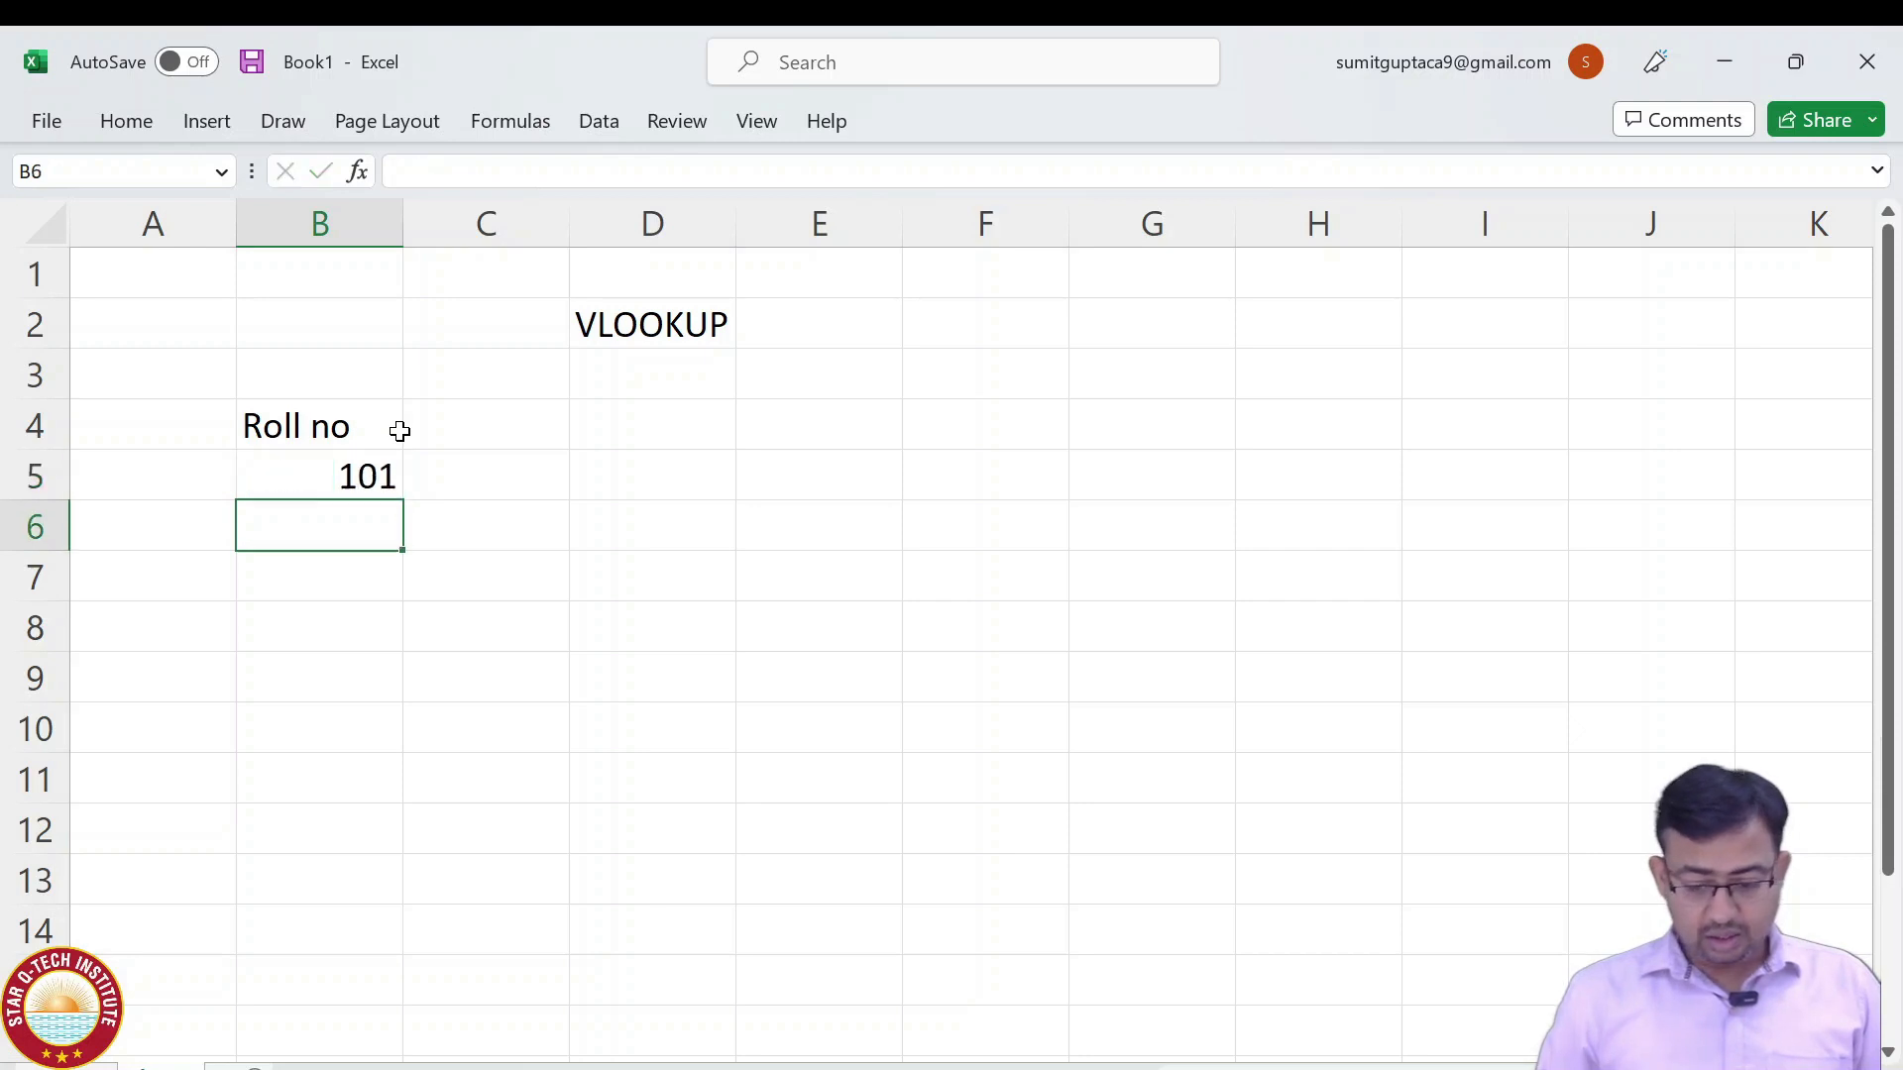
Fill the roll numbers in B6:B12 with the formula =B5+1 copied down.
{"action": "type", "text": "=B5+1"}
{"action": "key", "text": "Return"}
{"action": "key", "text": "Up"}
{"action": "key", "text": "shift+Down"}
{"action": "key", "text": "shift+Down"}
{"action": "key", "text": "shift+Down"}
{"action": "key", "text": "shift+Down"}
{"action": "key", "text": "shift+Down"}
{"action": "key", "text": "shift+Down"}
{"action": "key", "text": "ctrl+d"}
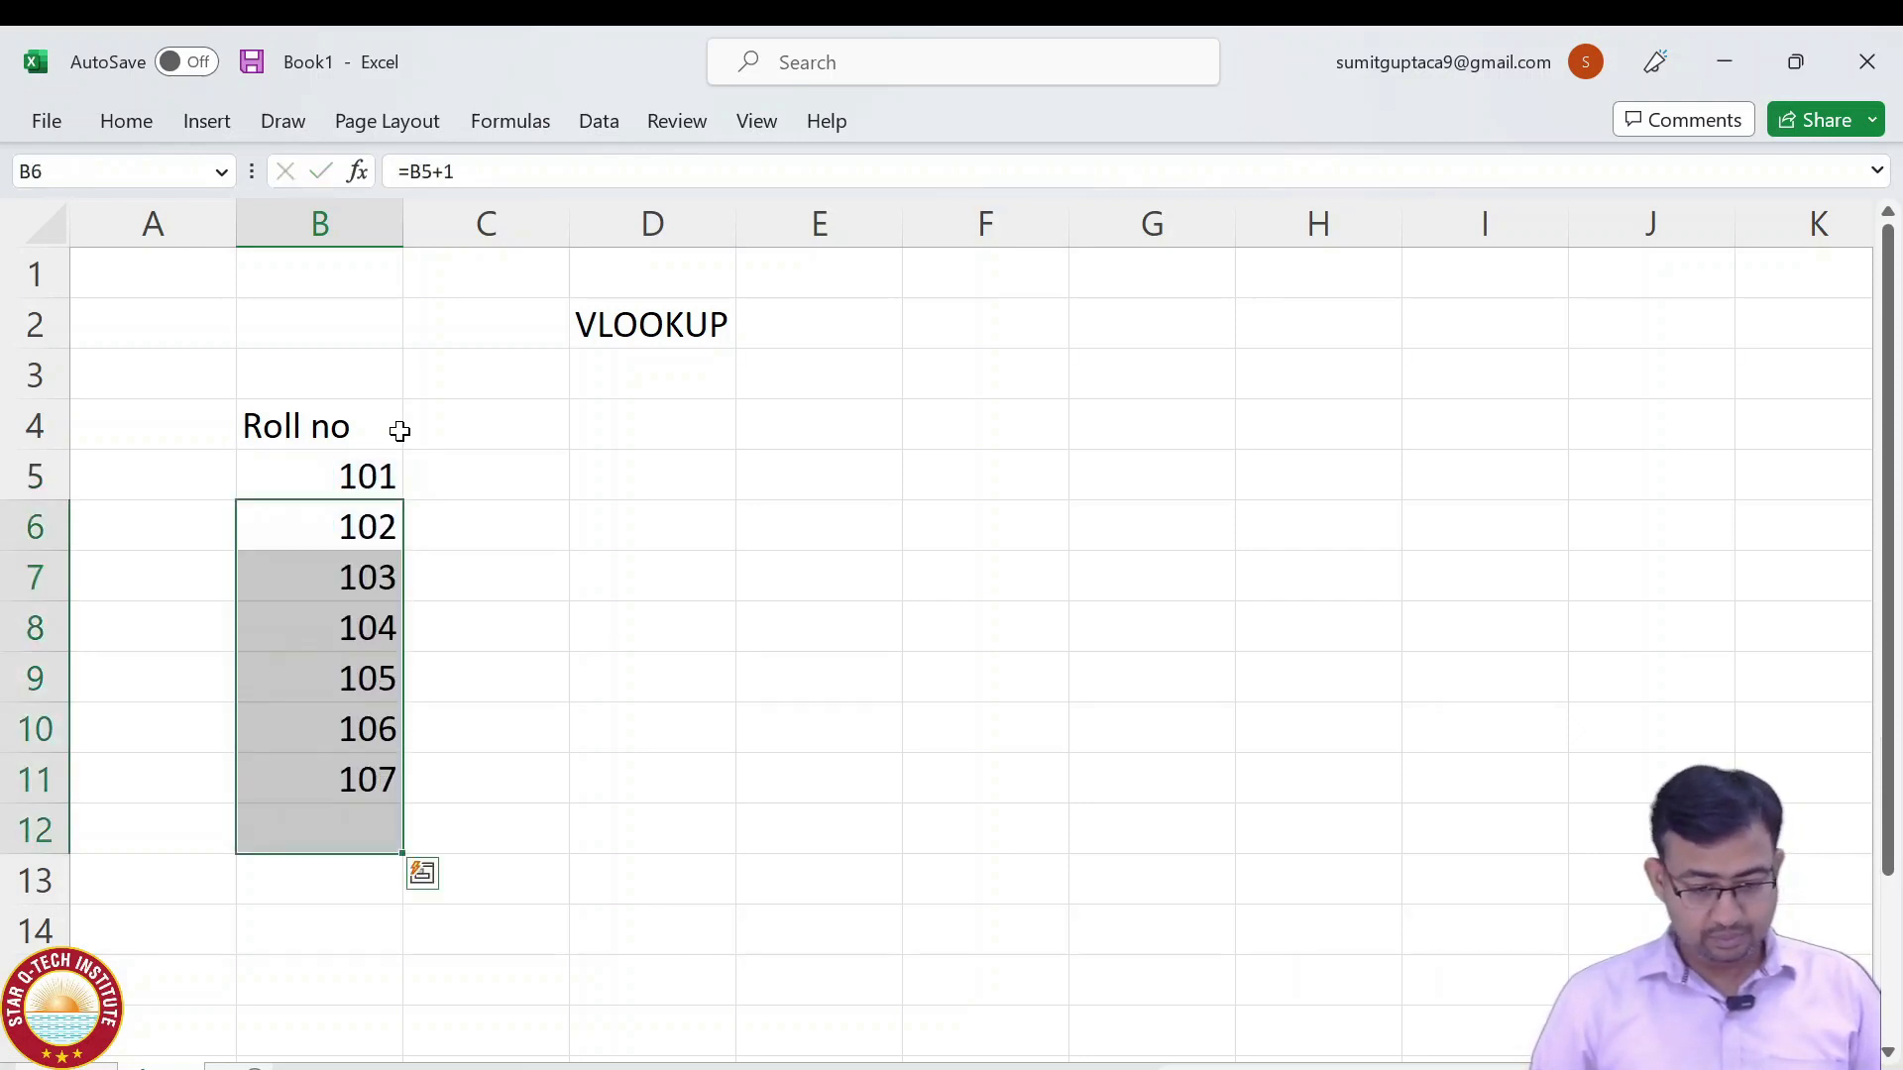
Enter the subject headings Hindi, English, Math and SST in C4:F4 beside Roll no.
{"action": "left_click", "coordinate": [400, 430]}
{"action": "key", "text": "Right"}
{"action": "type", "text": "Hindi"}
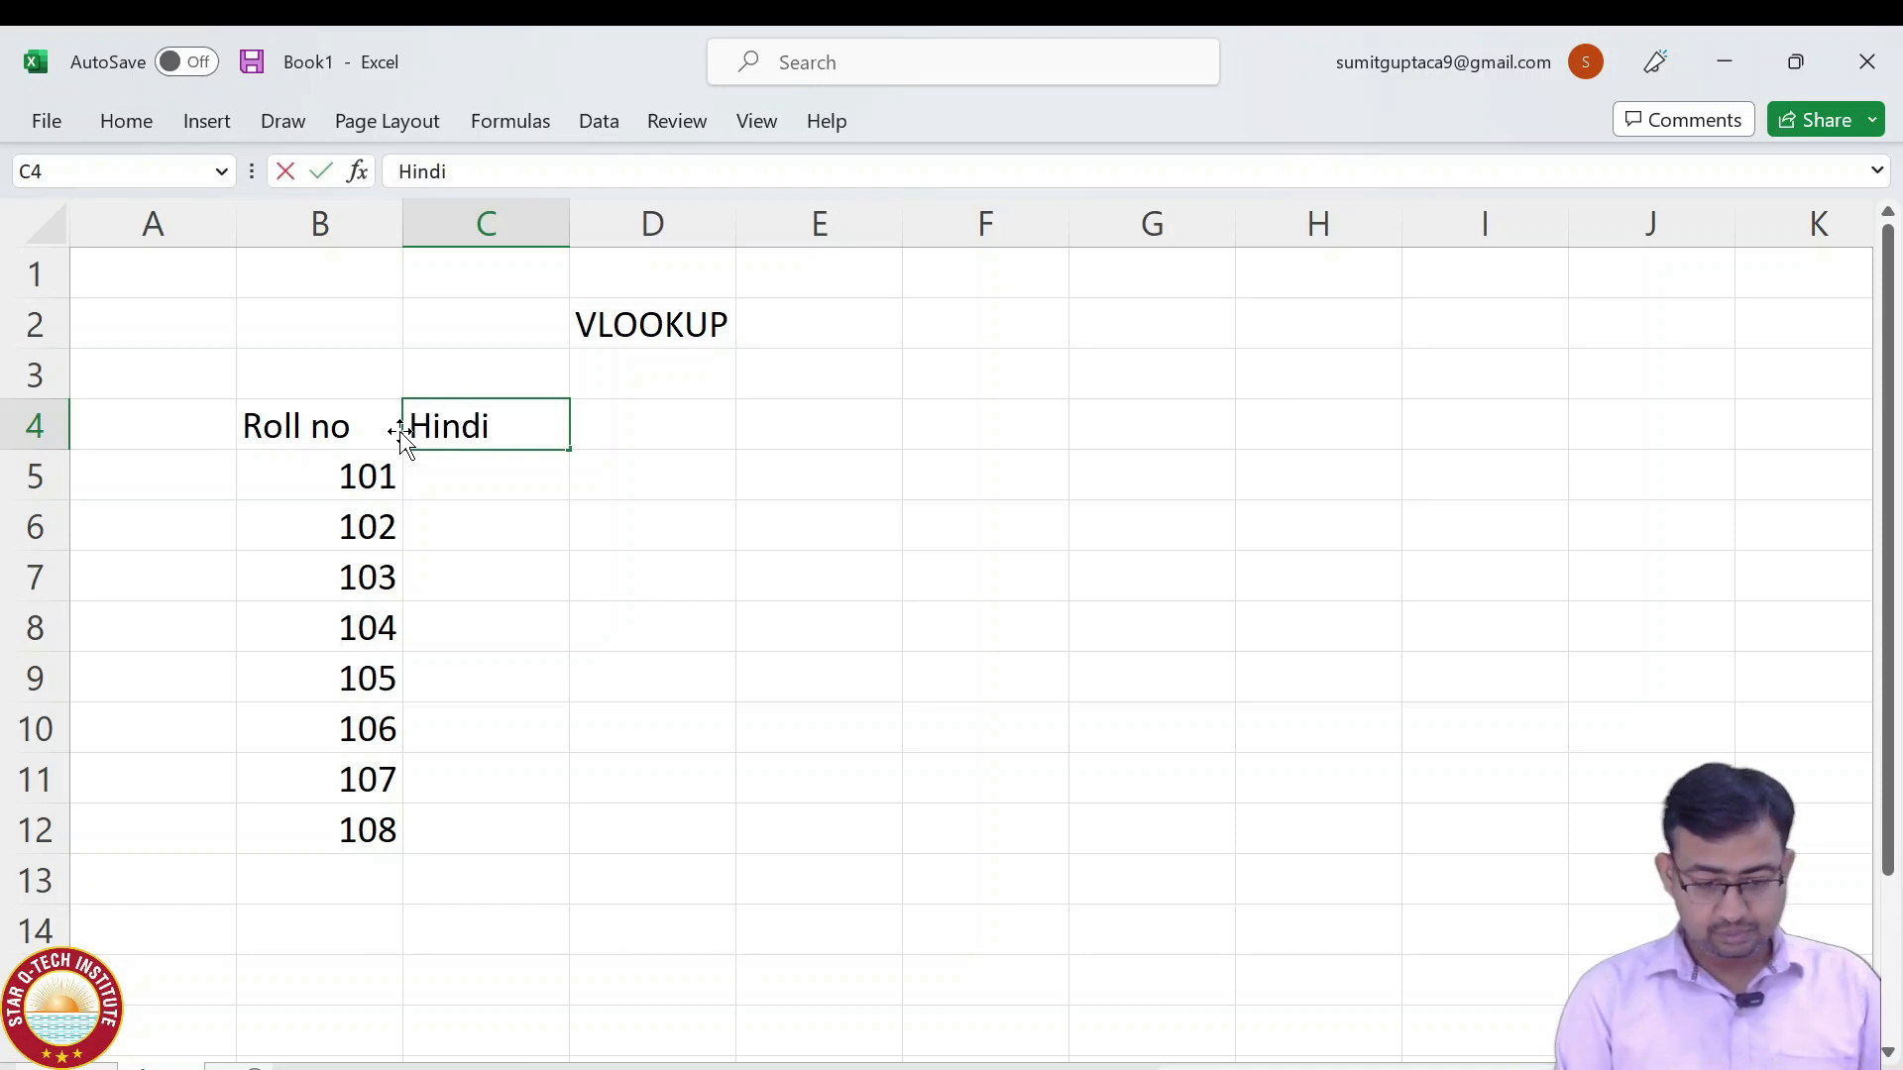
{"action": "key", "text": "Tab"}
{"action": "type", "text": "English"}
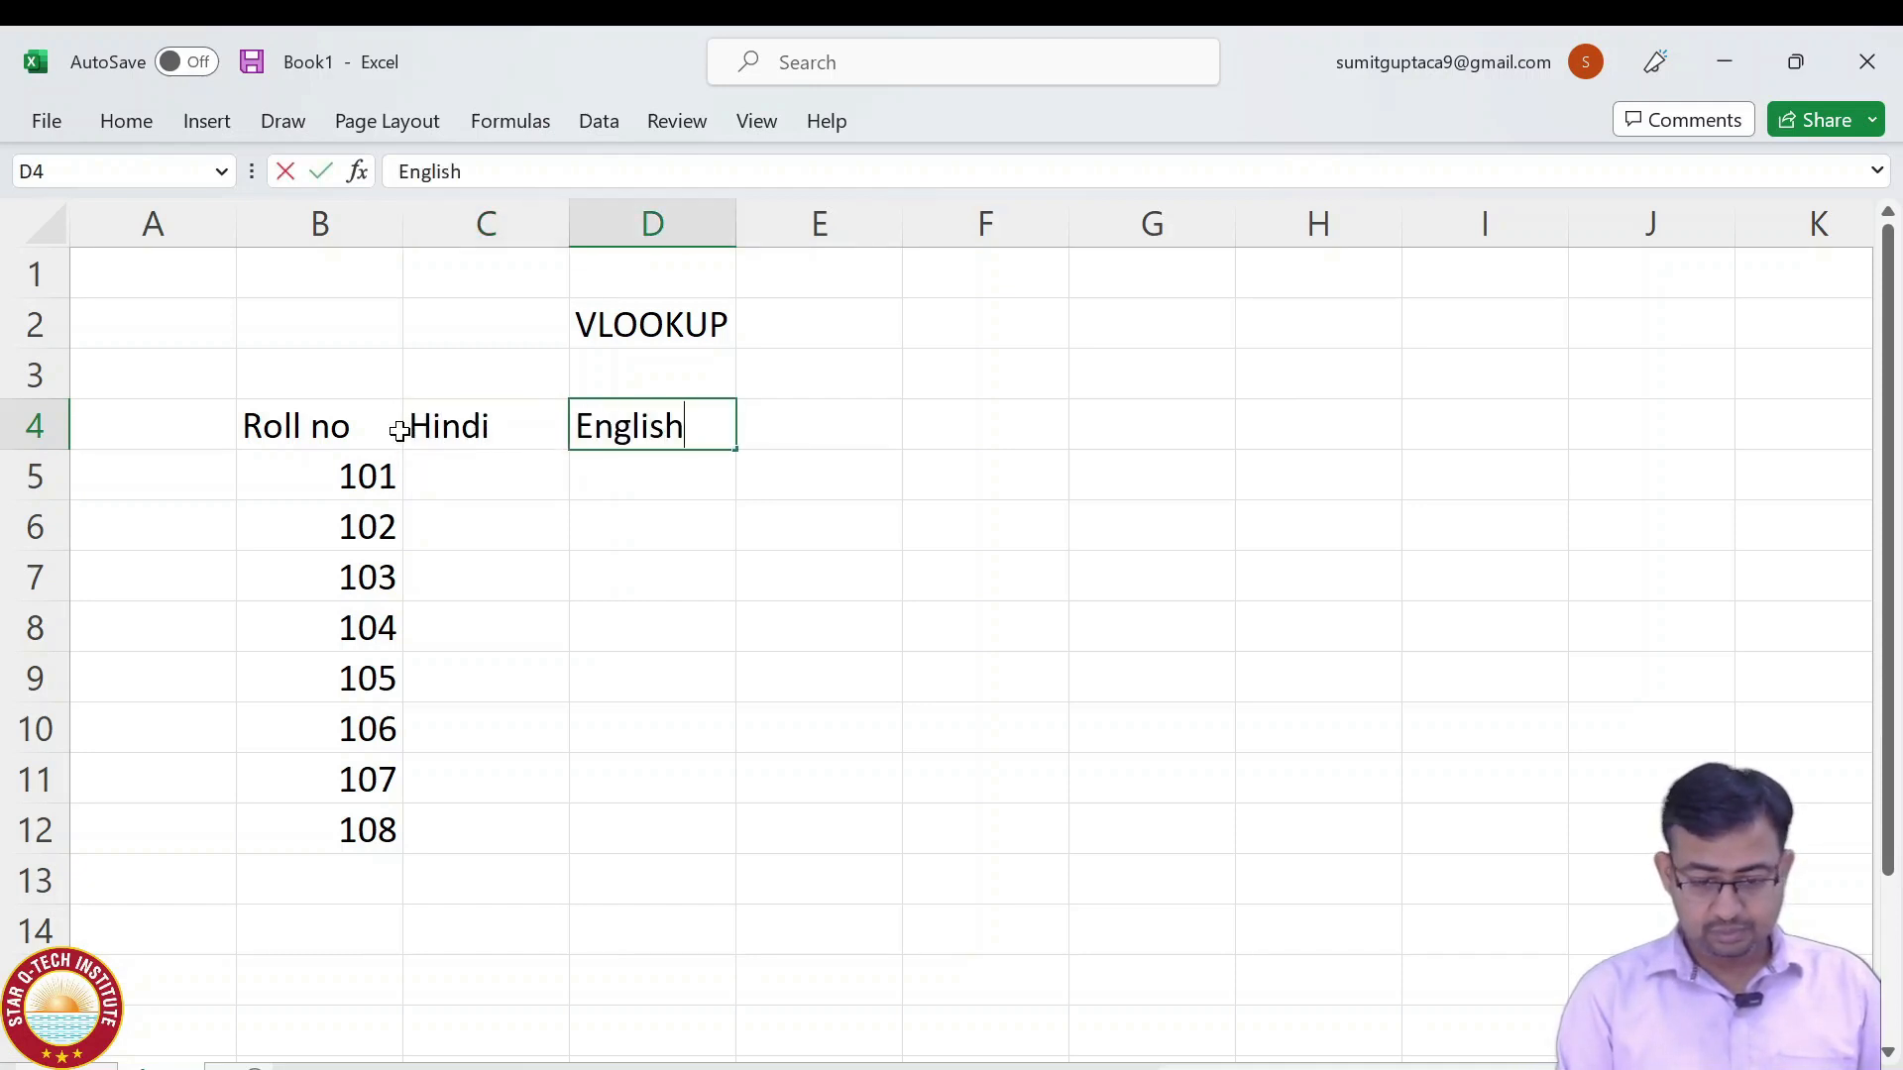
{"action": "key", "text": "Tab"}
{"action": "type", "text": "Math"}
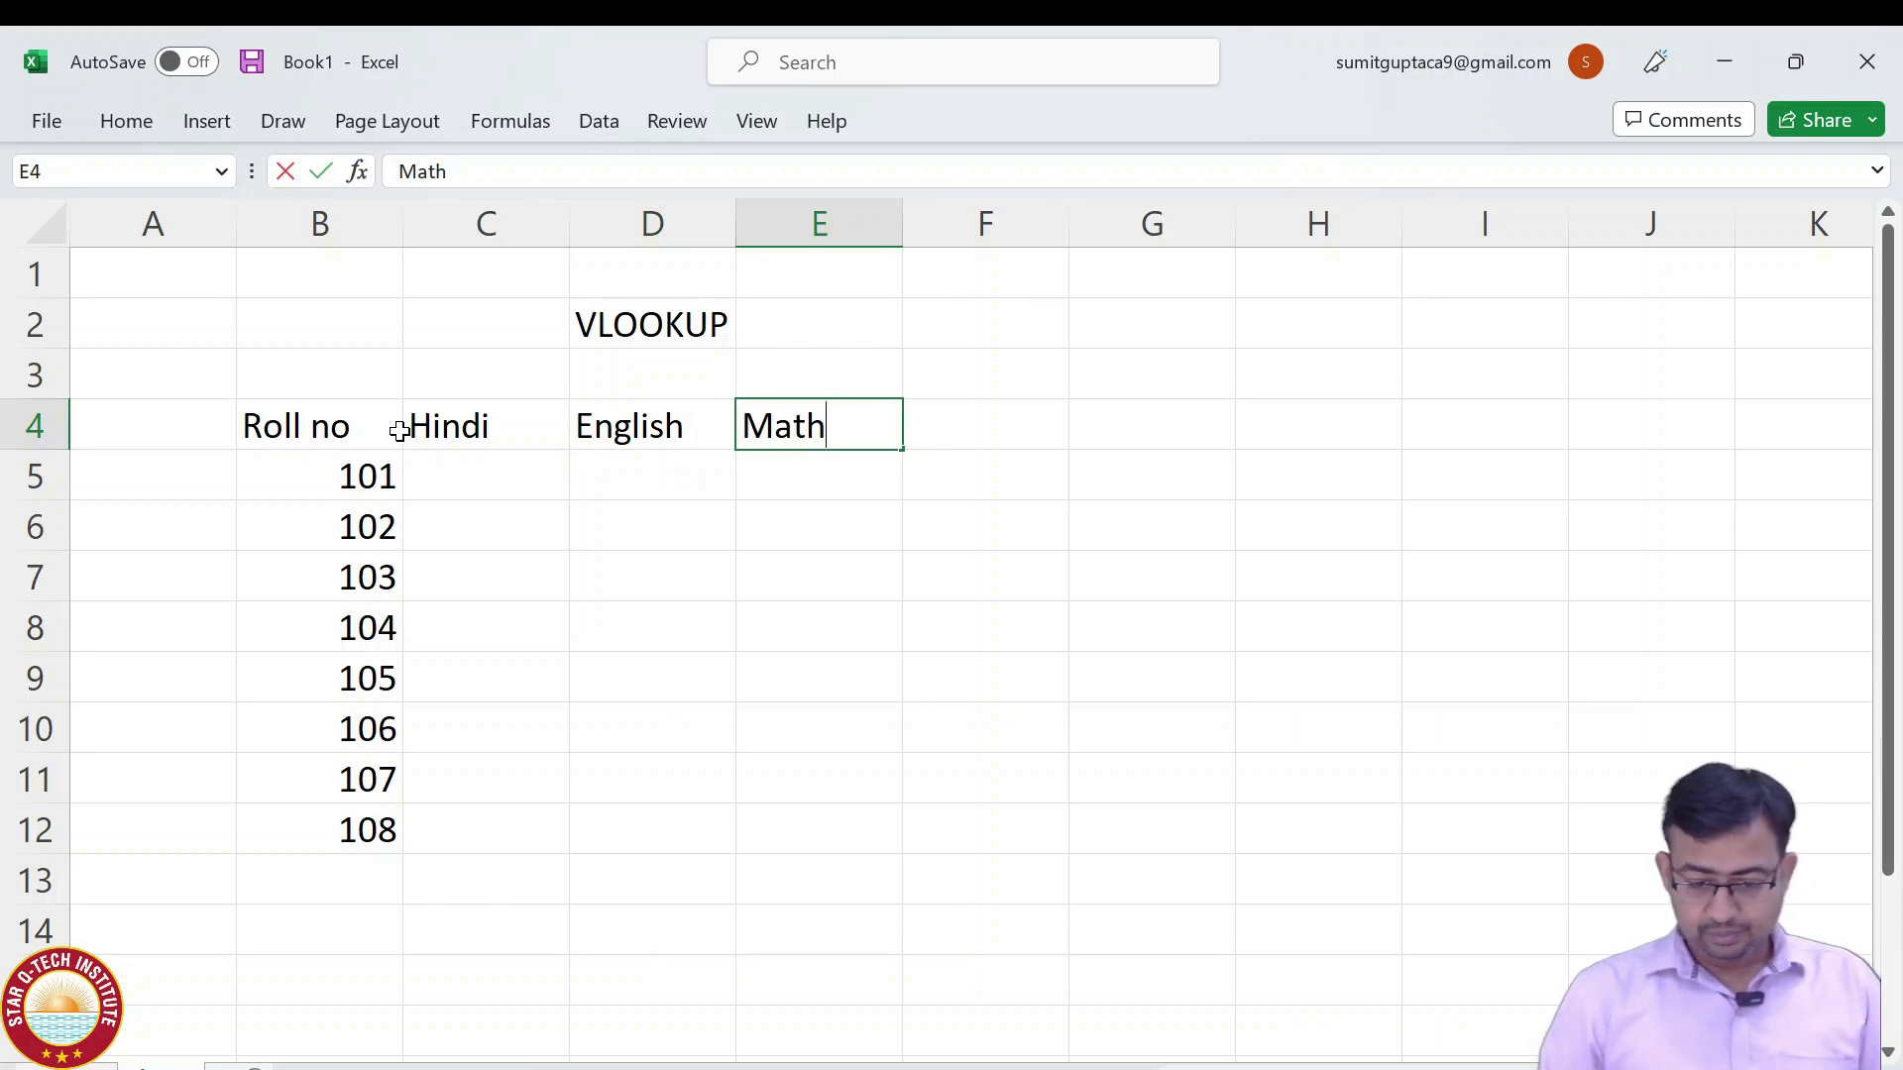
{"action": "key", "text": "Tab"}
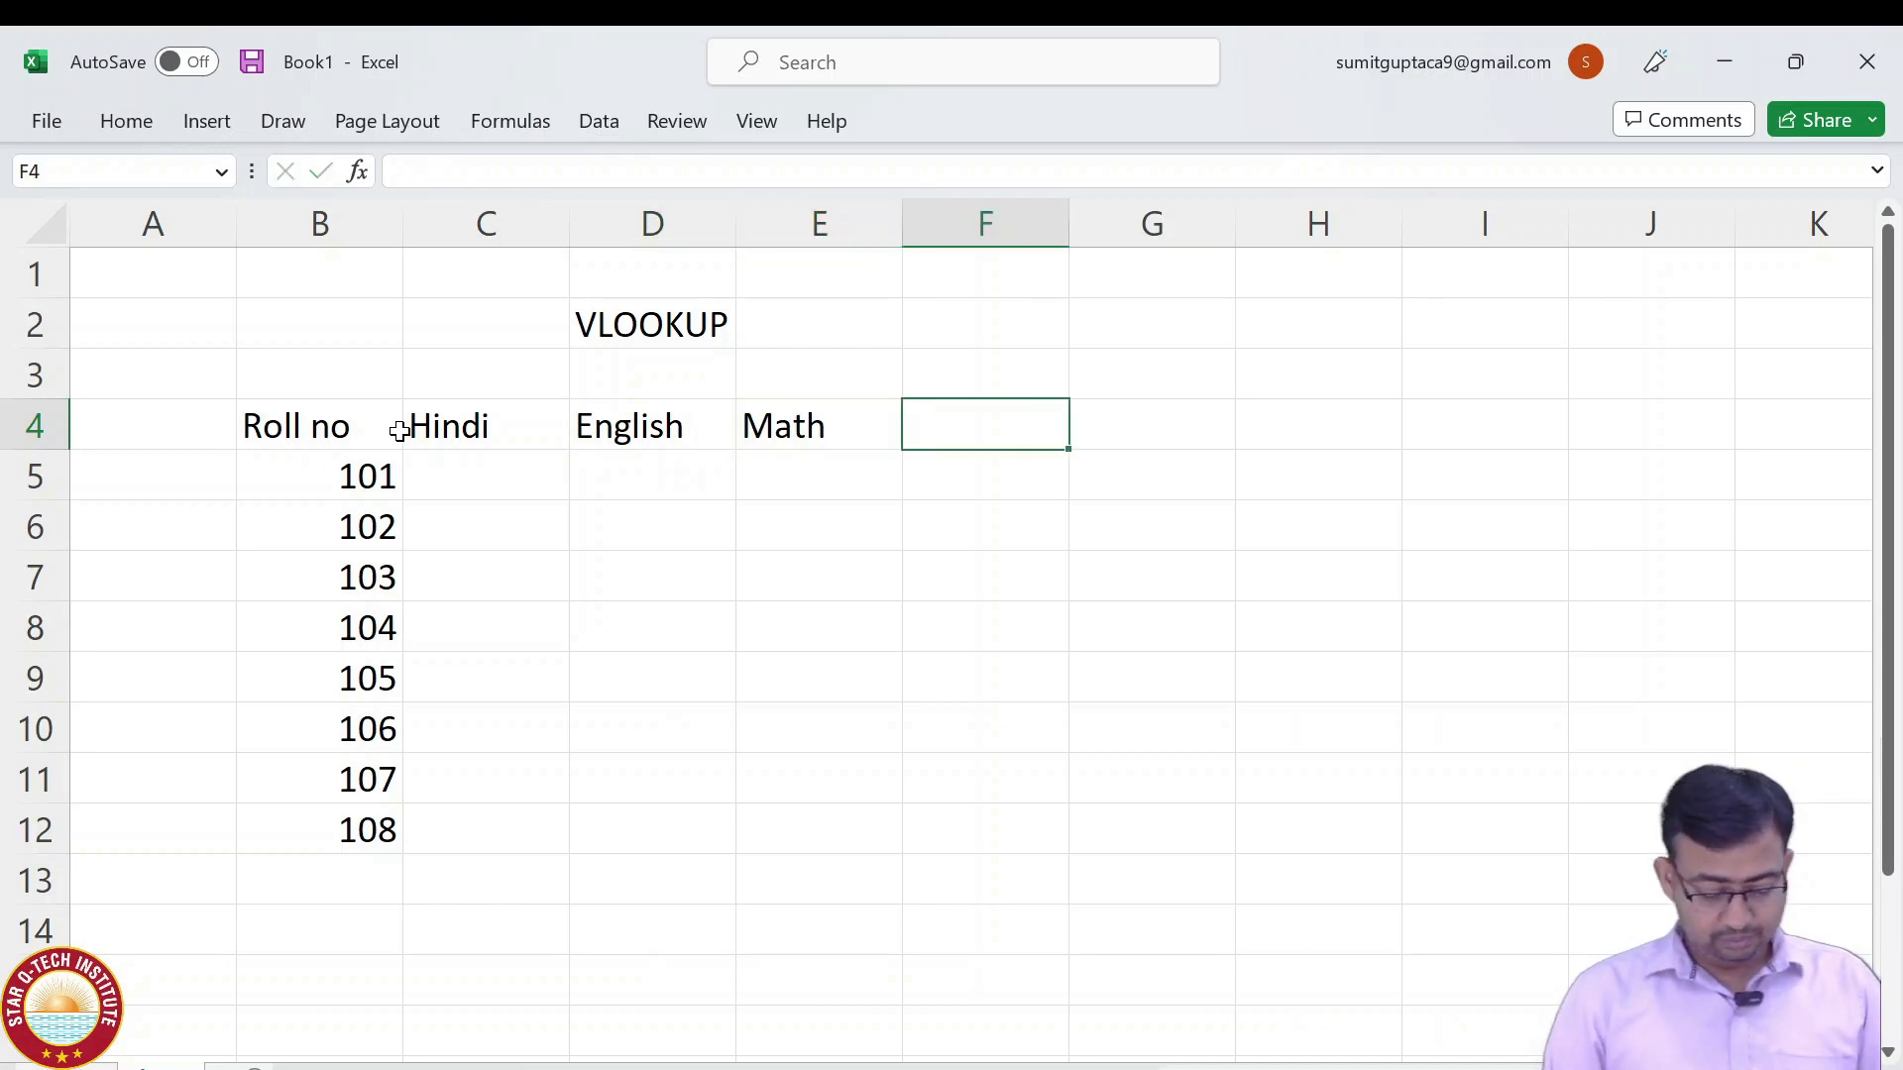
{"action": "type", "text": "SST"}
{"action": "key", "text": "Left"}
Enter =RANDBETWEEN(20,99) in C5 as the first Hindi mark.
{"action": "key", "text": "Left"}
{"action": "key", "text": "Left"}
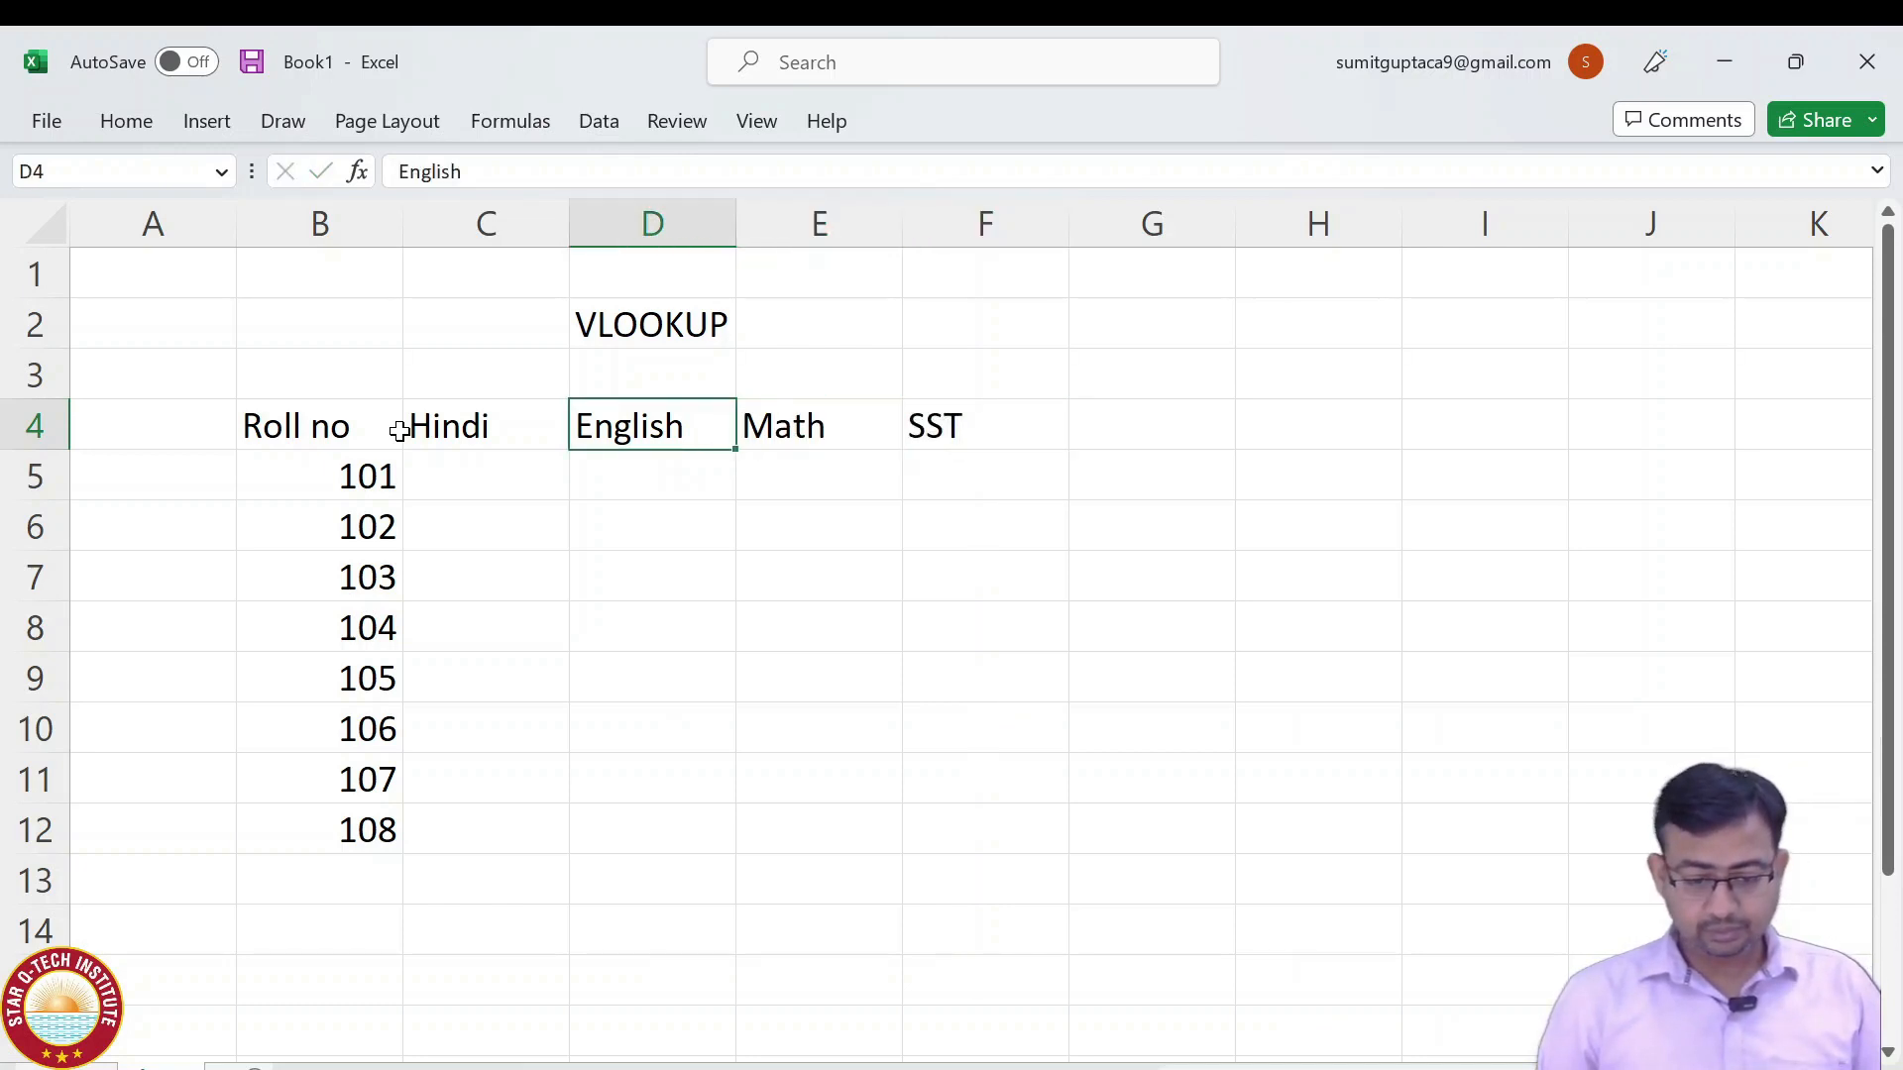
{"action": "key", "text": "Down"}
{"action": "type", "text": "=ran"}
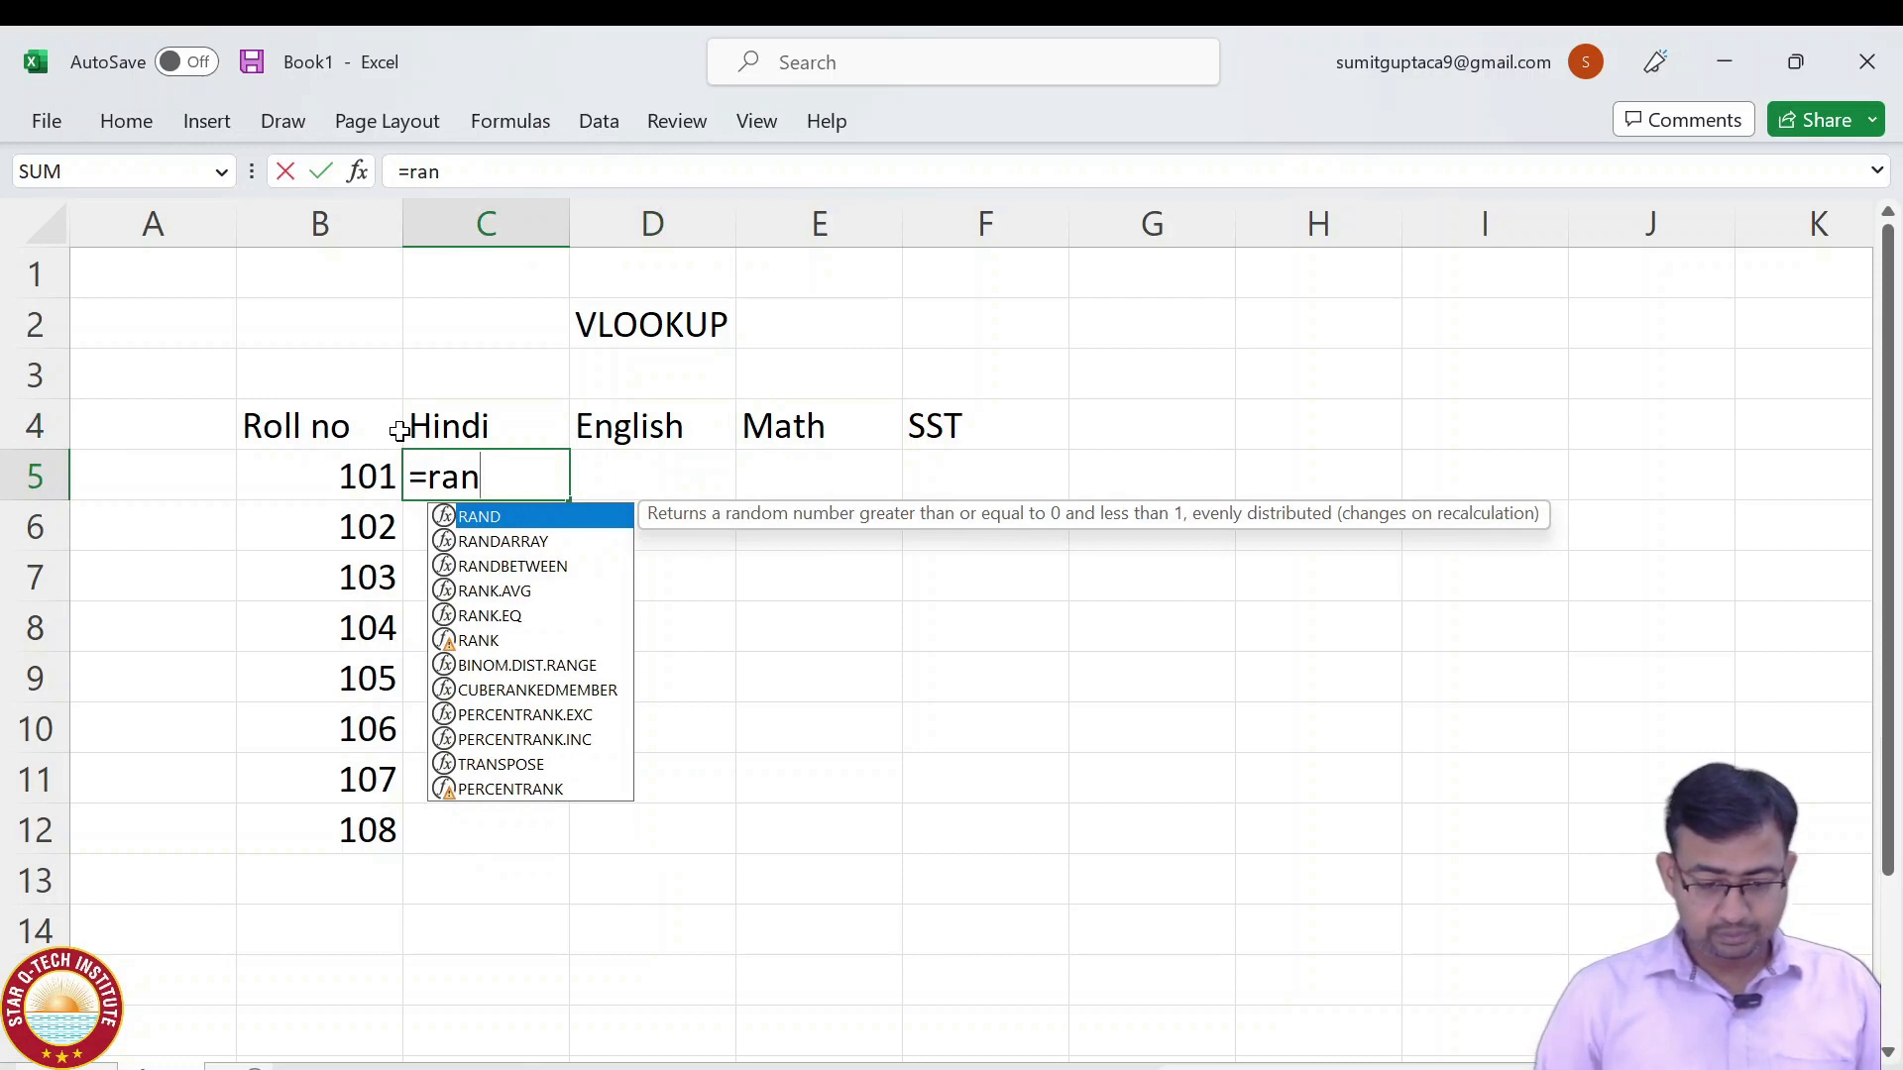
{"action": "key", "text": "Down"}
{"action": "key", "text": "Down"}
{"action": "key", "text": "Tab"}
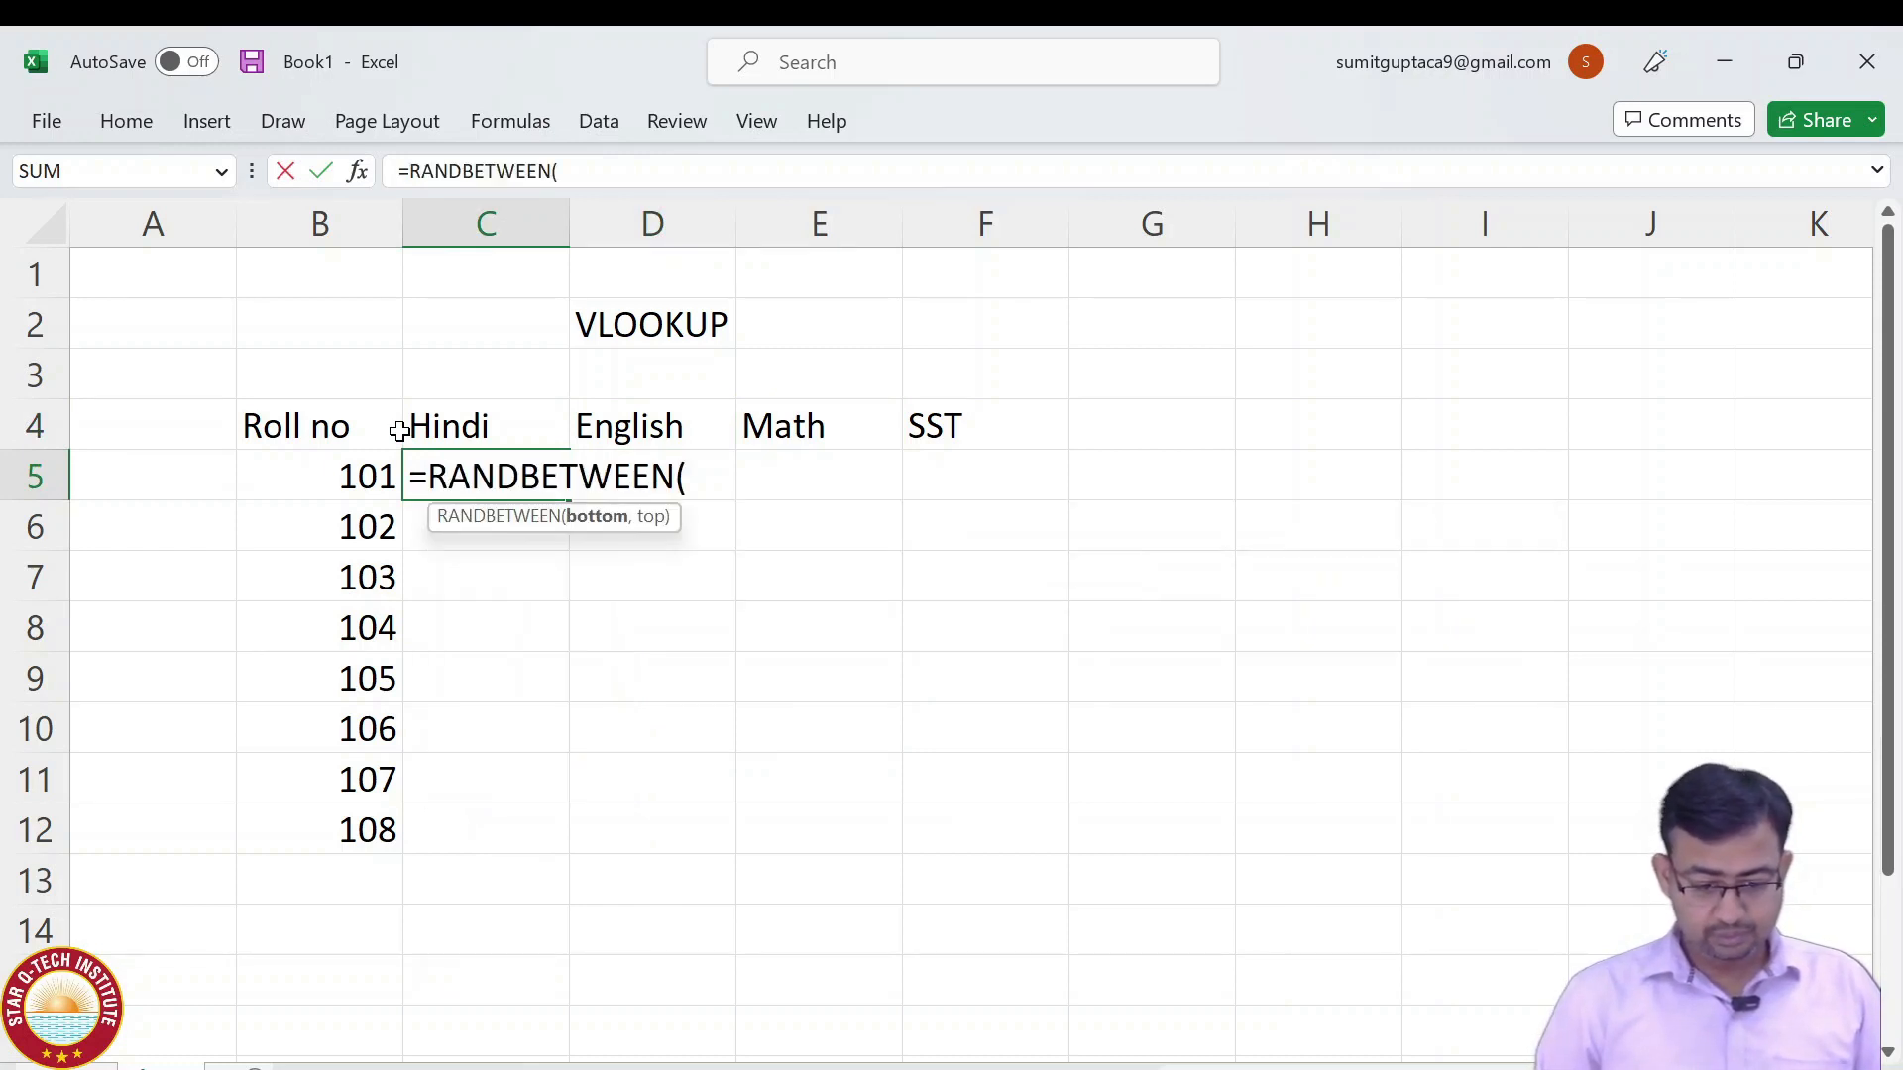
{"action": "type", "text": "2099"}
{"action": "key", "text": "BackSpace"}
{"action": "key", "text": "BackSpace"}
{"action": "type", "text": ","}
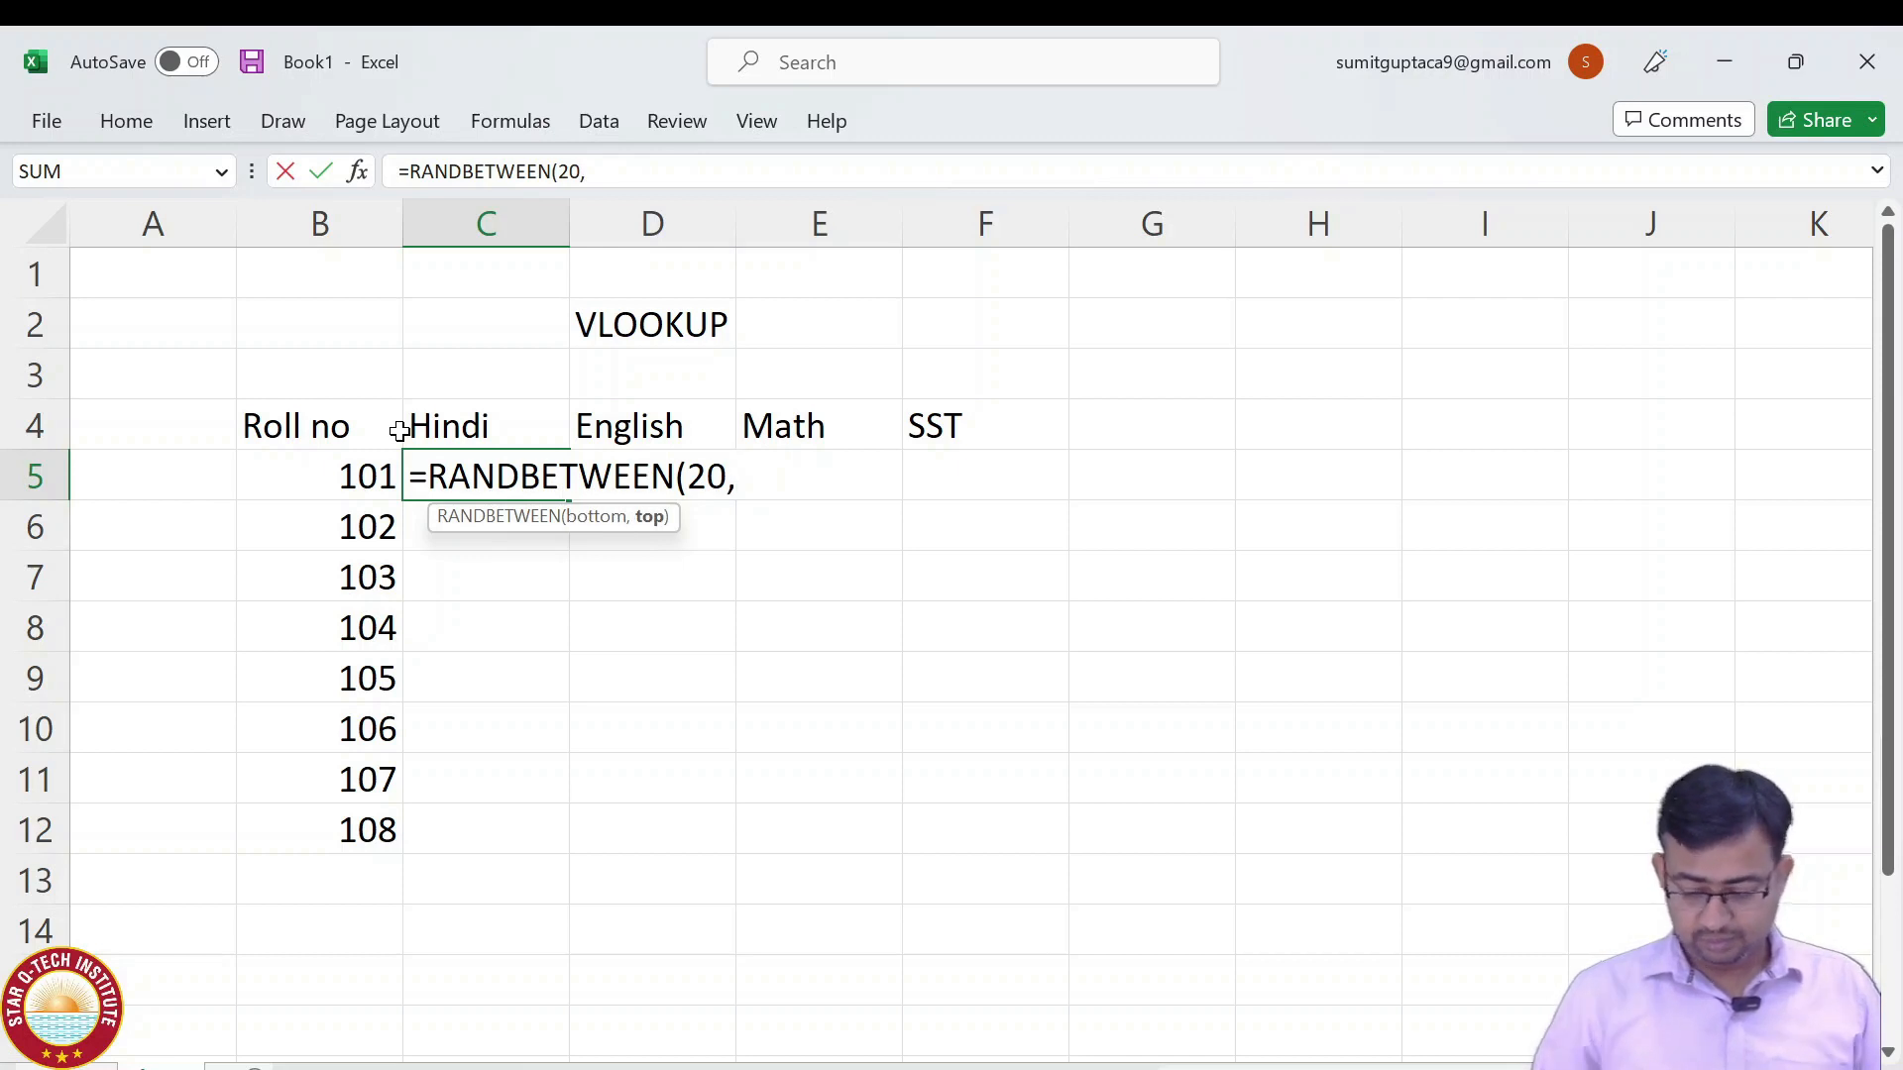
{"action": "type", "text": "99"}
{"action": "key", "text": "Return"}
Fill the random-mark formula from C5 down and across to C5:F12.
{"action": "key", "text": "Up"}
{"action": "key", "text": "shift+Right"}
{"action": "key", "text": "shift+Right"}
{"action": "key", "text": "shift+Right"}
{"action": "key", "text": "shift+Down"}
{"action": "key", "text": "shift+Down"}
{"action": "key", "text": "shift+Down"}
{"action": "key", "text": "shift+Down"}
{"action": "key", "text": "shift+Down"}
{"action": "key", "text": "shift+Down"}
{"action": "key", "text": "shift+Down"}
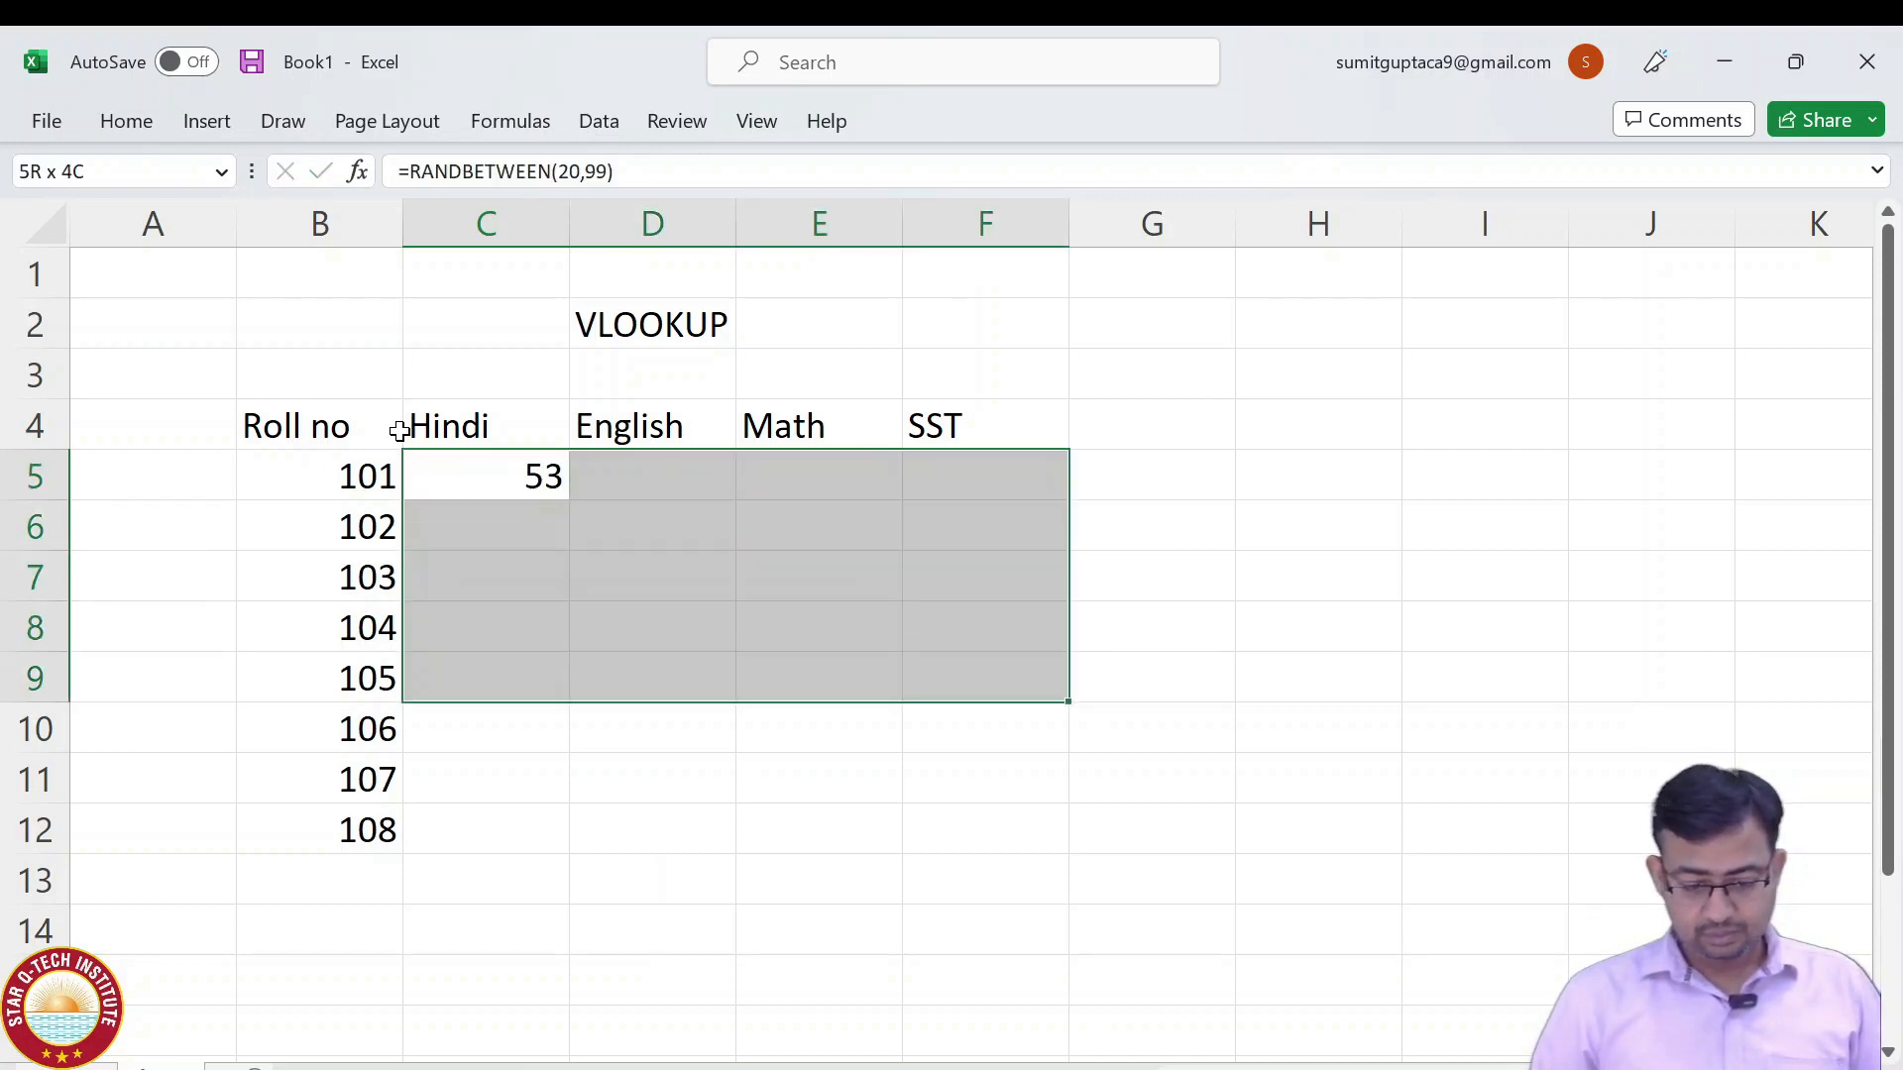
{"action": "key", "text": "ctrl+d"}
{"action": "key", "text": "ctrl+r"}
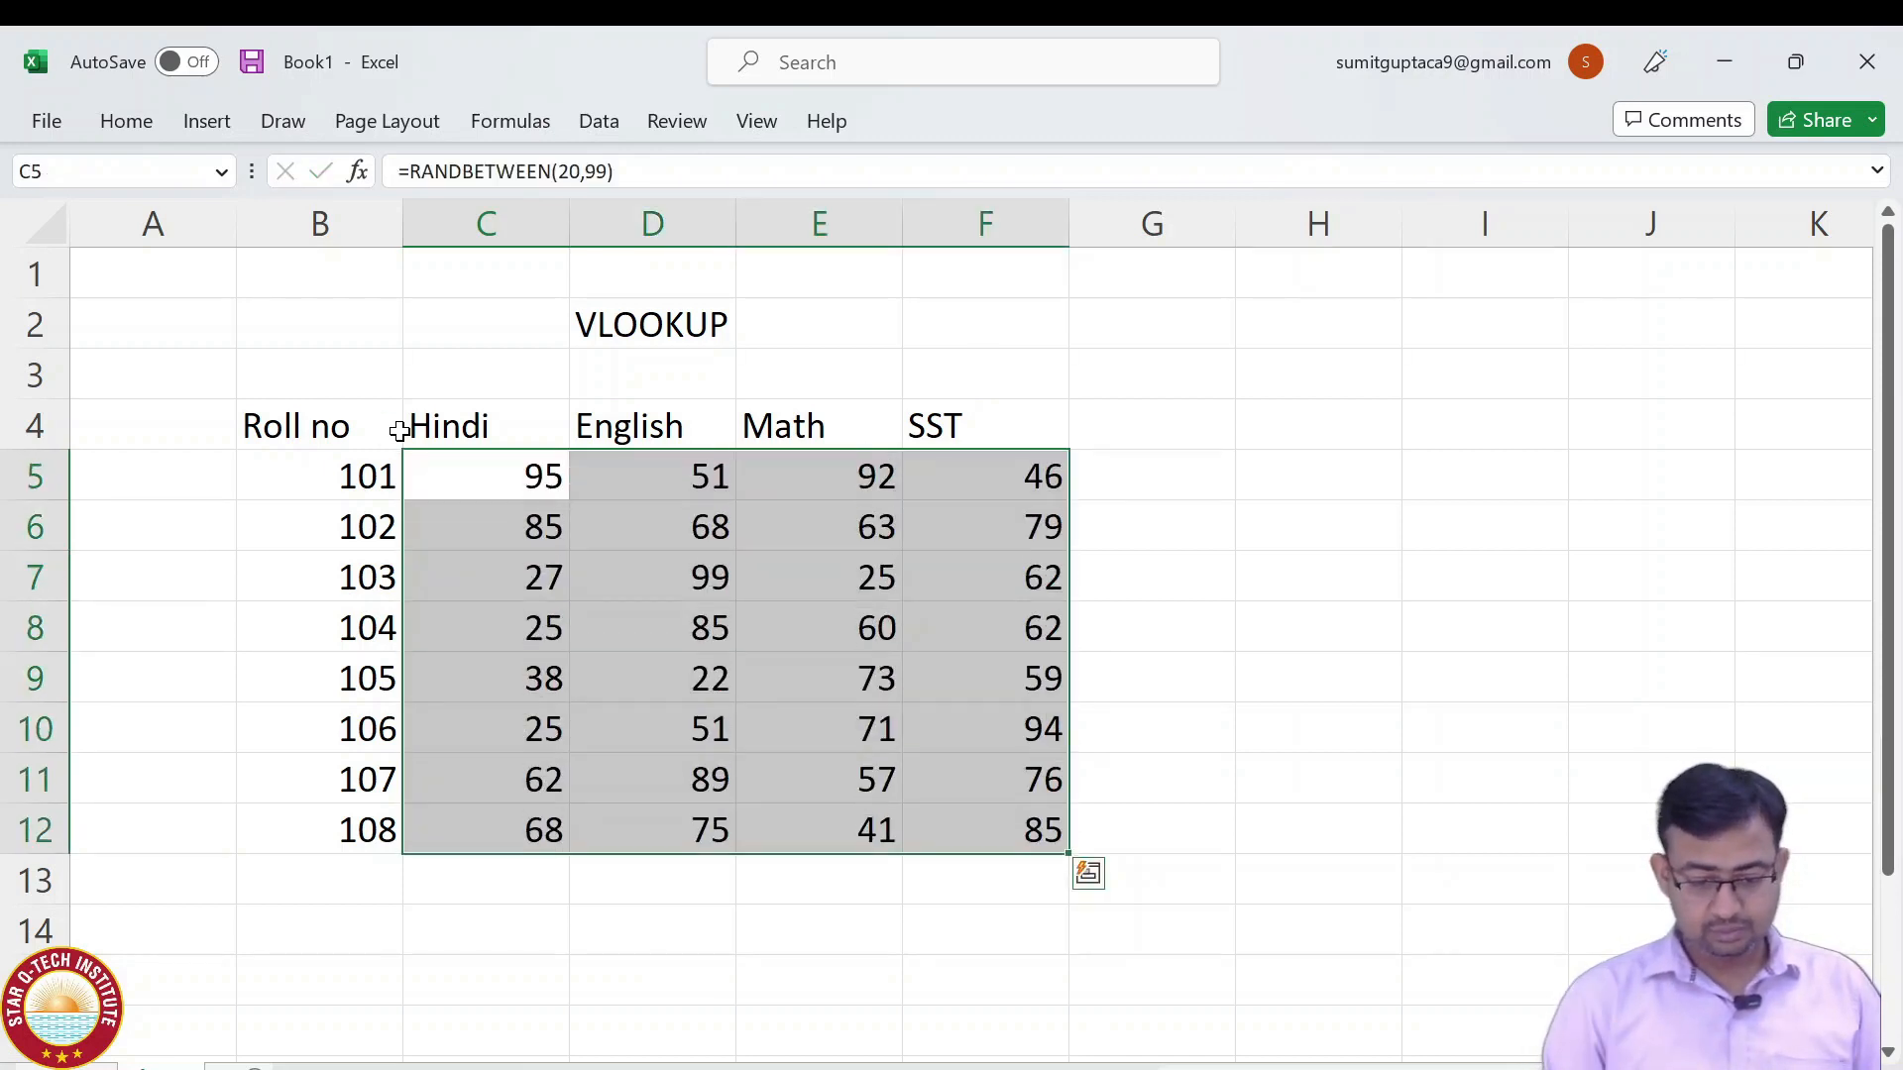
Copy the whole marks table B4:F12 and paste it over itself as values only.
{"action": "key", "text": "Left"}
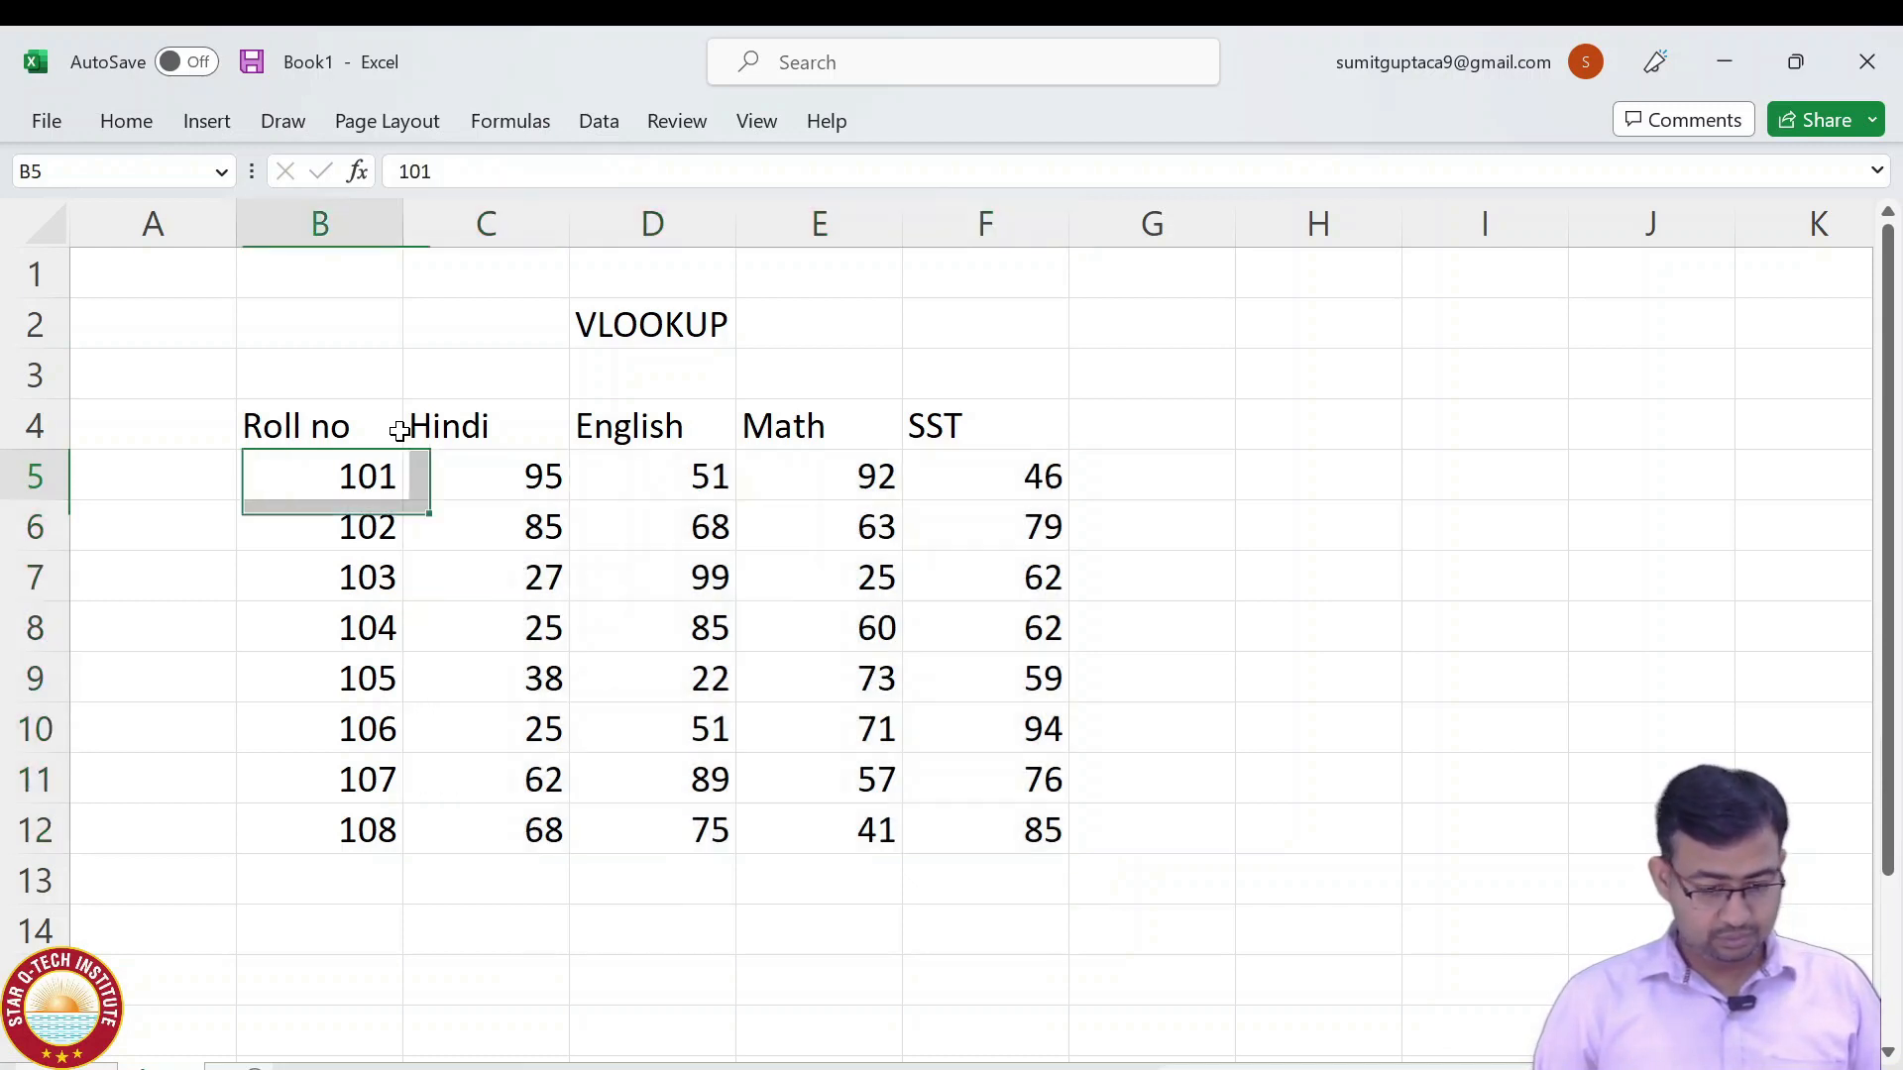
{"action": "key", "text": "ctrl+a"}
{"action": "key", "text": "ctrl+c"}
{"action": "left_click", "coordinate": [399, 431]}
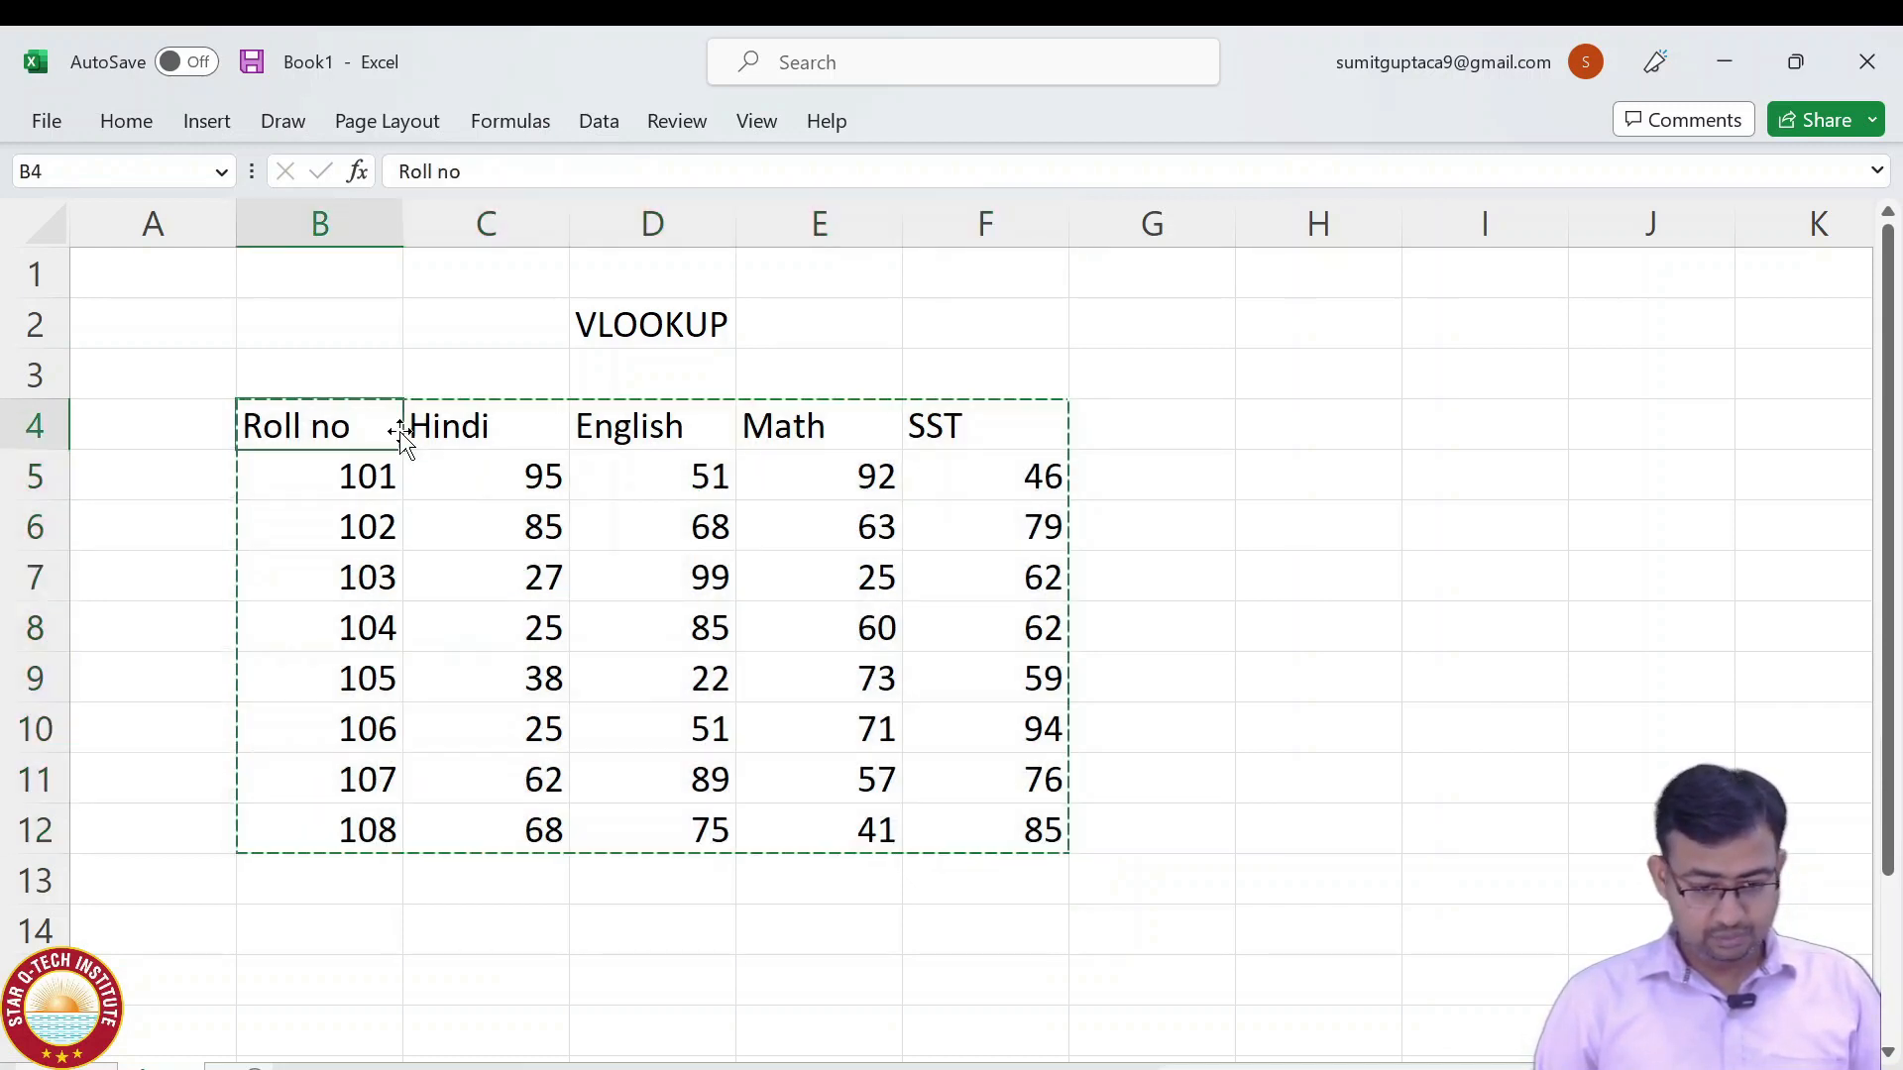
{"action": "right_click", "coordinate": [402, 439]}
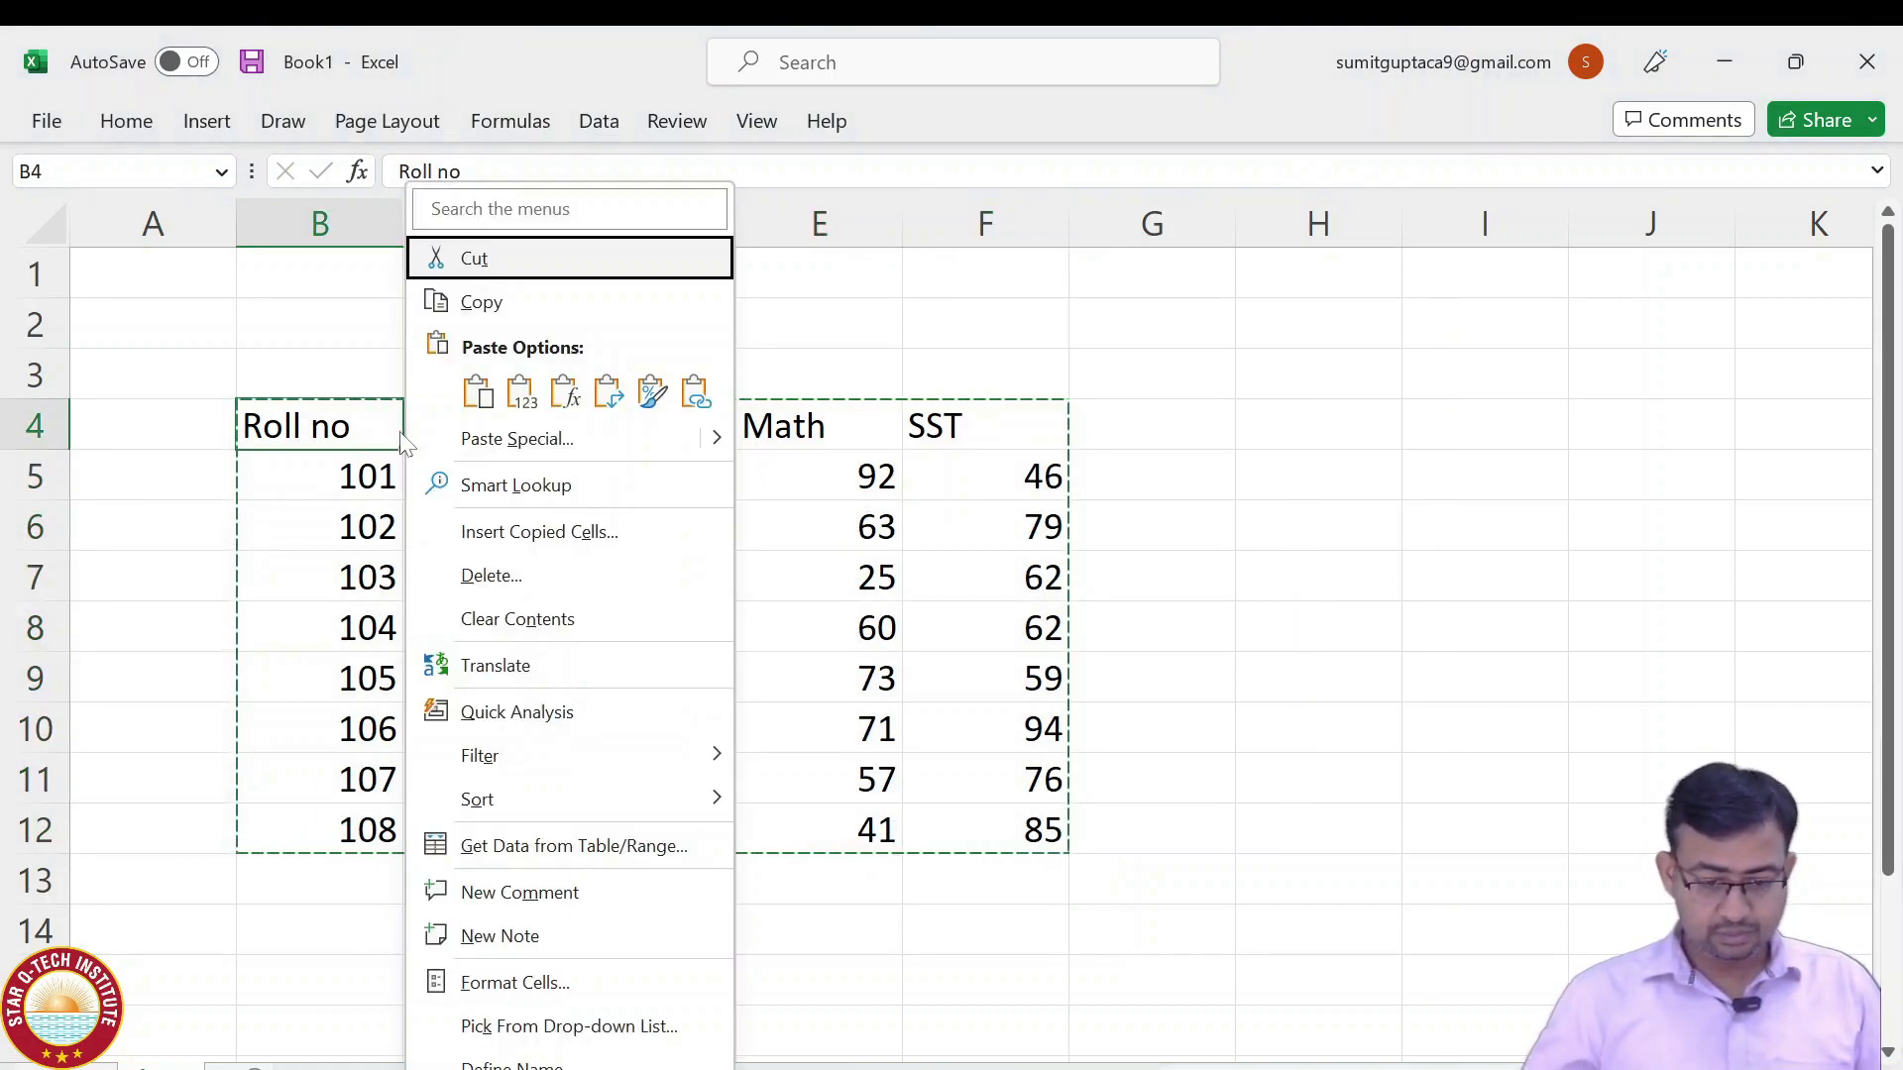
{"action": "left_click", "coordinate": [518, 439]}
{"action": "left_click", "coordinate": [270, 393]}
{"action": "left_click", "coordinate": [691, 713]}
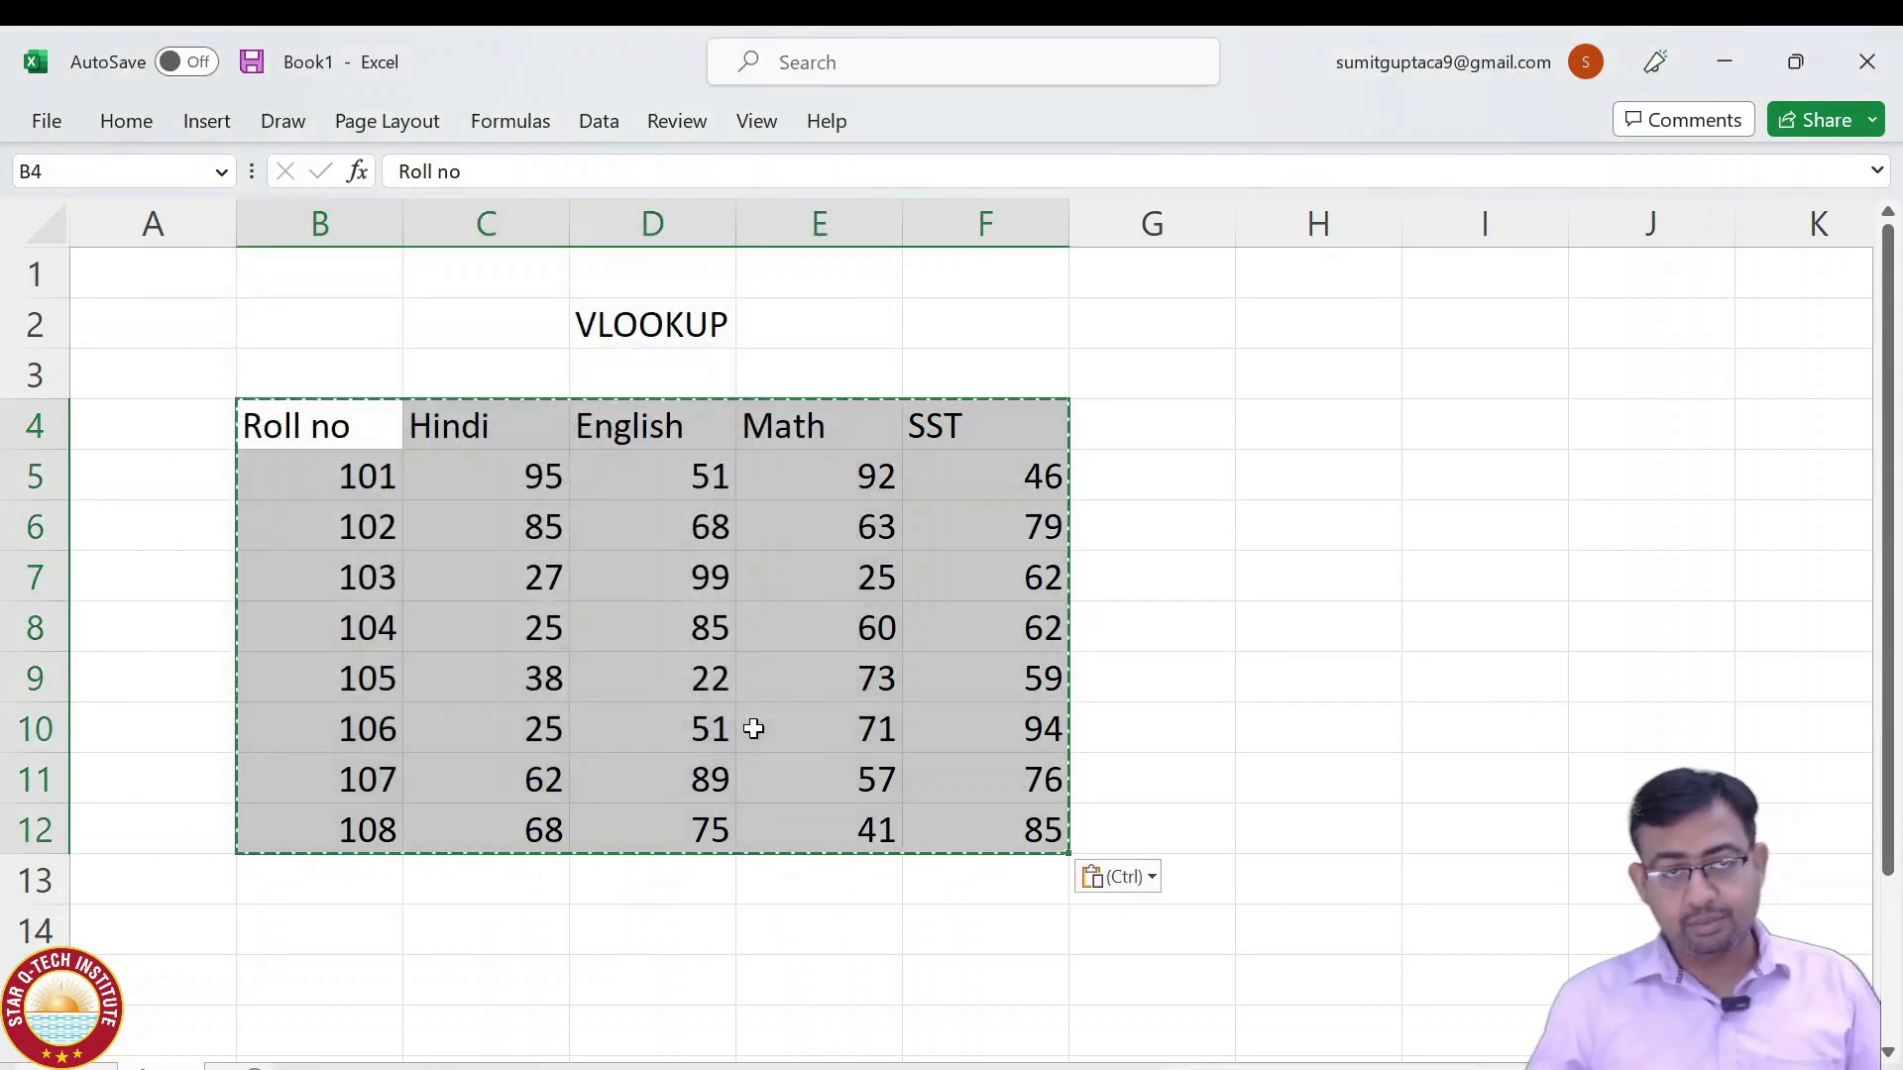
{"action": "key", "text": "Escape"}
{"action": "left_click", "coordinate": [472, 540]}
{"action": "left_click_drag", "start_coordinate": [338, 540], "coordinate": [337, 775]}
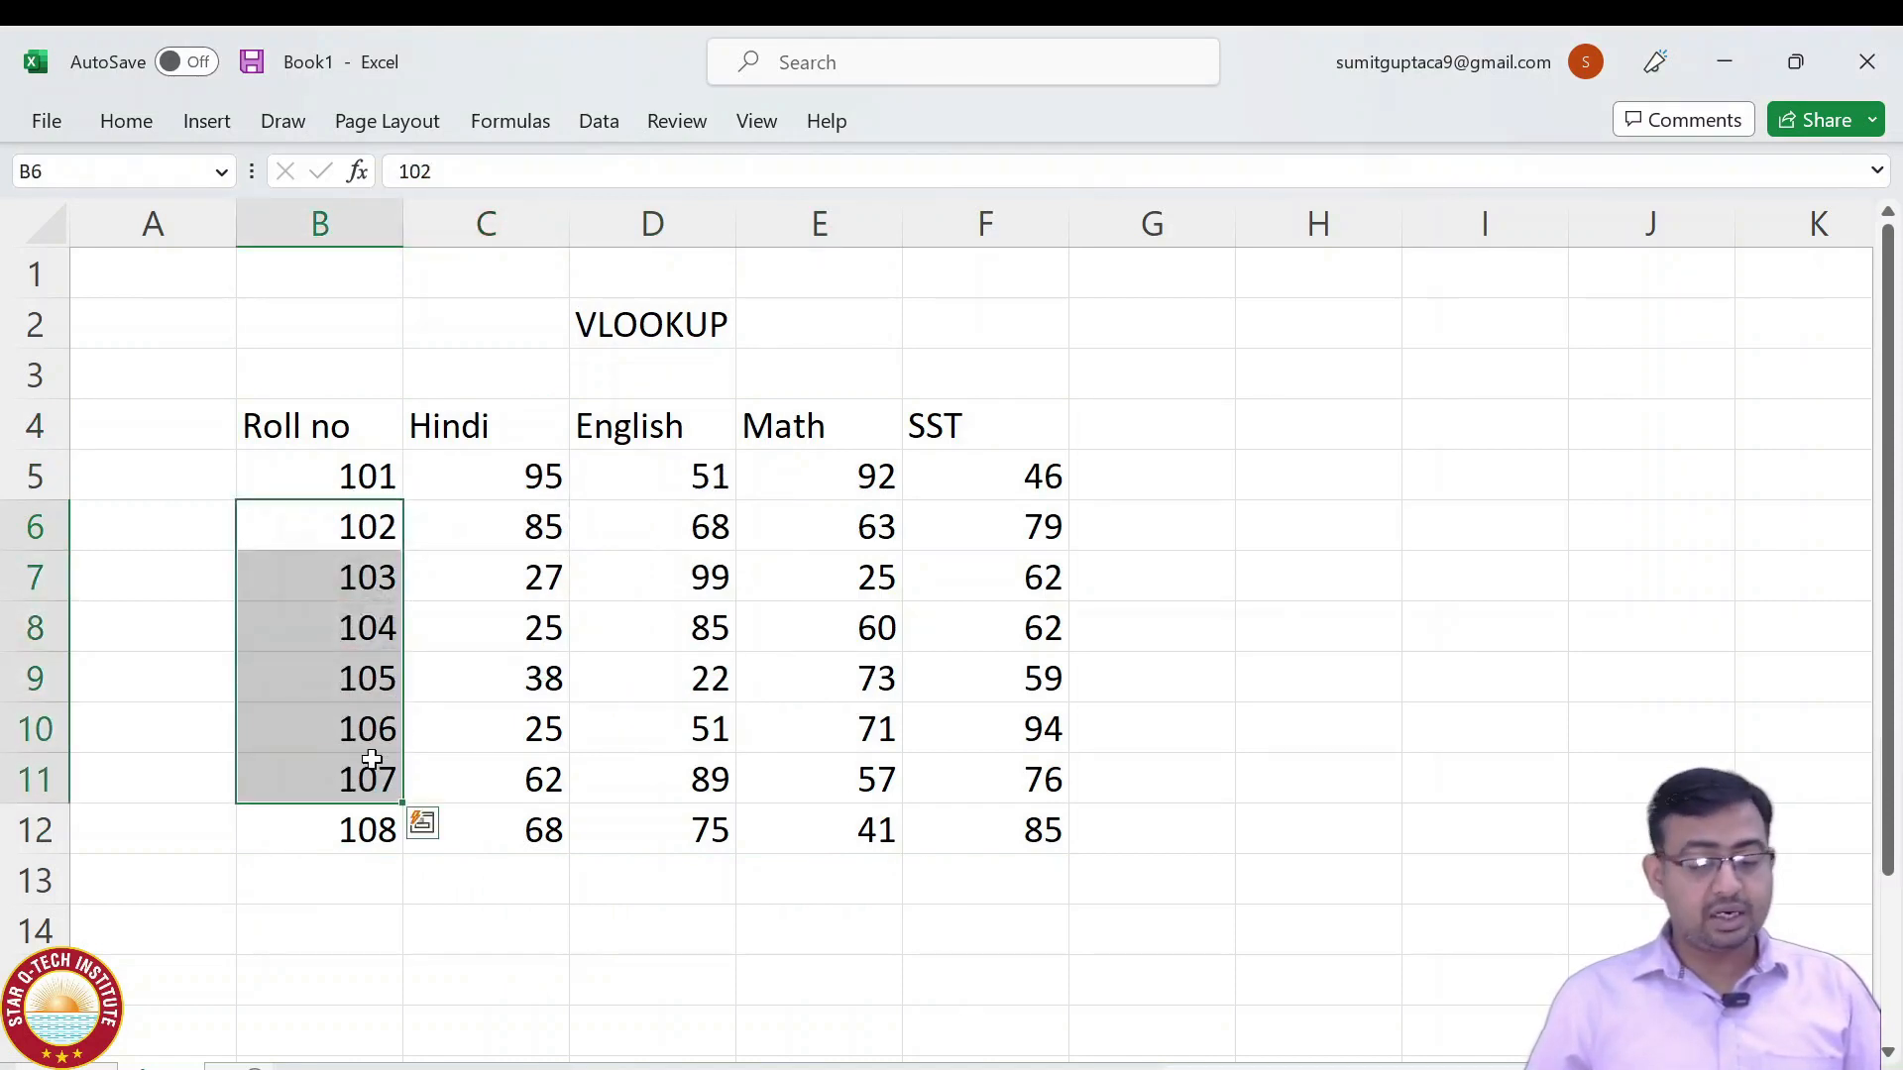
{"action": "left_click", "coordinate": [539, 522]}
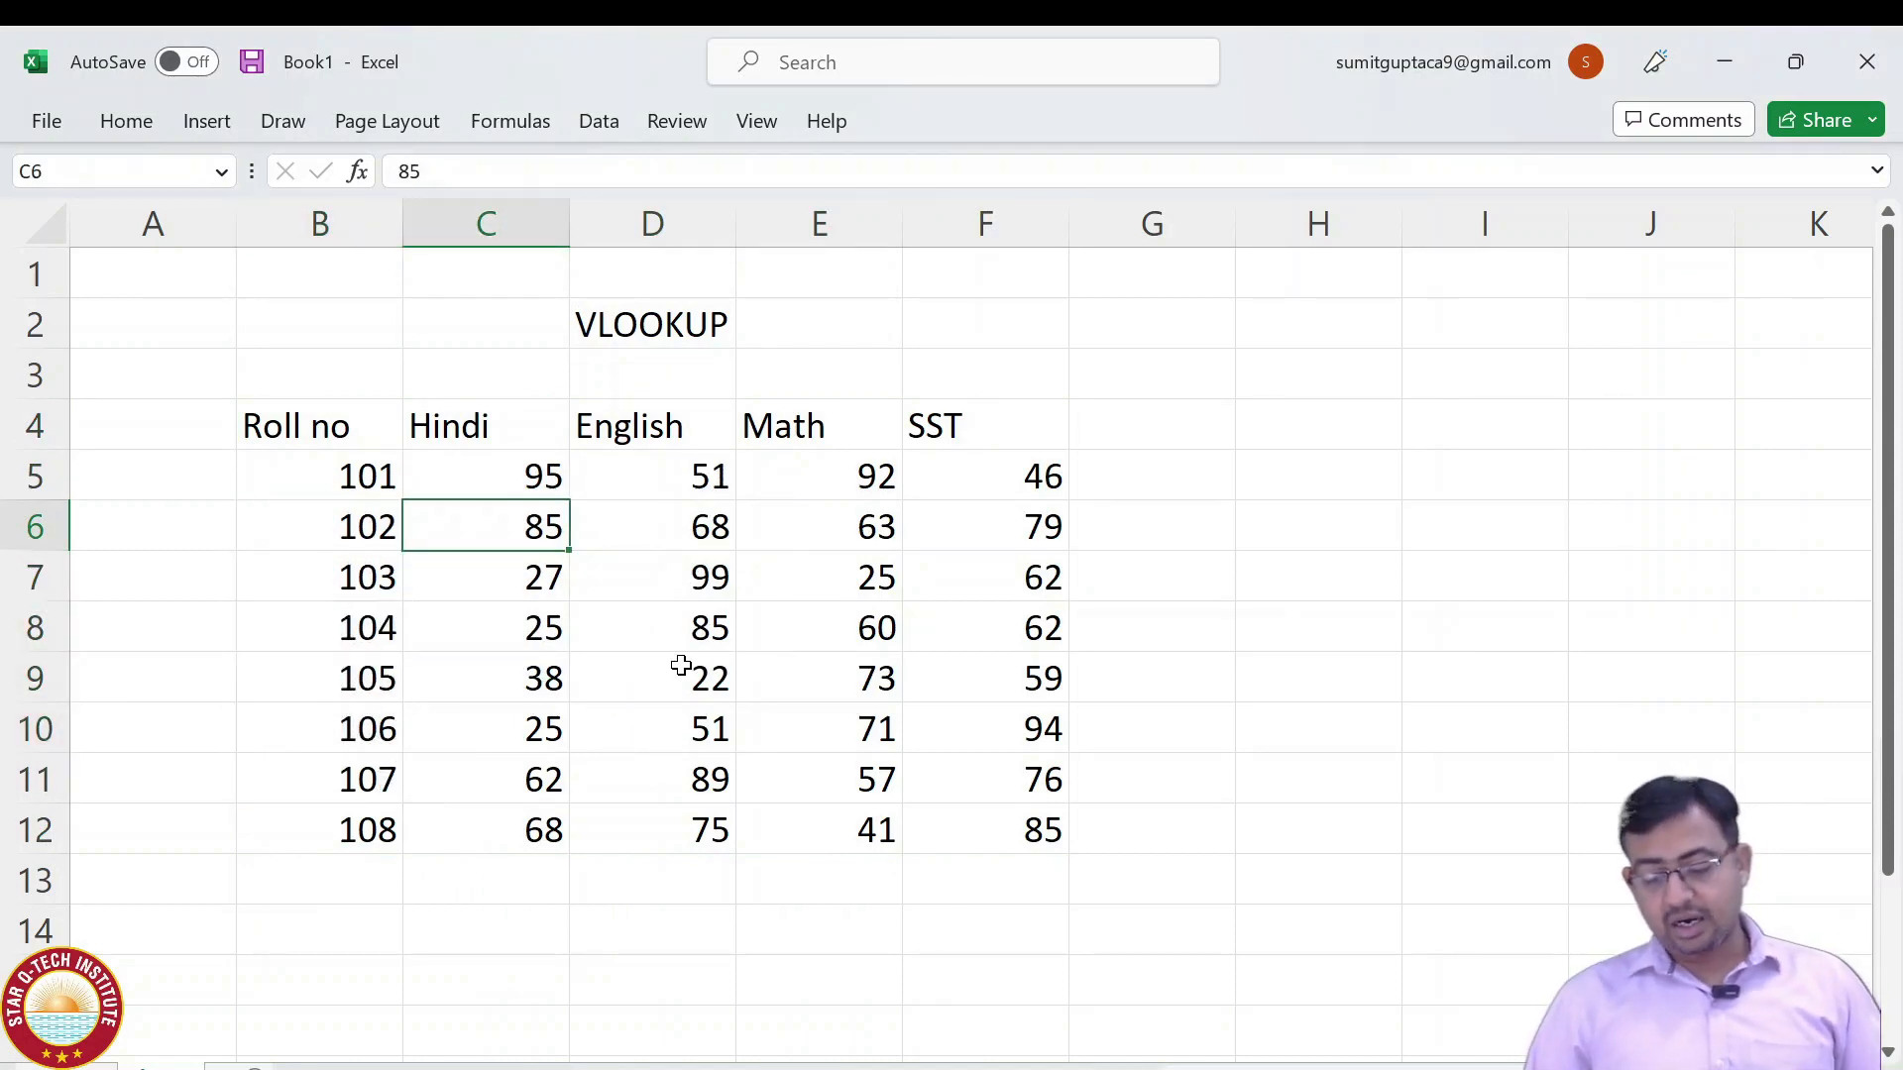
Clear all the subject marks in C5:F12, keeping the headings and roll numbers.
{"action": "scroll", "coordinate": [680, 665], "scroll_direction": "down", "scroll_amount": 3}
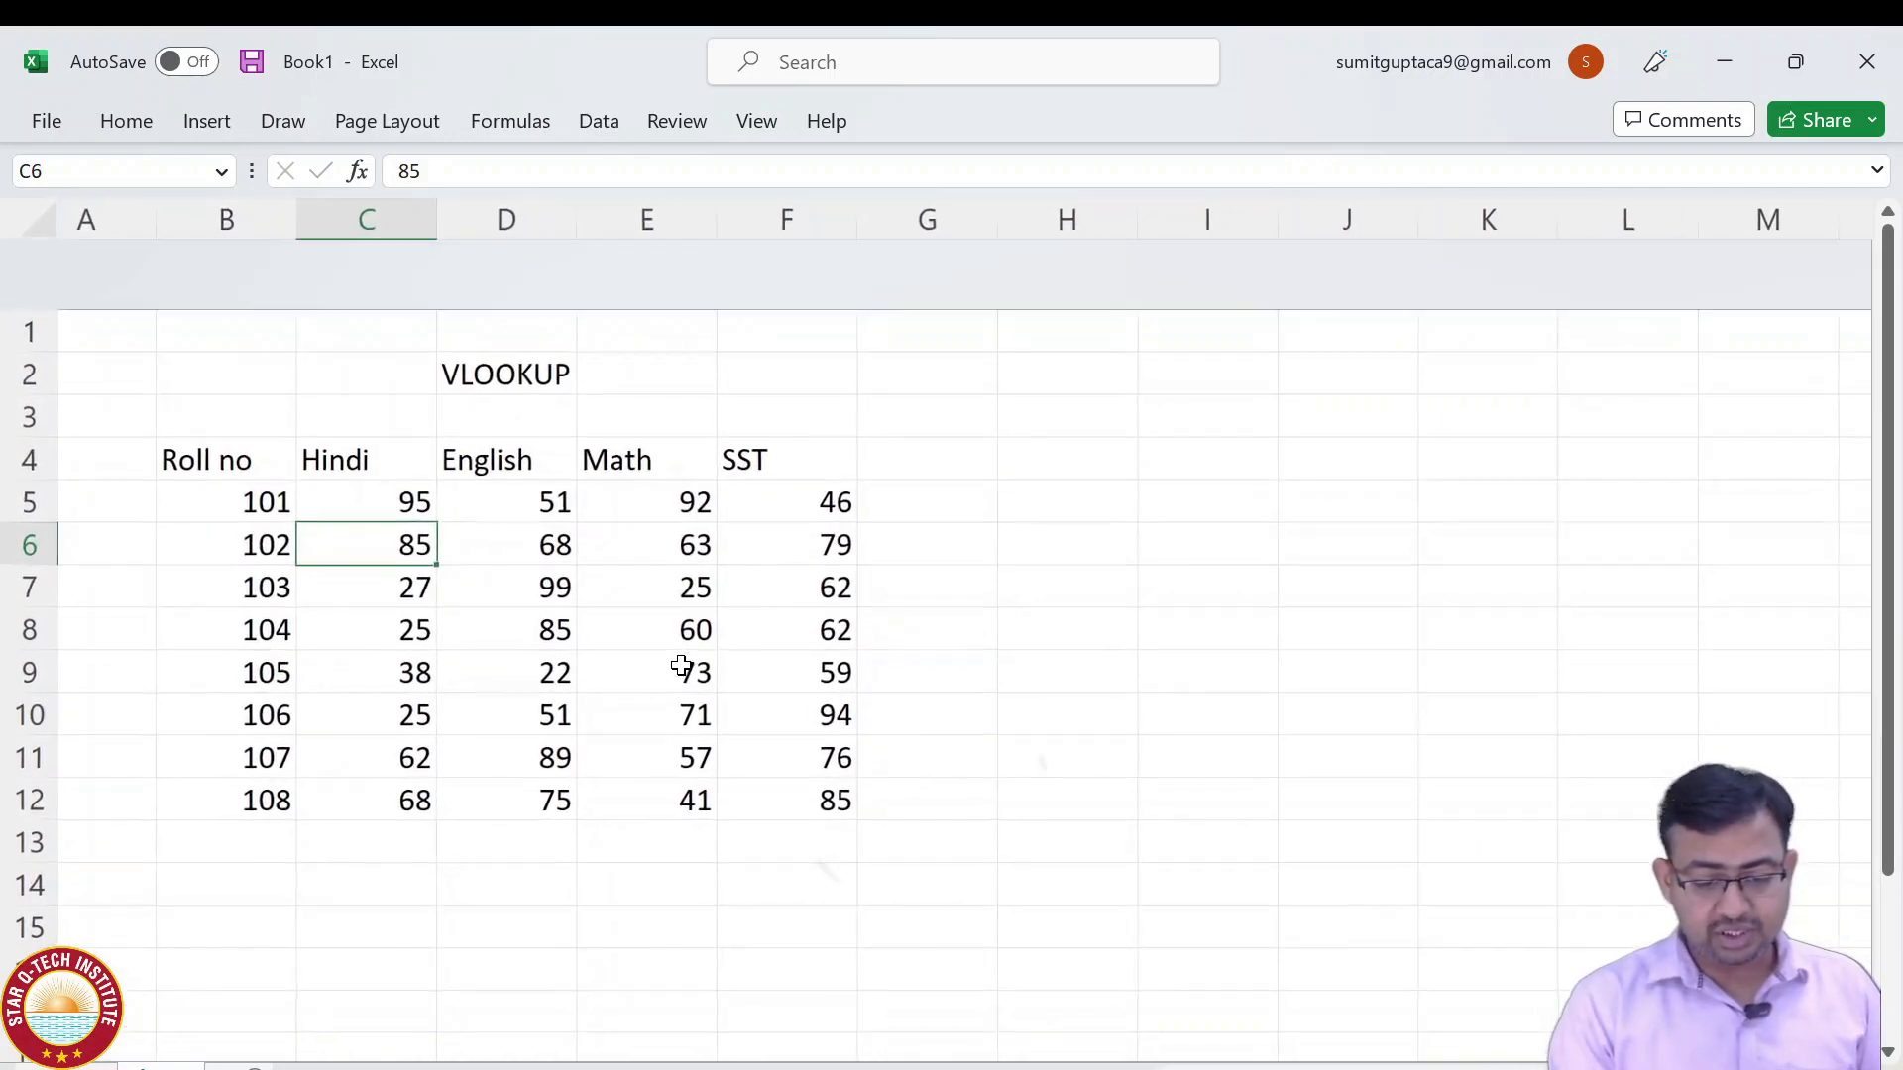
{"action": "key", "text": "Up"}
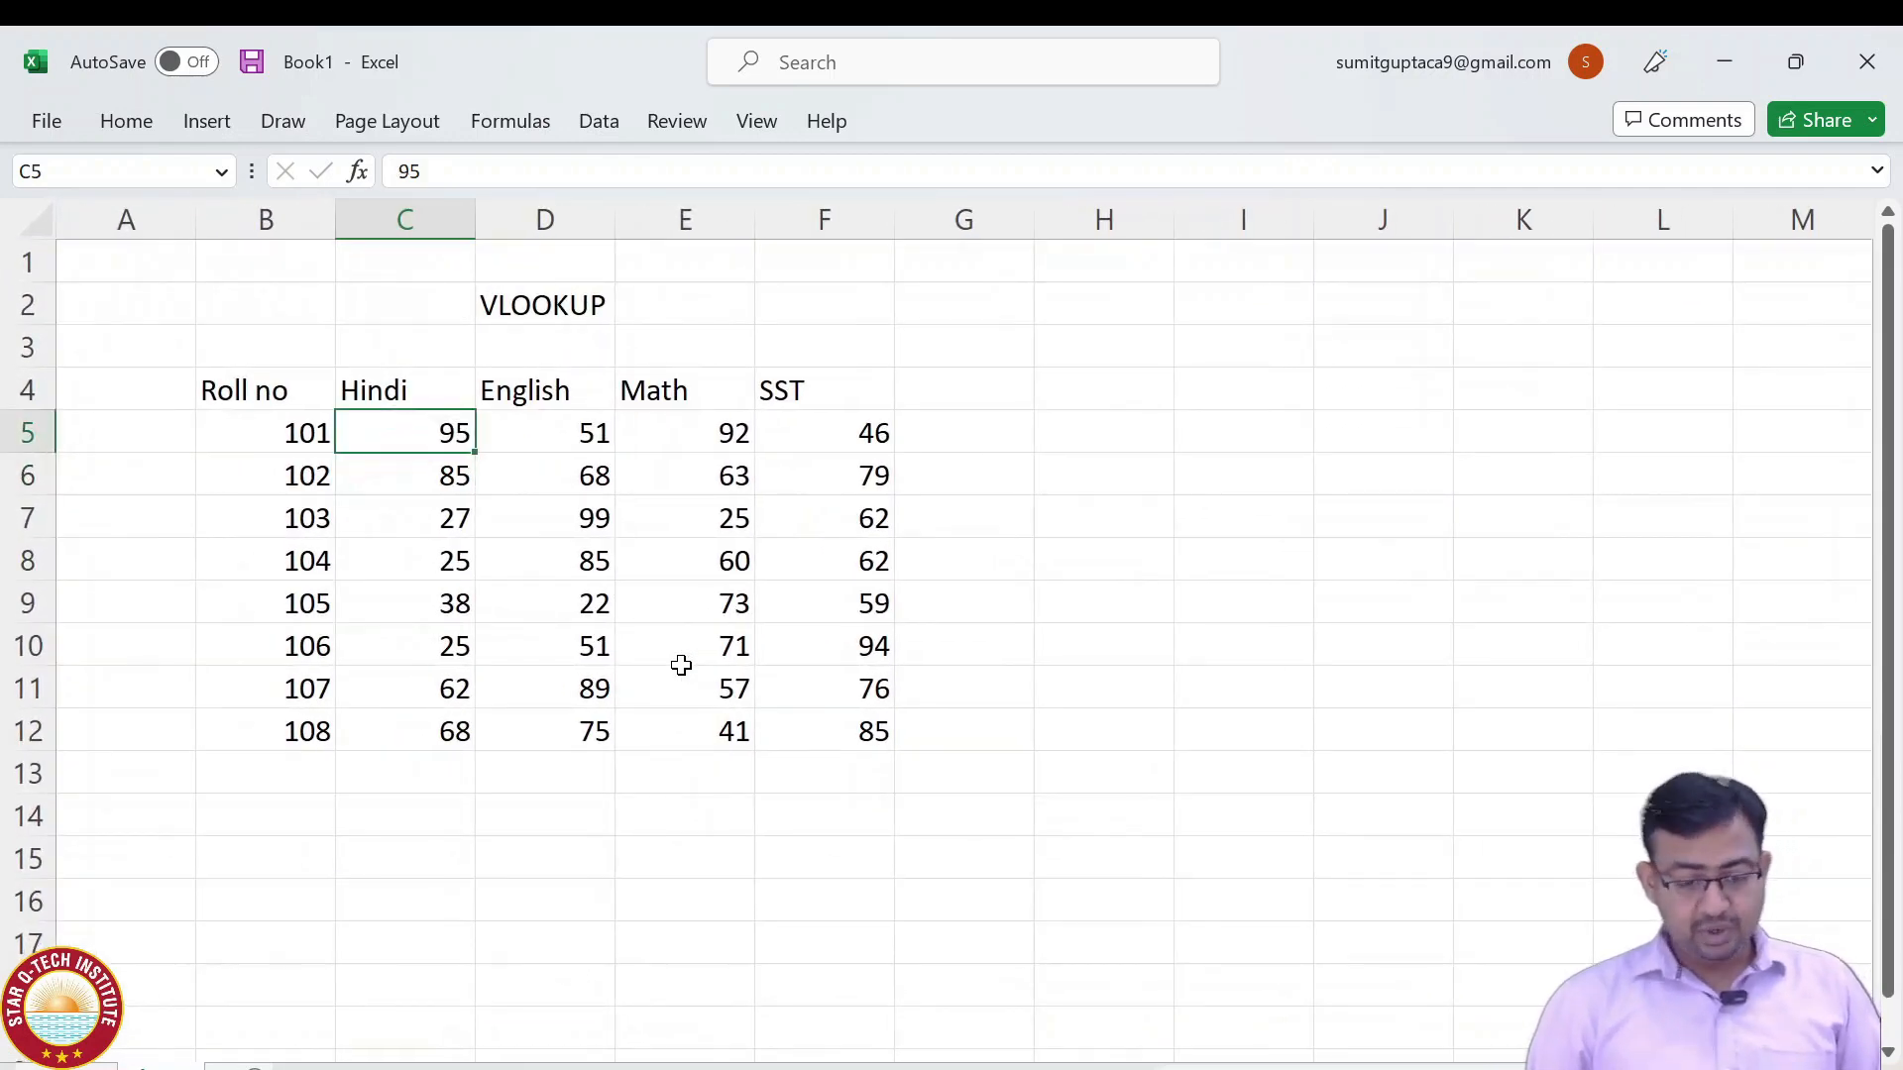
{"action": "key", "text": "shift+Right"}
{"action": "key", "text": "shift+Right"}
{"action": "key", "text": "shift+Right"}
{"action": "key", "text": "shift+Down"}
{"action": "key", "text": "shift+Down"}
{"action": "key", "text": "shift+Down"}
{"action": "key", "text": "shift+Down"}
{"action": "key", "text": "shift+Down"}
{"action": "key", "text": "shift+Down"}
{"action": "key", "text": "shift+Down"}
{"action": "key", "text": "Delete"}
{"action": "left_click", "coordinate": [404, 432]}
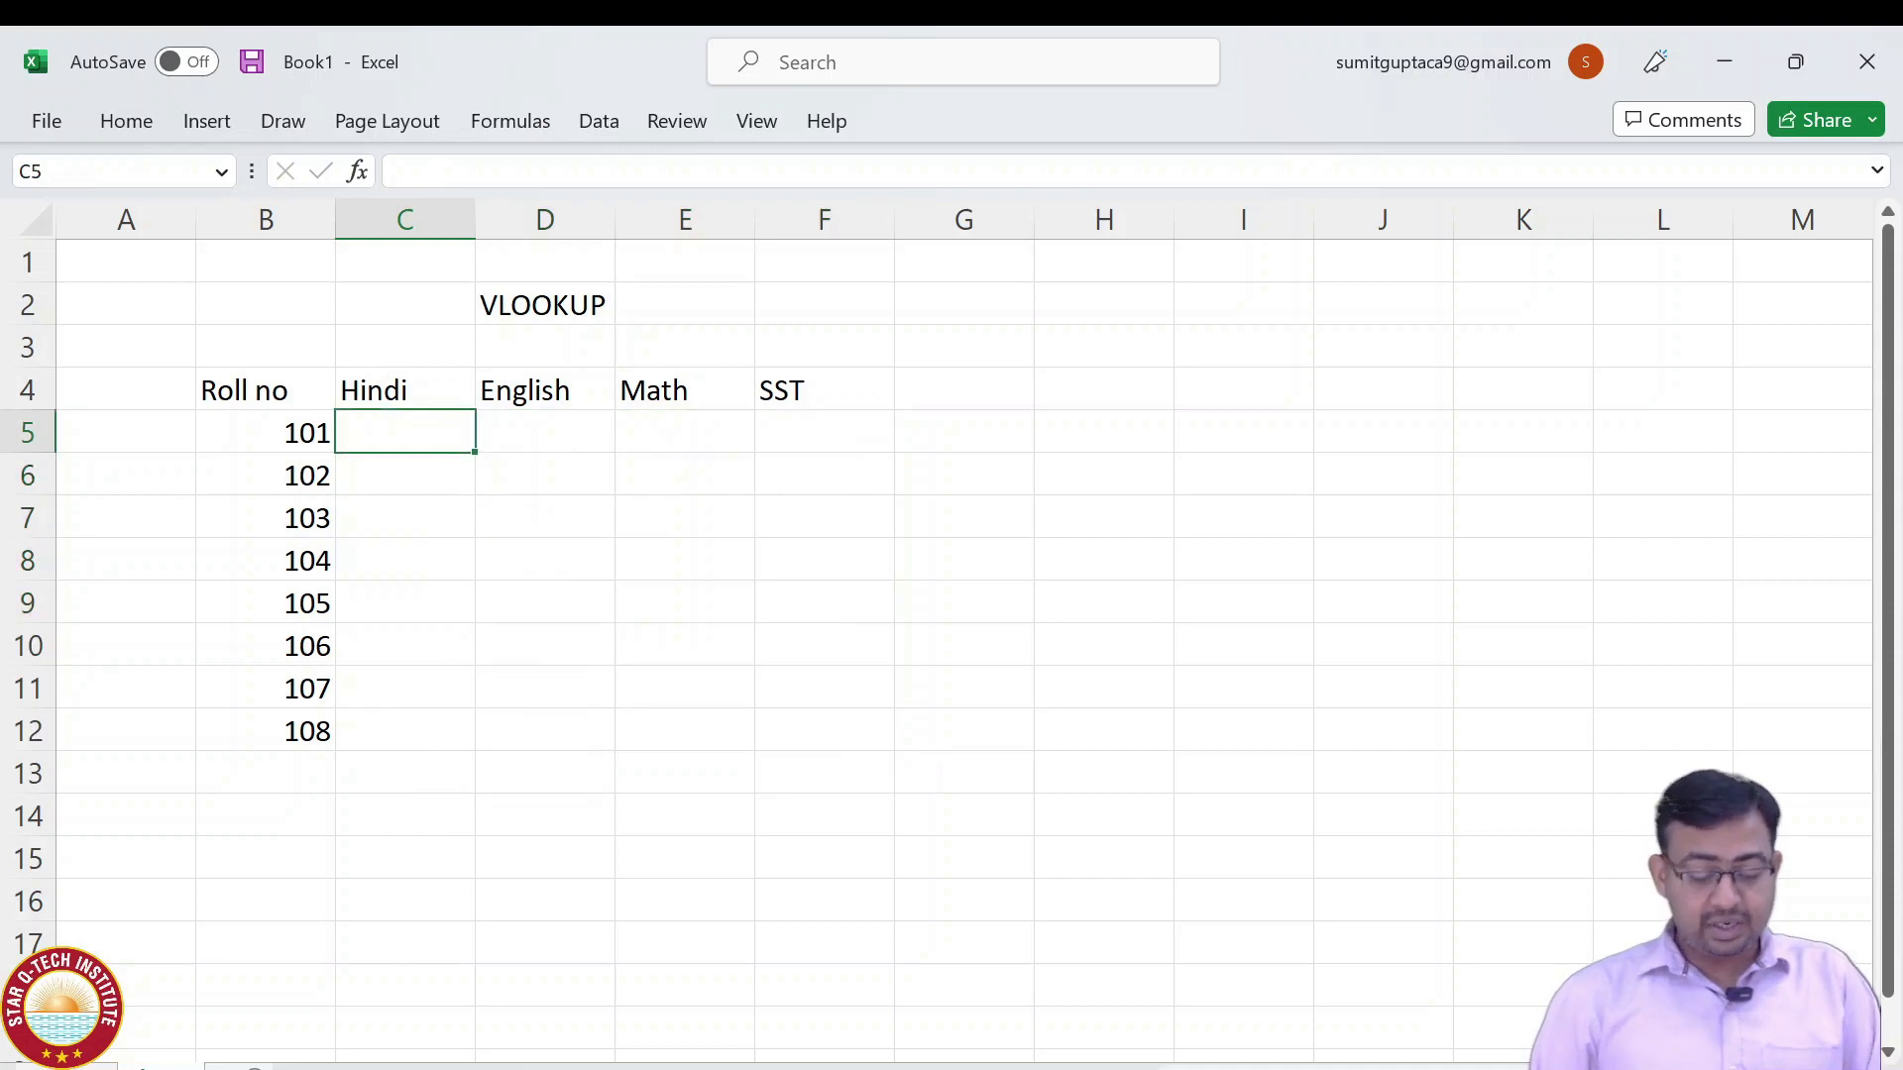
Enter =RANDBETWEEN(20,99) in C5 for roll number 101's Hindi mark.
{"action": "type", "text": "=ran"}
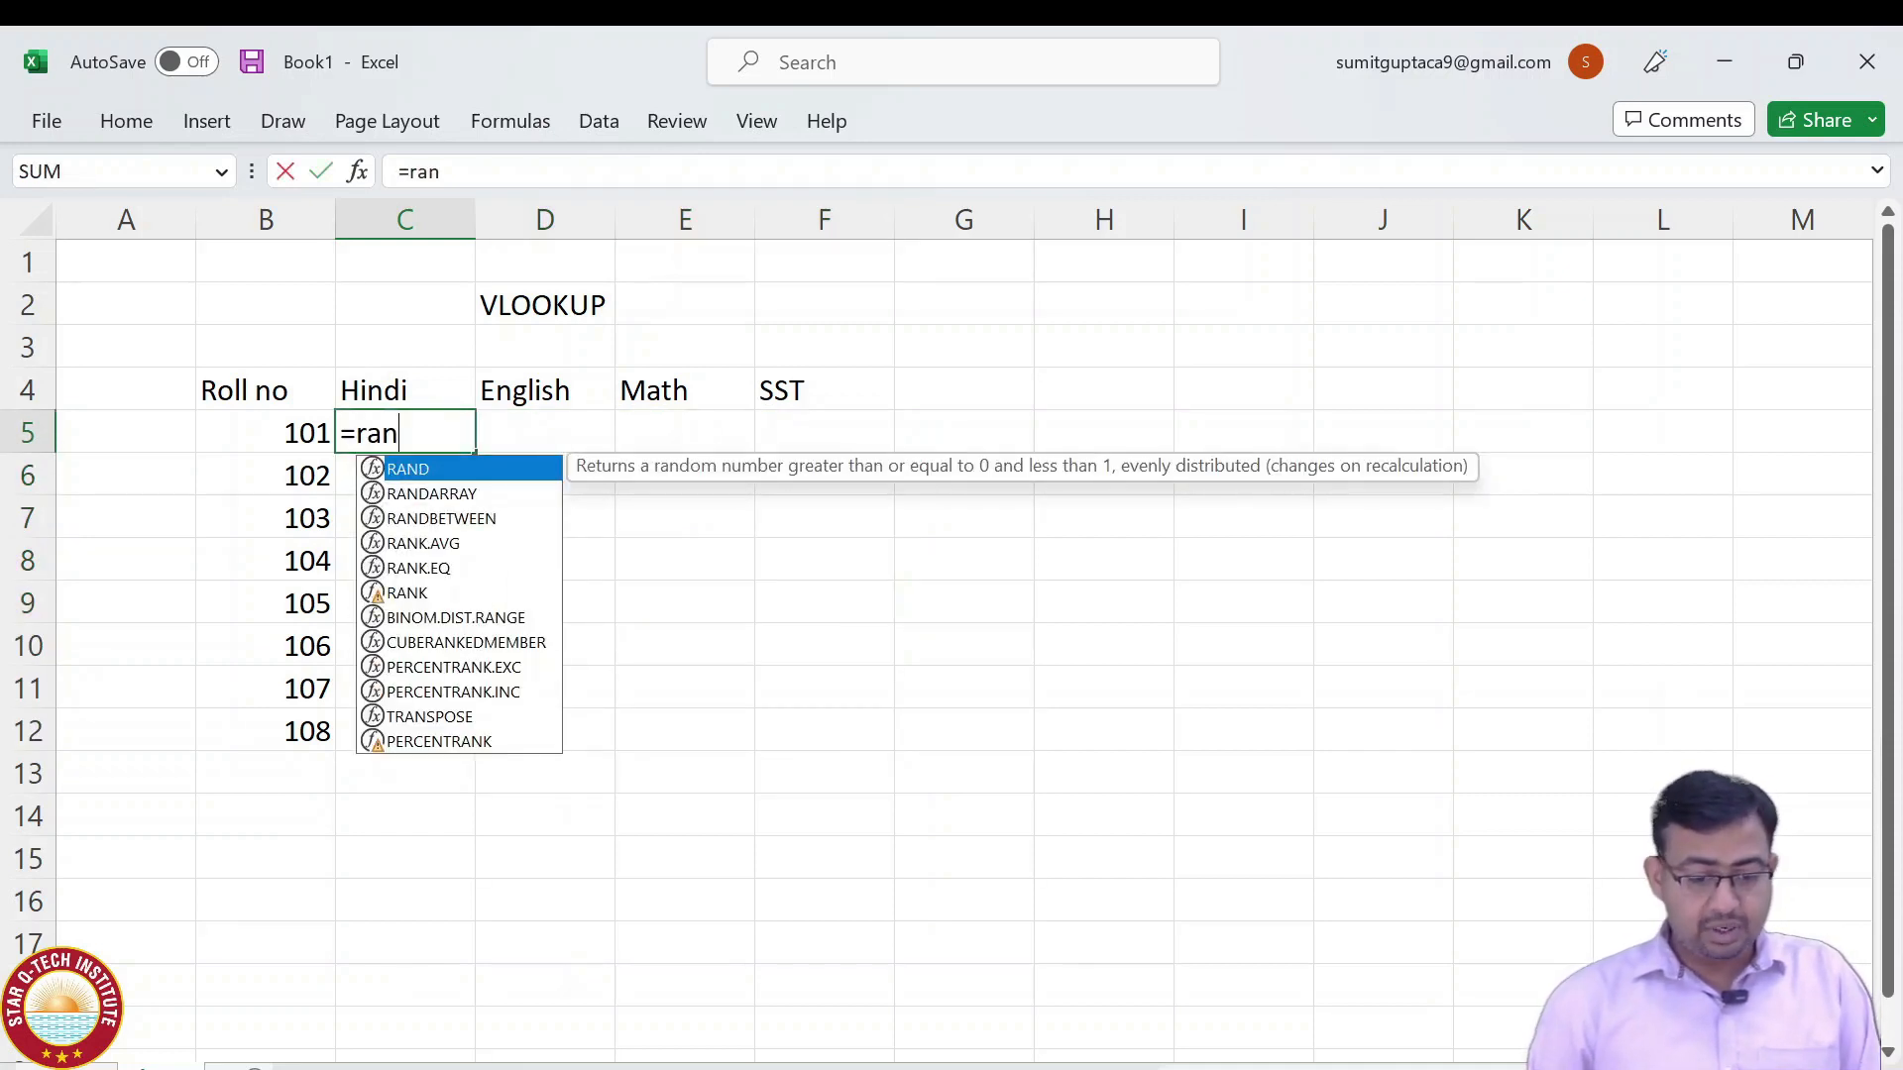
{"action": "type", "text": "d"}
{"action": "key", "text": "Down"}
{"action": "key", "text": "Down"}
{"action": "key", "text": "Tab"}
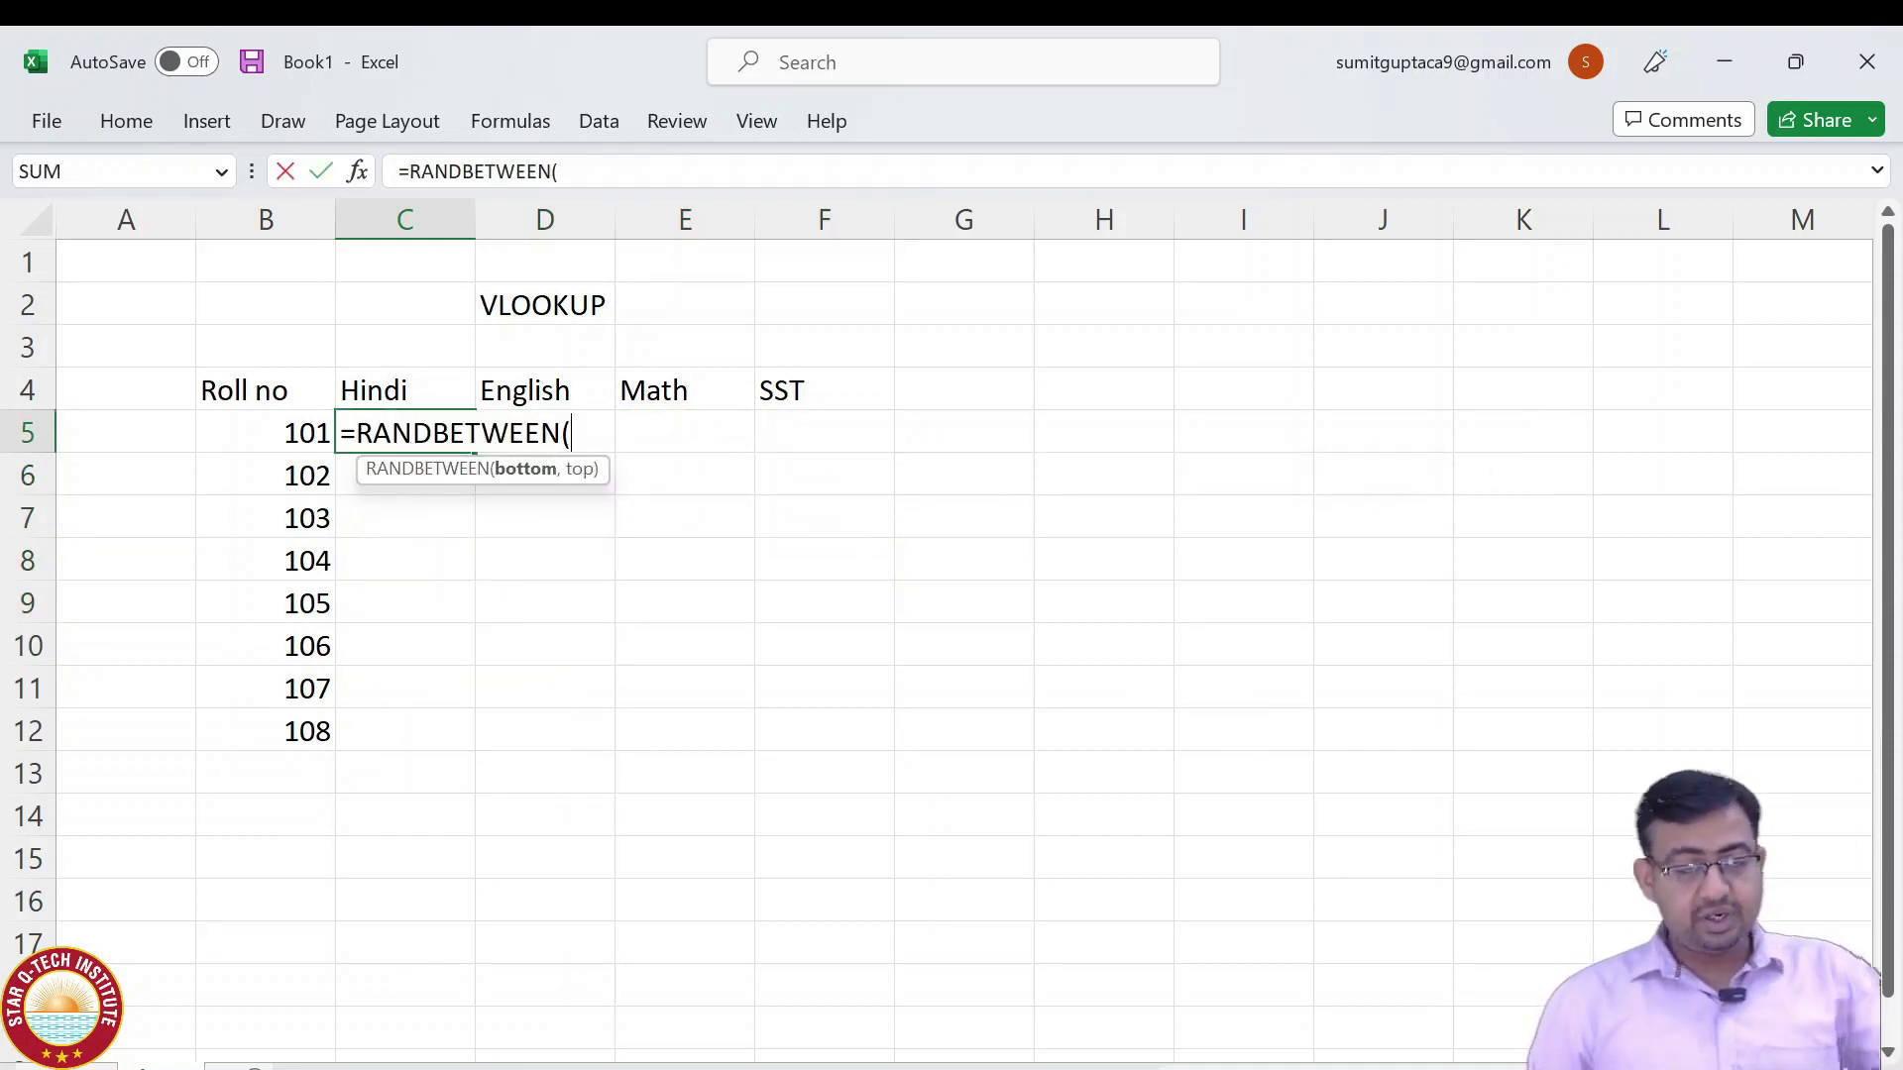
{"action": "type", "text": "20.,"}
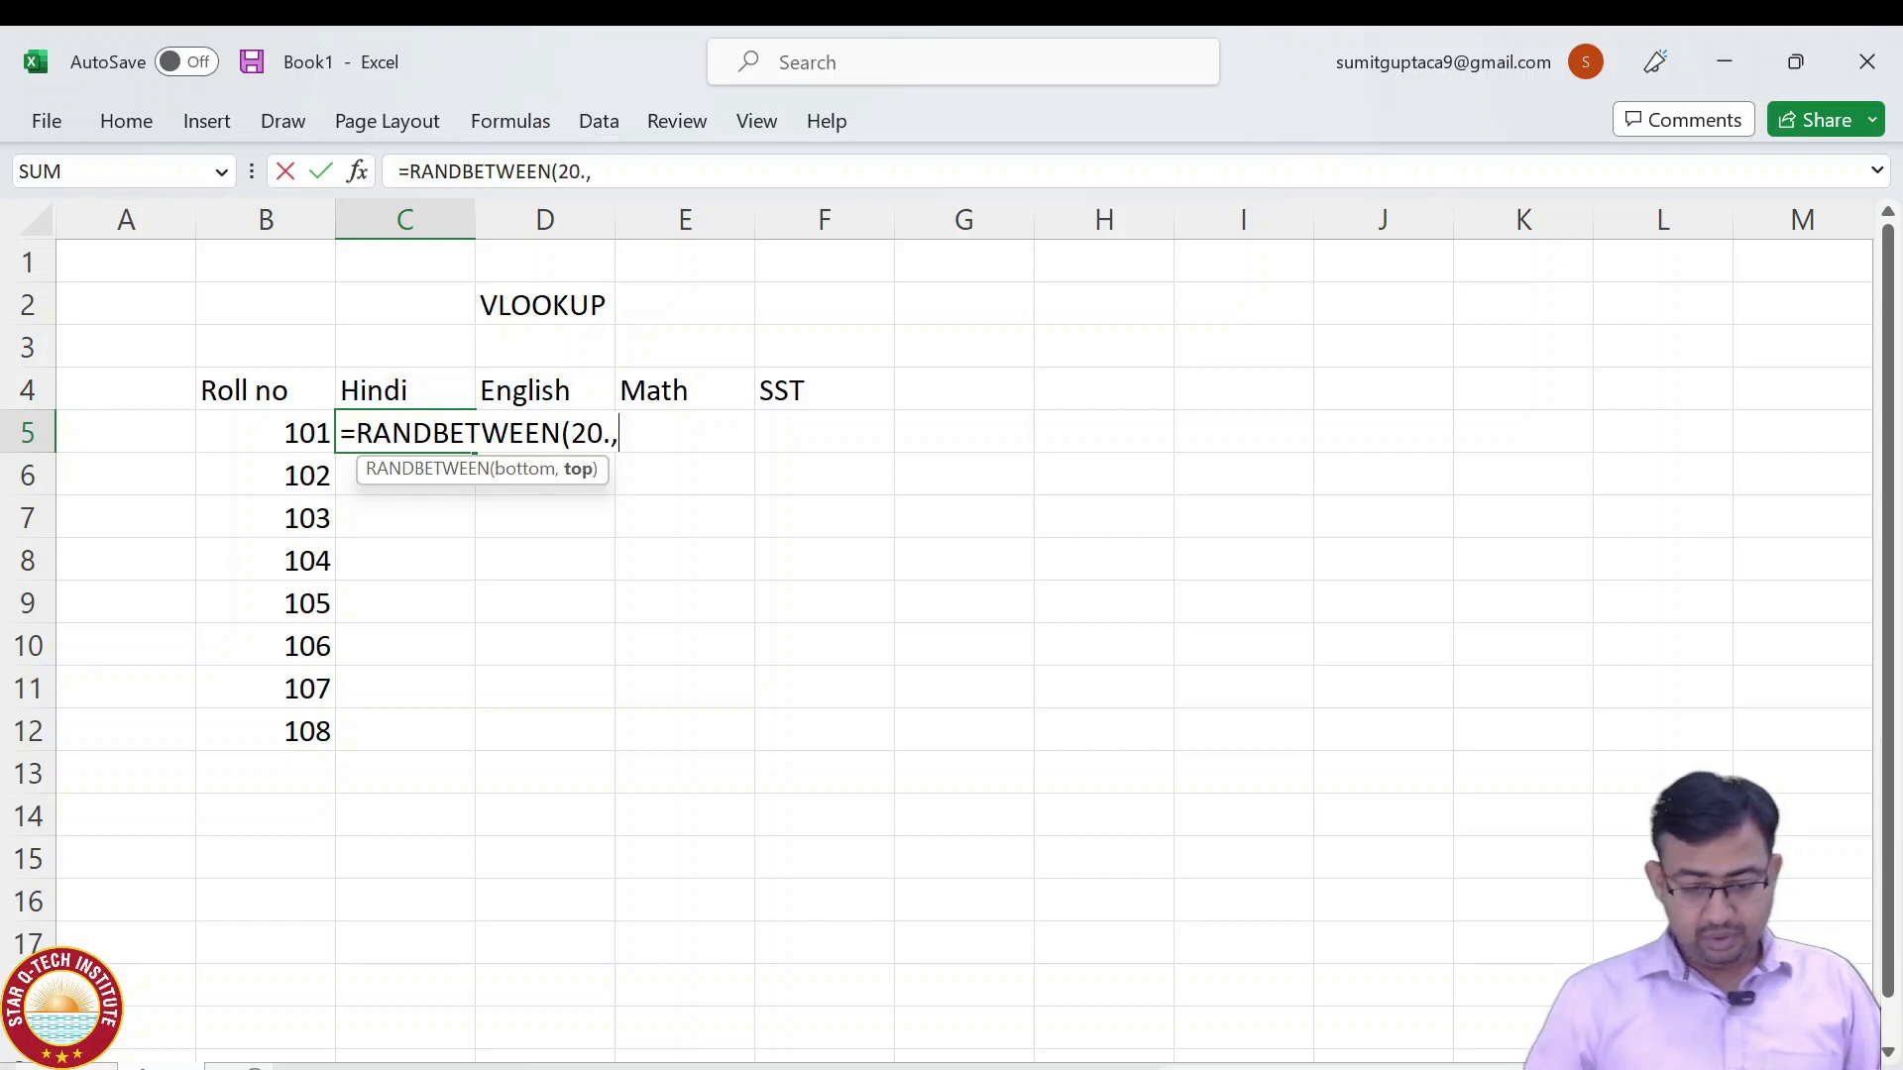
{"action": "key", "text": "BackSpace"}
{"action": "key", "text": "BackSpace"}
{"action": "type", "text": ",9"}
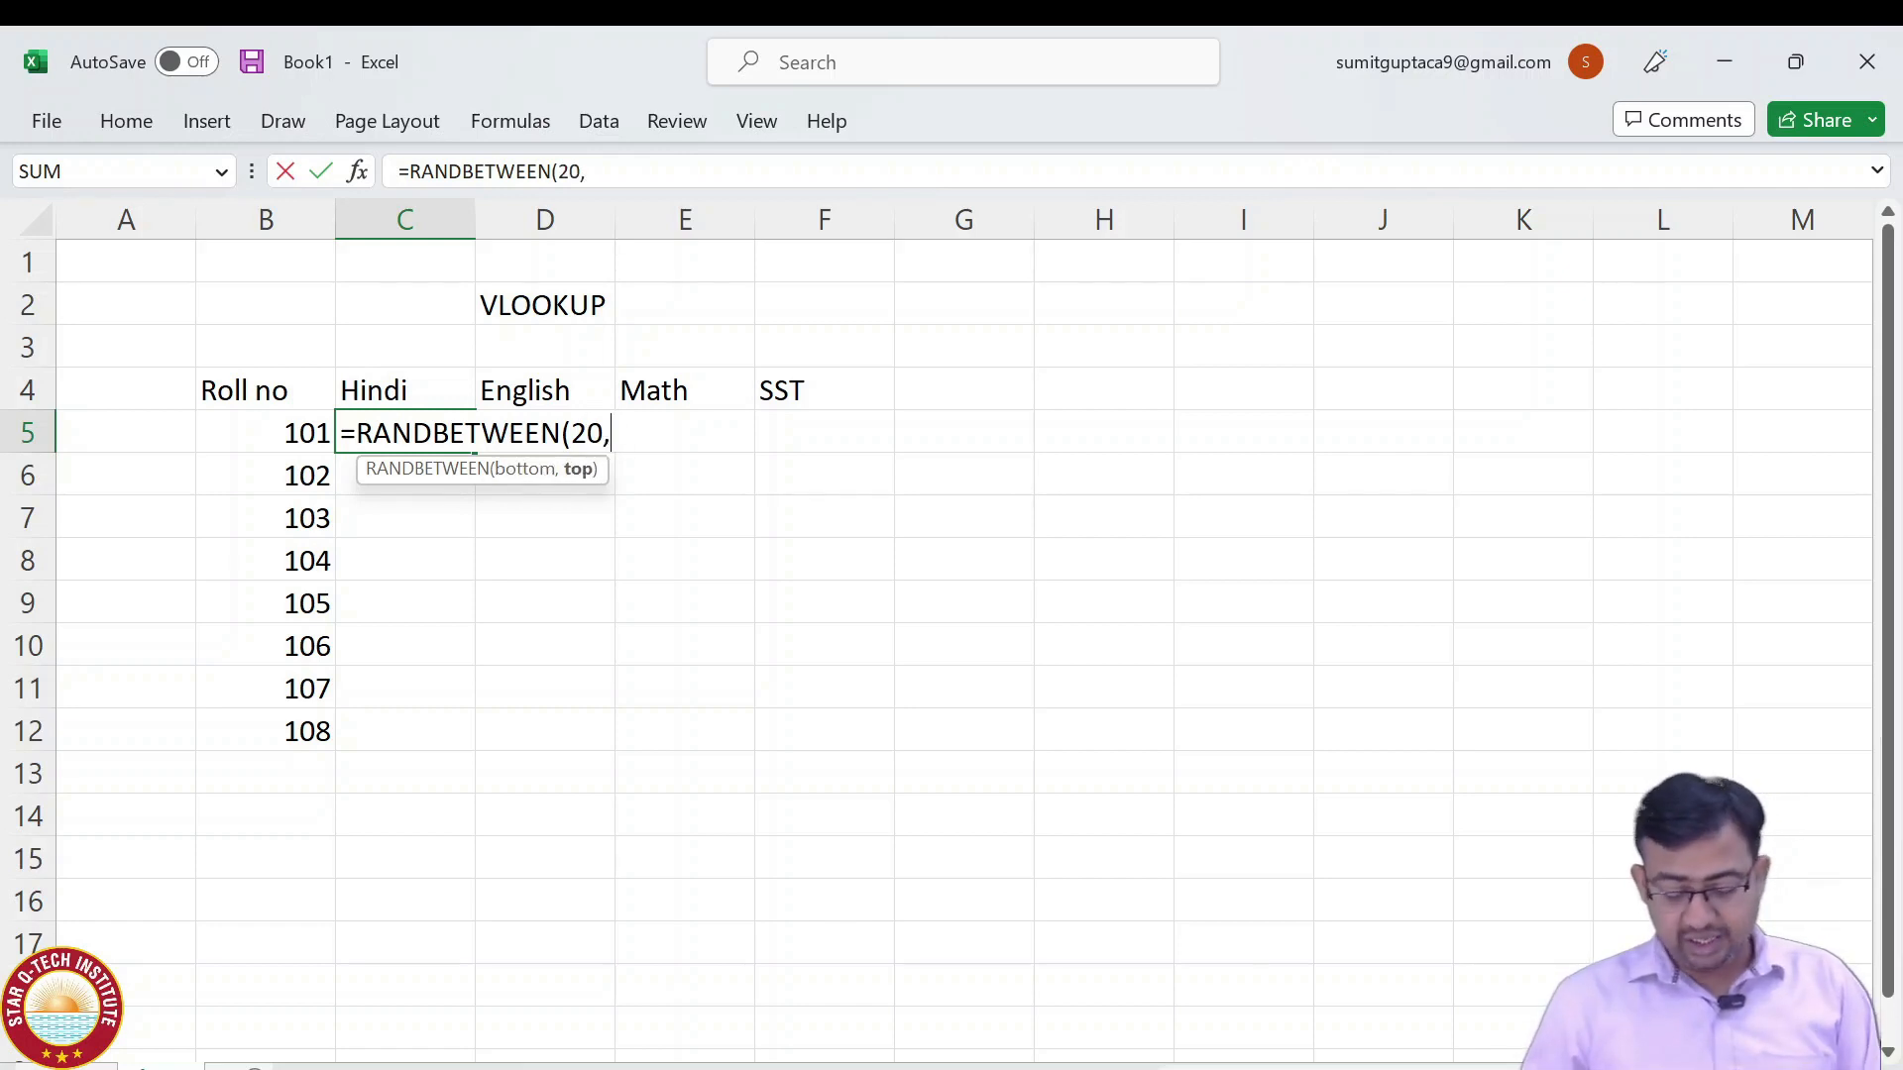
{"action": "type", "text": "9"}
{"action": "key", "text": "Return"}
Copy the RANDBETWEEN formula from C5 into the whole marks range C5:F12.
{"action": "key", "text": "Up"}
{"action": "key", "text": "shift+Right"}
{"action": "key", "text": "shift+Right"}
{"action": "key", "text": "shift+Right"}
{"action": "key", "text": "shift+Down"}
{"action": "key", "text": "shift+Down"}
{"action": "key", "text": "shift+Down"}
{"action": "key", "text": "shift+Down"}
{"action": "key", "text": "shift+Down"}
{"action": "key", "text": "shift+Down"}
{"action": "key", "text": "shift+Down"}
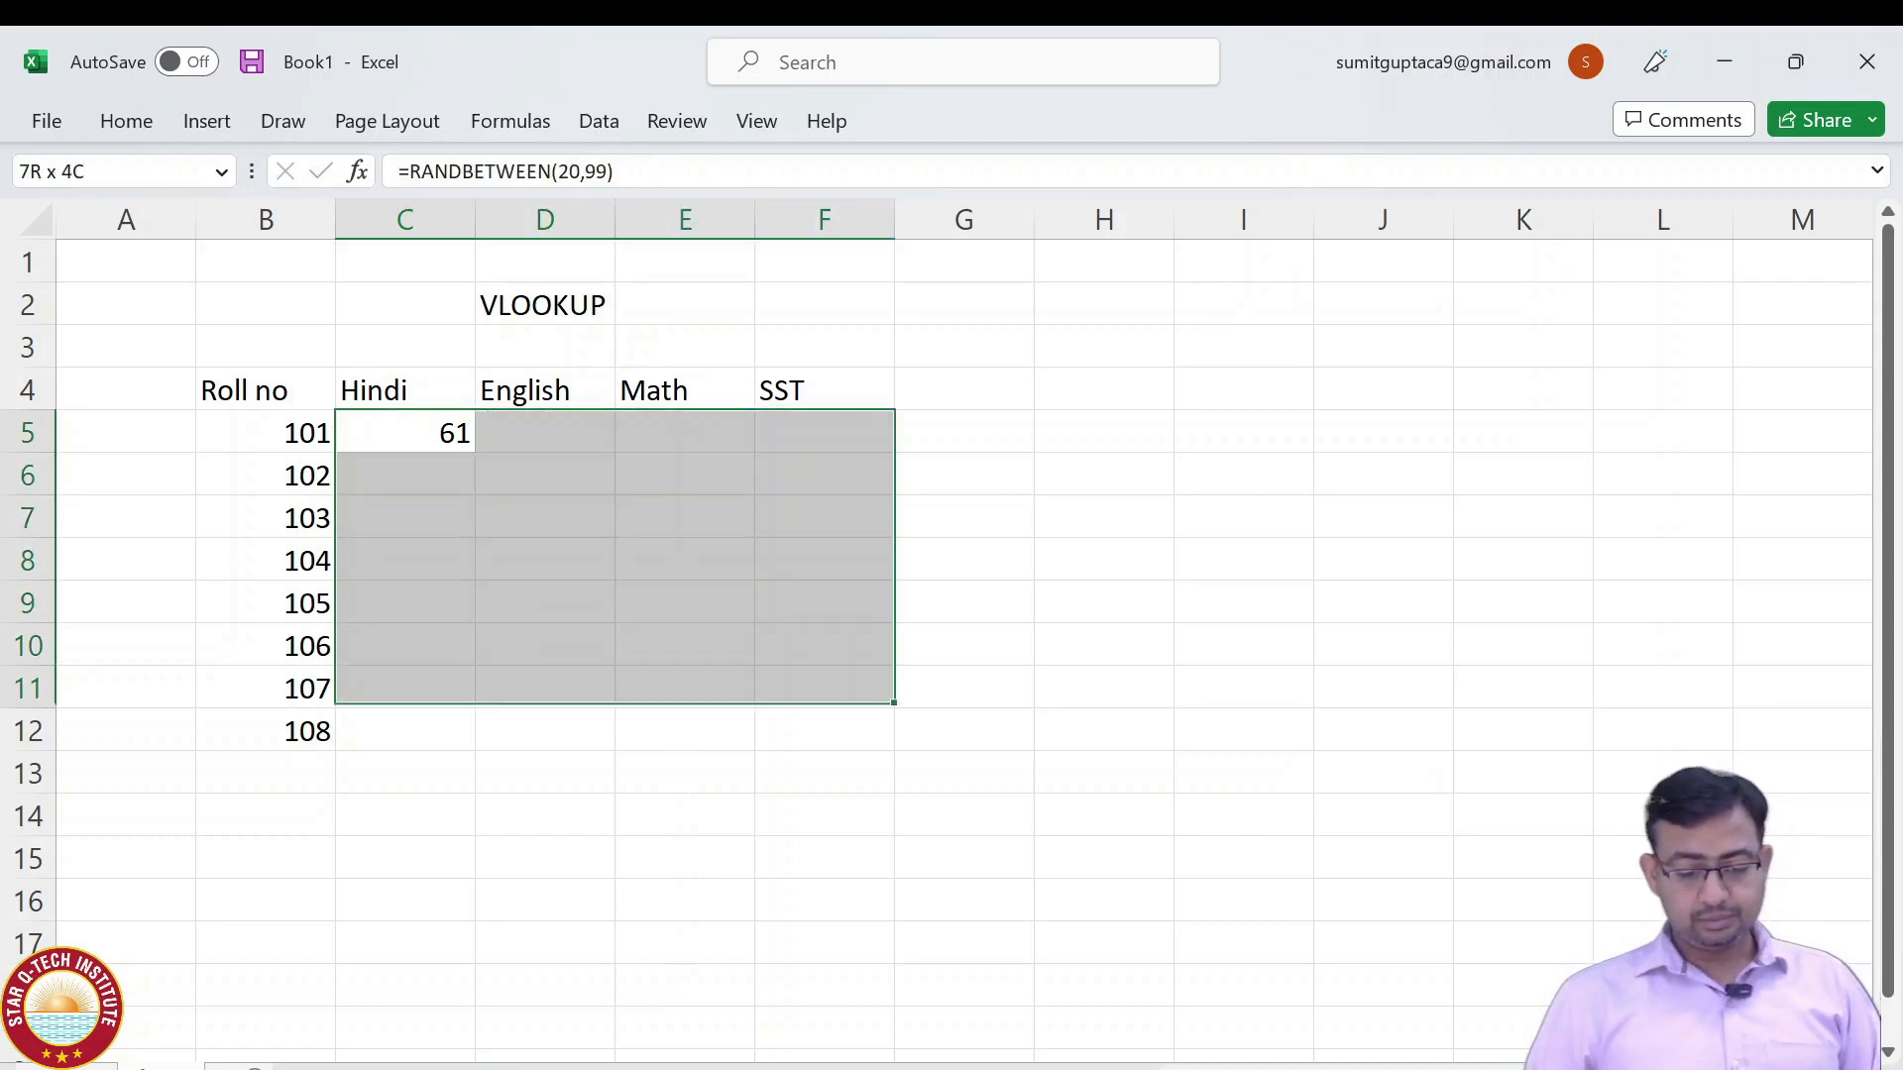
{"action": "key", "text": "ctrl+v"}
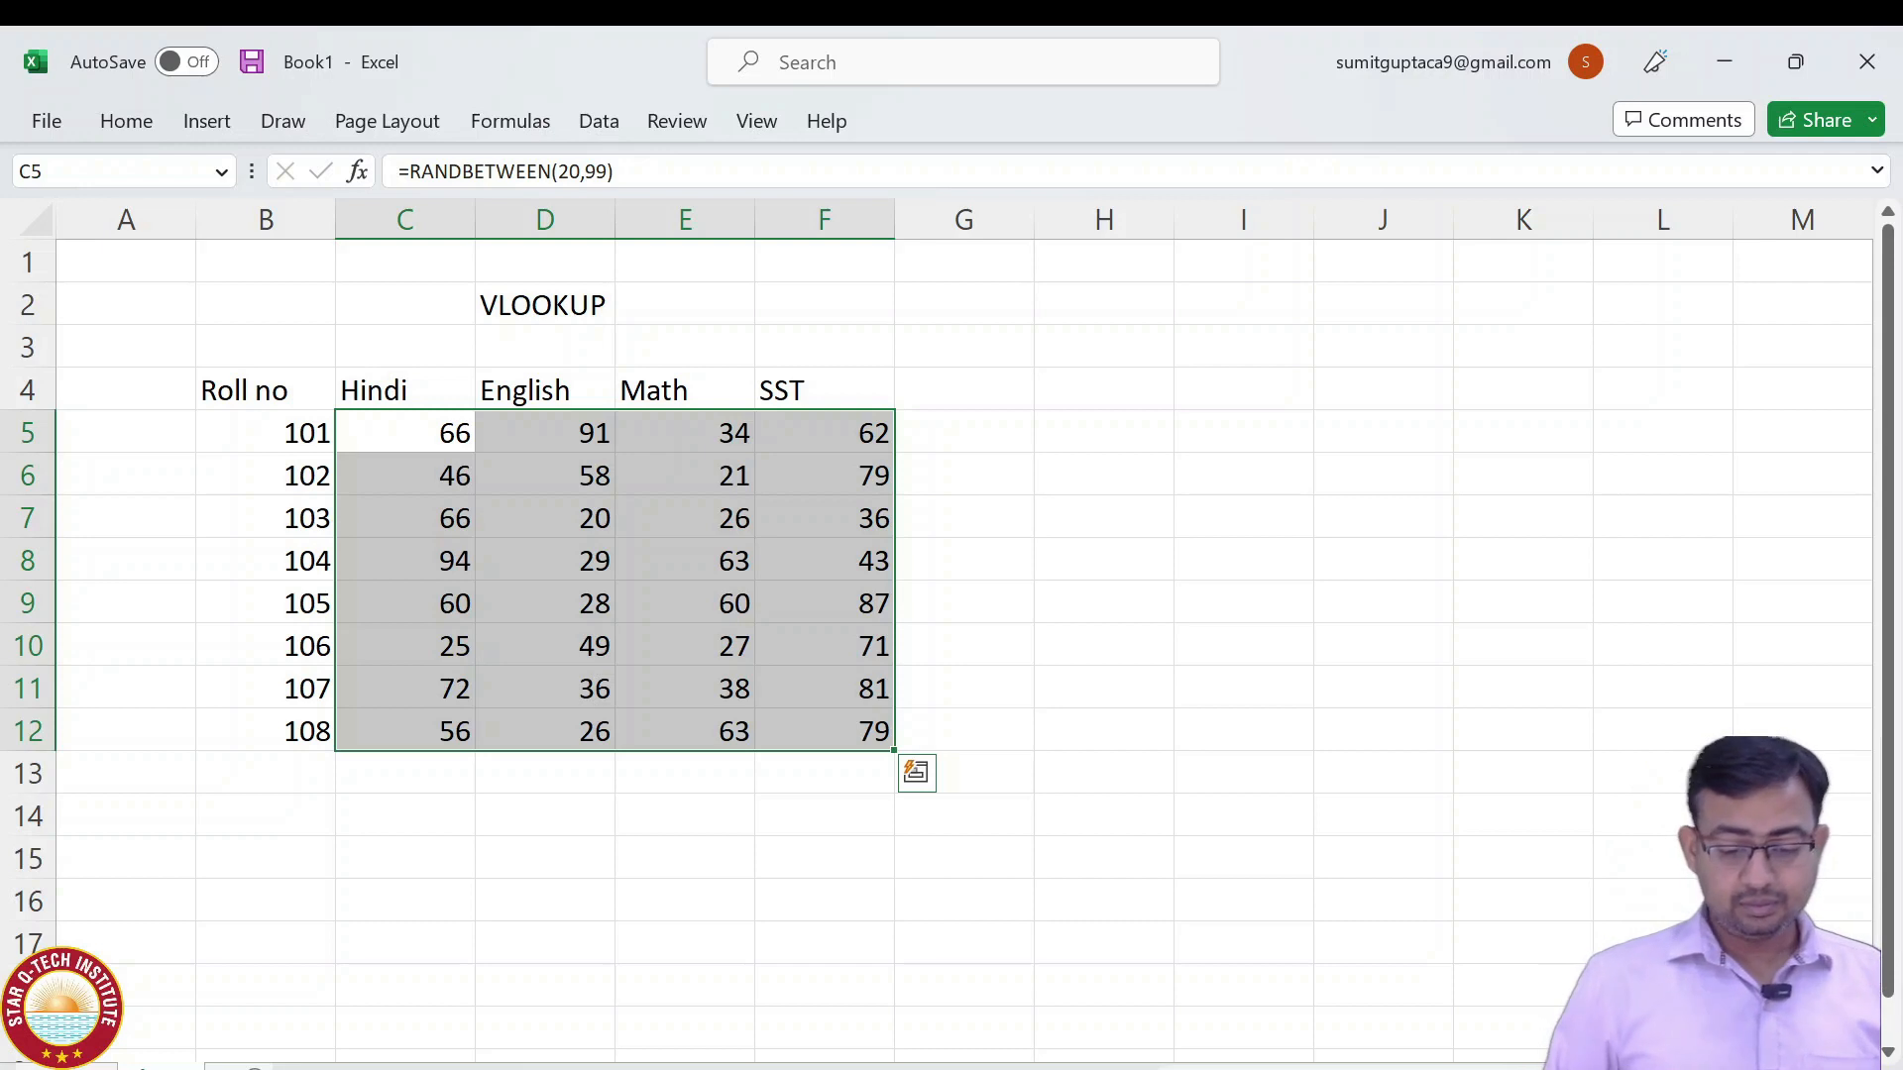
Inspect the formula behind the Math mark in E7 and leave the cell unchanged.
{"action": "key", "text": "Down"}
{"action": "key", "text": "Down"}
{"action": "key", "text": "Right"}
{"action": "key", "text": "Right"}
{"action": "key", "text": "F2"}
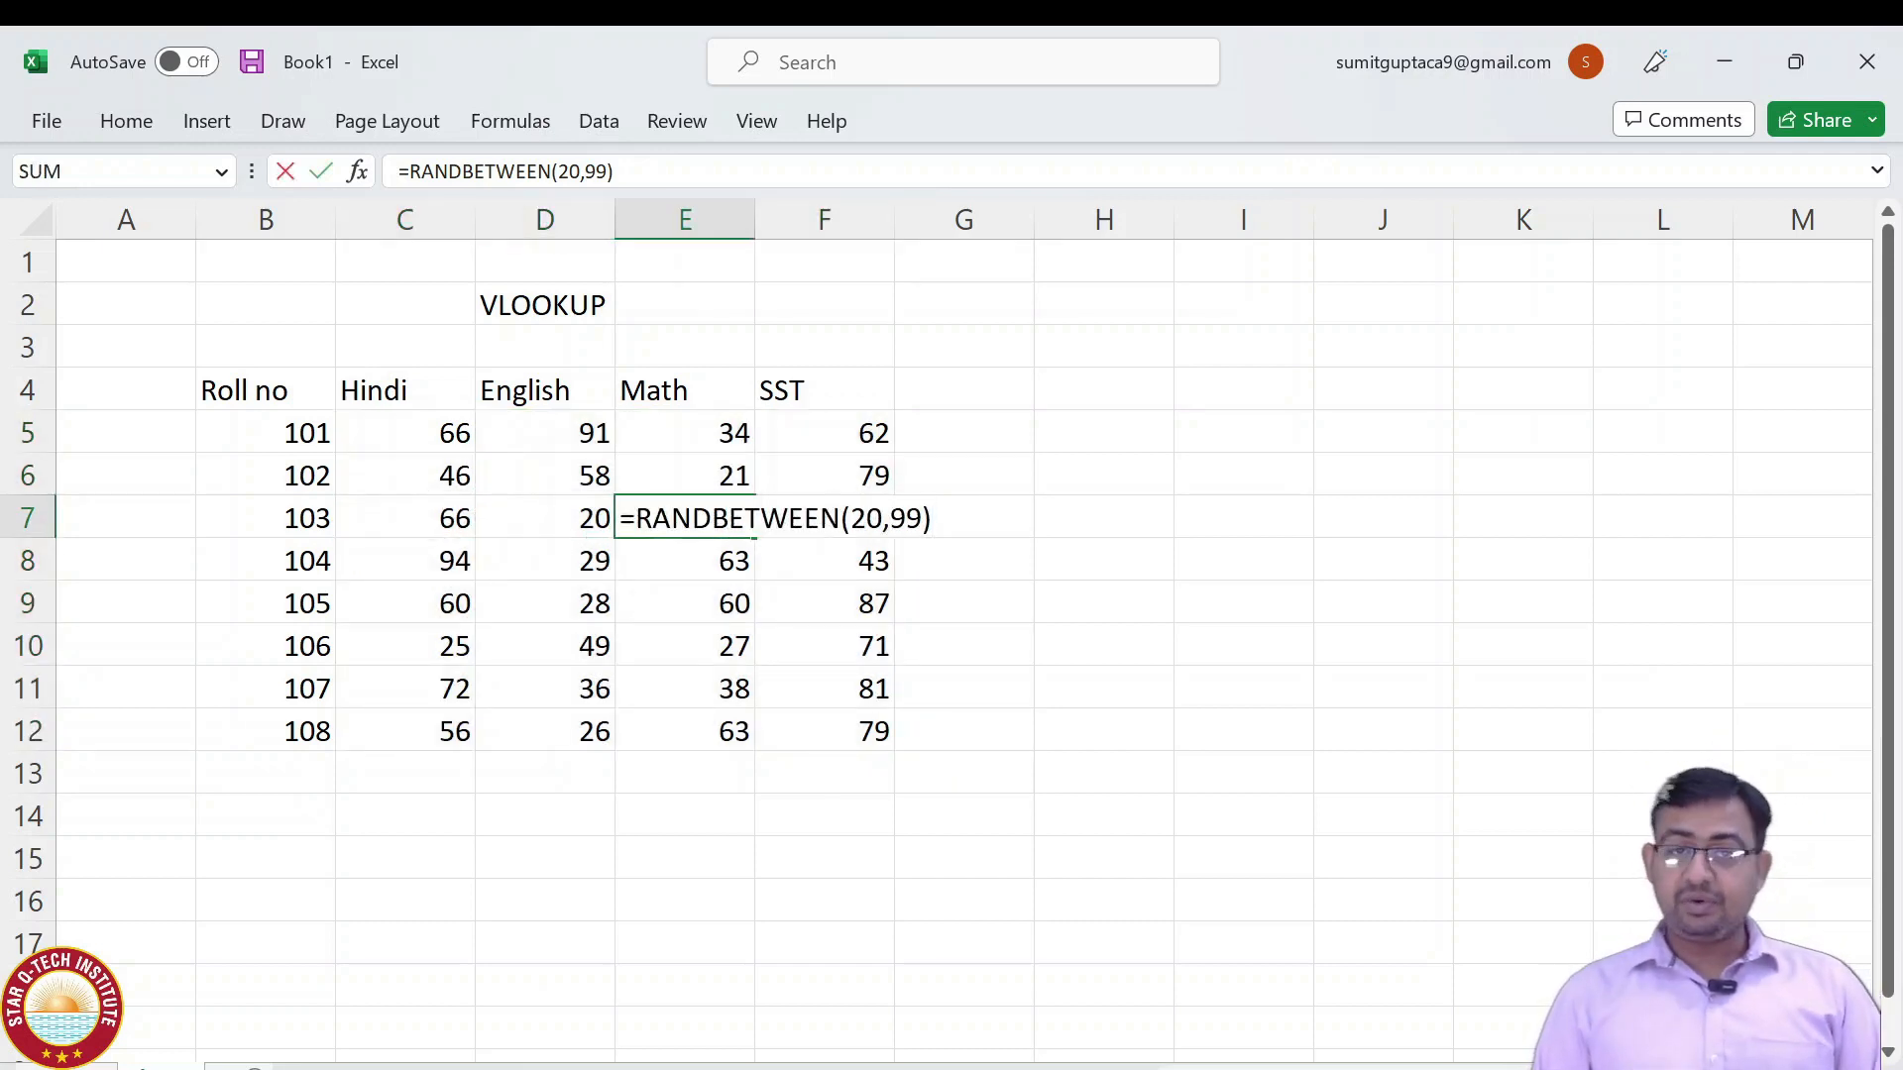
{"action": "key", "text": "Escape"}
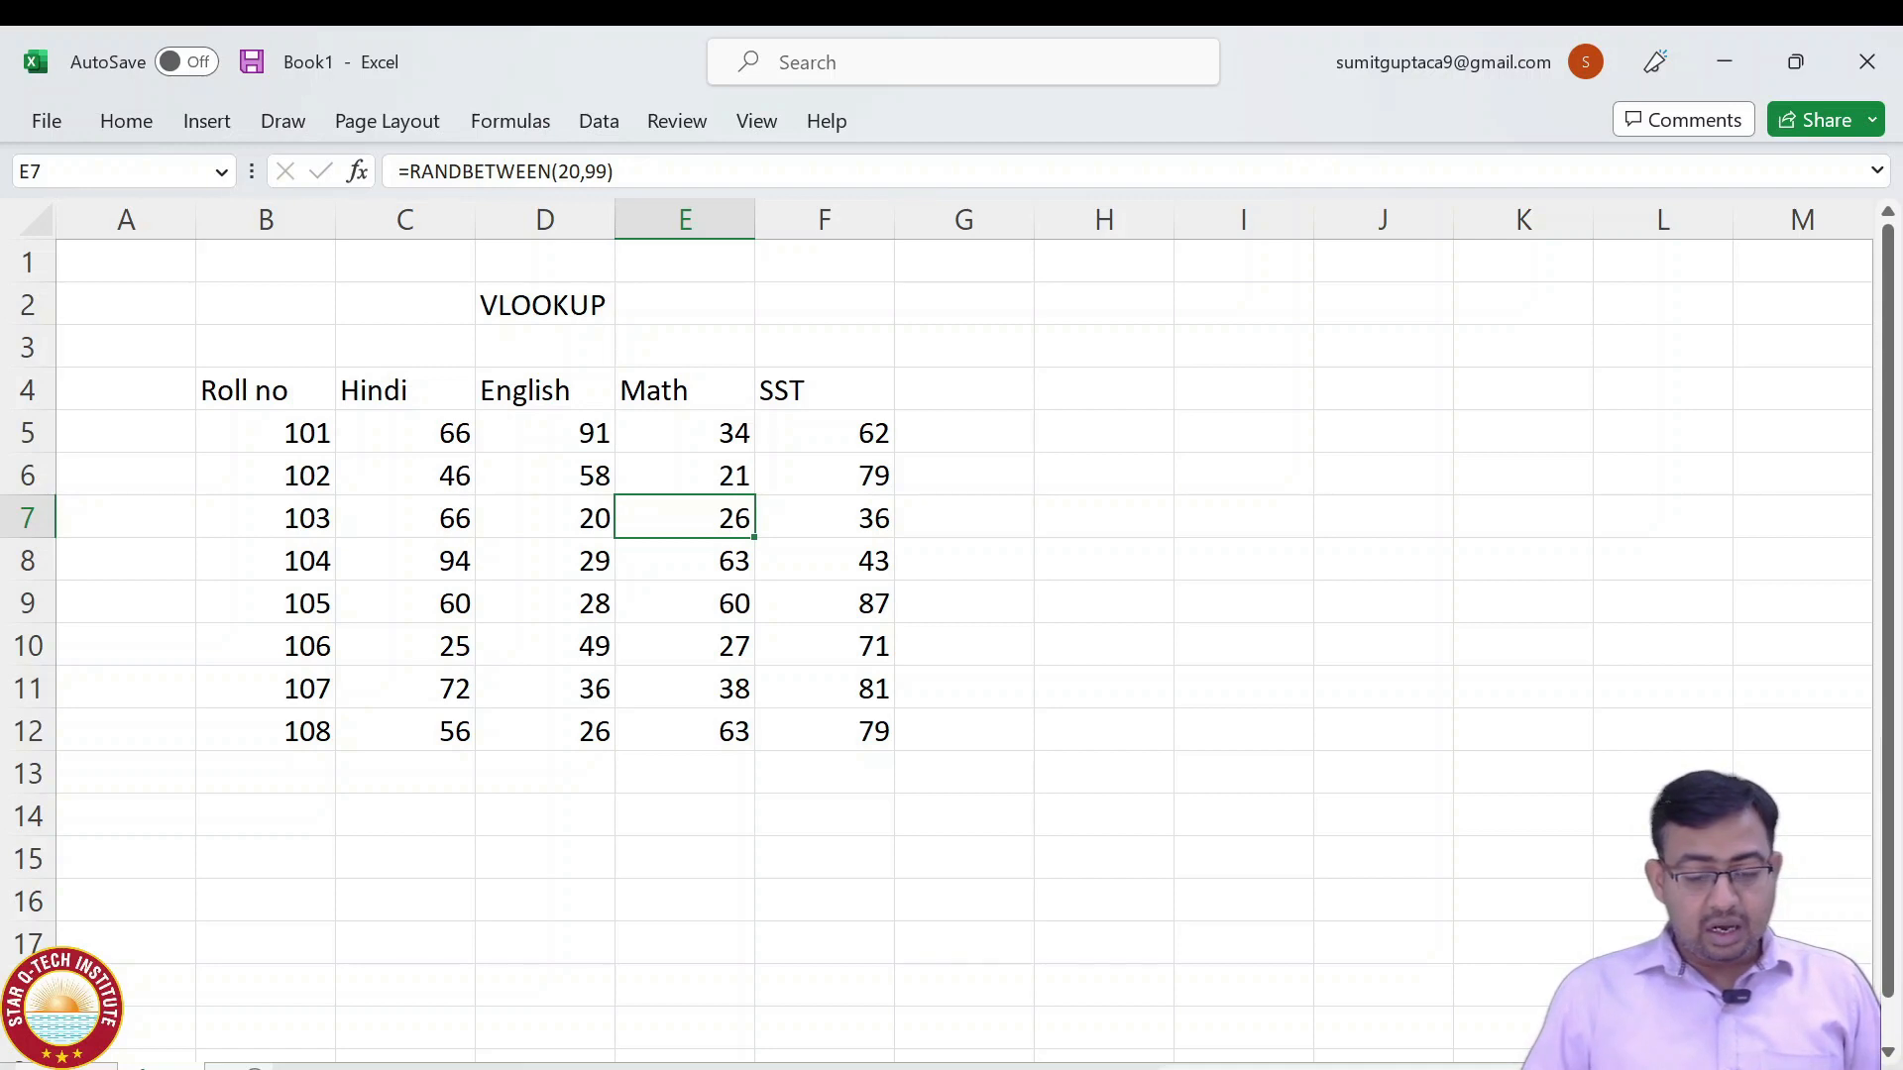
Copy the marks table B4:F12 and paste it over itself as values only.
{"action": "left_click_drag", "start_coordinate": [406, 433], "coordinate": [825, 731]}
{"action": "left_click_drag", "start_coordinate": [238, 386], "coordinate": [807, 713]}
{"action": "left_click", "coordinate": [478, 448]}
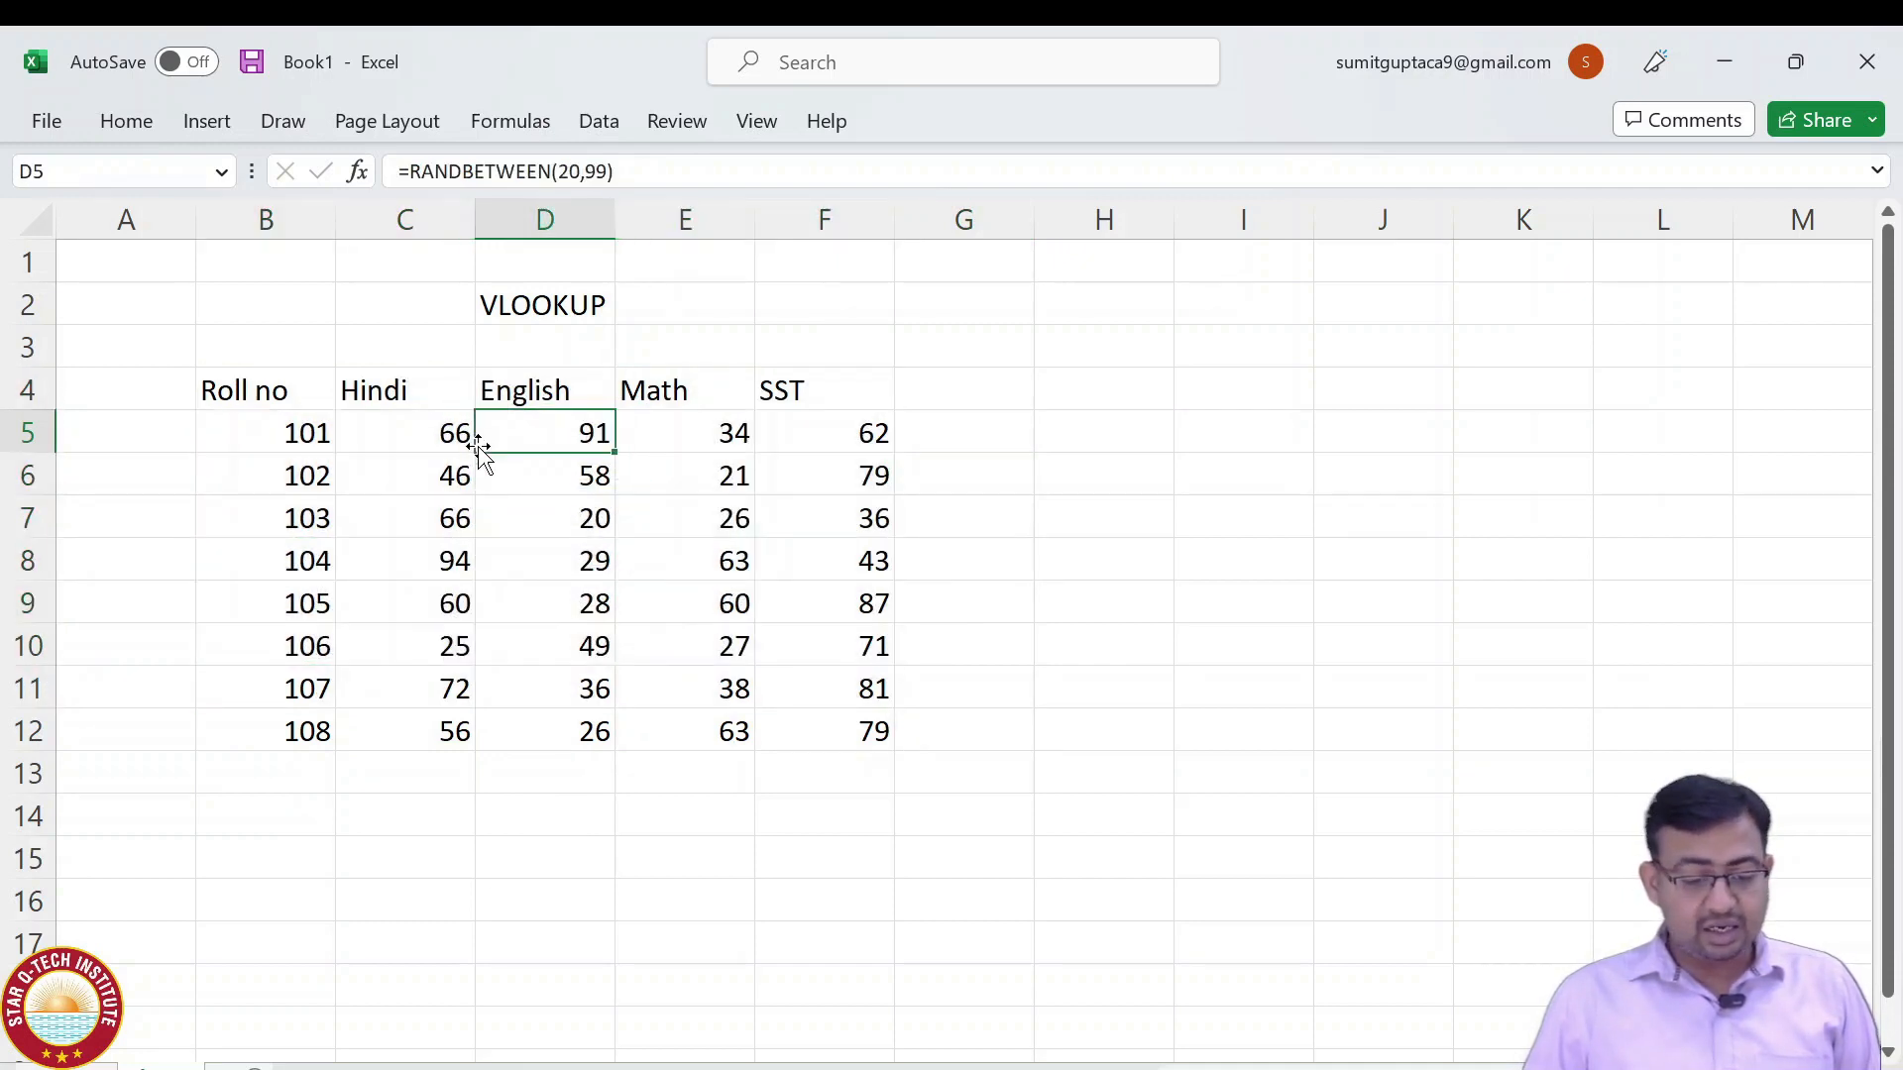
{"action": "key", "text": "ctrl+a"}
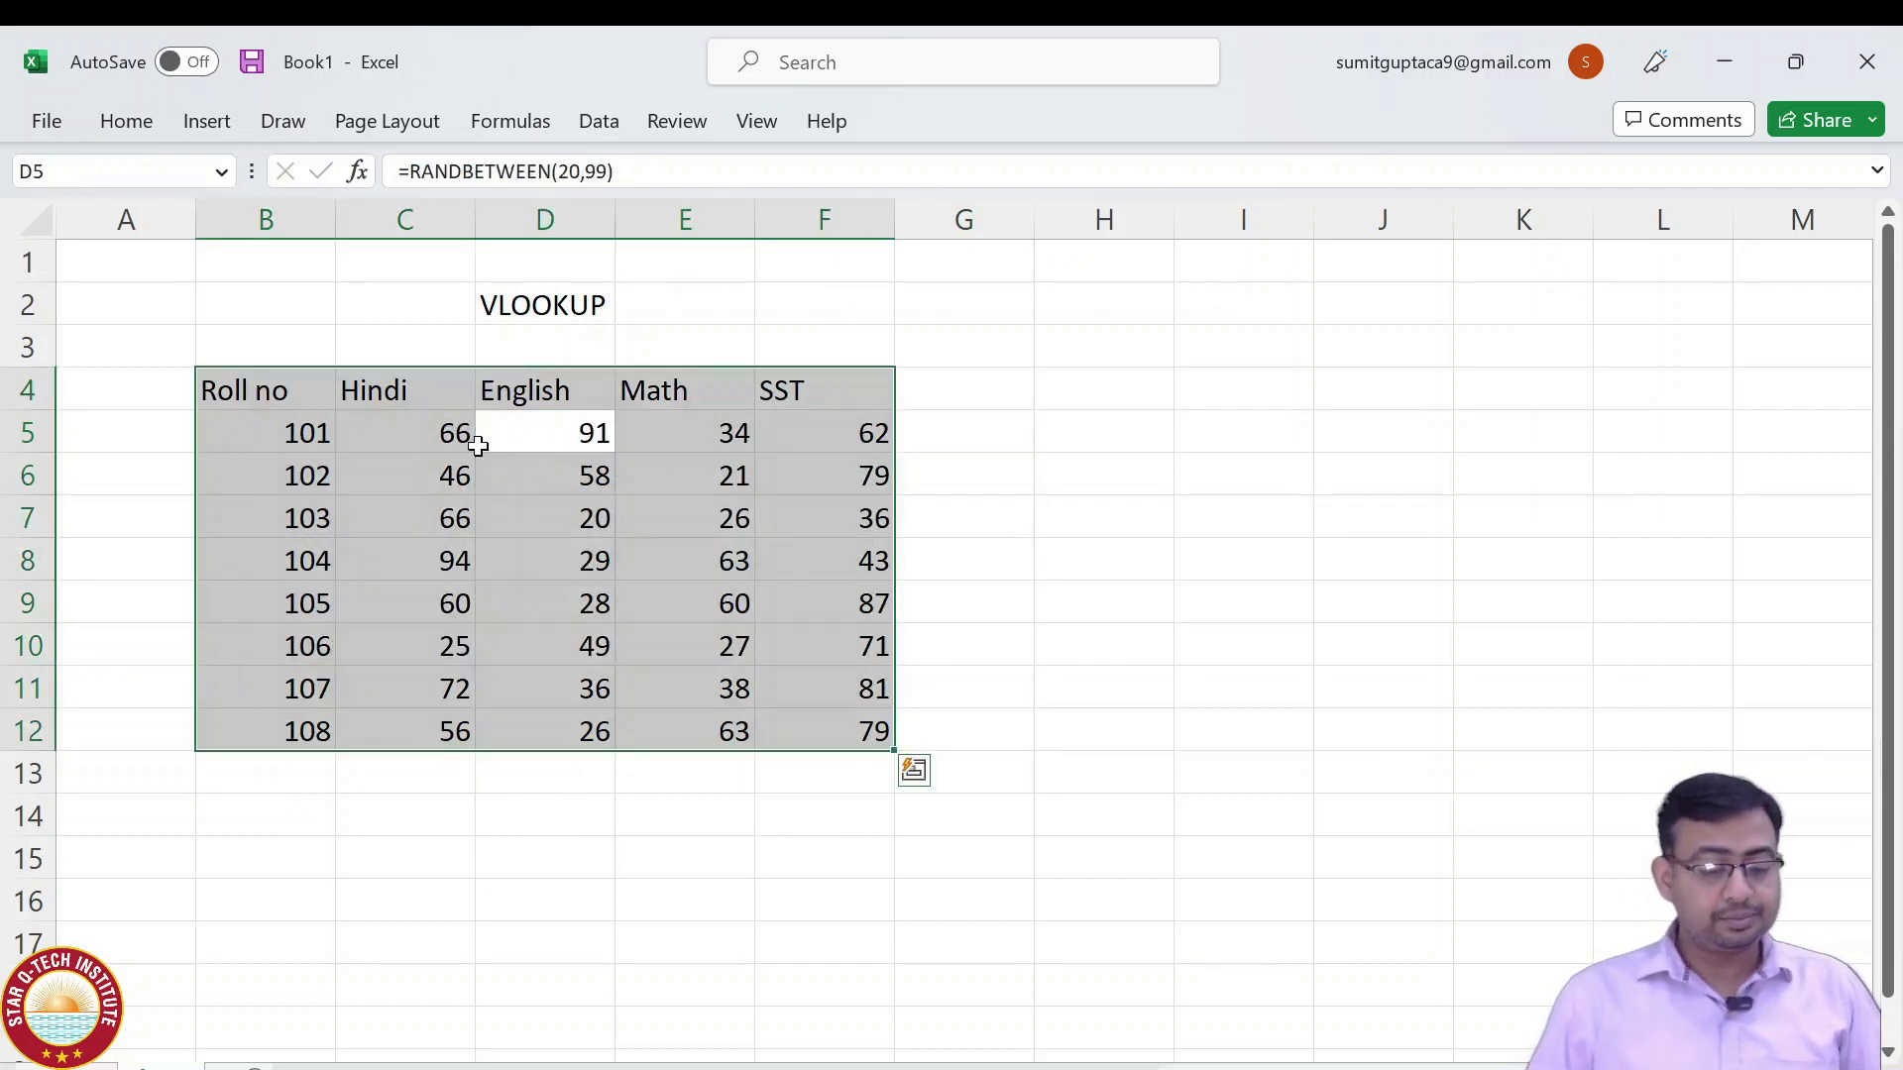
{"action": "left_click", "coordinate": [261, 382]}
{"action": "key", "text": "ctrl+a"}
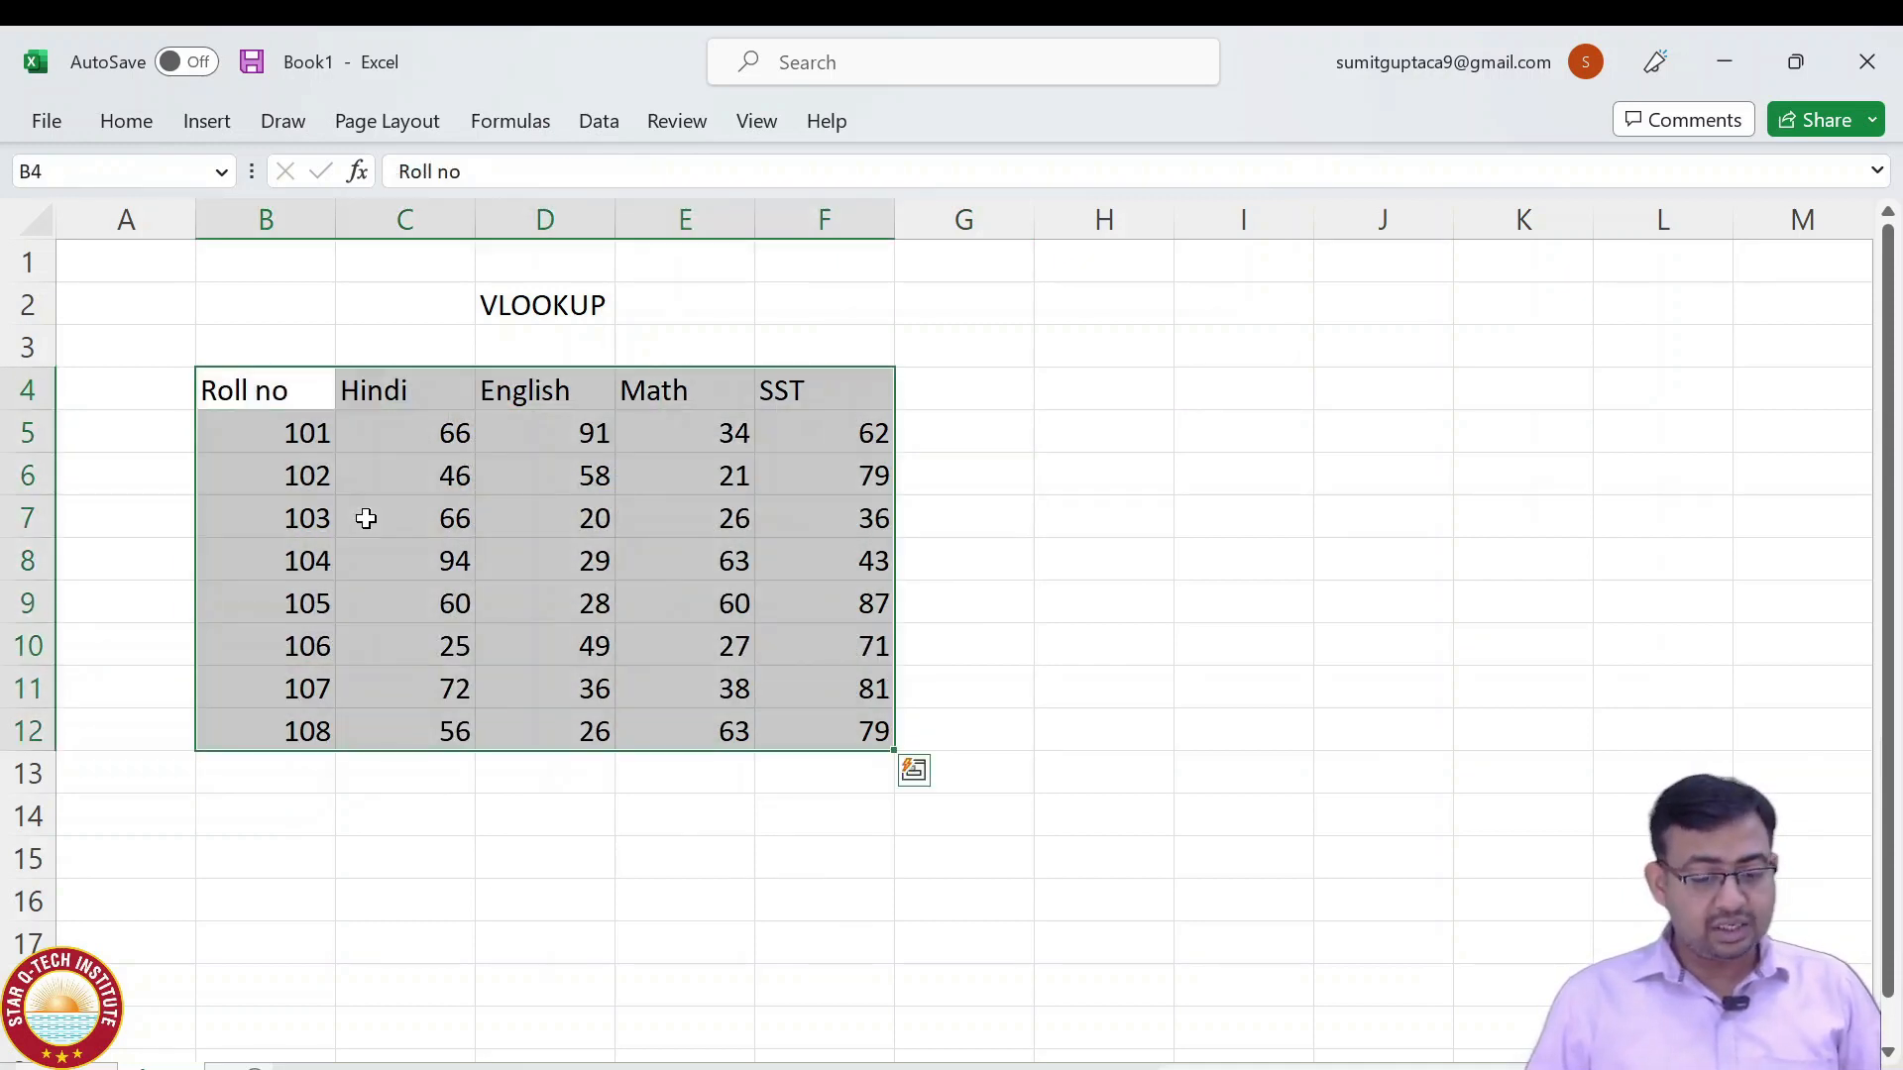
{"action": "key", "text": "ctrl+c"}
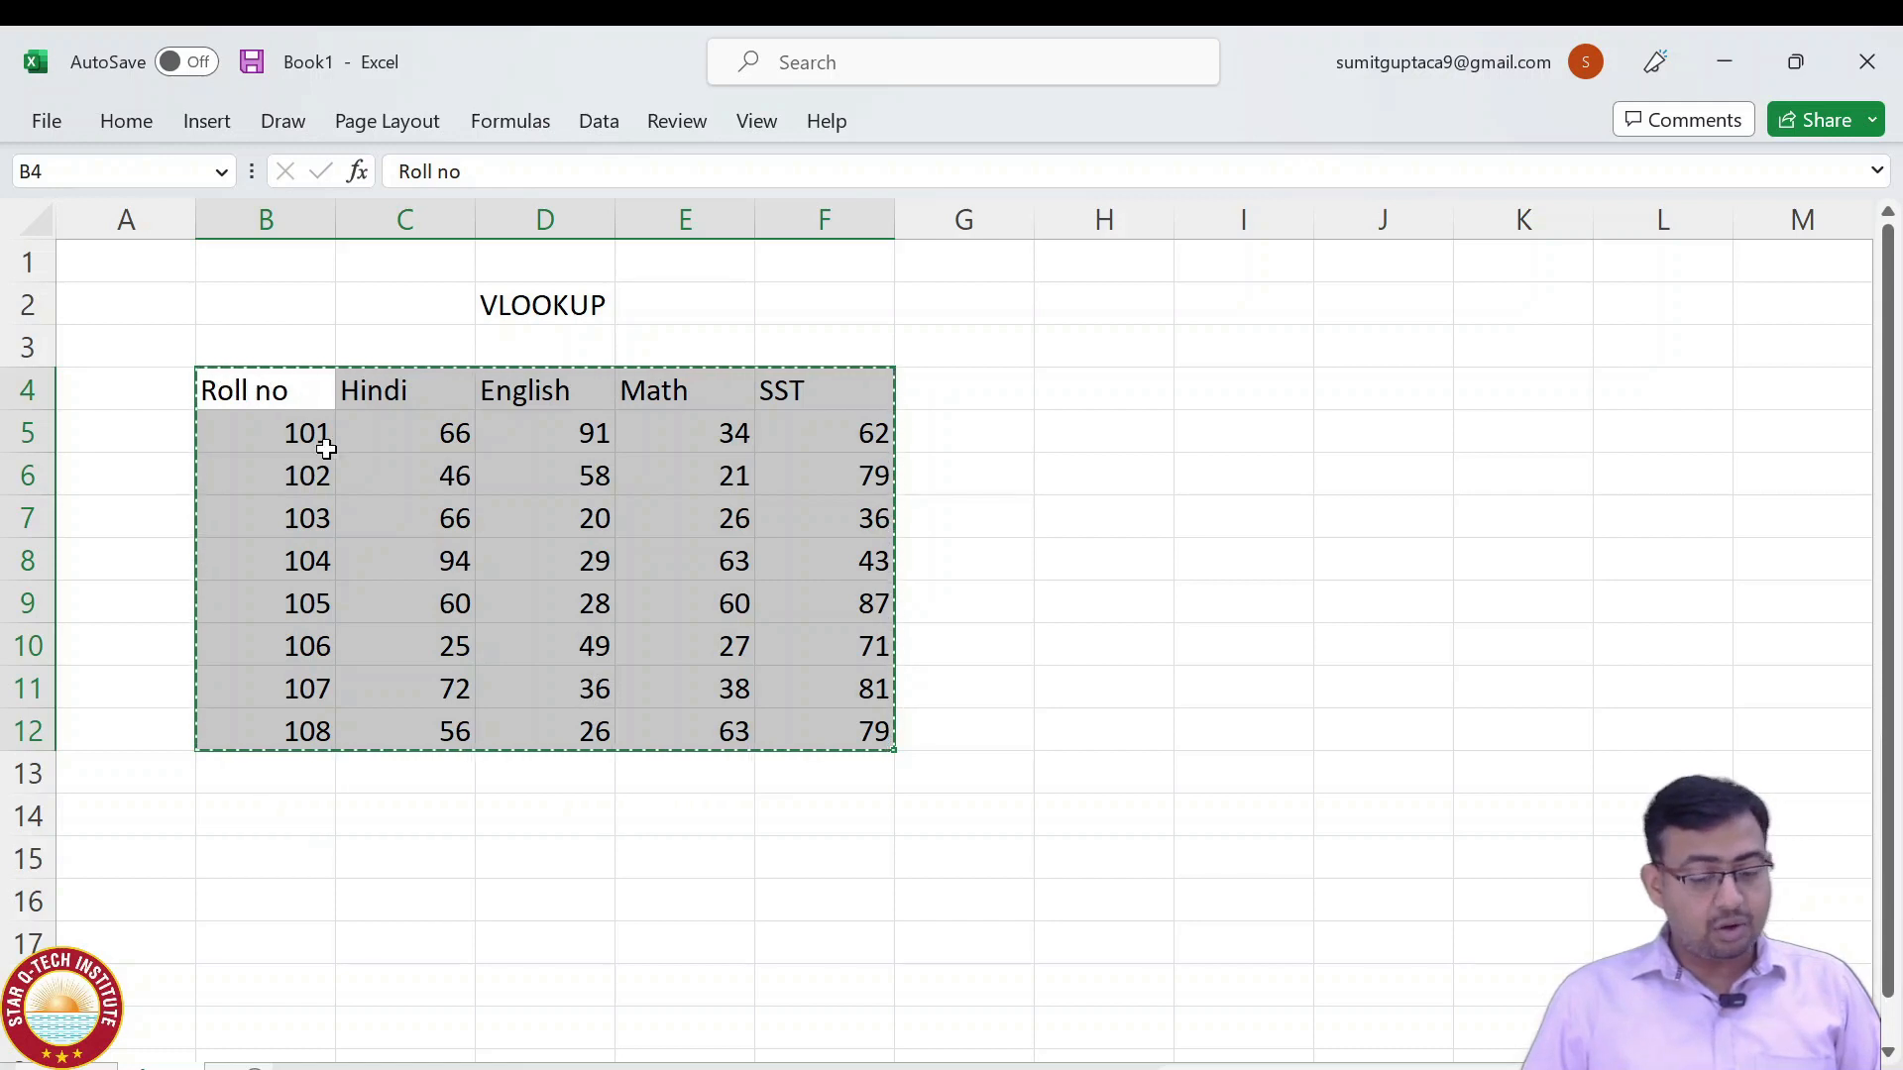
{"action": "right_click", "coordinate": [249, 386]}
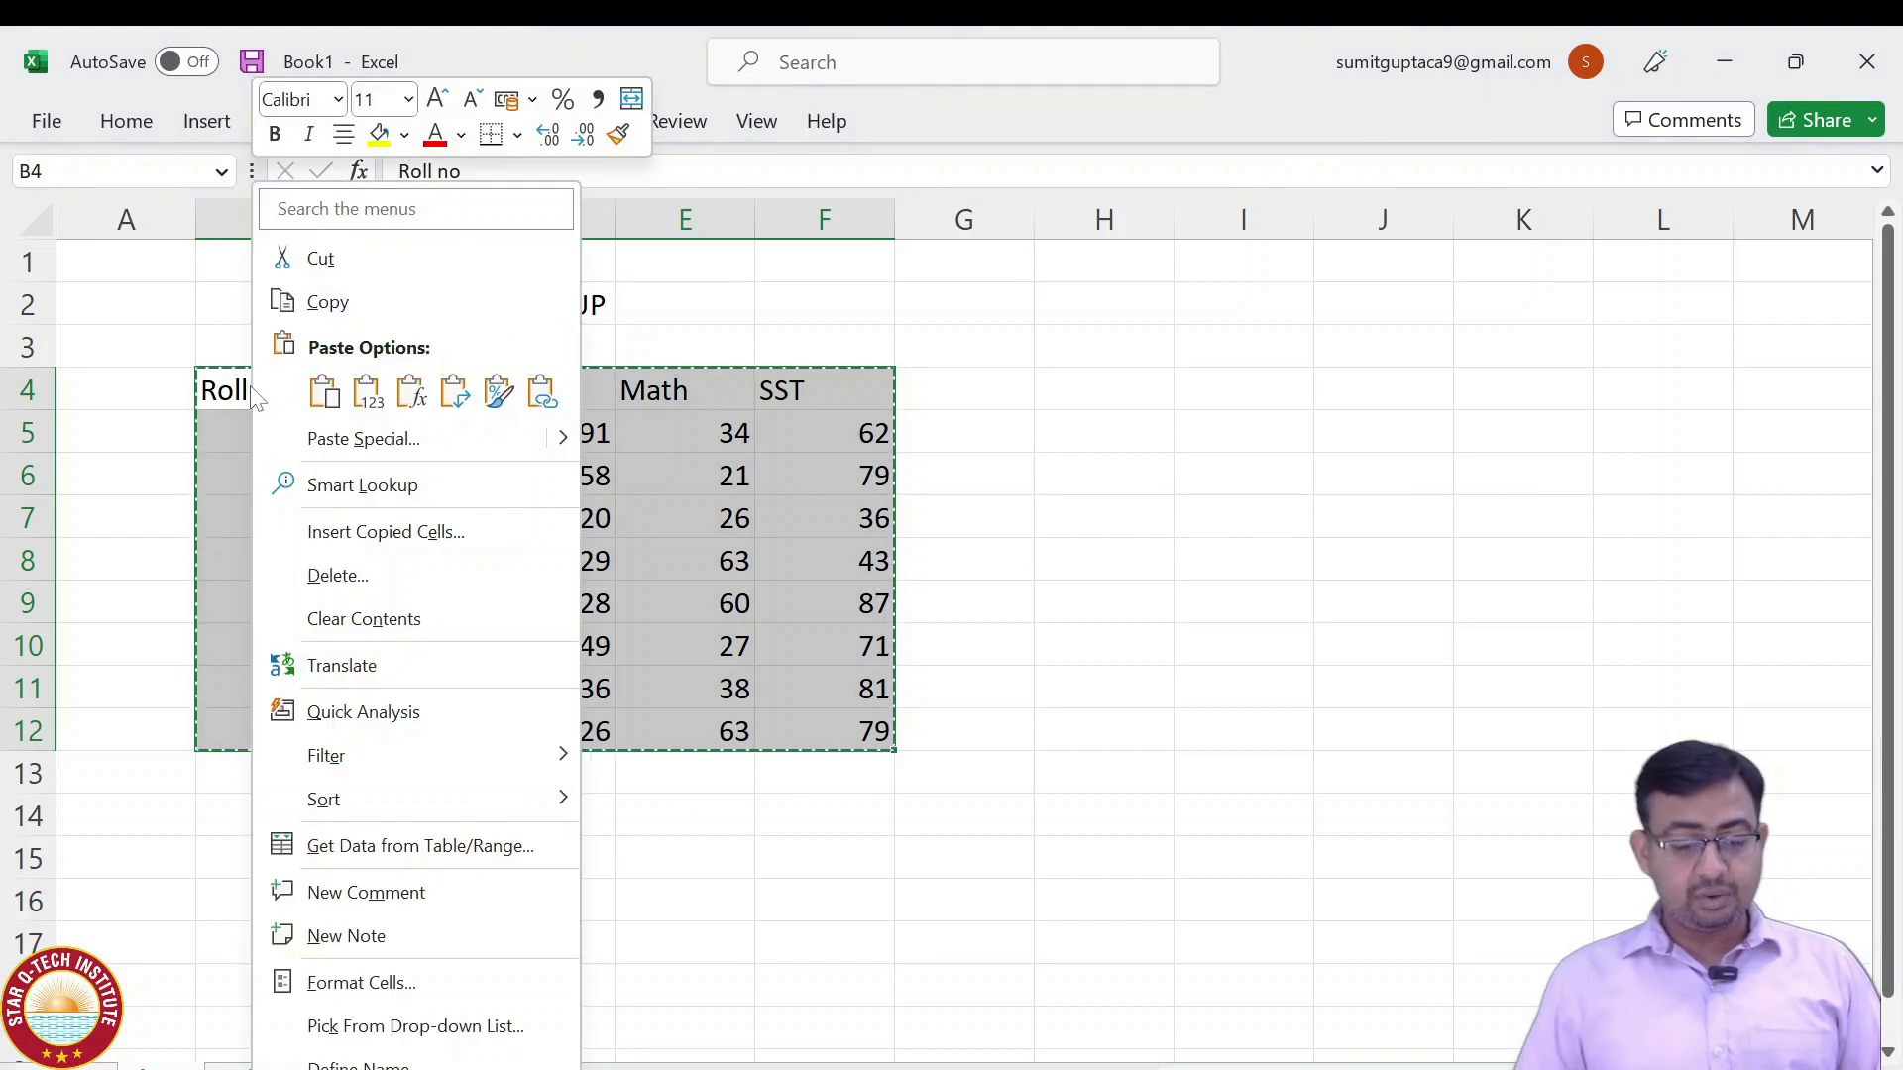
{"action": "left_click", "coordinate": [418, 452]}
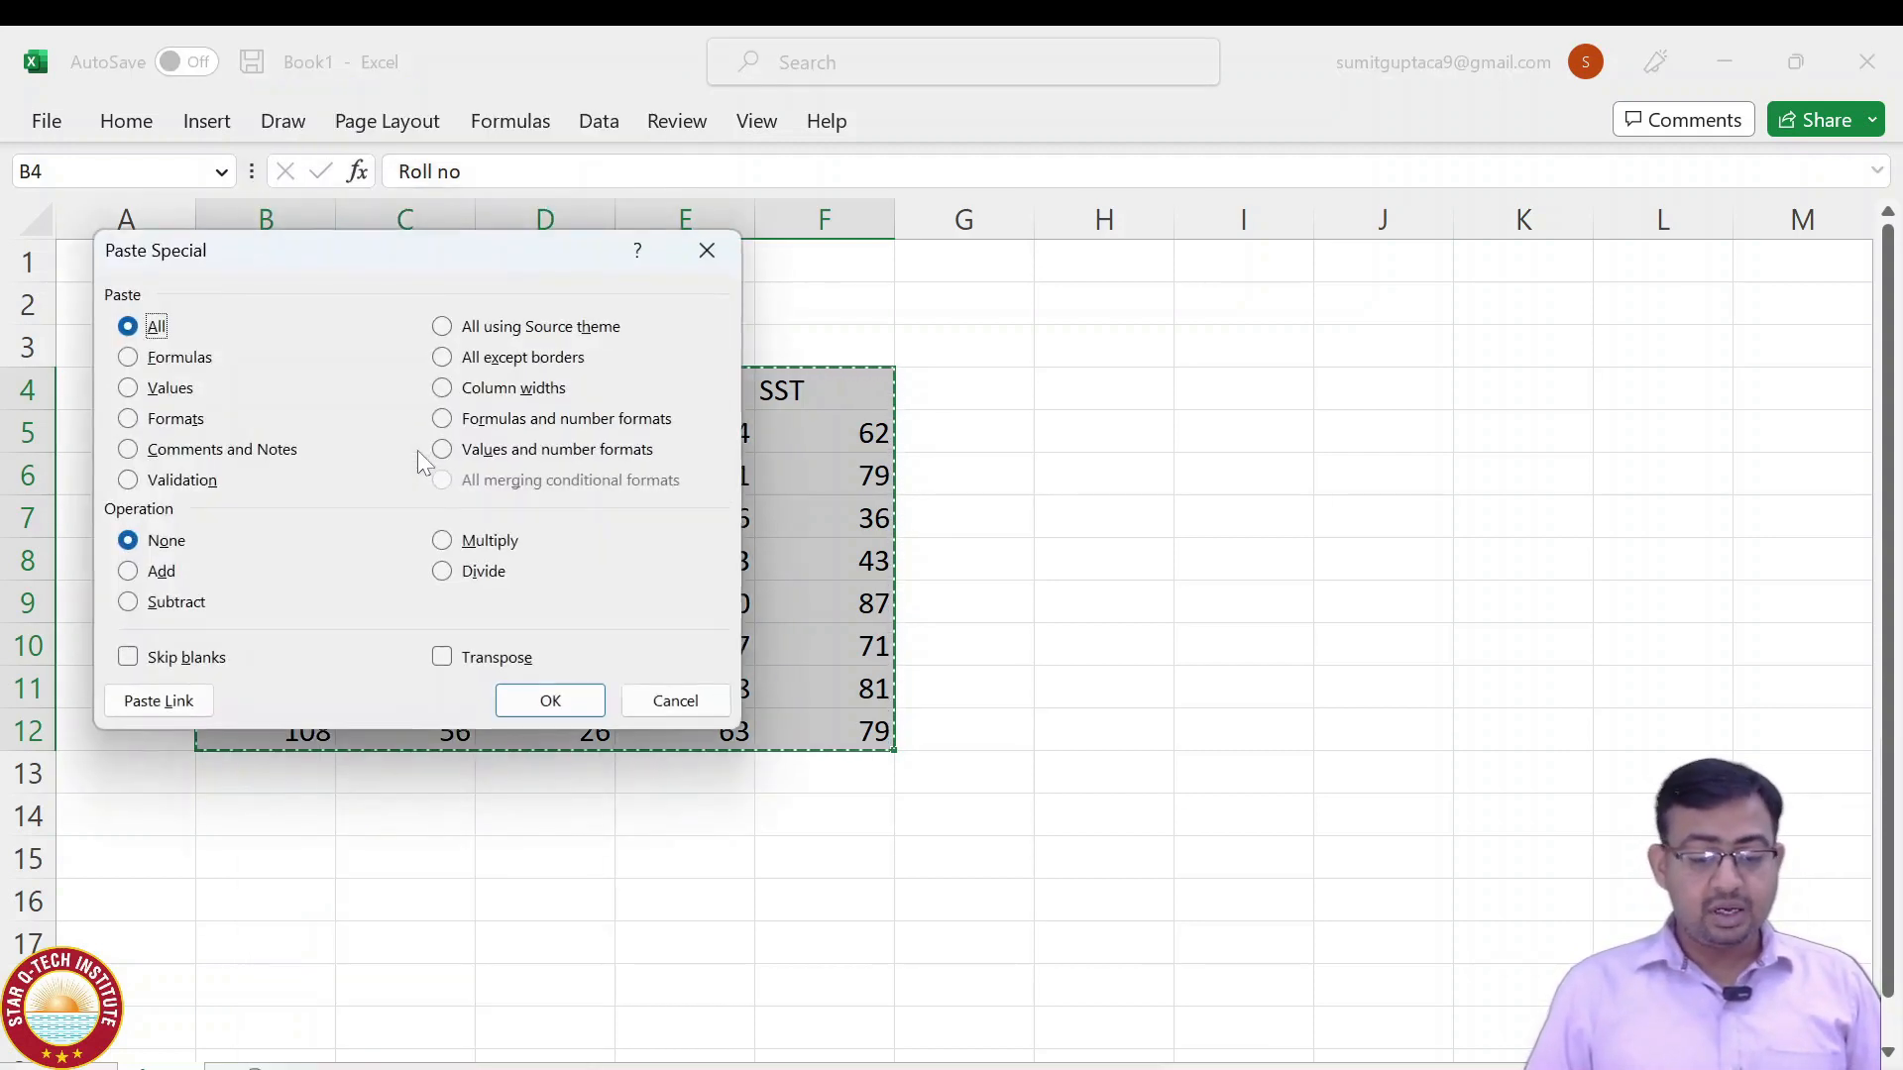
{"action": "left_click", "coordinate": [131, 388]}
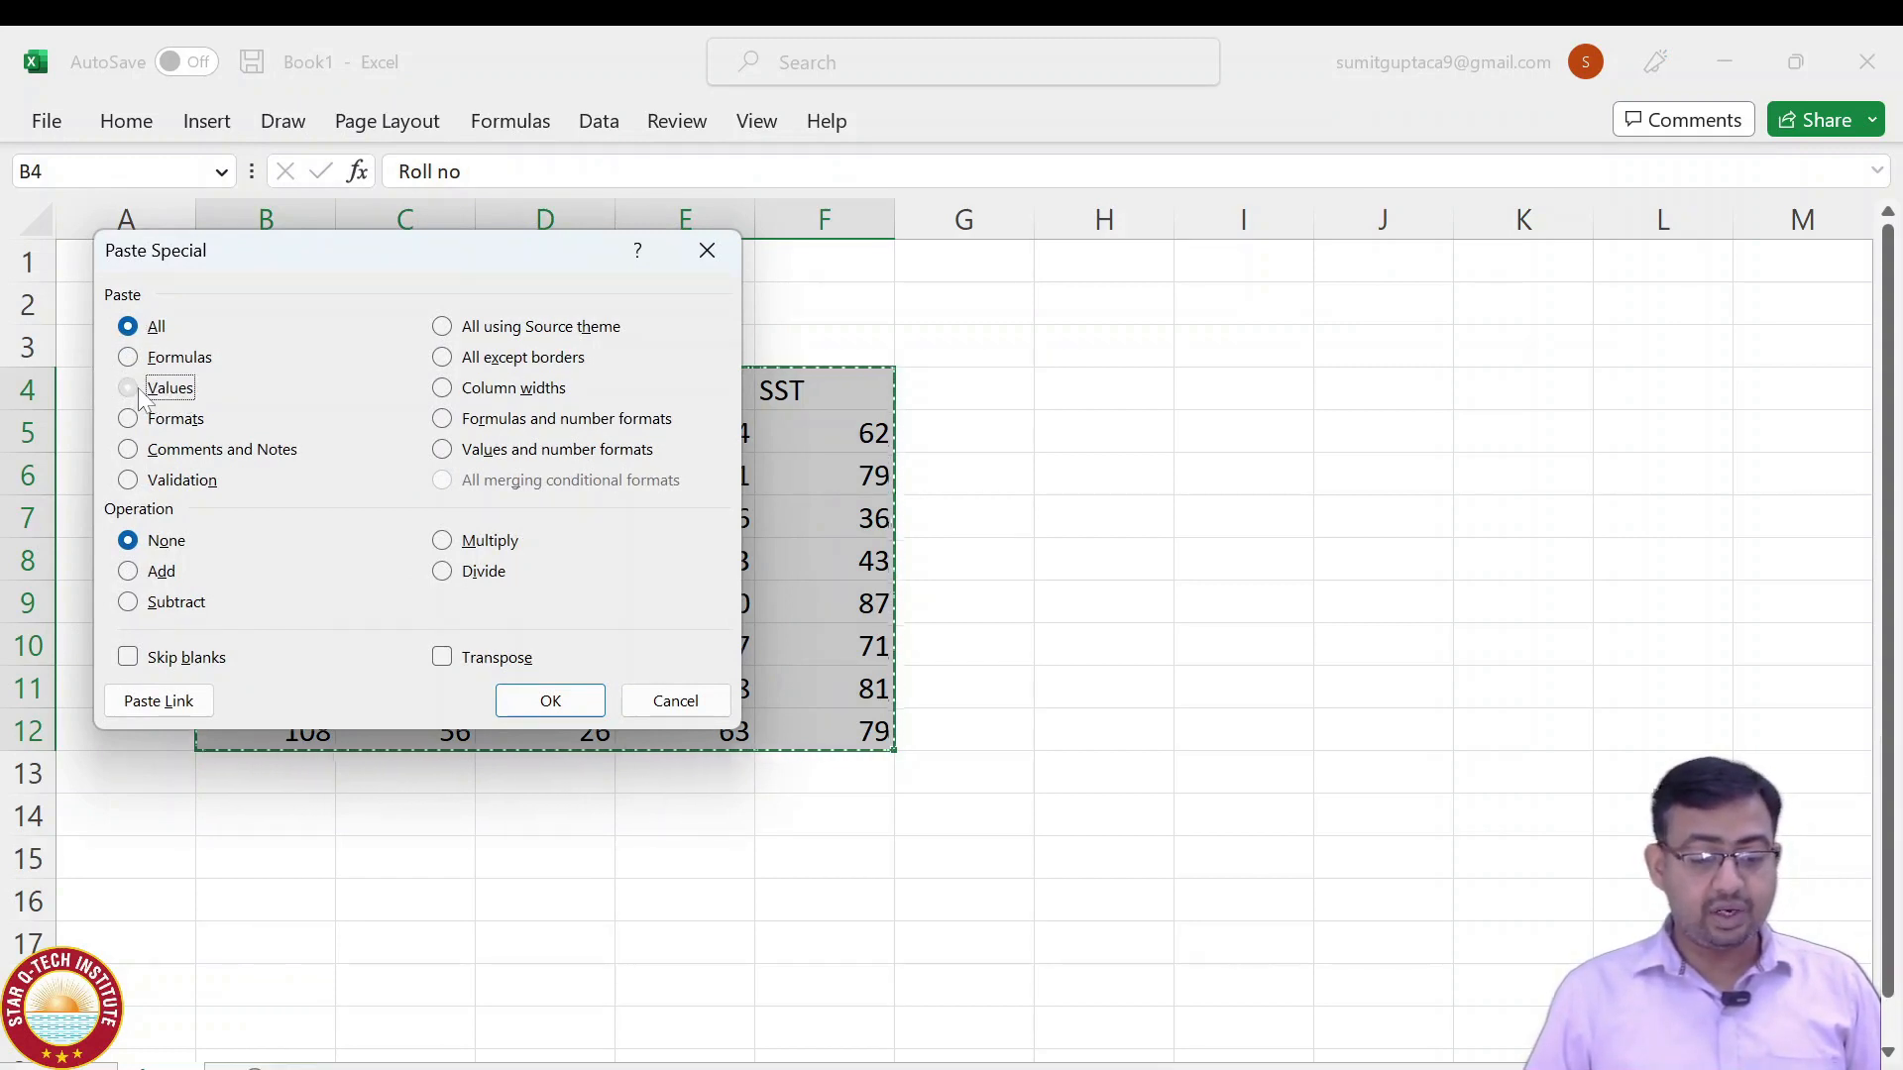
{"action": "left_click", "coordinate": [528, 701]}
Check the cell contents of several Hindi marks in column C, starting at C6, for remaining formulas.
{"action": "left_click", "coordinate": [439, 484]}
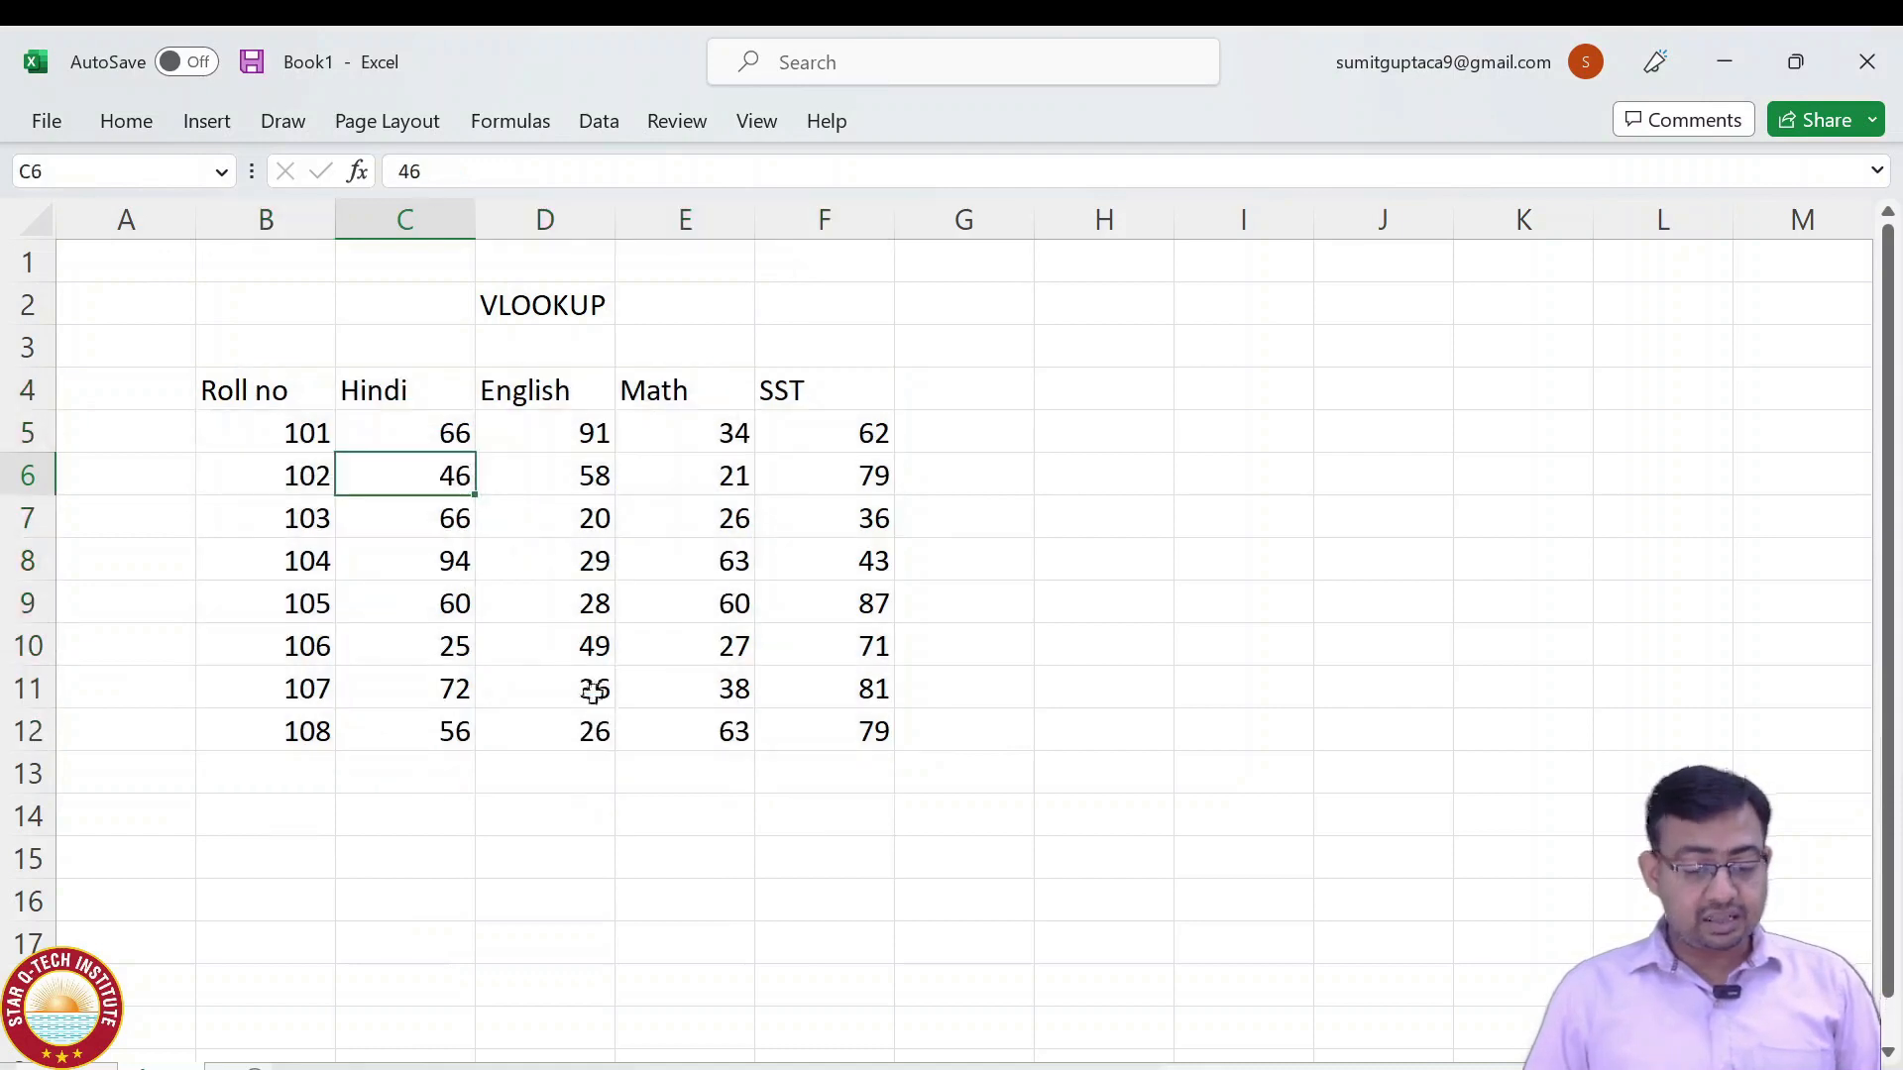
{"action": "key", "text": "F2"}
{"action": "key", "text": "Return"}
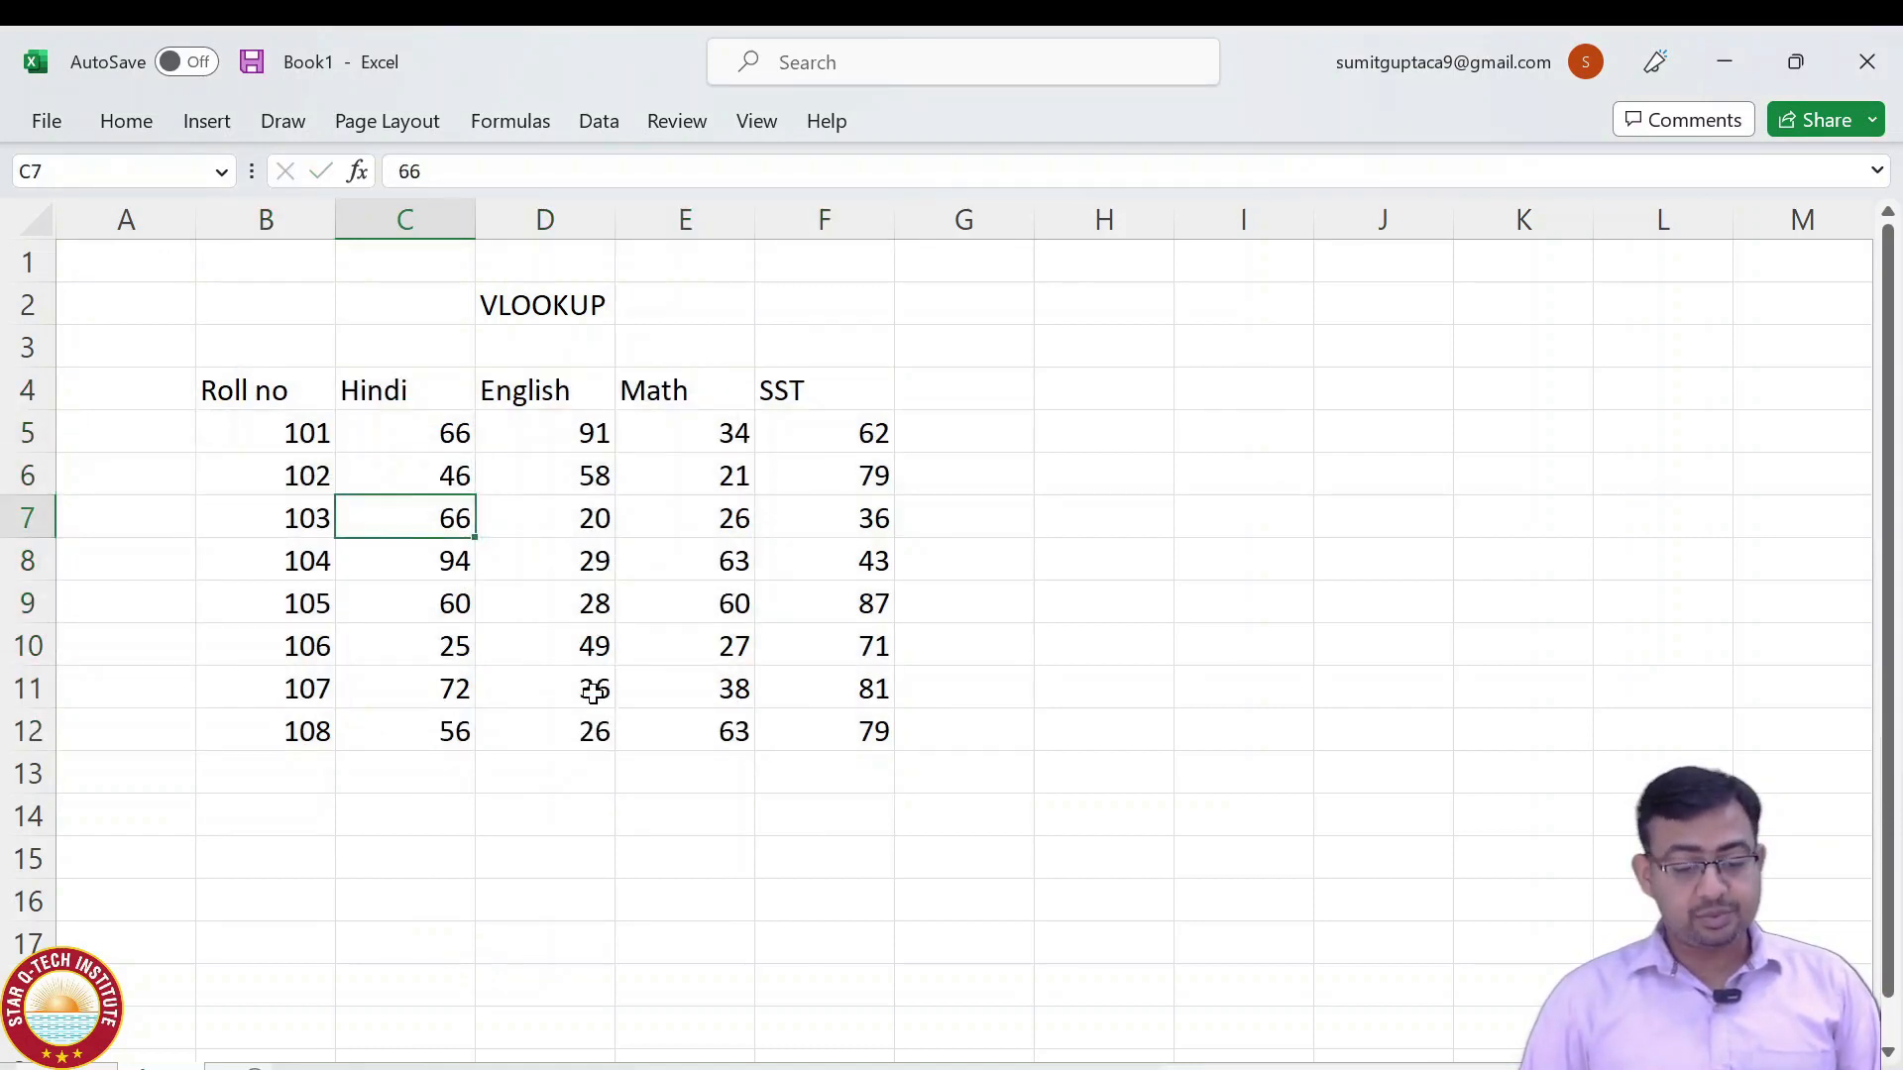
{"action": "key", "text": "Left"}
{"action": "key", "text": "Right"}
{"action": "key", "text": "F2"}
{"action": "key", "text": "Escape"}
{"action": "key", "text": "Down"}
{"action": "key", "text": "F2"}
{"action": "key", "text": "Escape"}
{"action": "key", "text": "Up"}
{"action": "key", "text": "Up"}
{"action": "key", "text": "Up"}
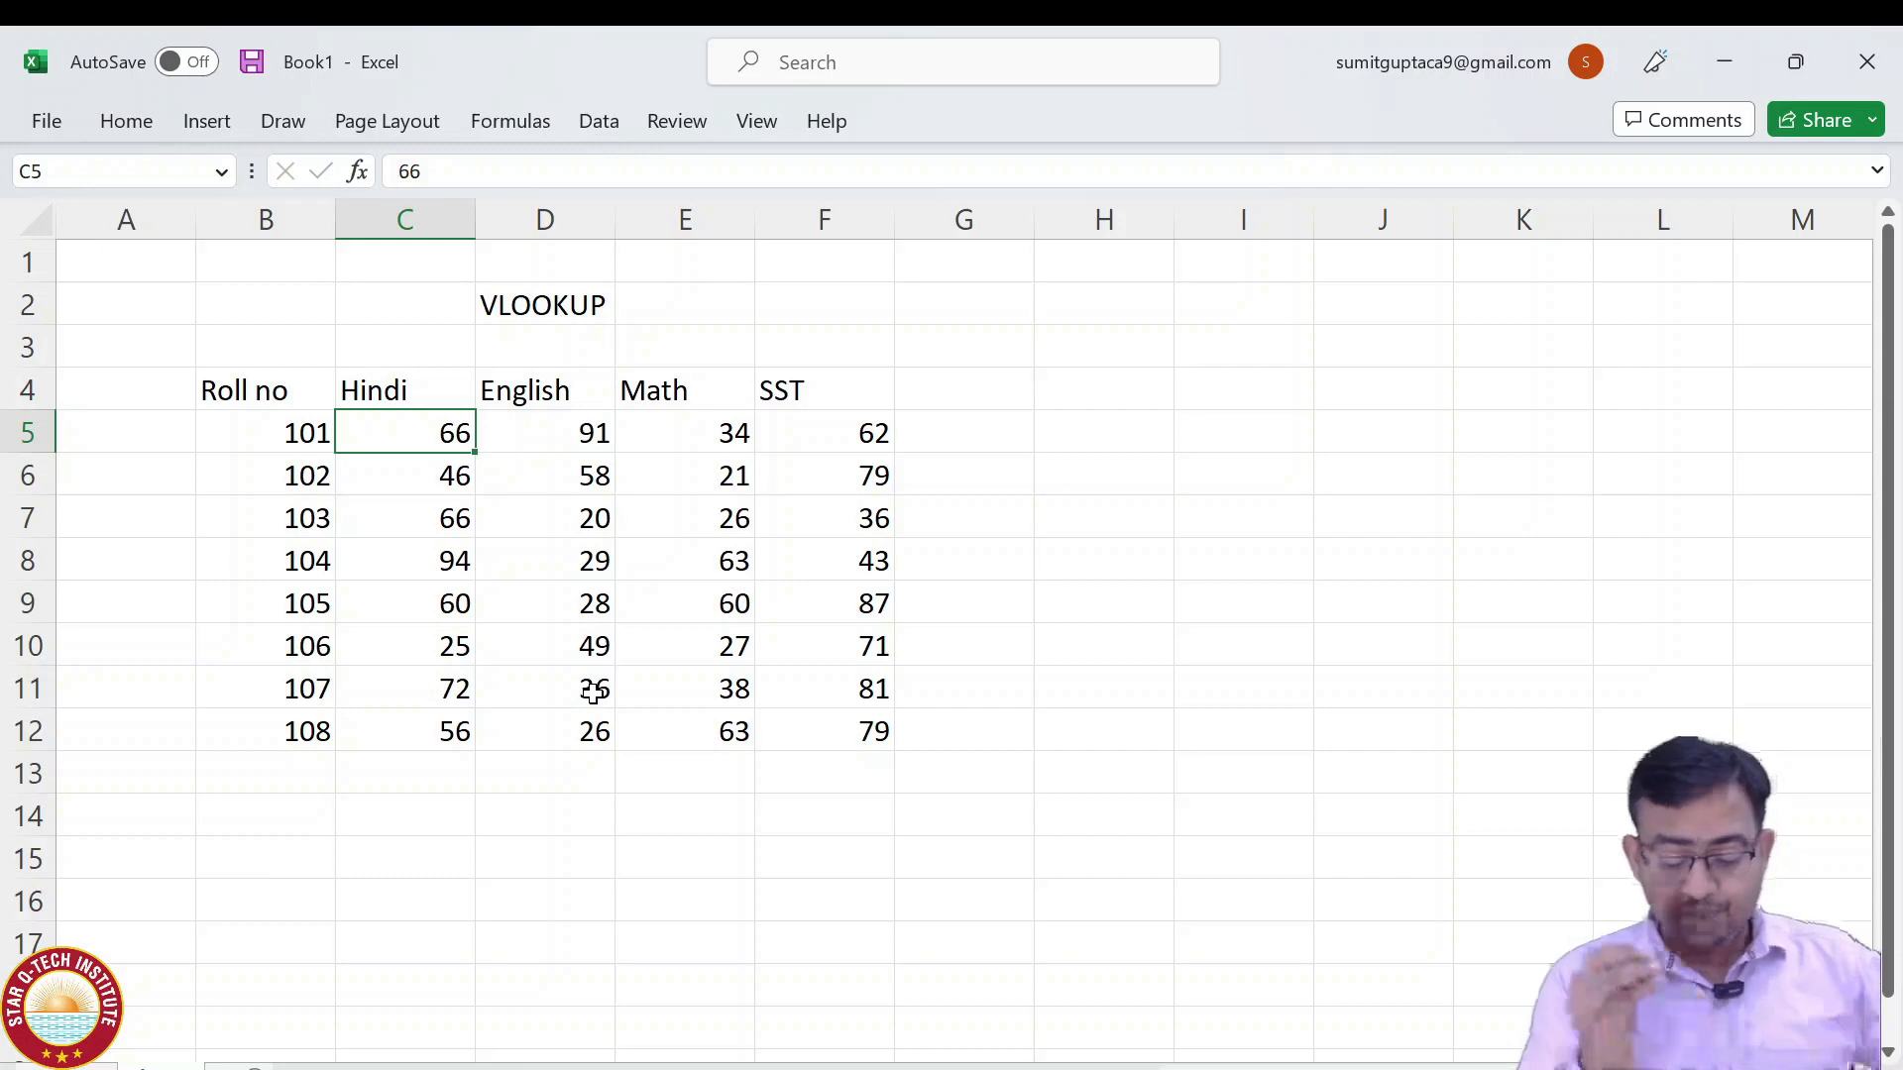
Undo the values-only paste over the marks table and check the content of C6.
{"action": "key", "text": "ctrl+z"}
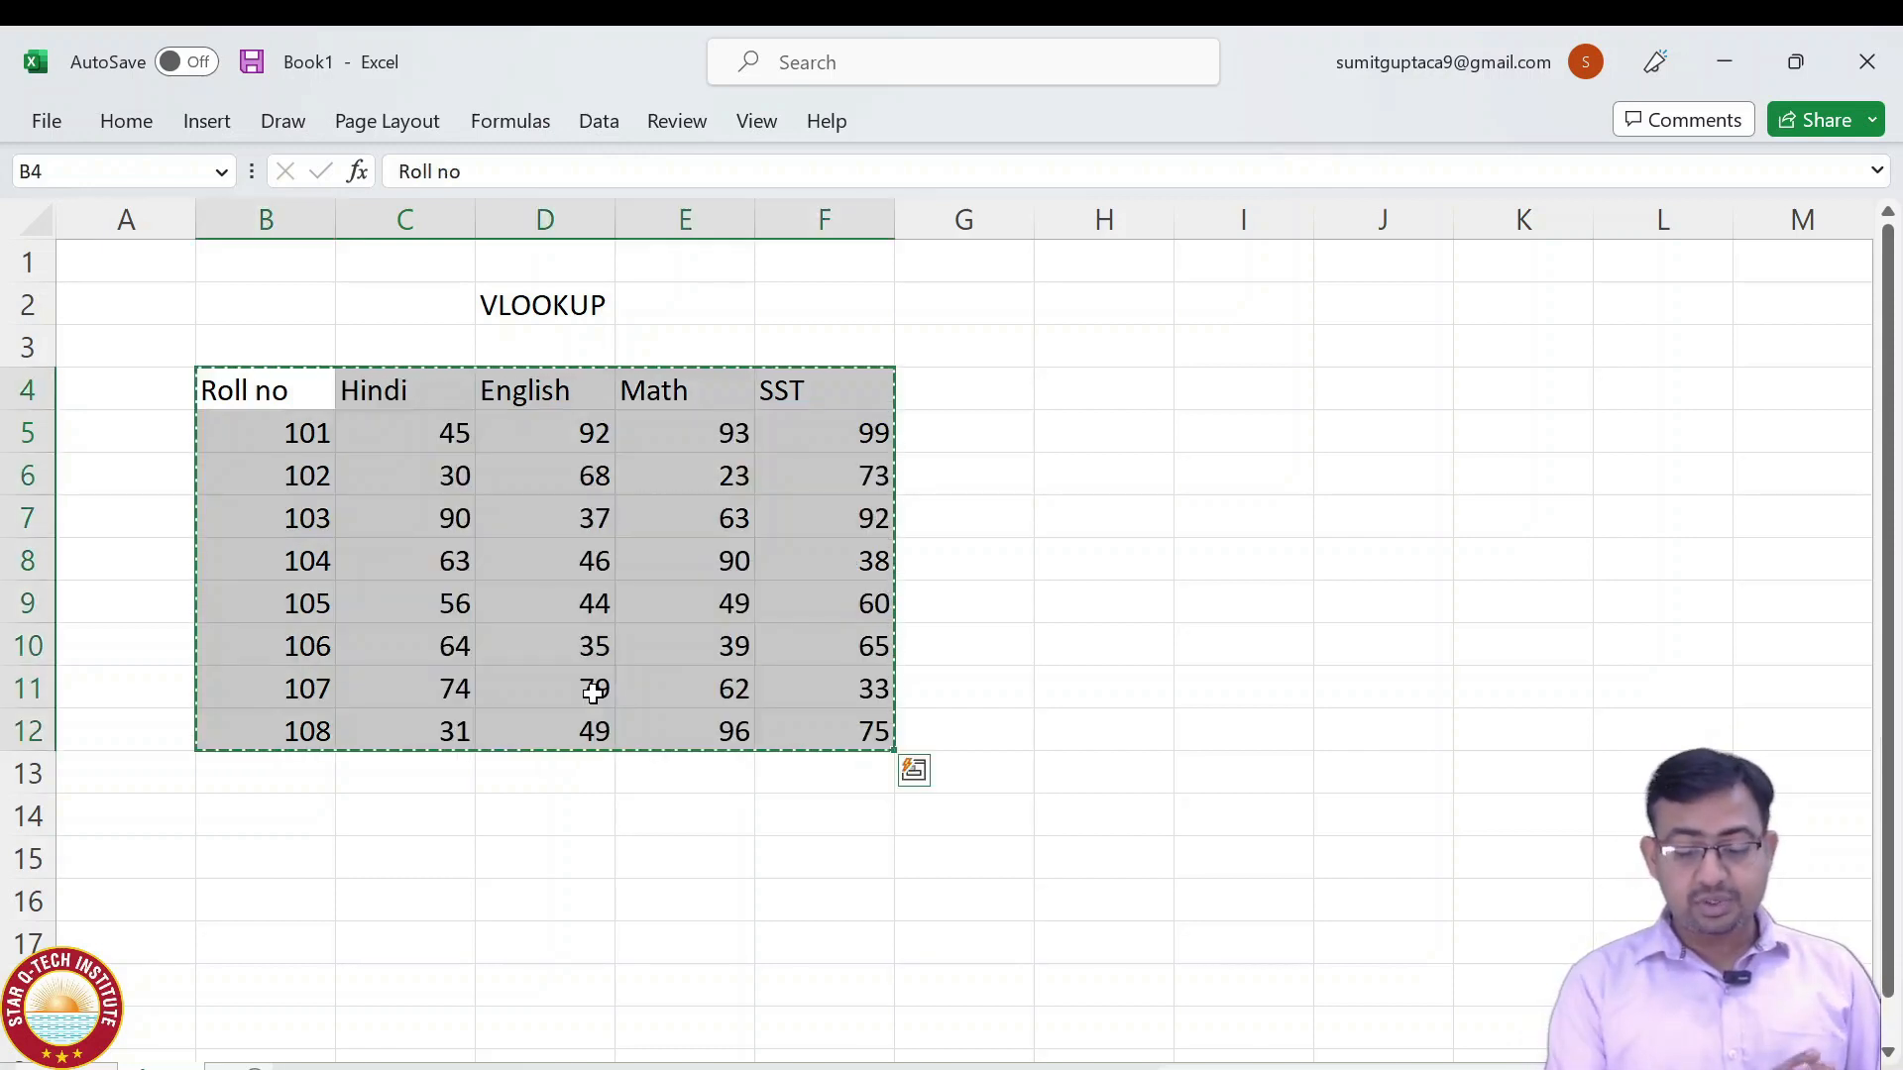
{"action": "key", "text": "Escape"}
{"action": "key", "text": "Right"}
{"action": "key", "text": "Down"}
{"action": "key", "text": "Down"}
{"action": "key", "text": "F2"}
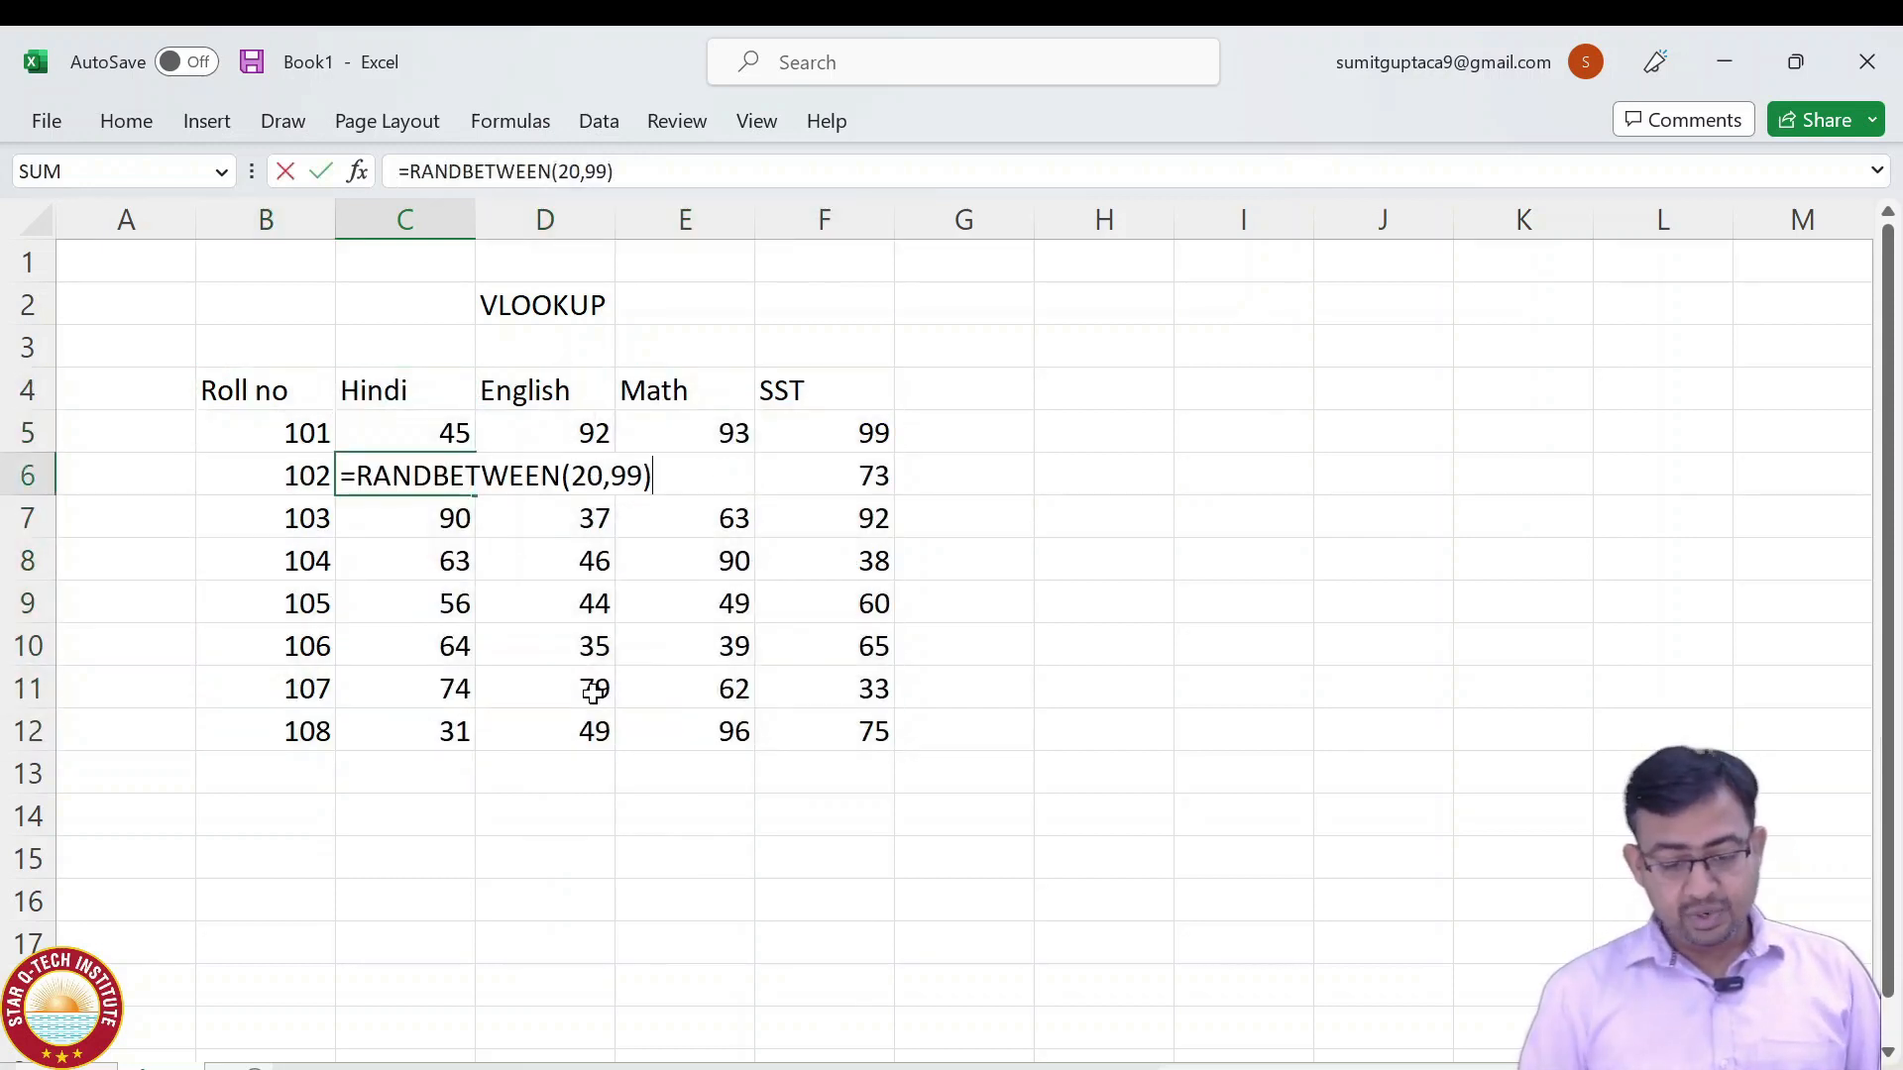
{"action": "key", "text": "Escape"}
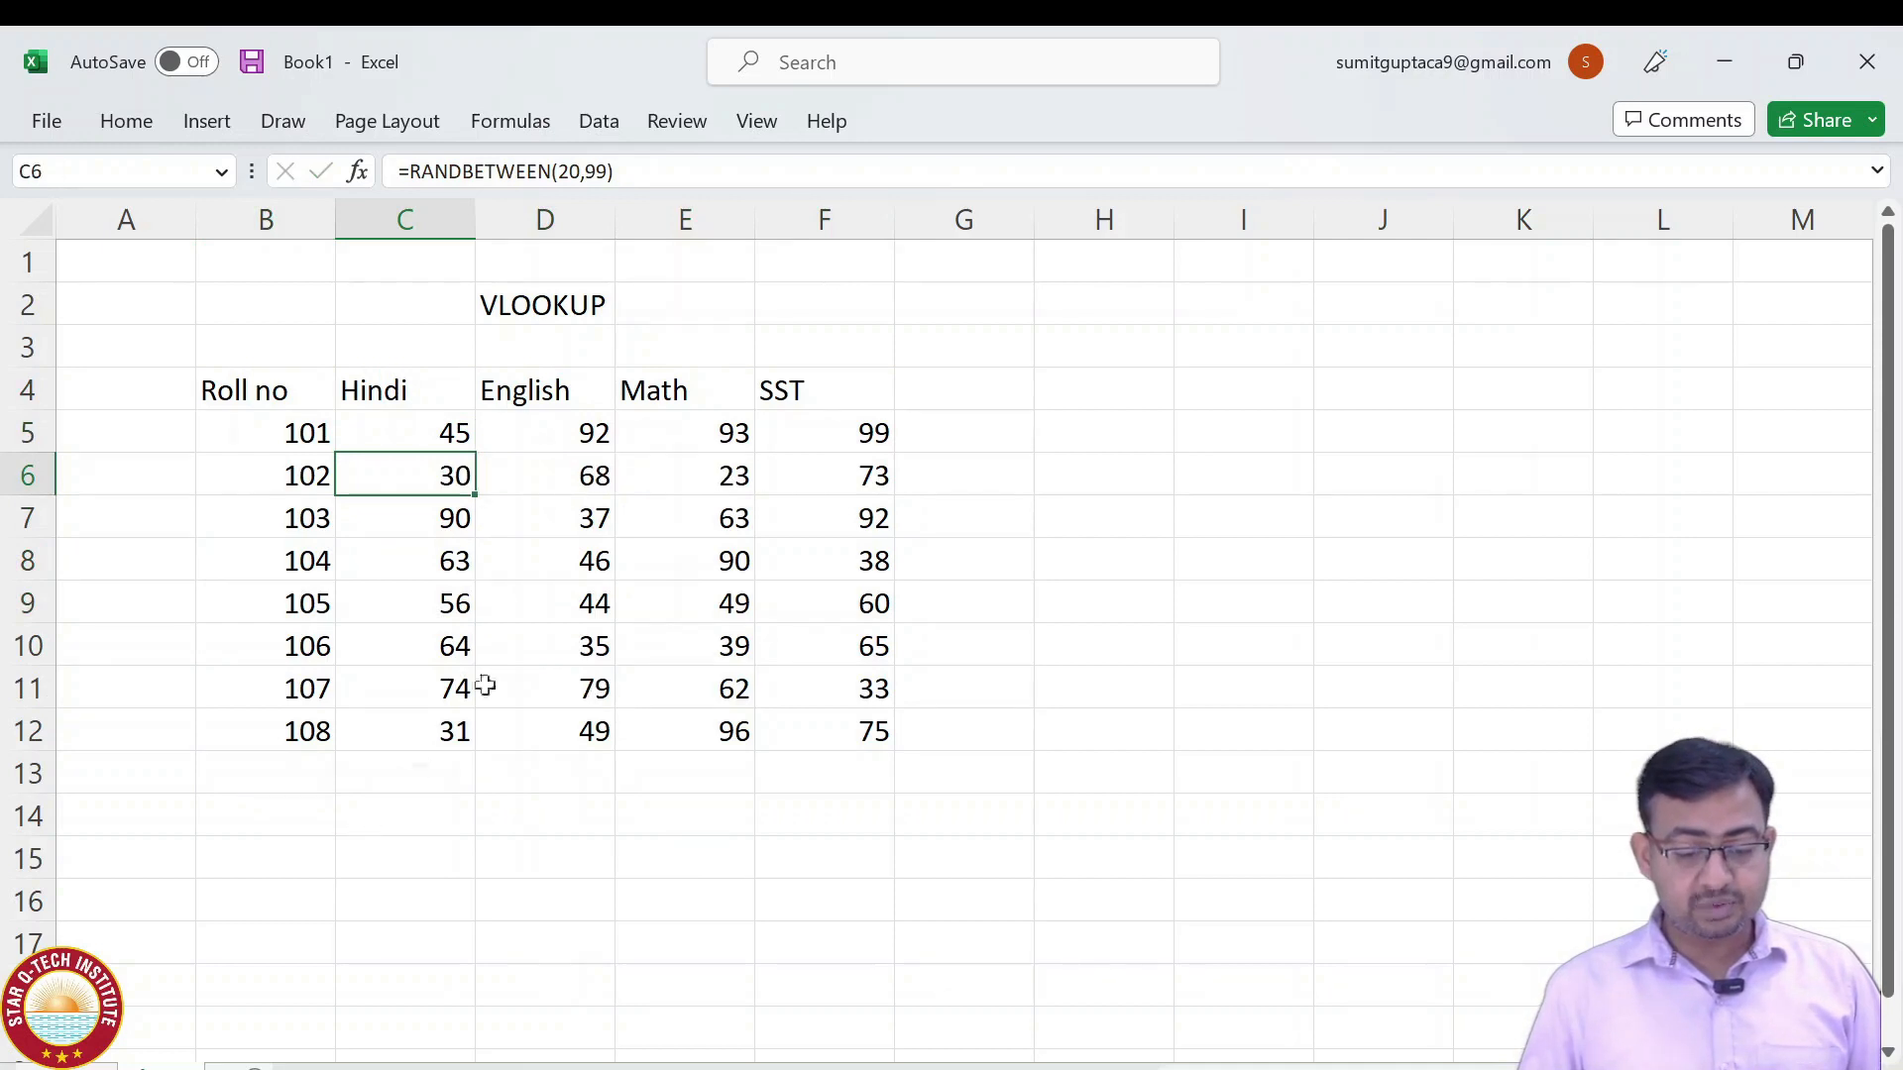
Inspect the formulas behind marks in the English column, including D6, leaving the cells unchanged.
{"action": "left_click", "coordinate": [544, 583]}
{"action": "key", "text": "F2"}
{"action": "key", "text": "Escape"}
{"action": "left_click", "coordinate": [557, 477]}
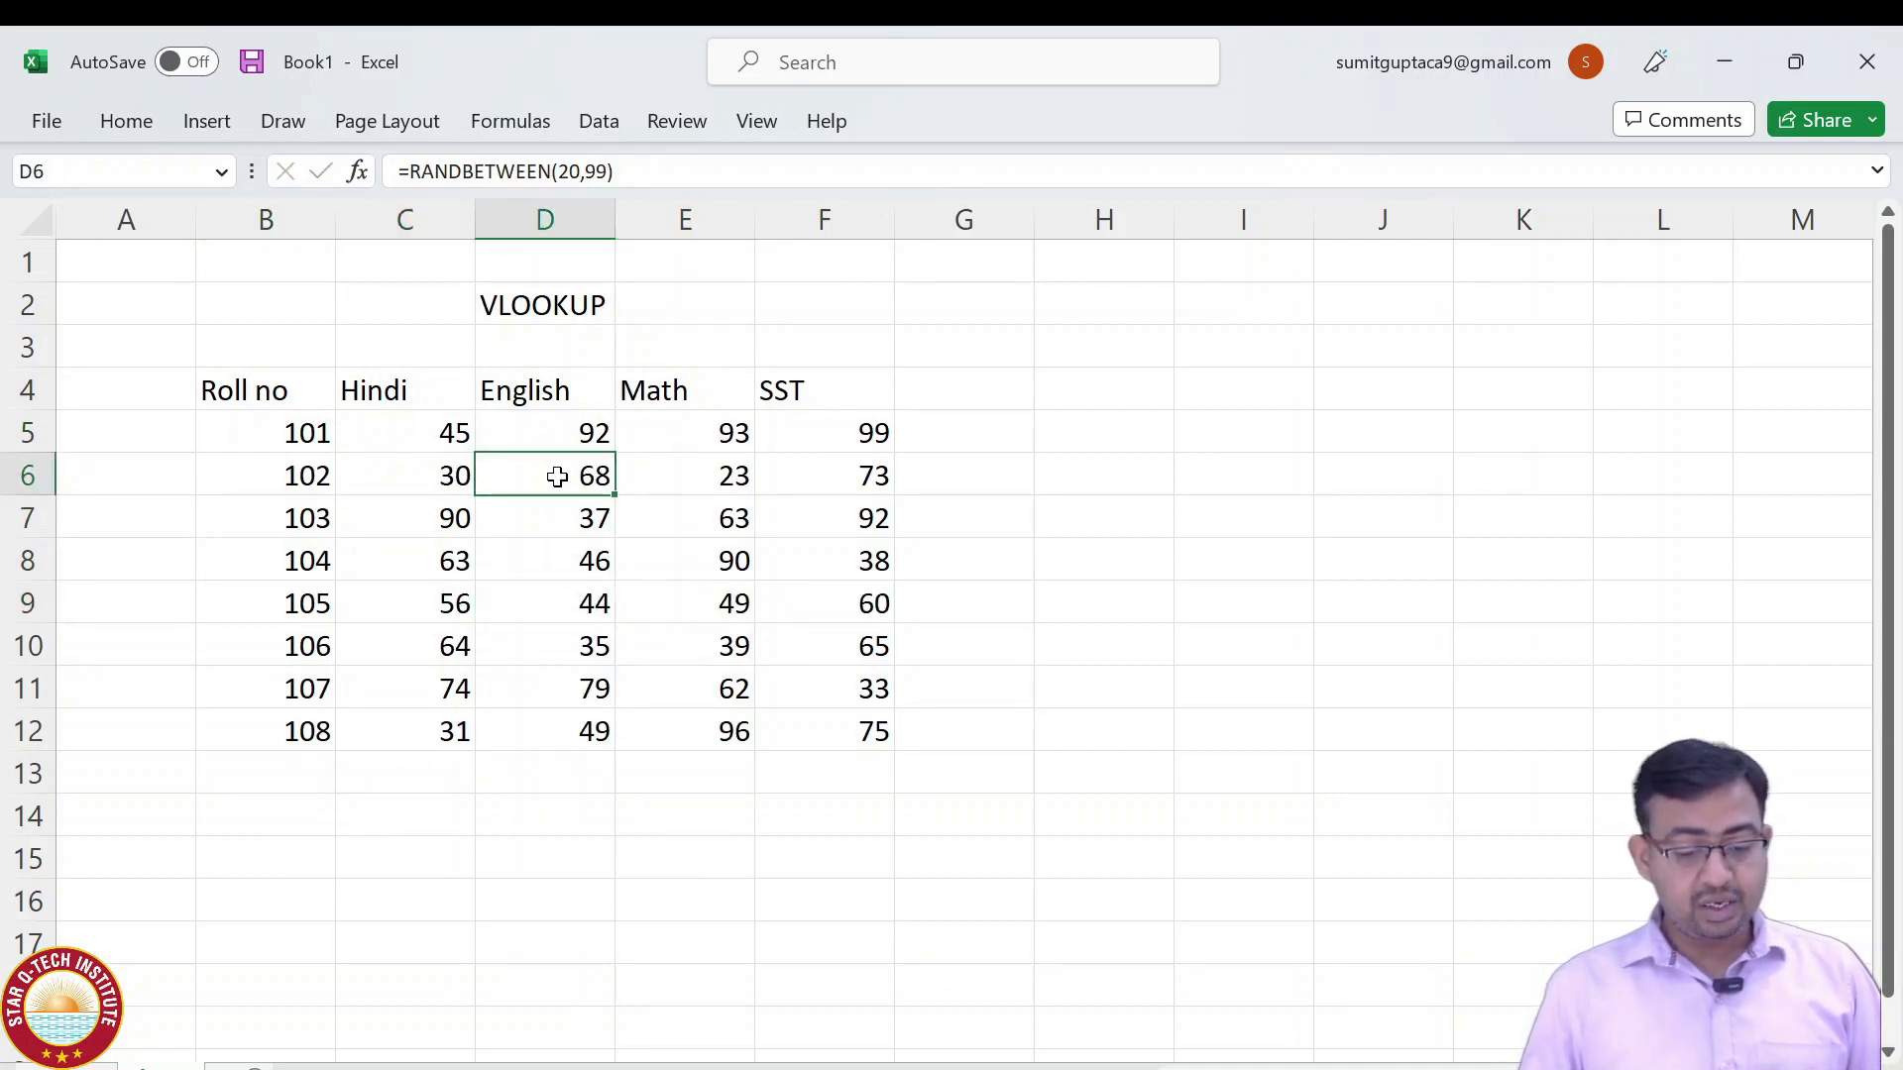
{"action": "key", "text": "F2"}
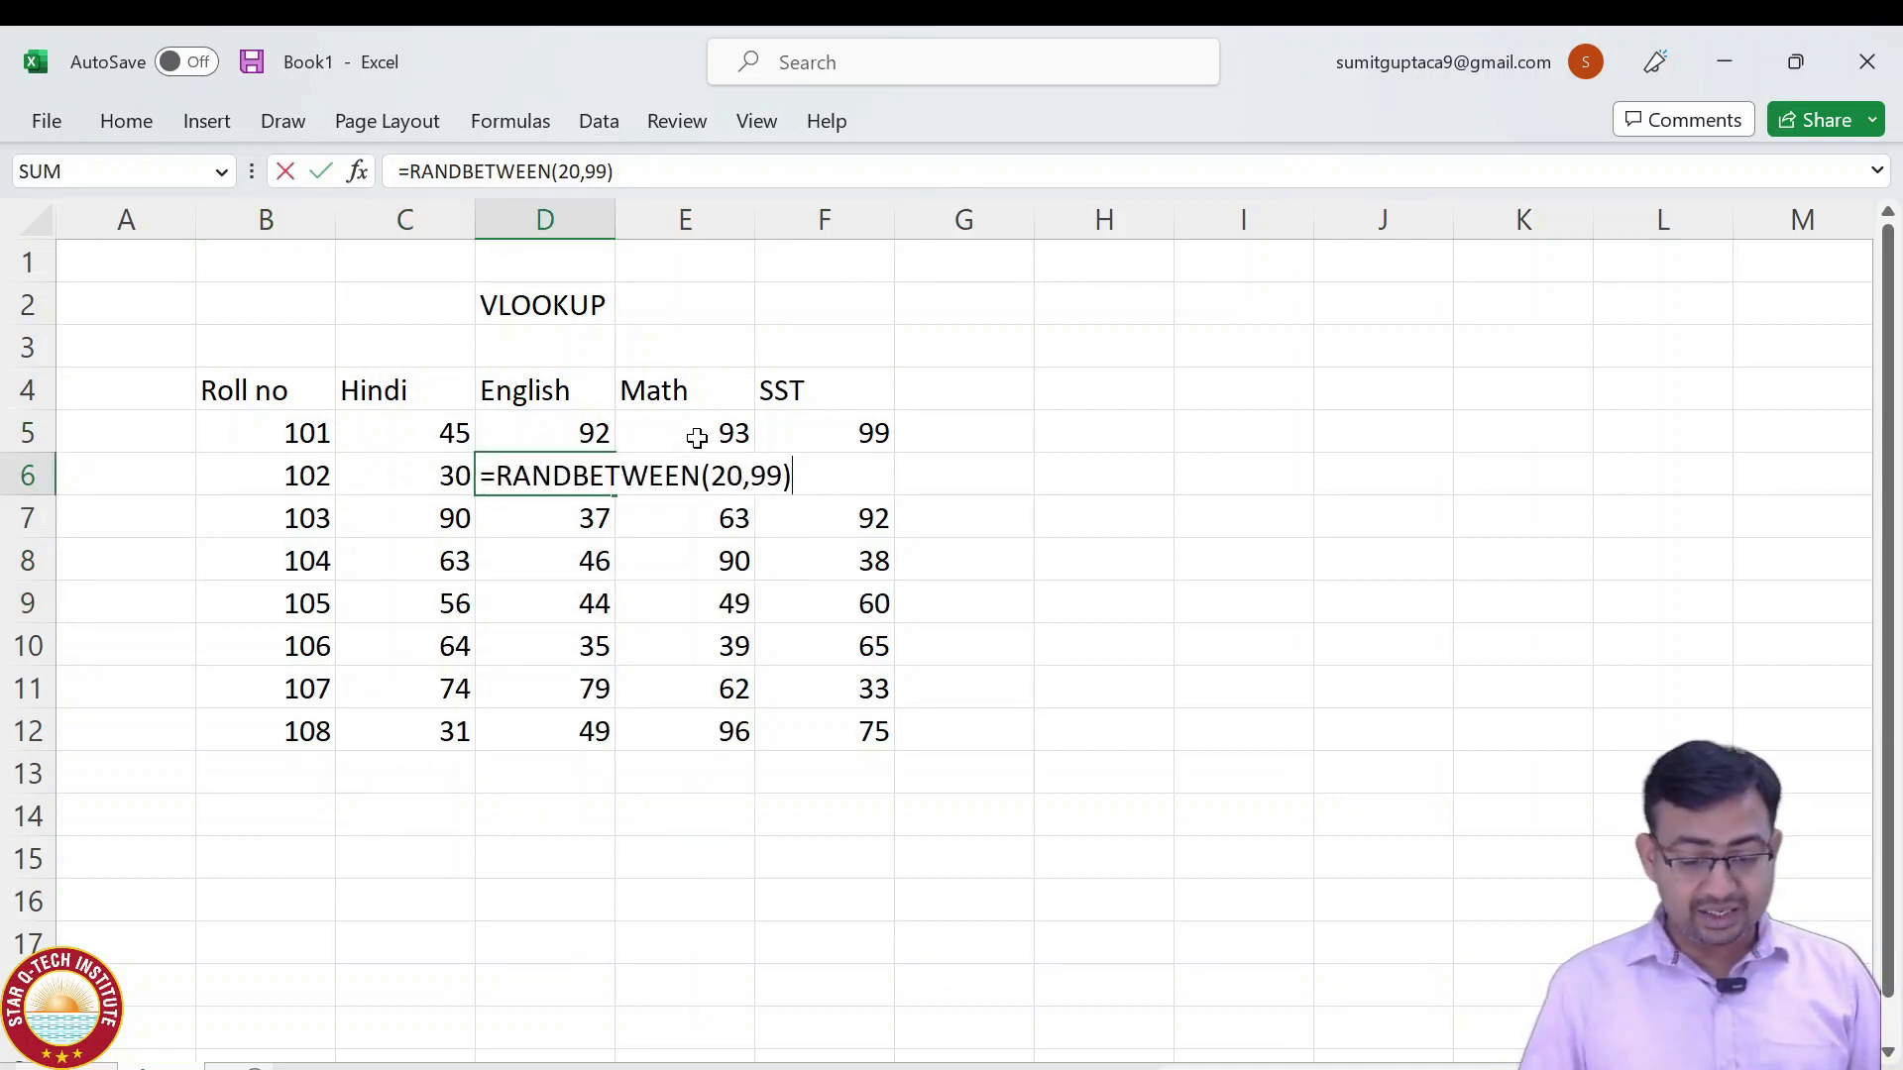
{"action": "key", "text": "Escape"}
Replace the RANDBETWEEN formulas with fixed marks by copying B4:F12 and pasting it in place as values only.
{"action": "left_click_drag", "start_coordinate": [276, 390], "coordinate": [859, 730]}
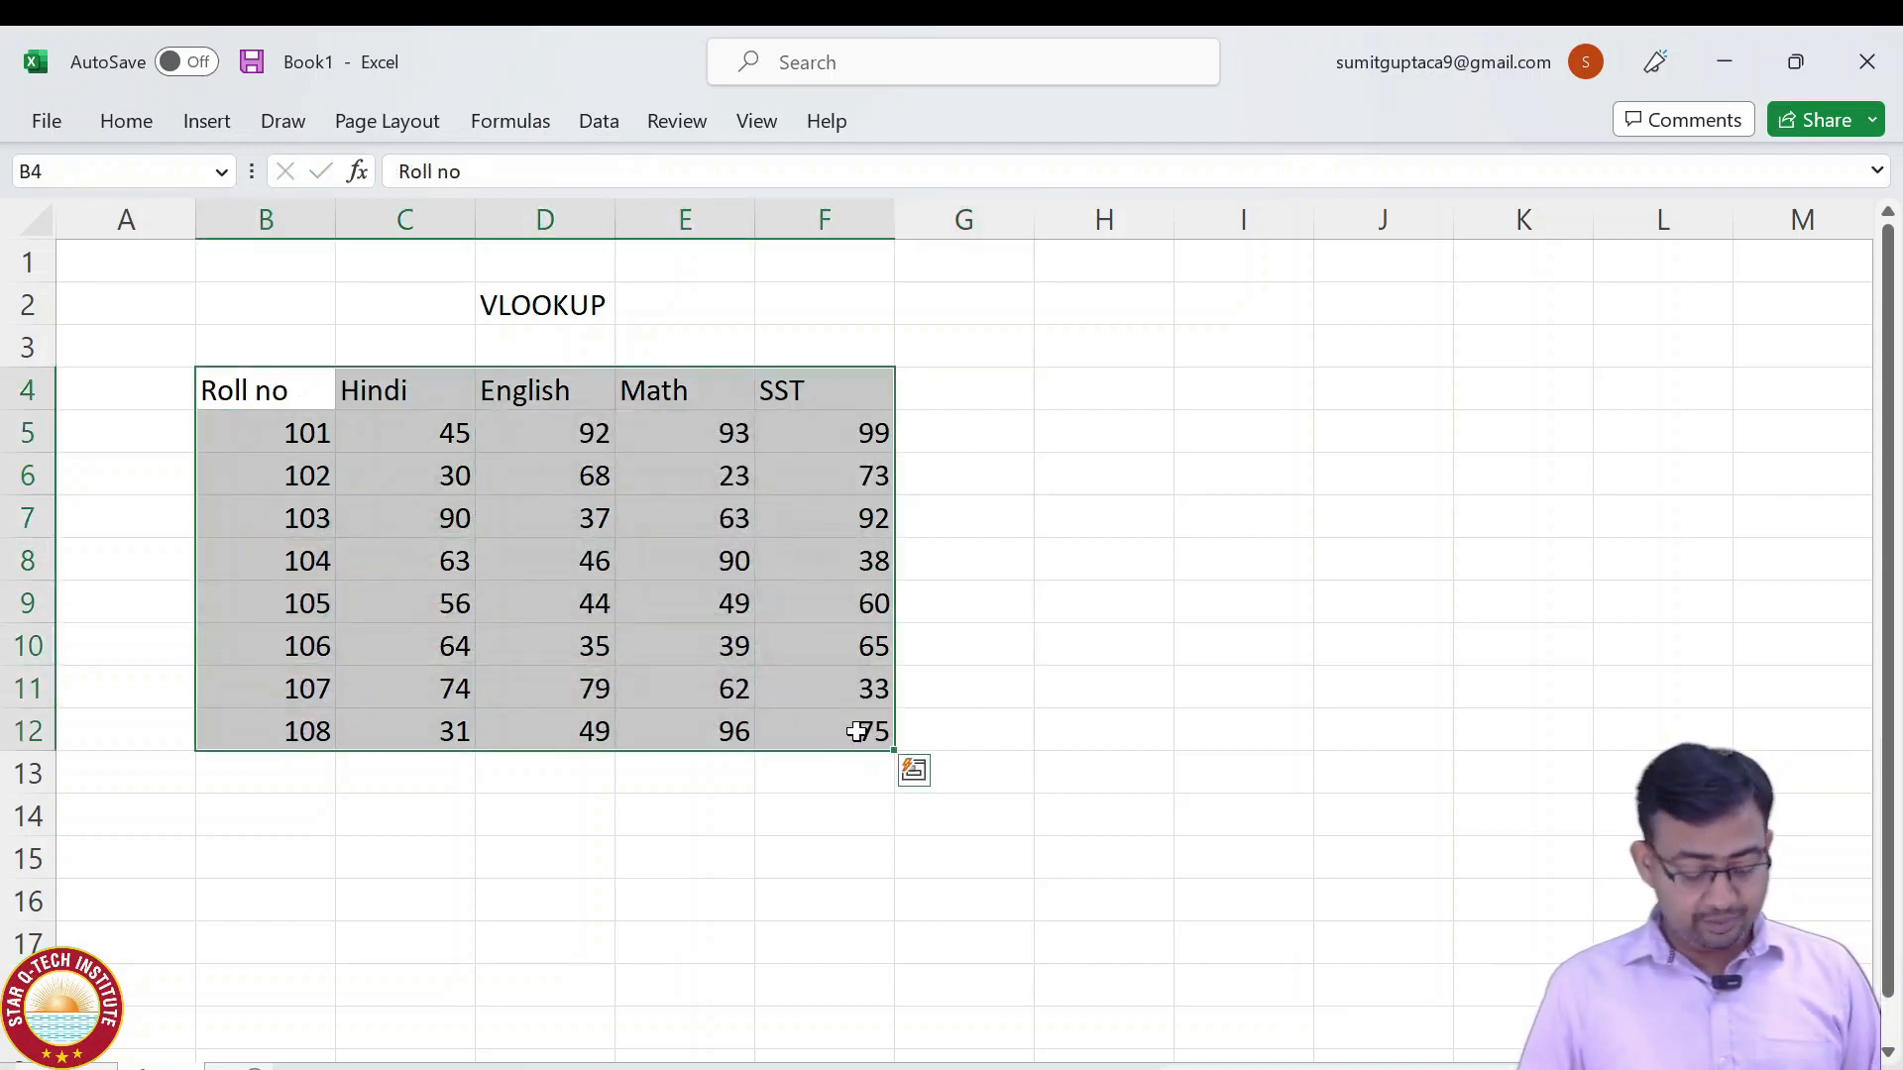
{"action": "key", "text": "ctrl+c"}
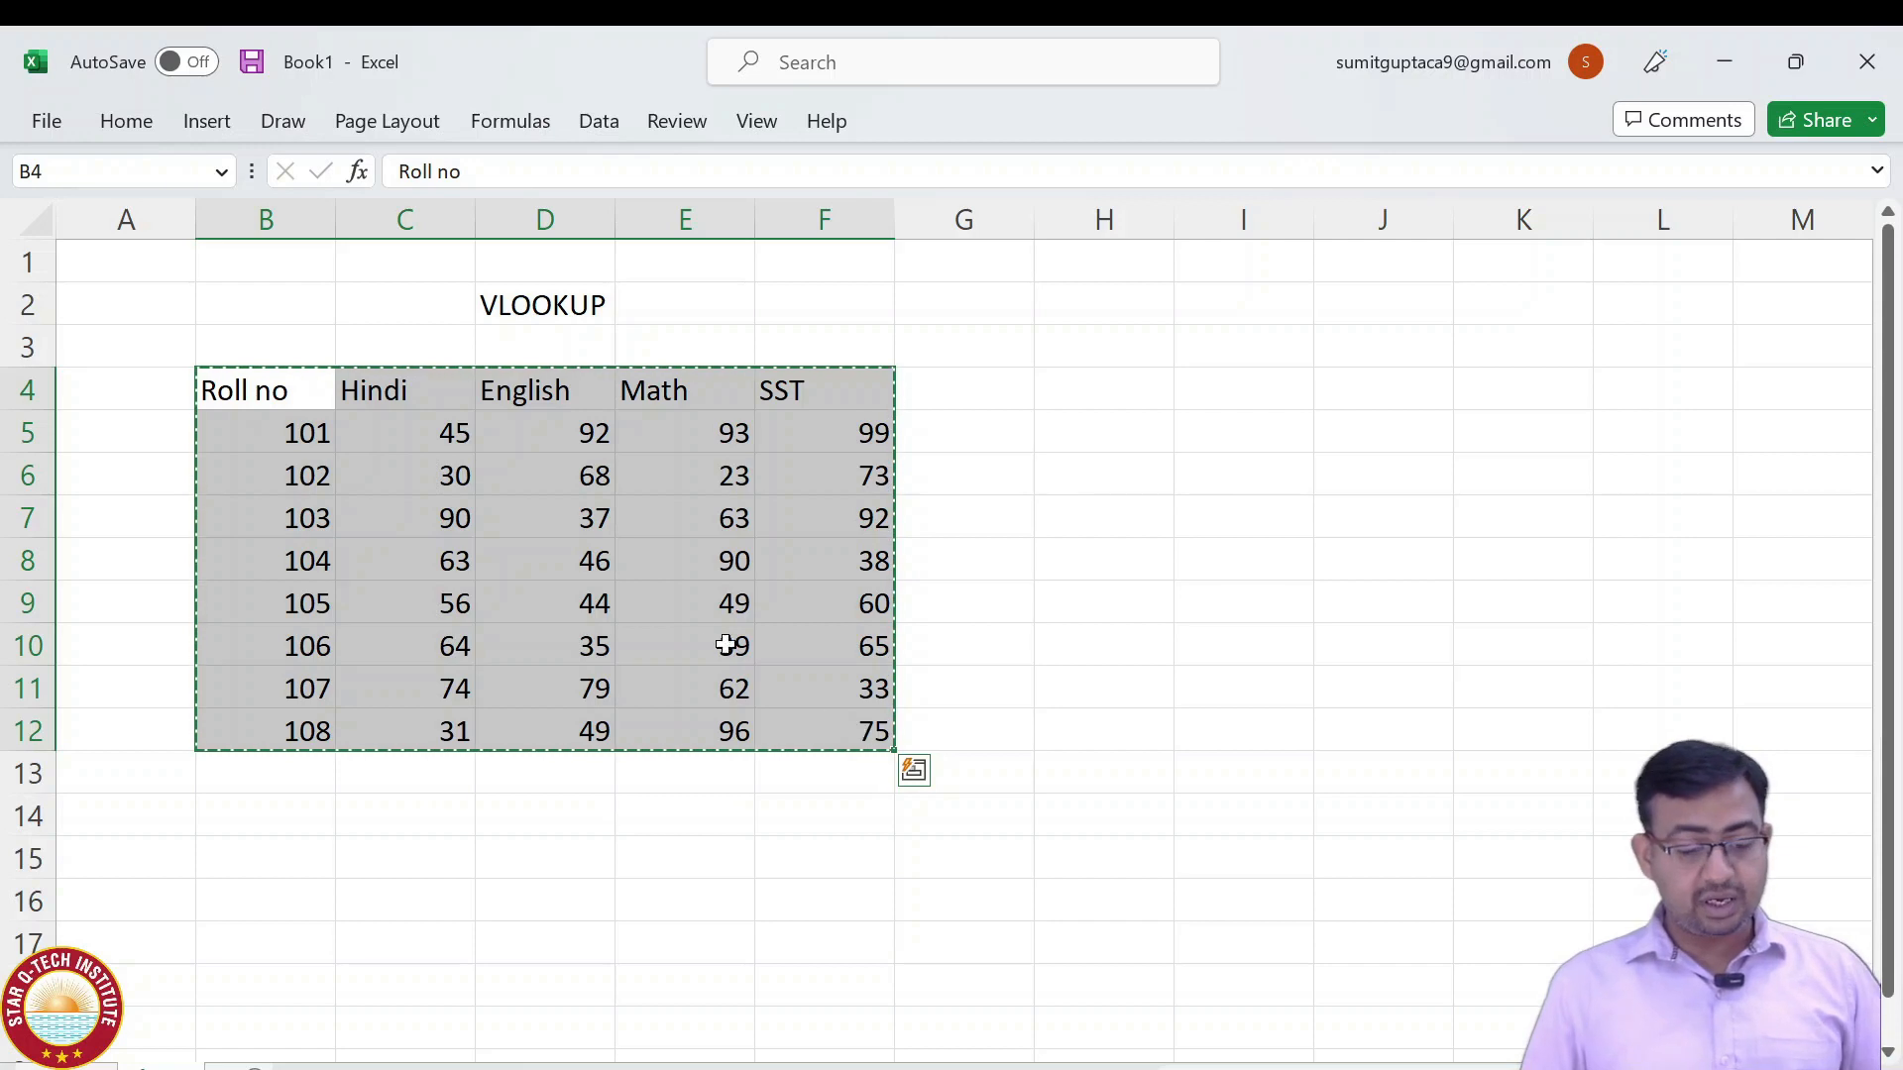
{"action": "right_click", "coordinate": [263, 396]}
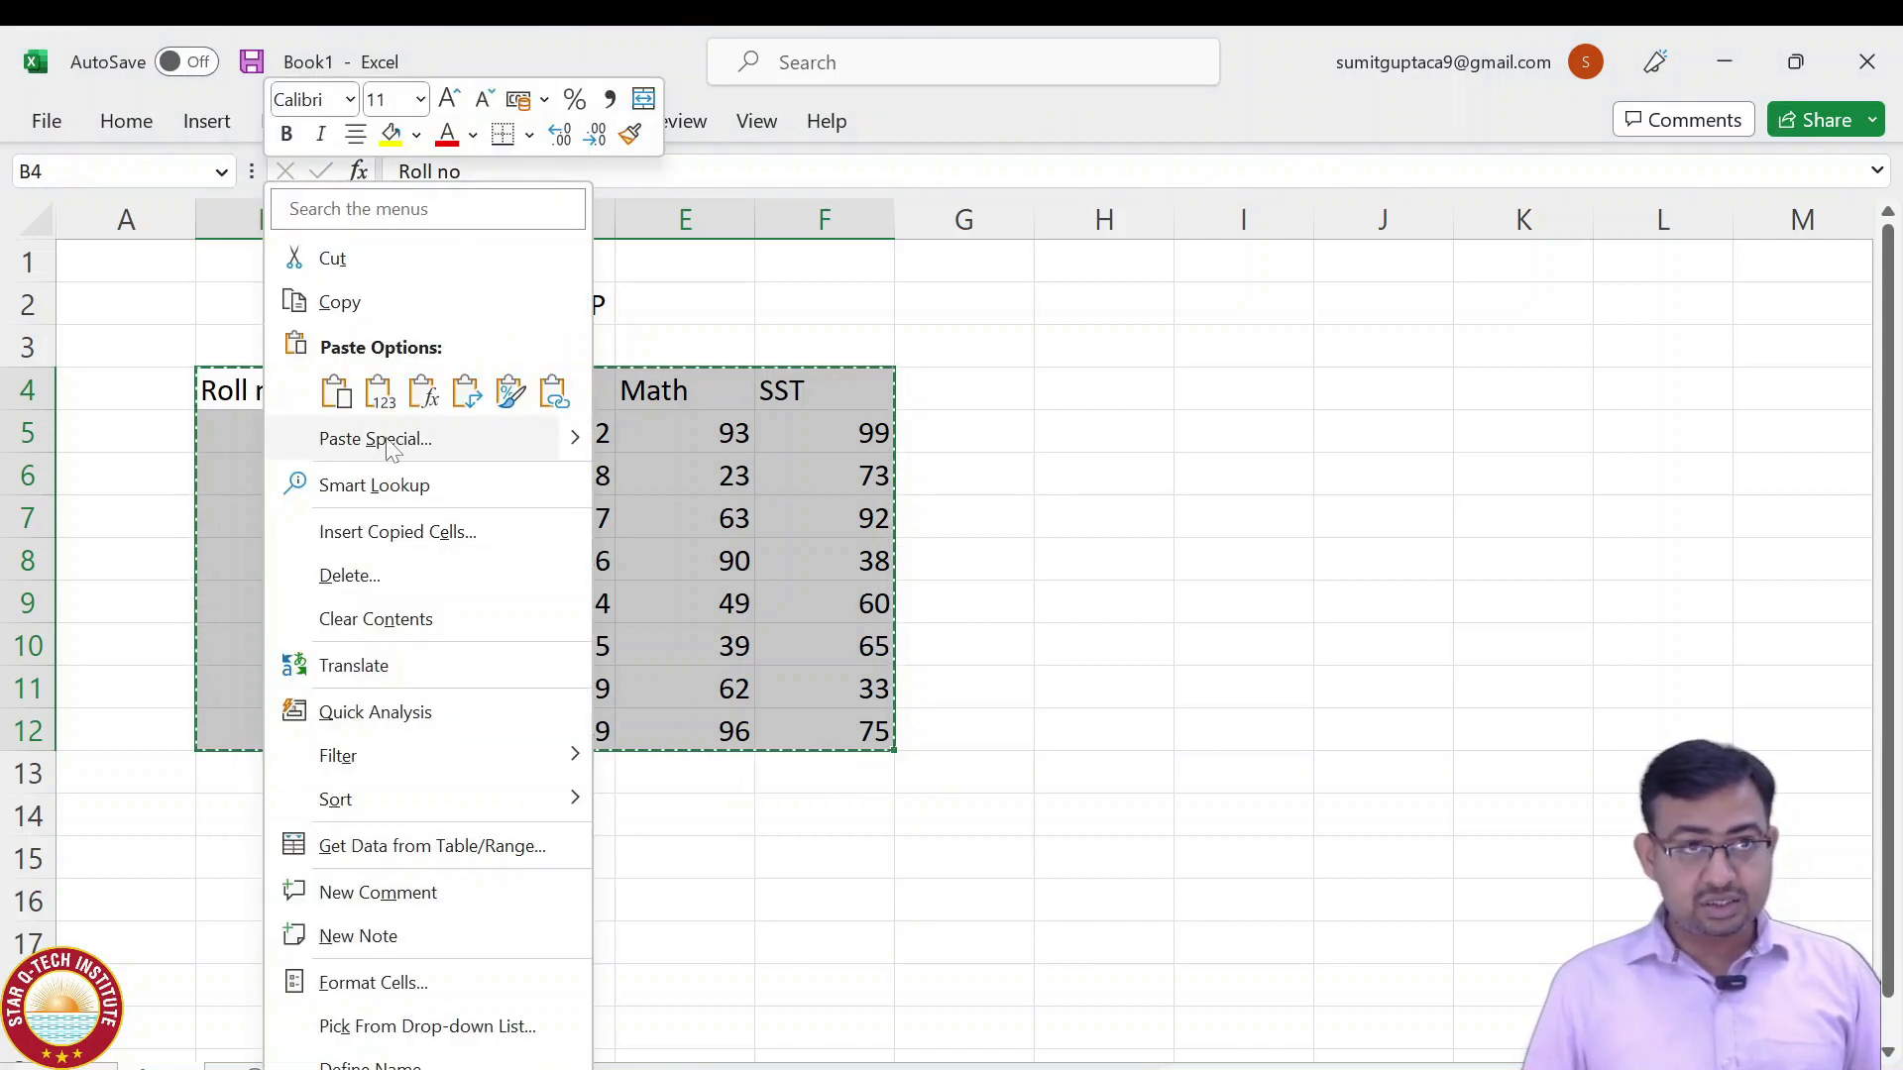
{"action": "left_click", "coordinate": [401, 448]}
{"action": "left_click", "coordinate": [139, 381]}
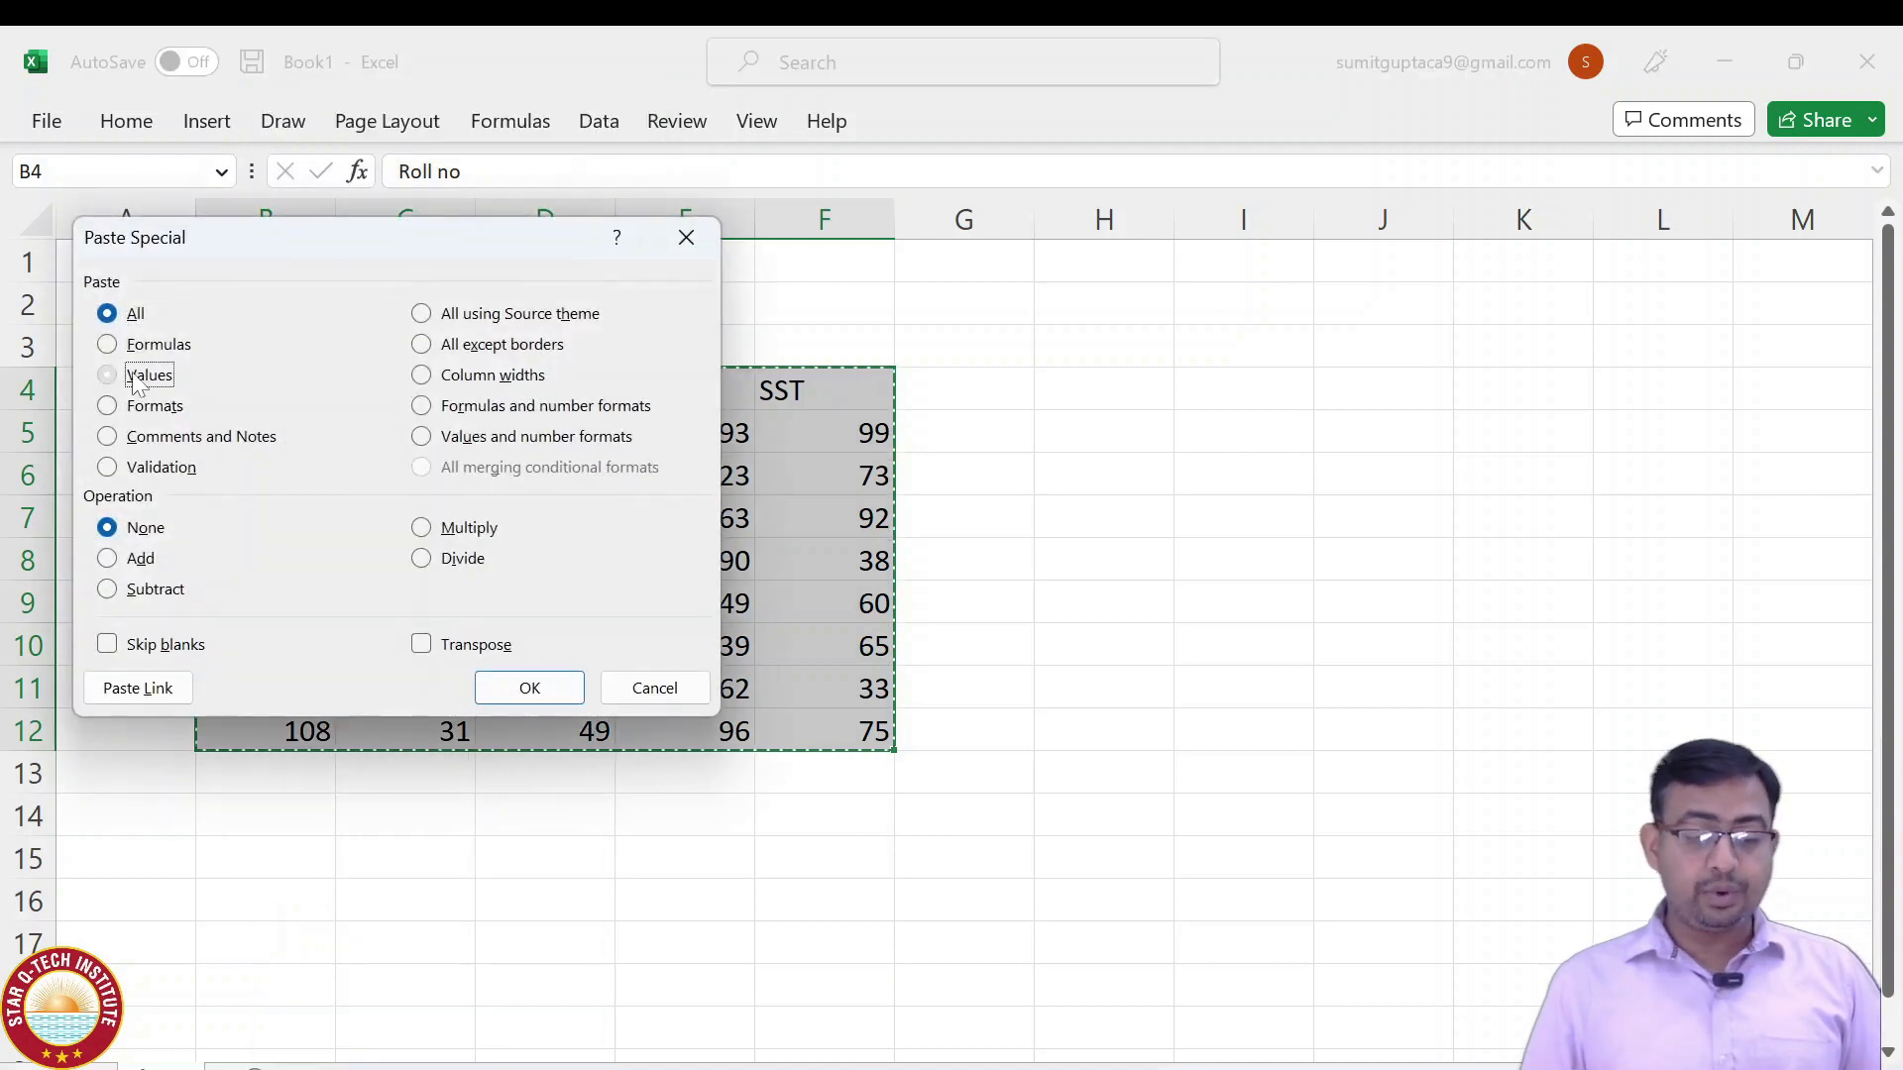
{"action": "left_click", "coordinate": [570, 696]}
{"action": "key", "text": "Escape"}
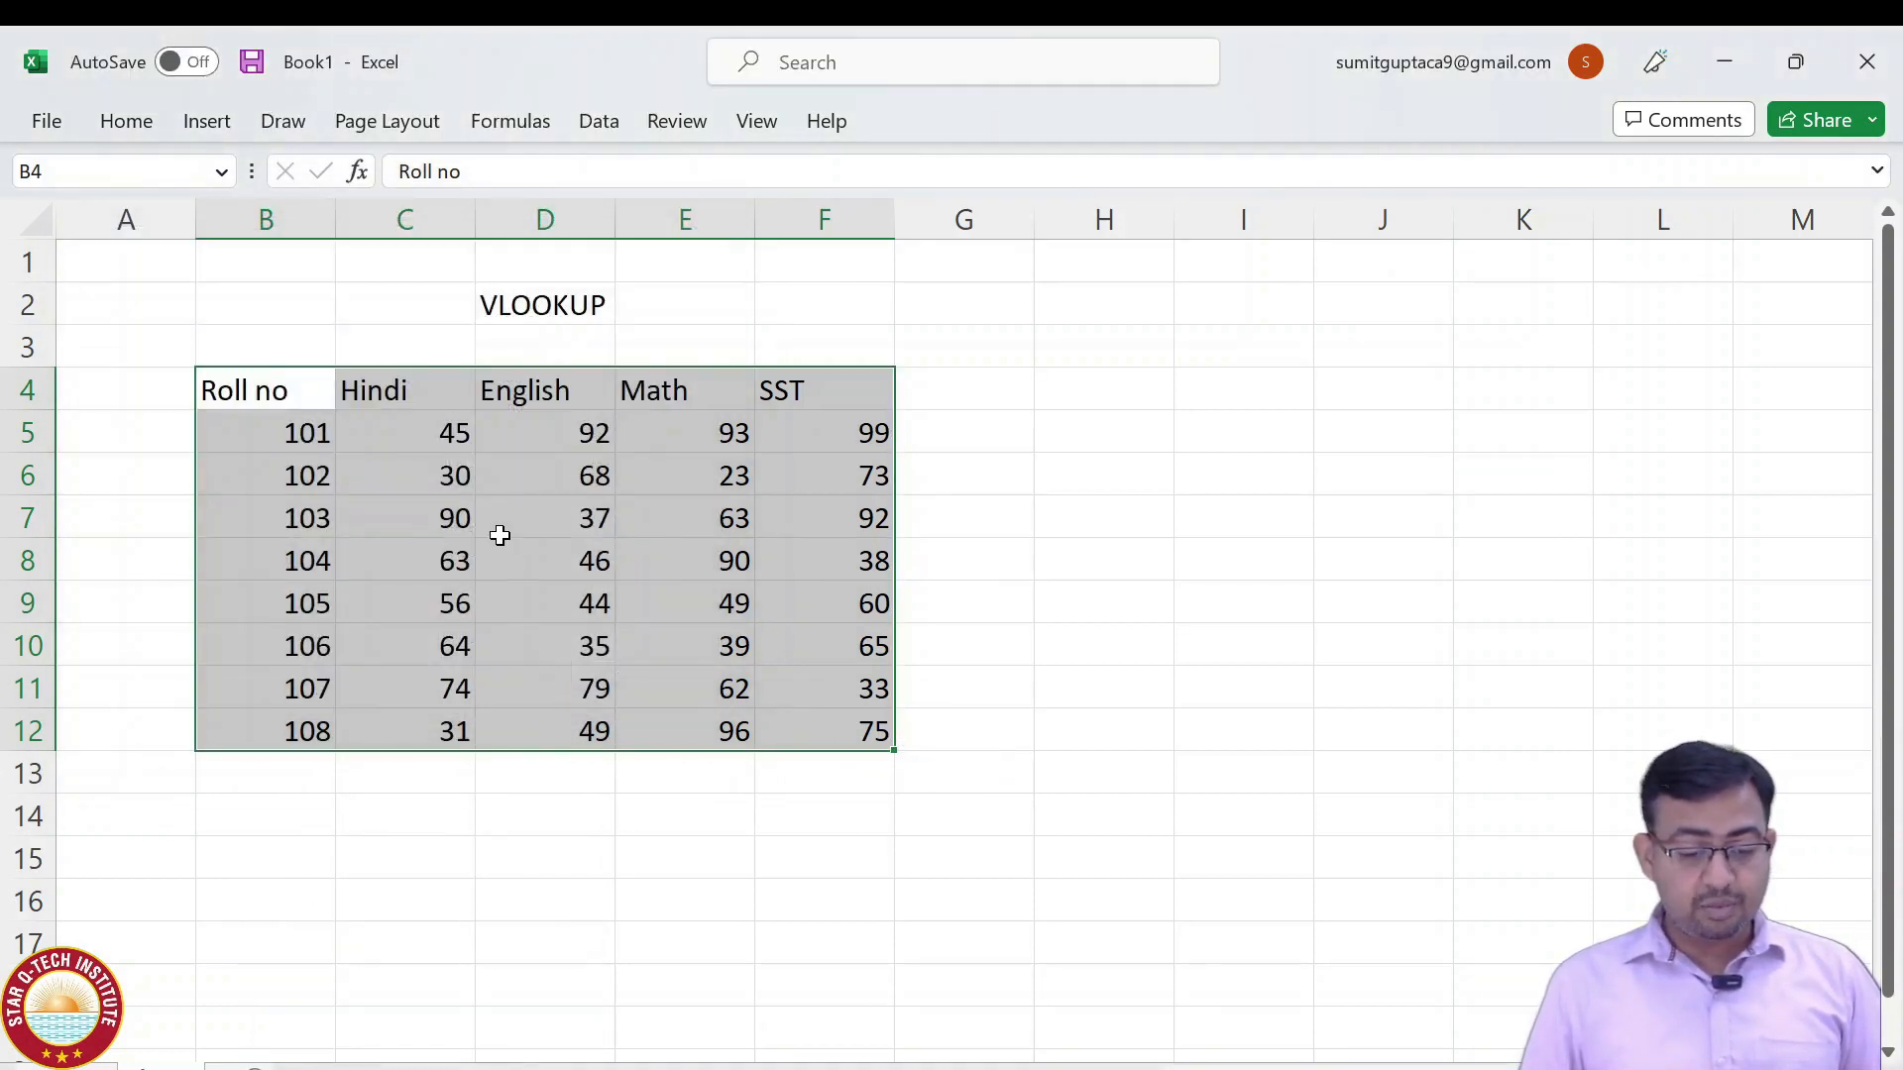
Check the contents of the Hindi and English marks in C6, C7, D7 and D6 for remaining formulas.
{"action": "left_click", "coordinate": [442, 472]}
{"action": "key", "text": "F2"}
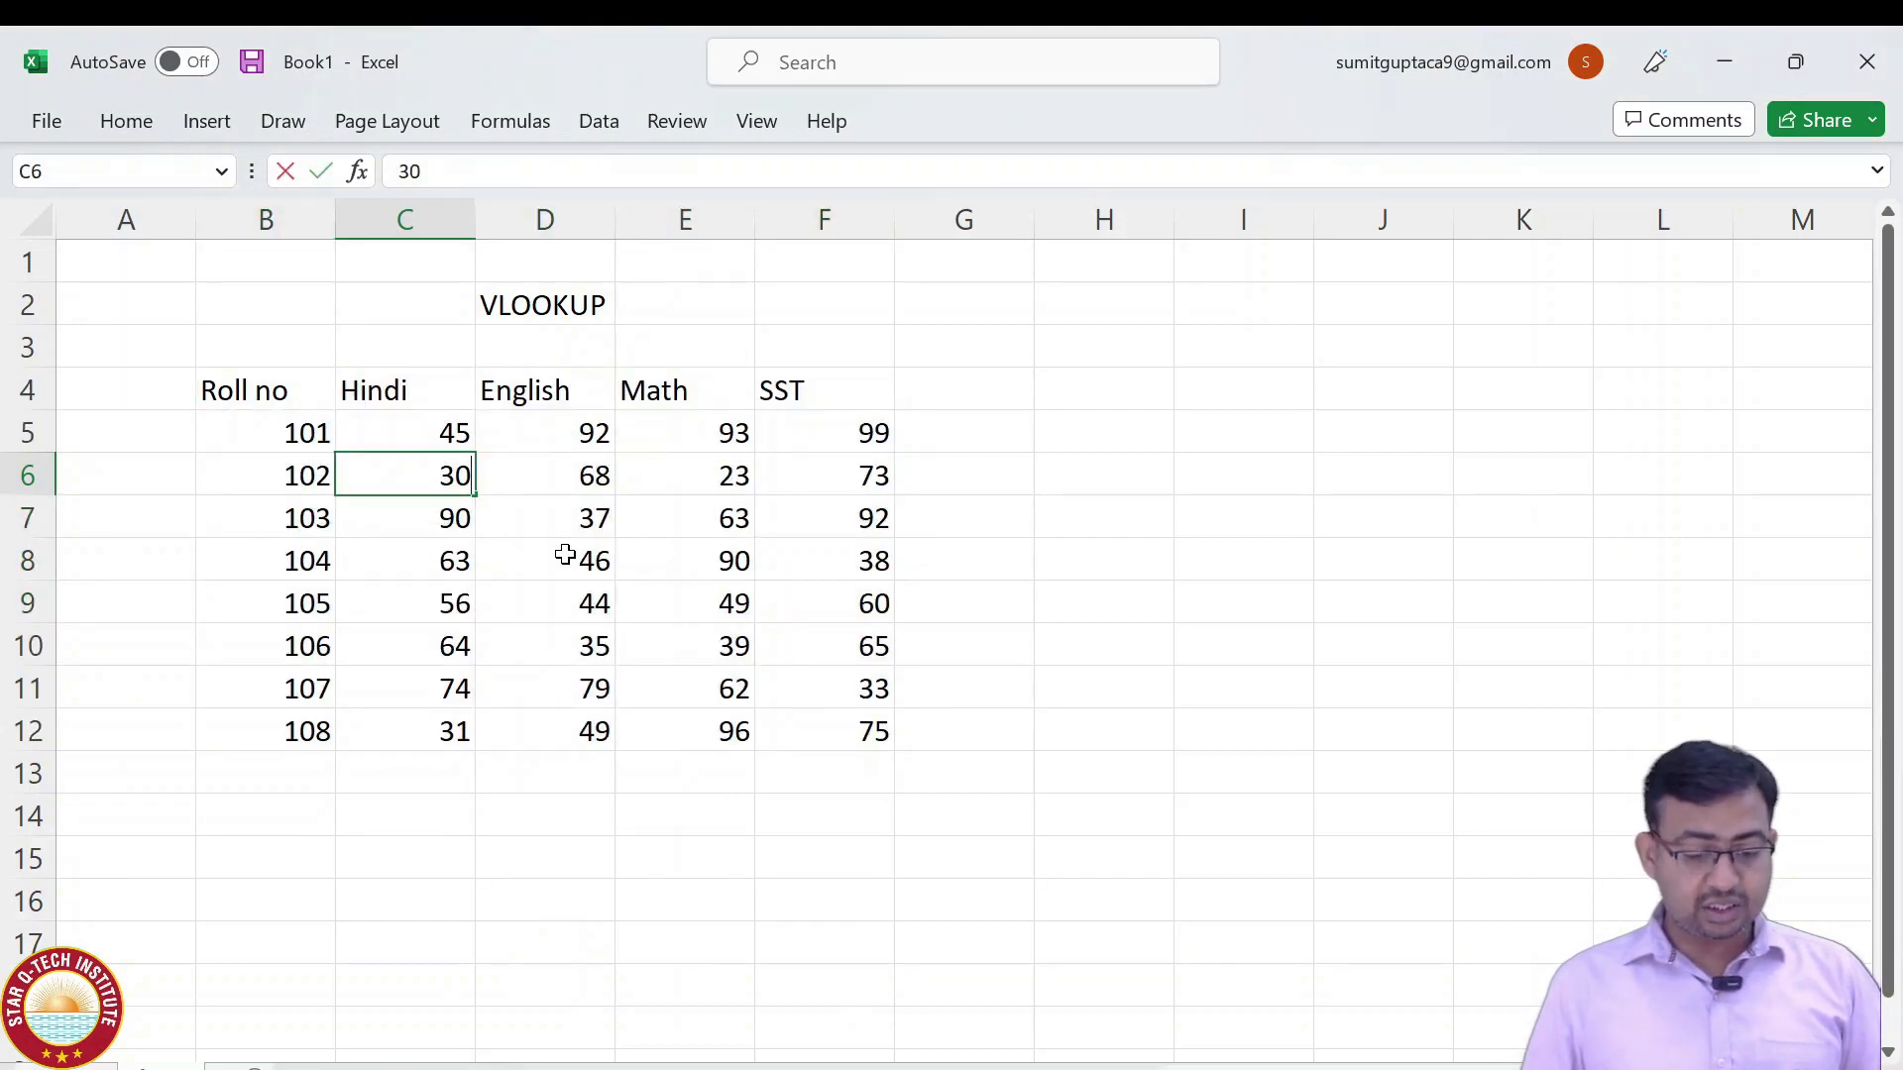
{"action": "key", "text": "Escape"}
{"action": "key", "text": "Down"}
{"action": "key", "text": "F2"}
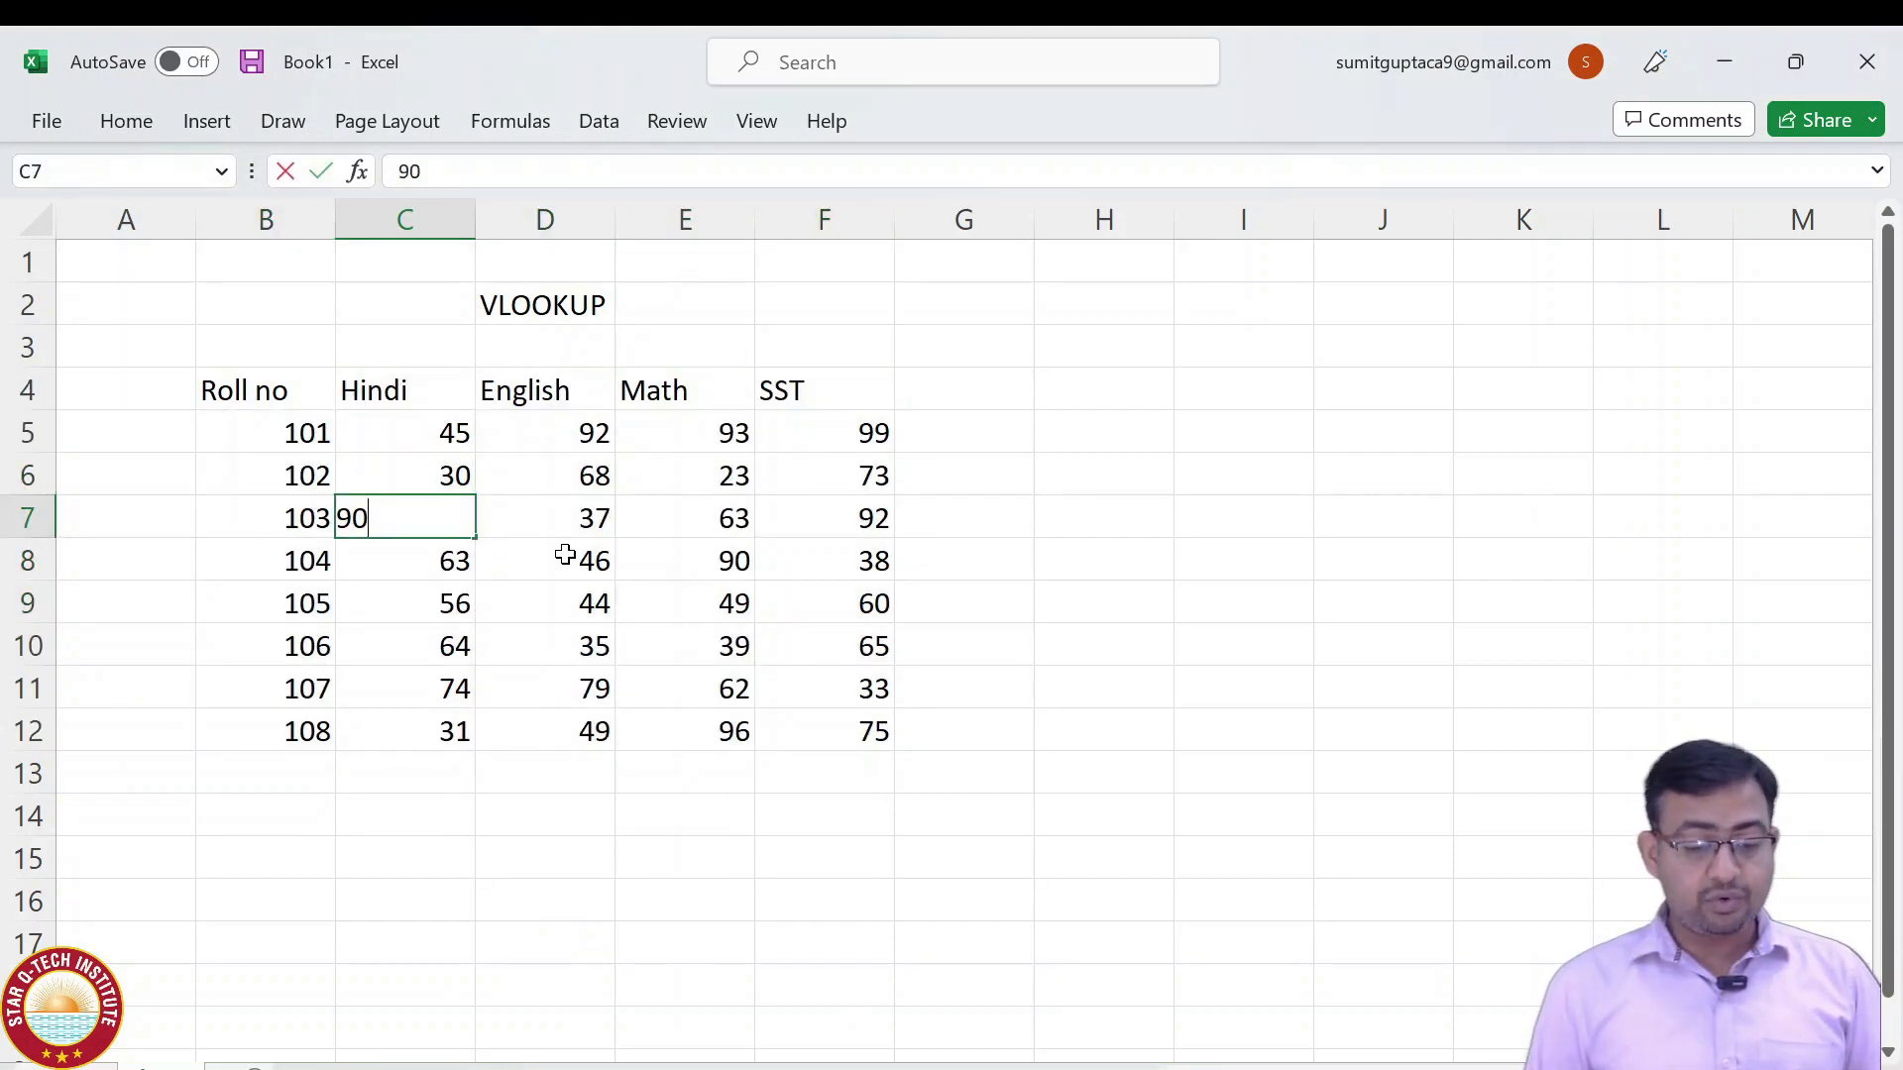
{"action": "key", "text": "Escape"}
{"action": "key", "text": "Right"}
{"action": "key", "text": "F2"}
{"action": "key", "text": "Escape"}
{"action": "key", "text": "Up"}
{"action": "key", "text": "F2"}
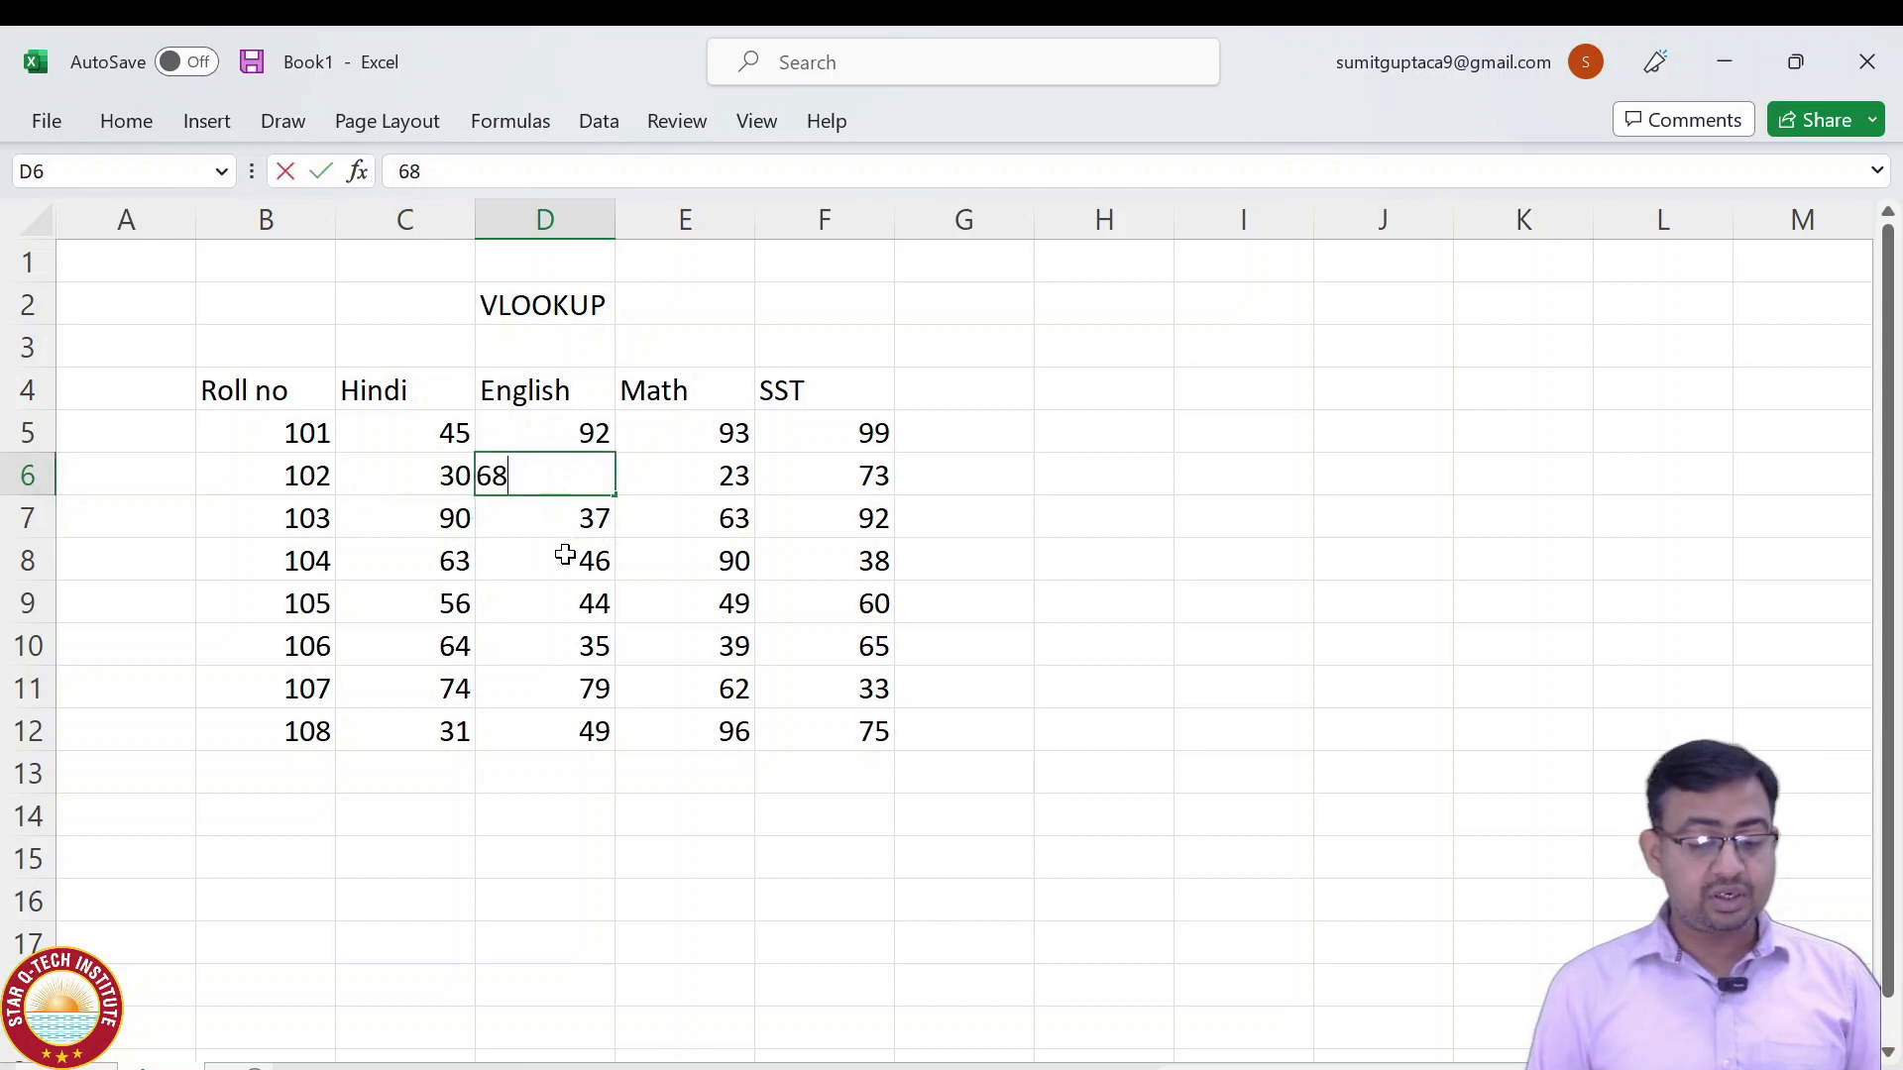
{"action": "key", "text": "Escape"}
{"action": "key", "text": "Up"}
{"action": "key", "text": "Up"}
{"action": "key", "text": "Left"}
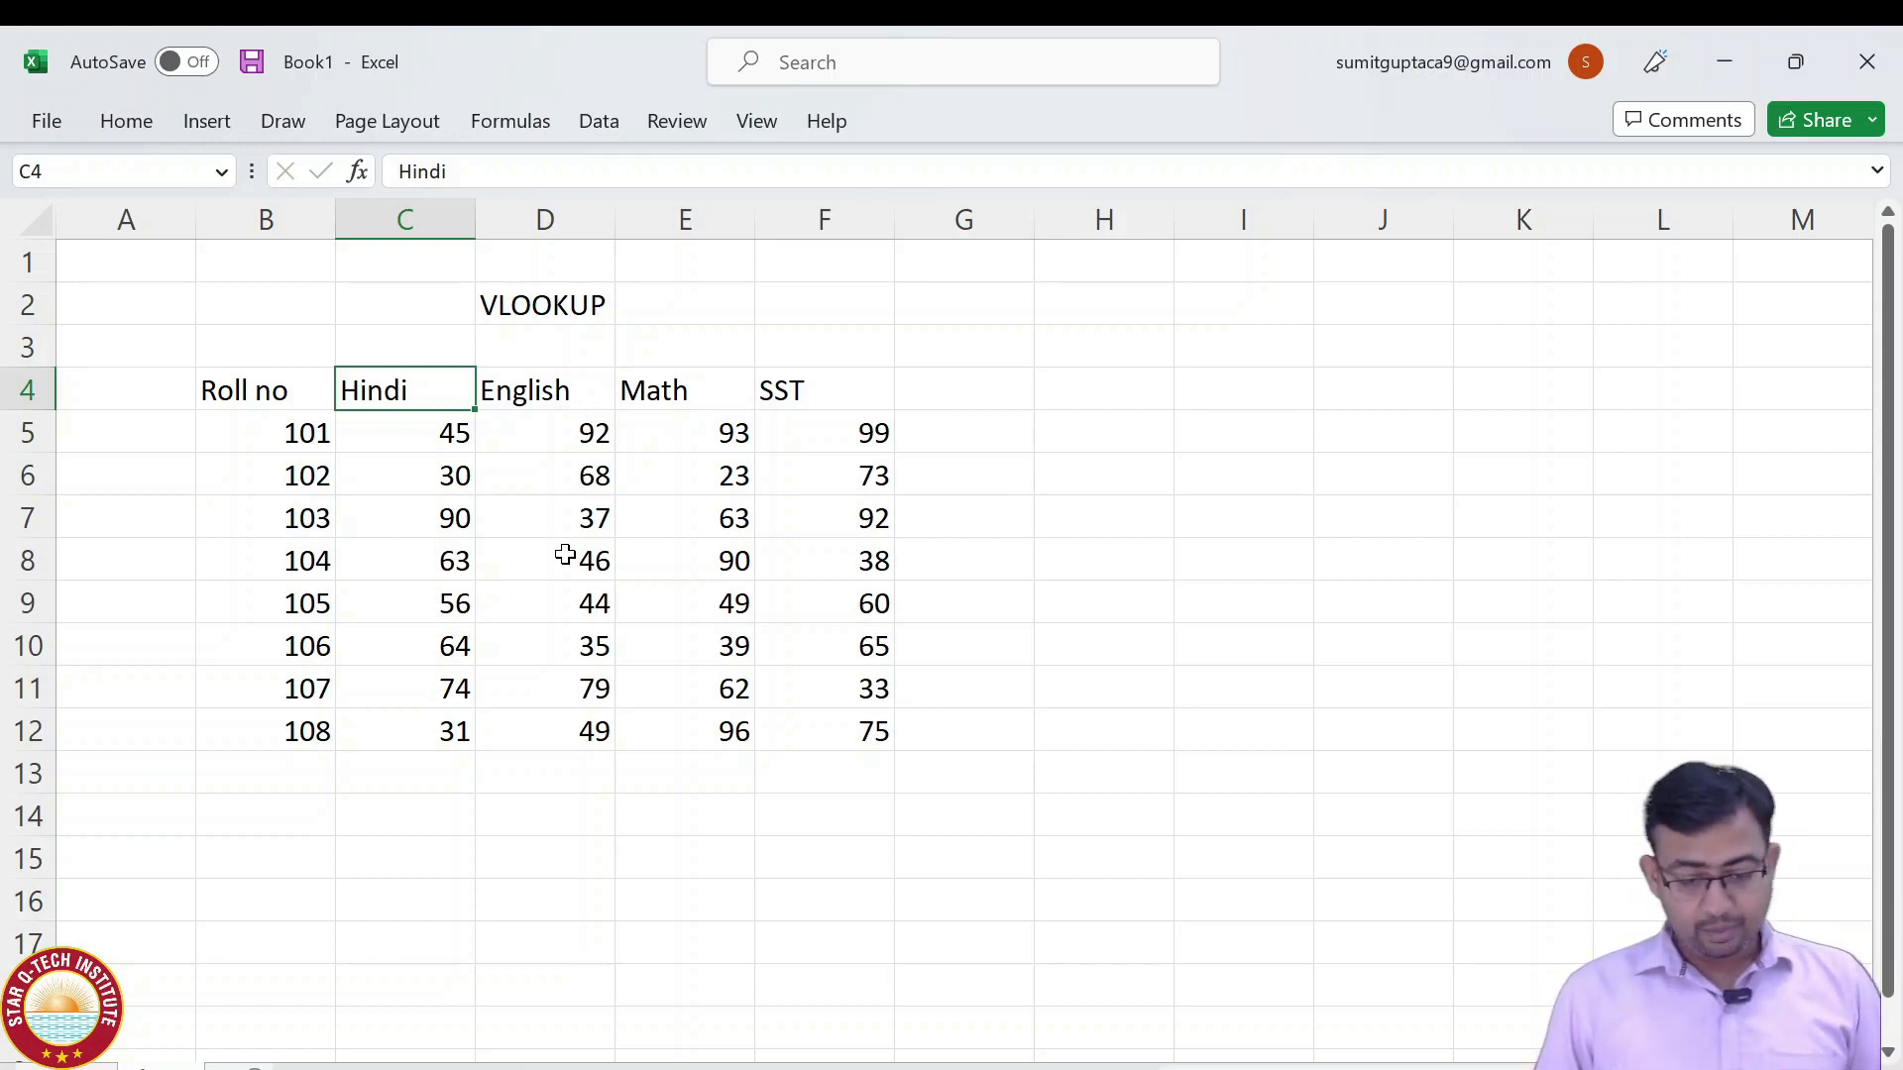
{"action": "key", "text": "Down"}
{"action": "key", "text": "Up"}
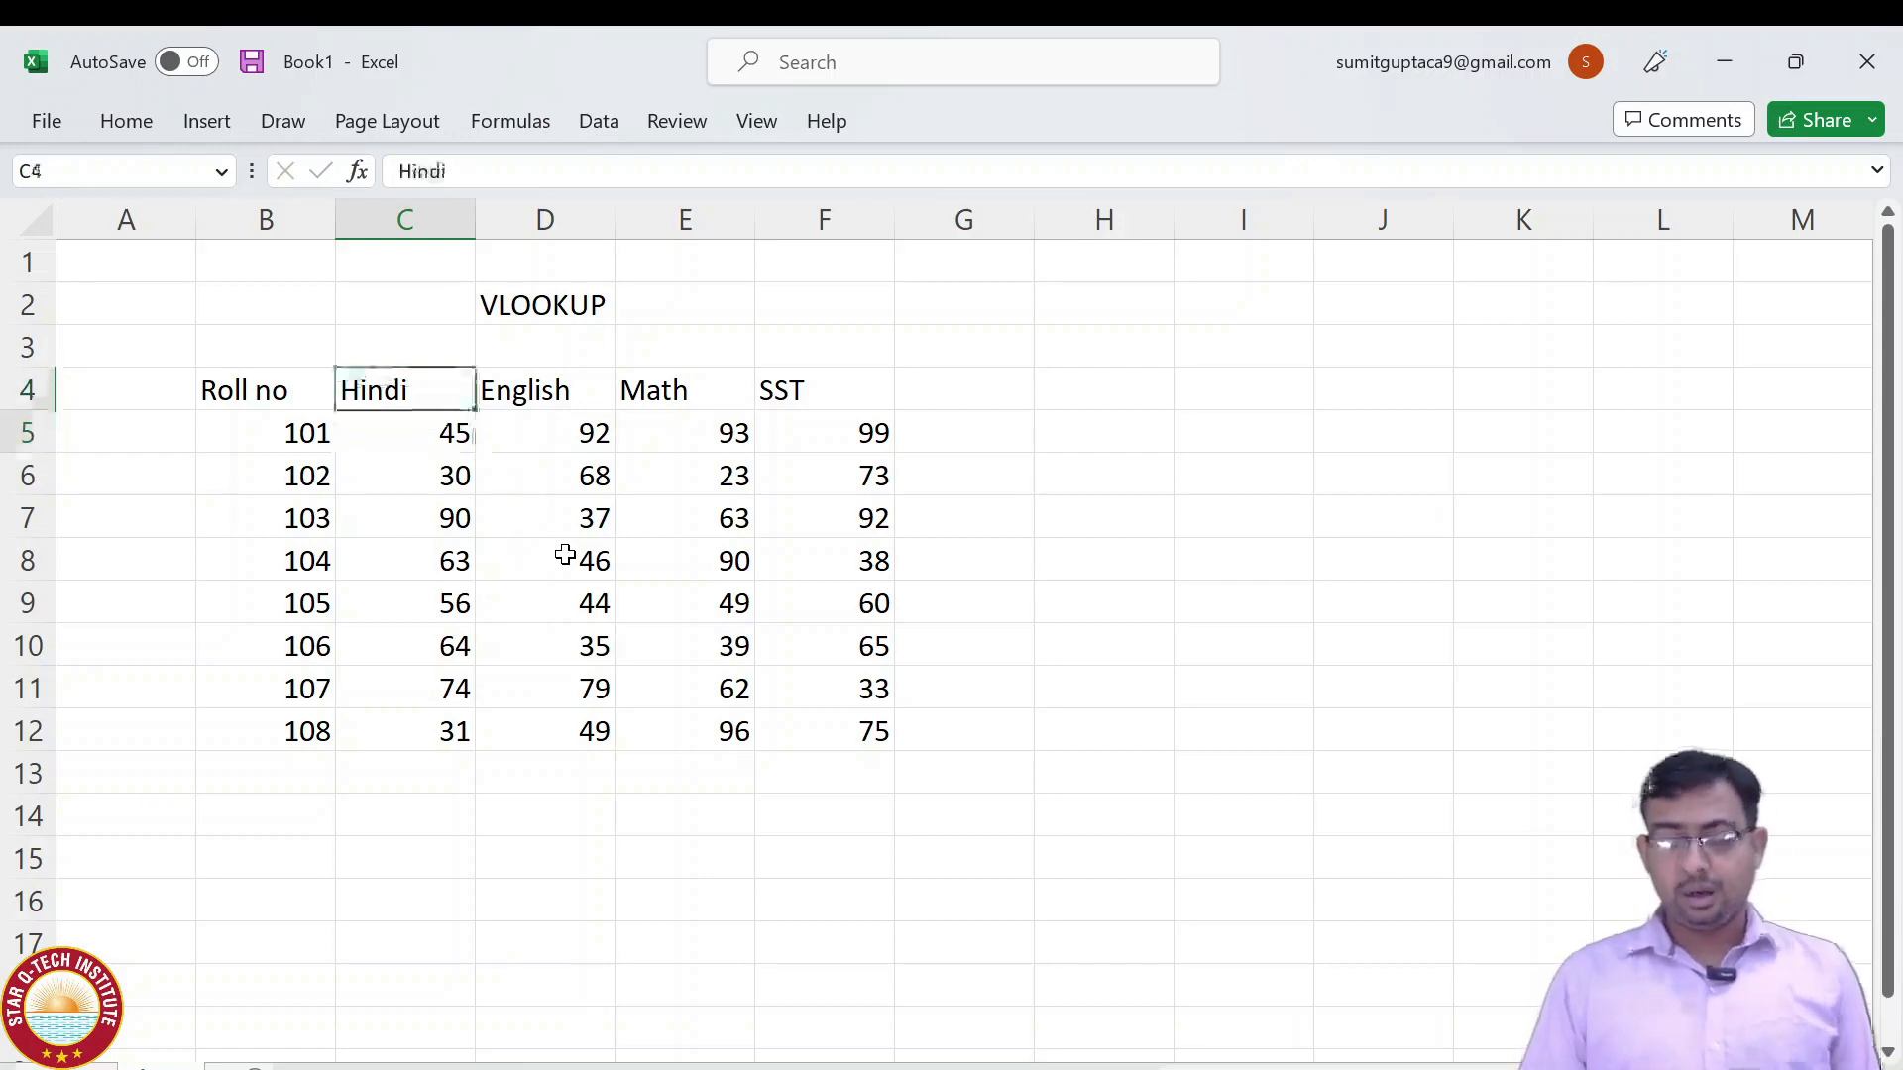
{"action": "key", "text": "Down"}
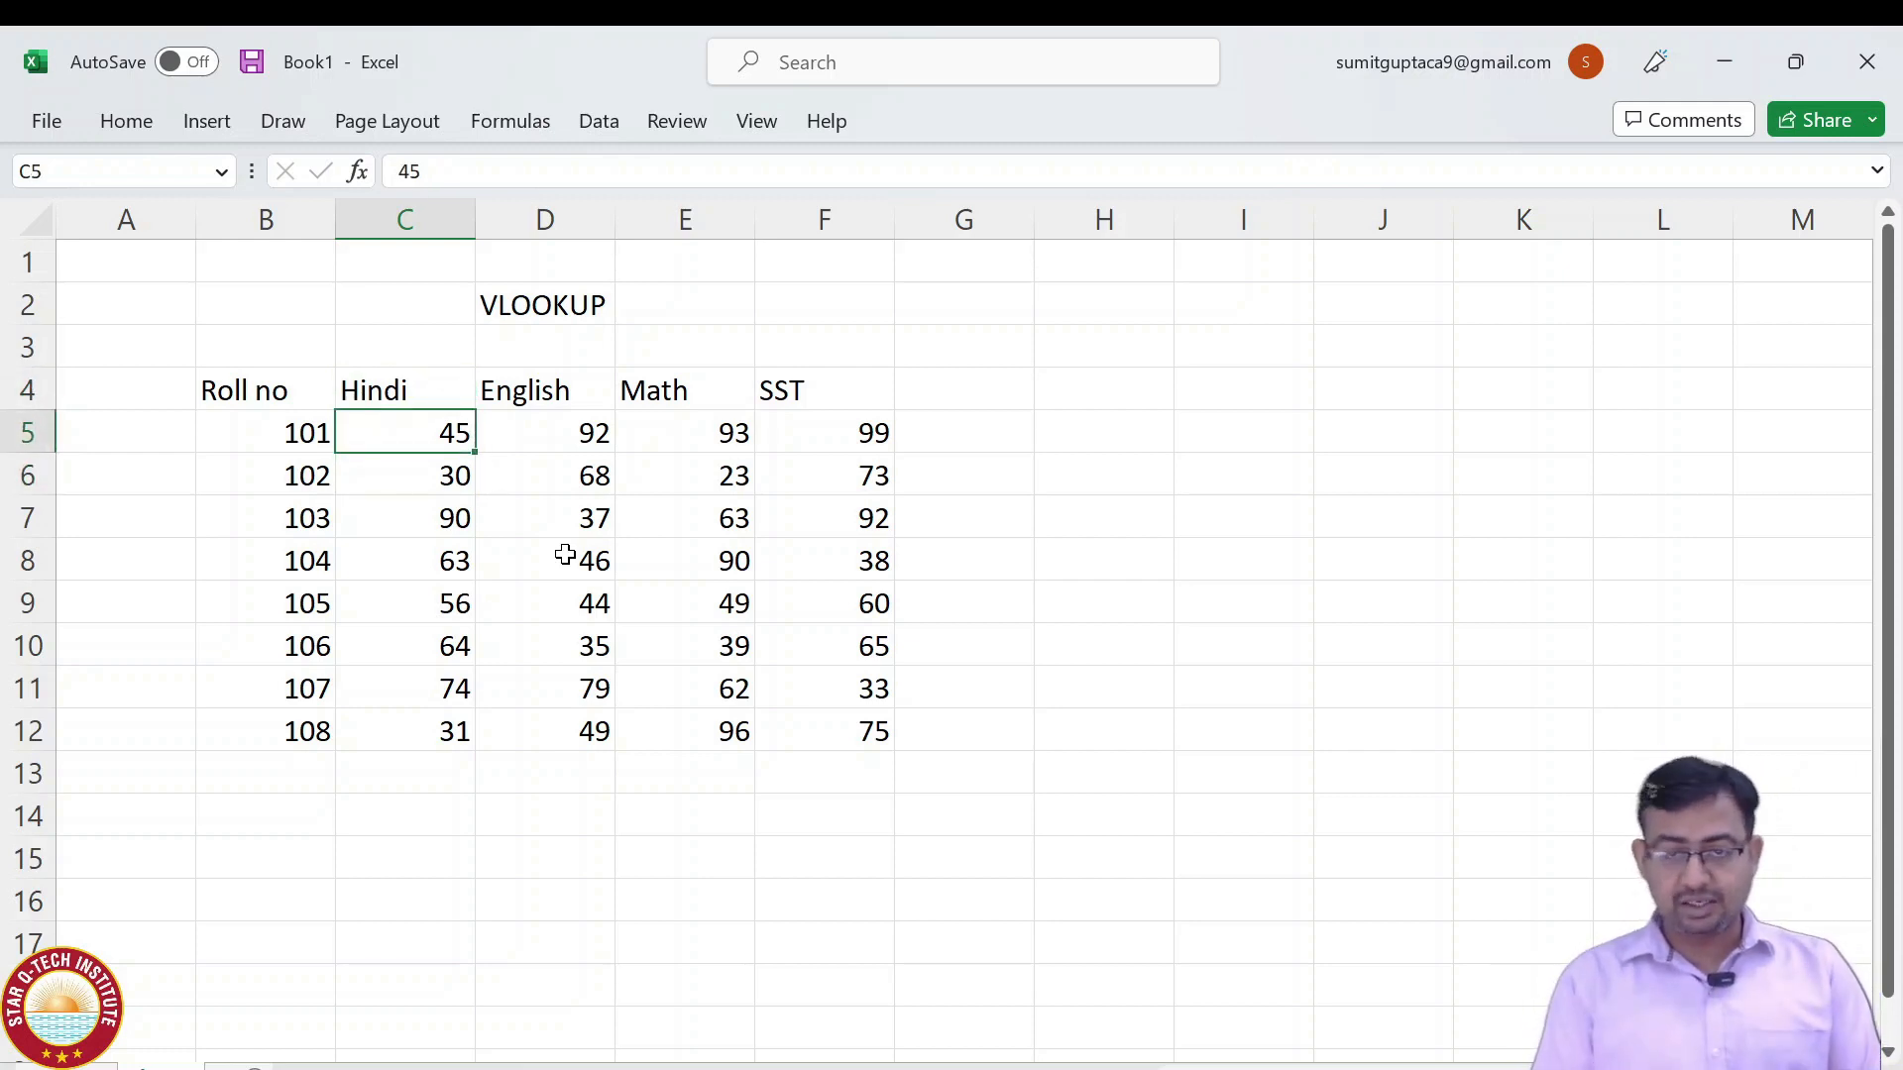
{"action": "scroll", "coordinate": [565, 555], "scroll_direction": "down", "scroll_amount": 4}
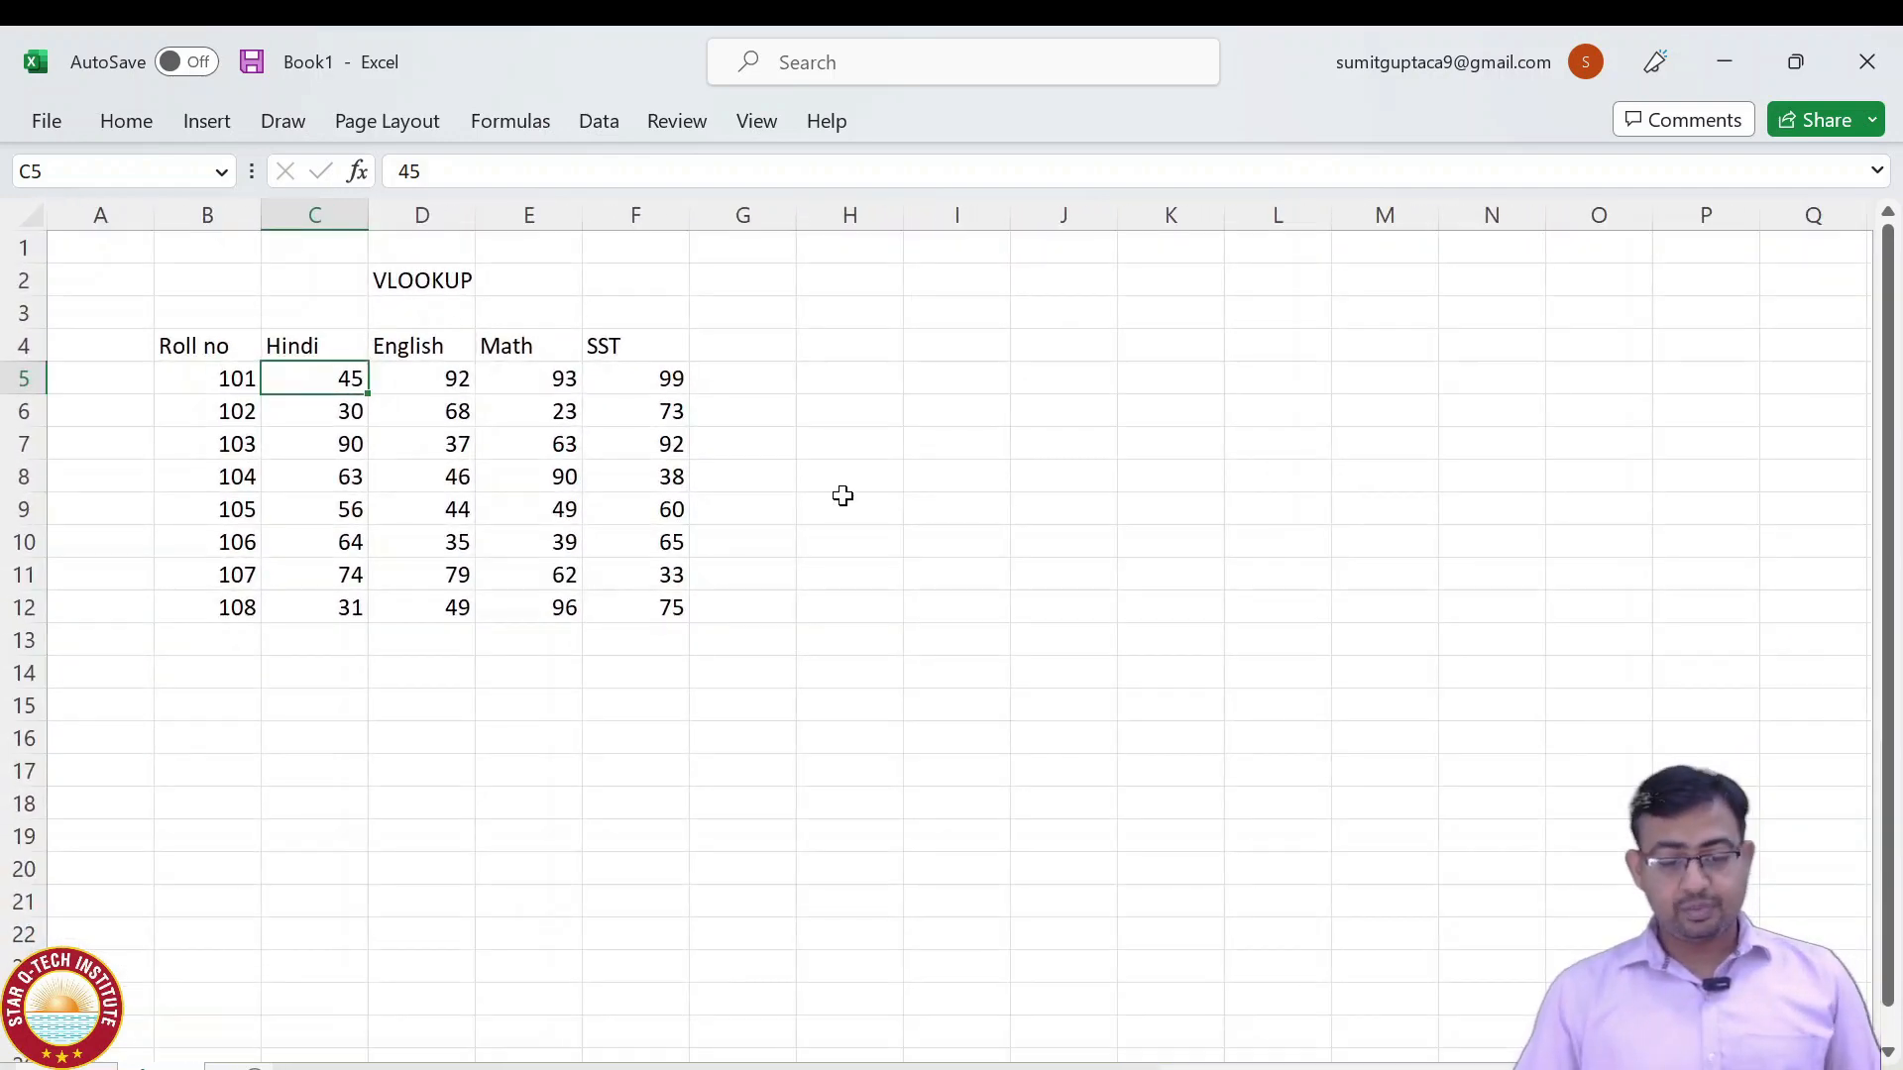
Review the extent of the marks table B4:F12 and the VLOOKUP title in D2.
{"action": "left_click", "coordinate": [929, 454]}
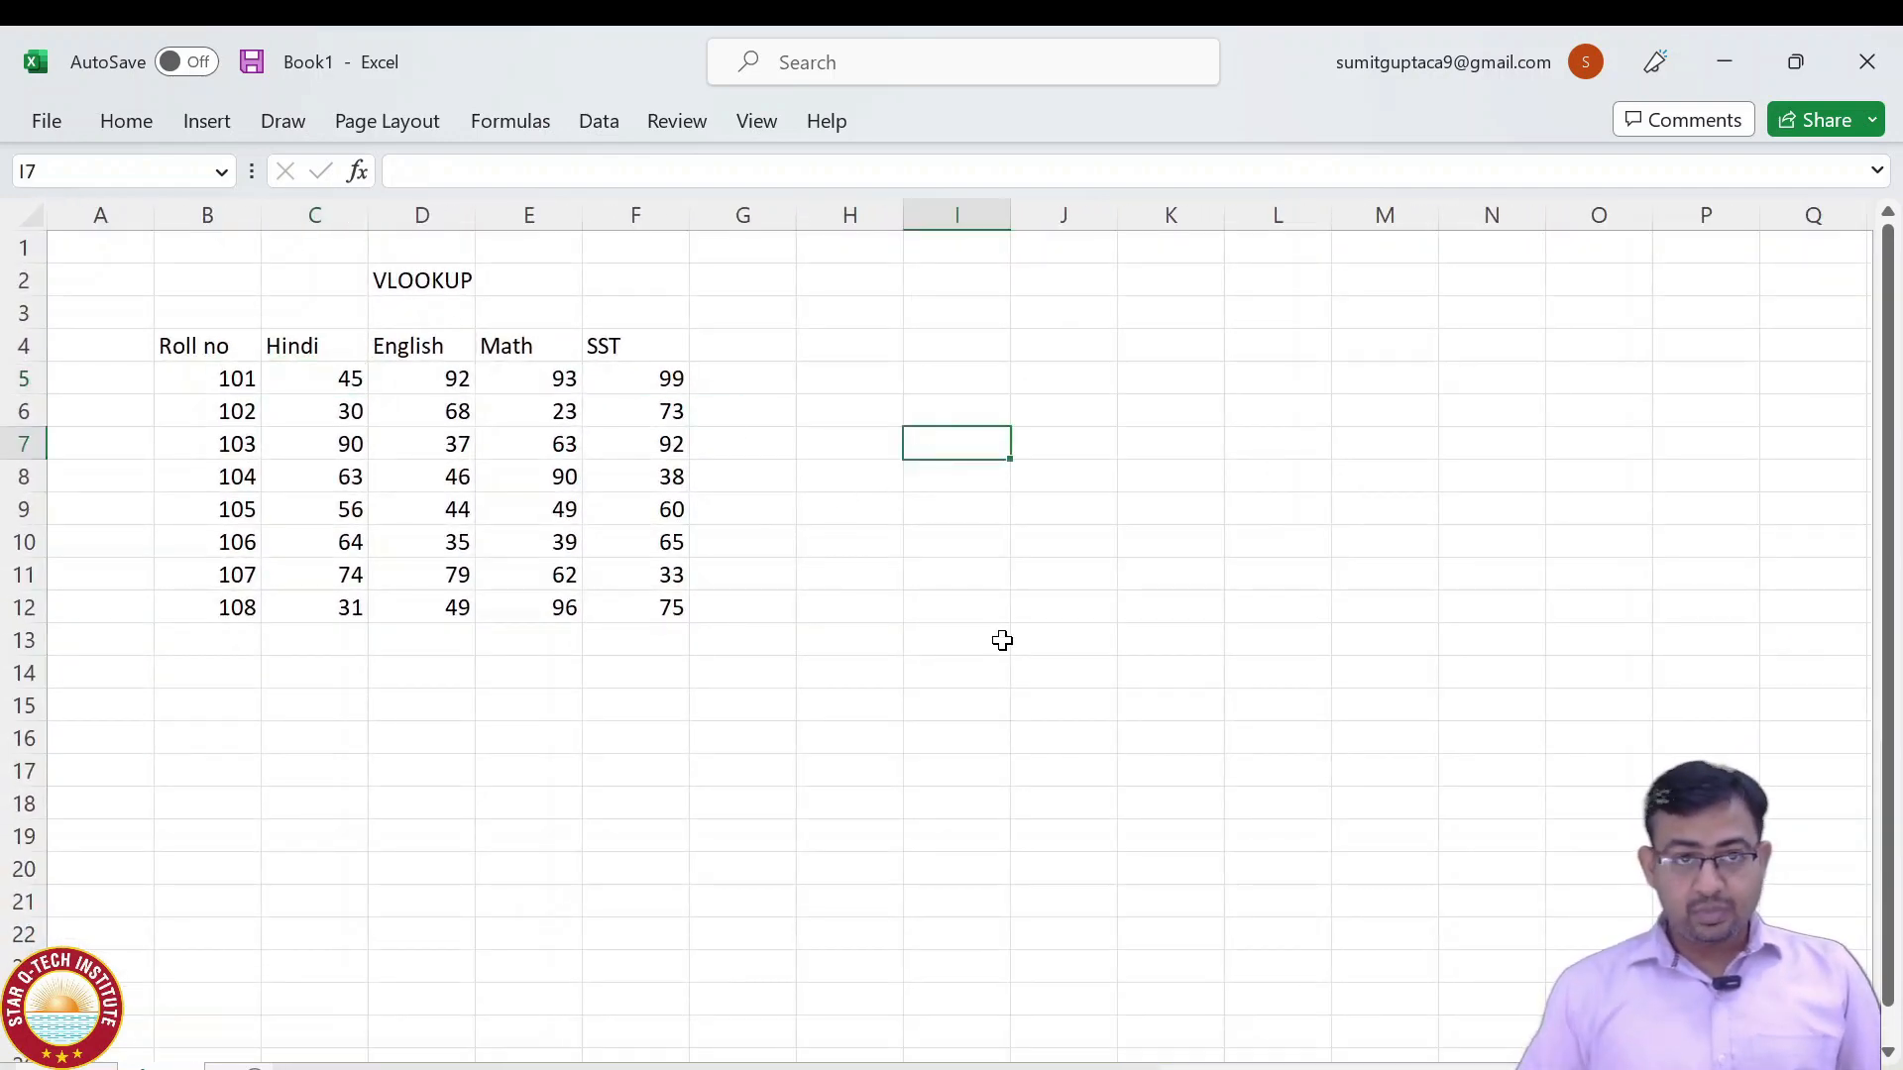
{"action": "key", "text": "Left"}
{"action": "key", "text": "Left"}
{"action": "key", "text": "Left"}
{"action": "key", "text": "Left"}
{"action": "key", "text": "Left"}
{"action": "key", "text": "Left"}
{"action": "key", "text": "Left"}
{"action": "key", "text": "Up"}
{"action": "key", "text": "Up"}
{"action": "key", "text": "Up"}
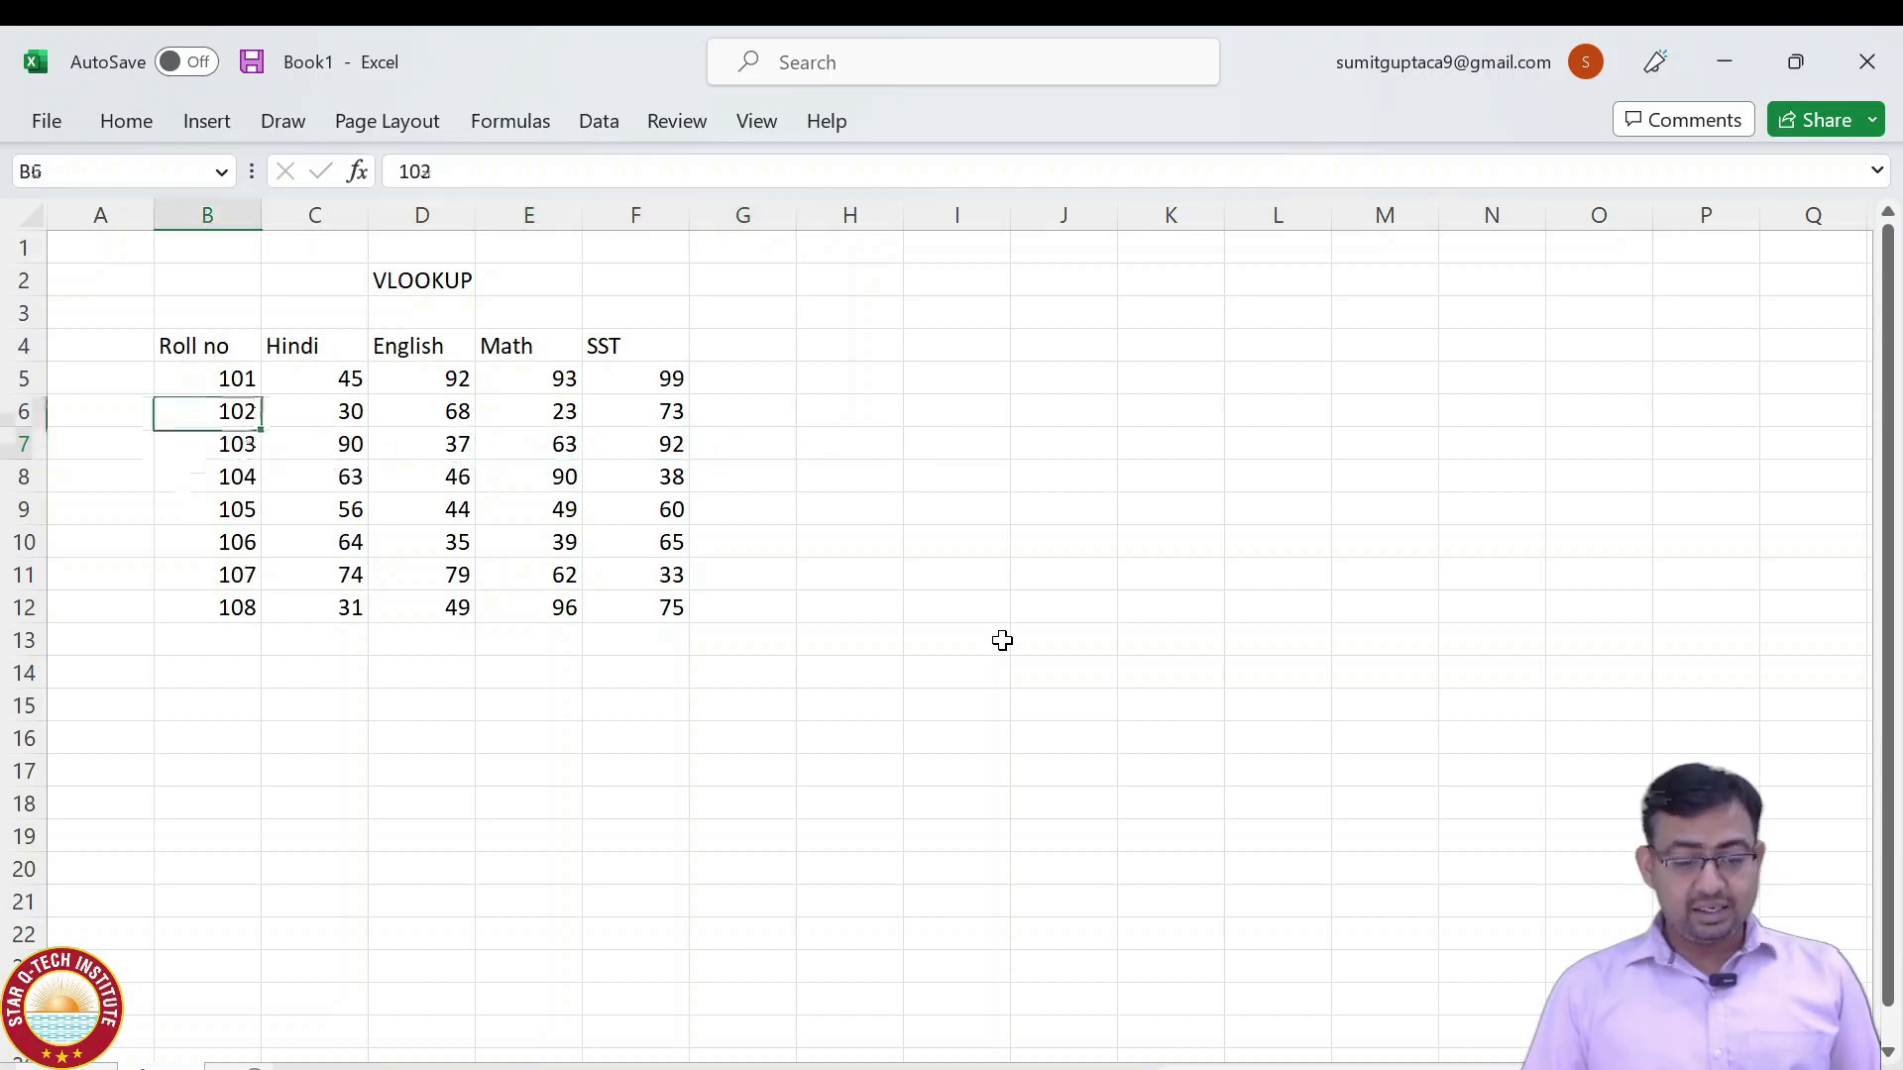
{"action": "key", "text": "ctrl+shift+Right"}
{"action": "key", "text": "ctrl+shift+Down"}
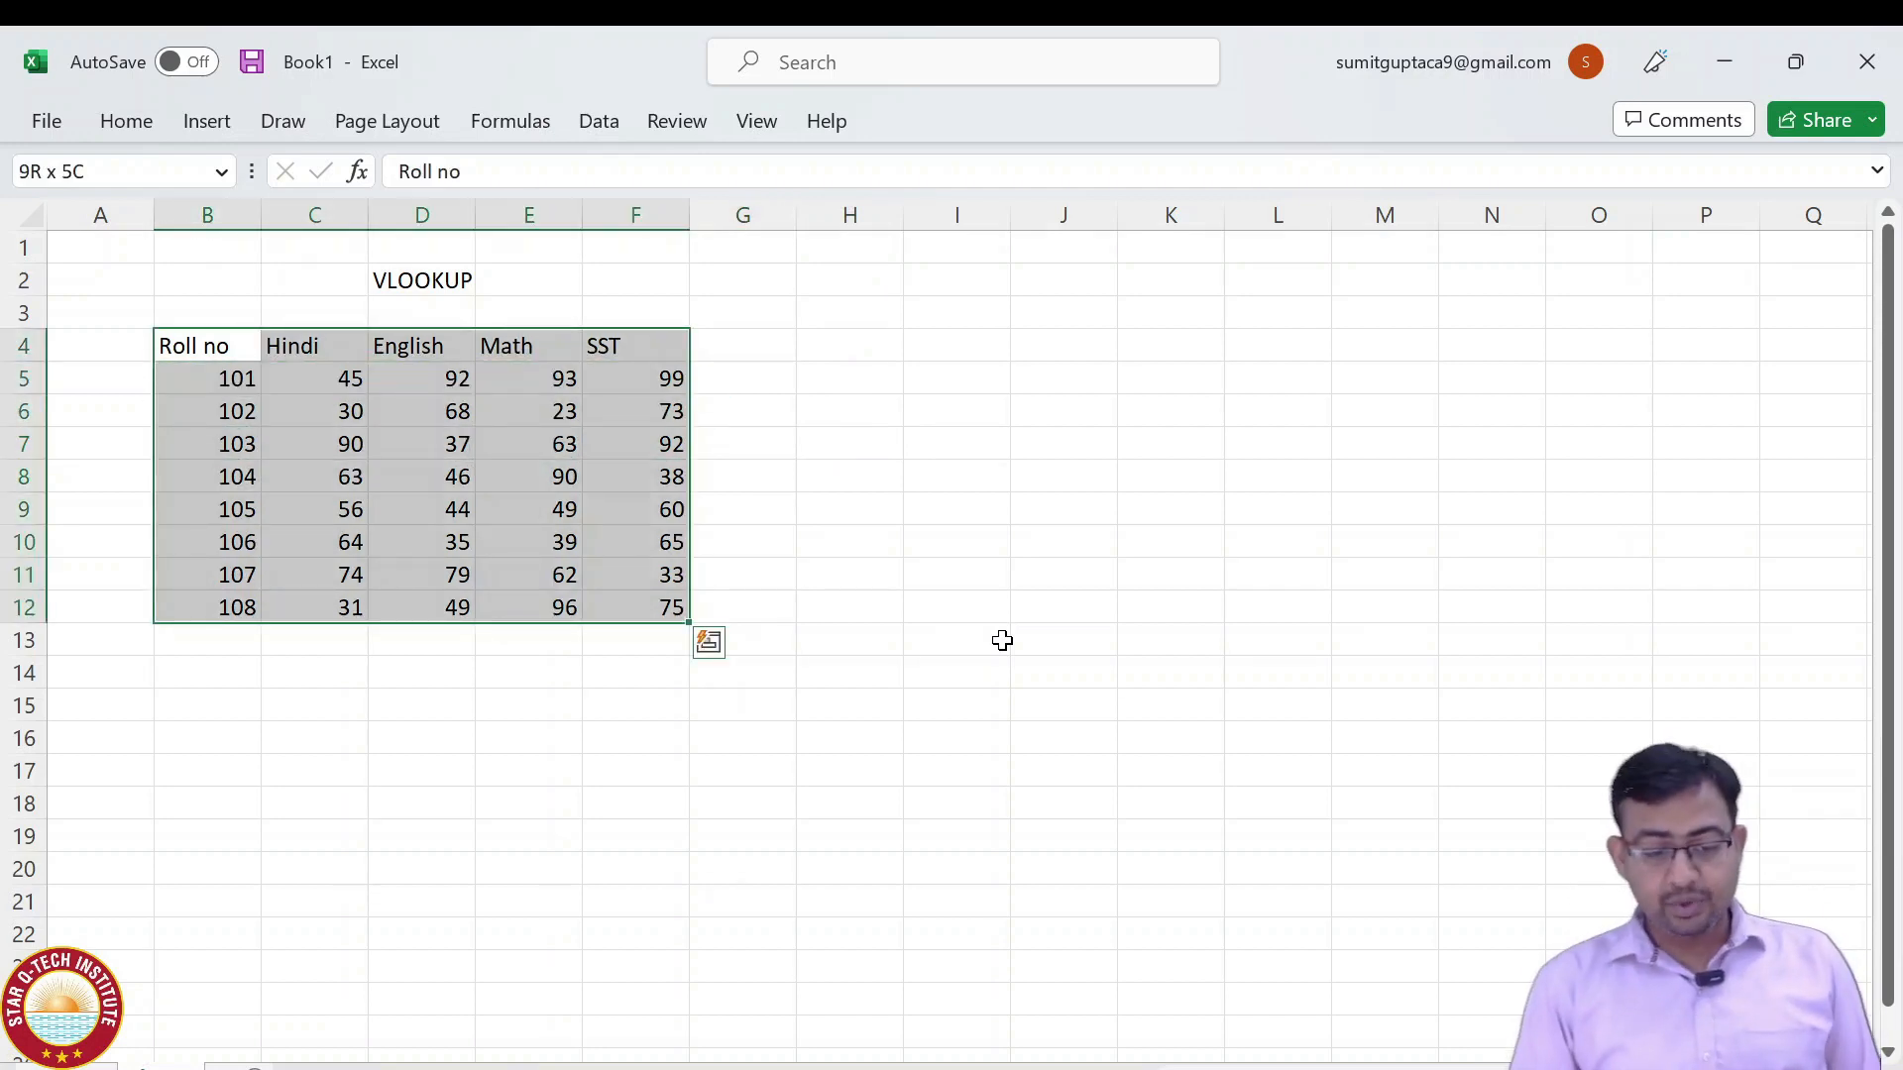
{"action": "key", "text": "Up"}
{"action": "key", "text": "Up"}
{"action": "key", "text": "Right"}
{"action": "key", "text": "Right"}
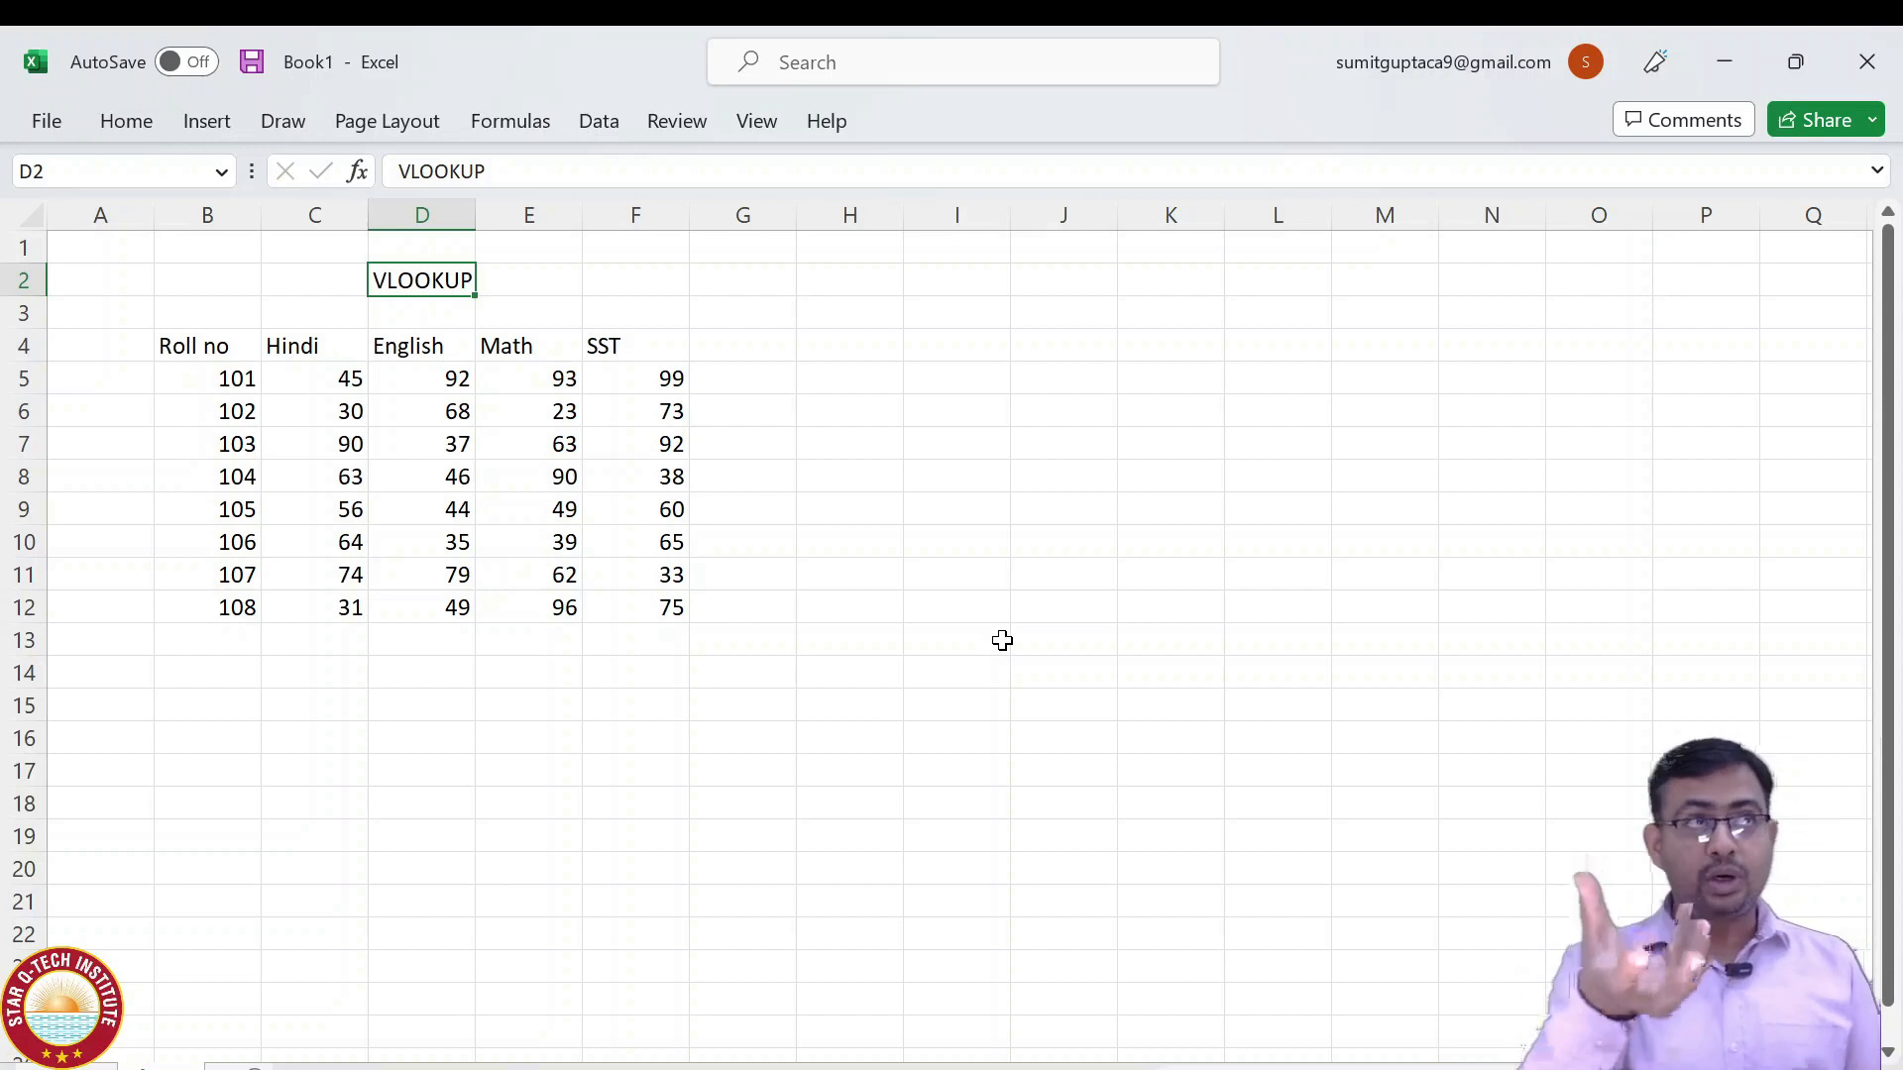
Start a lookup block beside the table with the heading Roll no in I5 and roll number 104 in I6.
{"action": "key", "text": "Right"}
{"action": "key", "text": "Right"}
{"action": "key", "text": "Right"}
{"action": "key", "text": "Right"}
{"action": "key", "text": "Down"}
{"action": "key", "text": "Down"}
{"action": "key", "text": "Down"}
{"action": "key", "text": "Down"}
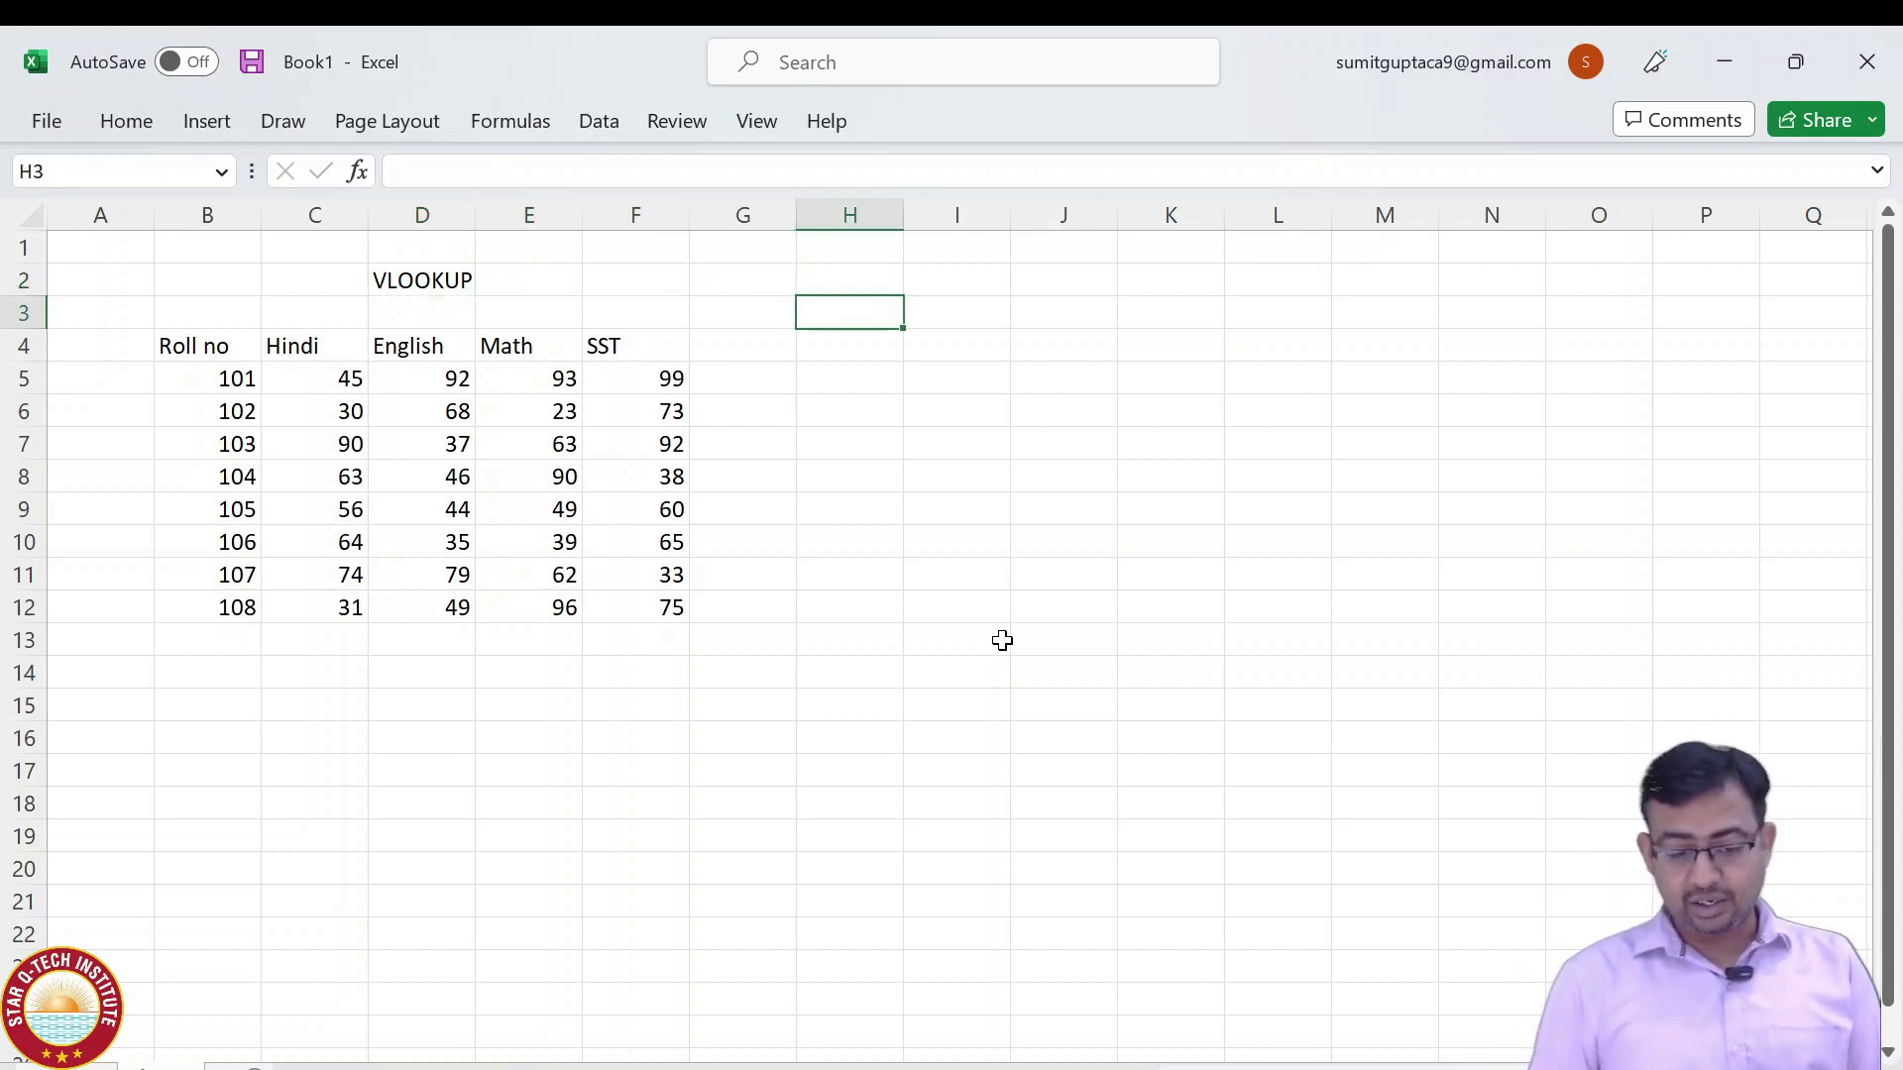
{"action": "key", "text": "Right"}
{"action": "key", "text": "Up"}
{"action": "key", "text": "Down"}
{"action": "key", "text": "Left"}
{"action": "key", "text": "Right"}
{"action": "key", "text": "Up"}
{"action": "type", "text": "Roll no"}
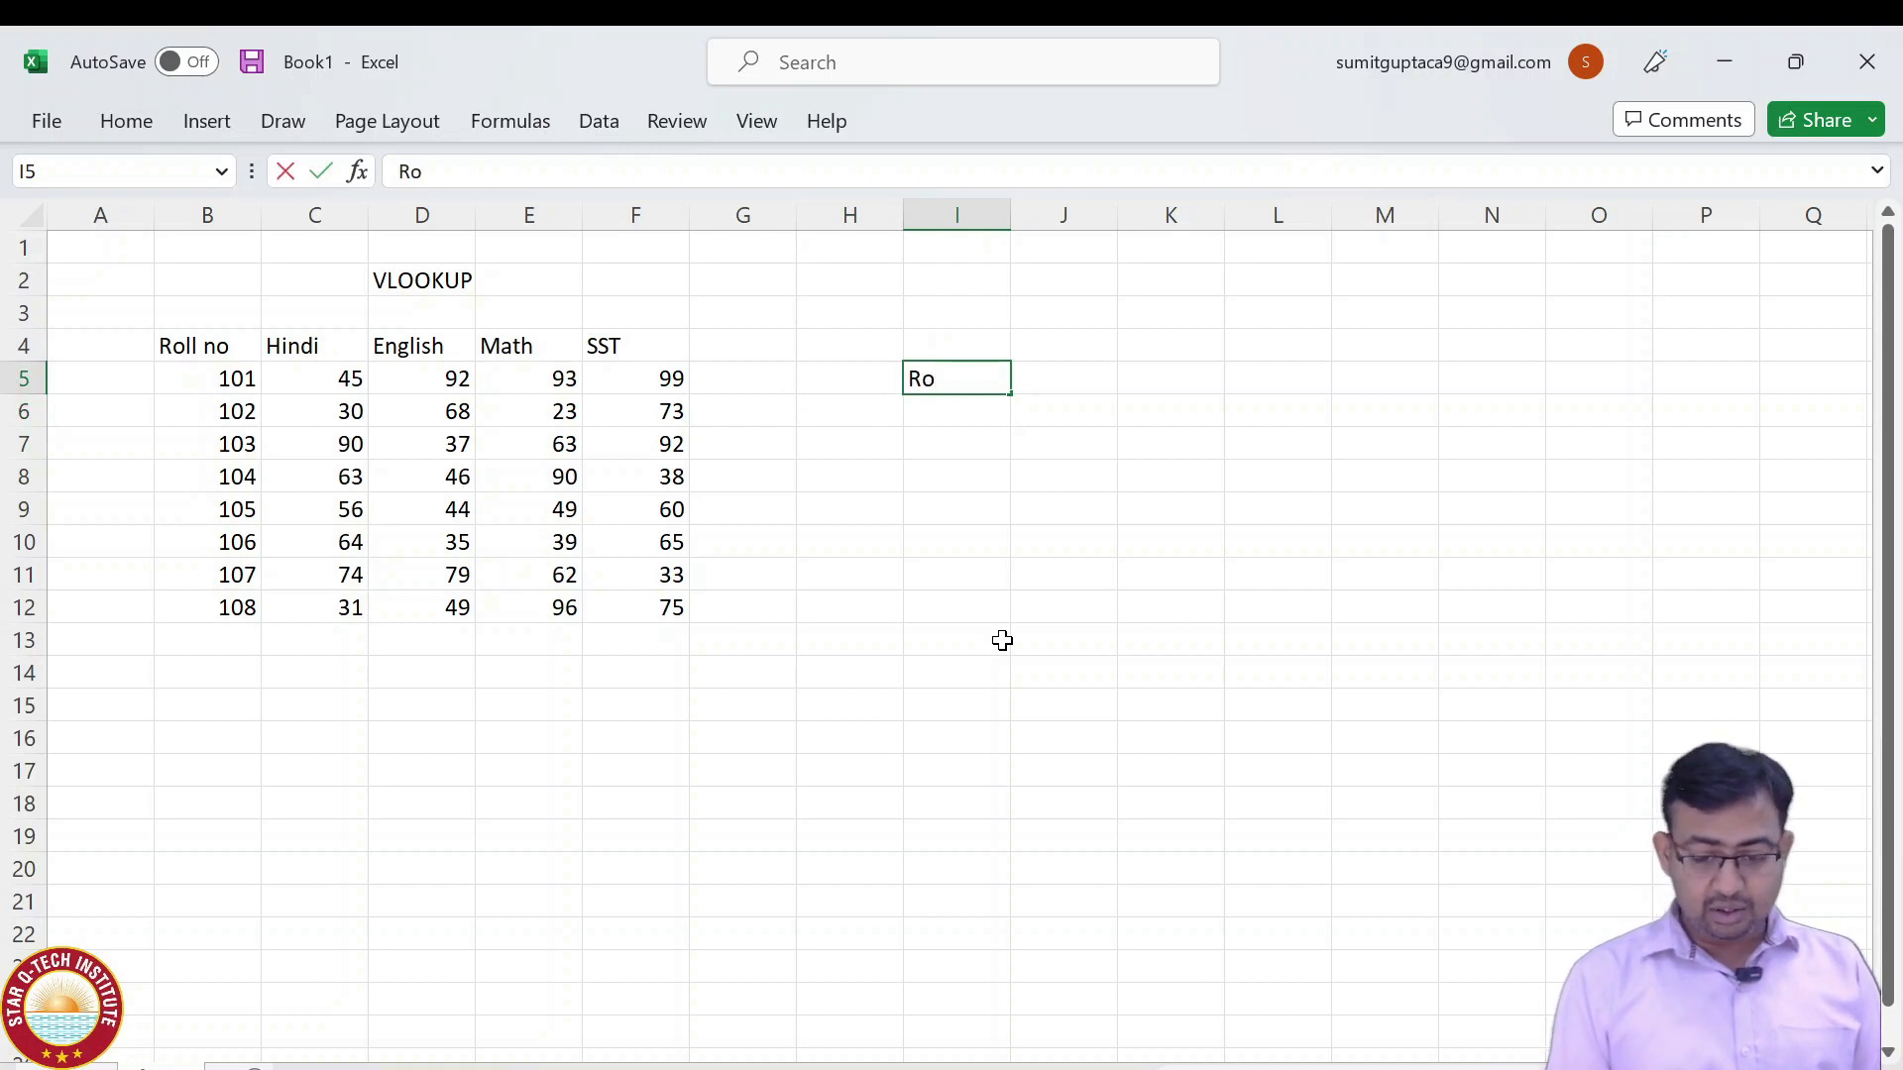
{"action": "key", "text": "Return"}
{"action": "type", "text": "104"}
Add the heading Math in J5, next to the lookup block's Roll no heading.
{"action": "key", "text": "Up"}
{"action": "key", "text": "Right"}
{"action": "type", "text": "Math"}
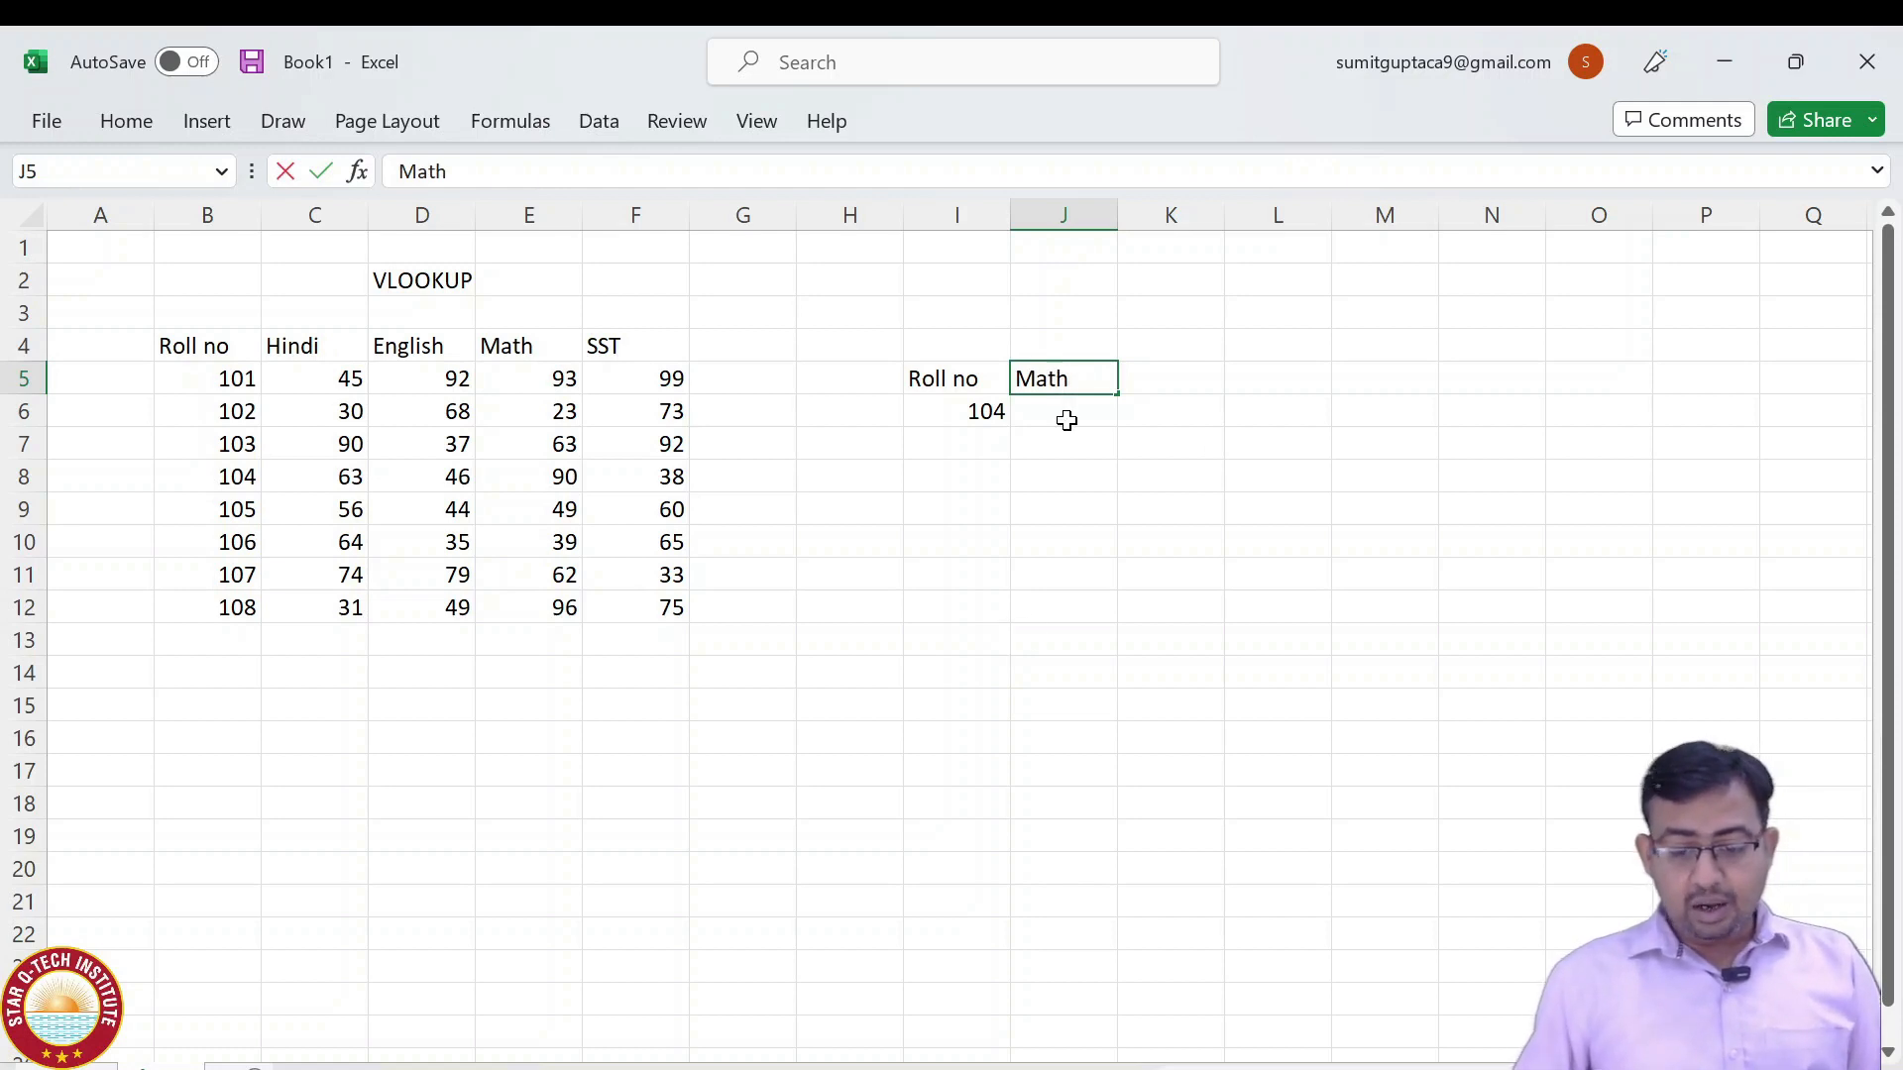
{"action": "left_click", "coordinate": [1066, 420]}
Review the marks table B4:F12 and follow roll number 104's row across to its Math mark in E8.
{"action": "left_click_drag", "start_coordinate": [197, 346], "coordinate": [658, 621]}
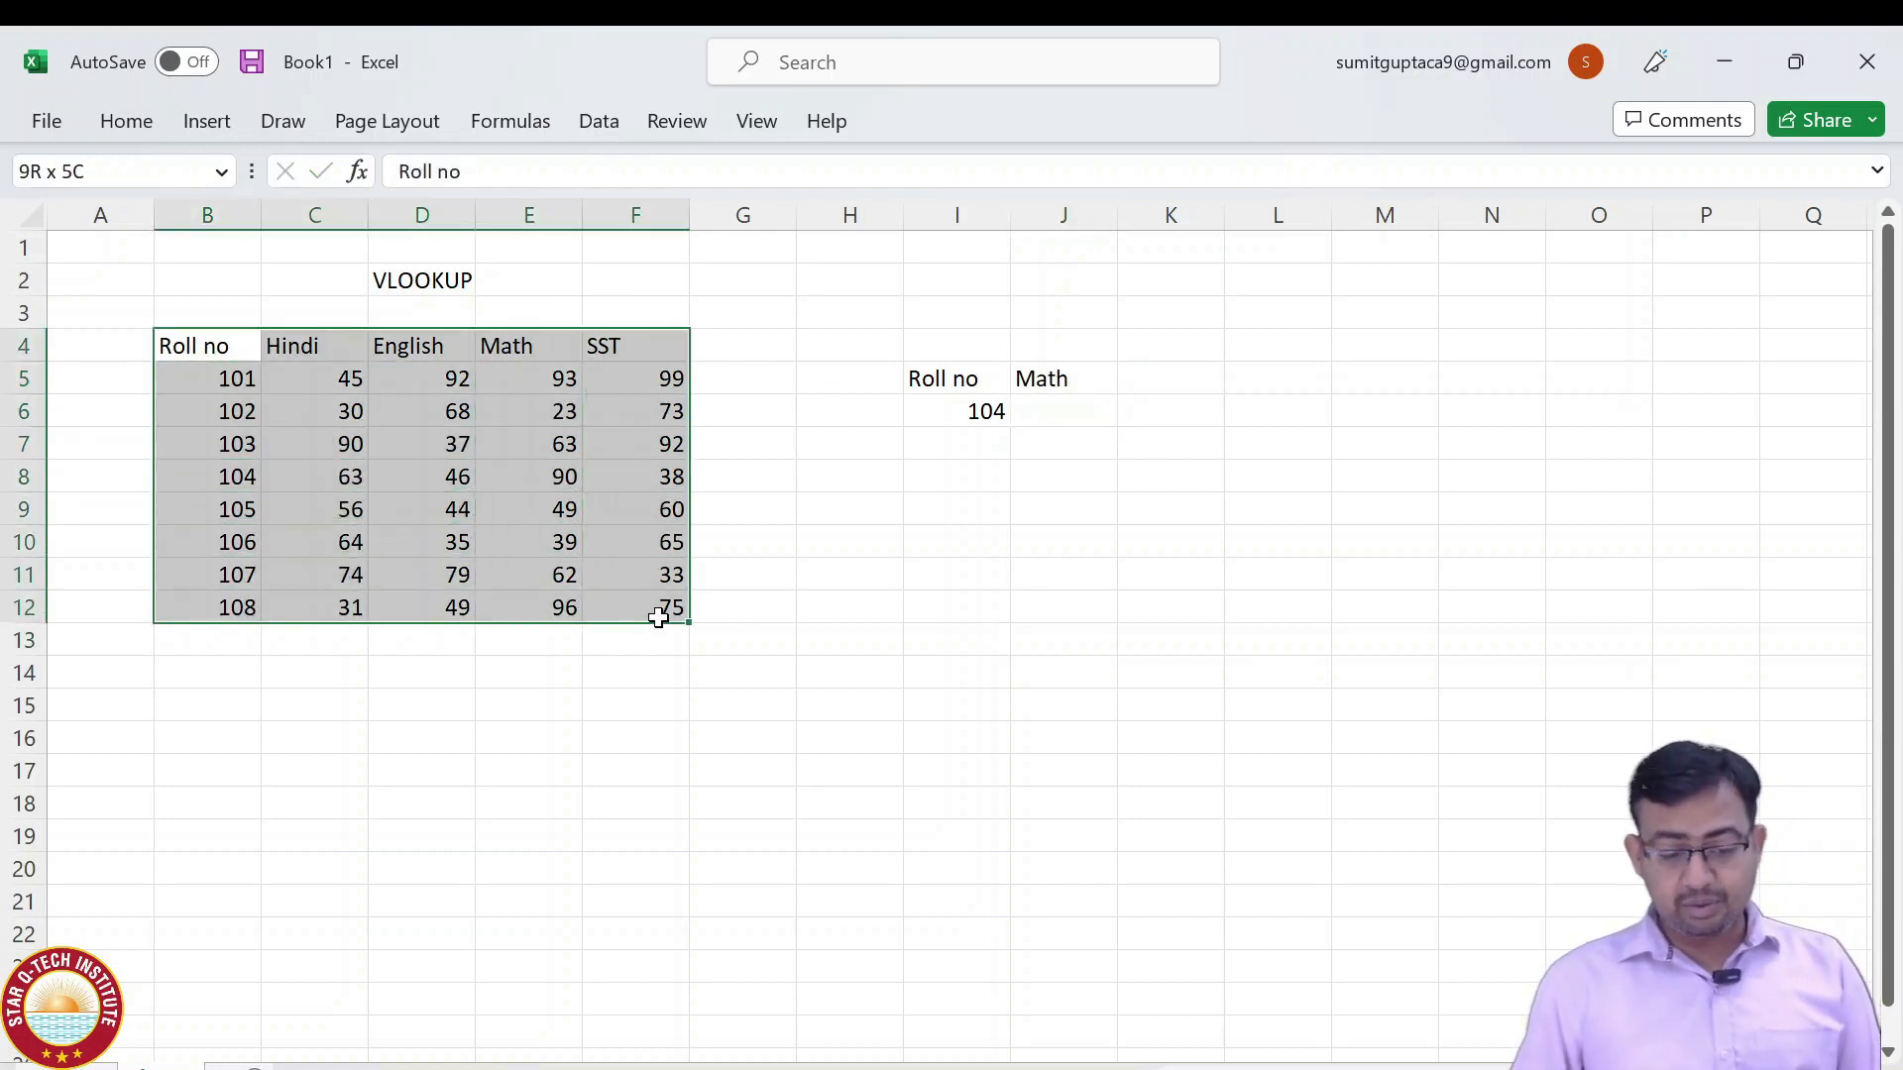
{"action": "left_click", "coordinate": [248, 481]}
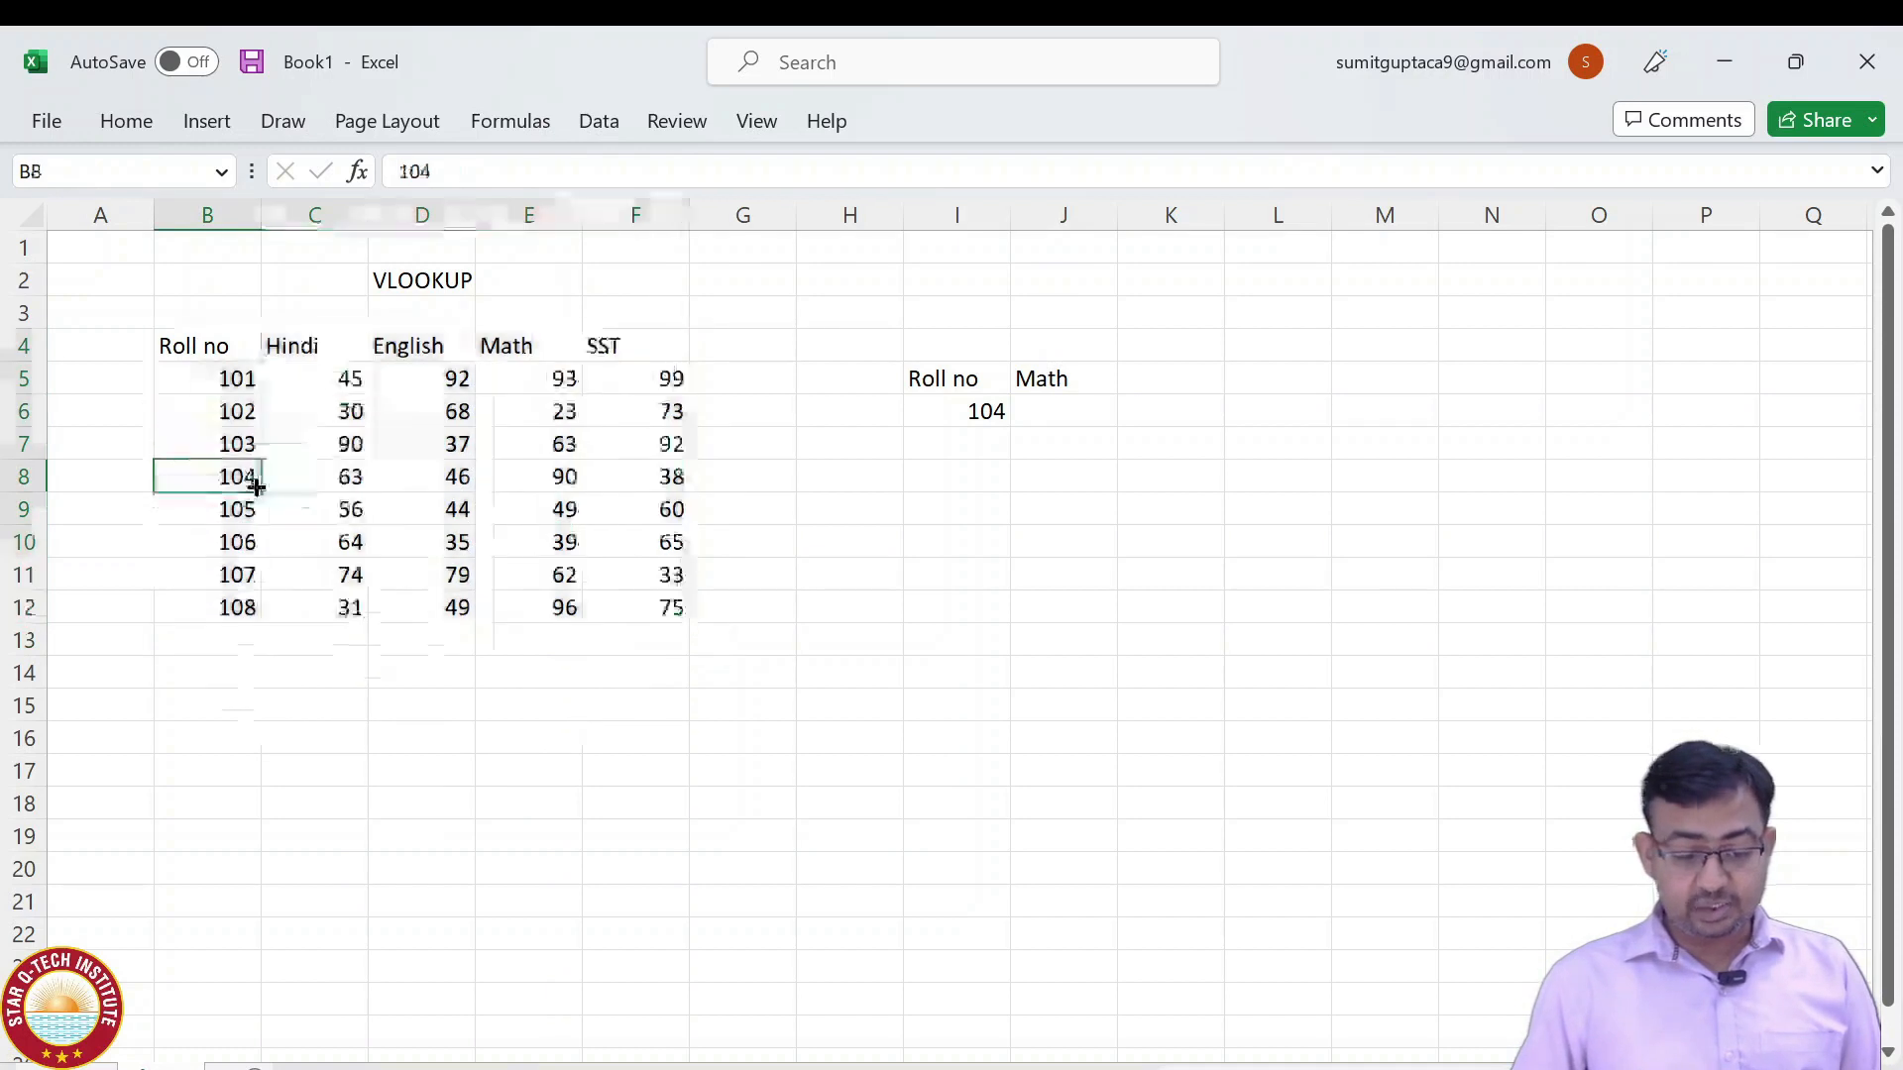
{"action": "left_click", "coordinate": [531, 487], "text": "shift"}
{"action": "left_click", "coordinate": [535, 482]}
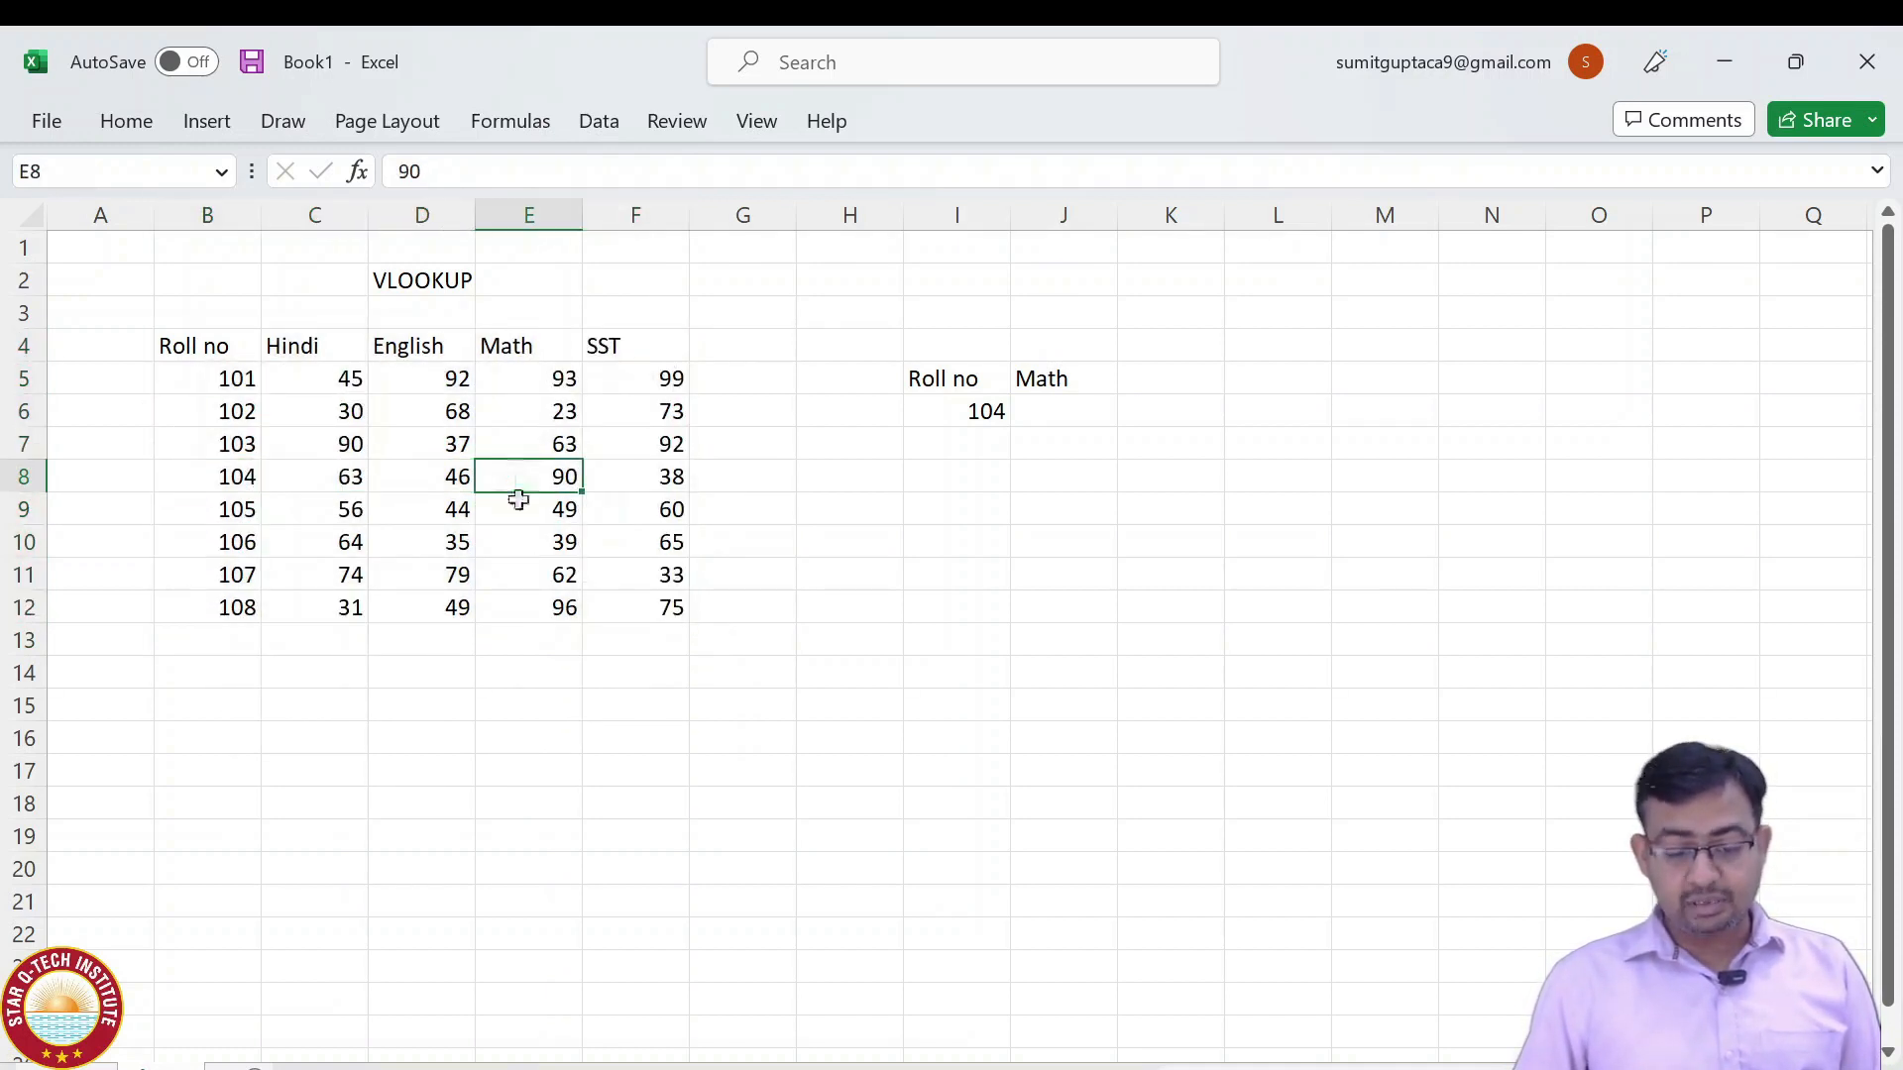
Enter the formula =VLOOKUP(I6,B4:F12,4,0) in J6 to return the Math mark for the roll number in I6.
{"action": "left_click", "coordinate": [1028, 411]}
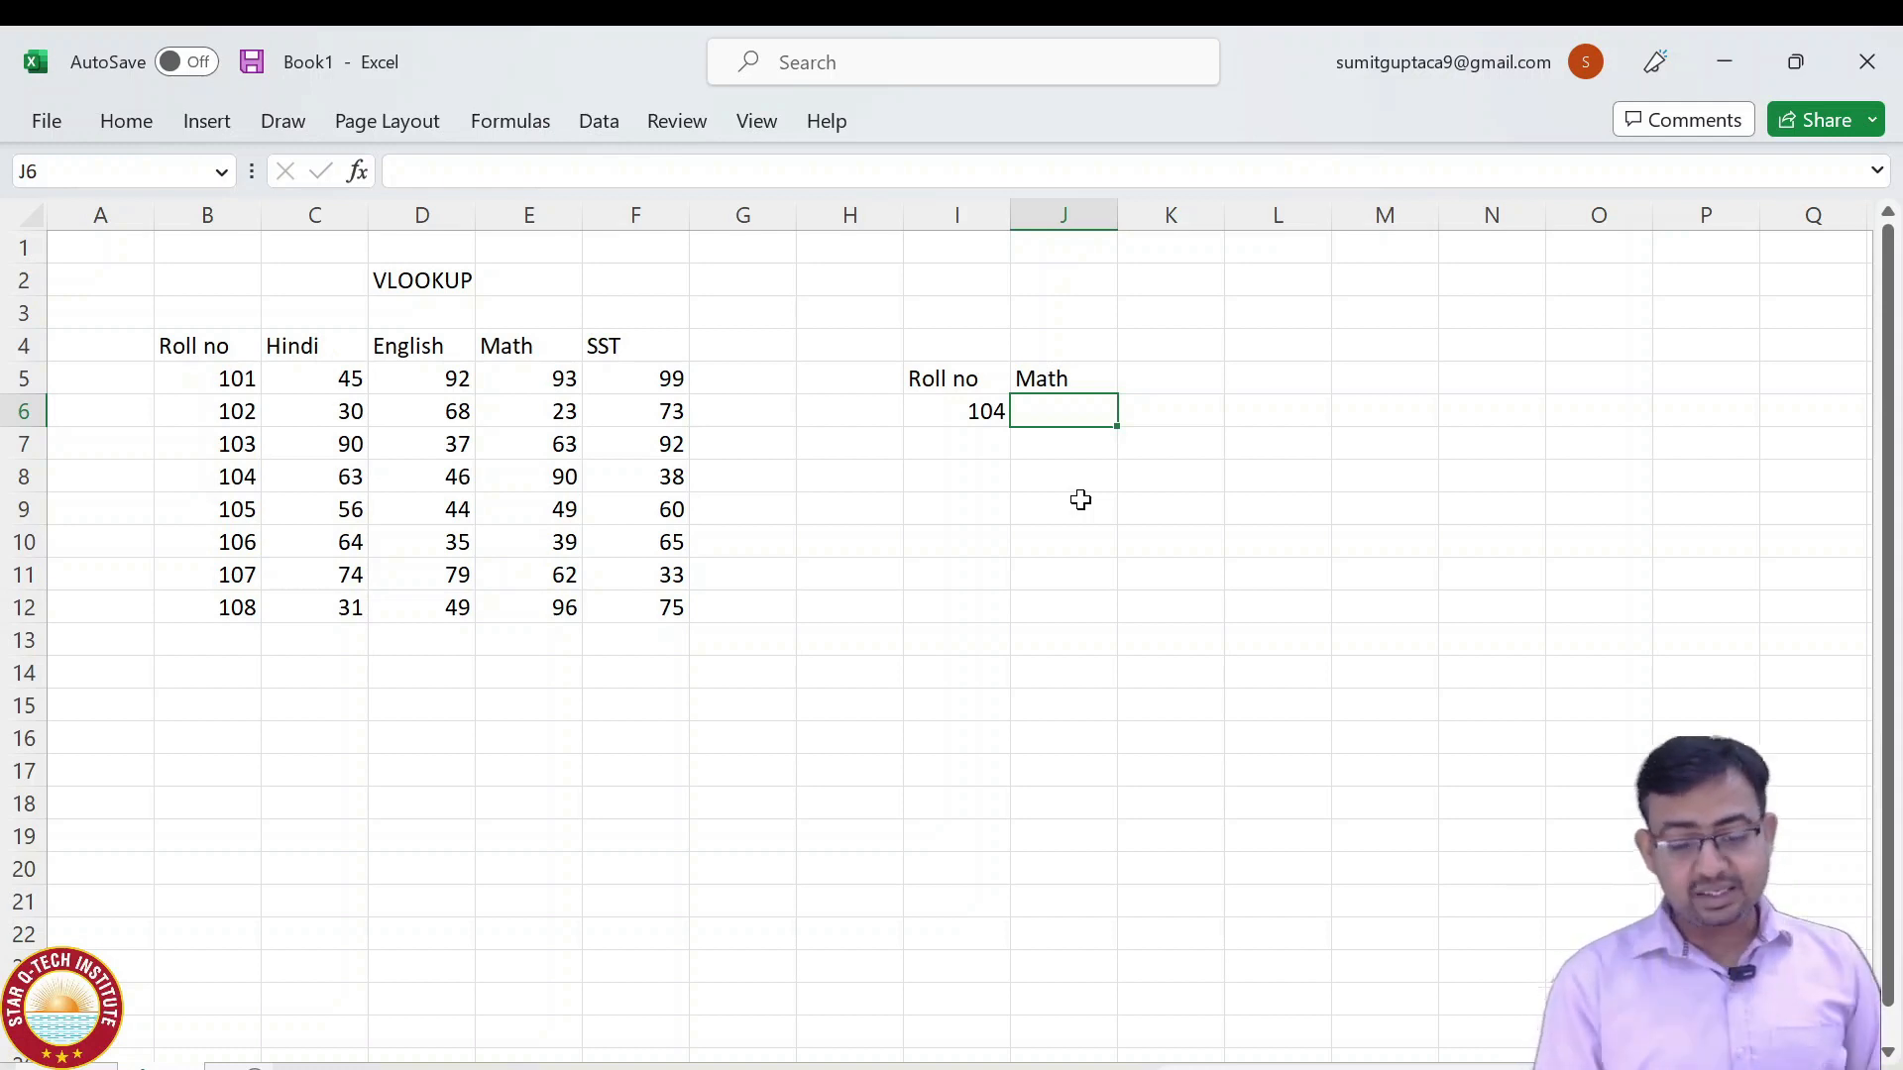
{"action": "scroll", "coordinate": [1080, 500], "scroll_direction": "up", "scroll_amount": 2}
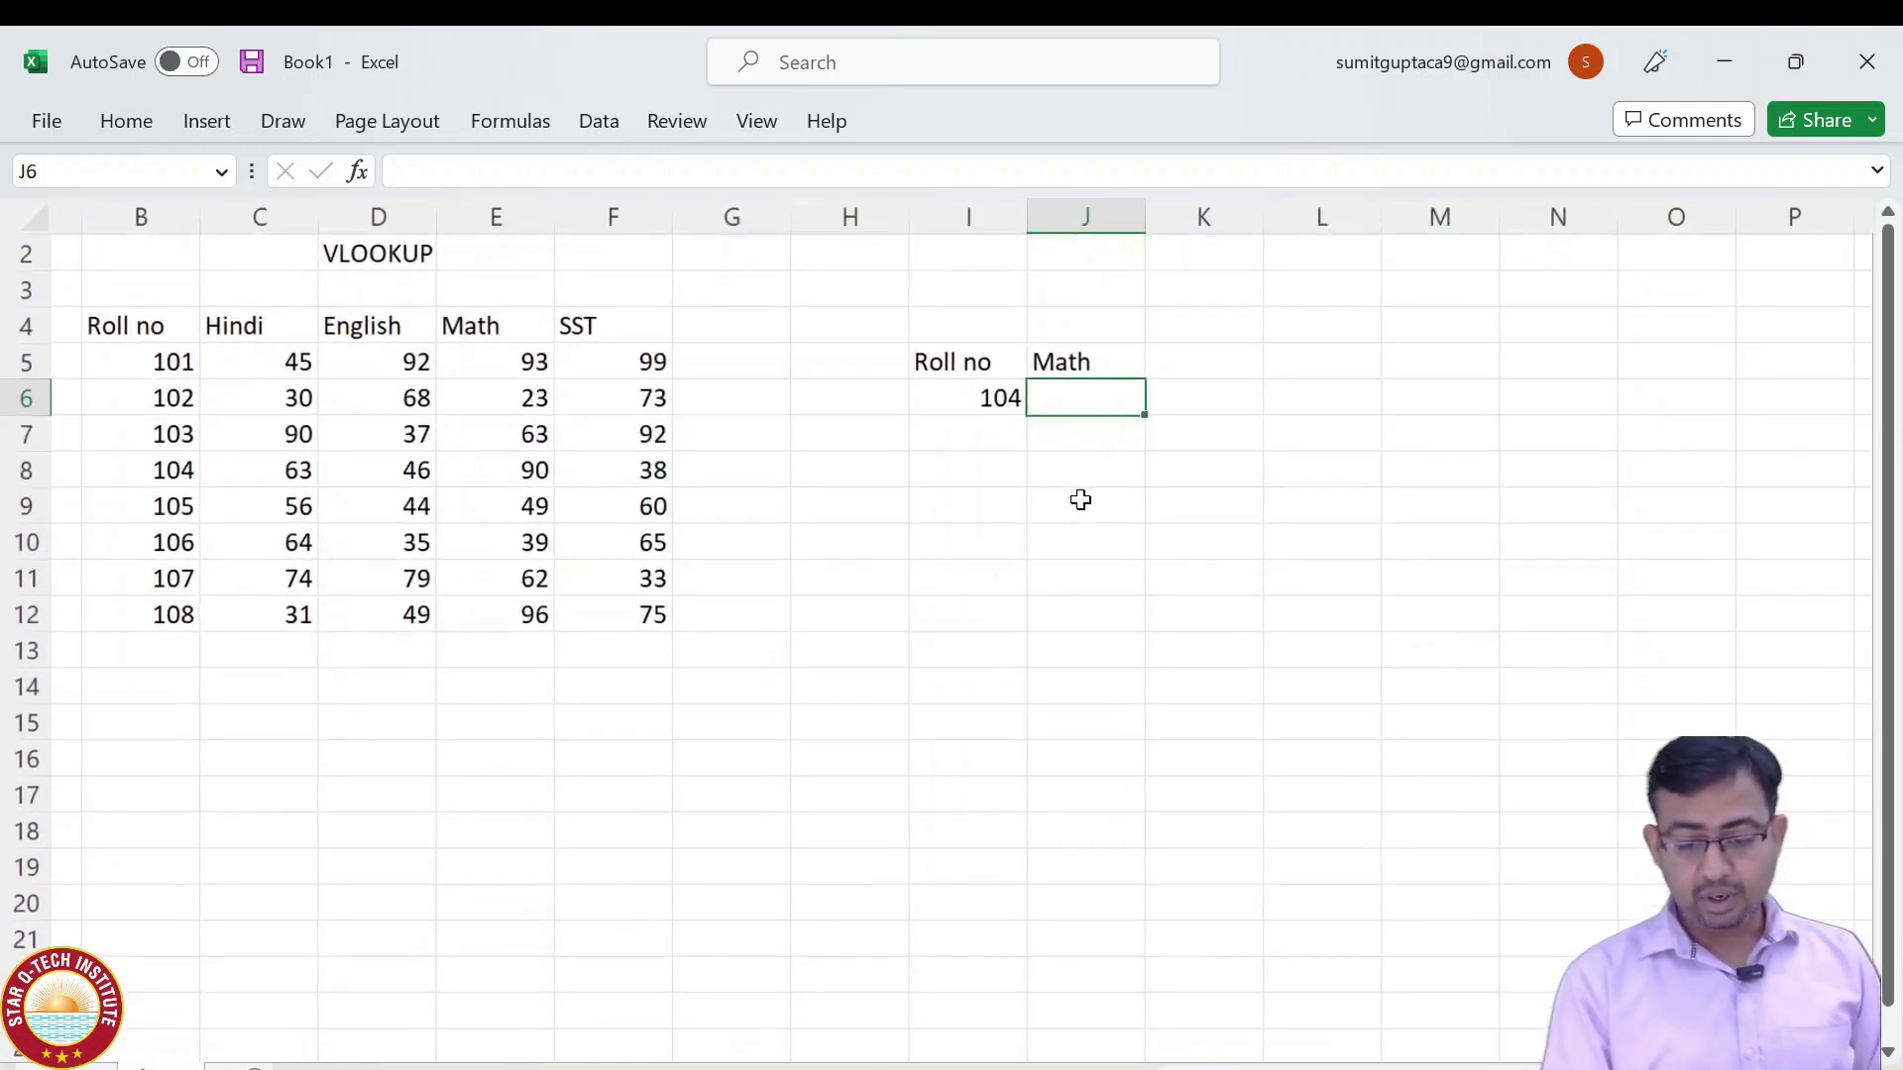
{"action": "type", "text": "=vloo"}
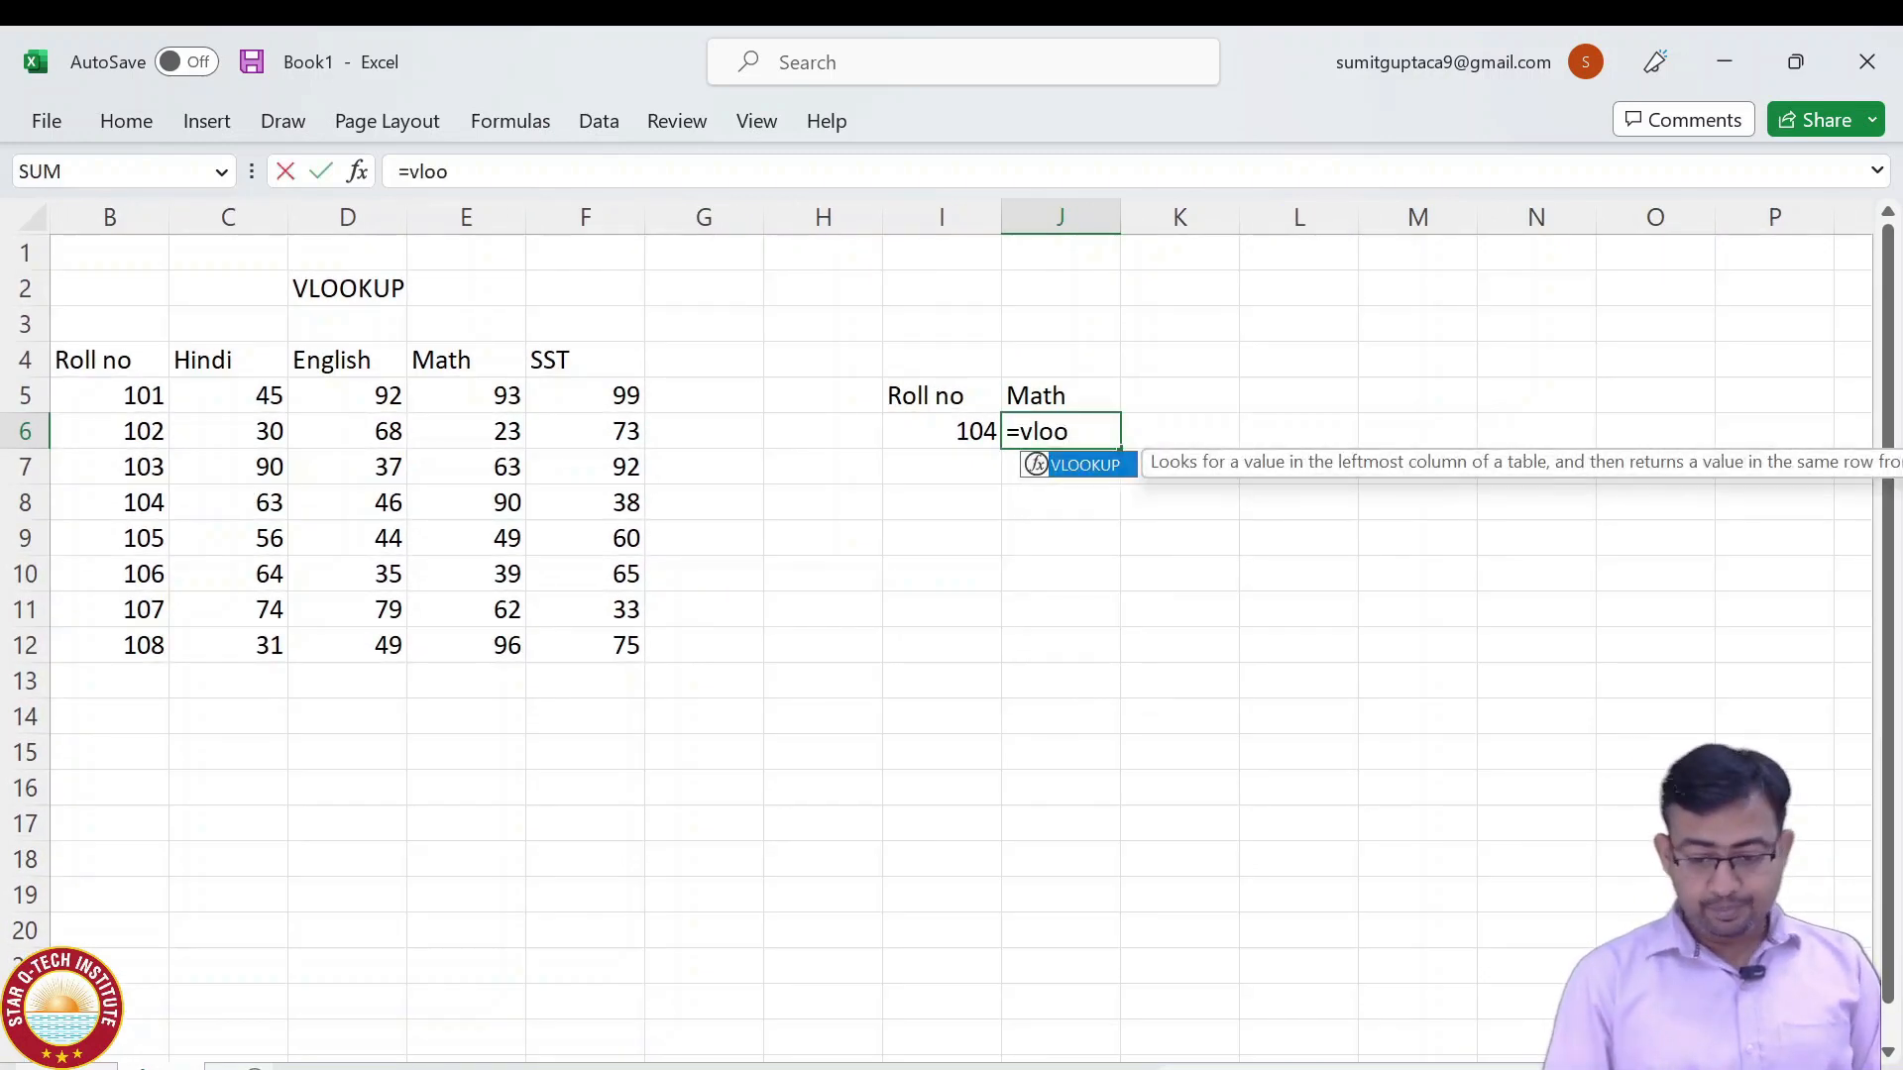
{"action": "key", "text": "Tab"}
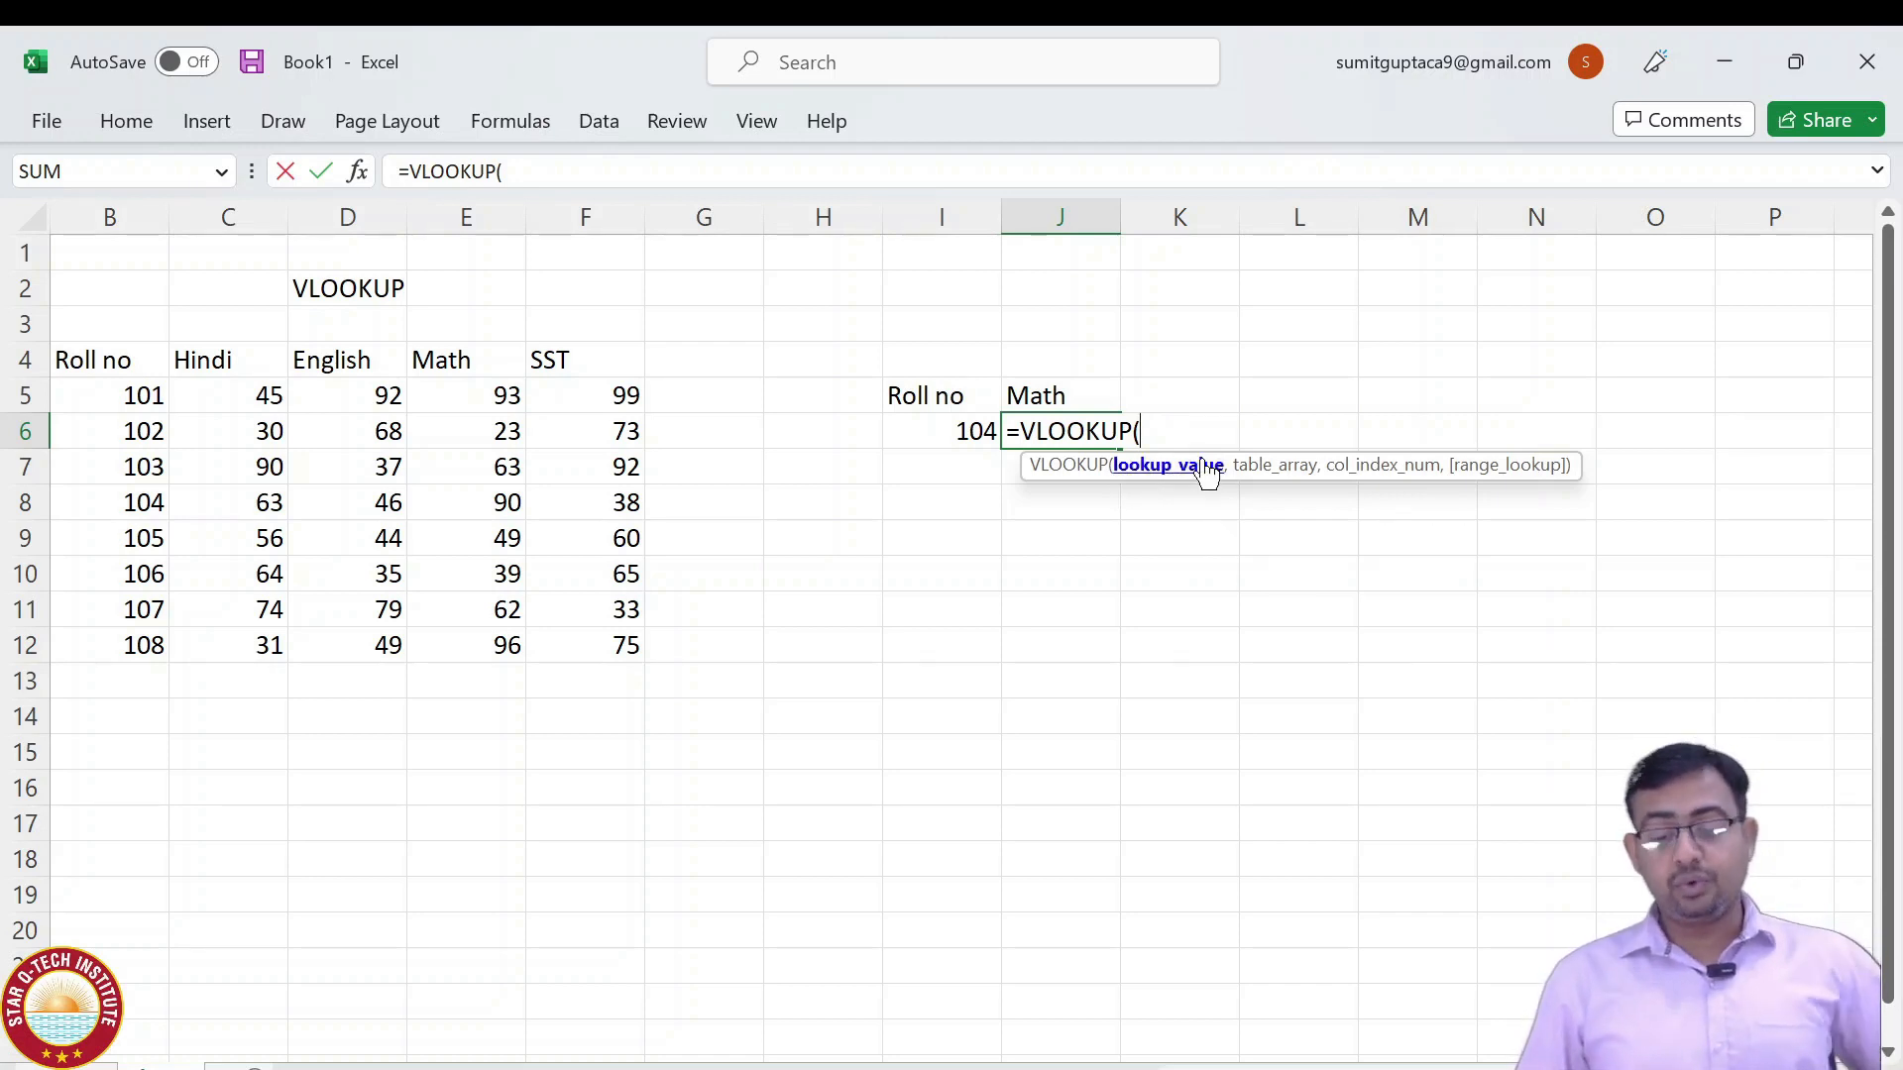
{"action": "key", "text": "Left"}
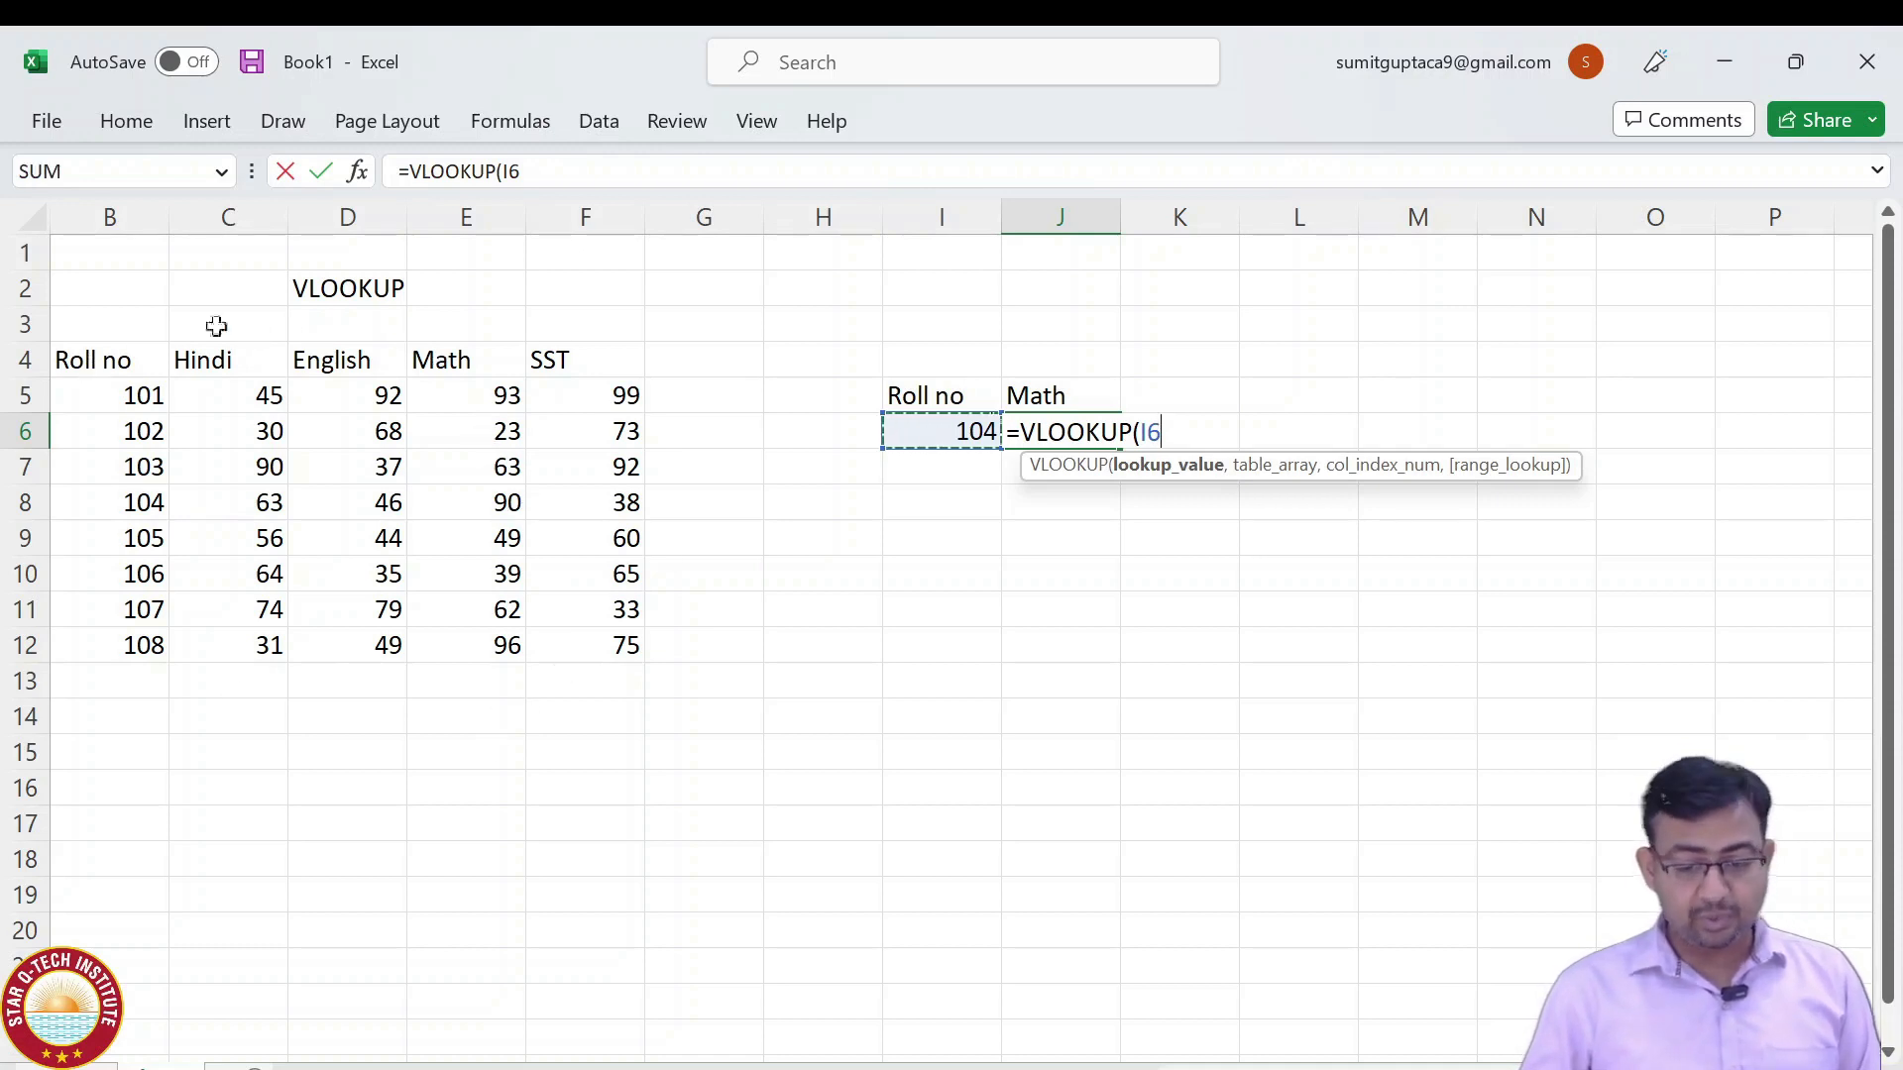
{"action": "type", "text": ","}
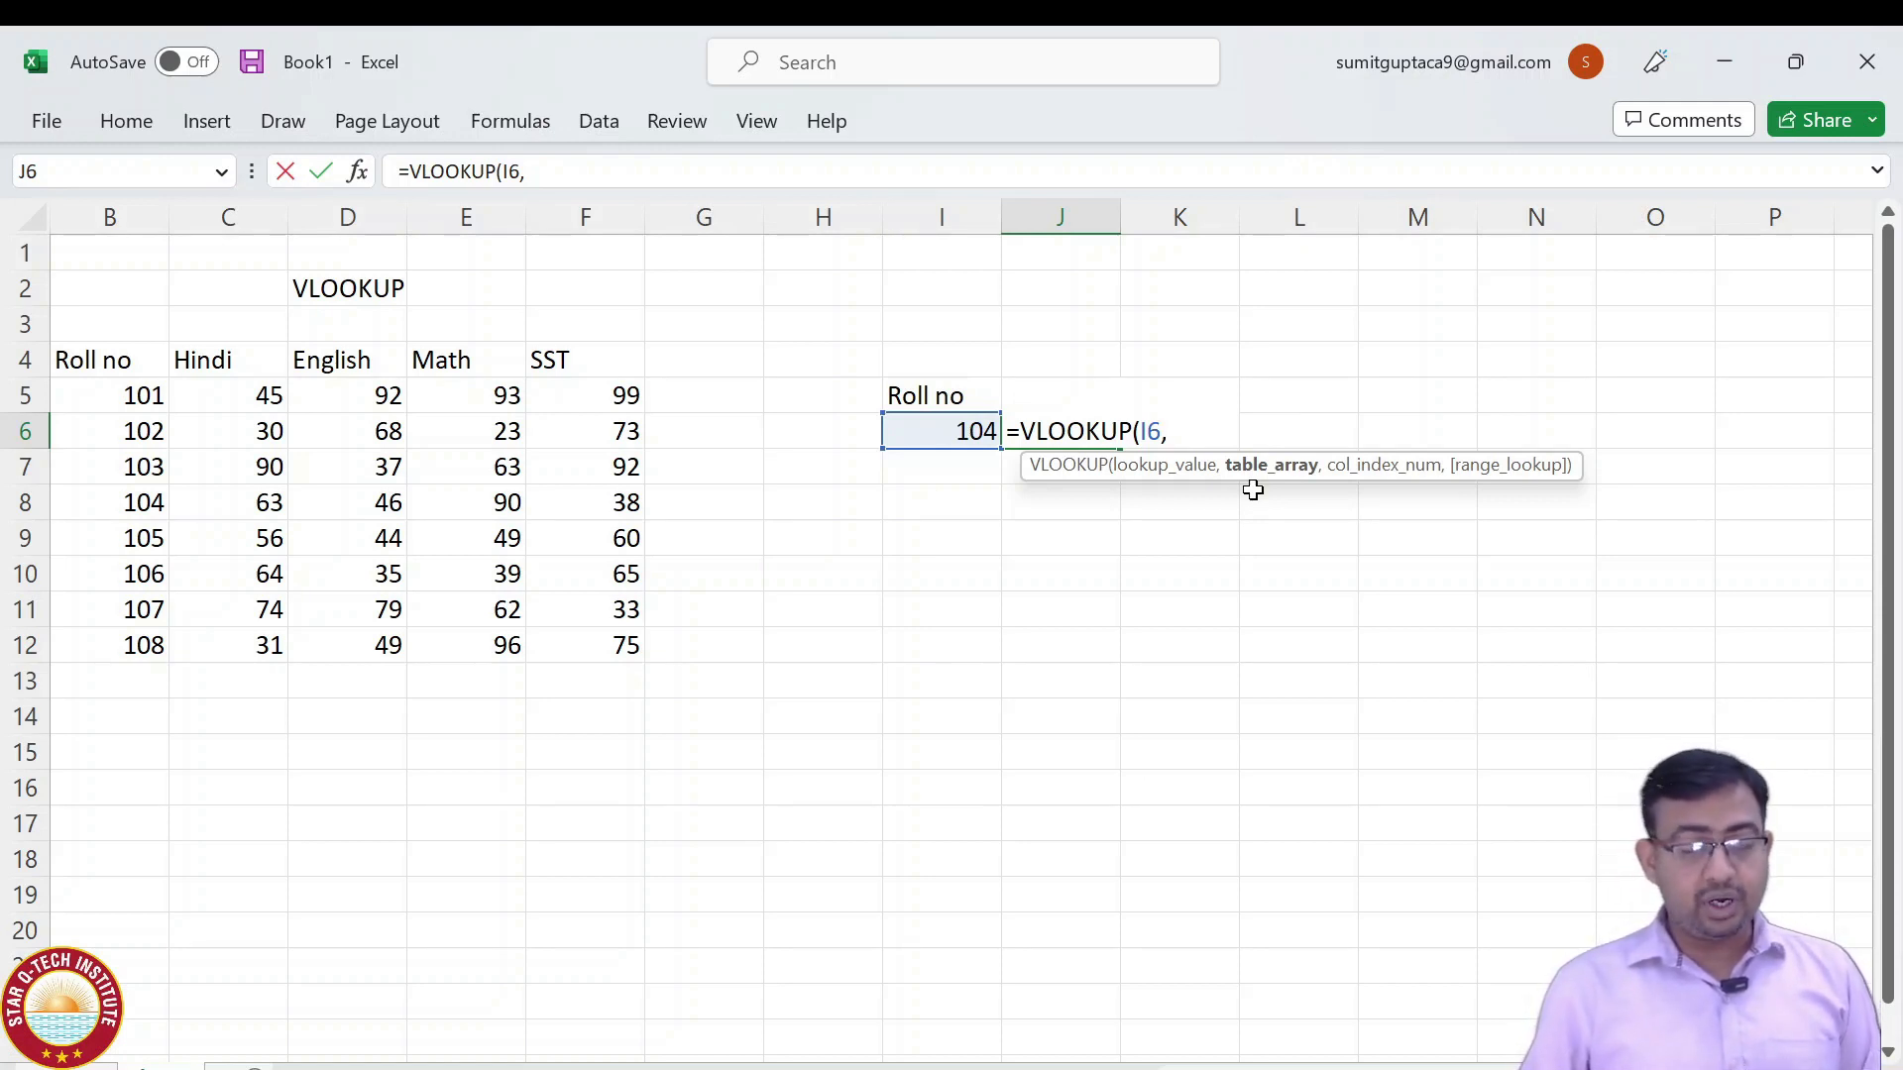
{"action": "left_click_drag", "start_coordinate": [96, 368], "coordinate": [561, 645]}
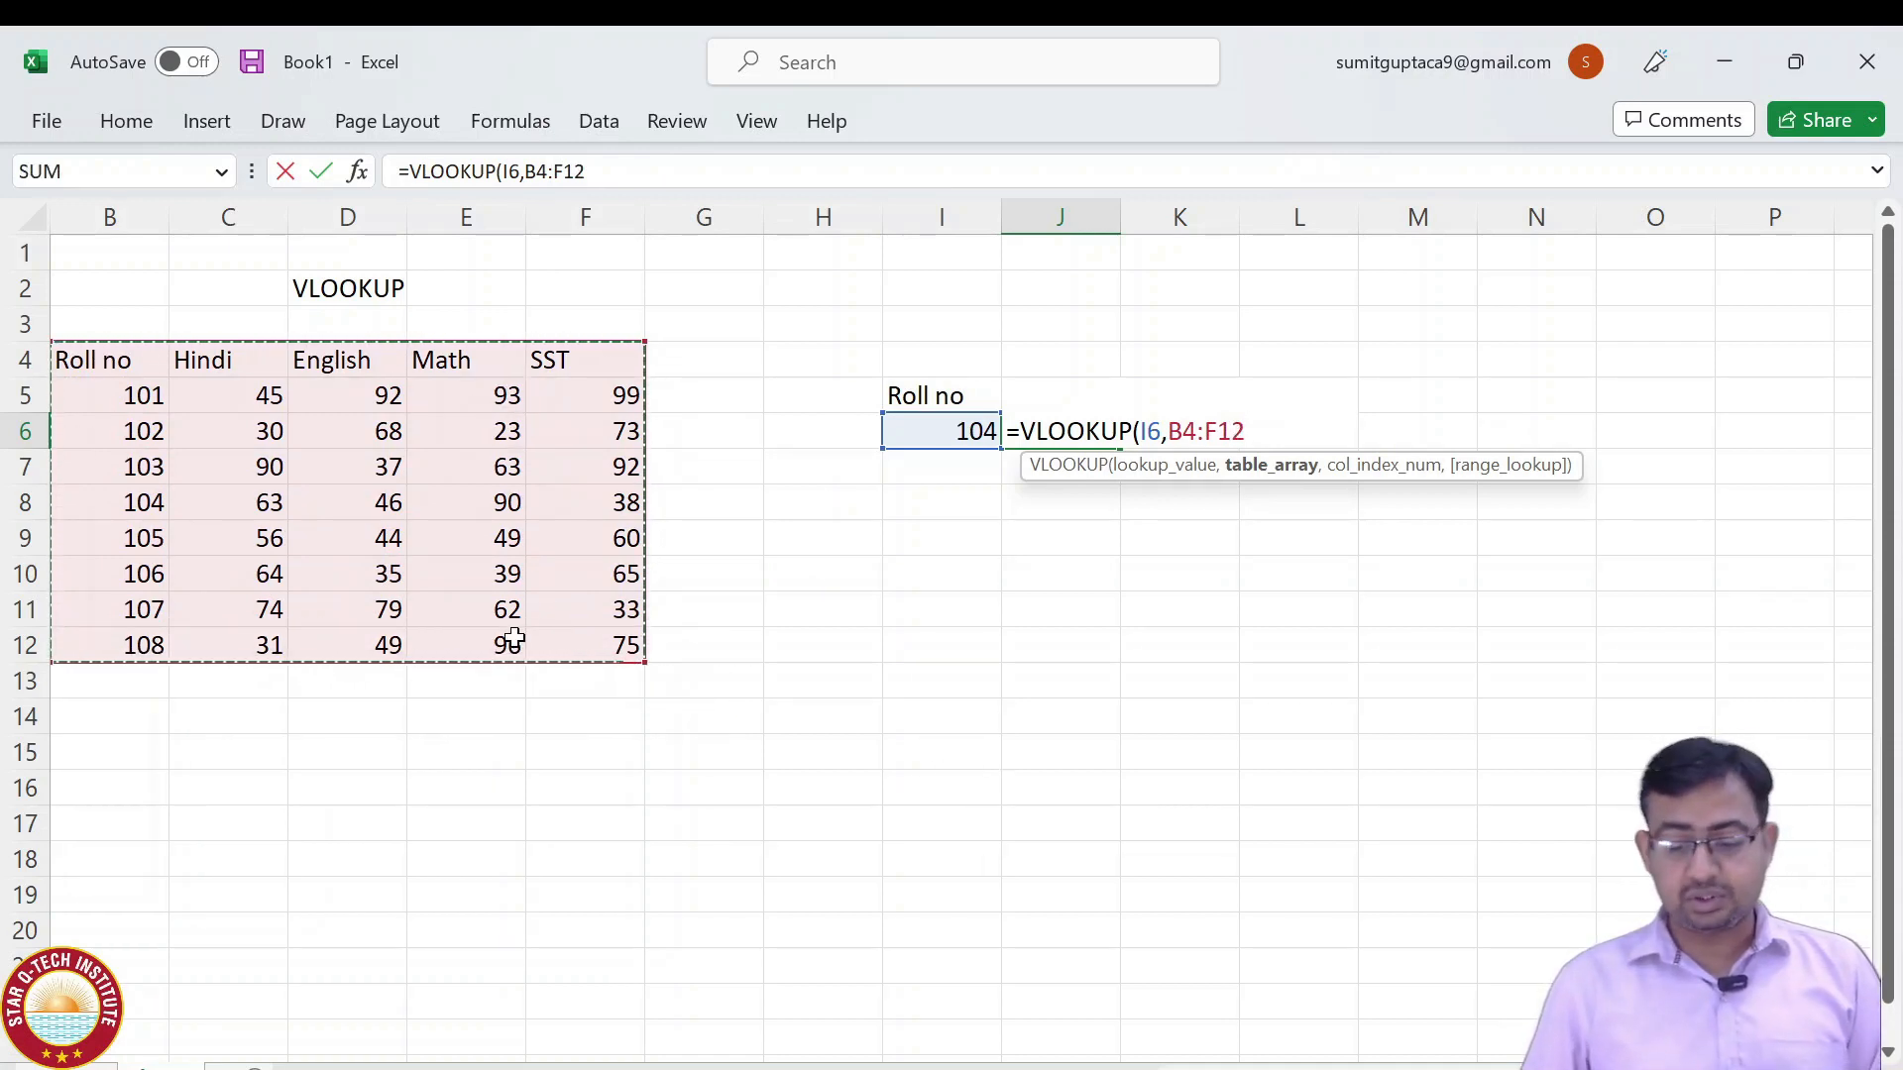
{"action": "type", "text": ","}
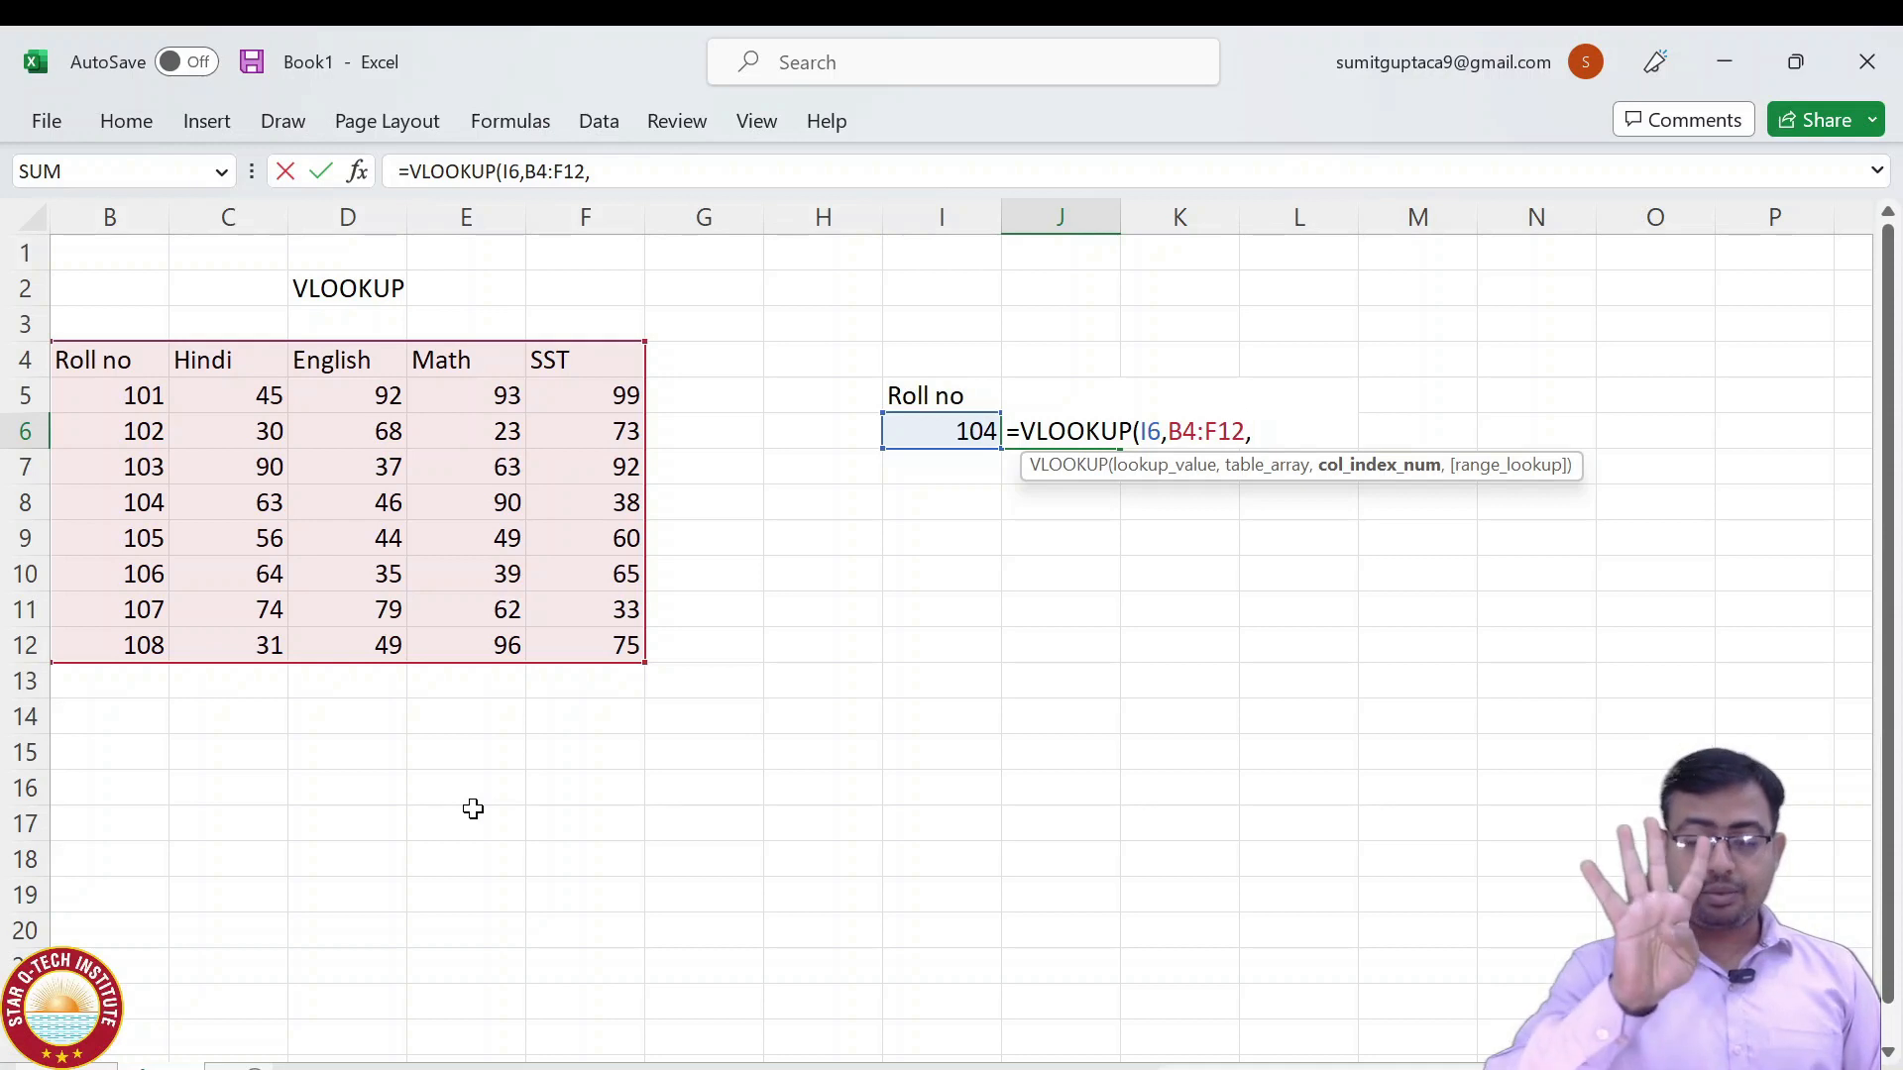
{"action": "type", "text": "4,"}
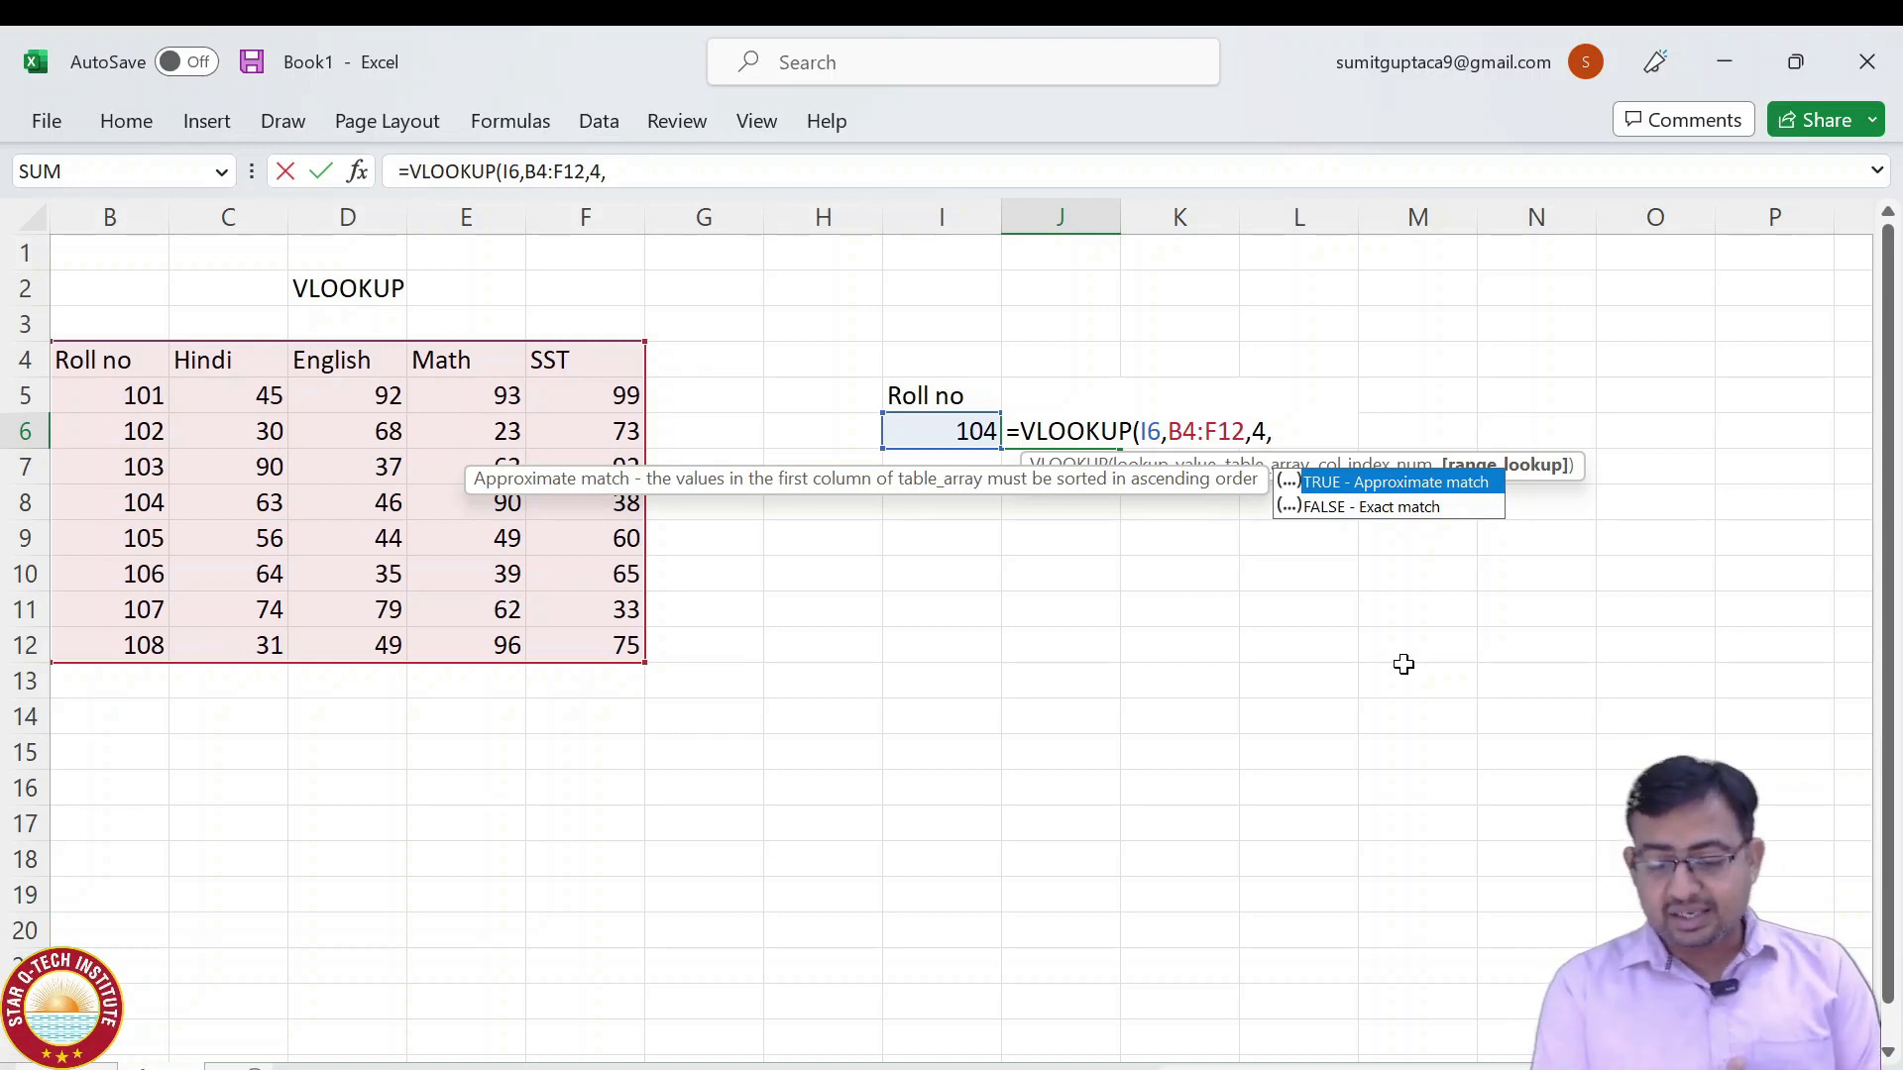
{"action": "type", "text": "0"}
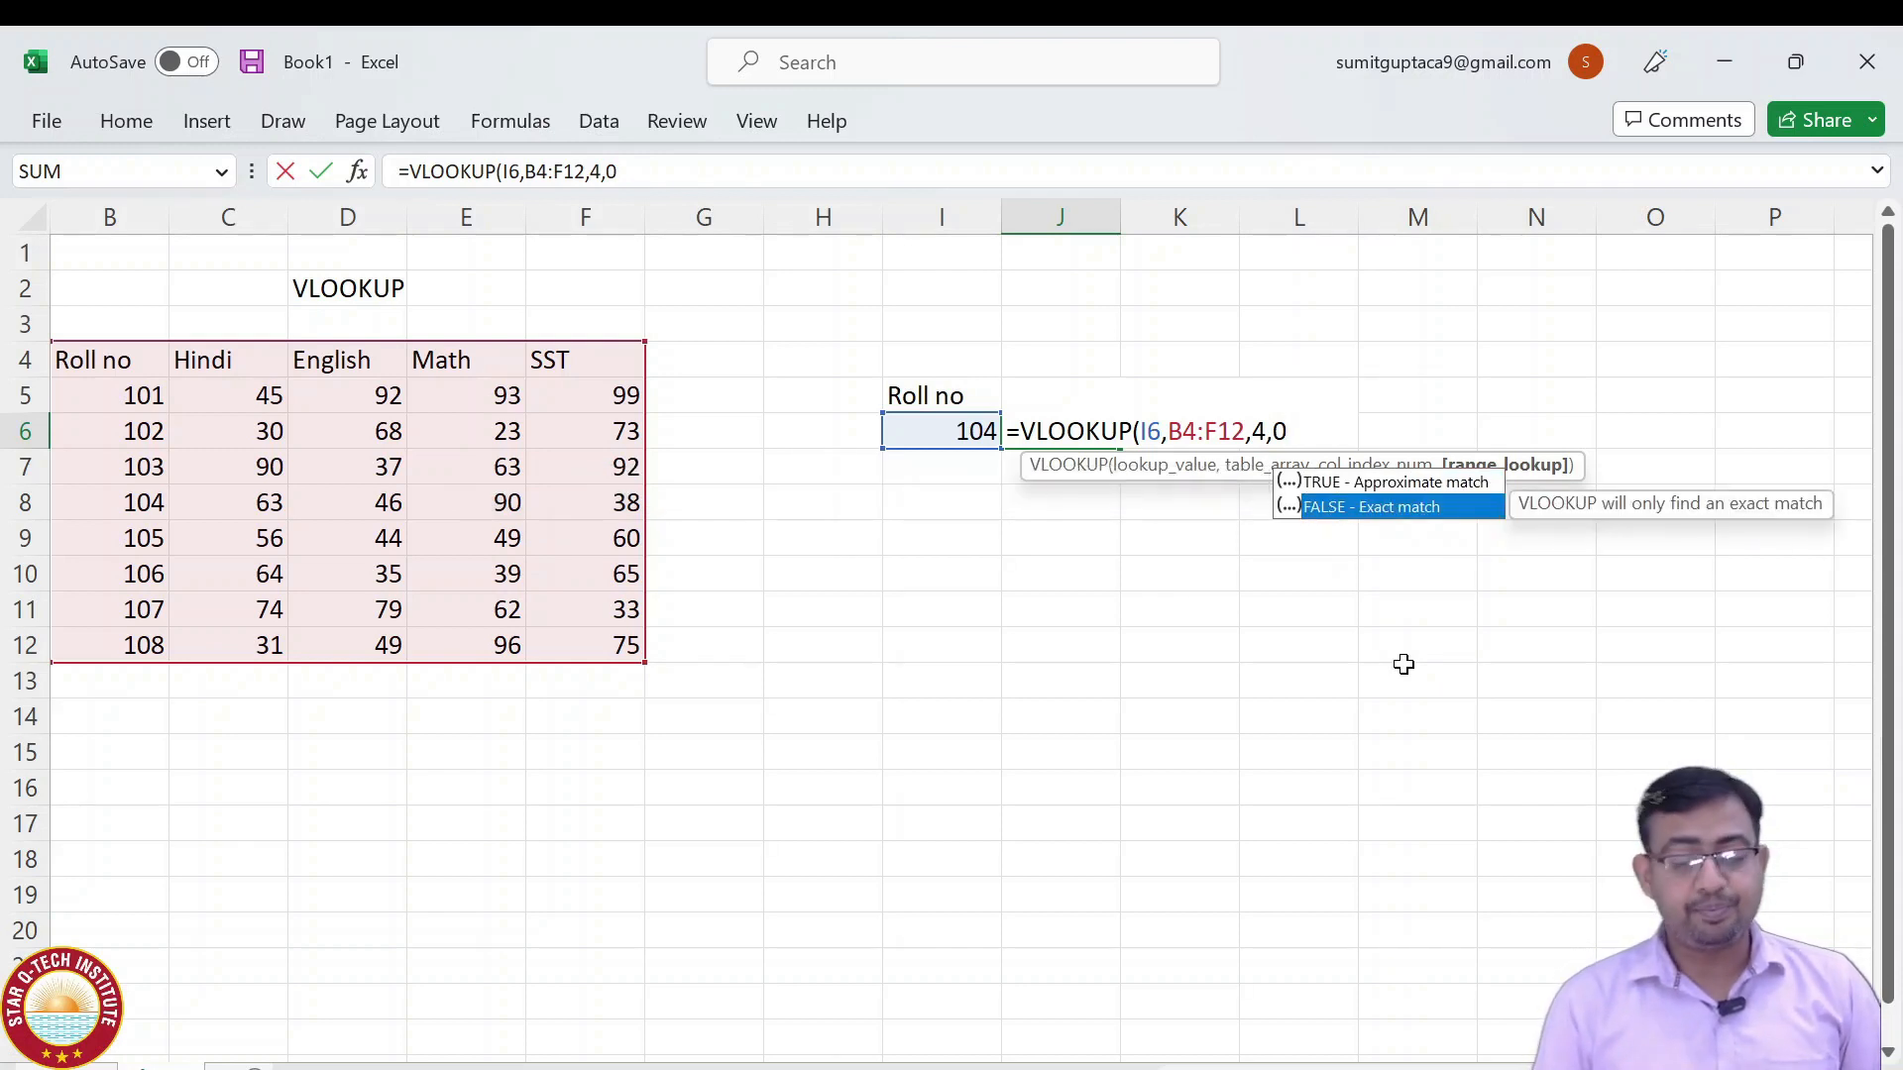
{"action": "type", "text": ")"}
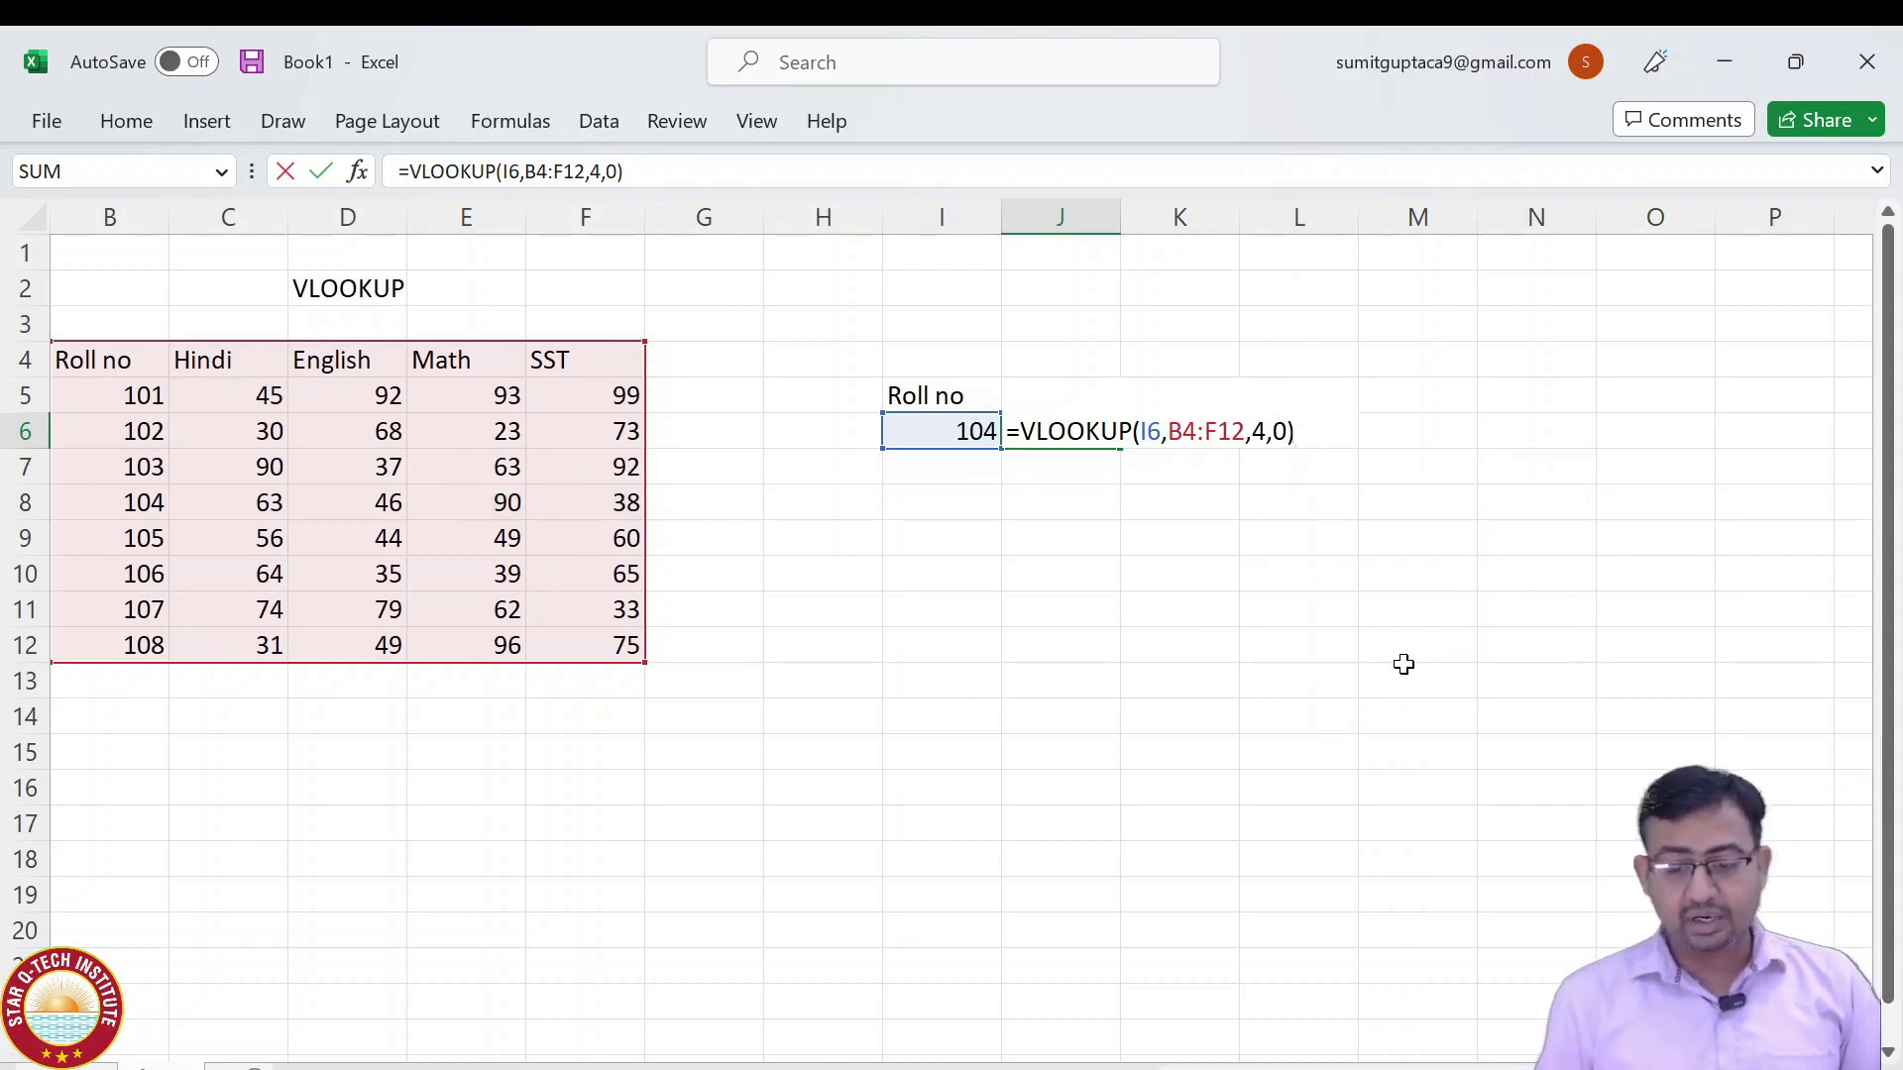
{"action": "key", "text": "Return"}
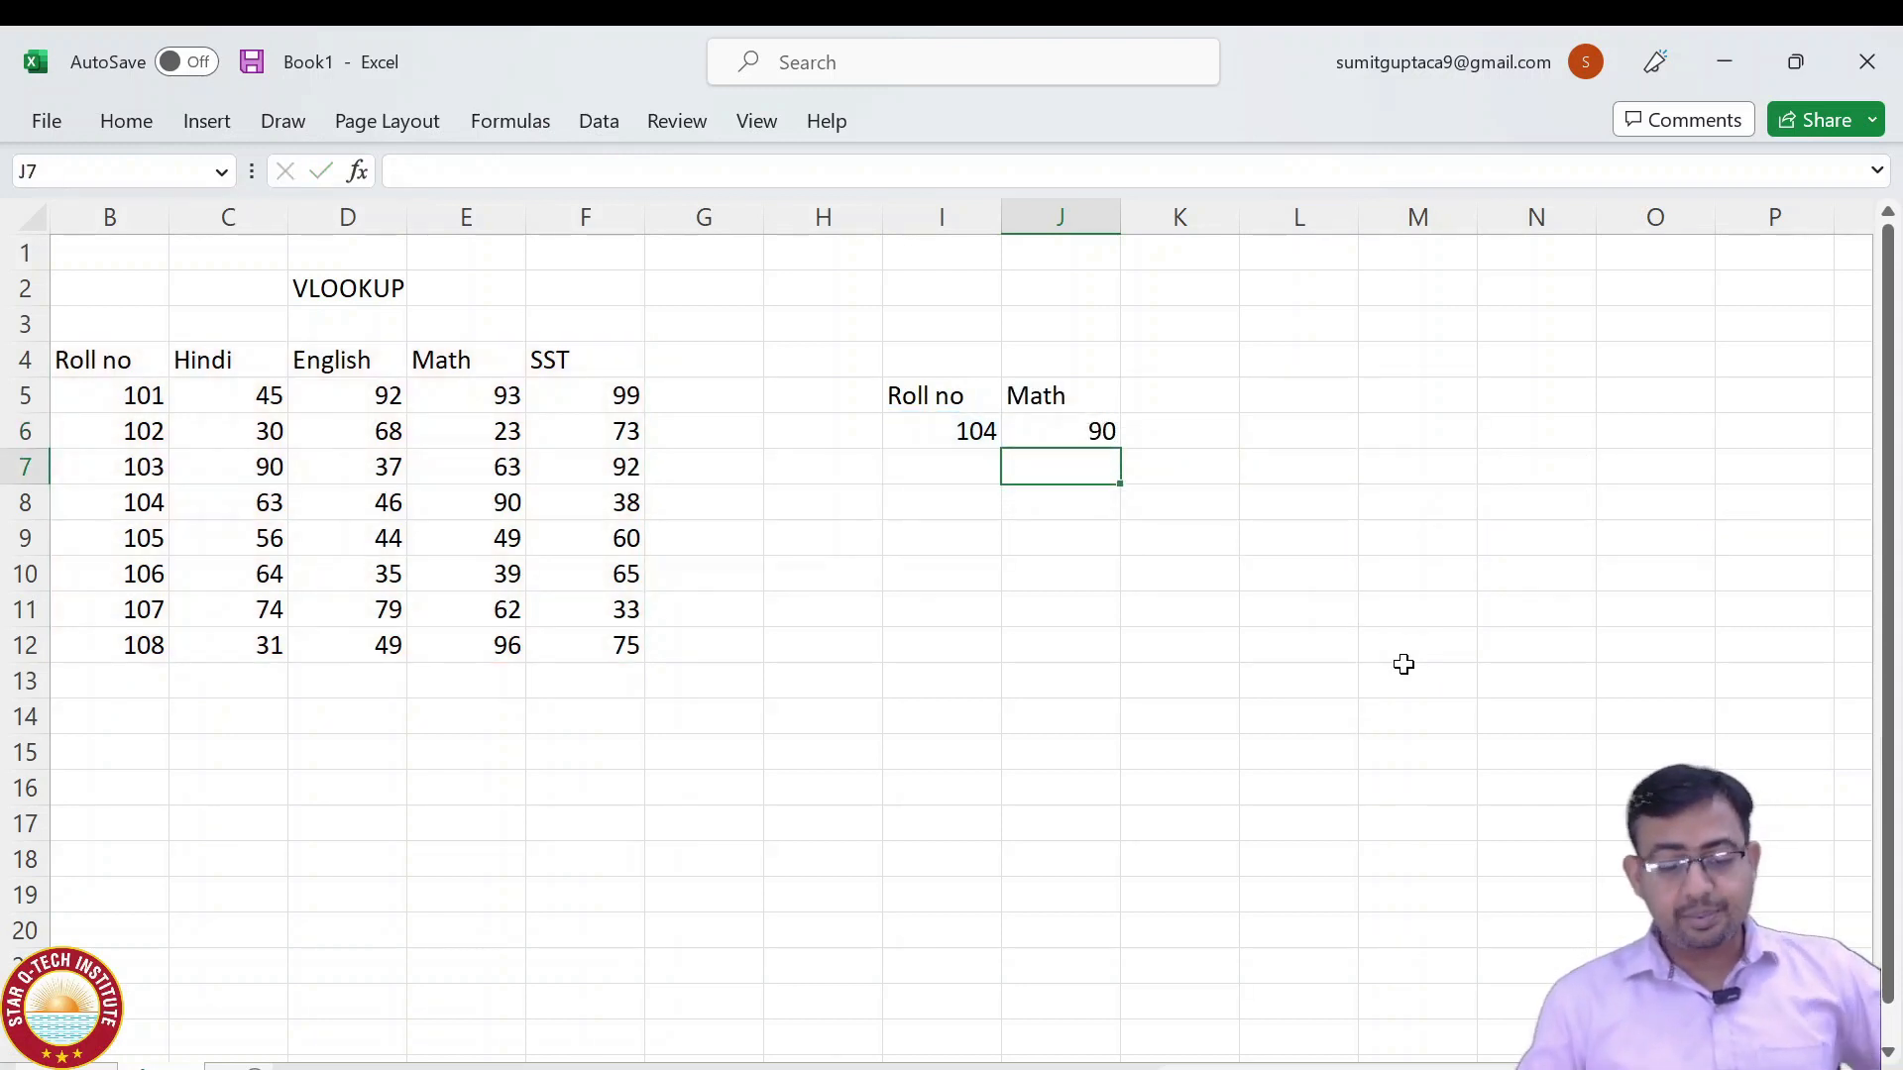
Compare the VLOOKUP result in J6 with roll number 104's Math mark in the table and inspect the formula.
{"action": "left_click", "coordinate": [1043, 436]}
{"action": "left_click_drag", "start_coordinate": [149, 500], "coordinate": [481, 500]}
{"action": "left_click_drag", "start_coordinate": [458, 368], "coordinate": [501, 645]}
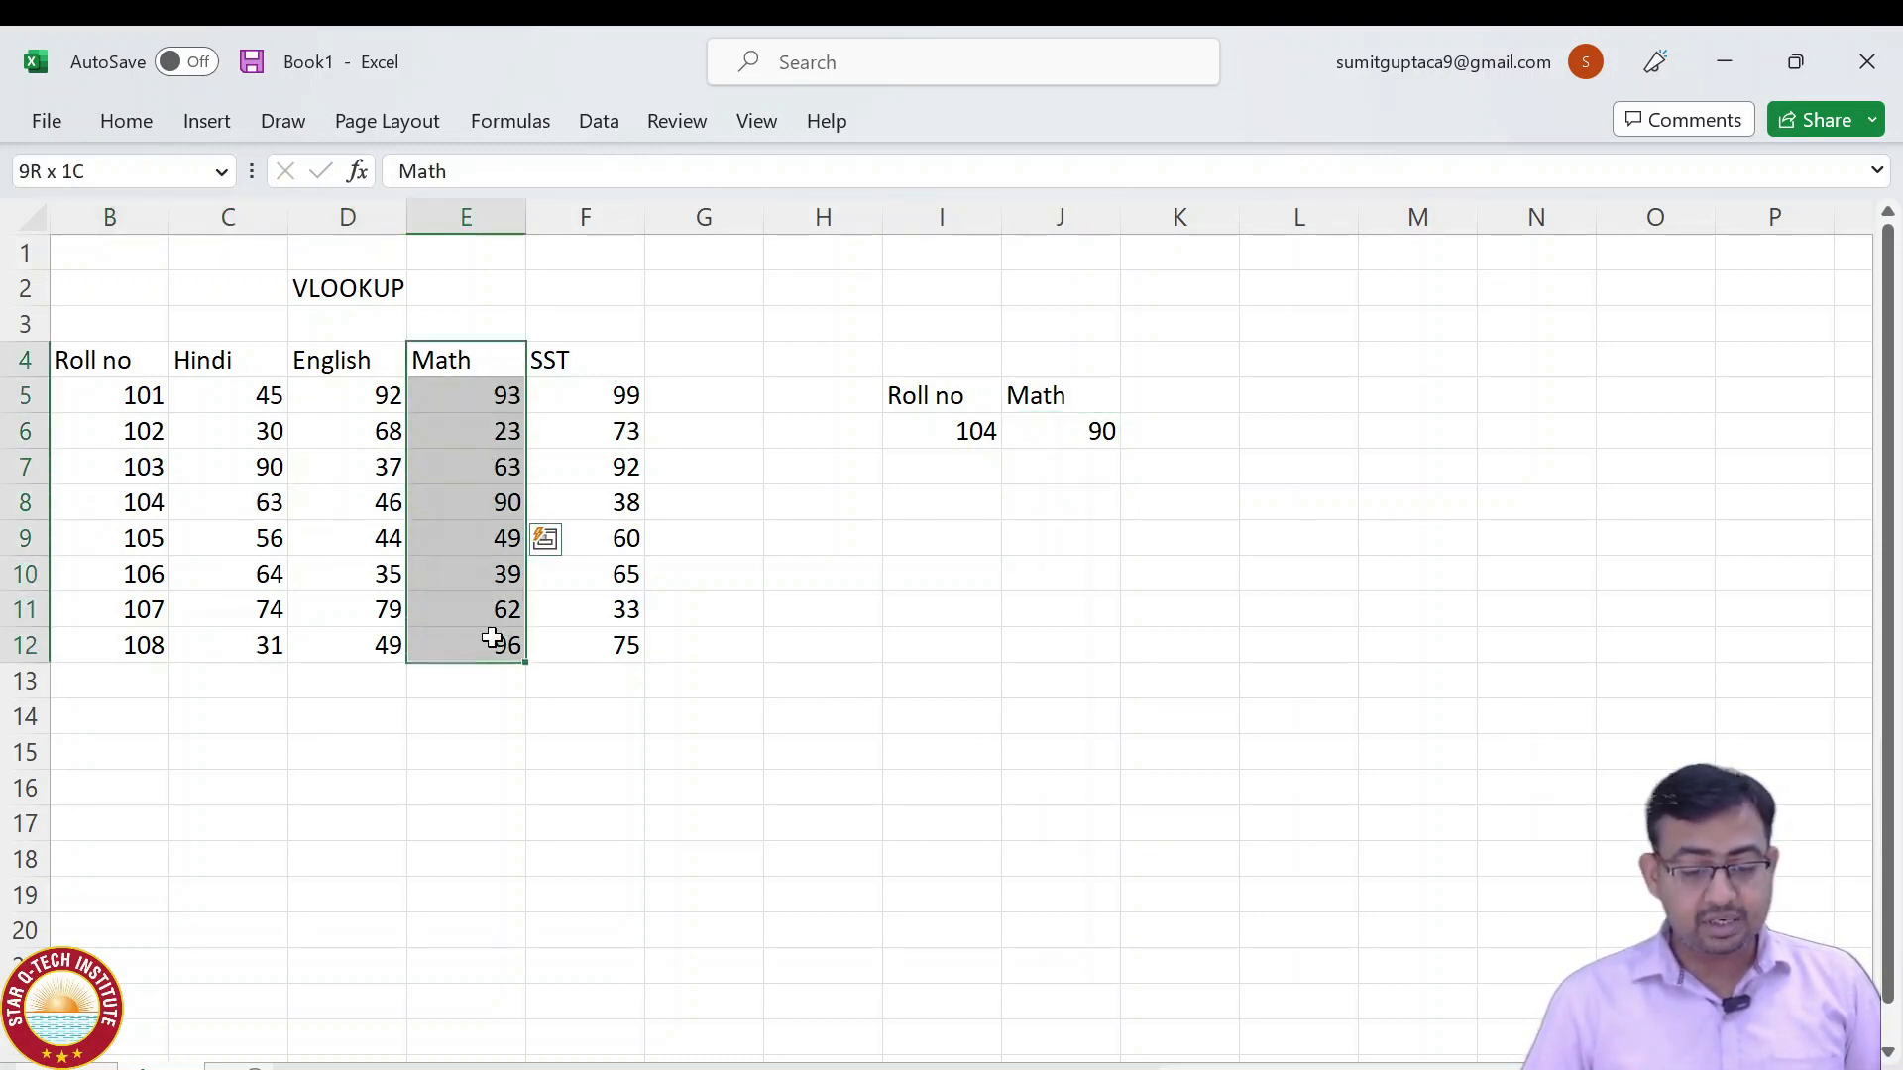
{"action": "left_click", "coordinate": [496, 502]}
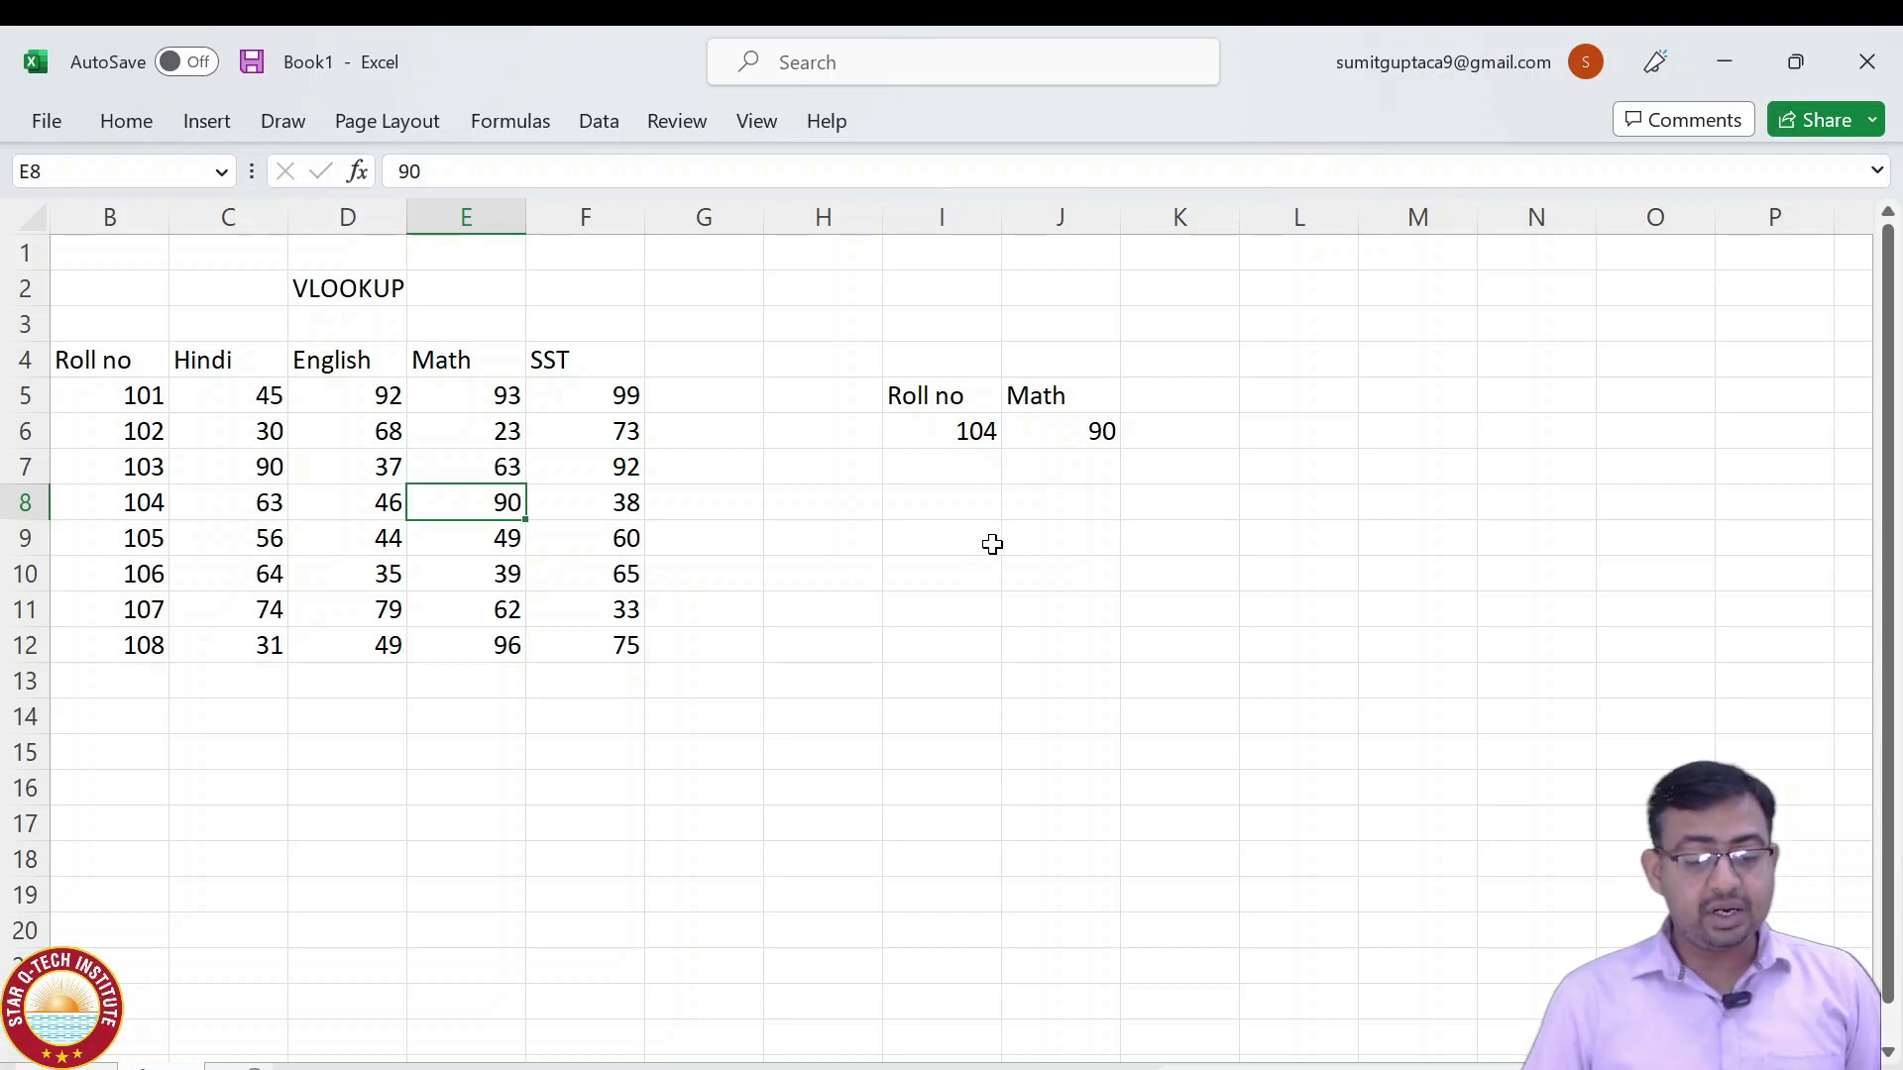
{"action": "left_click", "coordinate": [1035, 421]}
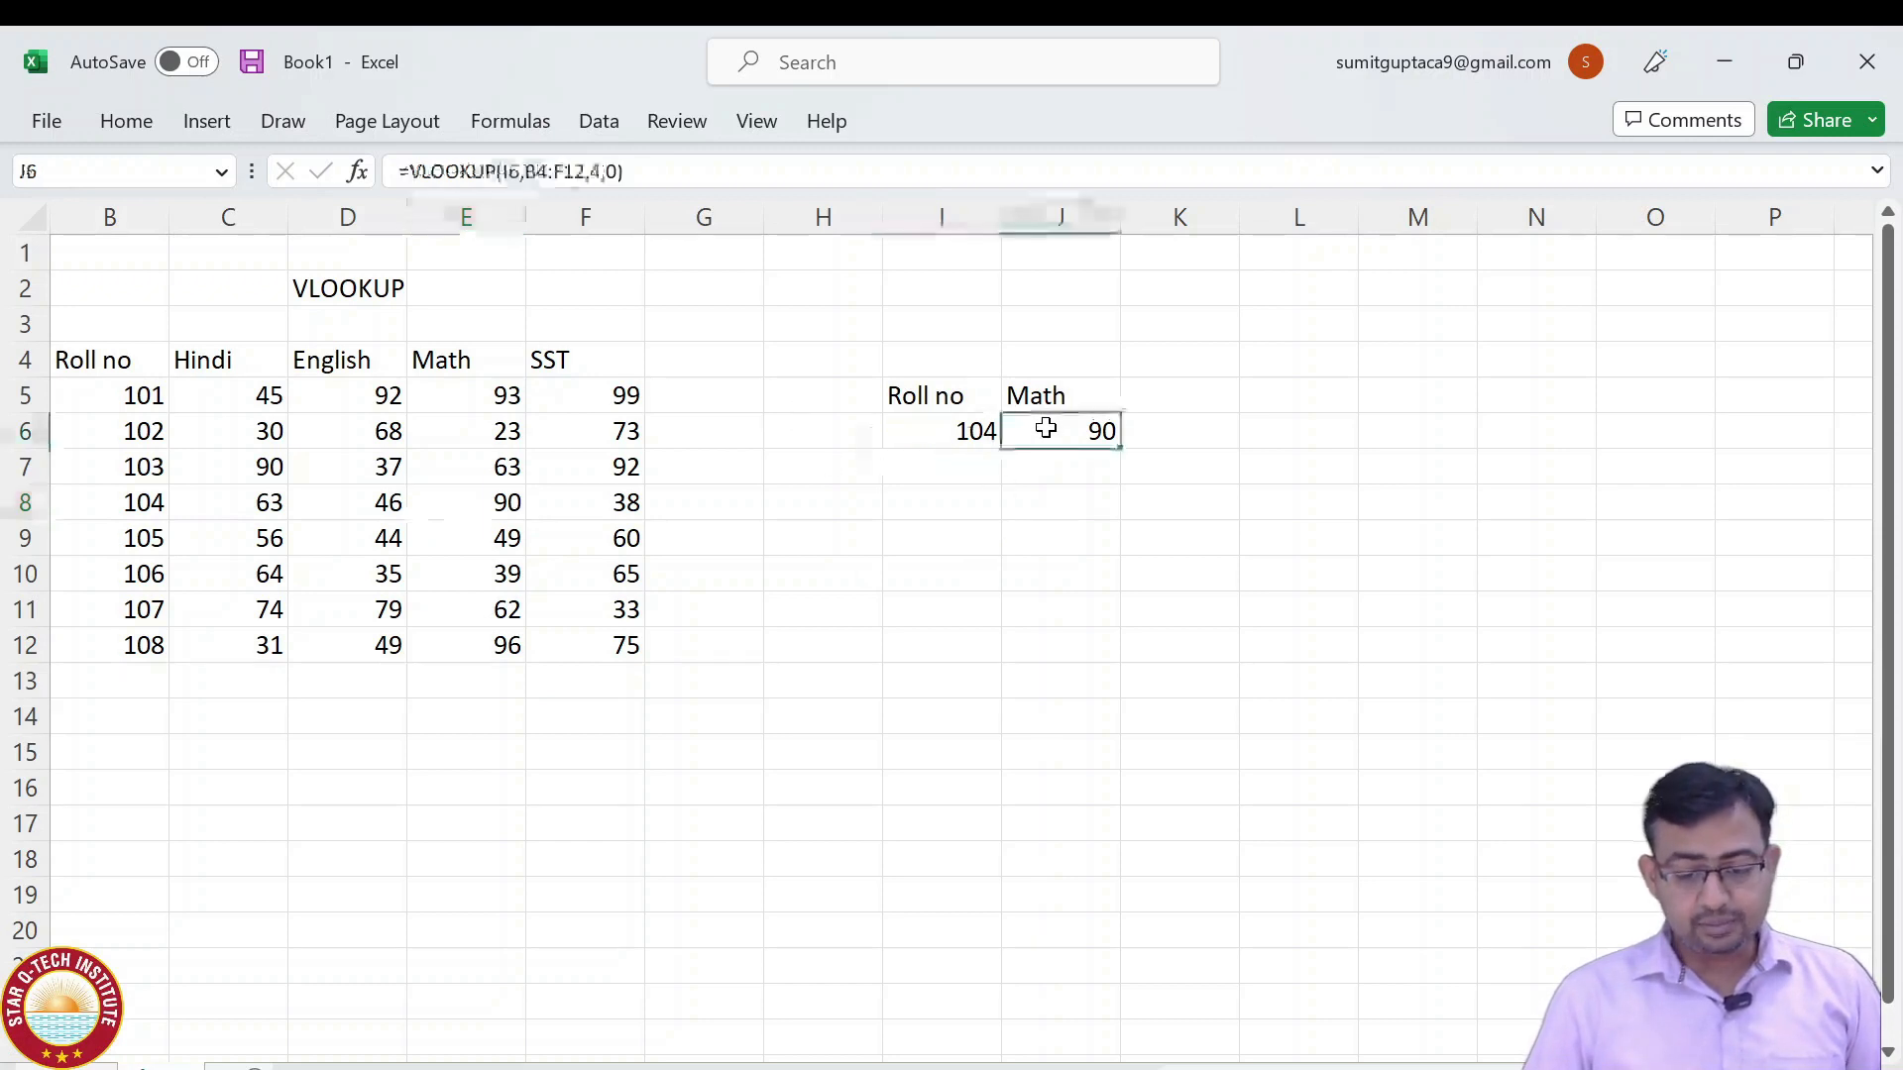
{"action": "key", "text": "F2"}
{"action": "key", "text": "Escape"}
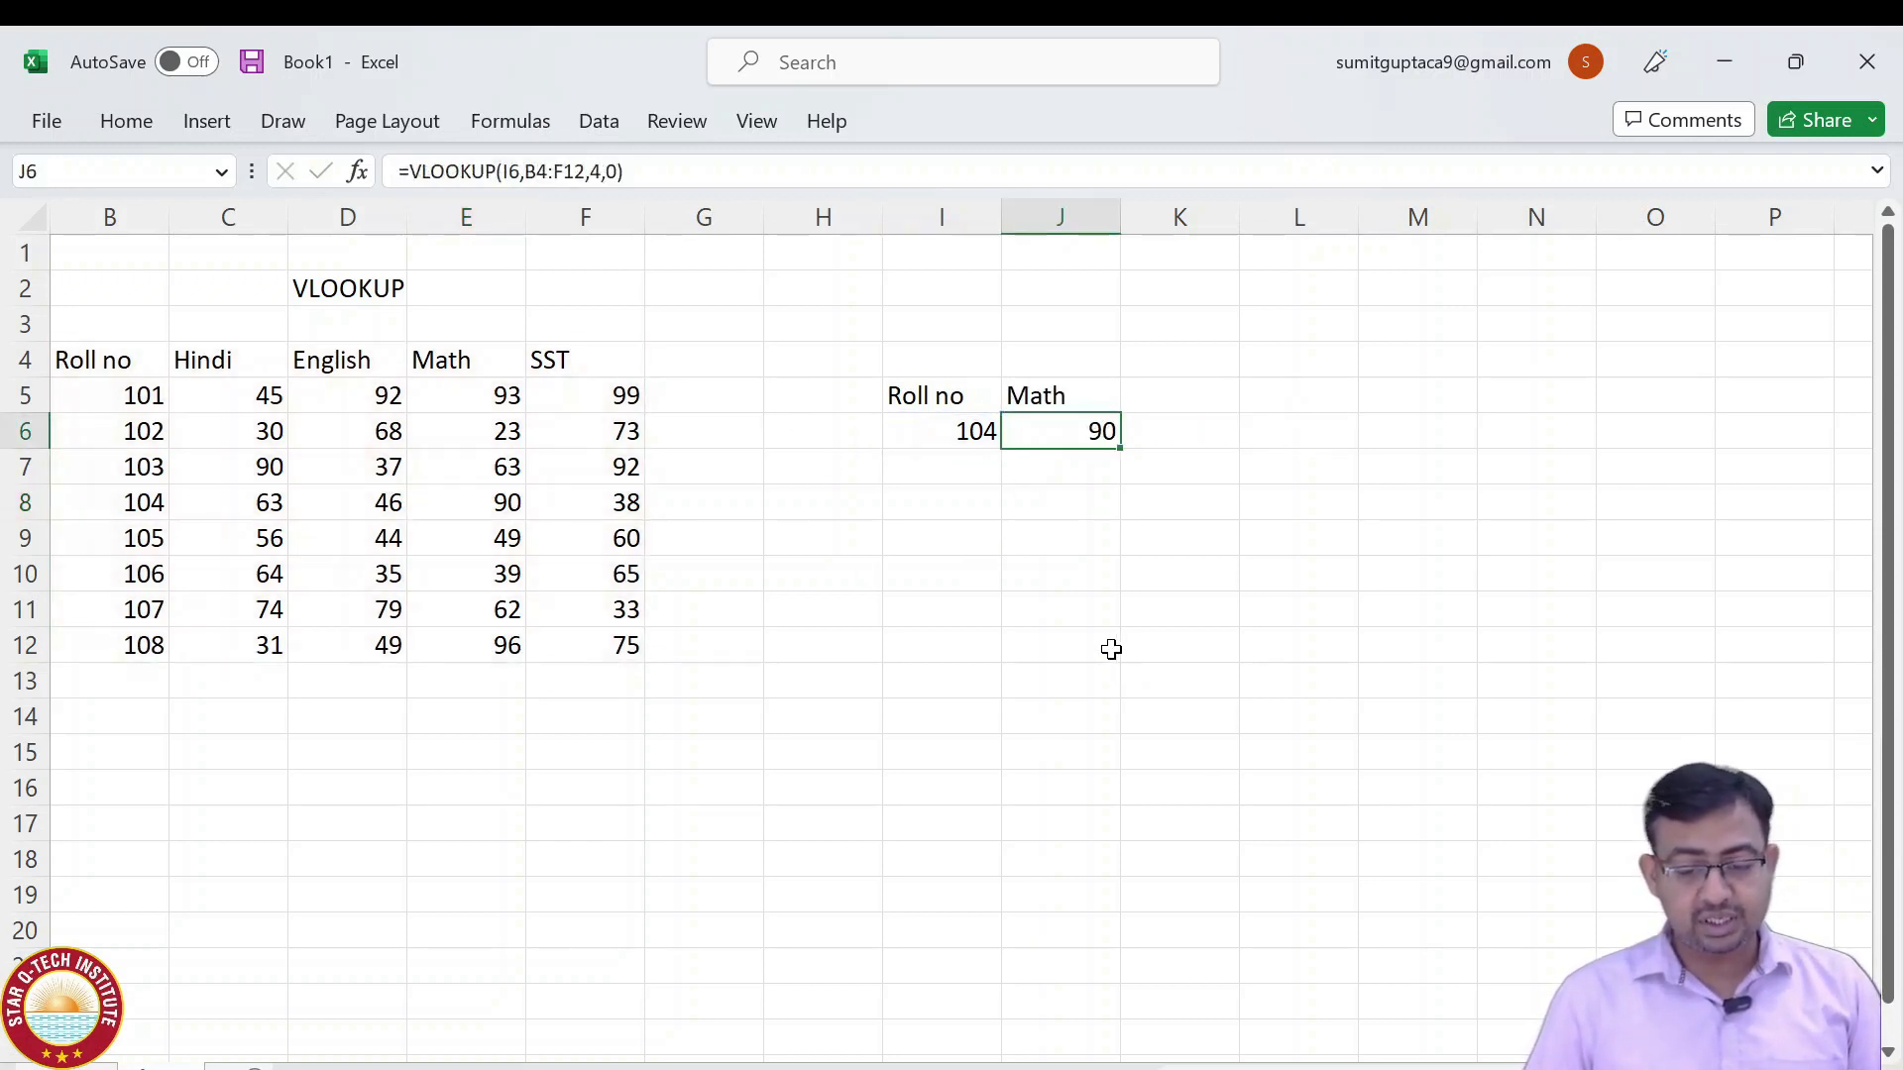
Set the lookup roll number in I6 to 101 and compare the returned Math mark with that roll number's row in the table.
{"action": "left_click", "coordinate": [959, 431]}
{"action": "type", "text": "101"}
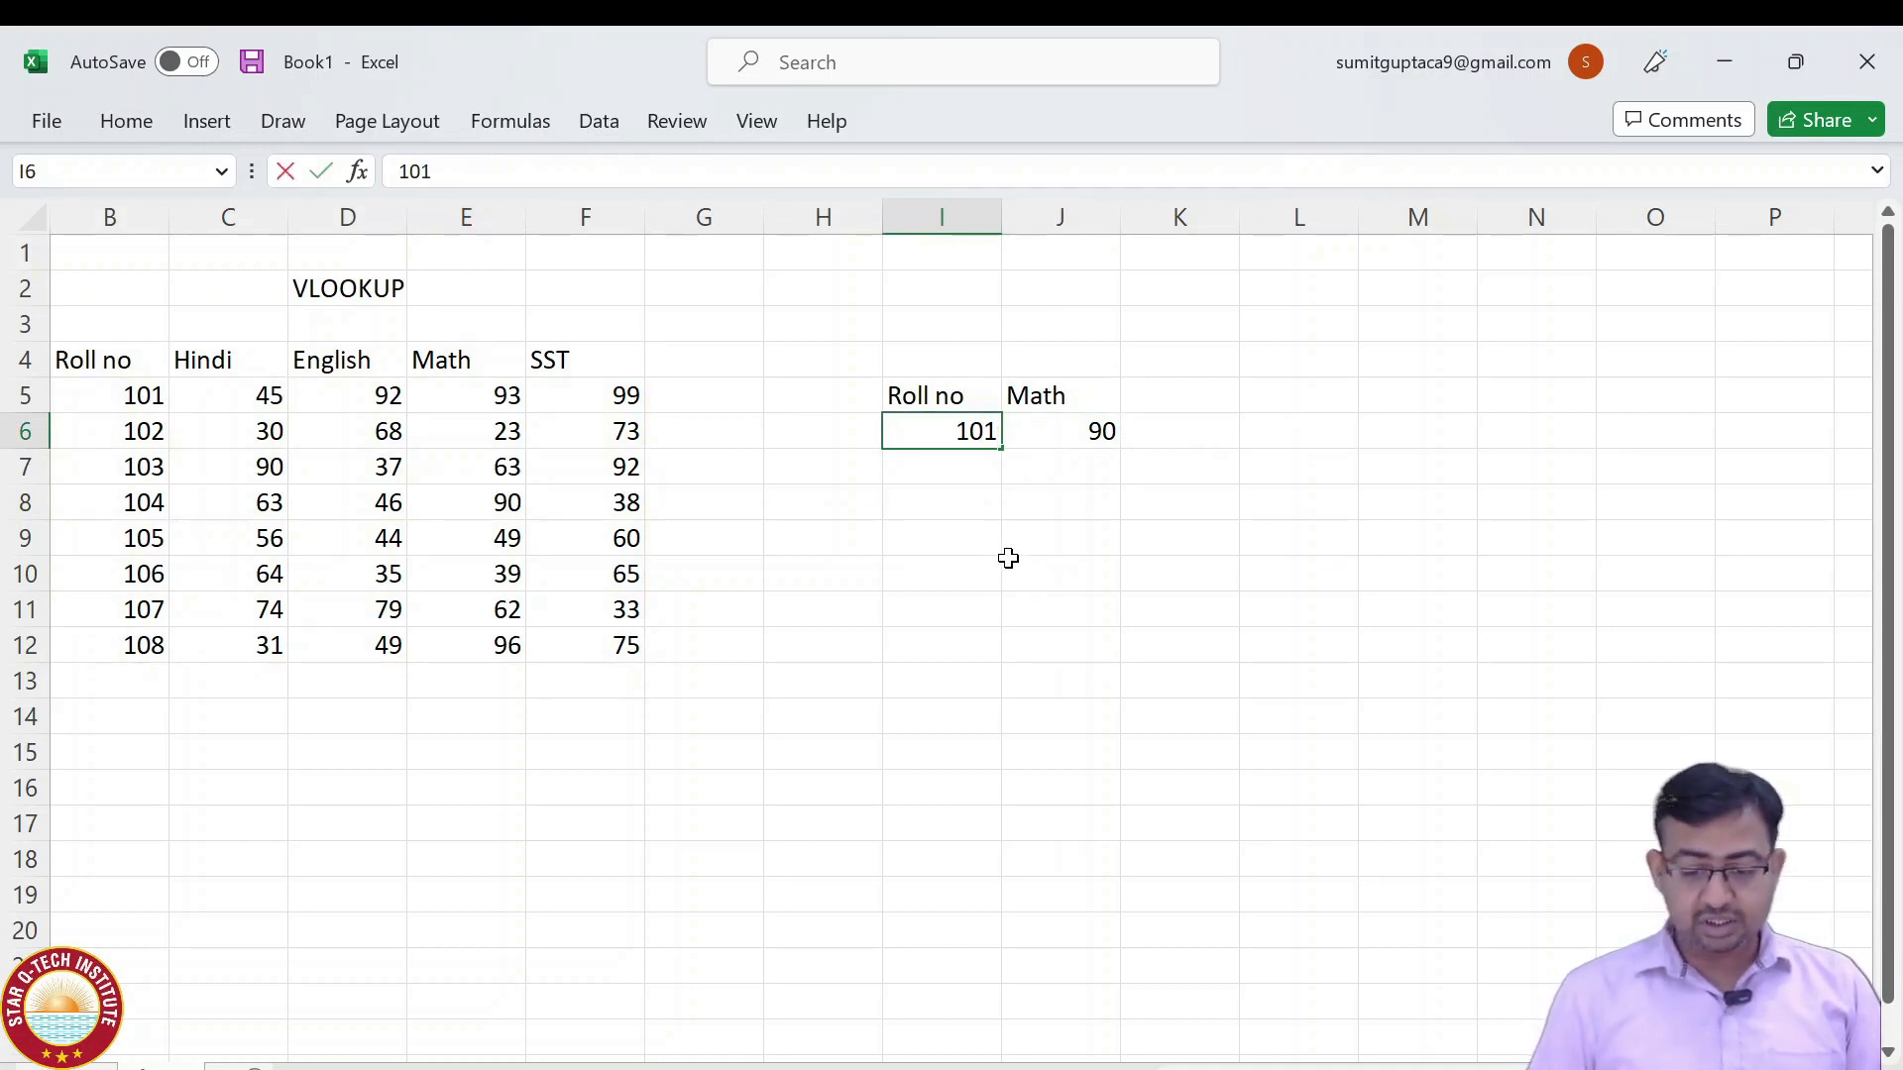
{"action": "key", "text": "Return"}
{"action": "left_click", "coordinate": [1064, 430]}
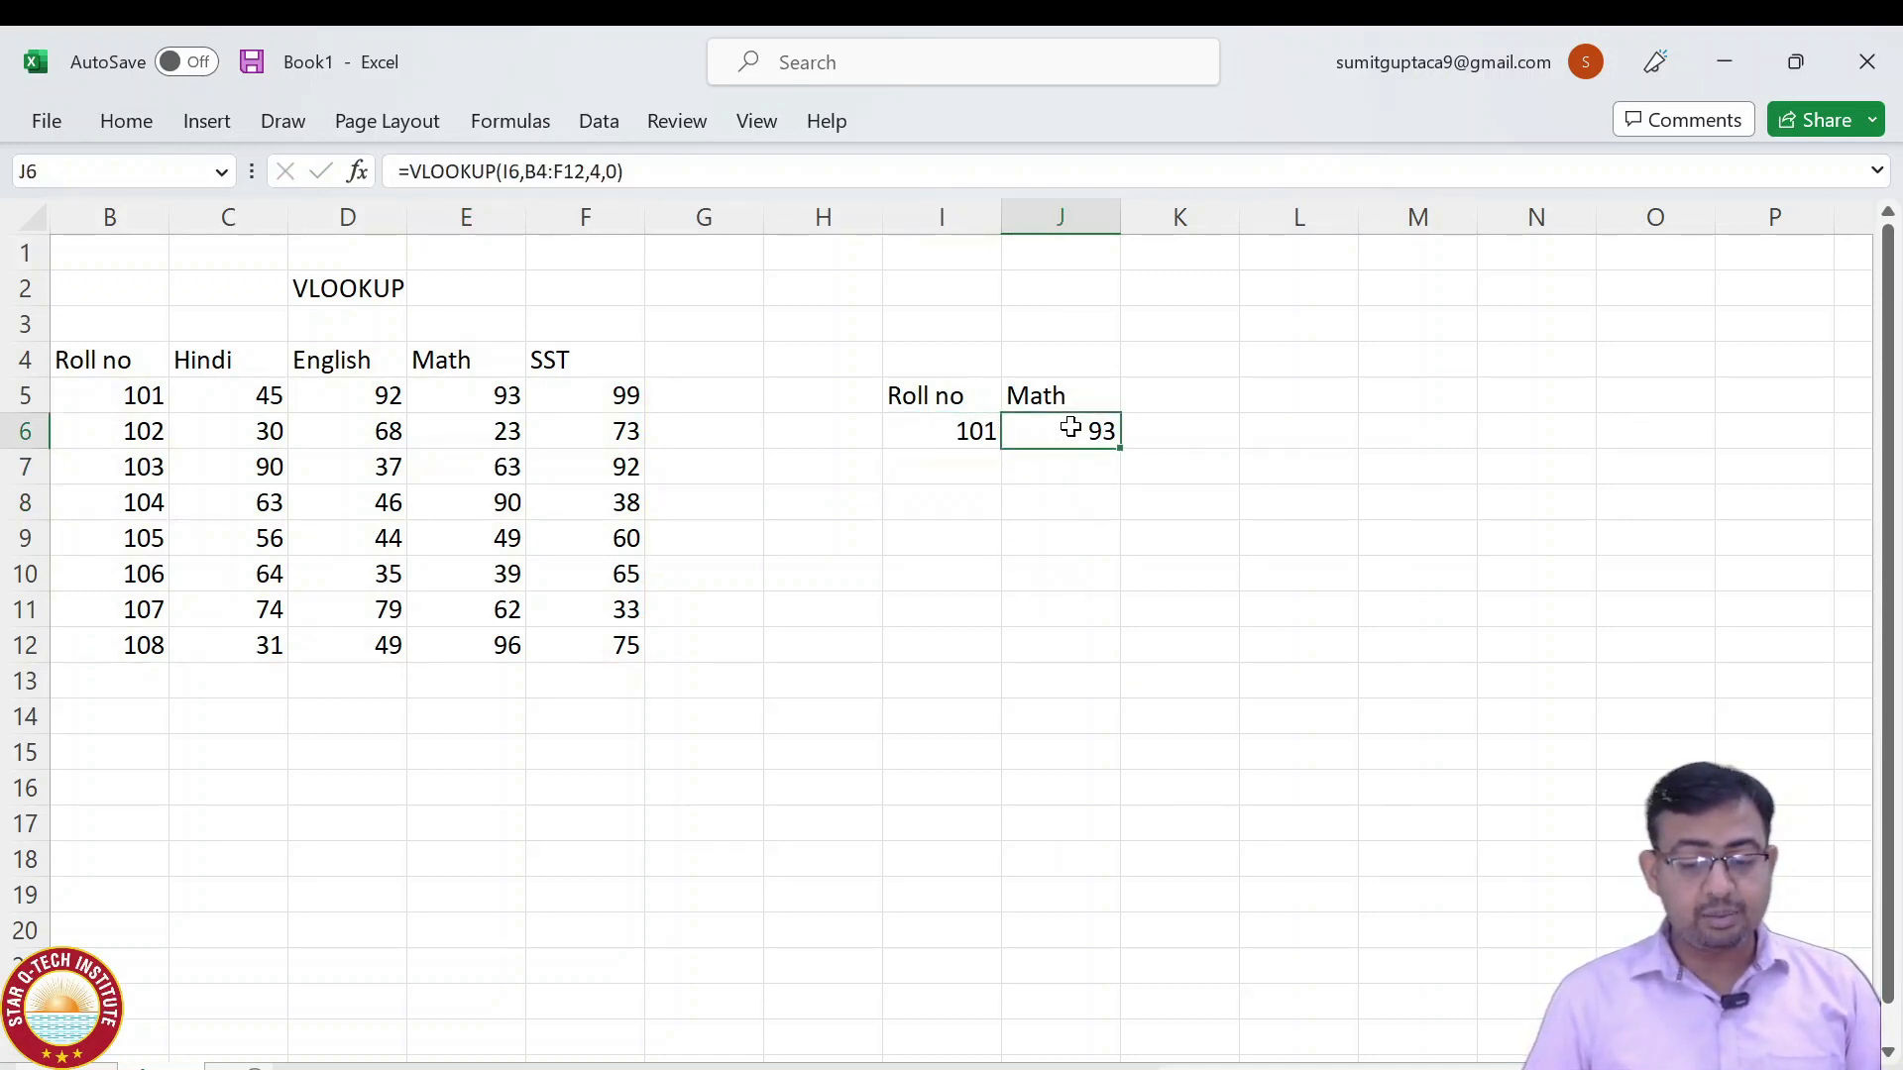
{"action": "left_click", "coordinate": [150, 388]}
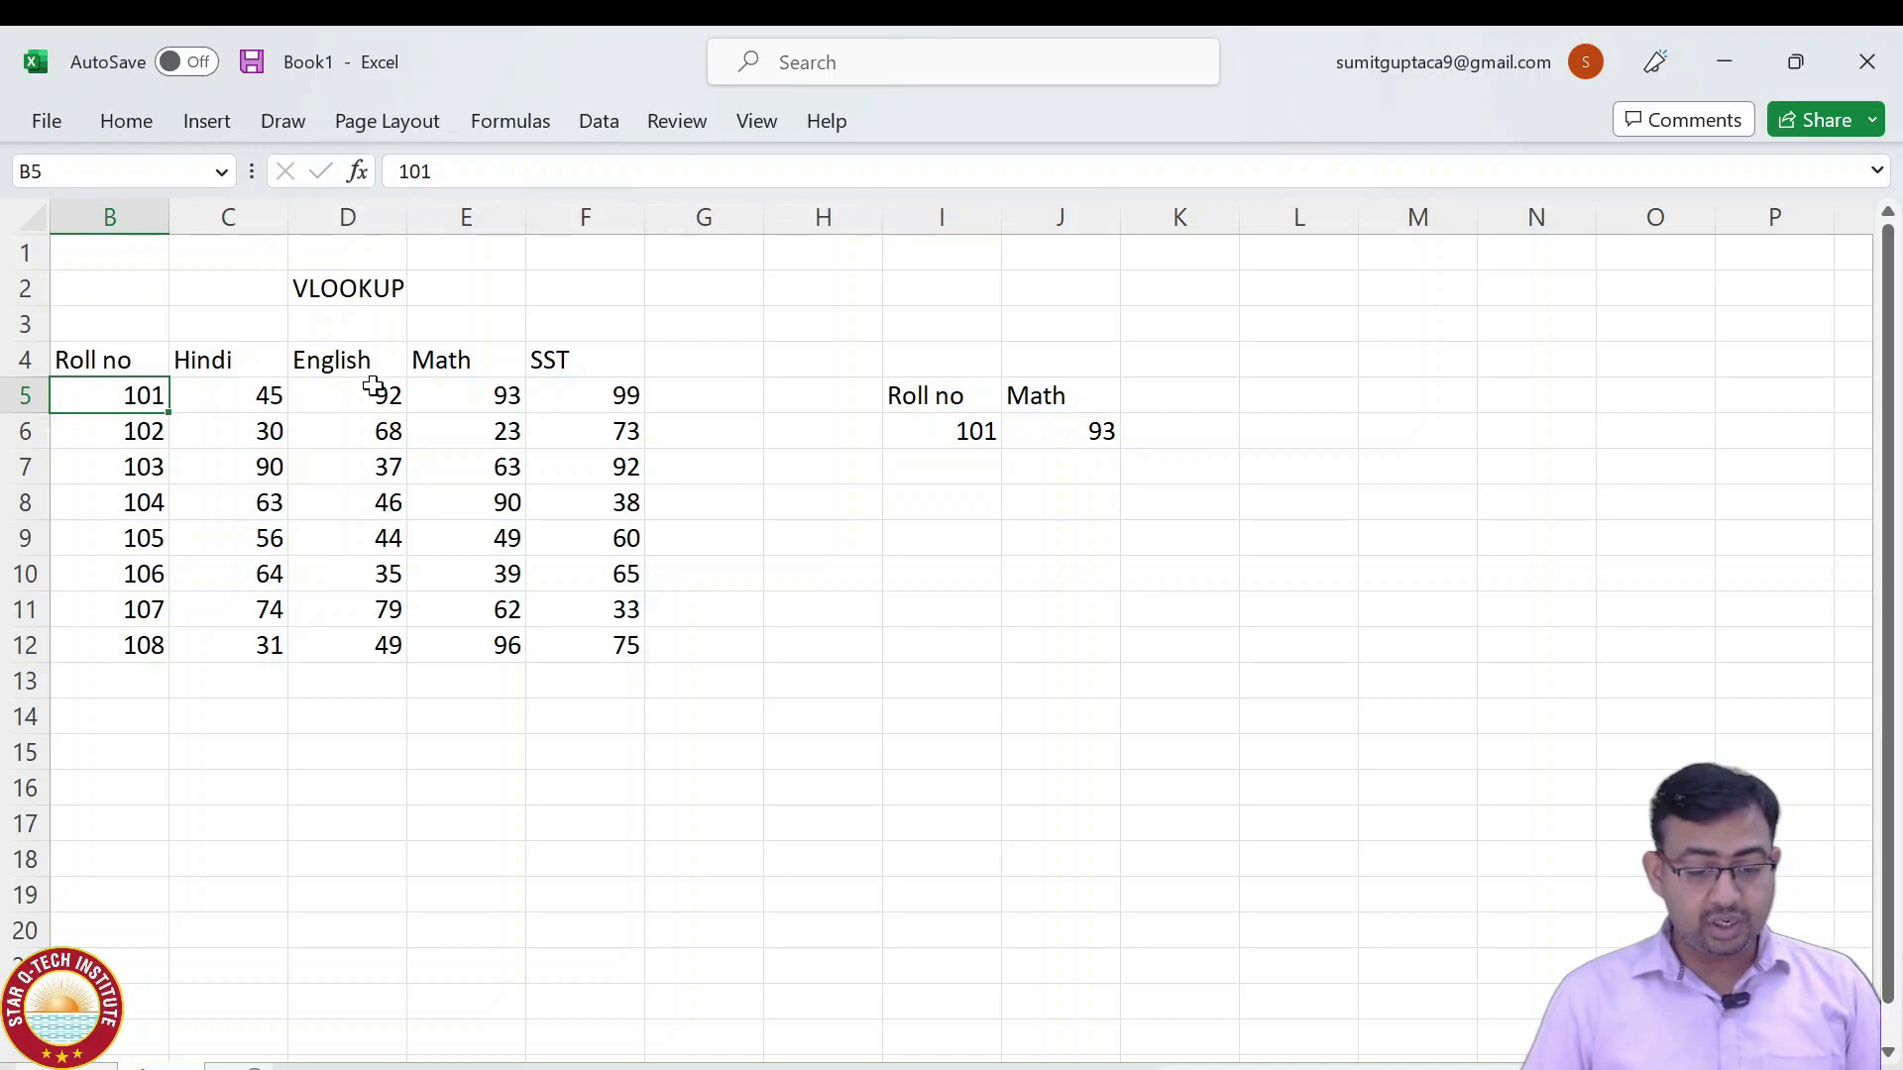
{"action": "left_click", "coordinate": [443, 398]}
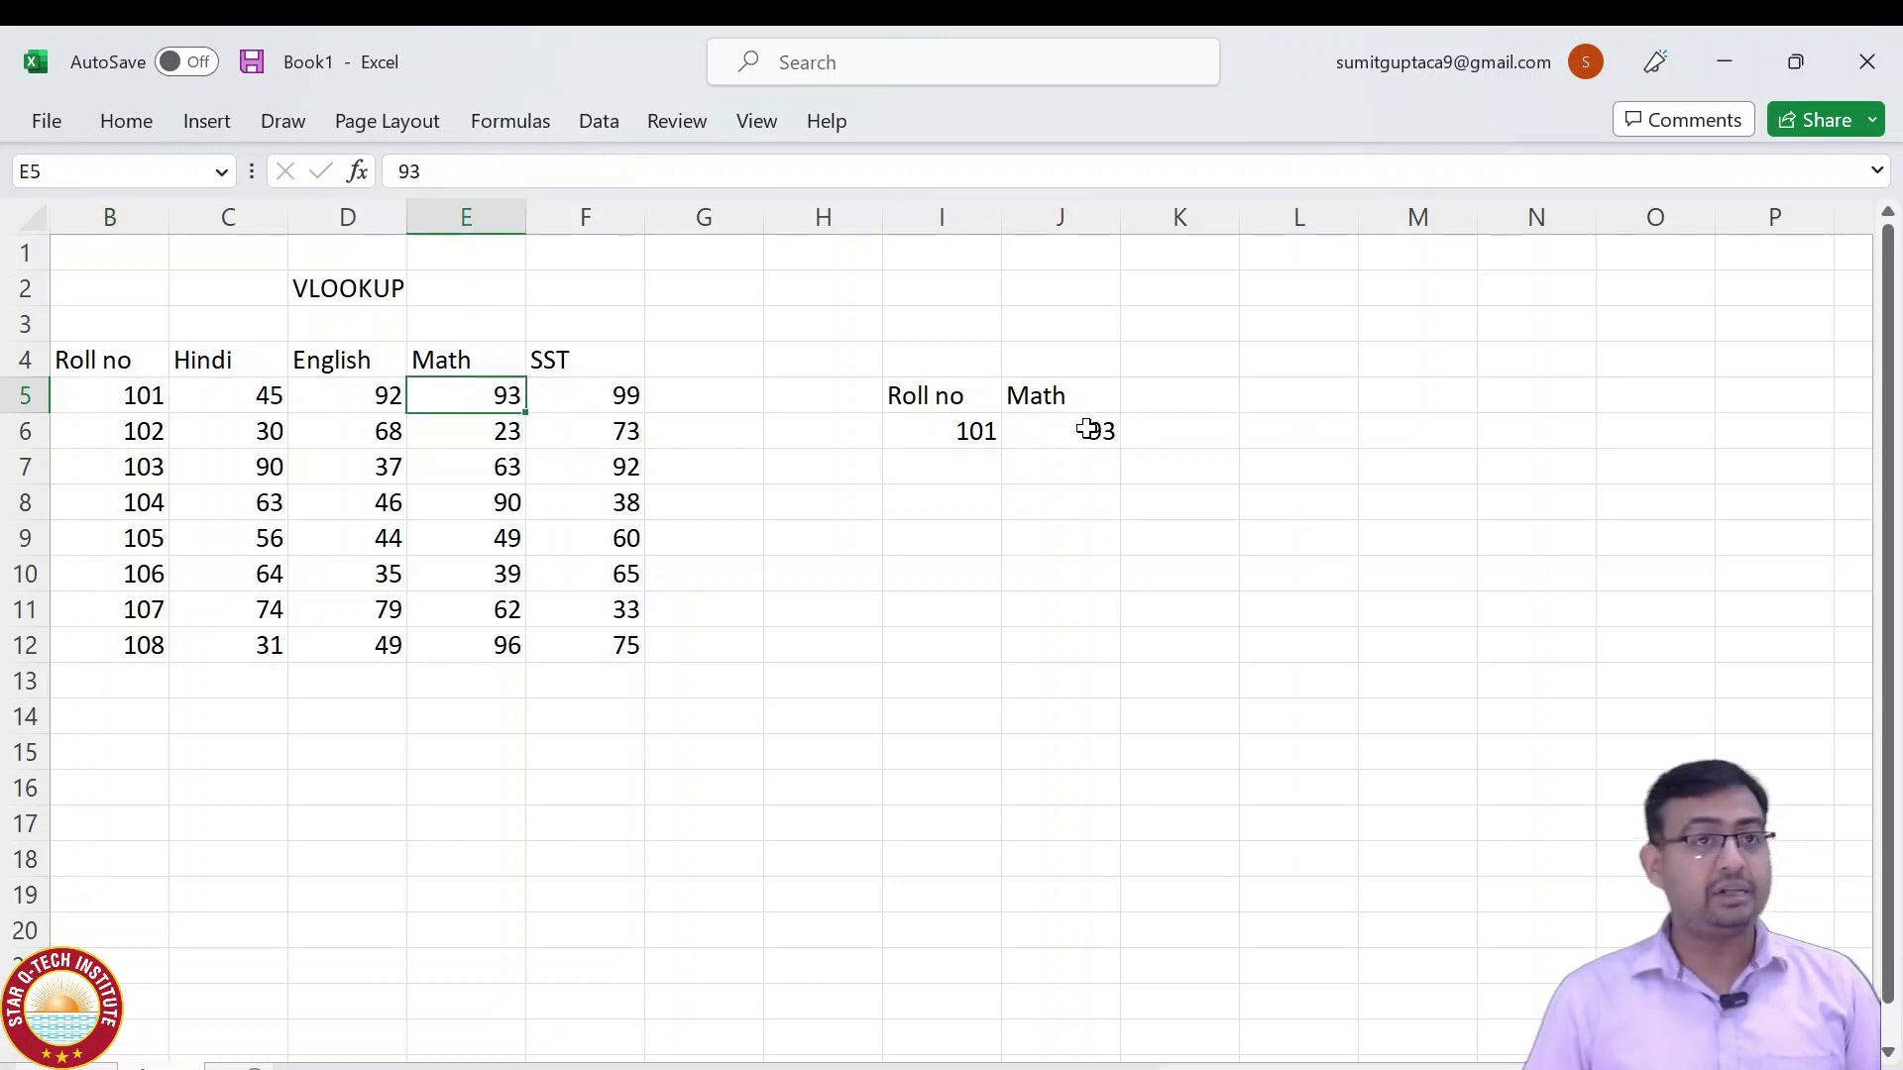
Set the lookup roll number in I6 to 103 and check the Math result in J6.
{"action": "left_click", "coordinate": [993, 432]}
{"action": "type", "text": "103"}
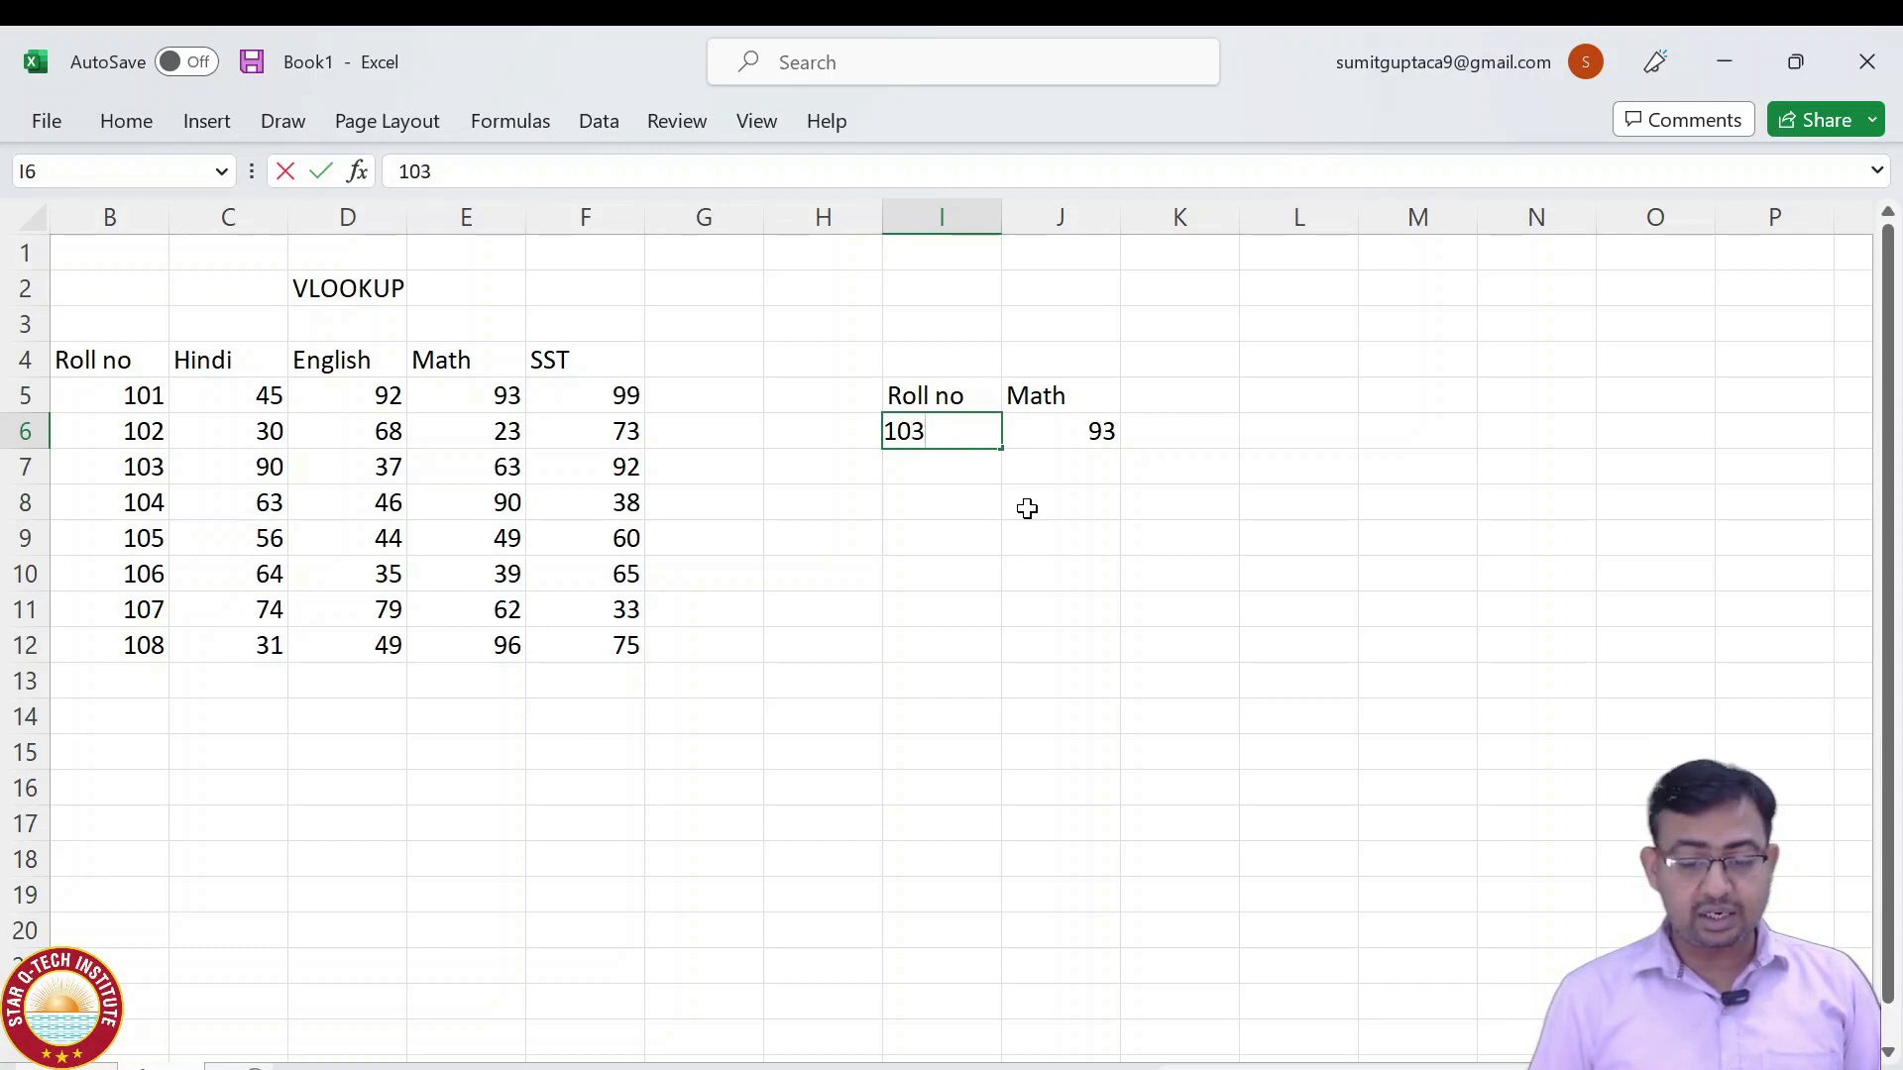
{"action": "key", "text": "Return"}
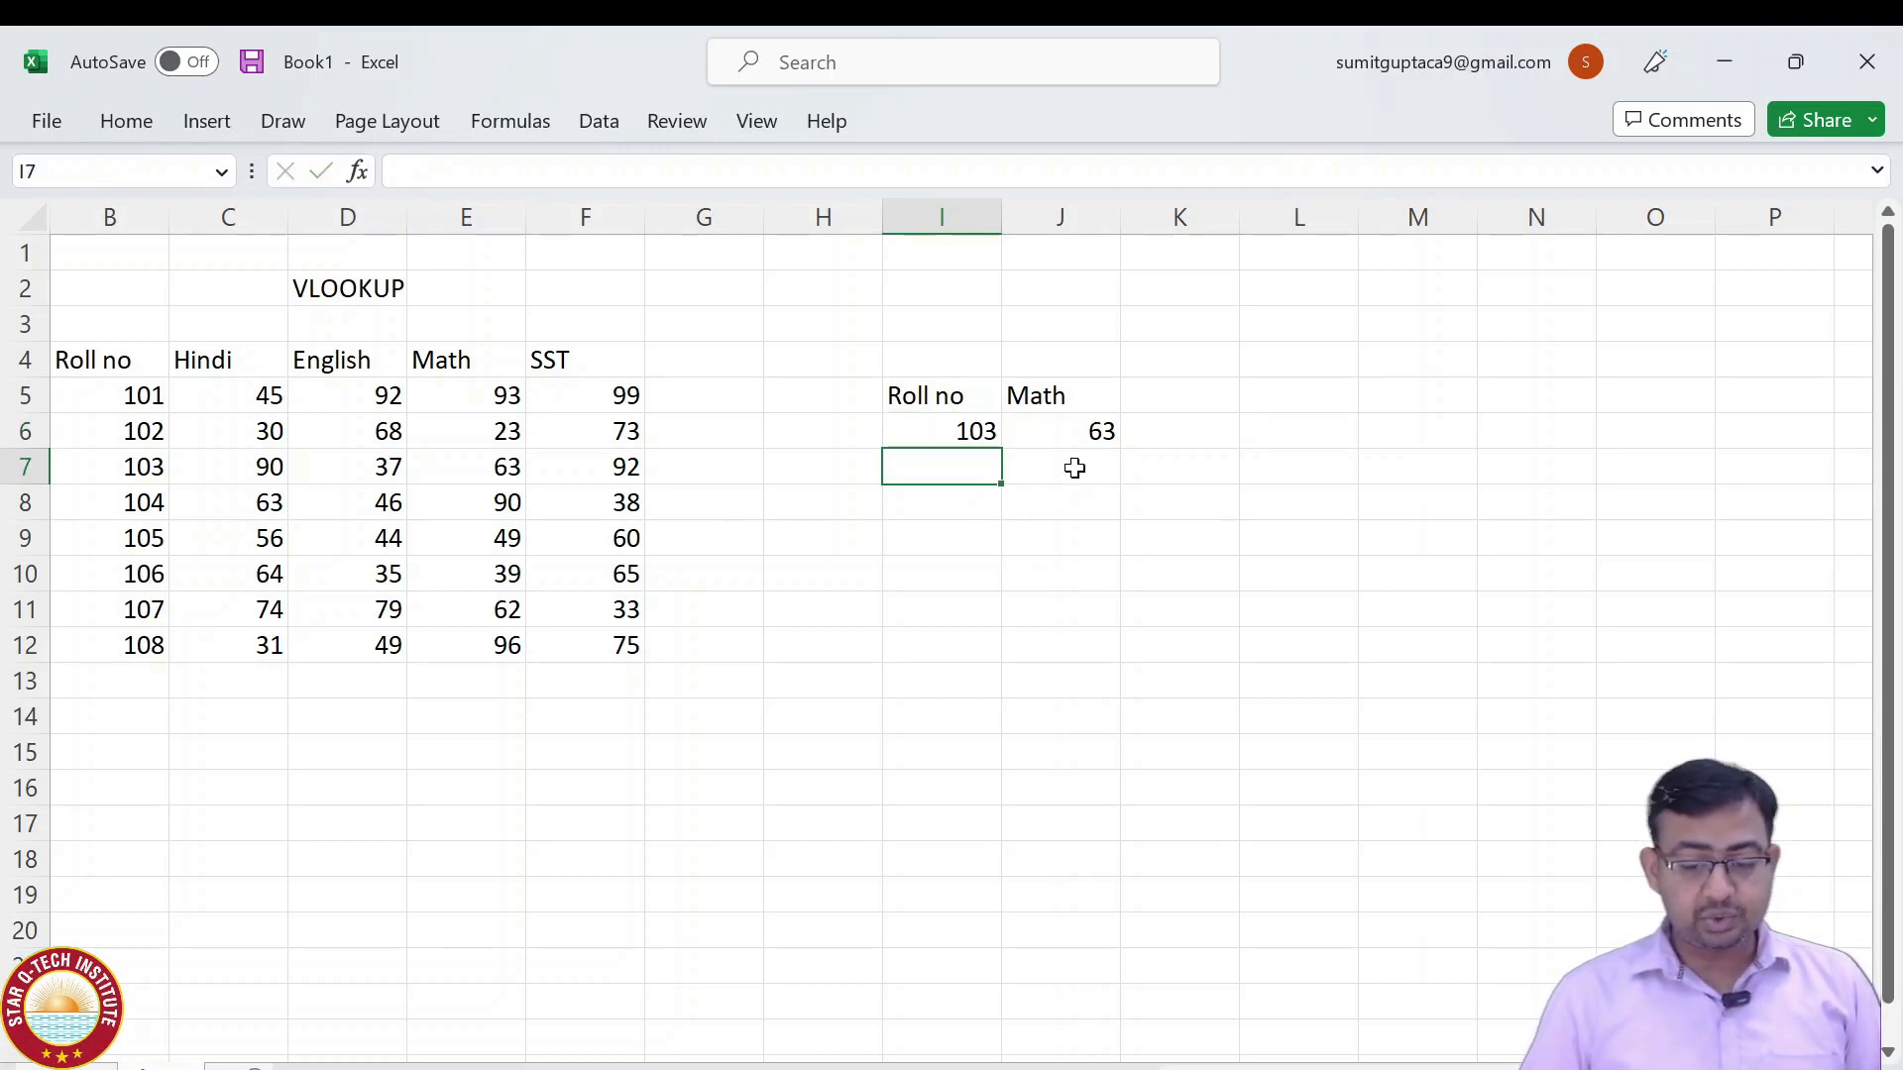
{"action": "left_click", "coordinate": [1061, 426]}
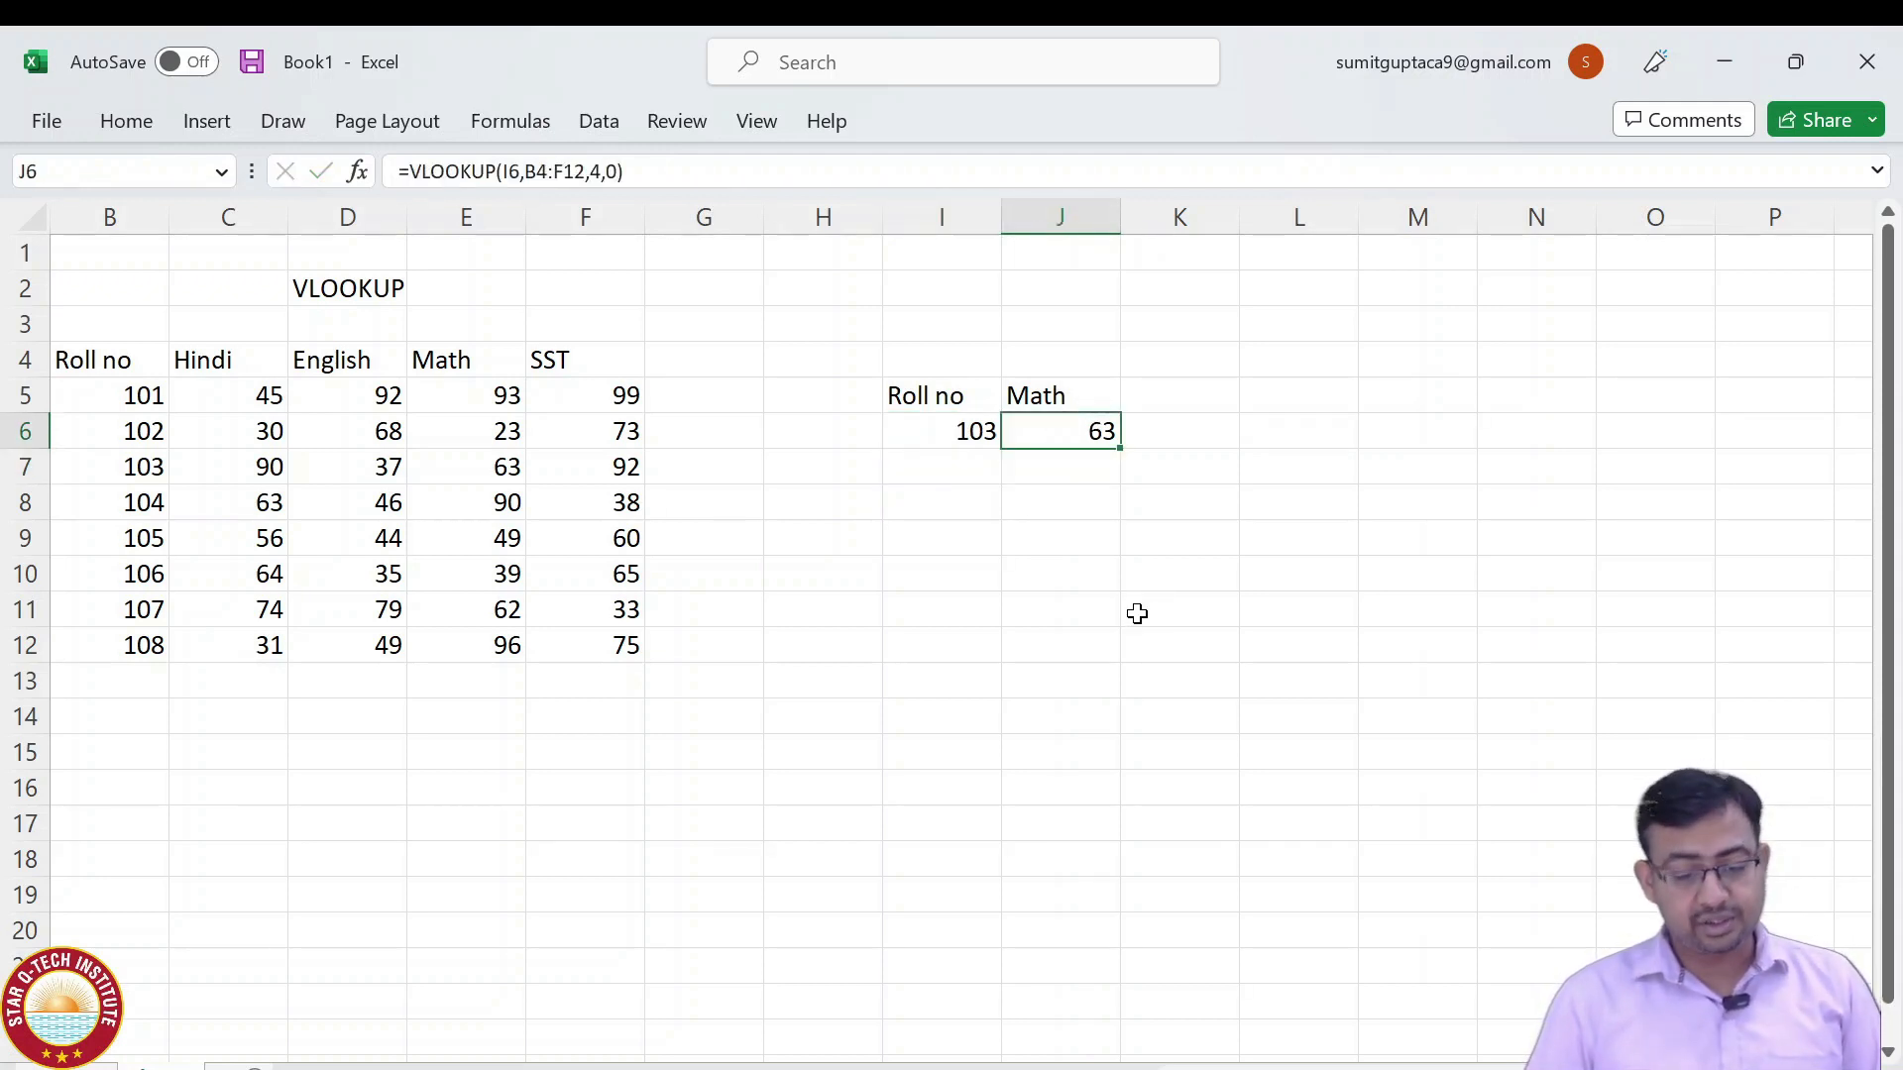
Go to the Roll no heading in B4 and draw an upward arrow beneath the Roll no column.
{"action": "key", "text": "Left"}
{"action": "key", "text": "Left"}
{"action": "key", "text": "Left"}
{"action": "key", "text": "Left"}
{"action": "key", "text": "Left"}
{"action": "key", "text": "Left"}
{"action": "key", "text": "Left"}
{"action": "key", "text": "Left"}
{"action": "key", "text": "Left"}
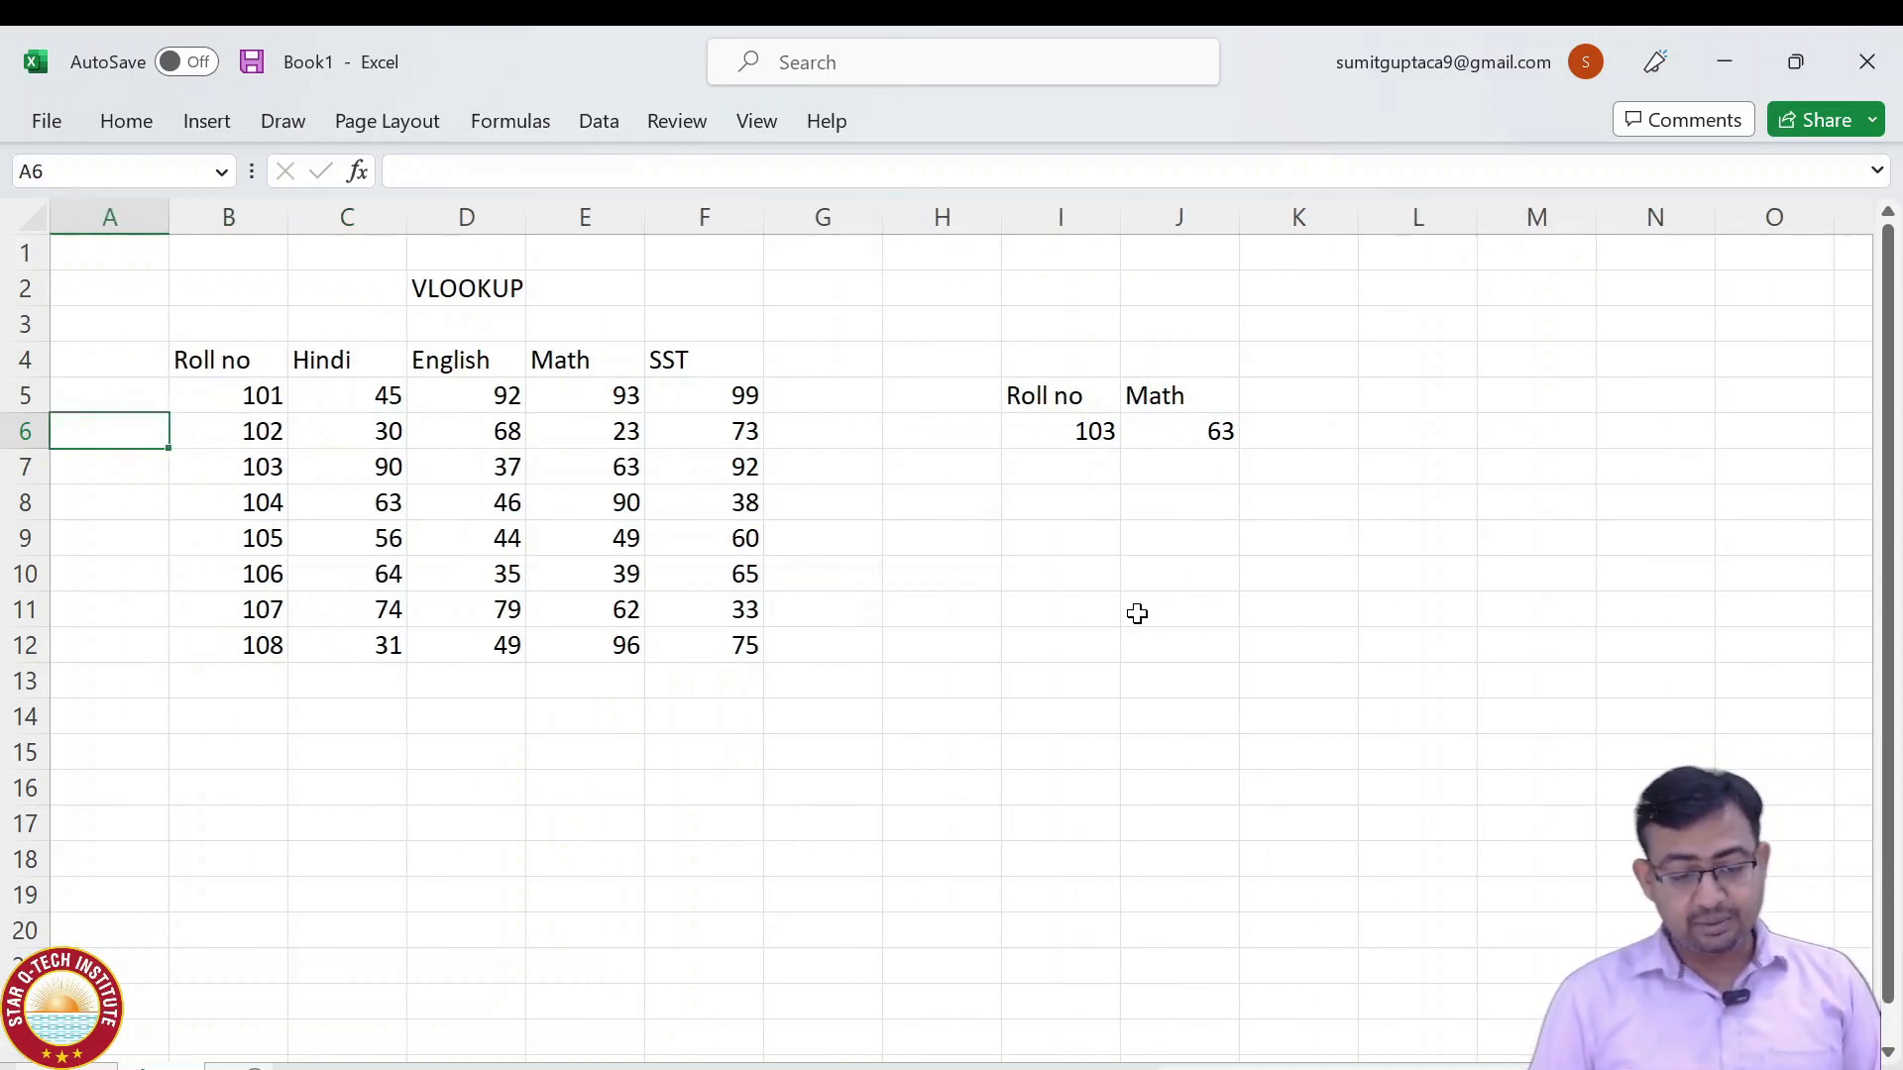
{"action": "key", "text": "Right"}
{"action": "key", "text": "Up"}
{"action": "key", "text": "Up"}
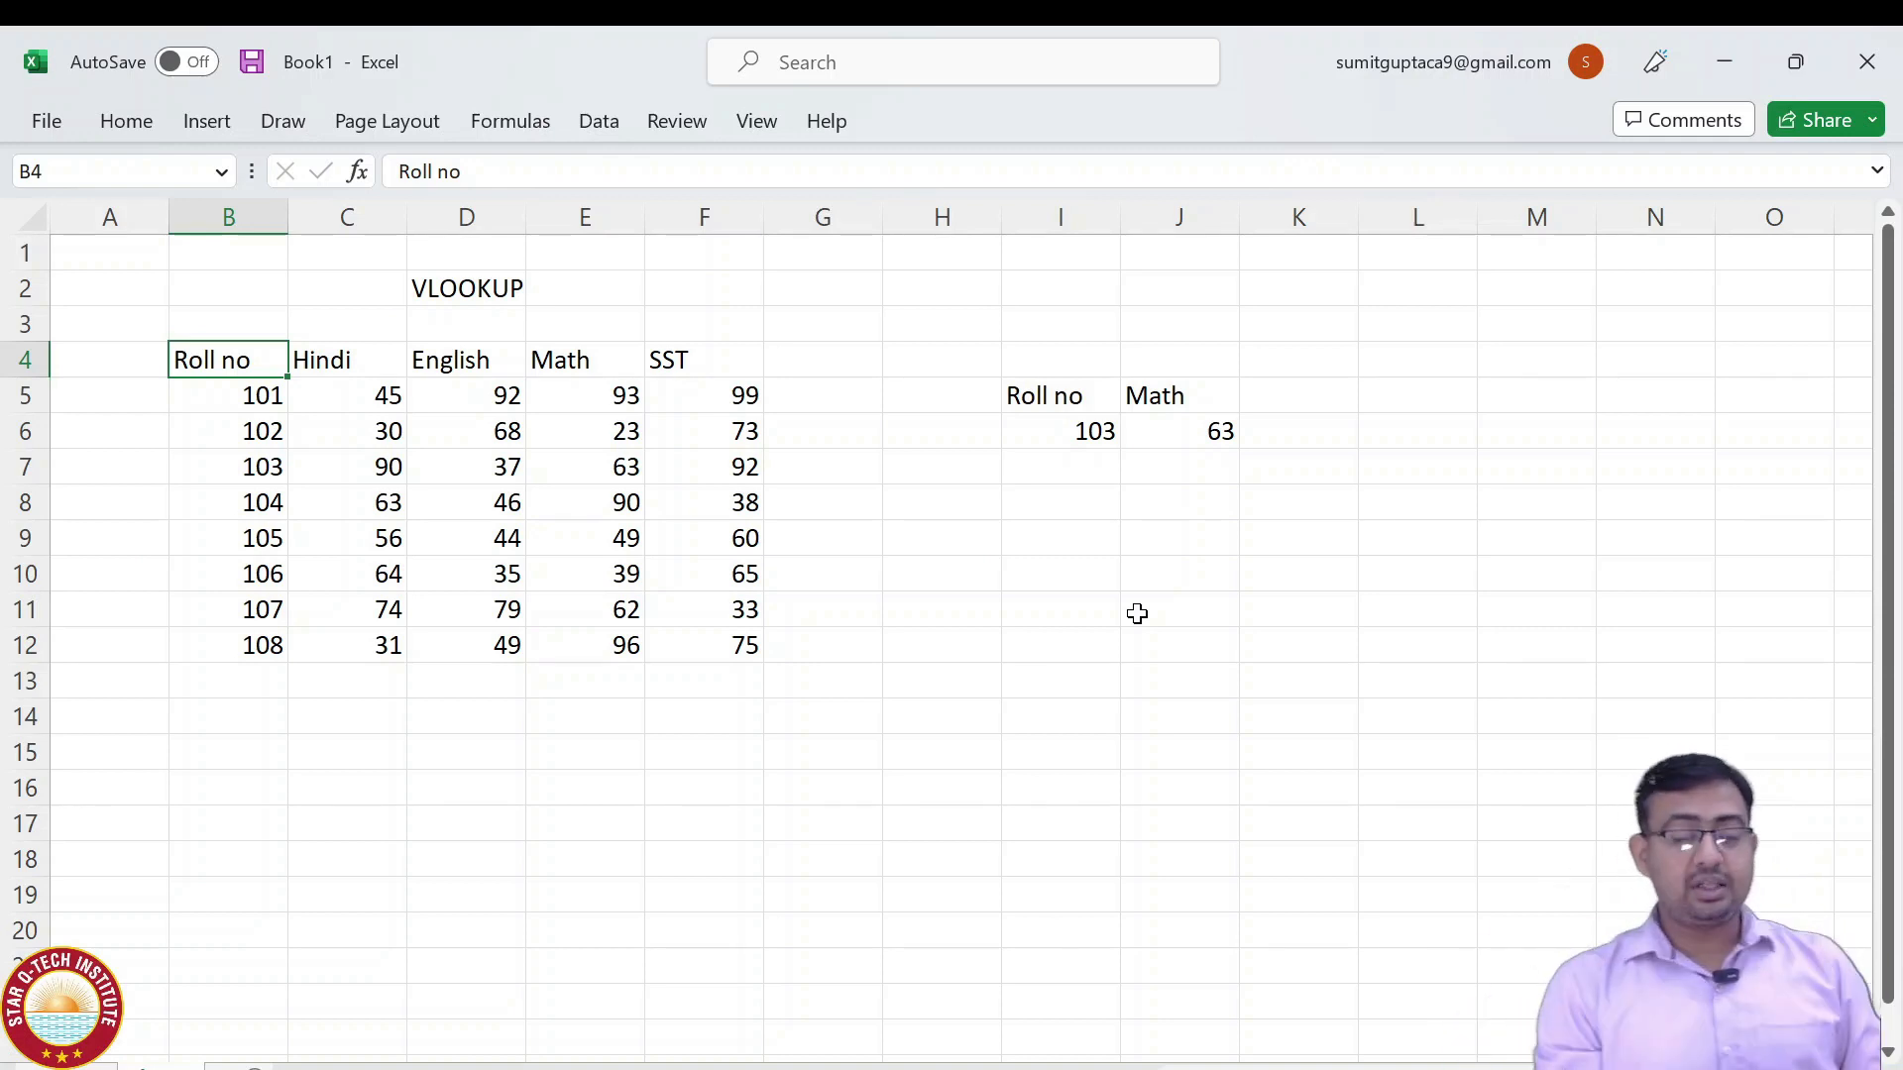
{"action": "left_click_drag", "start_coordinate": [250, 681], "coordinate": [251, 750]}
{"action": "left_click_drag", "start_coordinate": [218, 706], "coordinate": [270, 703]}
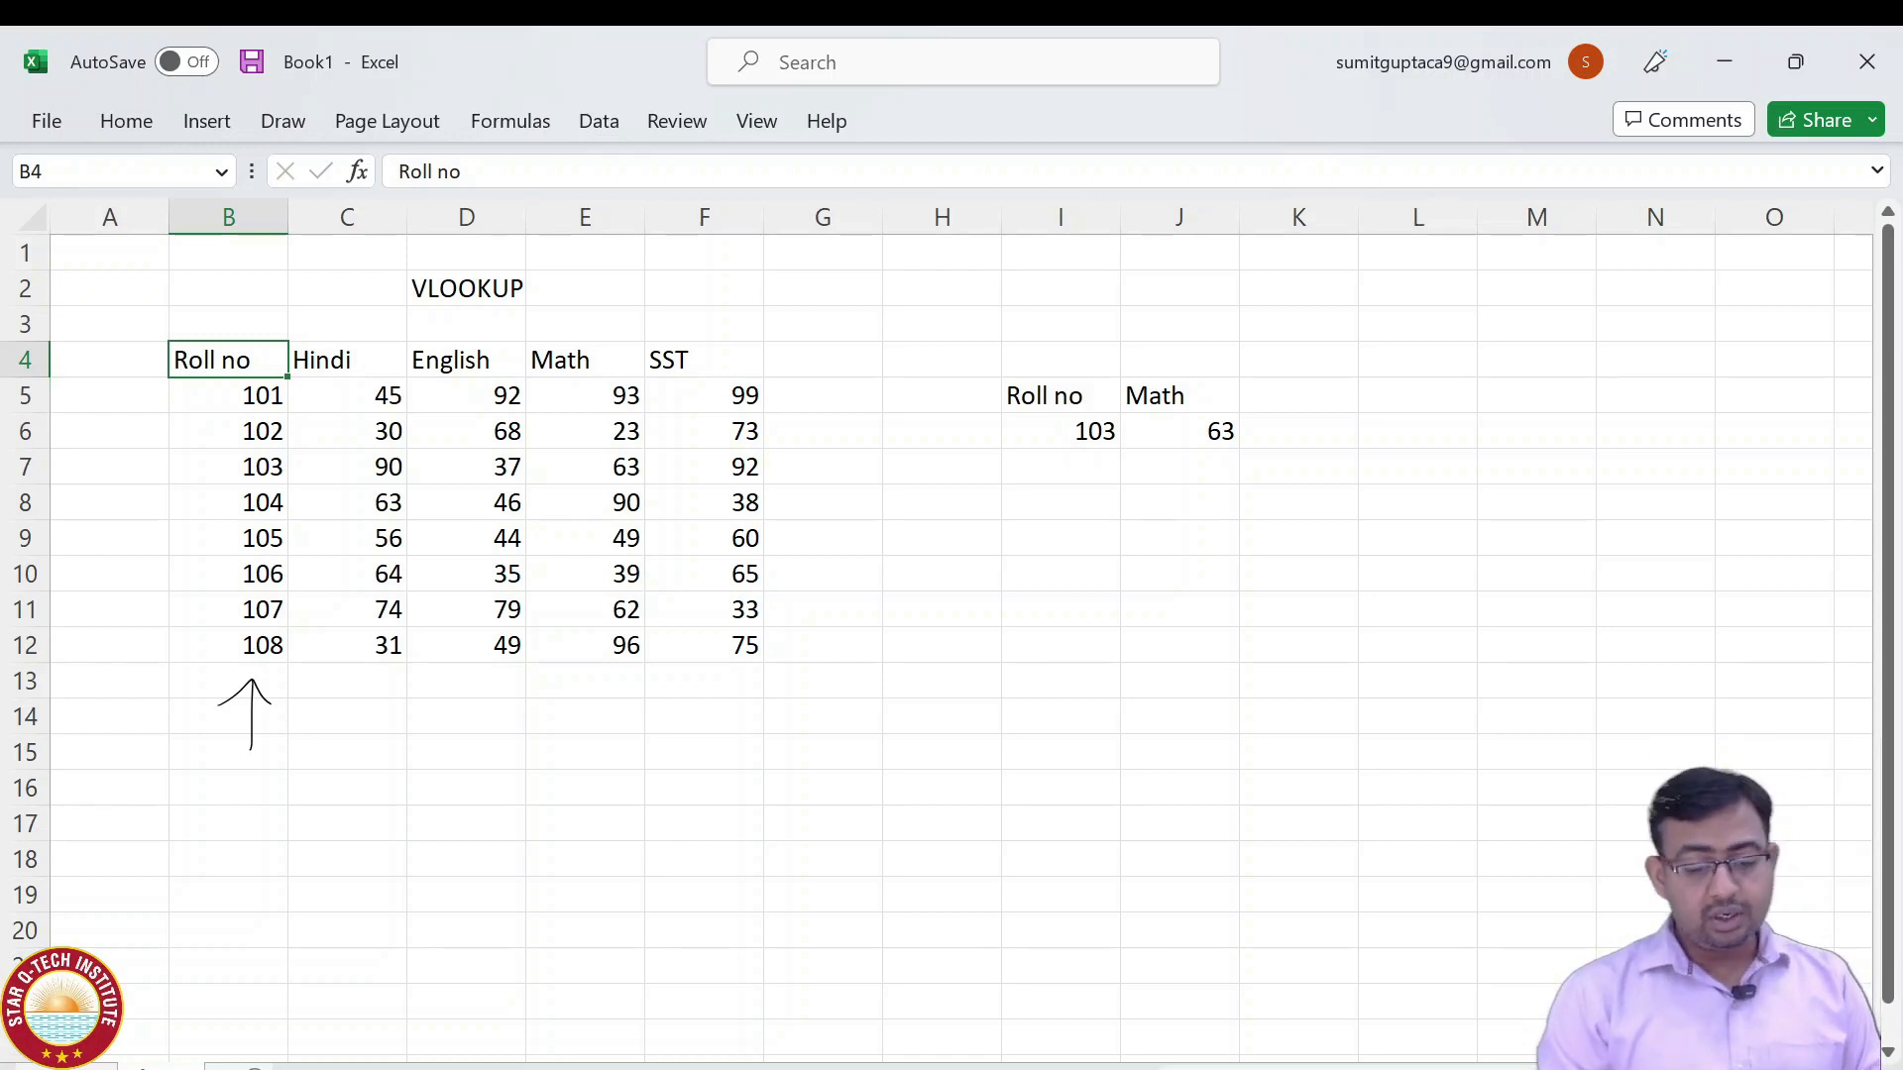
Review the Roll no column and the full extent of the marks table B4:F12.
{"action": "key", "text": "Down"}
{"action": "key", "text": "Down"}
{"action": "key", "text": "Up"}
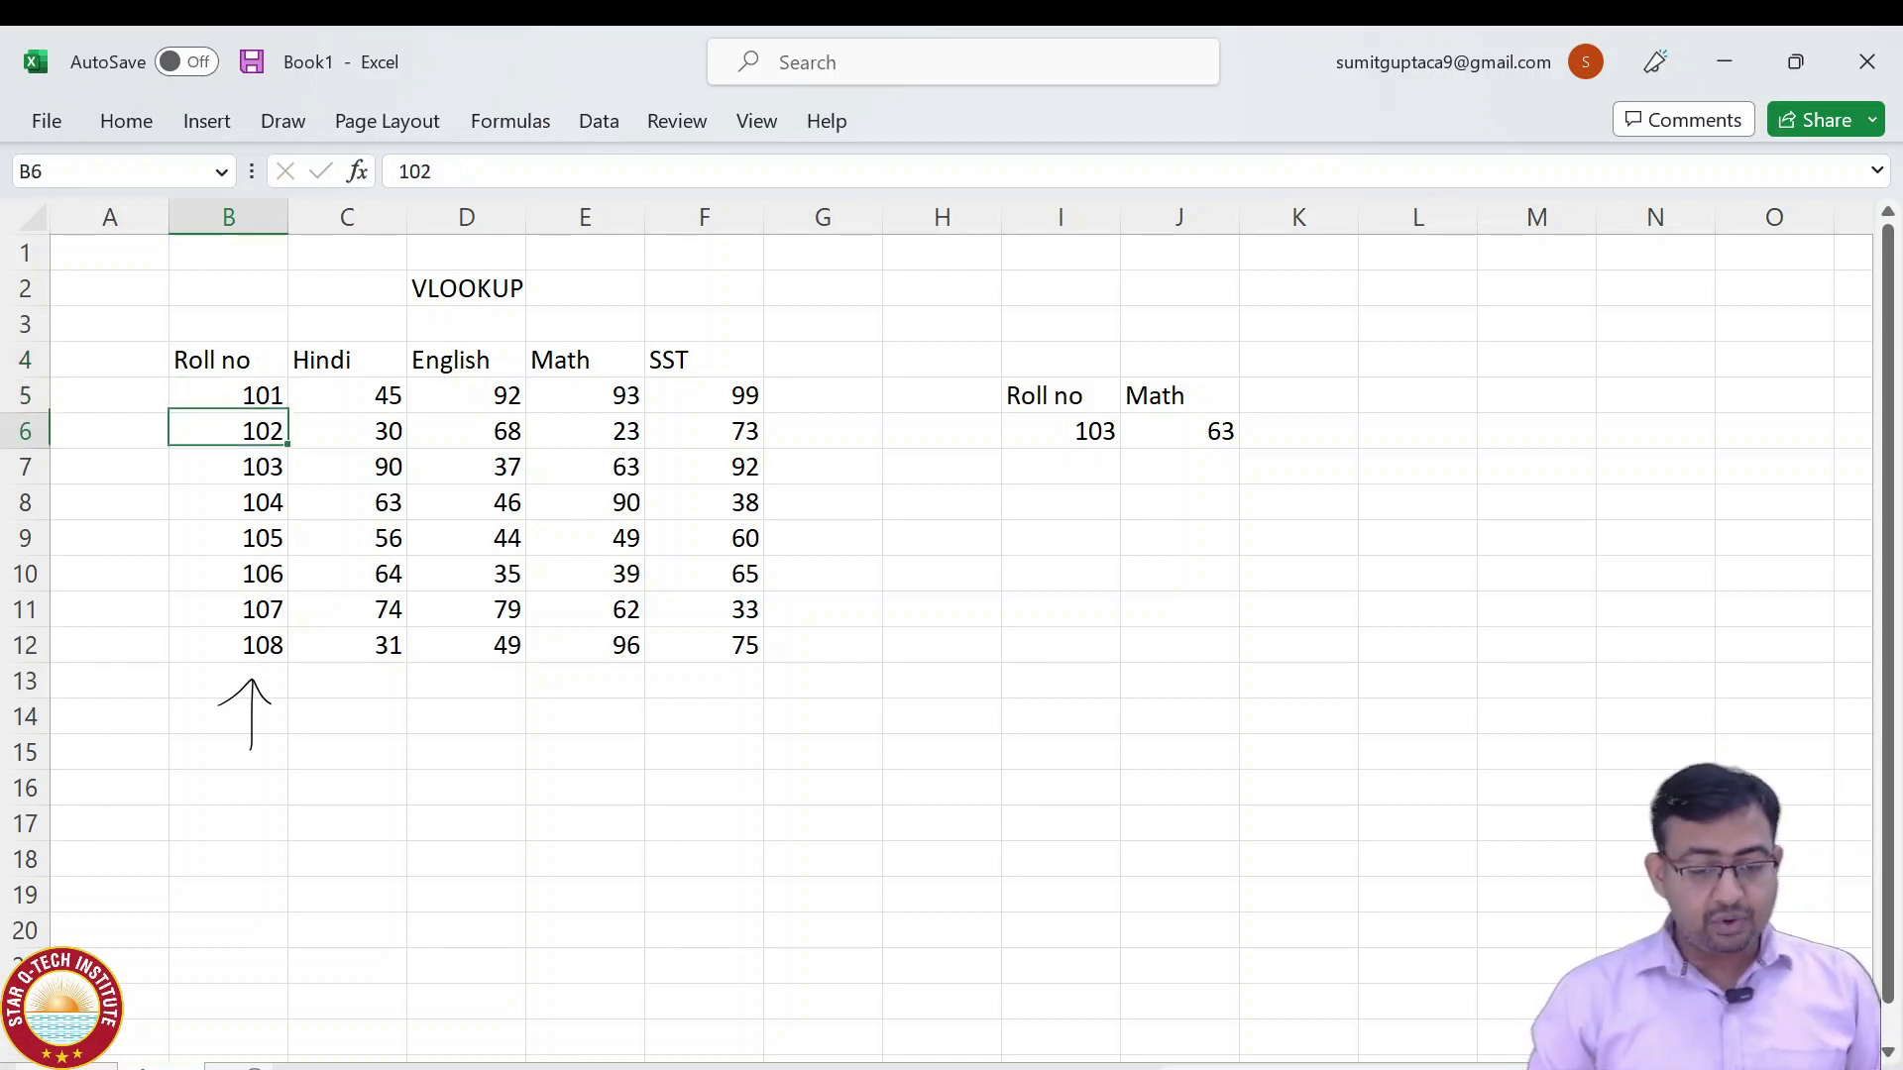
{"action": "key", "text": "Down"}
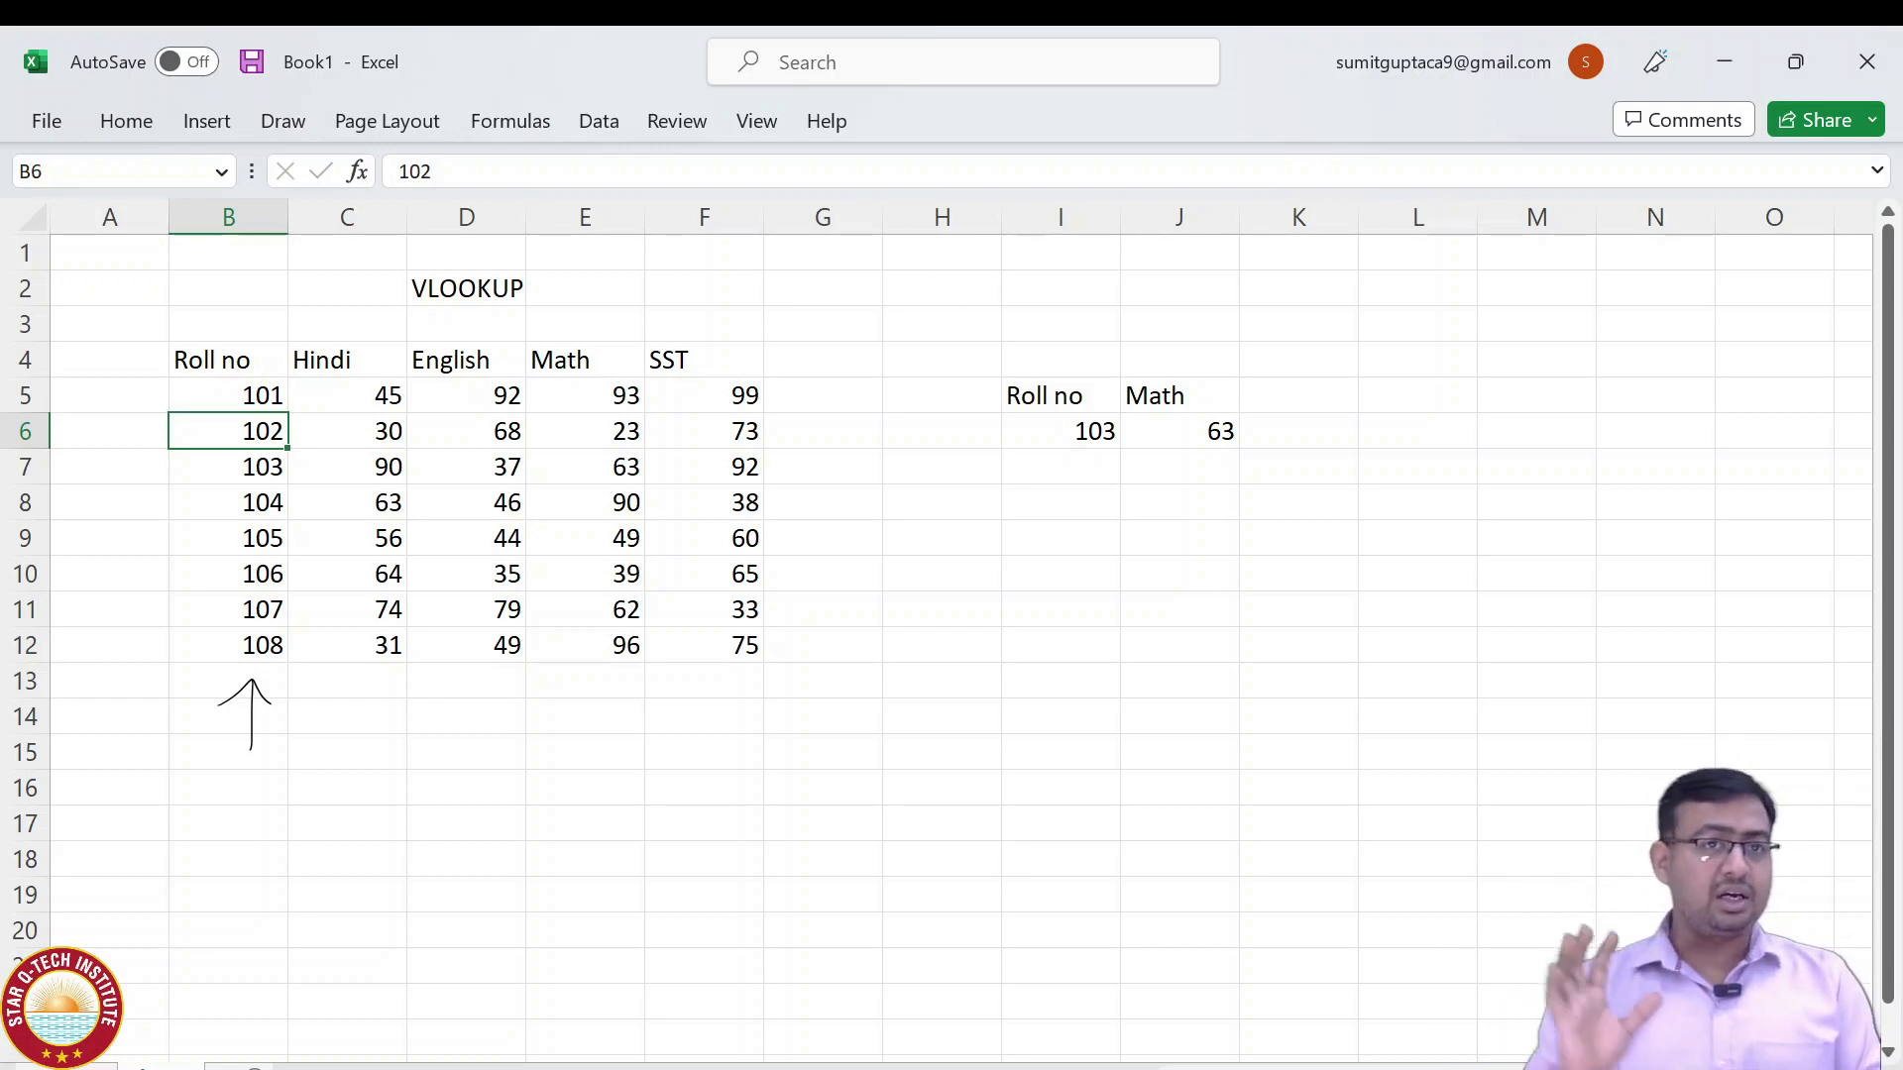
{"action": "left_click", "coordinate": [228, 360]}
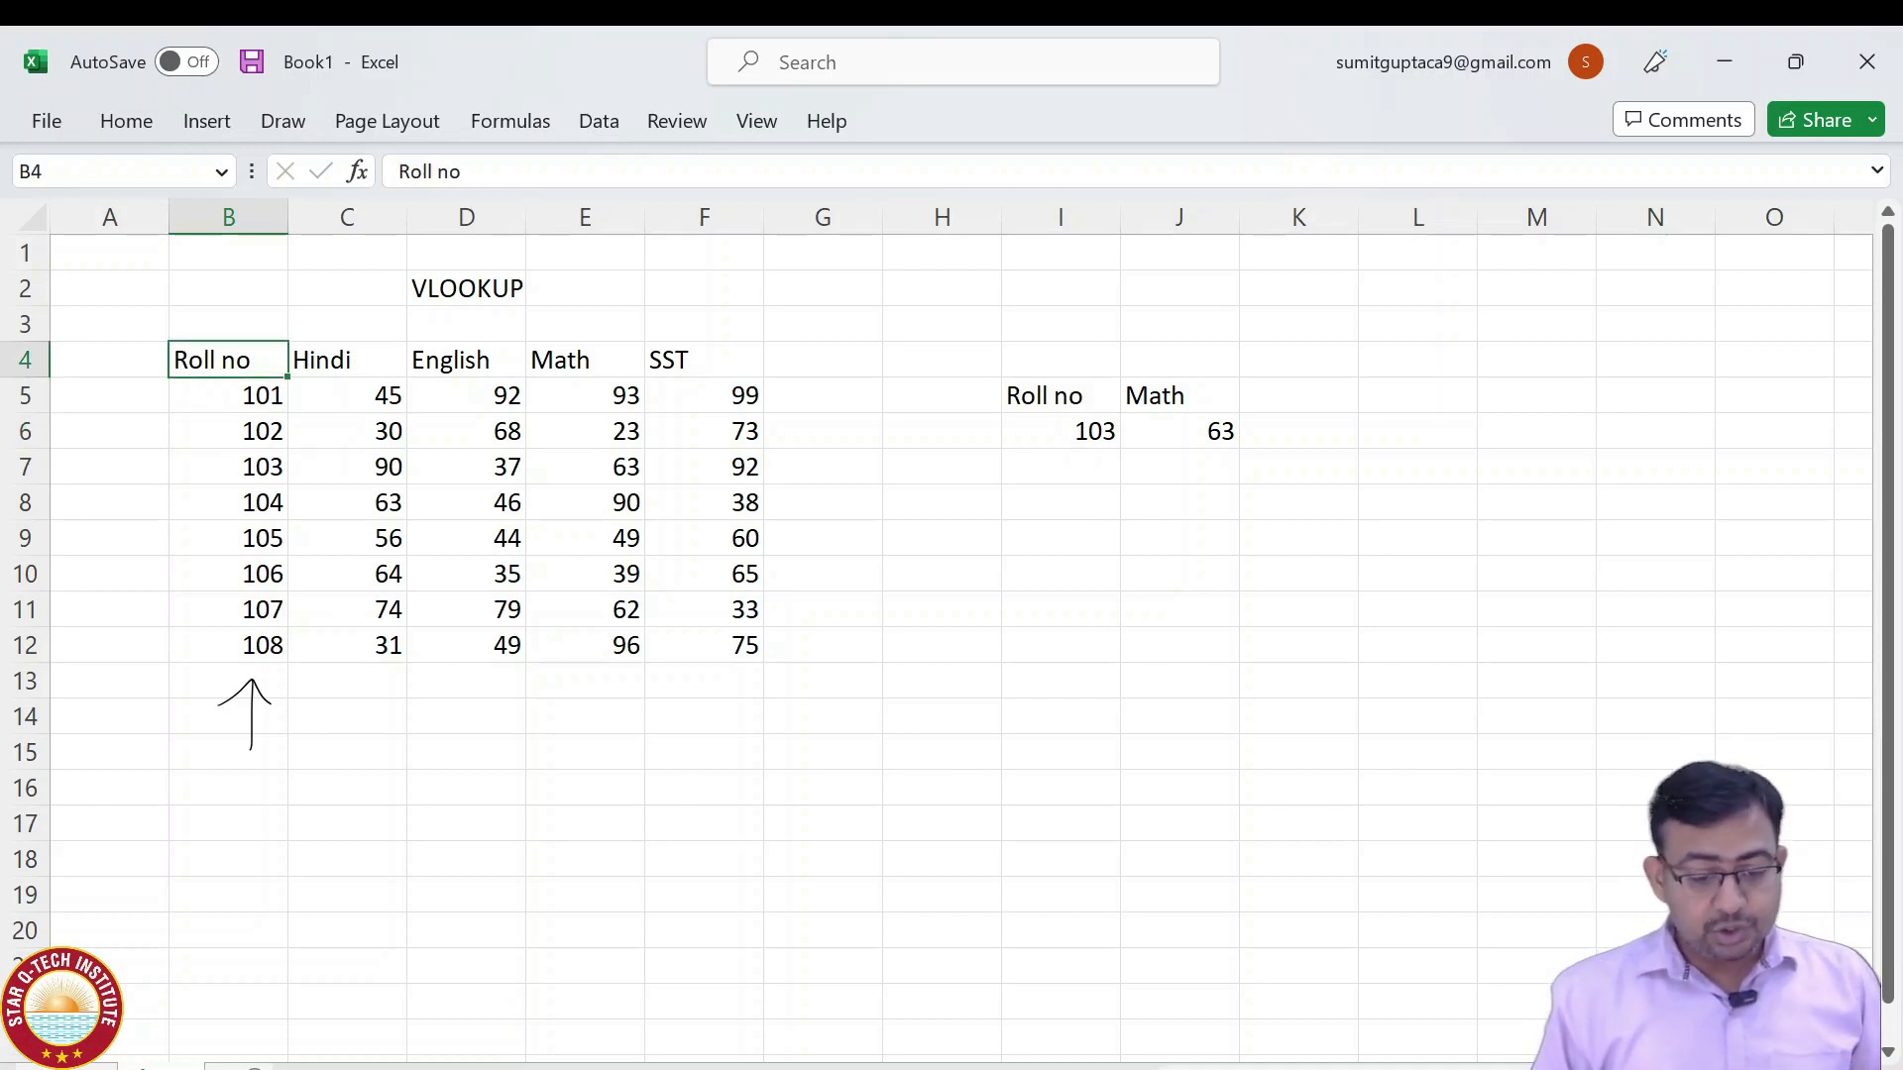
{"action": "key", "text": "ctrl+shift+Down"}
{"action": "key", "text": "ctrl+shift+Right"}
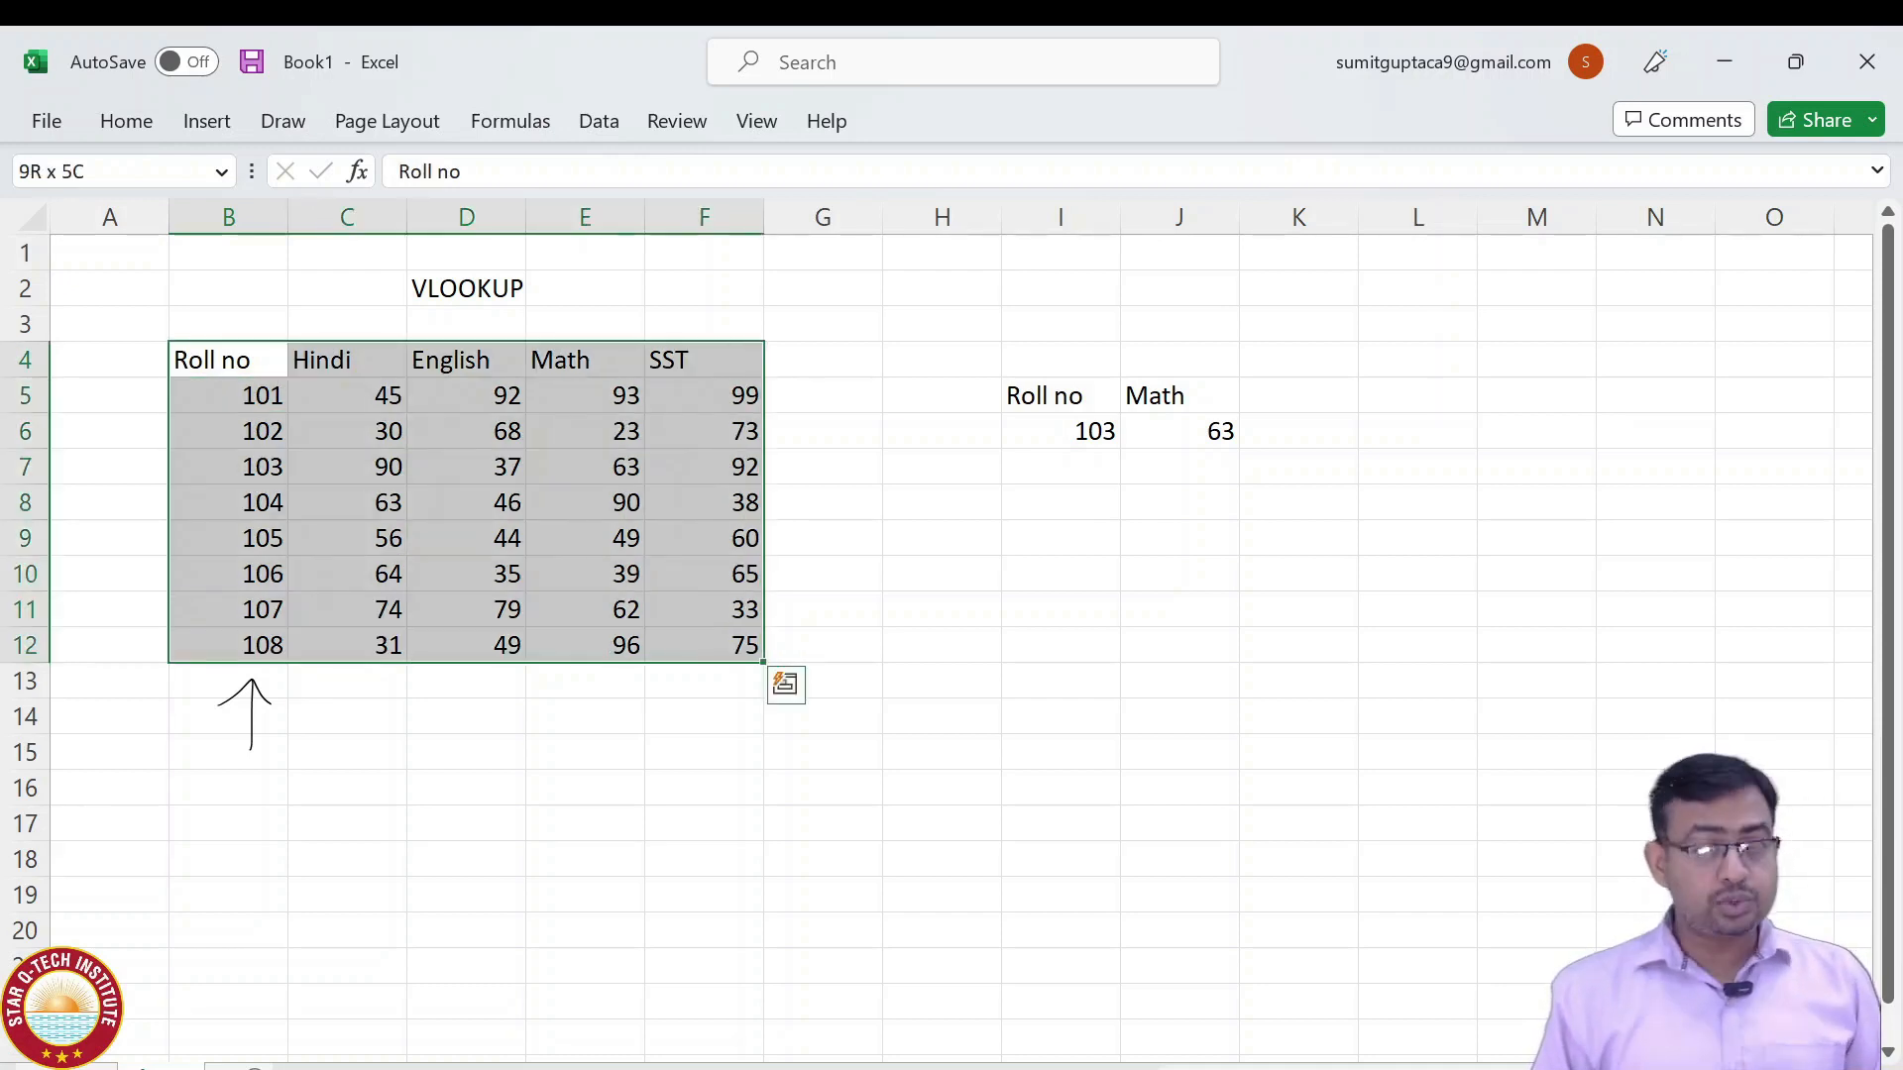
{"action": "key", "text": "Down"}
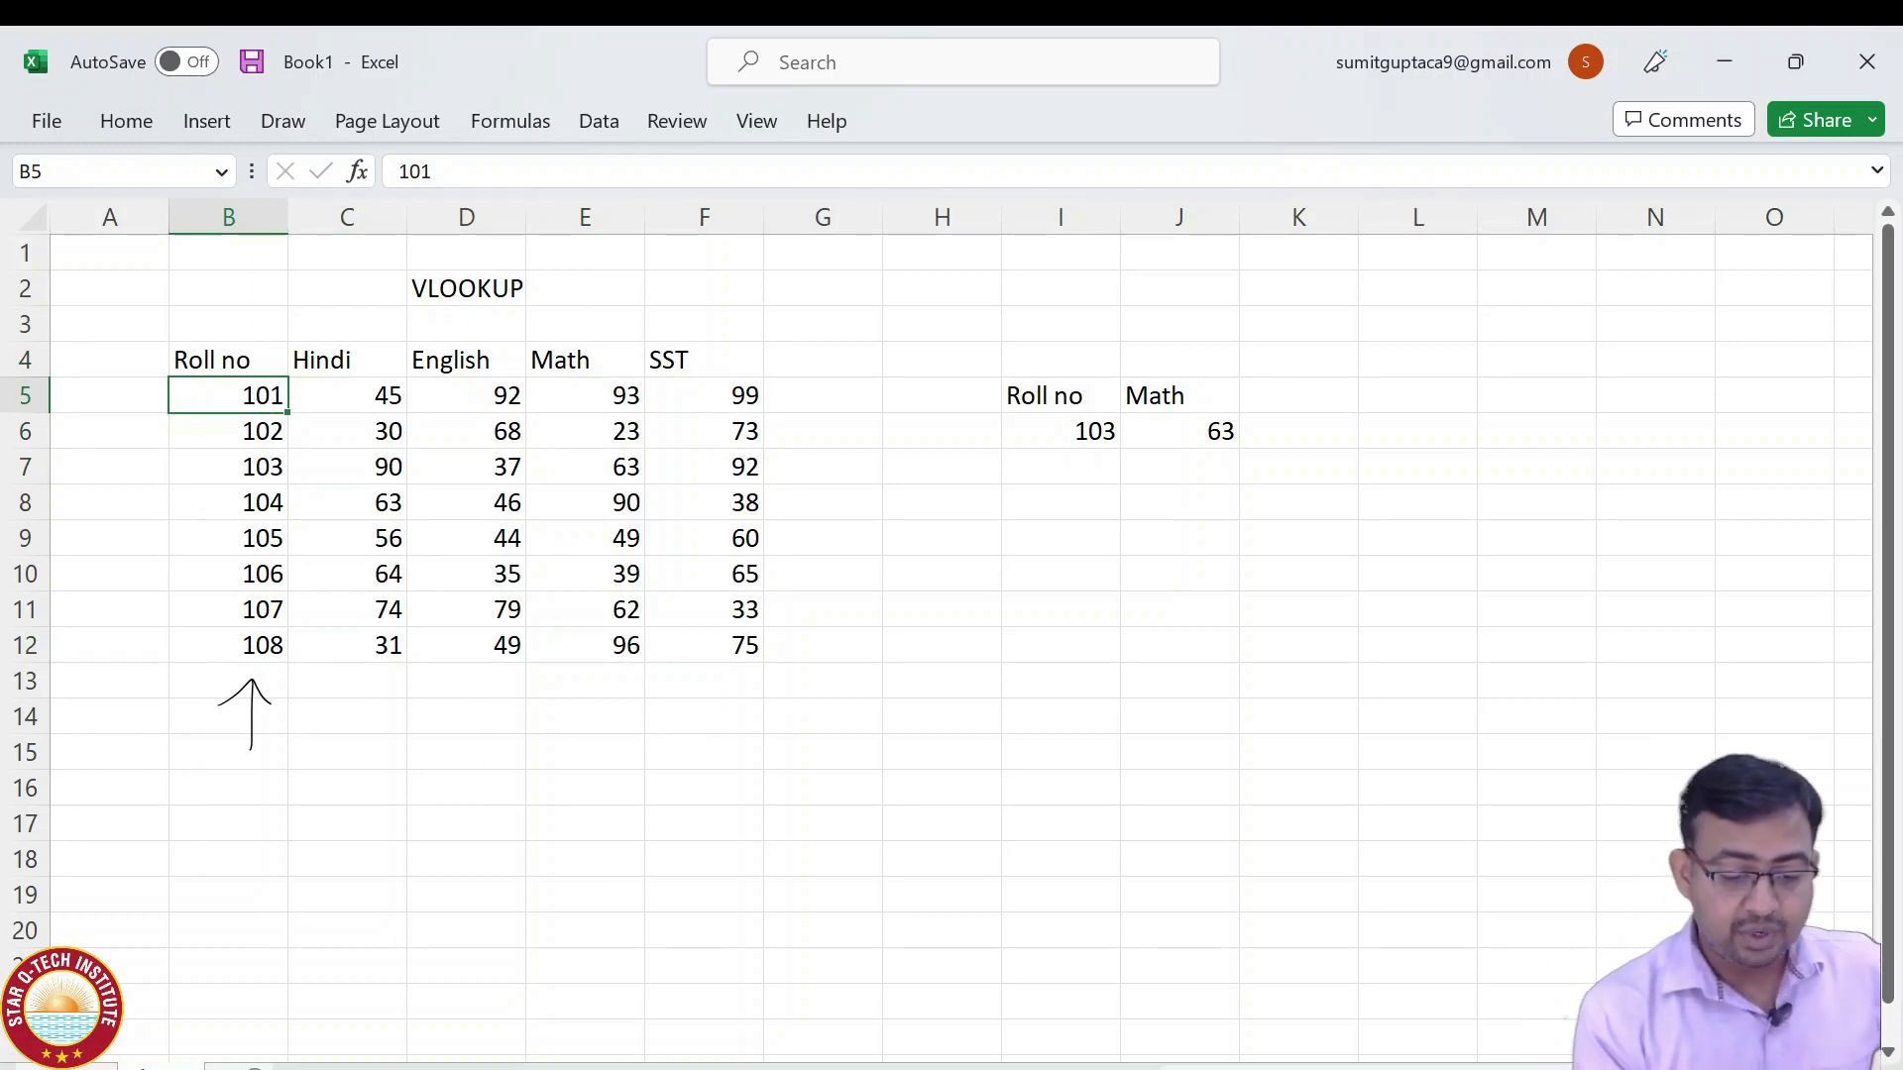
Draw an outline around the marks table, with another upward arrow and the handwritten word Left beneath its first column.
{"action": "mouse_move", "coordinate": [170, 322]}
{"action": "left_mouse_down"}
{"action": "mouse_move", "coordinate": [150, 639]}
{"action": "mouse_move", "coordinate": [721, 682]}
{"action": "mouse_move", "coordinate": [834, 333]}
{"action": "mouse_move", "coordinate": [154, 323]}
{"action": "left_mouse_up"}
{"action": "mouse_move", "coordinate": [247, 790]}
{"action": "left_mouse_down"}
{"action": "mouse_move", "coordinate": [284, 799]}
{"action": "mouse_move", "coordinate": [208, 668]}
{"action": "left_mouse_up"}
{"action": "mouse_move", "coordinate": [172, 692]}
{"action": "left_mouse_down"}
{"action": "mouse_move", "coordinate": [211, 669]}
{"action": "mouse_move", "coordinate": [225, 699]}
{"action": "left_mouse_up"}
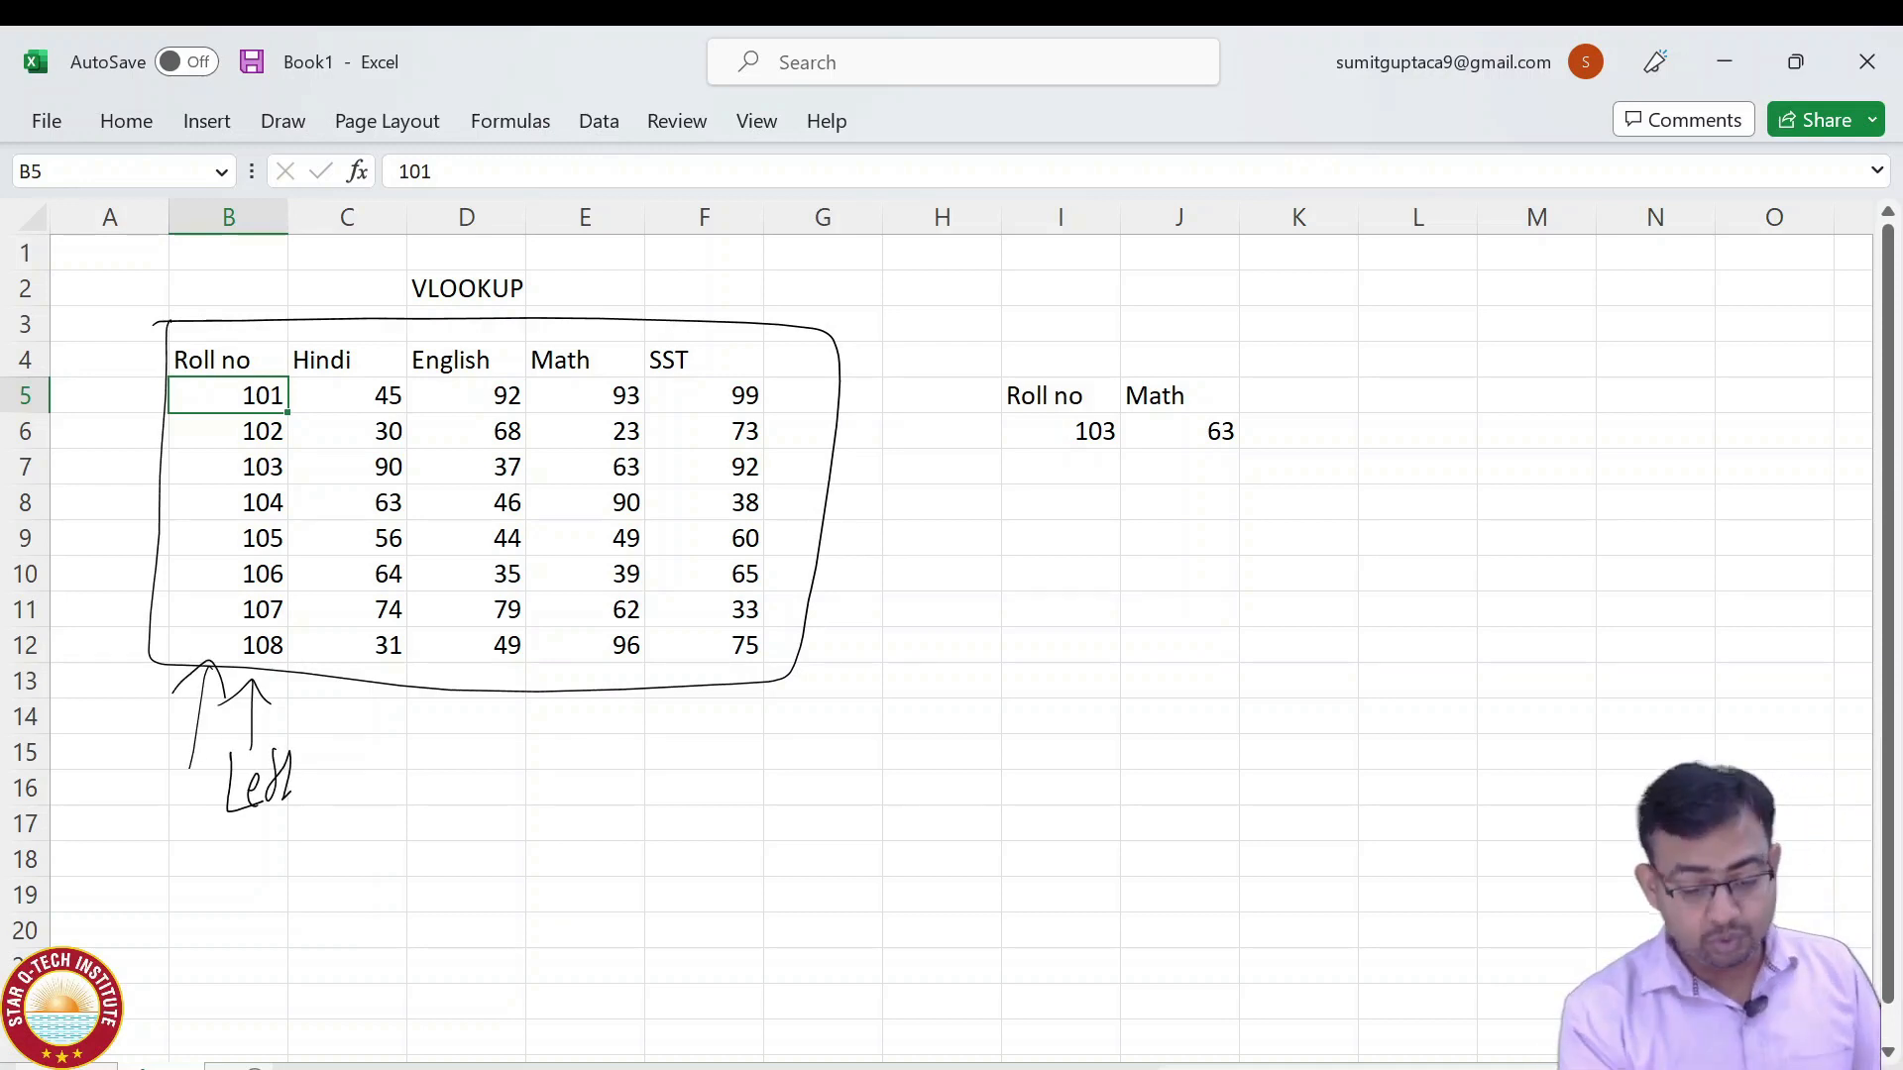
Draw an upward arrow beneath the English column, an outline around English to SST, and a rightward arrow below the outline.
{"action": "left_click_drag", "start_coordinate": [434, 763], "coordinate": [460, 670]}
{"action": "left_click_drag", "start_coordinate": [461, 670], "coordinate": [485, 704]}
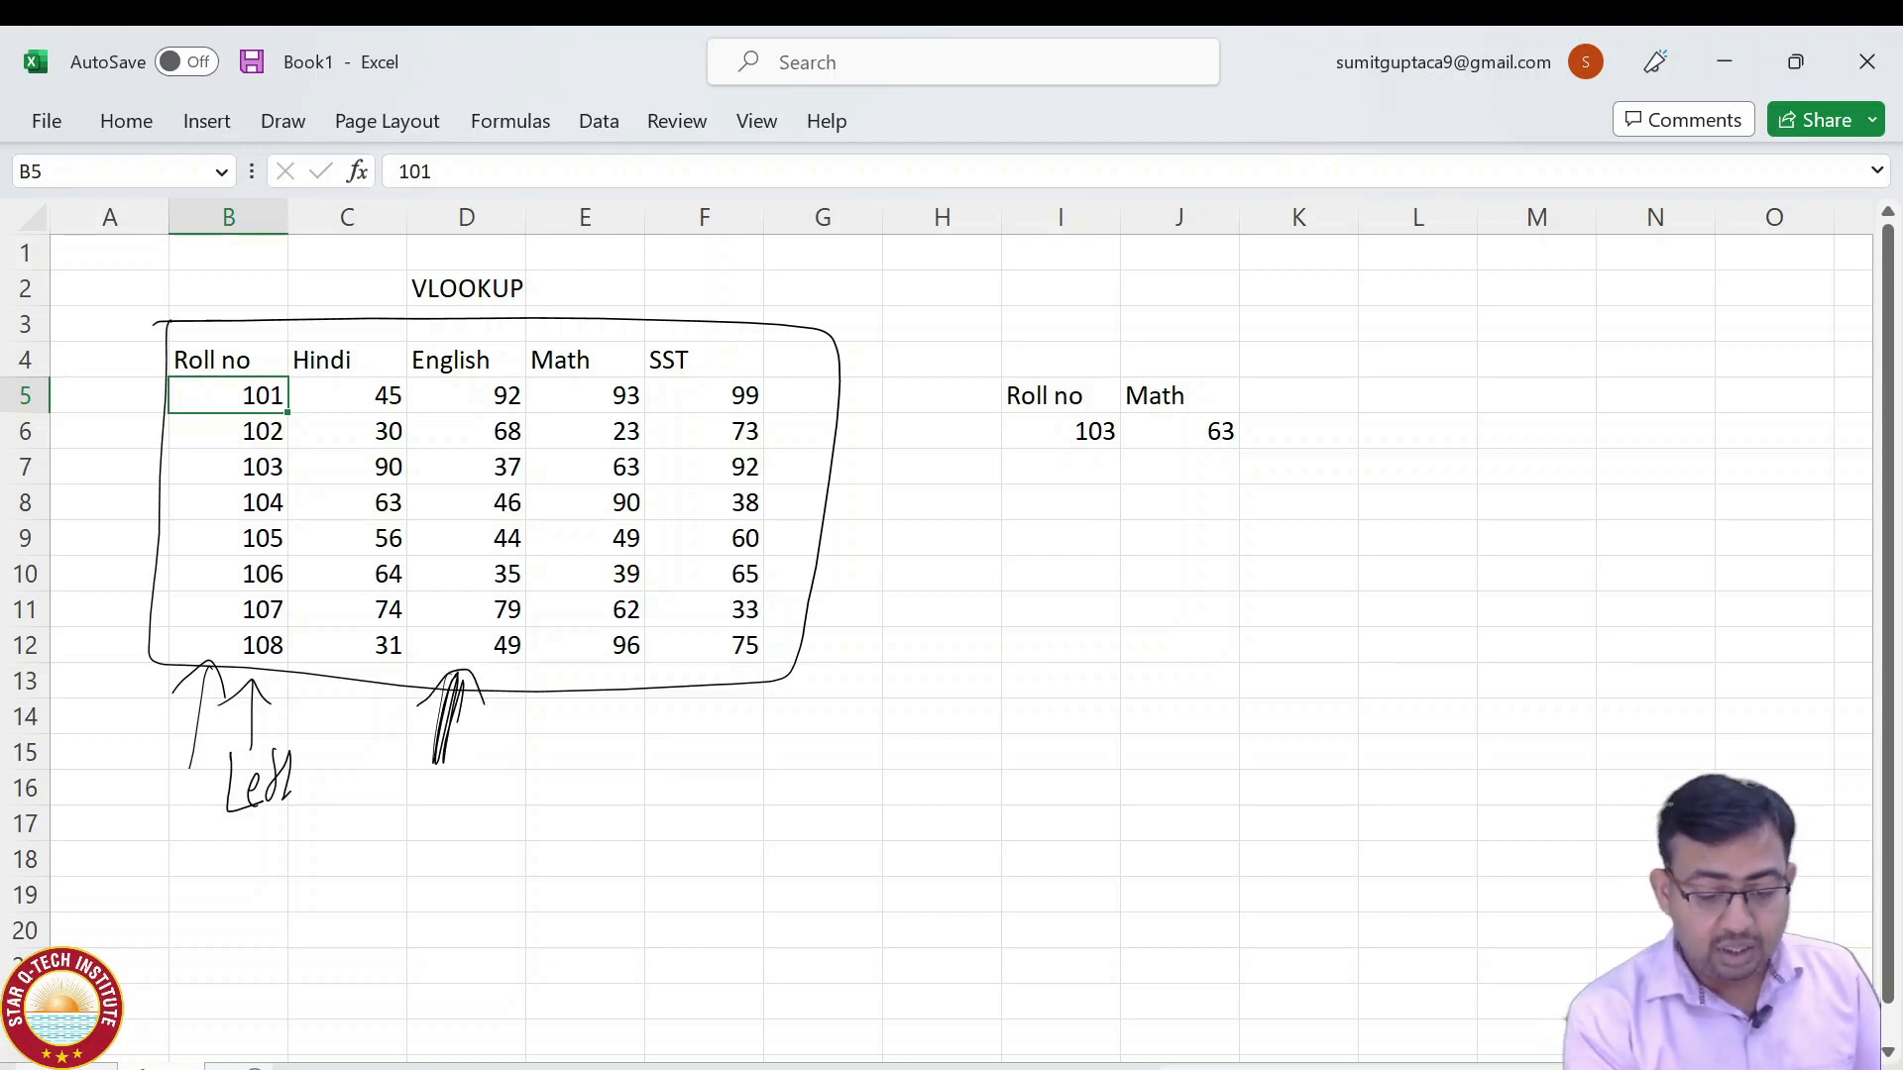
{"action": "mouse_move", "coordinate": [410, 305]}
{"action": "left_mouse_down"}
{"action": "mouse_move", "coordinate": [414, 529]}
{"action": "mouse_move", "coordinate": [473, 780]}
{"action": "mouse_move", "coordinate": [902, 451]}
{"action": "mouse_move", "coordinate": [445, 315]}
{"action": "mouse_move", "coordinate": [404, 324]}
{"action": "left_mouse_up"}
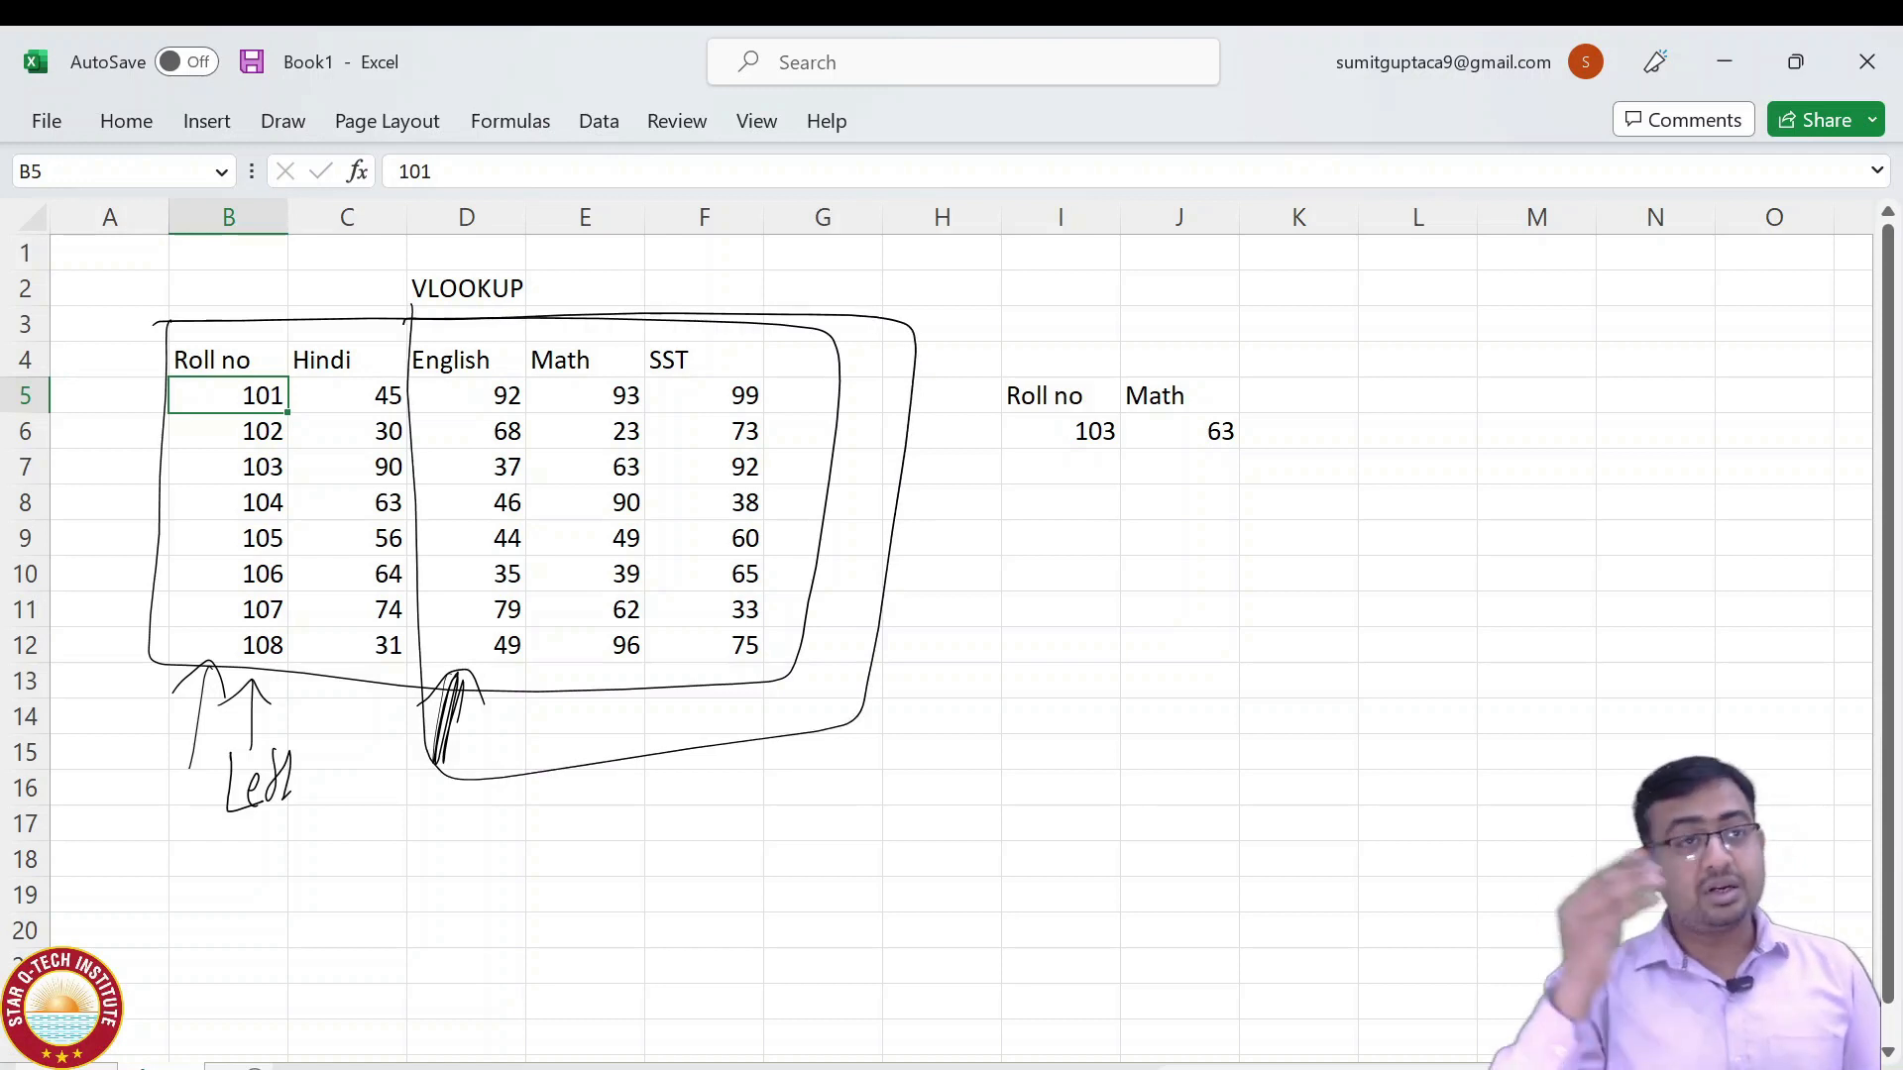
{"action": "left_click_drag", "start_coordinate": [446, 820], "coordinate": [911, 805]}
{"action": "mouse_move", "coordinate": [887, 765]}
{"action": "left_mouse_down"}
{"action": "mouse_move", "coordinate": [919, 802]}
{"action": "mouse_move", "coordinate": [885, 850]}
{"action": "left_mouse_up"}
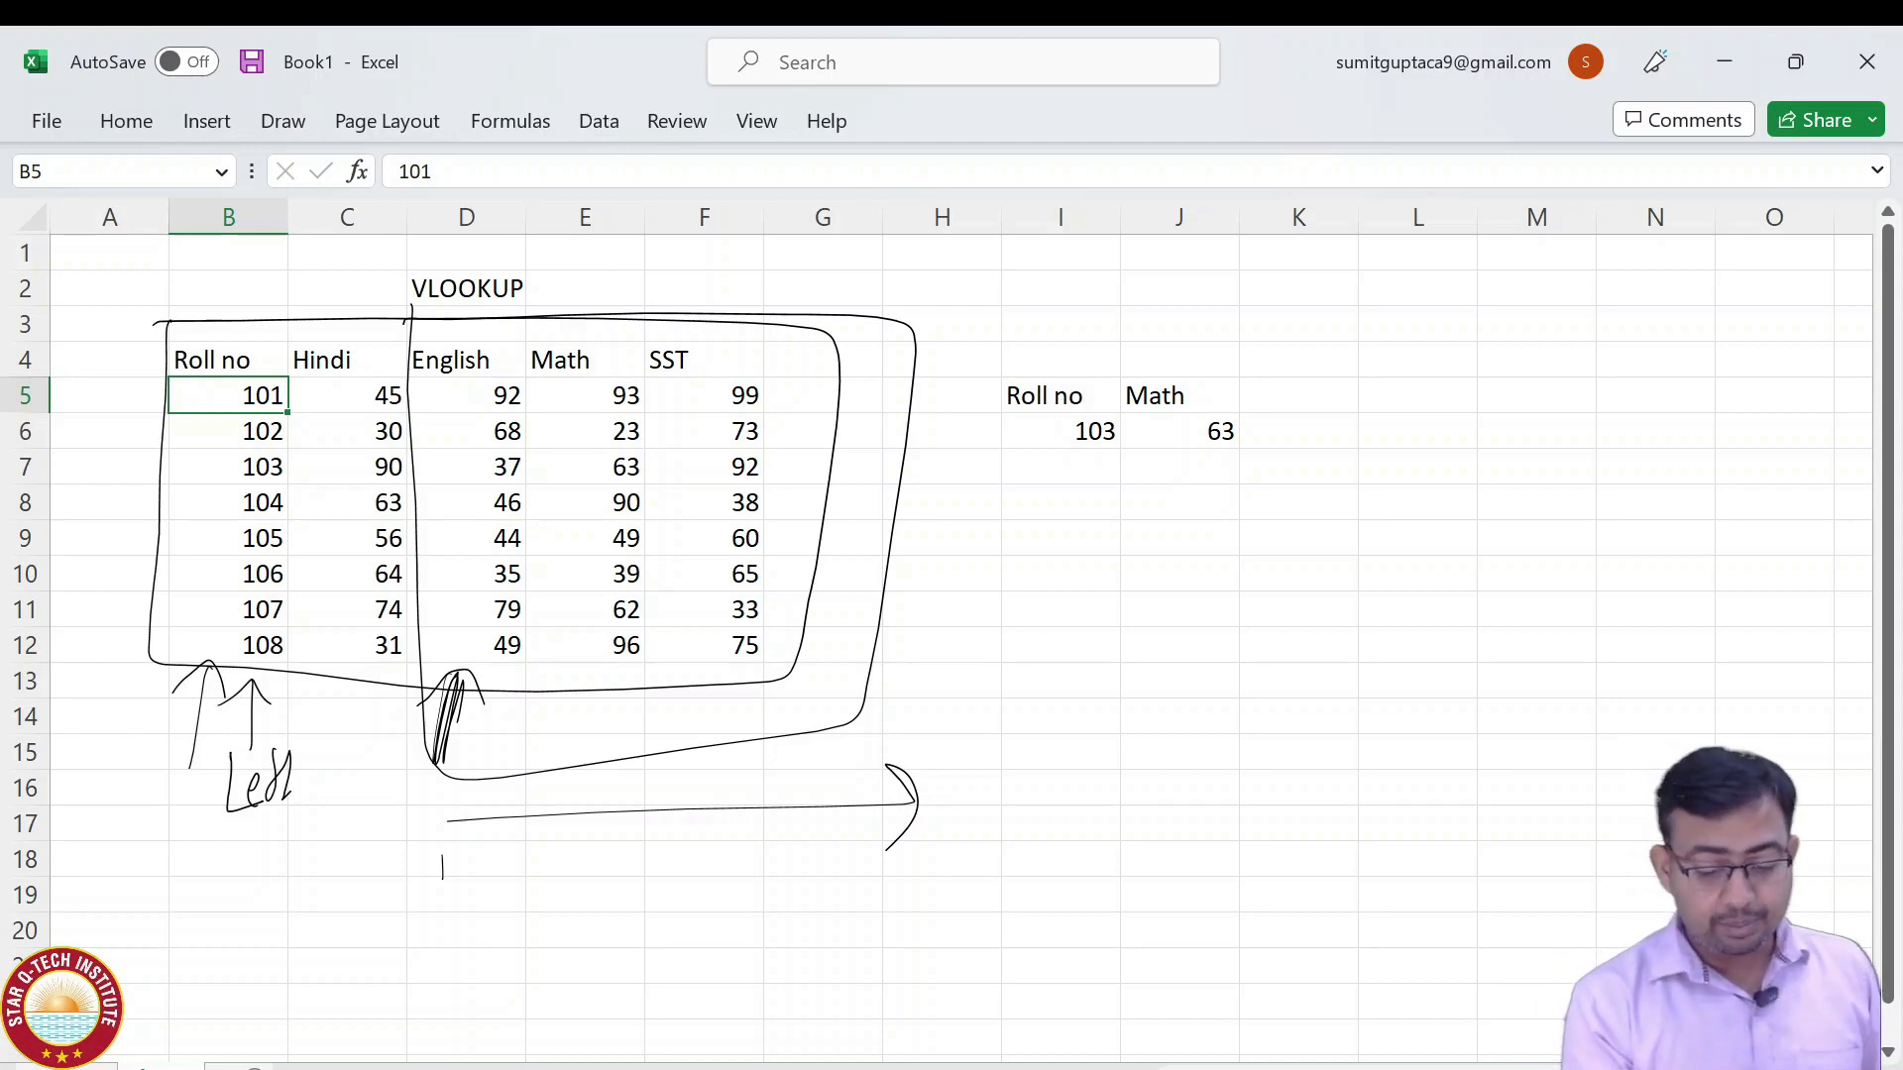
Undo the ink annotations back to the single upward arrow beneath the Roll no column.
{"action": "key", "text": "ctrl"}
{"action": "key", "text": "ctrl"}
{"action": "key", "text": "ctrl+z"}
{"action": "key", "text": "ctrl+z"}
{"action": "key", "text": "ctrl+z"}
{"action": "key", "text": "ctrl+z"}
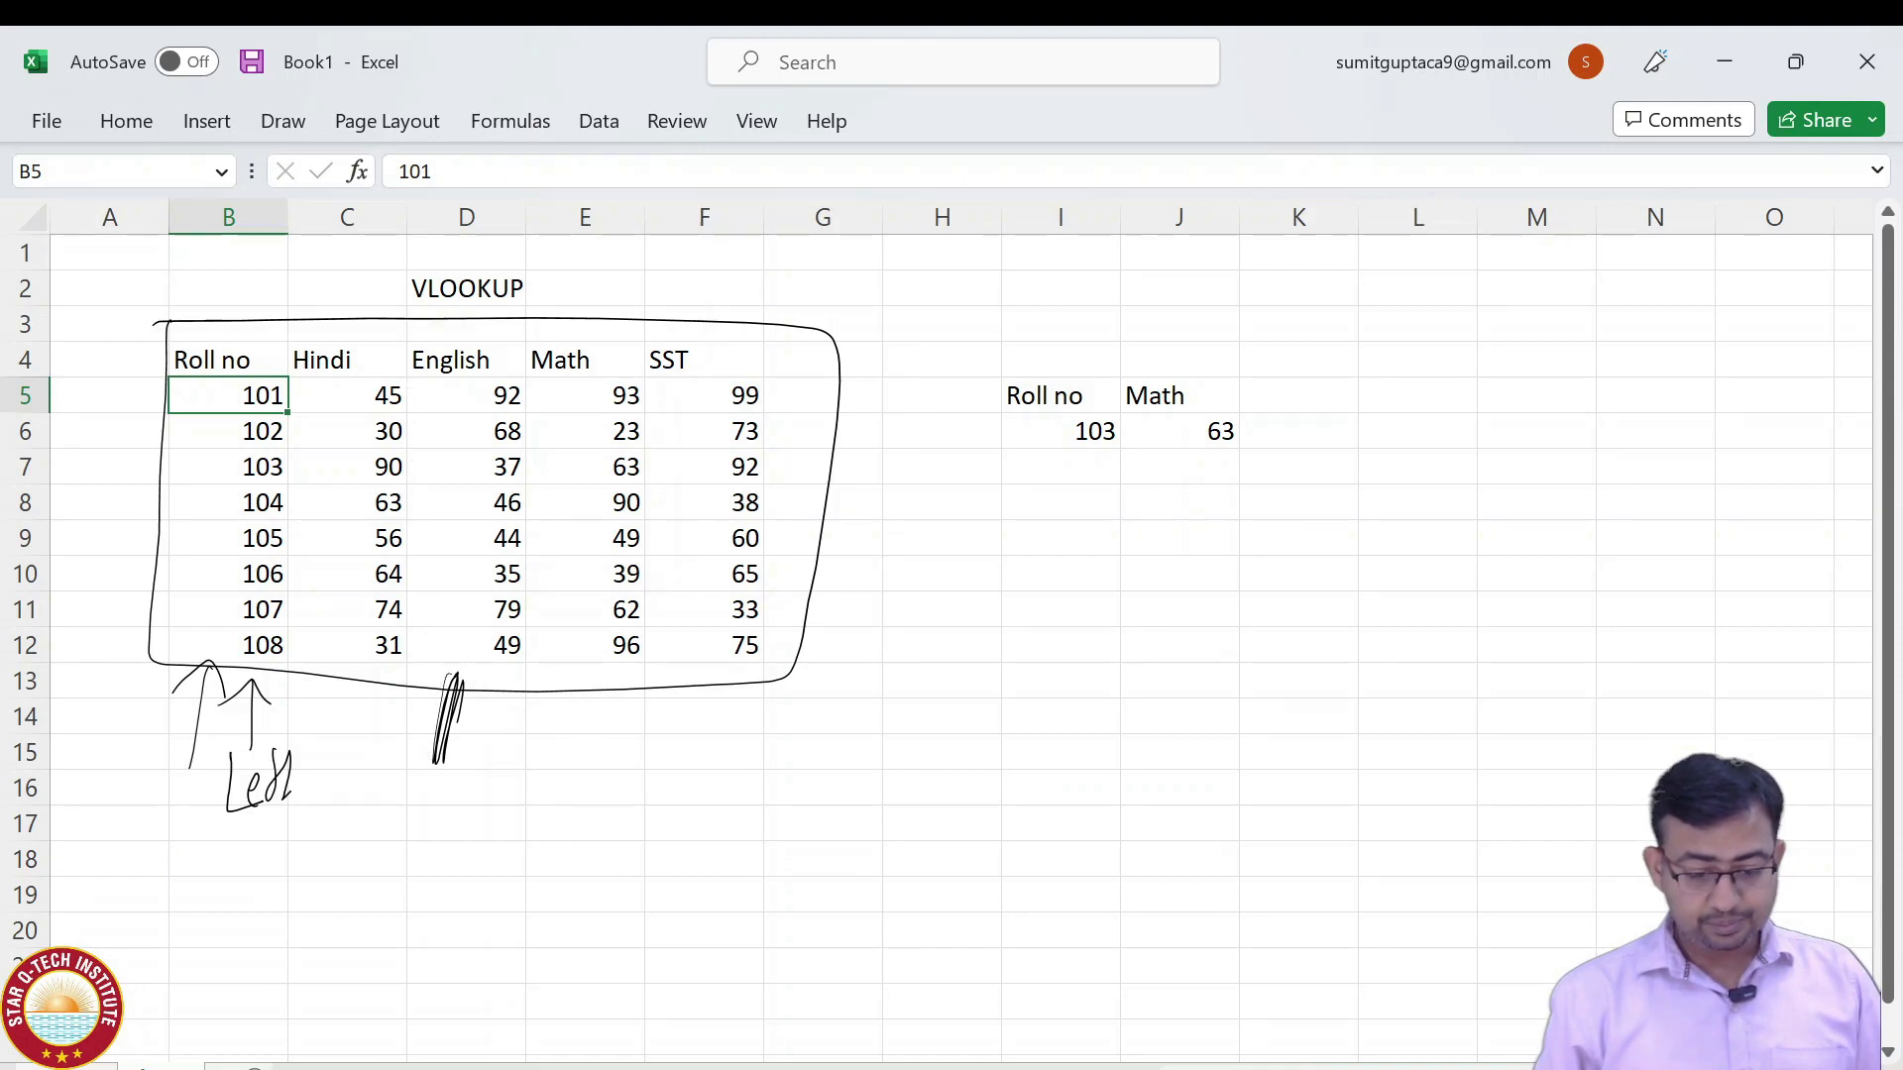
{"action": "key", "text": "ctrl+z"}
{"action": "key", "text": "ctrl+z"}
{"action": "key", "text": "ctrl+z"}
{"action": "key", "text": "ctrl+z"}
{"action": "key", "text": "ctrl+z"}
{"action": "key", "text": "ctrl+z"}
Undo the worksheet edits until the Roll no column sits between Hindi and English and the Math lookup cell is empty.
{"action": "key", "text": "Right"}
{"action": "key", "text": "Right"}
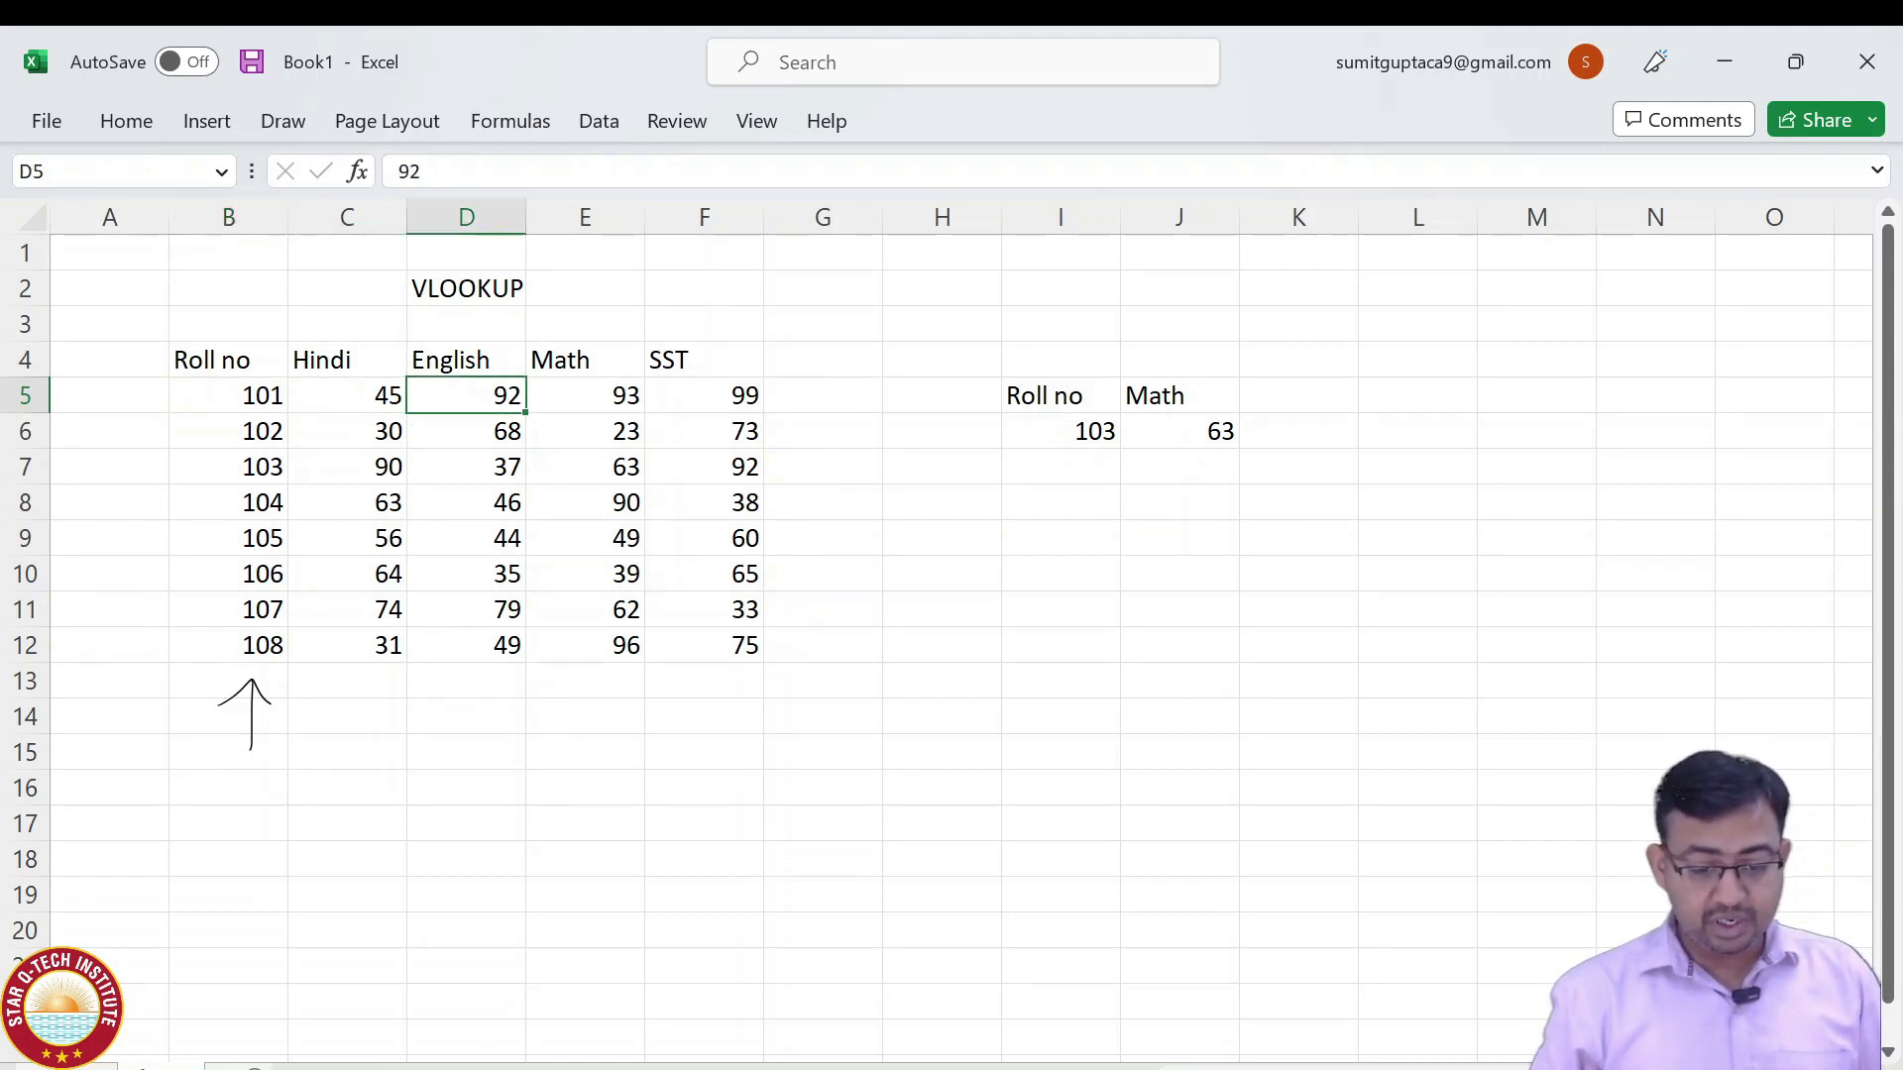
{"action": "key", "text": "ctrl+z"}
{"action": "key", "text": "ctrl+z"}
{"action": "key", "text": "ctrl+z"}
{"action": "key", "text": "ctrl+z"}
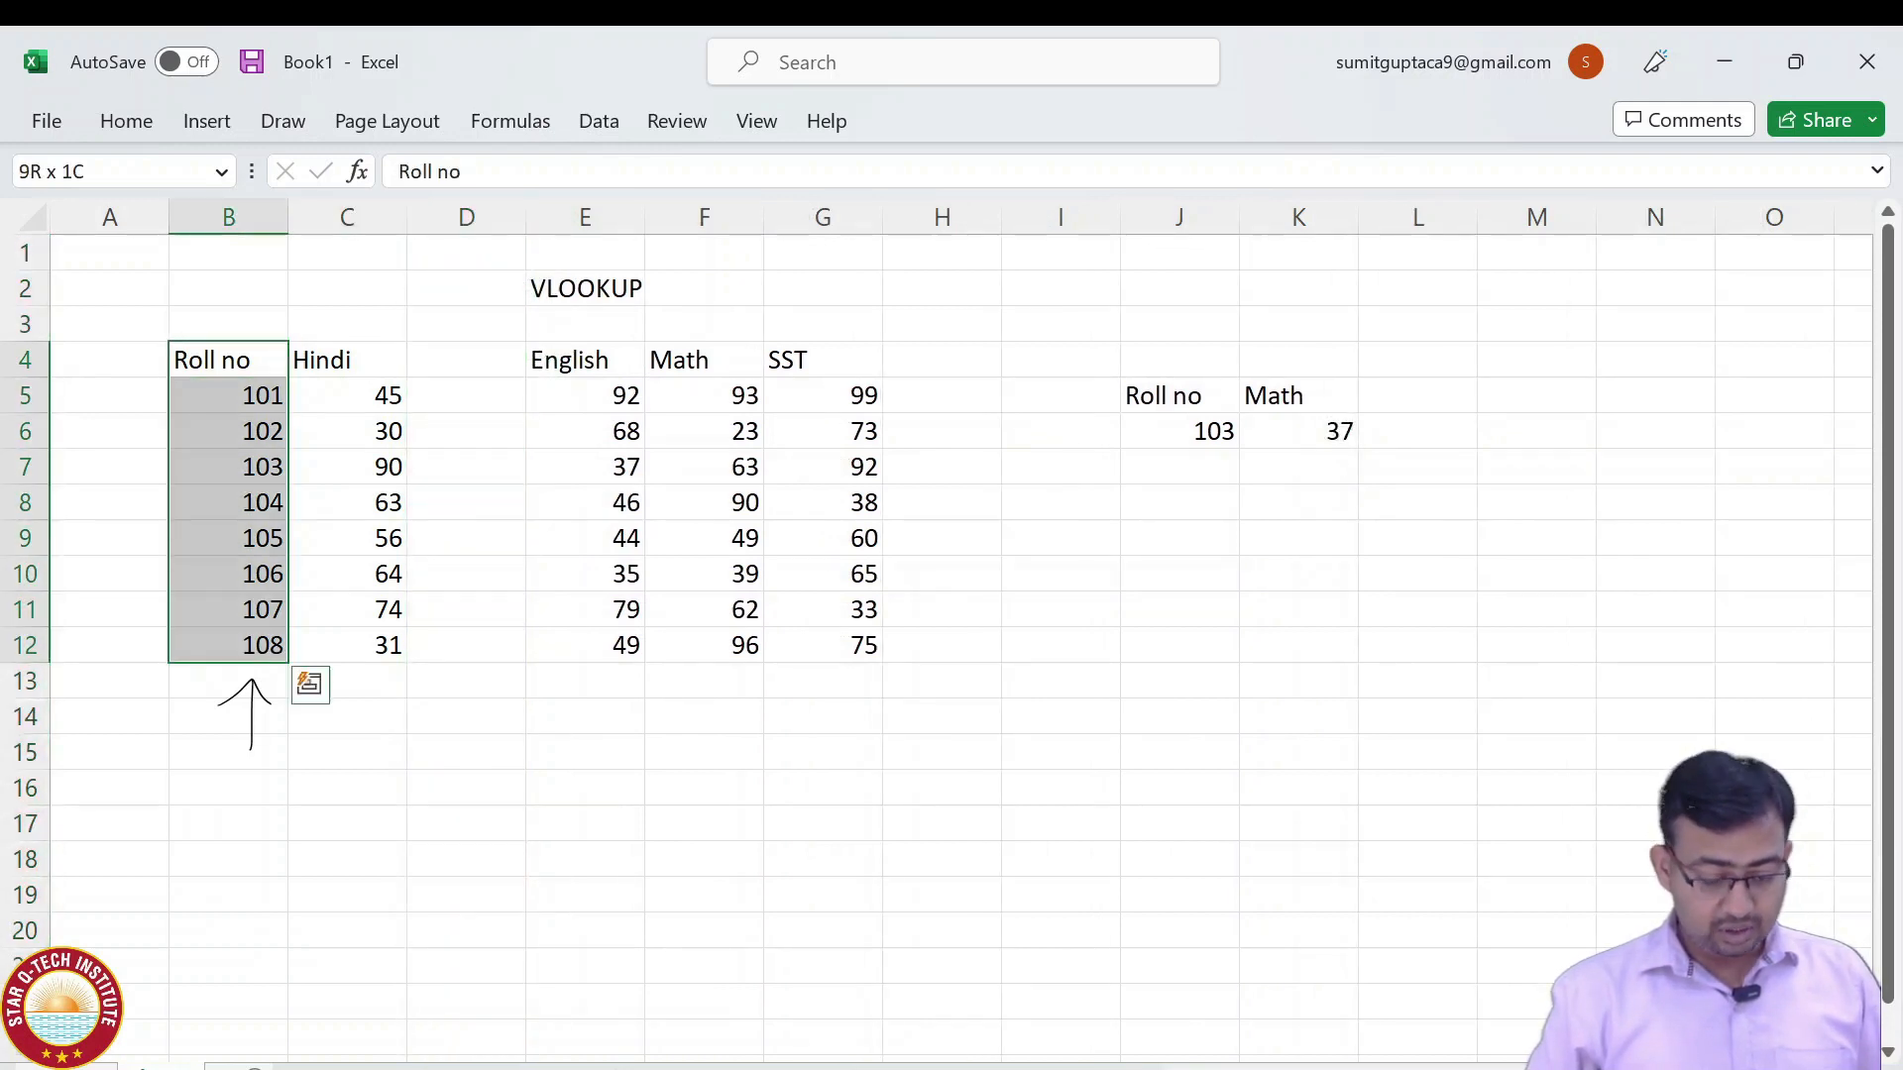
{"action": "key", "text": "ctrl+z"}
{"action": "key", "text": "ctrl+z"}
{"action": "key", "text": "ctrl+z"}
{"action": "key", "text": "ctrl+z"}
{"action": "key", "text": "ctrl+z"}
{"action": "key", "text": "ctrl+z"}
{"action": "key", "text": "ctrl+z"}
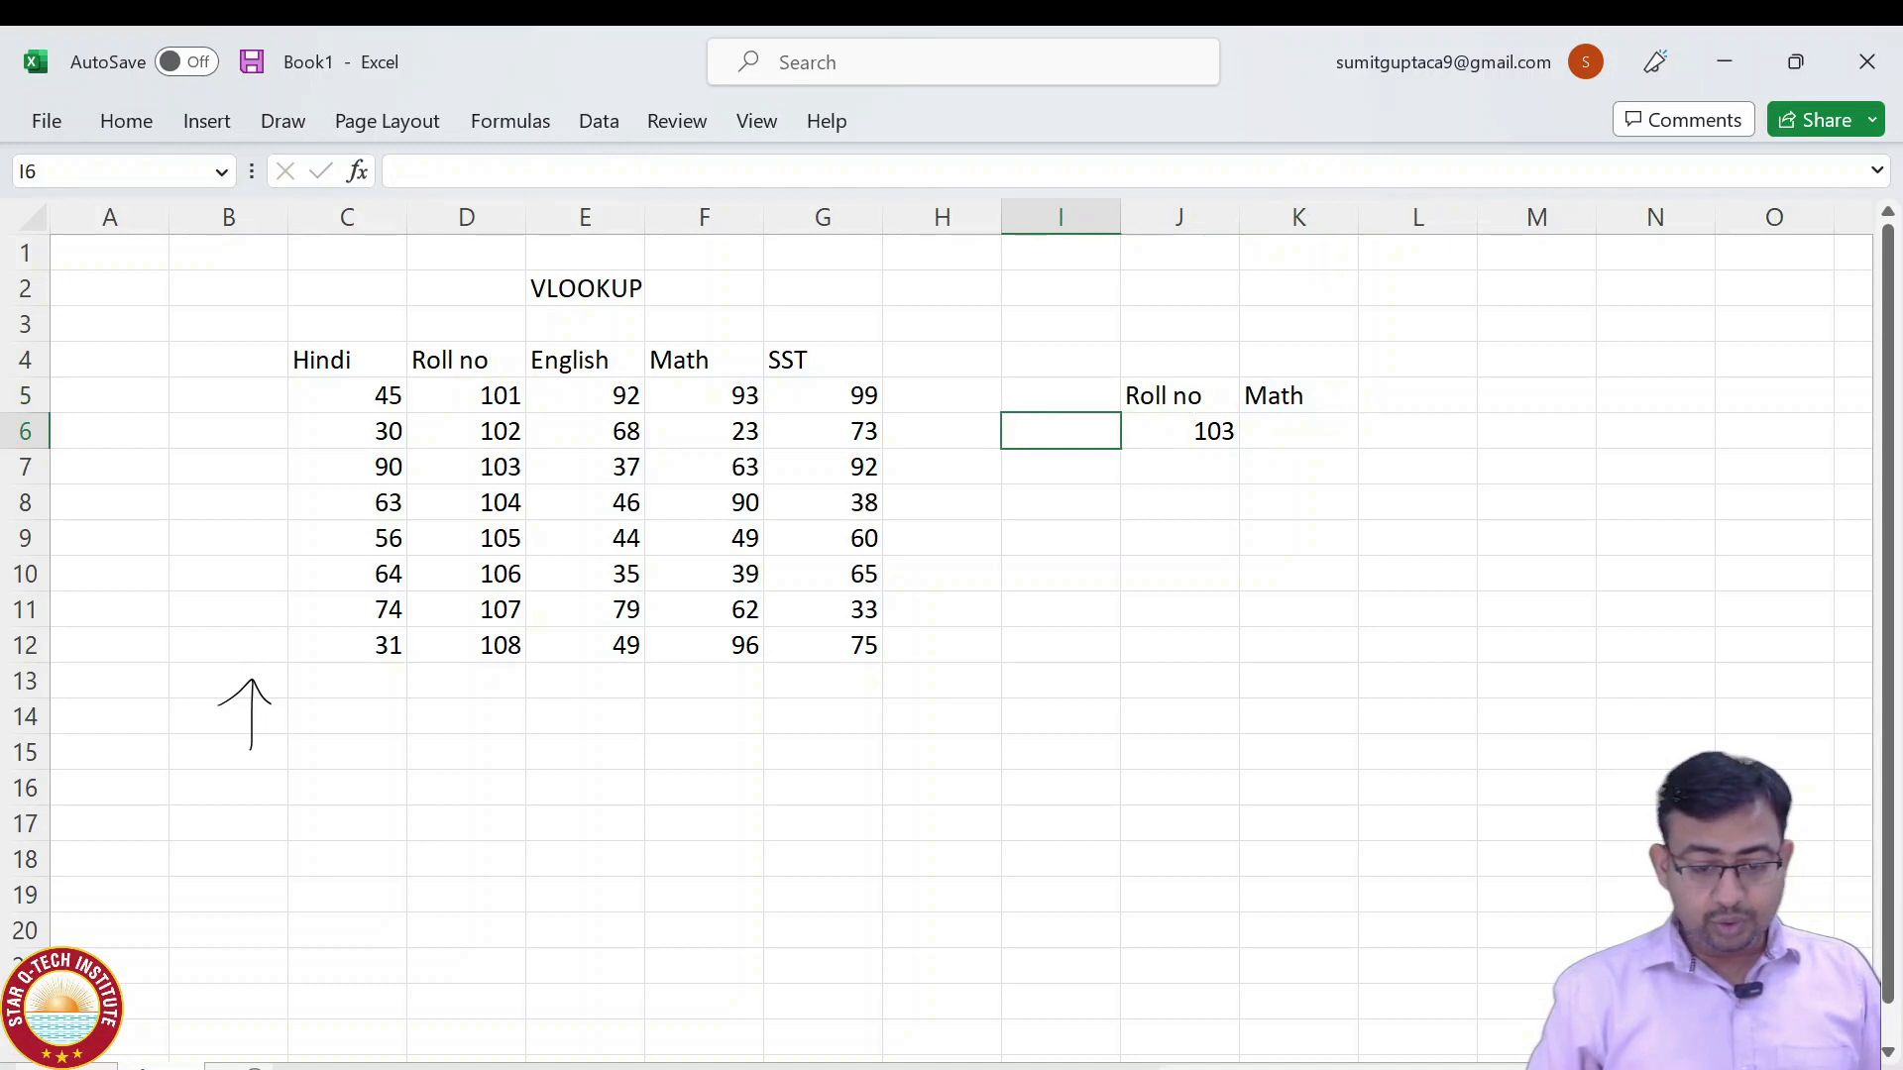
Examine the range from Roll no to SST in D4:G12 against the Hindi column left outside it.
{"action": "key", "text": "Left"}
{"action": "key", "text": "Left"}
{"action": "key", "text": "Left"}
{"action": "key", "text": "Left"}
{"action": "key", "text": "Left"}
{"action": "key", "text": "Up"}
{"action": "key", "text": "Up"}
{"action": "key", "text": "ctrl+shift+Down"}
{"action": "key", "text": "ctrl+shift+Right"}
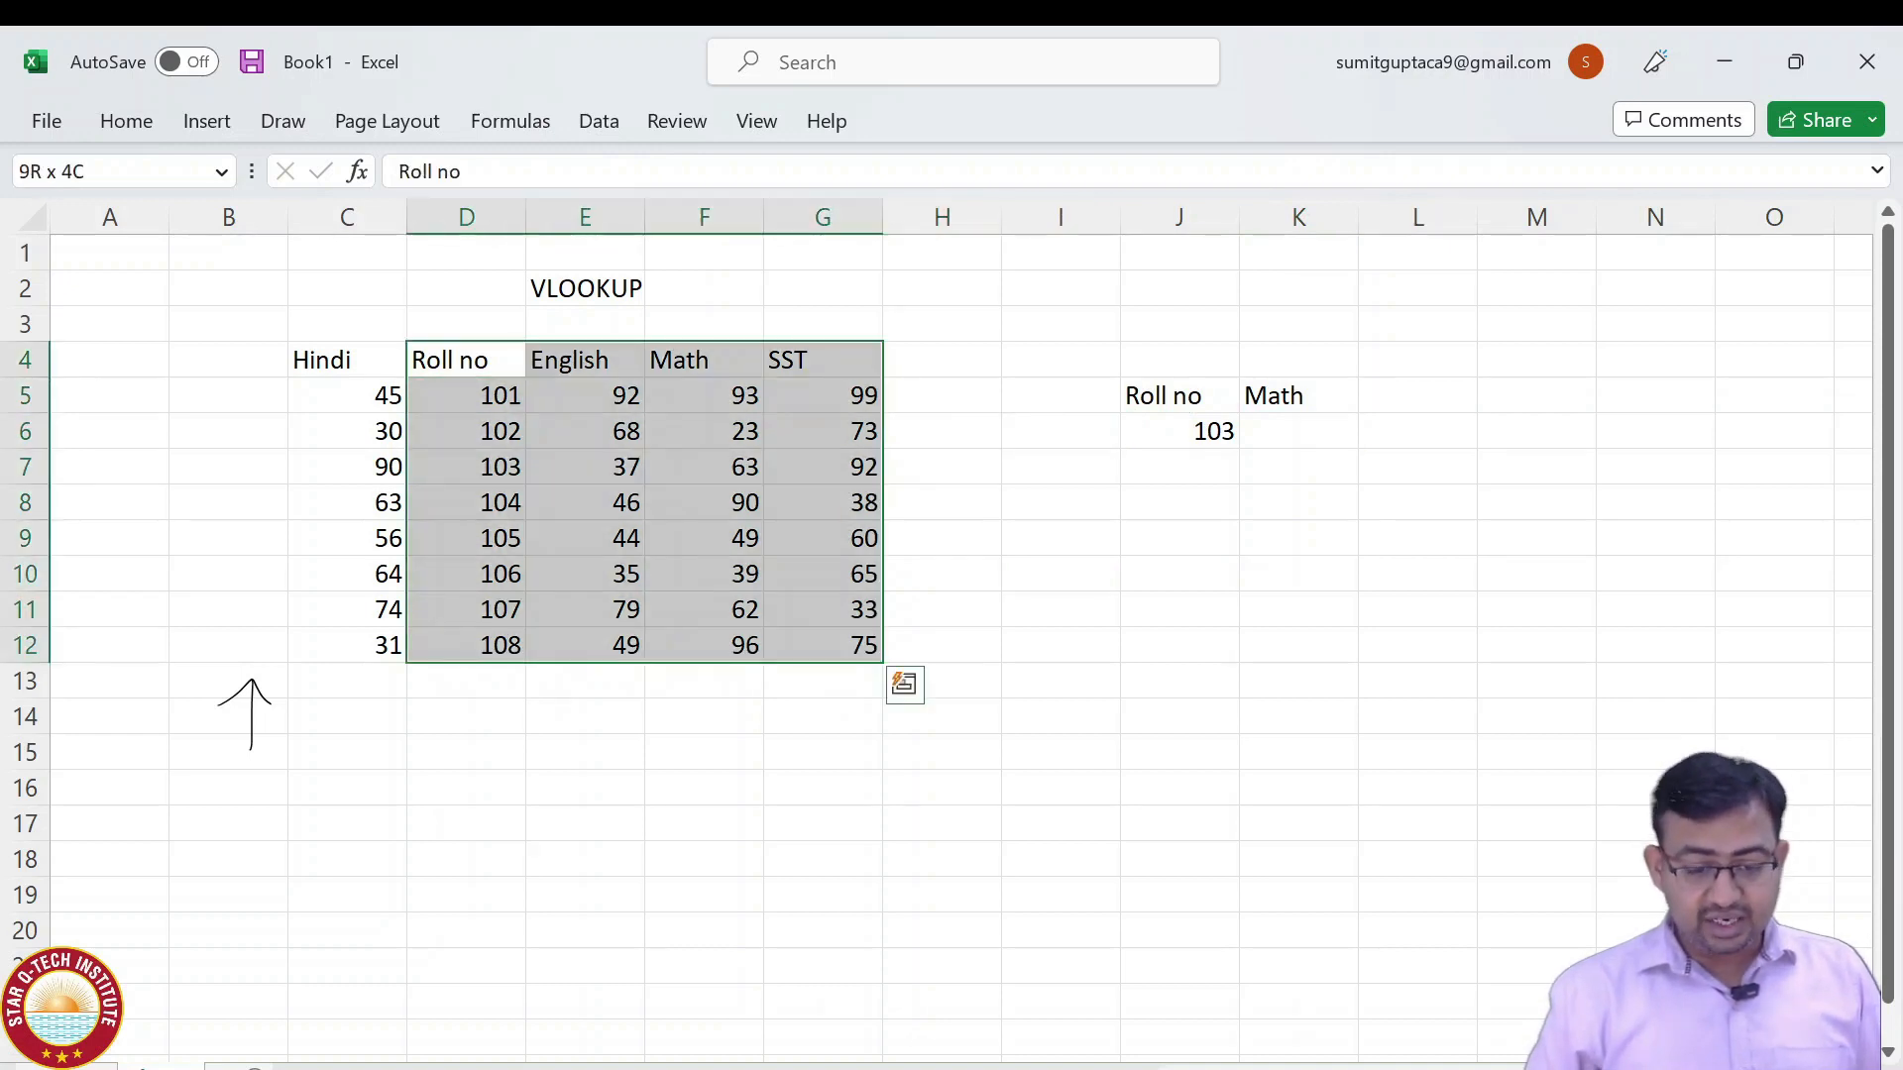
{"action": "key", "text": "Left"}
{"action": "key", "text": "ctrl+shift+Down"}
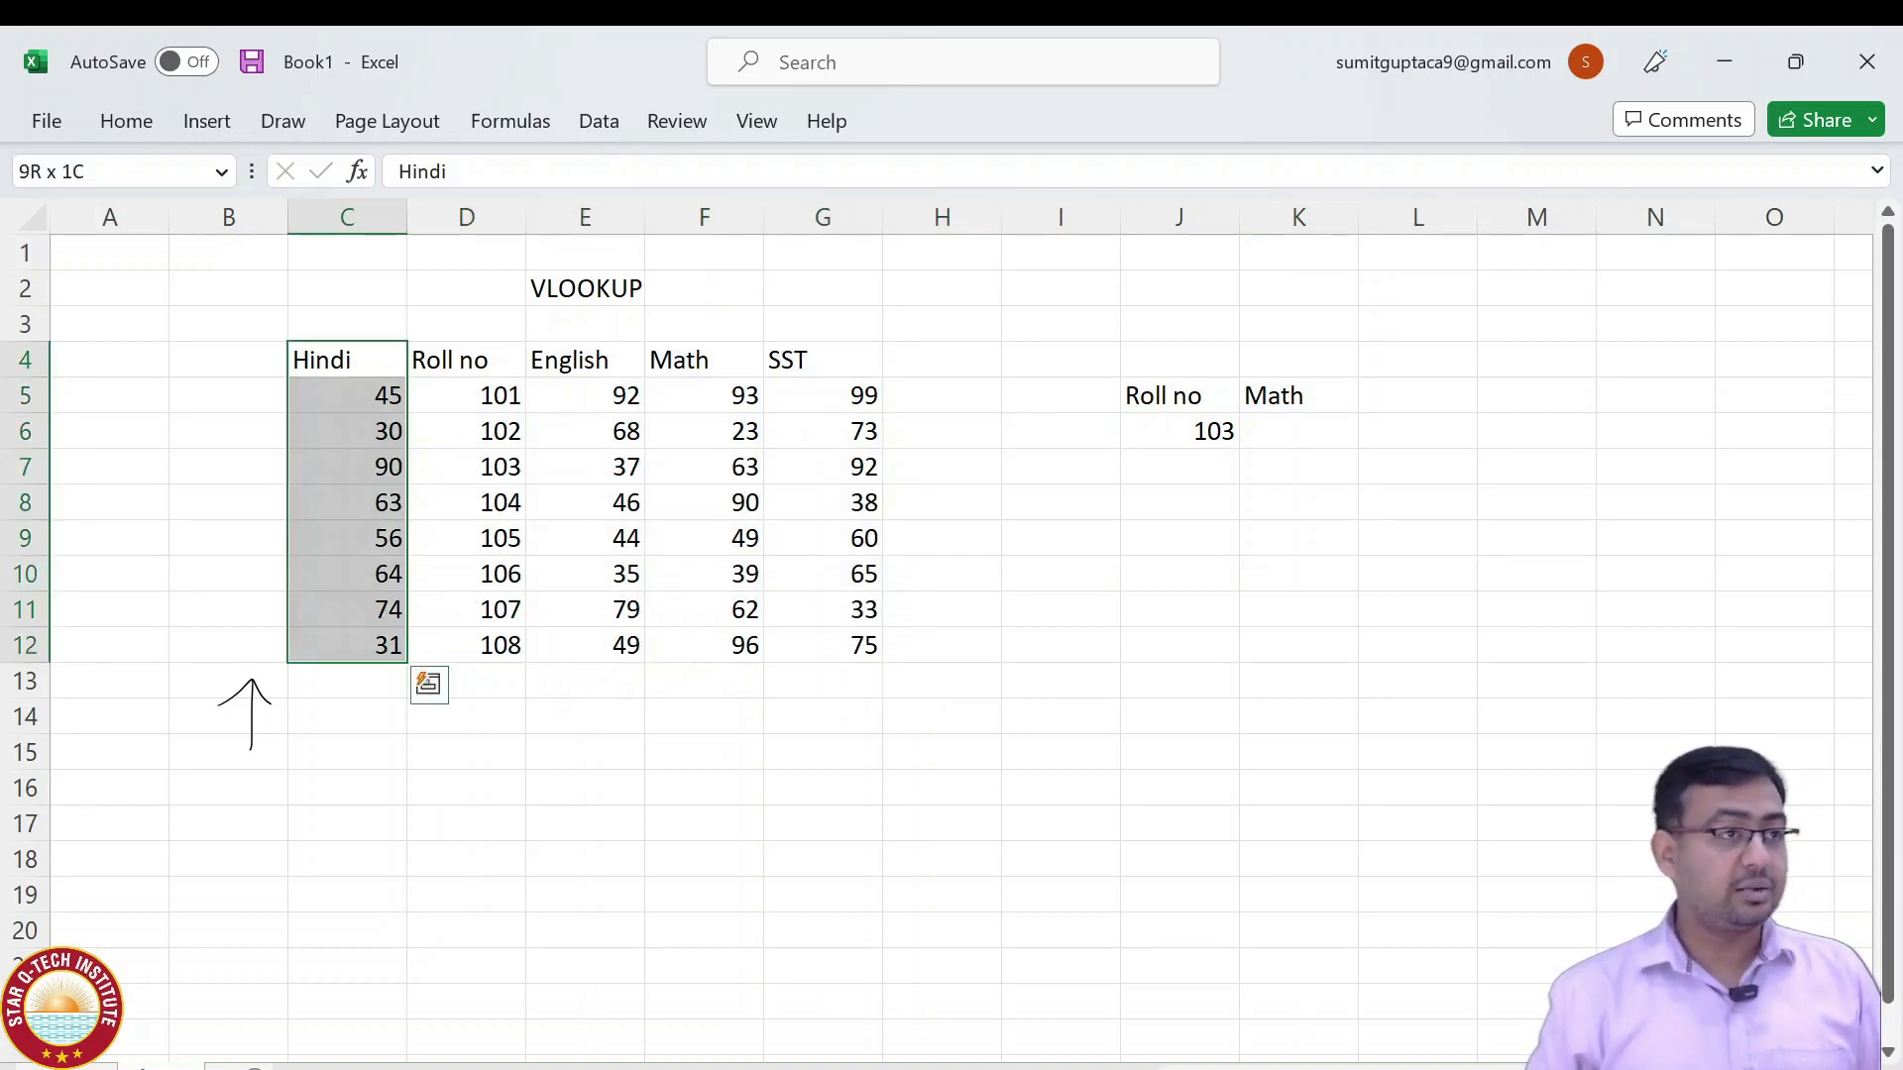
{"action": "key", "text": "Right"}
{"action": "key", "text": "ctrl+shift+Down"}
{"action": "key", "text": "ctrl+shift+Right"}
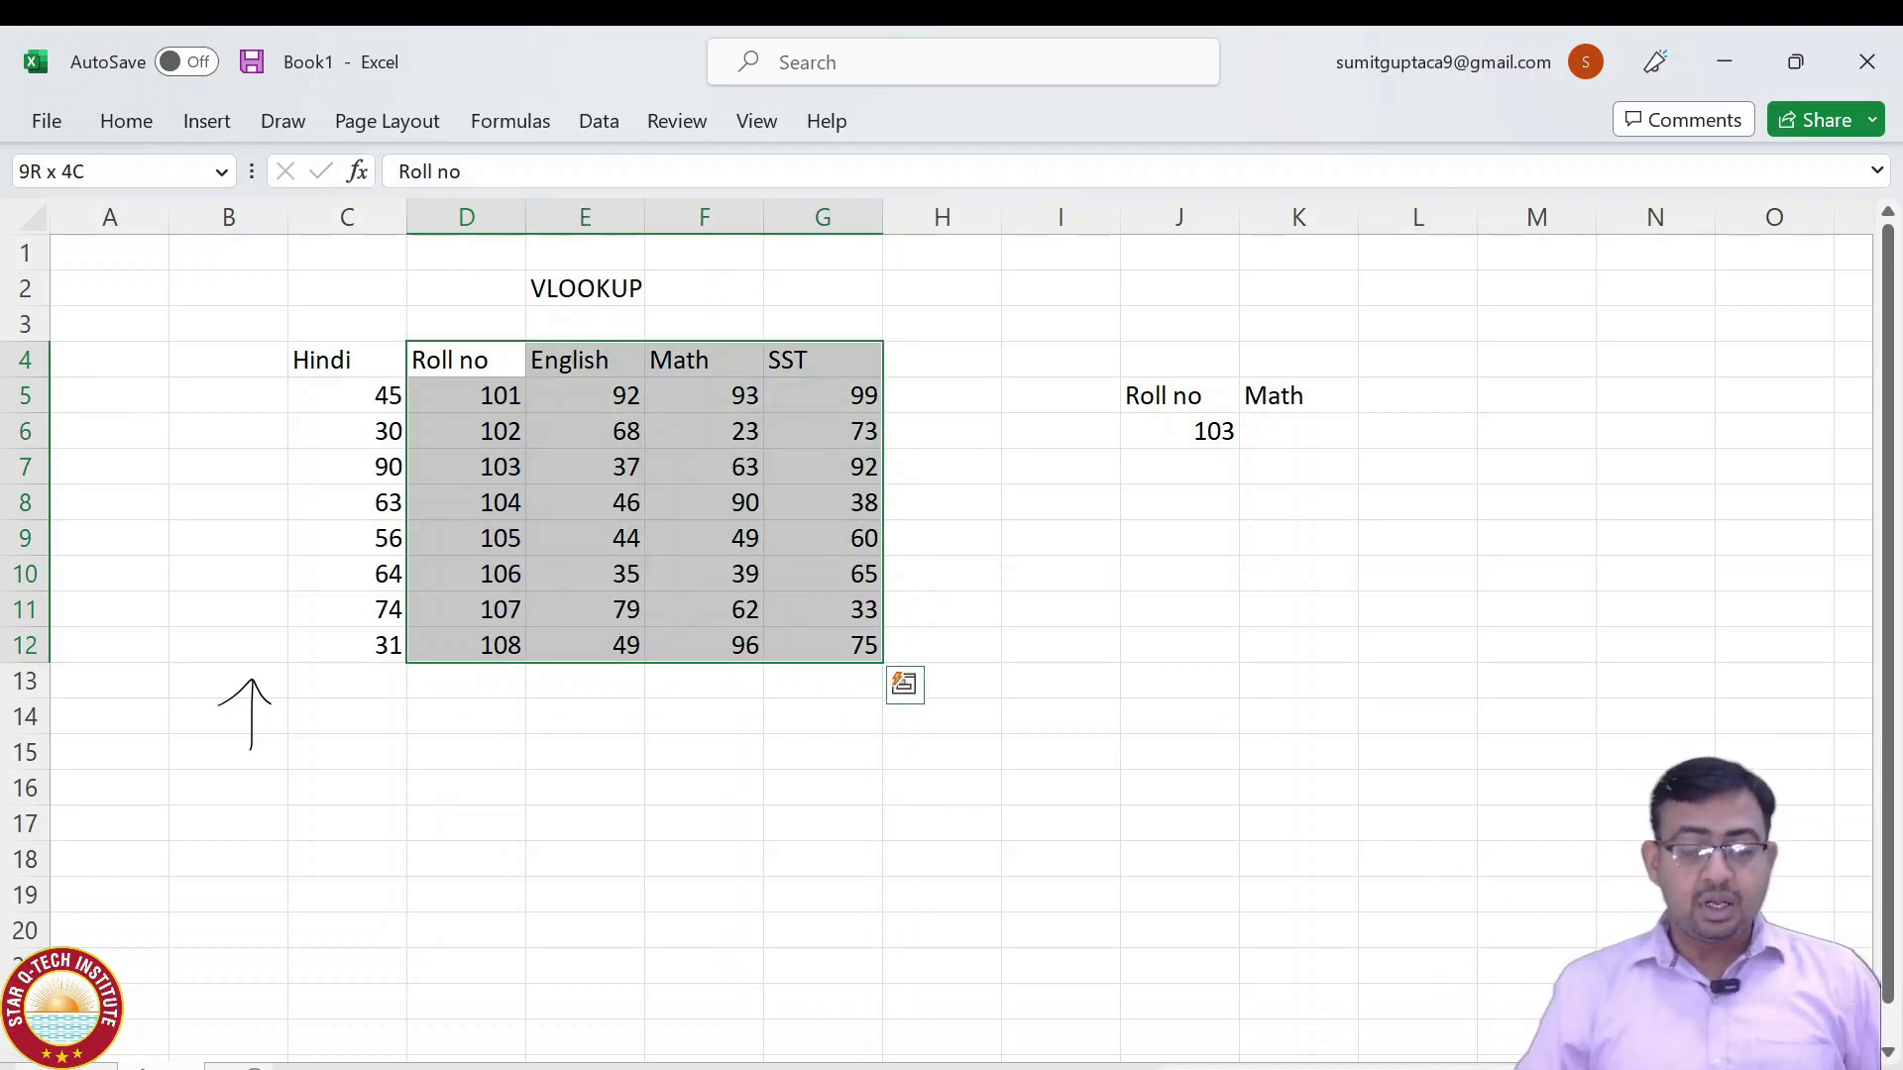
Move the Roll no column from D4:D12 to B4, ahead of the Hindi column.
{"action": "key", "text": "Left"}
{"action": "key", "text": "Right"}
{"action": "key", "text": "ctrl+shift+Down"}
{"action": "key", "text": "ctrl+c"}
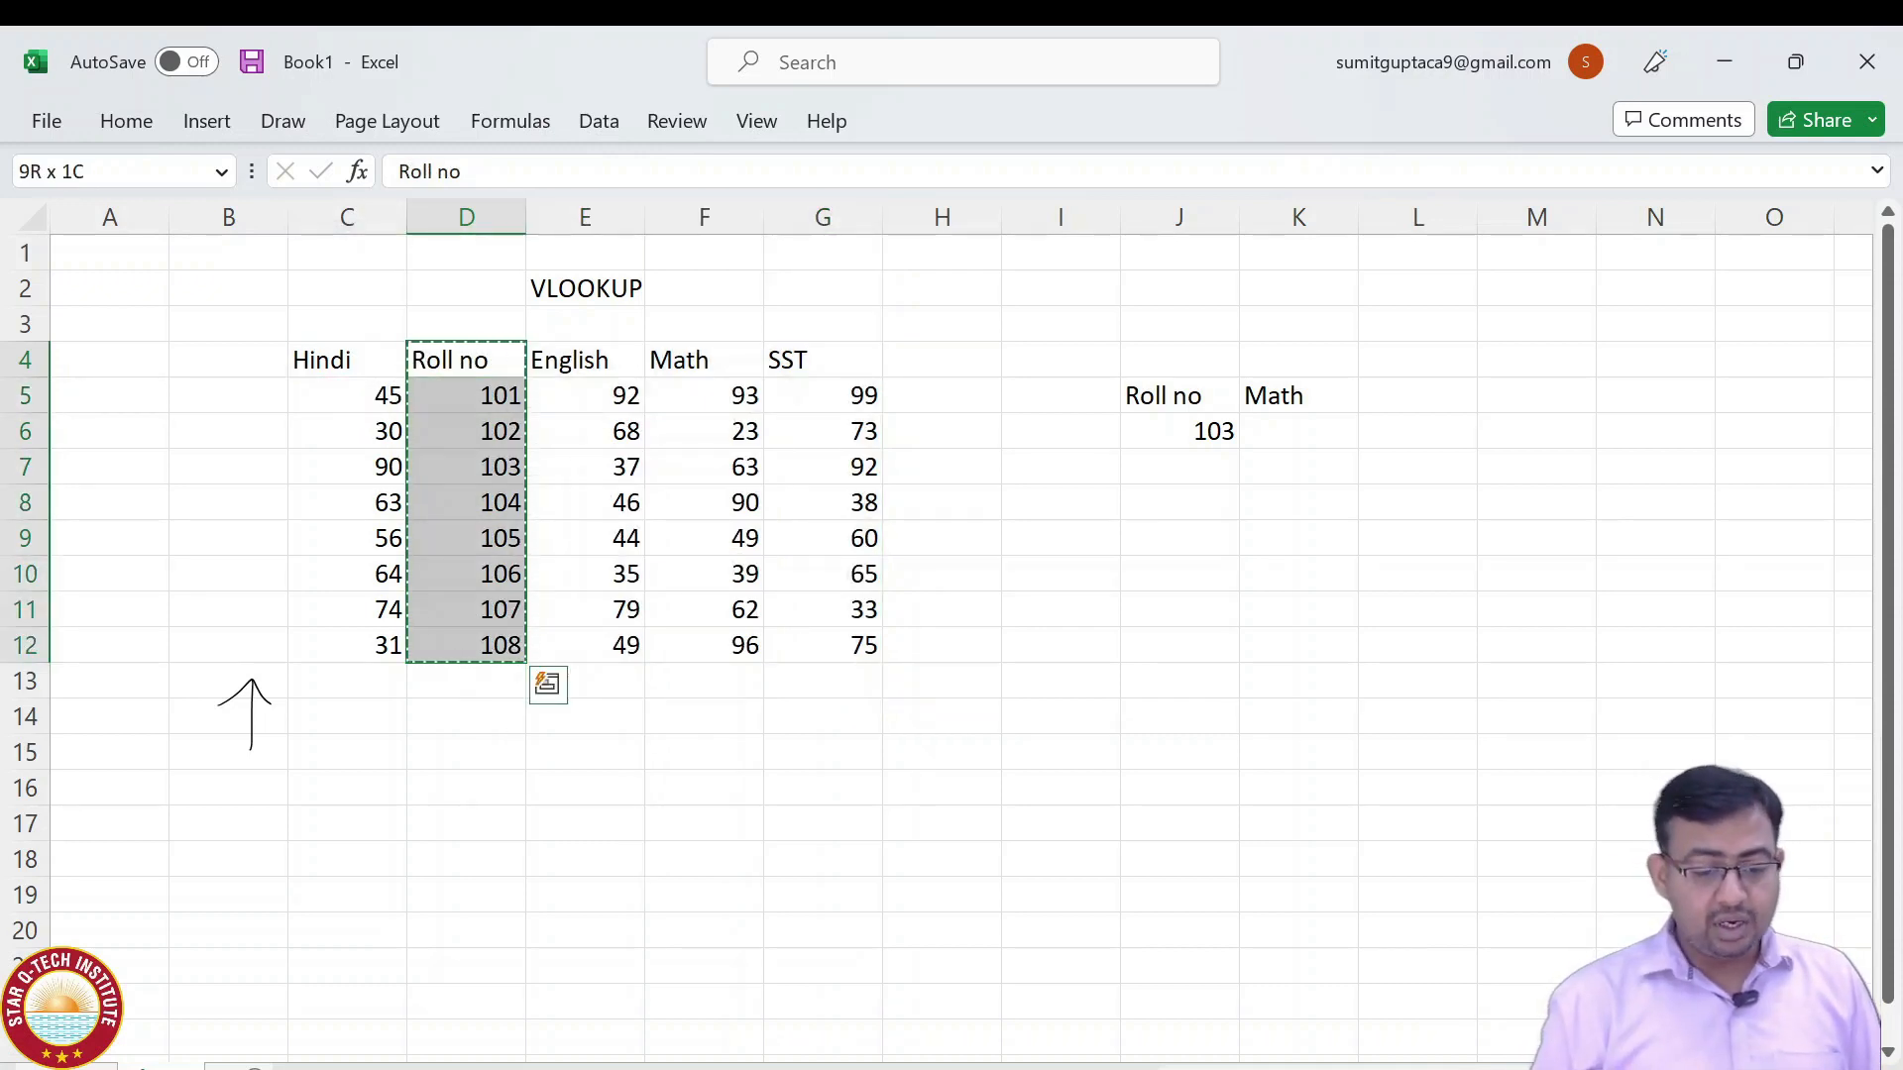
{"action": "key", "text": "Left"}
{"action": "key", "text": "Left"}
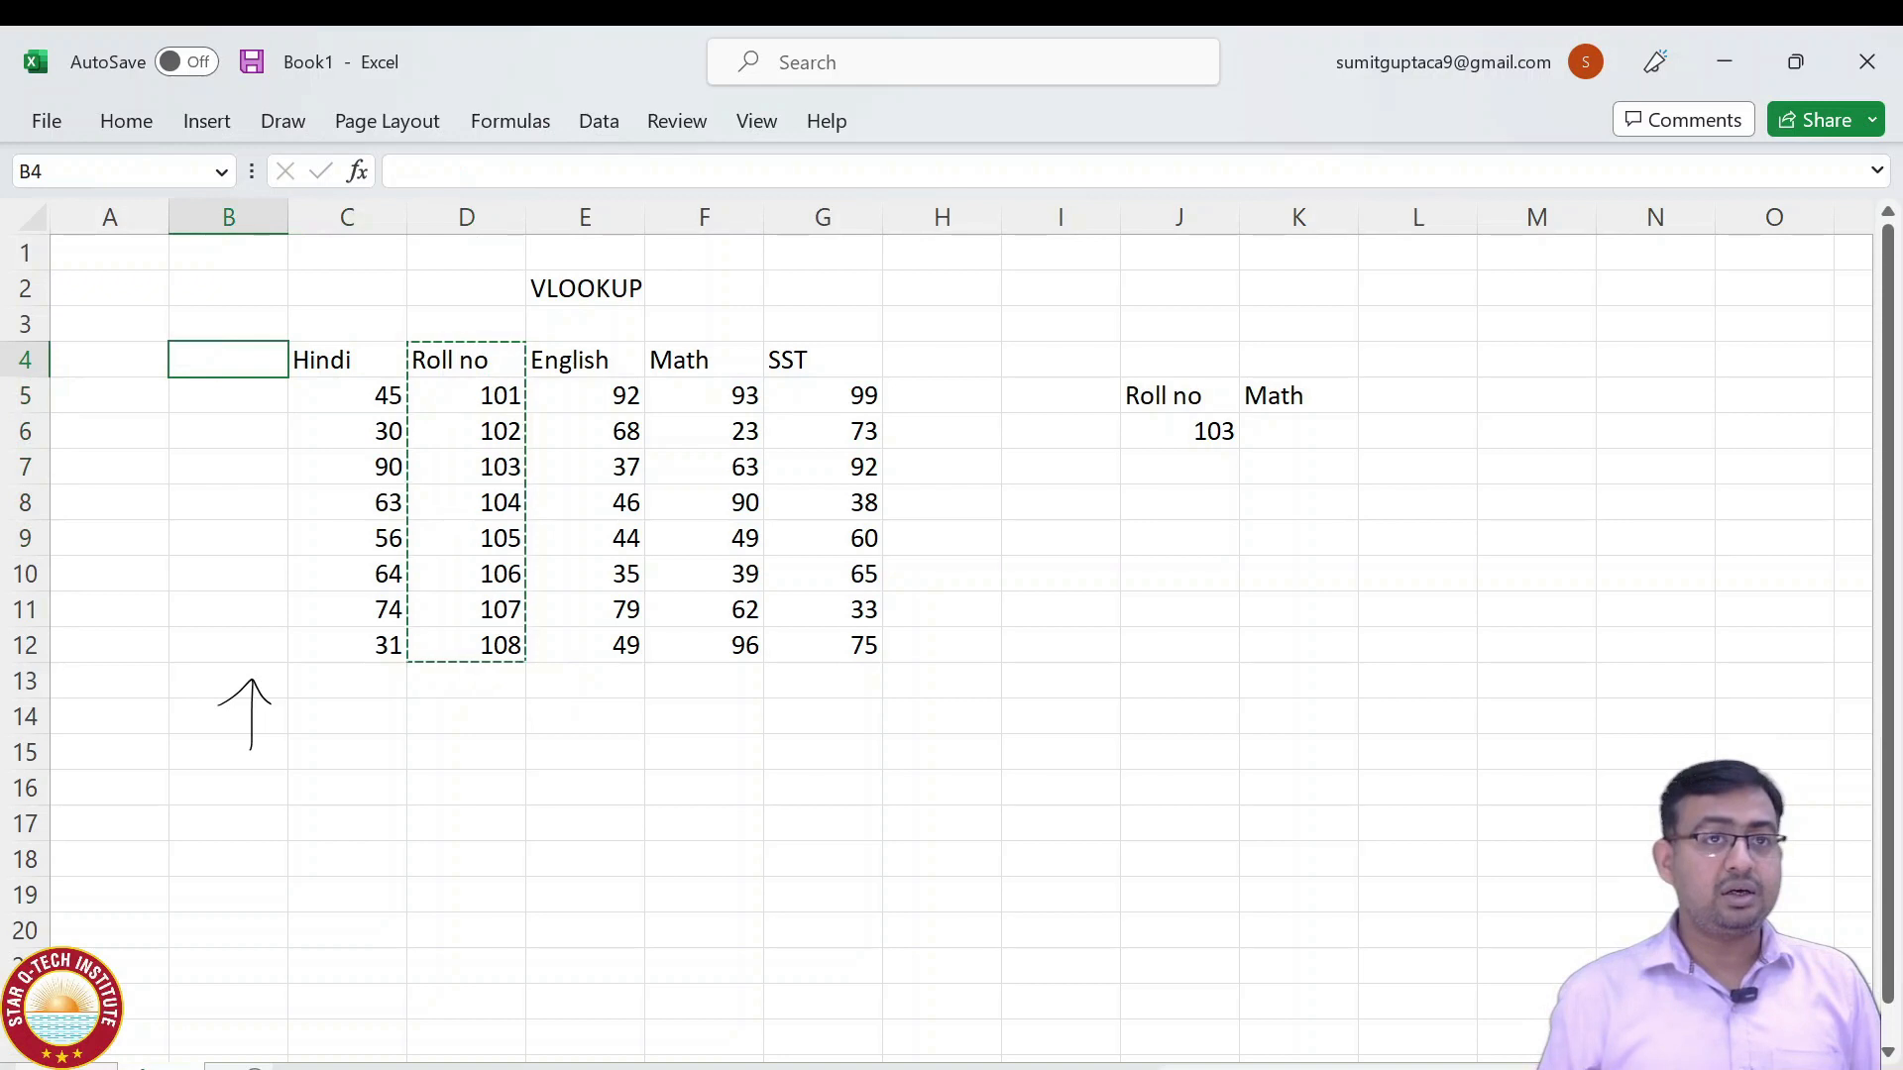
{"action": "key", "text": "ctrl+v"}
Delete the empty column D and select the whole marks table B4:F12.
{"action": "key", "text": "Right"}
{"action": "key", "text": "Right"}
{"action": "key", "text": "ctrl+space"}
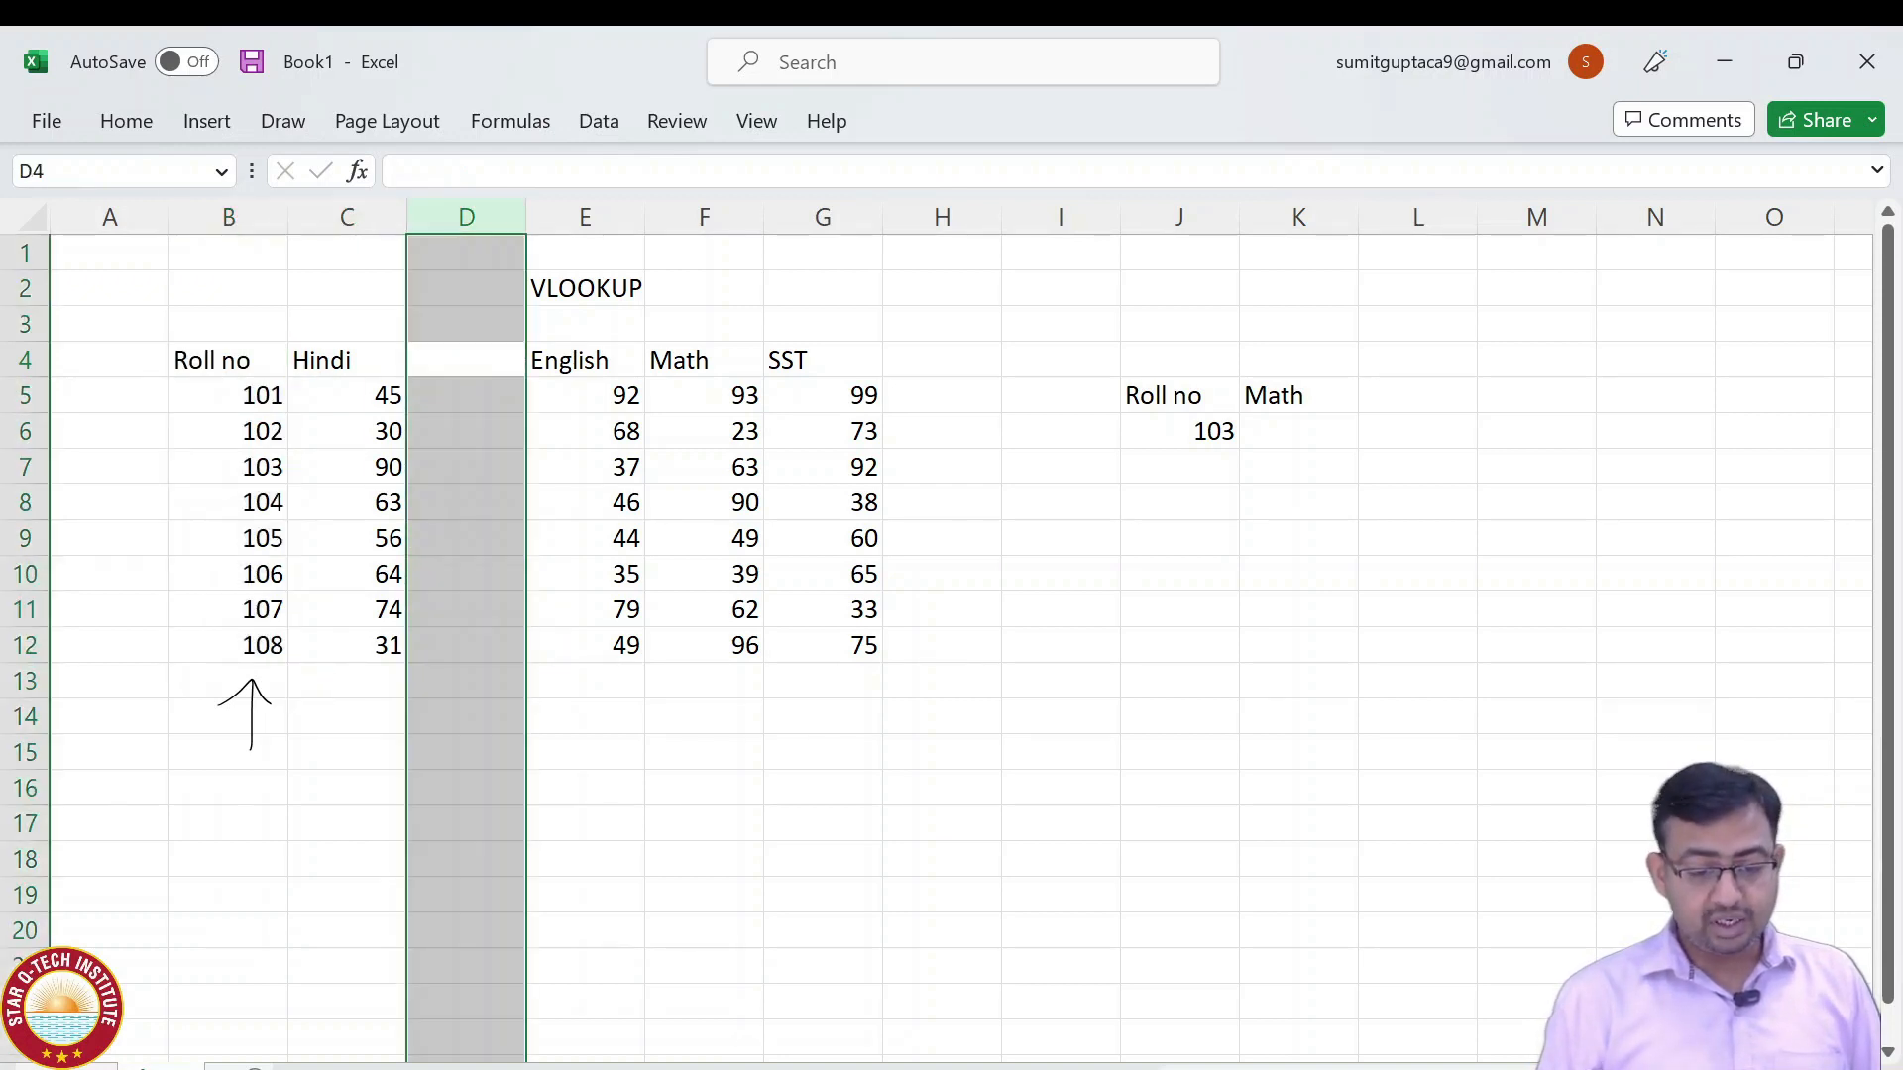
{"action": "key", "text": "ctrl+minus"}
{"action": "key", "text": "Left"}
{"action": "key", "text": "Left"}
{"action": "key", "text": "ctrl+shift+Right"}
{"action": "key", "text": "ctrl+shift+Down"}
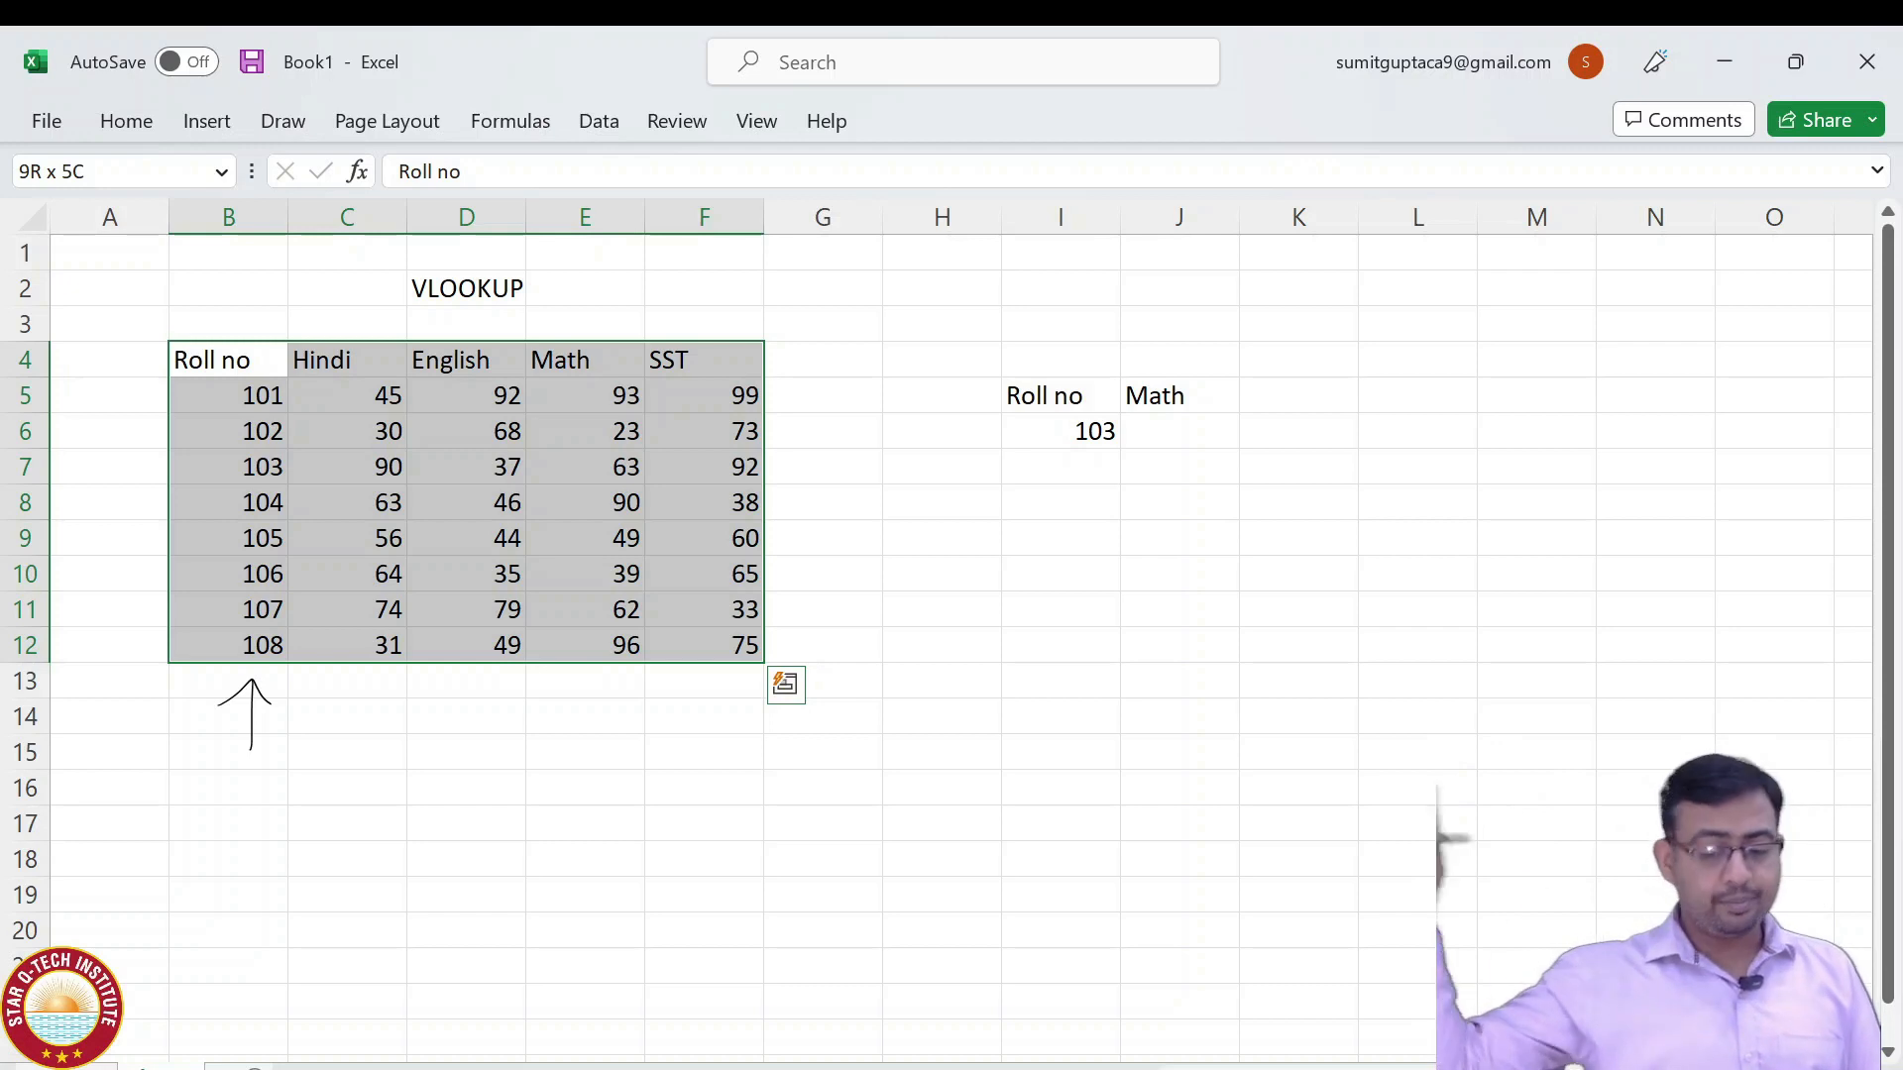
{"action": "key", "text": "Right"}
{"action": "key", "text": "Right"}
{"action": "key", "text": "Right"}
{"action": "key", "text": "Right"}
{"action": "key", "text": "Right"}
{"action": "key", "text": "Right"}
{"action": "key", "text": "Right"}
{"action": "key", "text": "Right"}
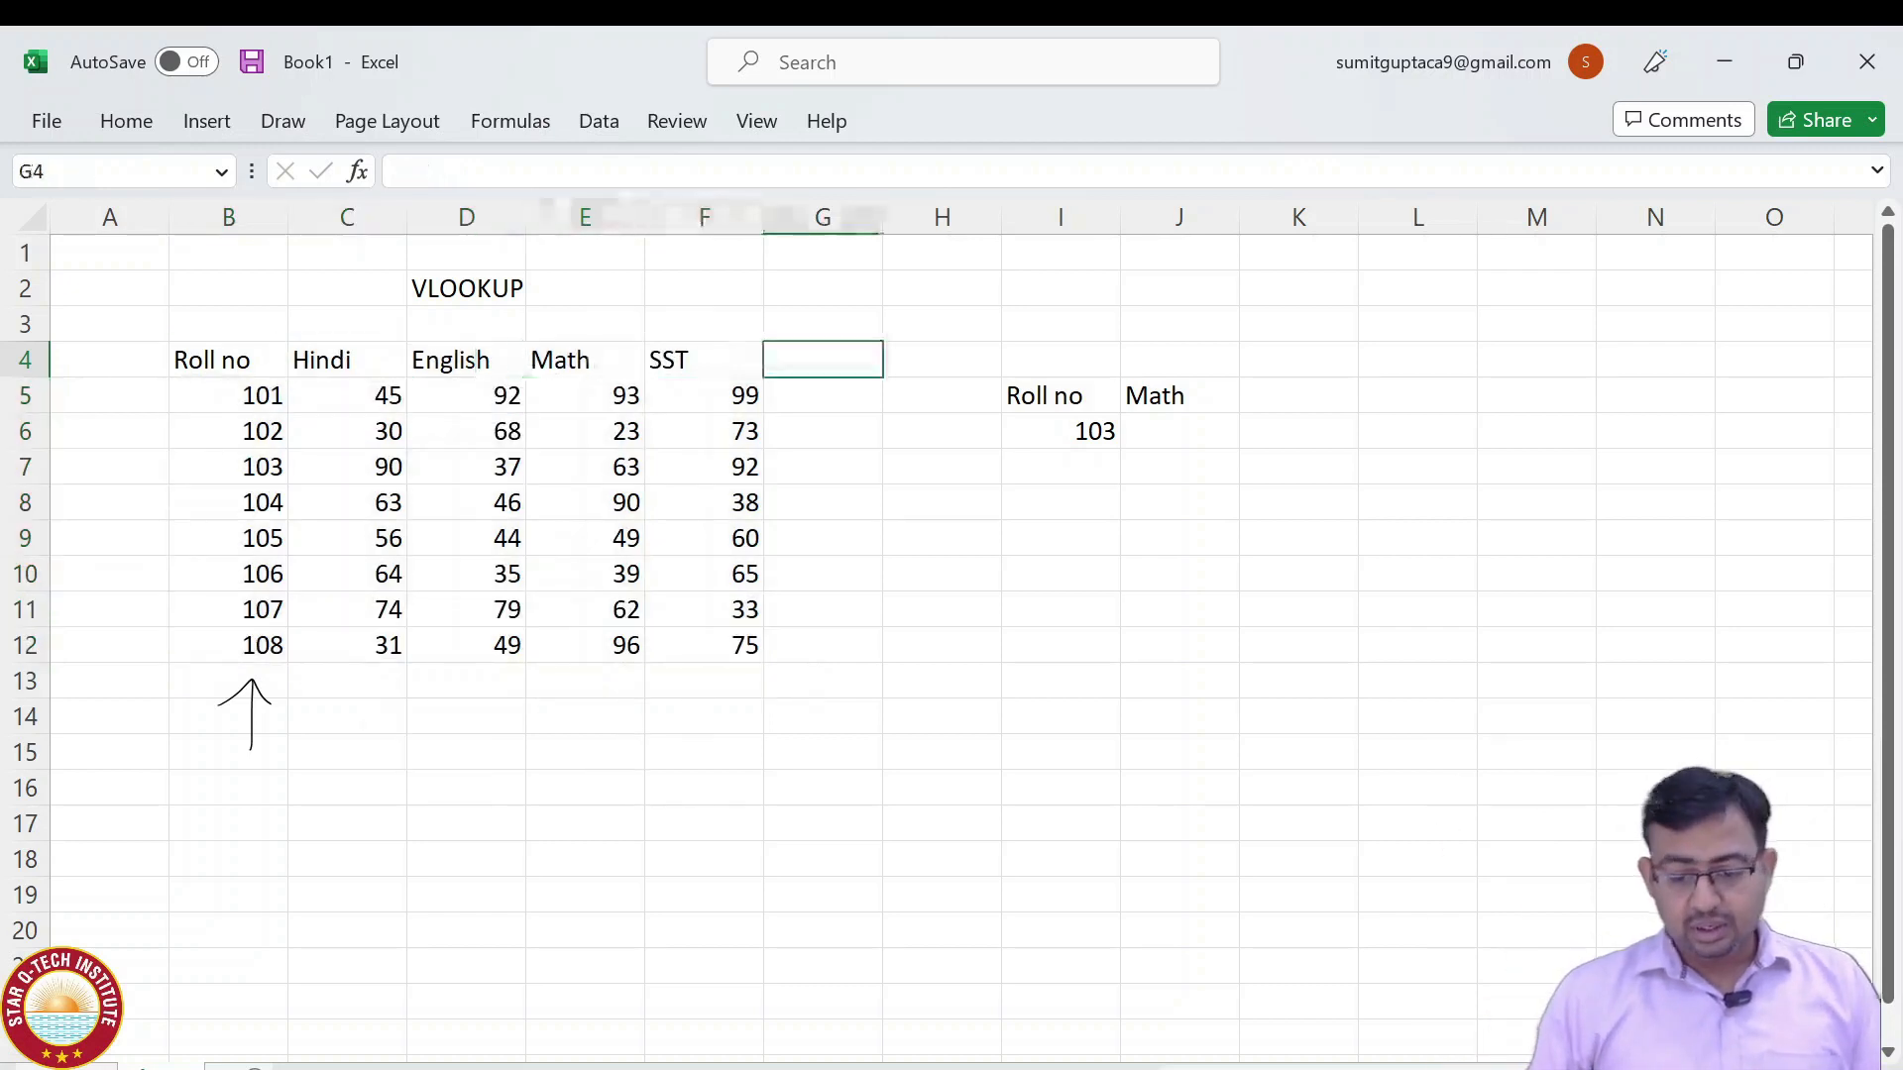
{"action": "key", "text": "Down"}
{"action": "key", "text": "Down"}
{"action": "type", "text": "=vlookup("}
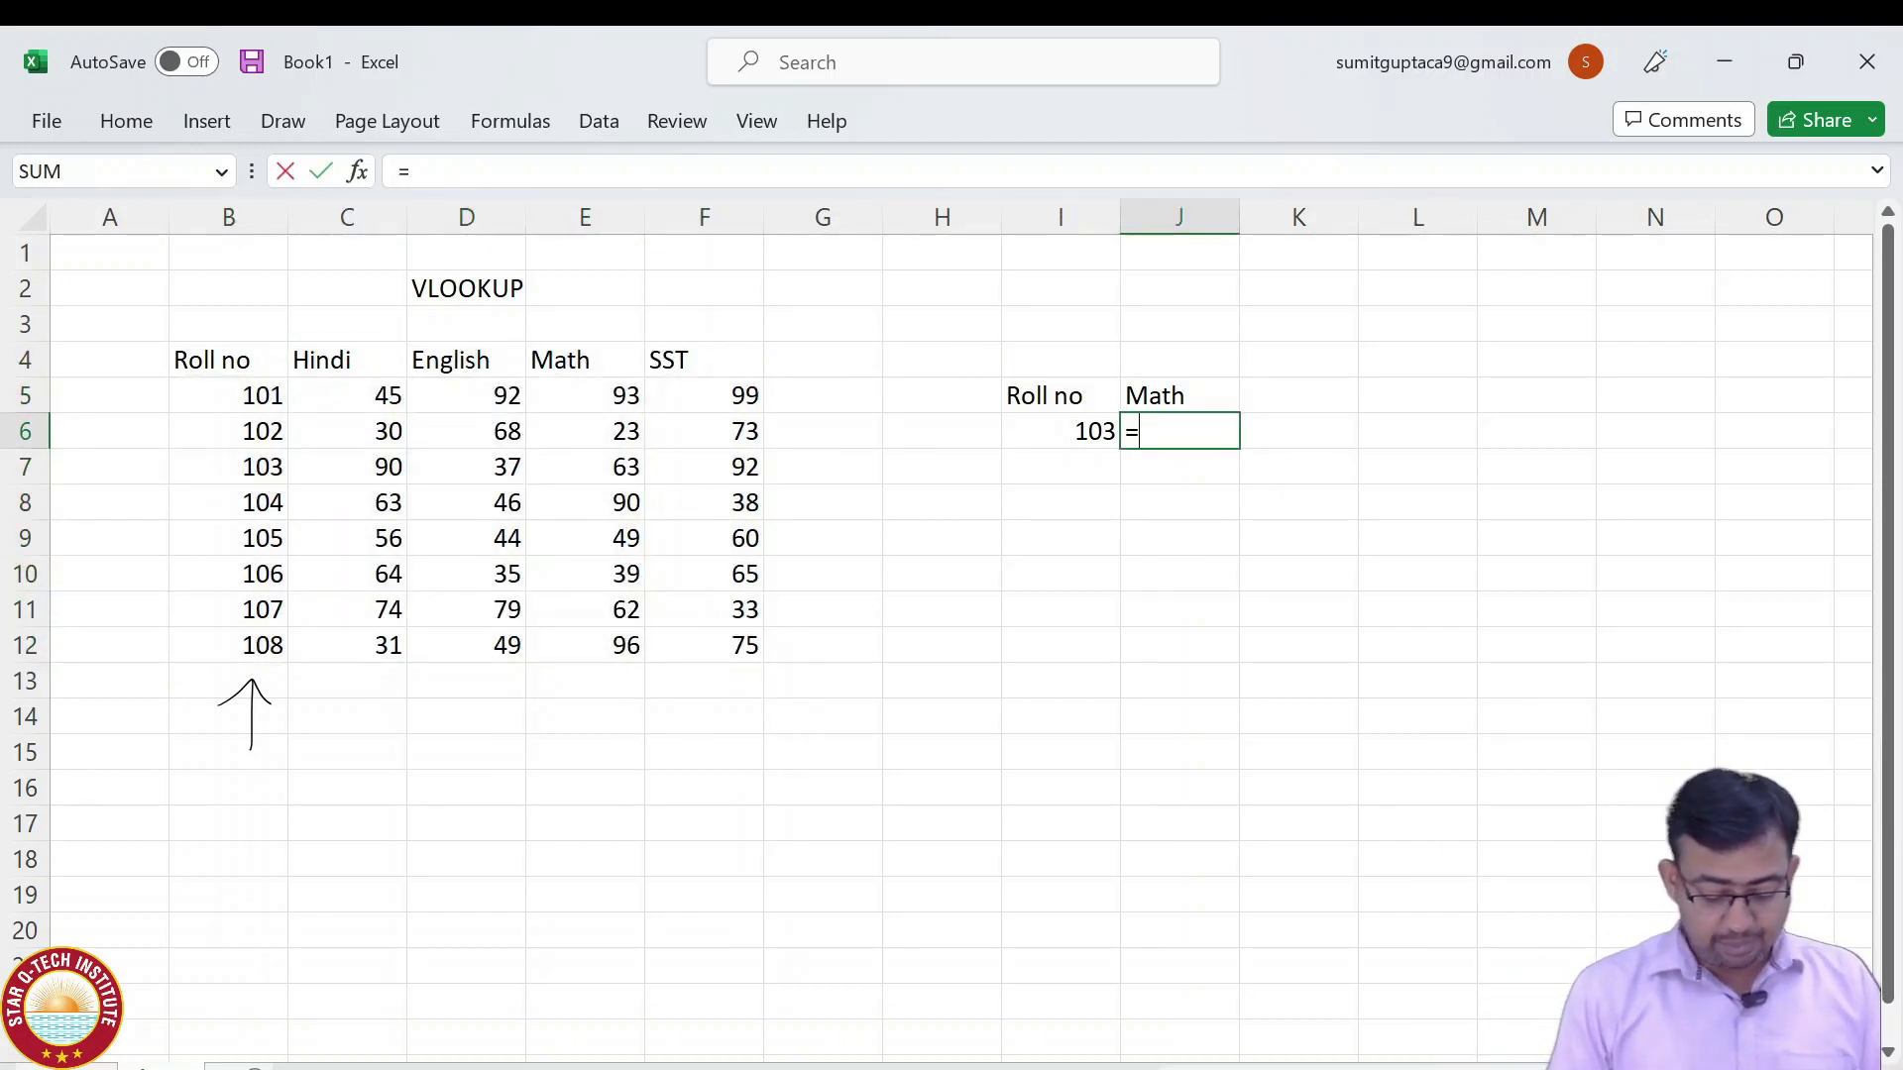
{"action": "key", "text": "Left"}
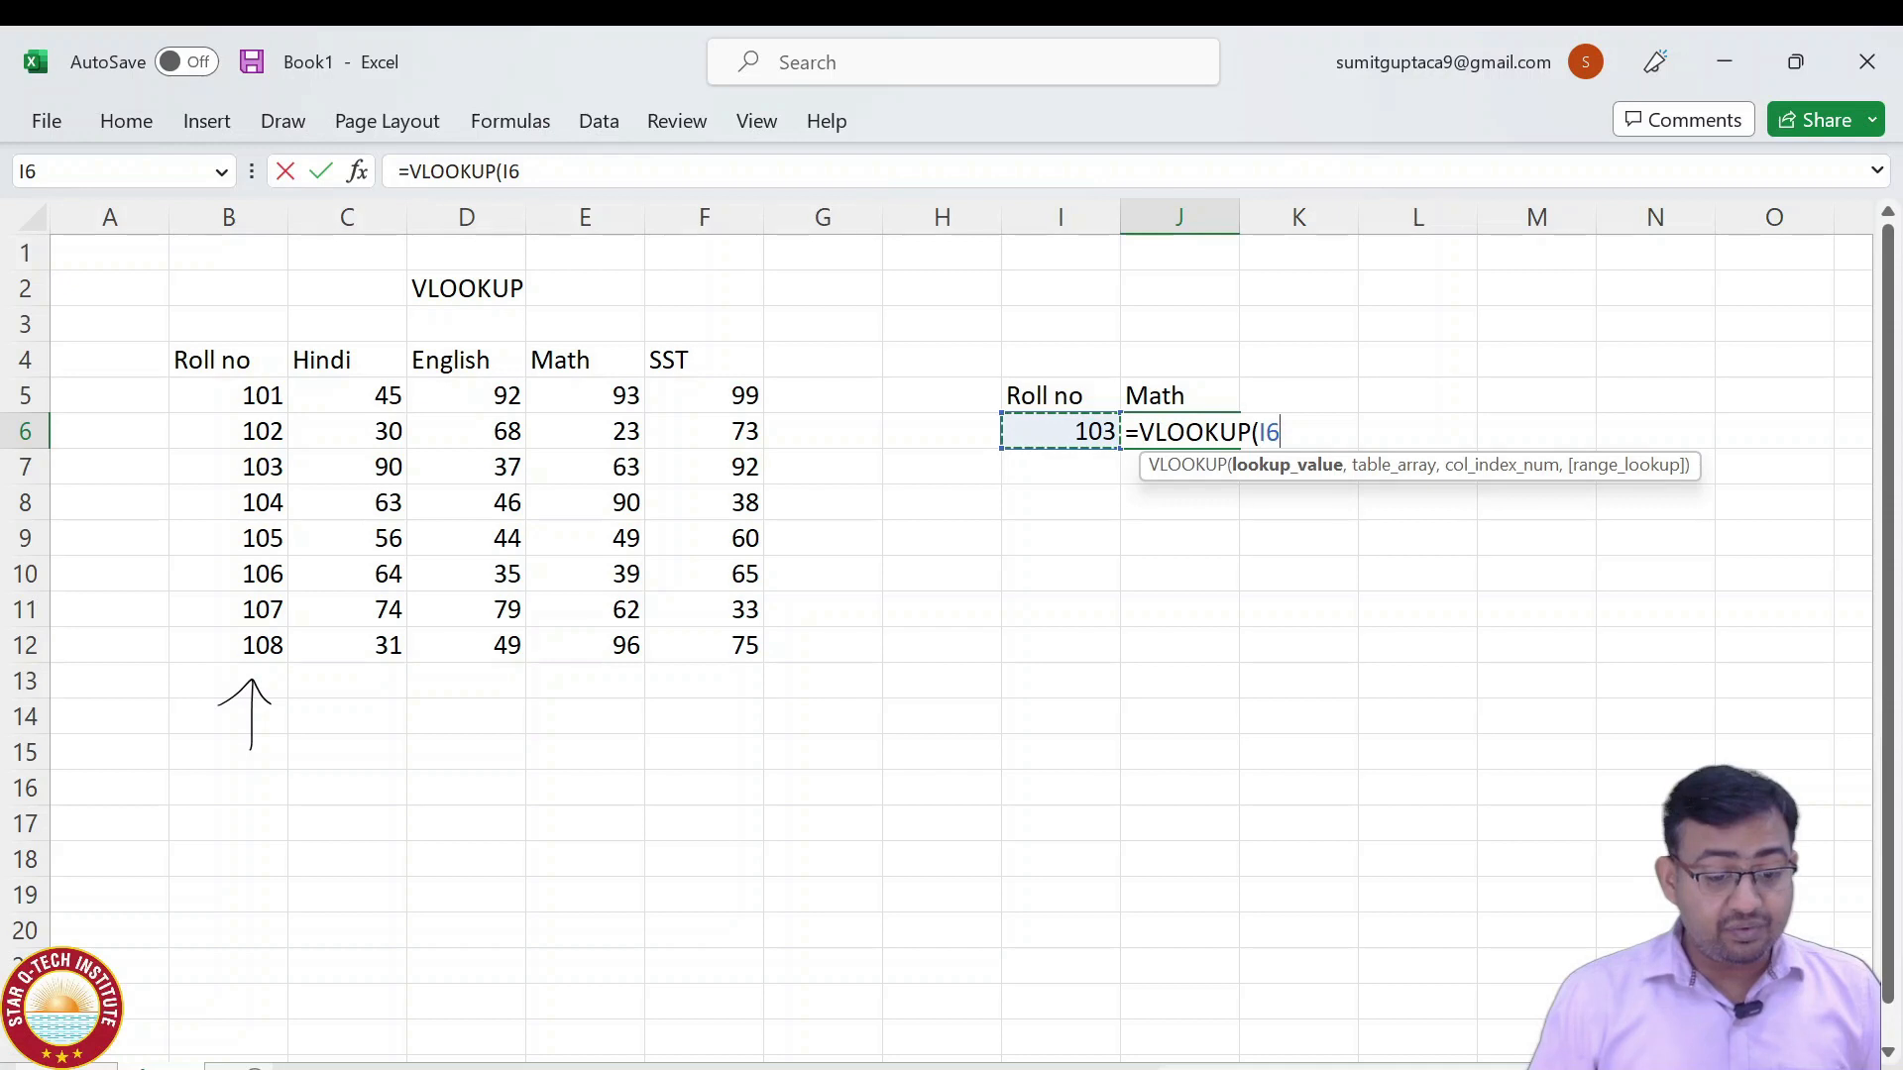
{"action": "key", "text": "Escape"}
Enter =VLOOKUP(I6,B4:F12,4,0) in J6 to return the Math marks for the lookup roll number.
{"action": "left_click", "coordinate": [229, 360]}
{"action": "left_click_drag", "start_coordinate": [229, 359], "coordinate": [229, 680]}
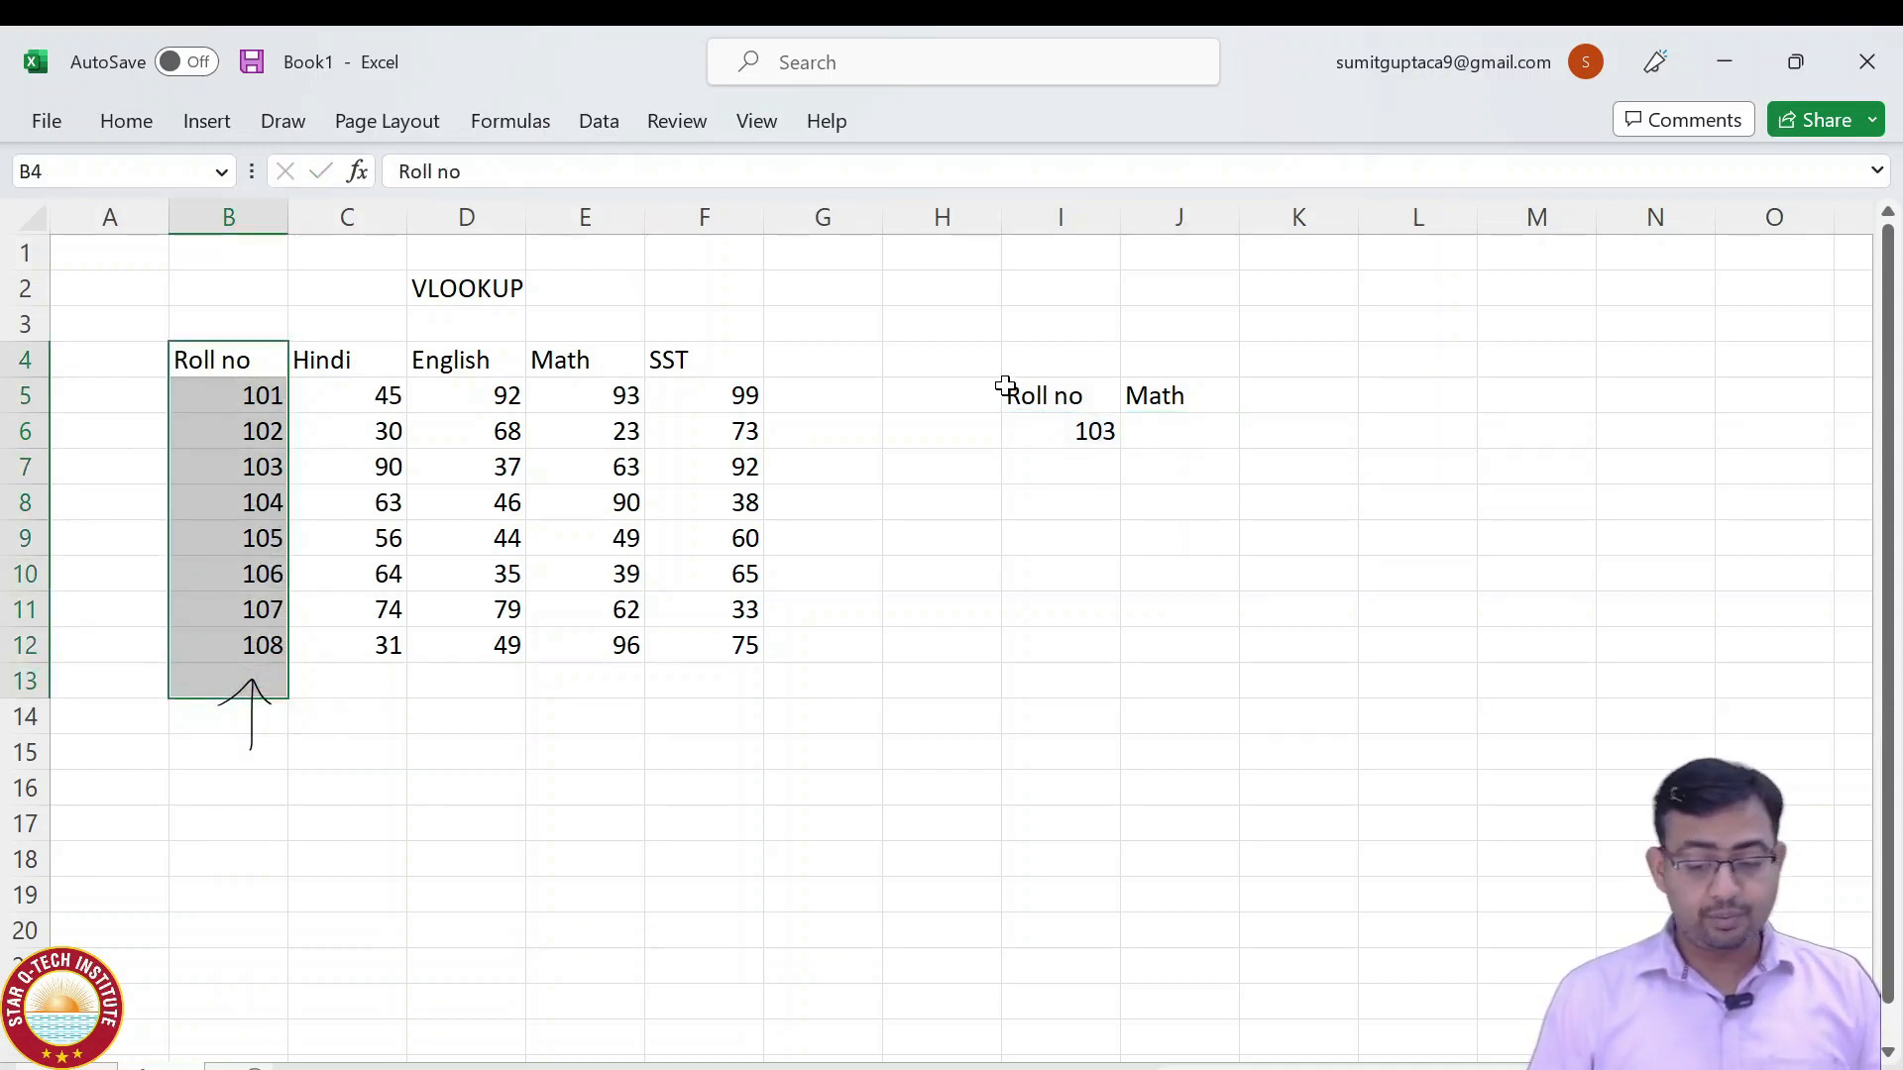
{"action": "left_click", "coordinate": [1187, 426]}
{"action": "type", "text": "=vlo"}
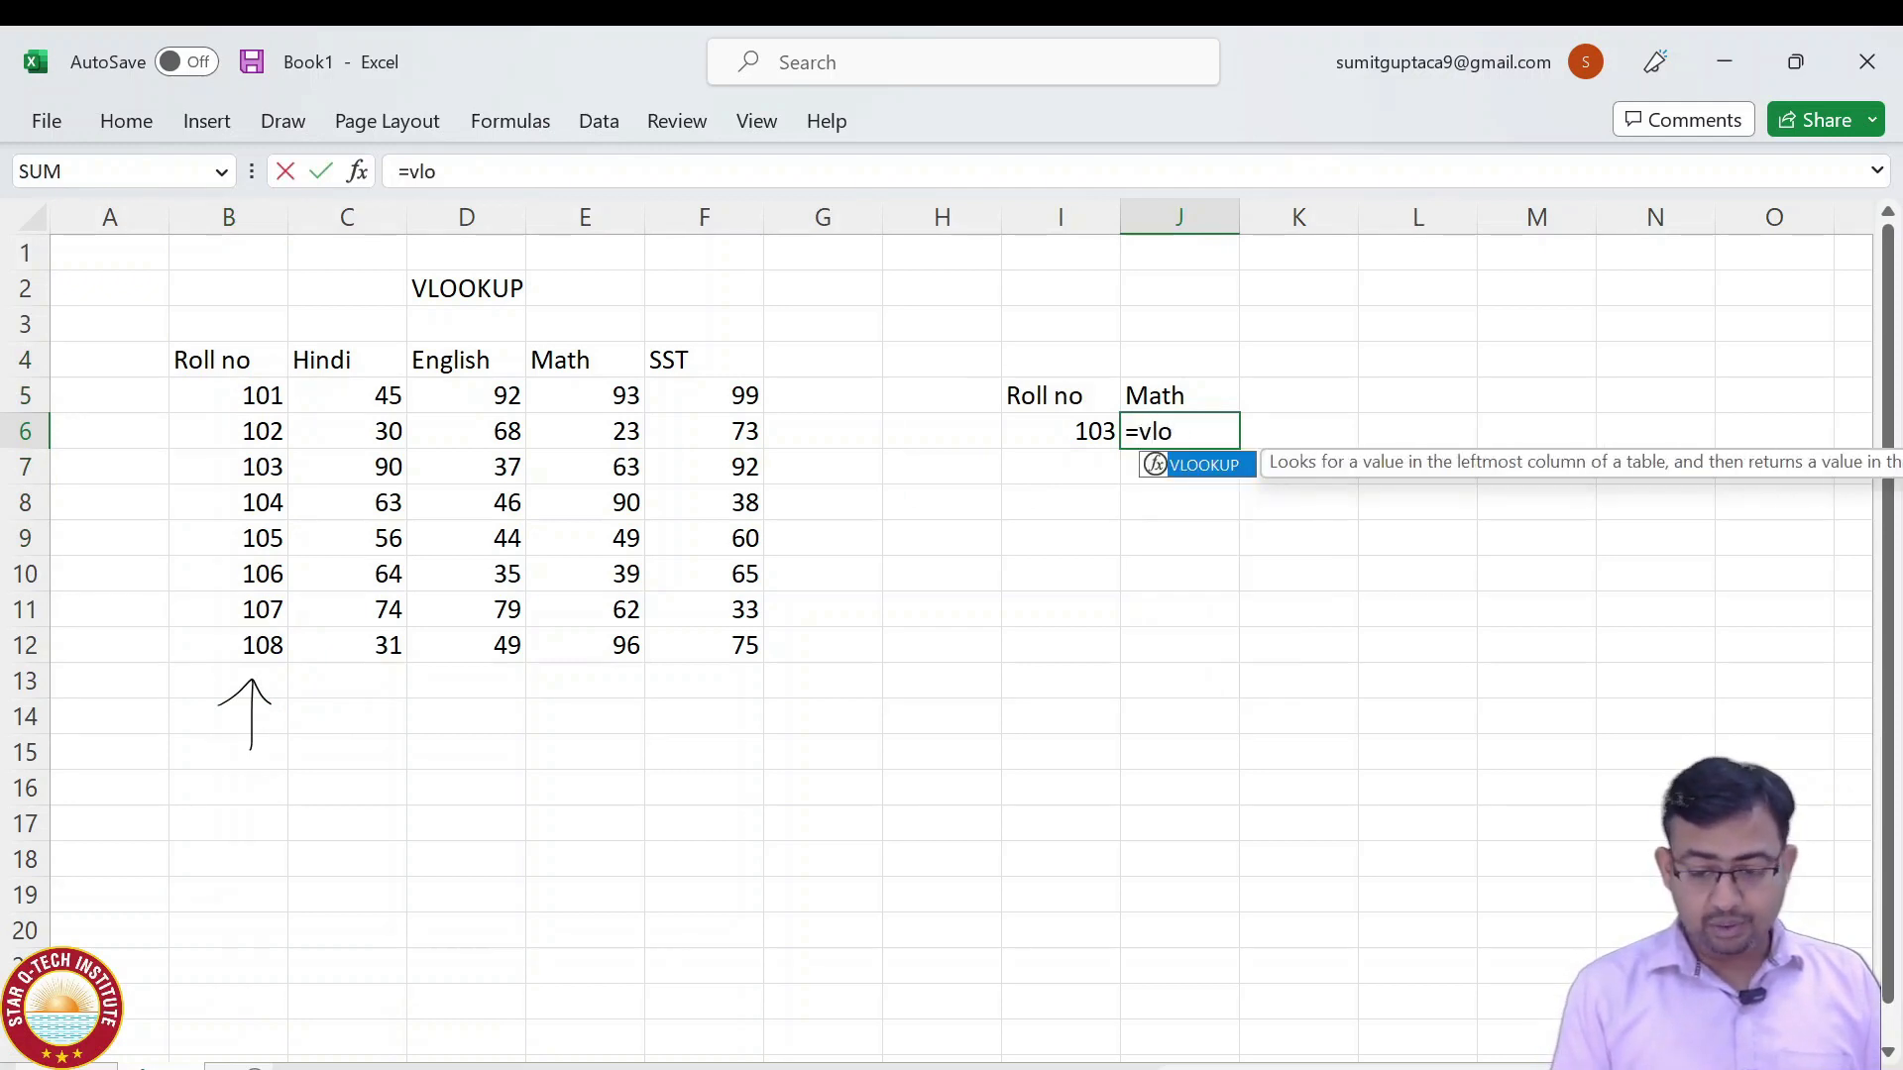
{"action": "key", "text": "Tab"}
{"action": "key", "text": "Left"}
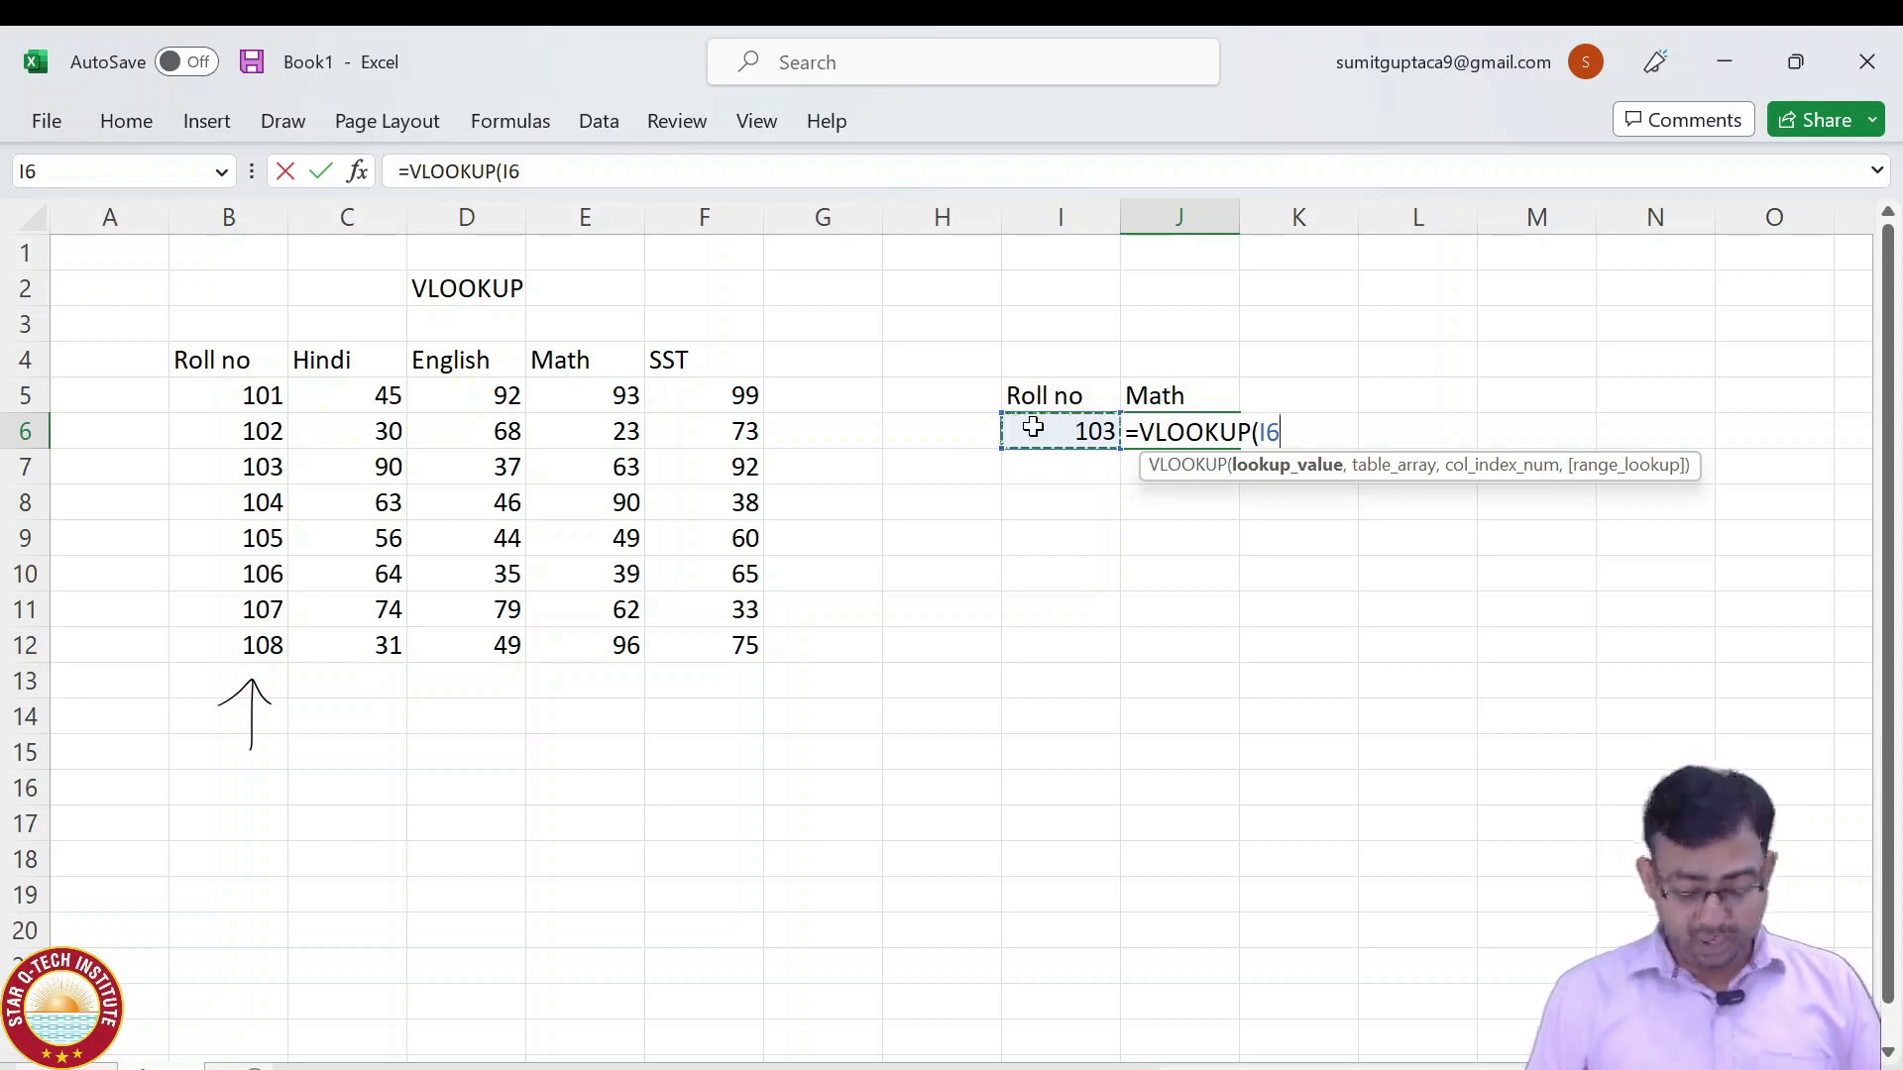
{"action": "type", "text": ","}
{"action": "left_click", "coordinate": [260, 364]}
{"action": "left_click_drag", "start_coordinate": [260, 385], "coordinate": [730, 645]}
{"action": "type", "text": ","}
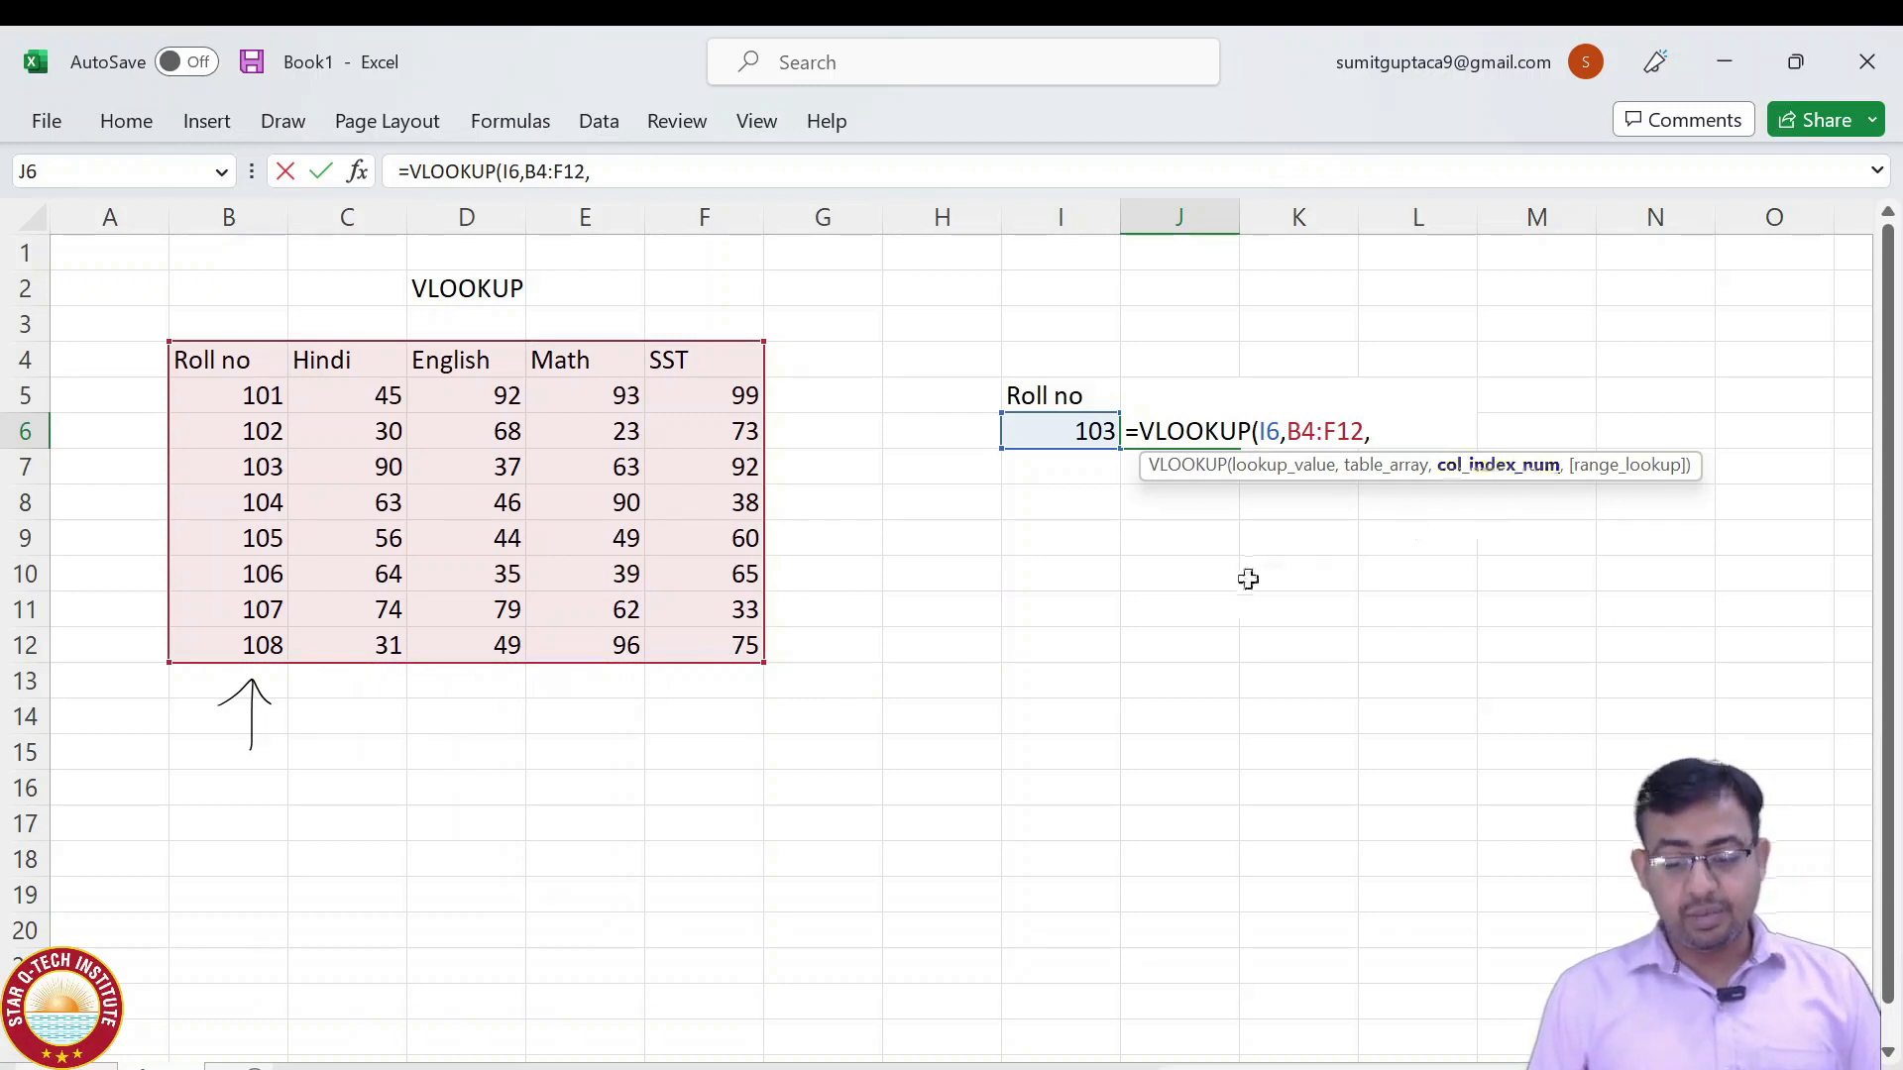
{"action": "type", "text": "4,"}
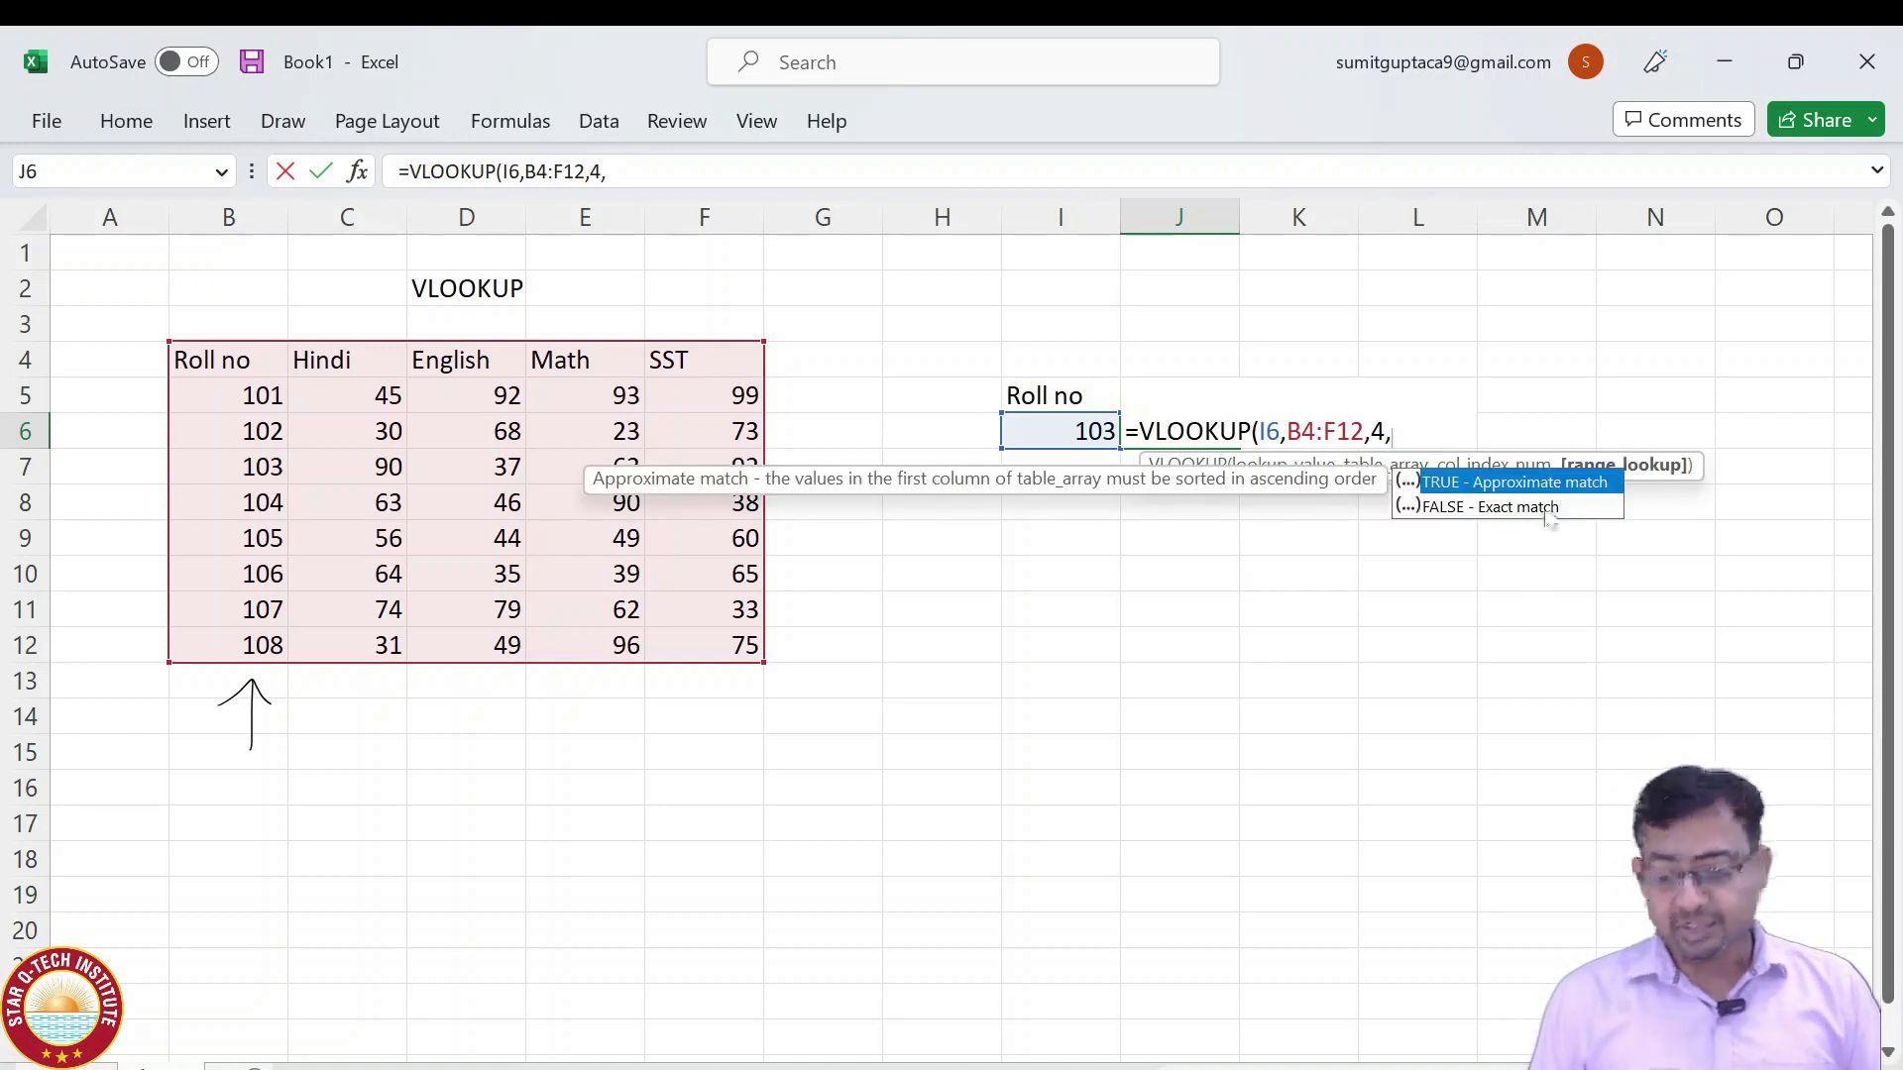
{"action": "type", "text": "0"}
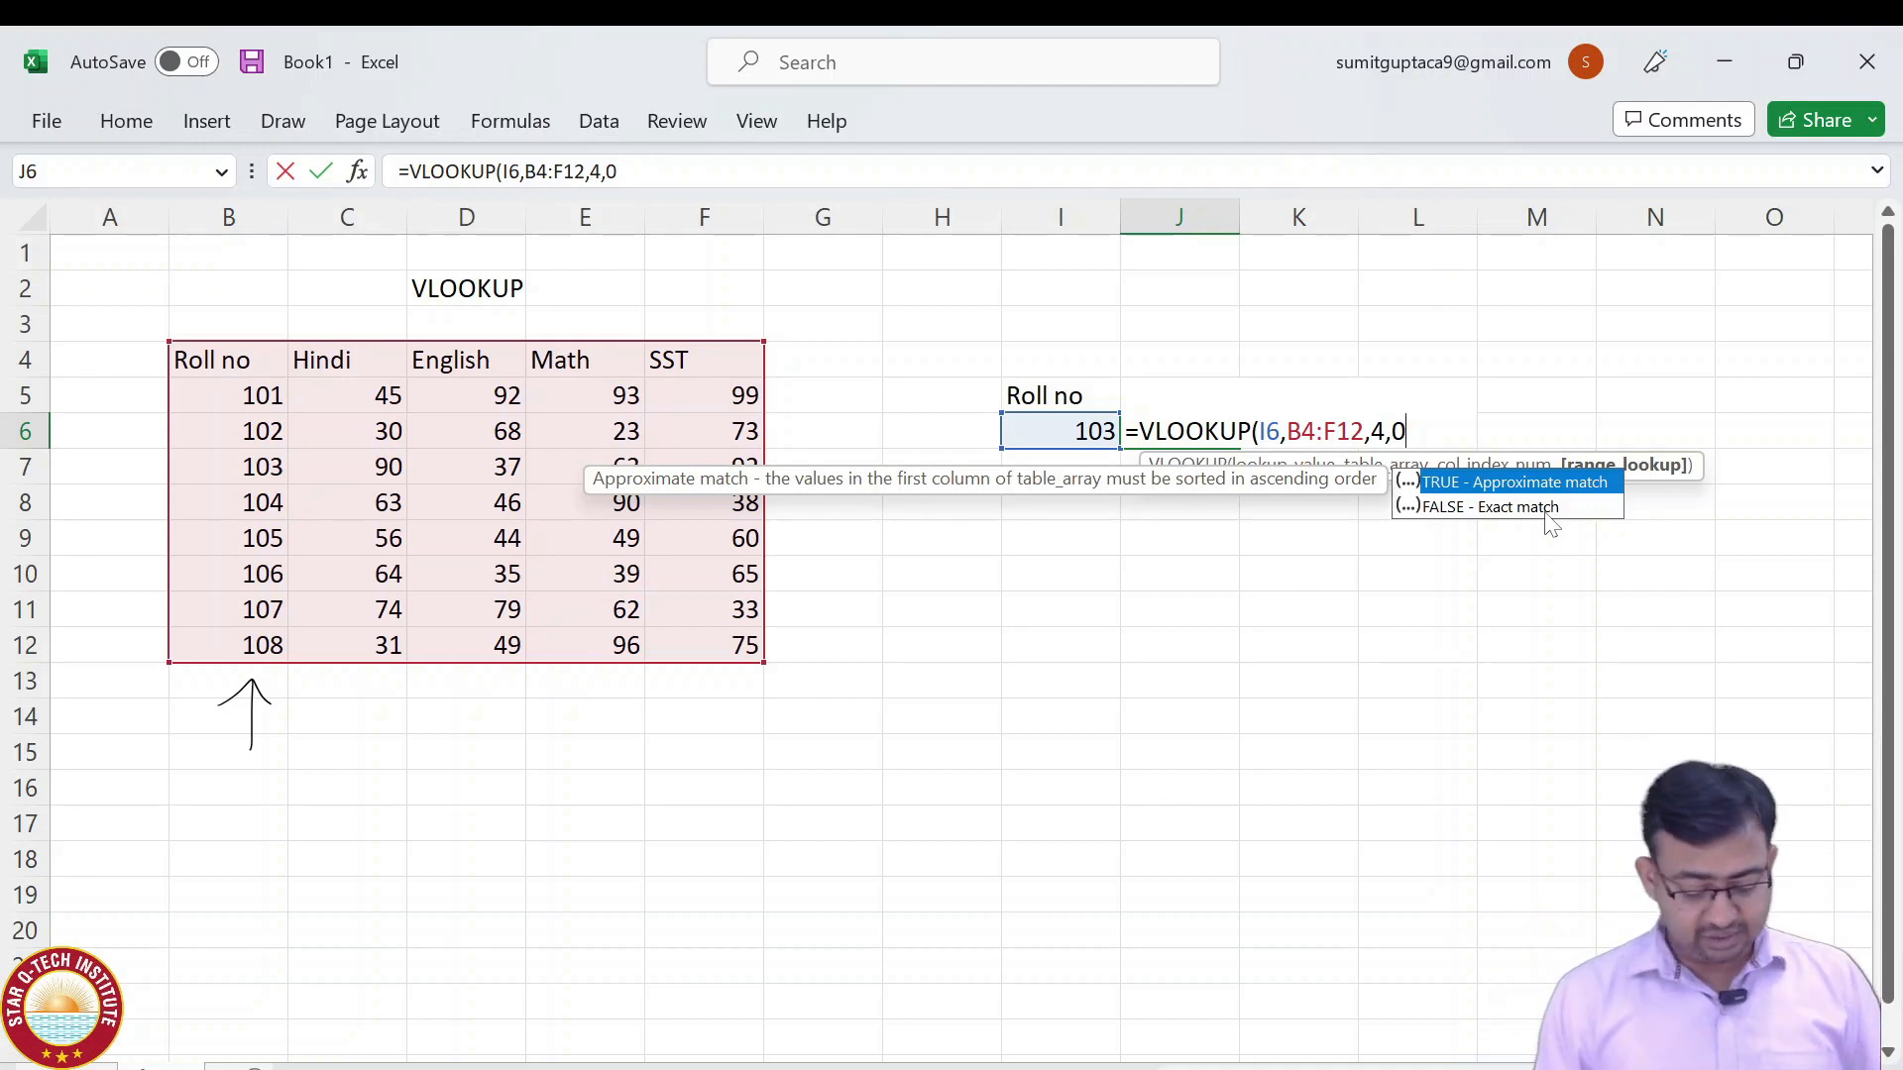
{"action": "type", "text": ")"}
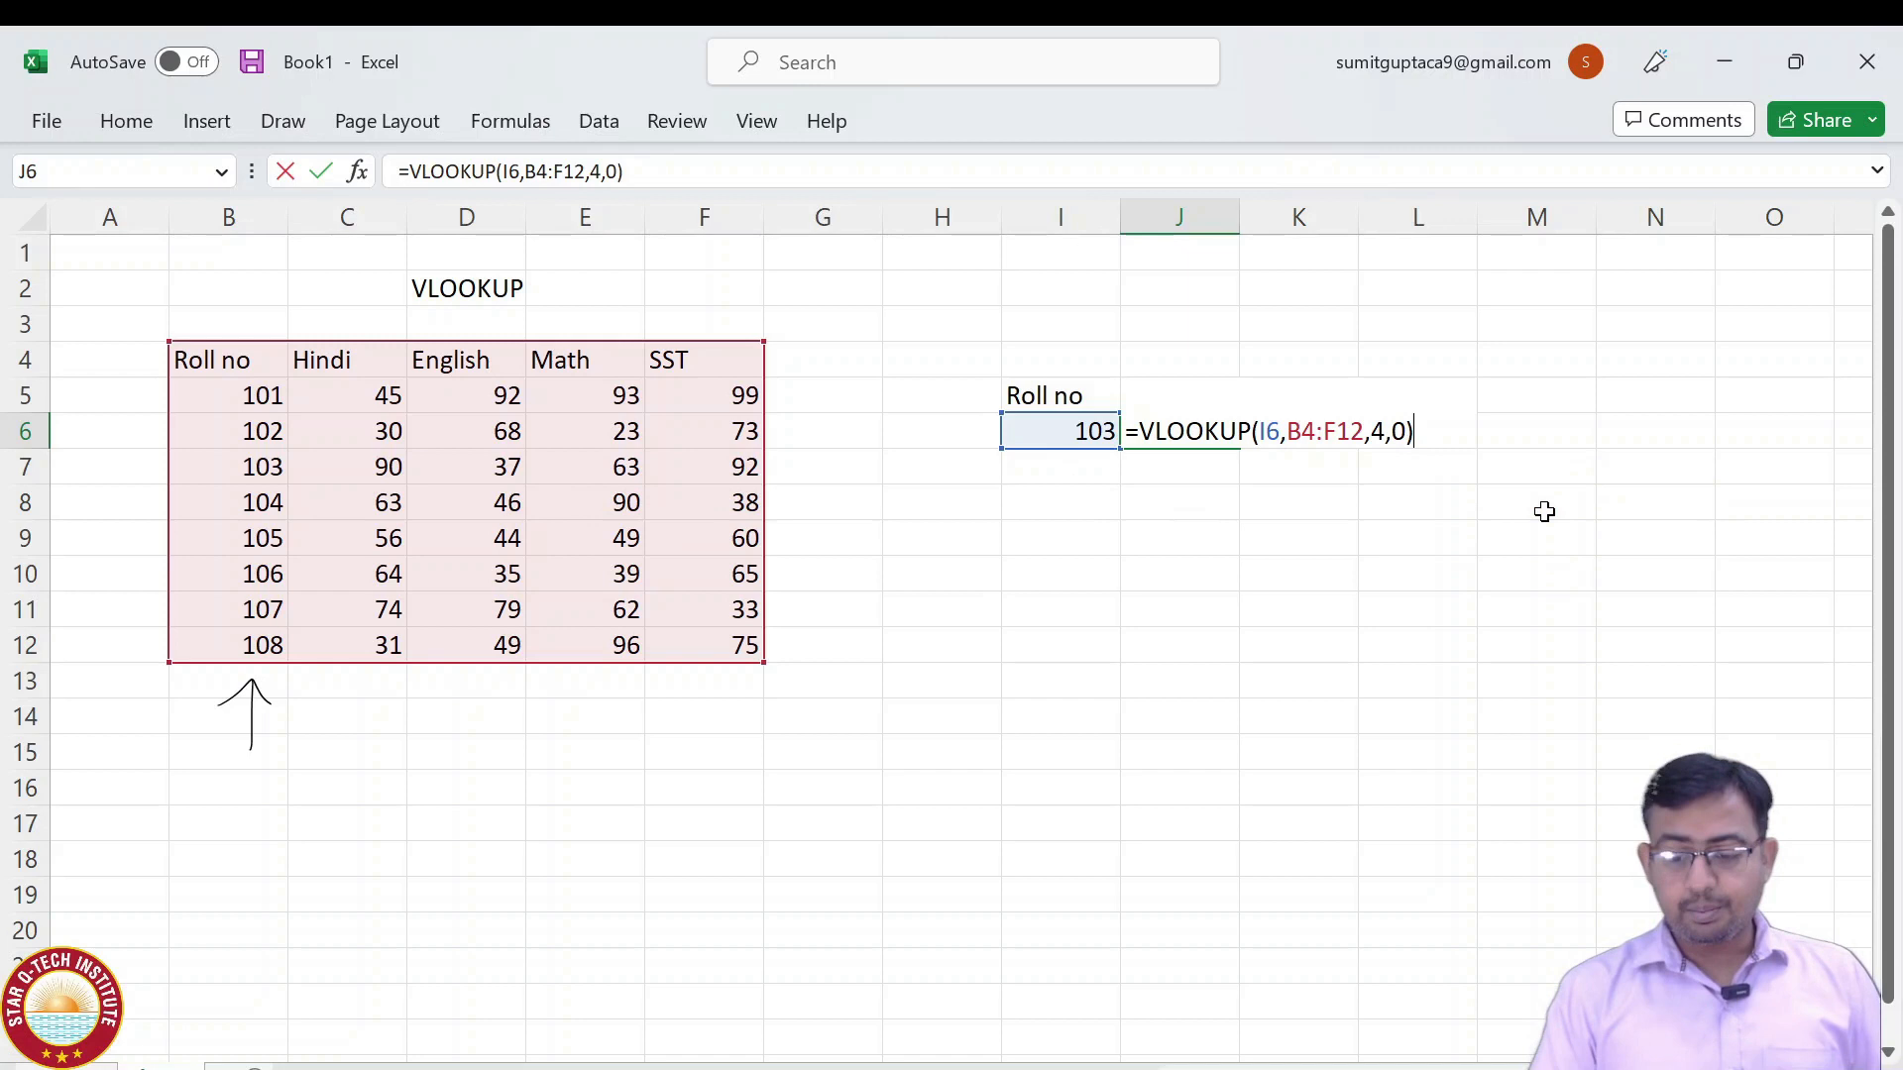
{"action": "key", "text": "Return"}
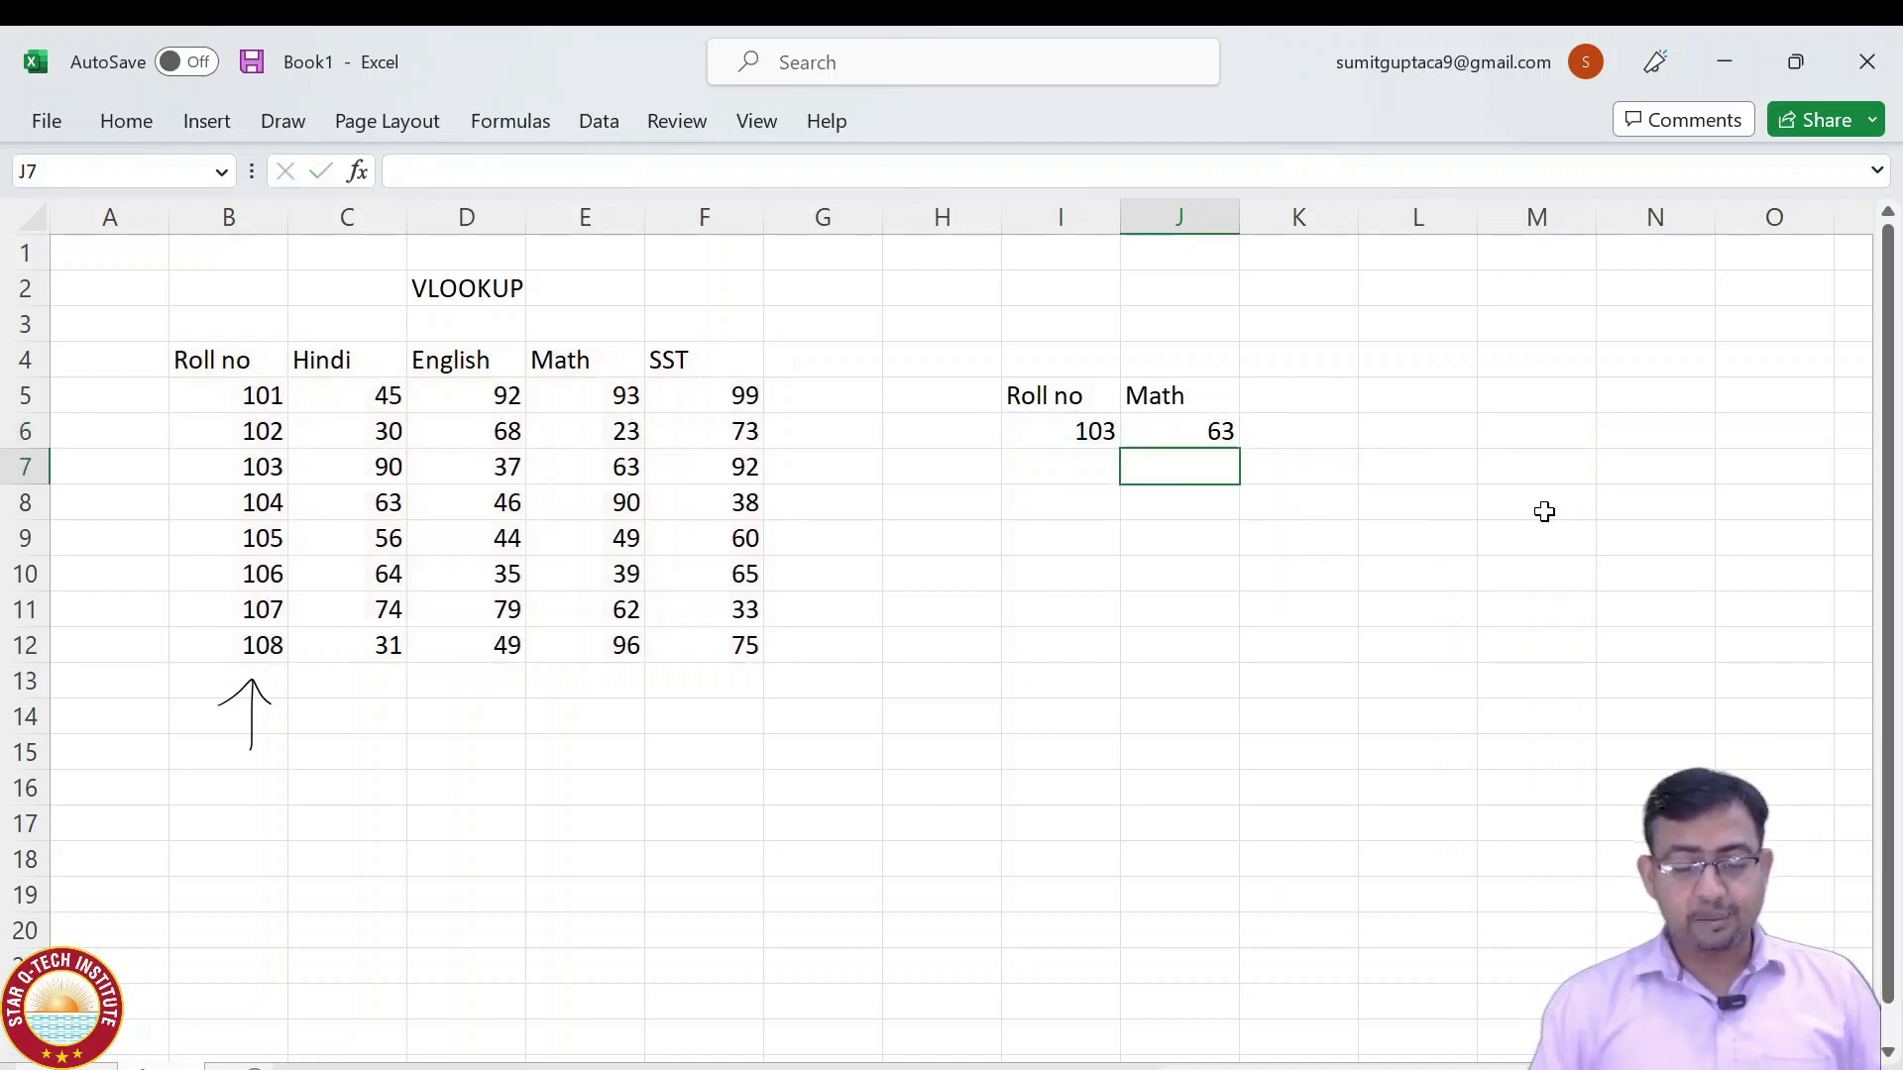
Trace the row for roll number 103 to its Math mark in the table and compare it with the J6 result.
{"action": "key", "text": "Up"}
{"action": "key", "text": "Left"}
{"action": "key", "text": "Left"}
{"action": "key", "text": "Left"}
{"action": "key", "text": "Left"}
{"action": "key", "text": "Left"}
{"action": "key", "text": "Left"}
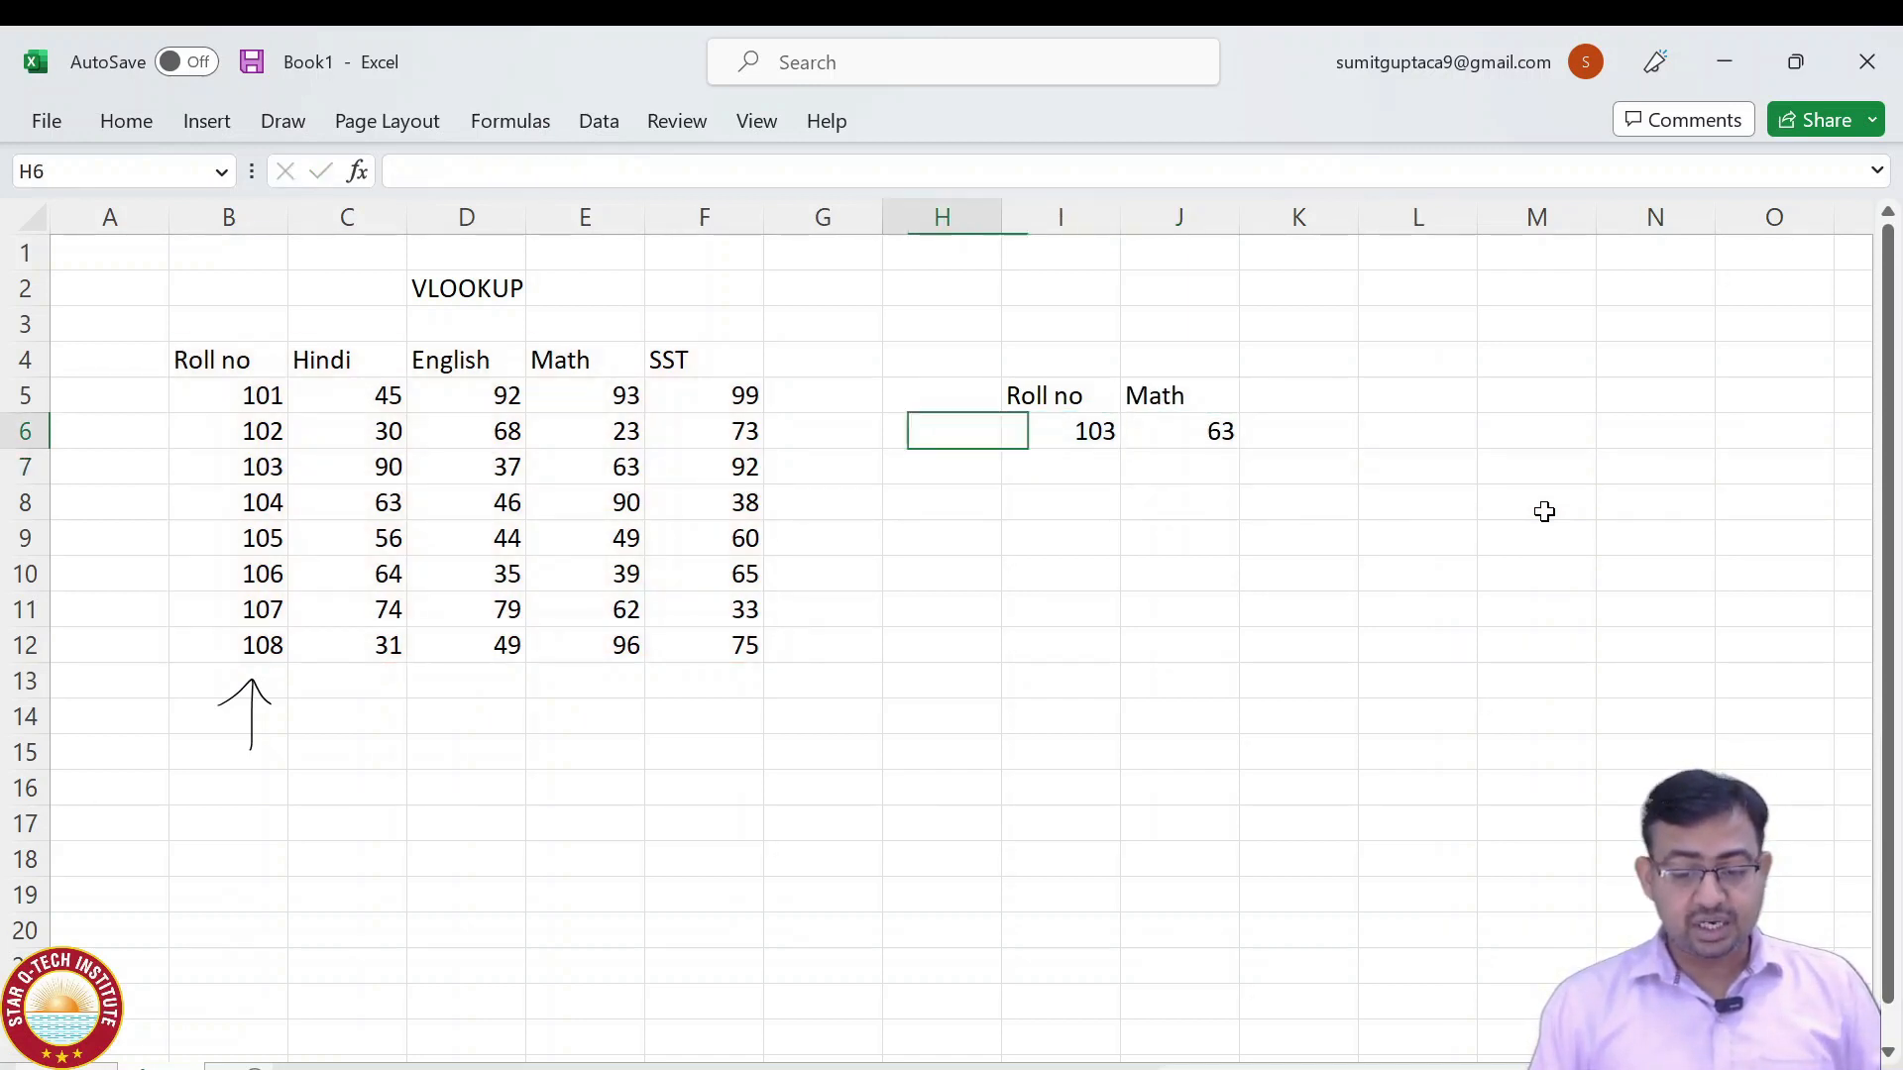
{"action": "key", "text": "Down"}
{"action": "key", "text": "Right"}
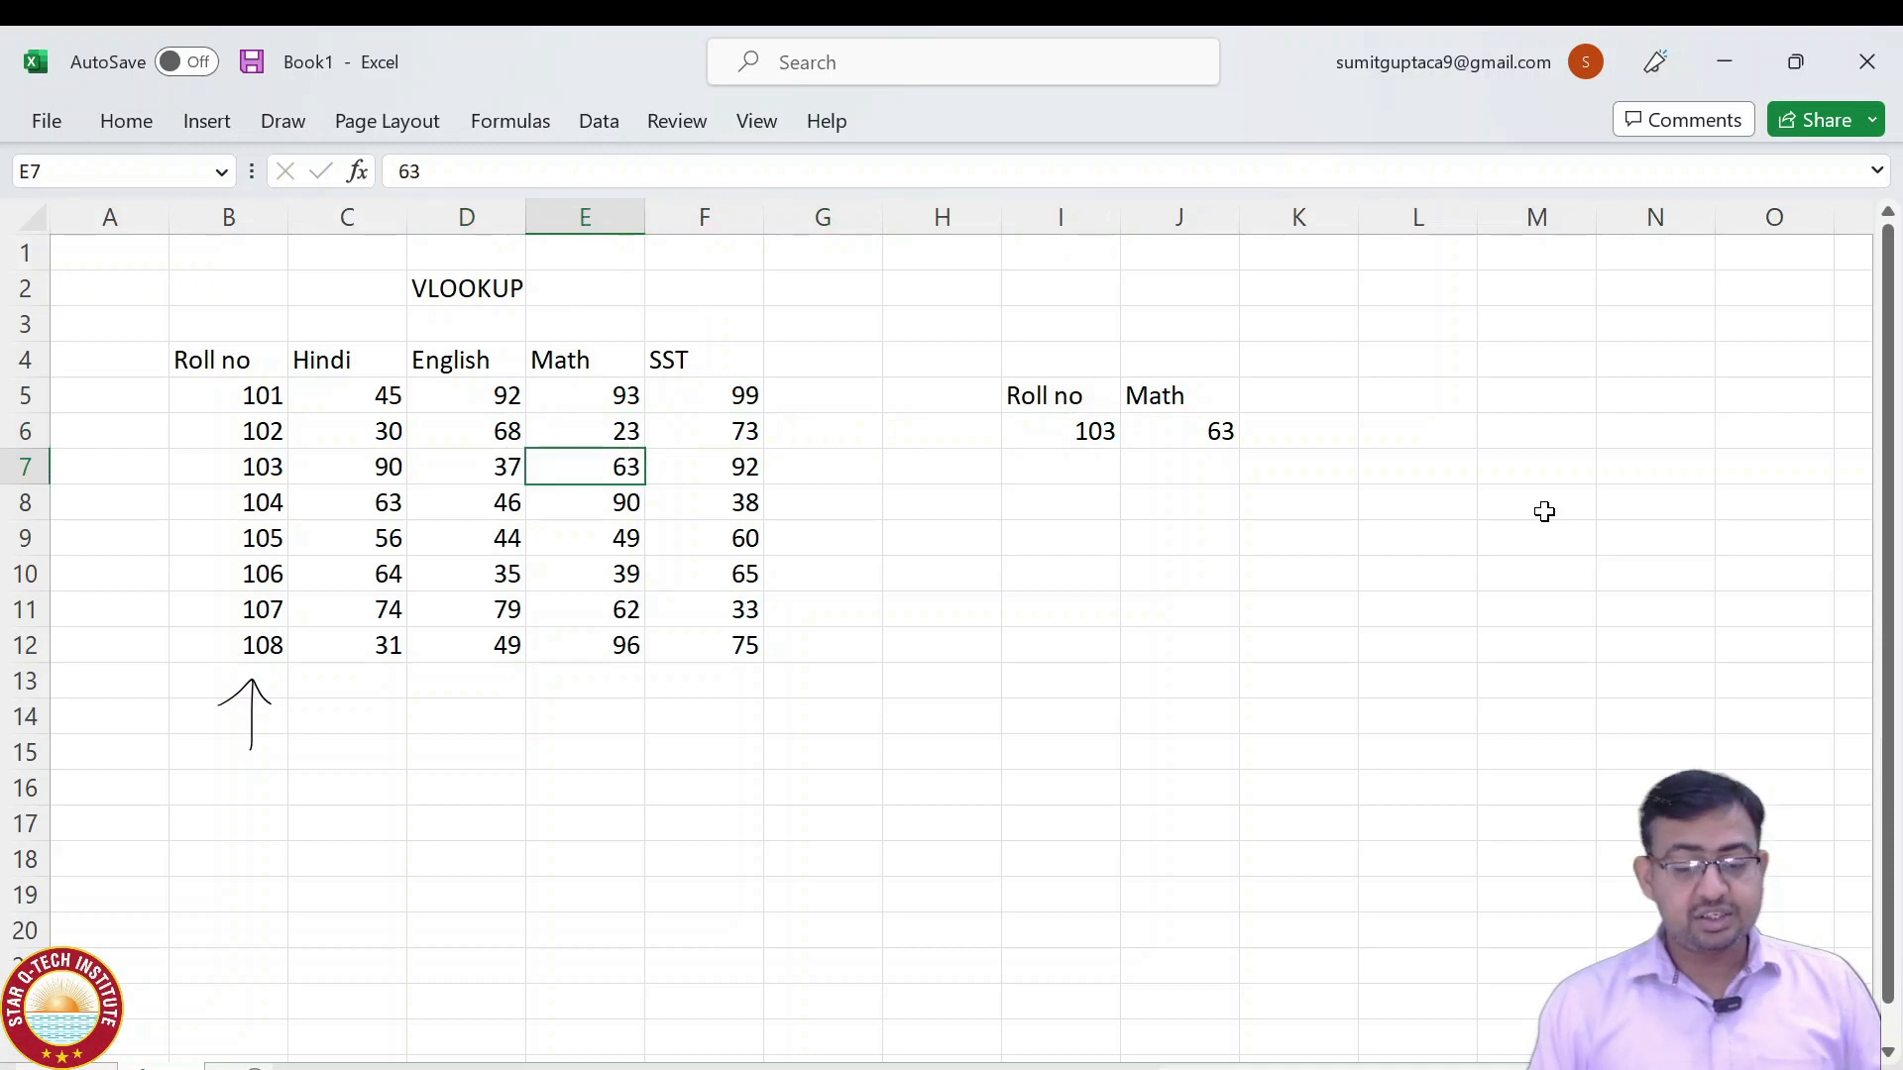
{"action": "key", "text": "Right"}
{"action": "key", "text": "Right"}
{"action": "key", "text": "Right"}
{"action": "key", "text": "Right"}
{"action": "key", "text": "Right"}
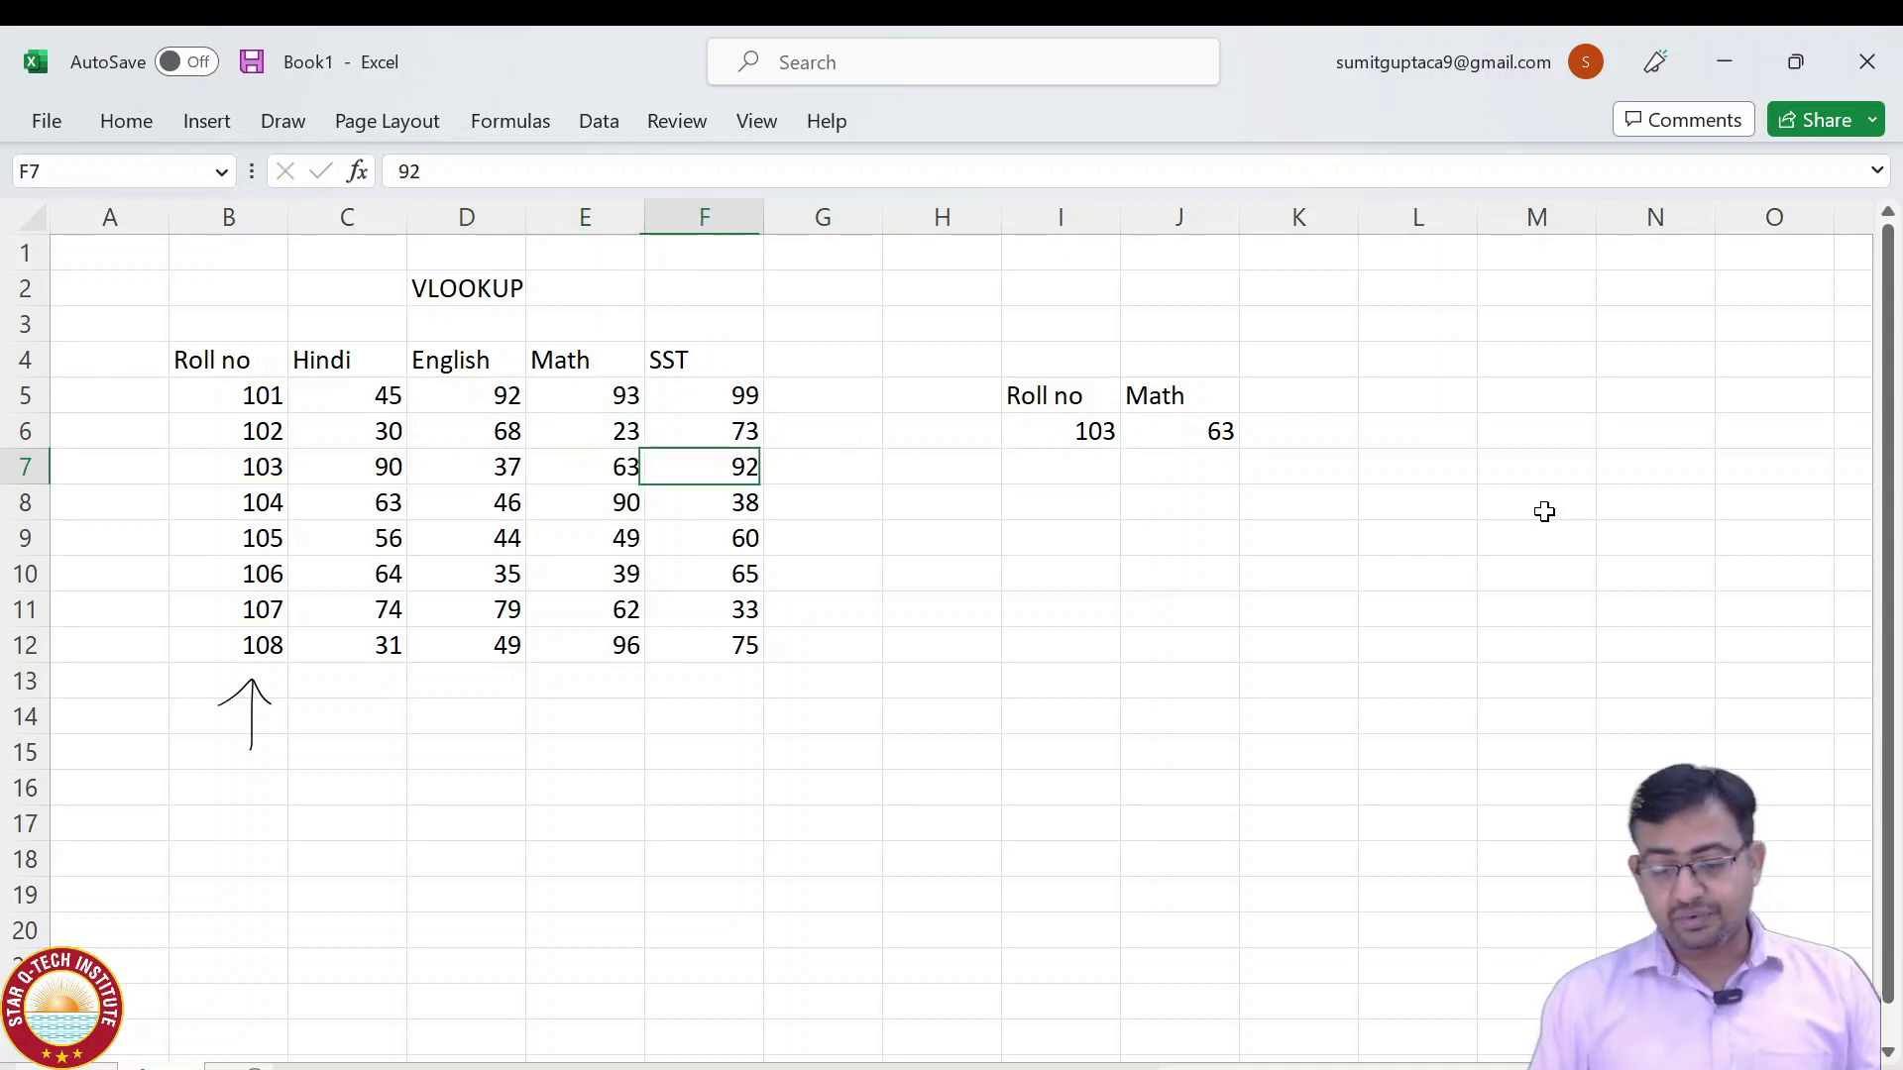
Inspect the VLOOKUP formula in J6 and the cells it references, leaving it as is.
{"action": "key", "text": "Up"}
{"action": "key", "text": "F2"}
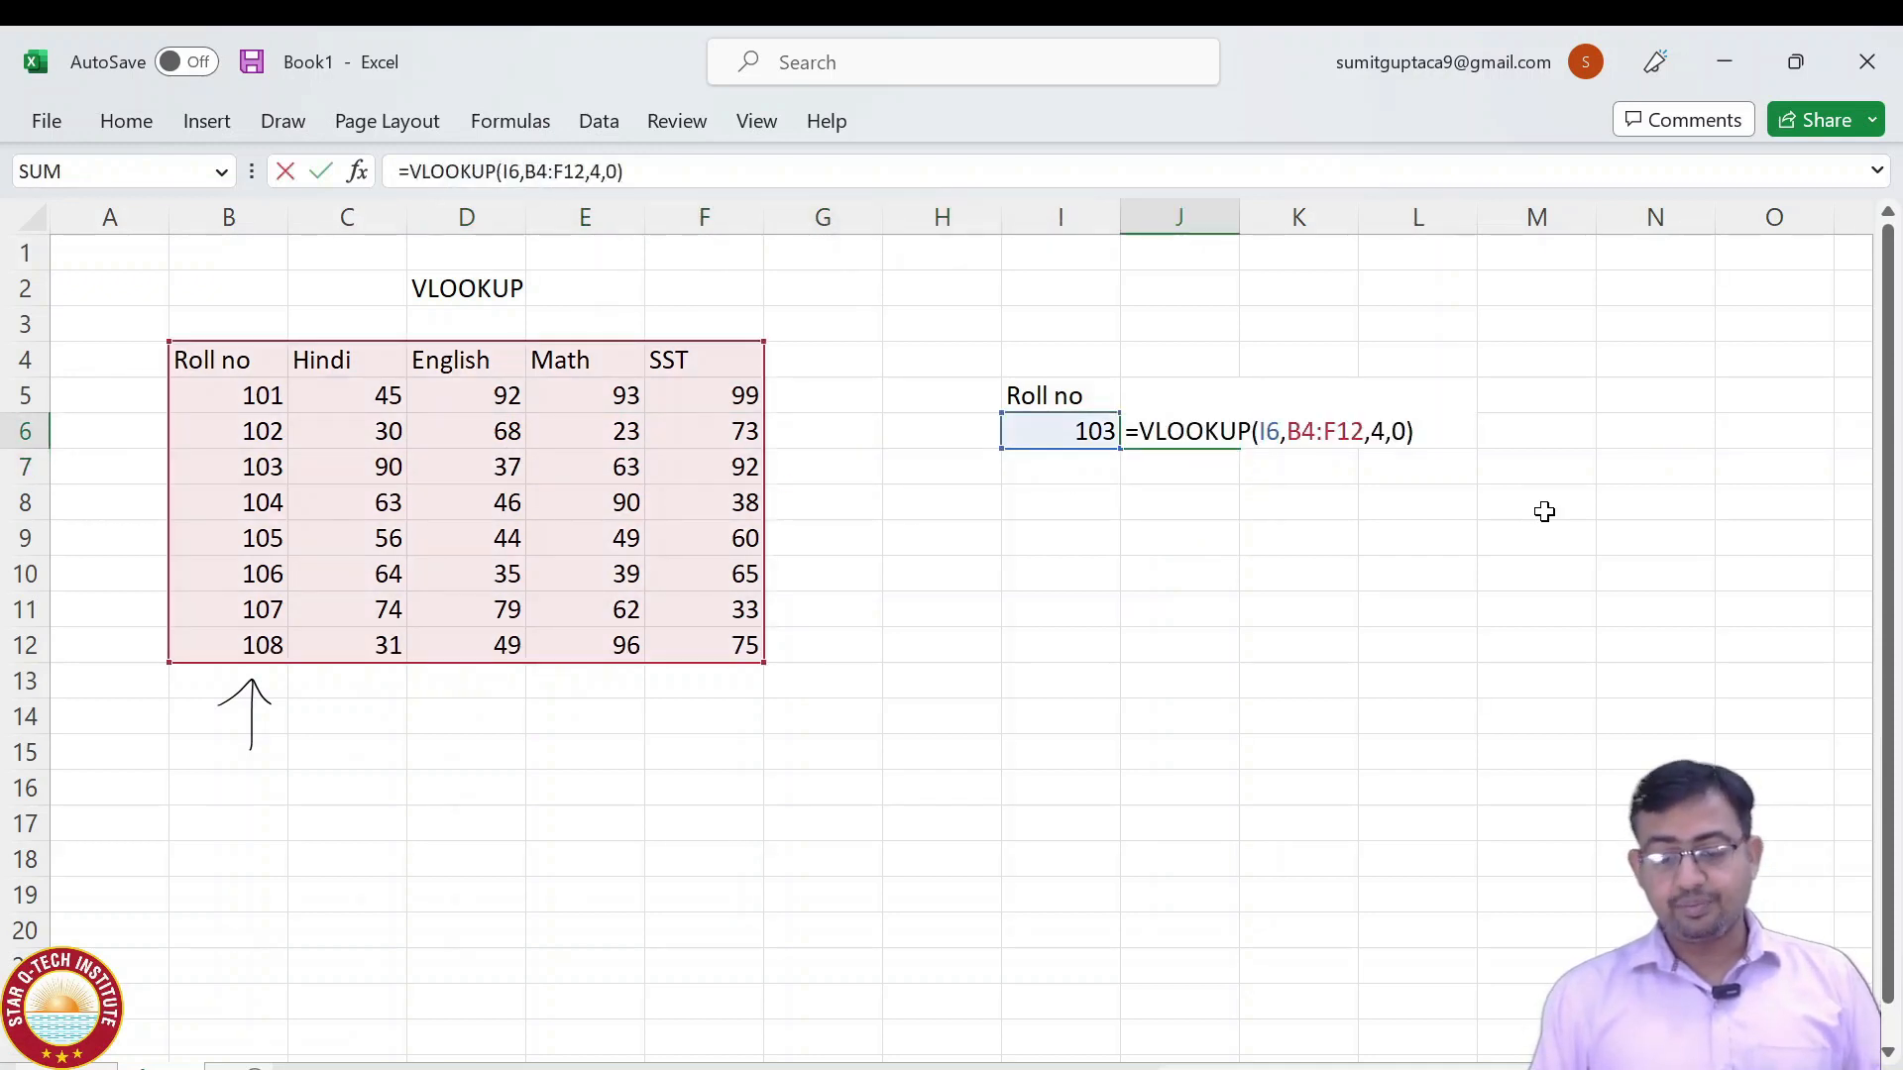
{"action": "key", "text": "Escape"}
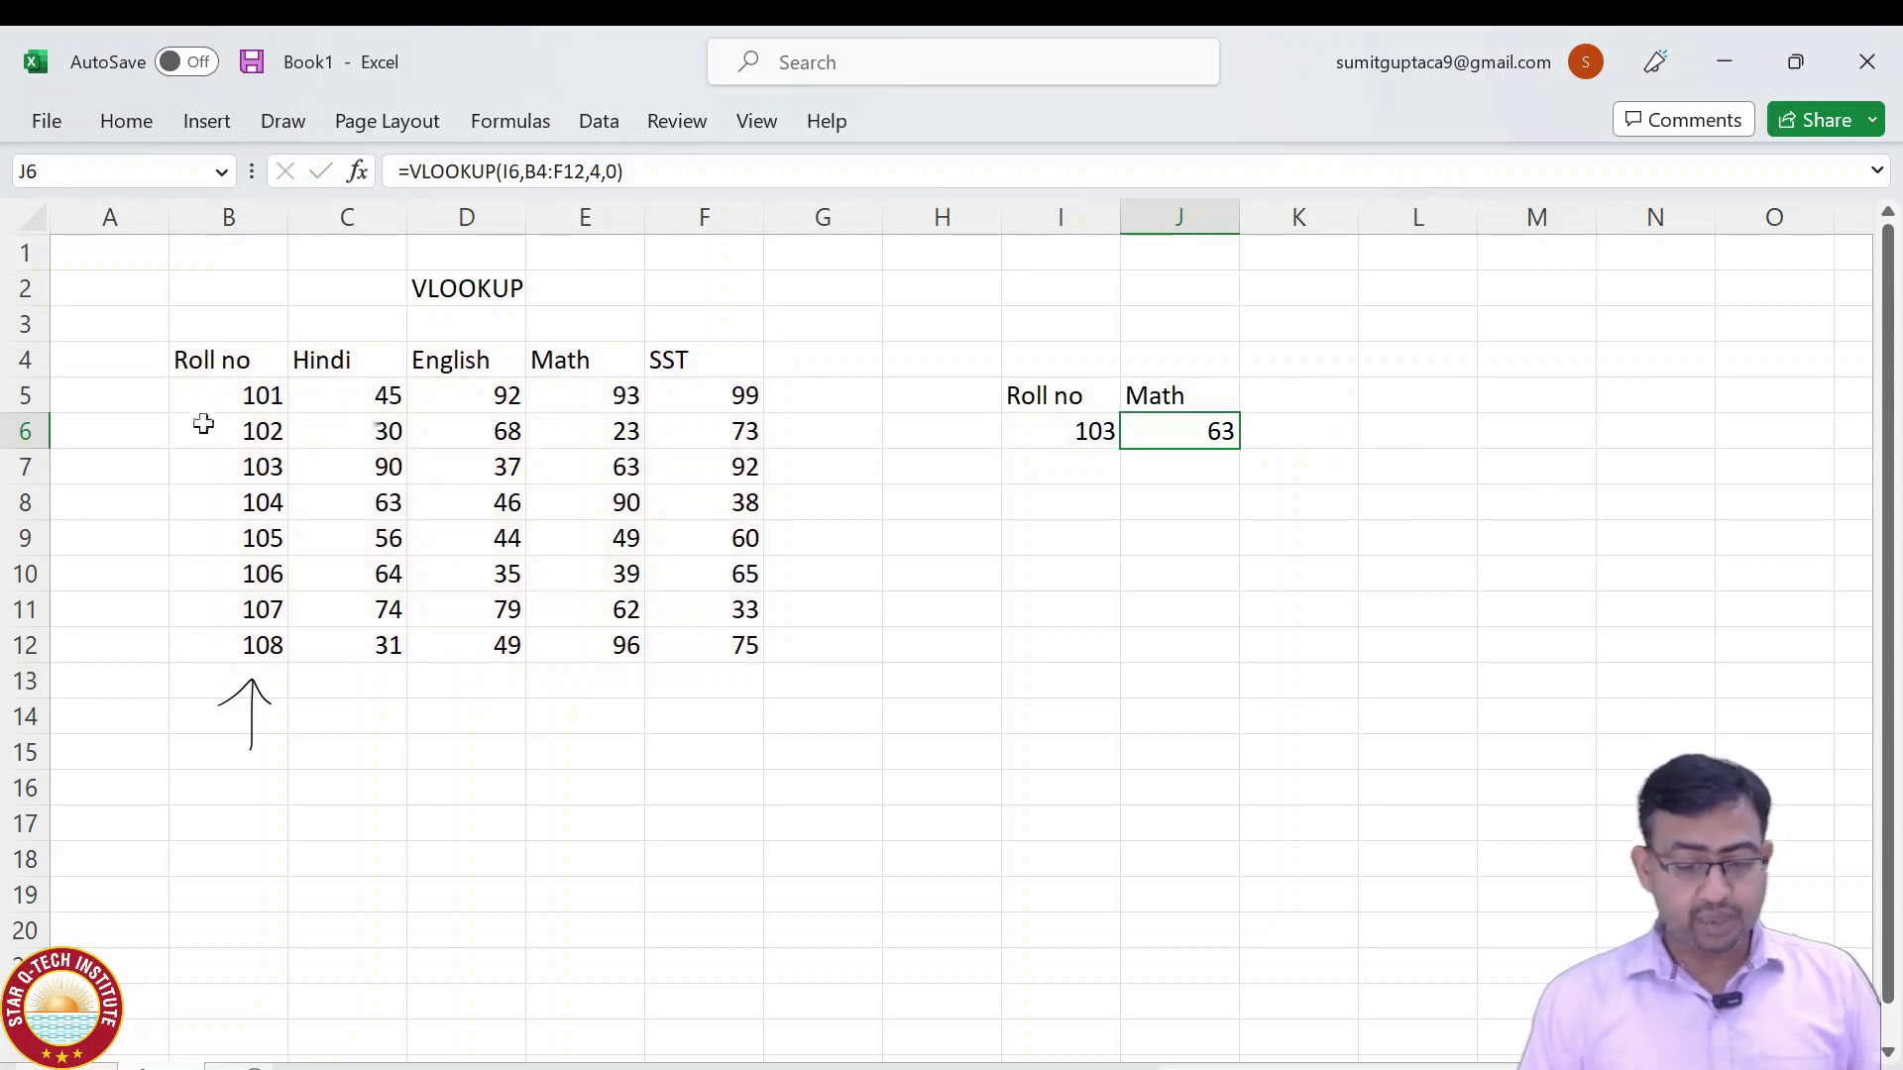
Make row 5 slightly taller and review the arguments of the VLOOKUP formula in J6 without changing them.
{"action": "left_click_drag", "start_coordinate": [42, 416], "coordinate": [42, 427]}
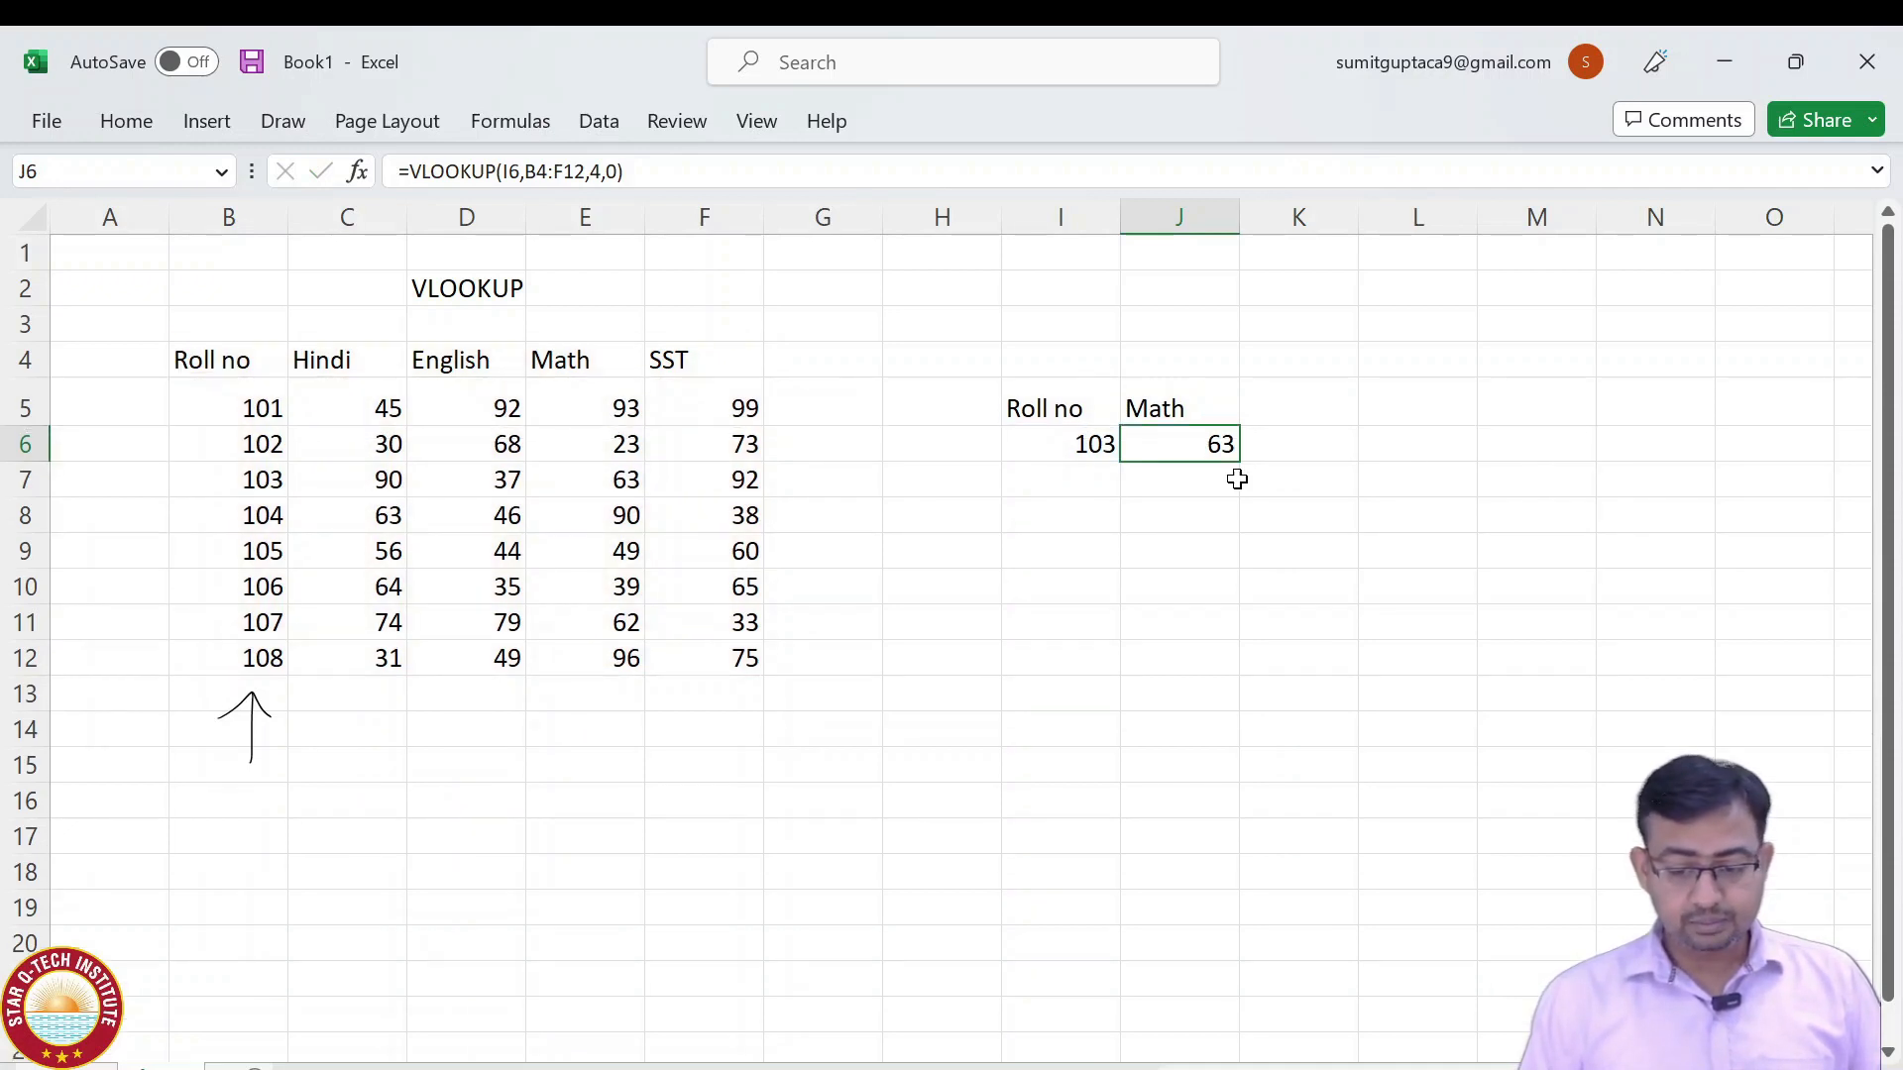
{"action": "key", "text": "F2"}
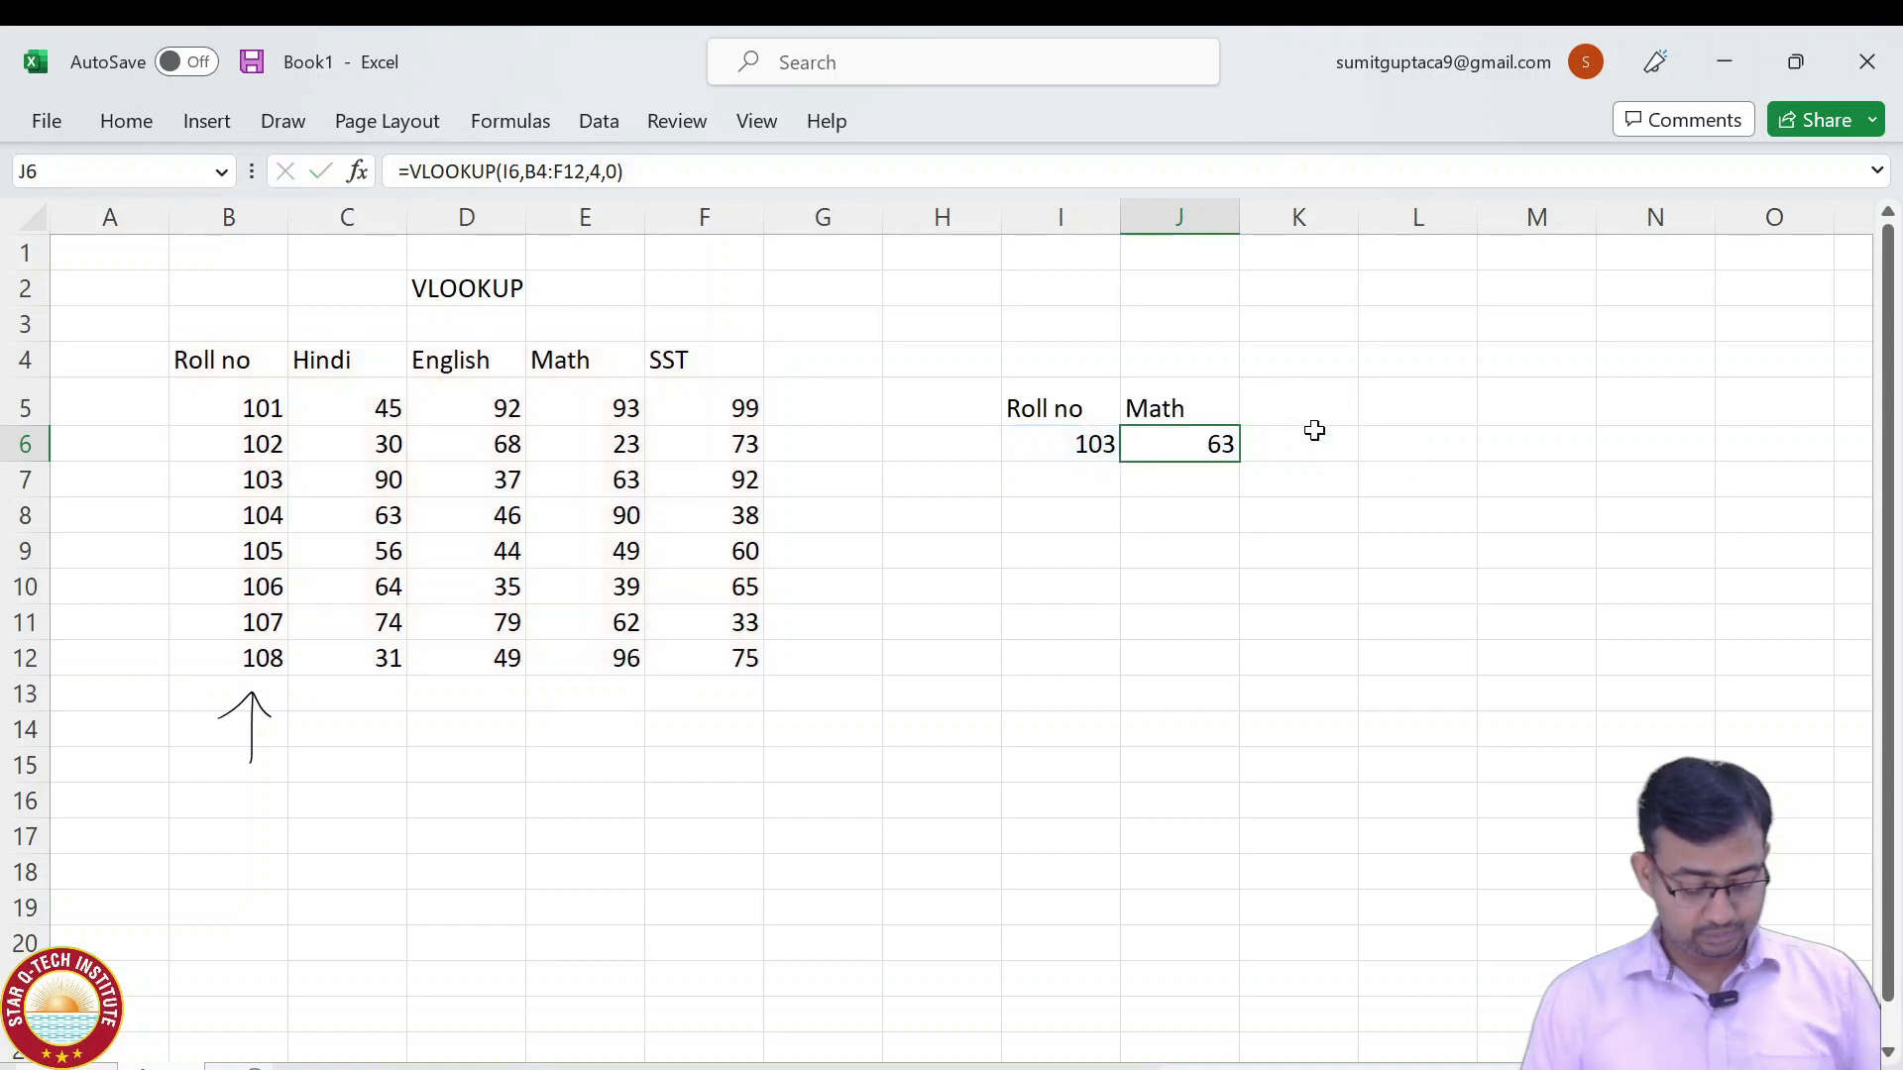
{"action": "key", "text": "F2"}
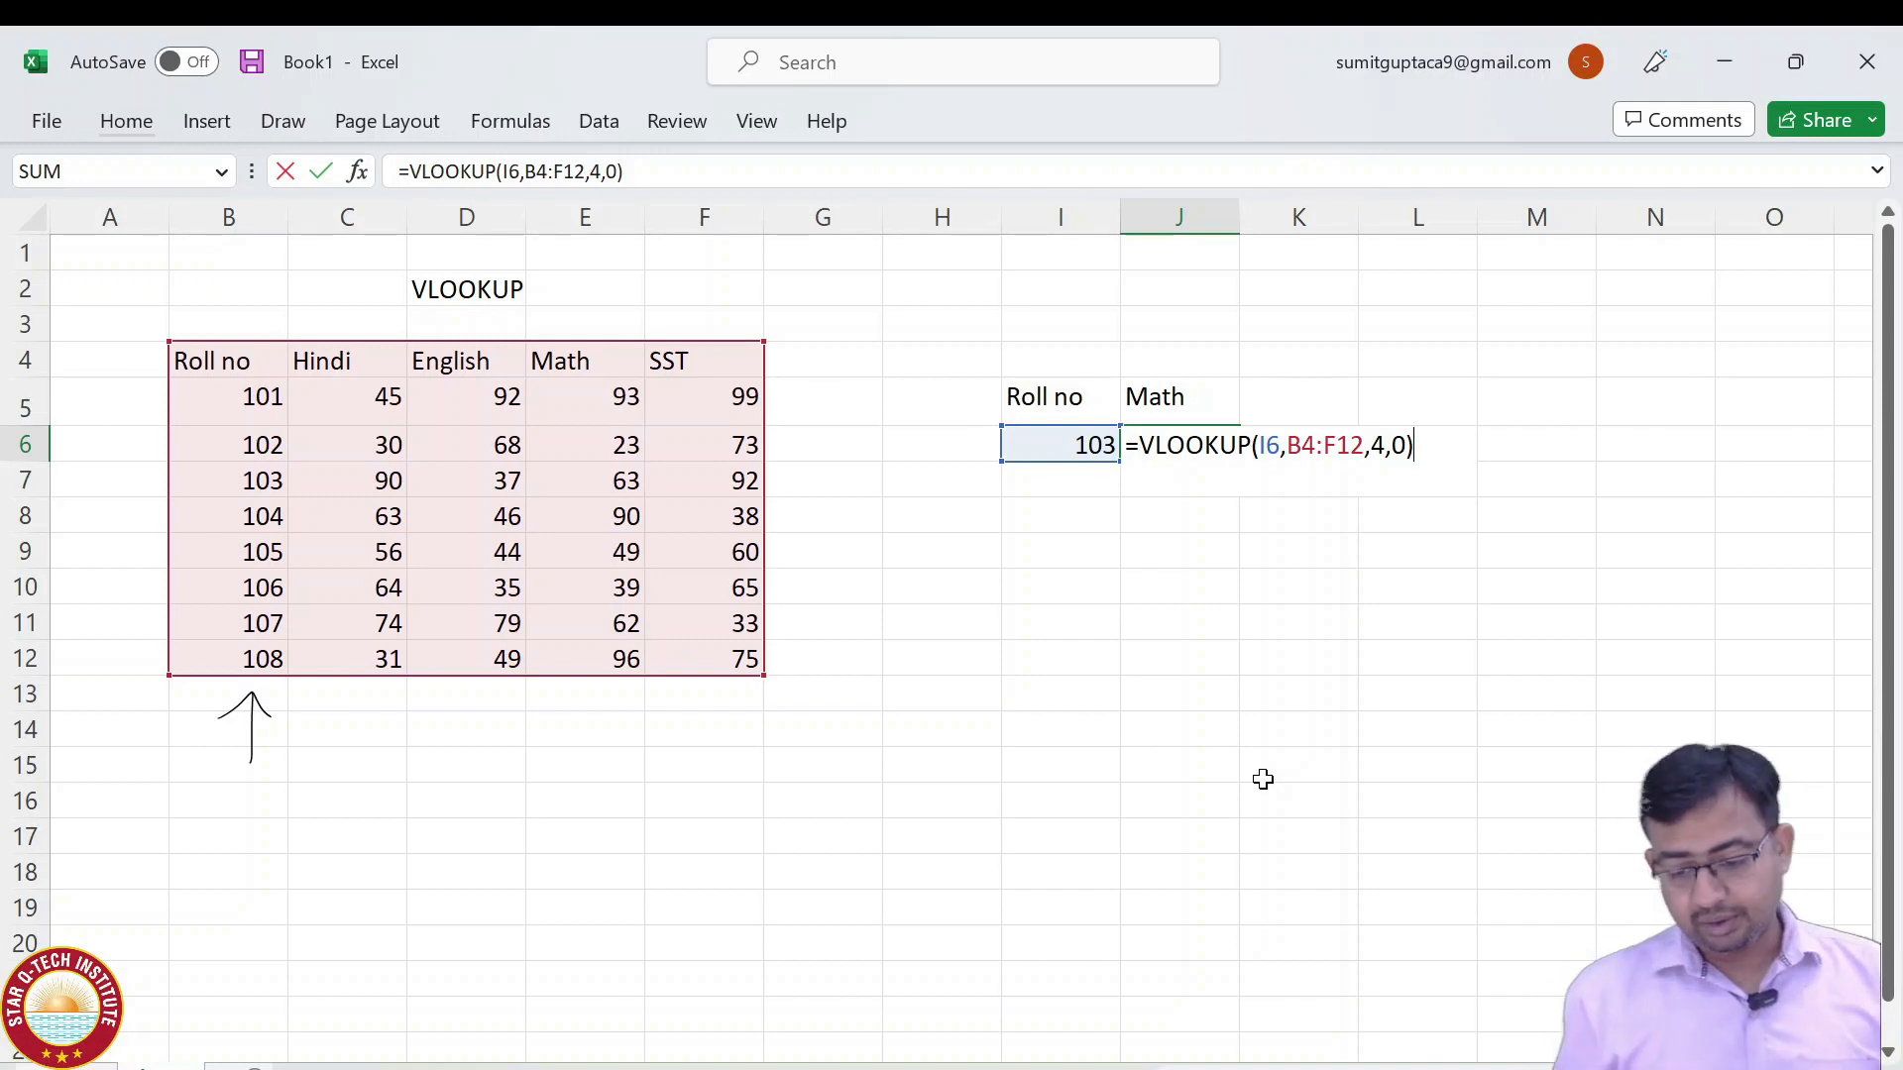
{"action": "key", "text": "Return"}
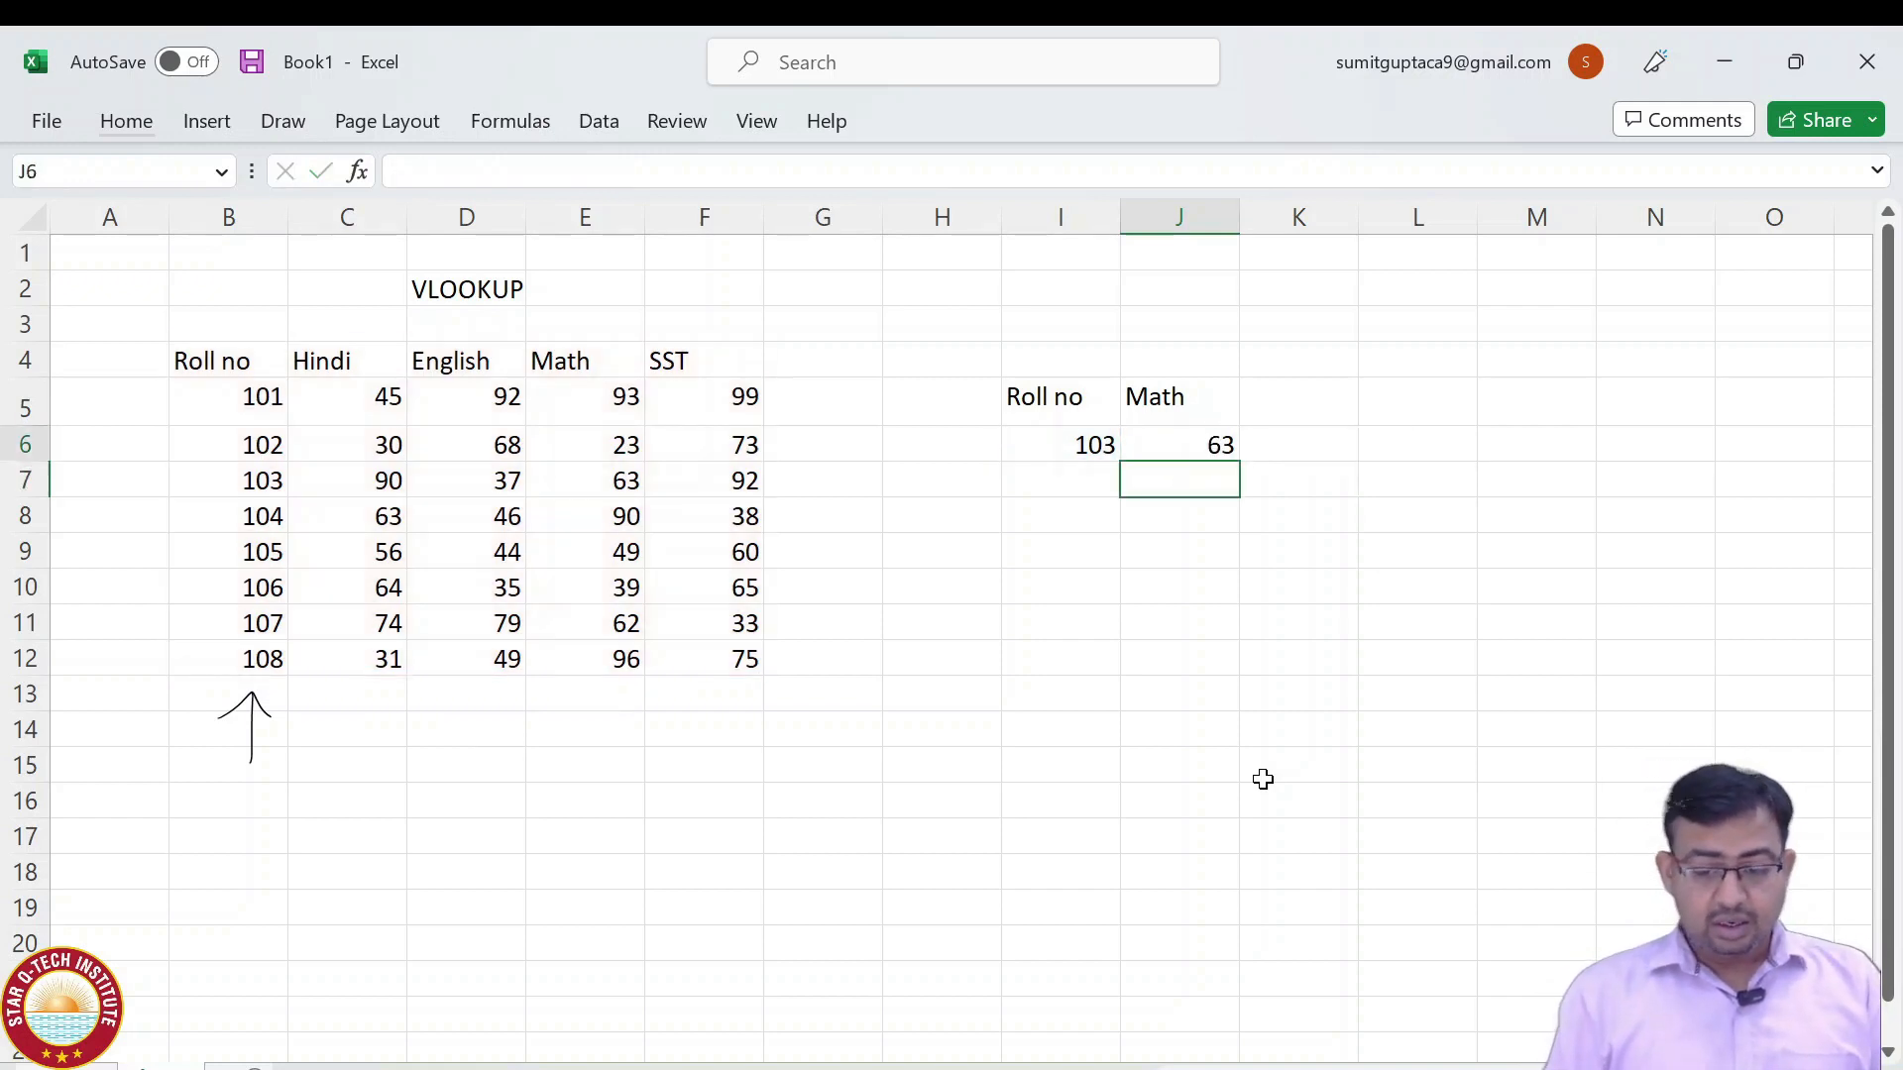
{"action": "key", "text": "Up"}
{"action": "key", "text": "F2"}
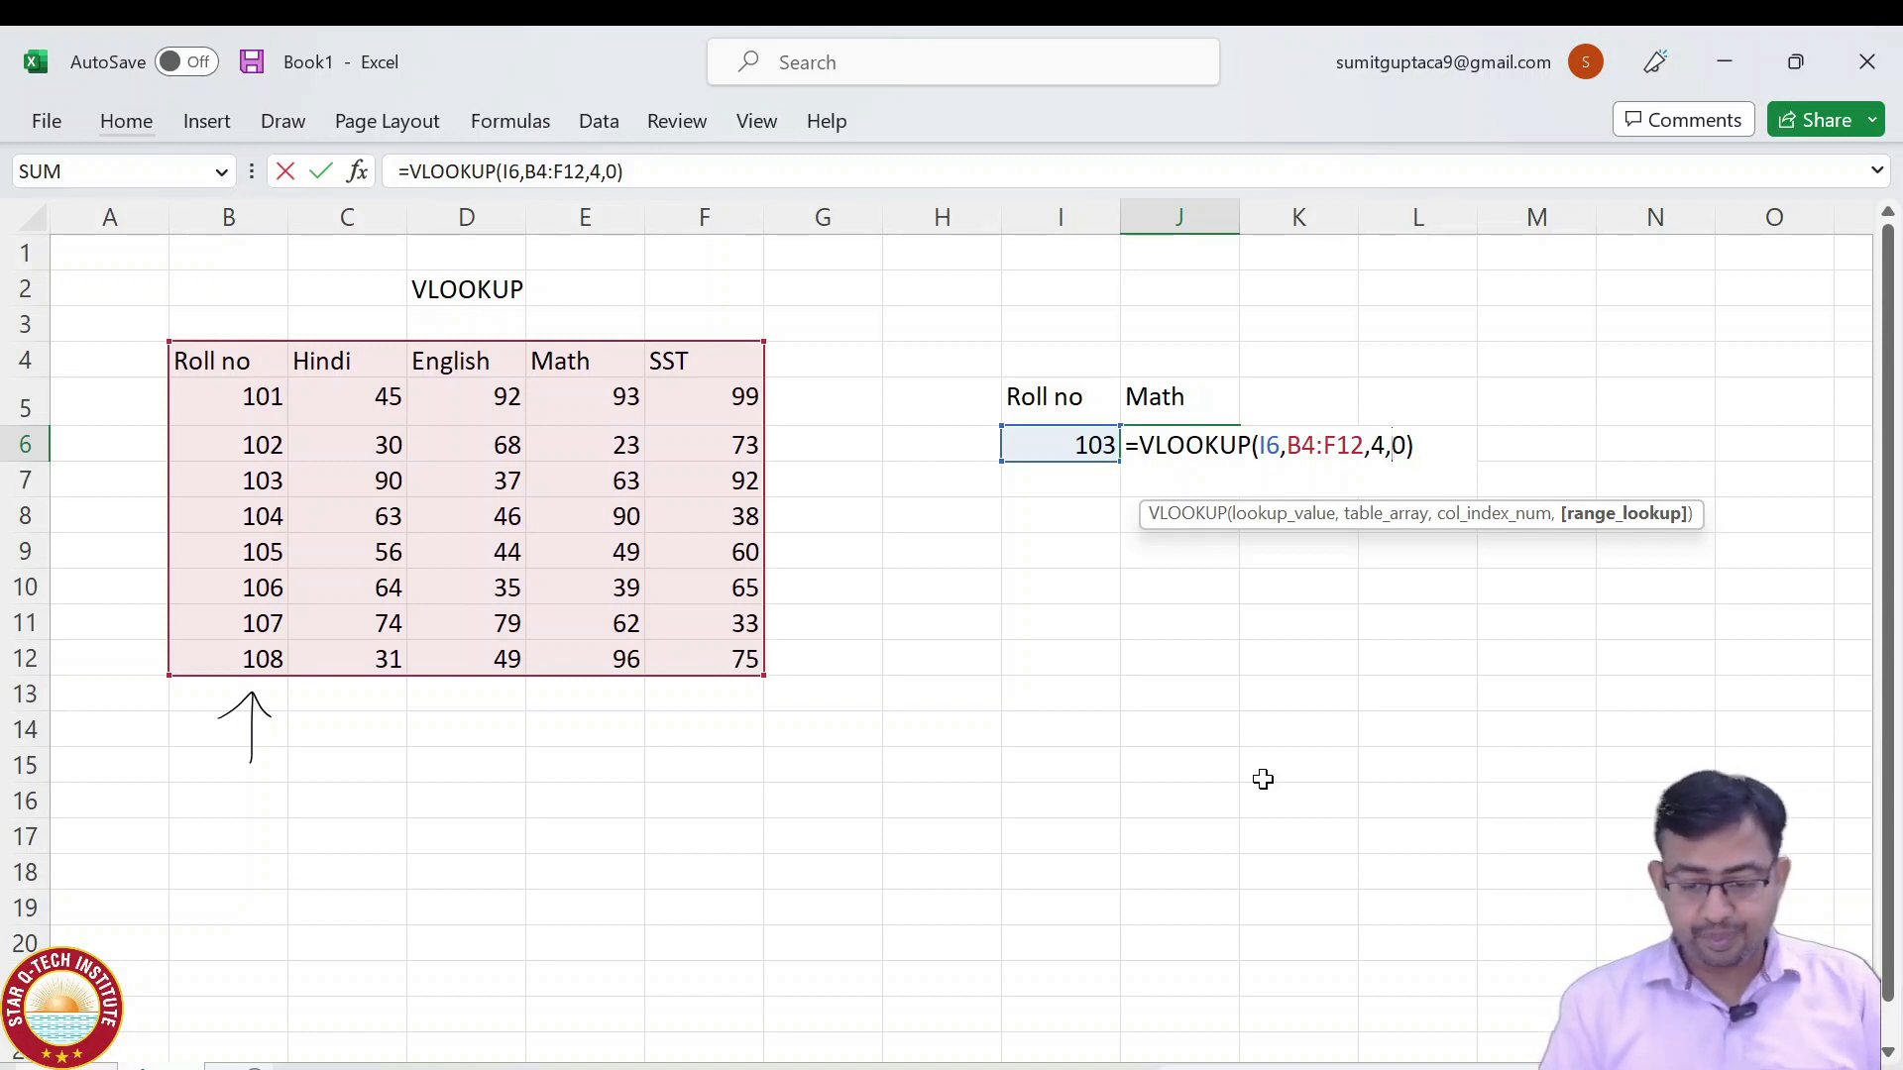
{"action": "key", "text": "ctrl+Return"}
Set the lookup roll number in I6 to 109 and check the J6 result against the marks table B4:F12.
{"action": "key", "text": "Left"}
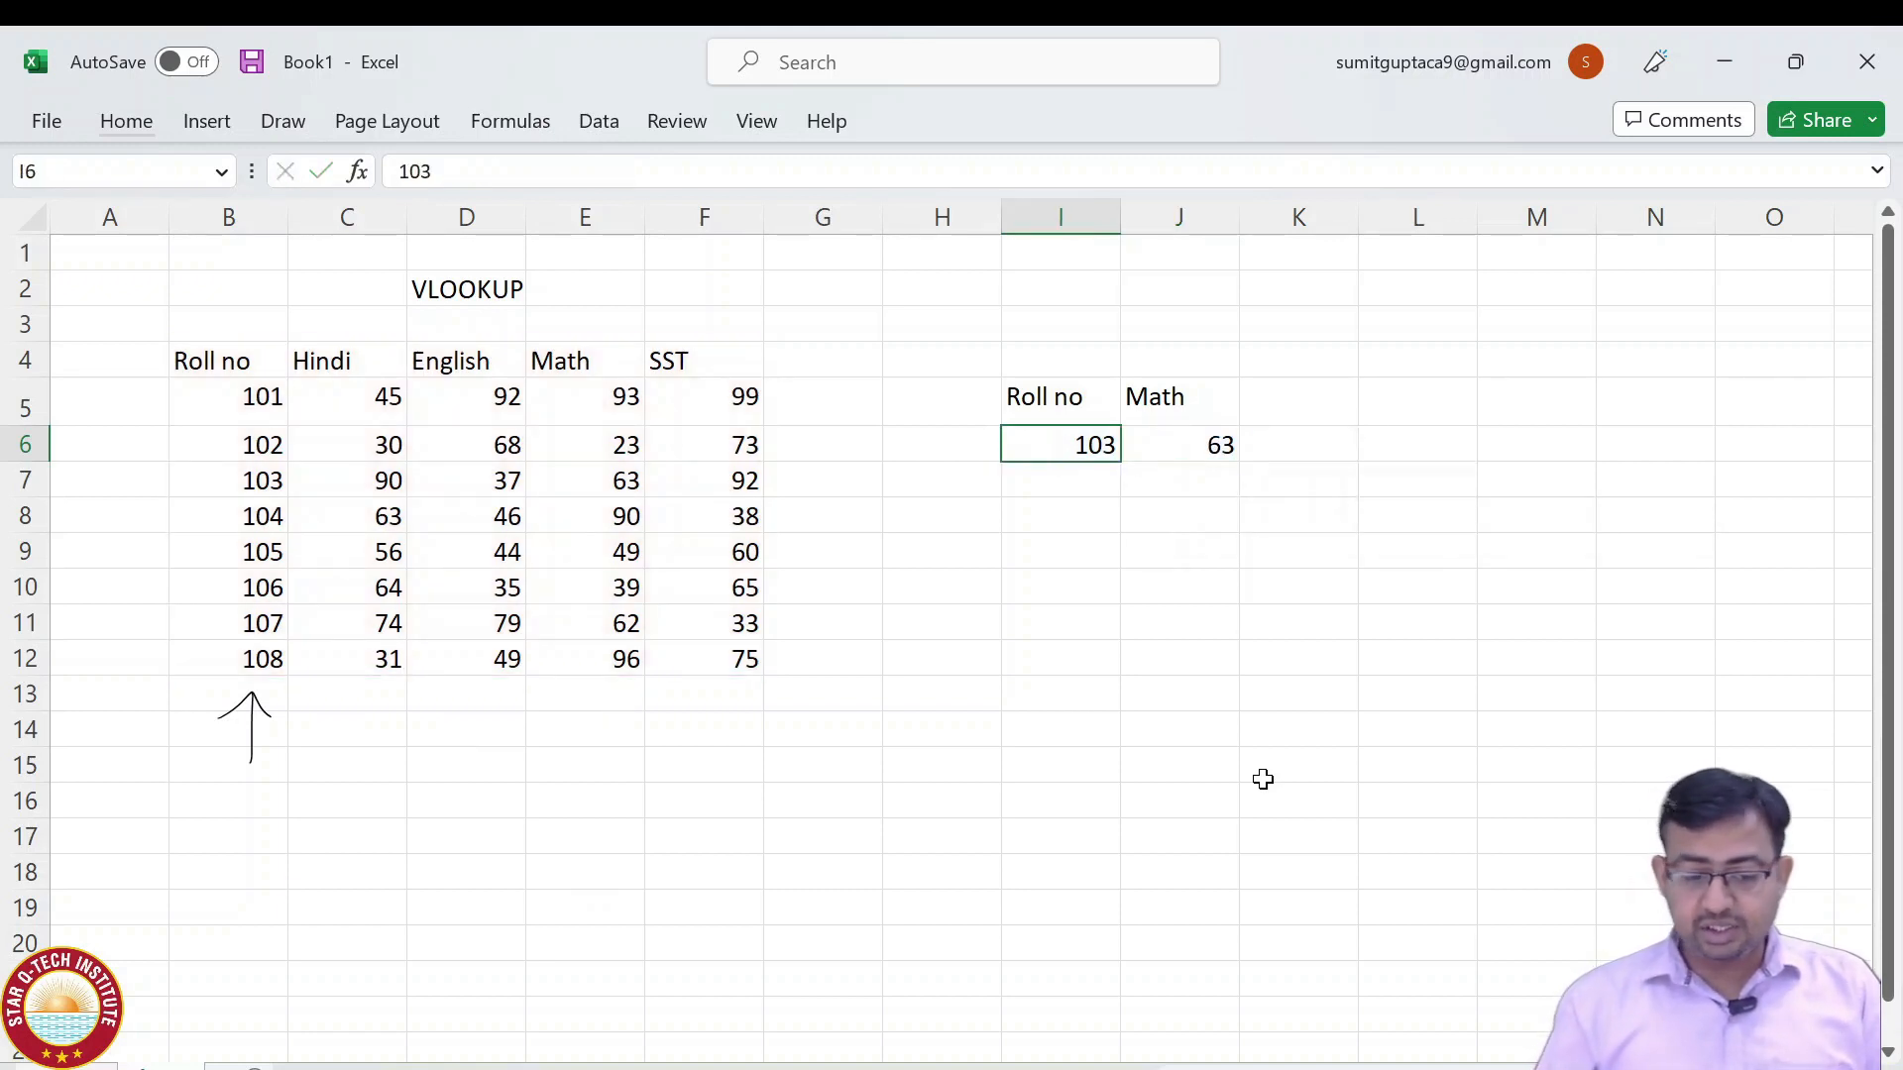
{"action": "type", "text": "109"}
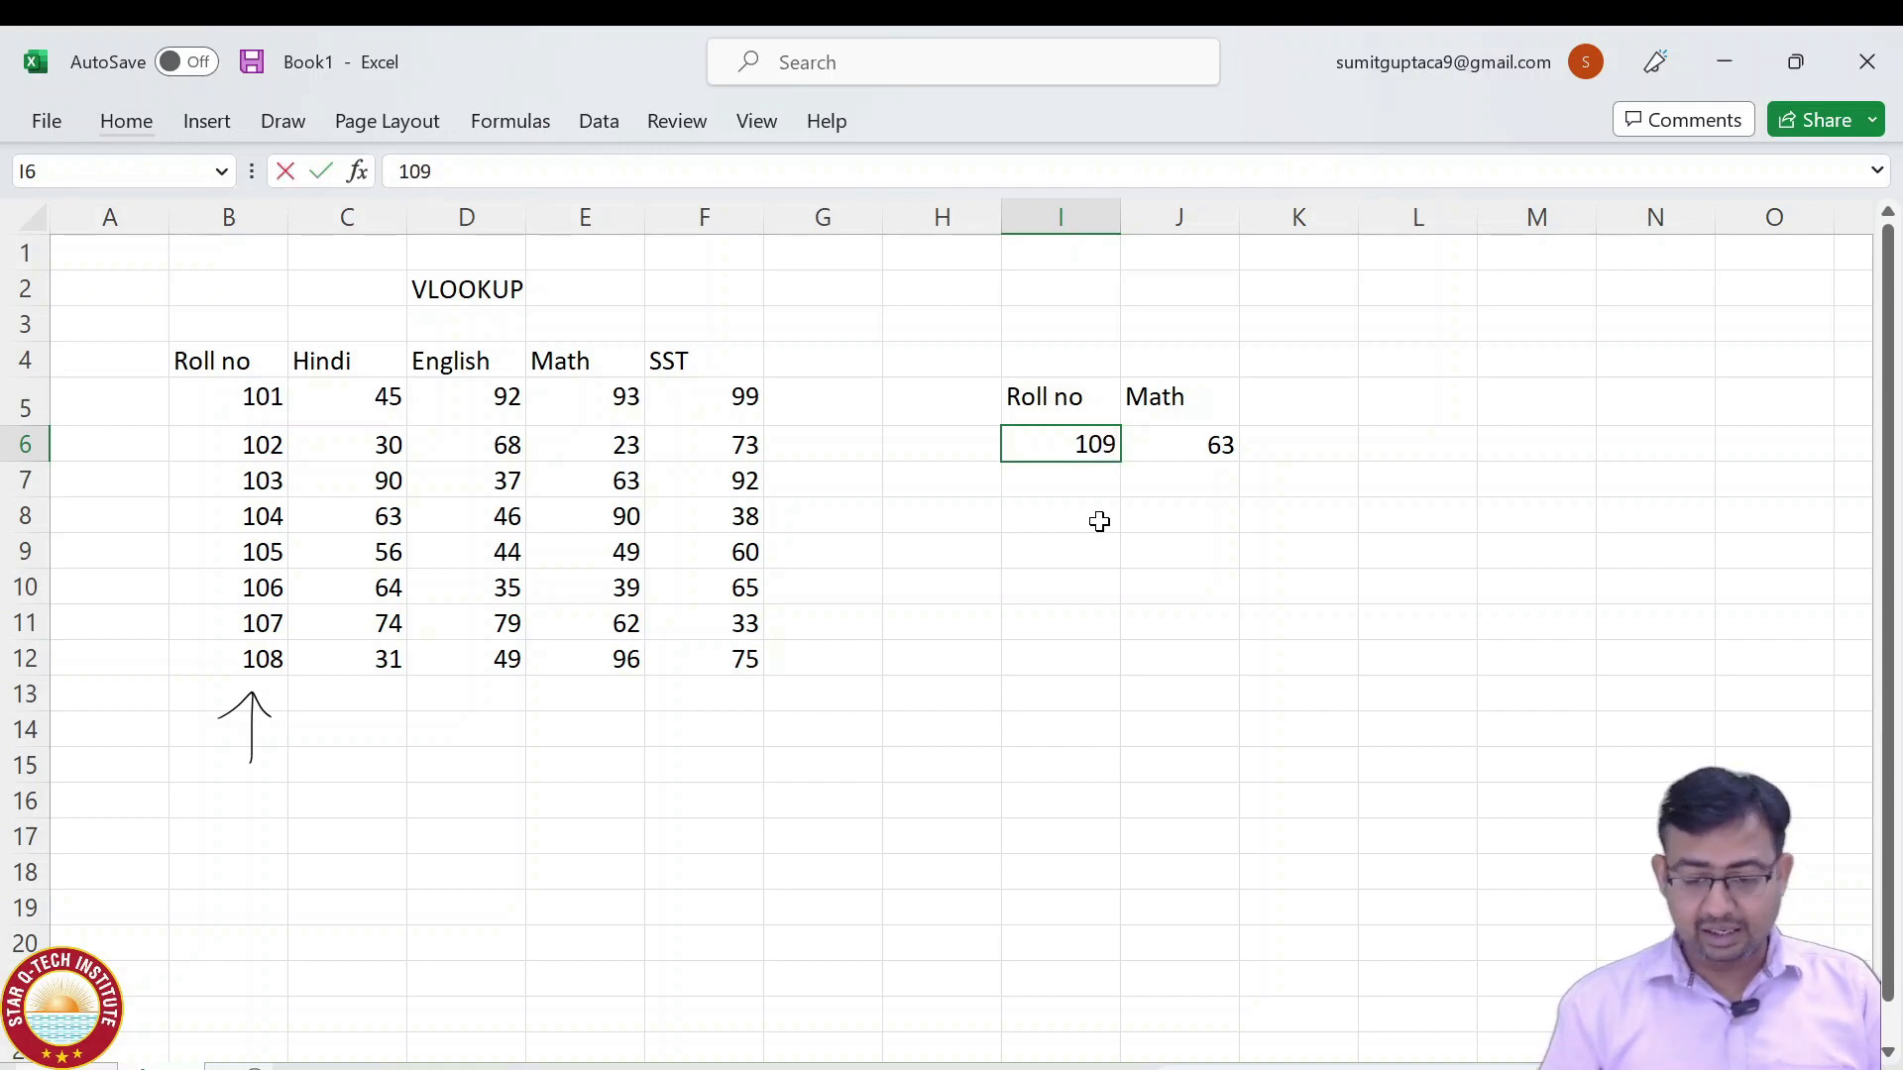
{"action": "key", "text": "Return"}
{"action": "key", "text": "Up"}
{"action": "key", "text": "Right"}
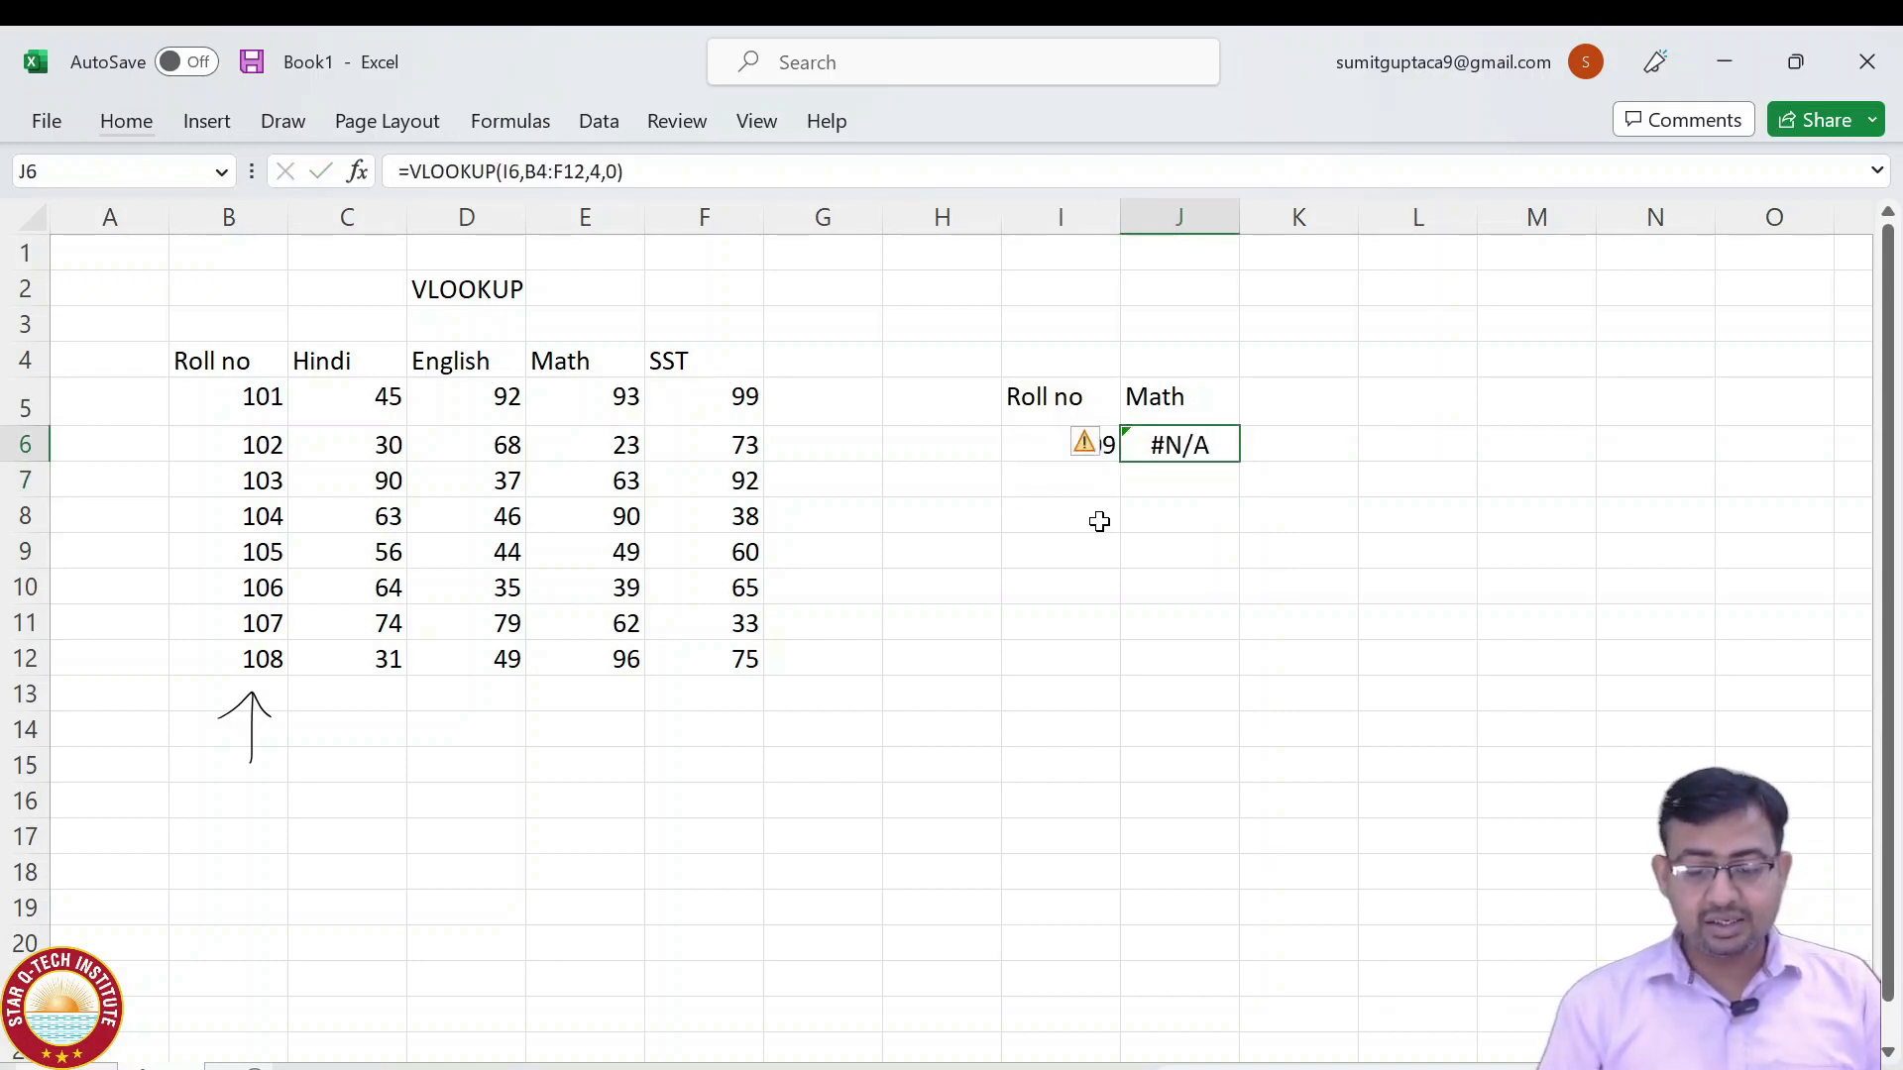
{"action": "left_click_drag", "start_coordinate": [242, 362], "coordinate": [747, 658]}
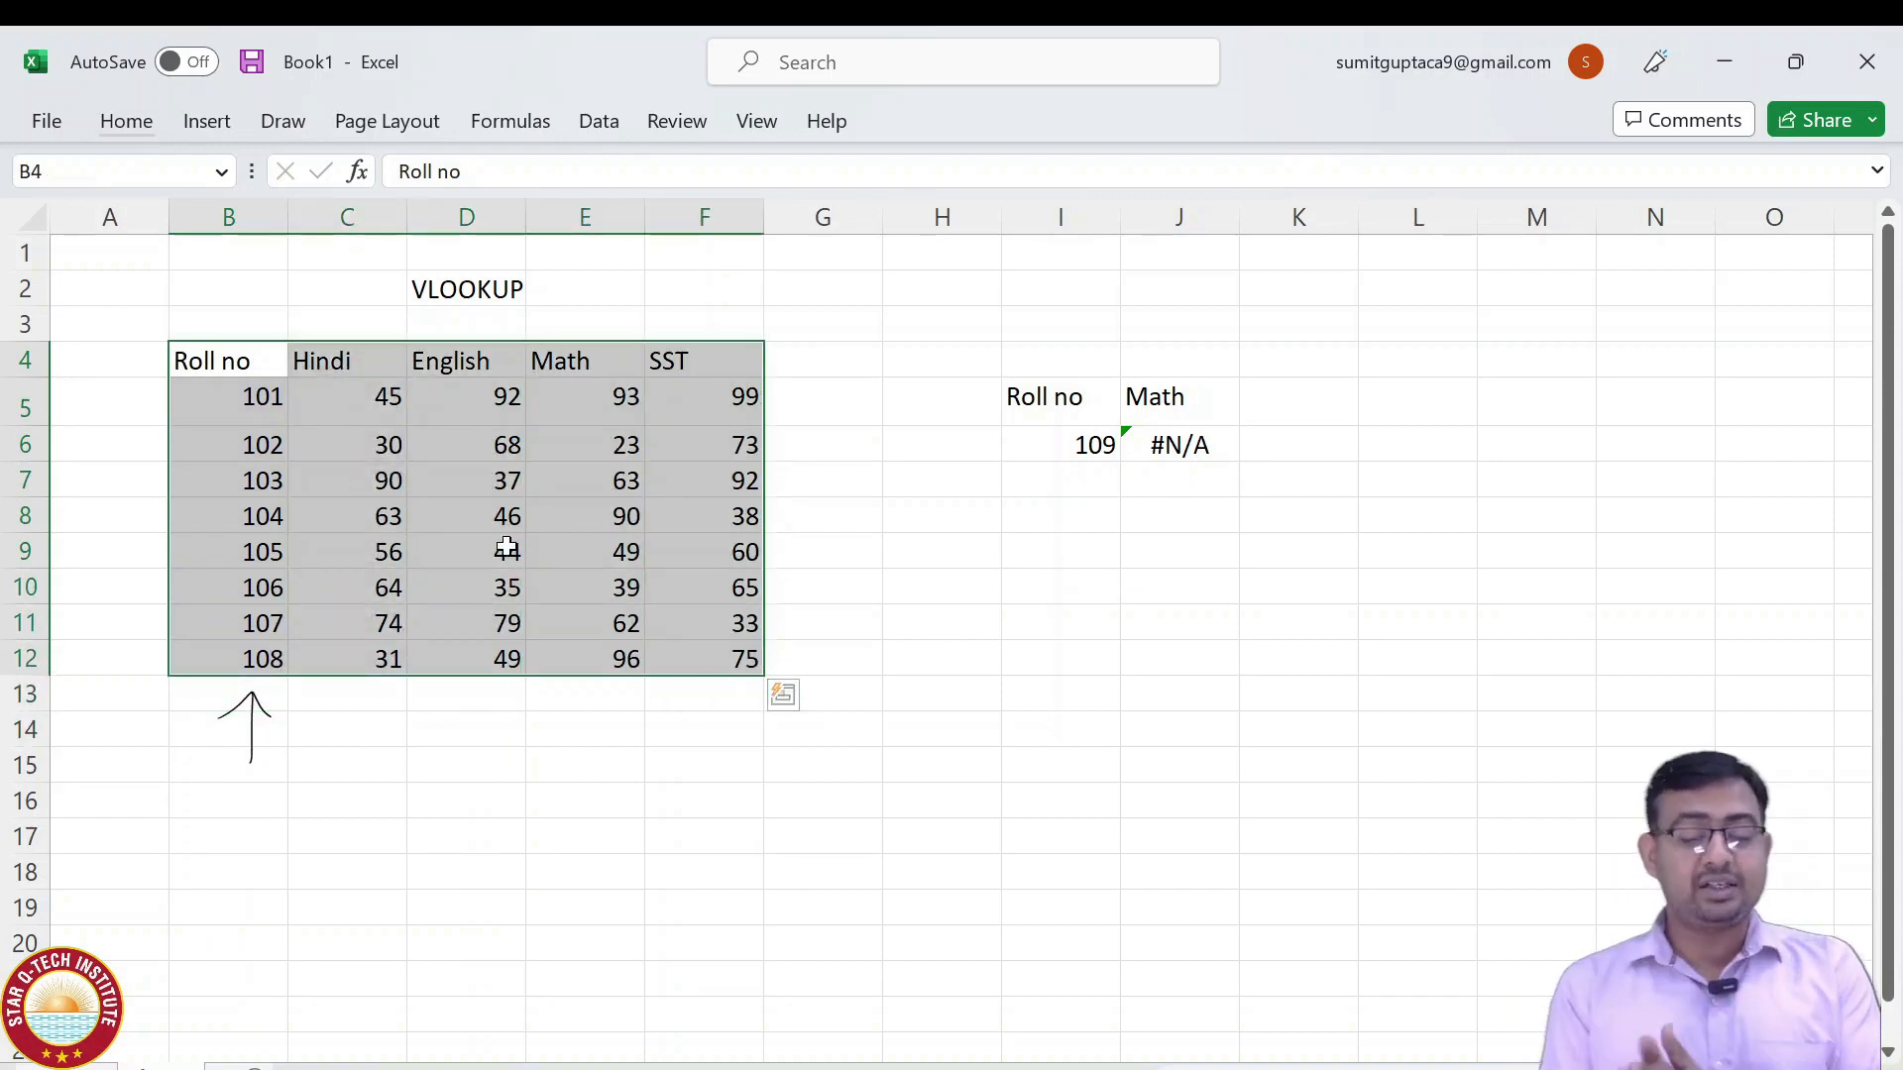
Change the range_lookup argument of the VLOOKUP formula in J6 to 1 for an approximate match.
{"action": "left_click", "coordinate": [1177, 445]}
{"action": "key", "text": "F2"}
{"action": "key", "text": "Left"}
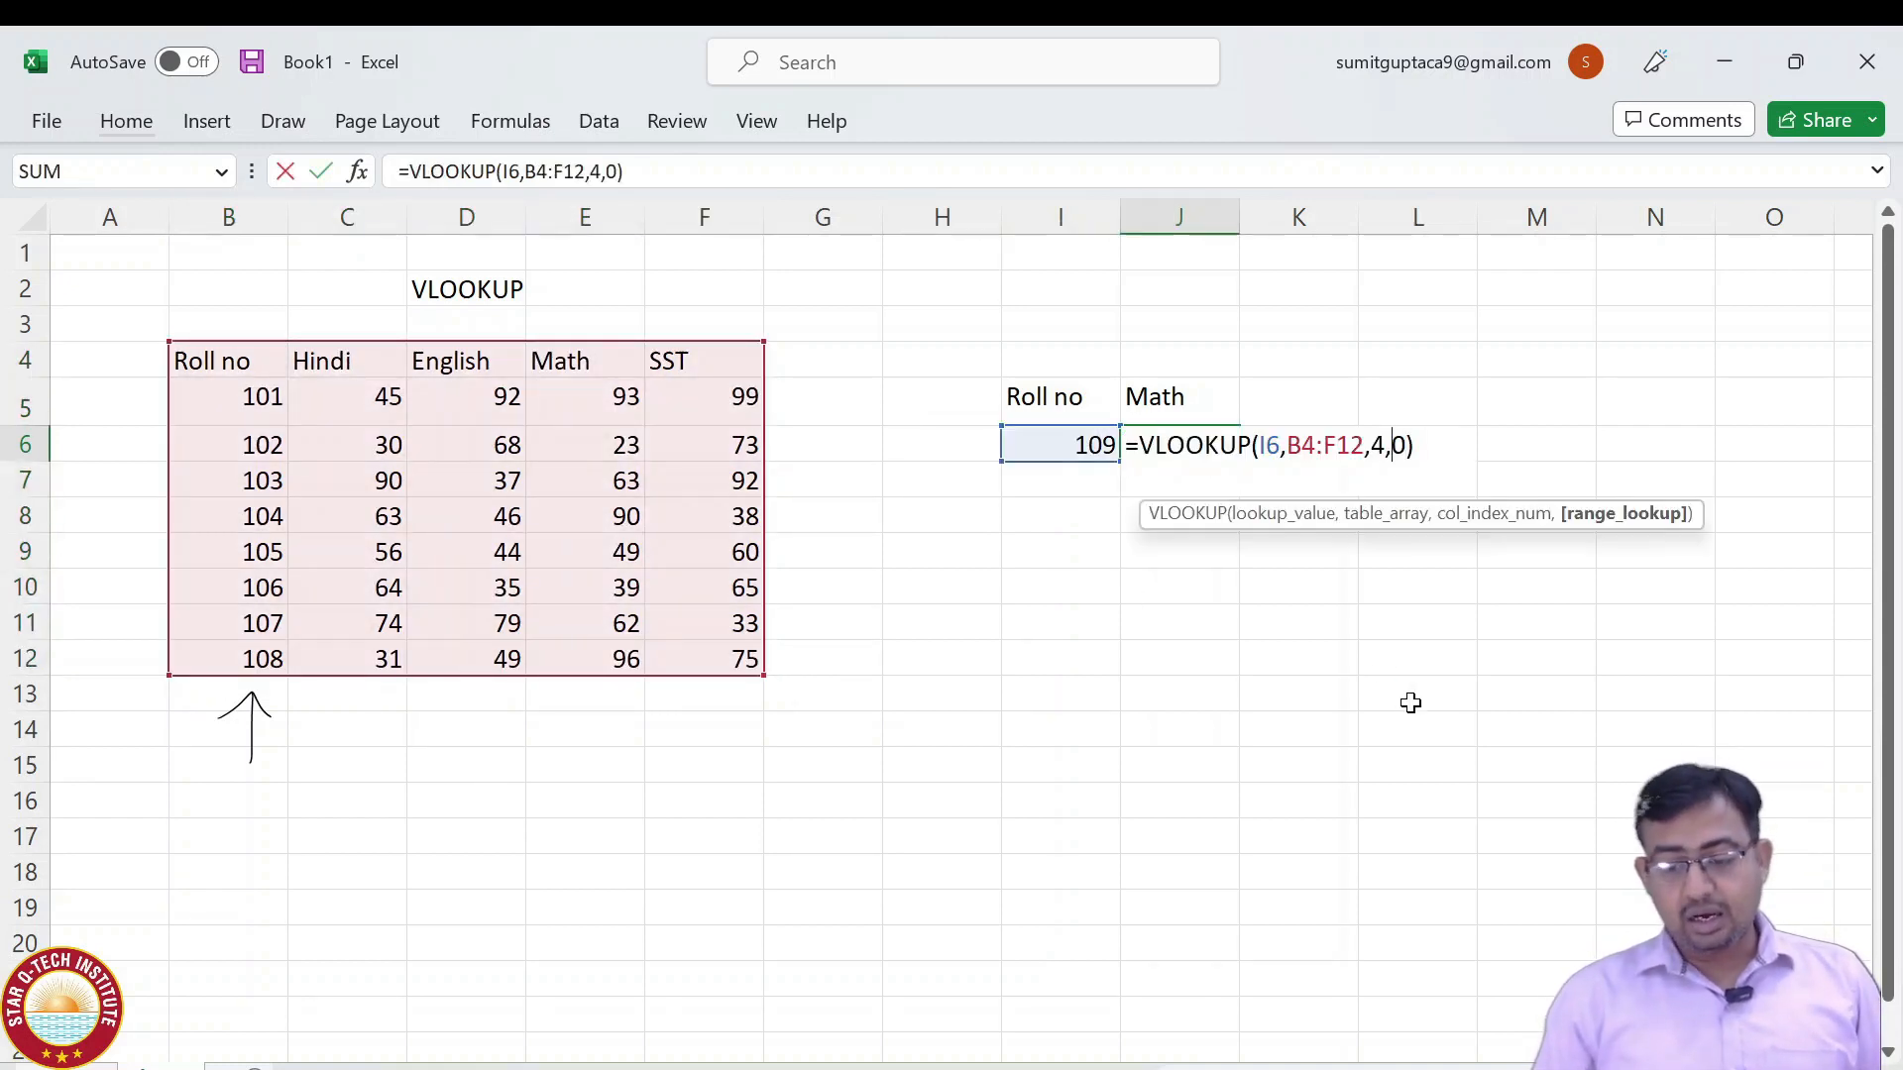
{"action": "key", "text": "shift+Right"}
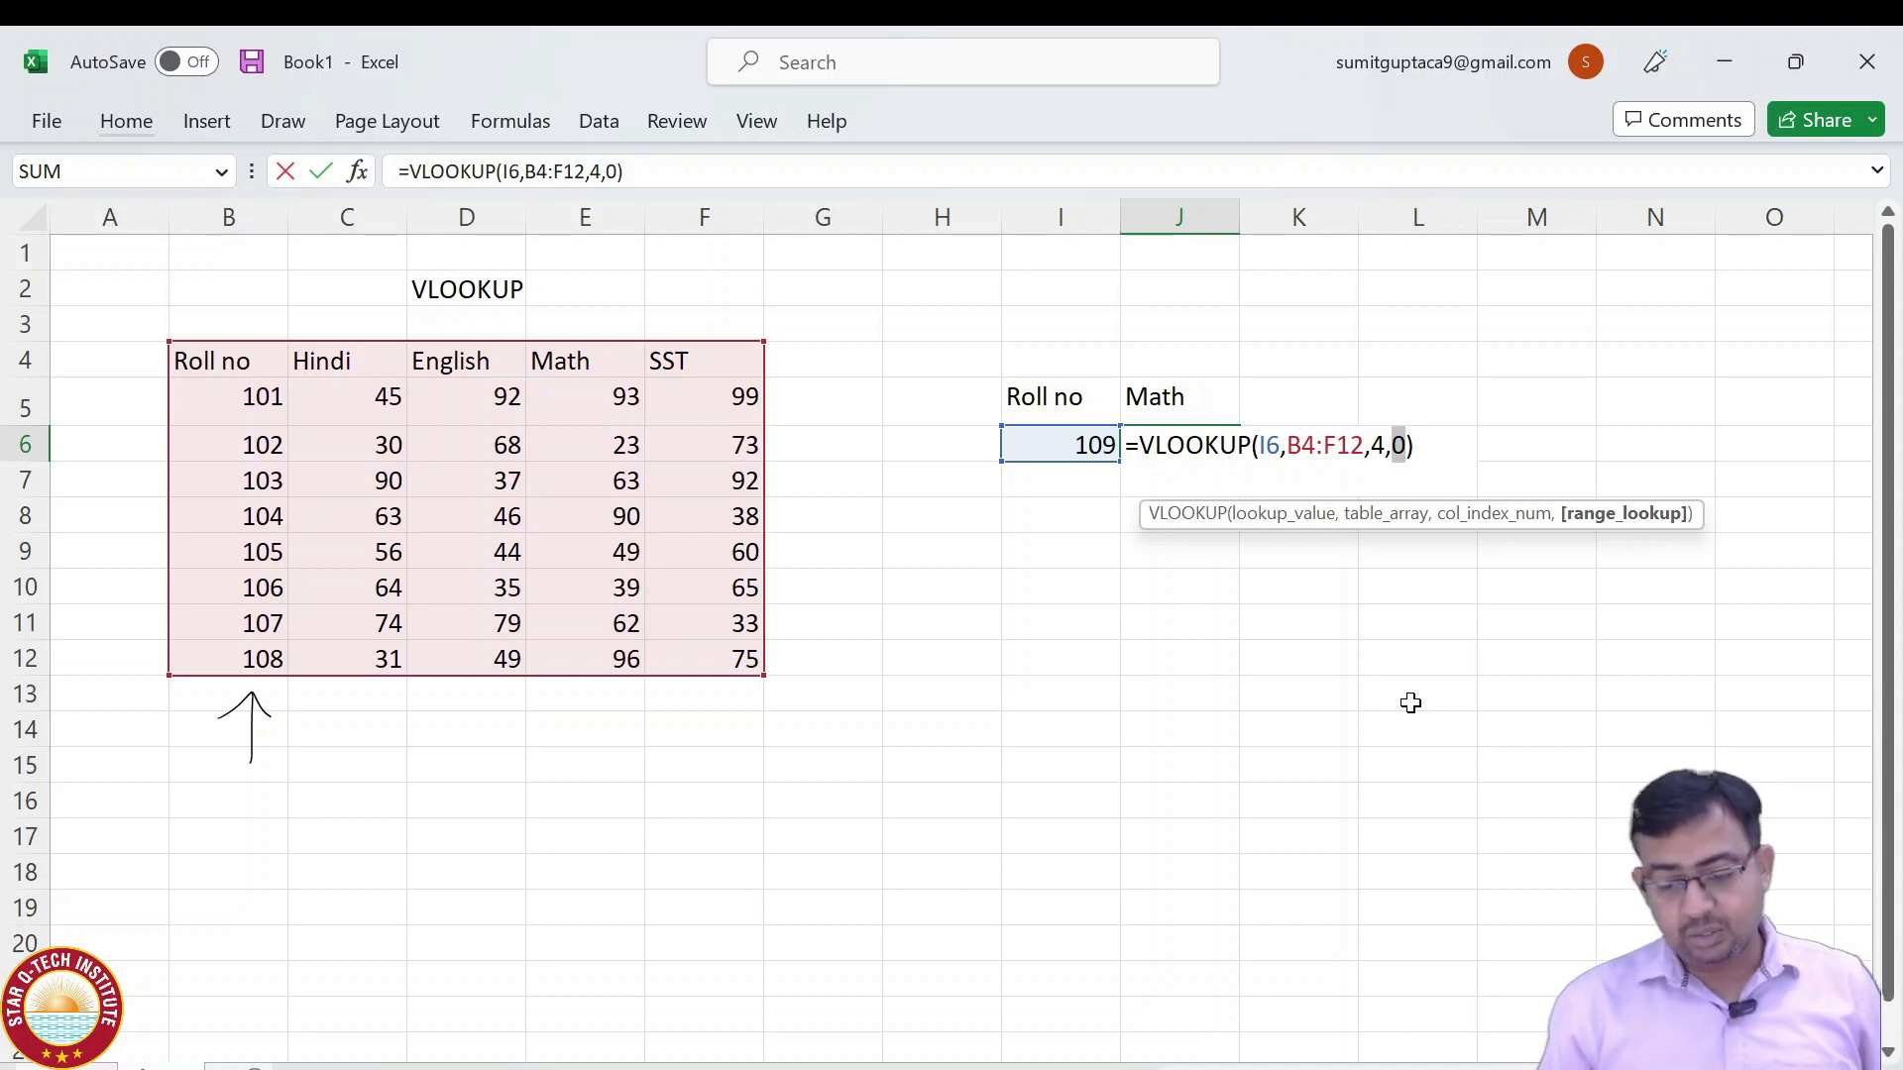
{"action": "type", "text": "1"}
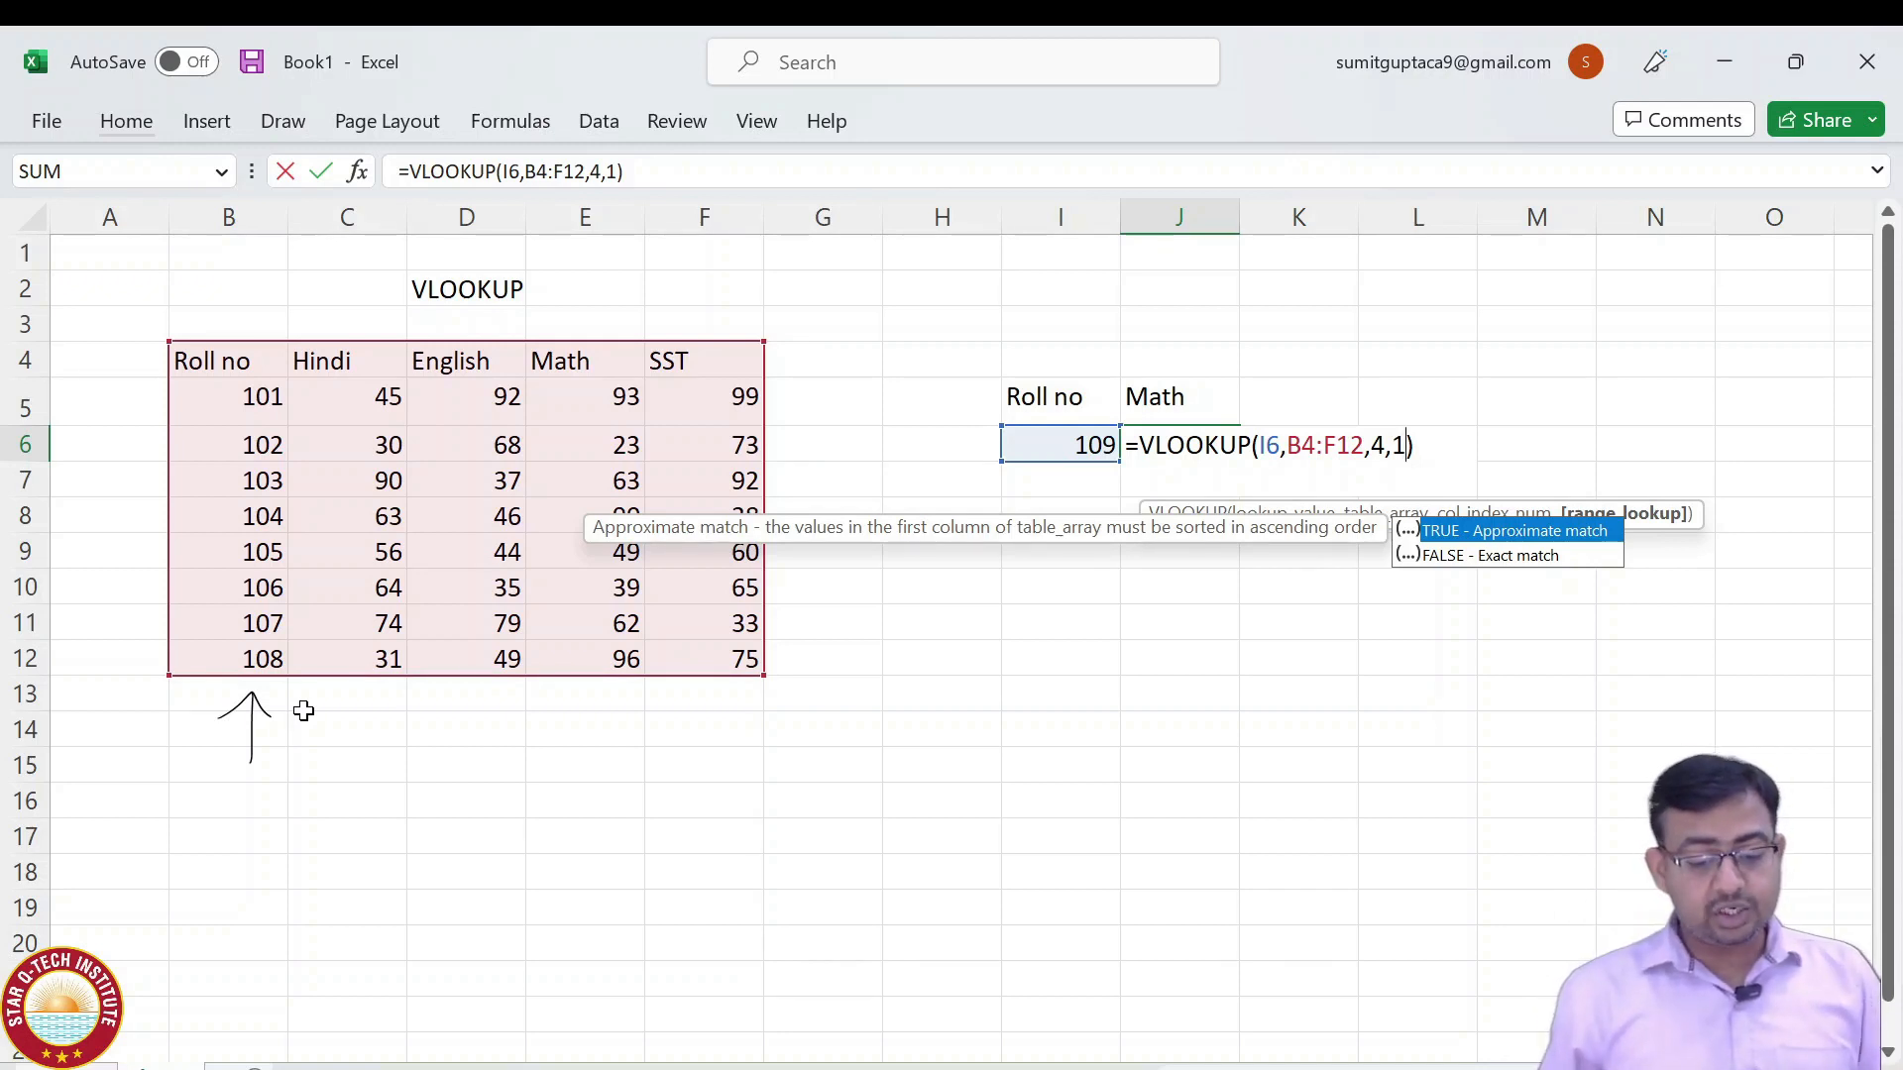
{"action": "key", "text": "Return"}
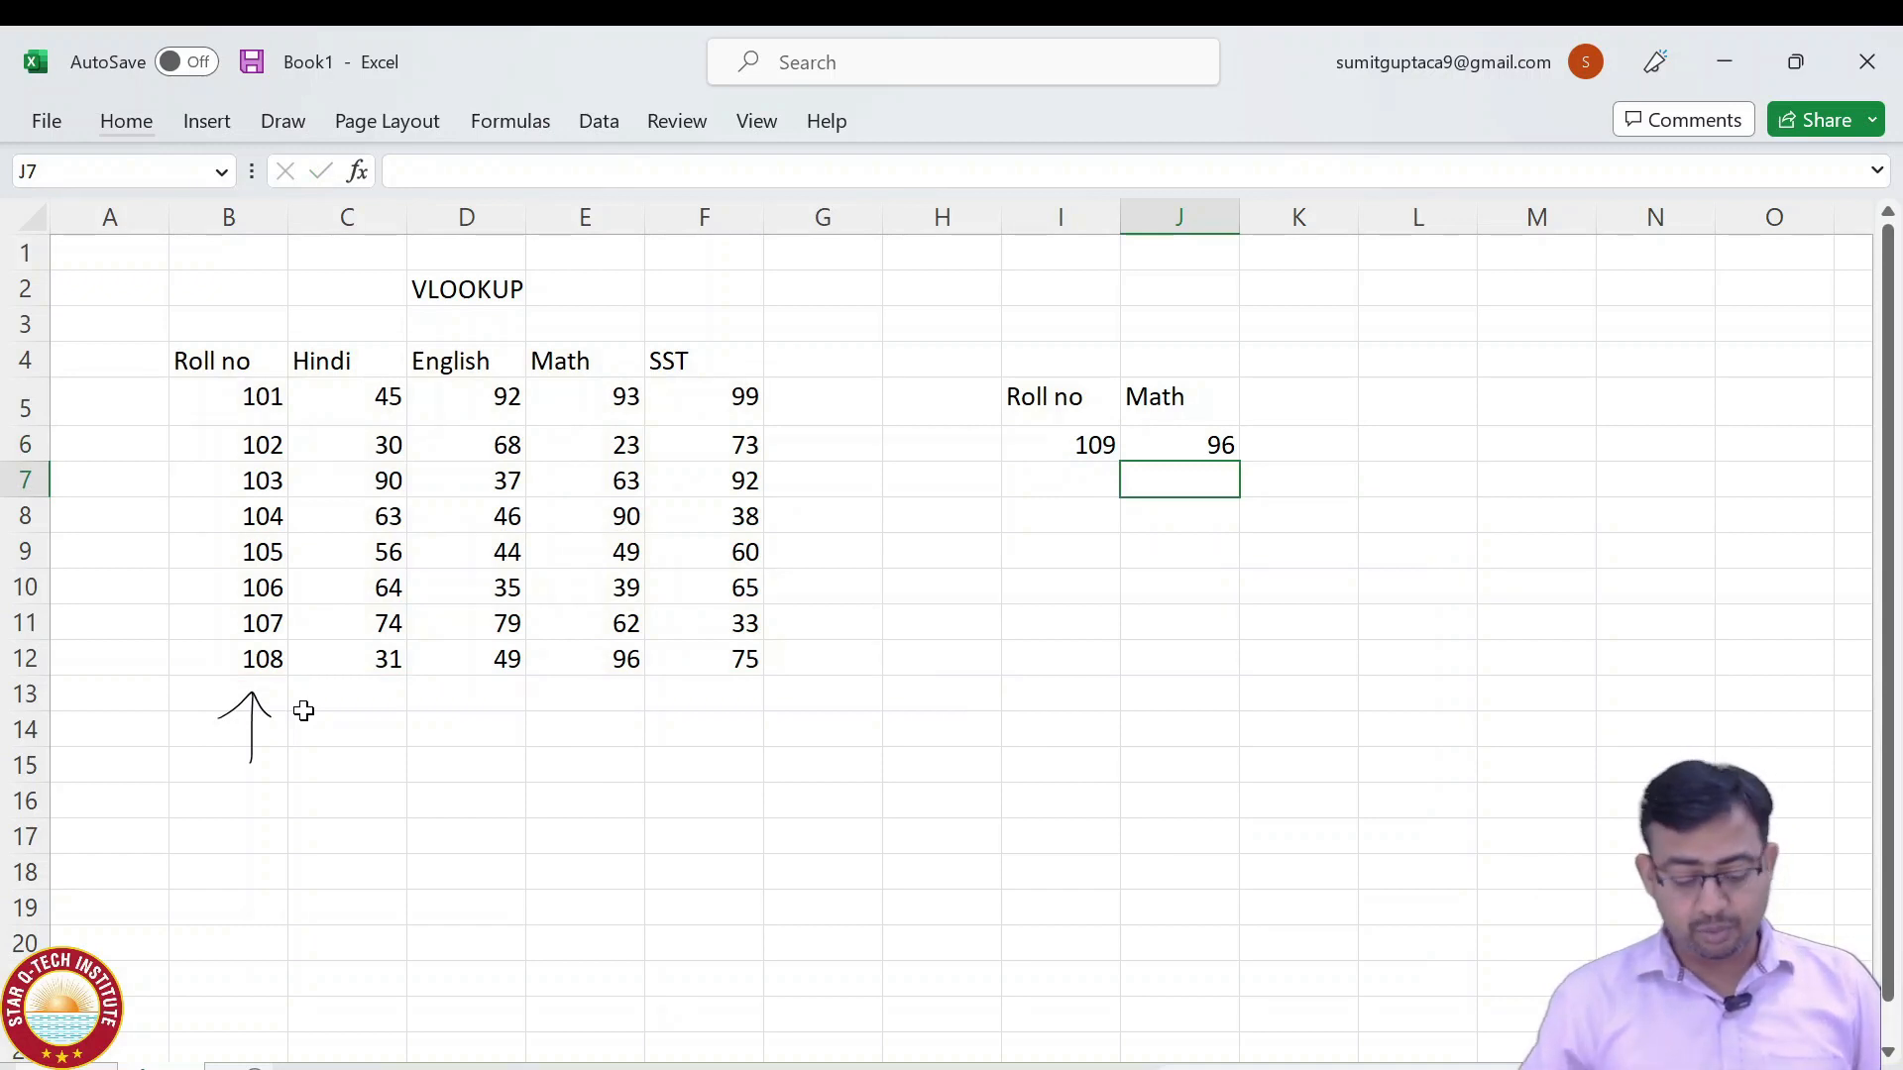
Review the approximate-match formula in J6 and compare its result with the Math mark of roll number 108.
{"action": "key", "text": "Up"}
{"action": "key", "text": "F2"}
{"action": "key", "text": "Escape"}
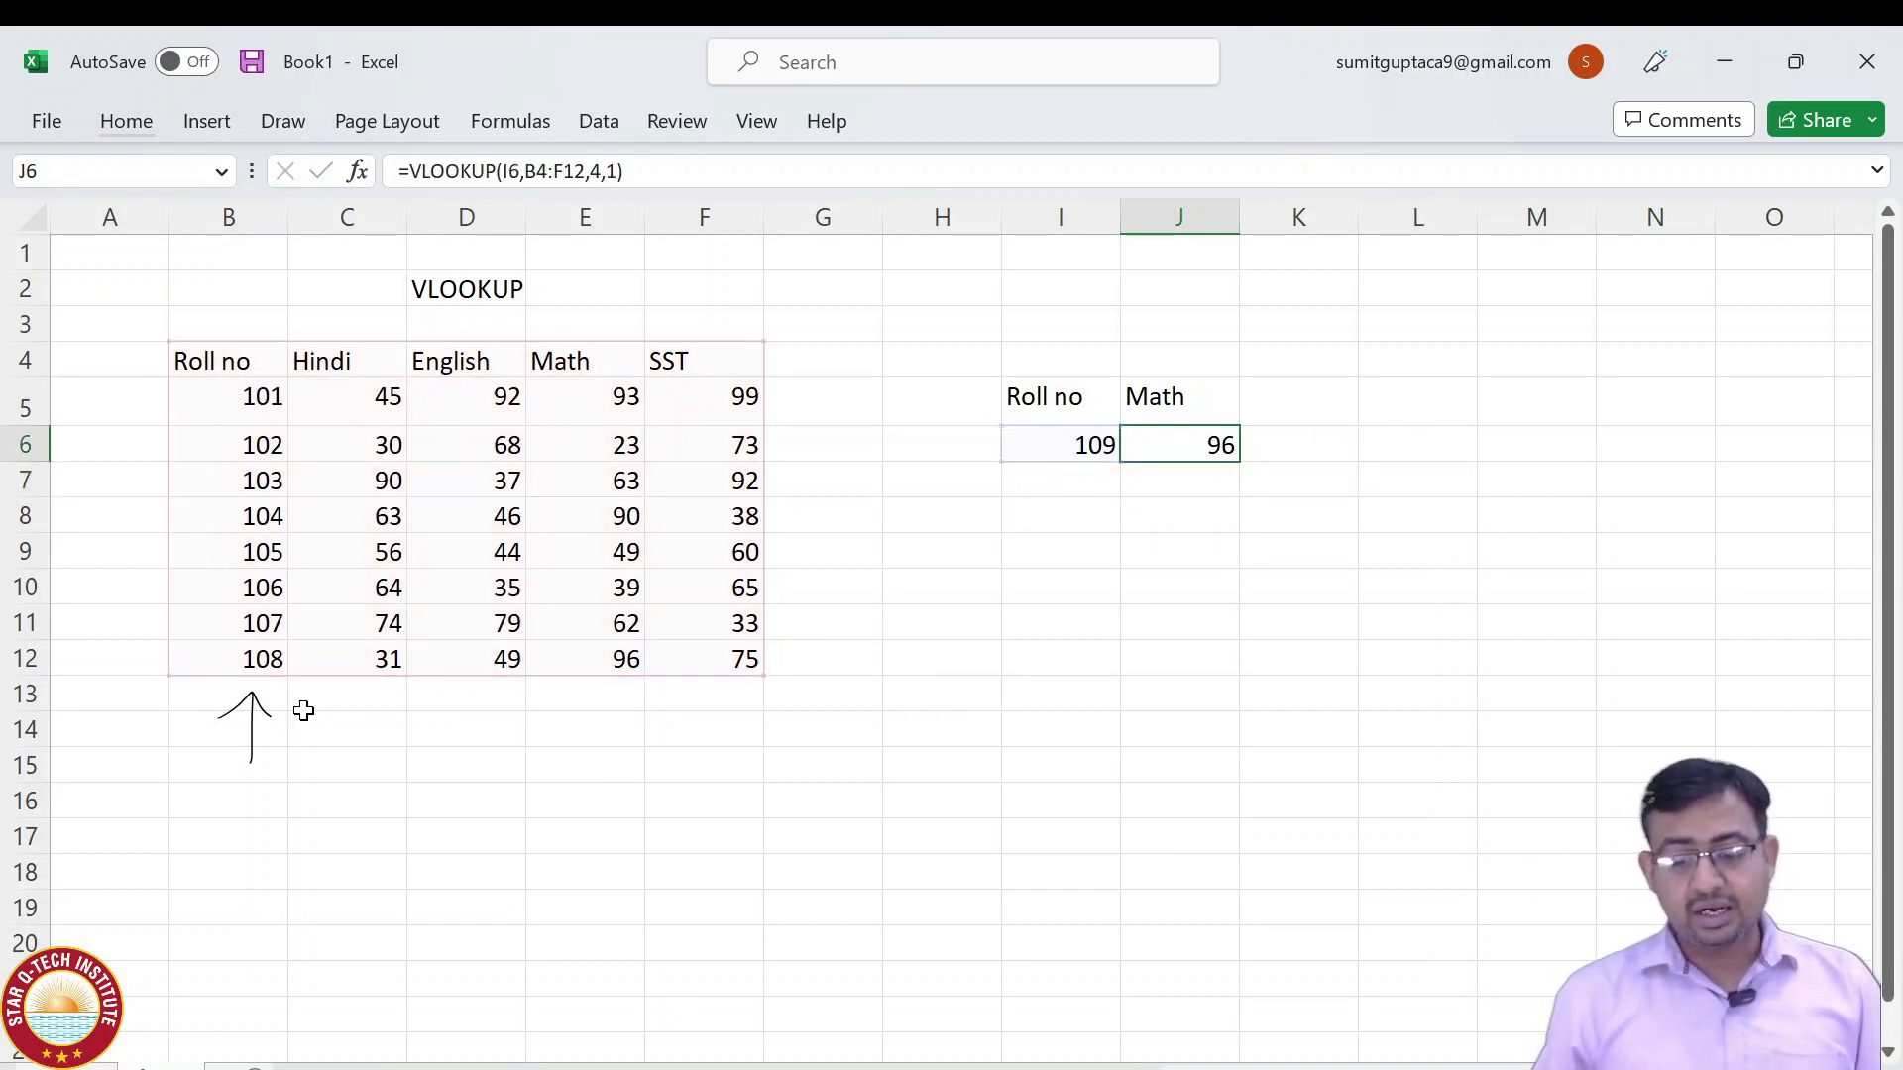
{"action": "key", "text": "Down"}
{"action": "left_click", "coordinate": [625, 662]}
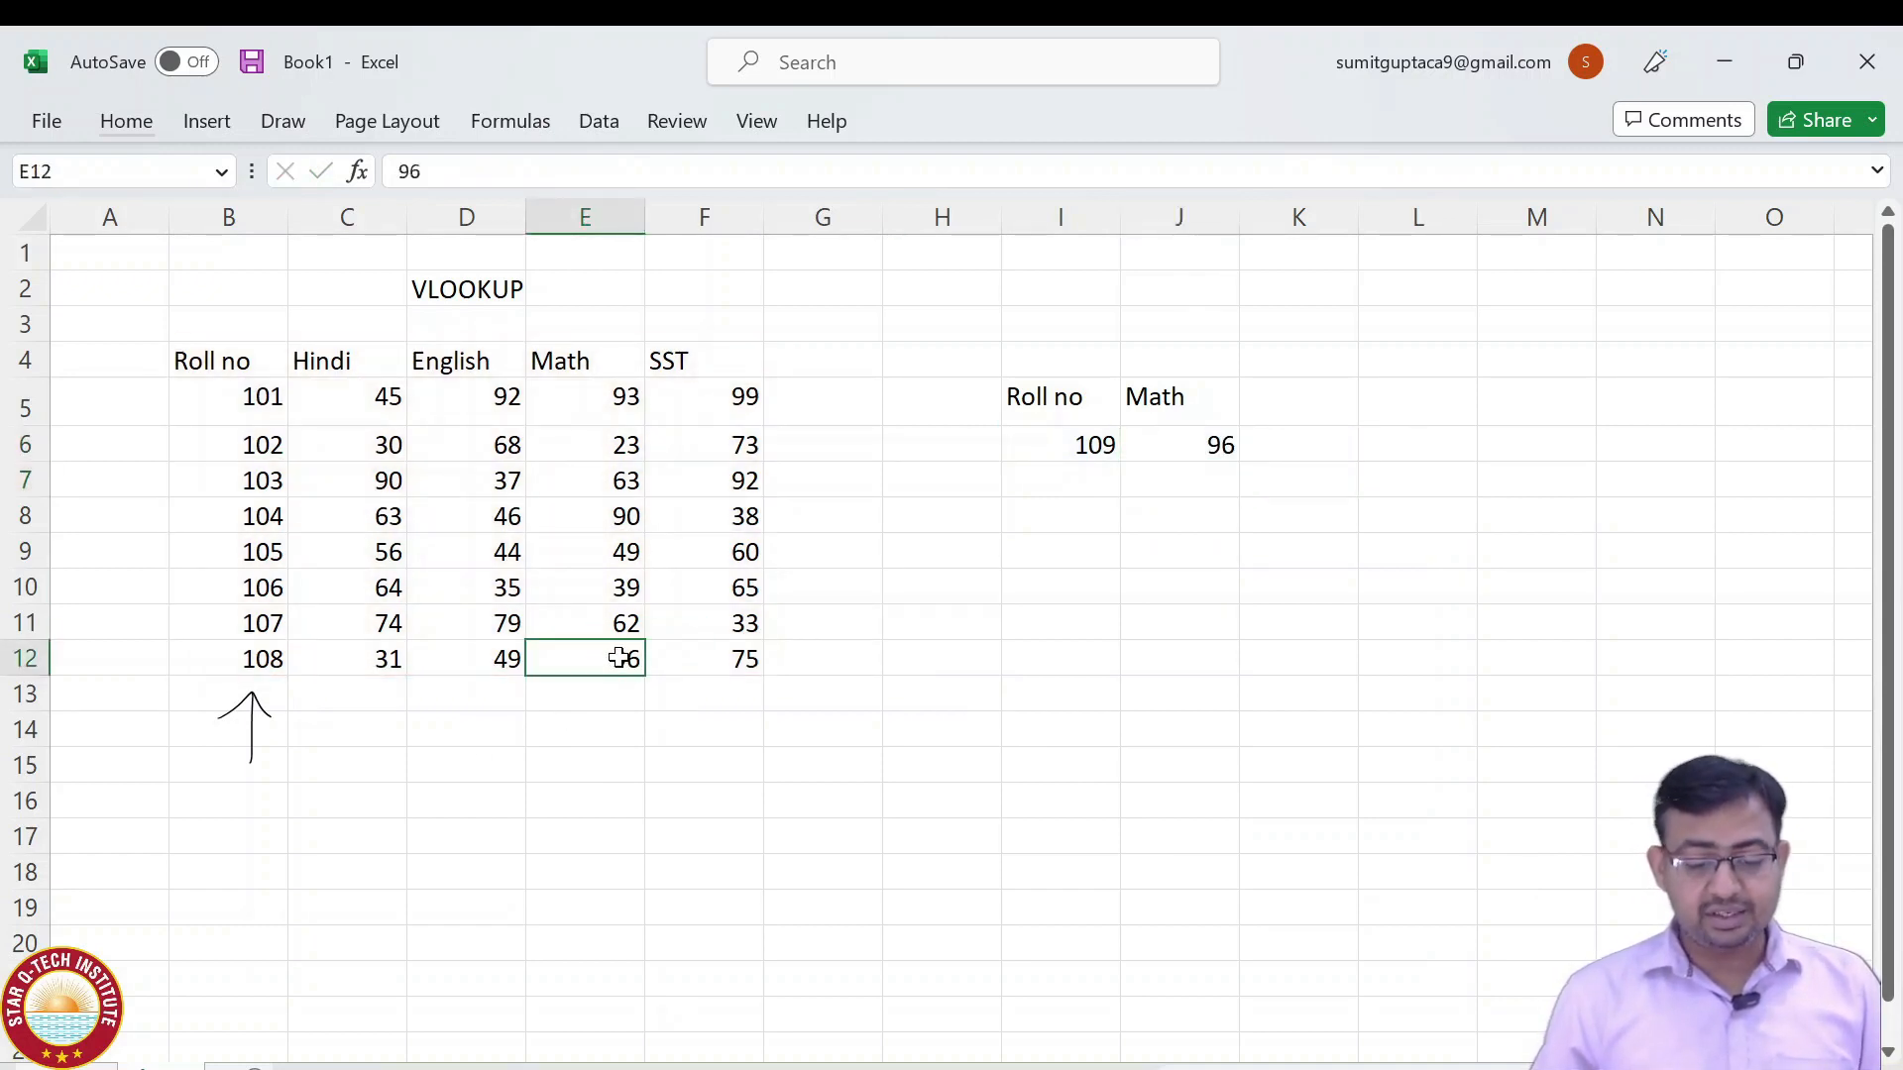
Set the lookup roll number in I6 to 103 and check the Math result in J6.
{"action": "left_click", "coordinate": [1095, 457]}
{"action": "type", "text": "103"}
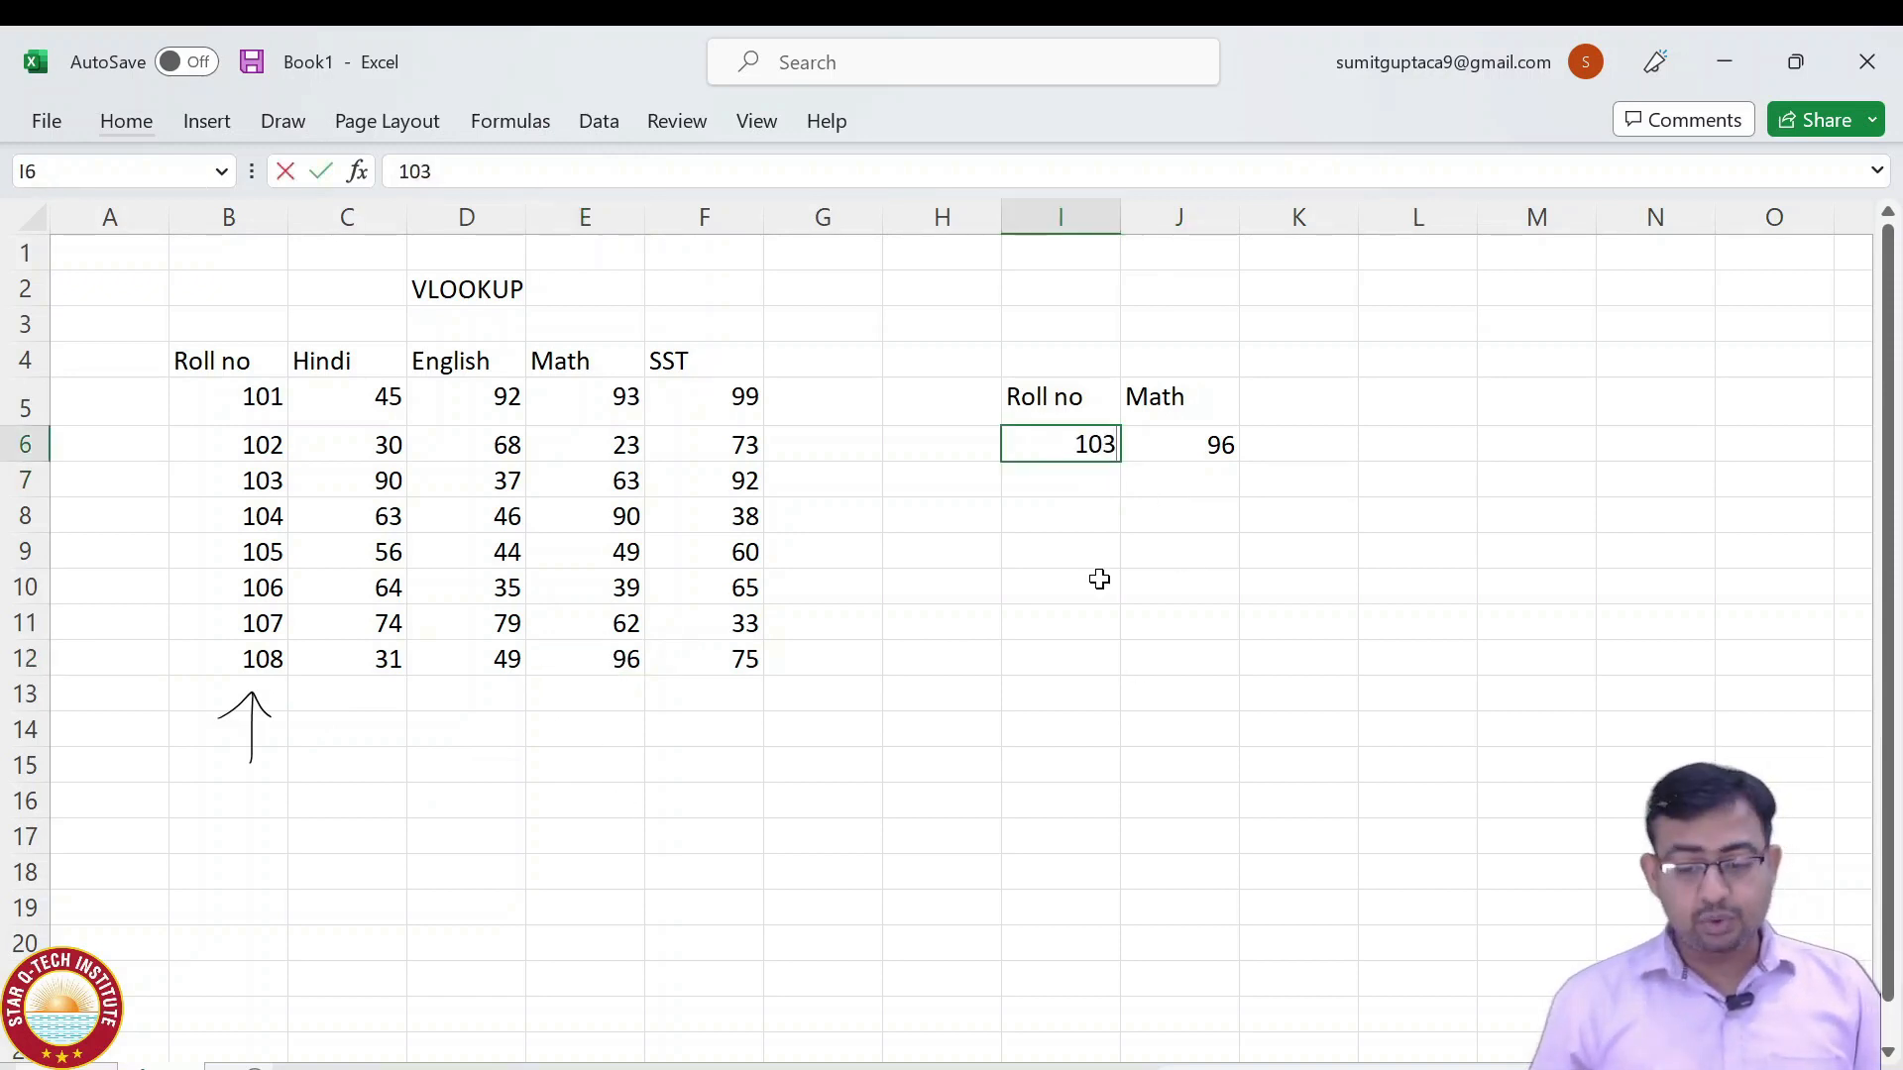
{"action": "key", "text": "Return"}
{"action": "key", "text": "Up"}
{"action": "key", "text": "Right"}
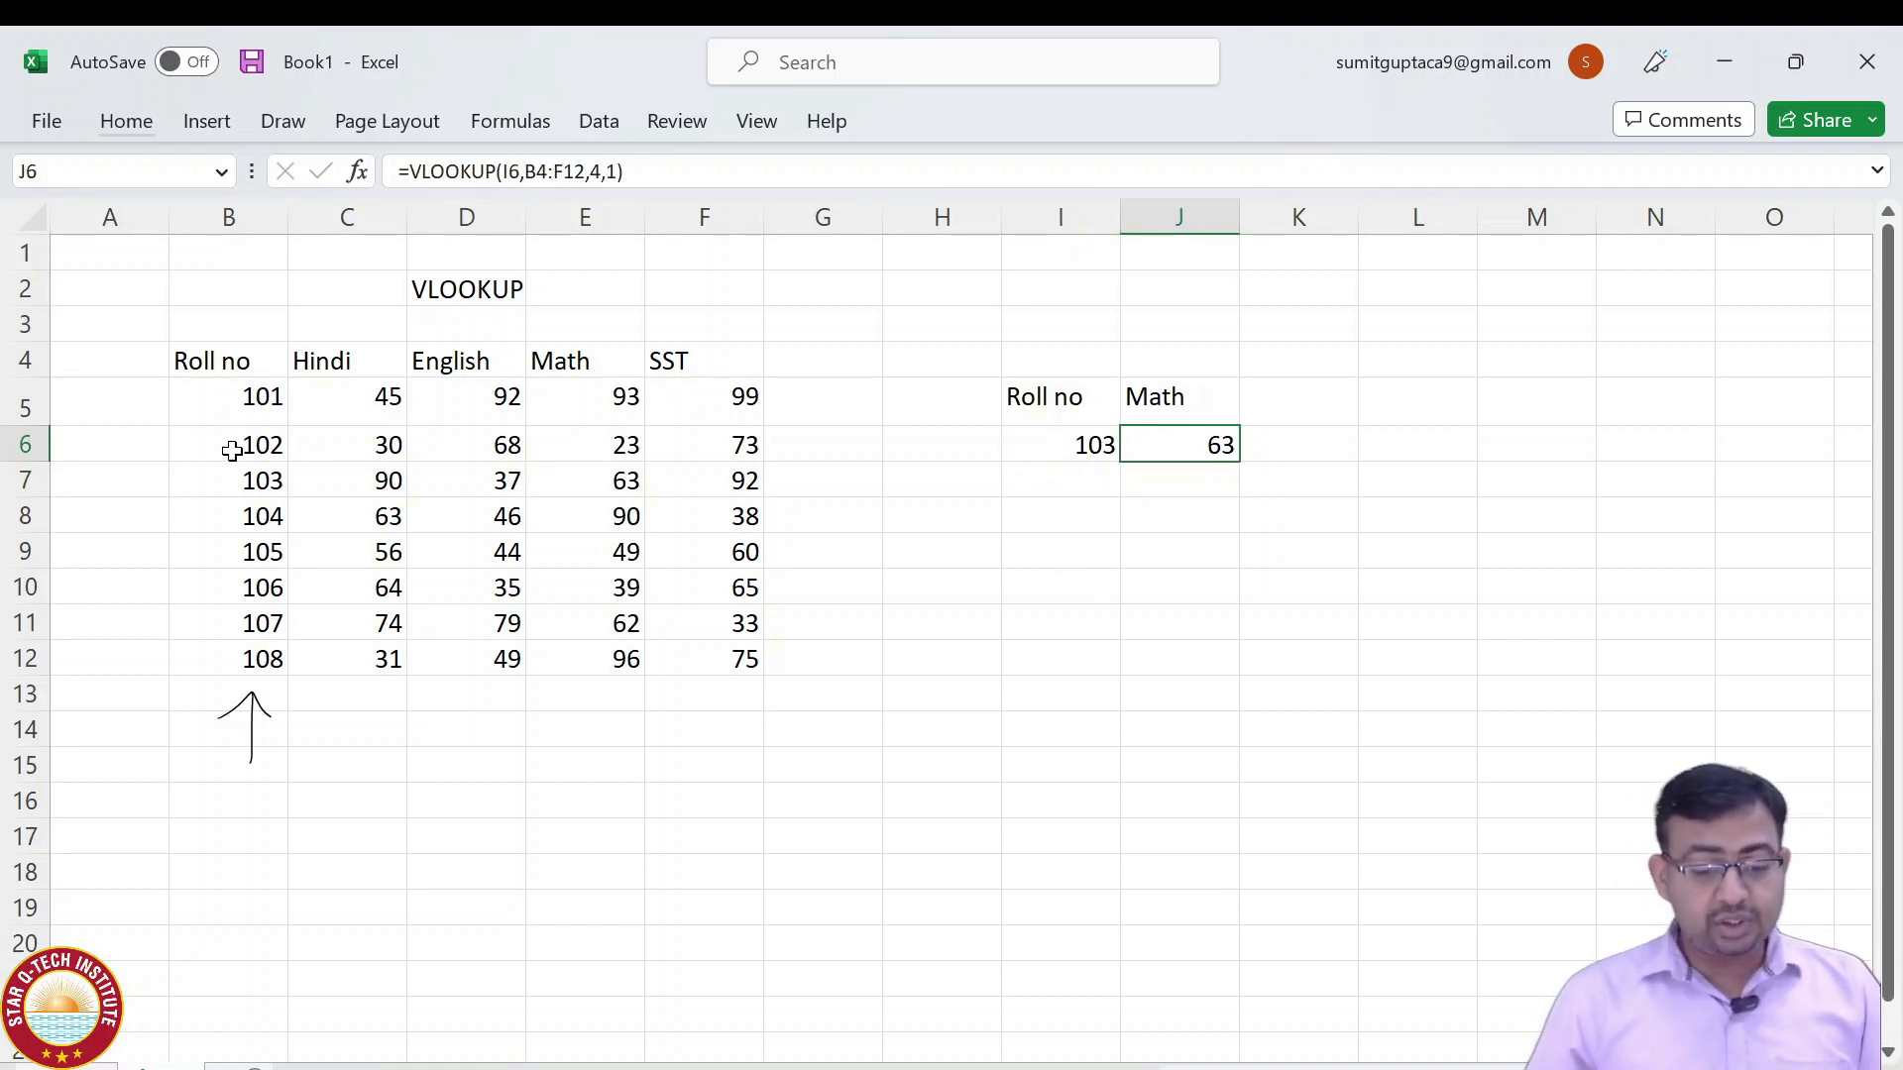
Replace the roll number in B7 with 110 to break the ascending order, and check the J6 result.
{"action": "left_click", "coordinate": [271, 470]}
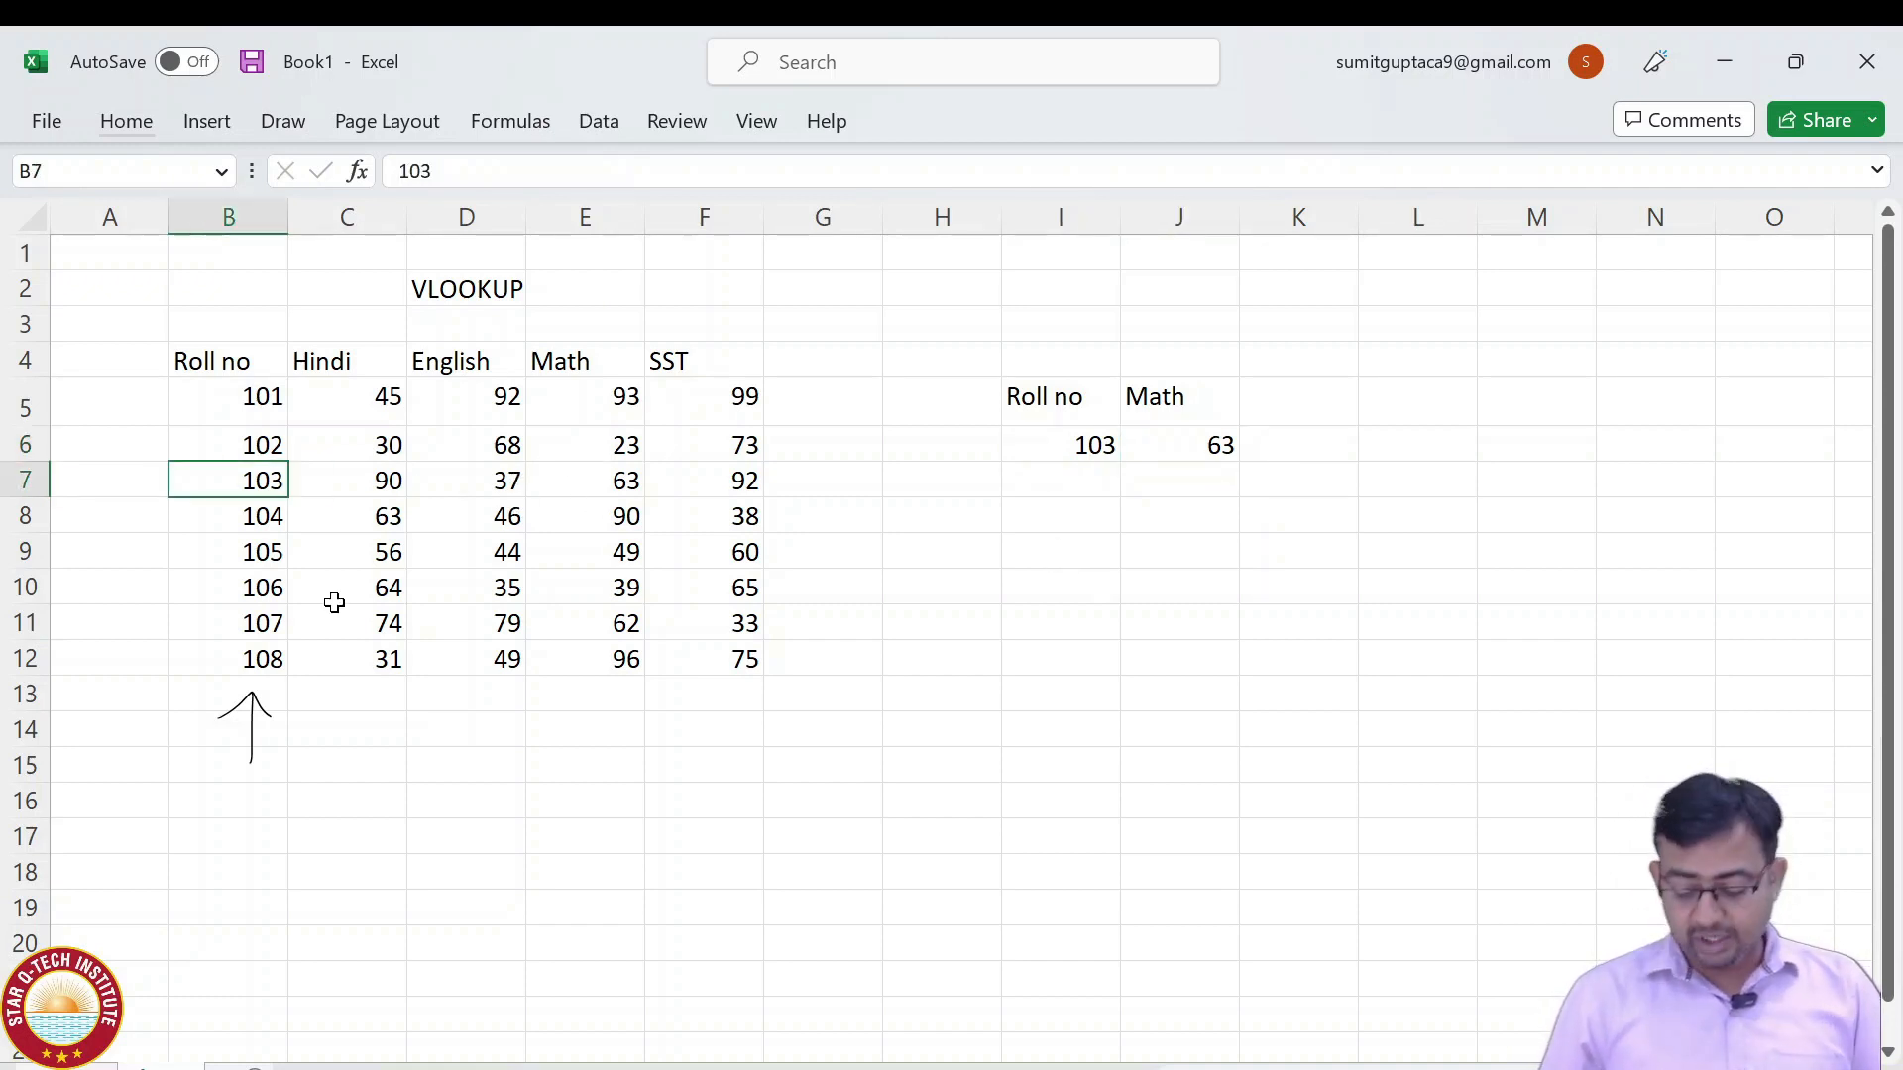
{"action": "type", "text": "110"}
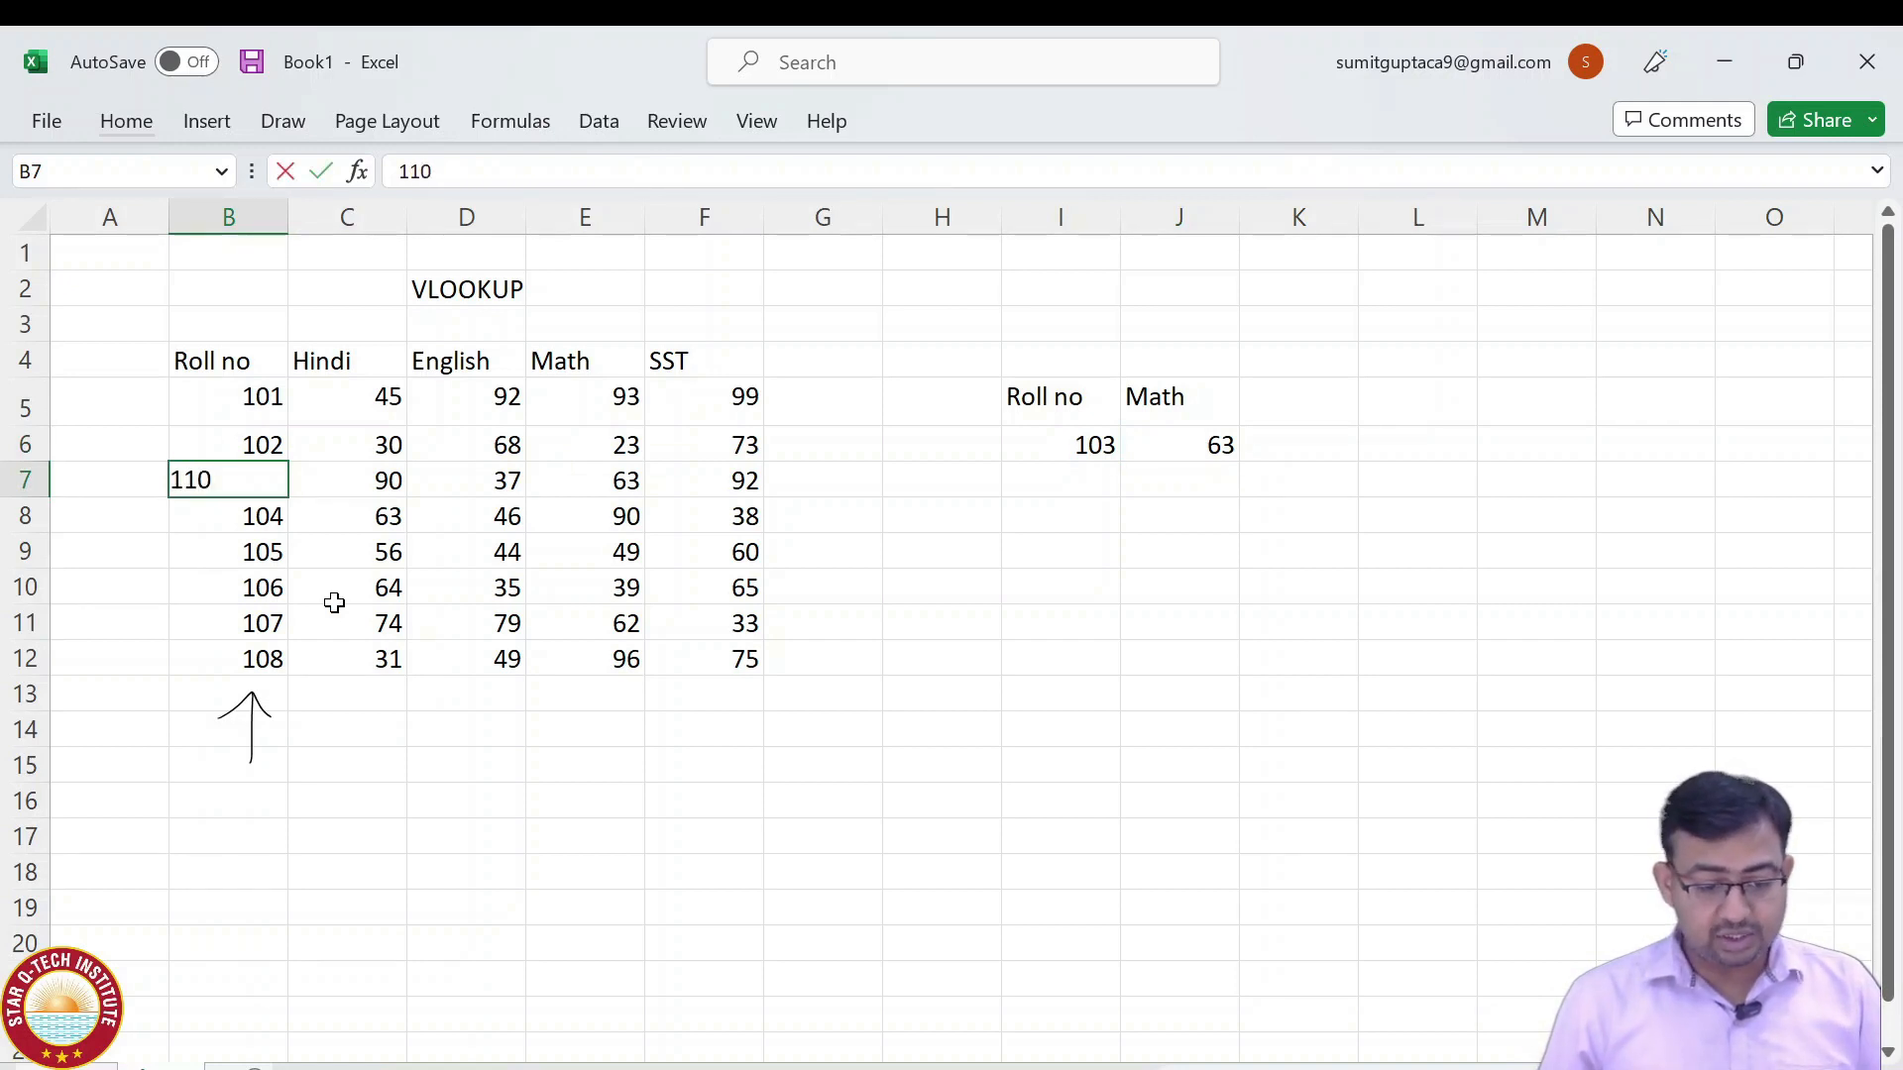
{"action": "key", "text": "Return"}
{"action": "left_click", "coordinate": [1202, 442]}
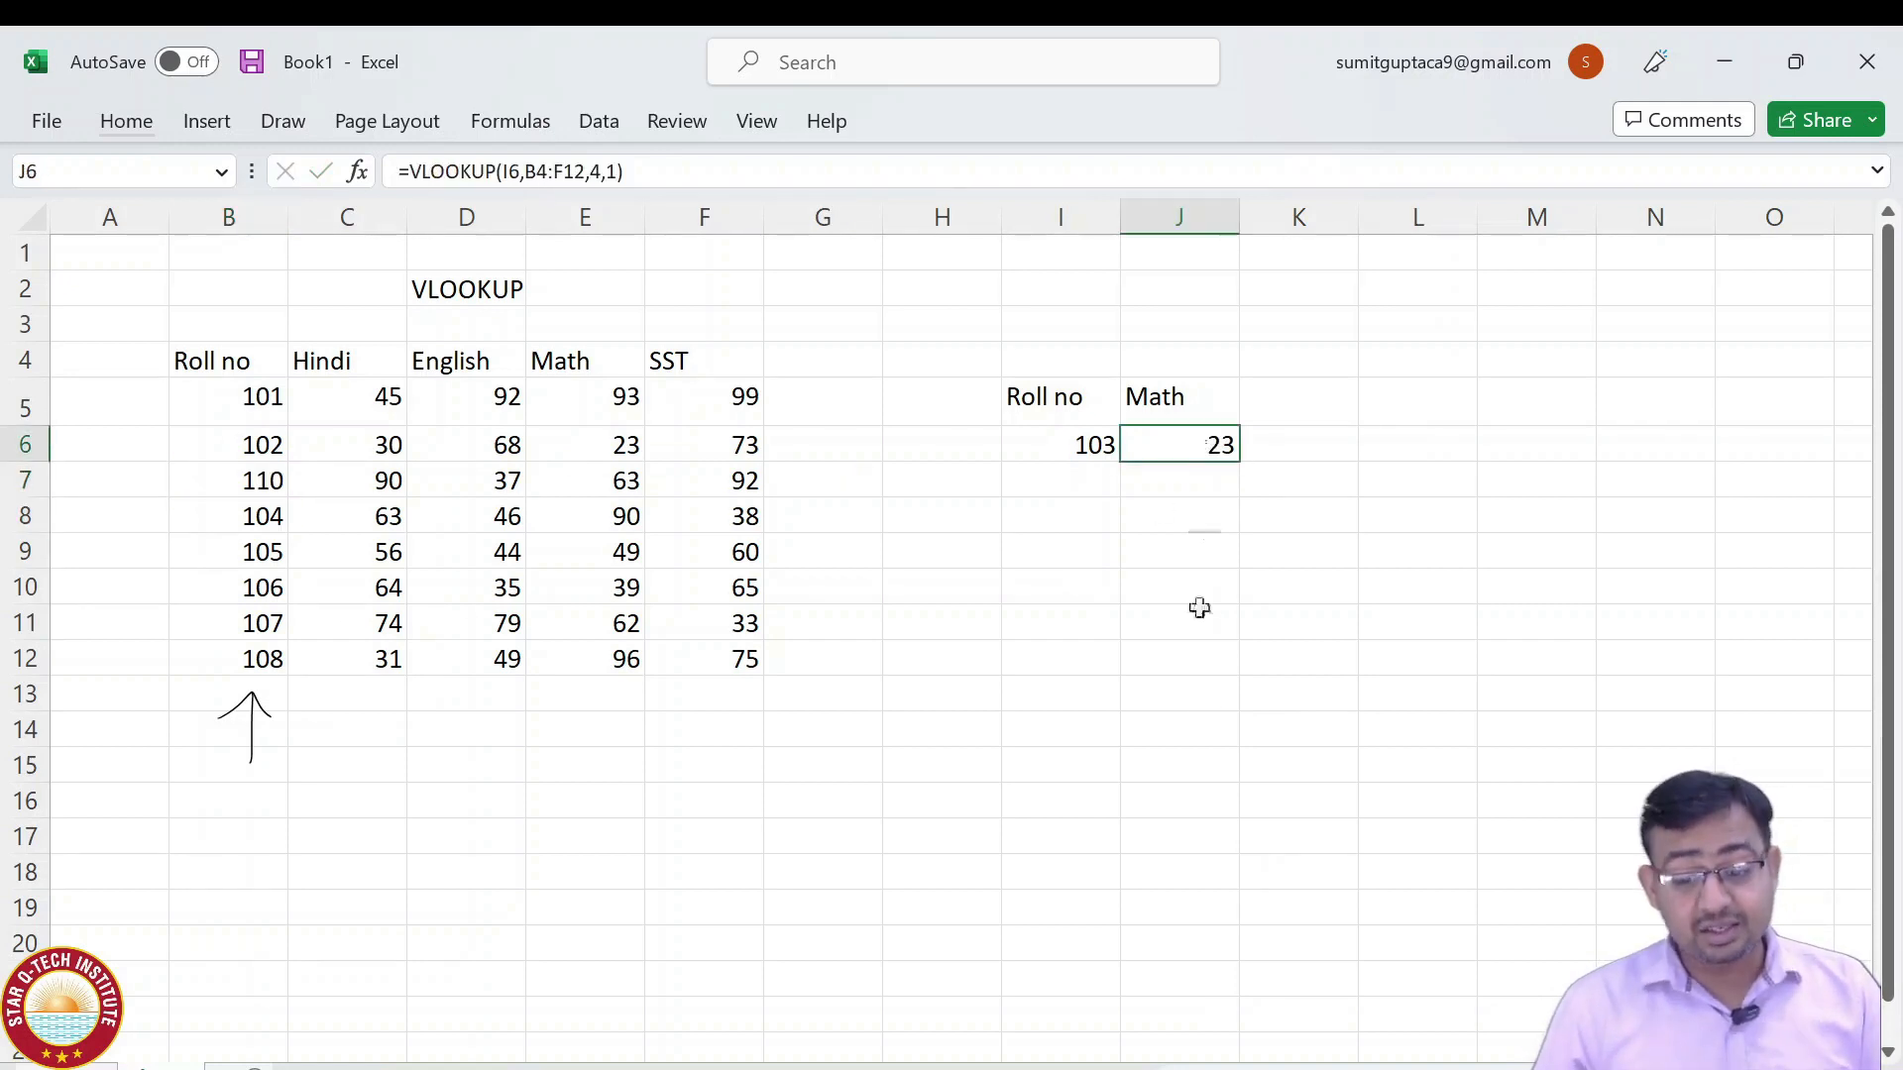
Inspect the approximate-match formula in J6 against the order of the roll numbers in B5:B12.
{"action": "key", "text": "F2"}
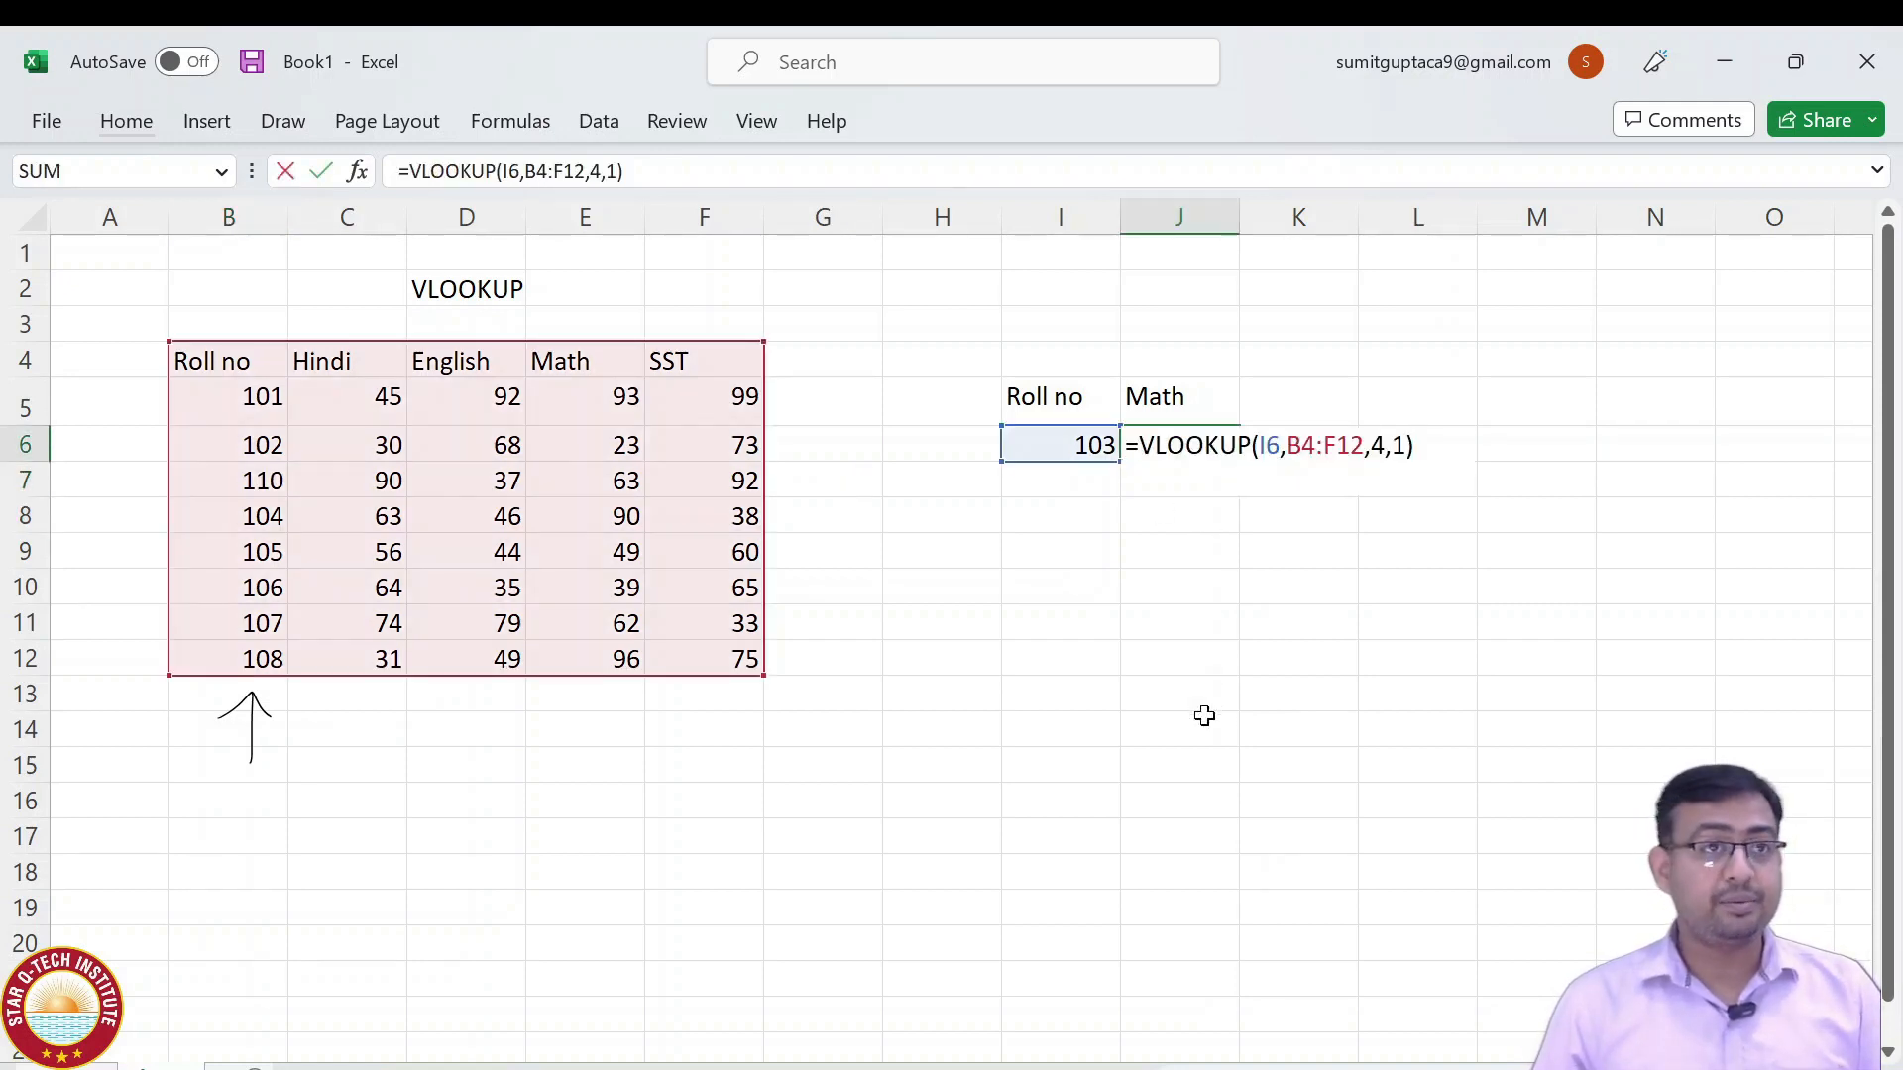
{"action": "key", "text": "Escape"}
{"action": "left_click_drag", "start_coordinate": [266, 410], "coordinate": [255, 659]}
{"action": "left_click", "coordinate": [244, 479]}
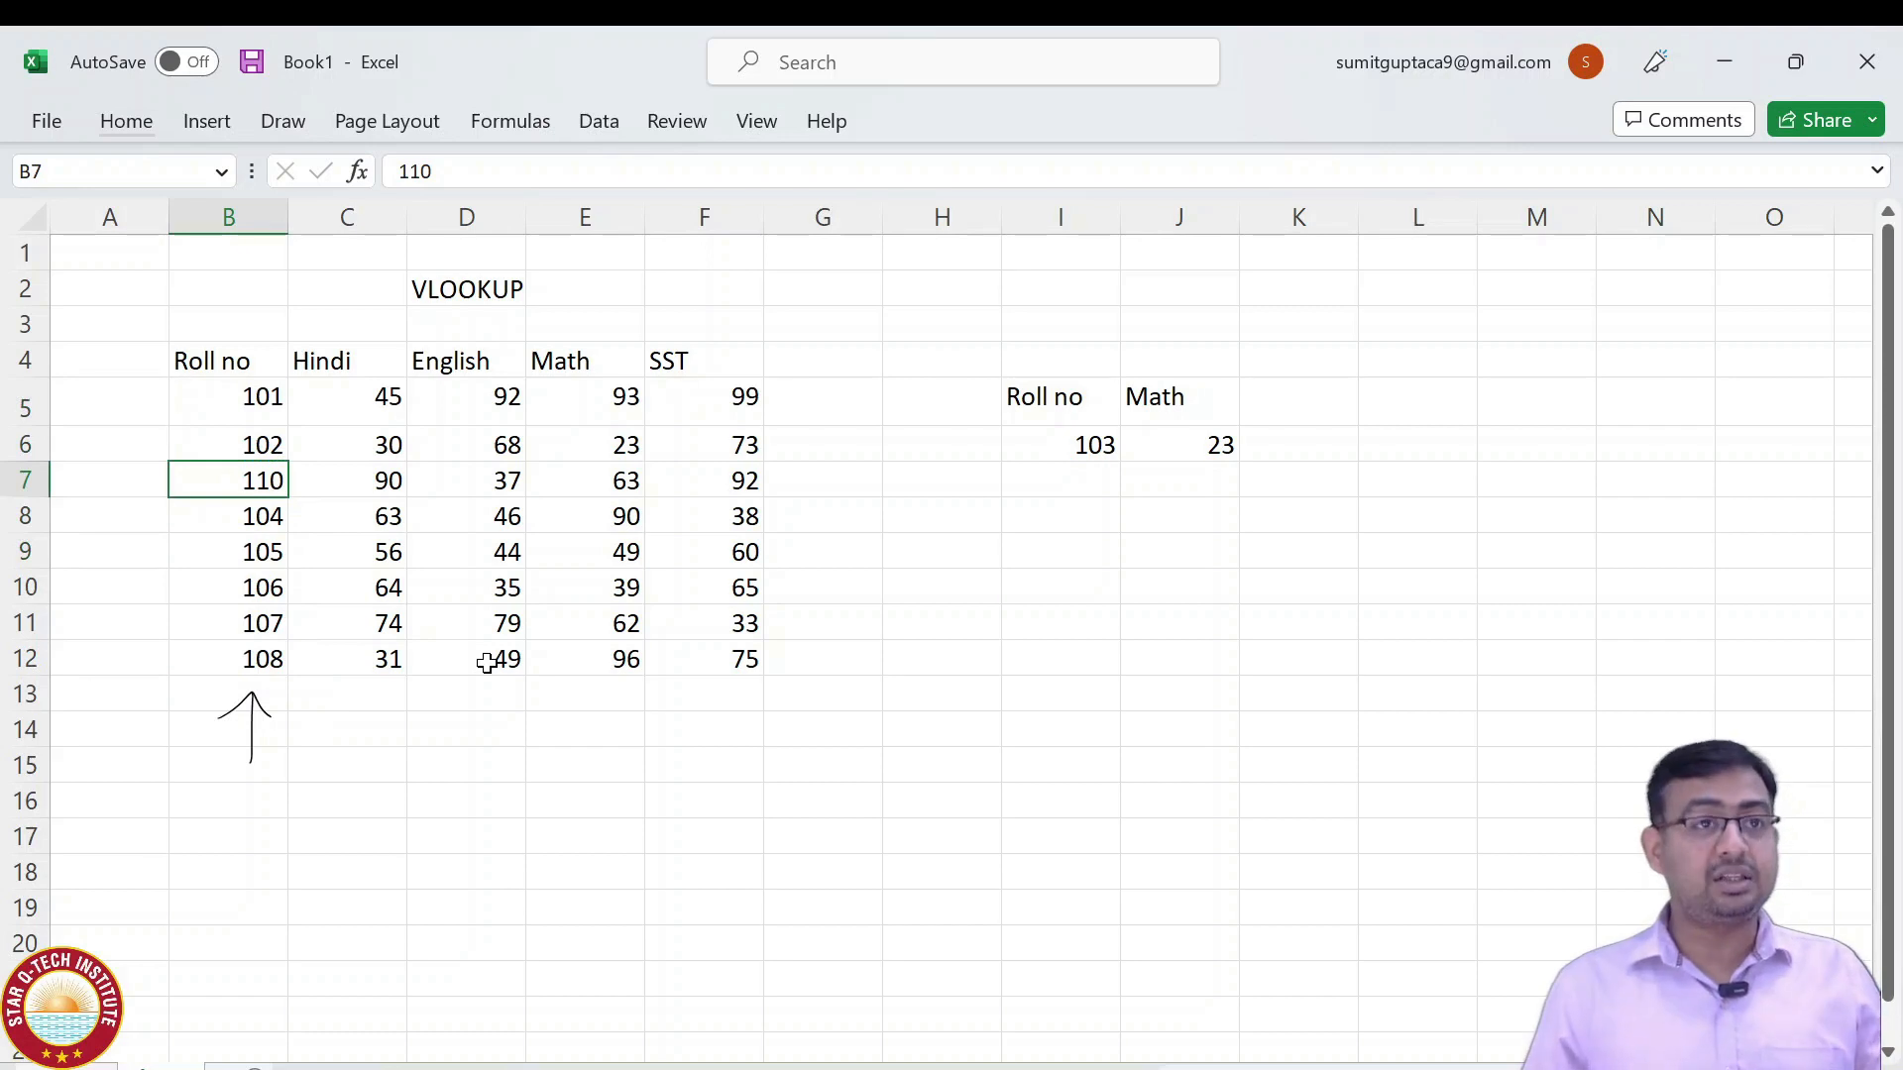
{"action": "left_click", "coordinate": [1188, 448]}
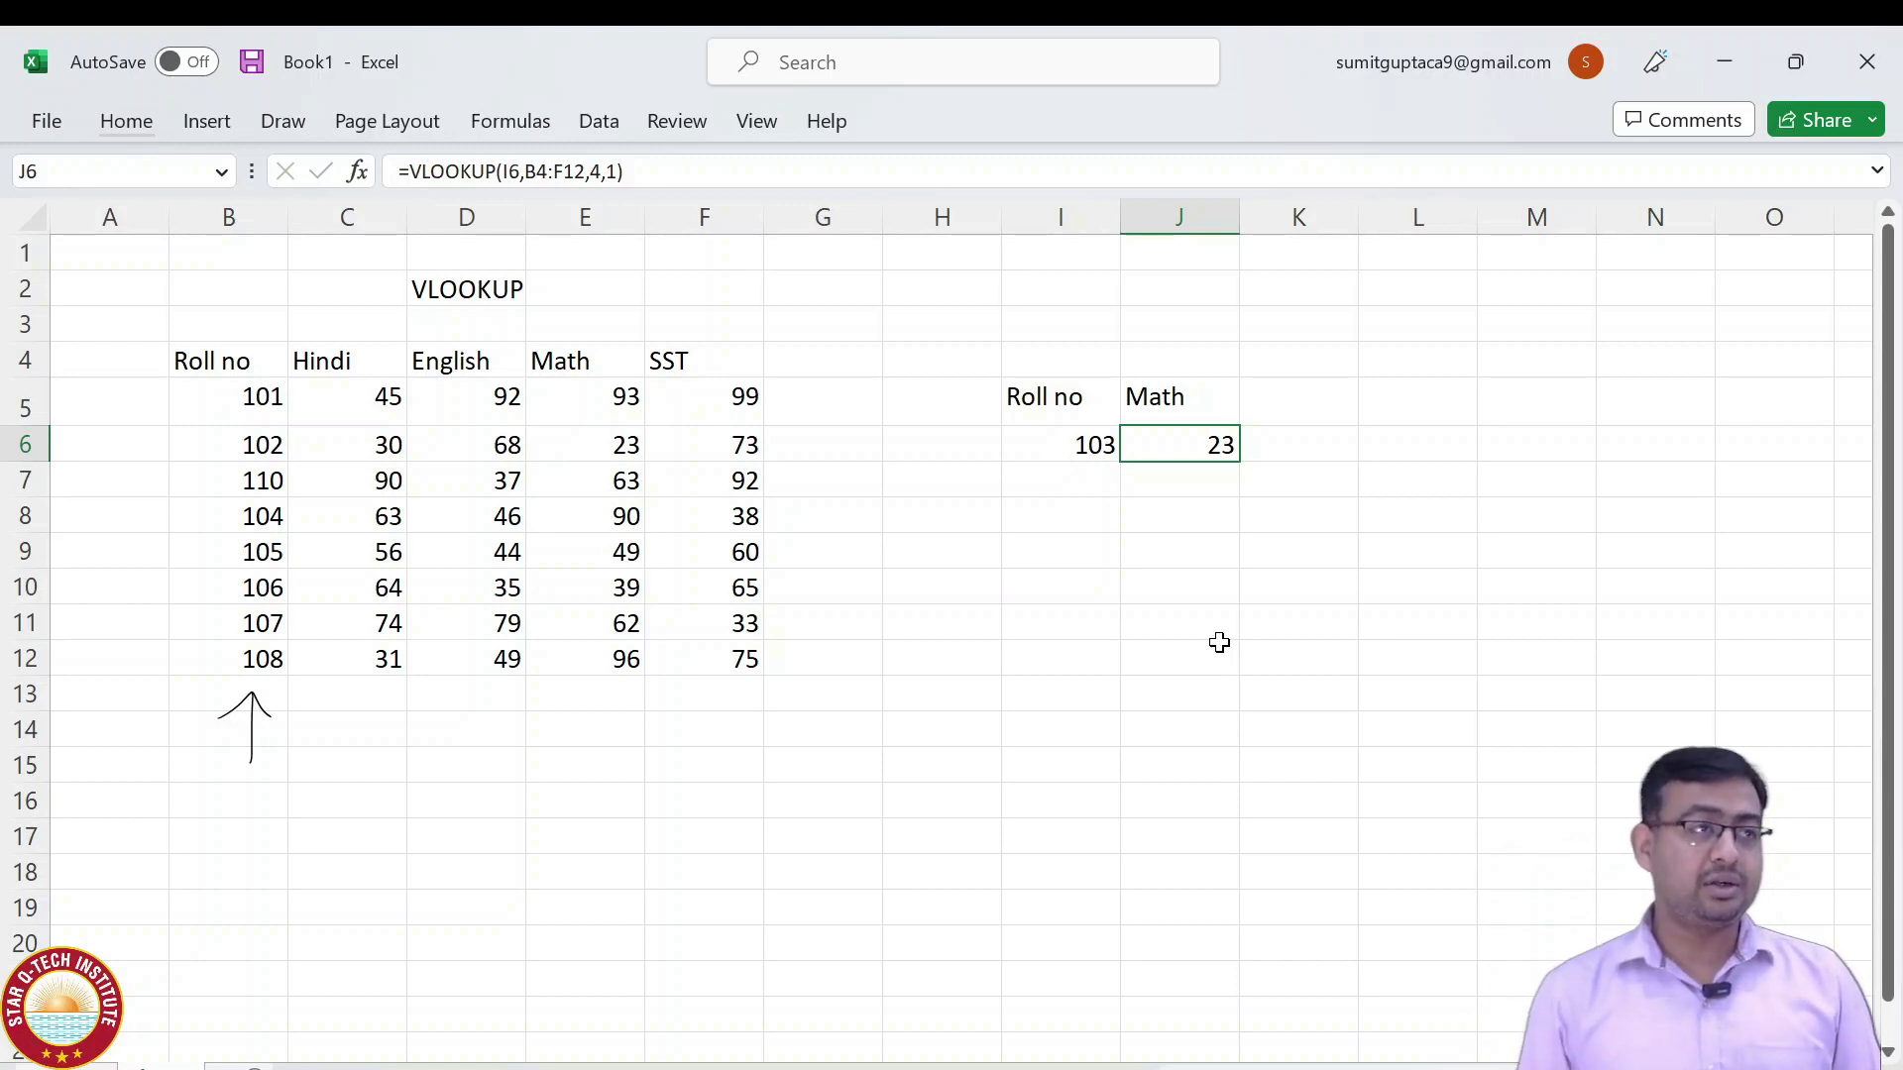
Set the range_lookup argument of the VLOOKUP formula in J6 to 0 for an exact match.
{"action": "key", "text": "F2"}
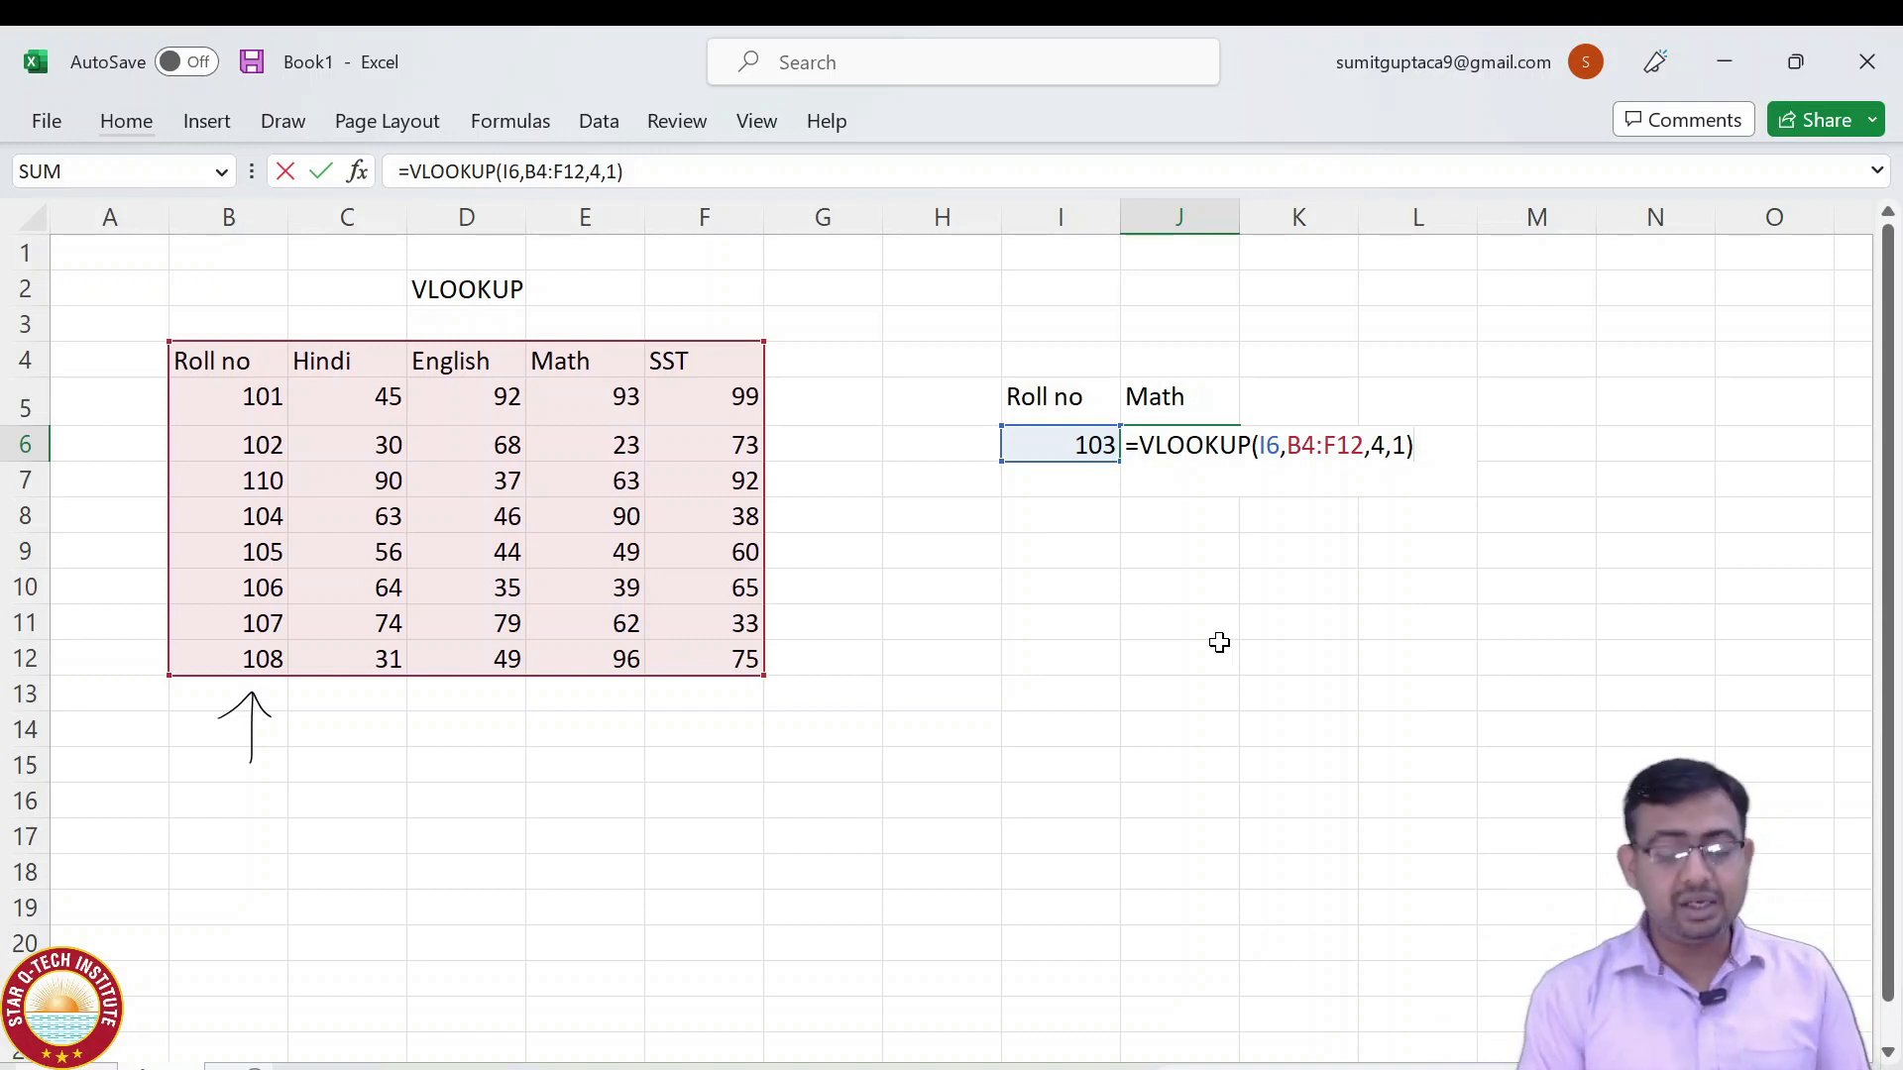
{"action": "key", "text": "Left"}
{"action": "key", "text": "Left"}
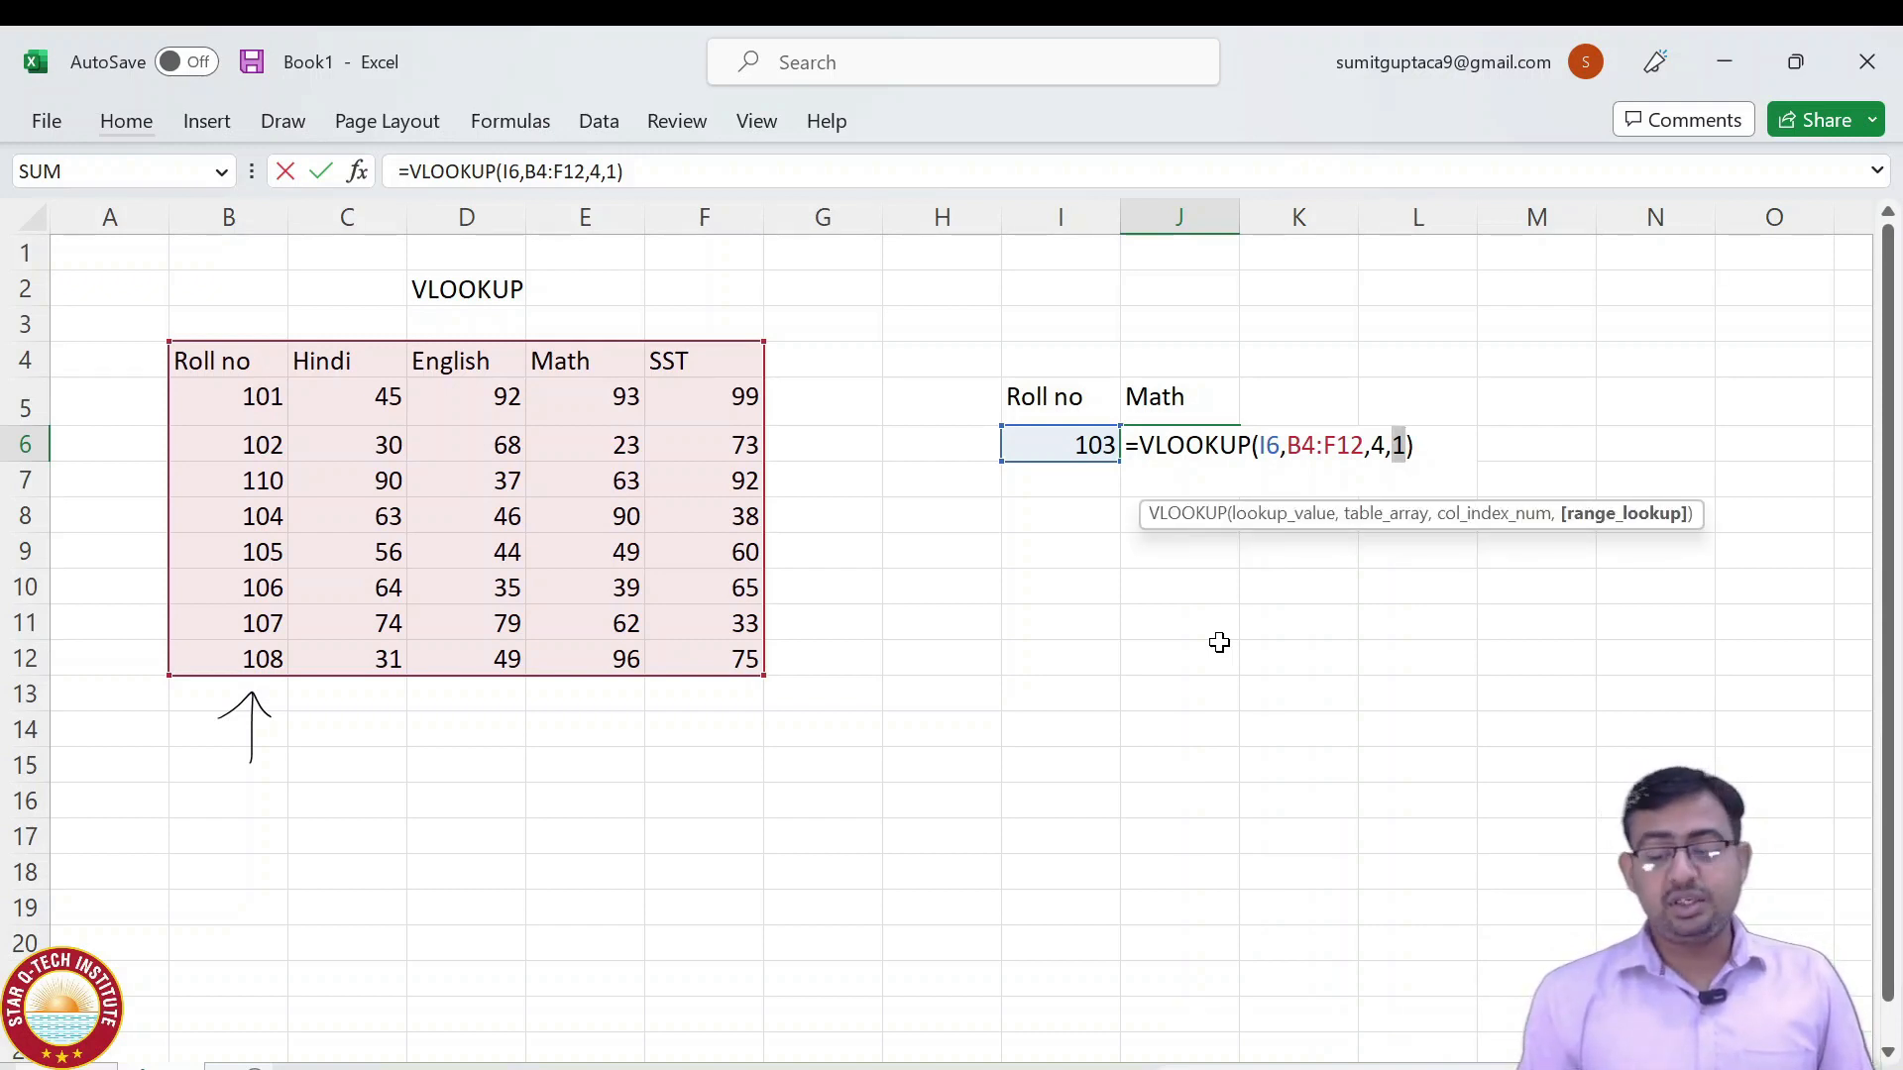
{"action": "type", "text": "0"}
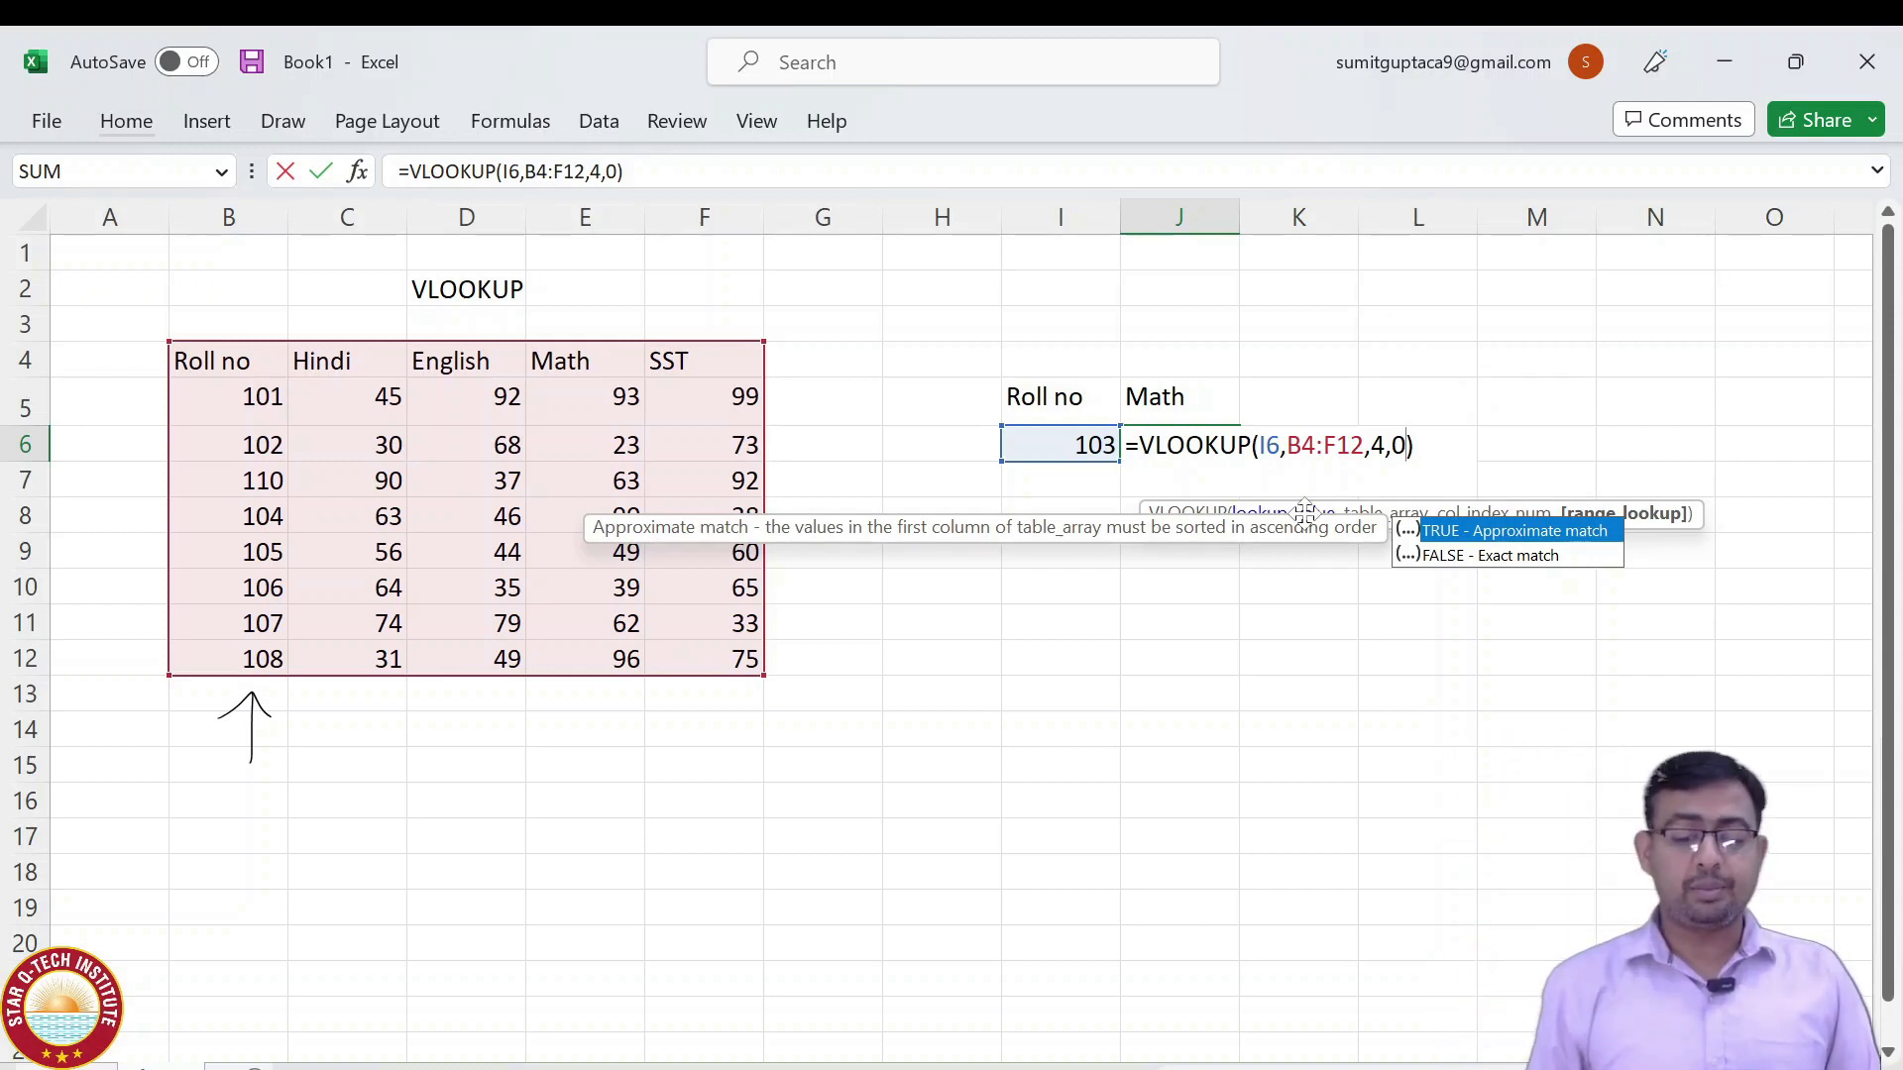
{"action": "key", "text": "Return"}
{"action": "key", "text": "Up"}
Check the roll number column and restore the roll number in B7 to 103.
{"action": "key", "text": "Left"}
{"action": "key", "text": "Left"}
{"action": "key", "text": "Left"}
{"action": "key", "text": "Left"}
{"action": "key", "text": "Left"}
{"action": "key", "text": "Left"}
{"action": "key", "text": "Left"}
{"action": "key", "text": "Left"}
{"action": "key", "text": "Up"}
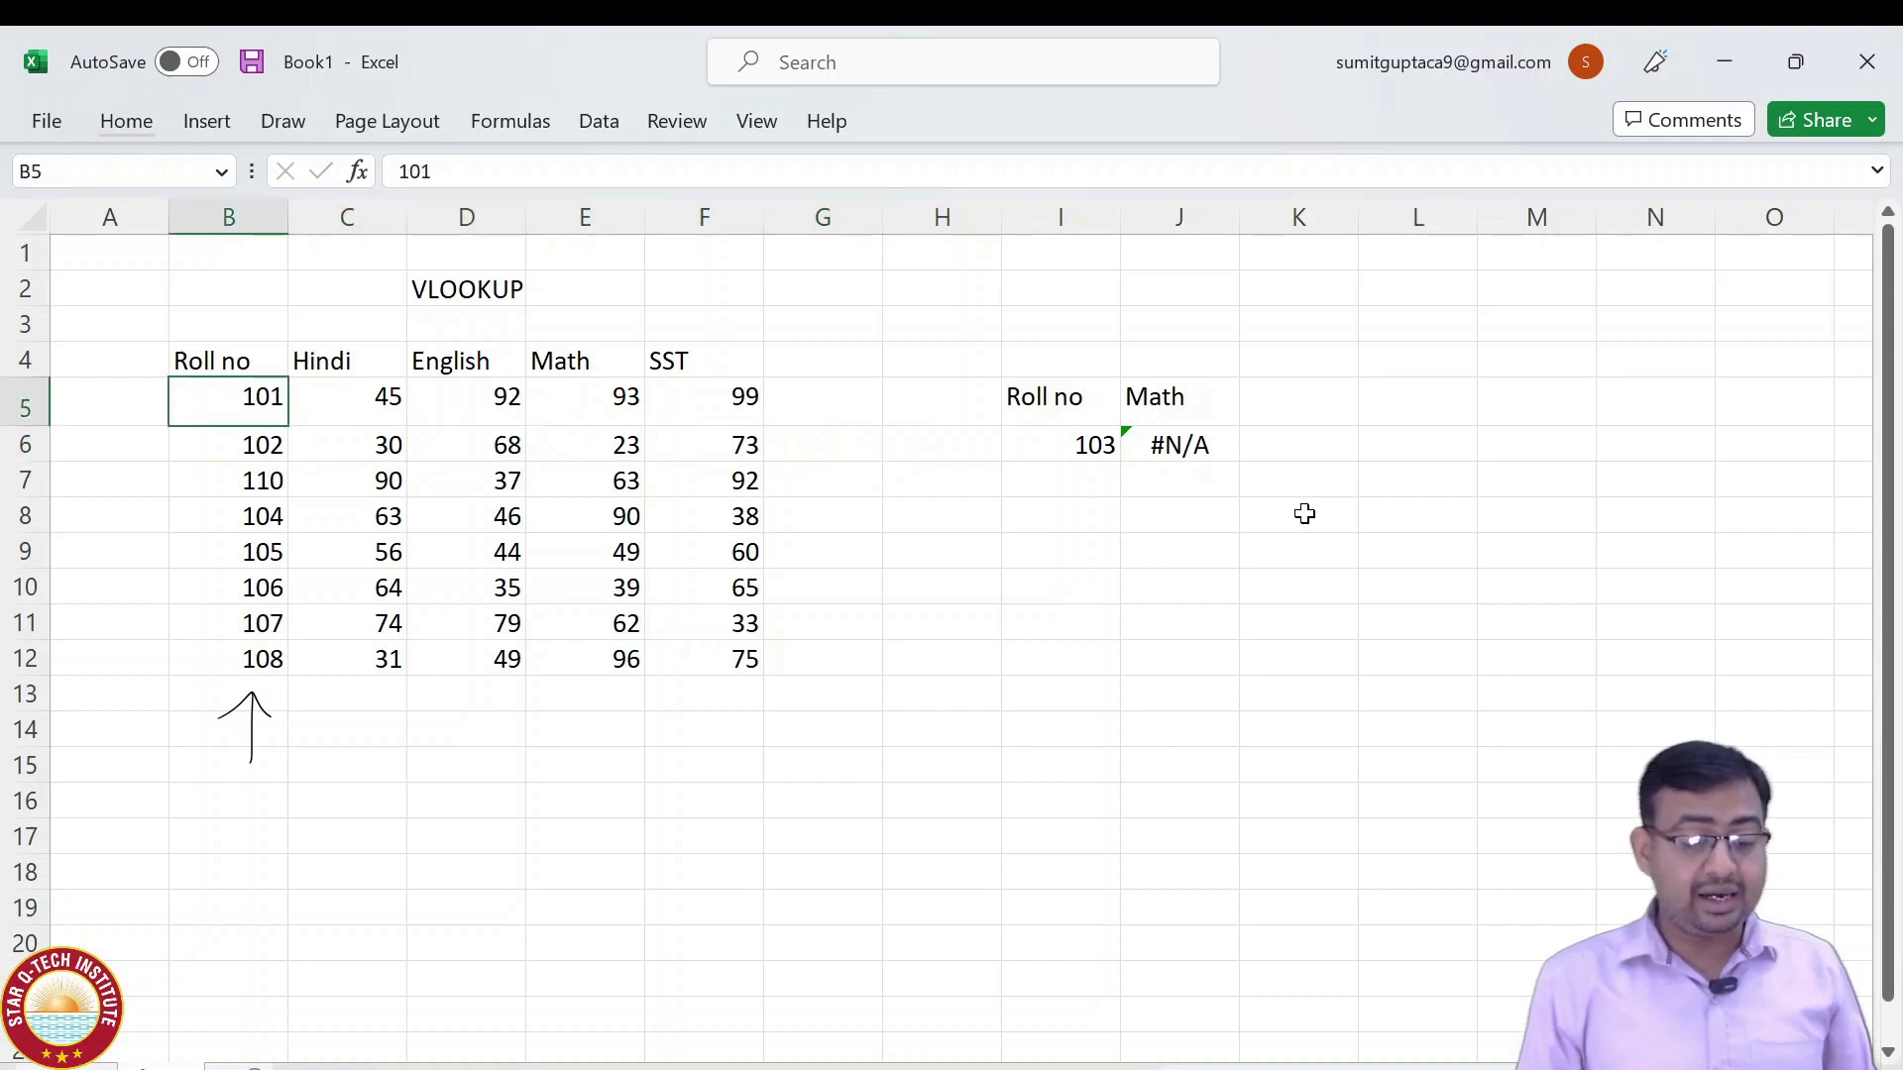
{"action": "key", "text": "ctrl+shift+Down"}
{"action": "key", "text": "Down"}
{"action": "key", "text": "Down"}
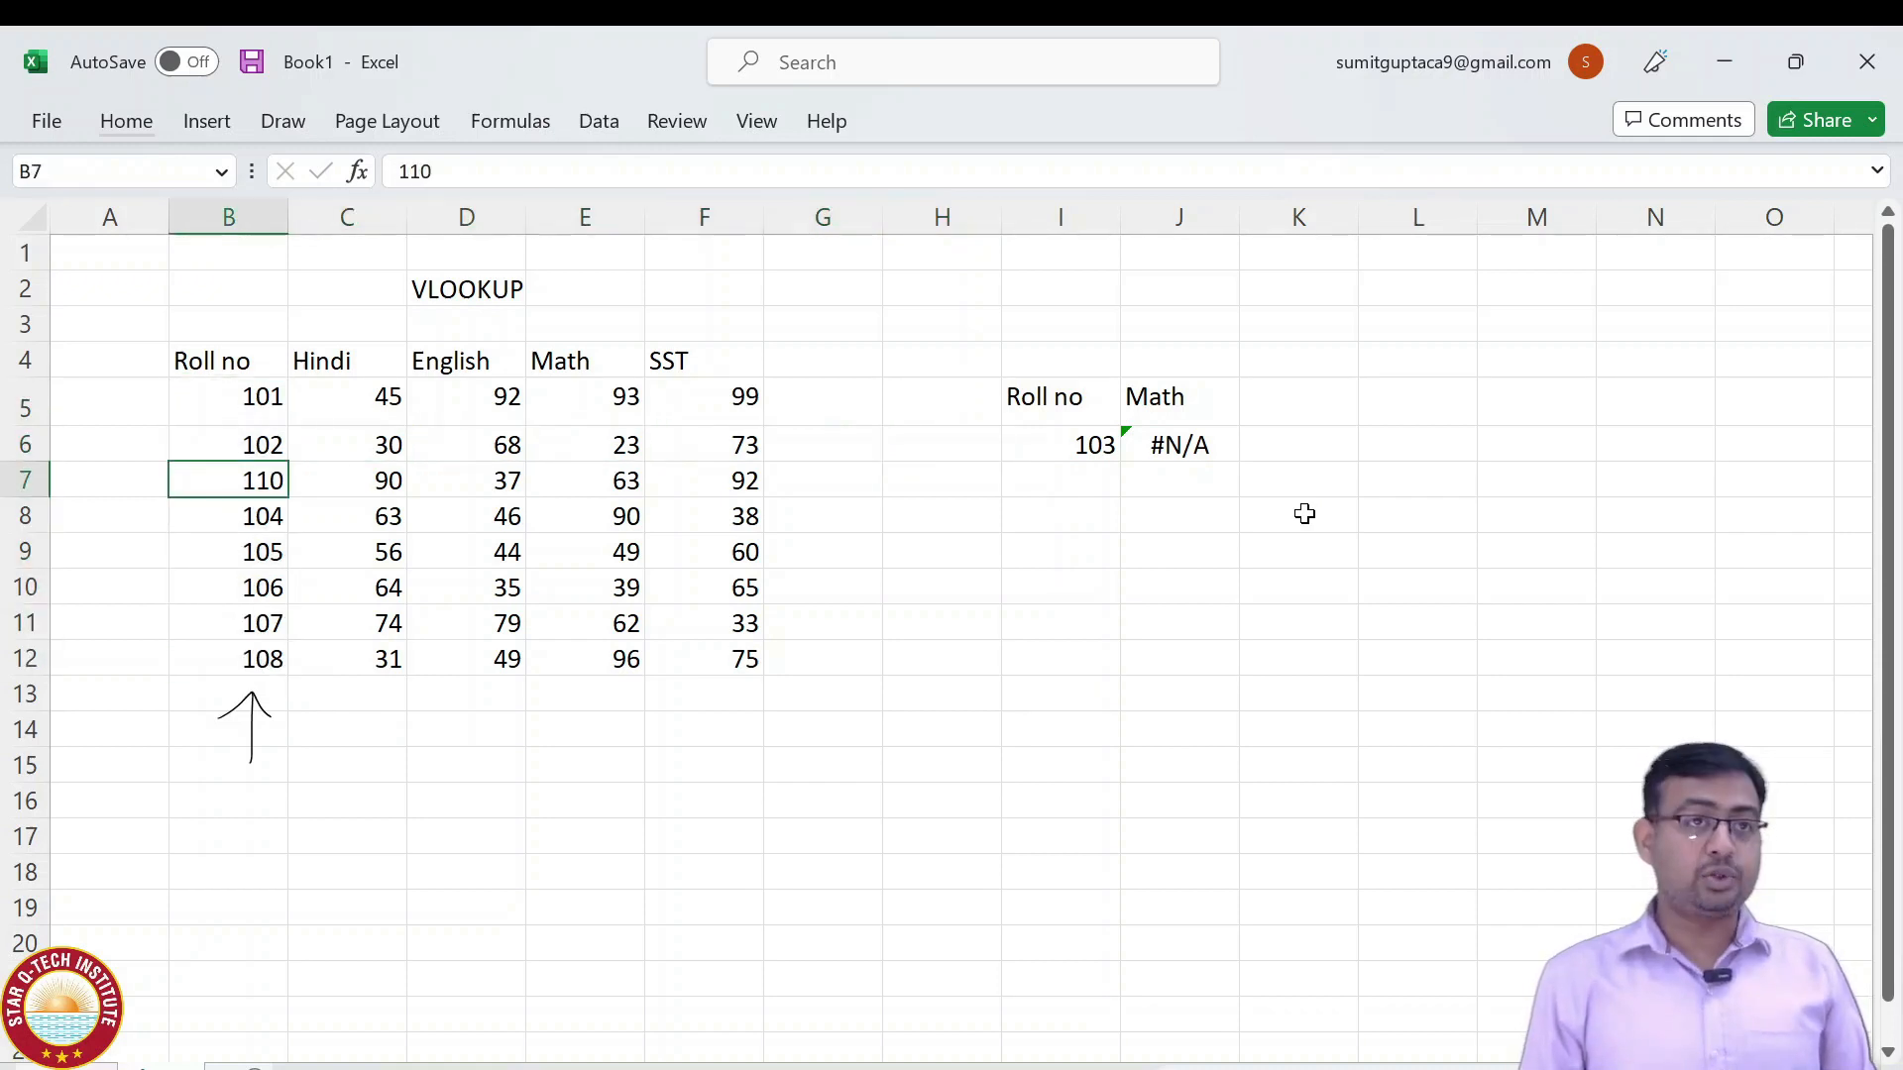
{"action": "type", "text": "103"}
{"action": "key", "text": "Return"}
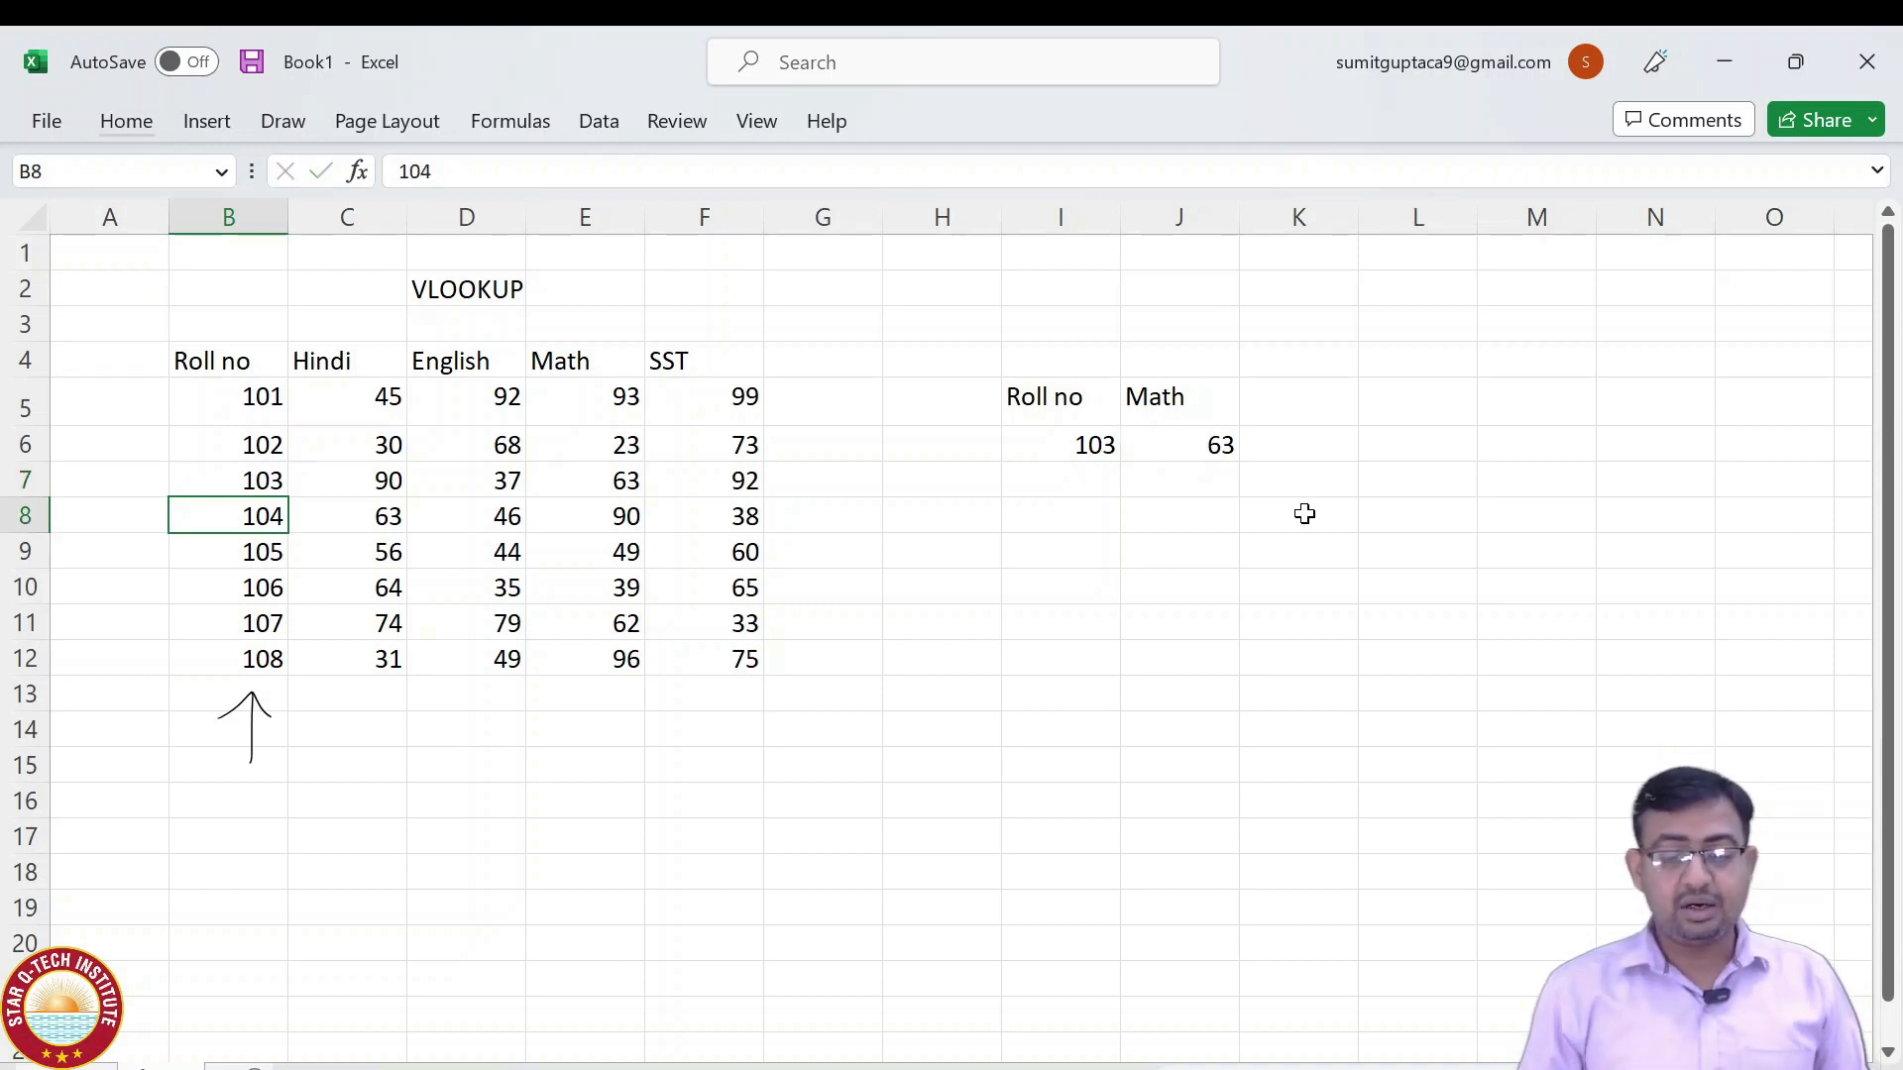
Reopen the VLOOKUP formula in J6, re-enter 0 as its last argument and keep J6 selected.
{"action": "key", "text": "Right"}
{"action": "key", "text": "Right"}
{"action": "key", "text": "Right"}
{"action": "key", "text": "Right"}
{"action": "key", "text": "Right"}
{"action": "key", "text": "Right"}
{"action": "key", "text": "Right"}
{"action": "key", "text": "Right"}
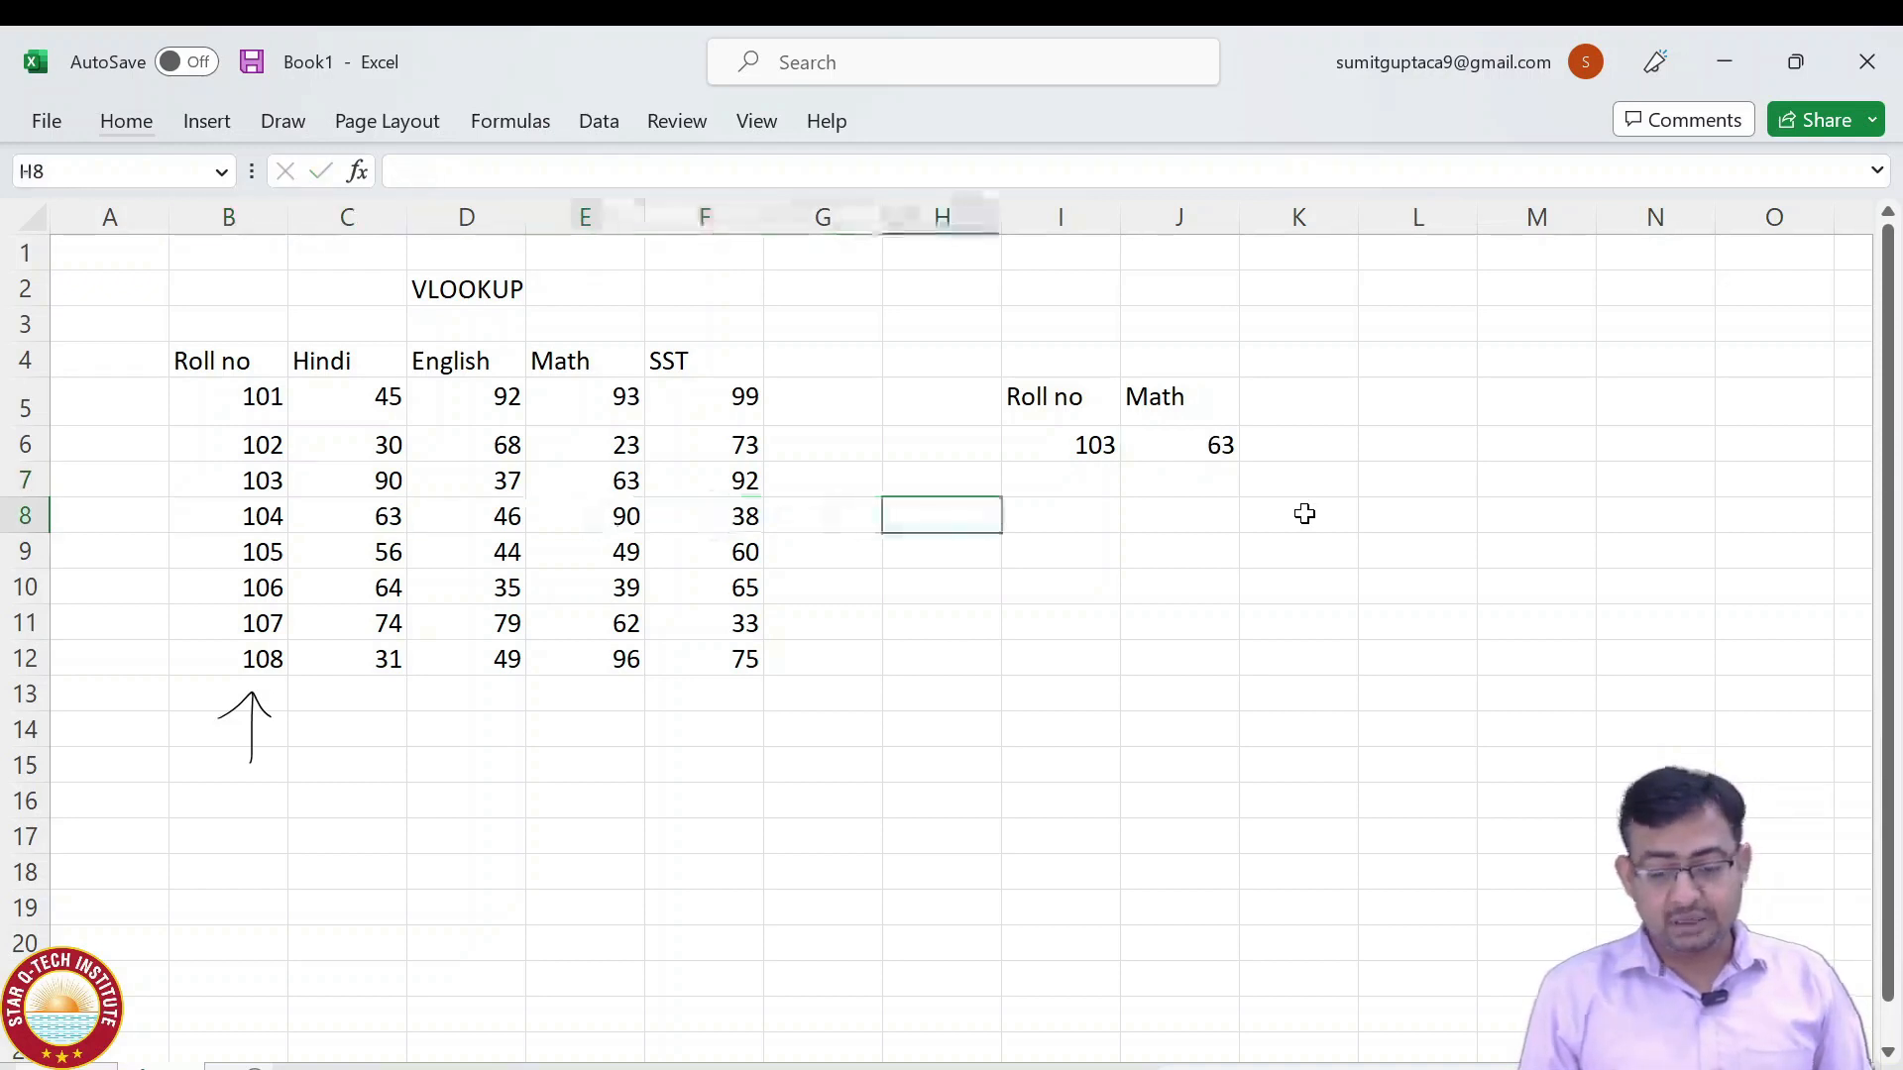
{"action": "key", "text": "Up"}
{"action": "key", "text": "Up"}
{"action": "key", "text": "F2"}
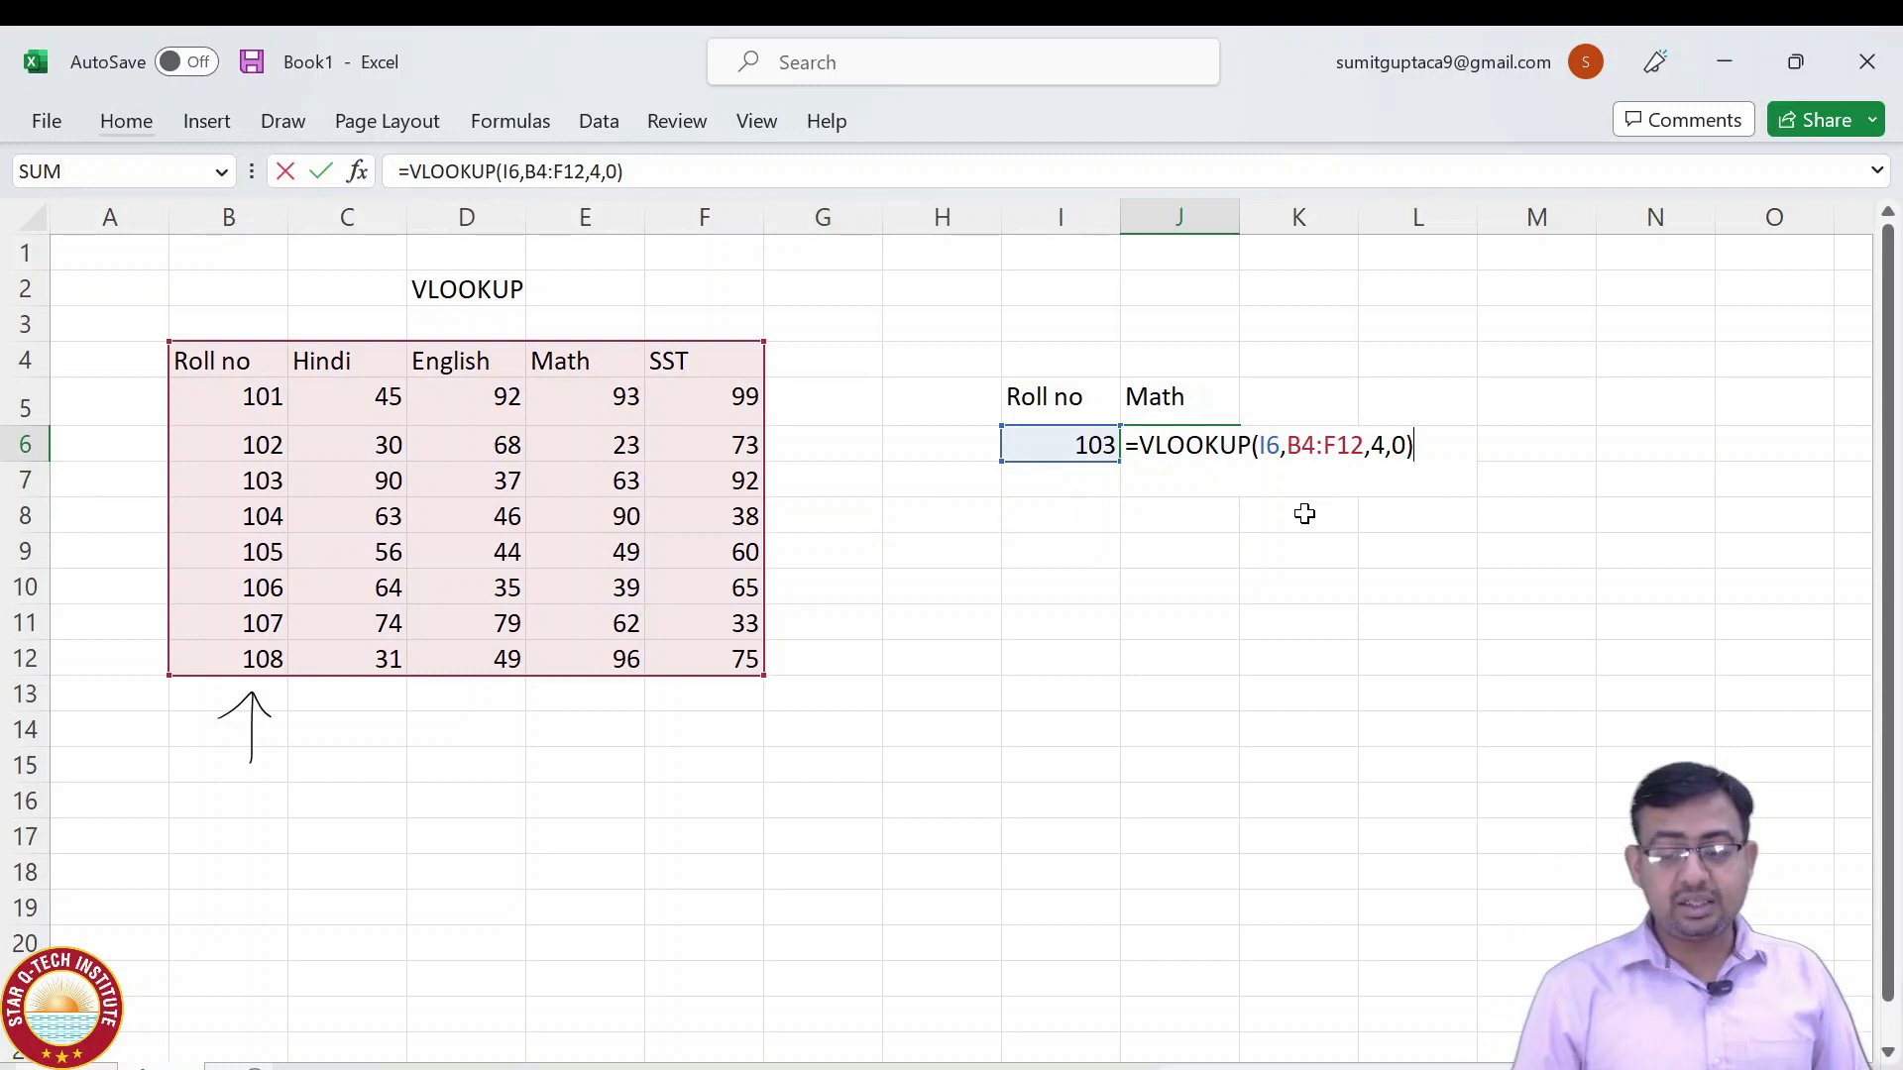
{"action": "key", "text": "Left"}
{"action": "key", "text": "Left"}
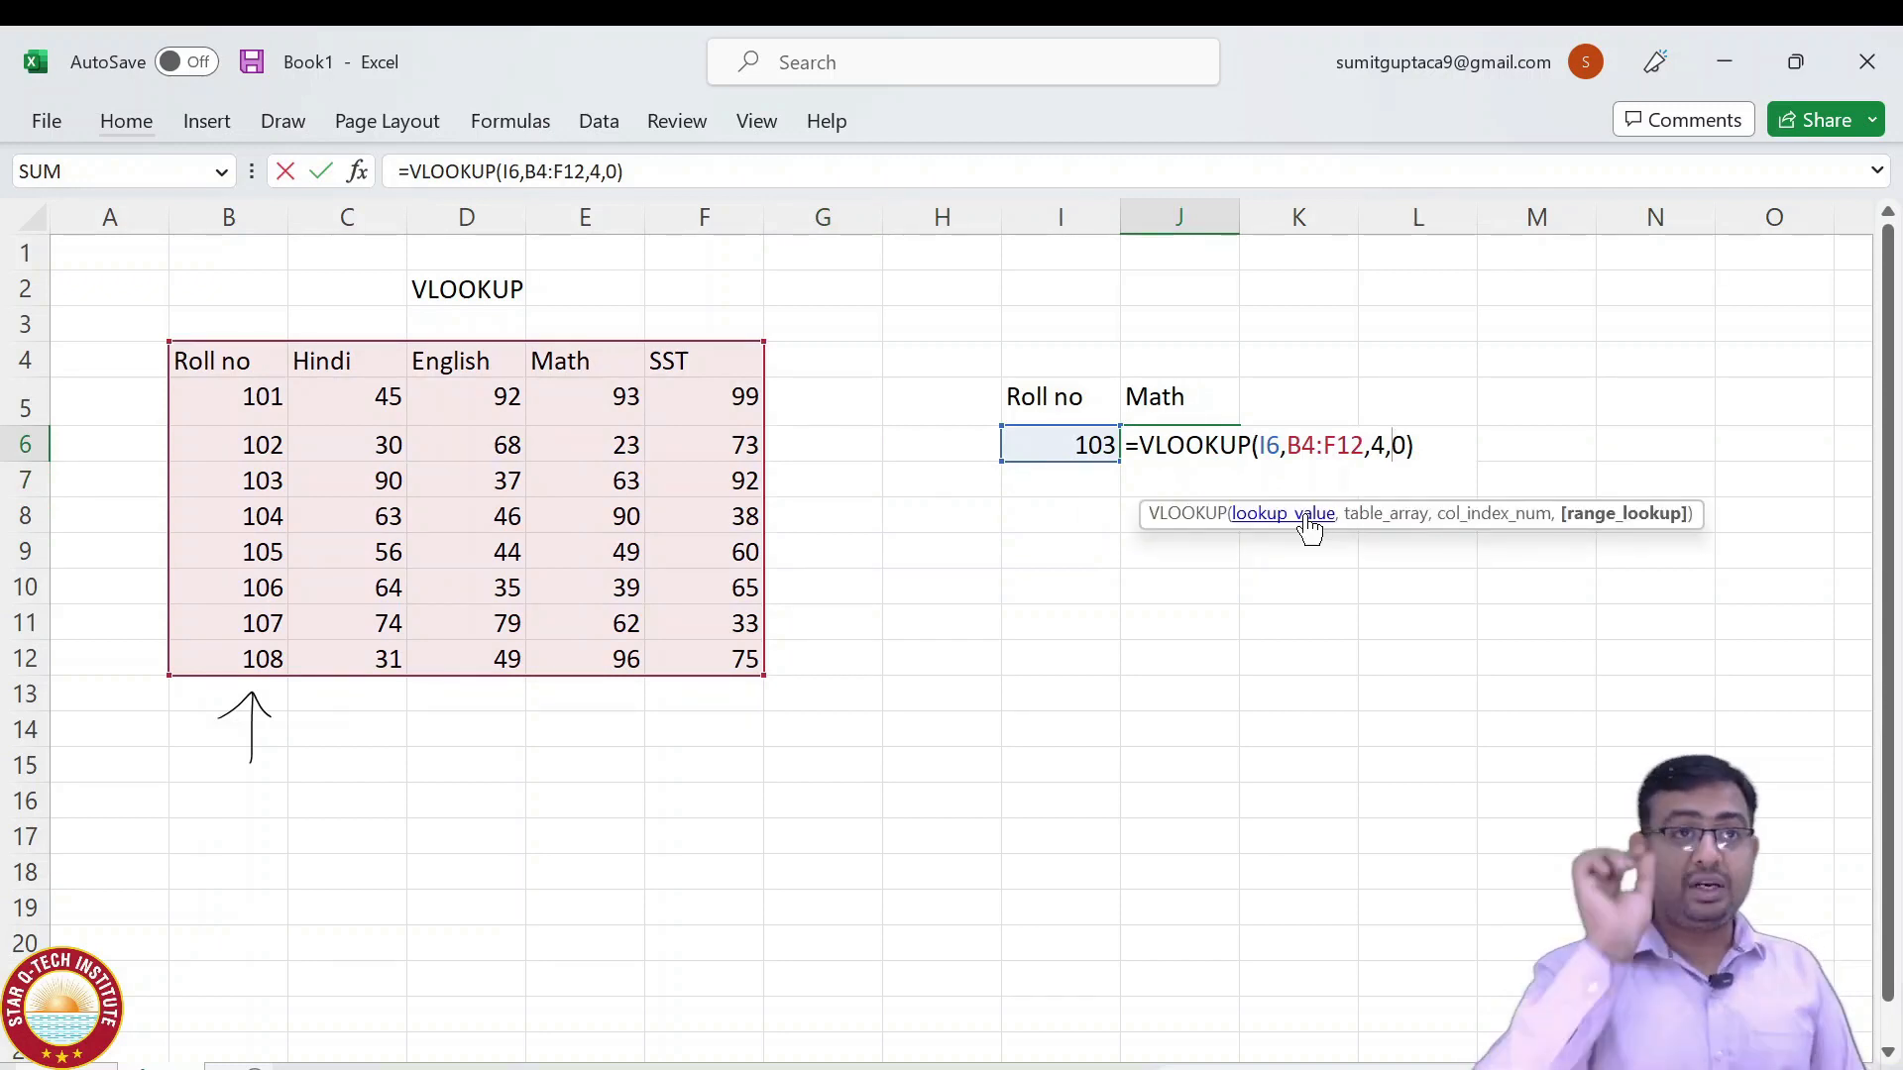
{"action": "key", "text": "Right"}
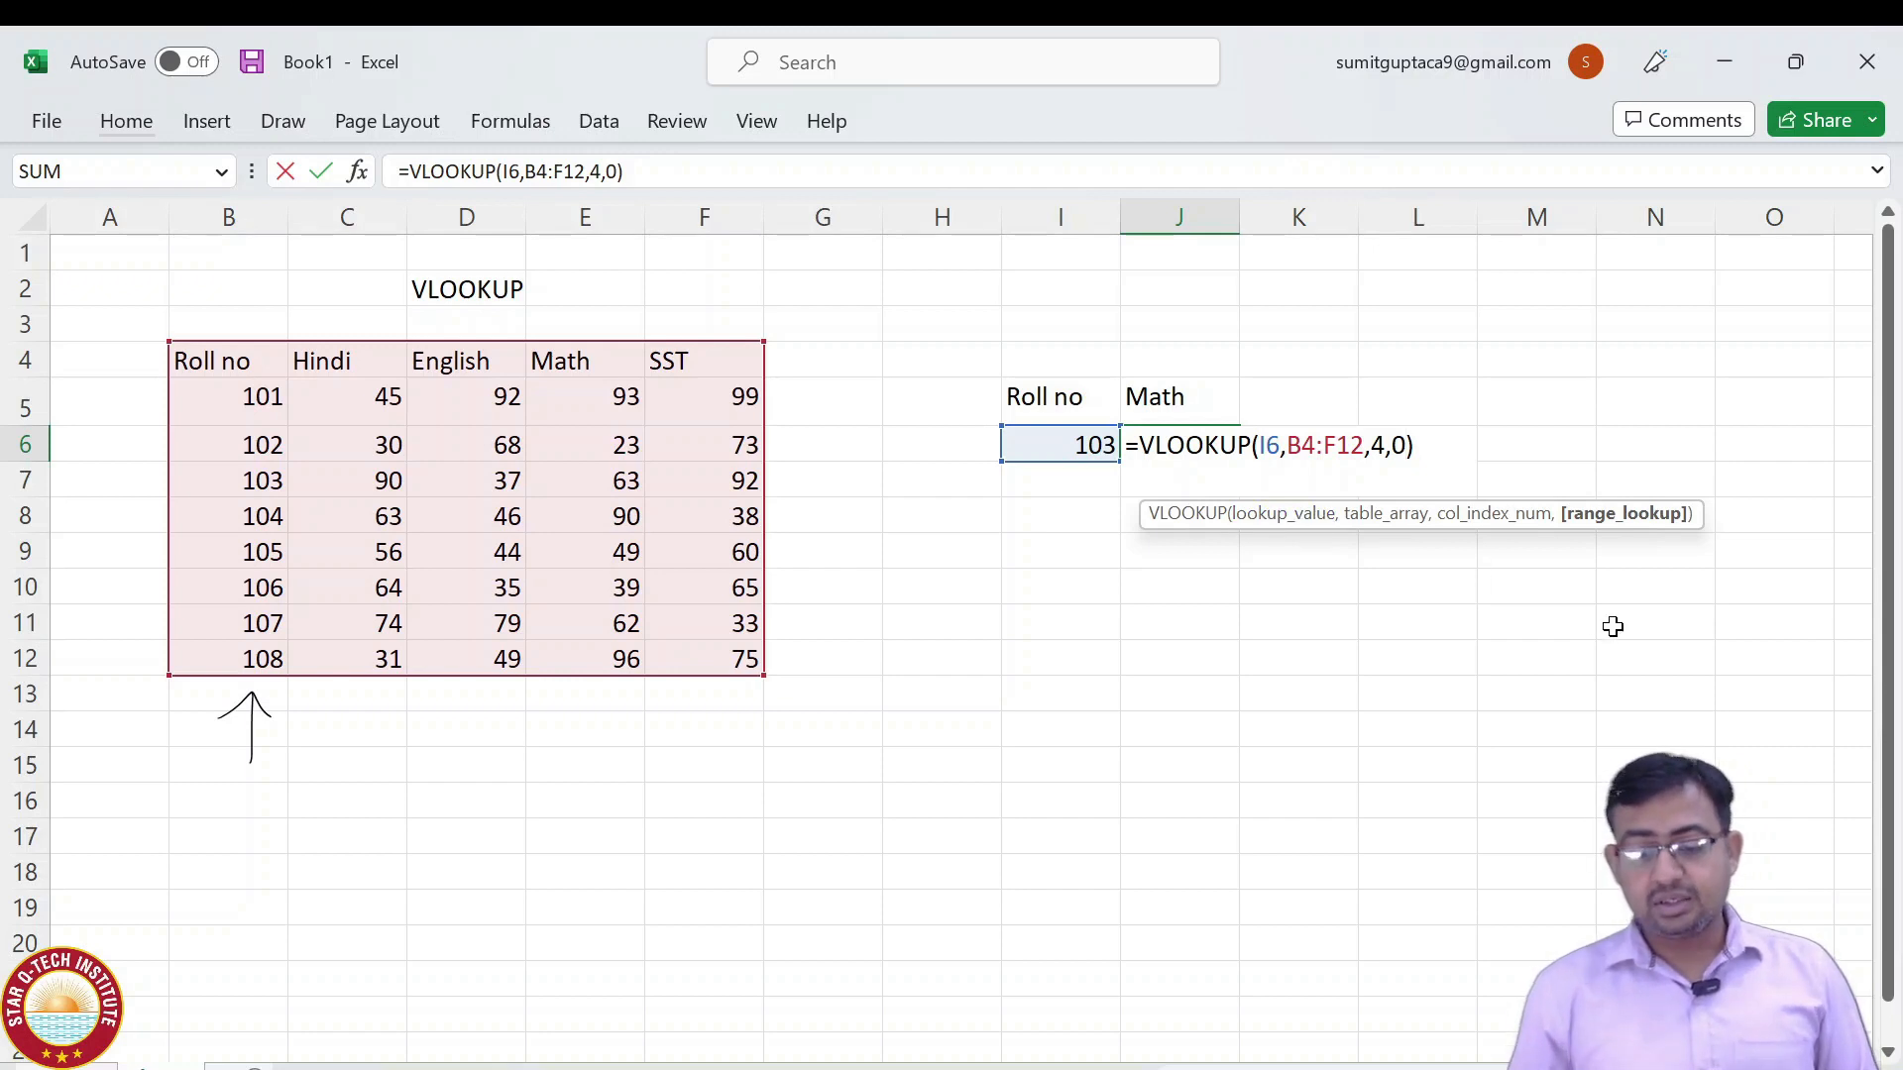
{"action": "key", "text": "BackSpace"}
{"action": "type", "text": "0"}
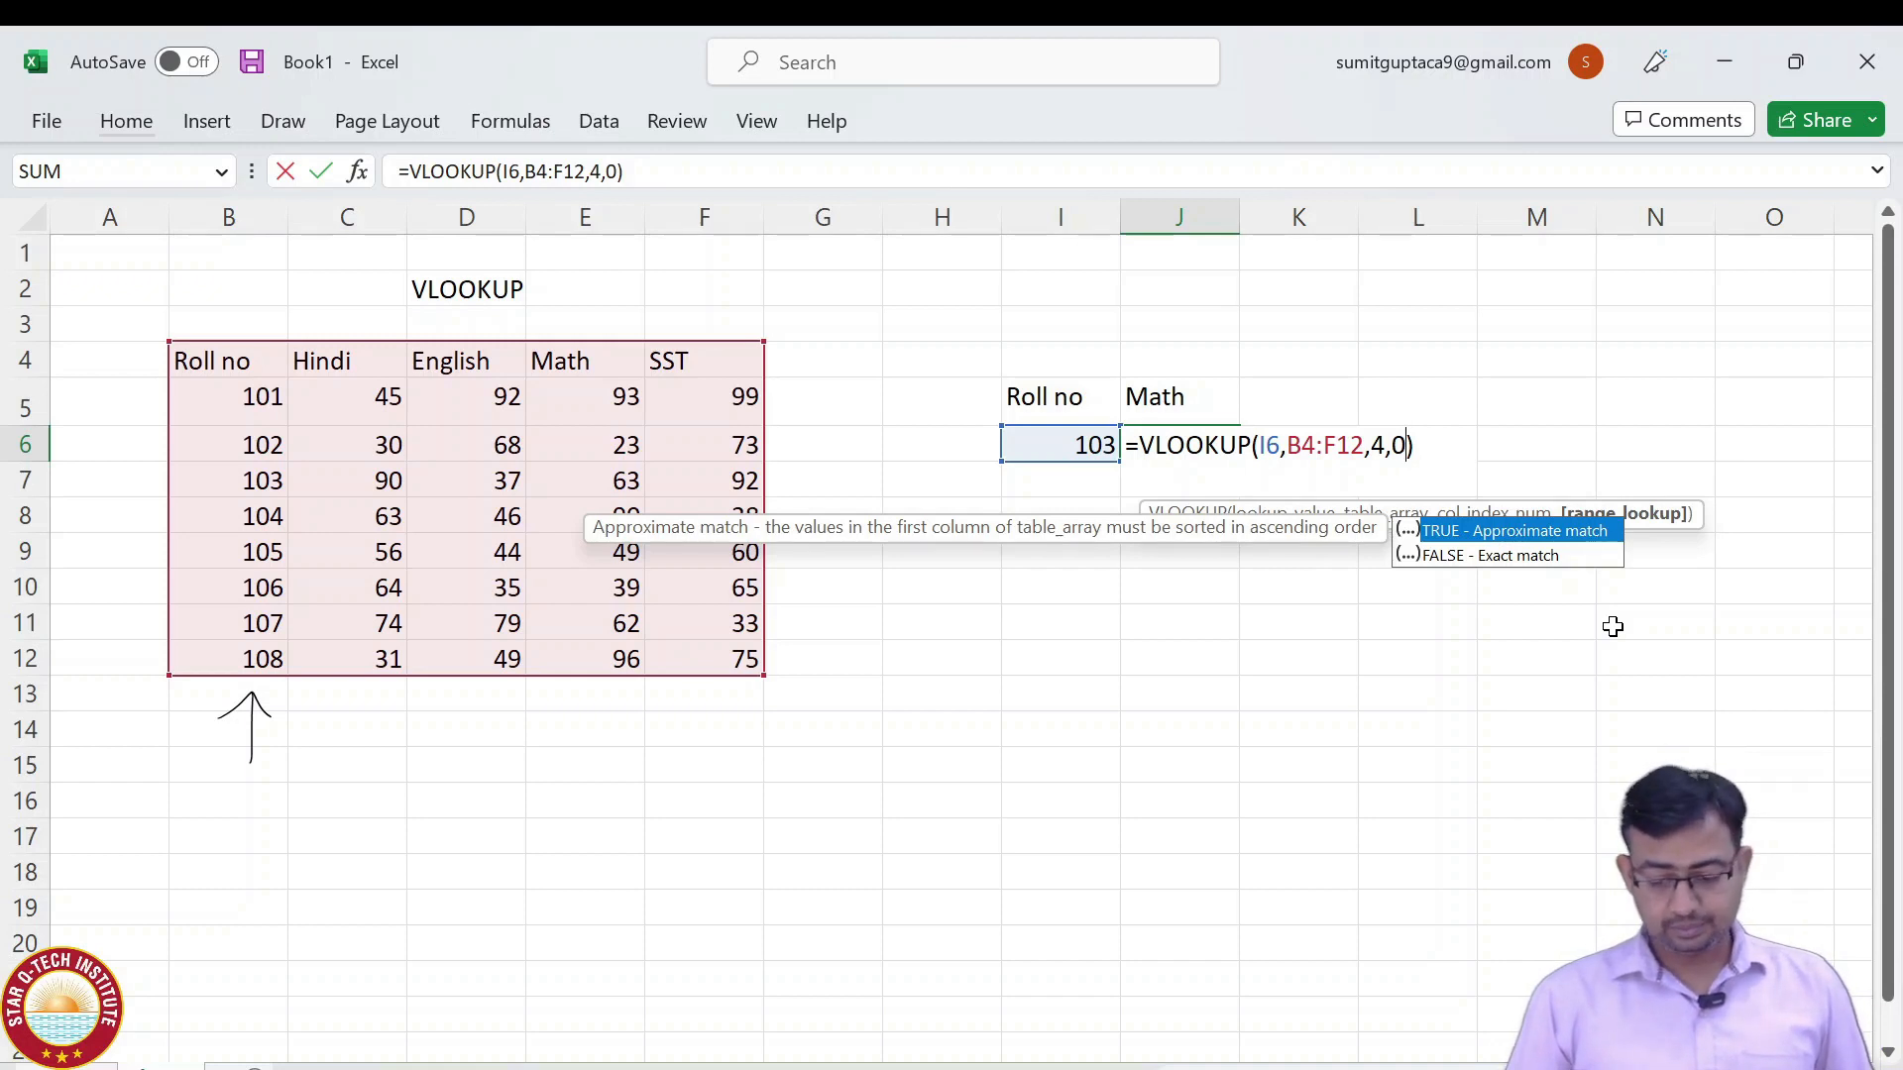
{"action": "key", "text": "ctrl+Return"}
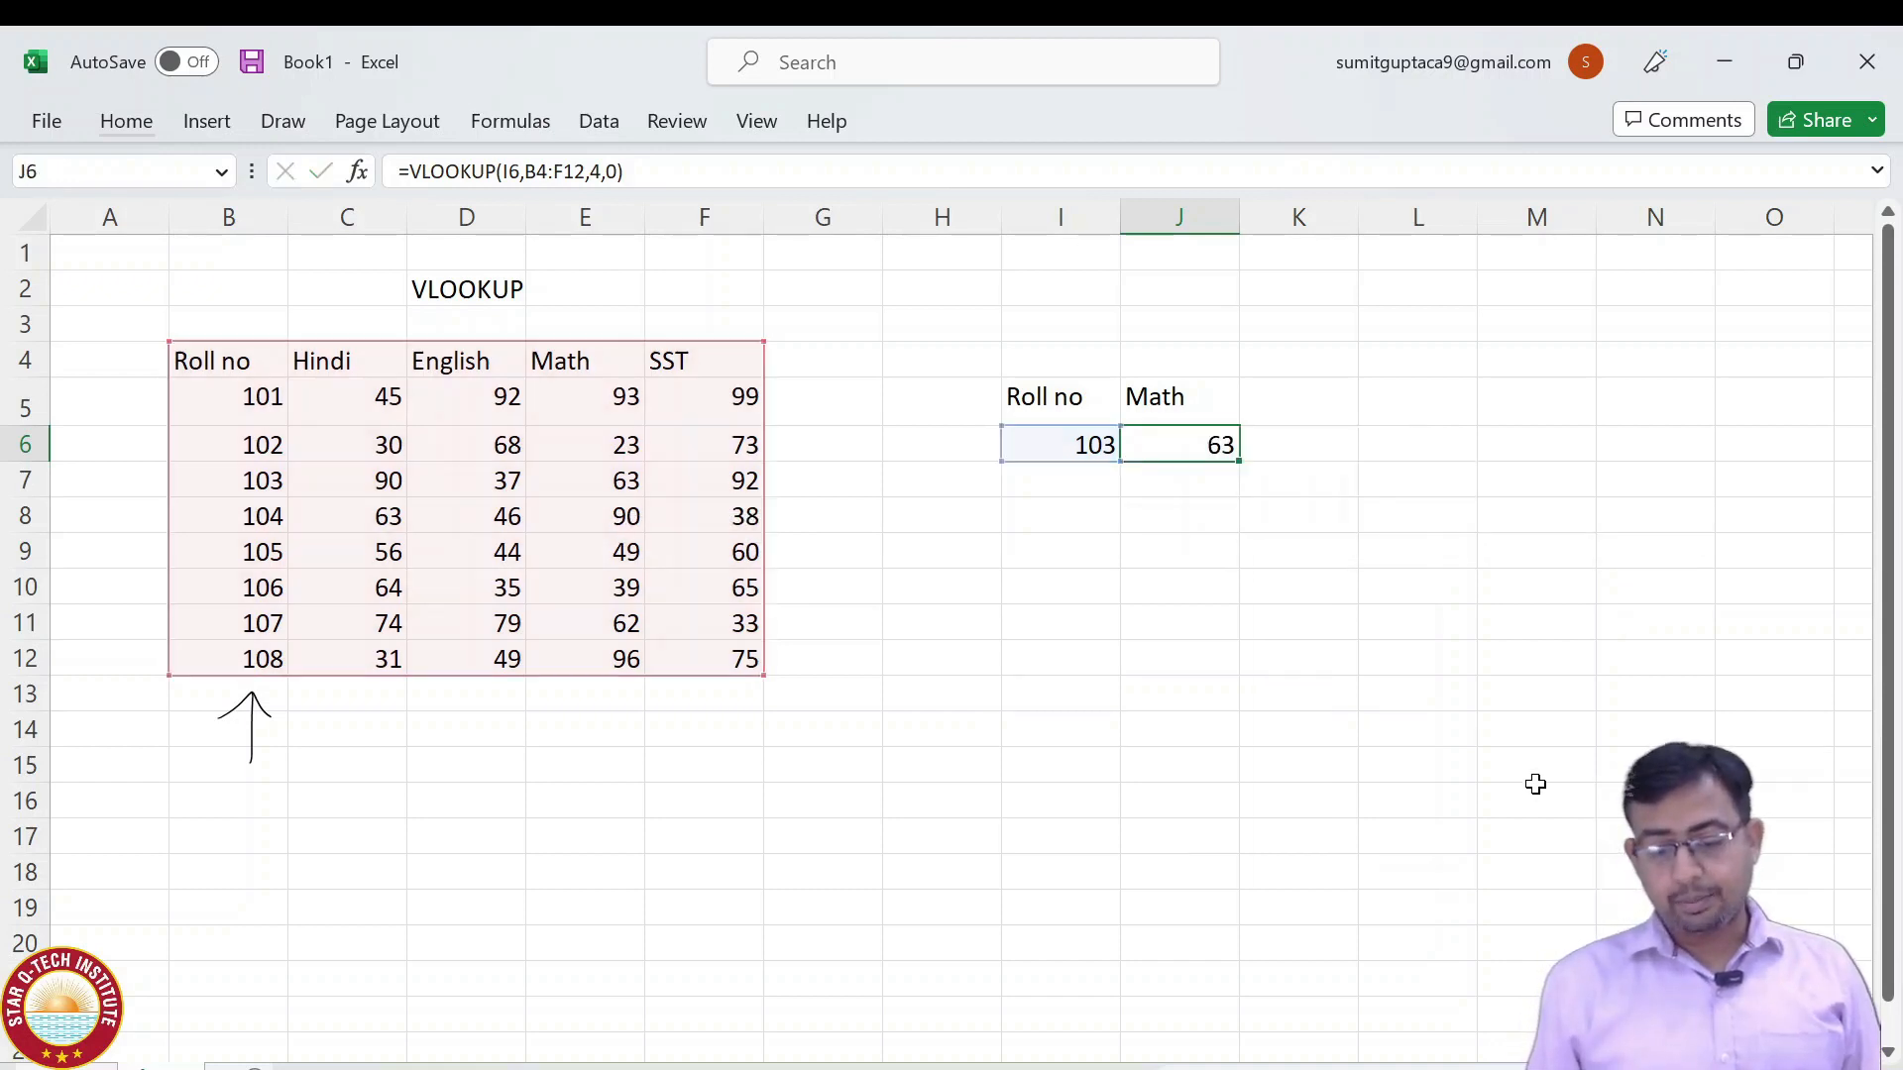
Clear the Math header in J5 and the VLOOKUP formula in J6.
{"action": "key", "text": "shift+Up"}
{"action": "key", "text": "Delete"}
{"action": "key", "text": "shift+Down"}
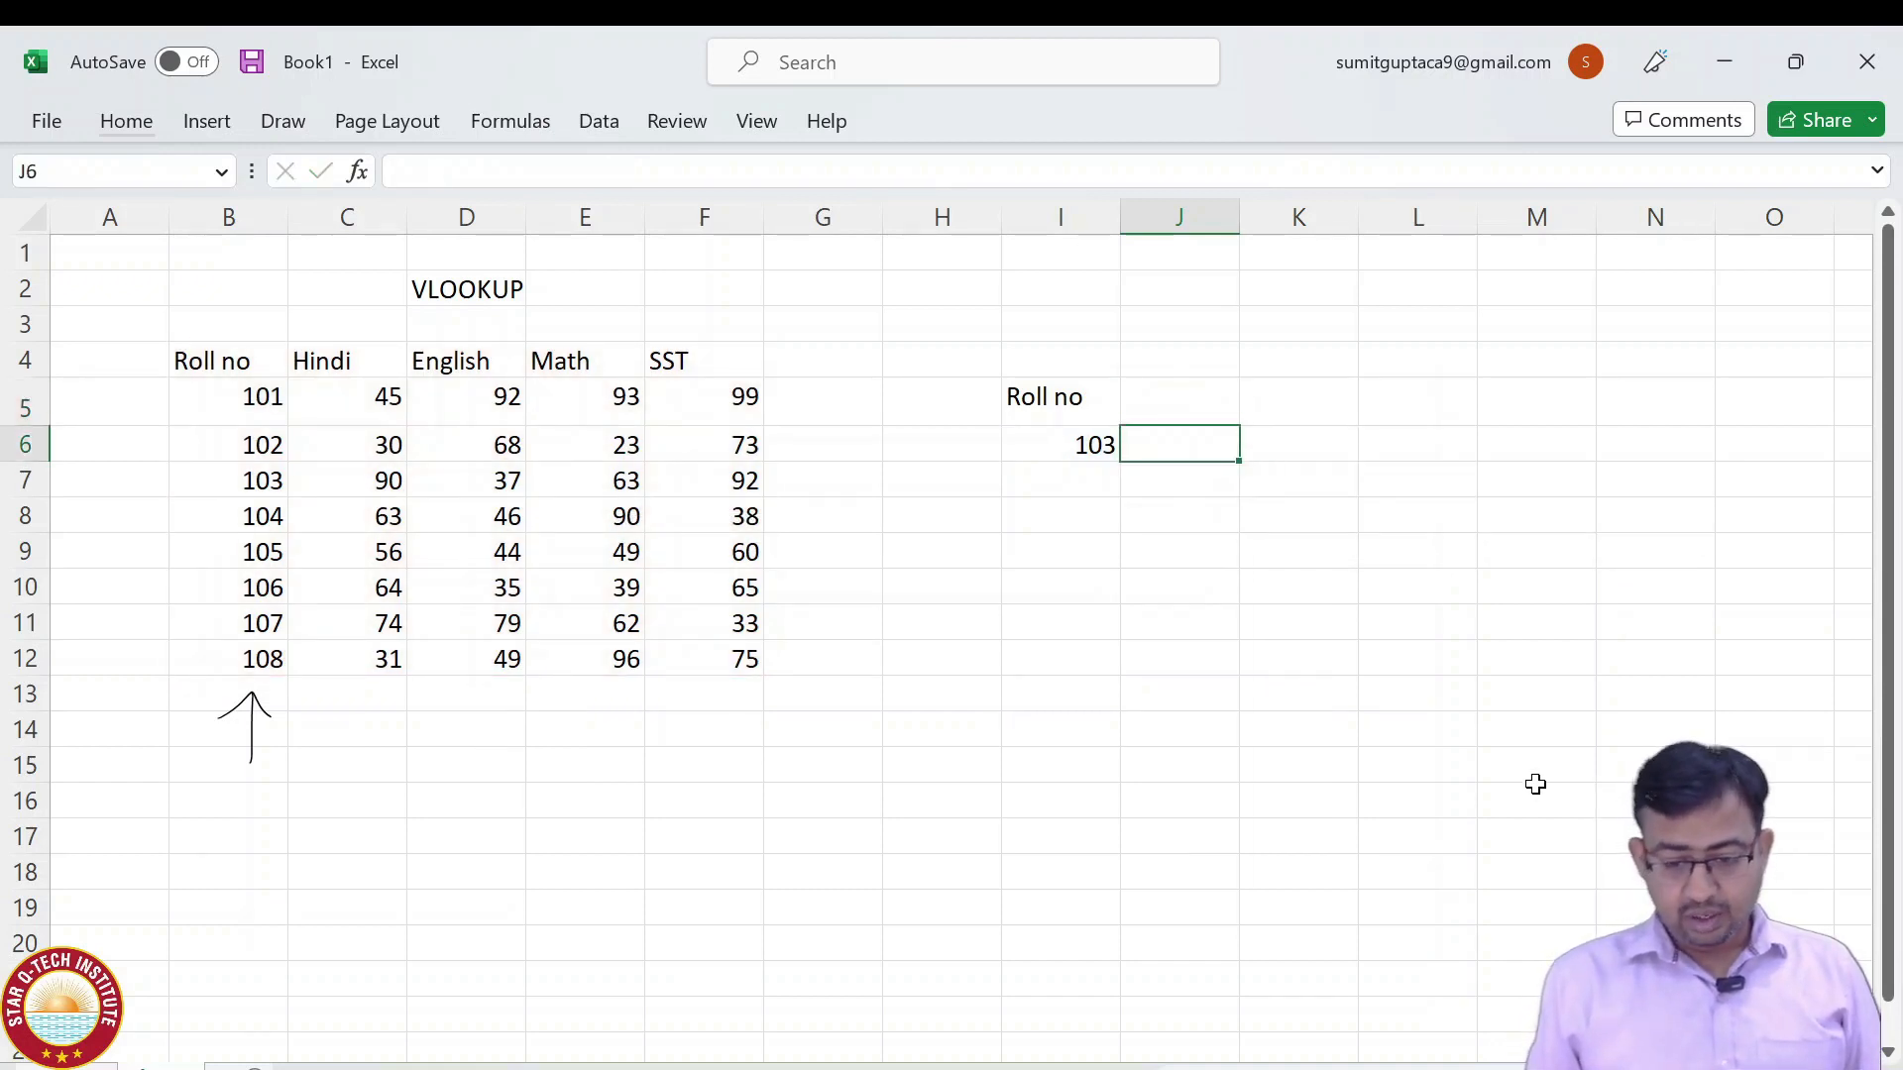
Move the Roll no header and its lookup value from I5:I6 up one row to I4:I5.
{"action": "key", "text": "Left"}
{"action": "key", "text": "shift+Down"}
{"action": "key", "text": "shift+Down"}
{"action": "key", "text": "shift+Down"}
{"action": "key", "text": "shift+Down"}
{"action": "key", "text": "shift+Down"}
{"action": "key", "text": "shift+Down"}
{"action": "key", "text": "Up"}
{"action": "key", "text": "Up"}
{"action": "key", "text": "Down"}
{"action": "key", "text": "shift+Down"}
{"action": "key", "text": "ctrl+c"}
{"action": "key", "text": "ctrl+q"}
{"action": "key", "text": "Escape"}
{"action": "key", "text": "Escape"}
{"action": "key", "text": "ctrl+x"}
{"action": "key", "text": "Up"}
{"action": "key", "text": "ctrl+v"}
{"action": "key", "text": "Down"}
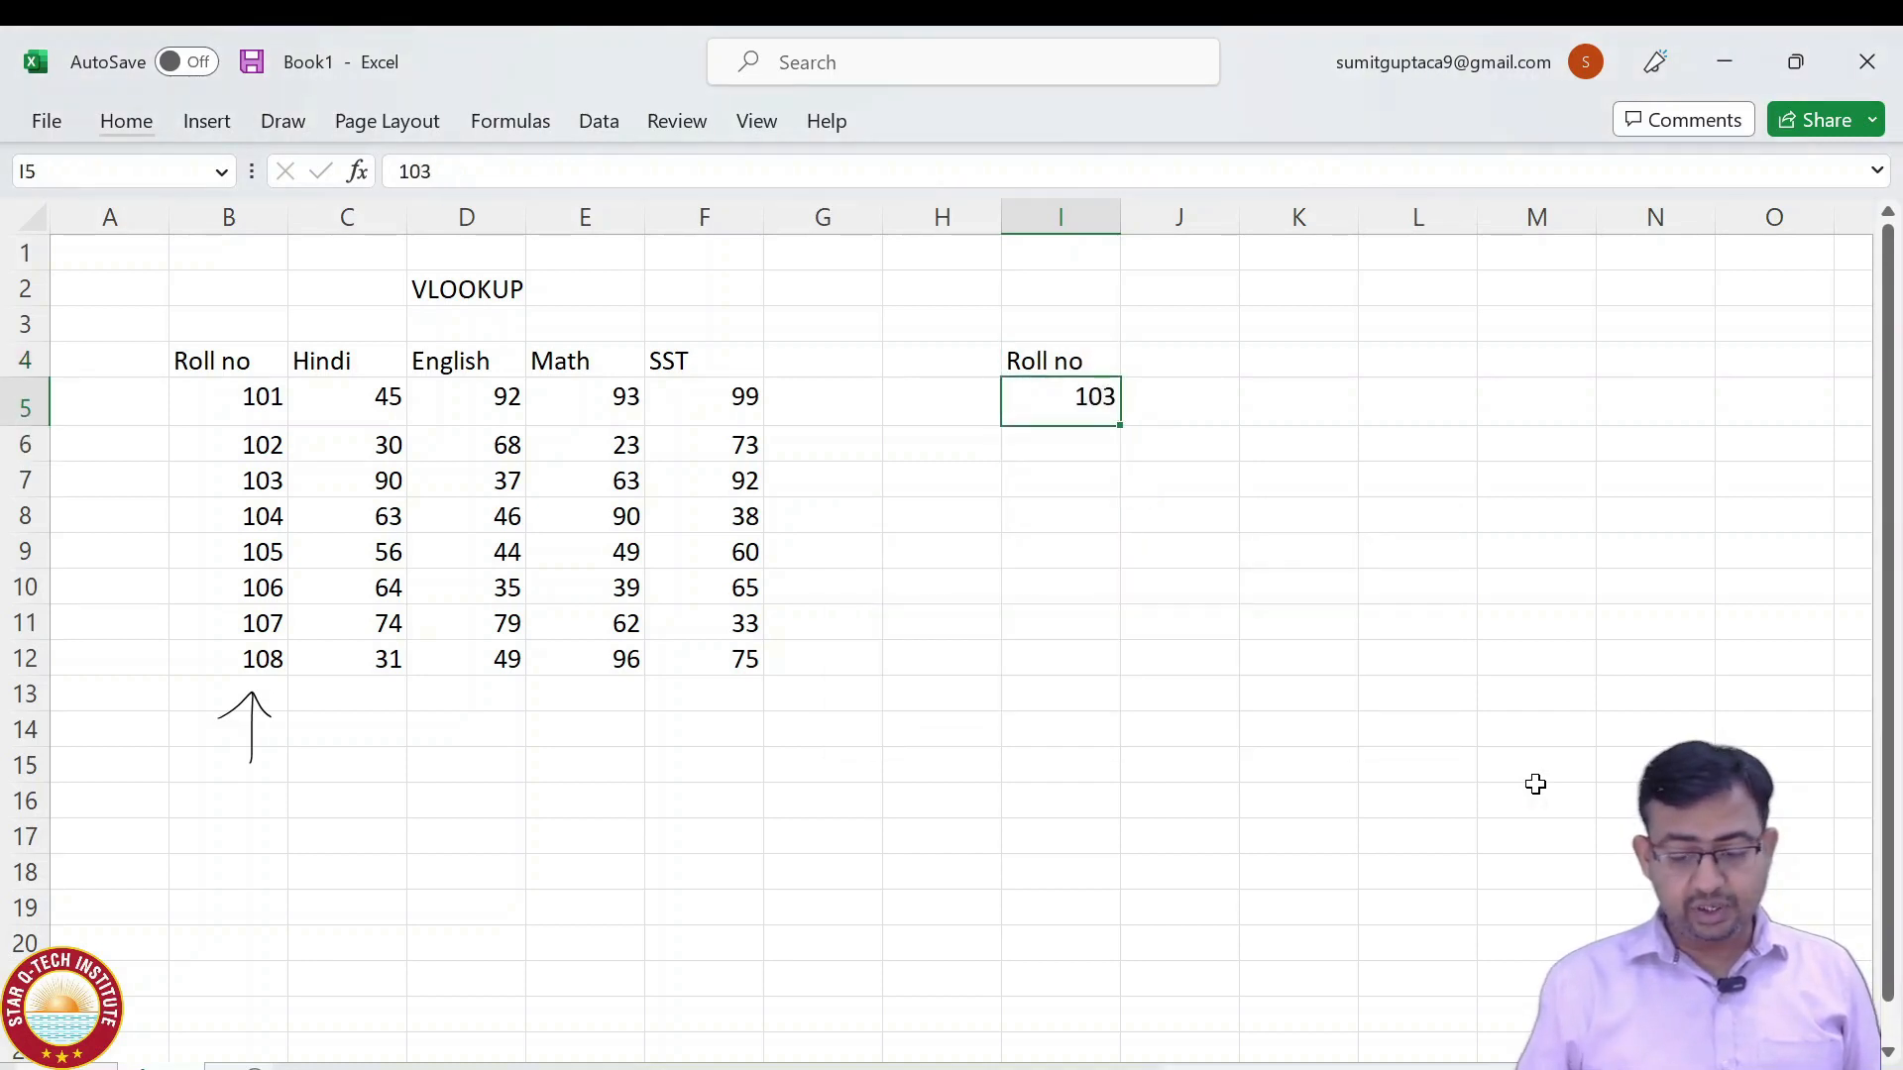
Delete the hand-drawn arrow below the roll number column and set the lookup roll number in I5 to 108.
{"action": "left_click", "coordinate": [253, 715]}
{"action": "key", "text": "Delete"}
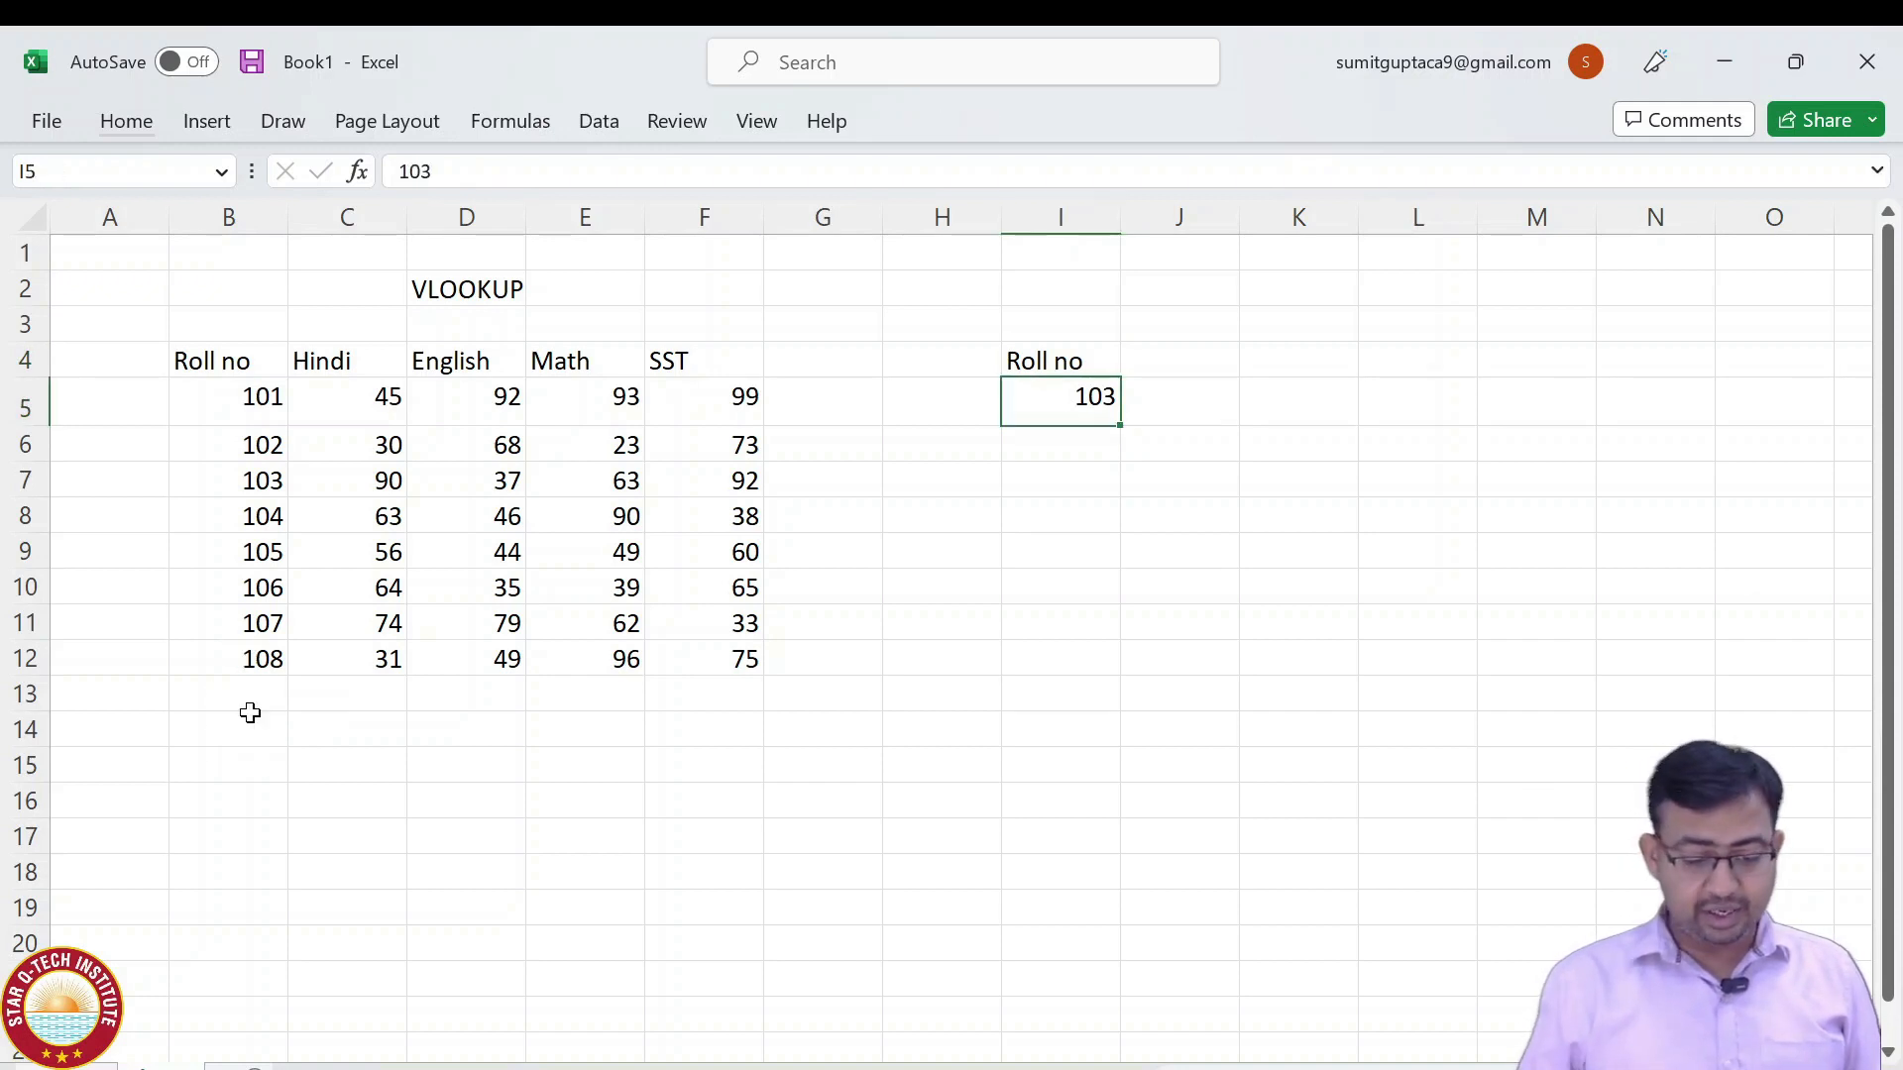
{"action": "left_click", "coordinate": [244, 659]}
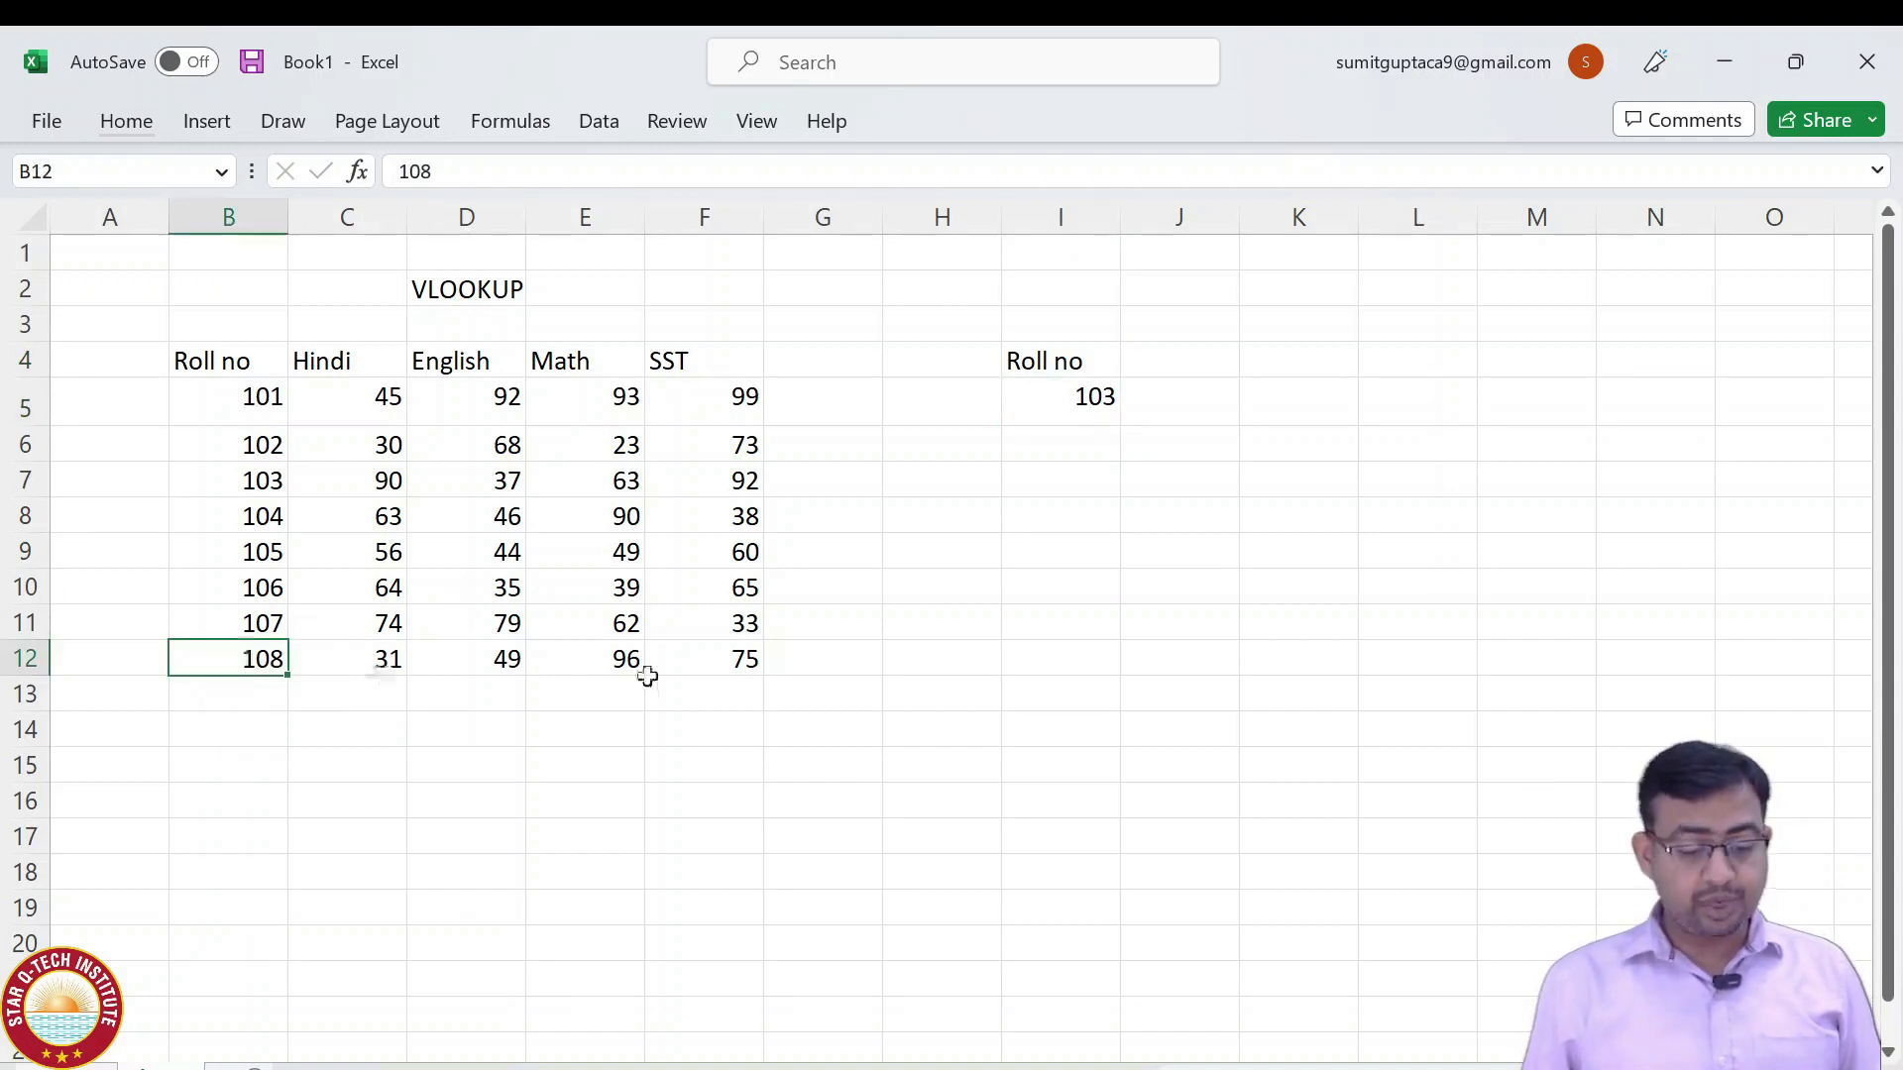
{"action": "left_click", "coordinate": [1070, 399]}
{"action": "type", "text": "108"}
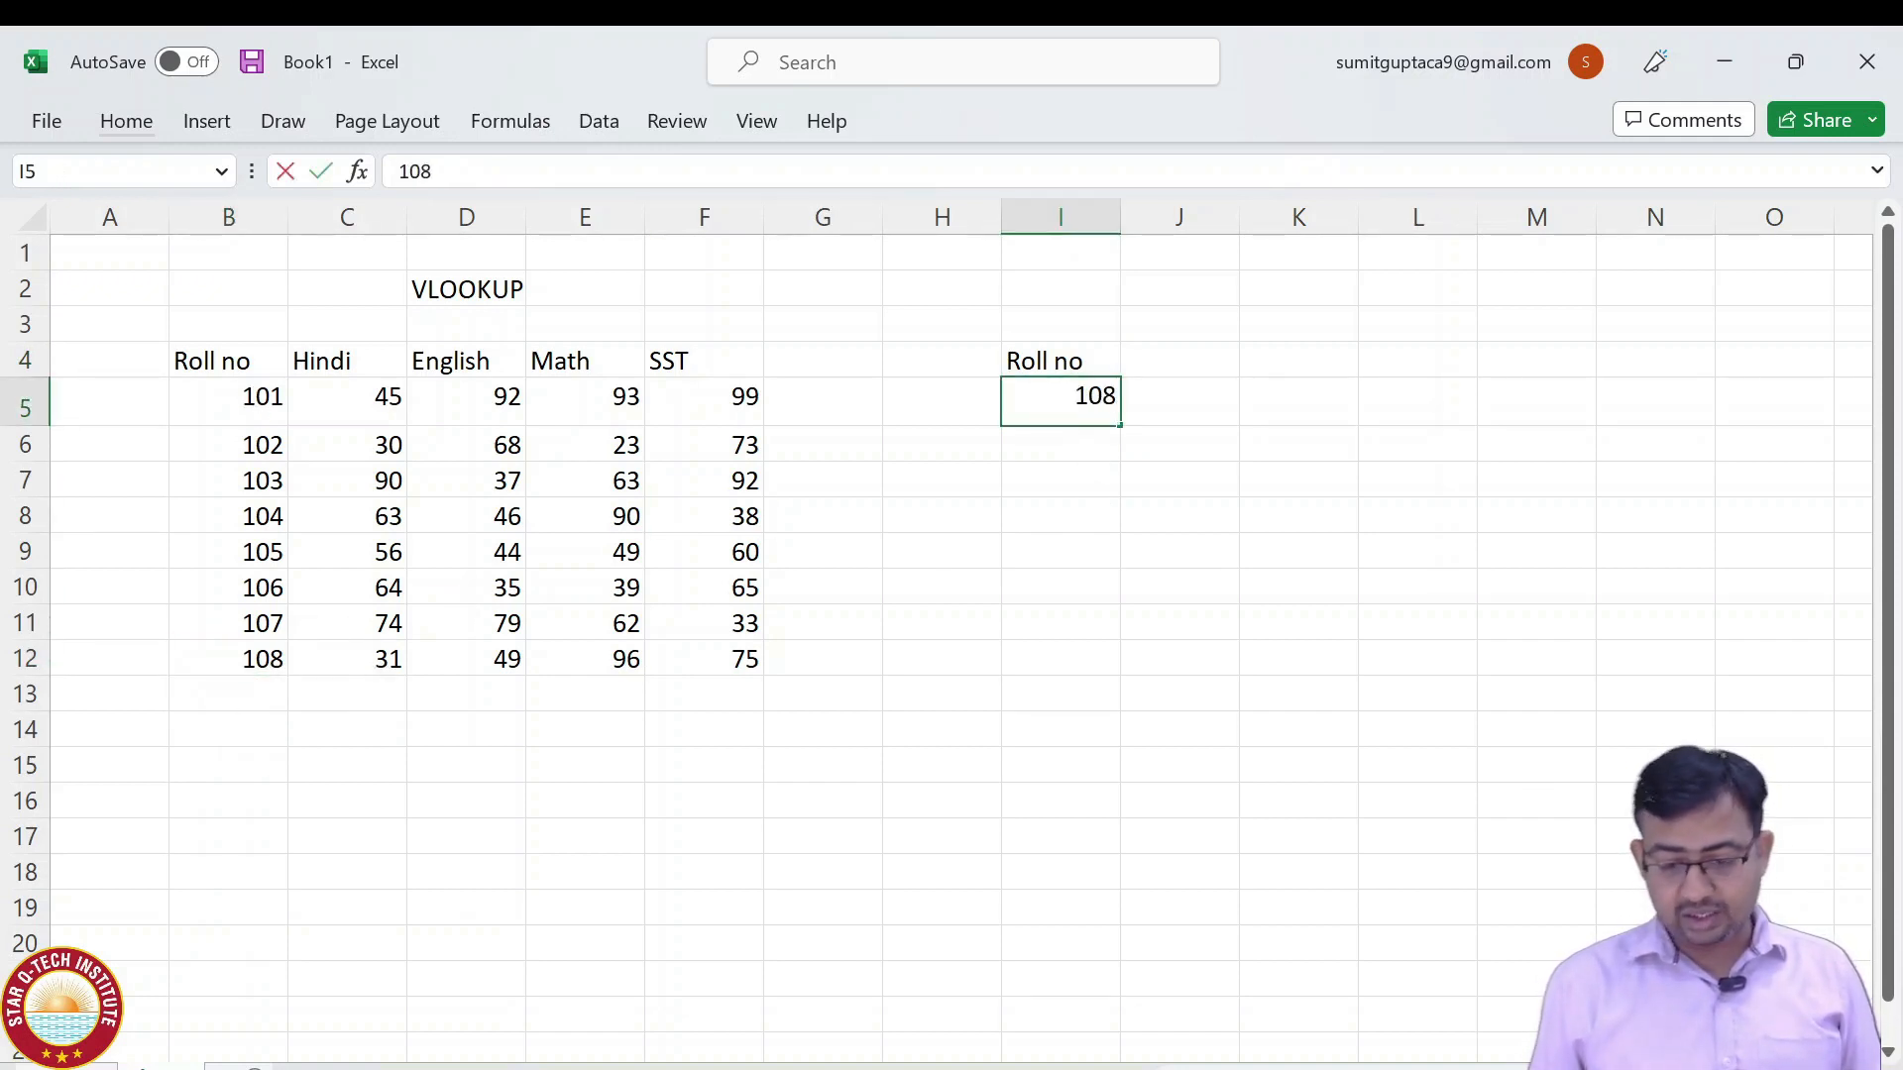
{"action": "key", "text": "Return"}
Enter =I5-1 in I6 and fill it down to I12 to list the remaining roll numbers in descending order.
{"action": "type", "text": "="}
{"action": "left_click", "coordinate": [1070, 398]}
{"action": "type", "text": "-1"}
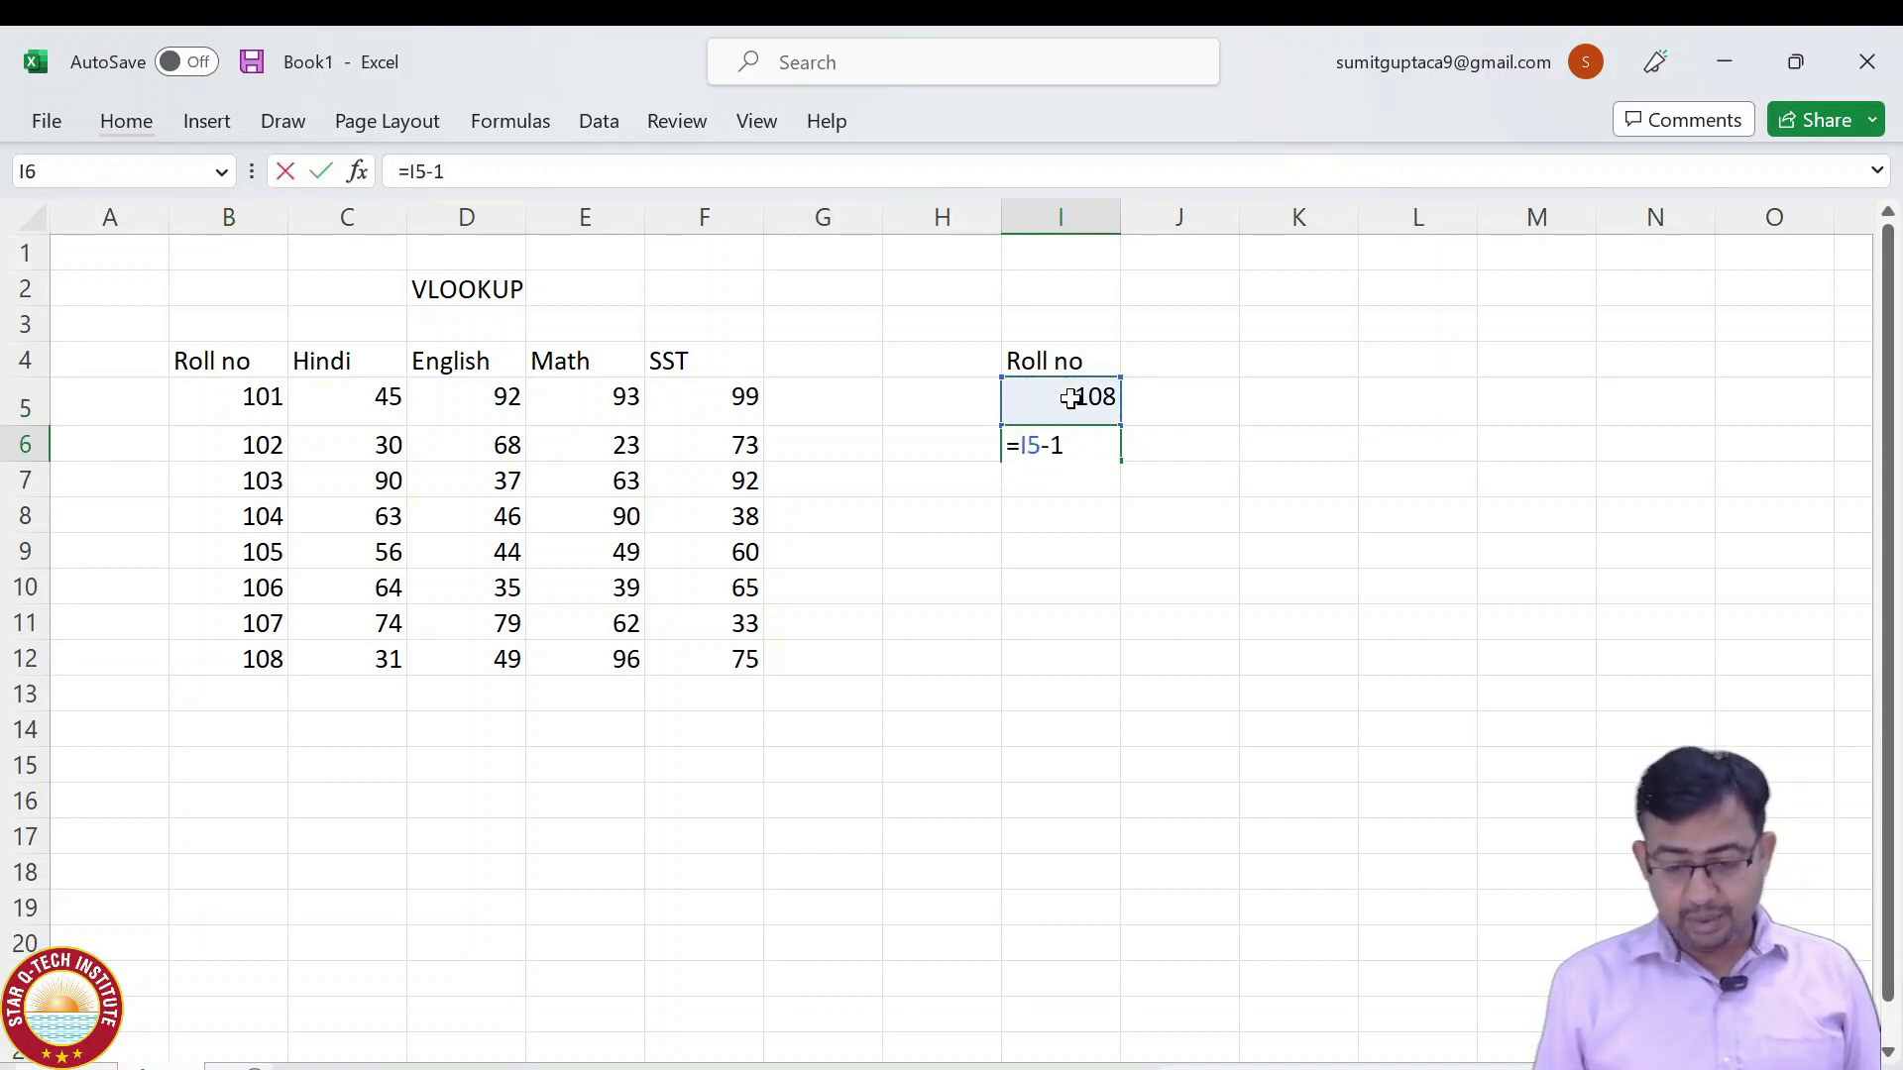
{"action": "key", "text": "ctrl+Return"}
{"action": "key", "text": "shift+Down"}
{"action": "key", "text": "shift+Down"}
{"action": "key", "text": "shift+Down"}
{"action": "key", "text": "shift+Down"}
{"action": "key", "text": "shift+Down"}
{"action": "key", "text": "shift+Down"}
{"action": "key", "text": "ctrl+d"}
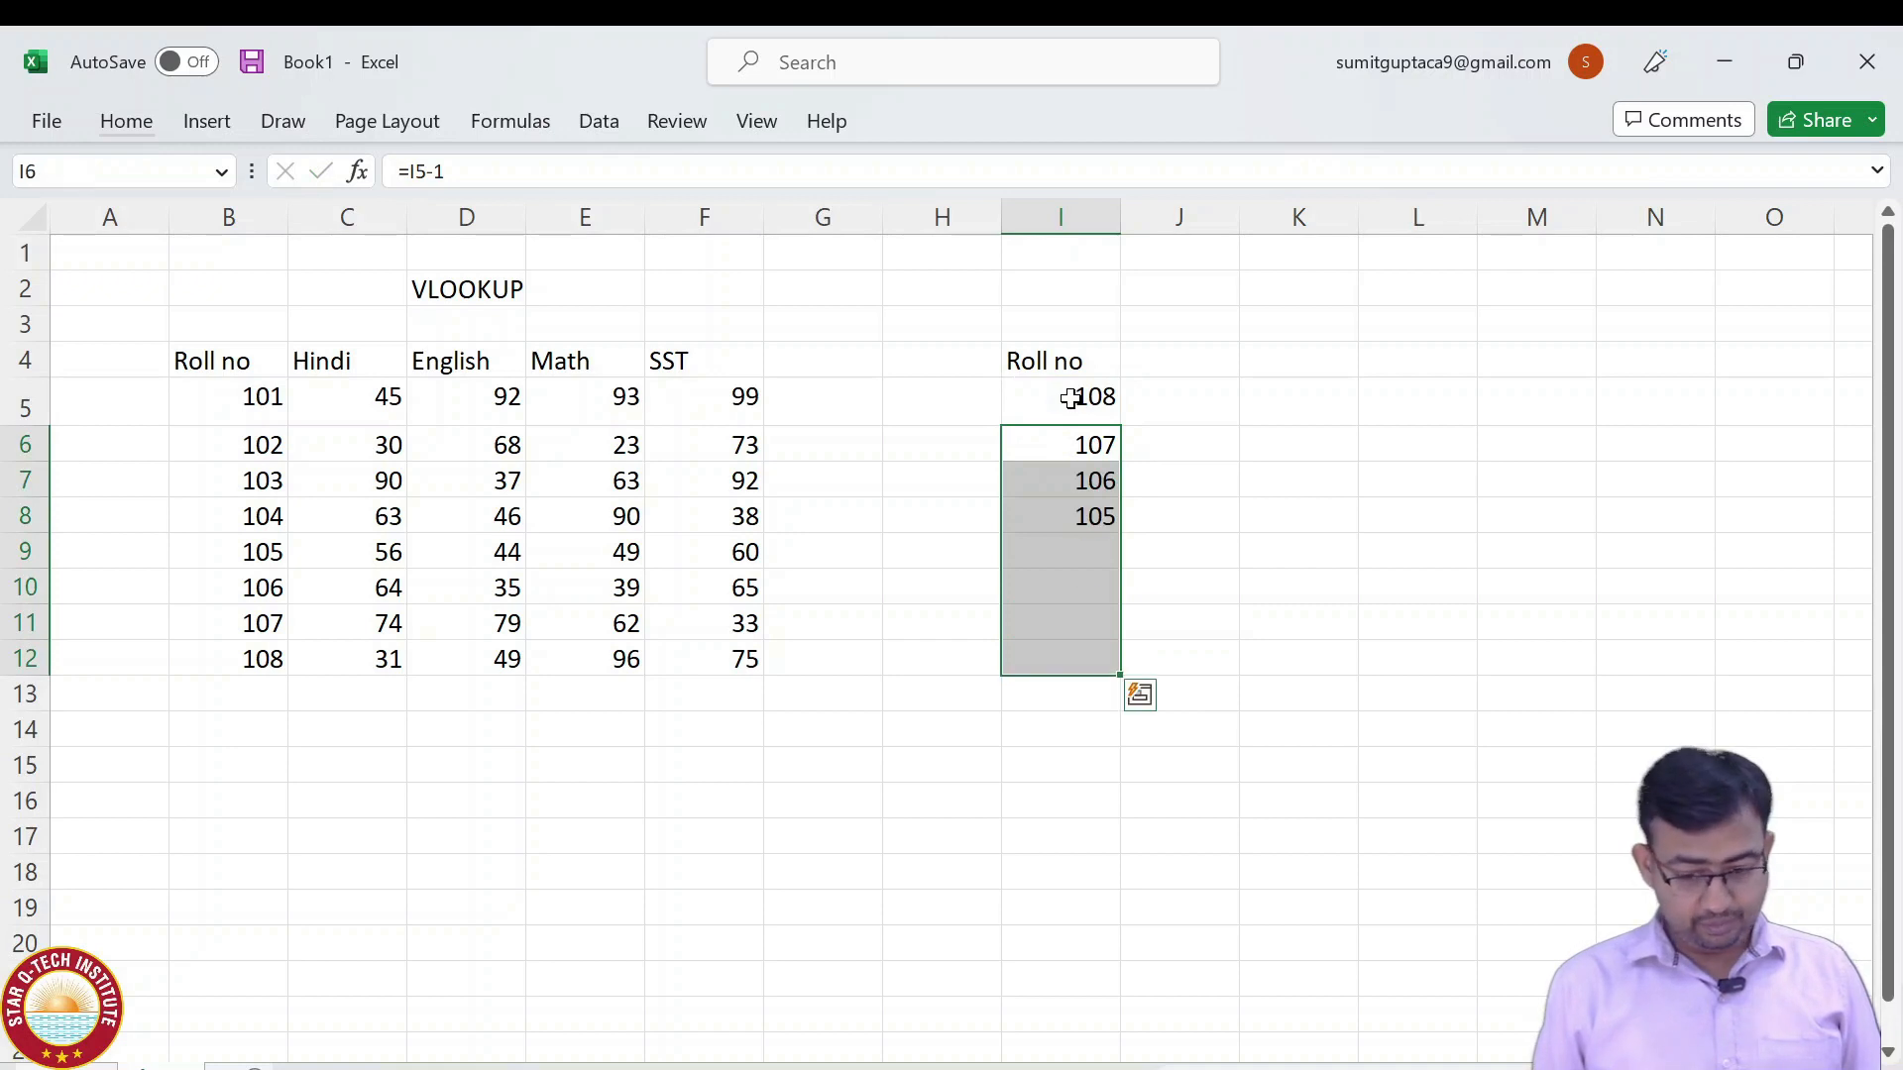
Enter the header sst in J4 beside the Roll no header.
{"action": "key", "text": "Right"}
{"action": "key", "text": "Up"}
{"action": "key", "text": "Up"}
{"action": "type", "text": "sst"}
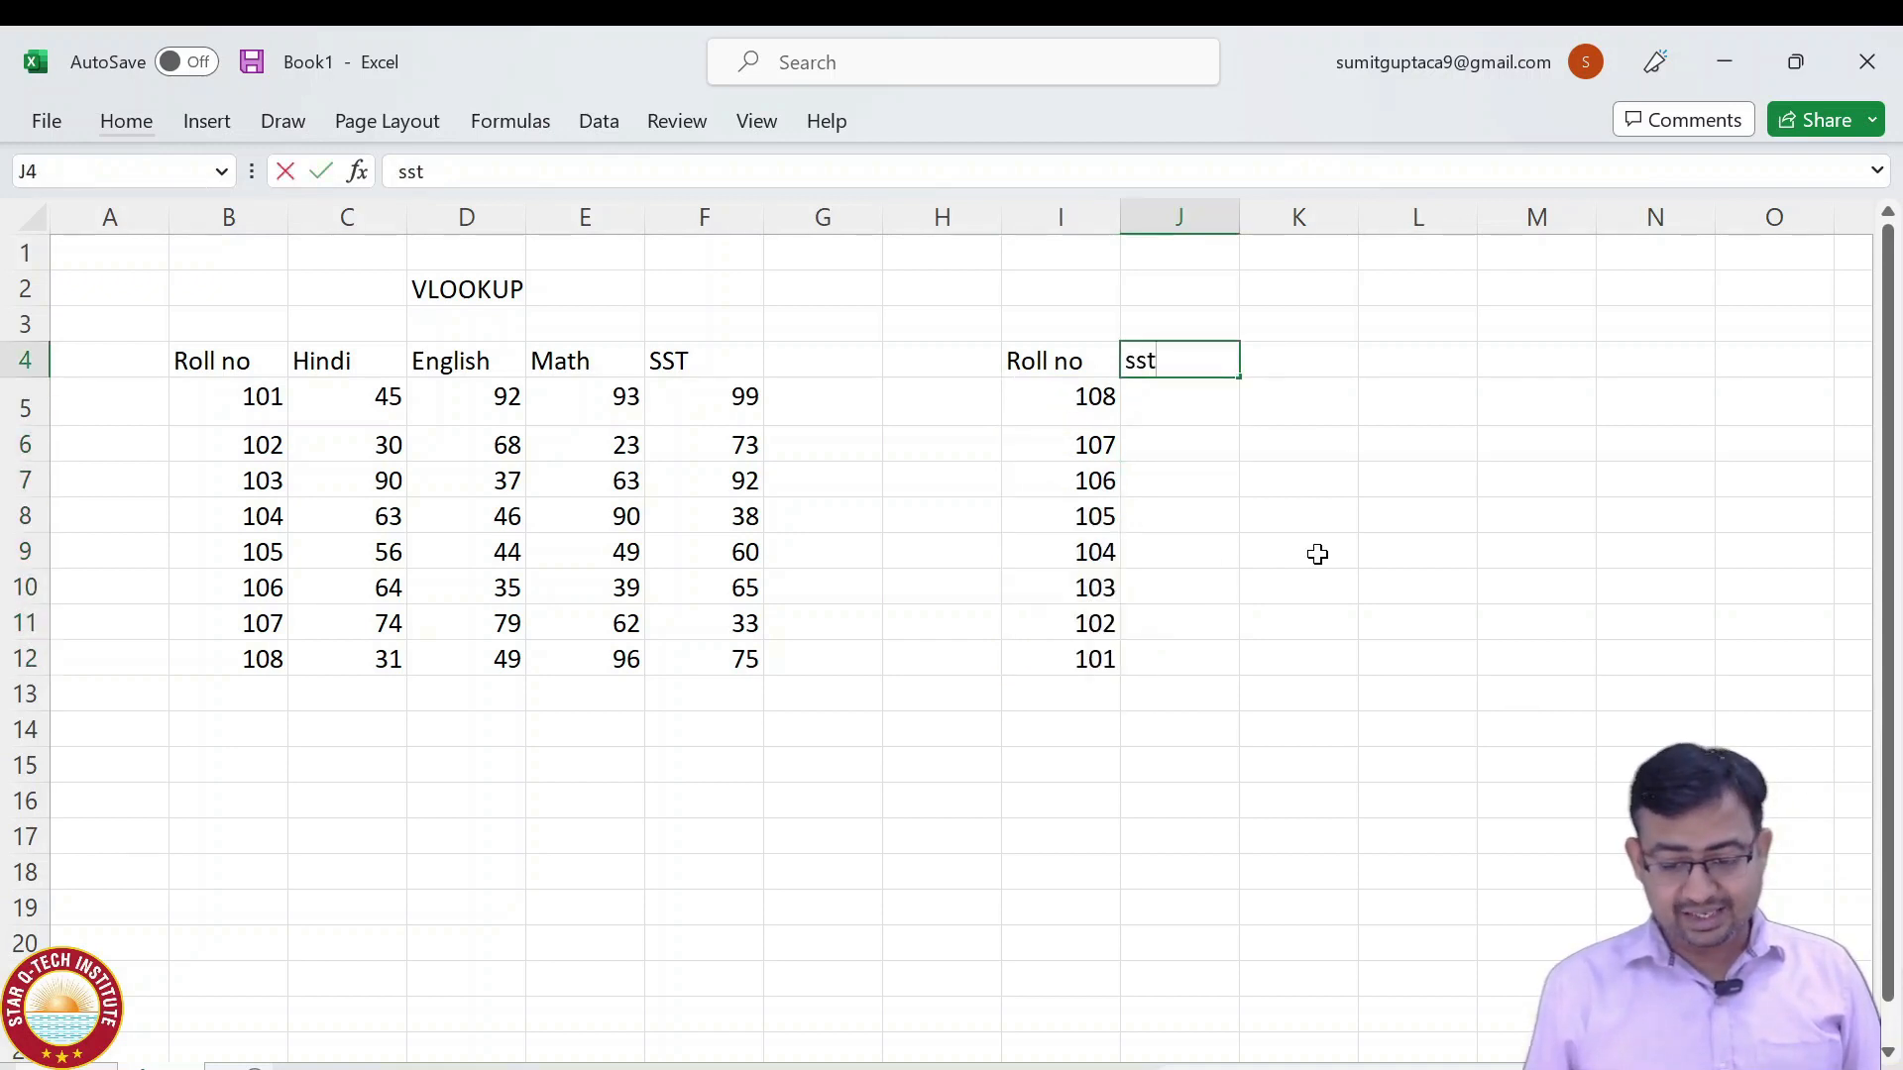
{"action": "left_click", "coordinate": [1150, 396]}
Examine the lookup roll numbers with the result cells J5:J12, and the marks table's columns from Roll no to SST.
{"action": "left_click_drag", "start_coordinate": [1077, 402], "coordinate": [1142, 409]}
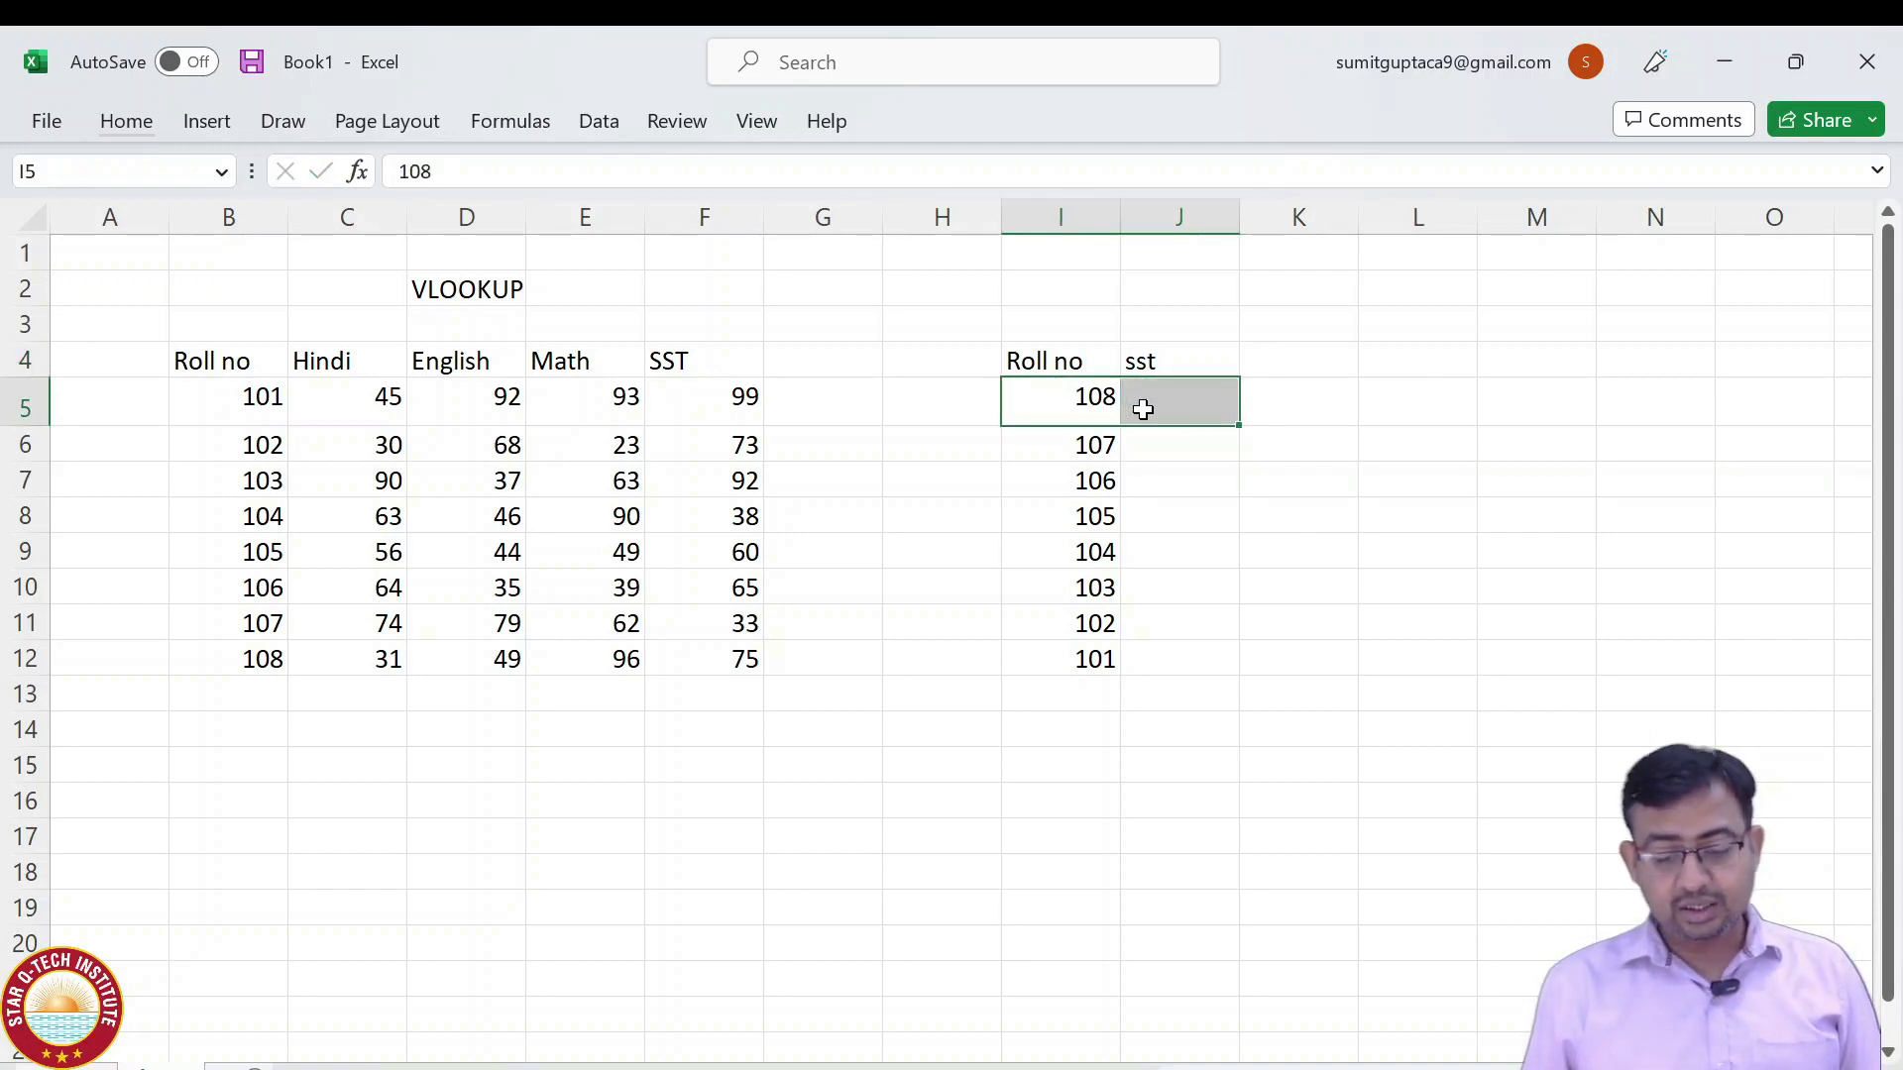
{"action": "left_click", "coordinate": [1214, 396]}
{"action": "left_click", "coordinate": [1198, 366]}
{"action": "left_click", "coordinate": [1197, 409]}
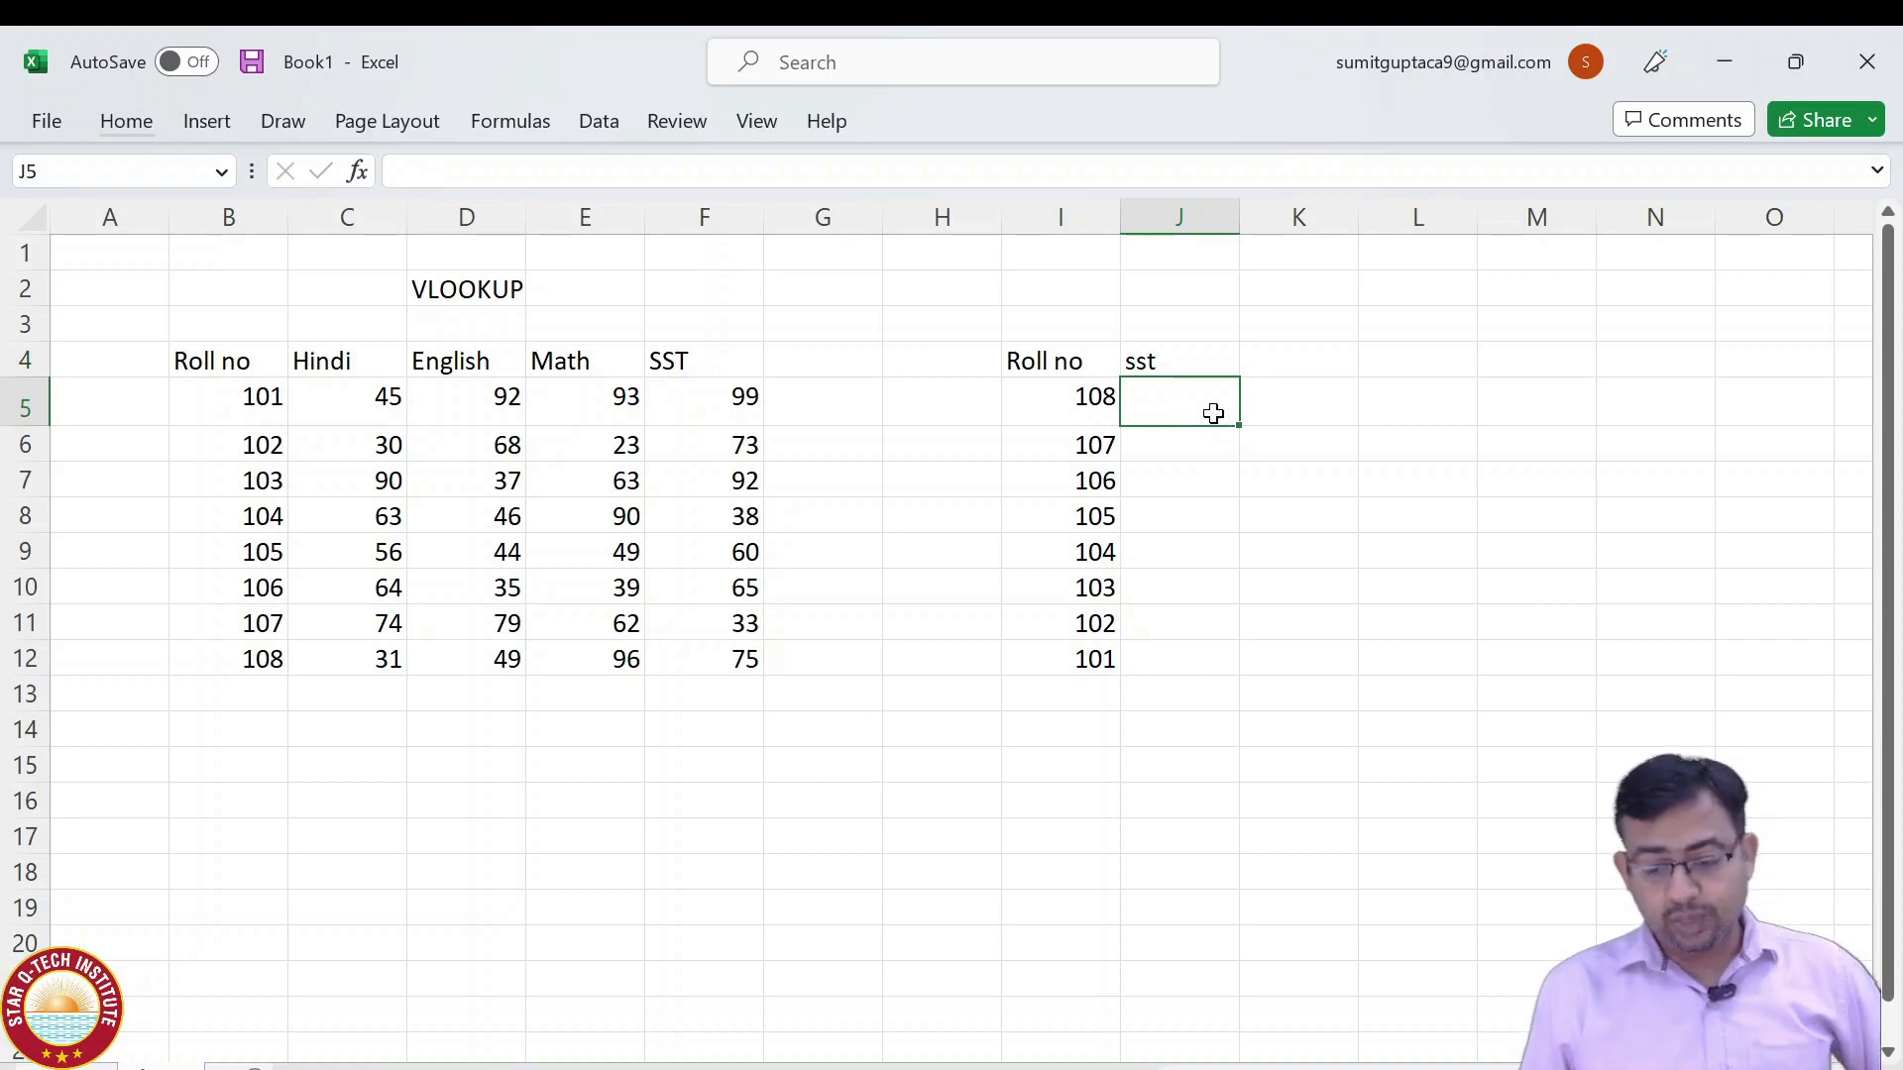
{"action": "left_click_drag", "start_coordinate": [1202, 403], "coordinate": [1215, 671]}
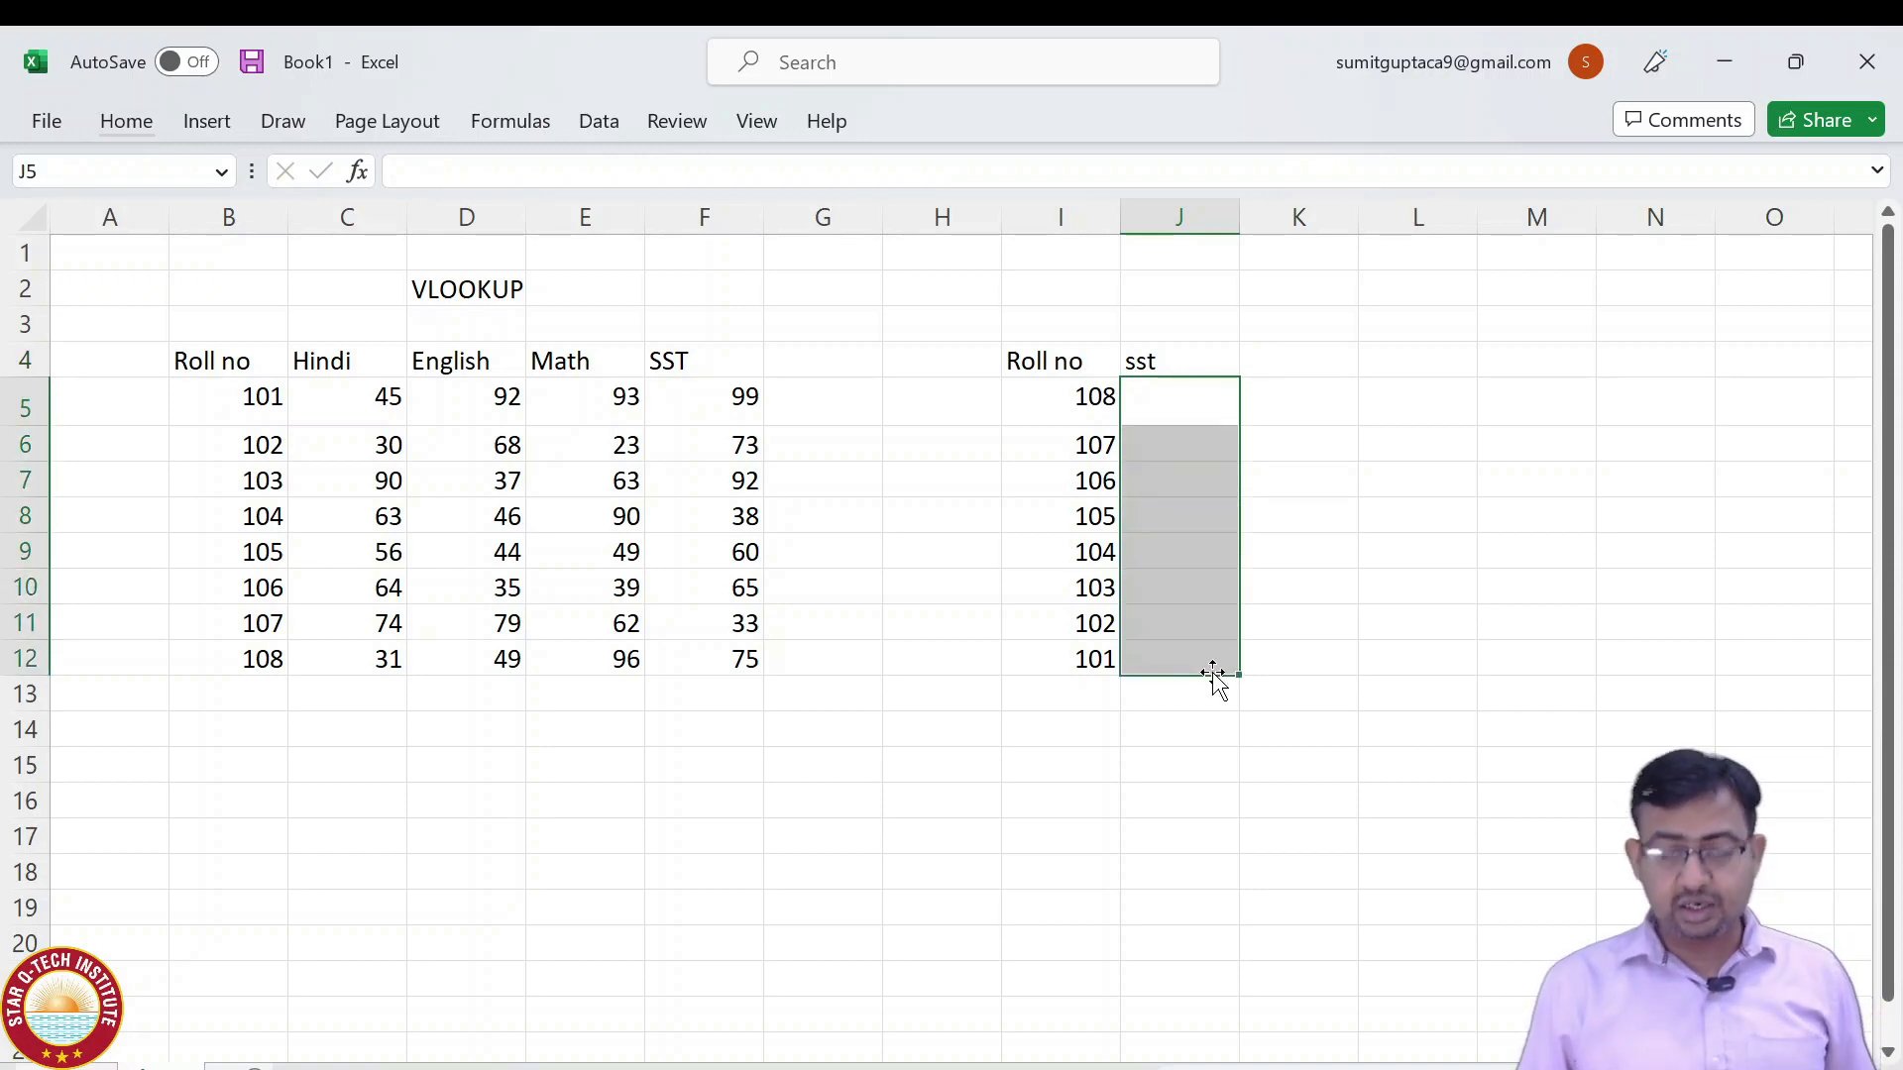
{"action": "left_click", "coordinate": [1160, 358]}
{"action": "left_click", "coordinate": [1081, 409]}
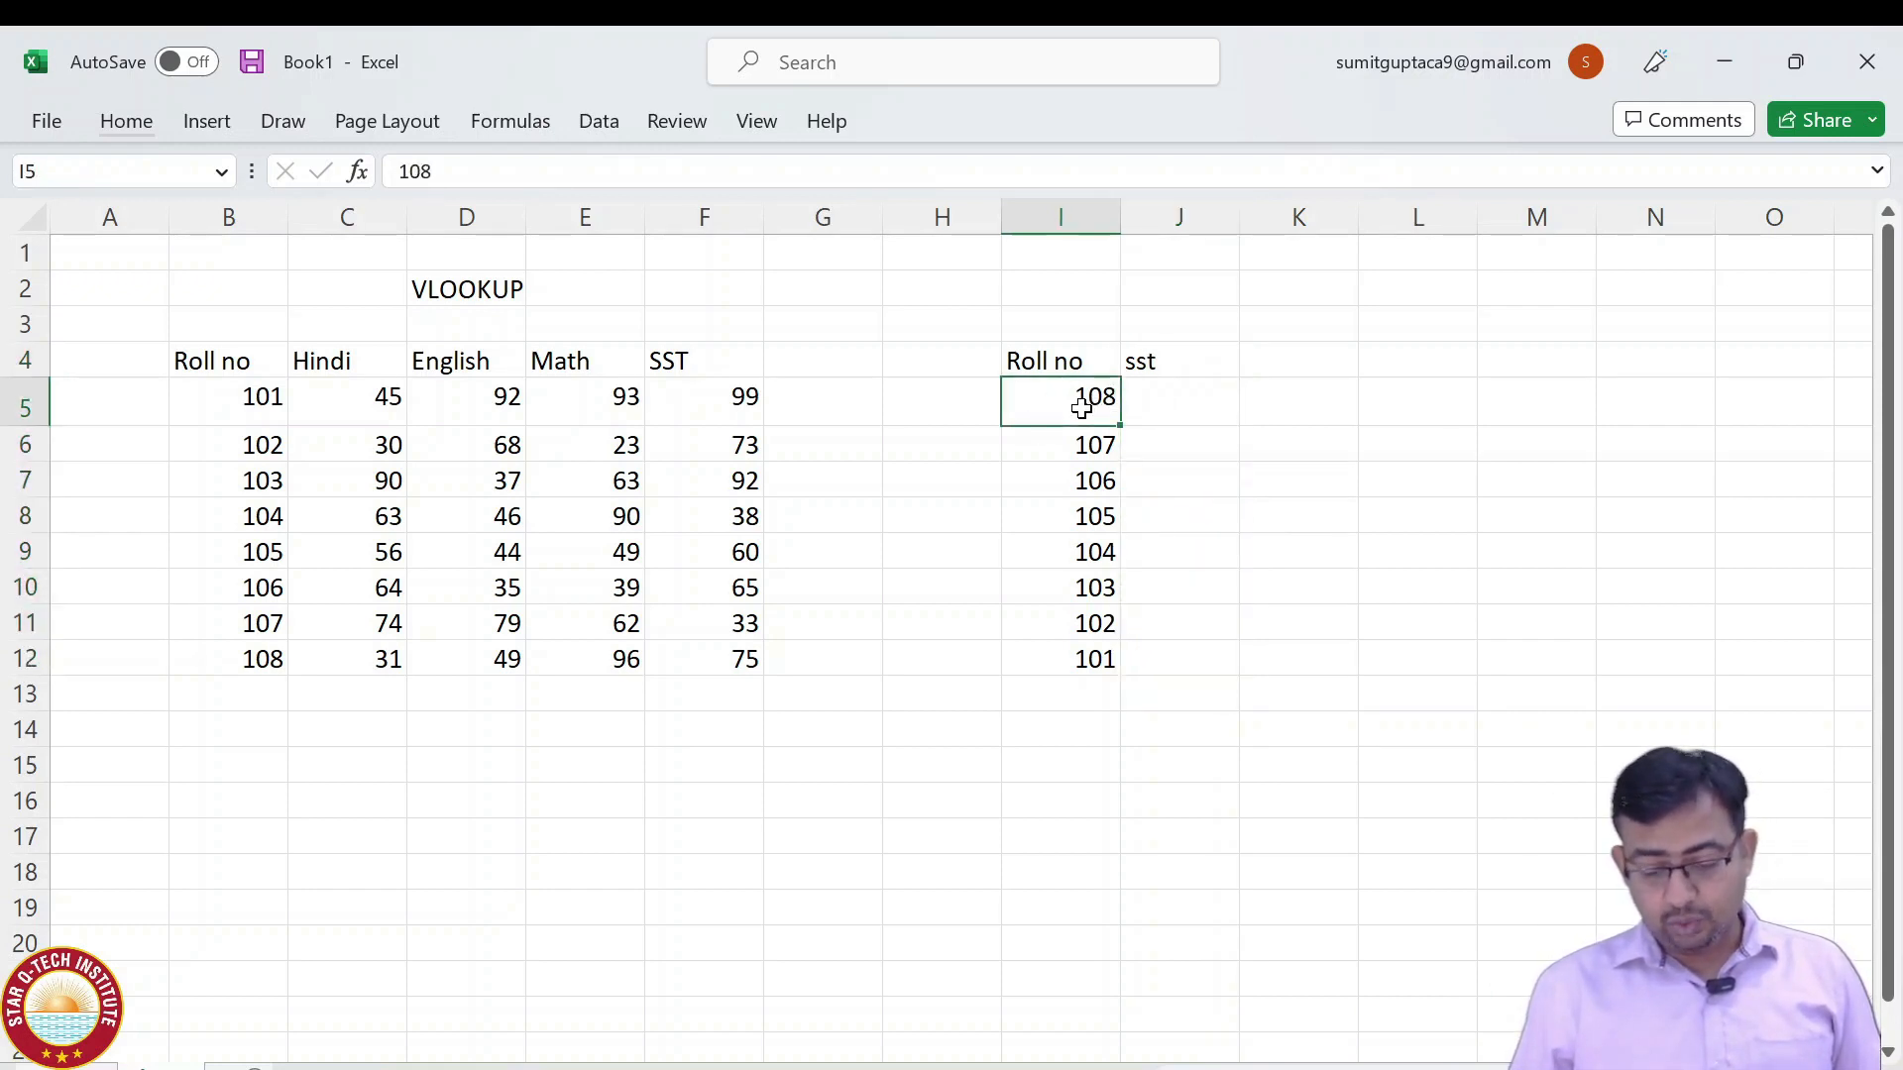
{"action": "left_click", "coordinate": [1193, 398]}
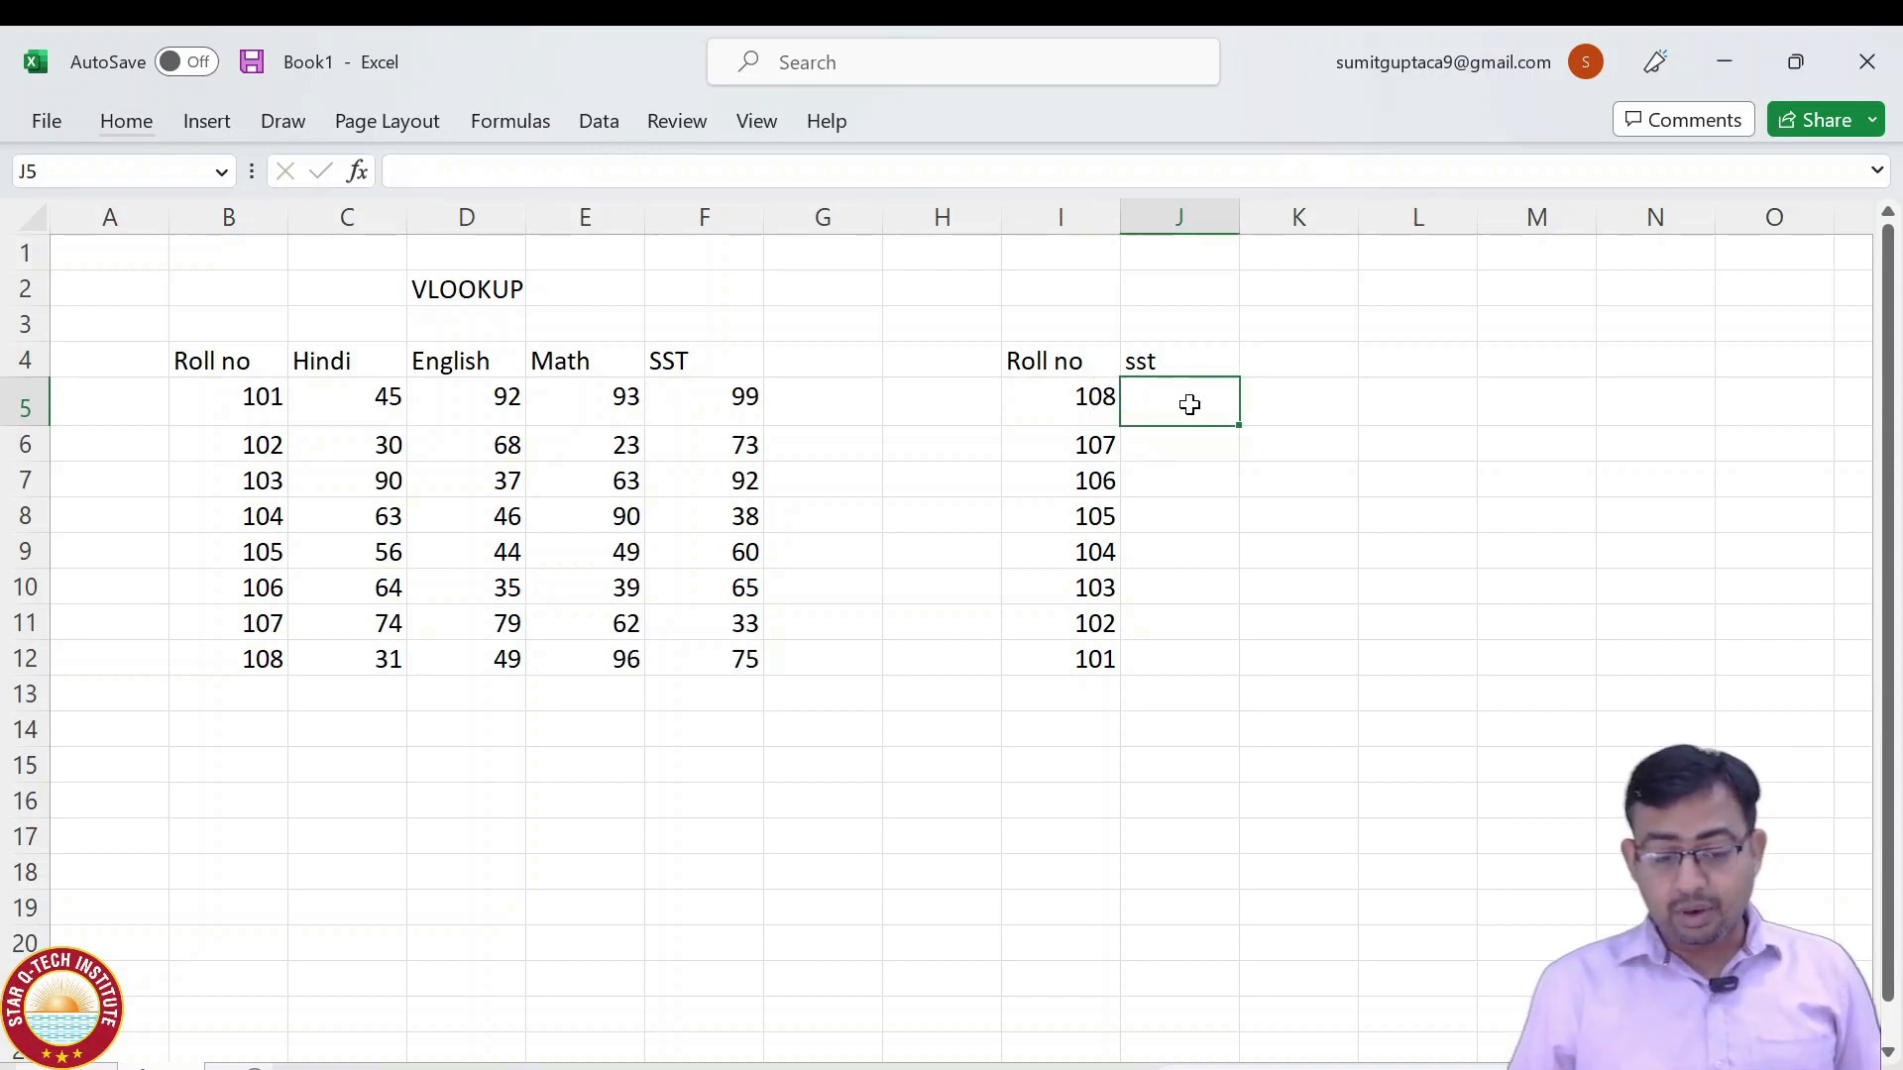
{"action": "left_click_drag", "start_coordinate": [238, 369], "coordinate": [247, 589]}
{"action": "left_click_drag", "start_coordinate": [331, 377], "coordinate": [336, 692]}
{"action": "left_click_drag", "start_coordinate": [485, 361], "coordinate": [497, 630]}
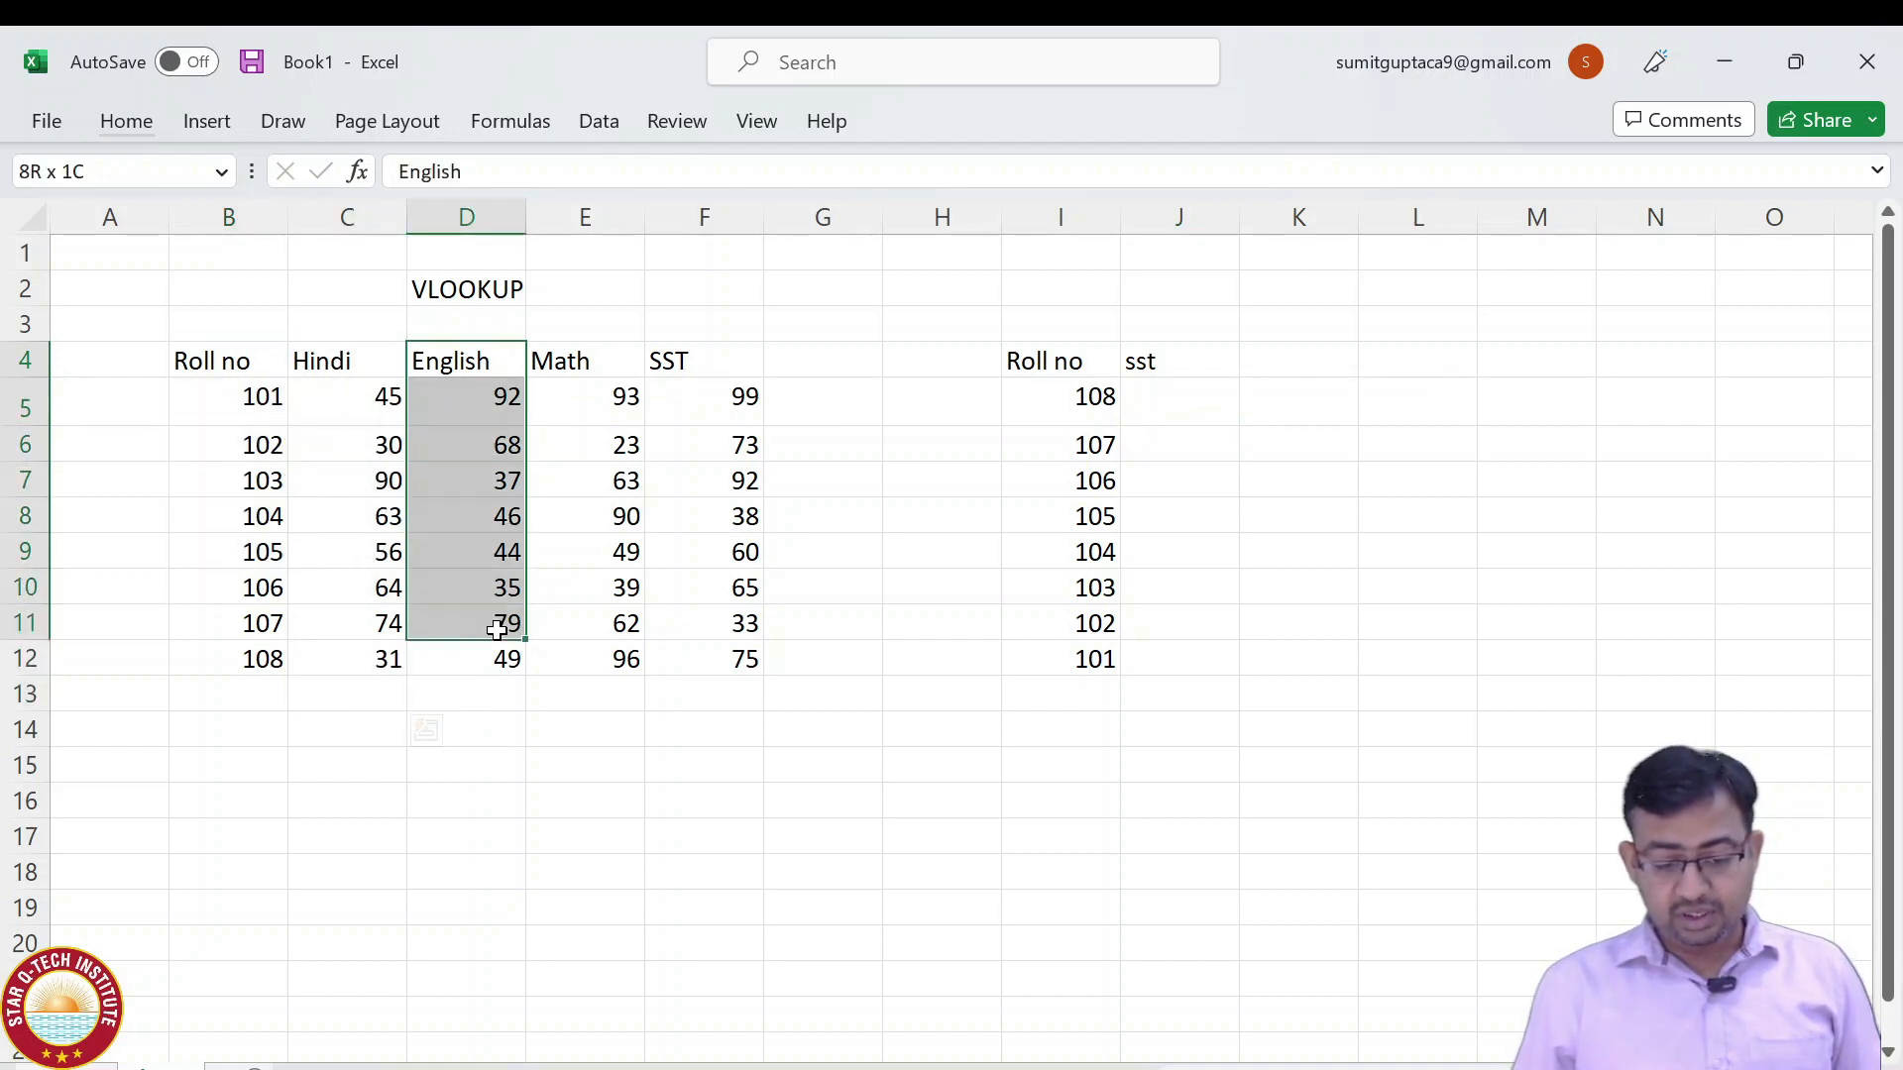
{"action": "left_click_drag", "start_coordinate": [642, 358], "coordinate": [743, 658]}
{"action": "left_click", "coordinate": [1168, 403]}
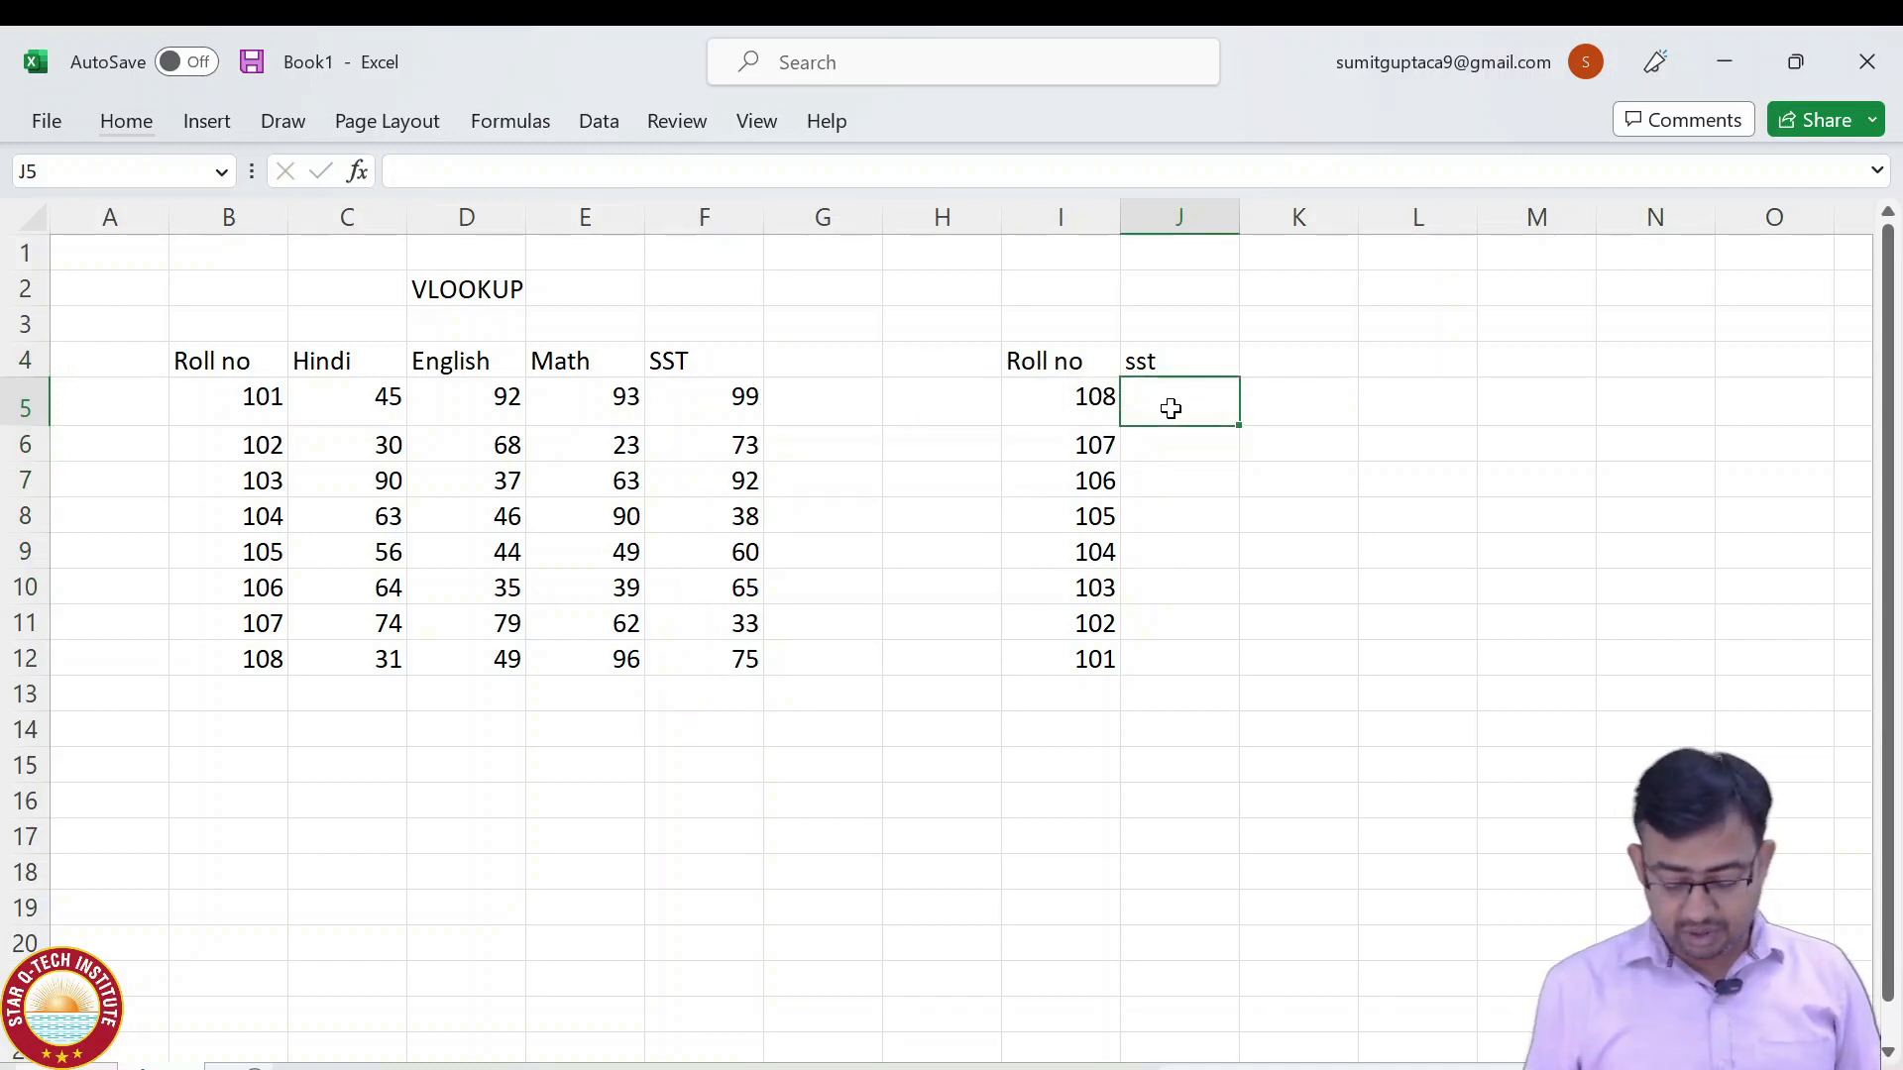
Change the header in J4 to uppercase SST to match the marks table.
{"action": "key", "text": "Up"}
{"action": "type", "text": "SST"}
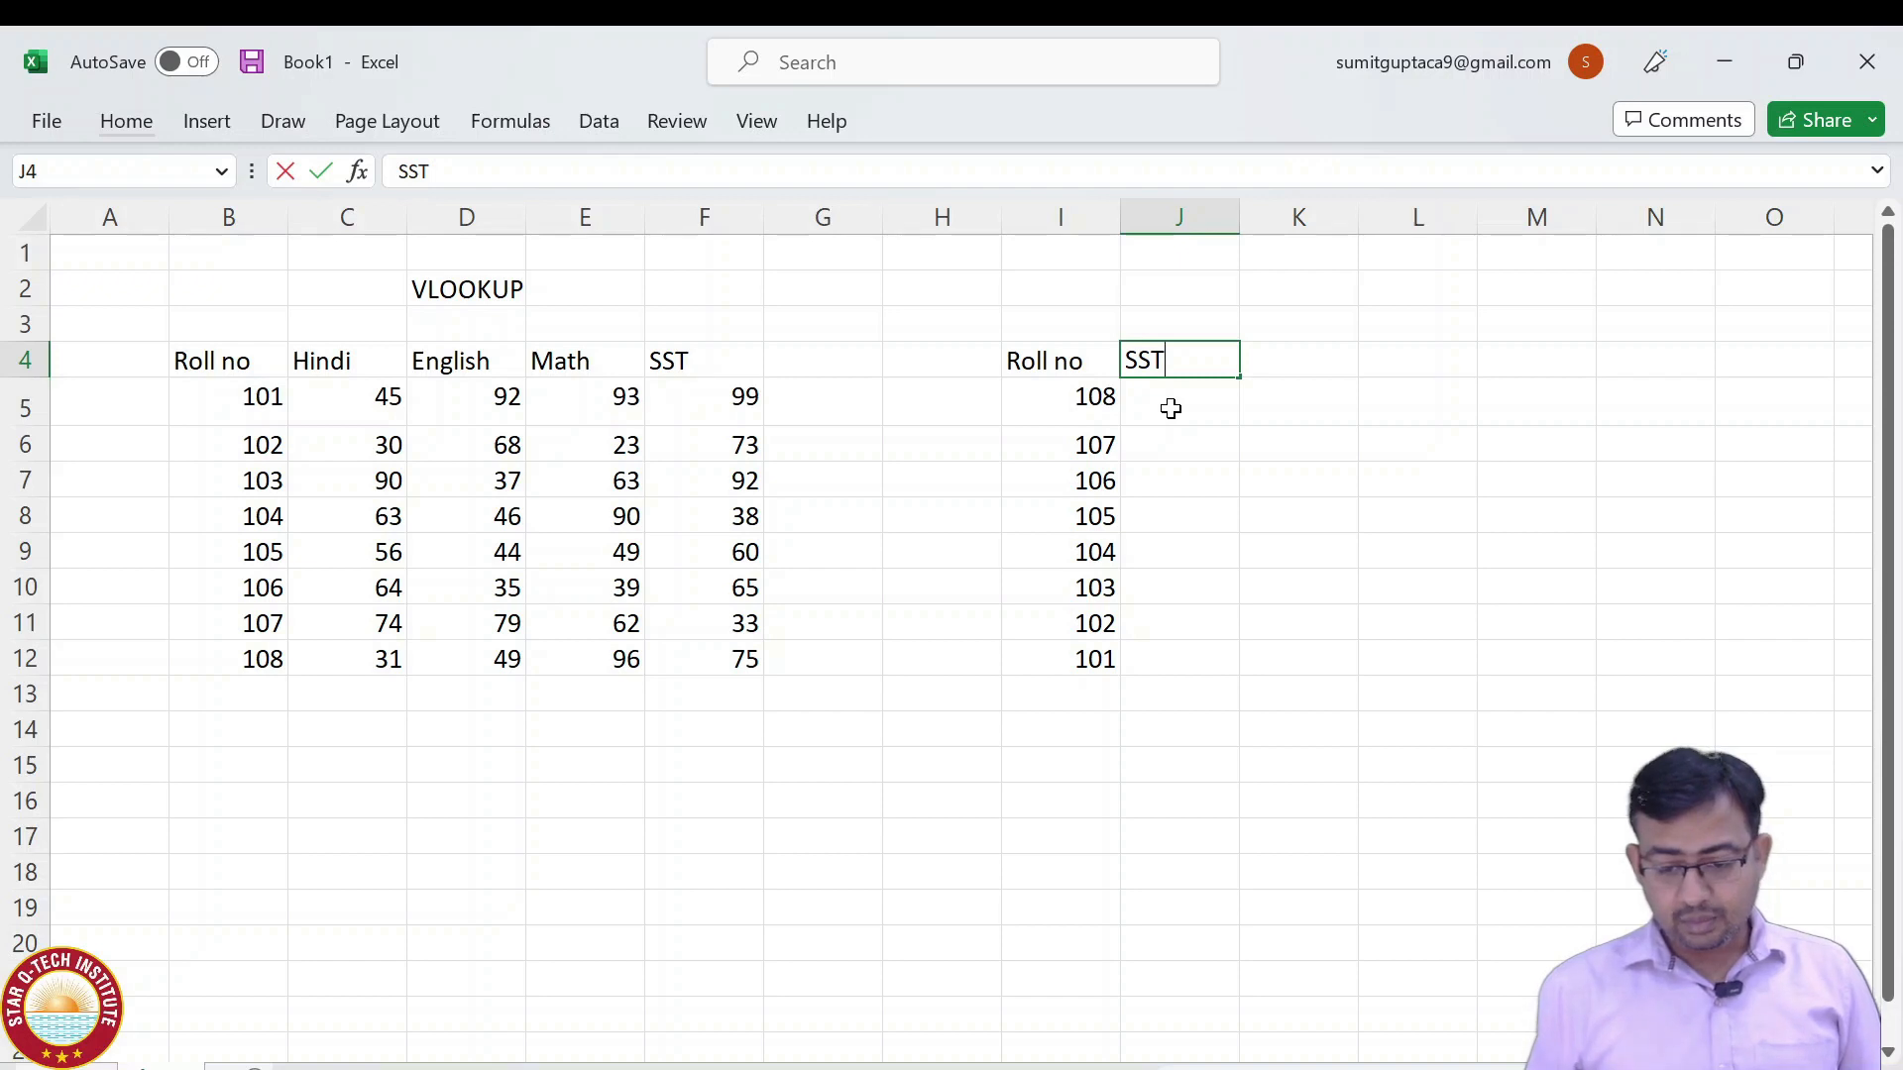
{"action": "key", "text": "Return"}
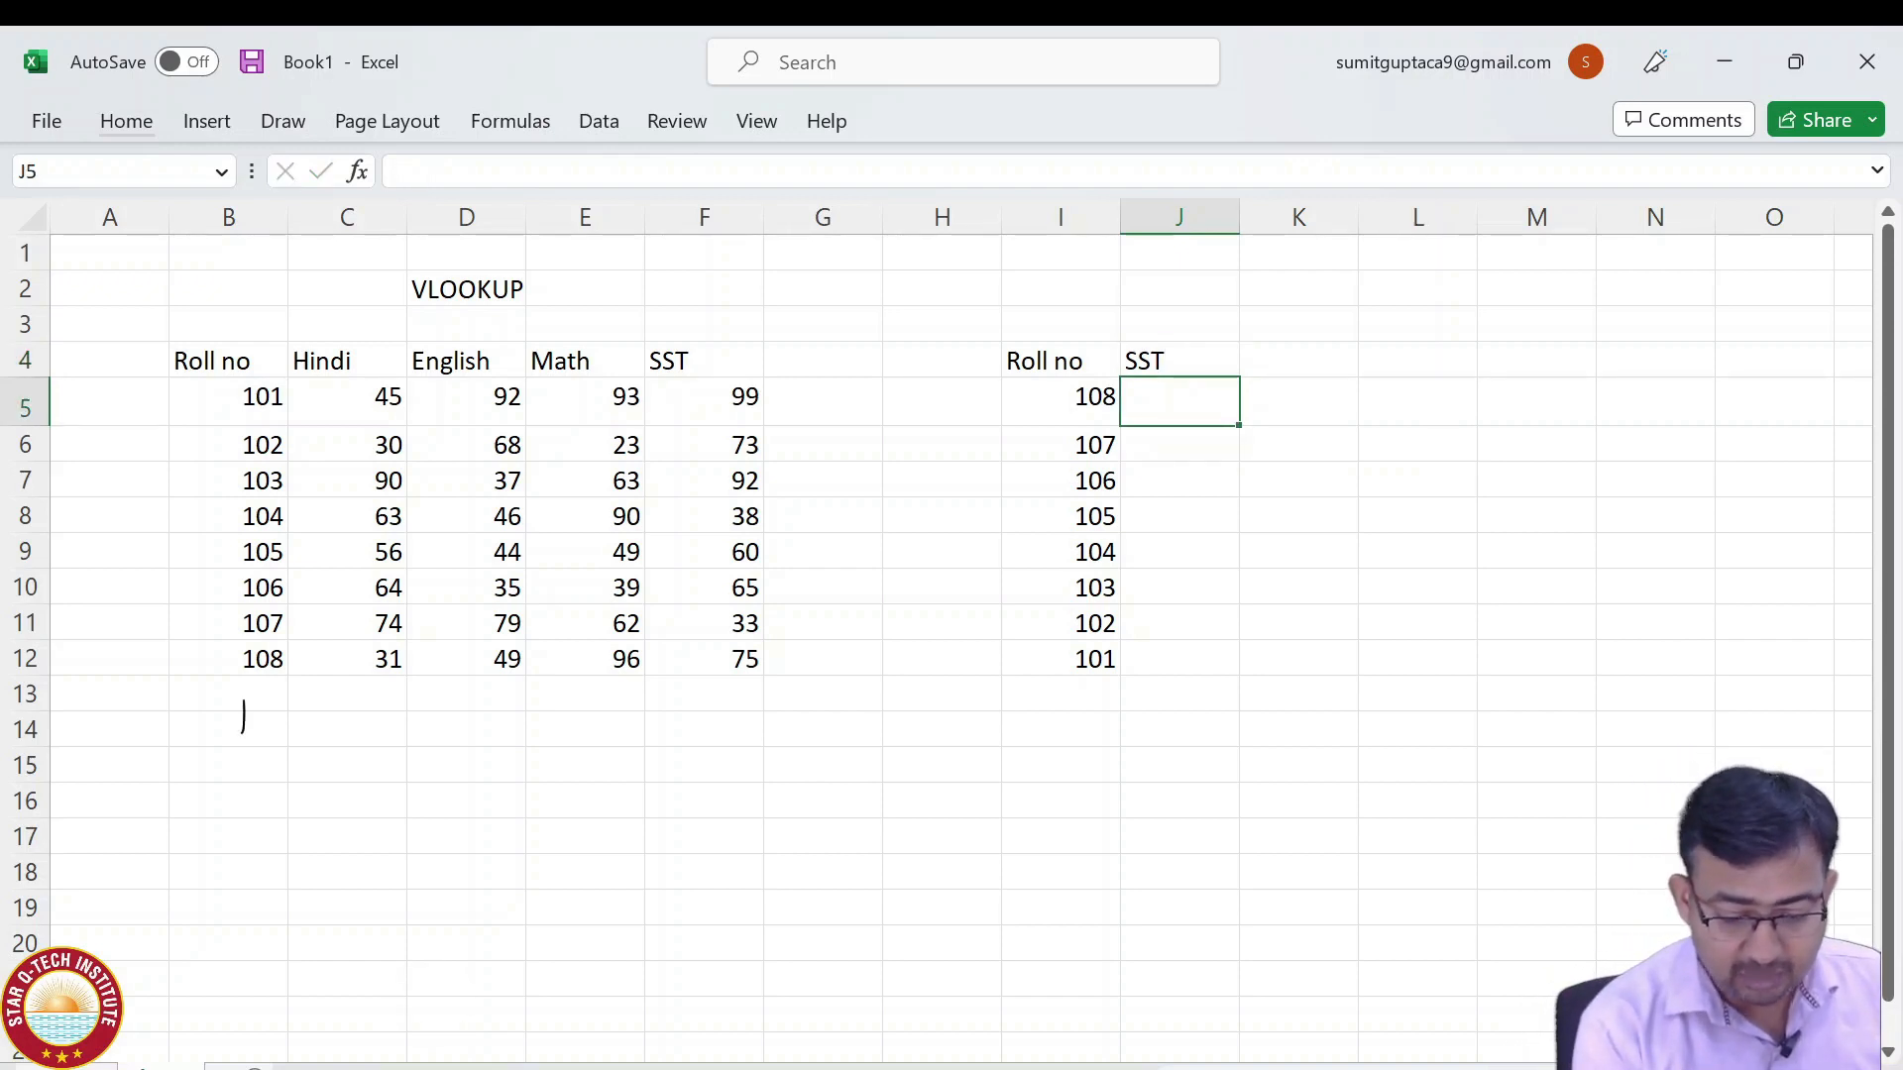
Handwrite the column numbers 1 to 5 in ink below the marks table's columns B to F.
{"action": "mouse_move", "coordinate": [348, 705]}
{"action": "left_mouse_down"}
{"action": "mouse_move", "coordinate": [373, 729]}
{"action": "mouse_move", "coordinate": [458, 733]}
{"action": "left_mouse_up"}
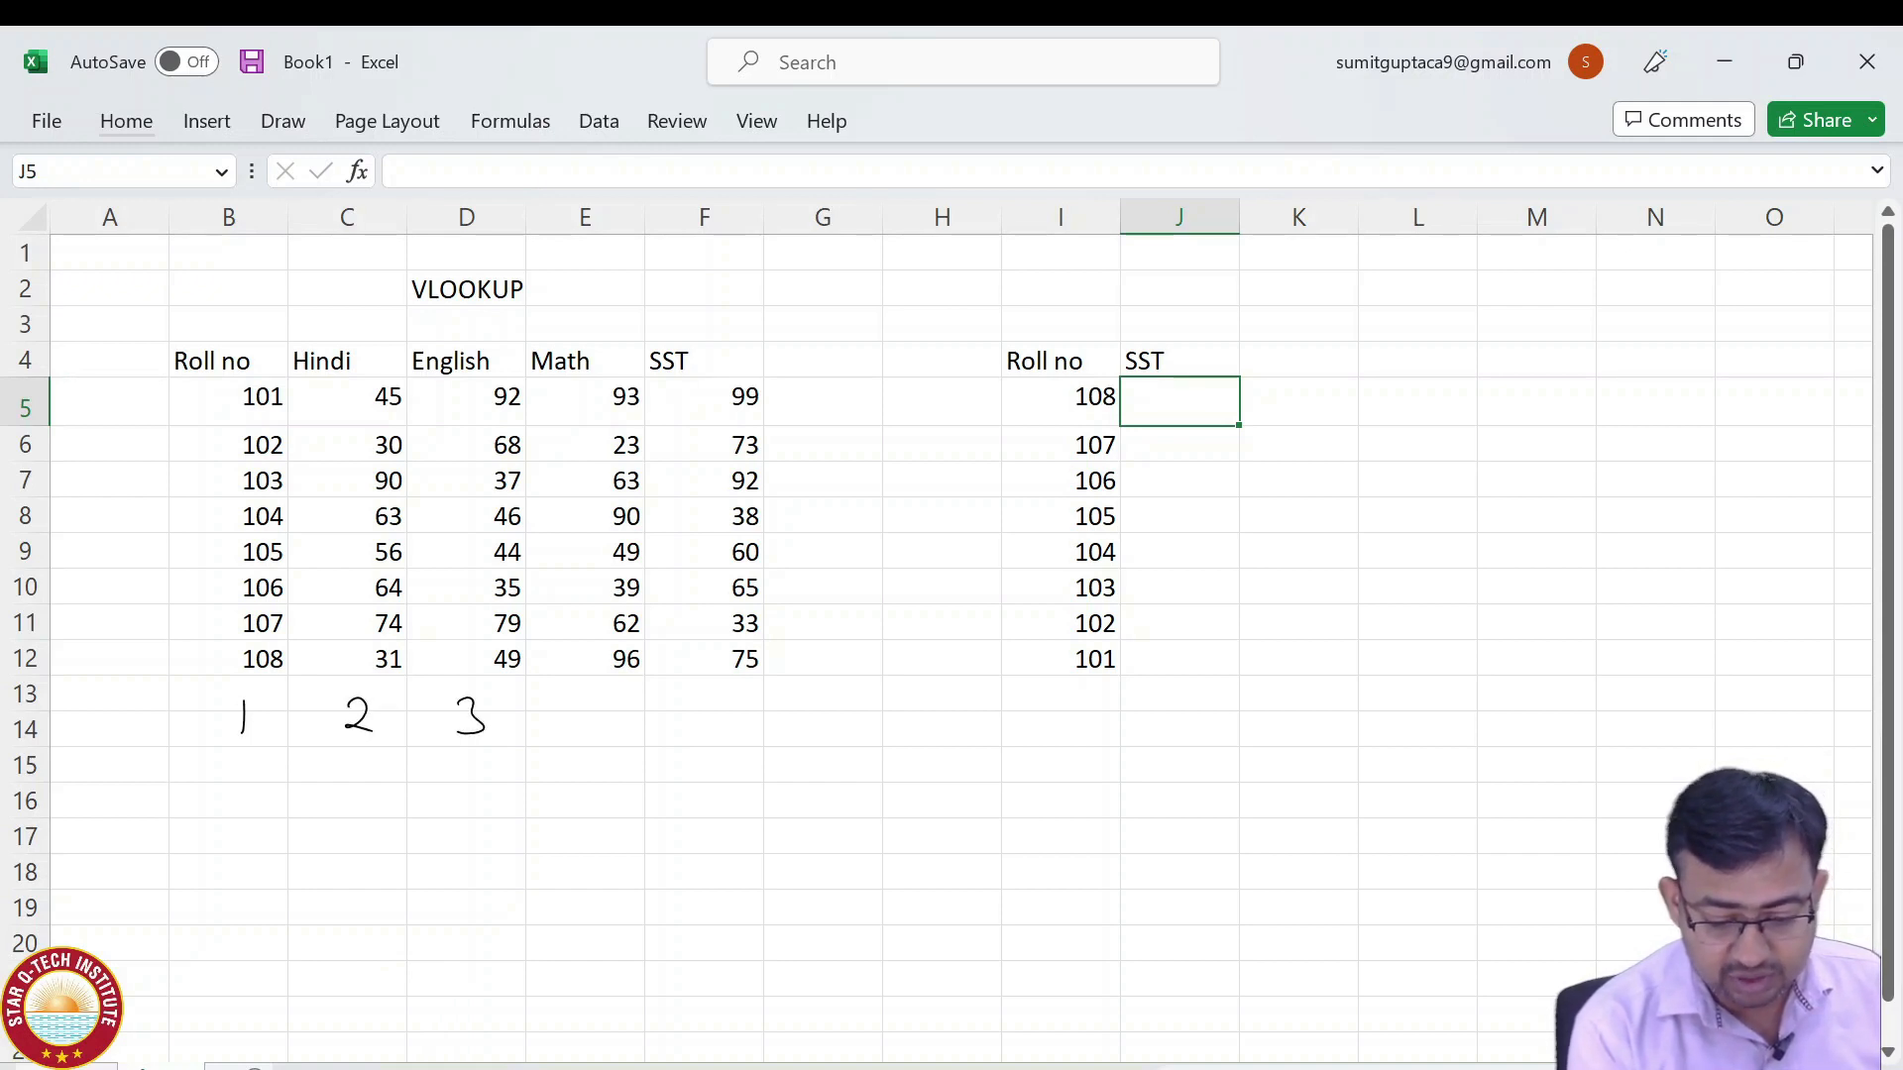
{"action": "left_click_drag", "start_coordinate": [582, 718], "coordinate": [595, 739]}
{"action": "left_click_drag", "start_coordinate": [714, 698], "coordinate": [689, 734]}
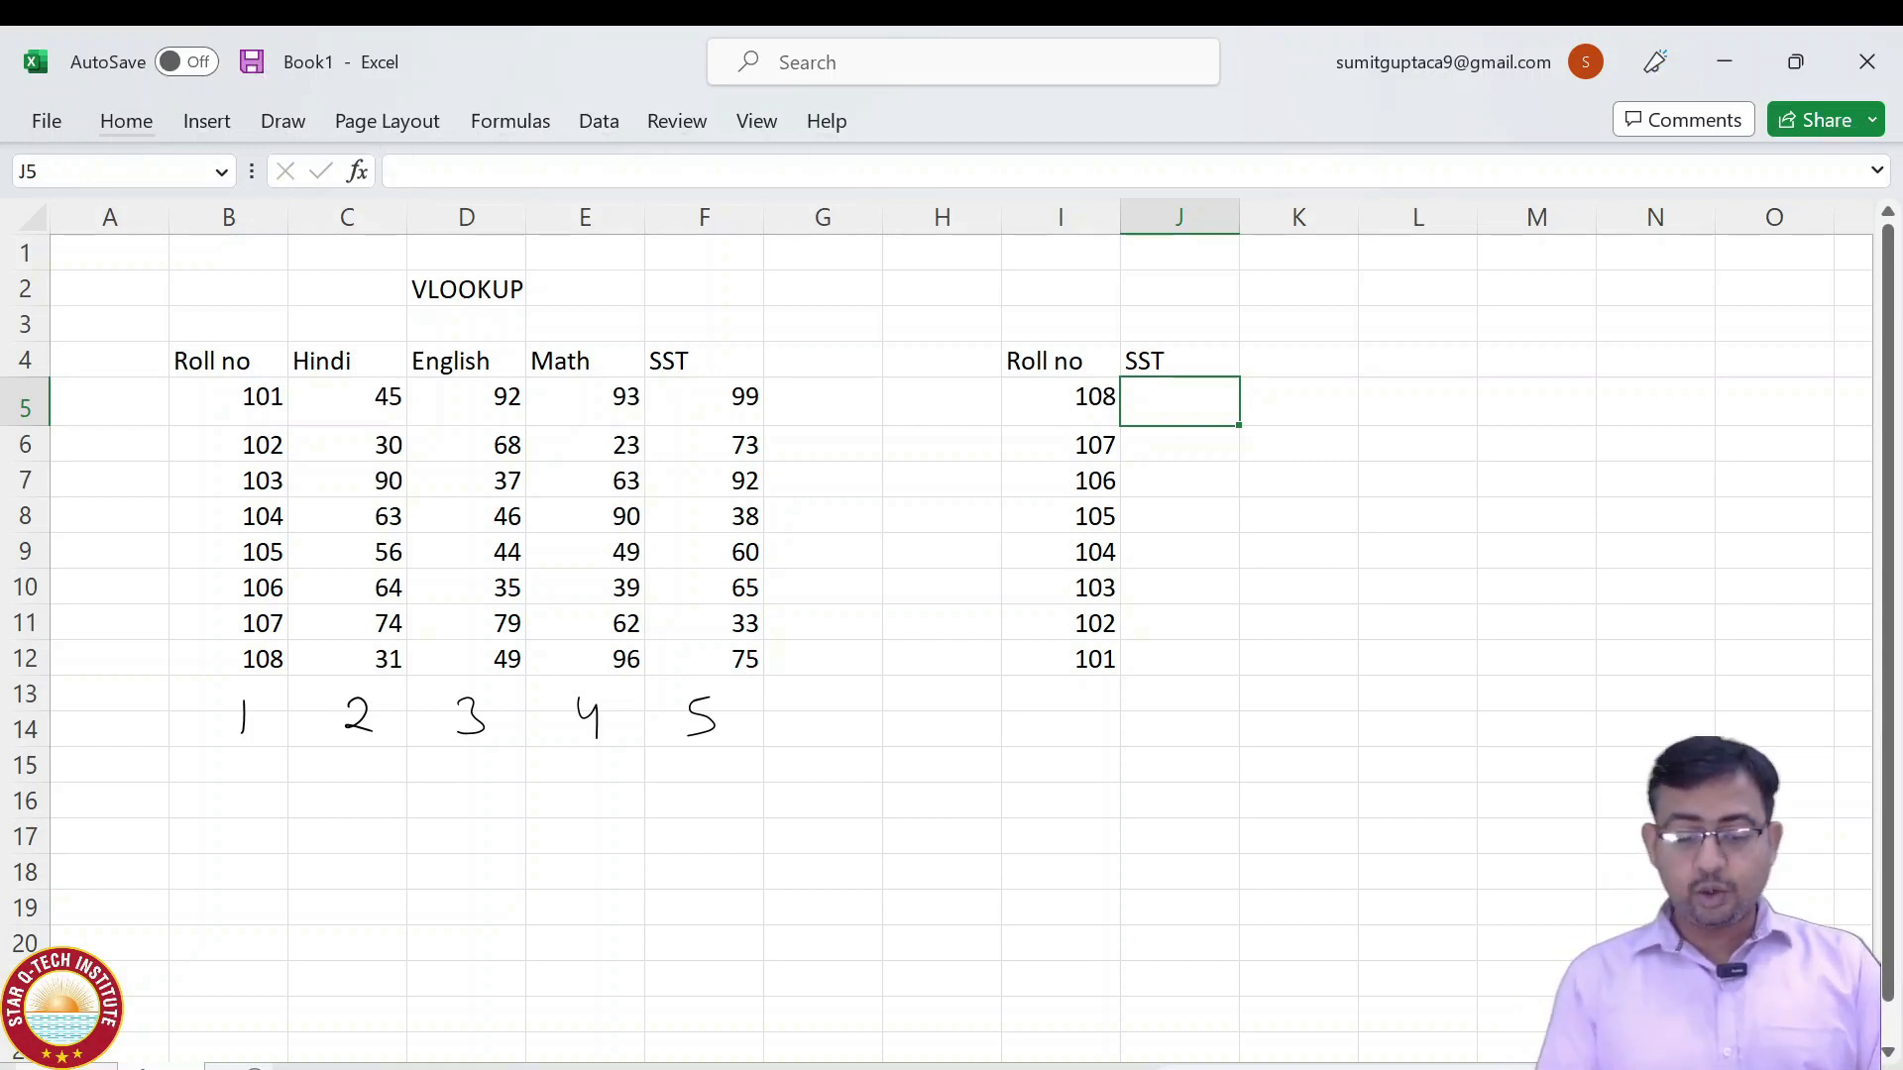
Enter =VLOOKUP(I5,B4:F12,5,0) in J5 and check it against the SST mark for roll number 108 in row 12.
{"action": "type", "text": "="}
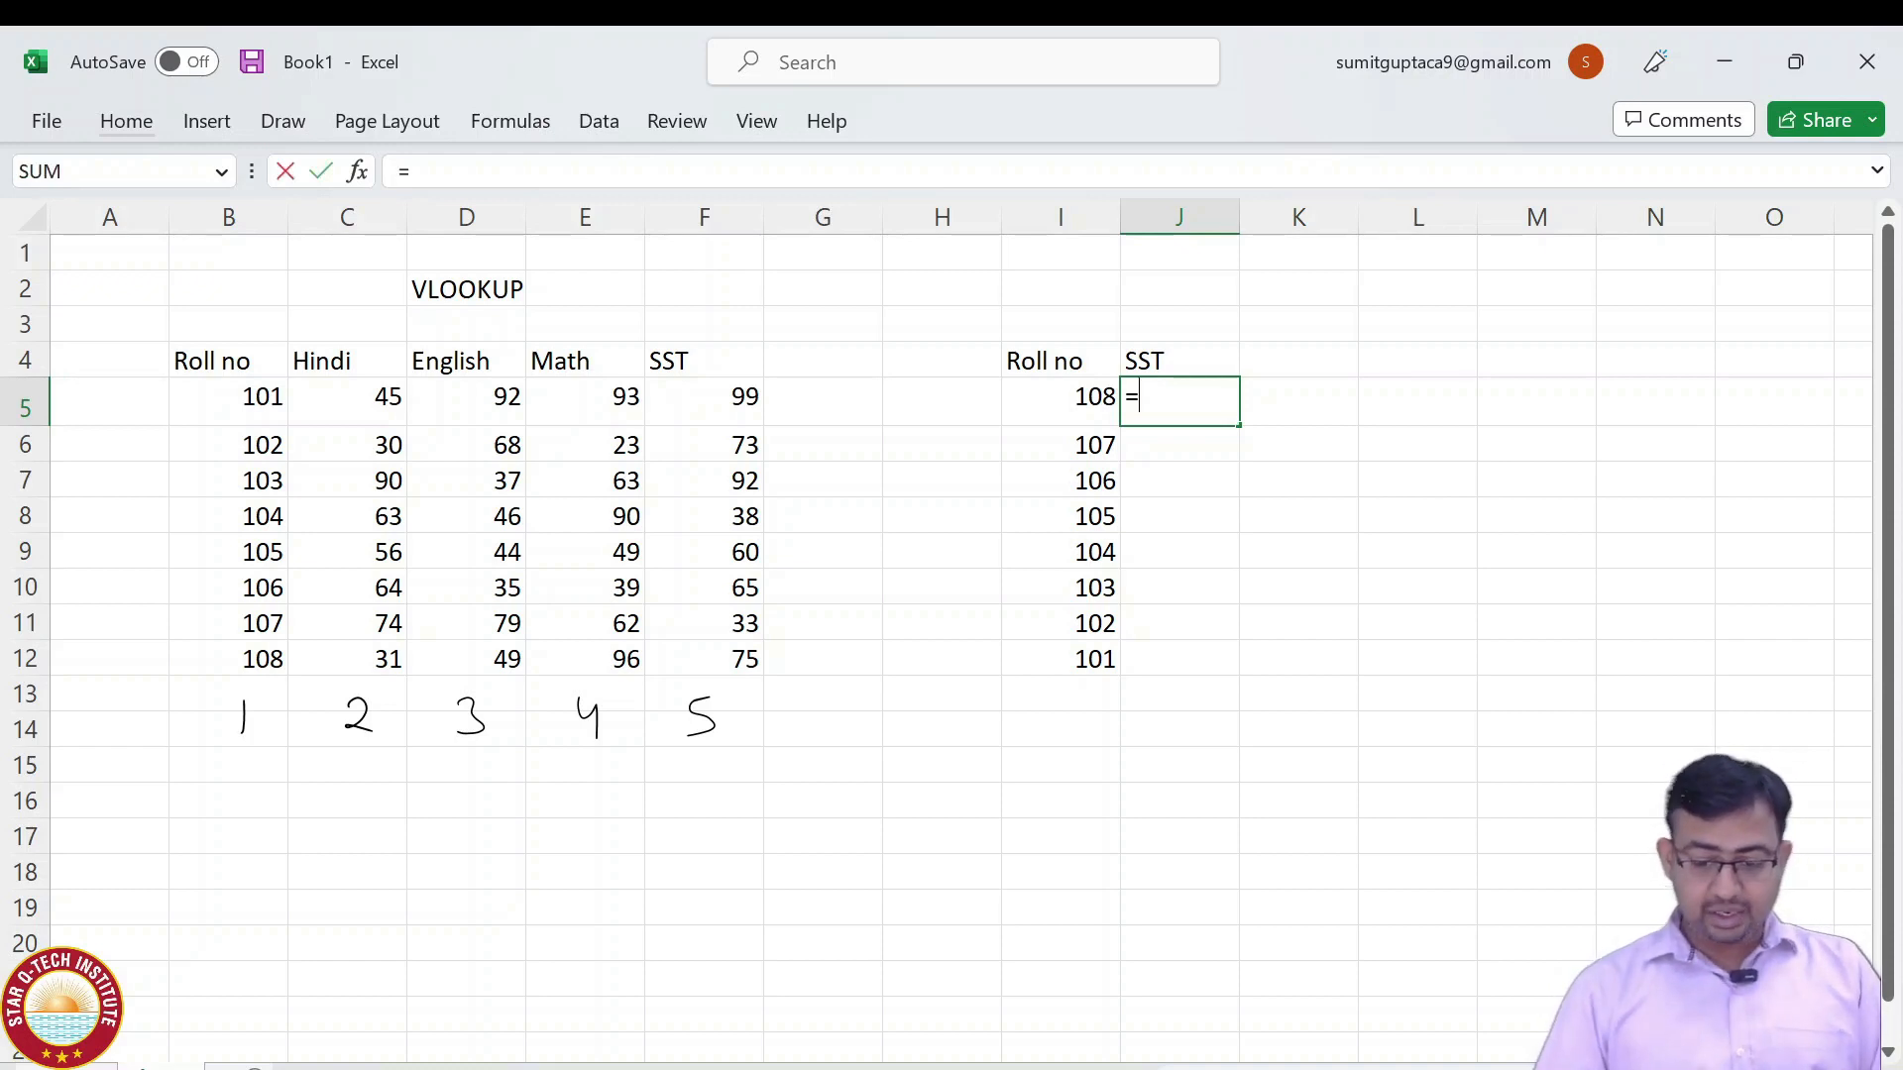
{"action": "type", "text": "vl"}
{"action": "key", "text": "Tab"}
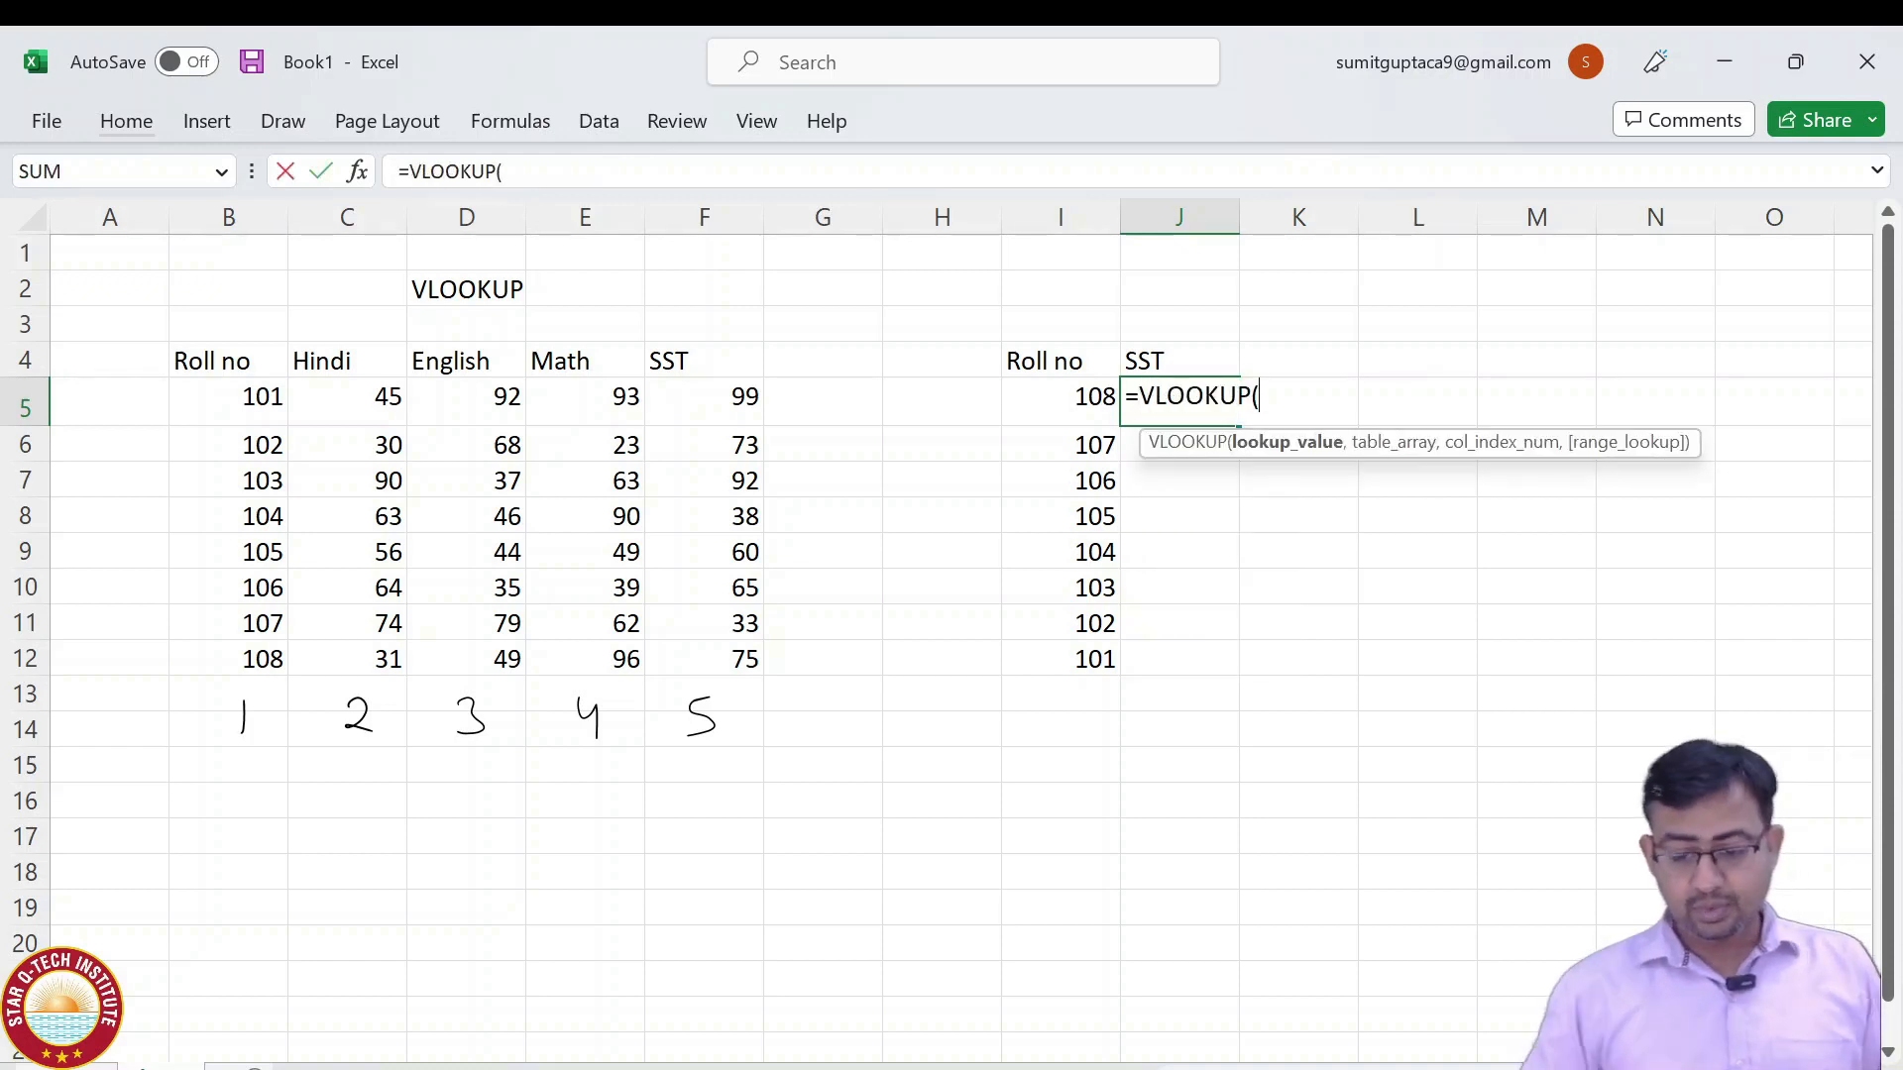
{"action": "key", "text": "Left"}
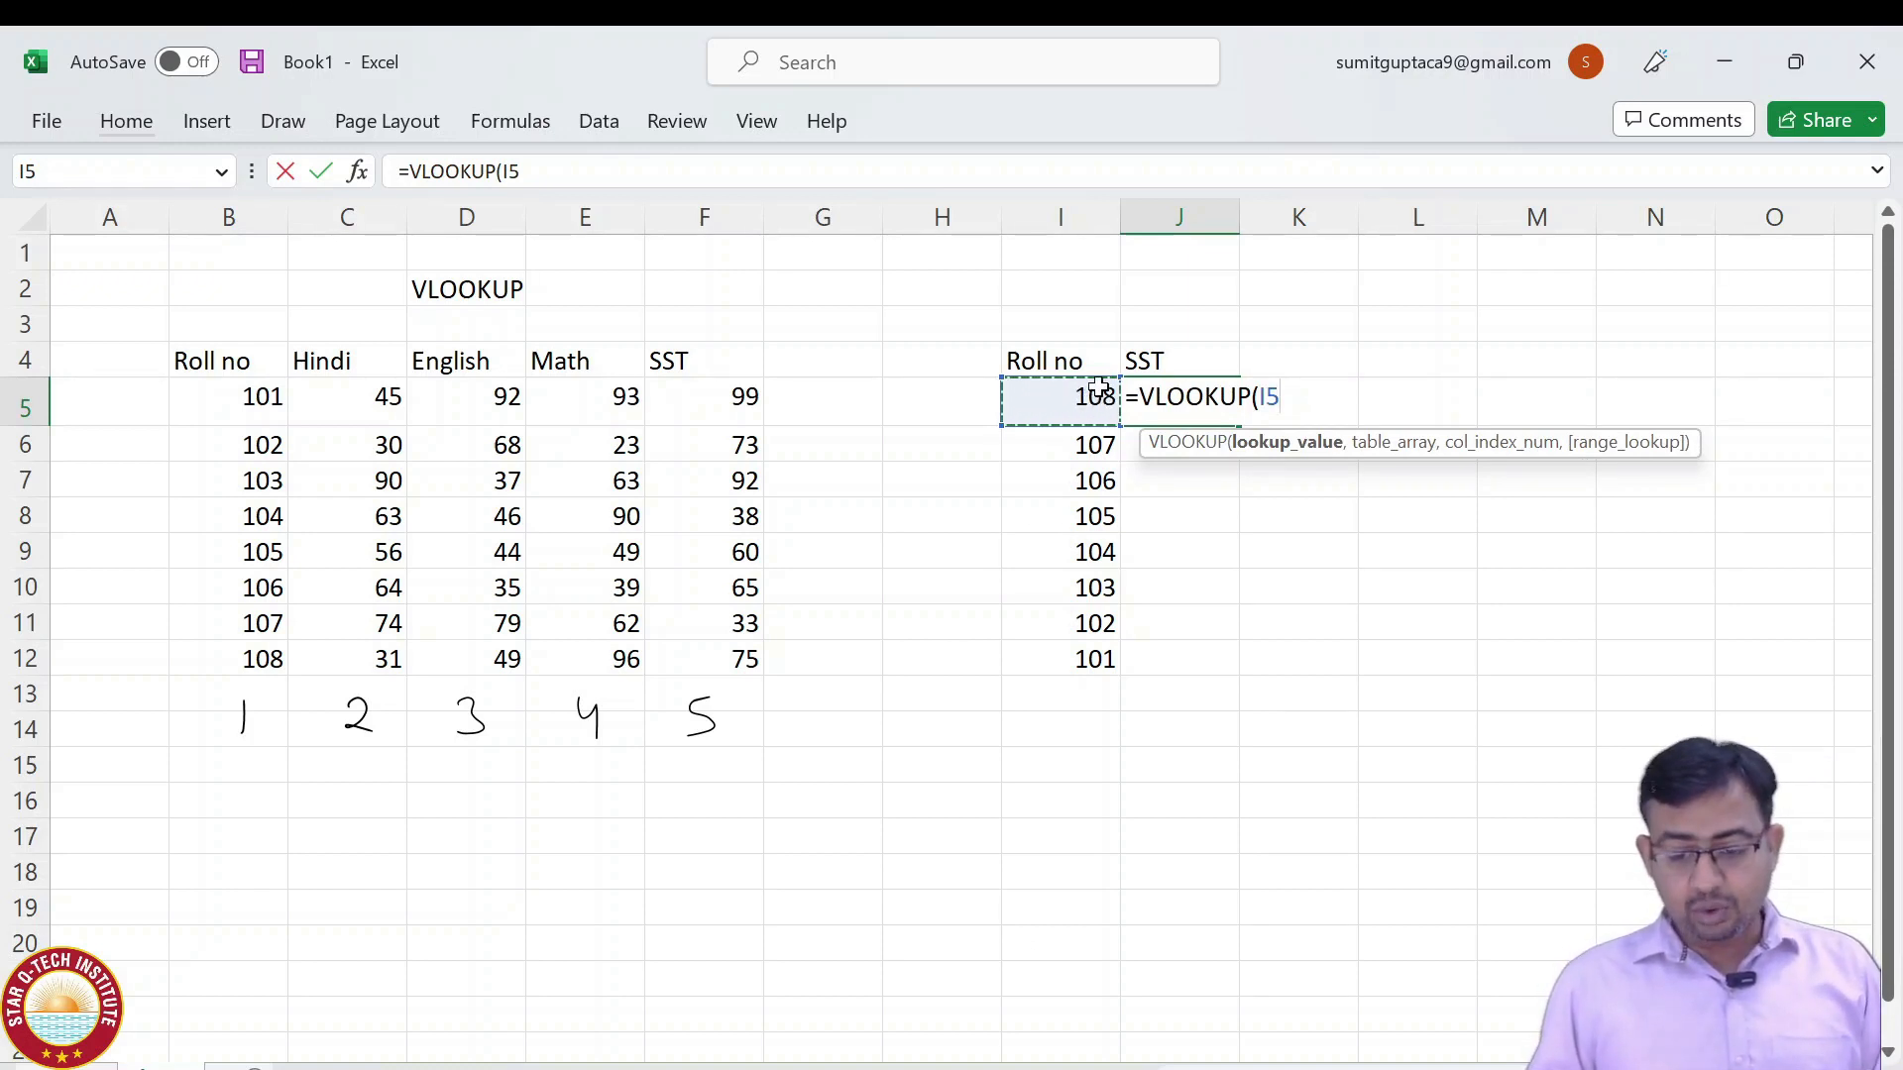
{"action": "type", "text": ","}
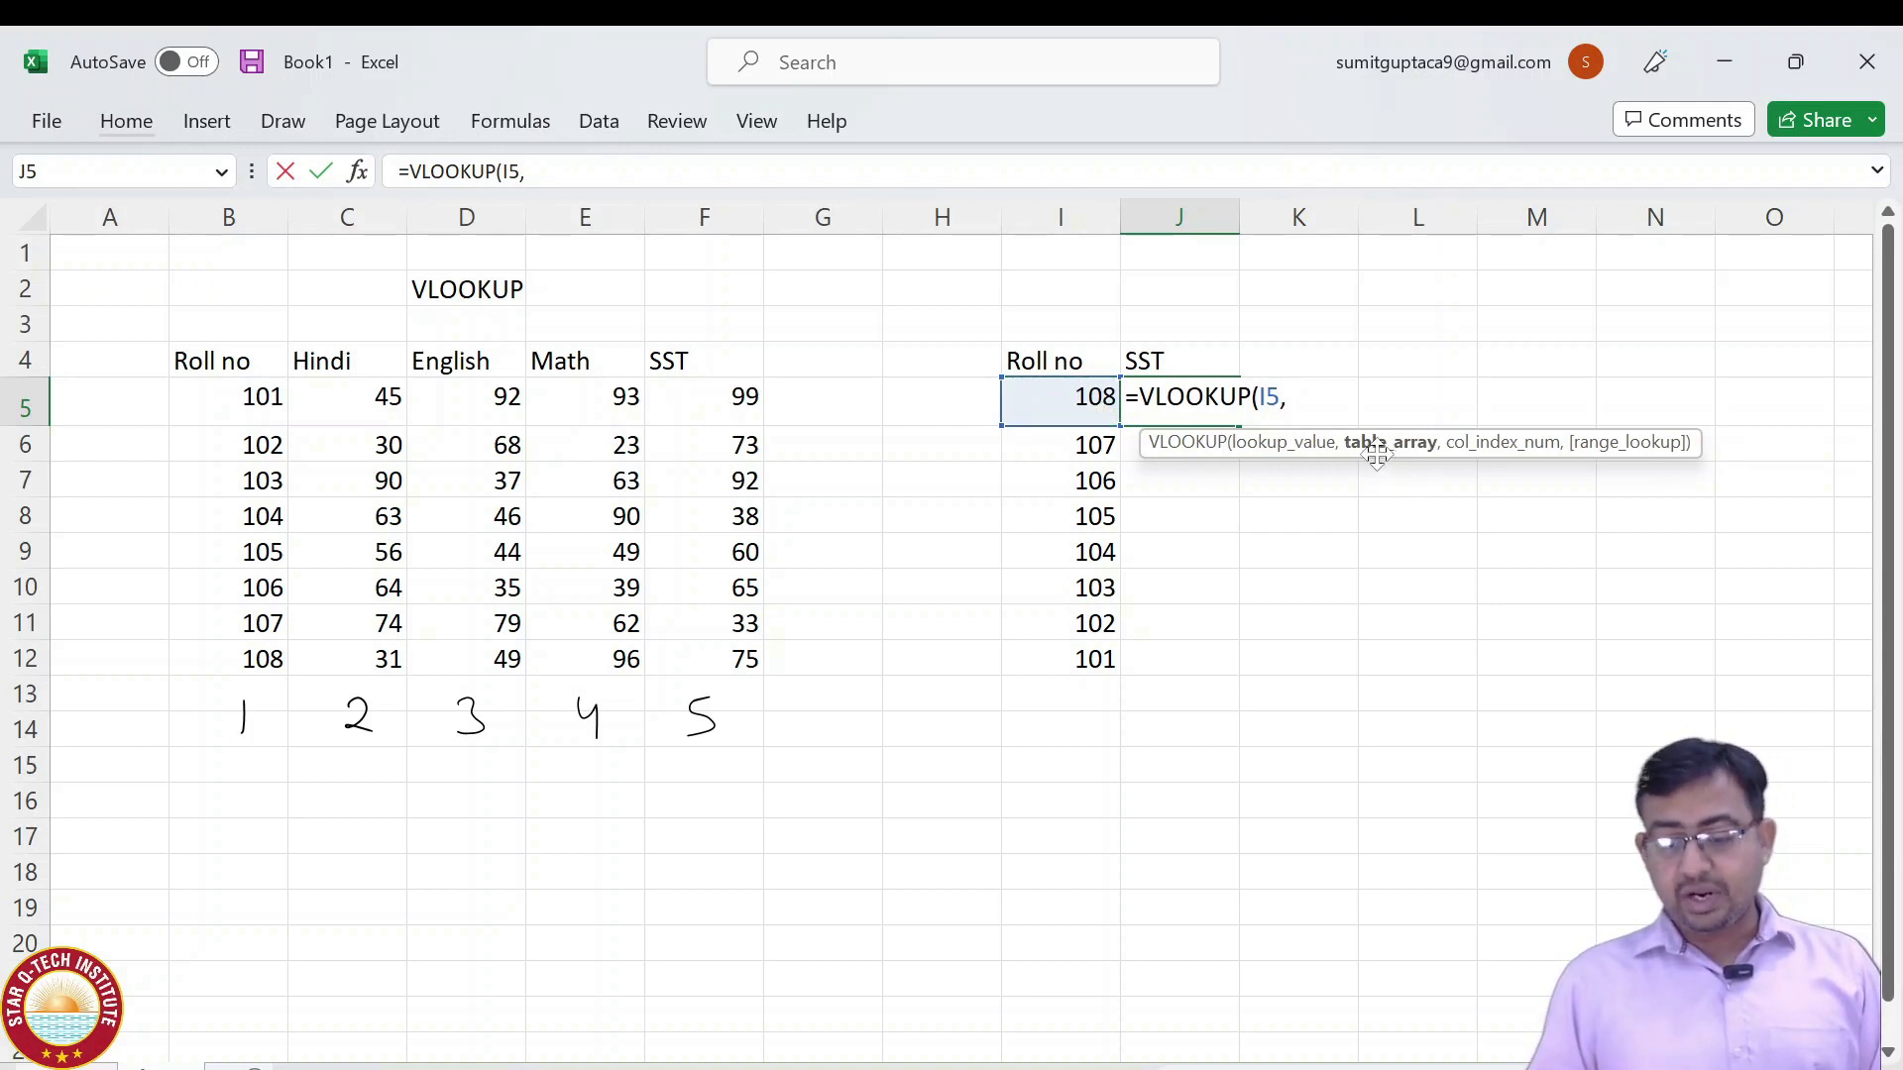
{"action": "left_click_drag", "start_coordinate": [213, 360], "coordinate": [687, 646]}
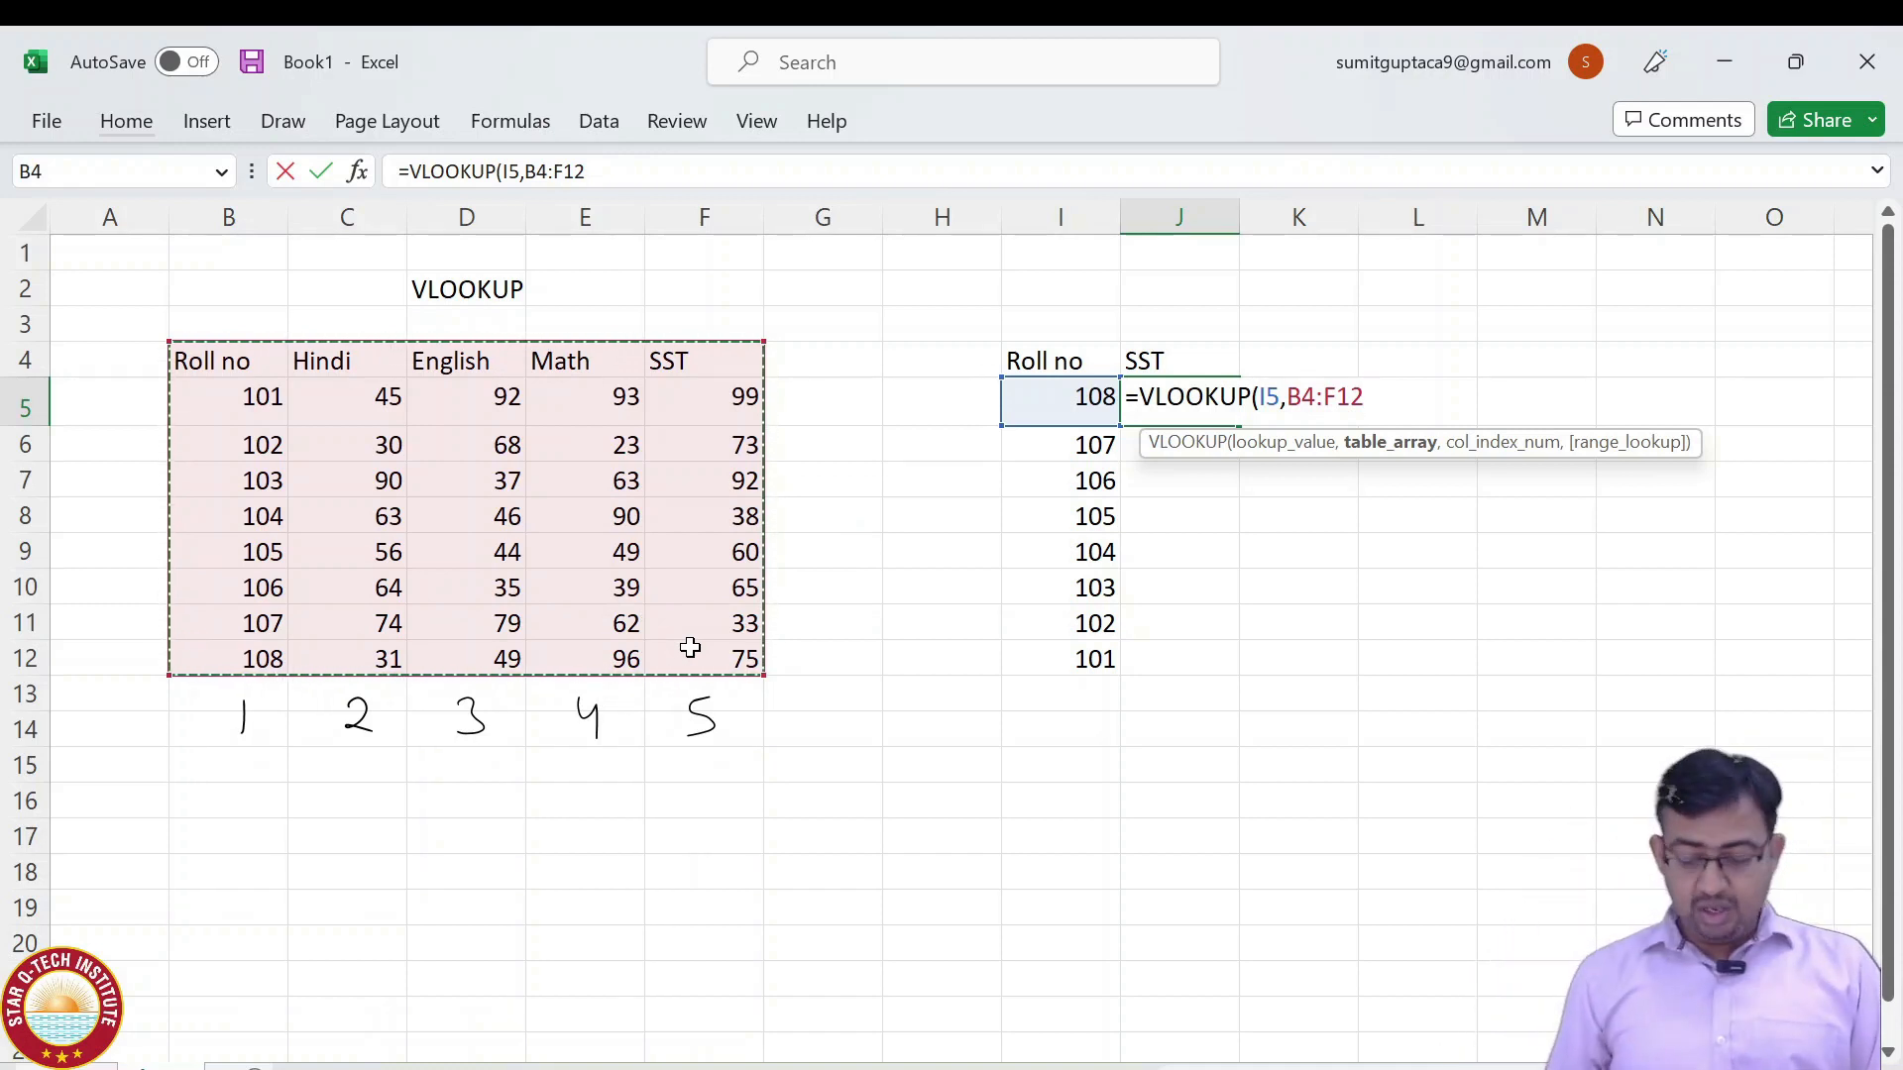
{"action": "type", "text": ","}
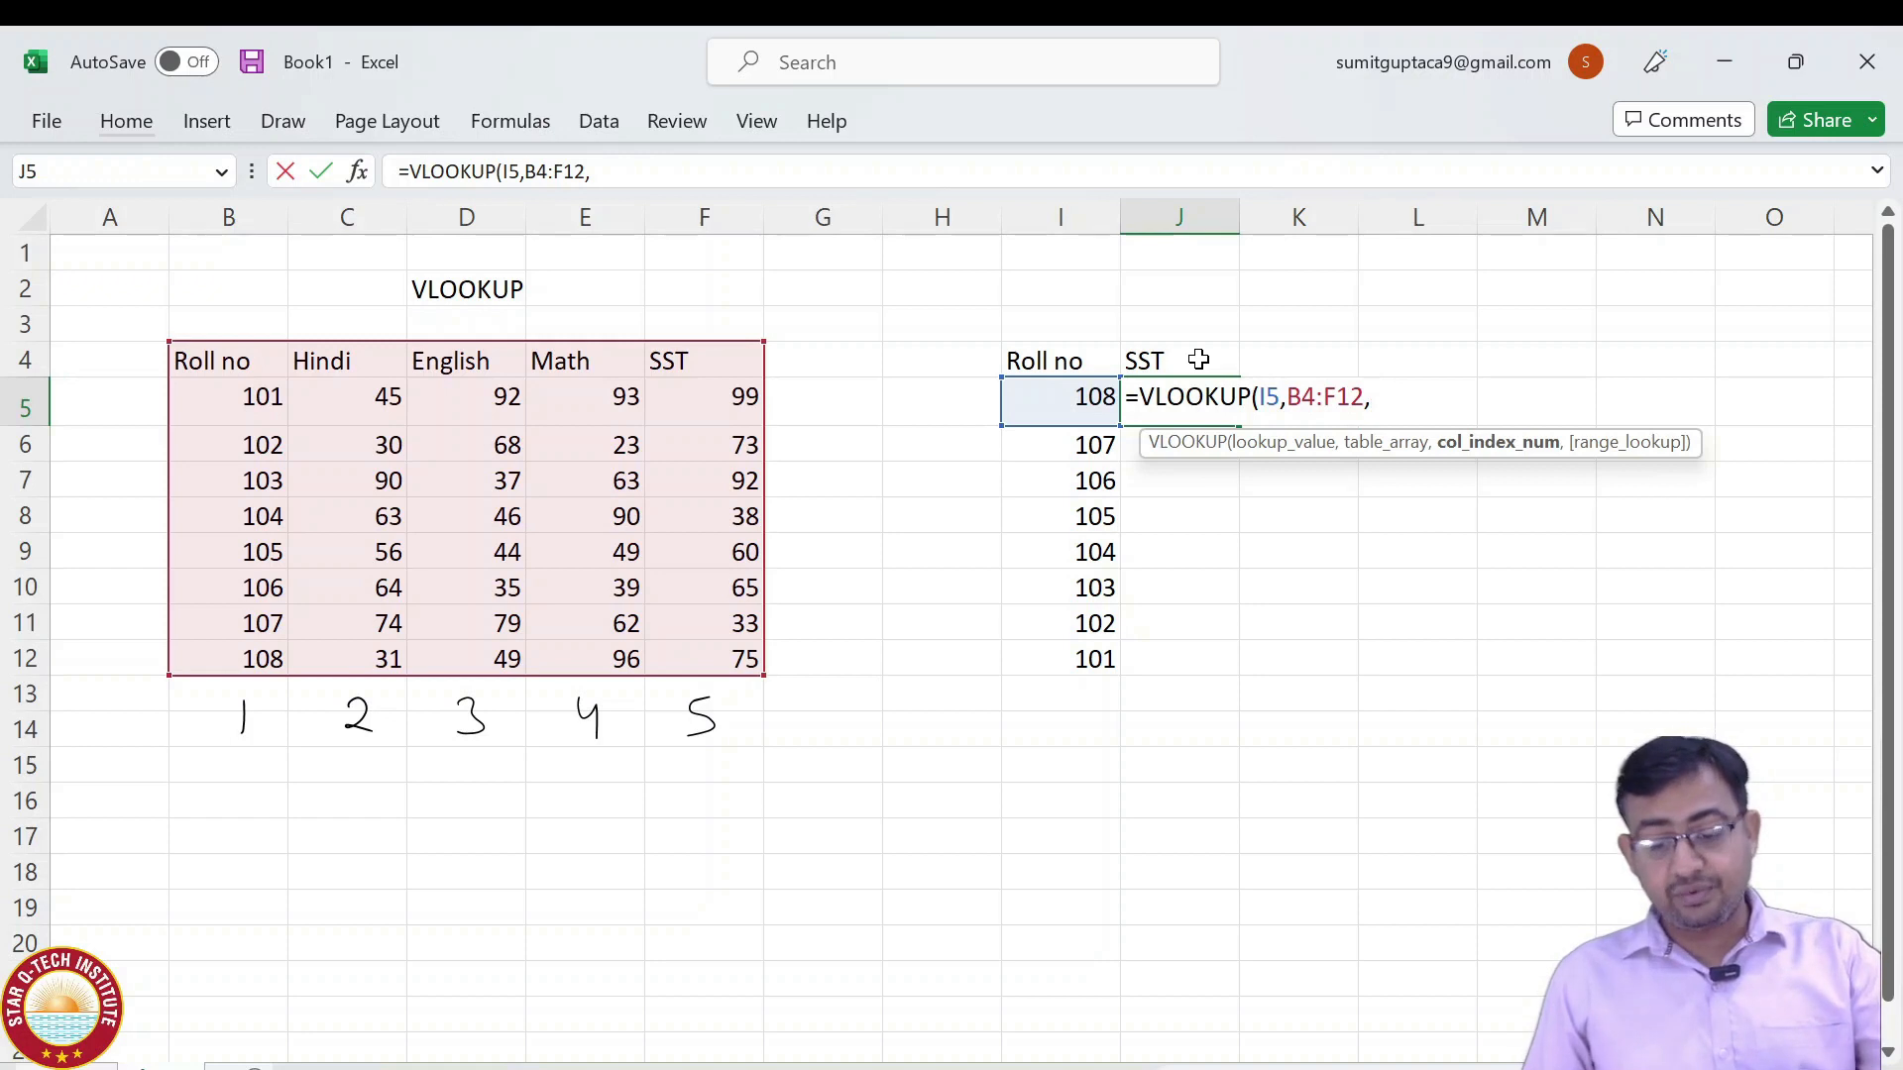
{"action": "type", "text": "5,"}
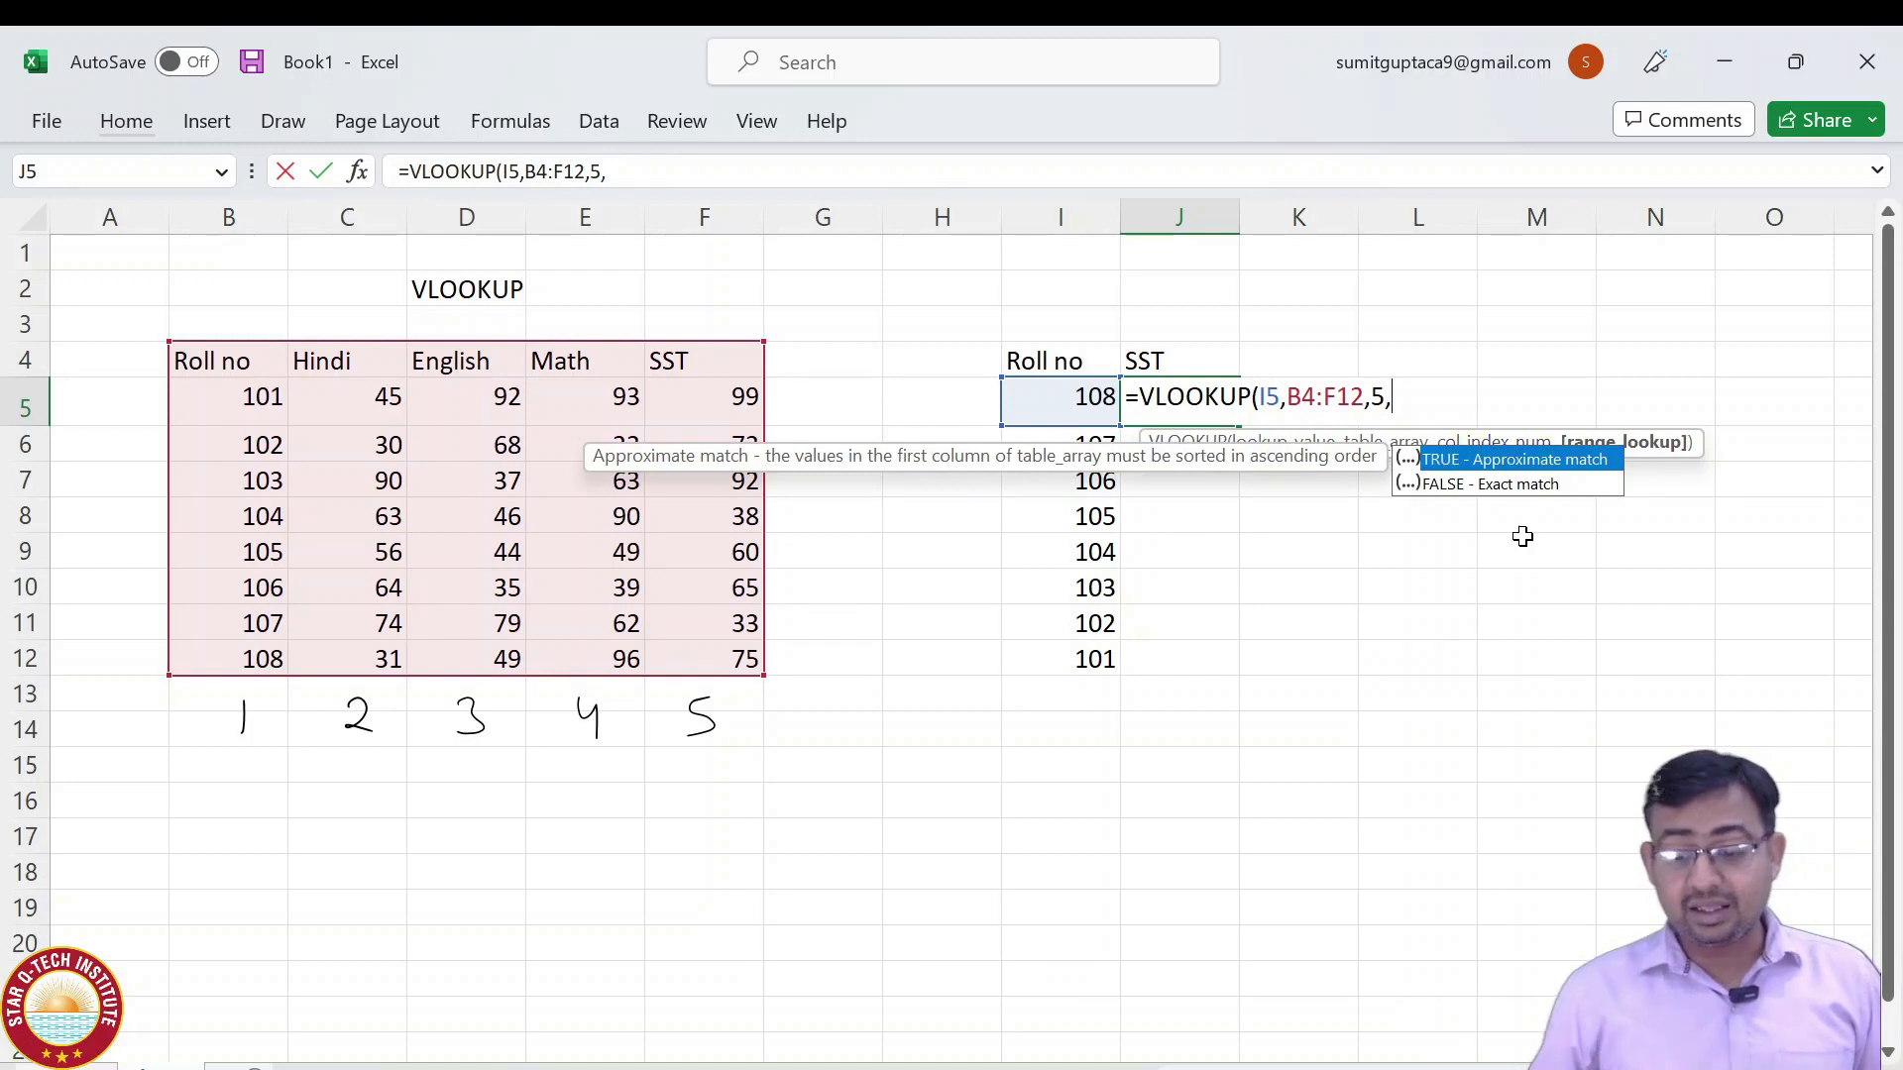
{"action": "type", "text": "0"}
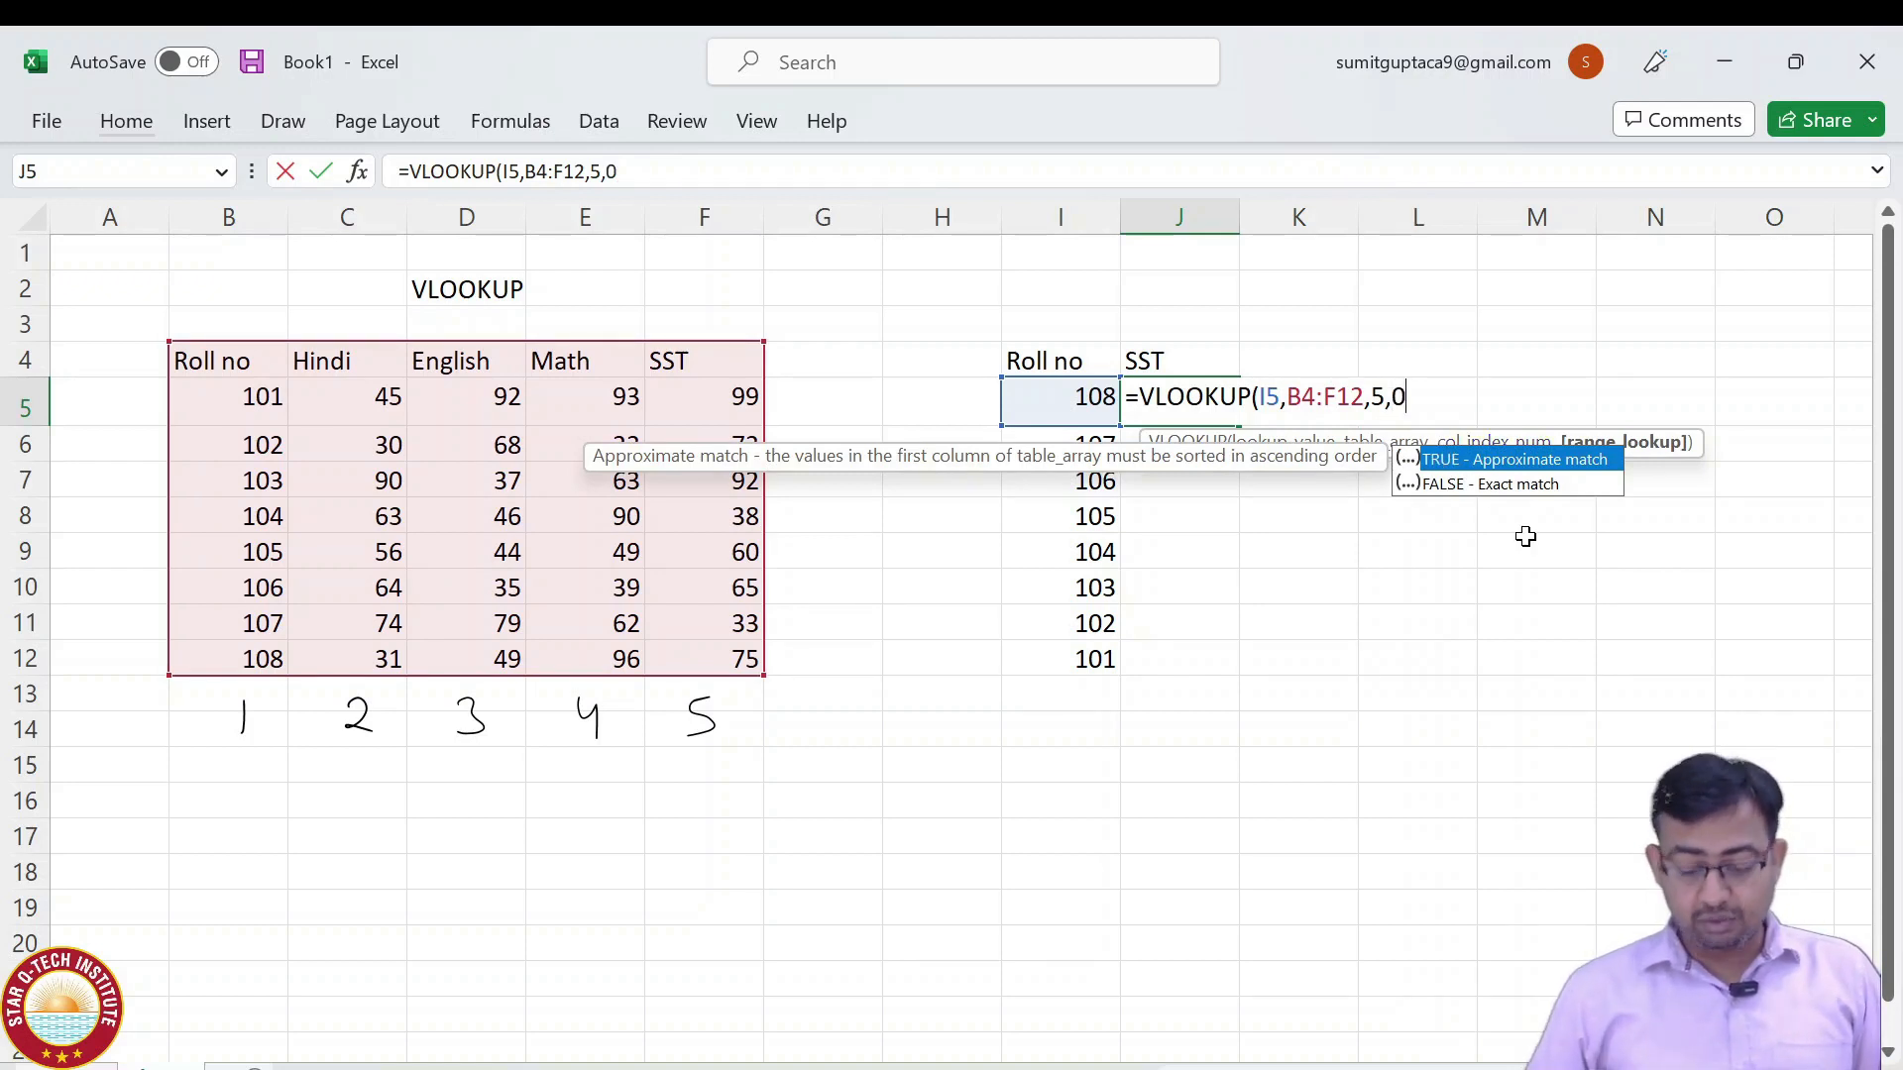
{"action": "type", "text": ")"}
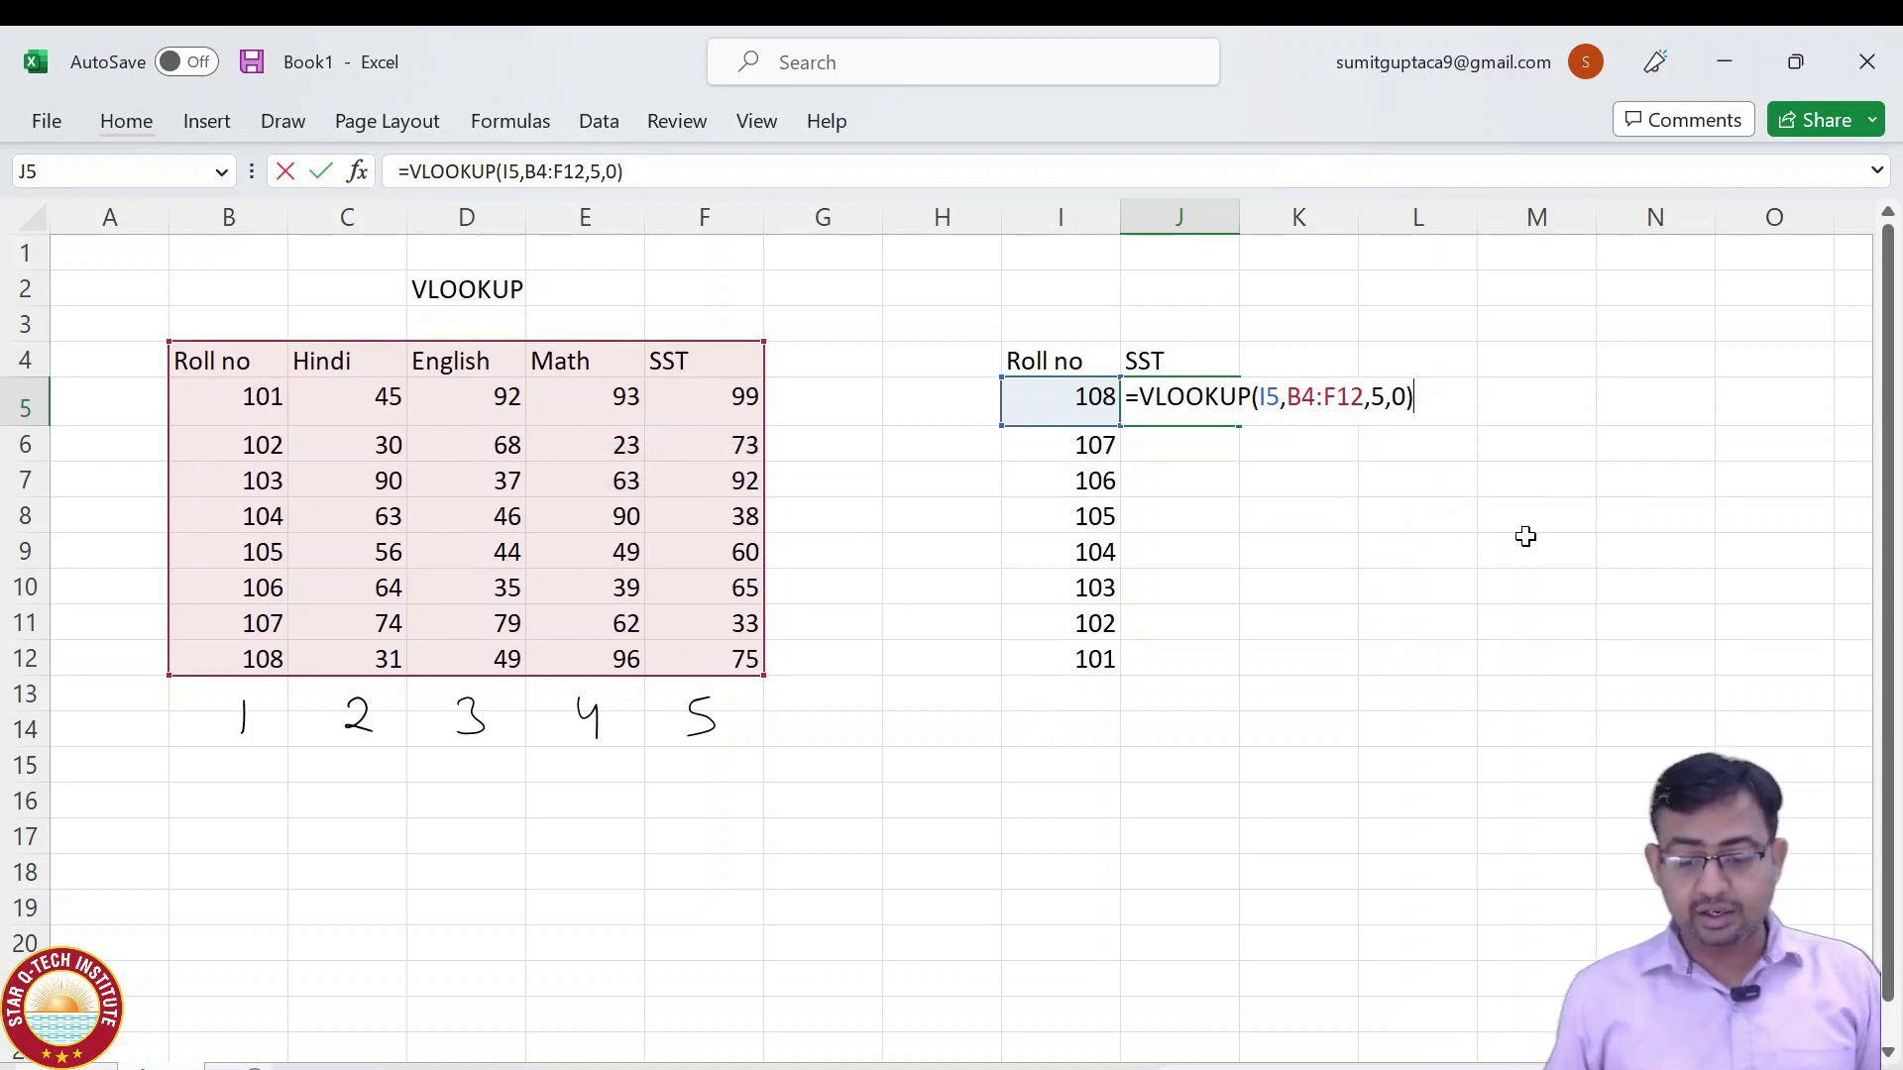
{"action": "key", "text": "Return"}
{"action": "key", "text": "Up"}
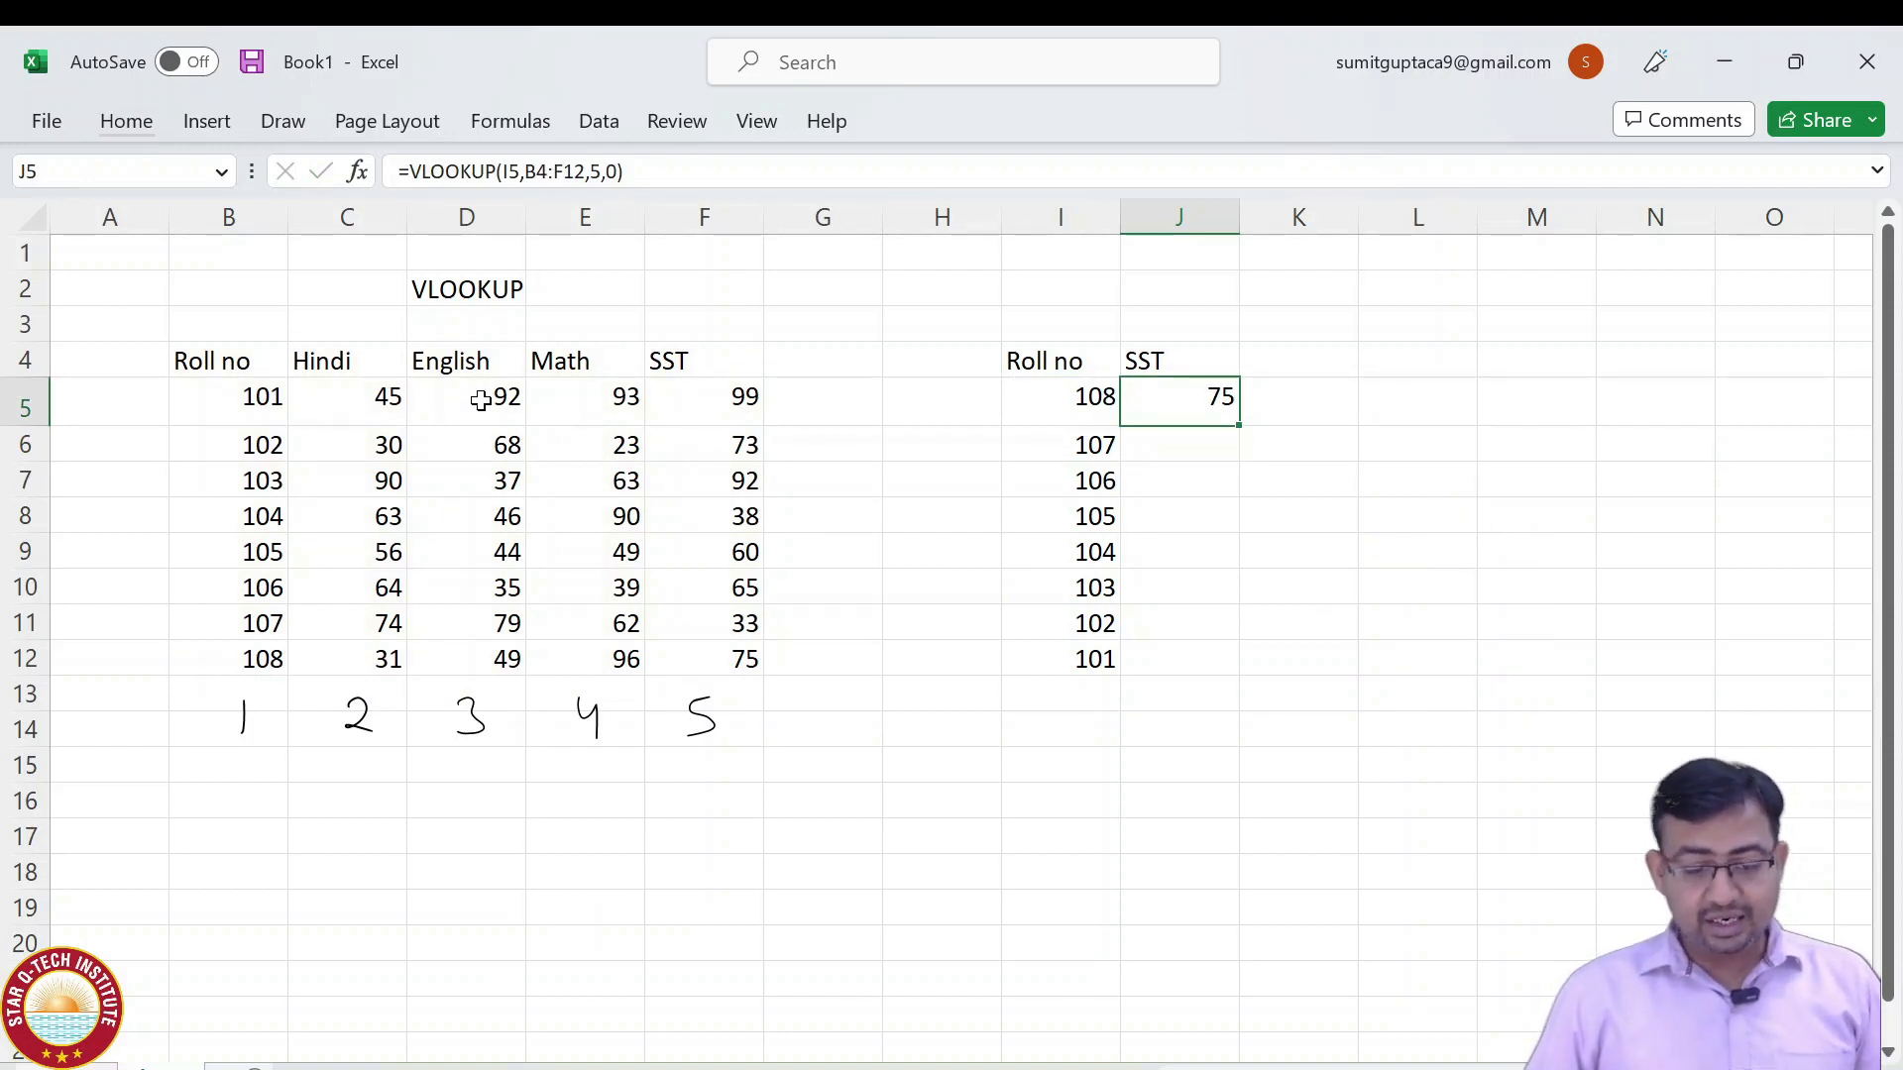
{"action": "left_click", "coordinate": [255, 661]}
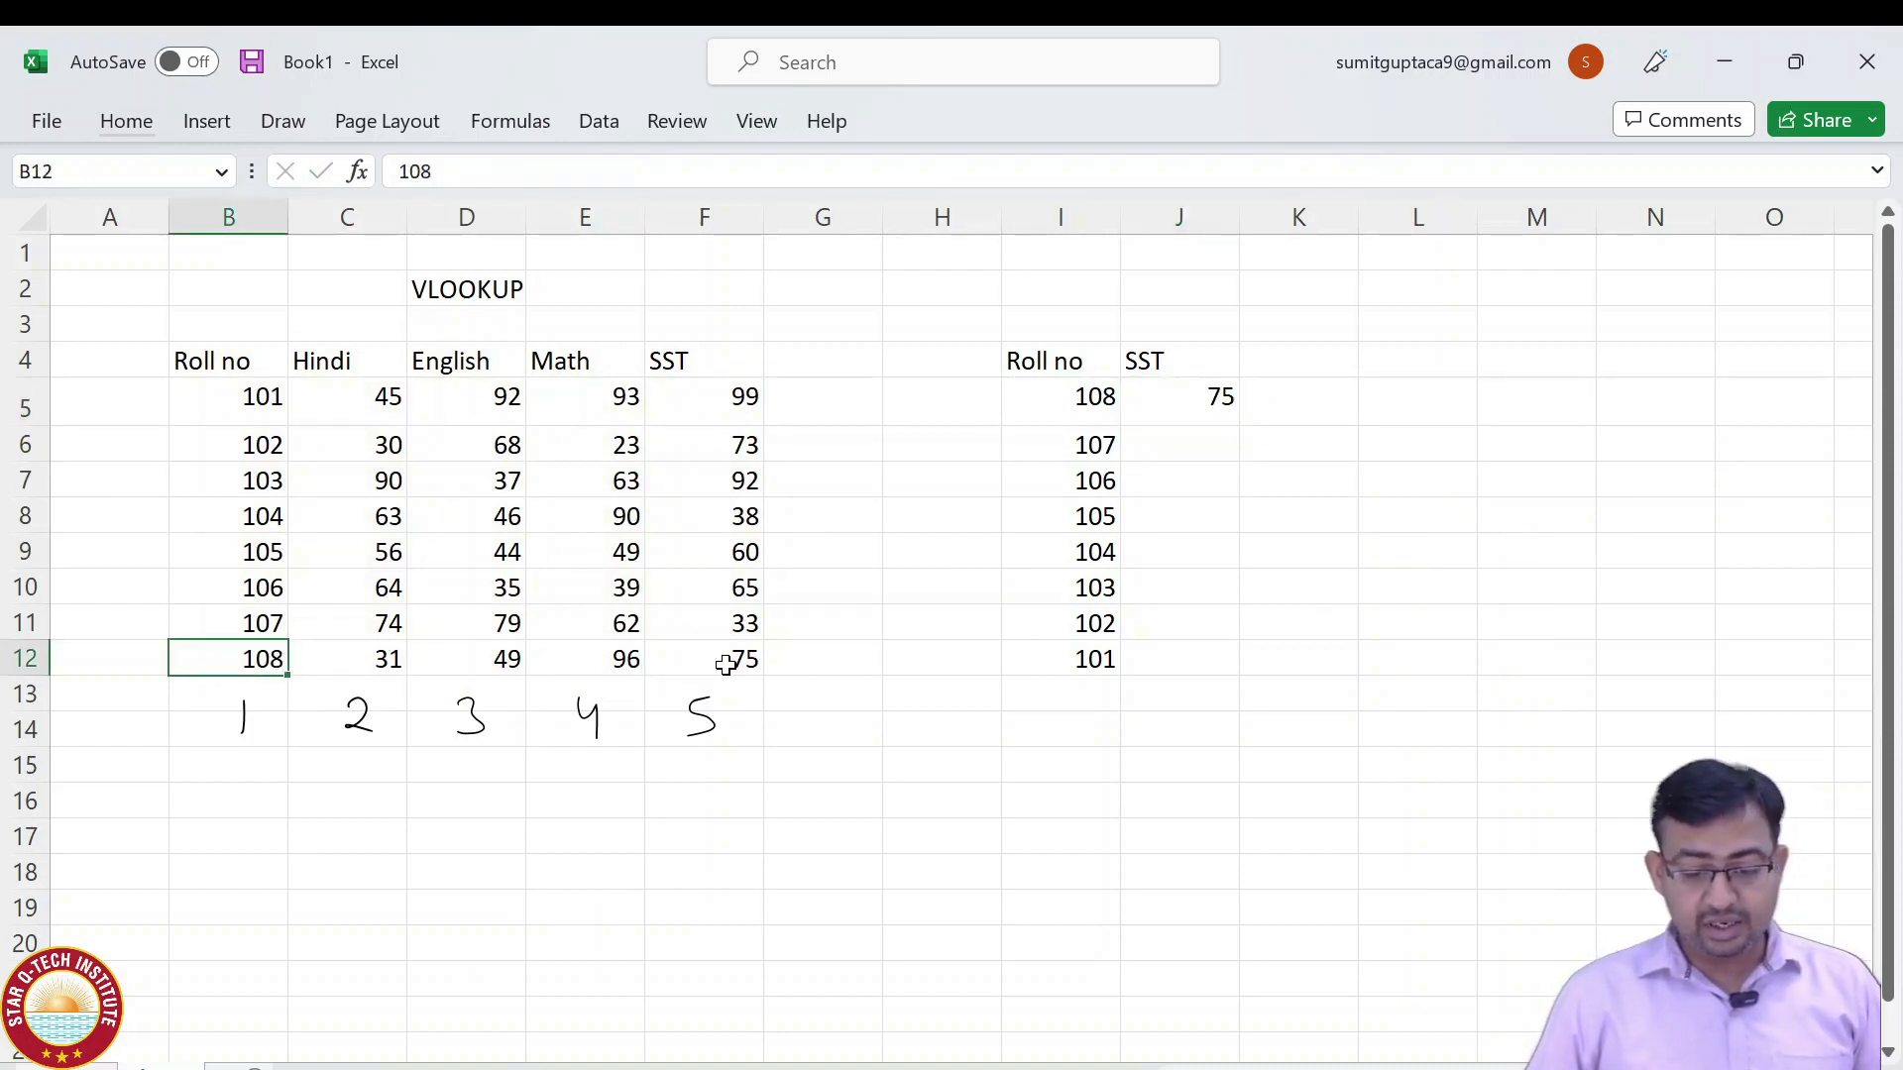
{"action": "left_click", "coordinate": [719, 647]}
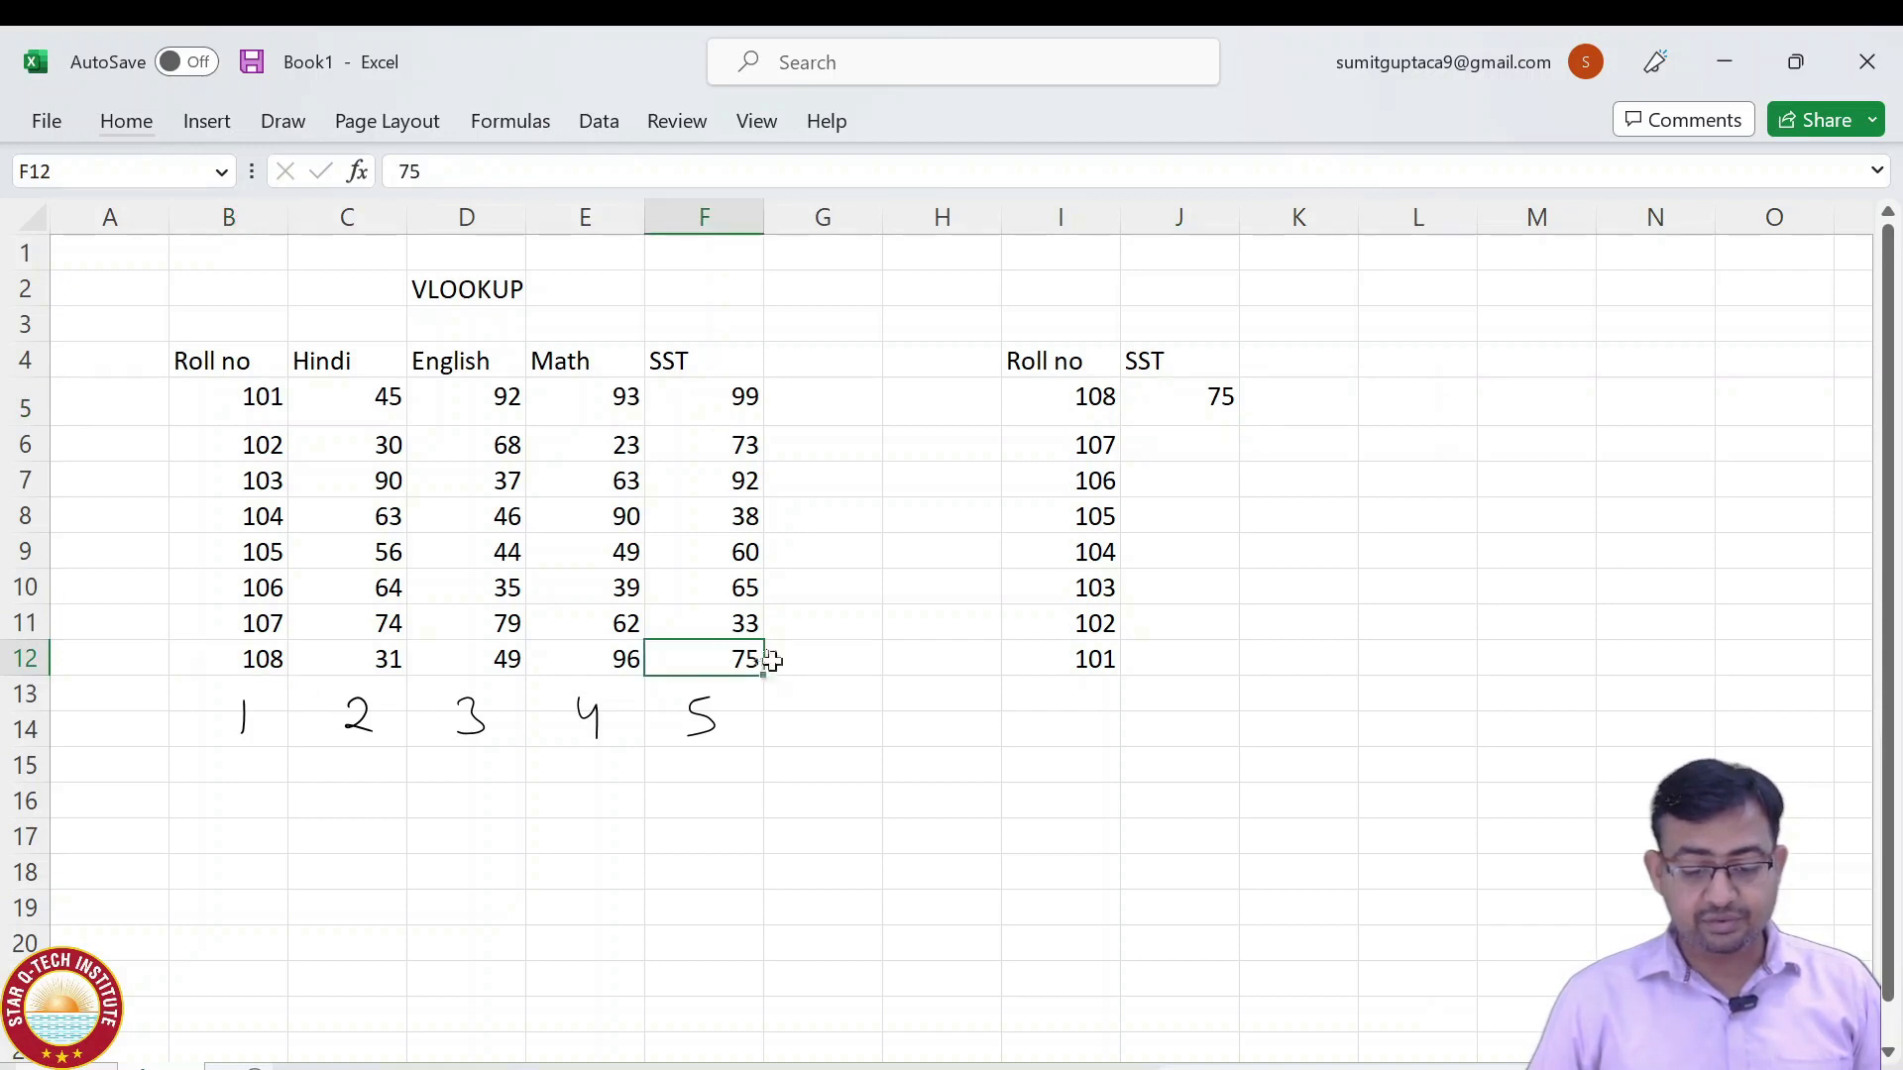
Fill the VLOOKUP formula from J5 down to J12 and examine the copied formula in J10.
{"action": "left_click", "coordinate": [1181, 396]}
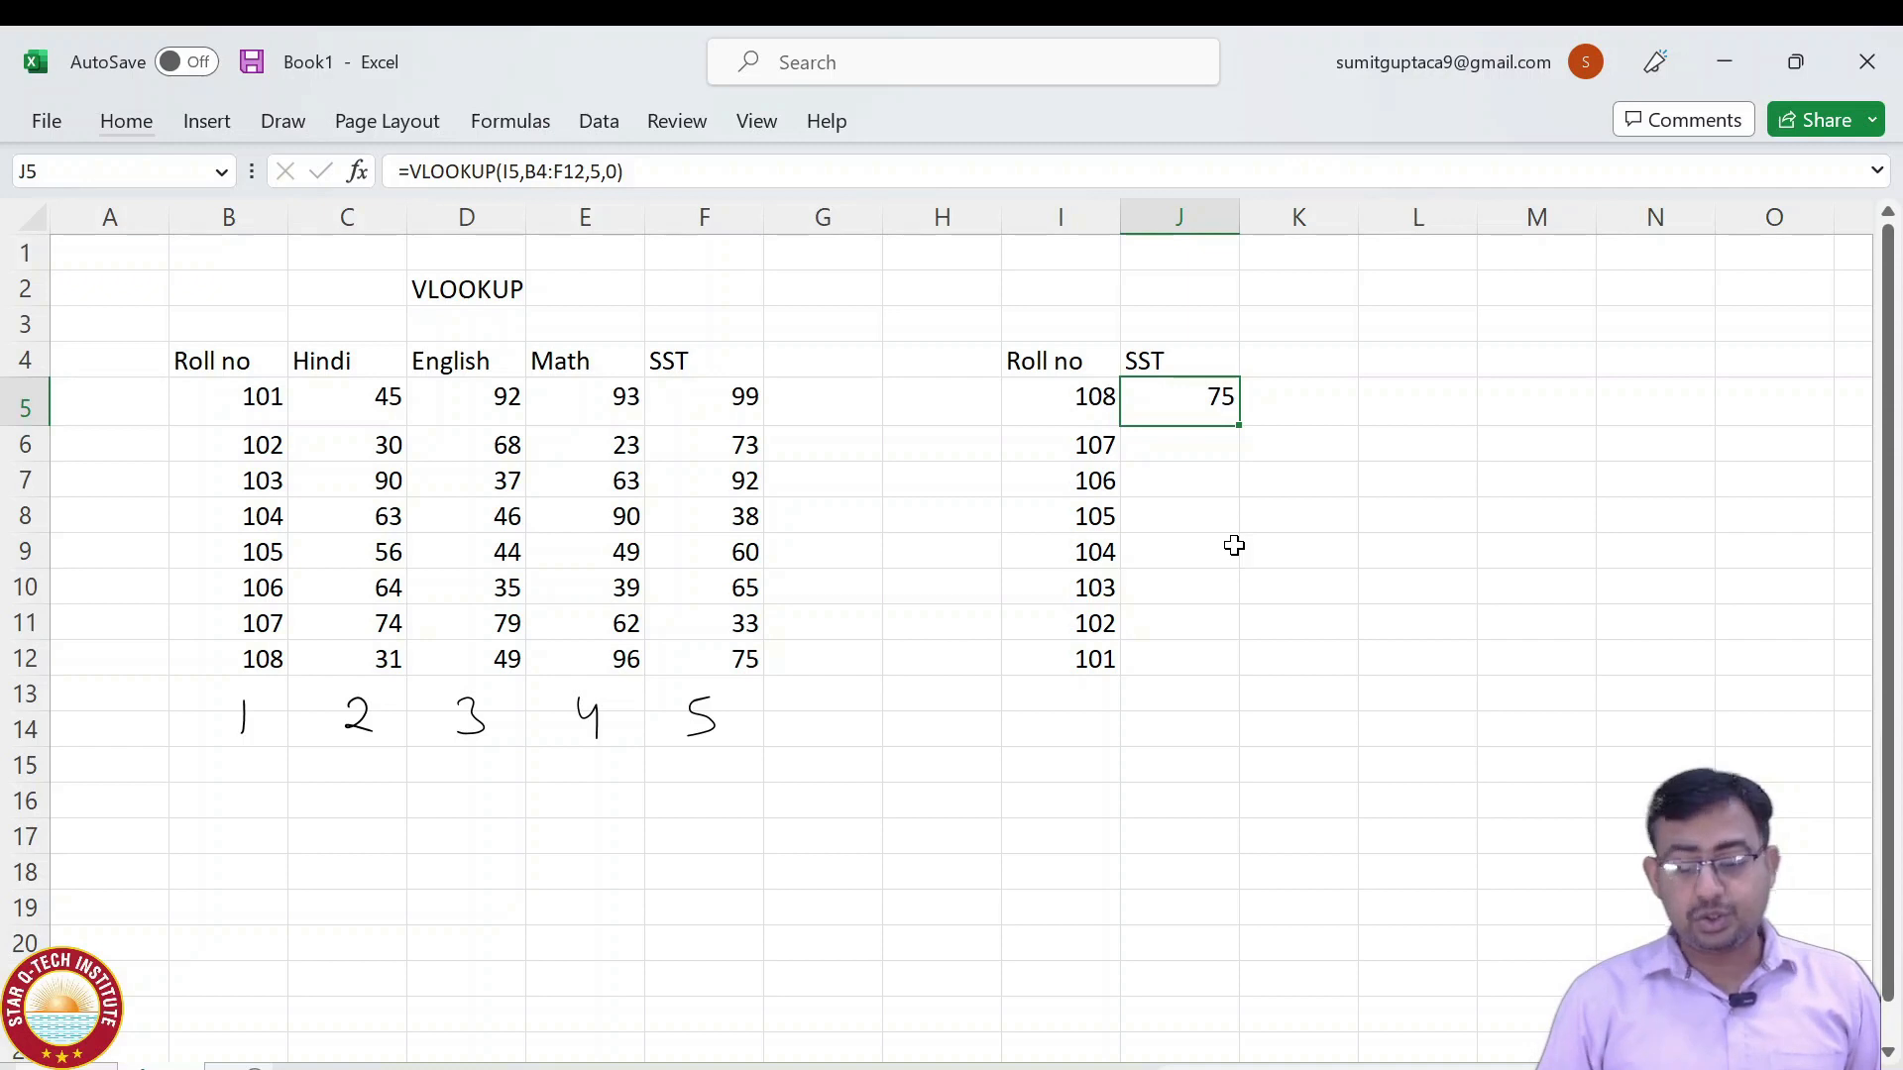
{"action": "key", "text": "shift+Down"}
{"action": "key", "text": "shift+Down"}
{"action": "key", "text": "shift+Down"}
{"action": "key", "text": "shift+Down"}
{"action": "key", "text": "shift+Down"}
{"action": "key", "text": "shift+Down"}
{"action": "key", "text": "shift+Down"}
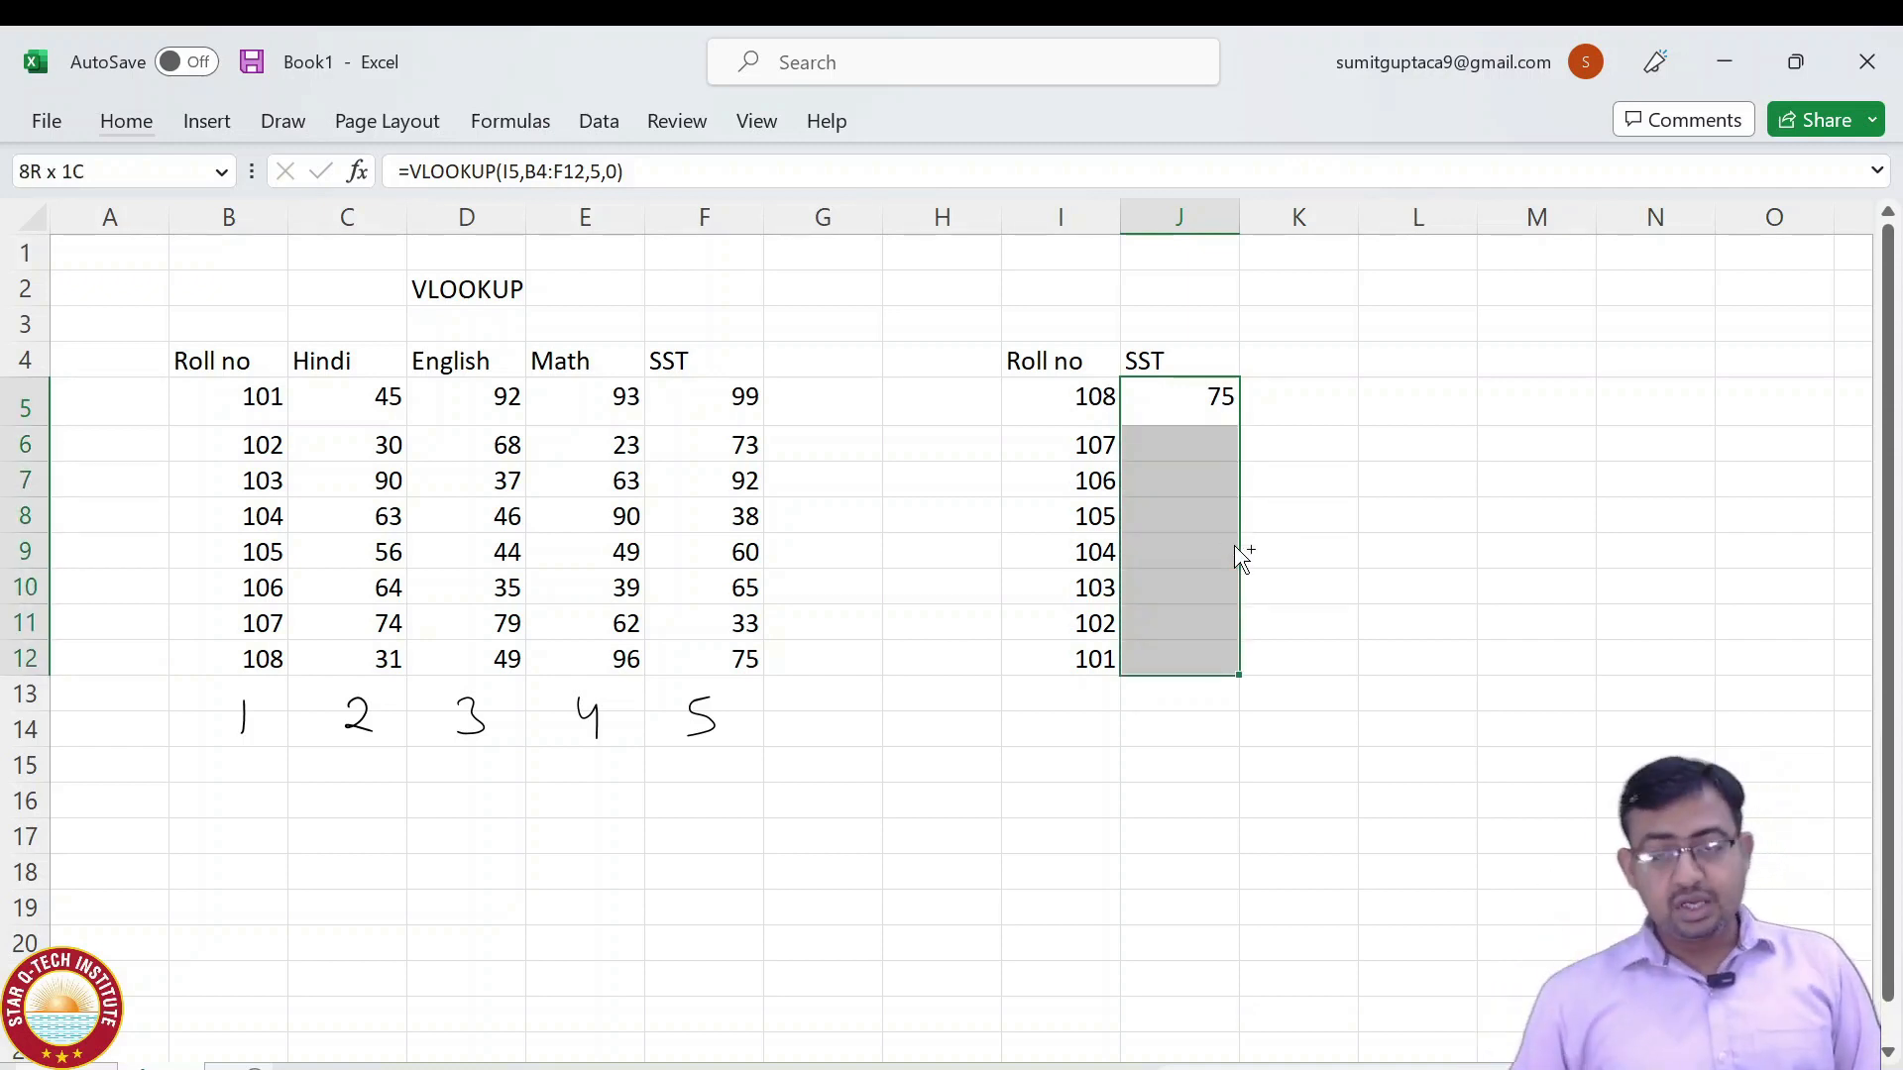
{"action": "key", "text": "ctrl+d"}
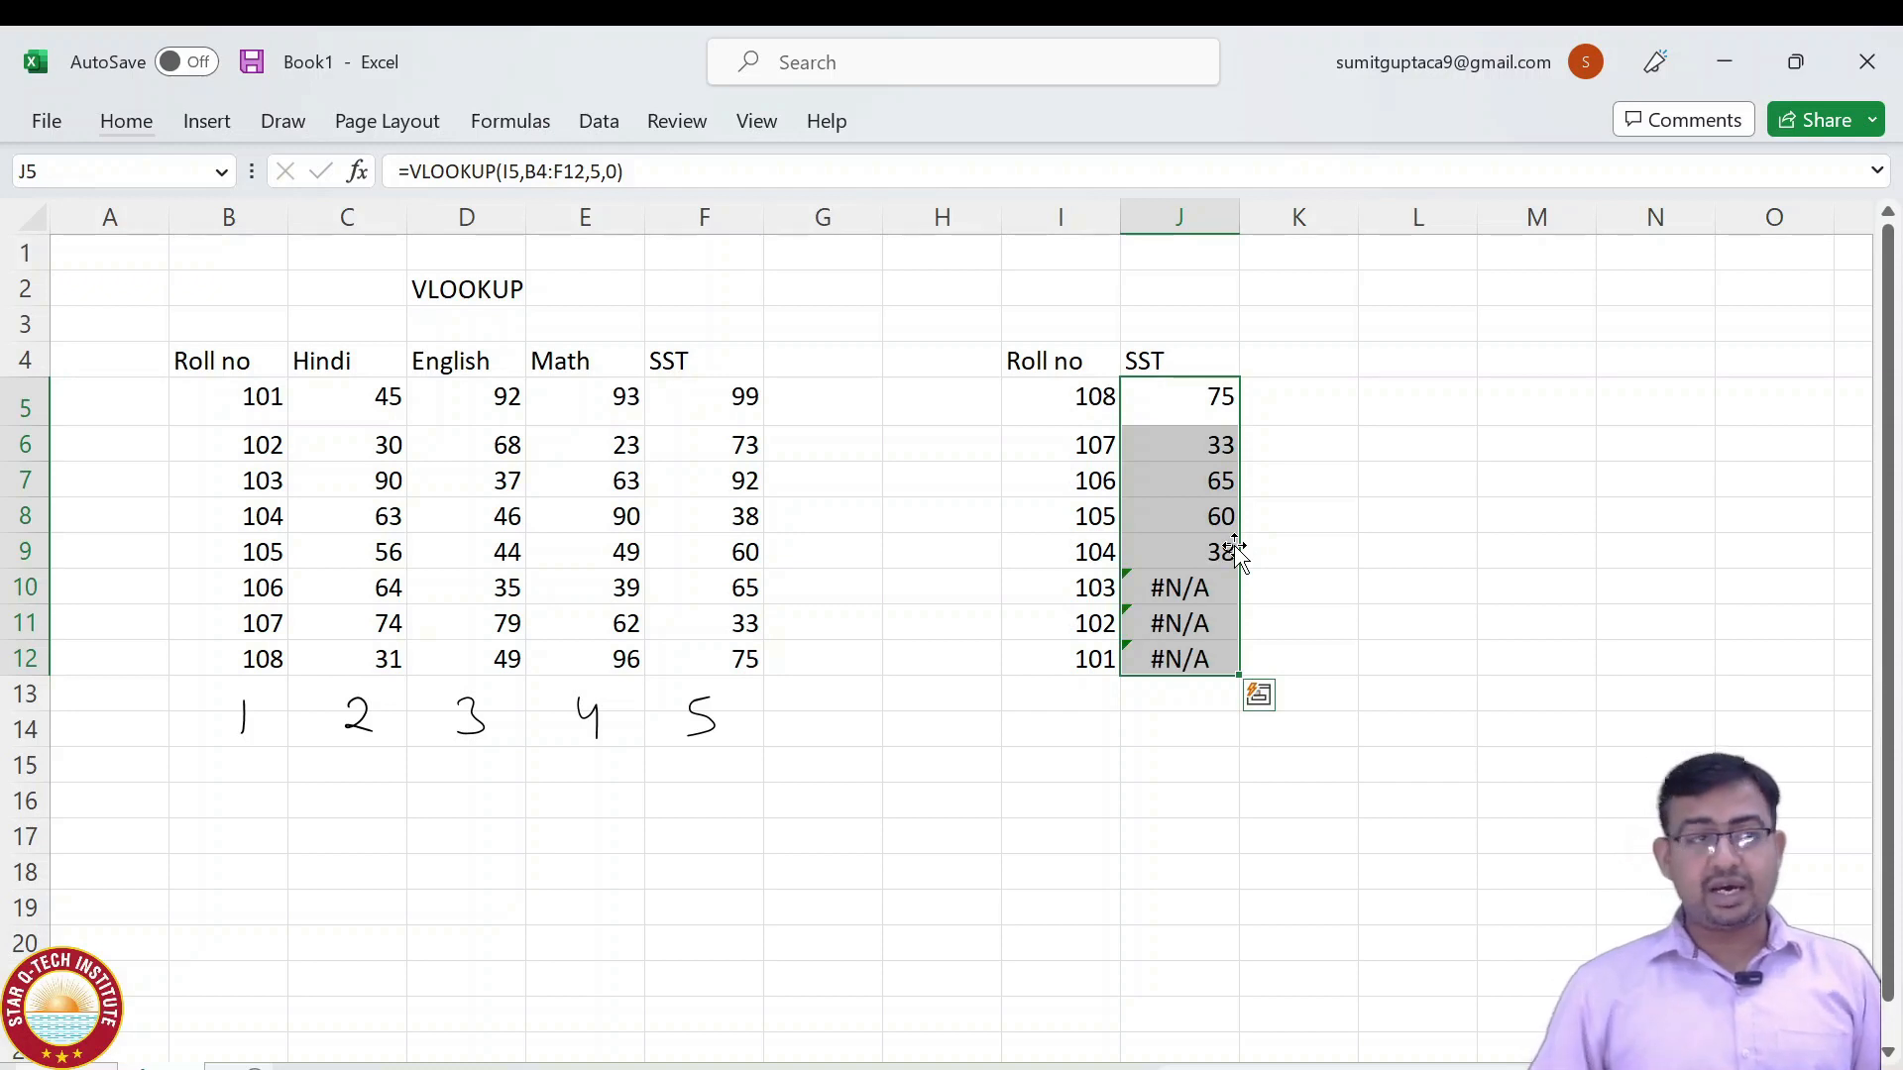
{"action": "left_click", "coordinate": [1217, 585]}
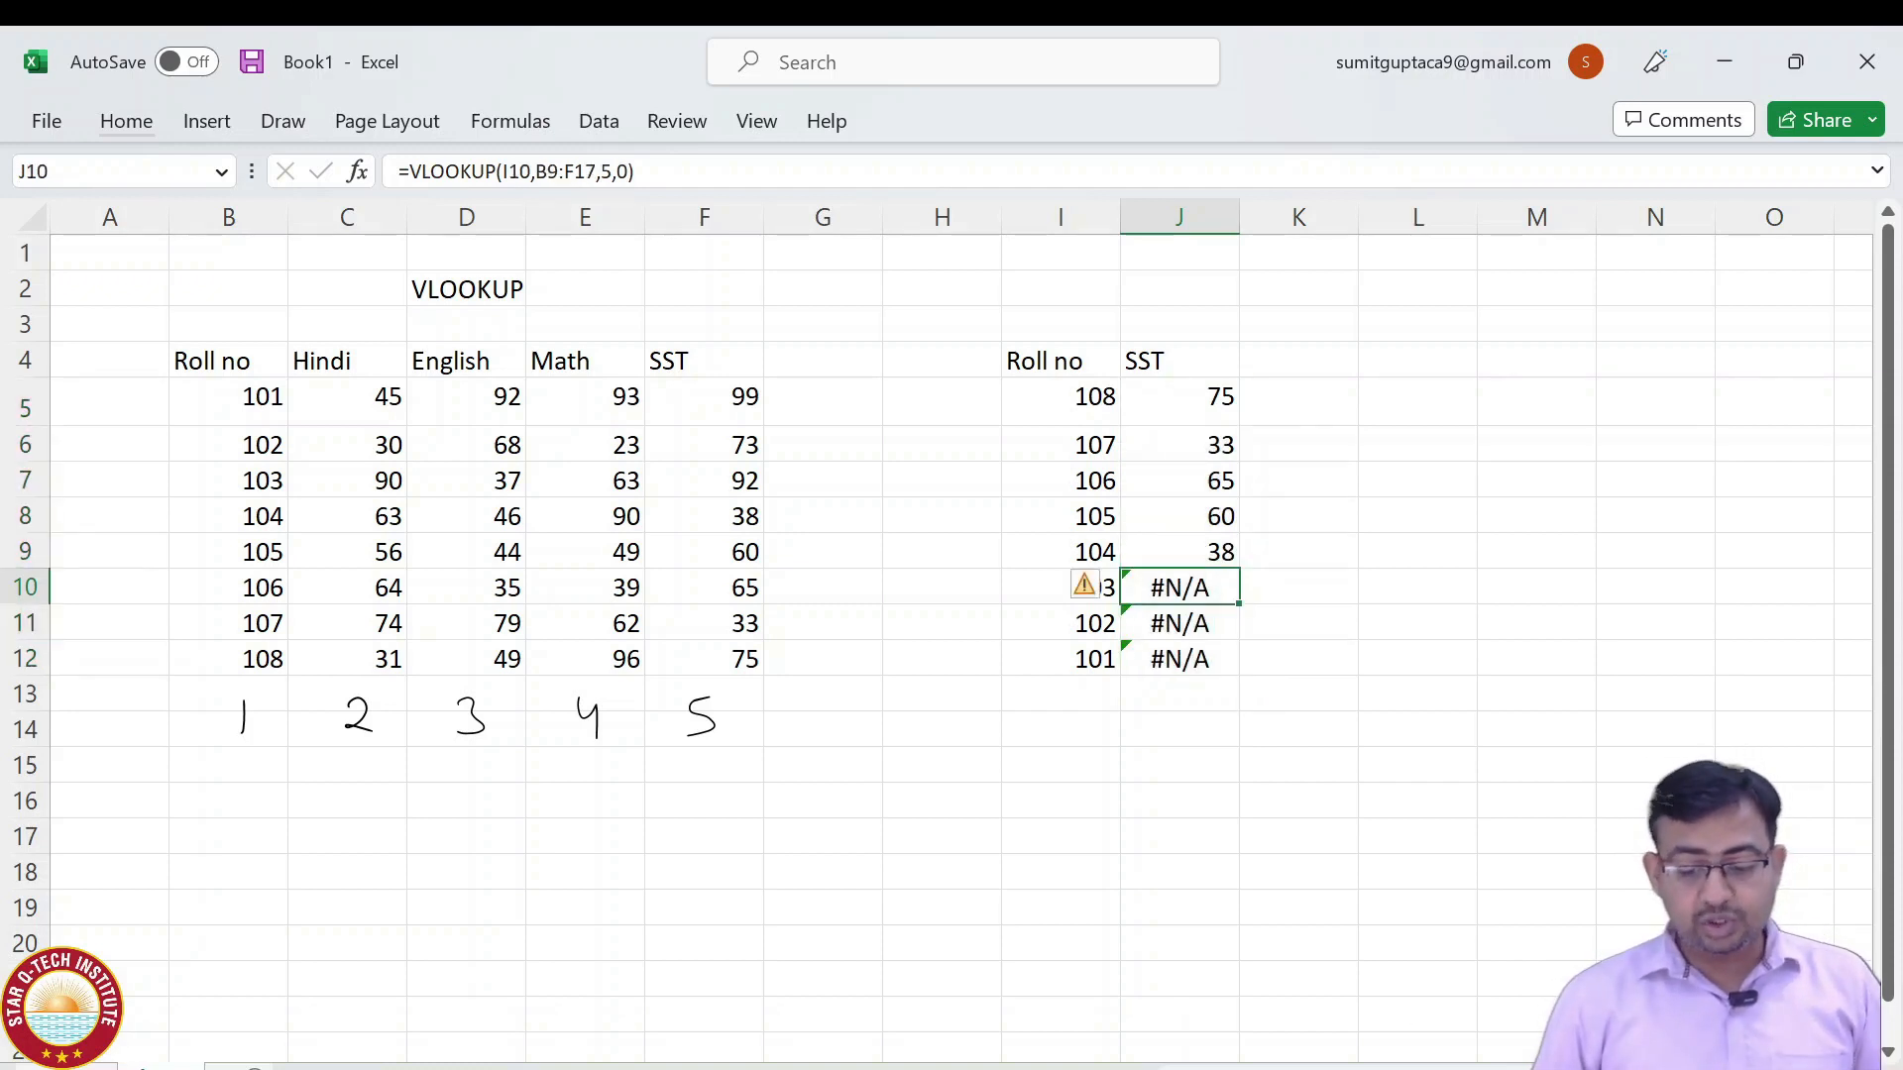
Examine the lookup cells J10 to J12 and the ranges referenced by the VLOOKUP formula in J10.
{"action": "key", "text": "Down"}
{"action": "key", "text": "Up"}
{"action": "key", "text": "Up"}
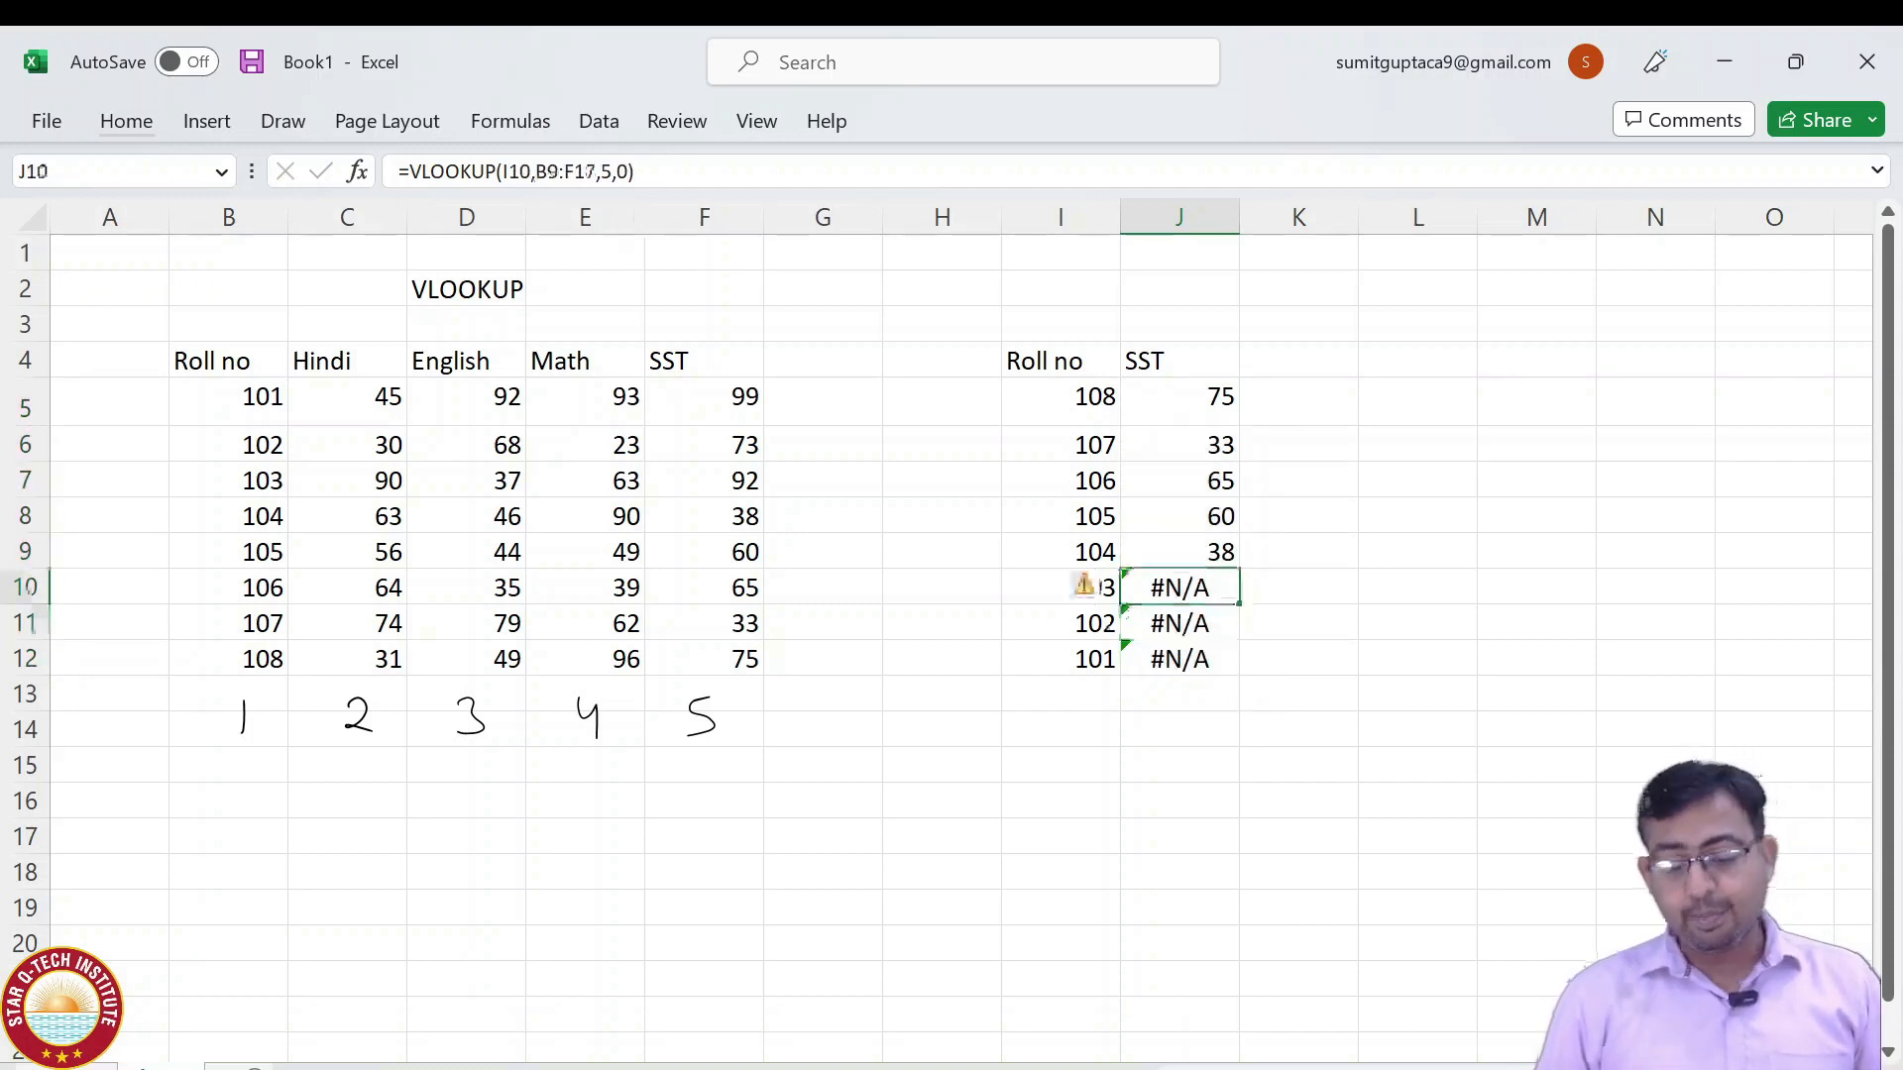
{"action": "key", "text": "Down"}
{"action": "key", "text": "Down"}
{"action": "key", "text": "Down"}
{"action": "key", "text": "Down"}
{"action": "key", "text": "Up"}
{"action": "key", "text": "Up"}
{"action": "key", "text": "Up"}
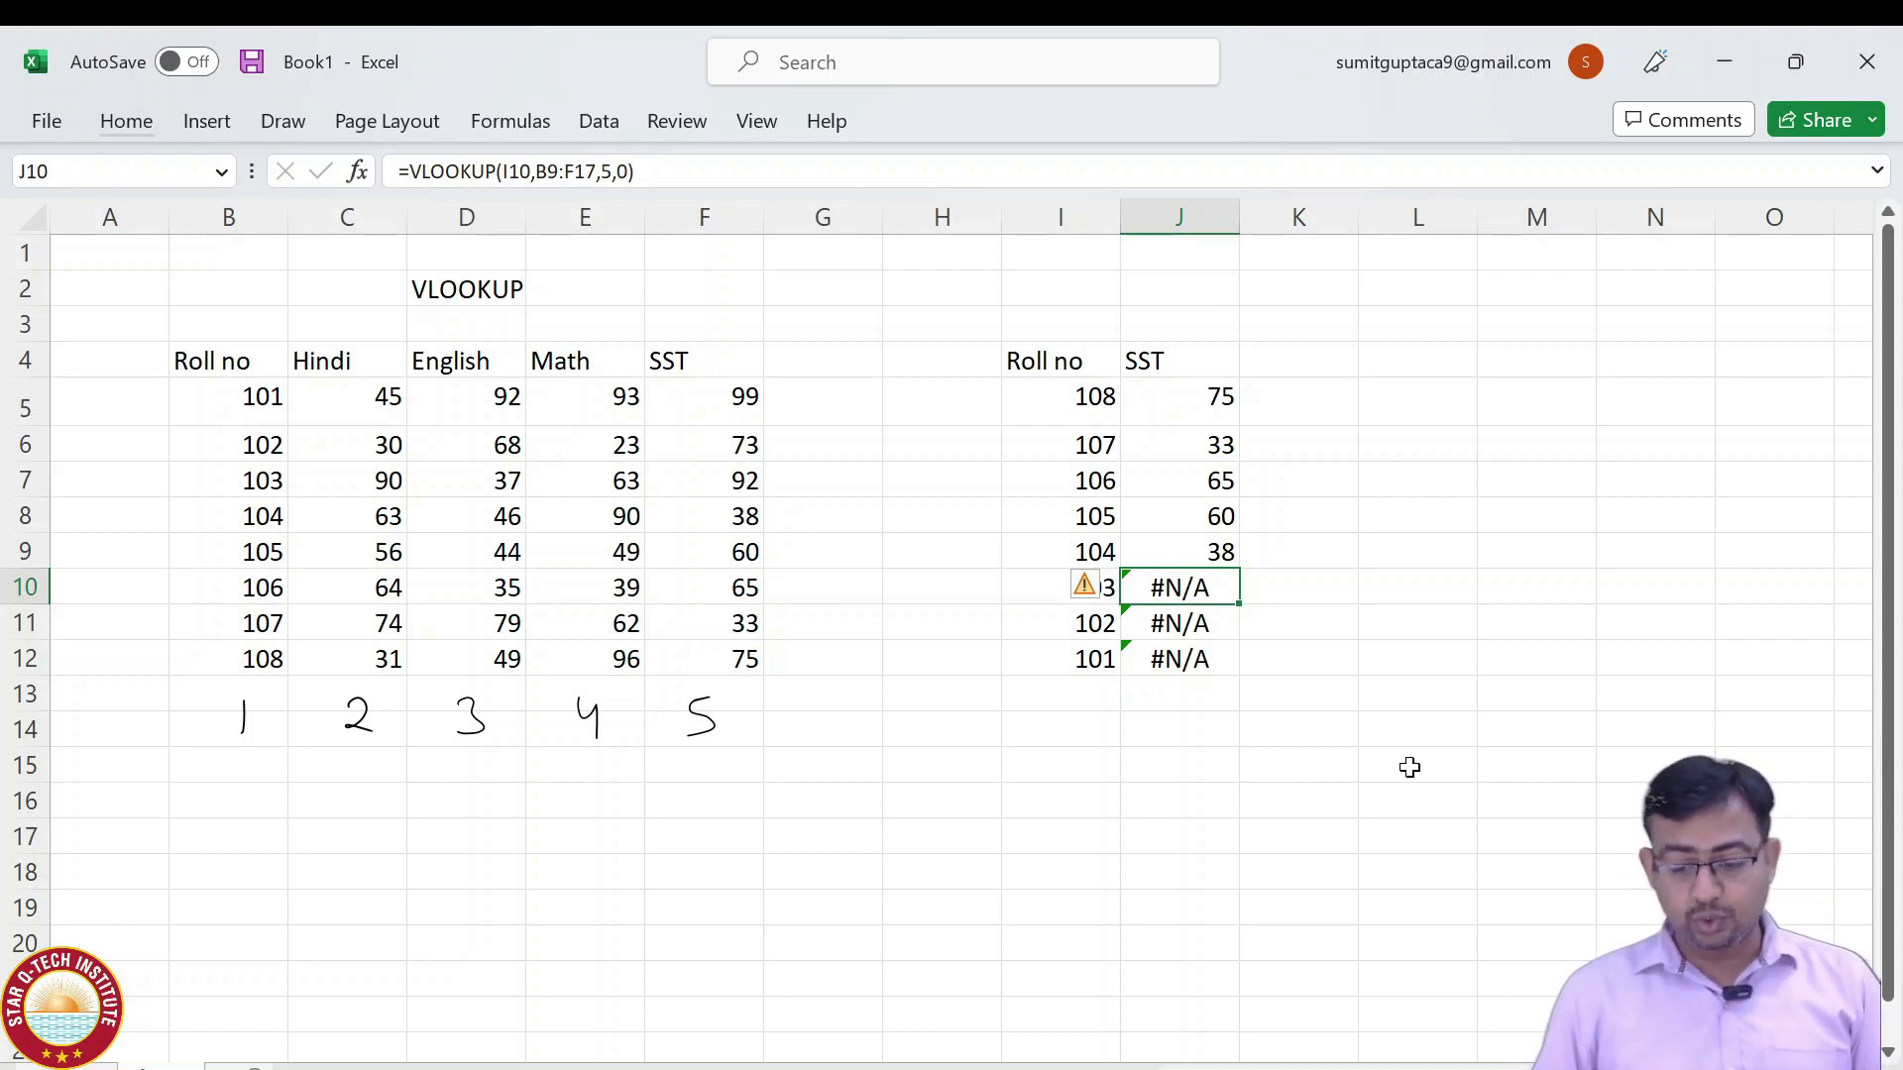
{"action": "key", "text": "F2"}
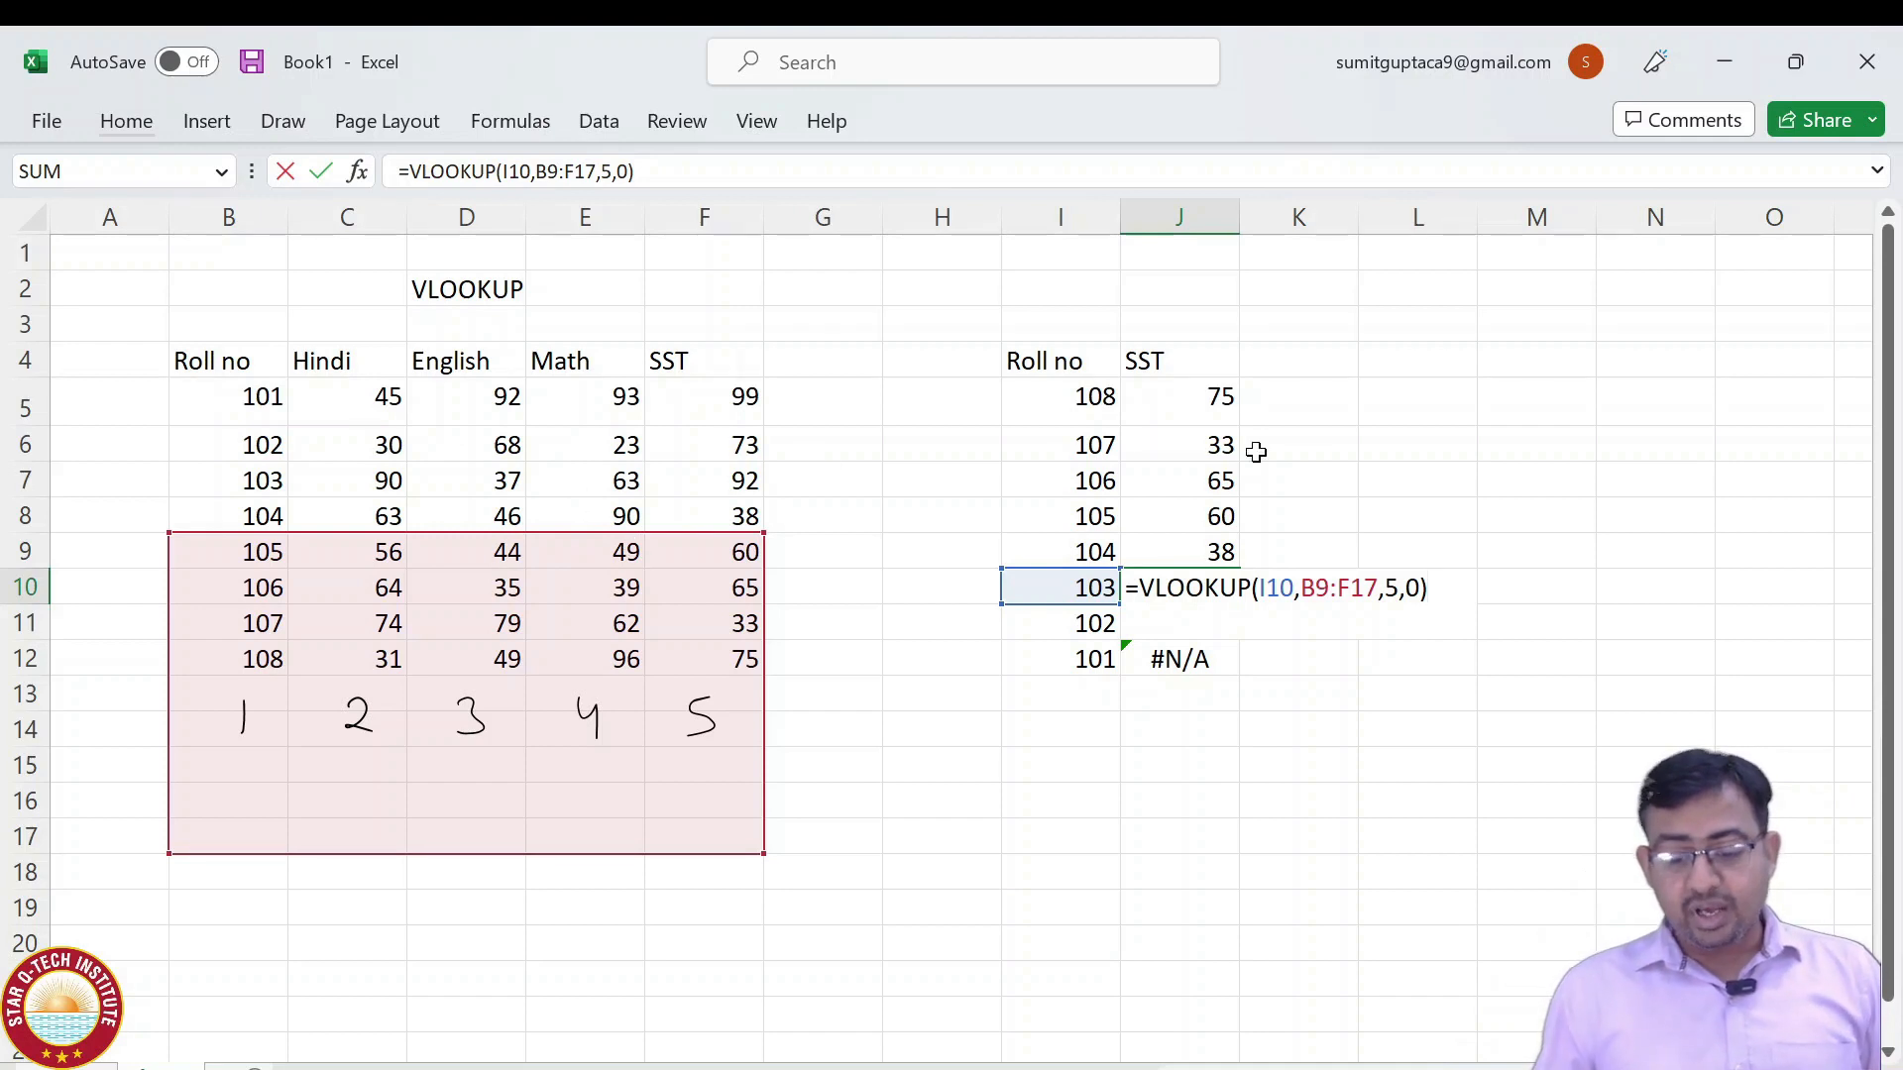
{"action": "key", "text": "ctrl+Return"}
Compare the roll numbers in I5 and I10 with the lookup reference in J10's VLOOKUP formula.
{"action": "left_click", "coordinate": [1083, 394]}
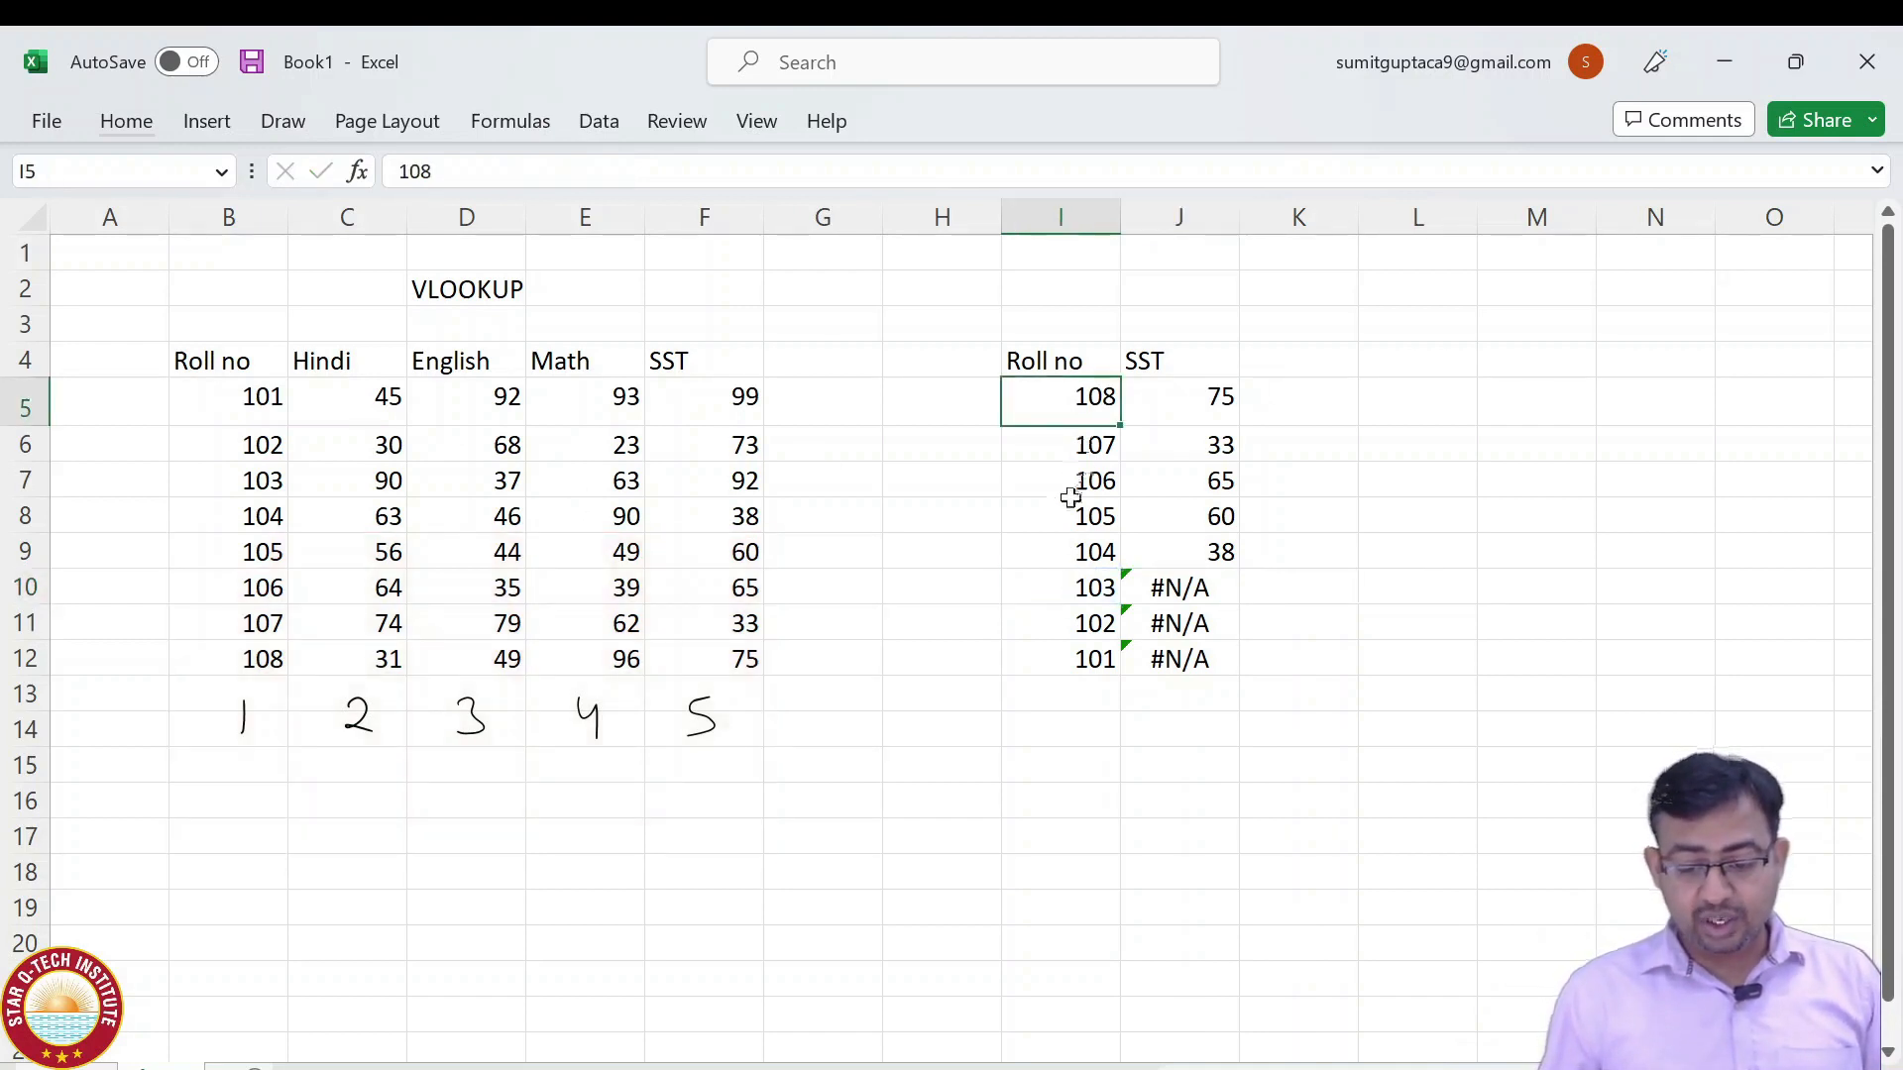
{"action": "left_click", "coordinate": [1056, 601]}
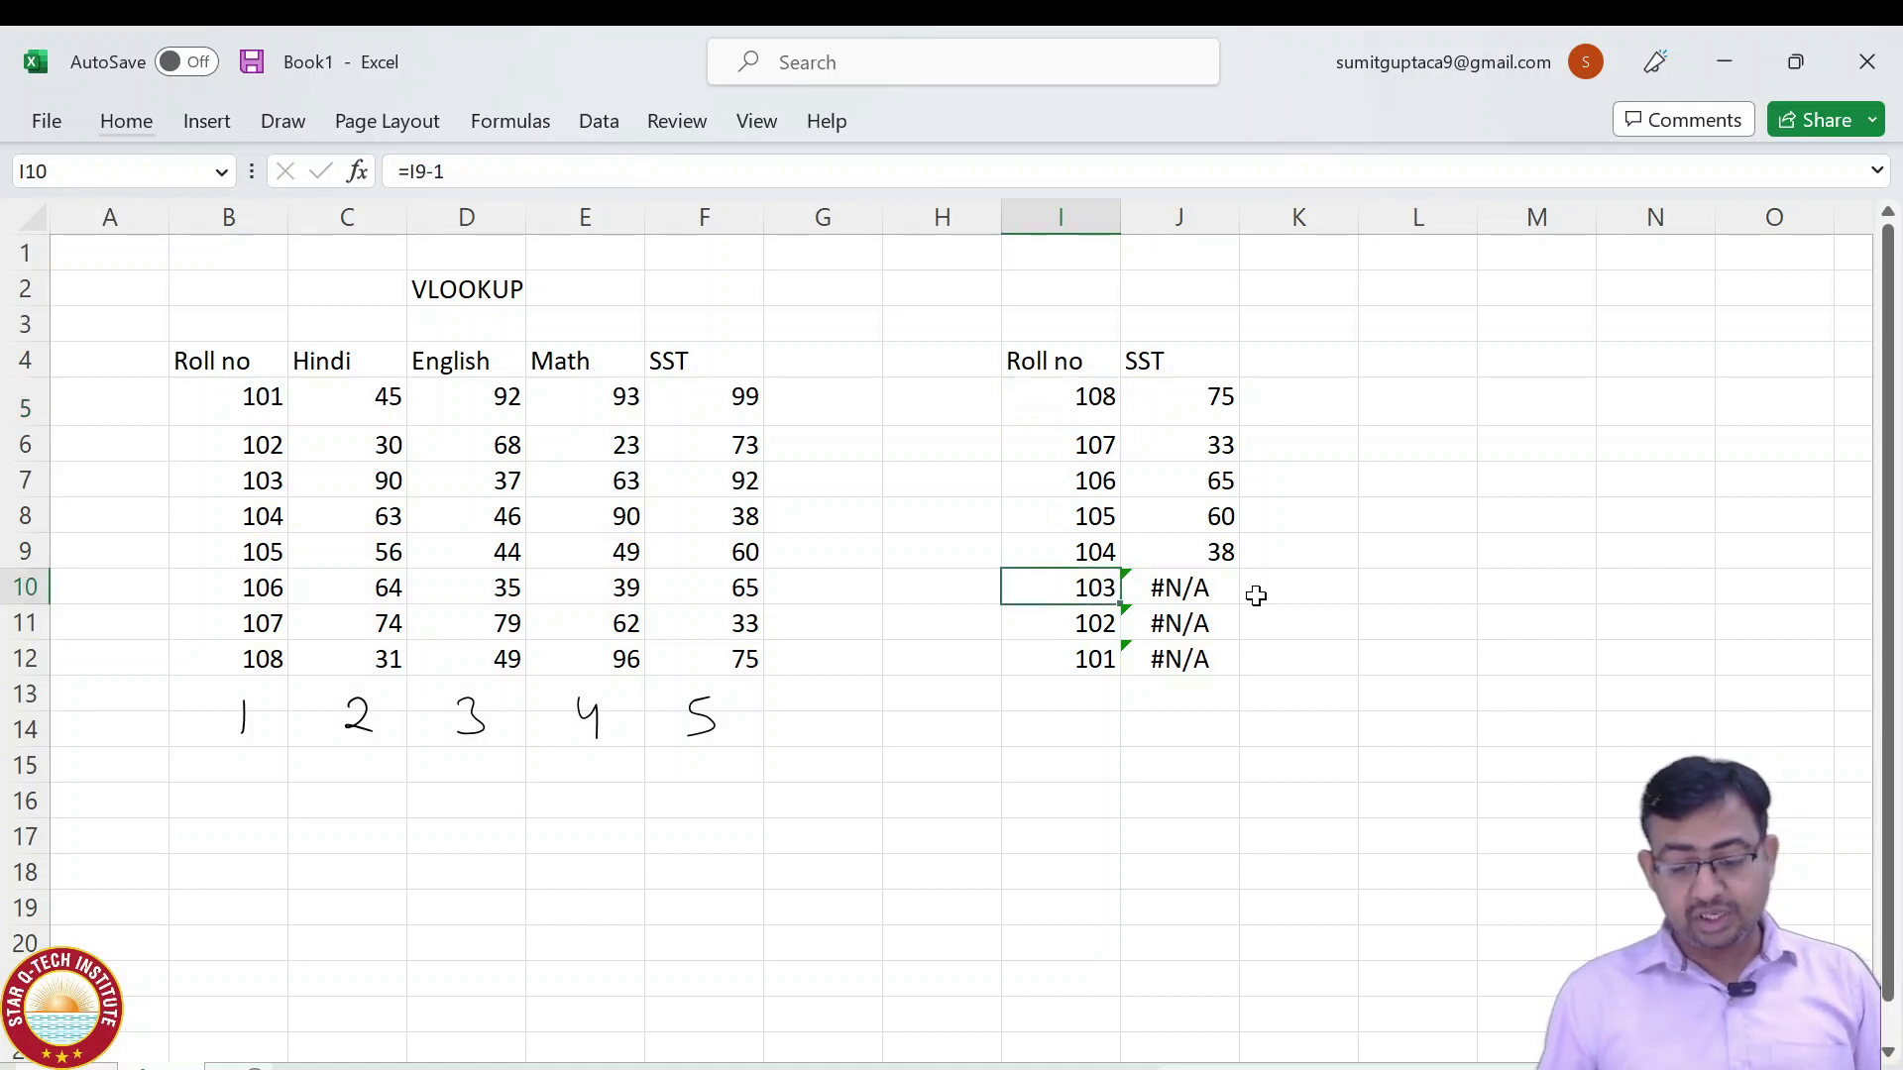
{"action": "double_click", "coordinate": [1150, 592]}
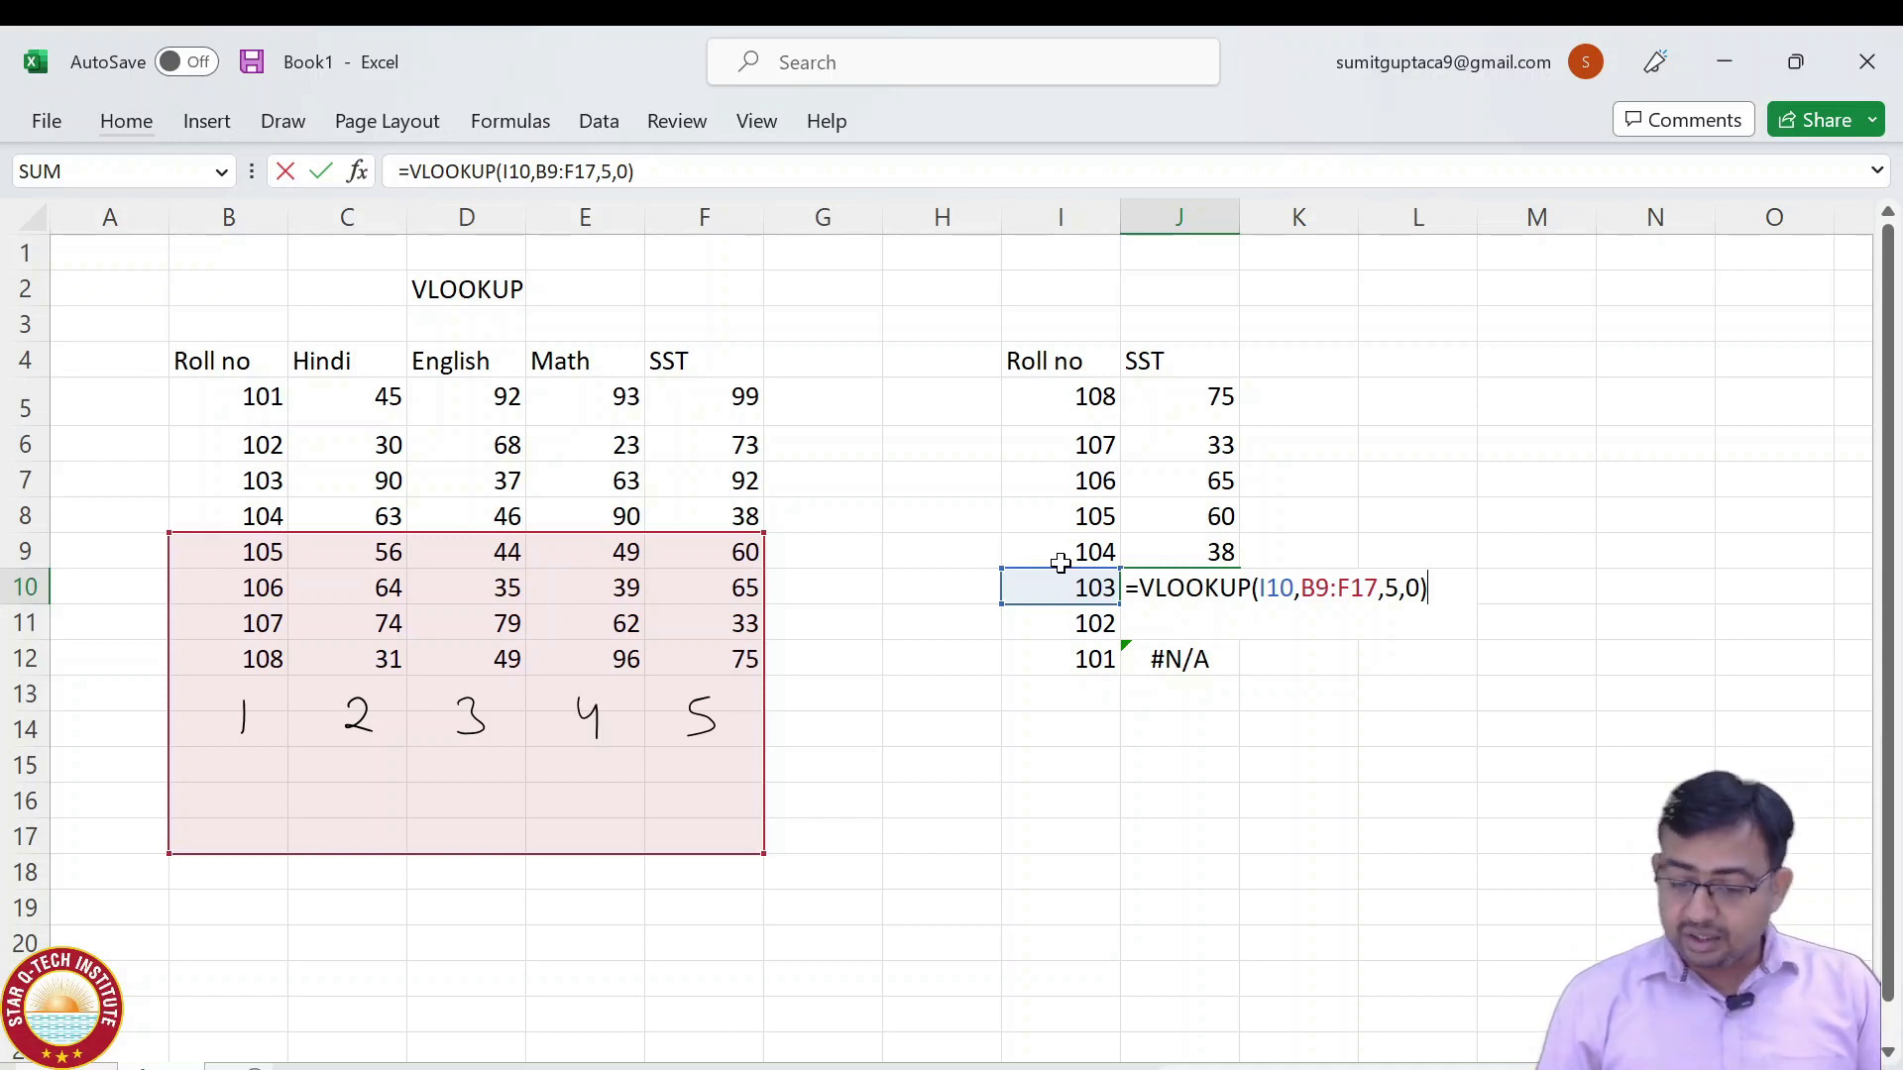
{"action": "key", "text": "ctrl+Return"}
Highlight the table_array argument inside J10's VLOOKUP formula to examine it, leaving the formula as is.
{"action": "key", "text": "F2"}
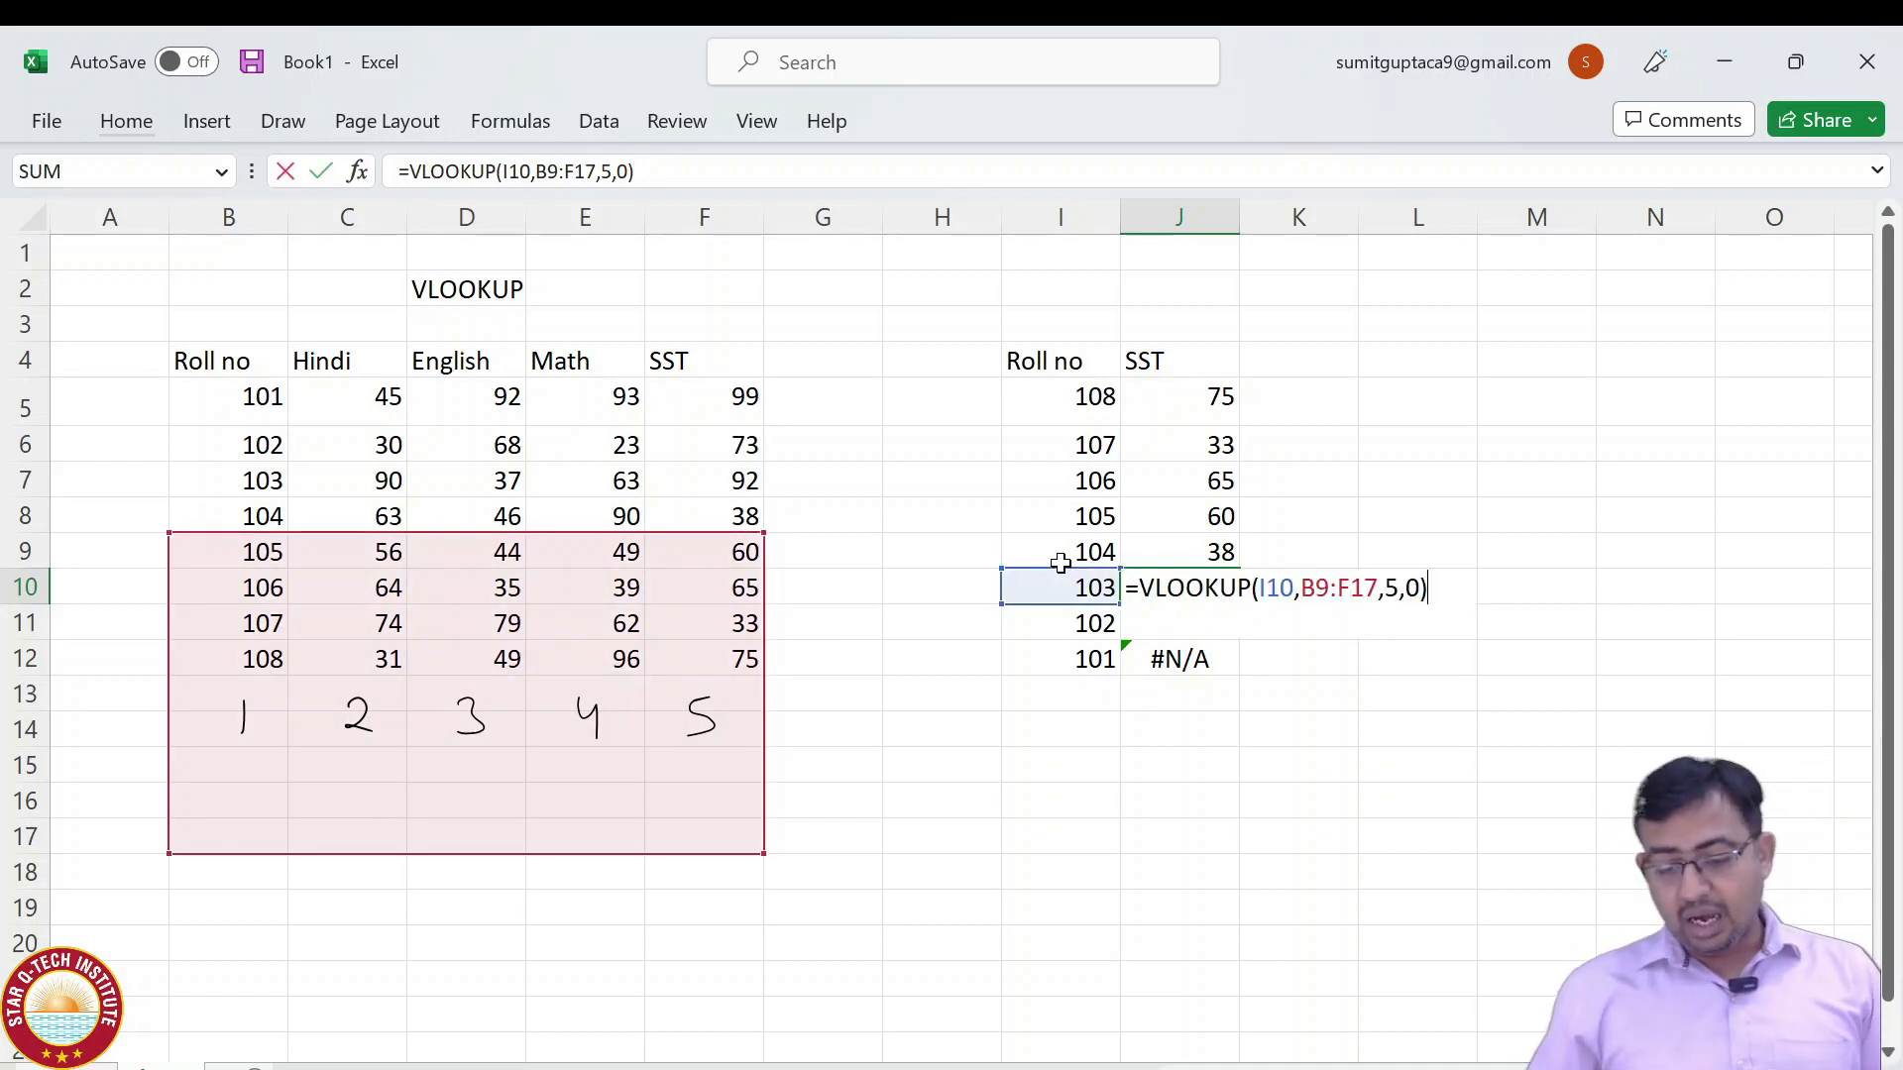
{"action": "key", "text": "Left"}
{"action": "key", "text": "Left"}
{"action": "key", "text": "Left"}
{"action": "key", "text": "Left"}
{"action": "key", "text": "Left"}
{"action": "key", "text": "shift+Left"}
{"action": "key", "text": "shift+Left"}
{"action": "key", "text": "shift+Left"}
{"action": "key", "text": "shift+Left"}
{"action": "key", "text": "shift+Left"}
{"action": "key", "text": "shift+Left"}
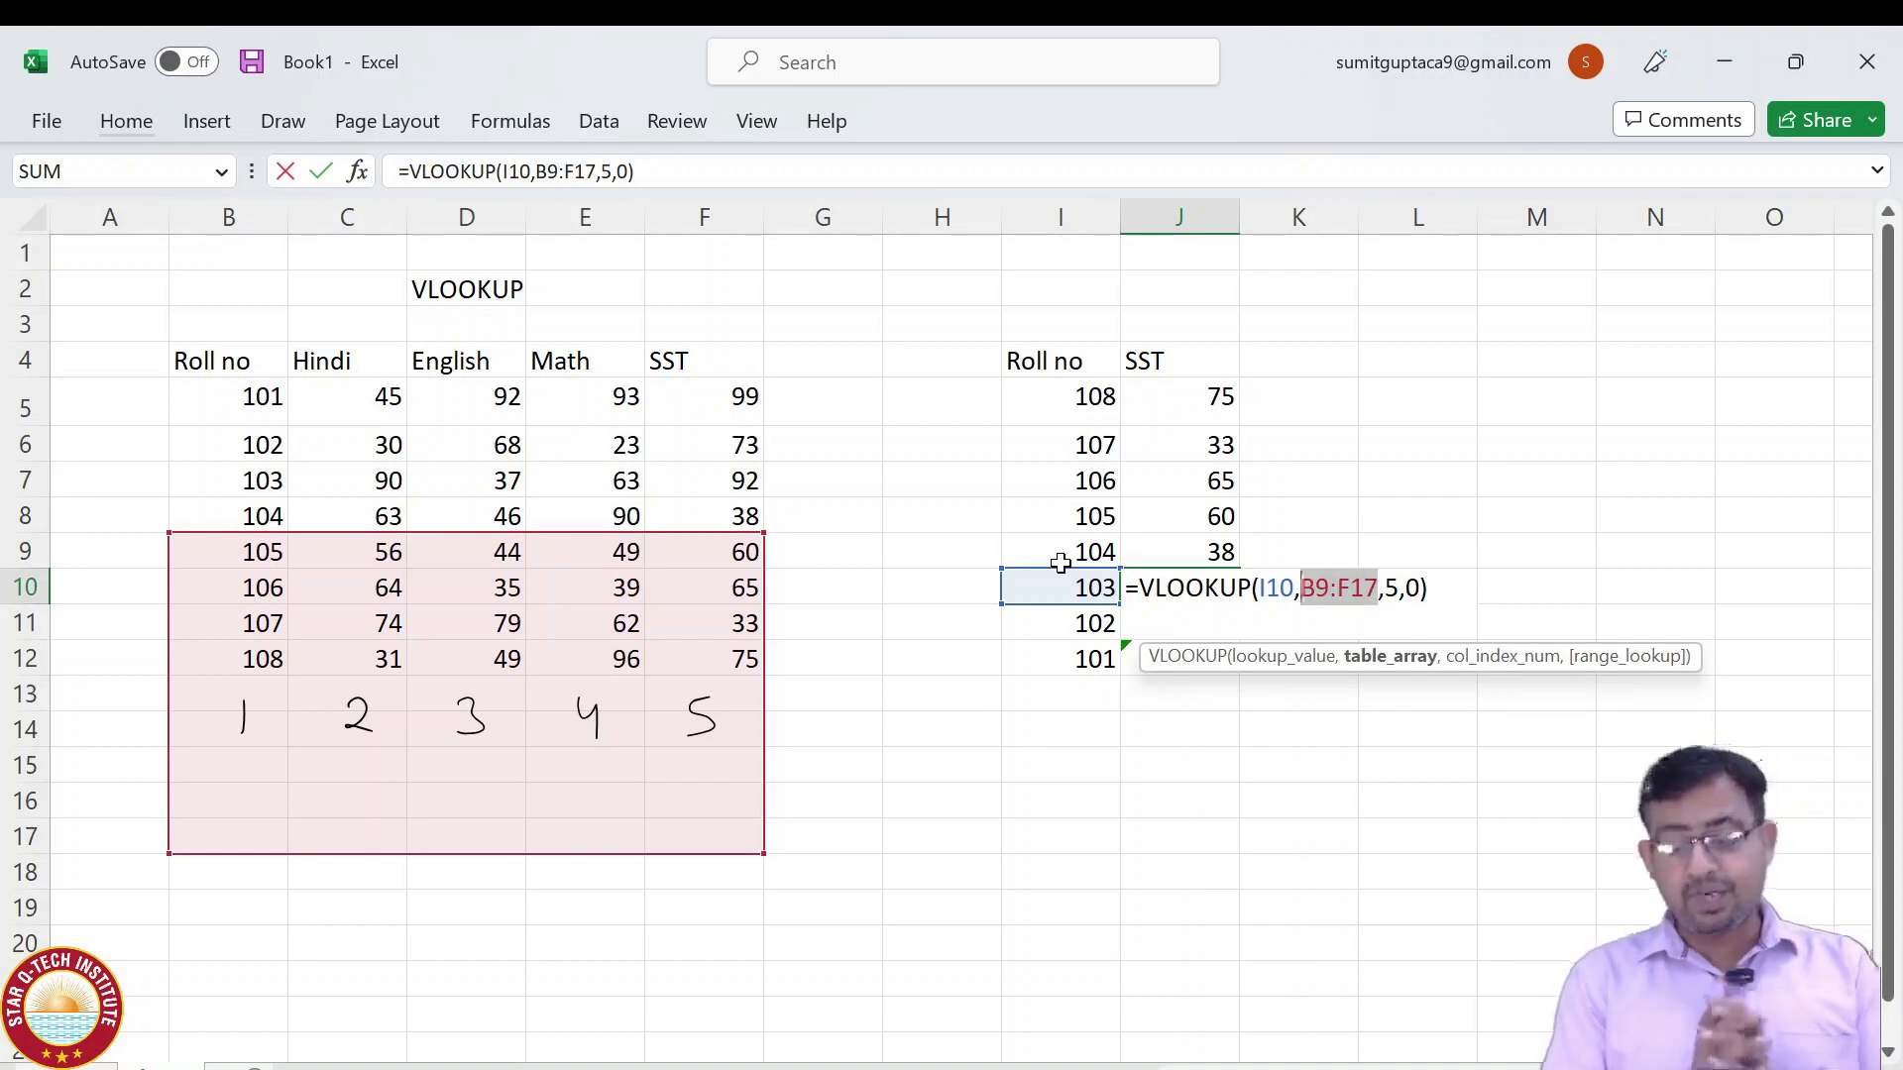
{"action": "key", "text": "ctrl+Return"}
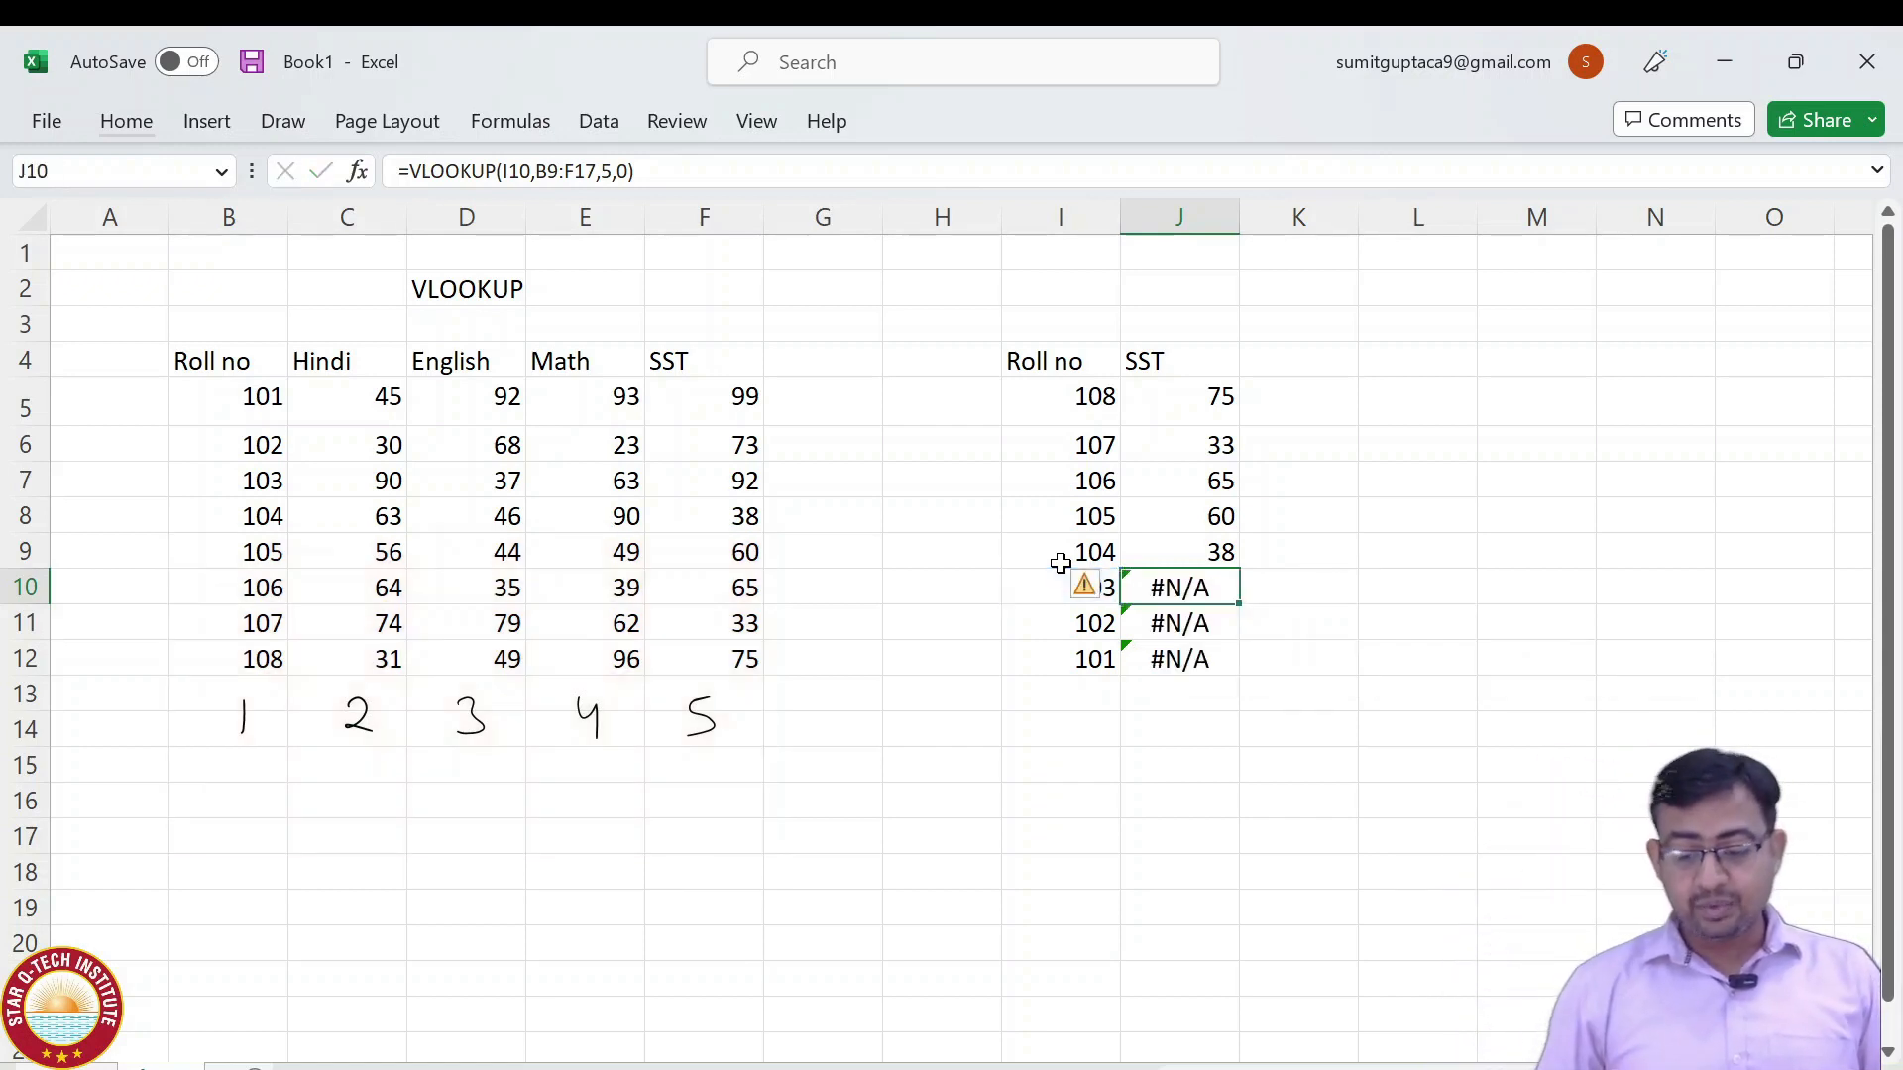
Inspect the table range in the original VLOOKUP formula in J5 and move on to the copy in J6.
{"action": "key", "text": "Up"}
{"action": "key", "text": "Up"}
{"action": "key", "text": "Up"}
{"action": "key", "text": "Up"}
{"action": "key", "text": "Up"}
{"action": "key", "text": "F2"}
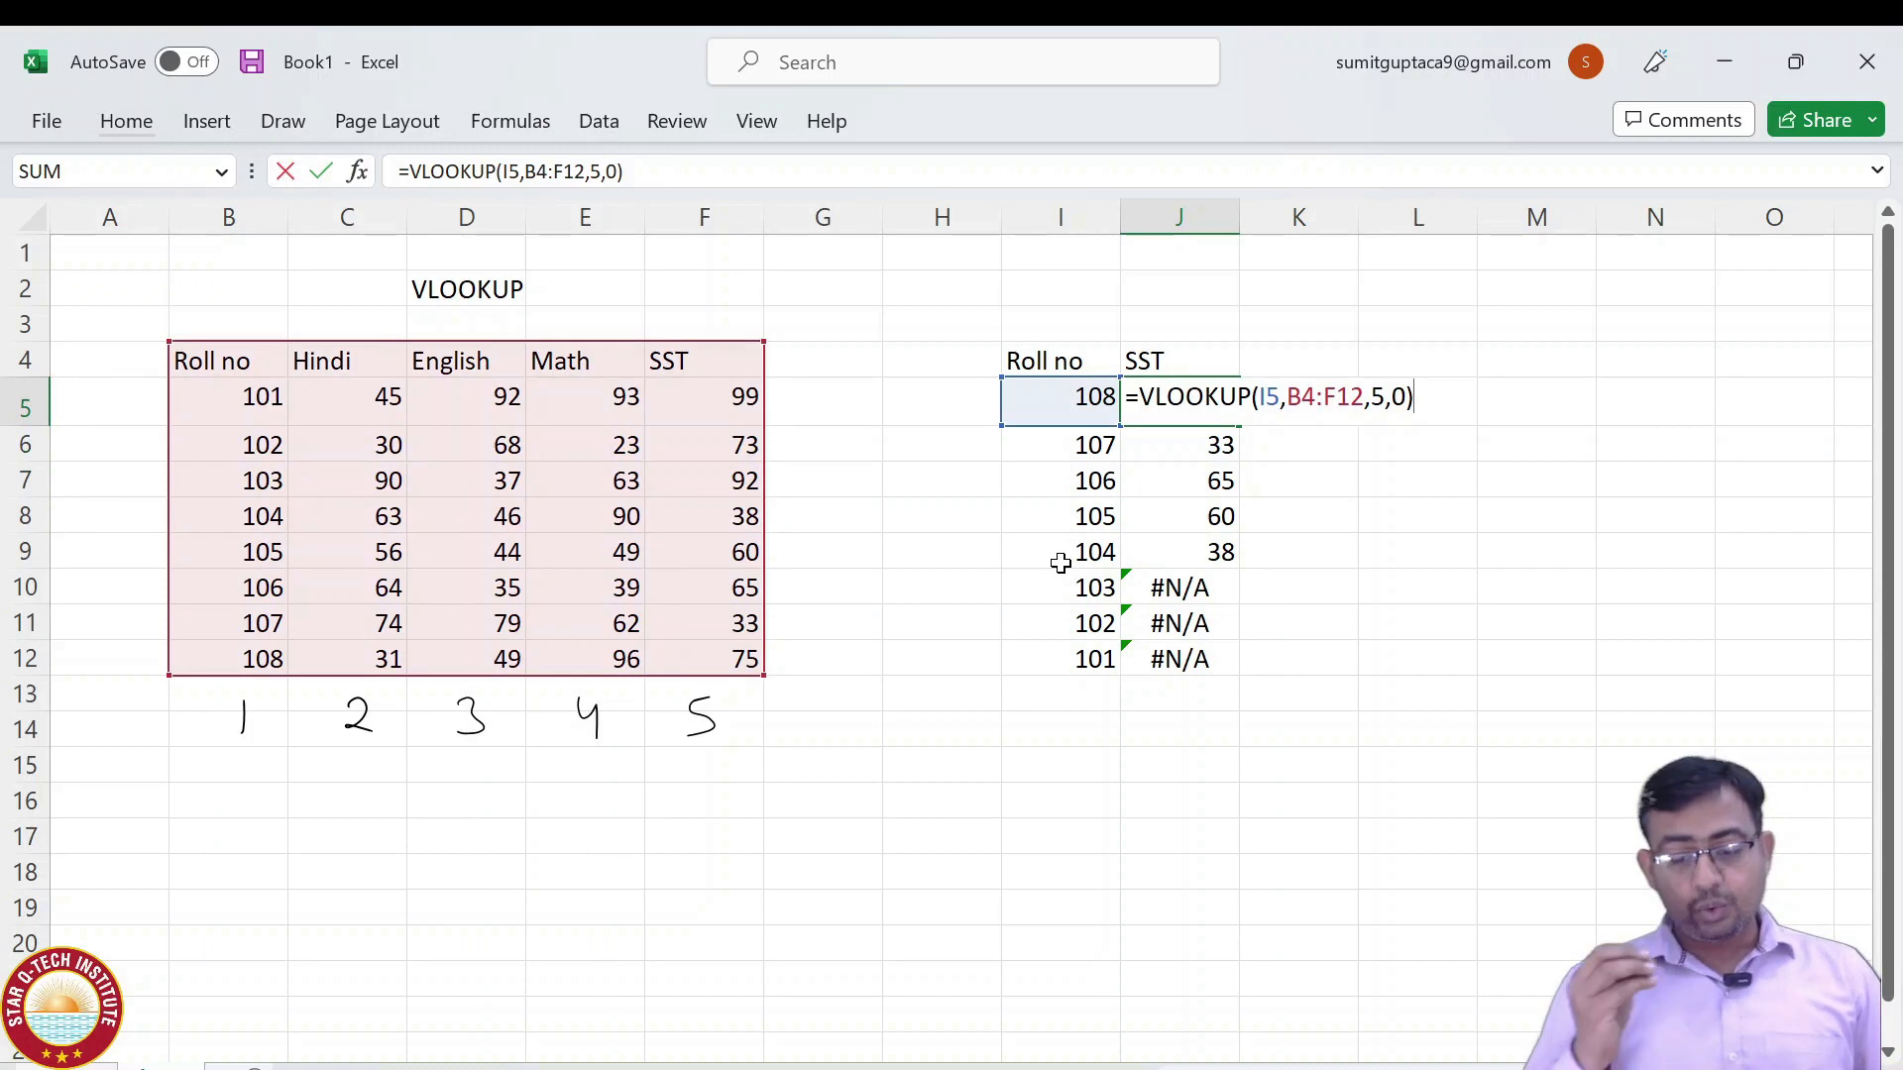
{"action": "key", "text": "ctrl+Return"}
{"action": "key", "text": "Down"}
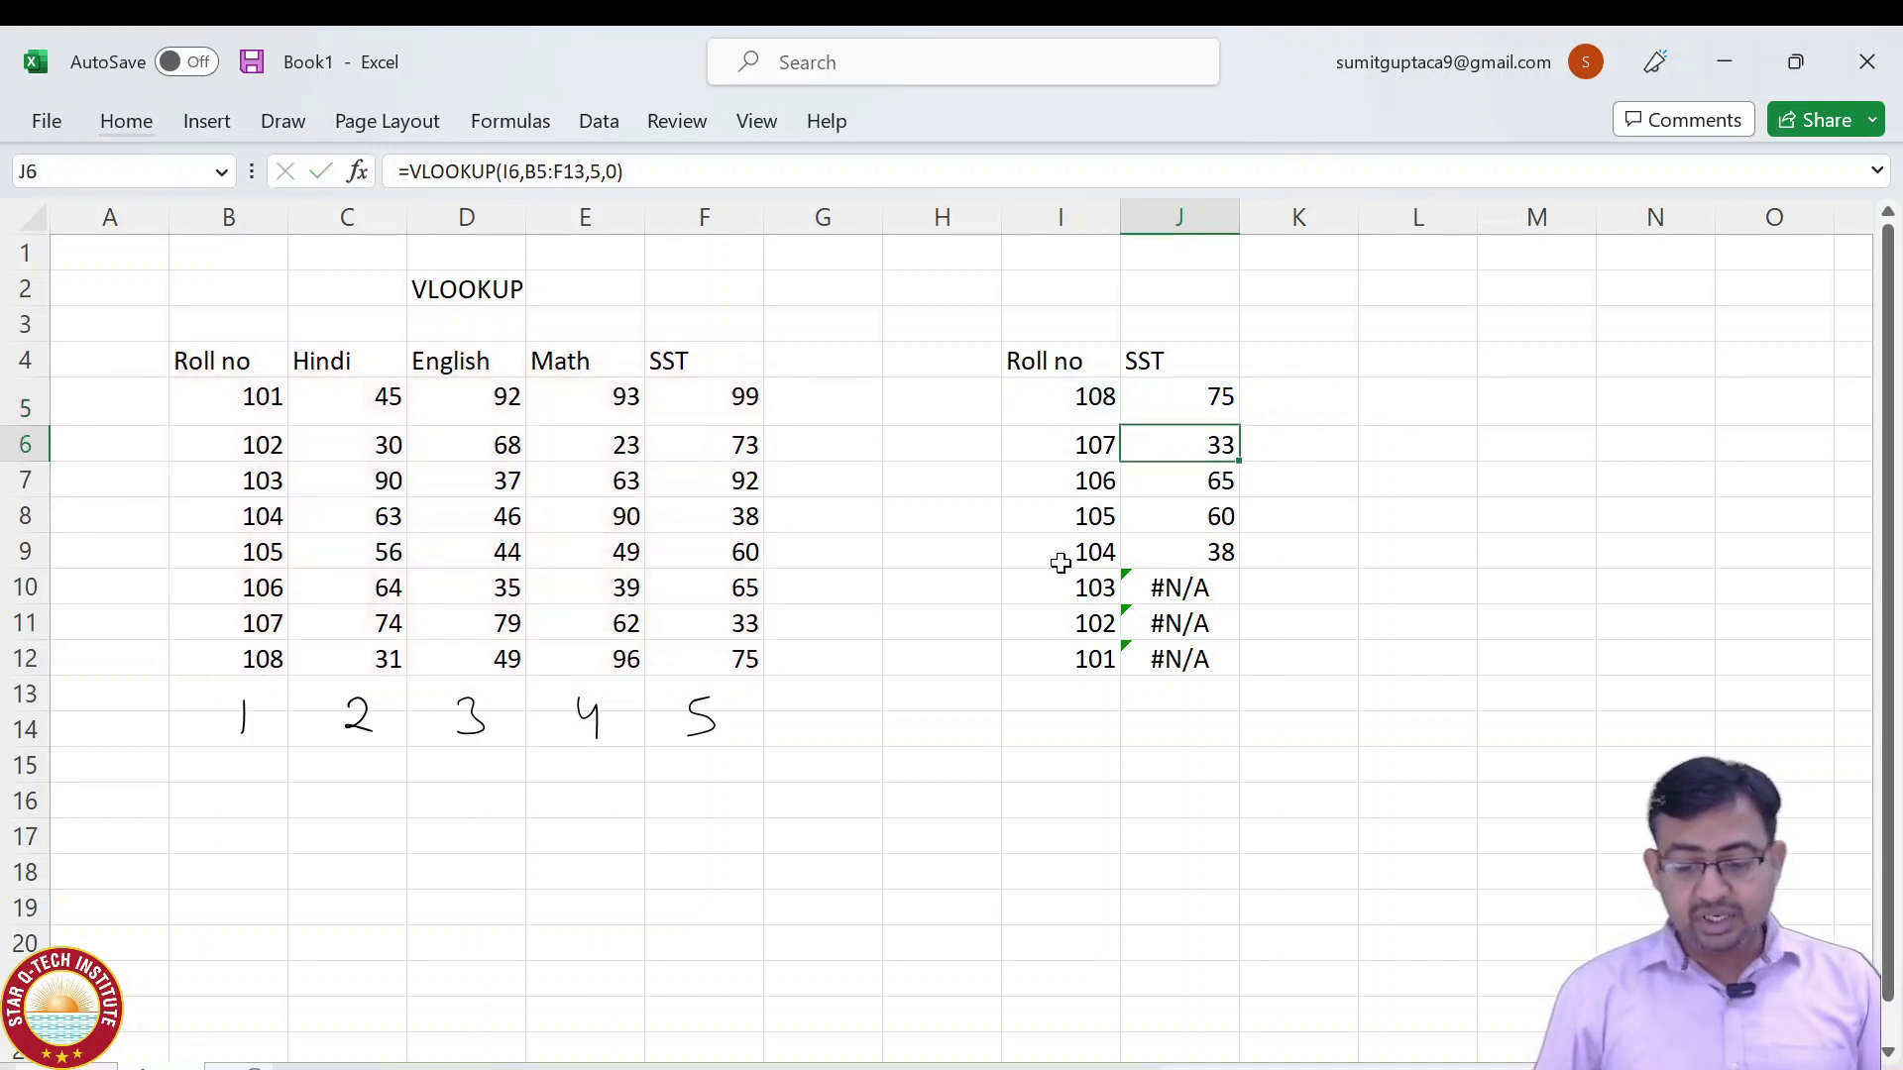
Examine the table range referenced by each VLOOKUP formula in the SST lookup column from J6 to J11.
{"action": "key", "text": "F2"}
{"action": "key", "text": "ctrl+Return"}
{"action": "key", "text": "Down"}
{"action": "key", "text": "F2"}
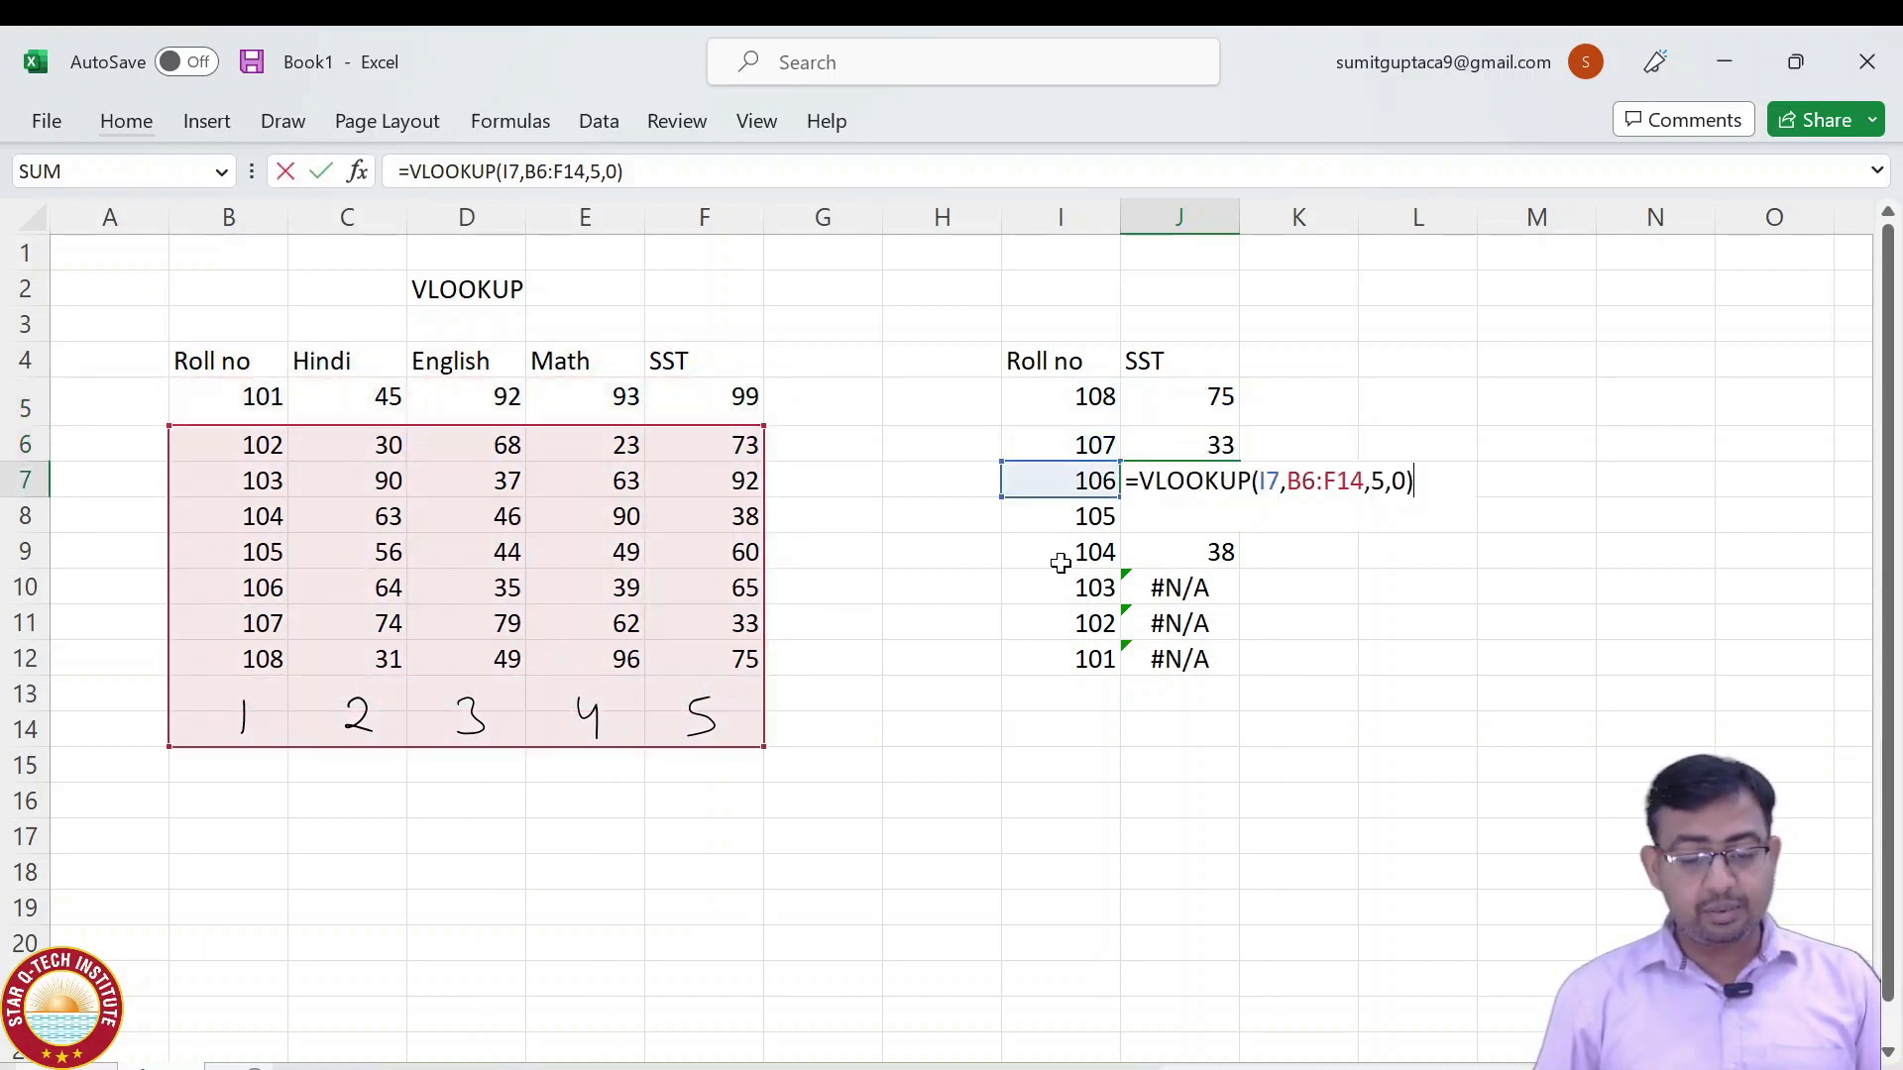
{"action": "key", "text": "ctrl+Return"}
{"action": "key", "text": "Down"}
{"action": "key", "text": "F2"}
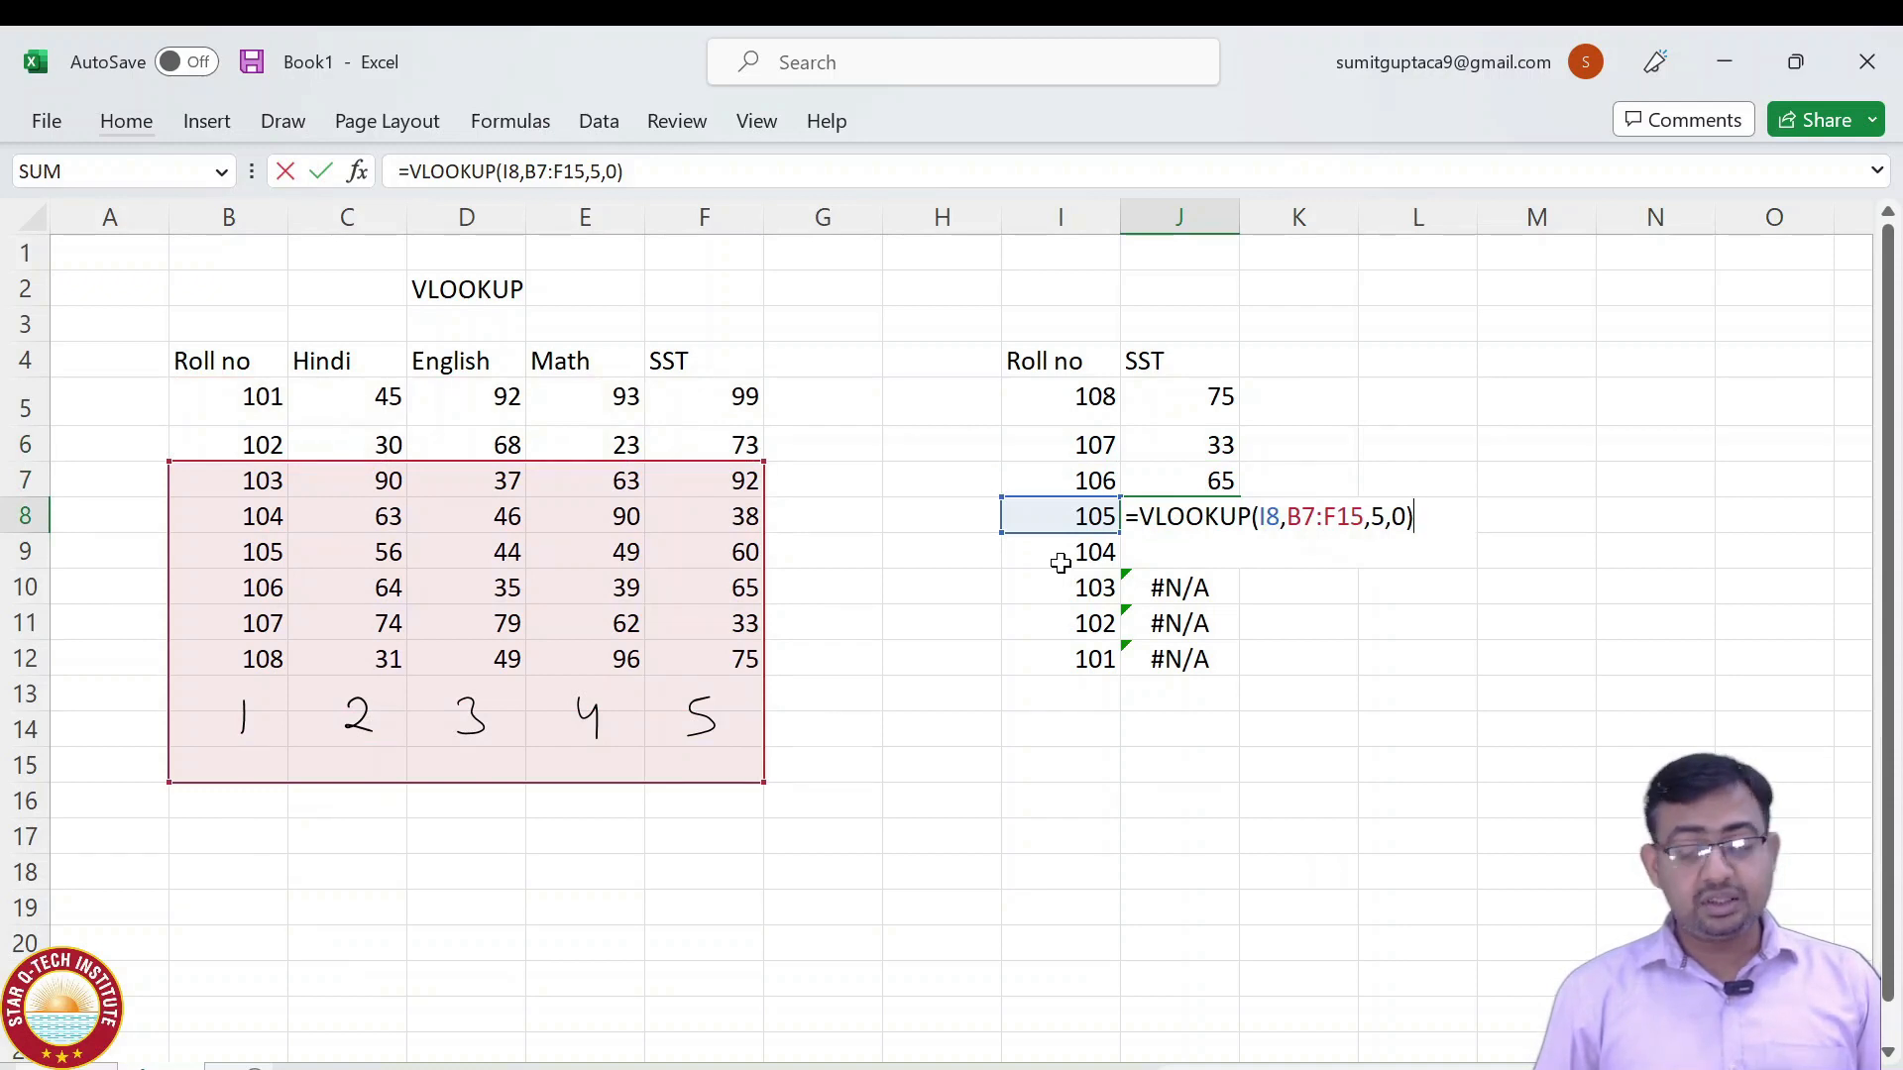
{"action": "key", "text": "ctrl+Return"}
{"action": "key", "text": "Down"}
{"action": "key", "text": "F2"}
{"action": "key", "text": "ctrl+Return"}
{"action": "key", "text": "Down"}
{"action": "key", "text": "F2"}
{"action": "key", "text": "ctrl+Return"}
{"action": "key", "text": "Down"}
{"action": "key", "text": "F2"}
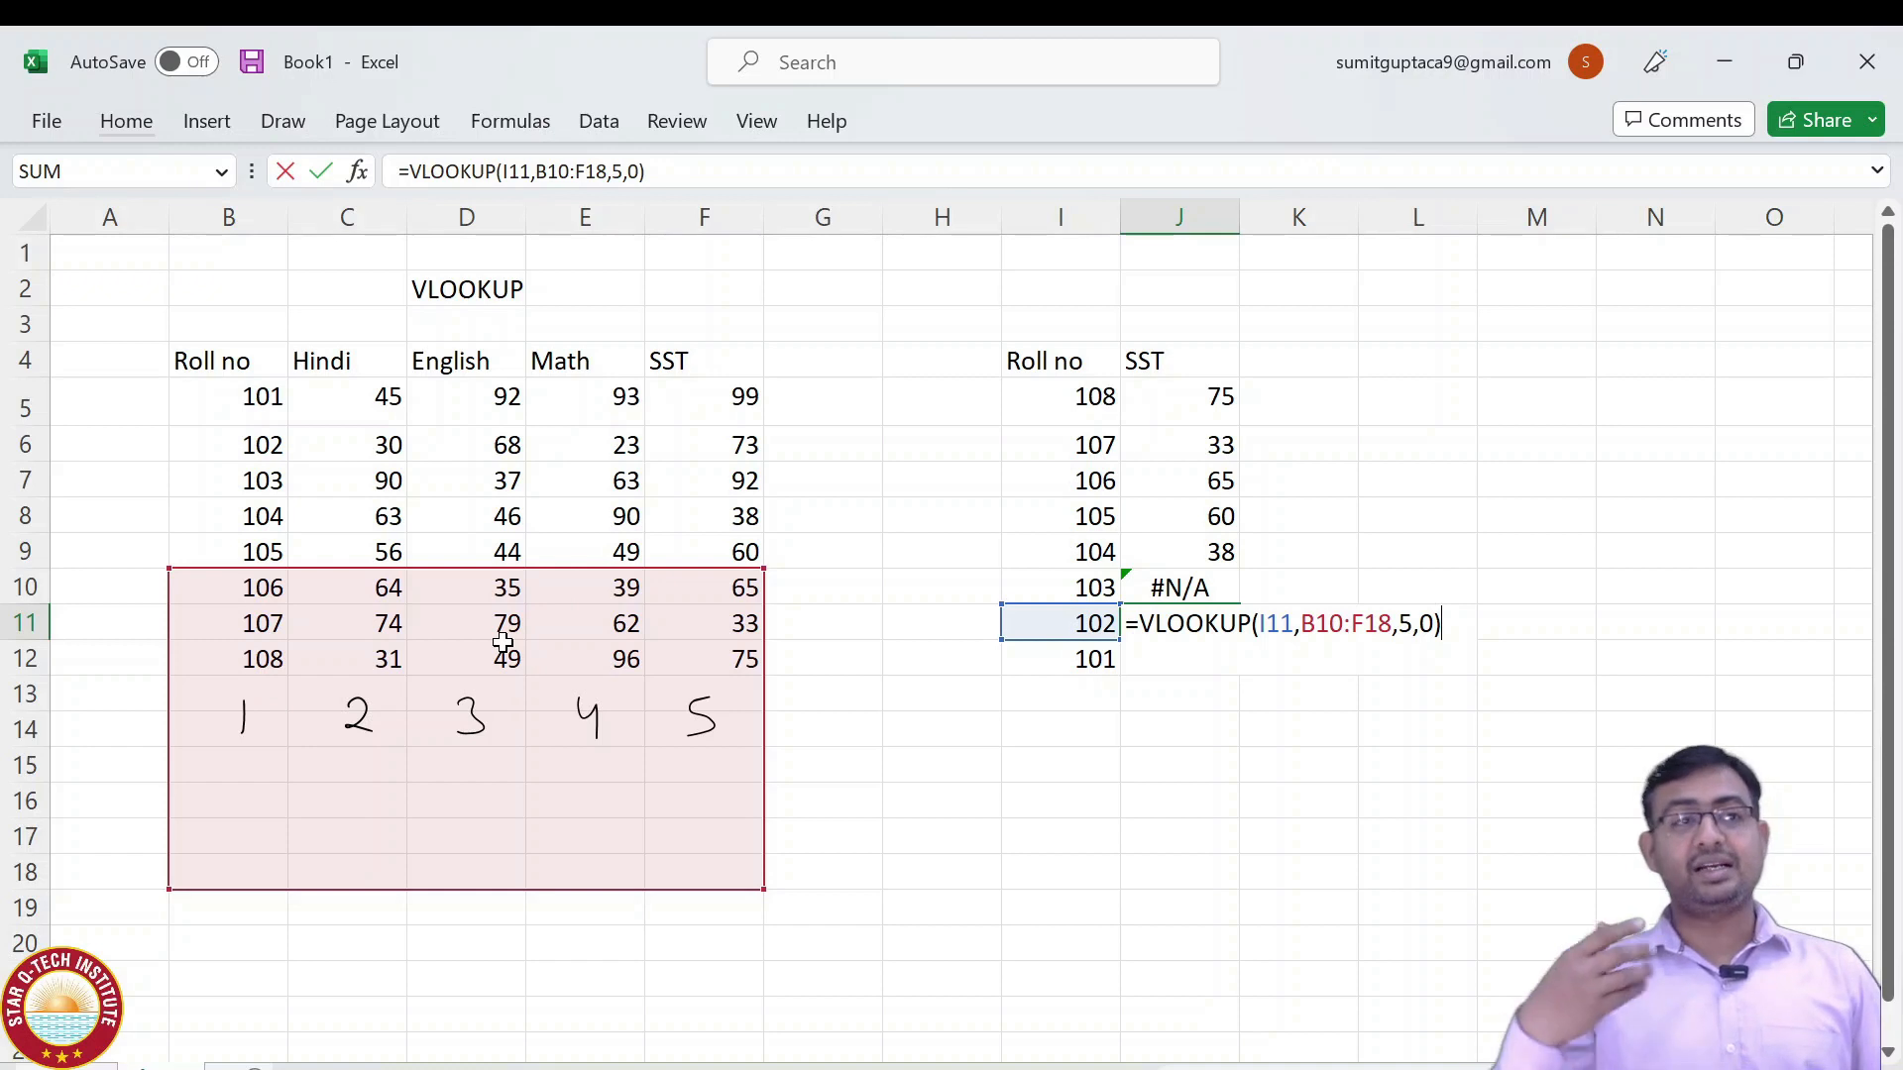
{"action": "key", "text": "ctrl+Return"}
Make the table range in the J5 VLOOKUP formula absolute, giving =VLOOKUP(I5,$B$4:$F$12,5,0).
{"action": "key", "text": "Up"}
{"action": "key", "text": "Up"}
{"action": "key", "text": "Up"}
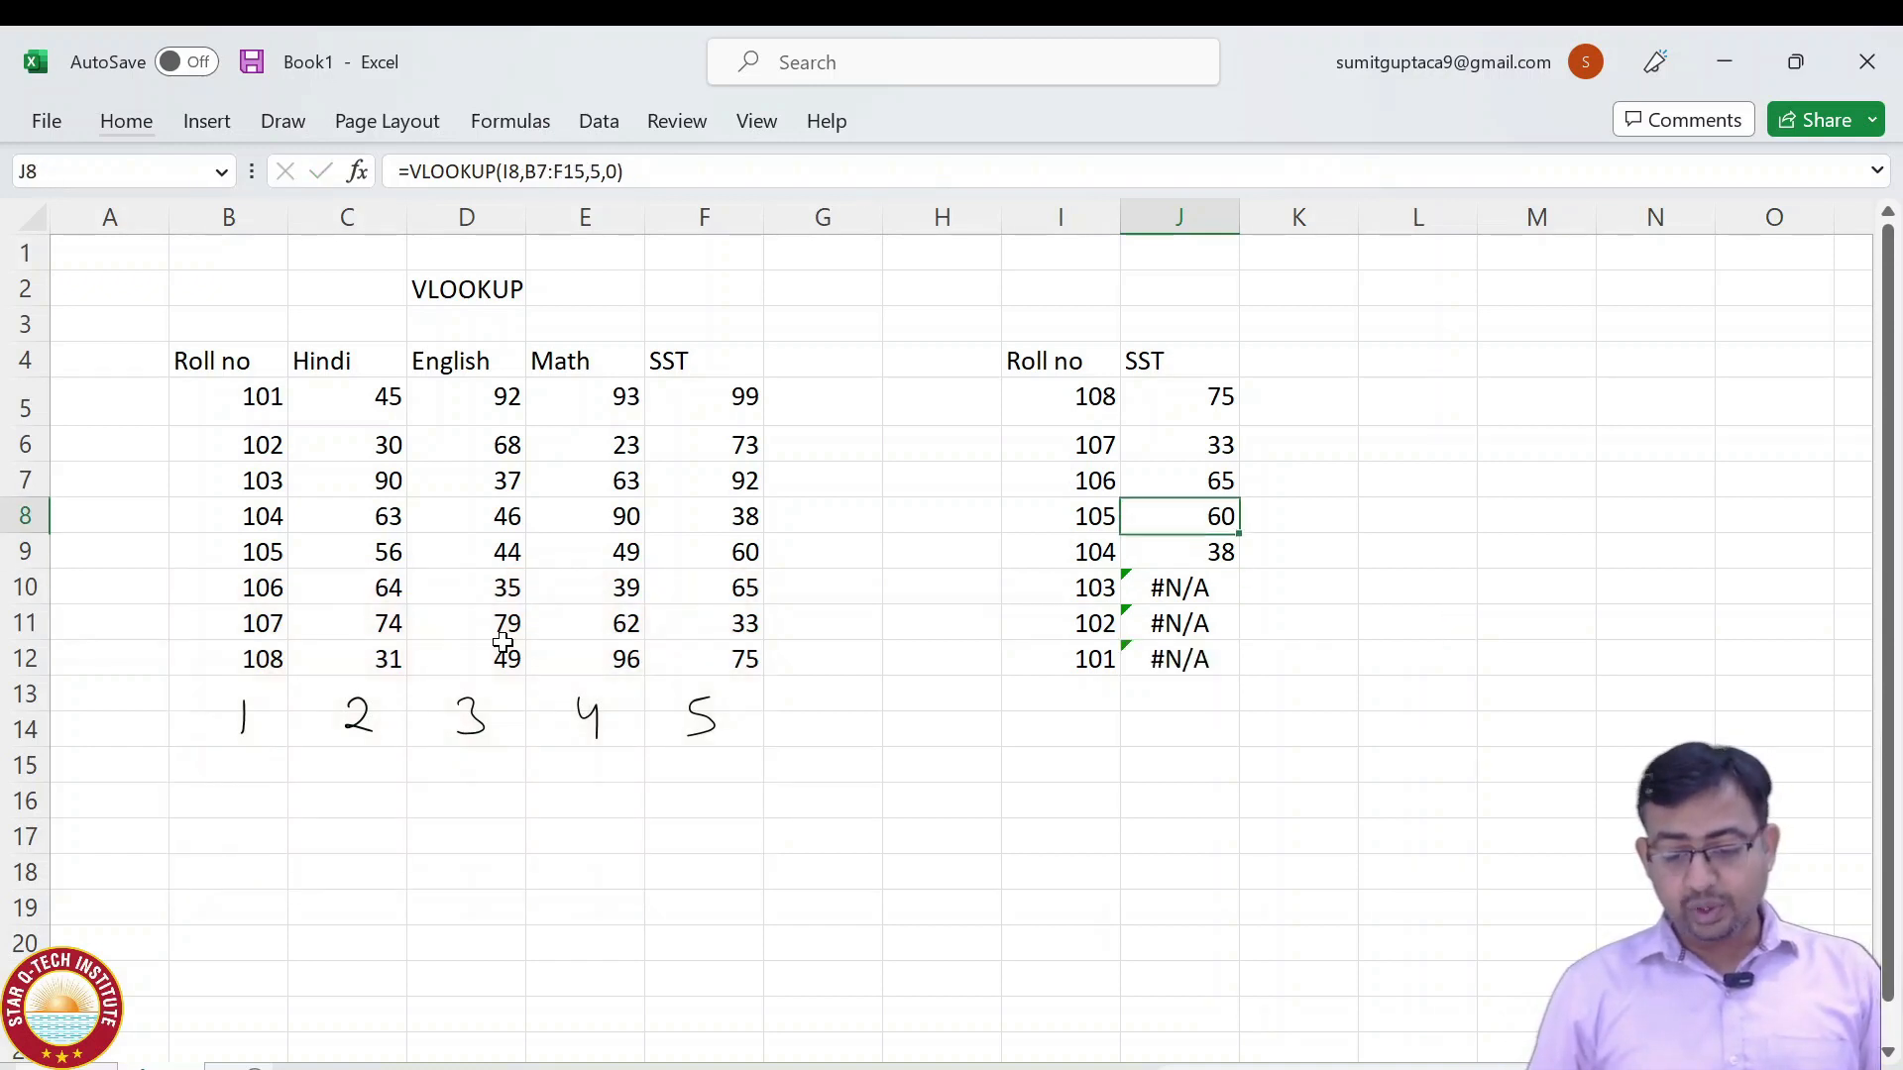
{"action": "key", "text": "Up"}
{"action": "key", "text": "Up"}
{"action": "key", "text": "Up"}
{"action": "key", "text": "F2"}
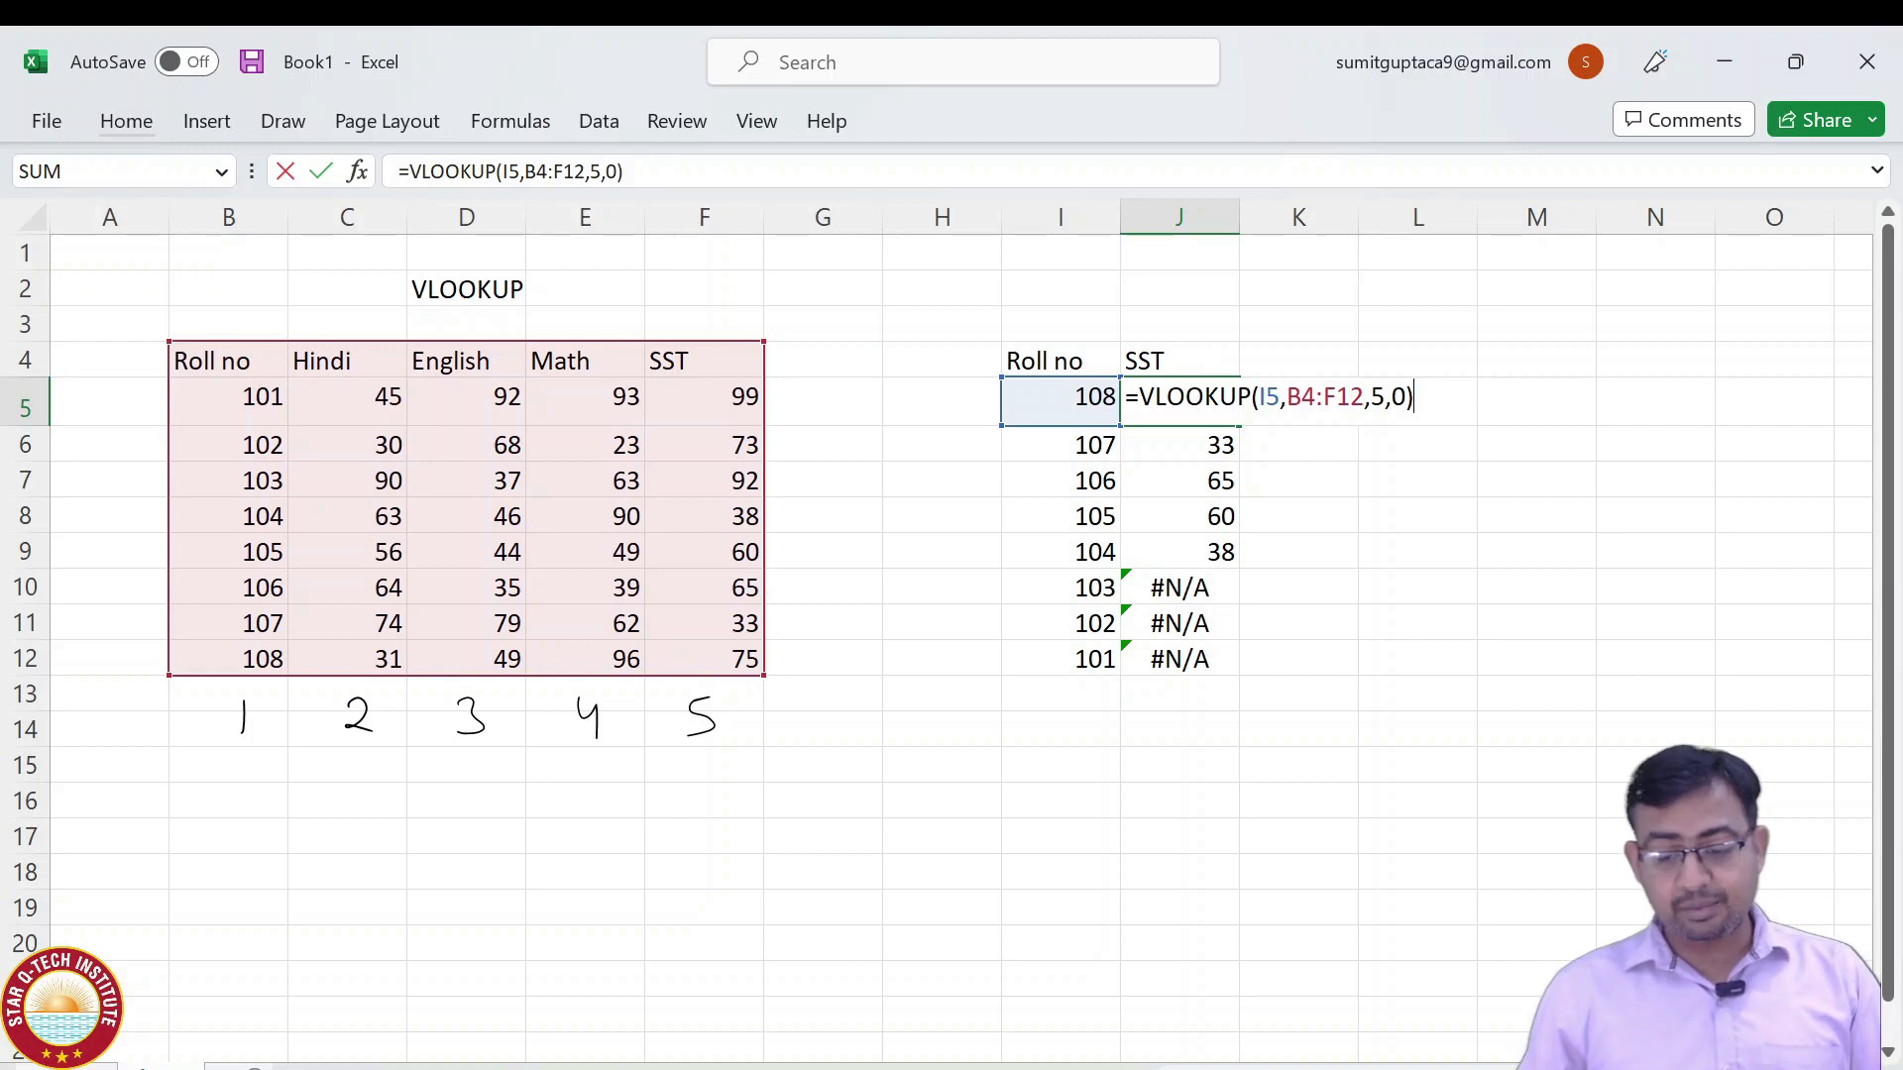
{"action": "key", "text": "Left"}
{"action": "key", "text": "Left"}
{"action": "key", "text": "Left"}
{"action": "key", "text": "Left"}
{"action": "key", "text": "Left"}
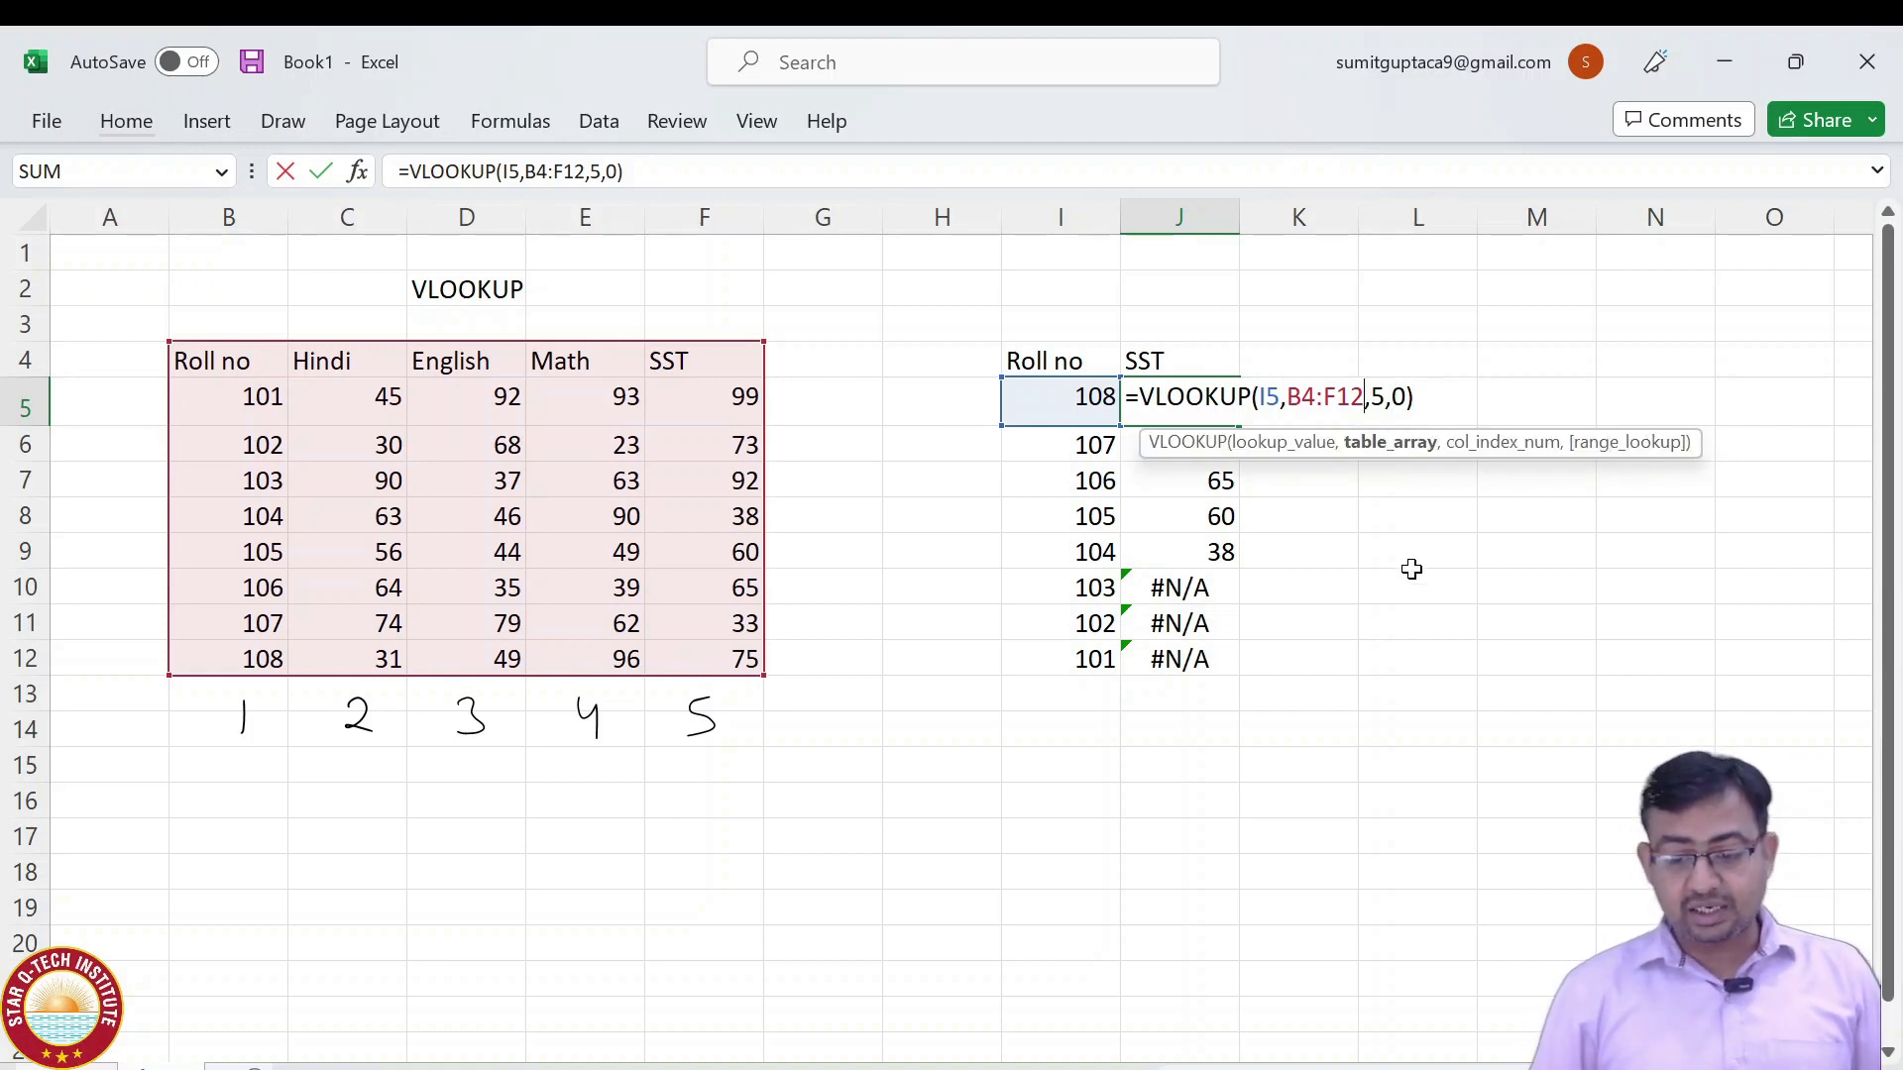
{"action": "key", "text": "shift+Left"}
{"action": "key", "text": "shift+Left"}
{"action": "key", "text": "shift+Left"}
{"action": "key", "text": "shift+Left"}
{"action": "key", "text": "shift+Left"}
{"action": "key", "text": "shift+Left"}
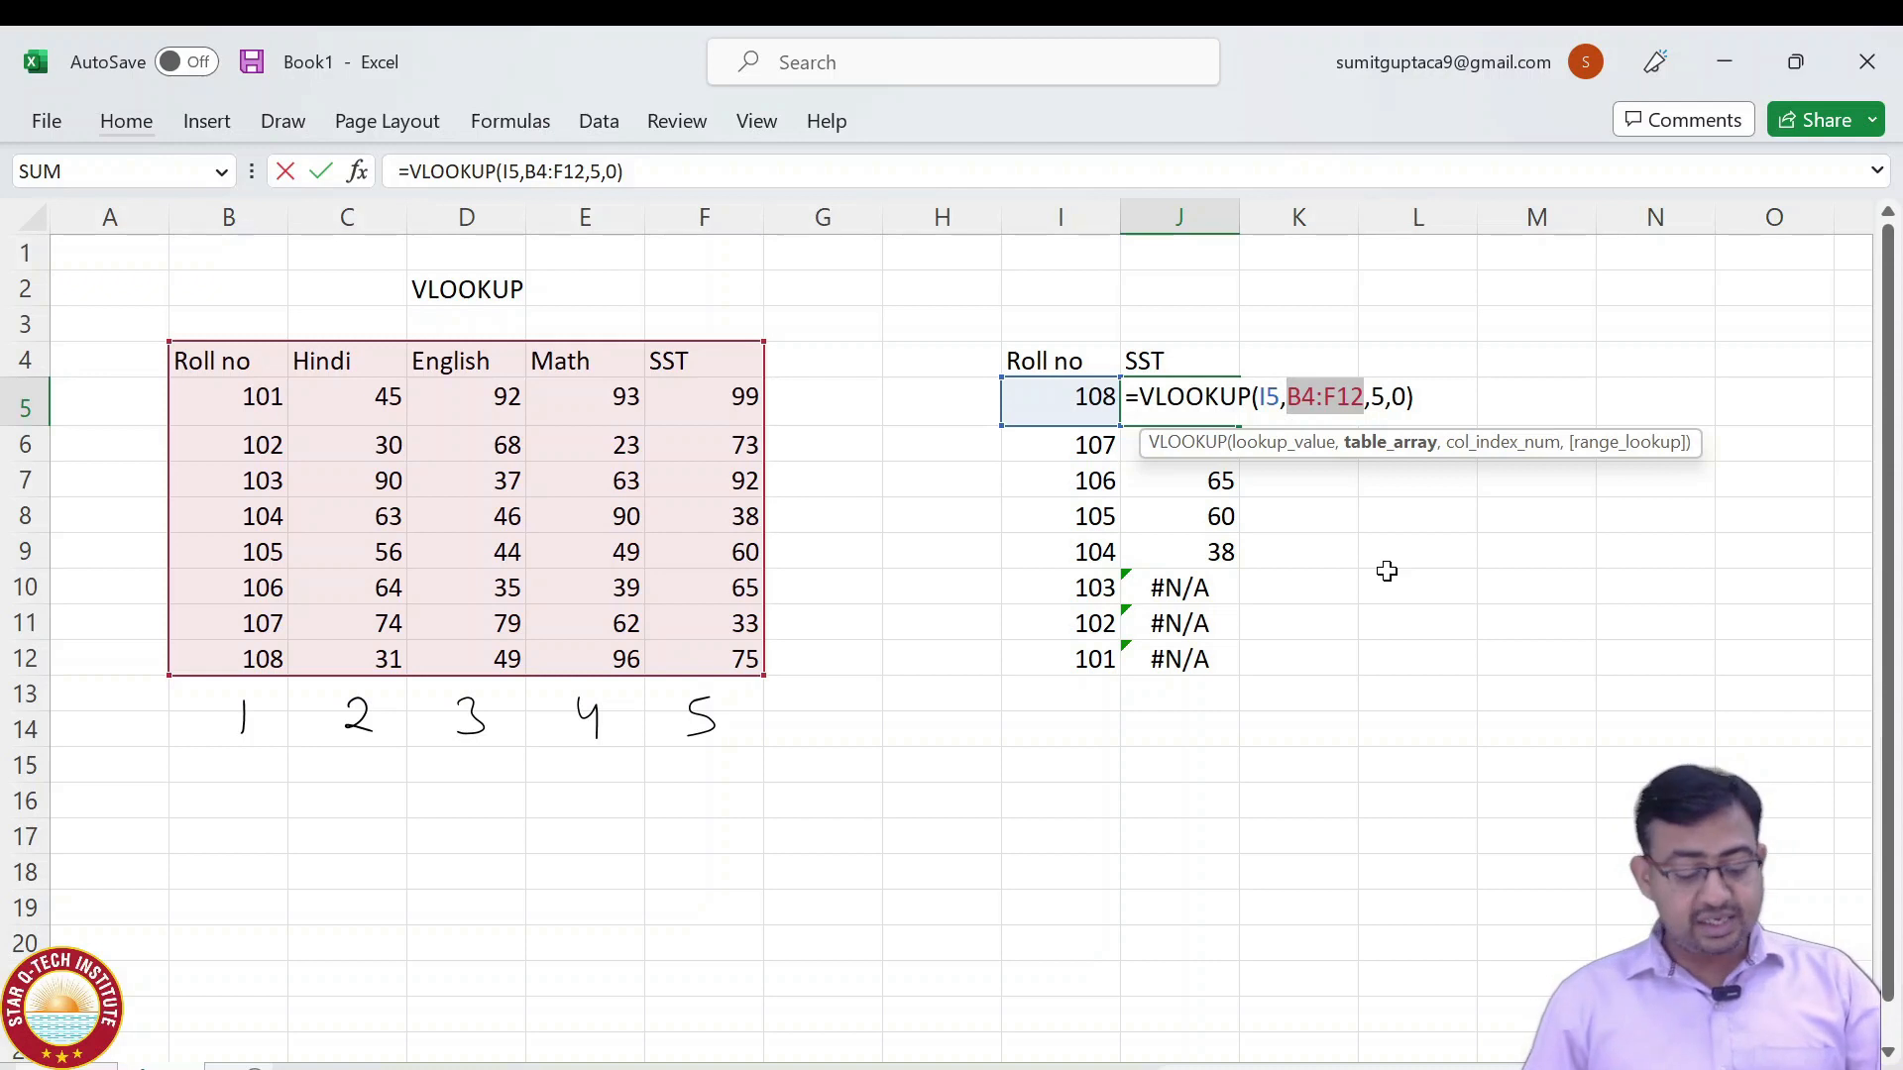
{"action": "key", "text": "F4"}
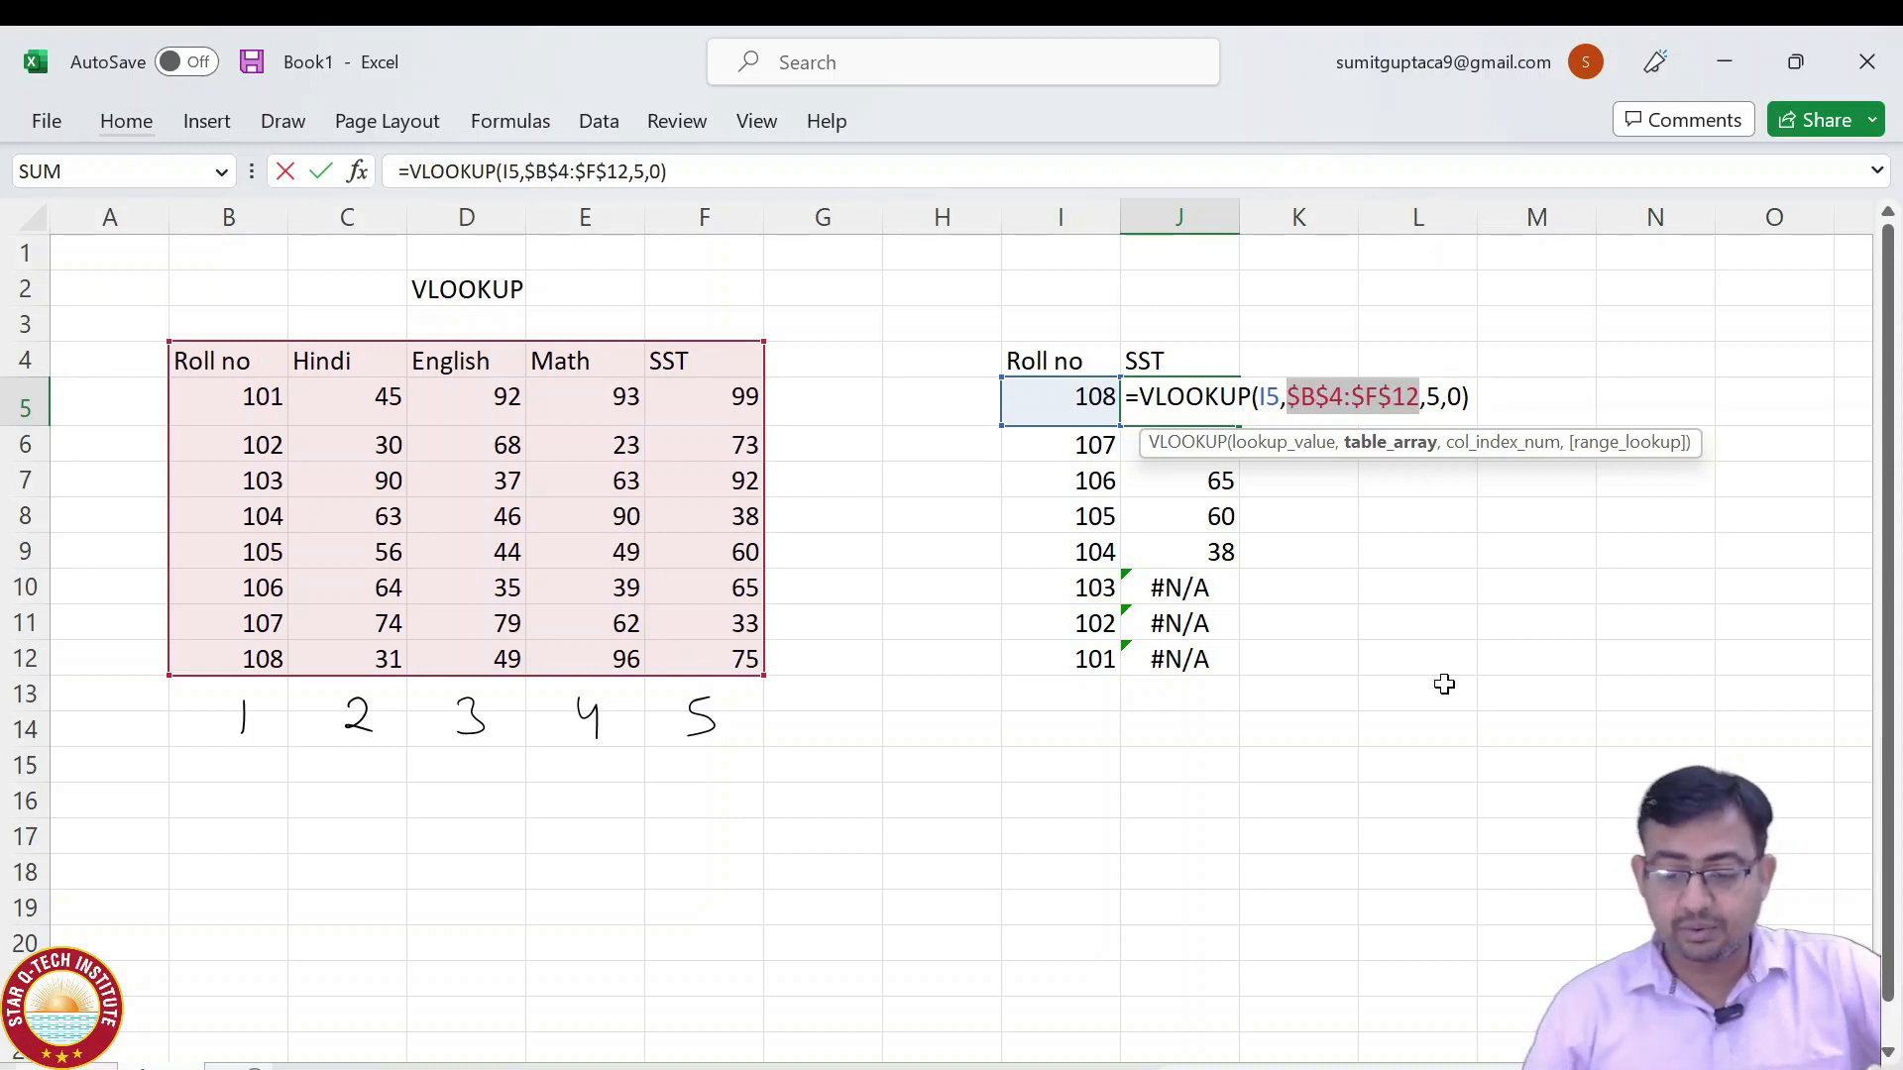
{"action": "key", "text": "Left"}
{"action": "key", "text": "Left"}
{"action": "key", "text": "Left"}
{"action": "key", "text": "Right"}
{"action": "key", "text": "Right"}
{"action": "key", "text": "Right"}
{"action": "key", "text": "Right"}
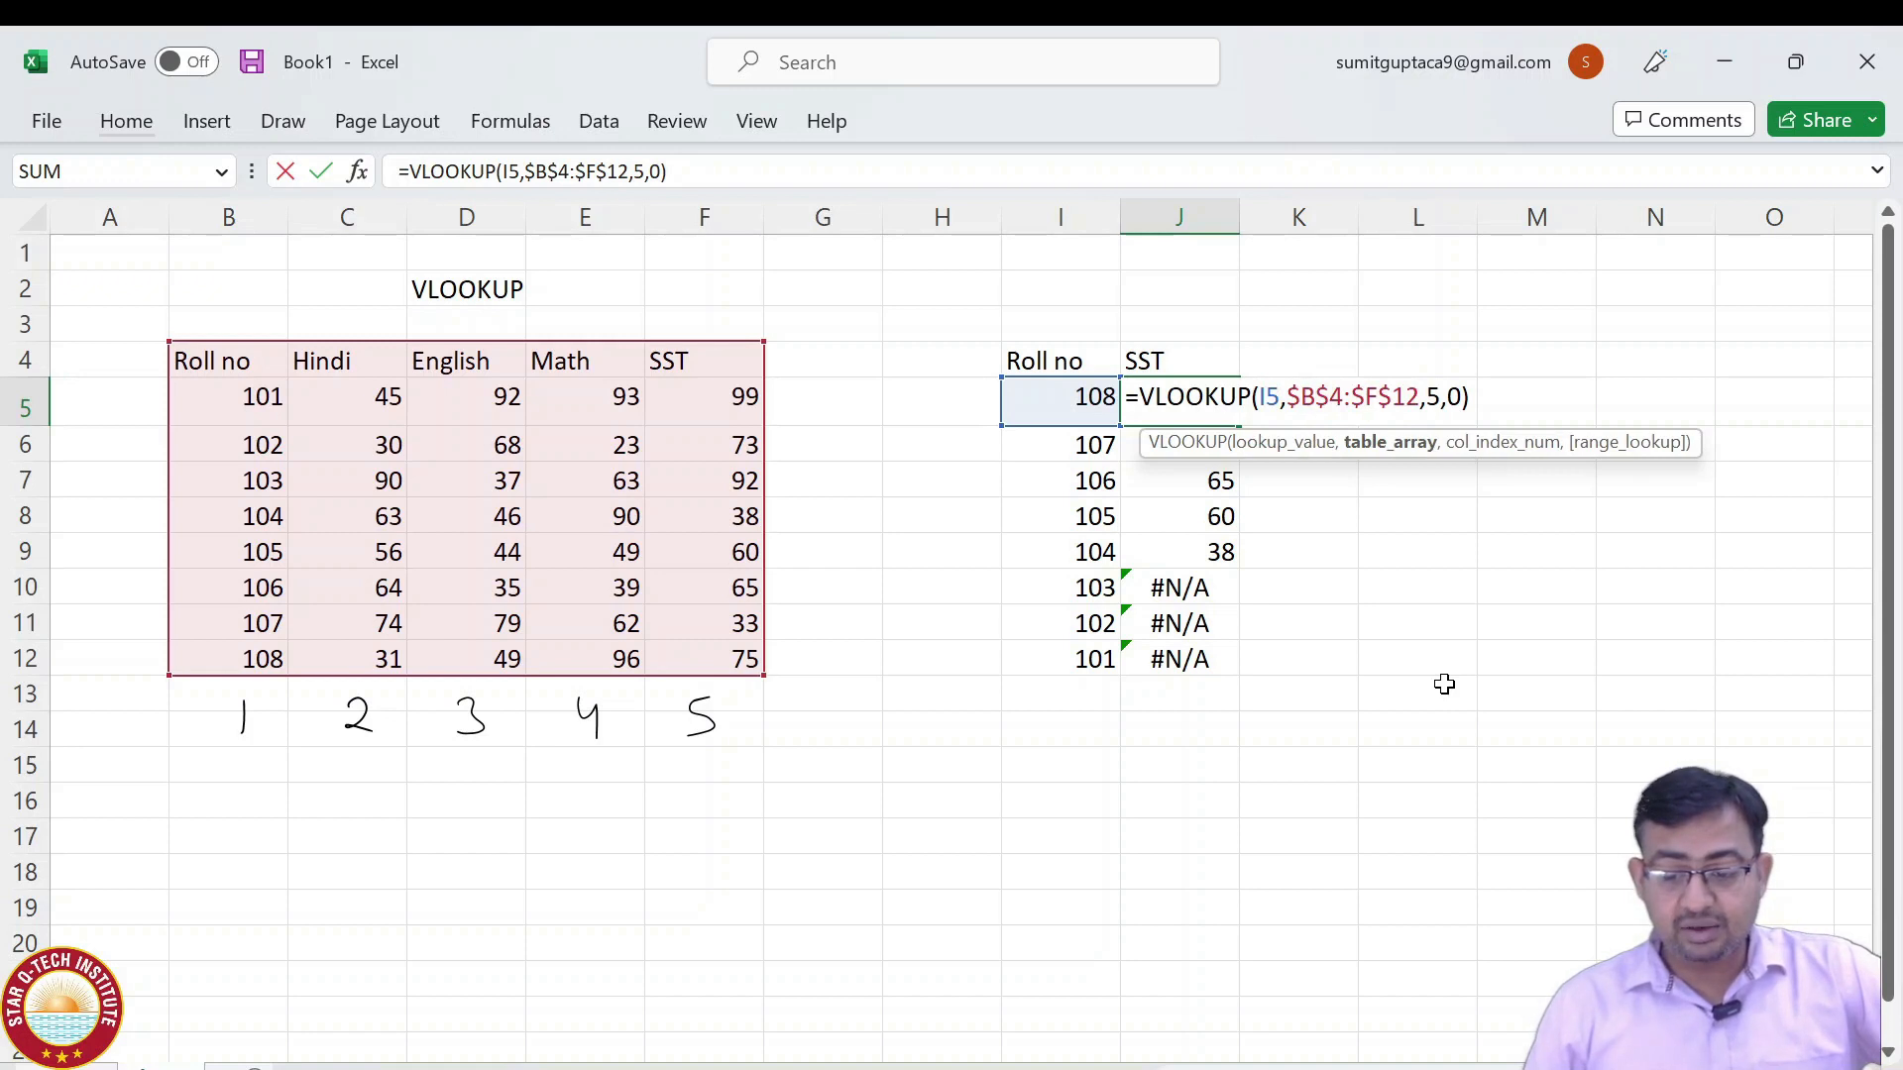
{"action": "key", "text": "Right"}
{"action": "key", "text": "Left"}
{"action": "key", "text": "Right"}
{"action": "key", "text": "Right"}
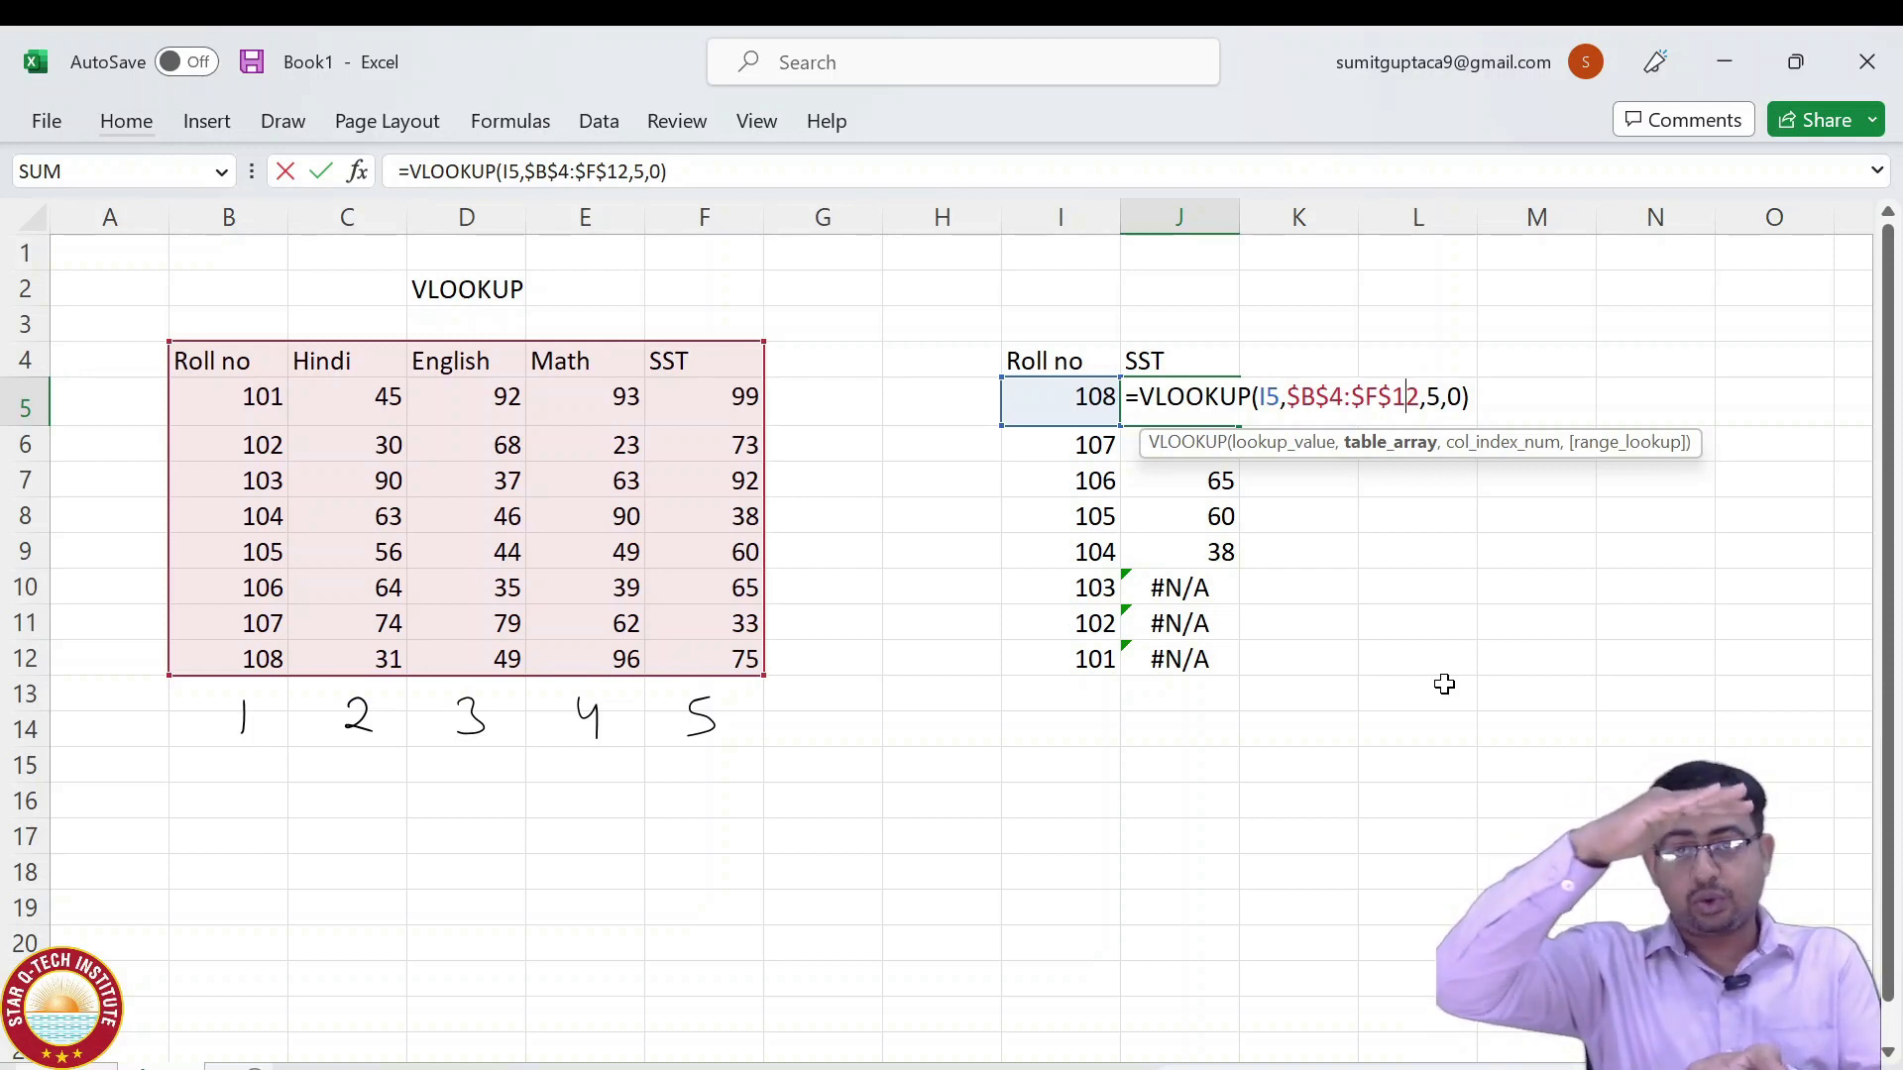
{"action": "key", "text": "Return"}
Fill the J5 VLOOKUP formula down through J12.
{"action": "key", "text": "Up"}
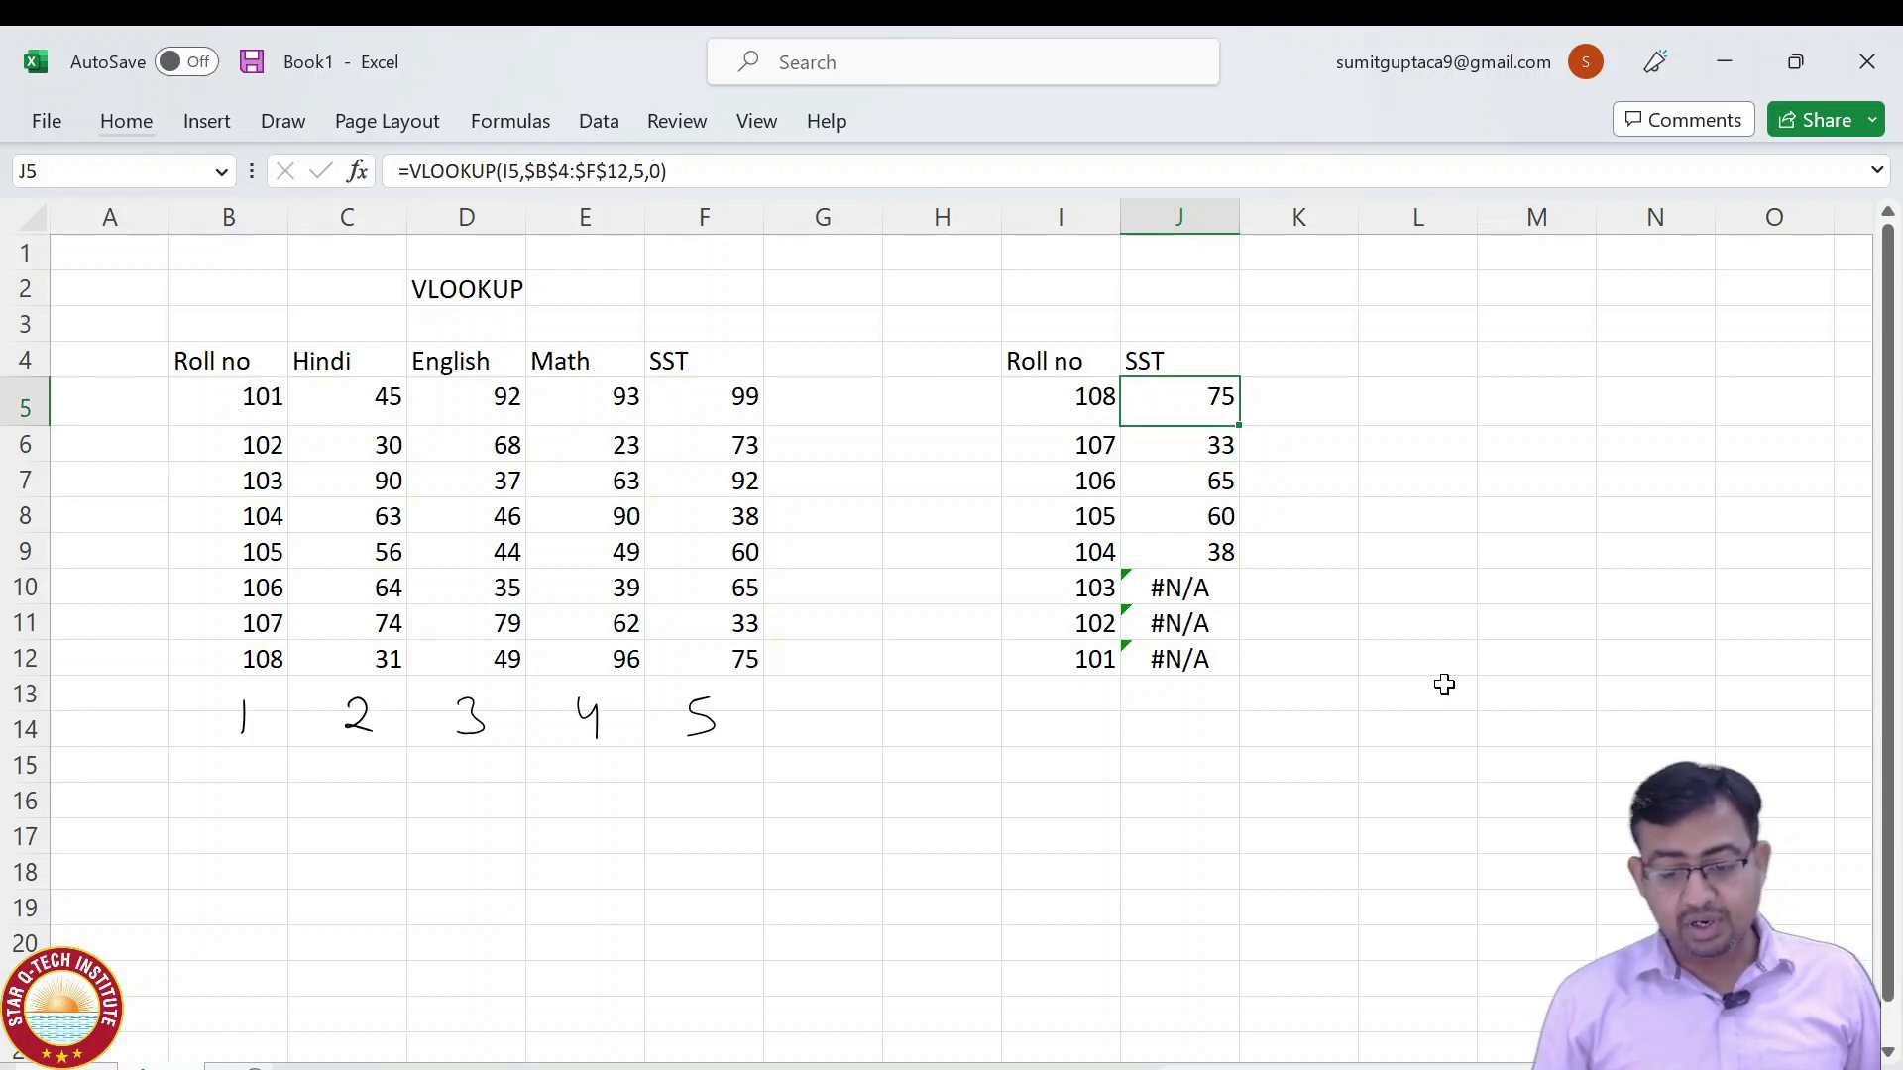
{"action": "key", "text": "ctrl+shift+Down"}
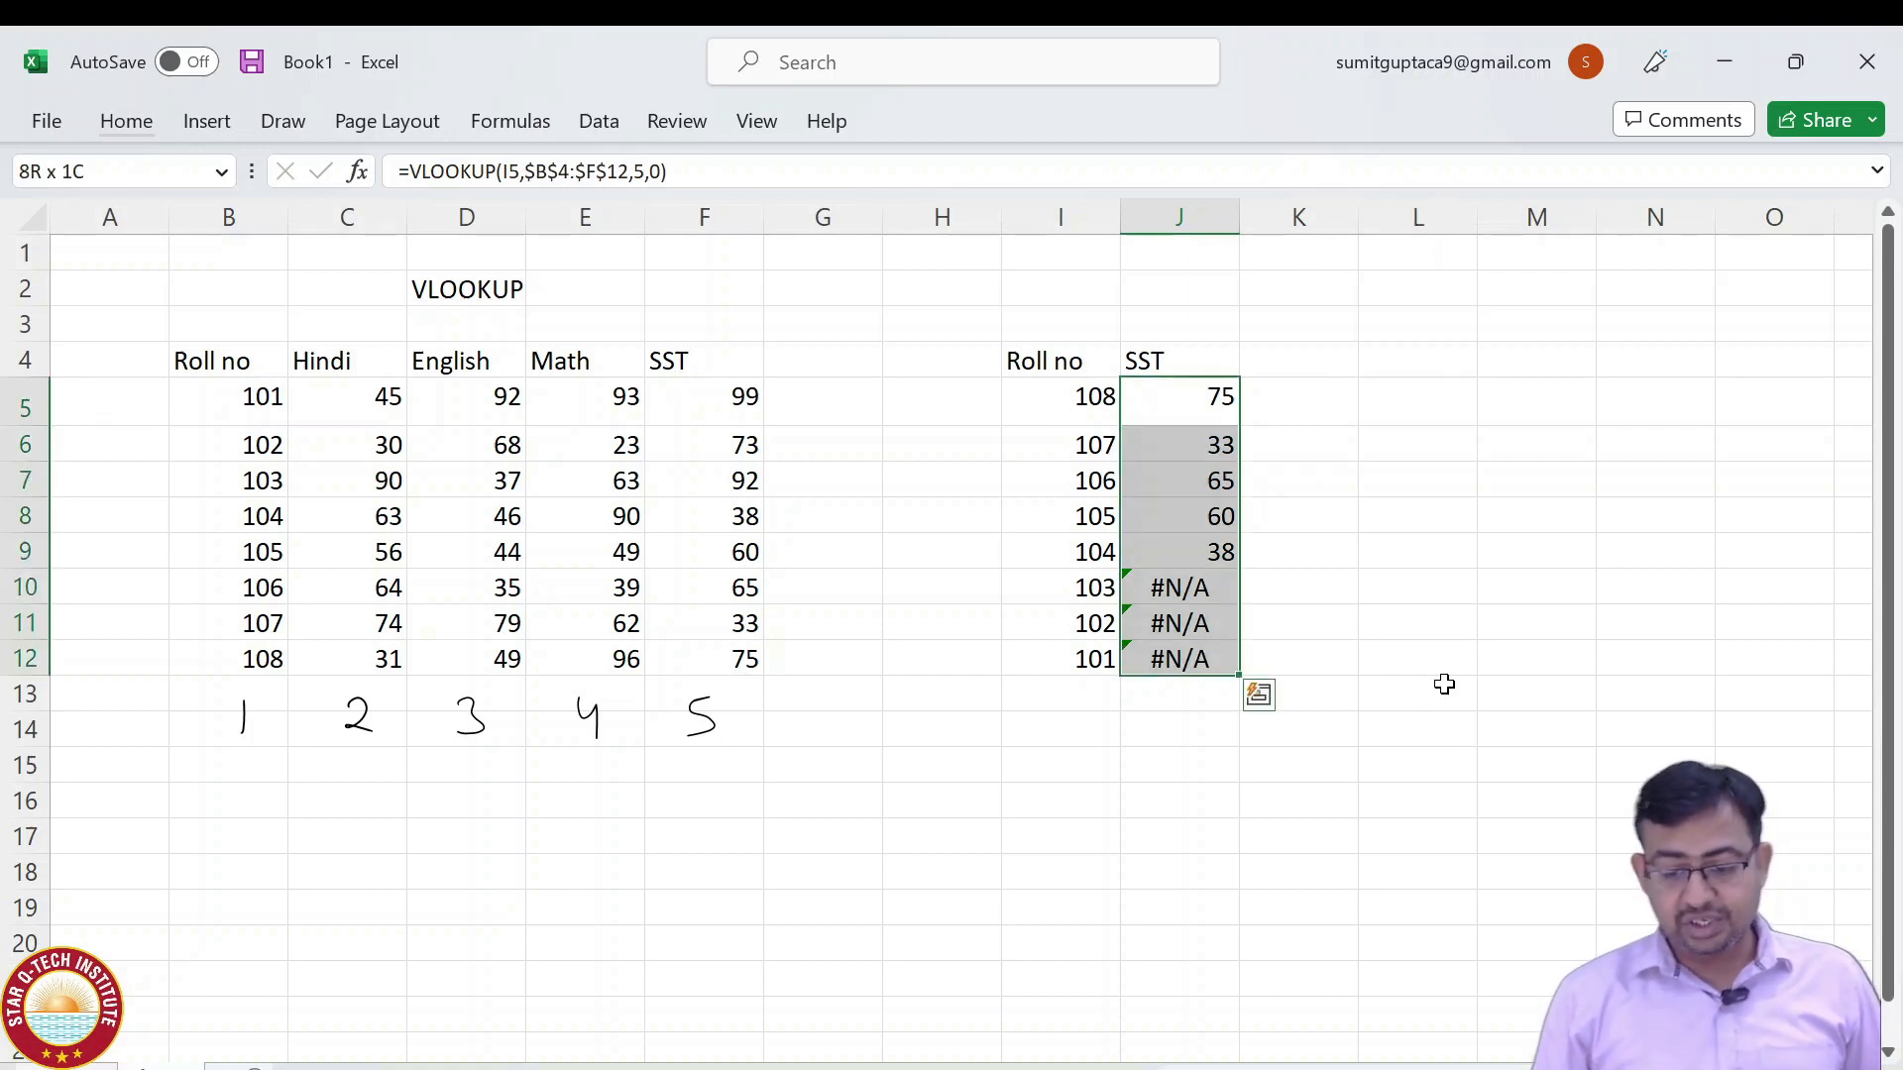
{"action": "key", "text": "ctrl+d"}
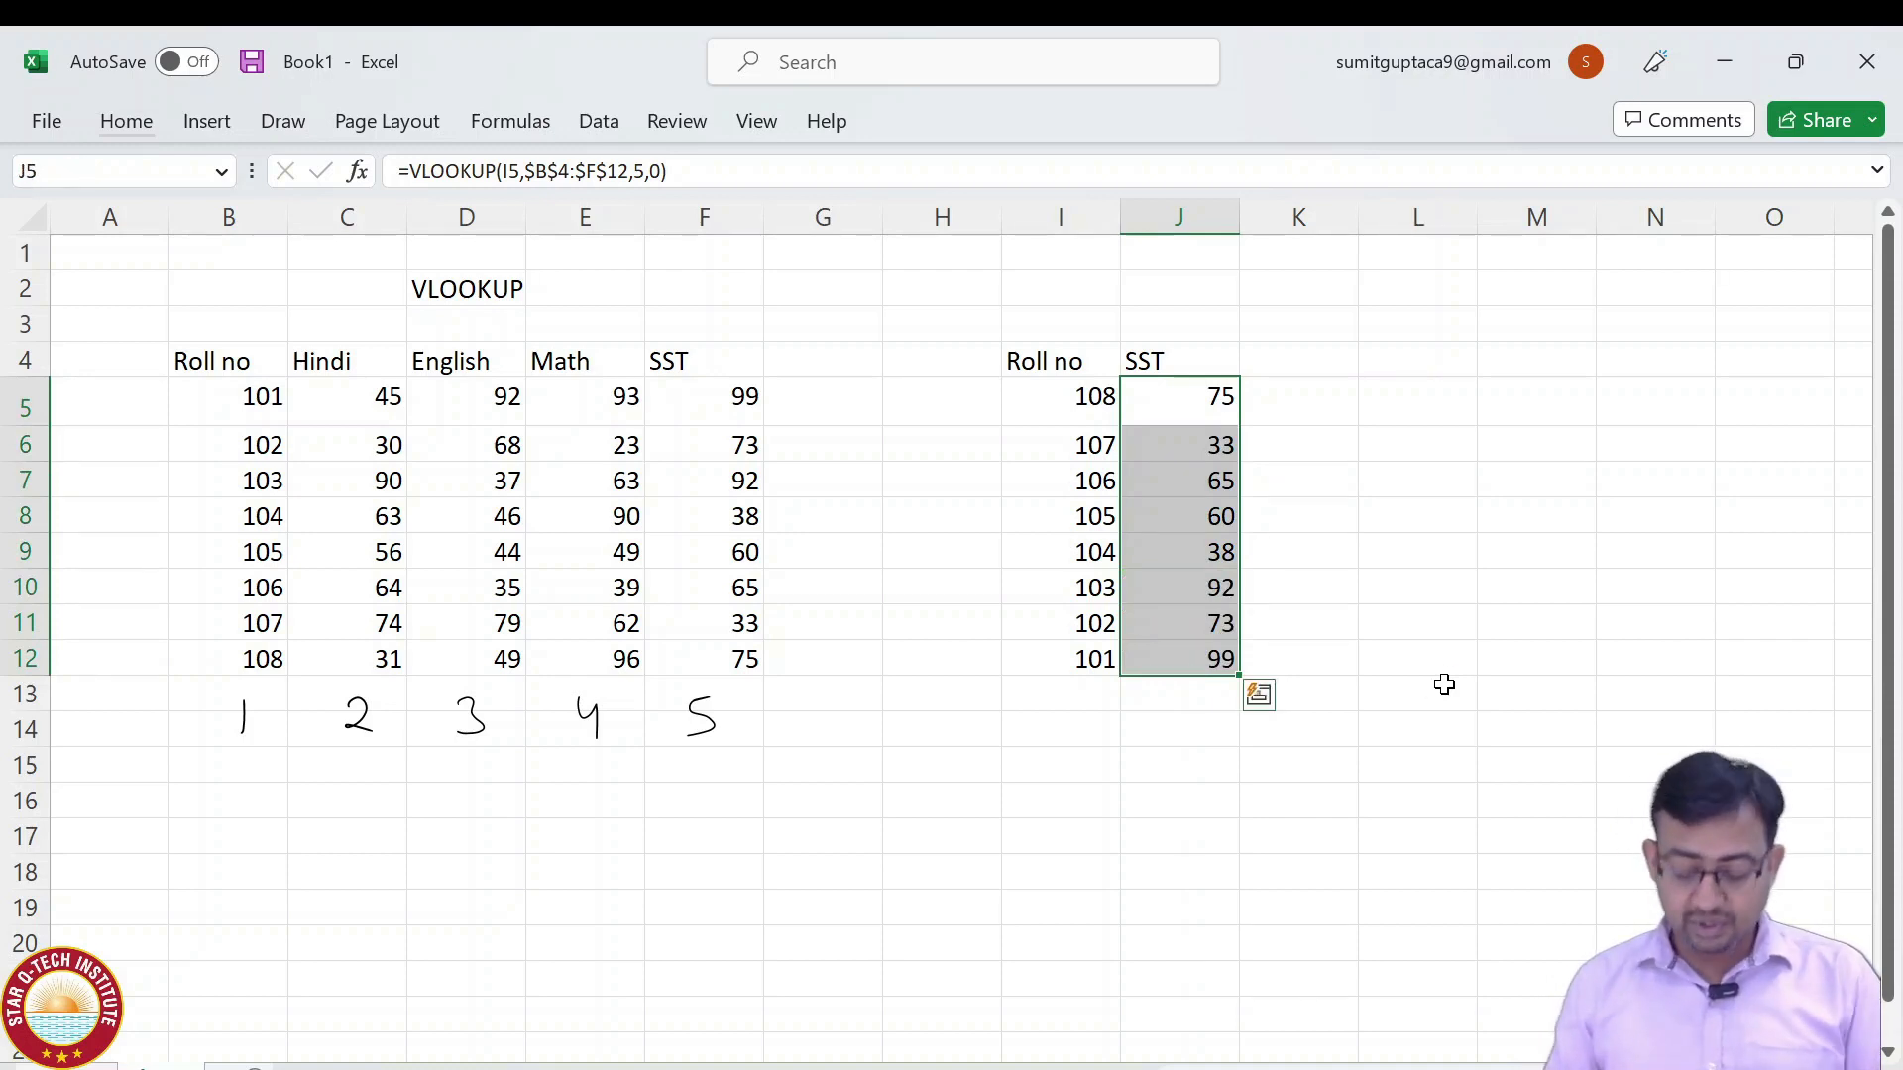
Check the table range used by the copied VLOOKUP formula in J11.
{"action": "key", "text": "Down"}
{"action": "key", "text": "Down"}
{"action": "key", "text": "Down"}
{"action": "key", "text": "Down"}
{"action": "key", "text": "Down"}
{"action": "key", "text": "Down"}
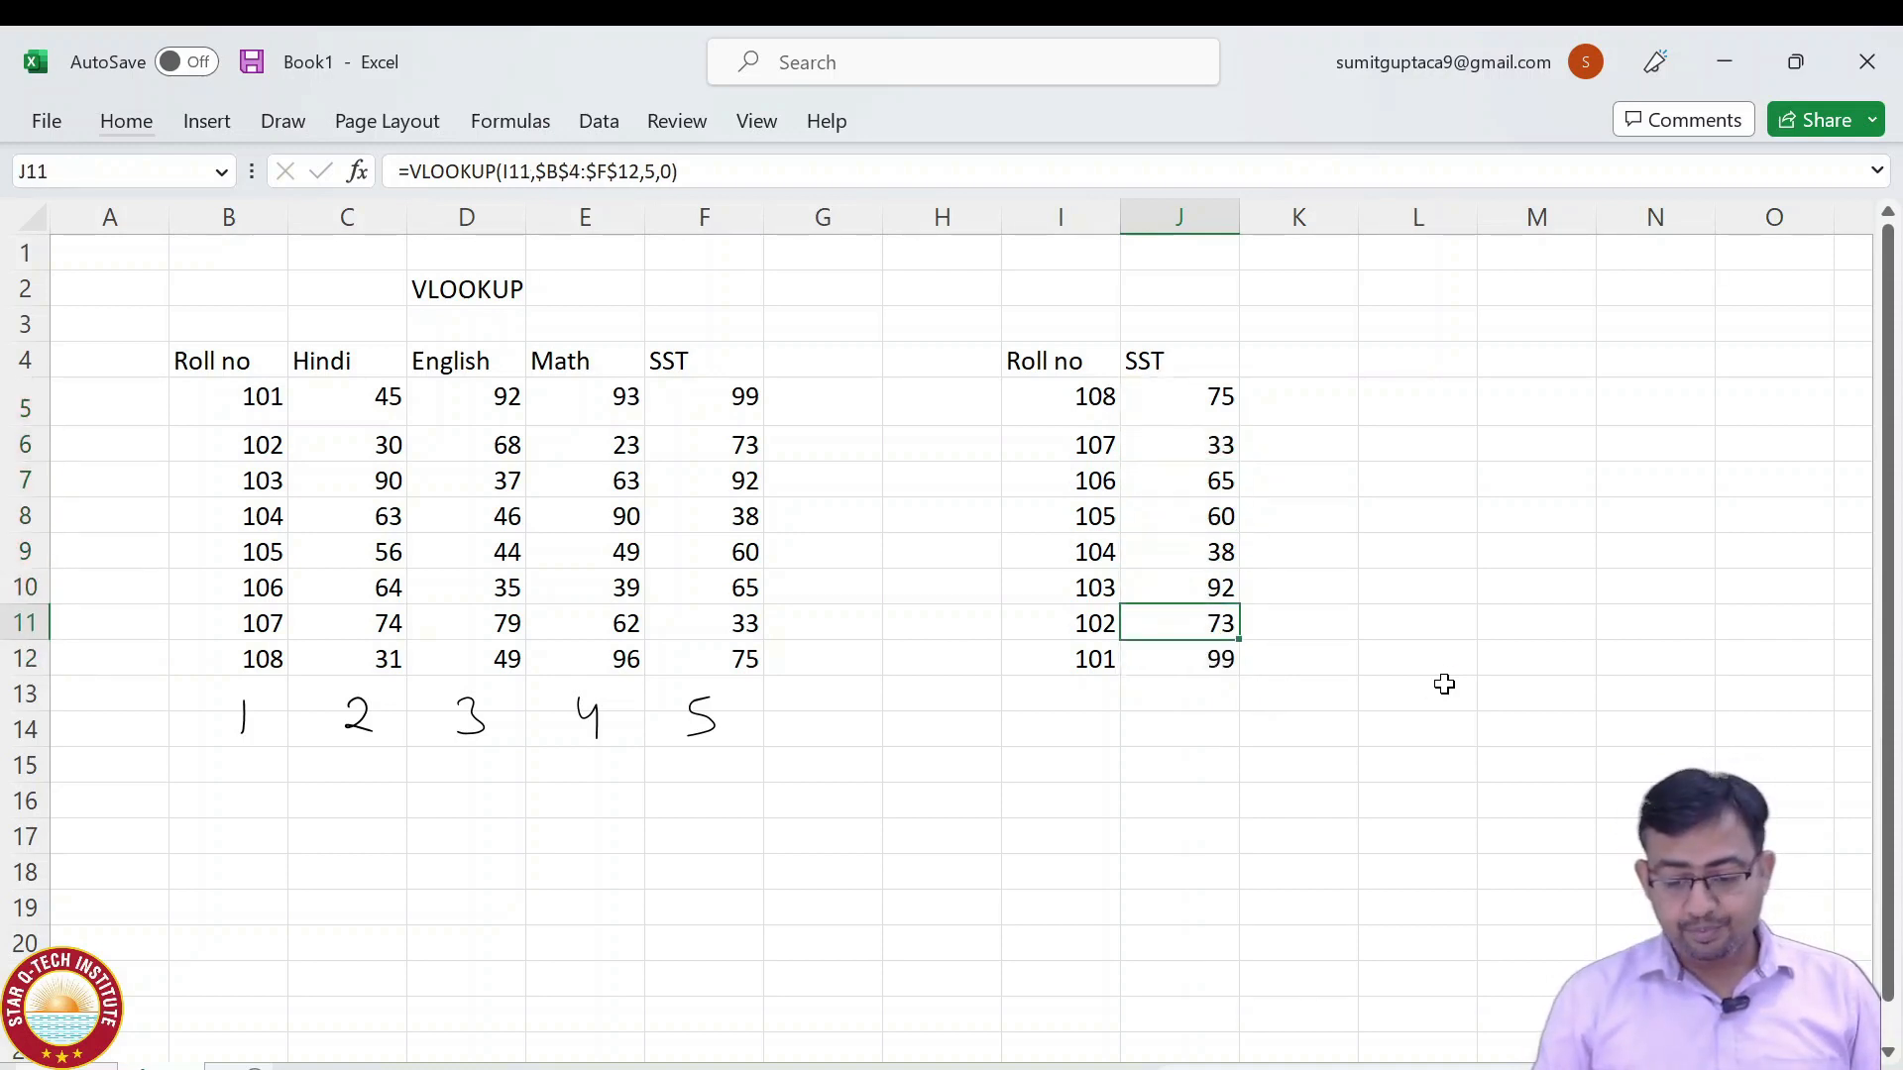
{"action": "key", "text": "F2"}
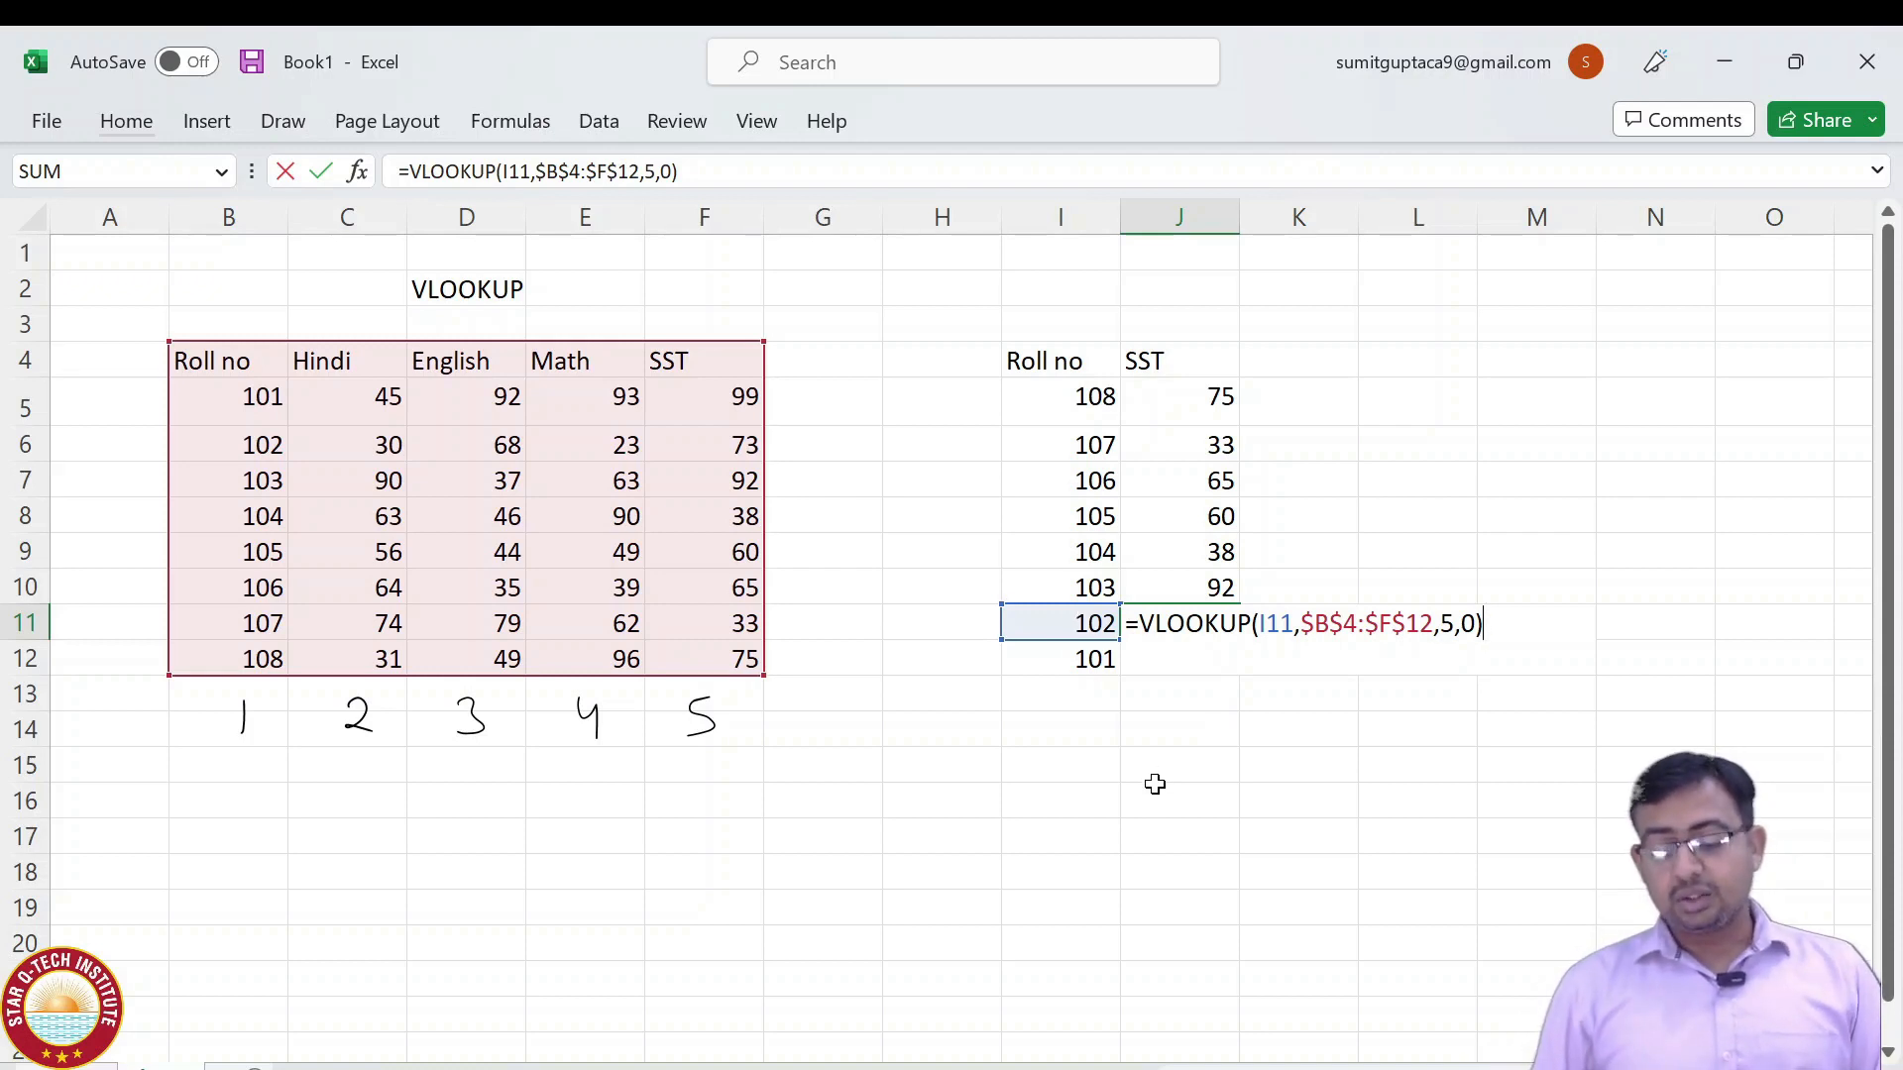
{"action": "key", "text": "Return"}
Examine the absolute table range argument inside the VLOOKUP formula in J5.
{"action": "key", "text": "Up"}
{"action": "key", "text": "Up"}
{"action": "key", "text": "Up"}
{"action": "key", "text": "Up"}
{"action": "key", "text": "Up"}
{"action": "key", "text": "Up"}
{"action": "key", "text": "Up"}
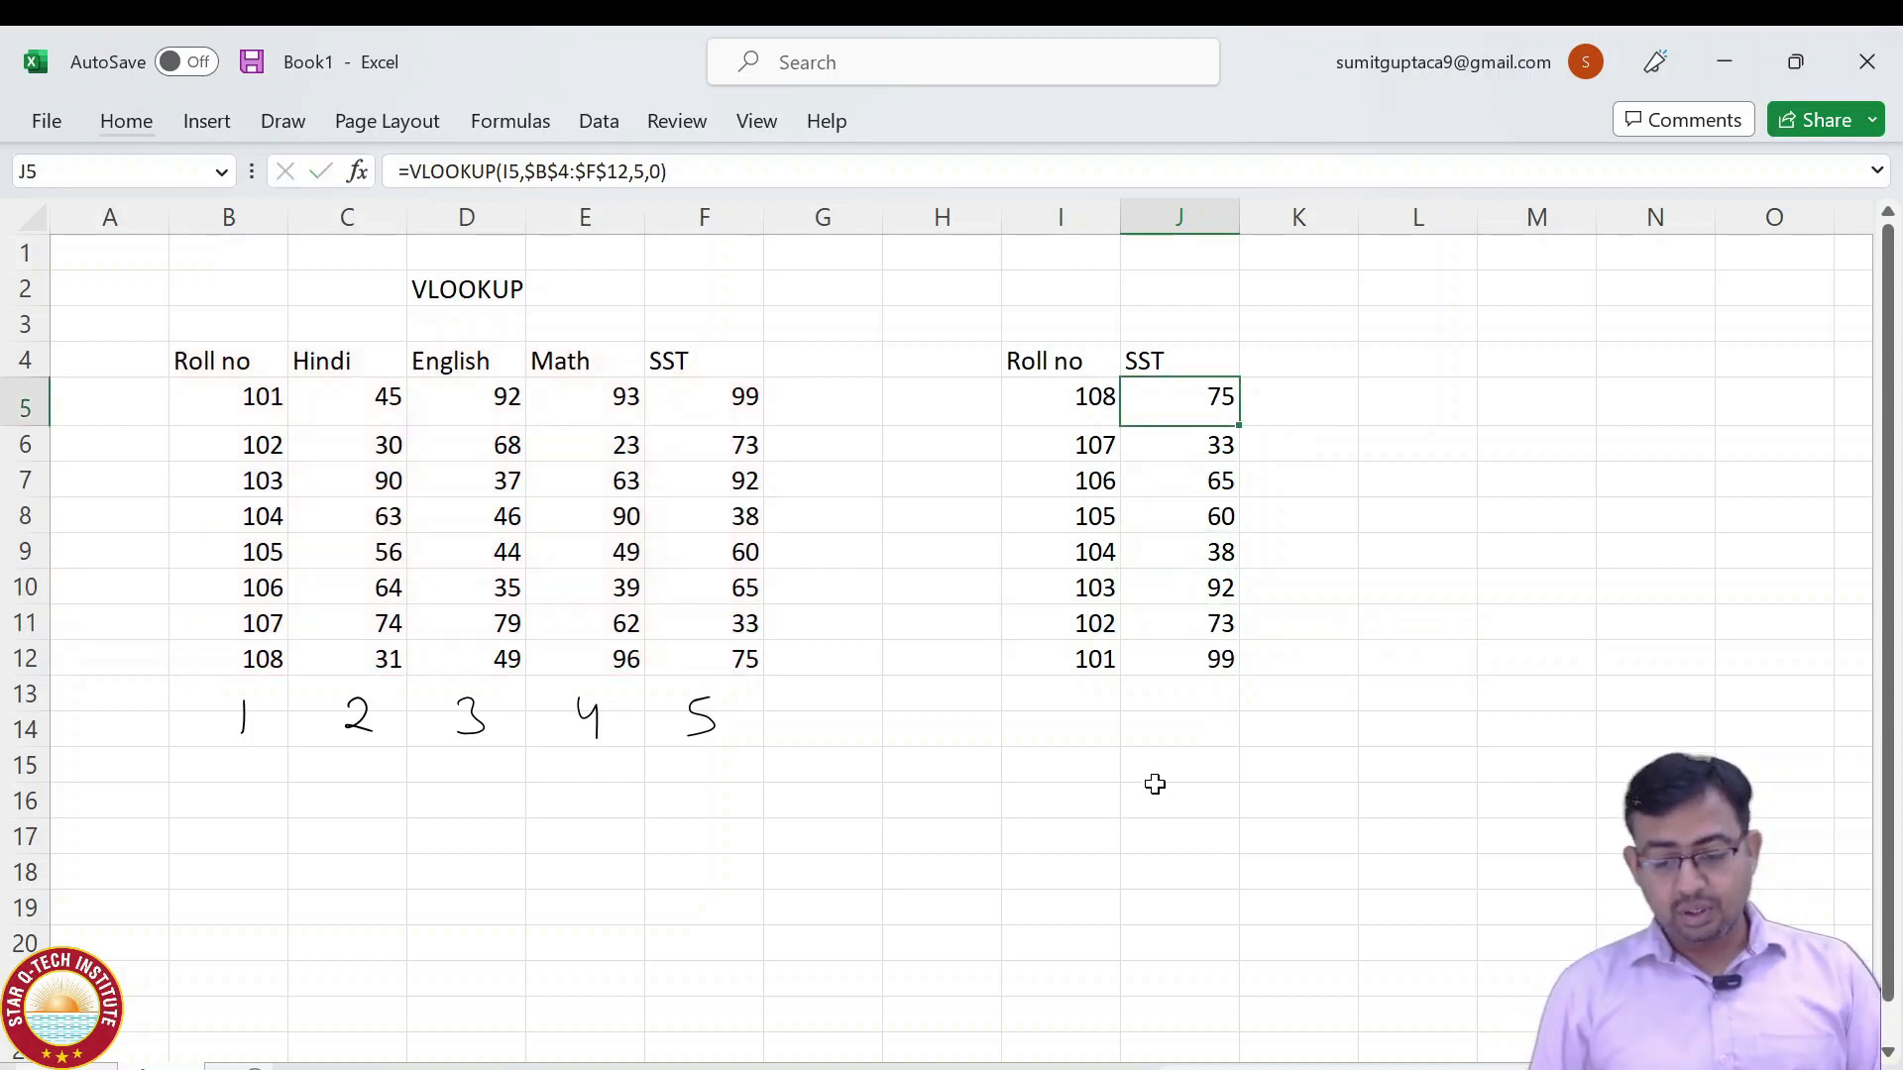
{"action": "key", "text": "F2"}
{"action": "key", "text": "Left"}
{"action": "key", "text": "Left"}
{"action": "key", "text": "Left"}
{"action": "key", "text": "Left"}
{"action": "key", "text": "Left"}
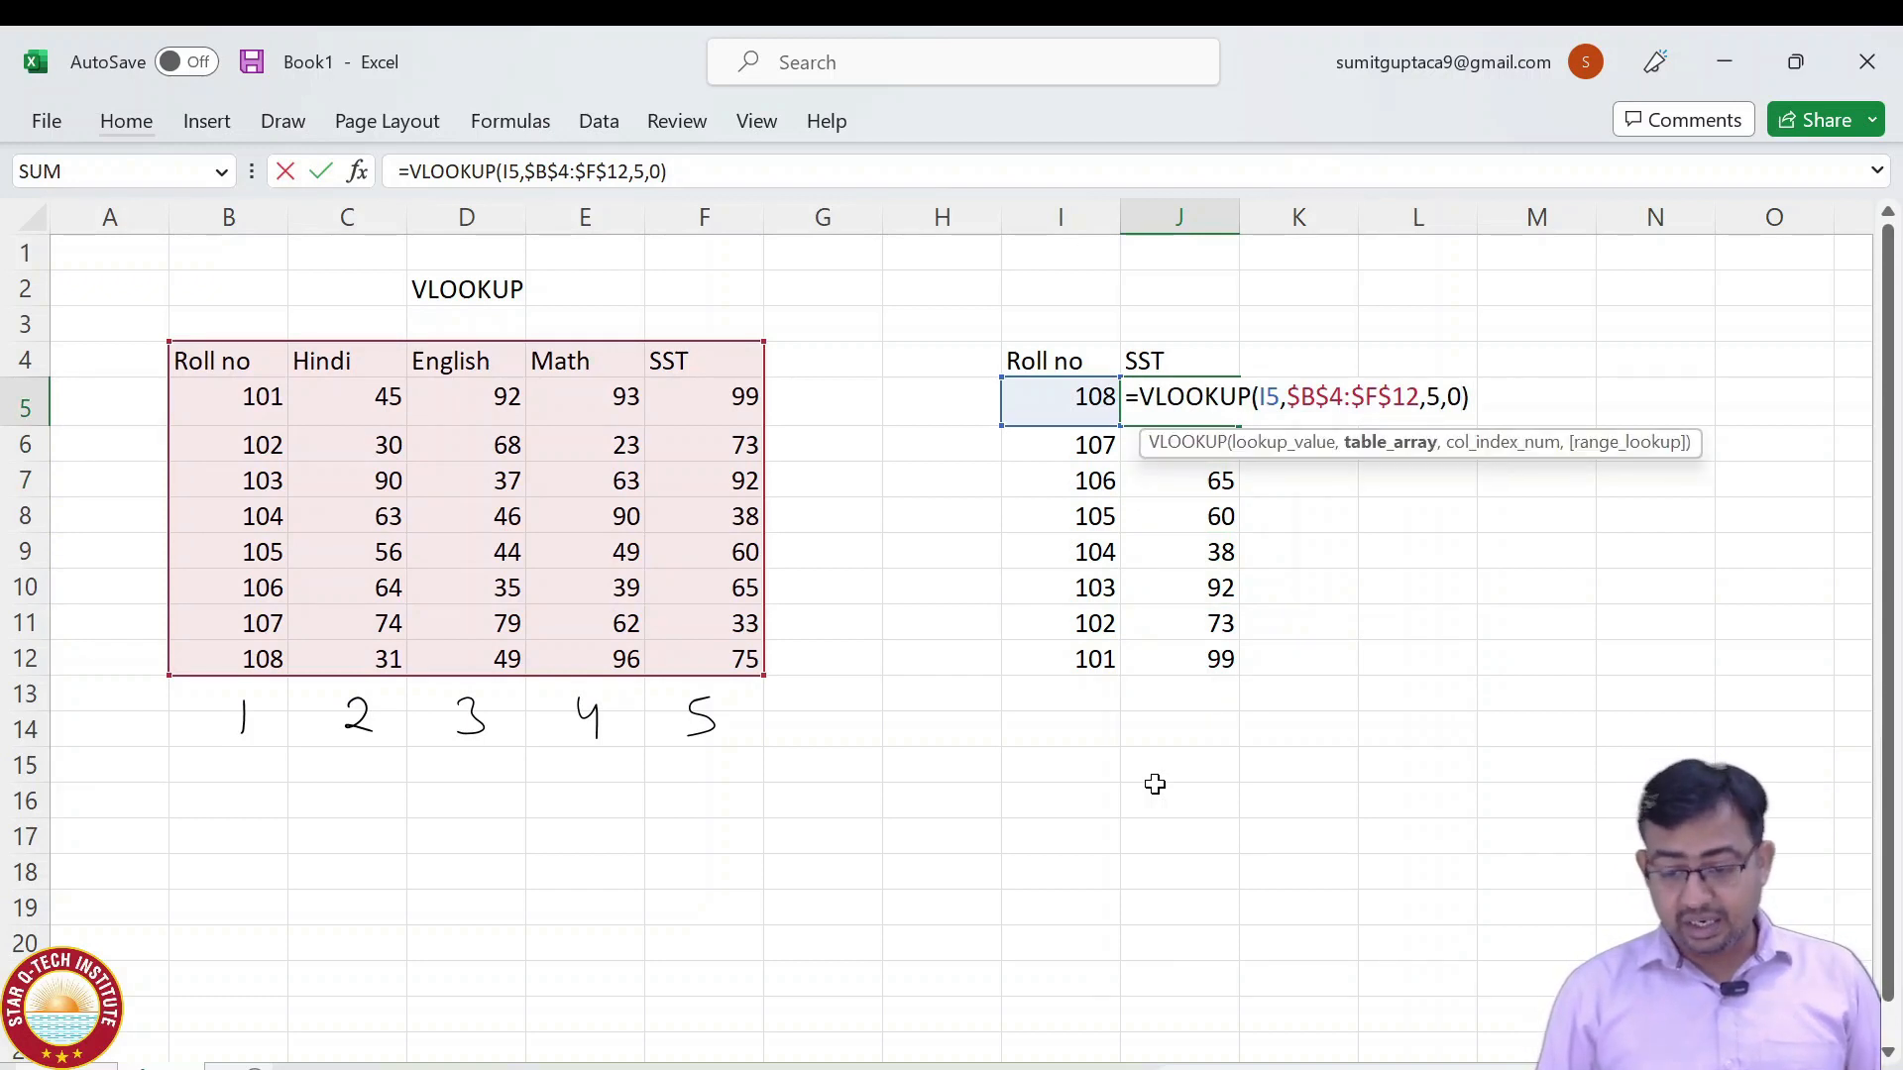
{"action": "key", "text": "Right"}
{"action": "key", "text": "shift+Left"}
{"action": "key", "text": "shift+Left"}
{"action": "key", "text": "shift+Left"}
{"action": "key", "text": "shift+Left"}
{"action": "key", "text": "shift+Left"}
{"action": "key", "text": "shift+Left"}
{"action": "key", "text": "shift+Left"}
{"action": "key", "text": "shift+Left"}
{"action": "key", "text": "shift+Left"}
{"action": "key", "text": "shift+Left"}
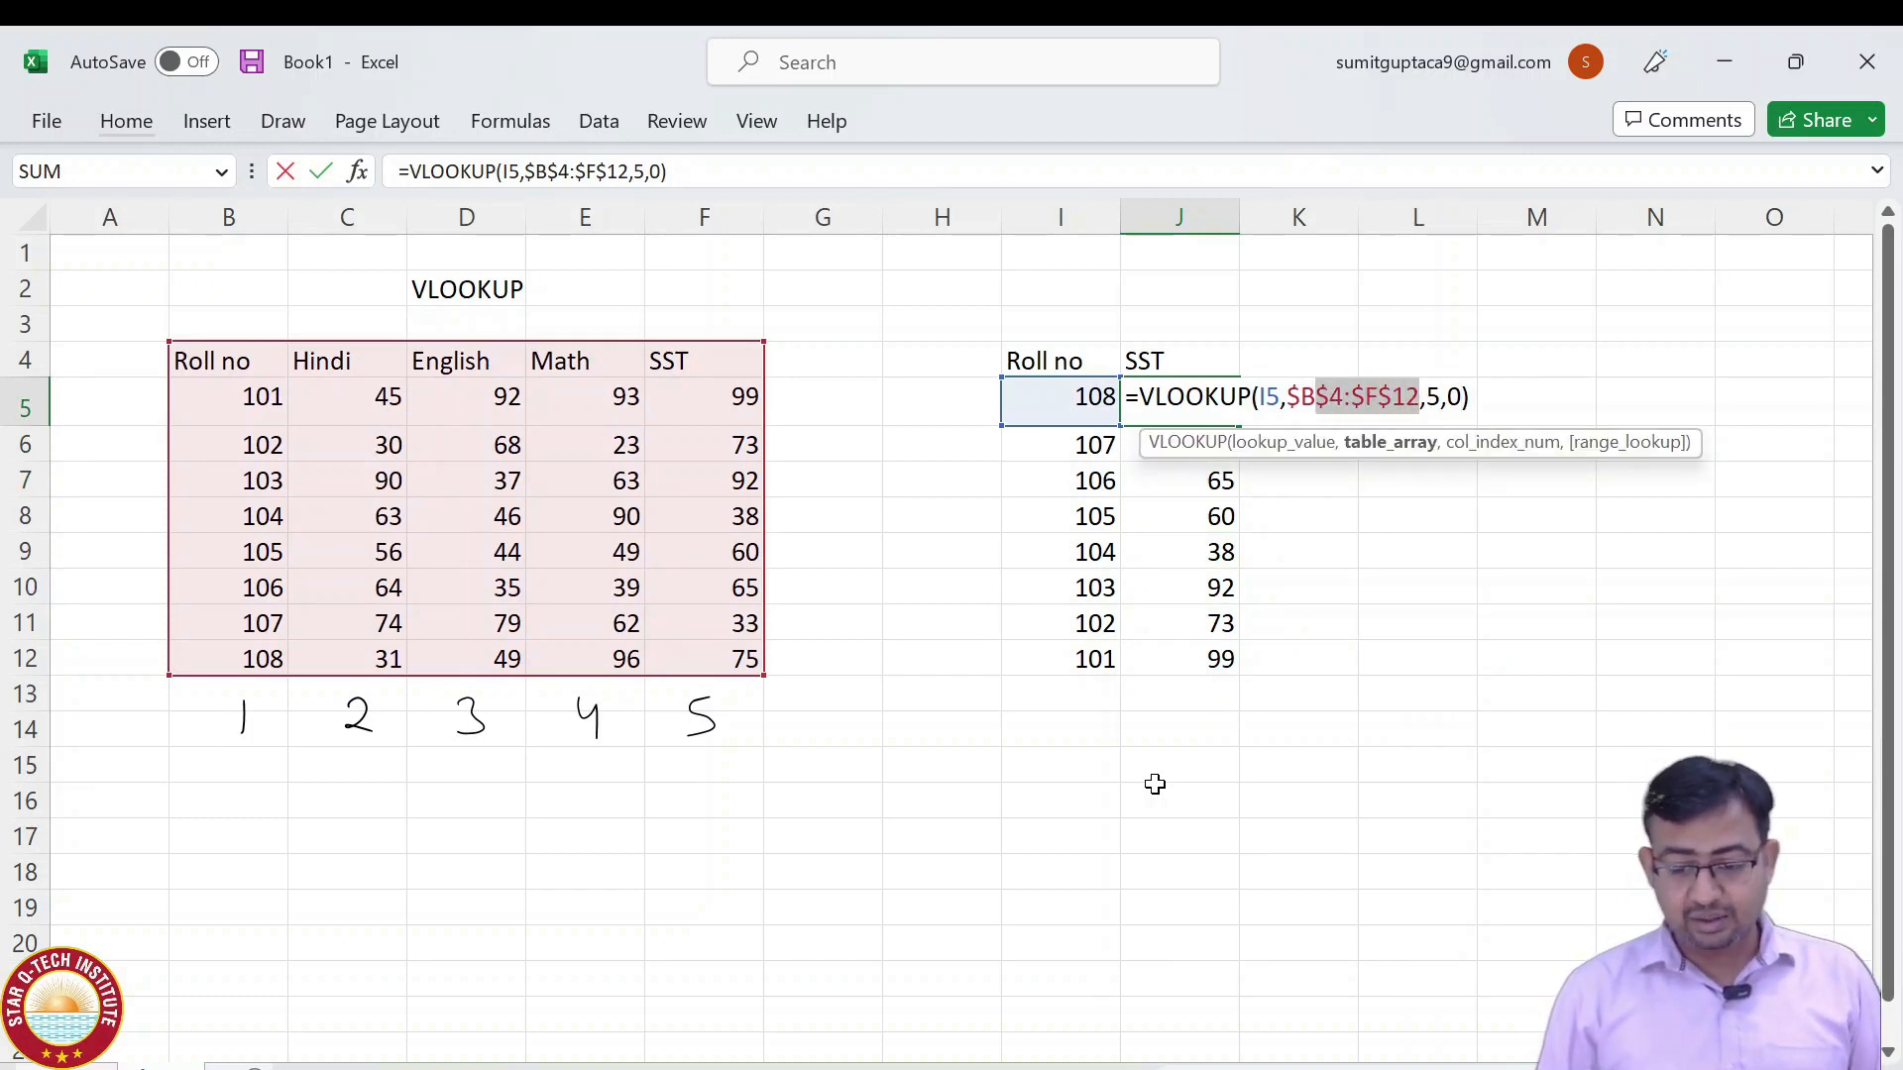
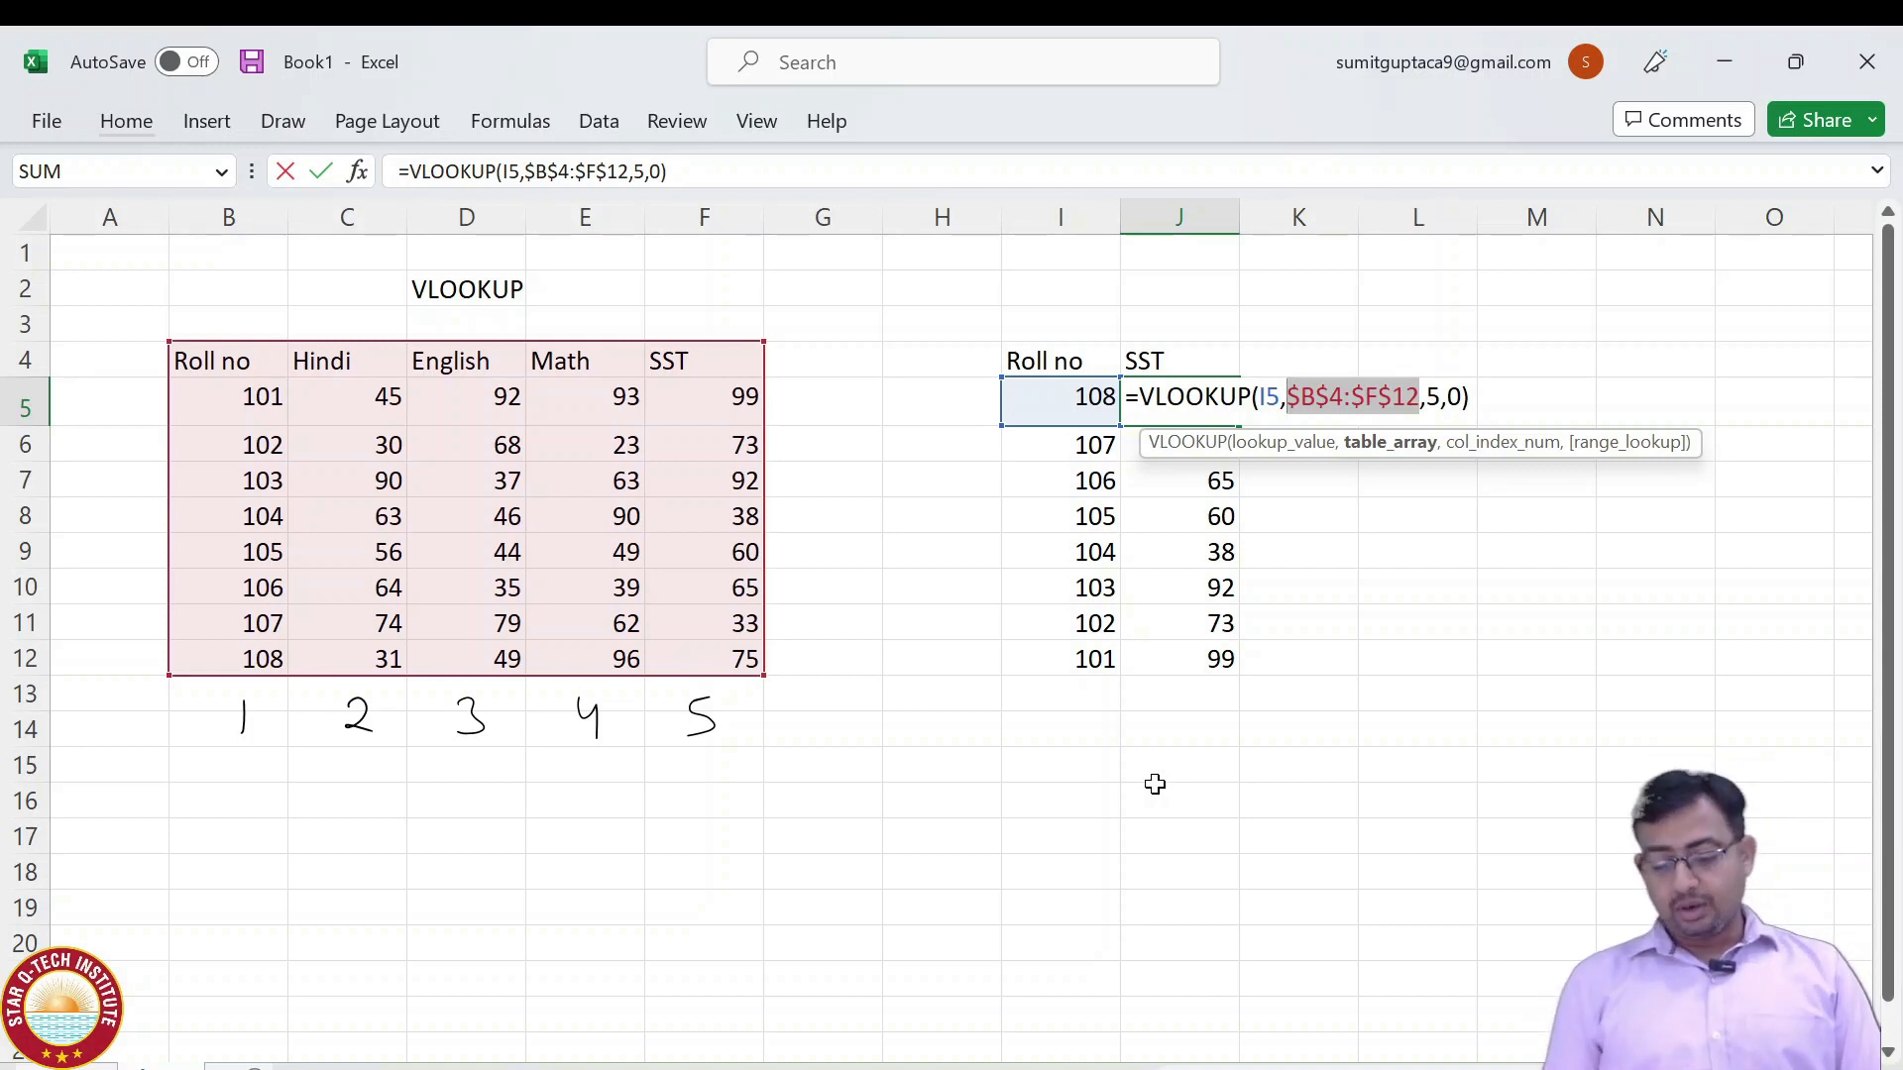
{"action": "key", "text": "ctrl+Return"}
{"action": "key", "text": "Up"}
{"action": "key", "text": "Left"}
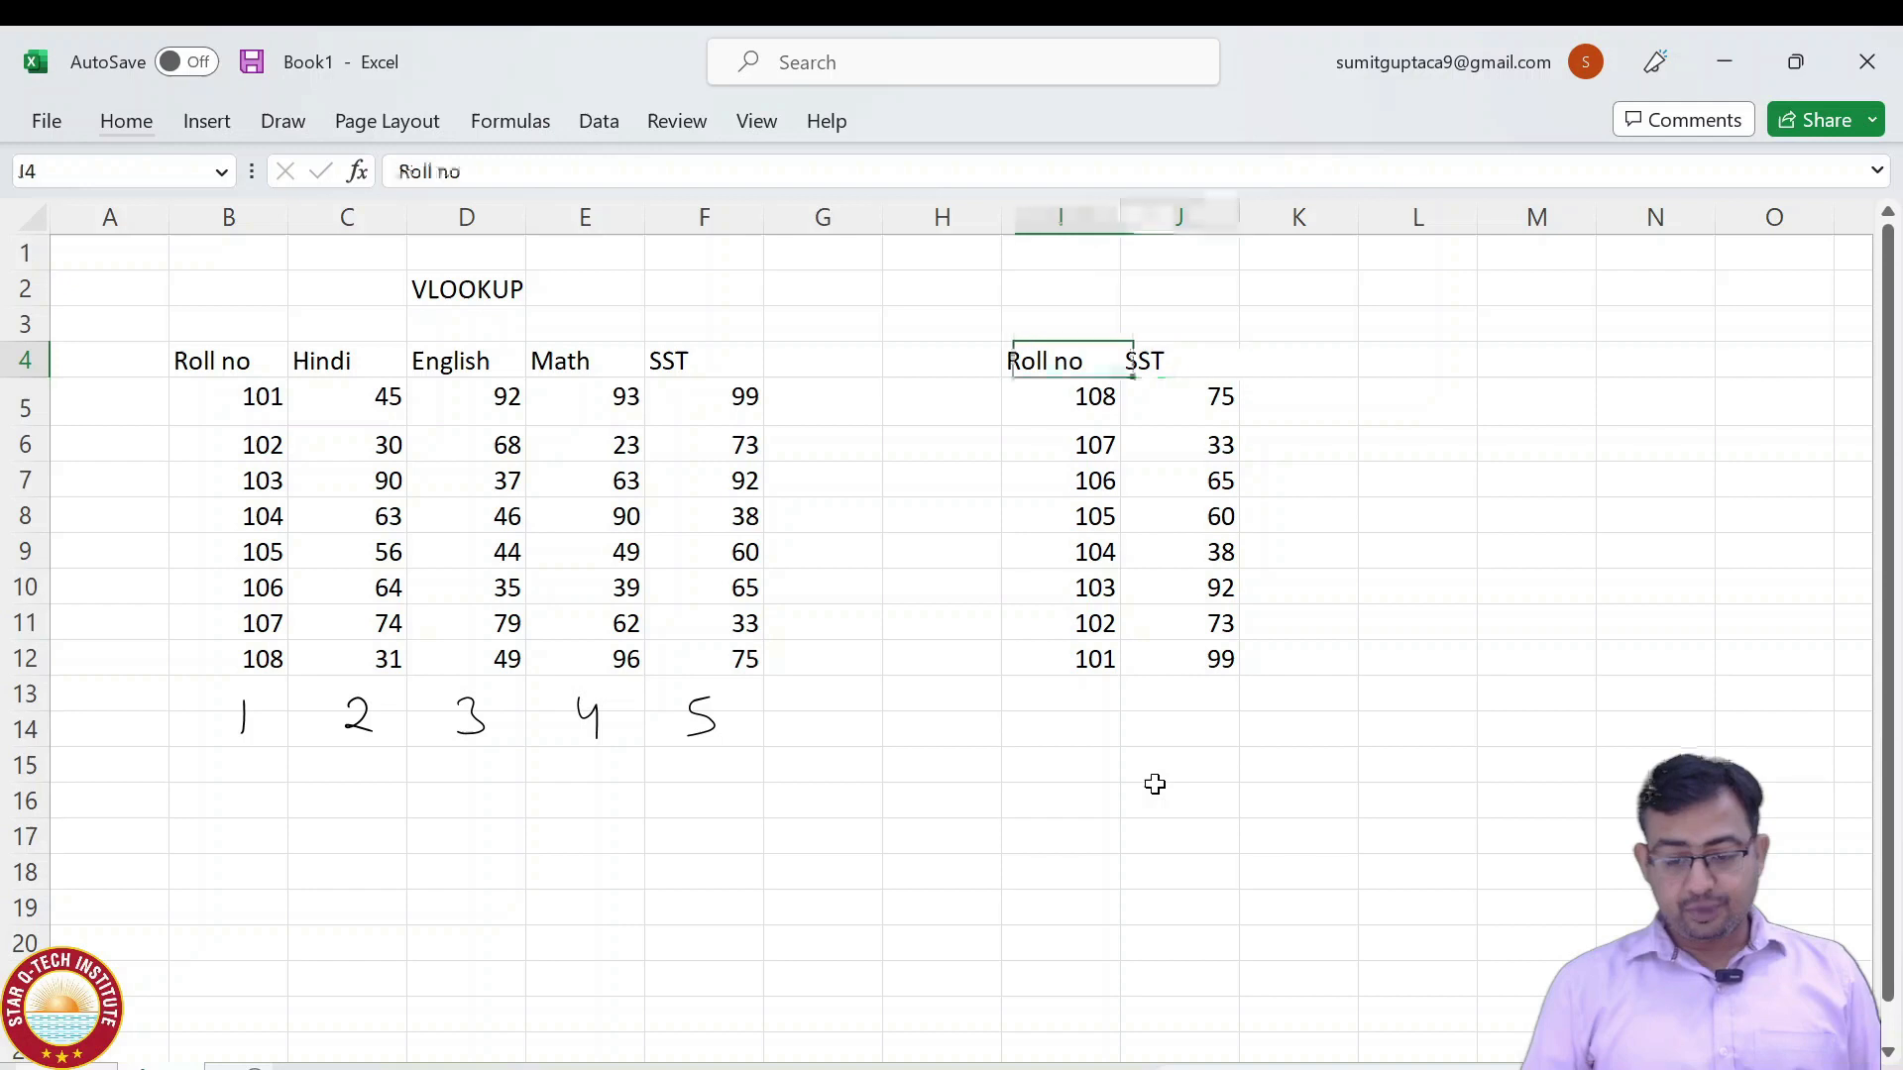
{"action": "key", "text": "shift+Right"}
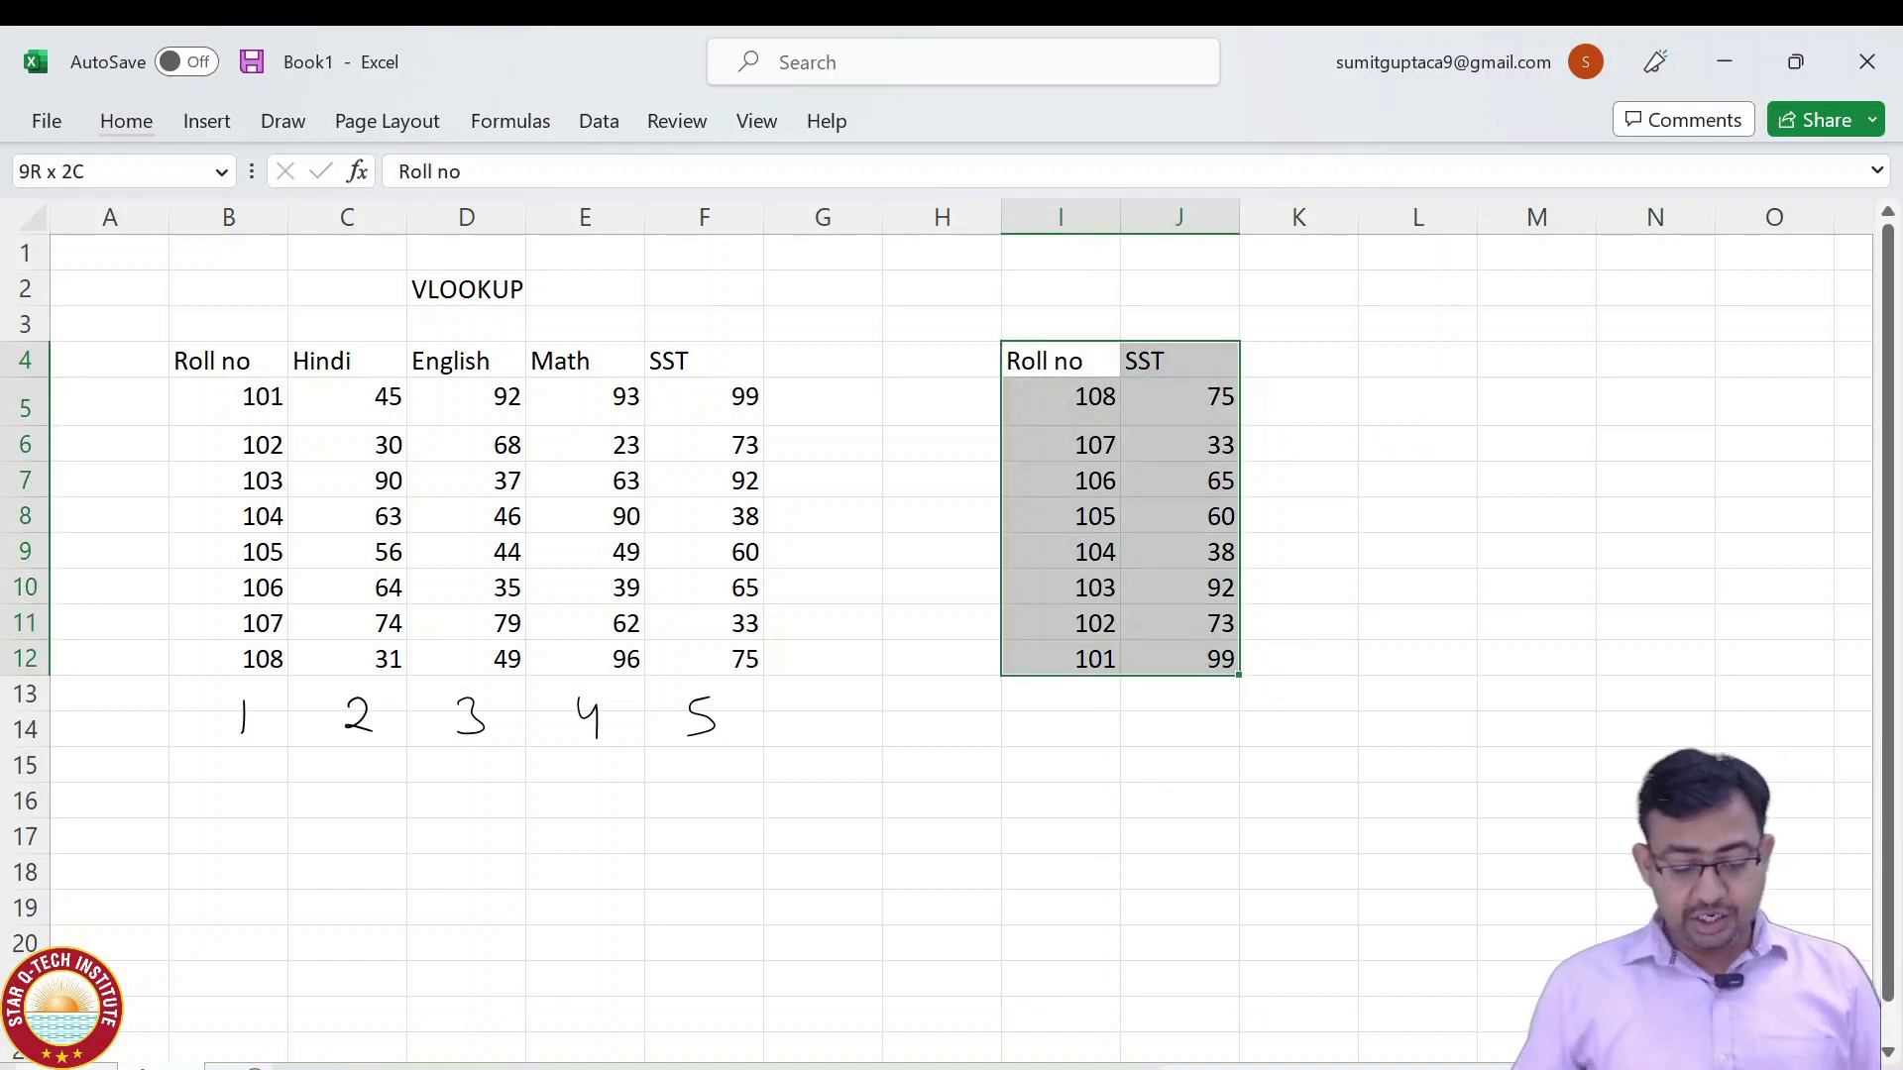
Add a blank worksheet, enlarge its view and select cell C3.
{"action": "left_click", "coordinate": [255, 1068]}
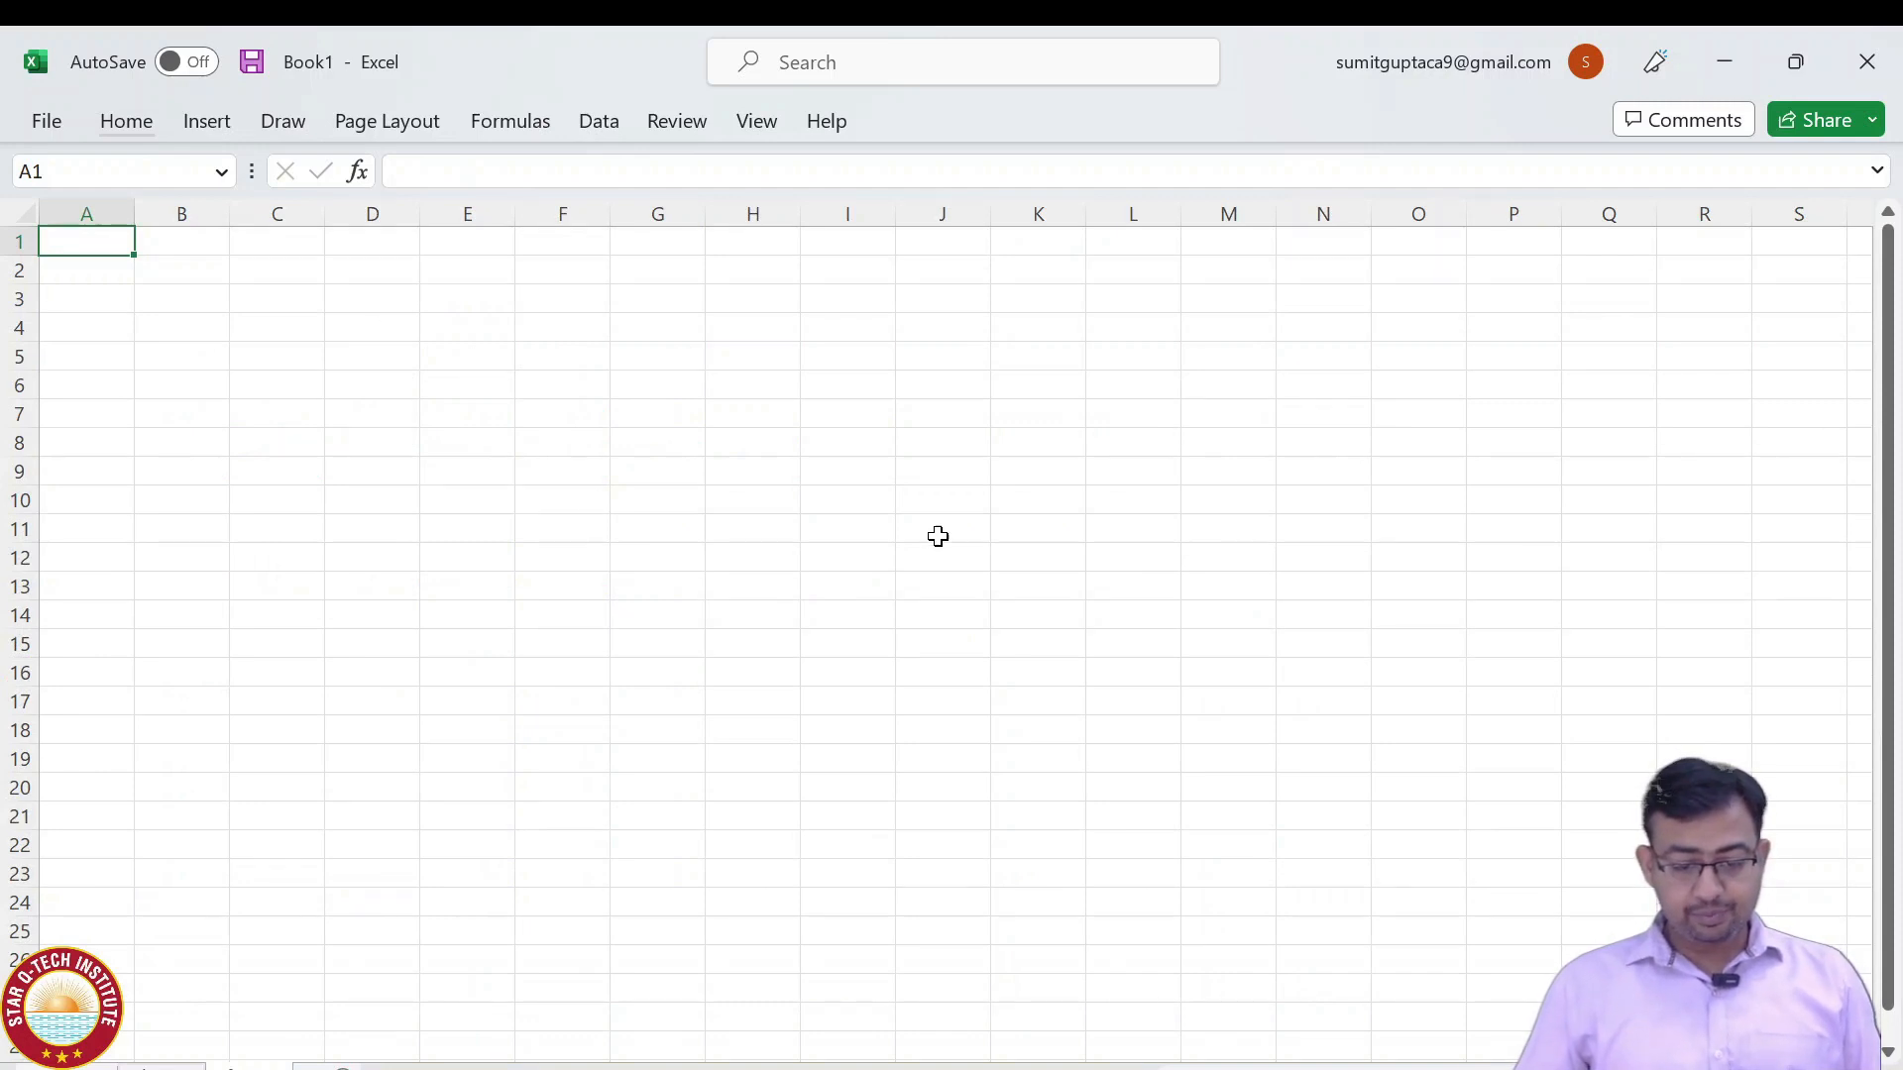
{"action": "scroll", "coordinate": [921, 531], "scroll_direction": "up", "scroll_amount": 7}
{"action": "left_click", "coordinate": [636, 401]}
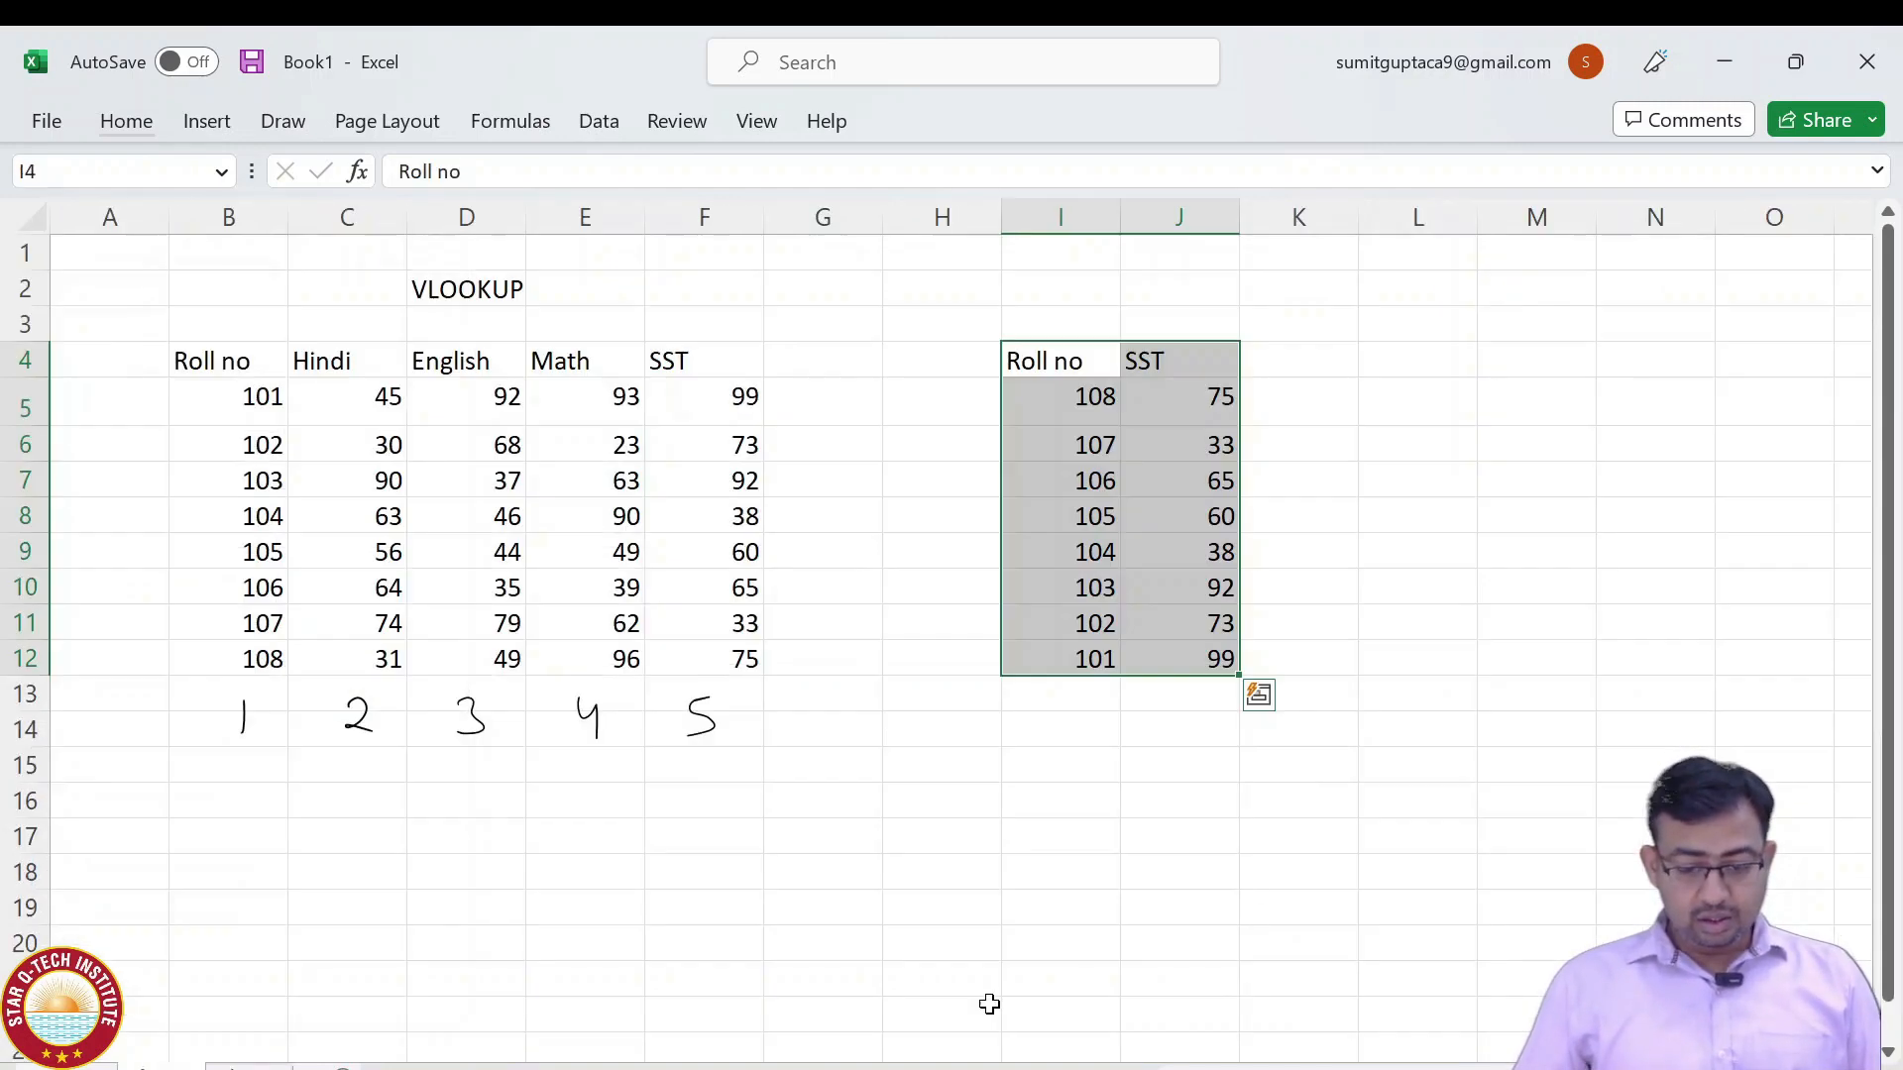
{"action": "left_click", "coordinate": [1140, 388]}
{"action": "left_click_drag", "start_coordinate": [1051, 358], "coordinate": [1202, 660]}
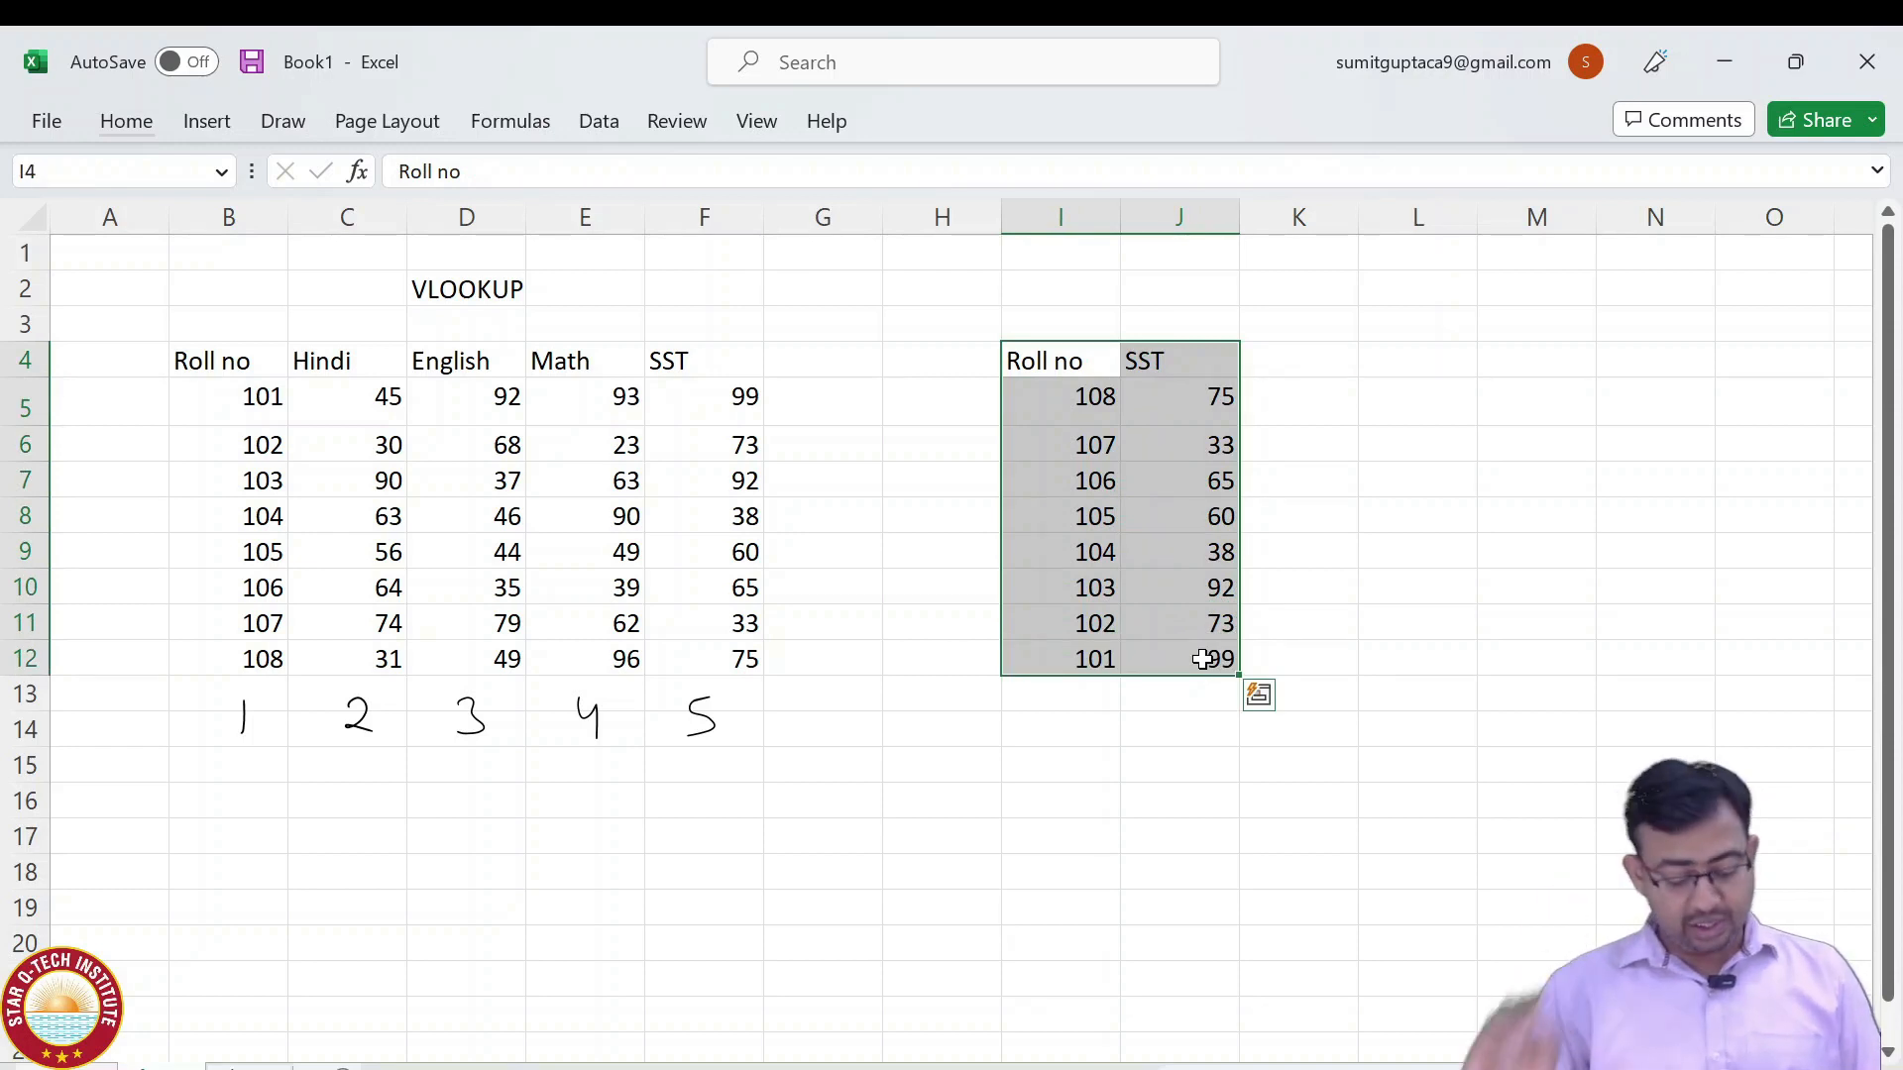
{"action": "key", "text": "ctrl+q"}
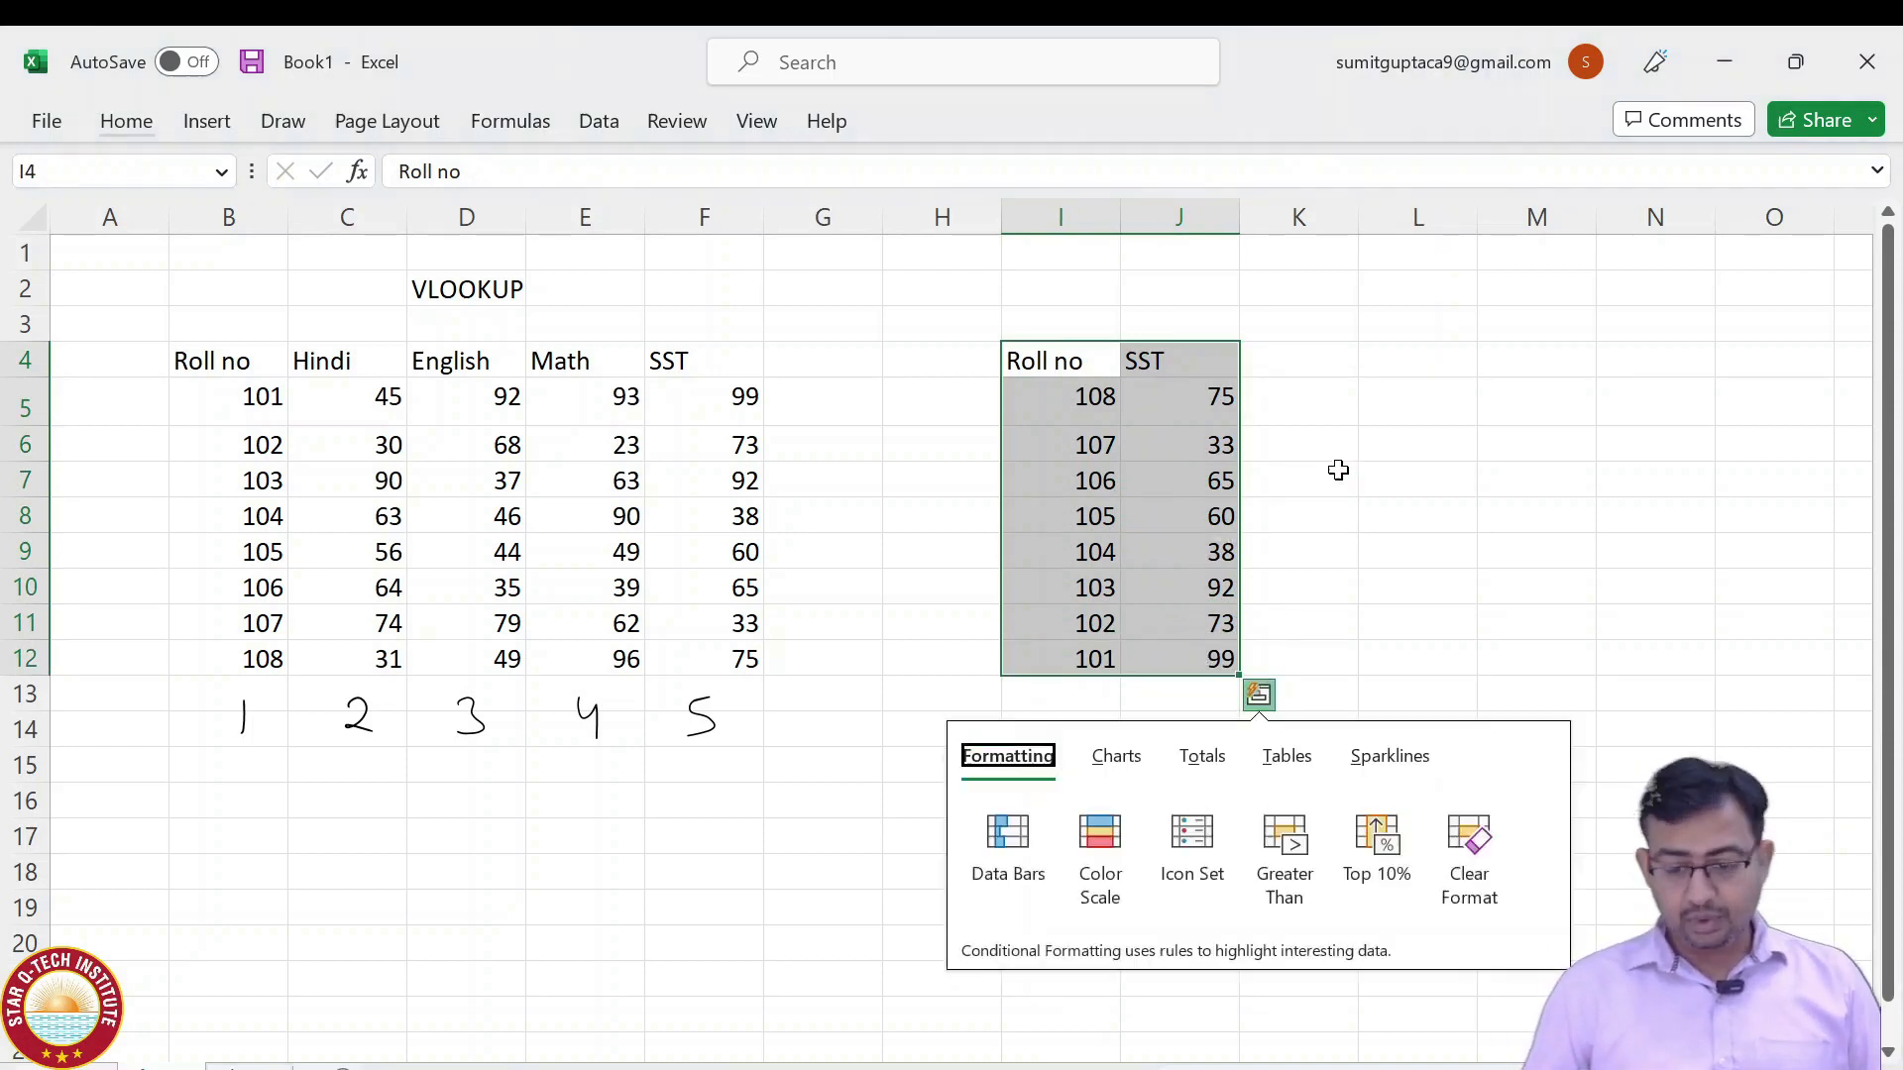
{"action": "left_click", "coordinate": [1345, 475]}
Clear the SST and Roll no columns of the lookup table in I4:J12 on the original sheet.
{"action": "left_click_drag", "start_coordinate": [1167, 352], "coordinate": [1182, 657]}
{"action": "key", "text": "Delete"}
{"action": "key", "text": "Left"}
{"action": "key", "text": "shift+Down"}
{"action": "key", "text": "shift+Down"}
{"action": "key", "text": "shift+Down"}
{"action": "key", "text": "shift+Down"}
{"action": "key", "text": "shift+Down"}
{"action": "key", "text": "shift+Down"}
{"action": "key", "text": "shift+Down"}
{"action": "key", "text": "shift+Down"}
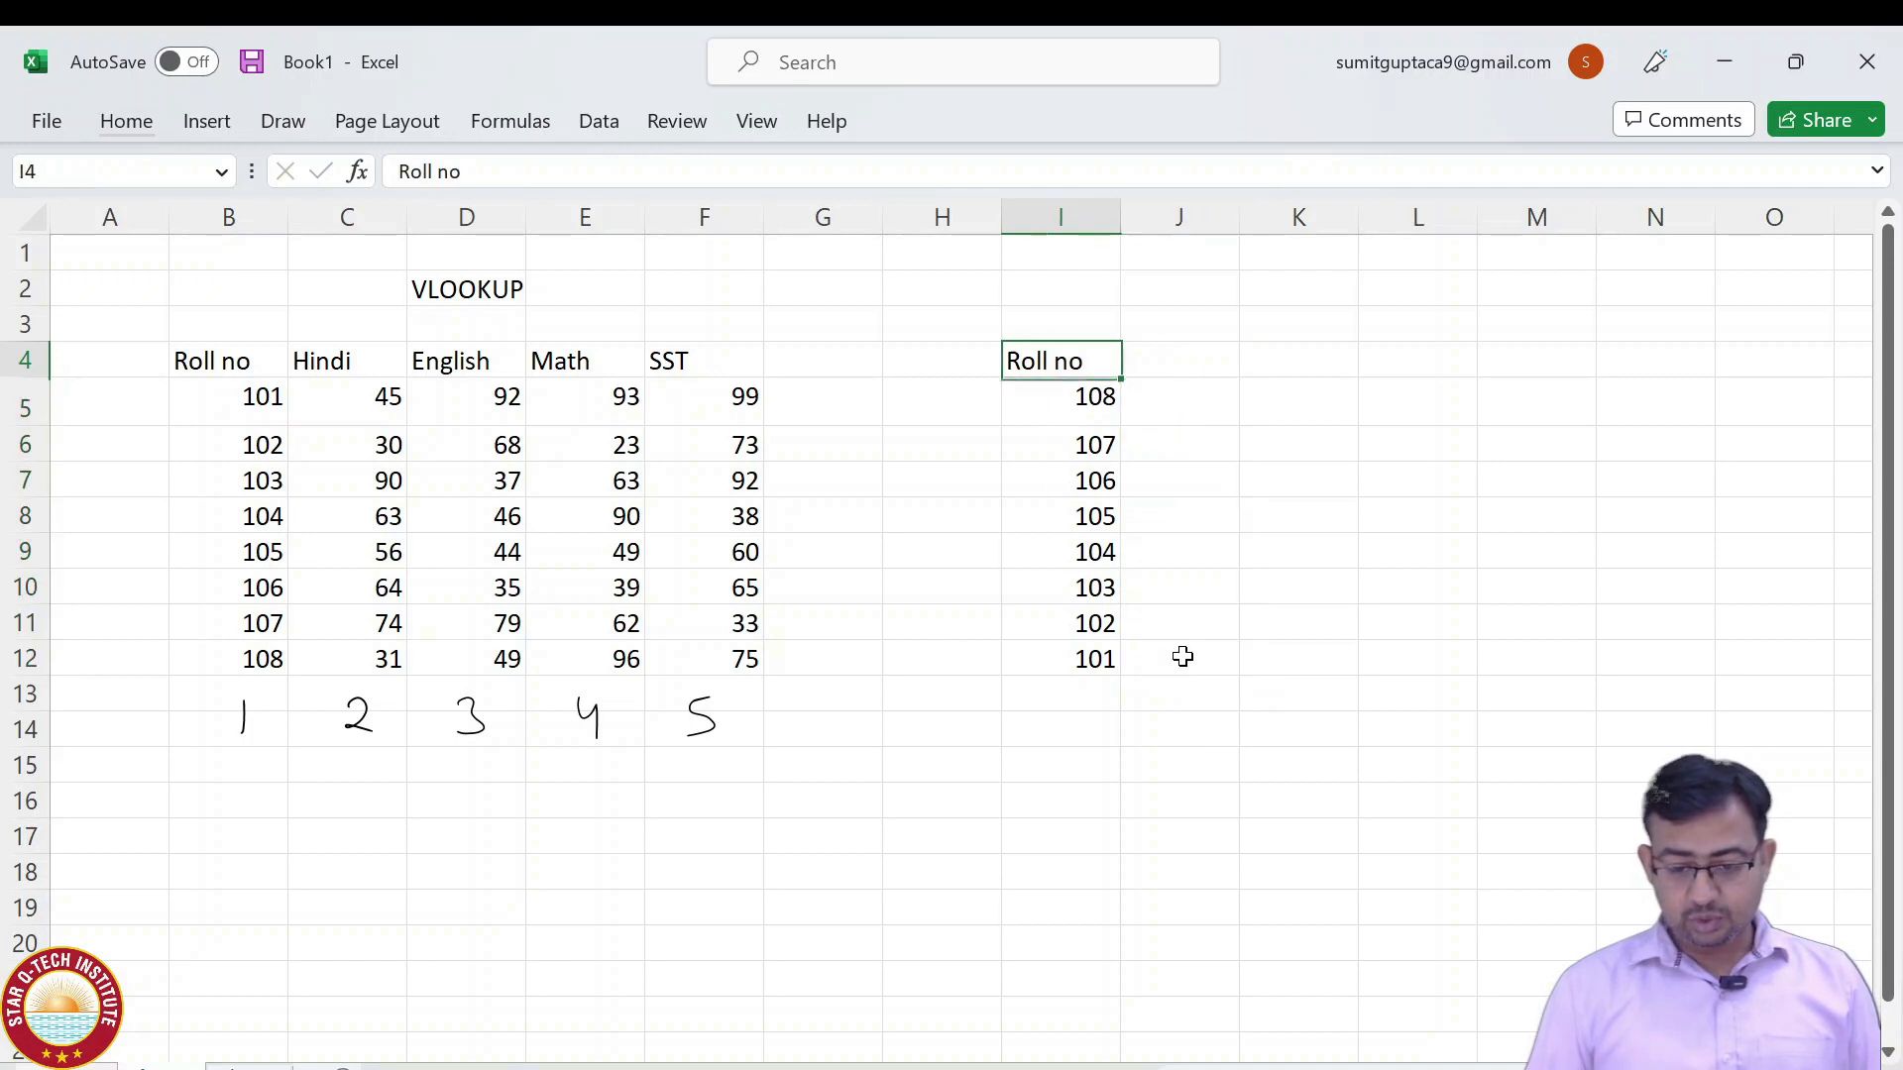
{"action": "key", "text": "Delete"}
Enter the heading "Roll no" in cell C3 of the new worksheet.
{"action": "left_click", "coordinate": [250, 1068]}
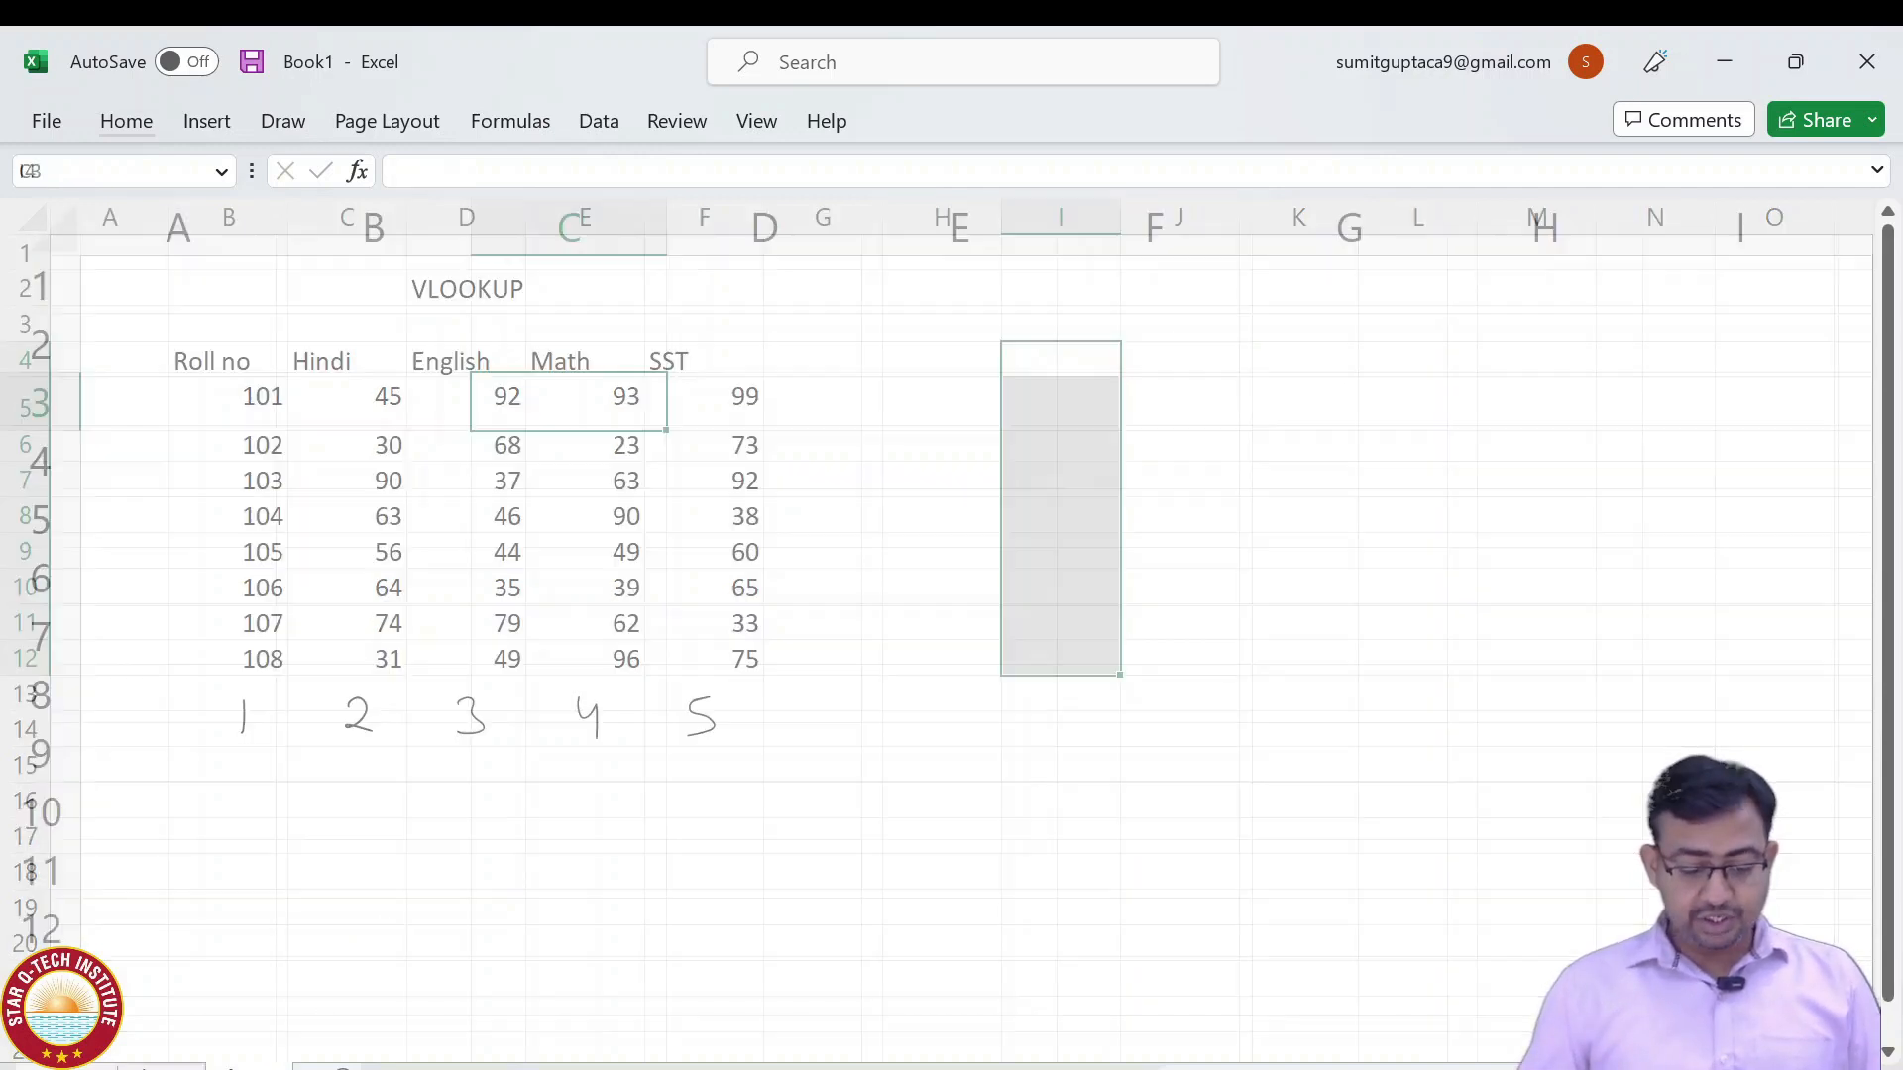
{"action": "type", "text": "R"}
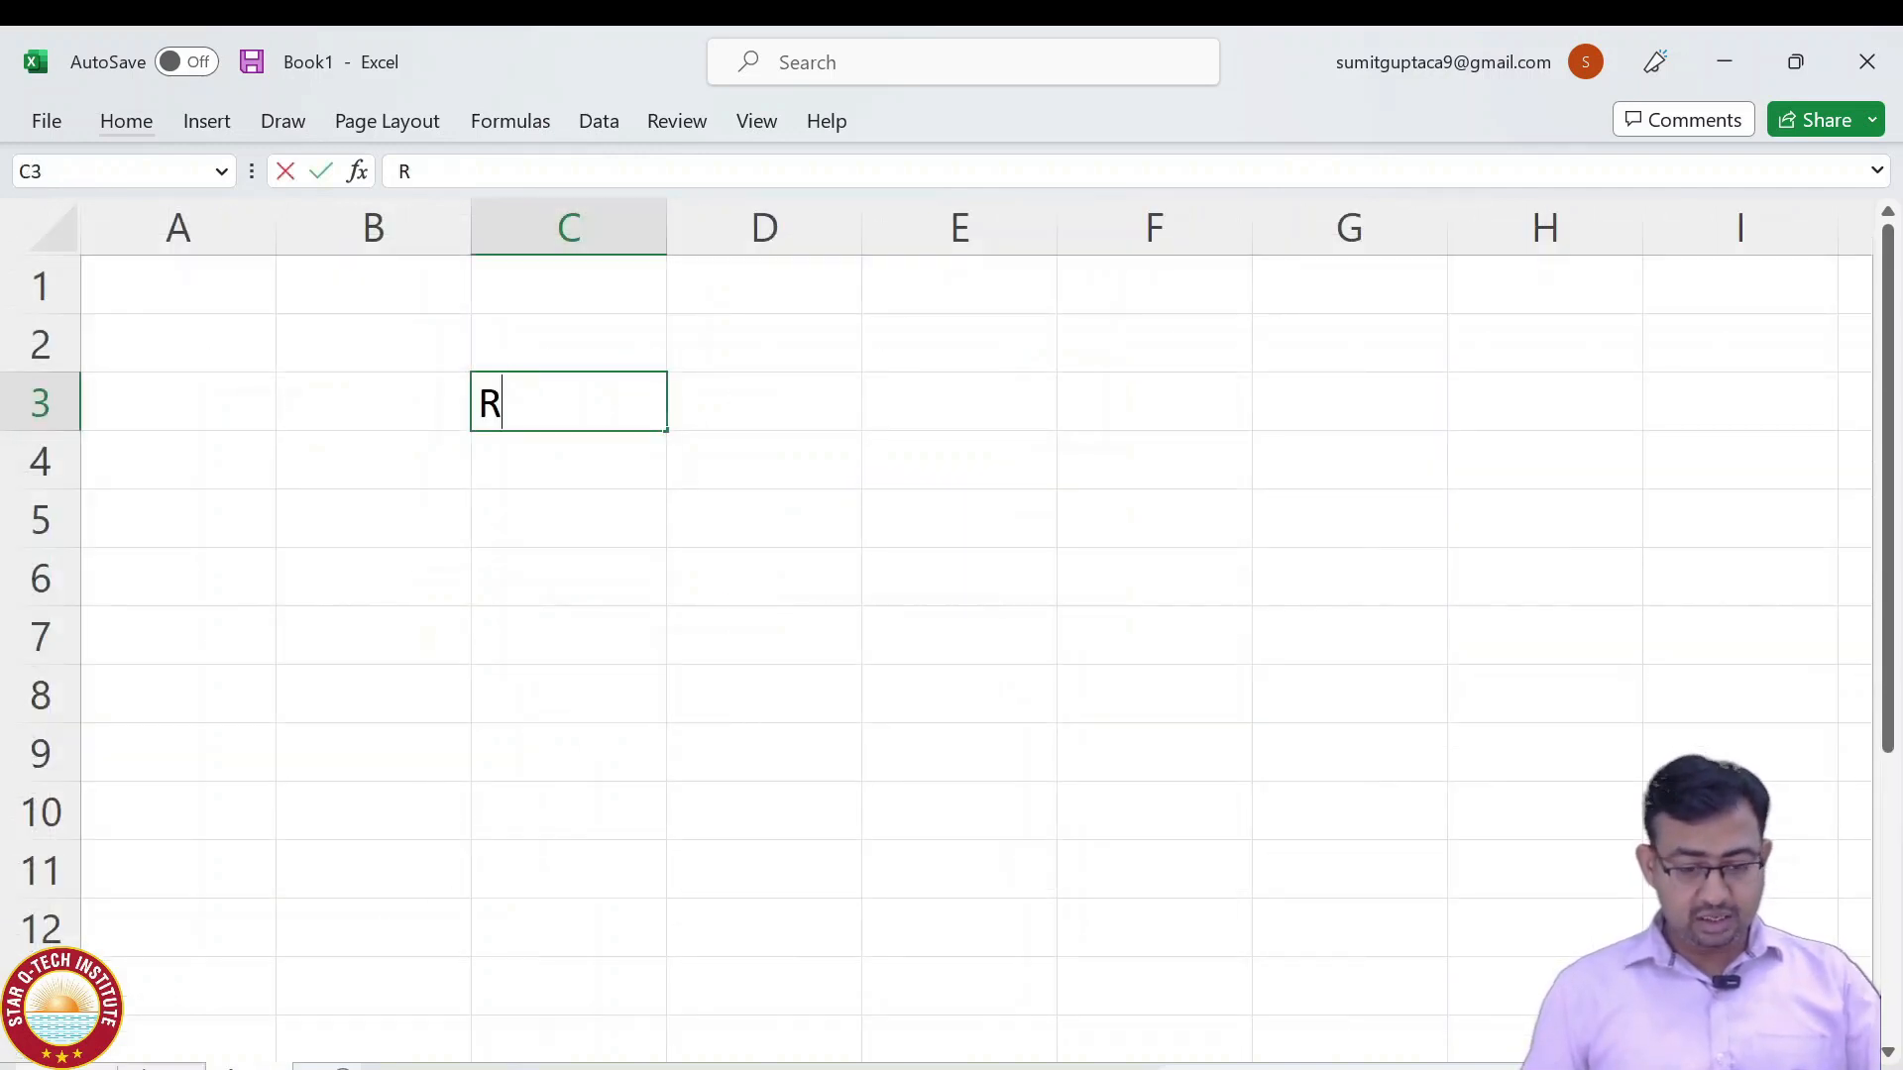
{"action": "type", "text": "oll no"}
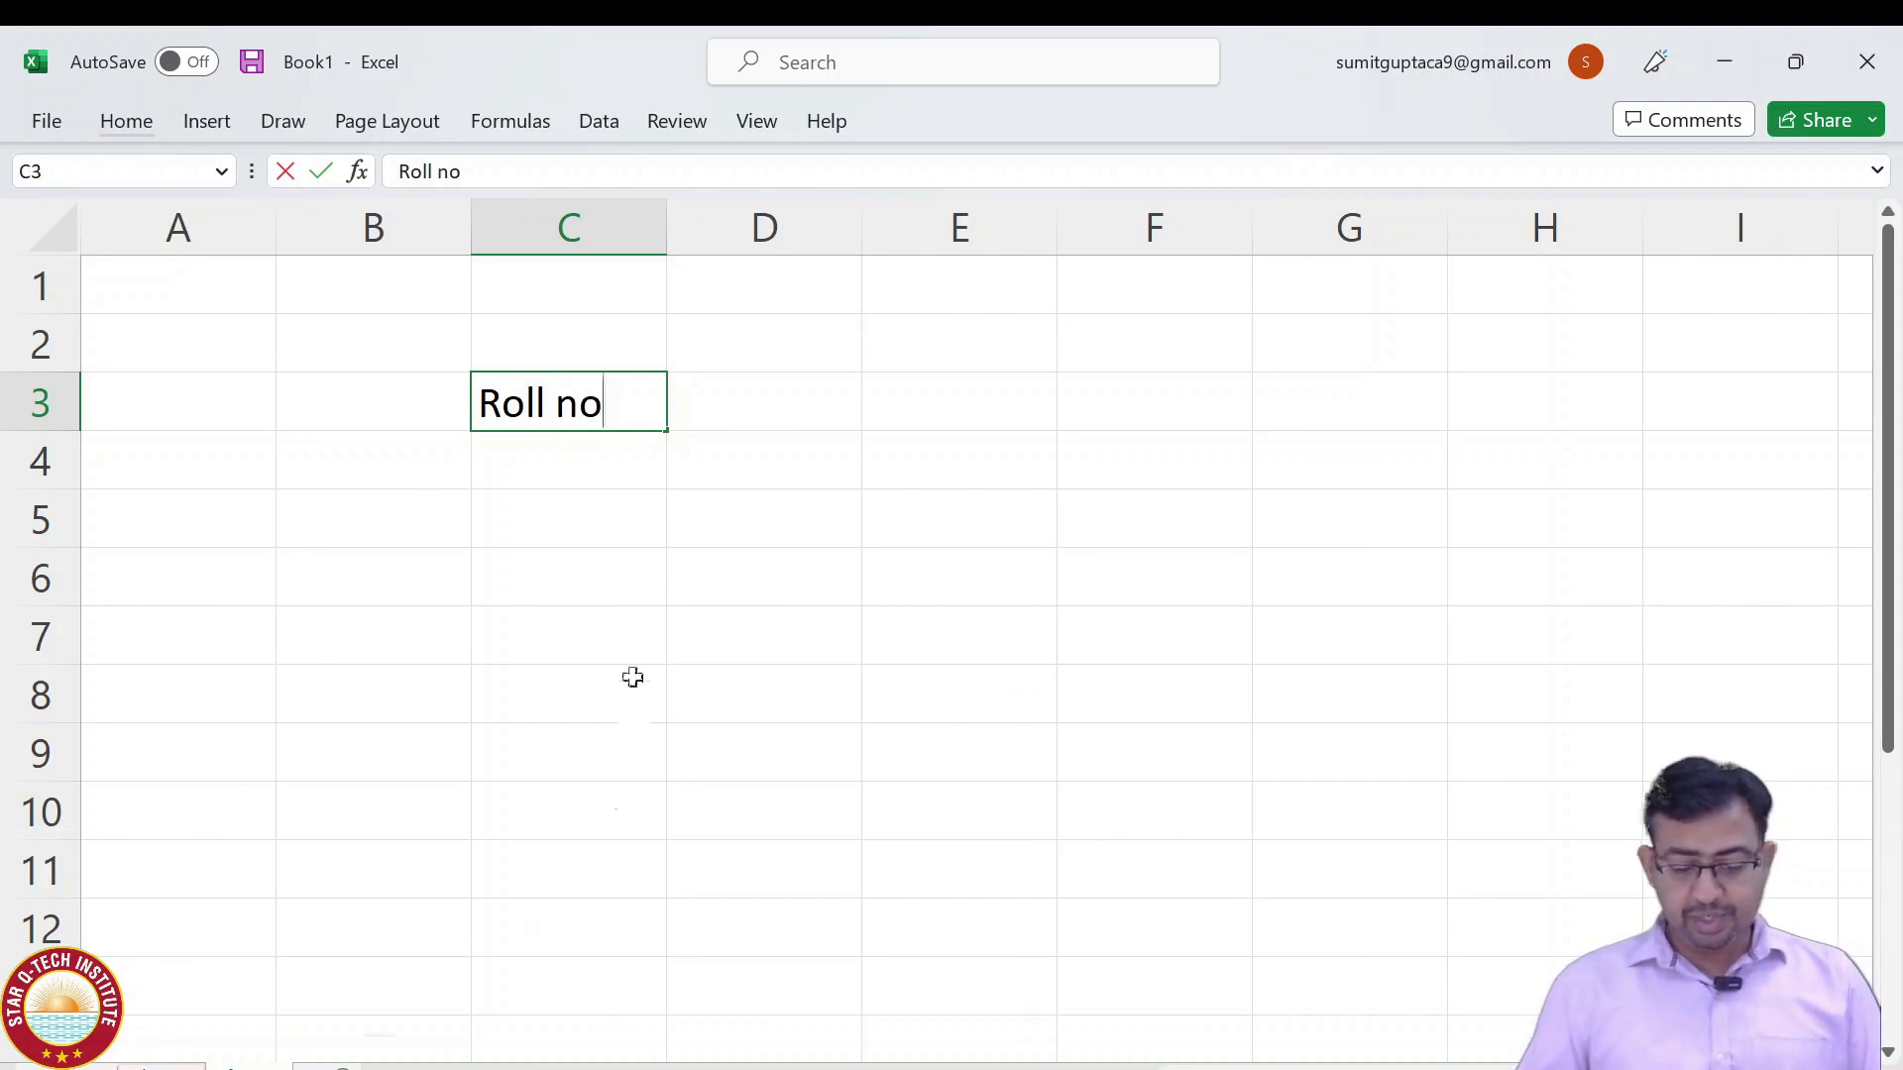
{"action": "left_click", "coordinate": [598, 459]}
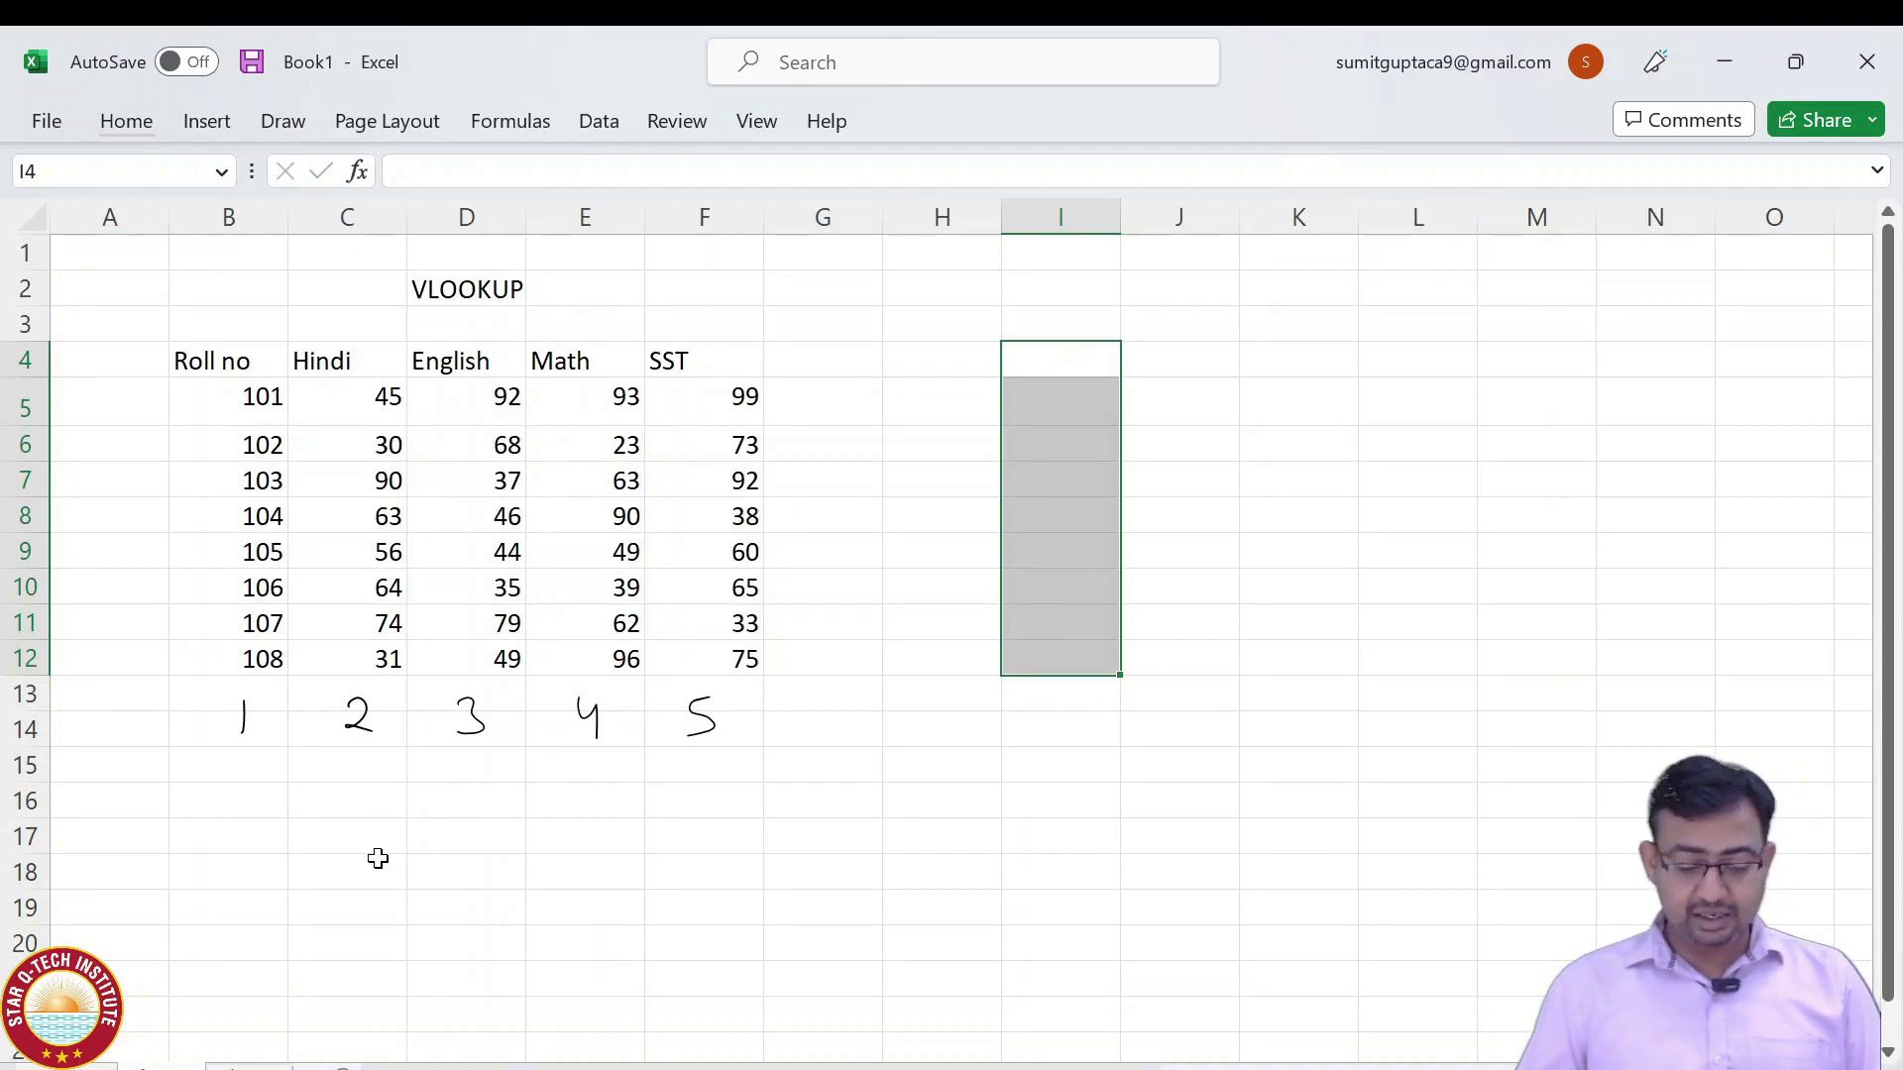
Review the source marks table and enter 108 as the first roll number in C4 of the new sheet.
{"action": "left_click_drag", "start_coordinate": [236, 358], "coordinate": [743, 646]}
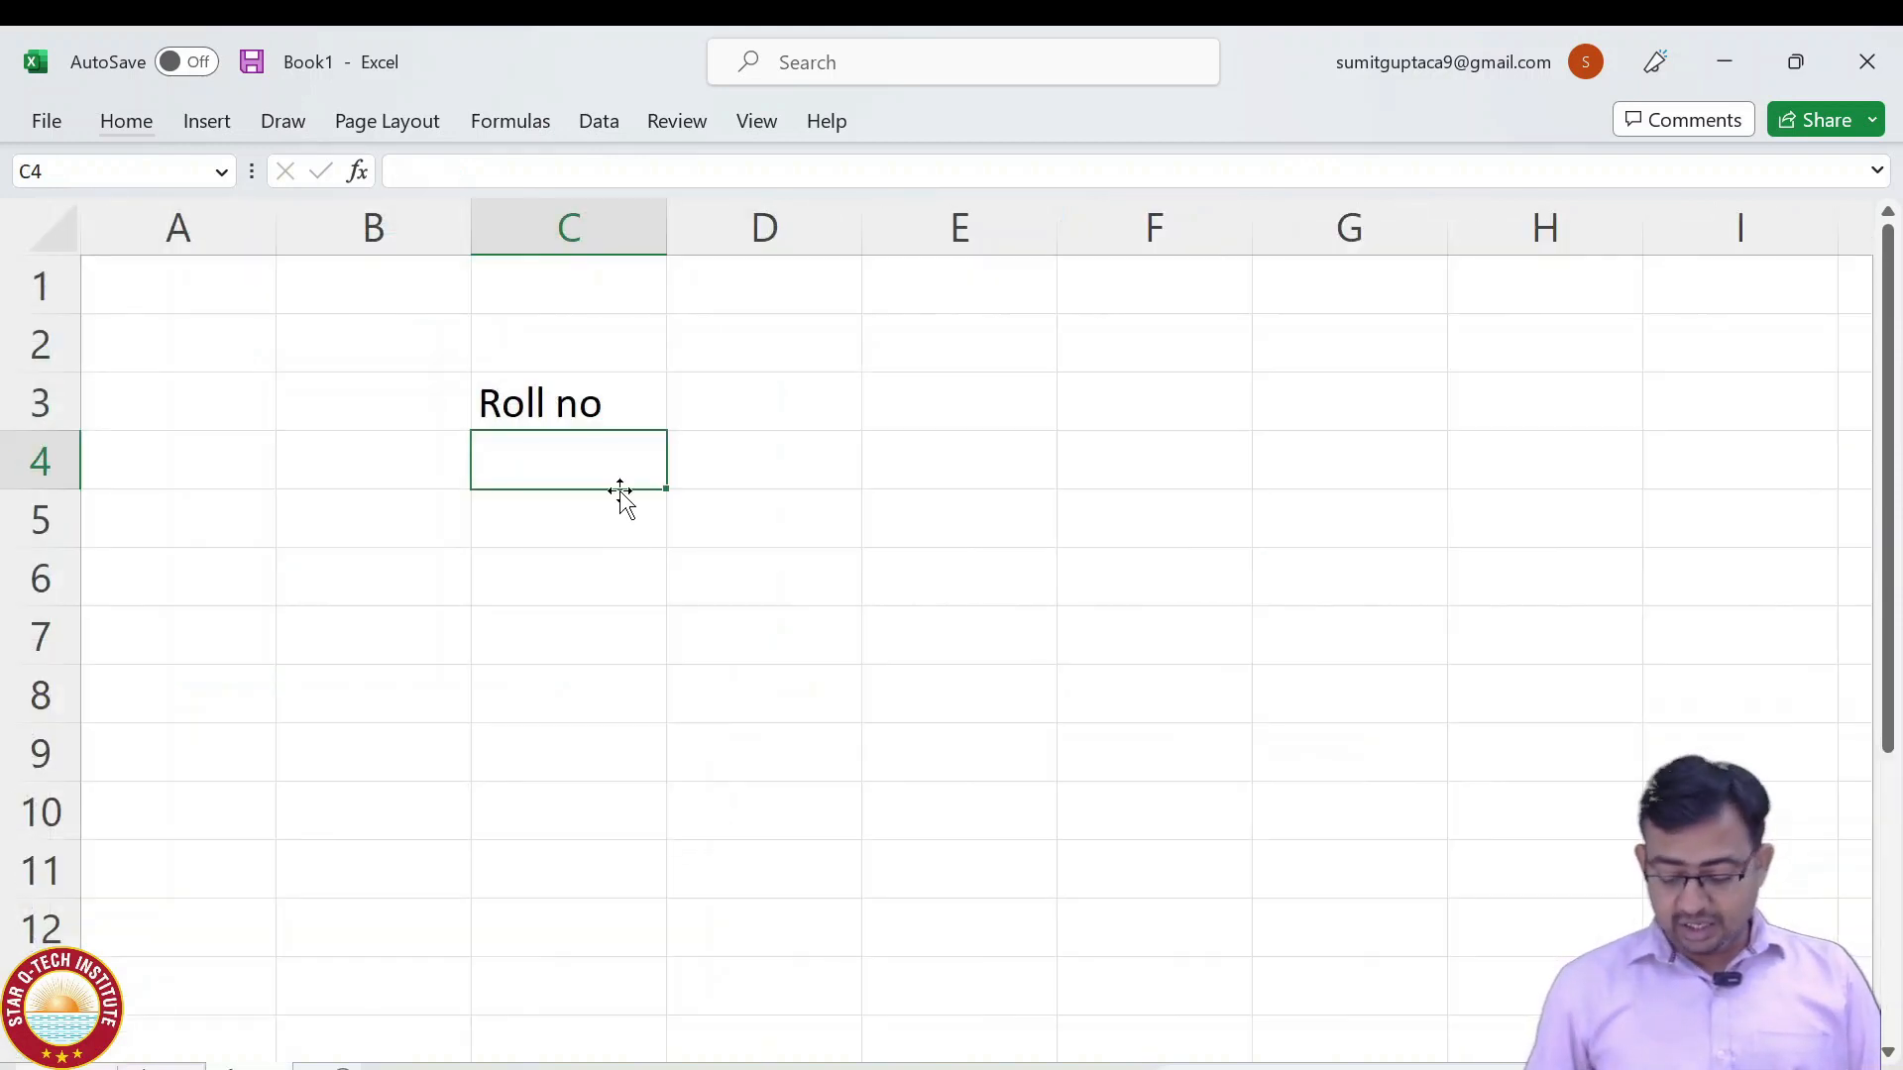
{"action": "type", "text": "101"}
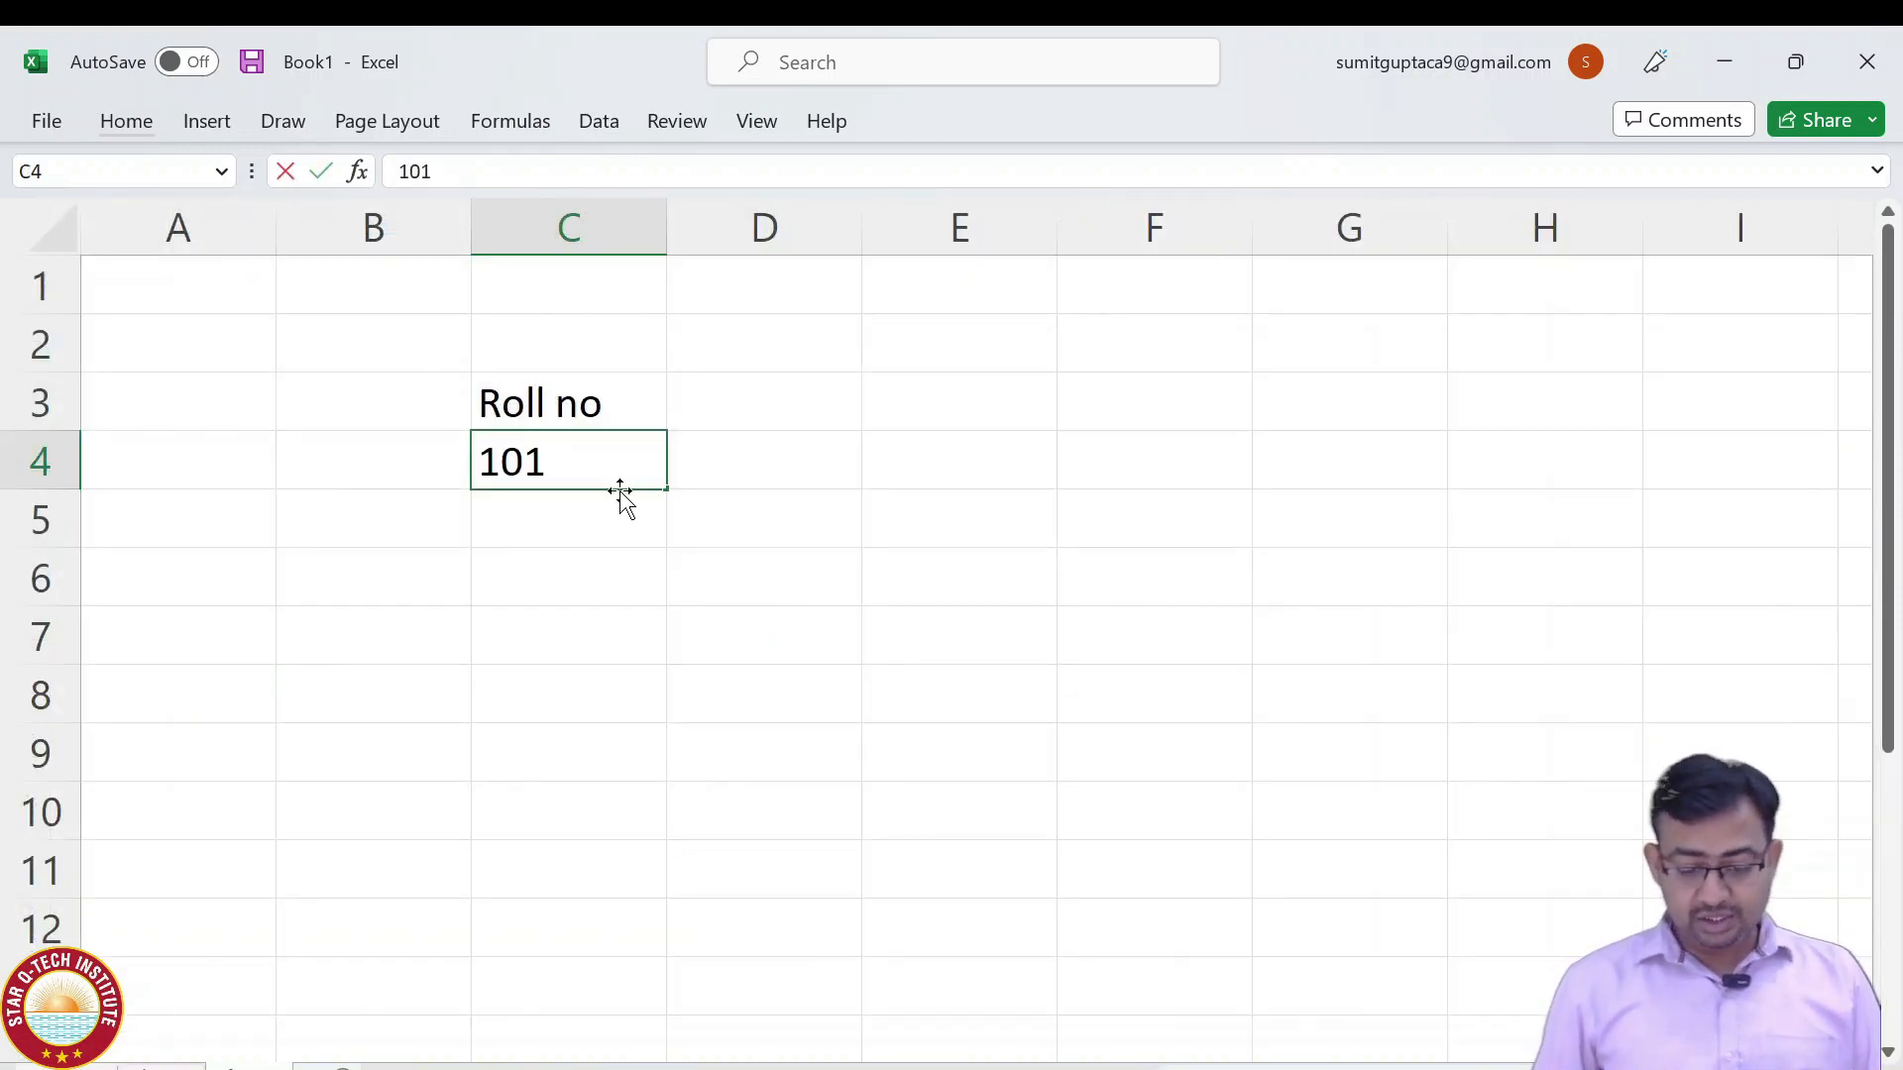
{"action": "key", "text": "BackSpace"}
{"action": "type", "text": "8"}
{"action": "key", "text": "Return"}
{"action": "type", "text": "="}
{"action": "key", "text": "Up"}
{"action": "type", "text": "+1"}
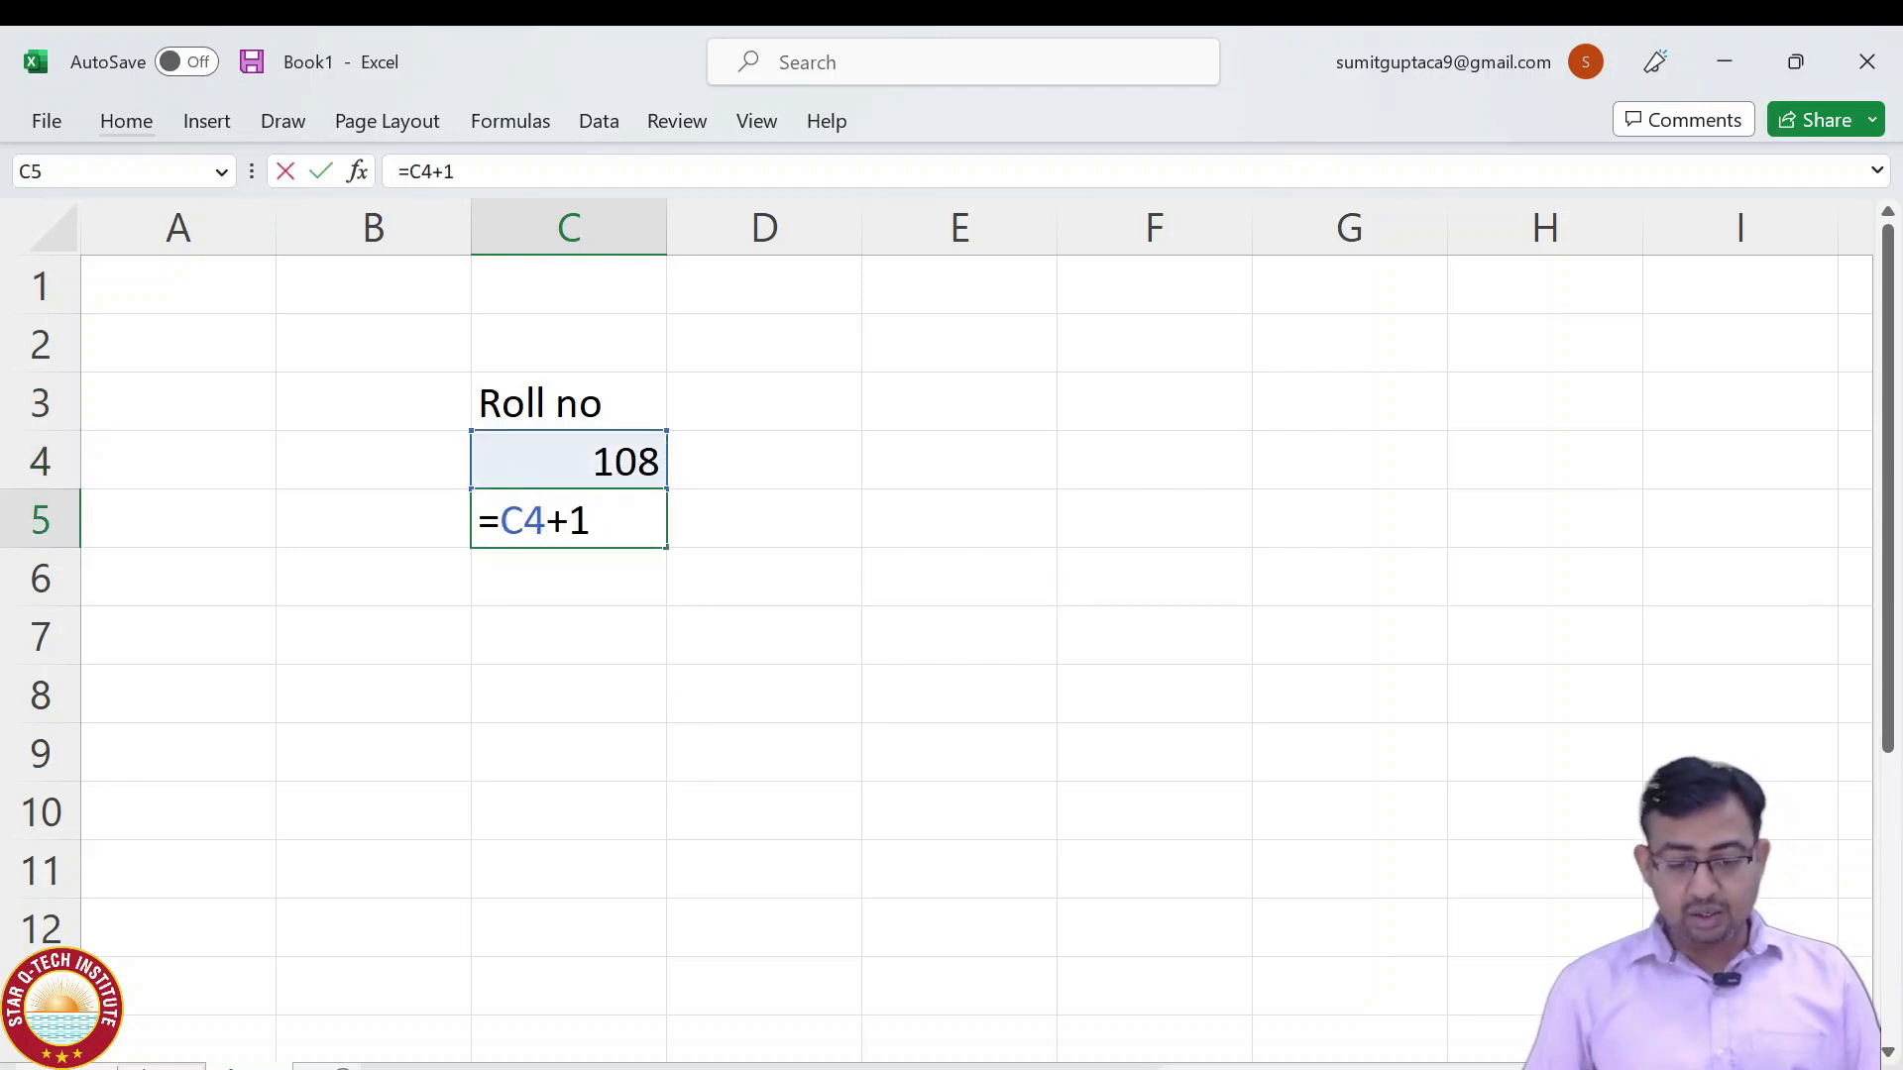
{"action": "key", "text": "BackSpace"}
{"action": "key", "text": "BackSpace"}
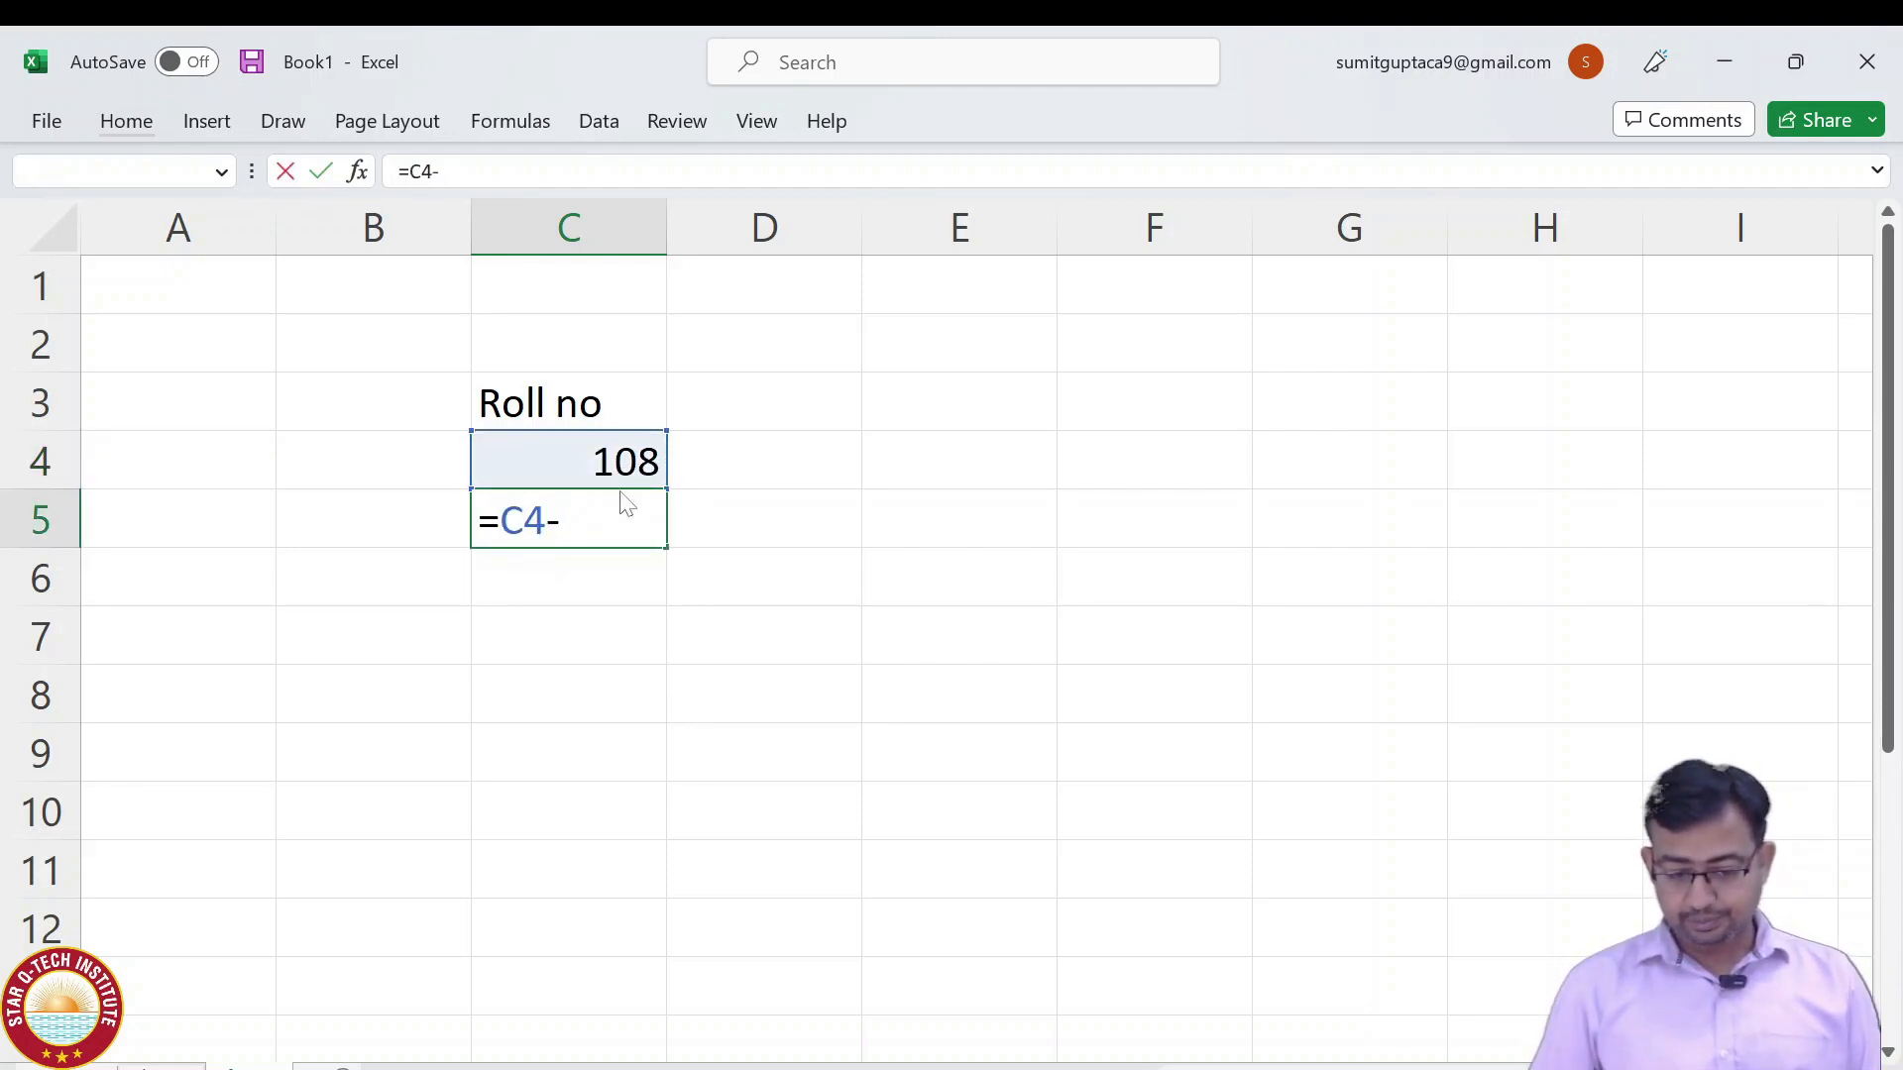
{"action": "key", "text": "Return"}
{"action": "key", "text": "Escape"}
{"action": "key", "text": "Escape"}
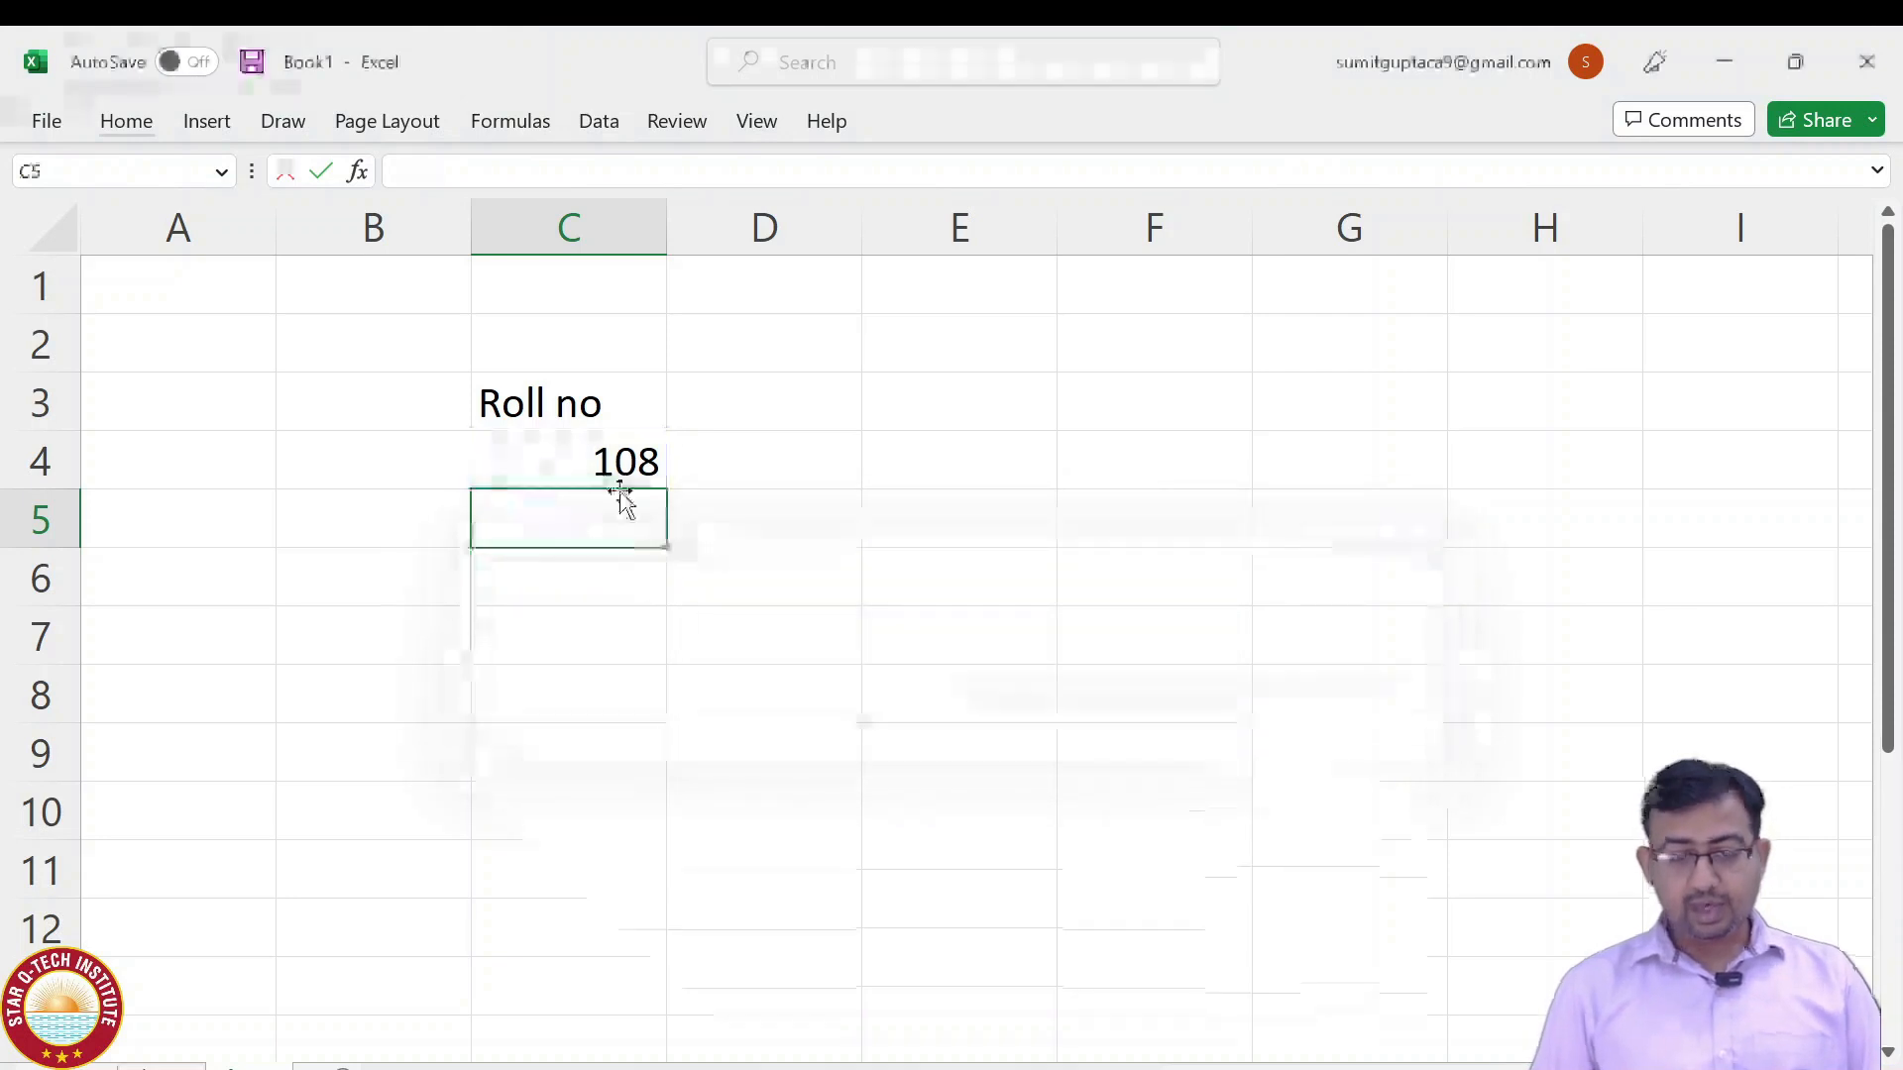
Enter the formula =C4-1 in cell C5 to derive the next roll number.
{"action": "type", "text": "="}
{"action": "key", "text": "Up"}
{"action": "type", "text": "-1"}
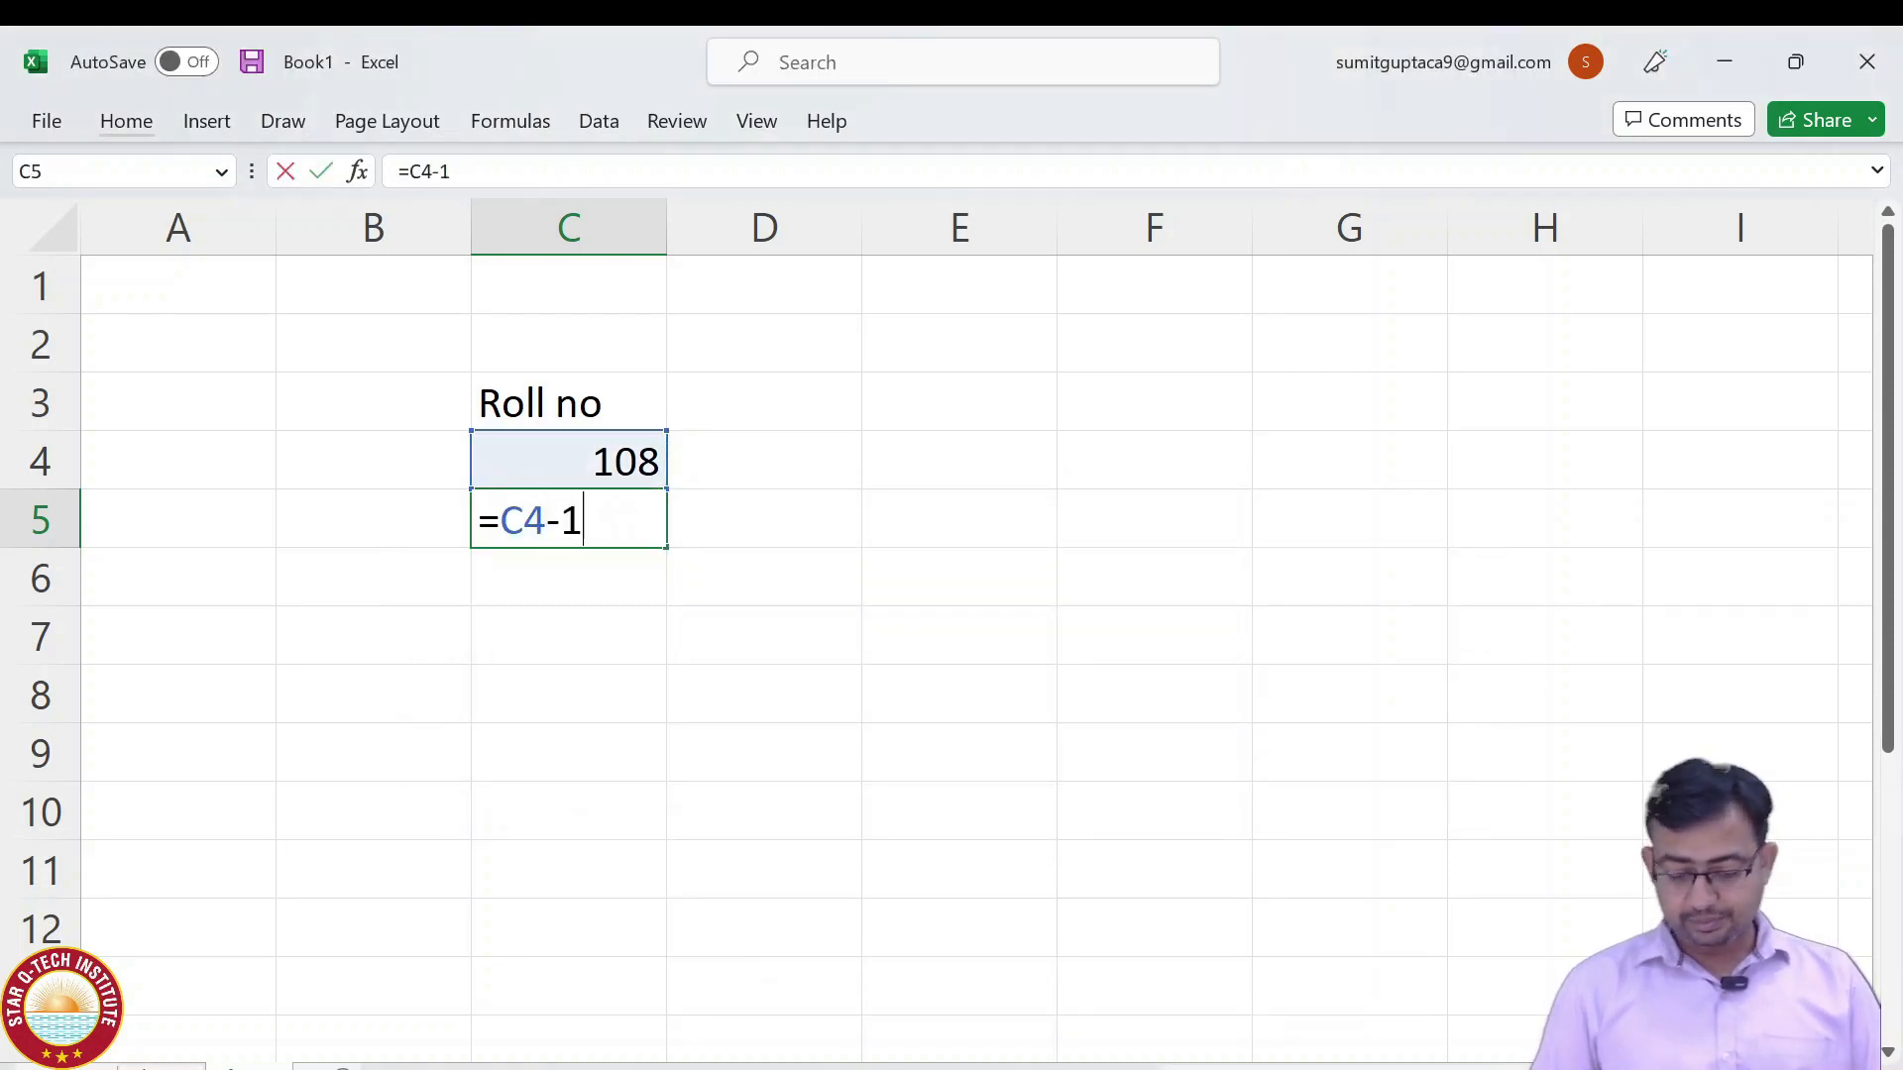
{"action": "key", "text": "ctrl+Return"}
Fill the C5 formula down through C12 and clear the surplus entry in C12.
{"action": "key", "text": "shift+Down"}
{"action": "key", "text": "shift+Down"}
{"action": "key", "text": "shift+Down"}
{"action": "key", "text": "shift+Down"}
{"action": "key", "text": "shift+Down"}
{"action": "key", "text": "shift+Down"}
{"action": "key", "text": "shift+Down"}
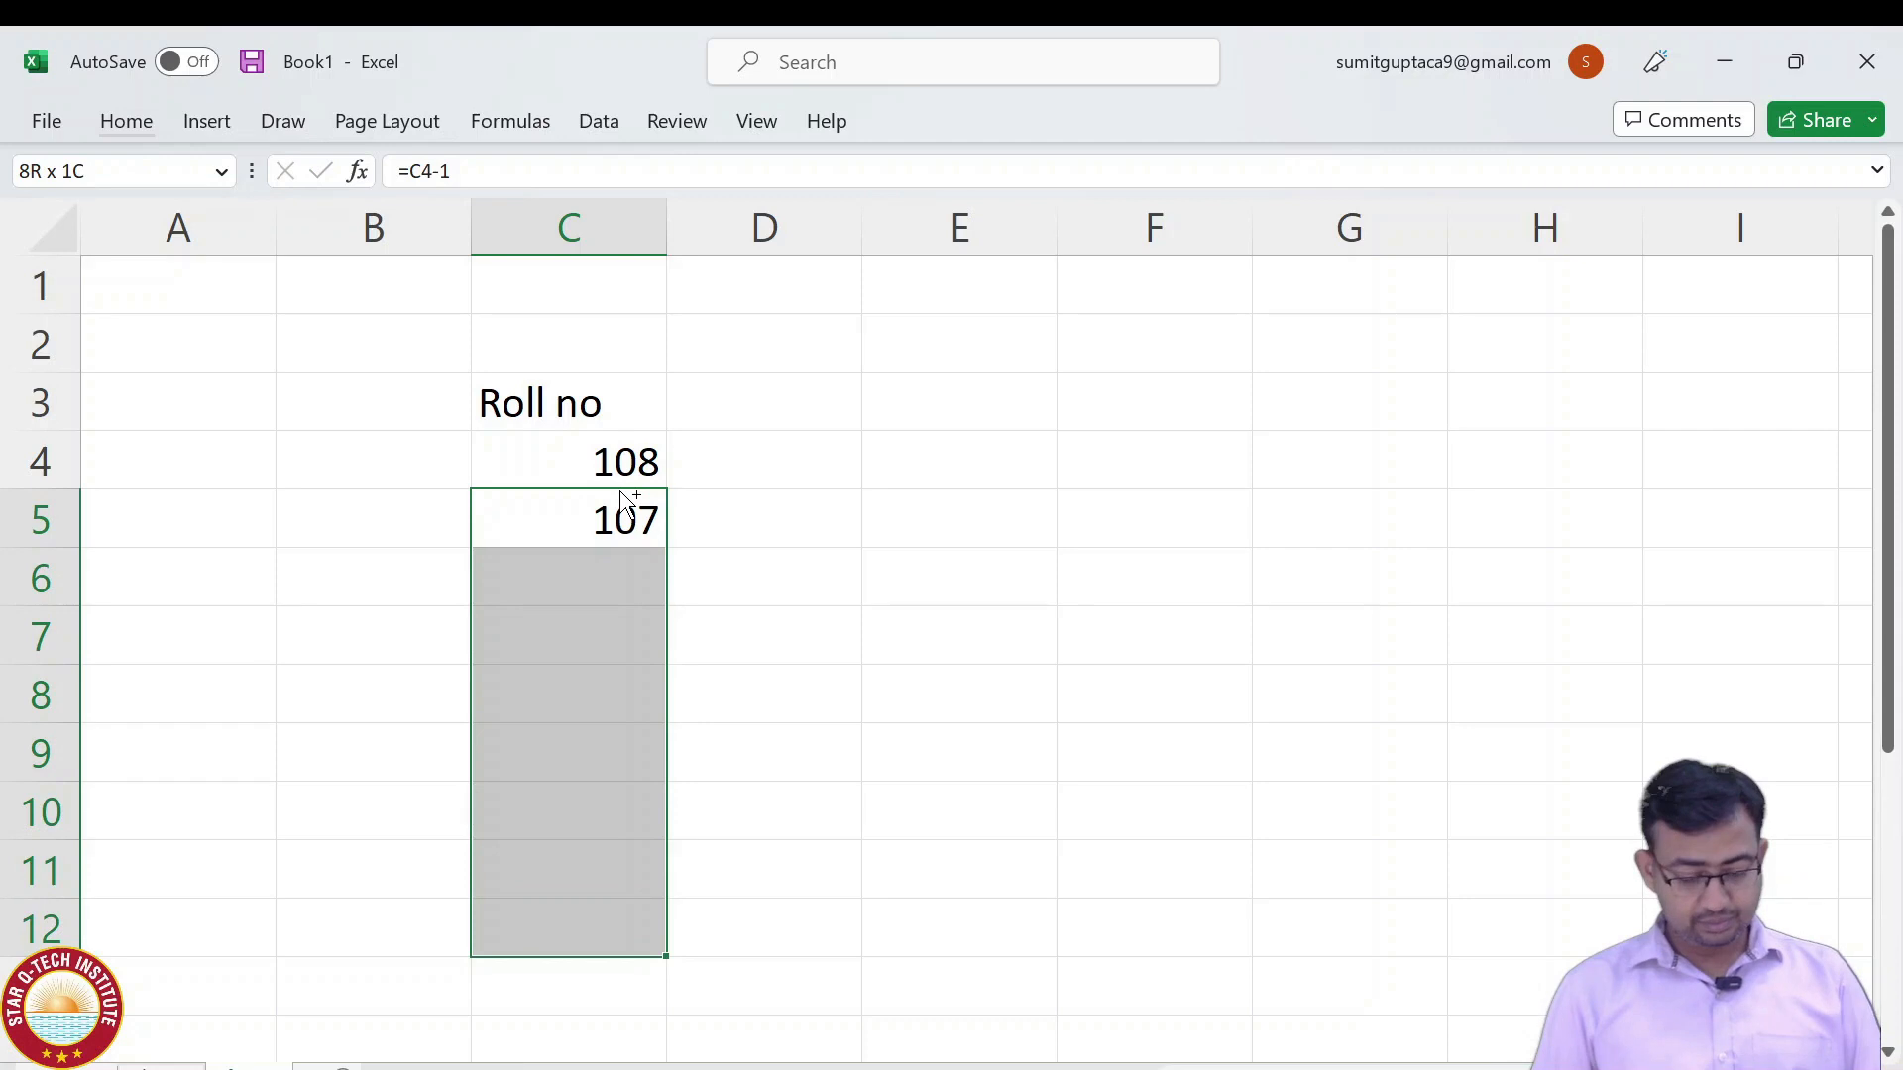
{"action": "key", "text": "ctrl+d"}
{"action": "key", "text": "ctrl+Down"}
{"action": "key", "text": "Delete"}
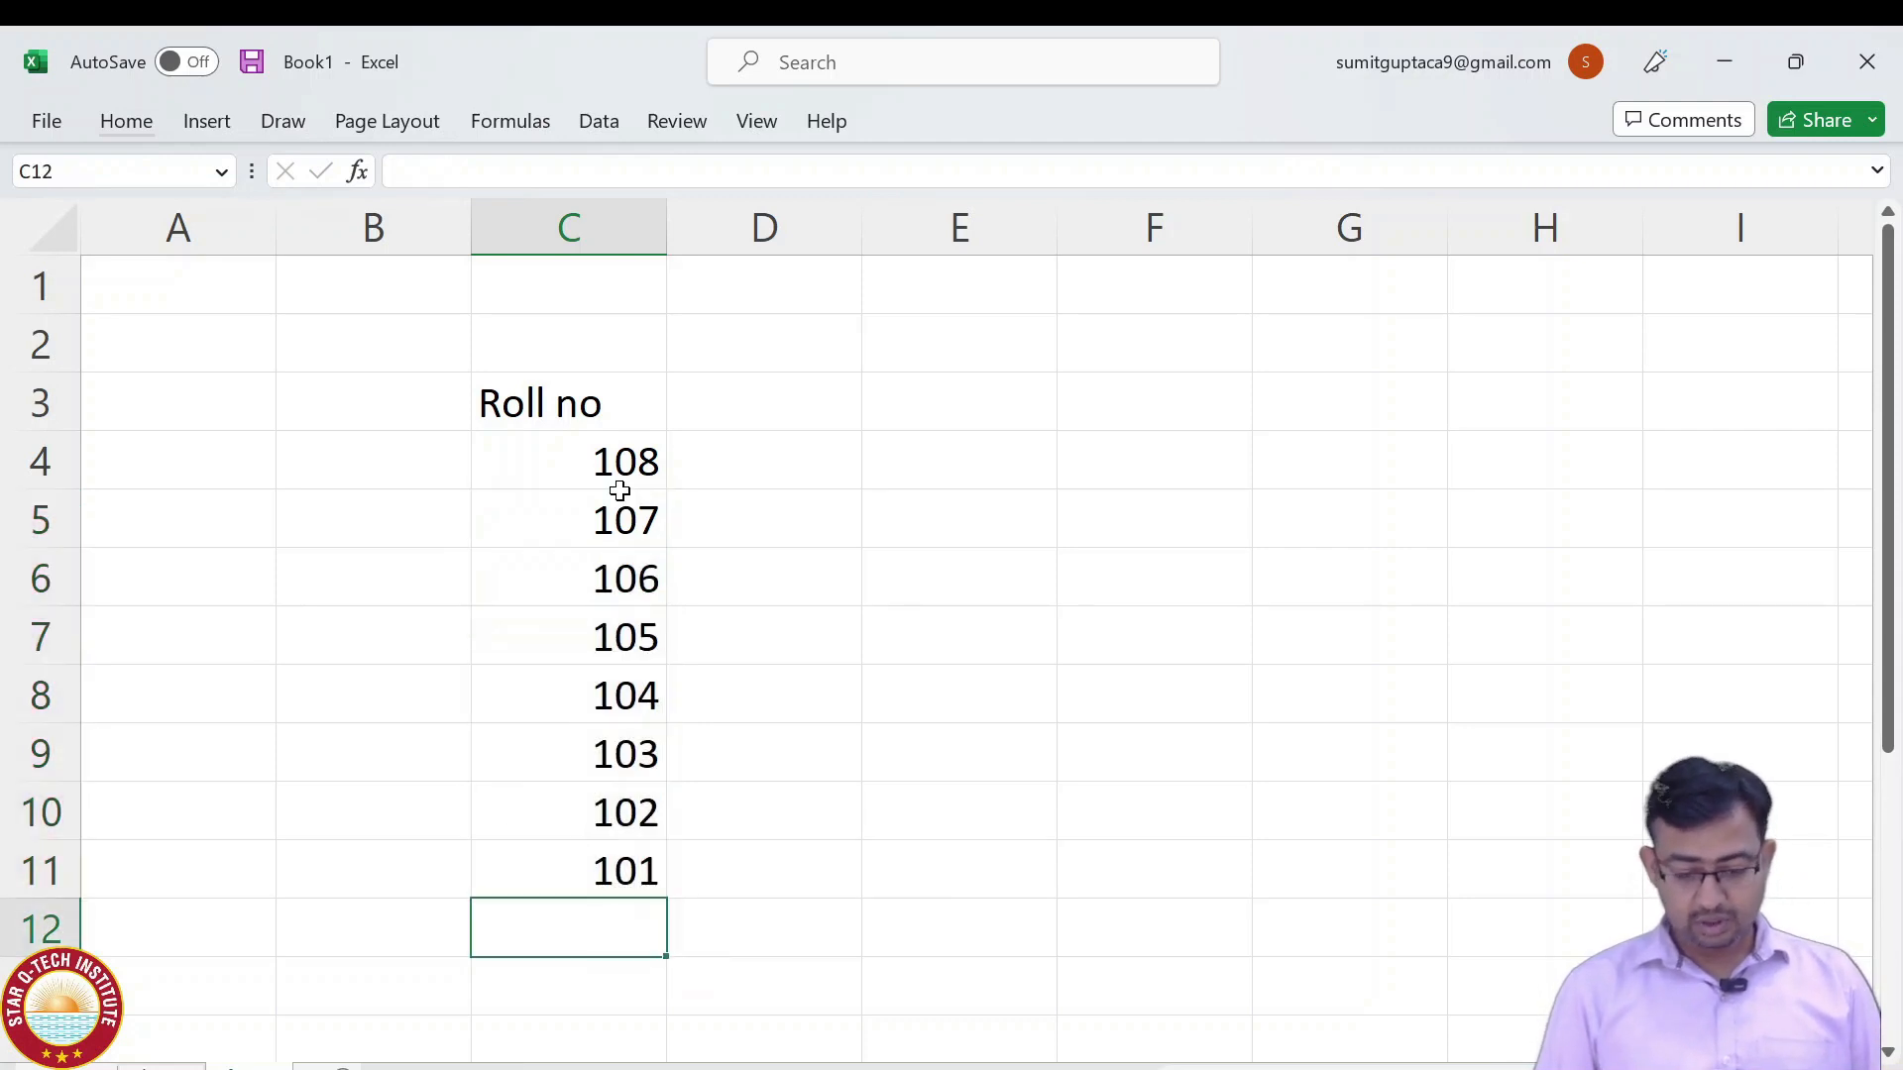
Enter the heading "Hindi" in cell D3 beside the Roll no heading.
{"action": "key", "text": "Up"}
{"action": "key", "text": "Up"}
{"action": "key", "text": "Up"}
{"action": "key", "text": "Up"}
{"action": "key", "text": "Up"}
{"action": "key", "text": "Up"}
{"action": "key", "text": "Up"}
{"action": "key", "text": "Up"}
{"action": "key", "text": "Up"}
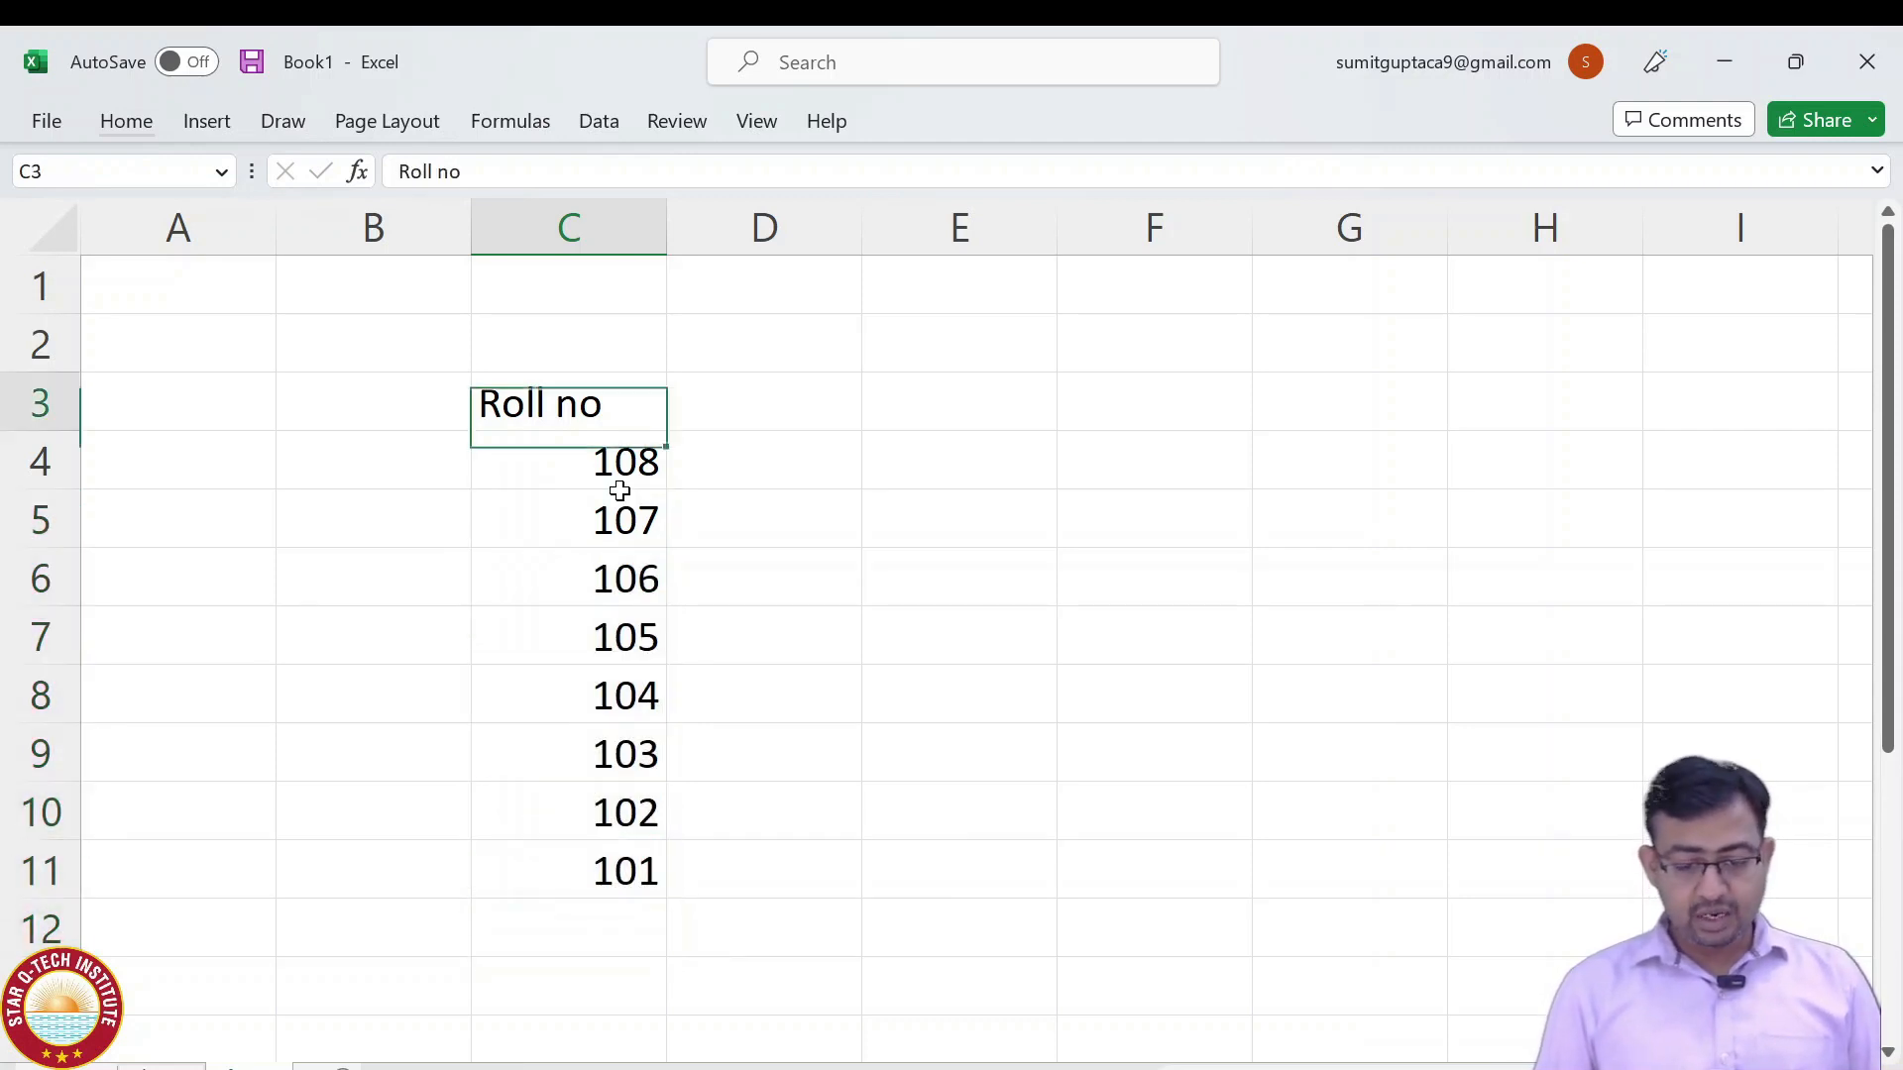
{"action": "key", "text": "Right"}
{"action": "type", "text": "Hindi"}
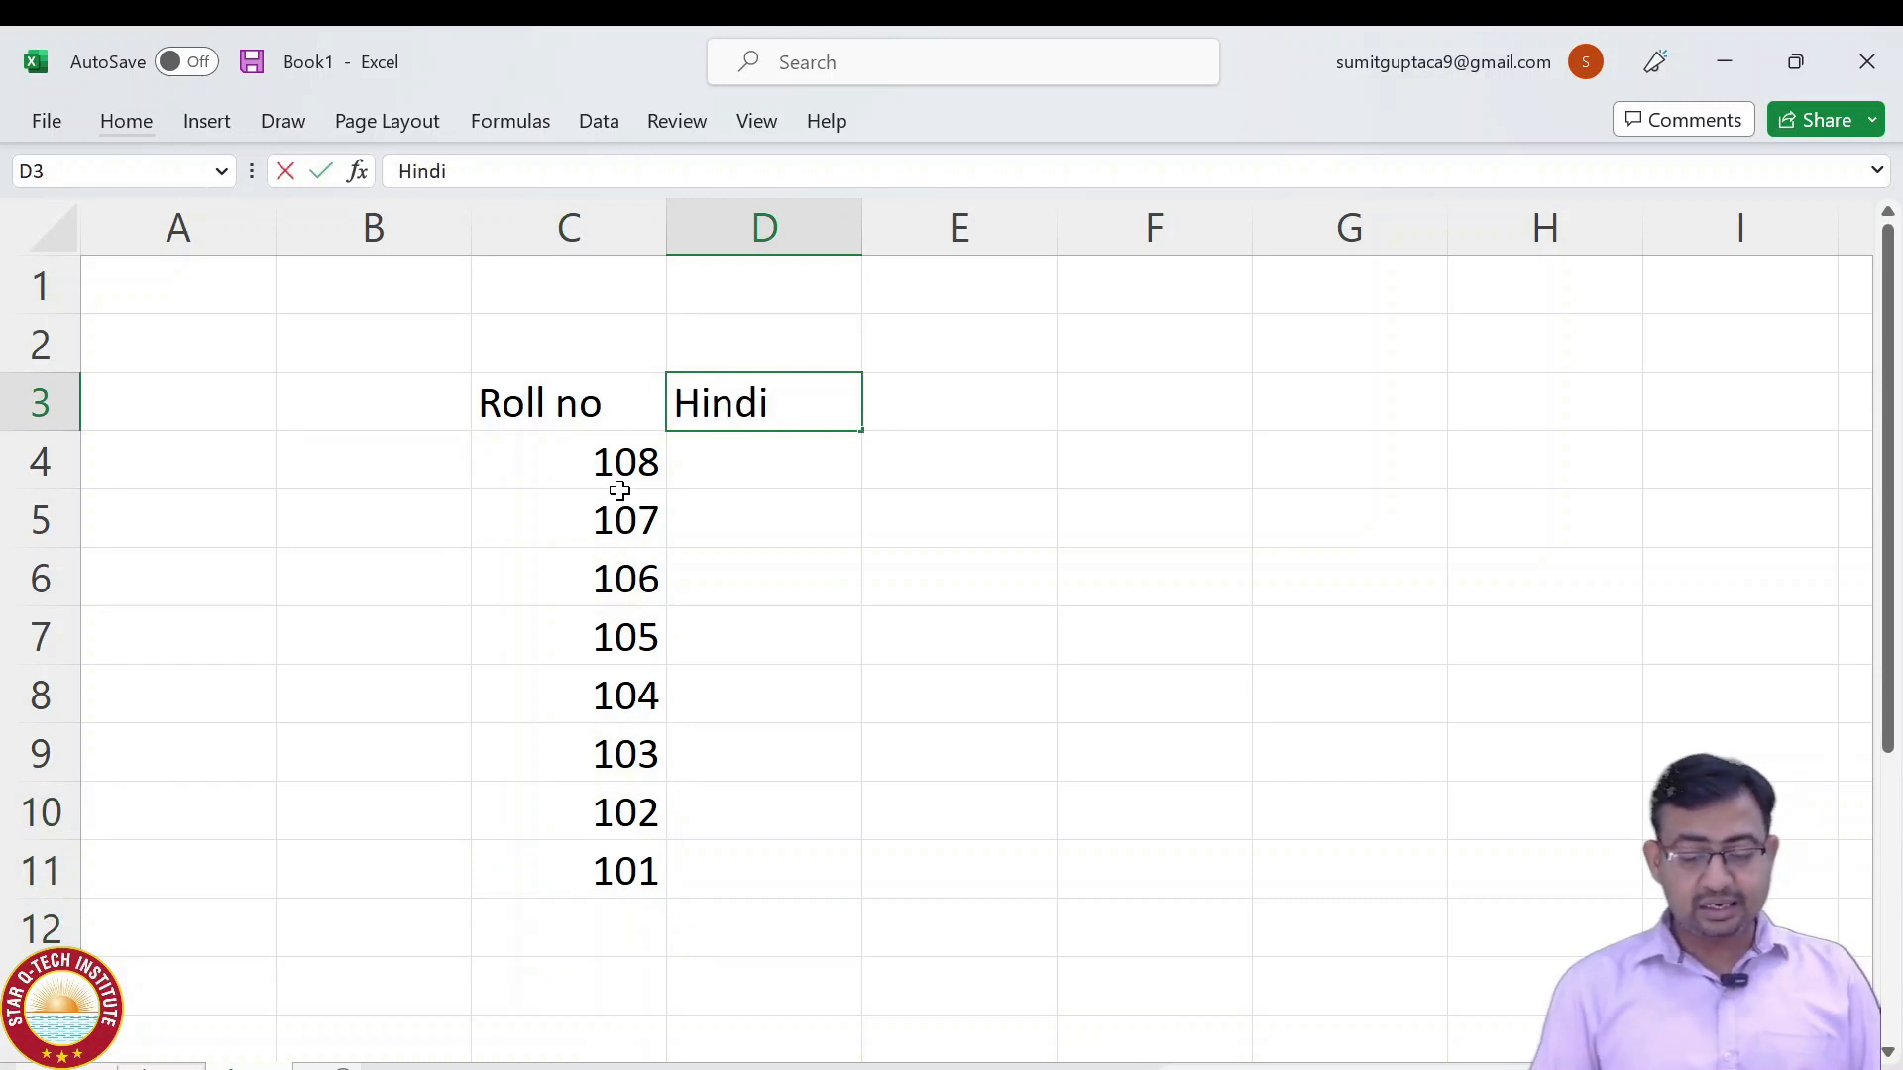
{"action": "key", "text": "Return"}
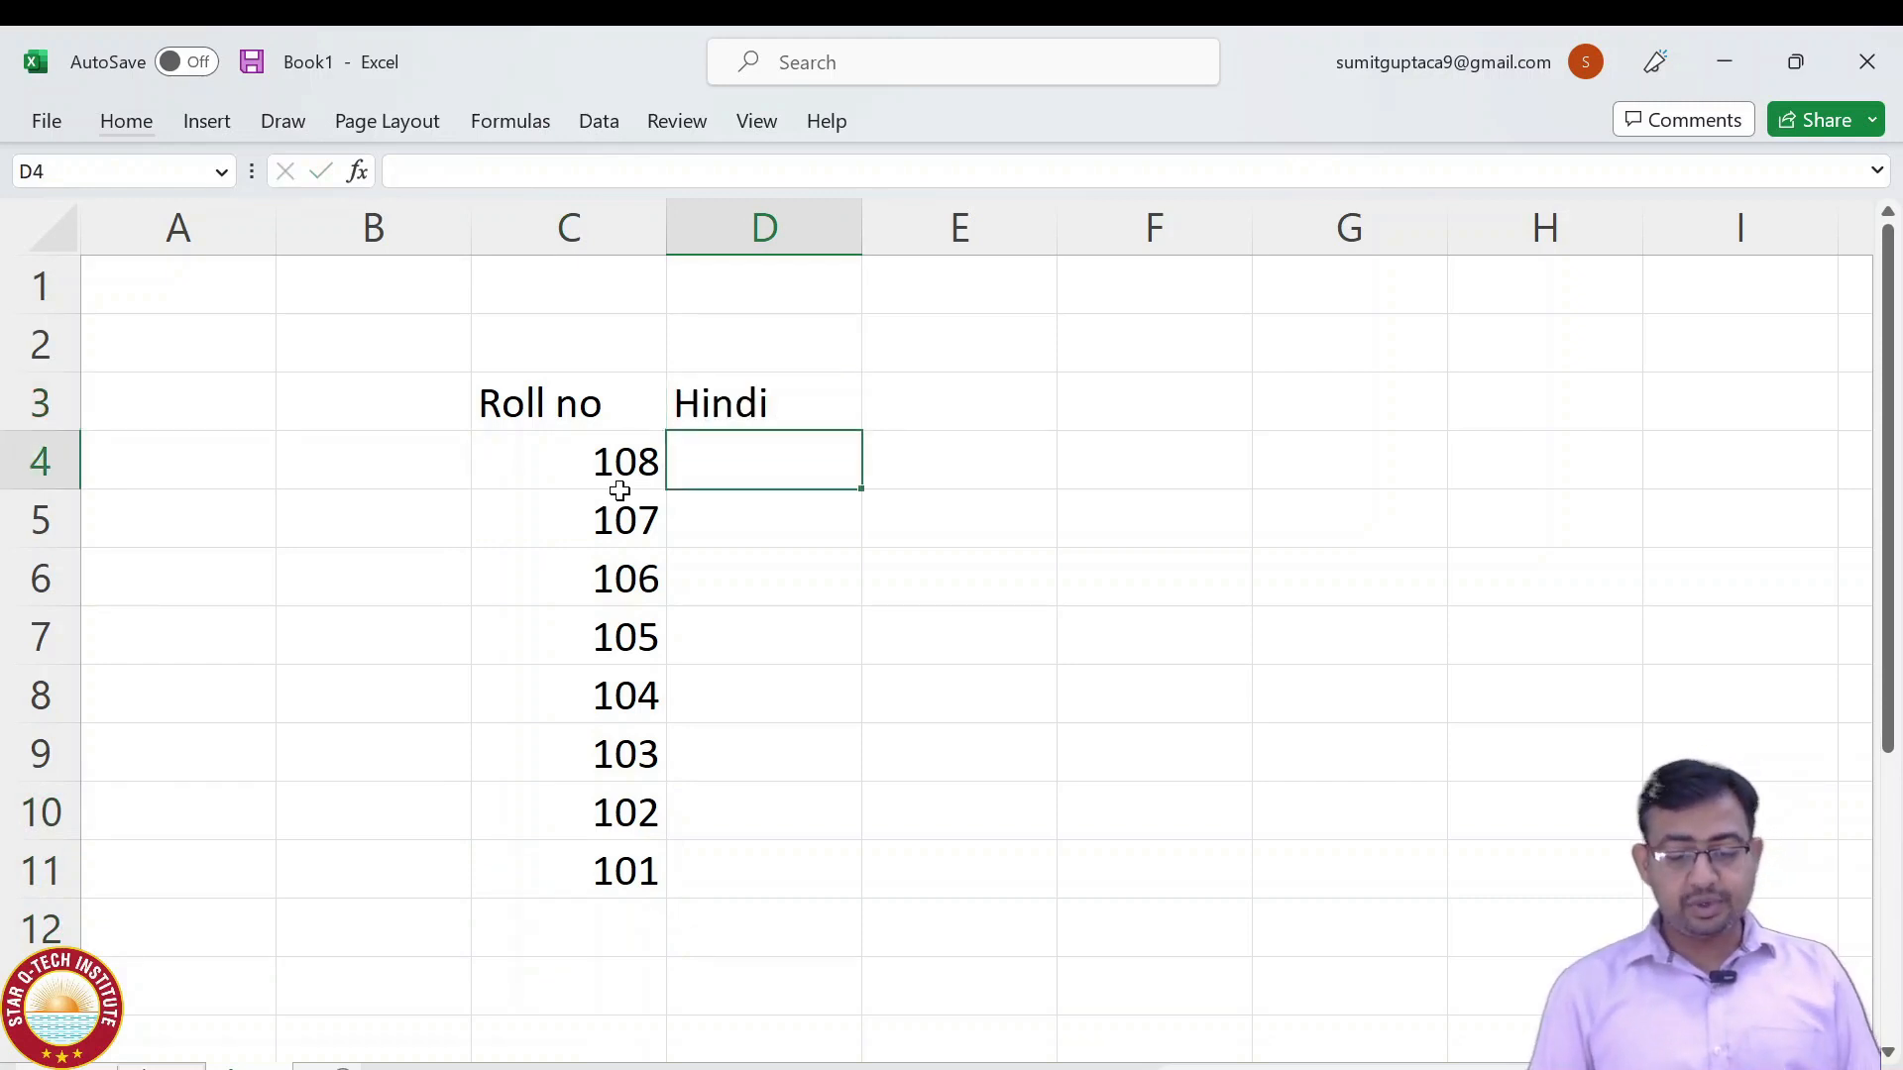
{"action": "scroll", "coordinate": [782, 501], "scroll_direction": "down", "scroll_amount": 1}
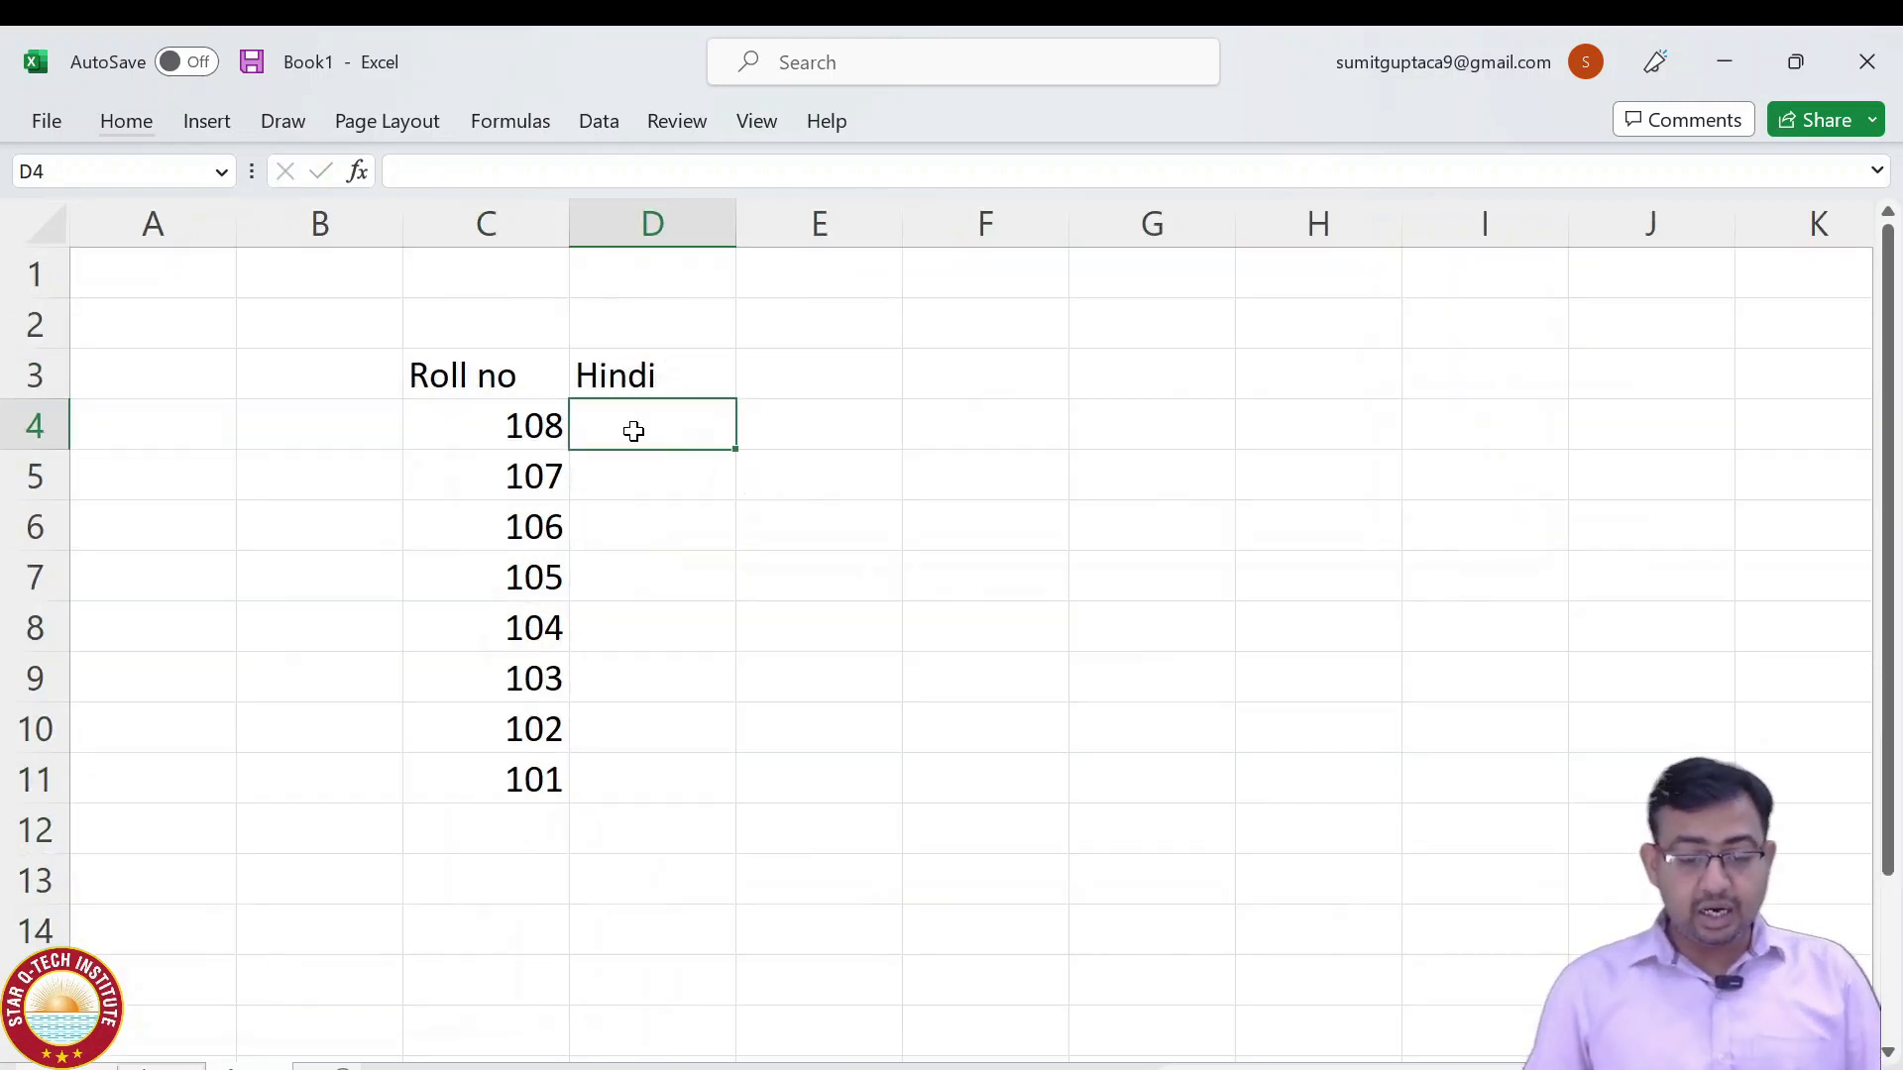
{"action": "type", "text": "=vlo"}
{"action": "key", "text": "Tab"}
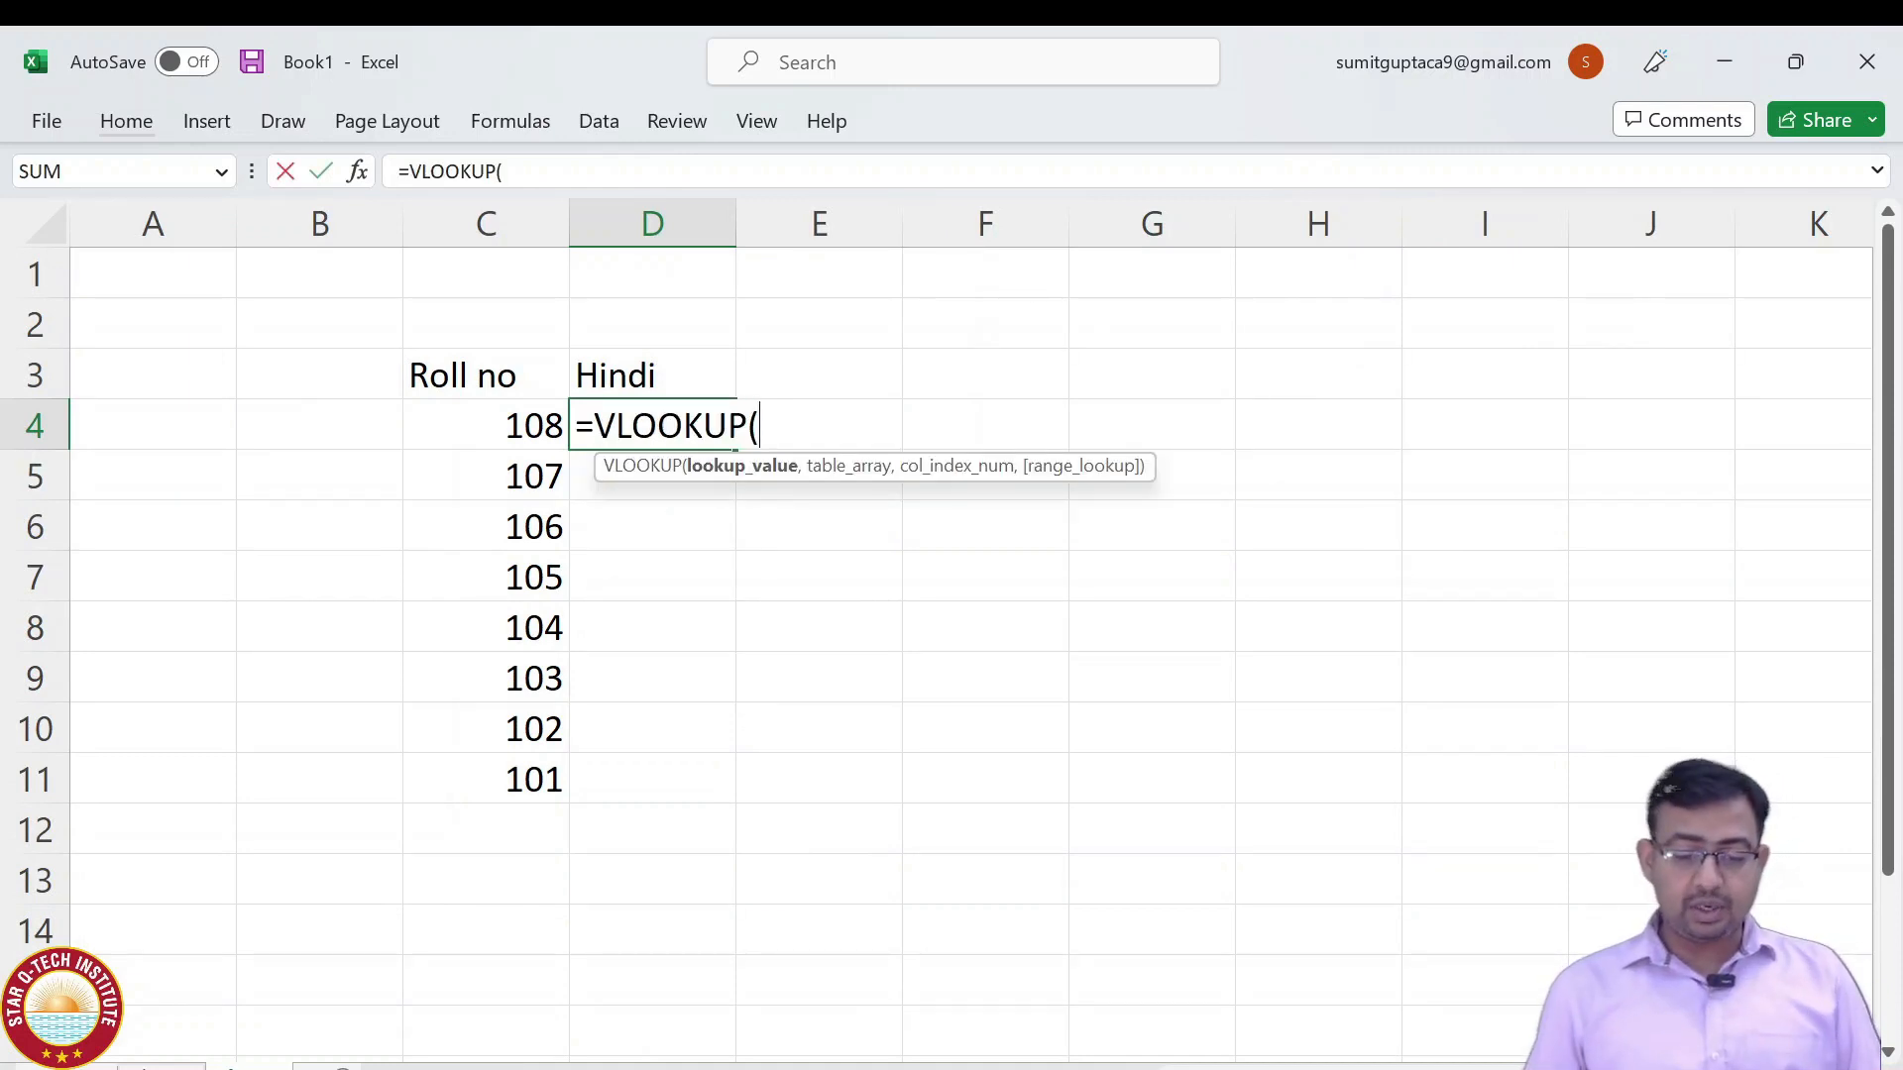
{"action": "left_click", "coordinate": [509, 406]}
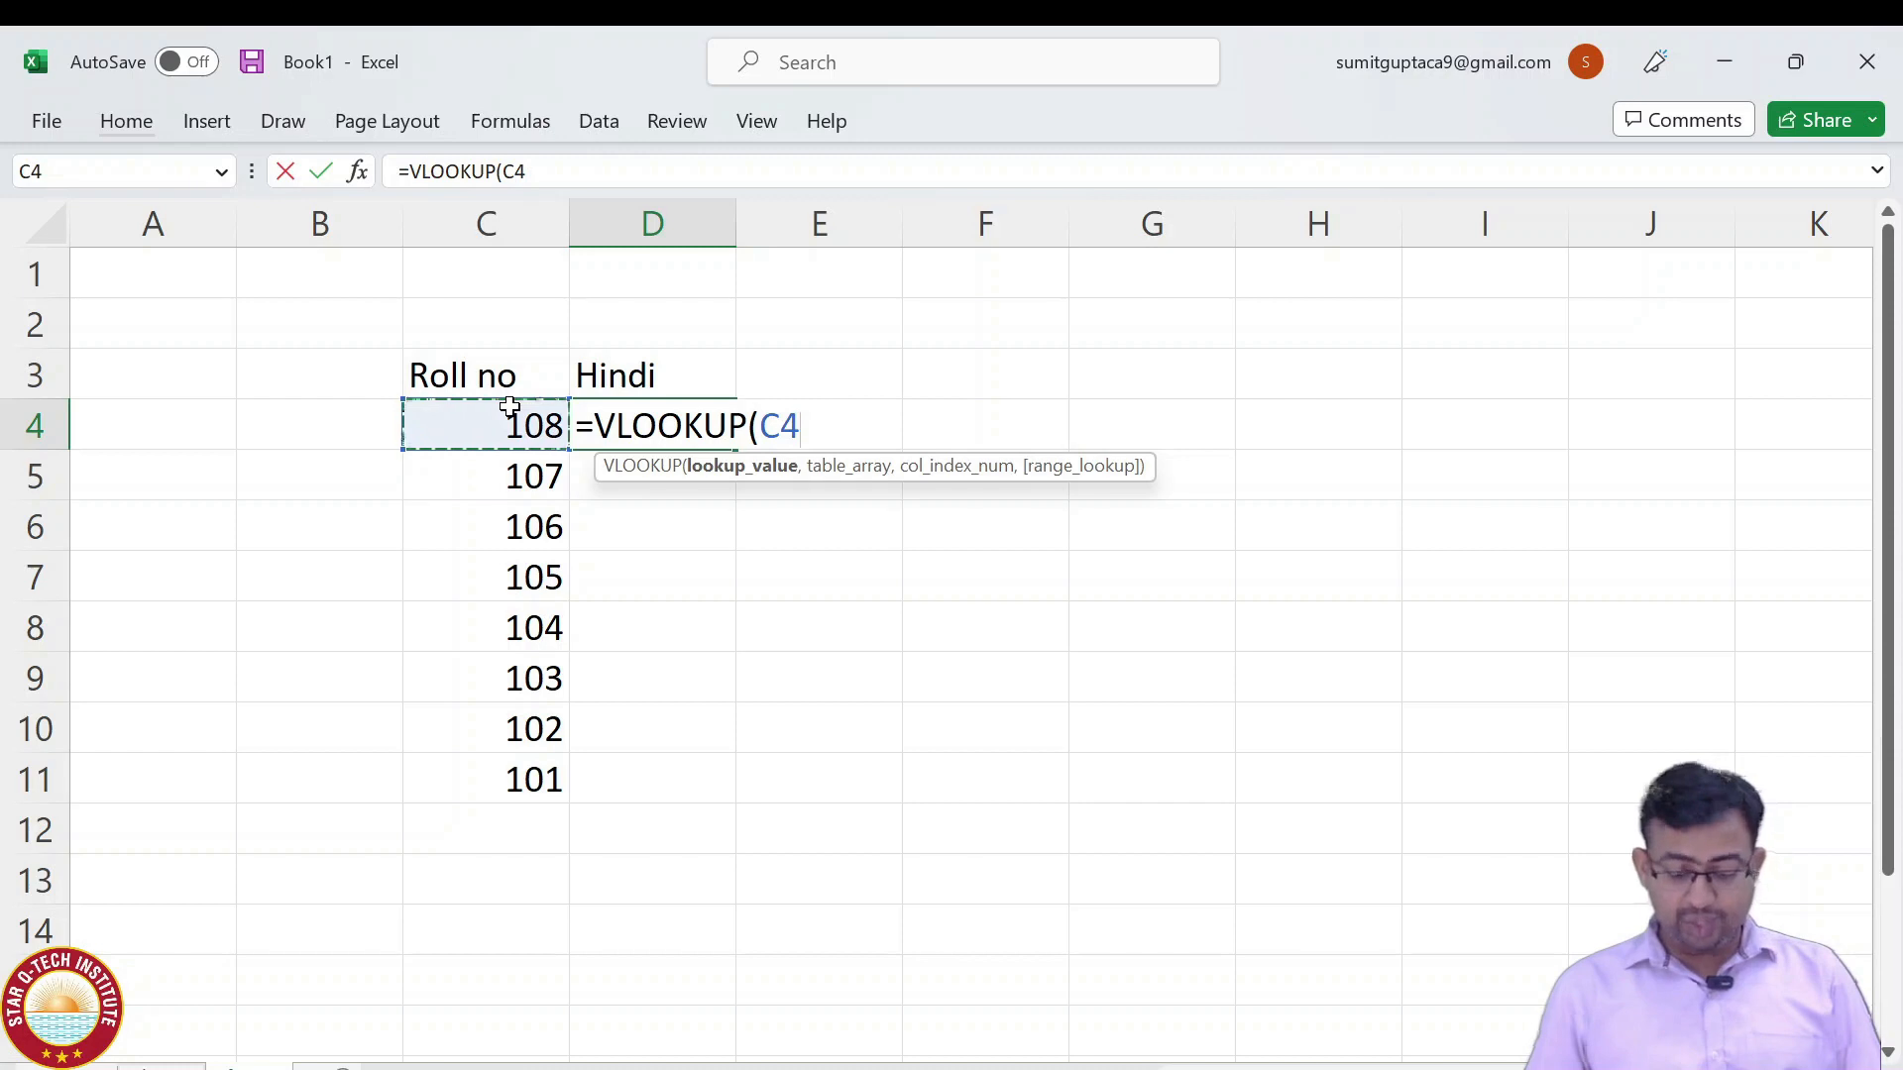
{"action": "type", "text": ","}
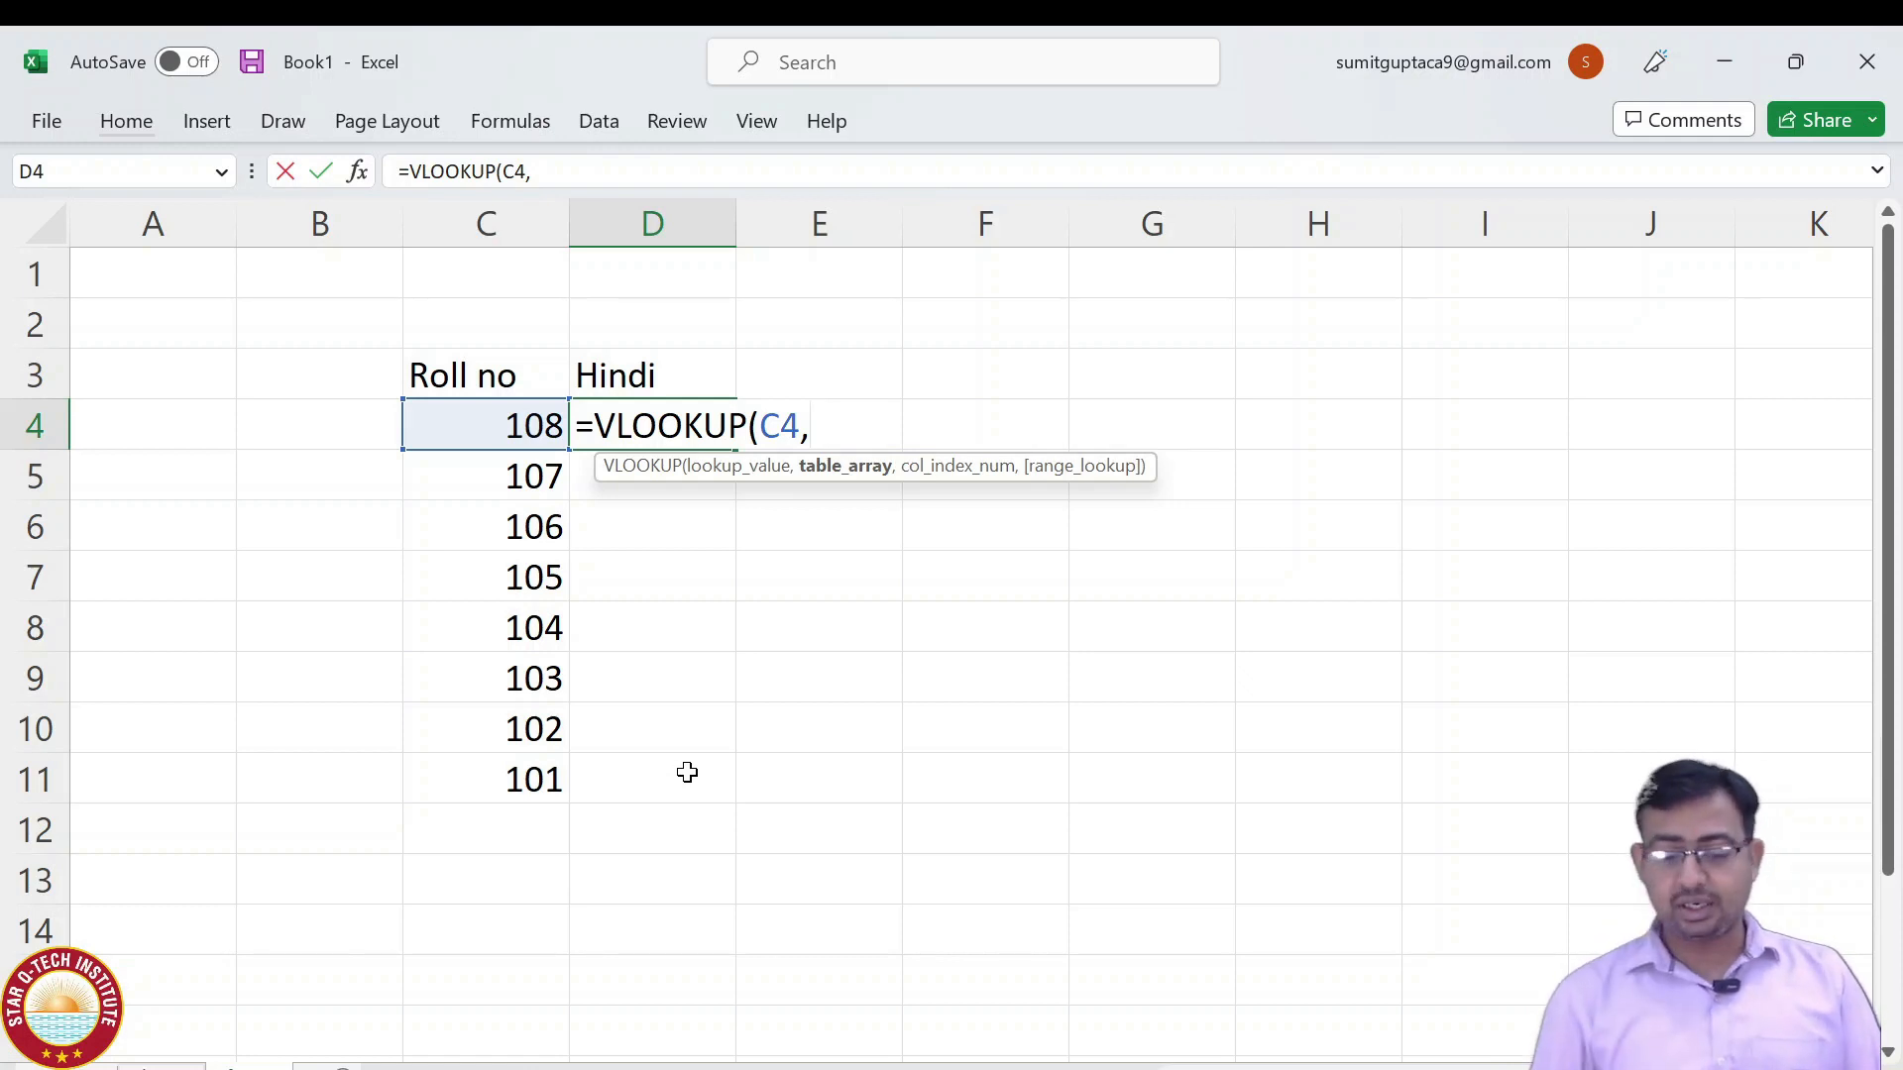
{"action": "key", "text": "Escape"}
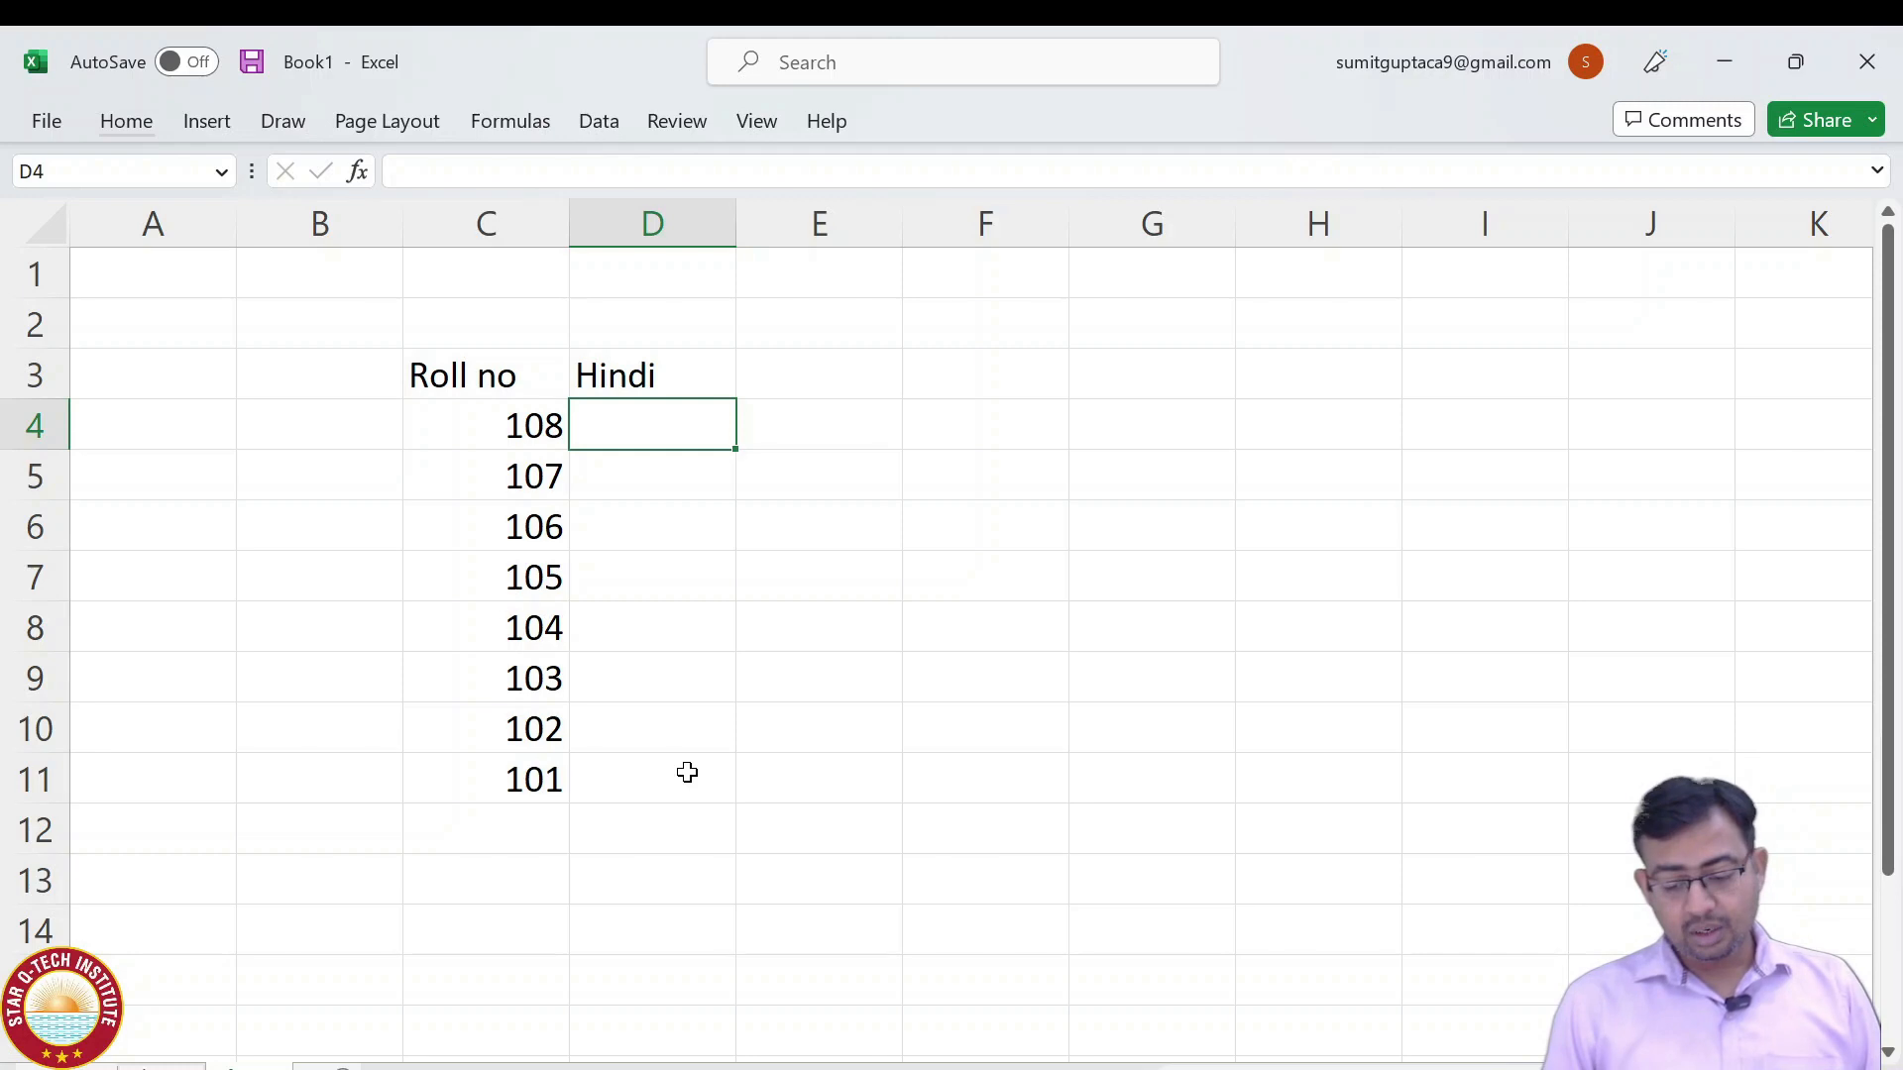
Try an exact-match VLOOKUP in D4 with lookup value C4, table range Sheet1!B4:F12 and column 2, and clear it.
{"action": "type", "text": "=vloo"}
{"action": "key", "text": "Tab"}
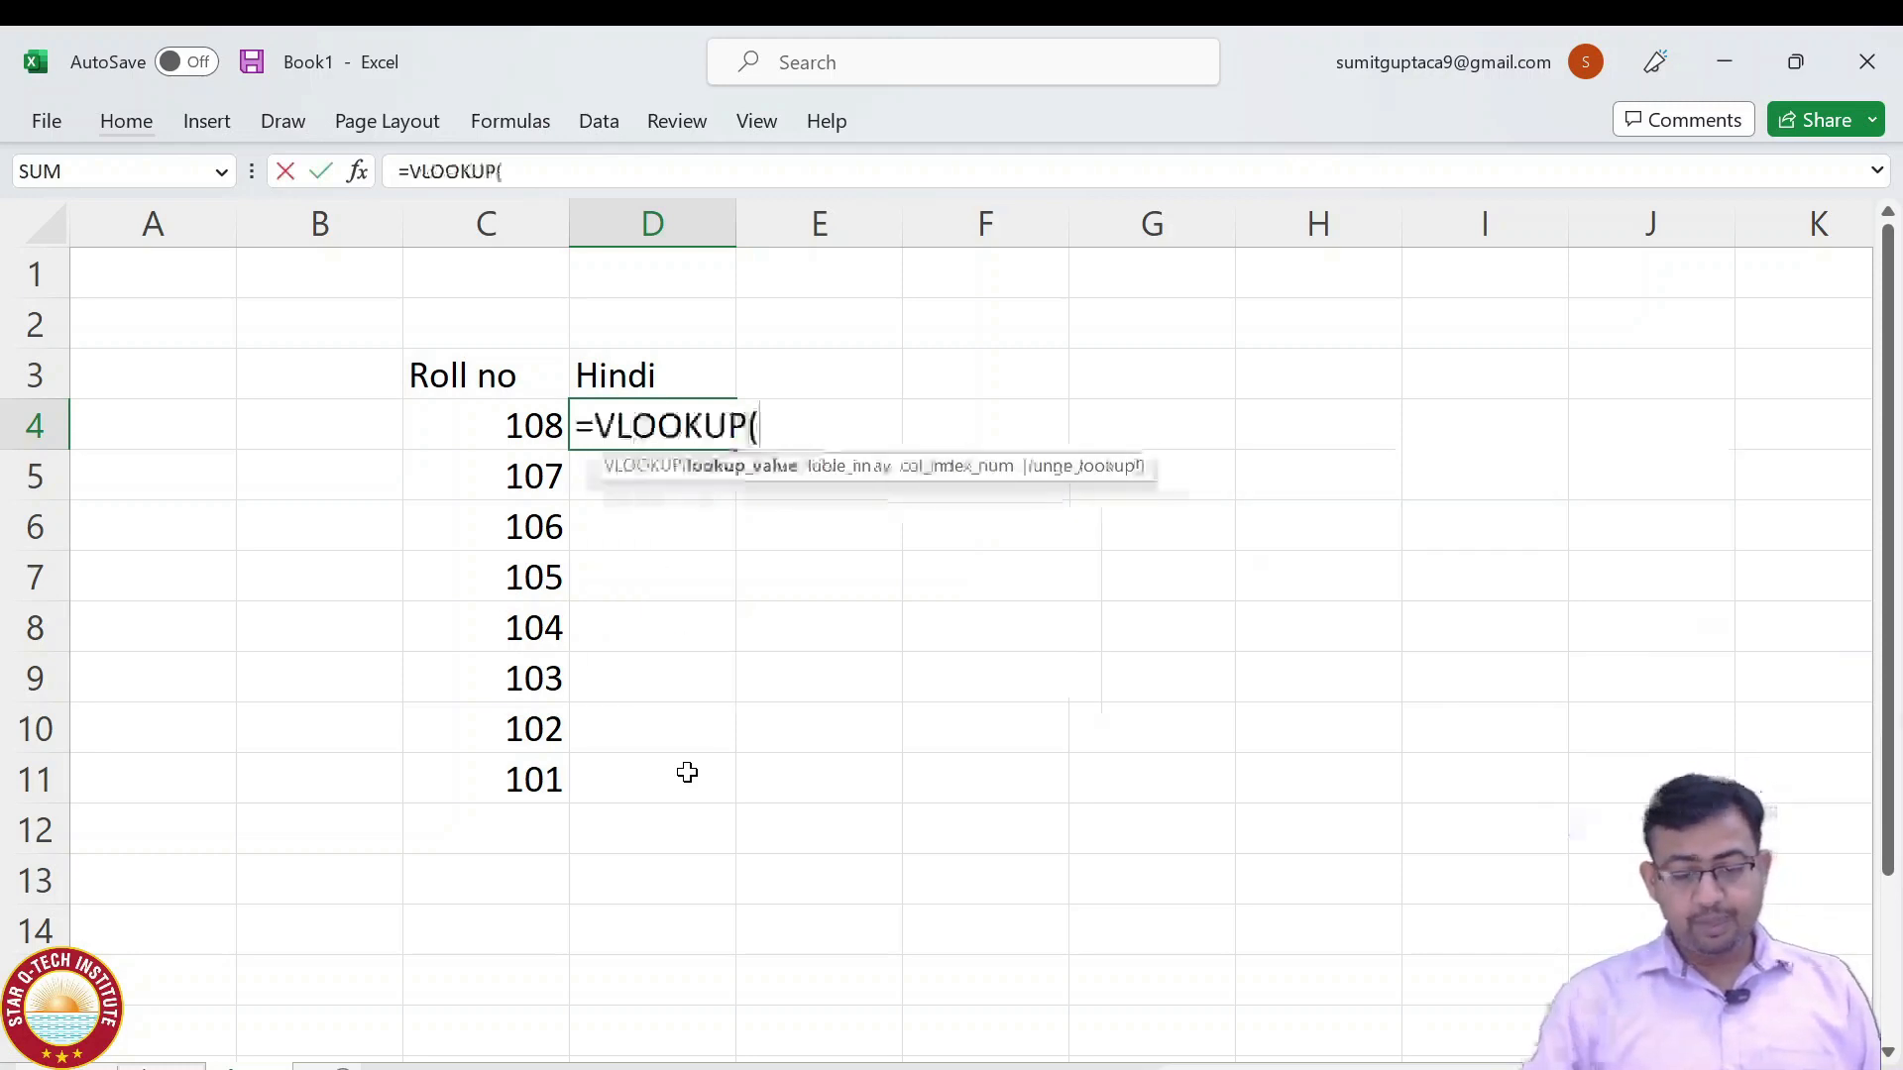
{"action": "key", "text": "Left"}
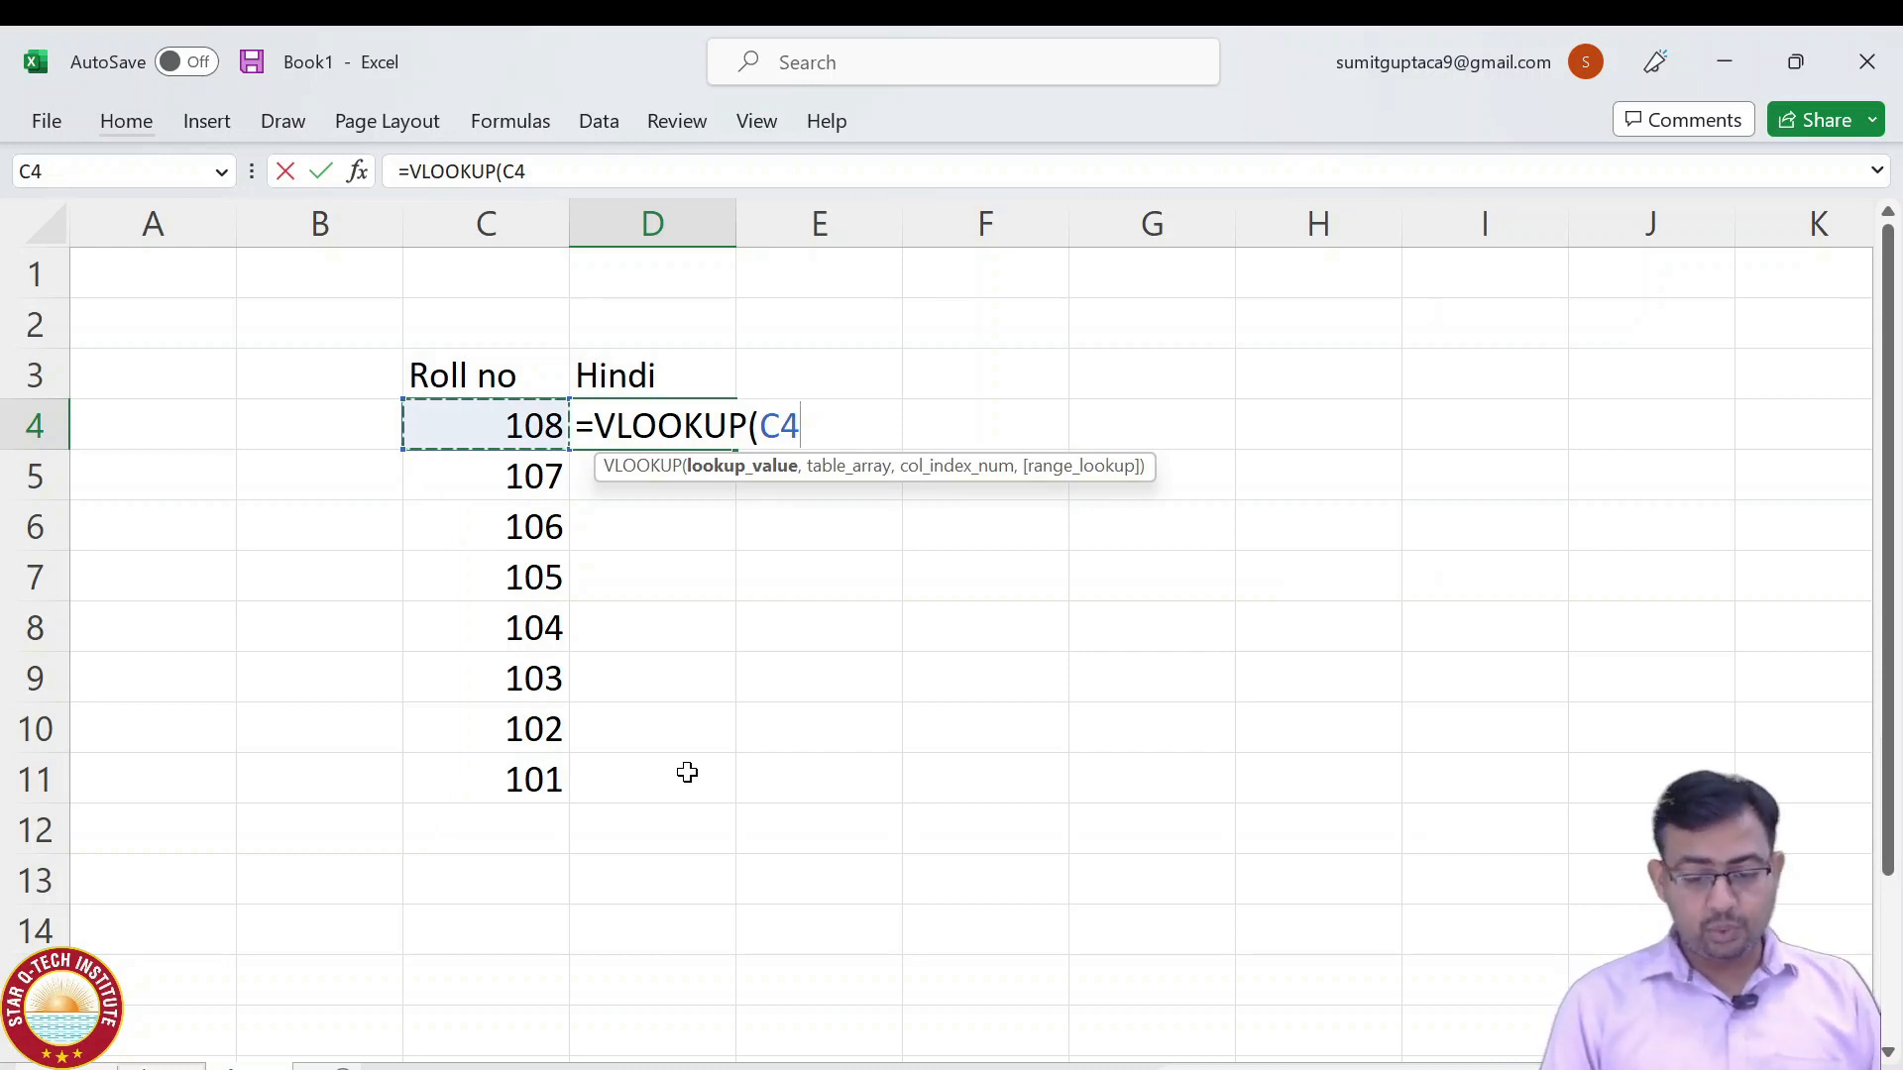
{"action": "type", "text": ","}
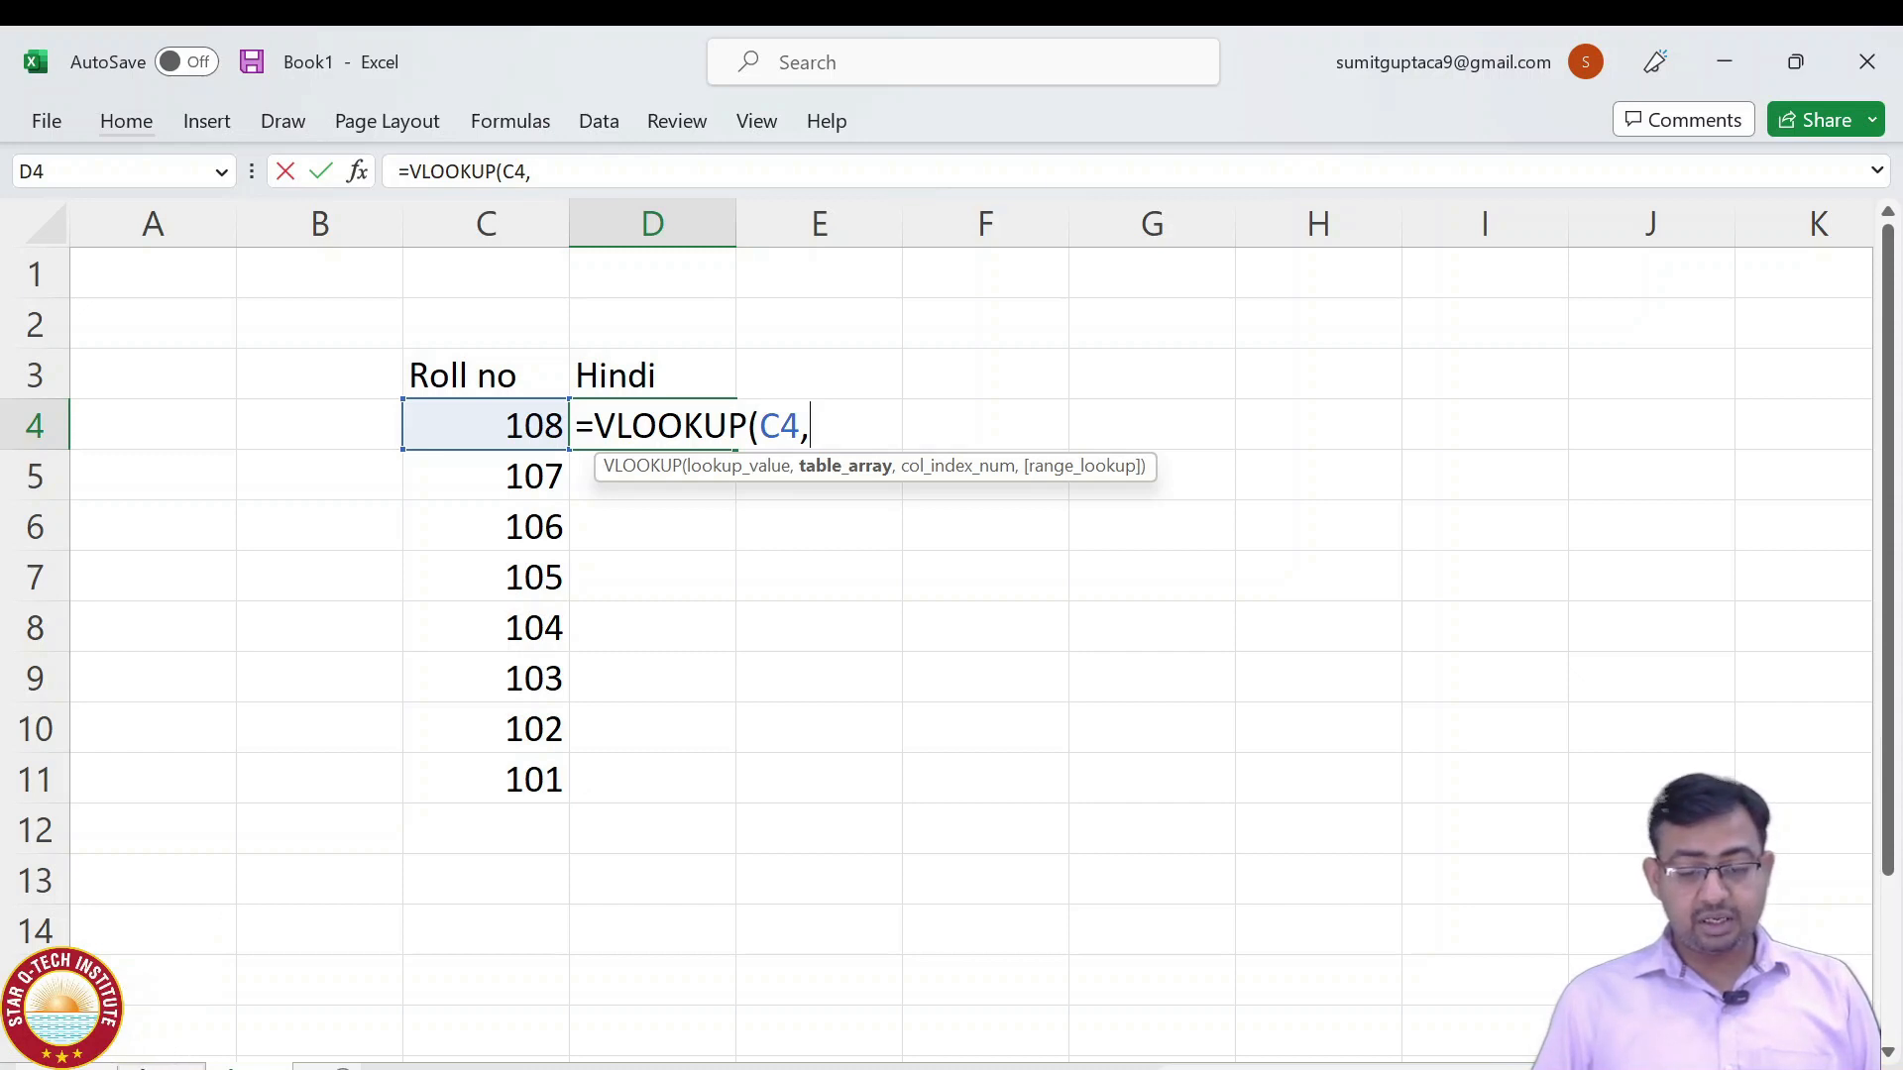
{"action": "left_click", "coordinate": [161, 1067]}
{"action": "left_click_drag", "start_coordinate": [212, 361], "coordinate": [733, 652]}
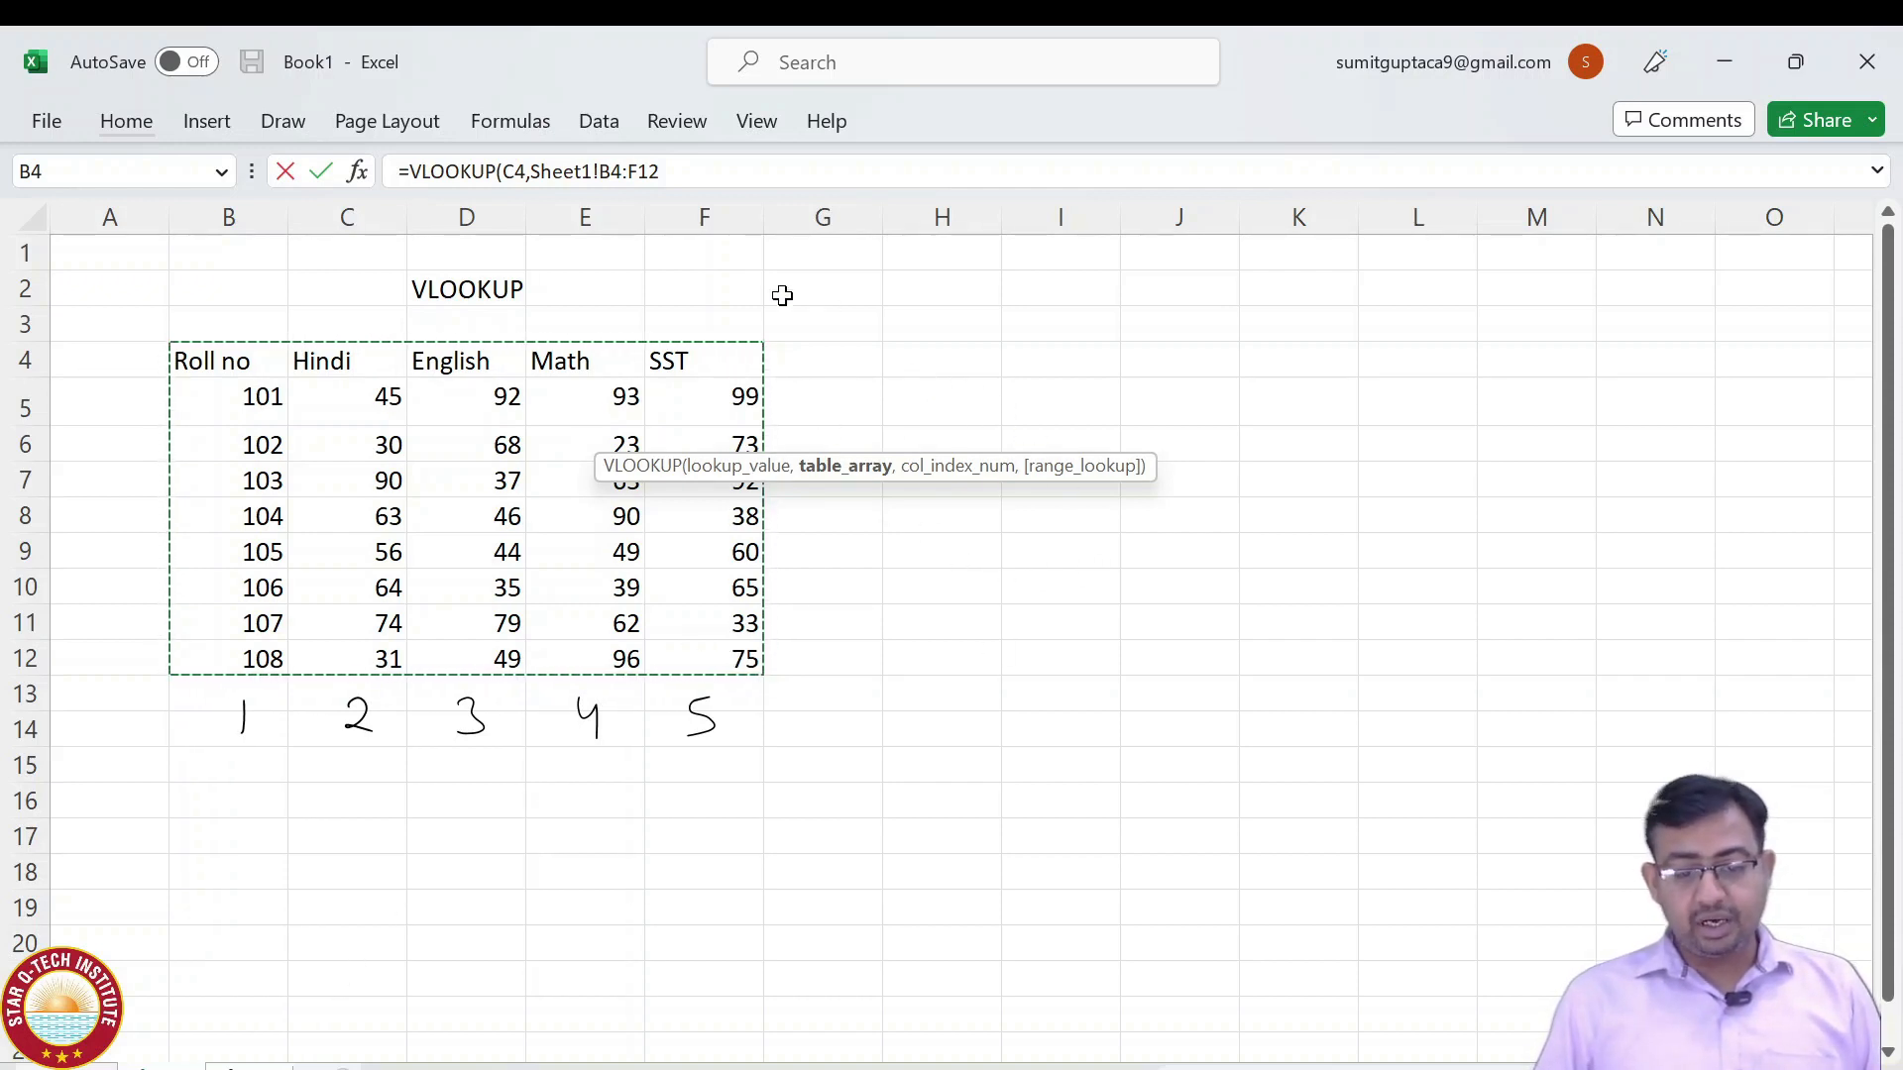
{"action": "left_click", "coordinate": [766, 177]}
{"action": "type", "text": ","}
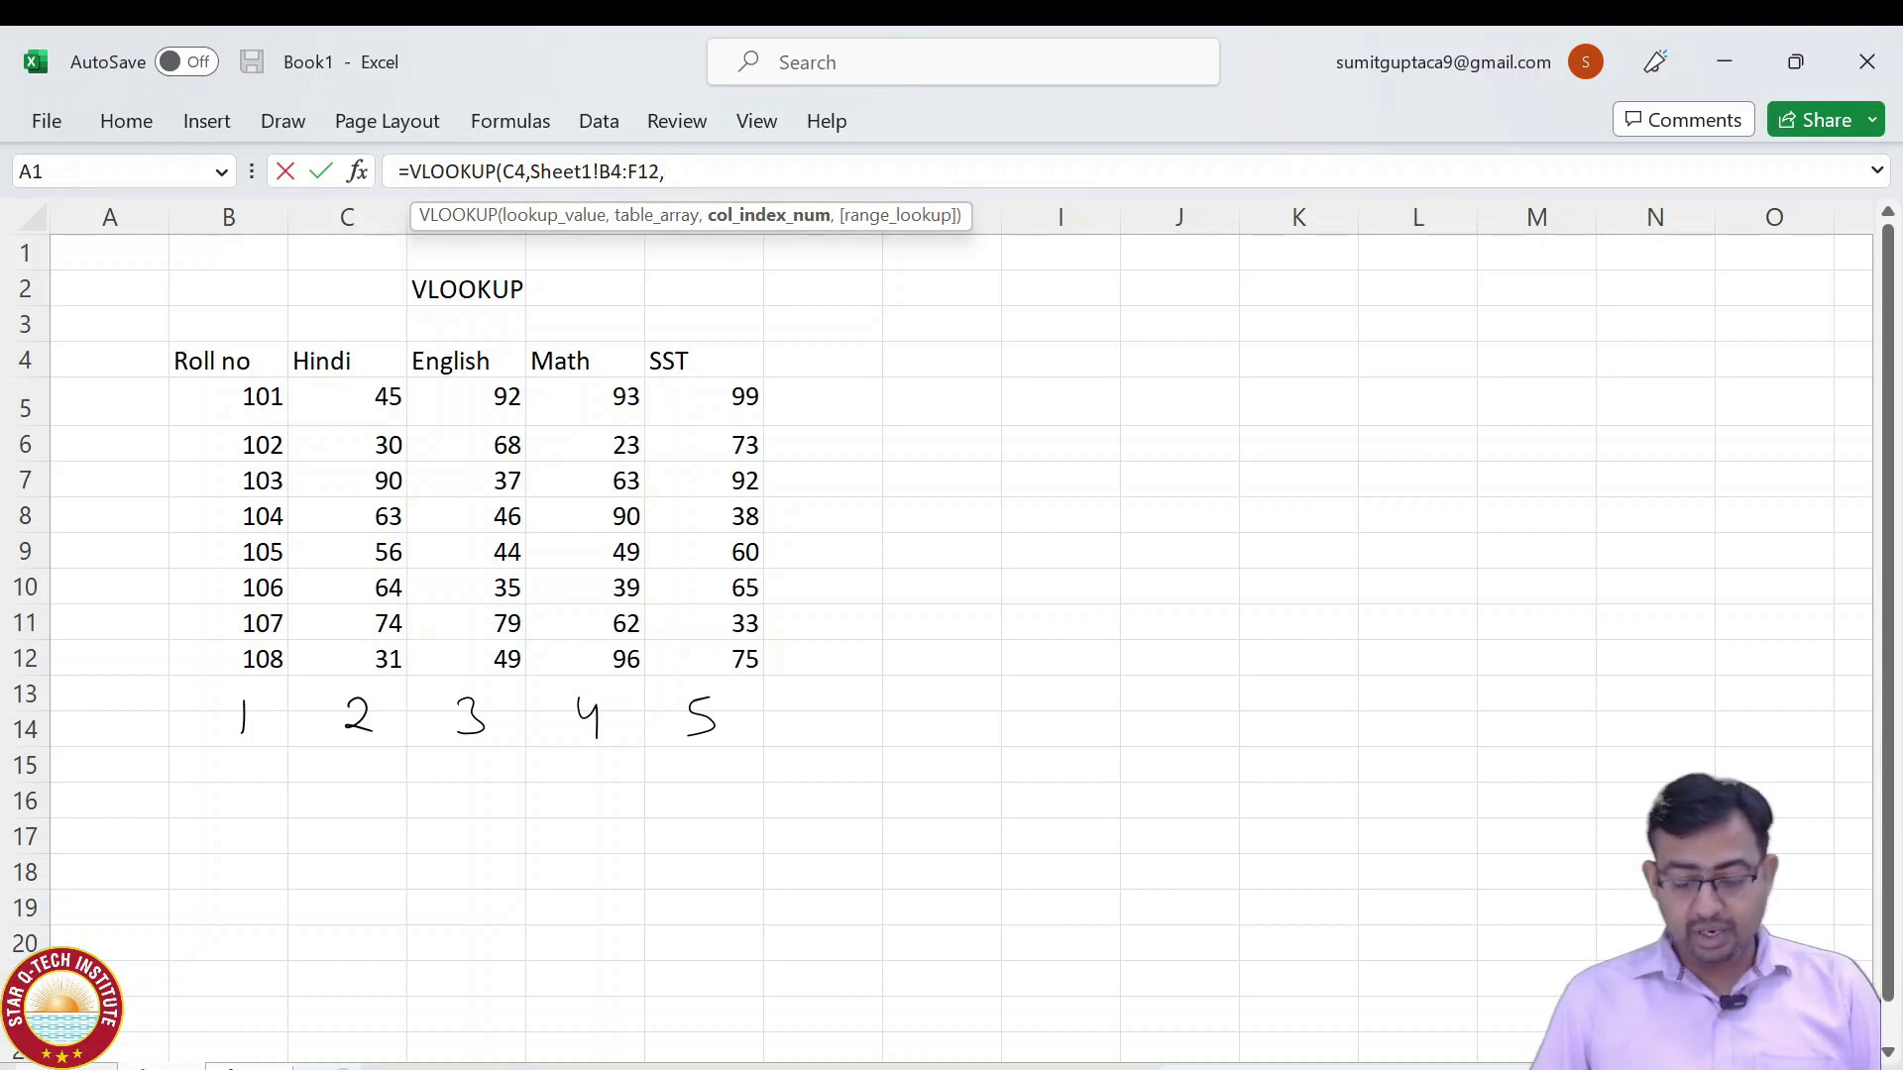
{"action": "type", "text": "2,"}
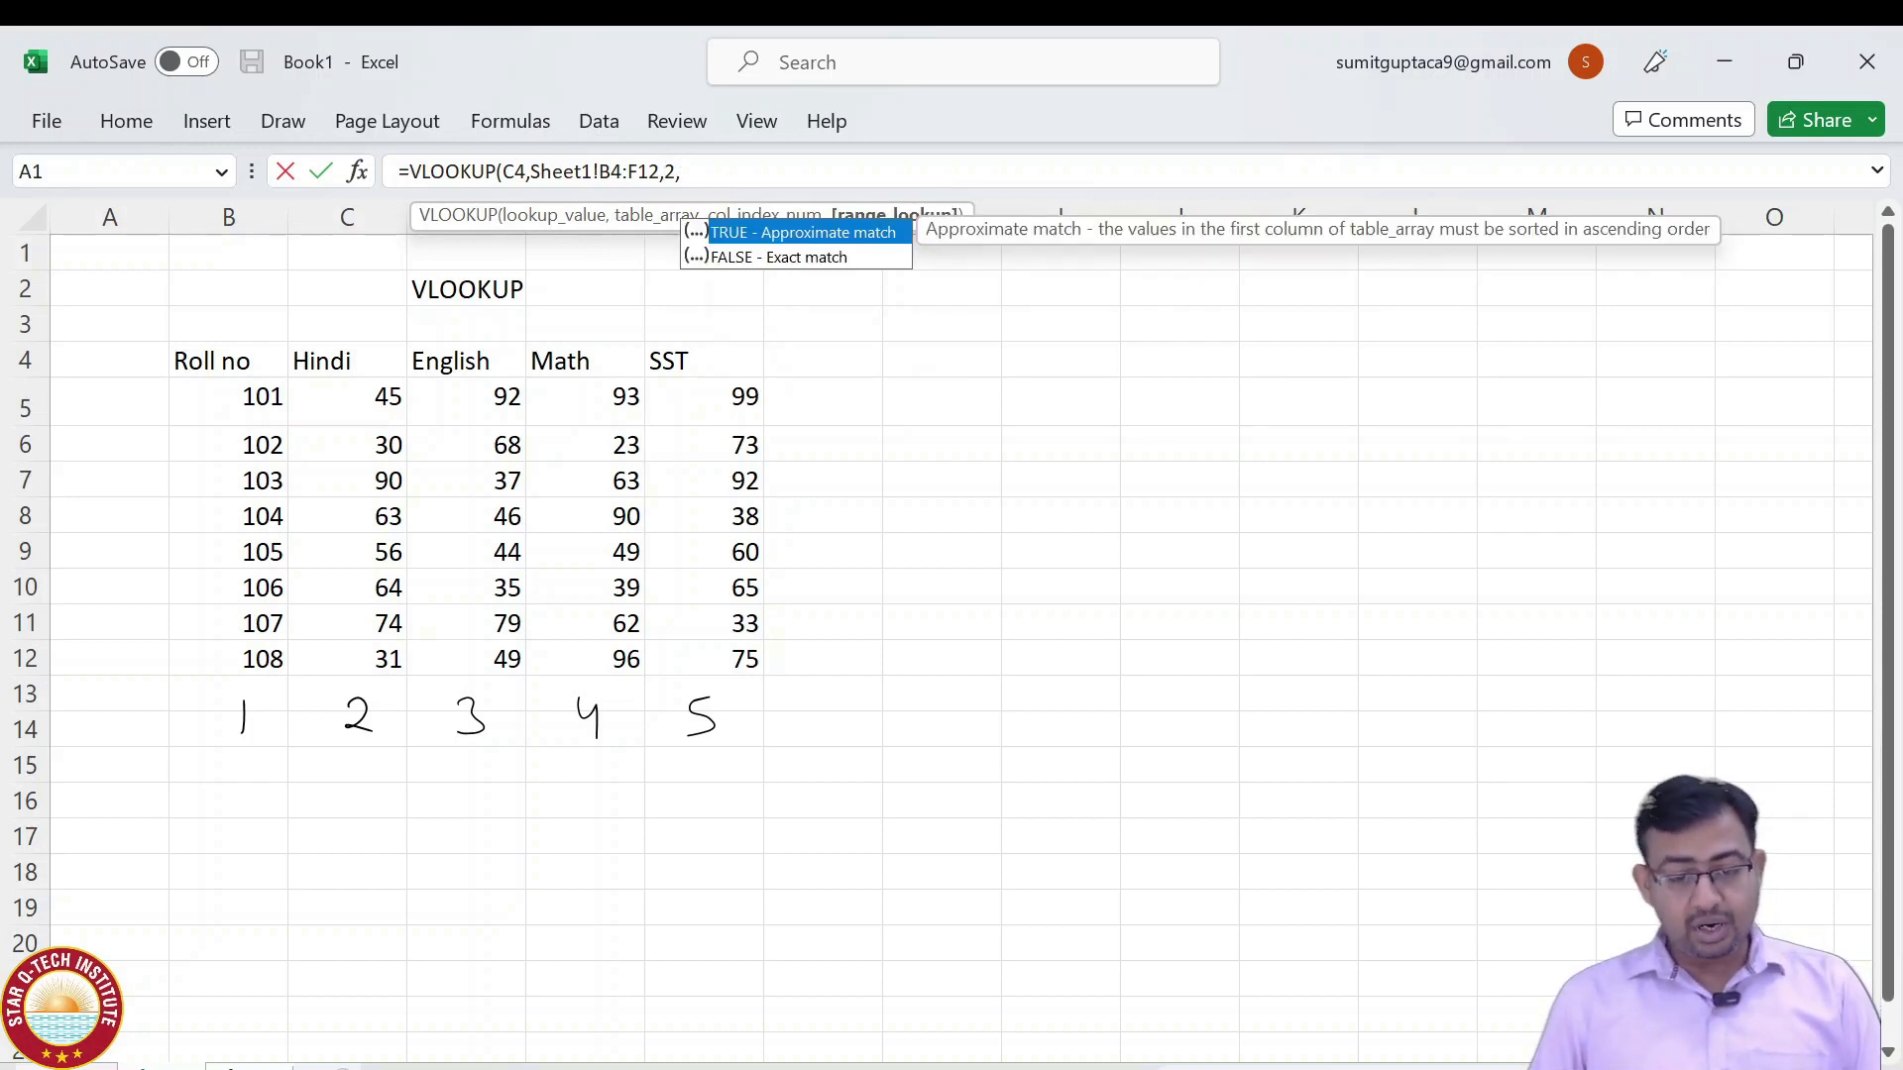
{"action": "type", "text": "0)"}
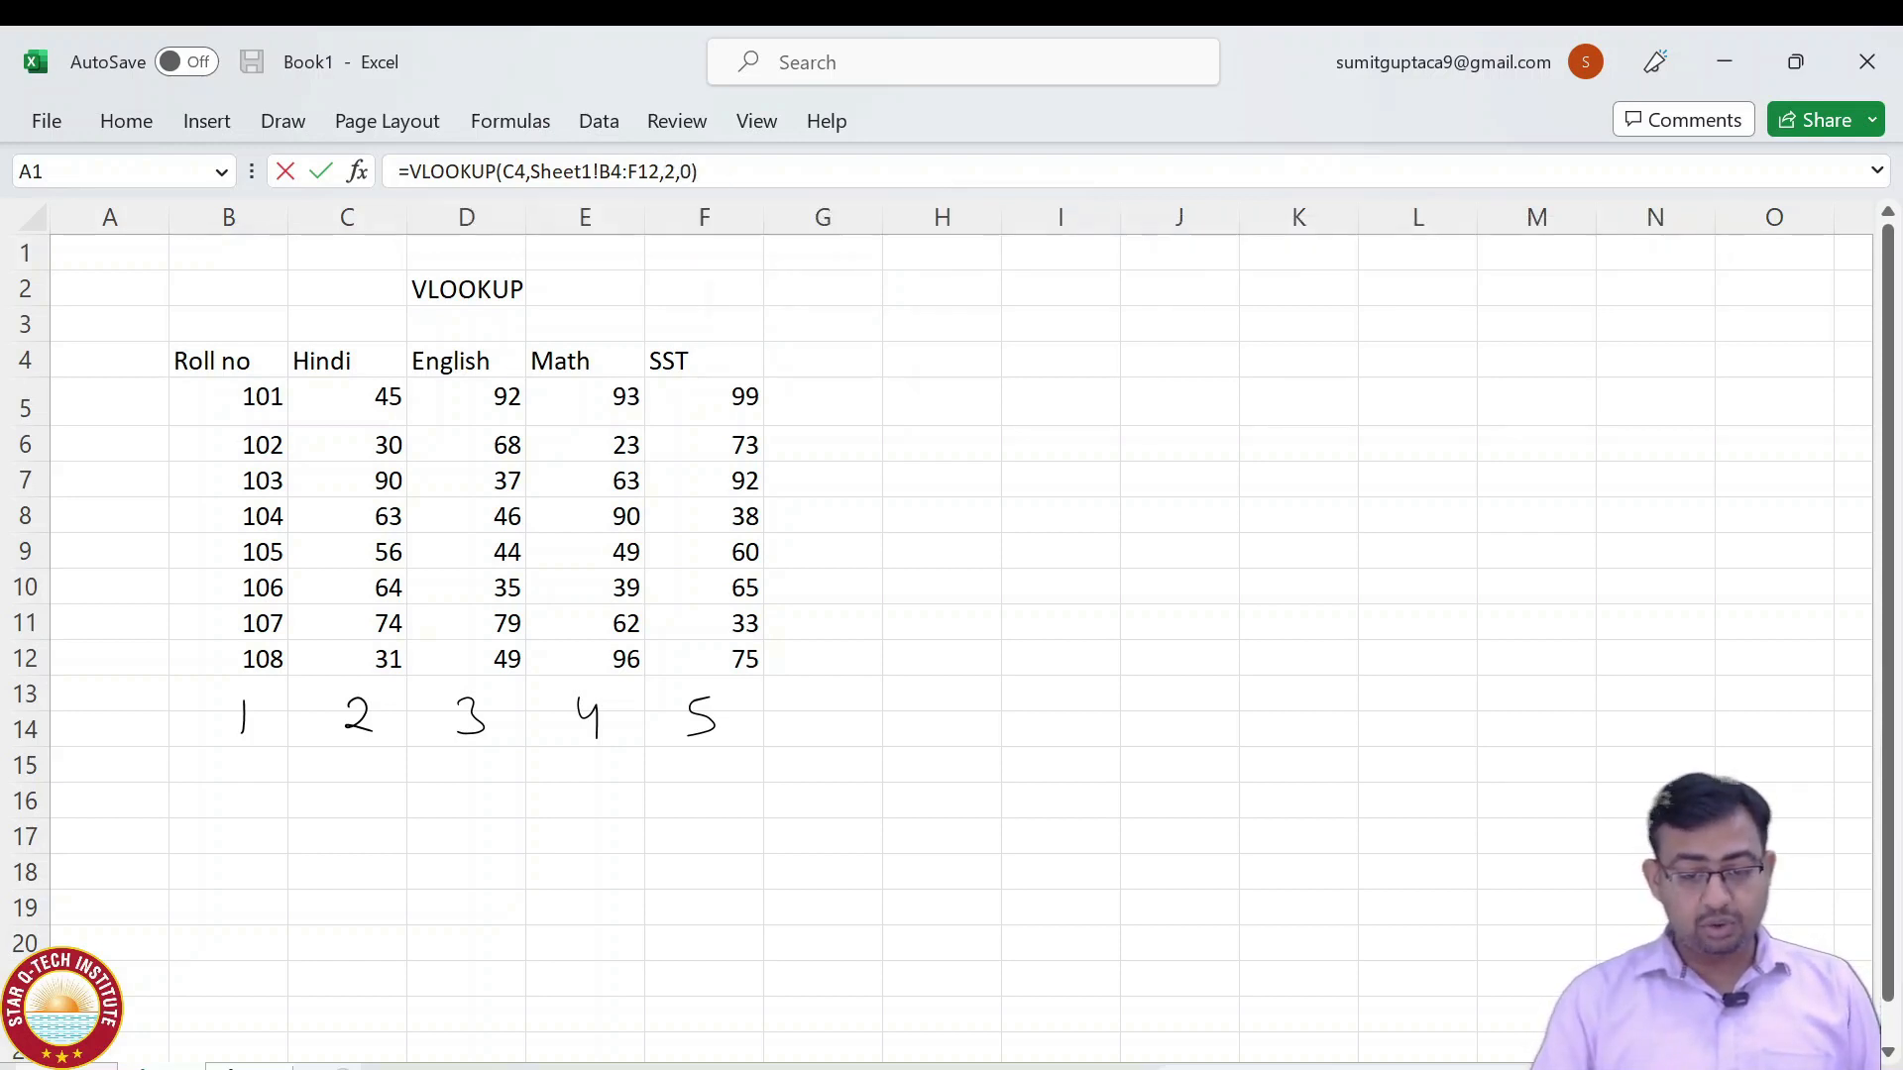
{"action": "key", "text": "Return"}
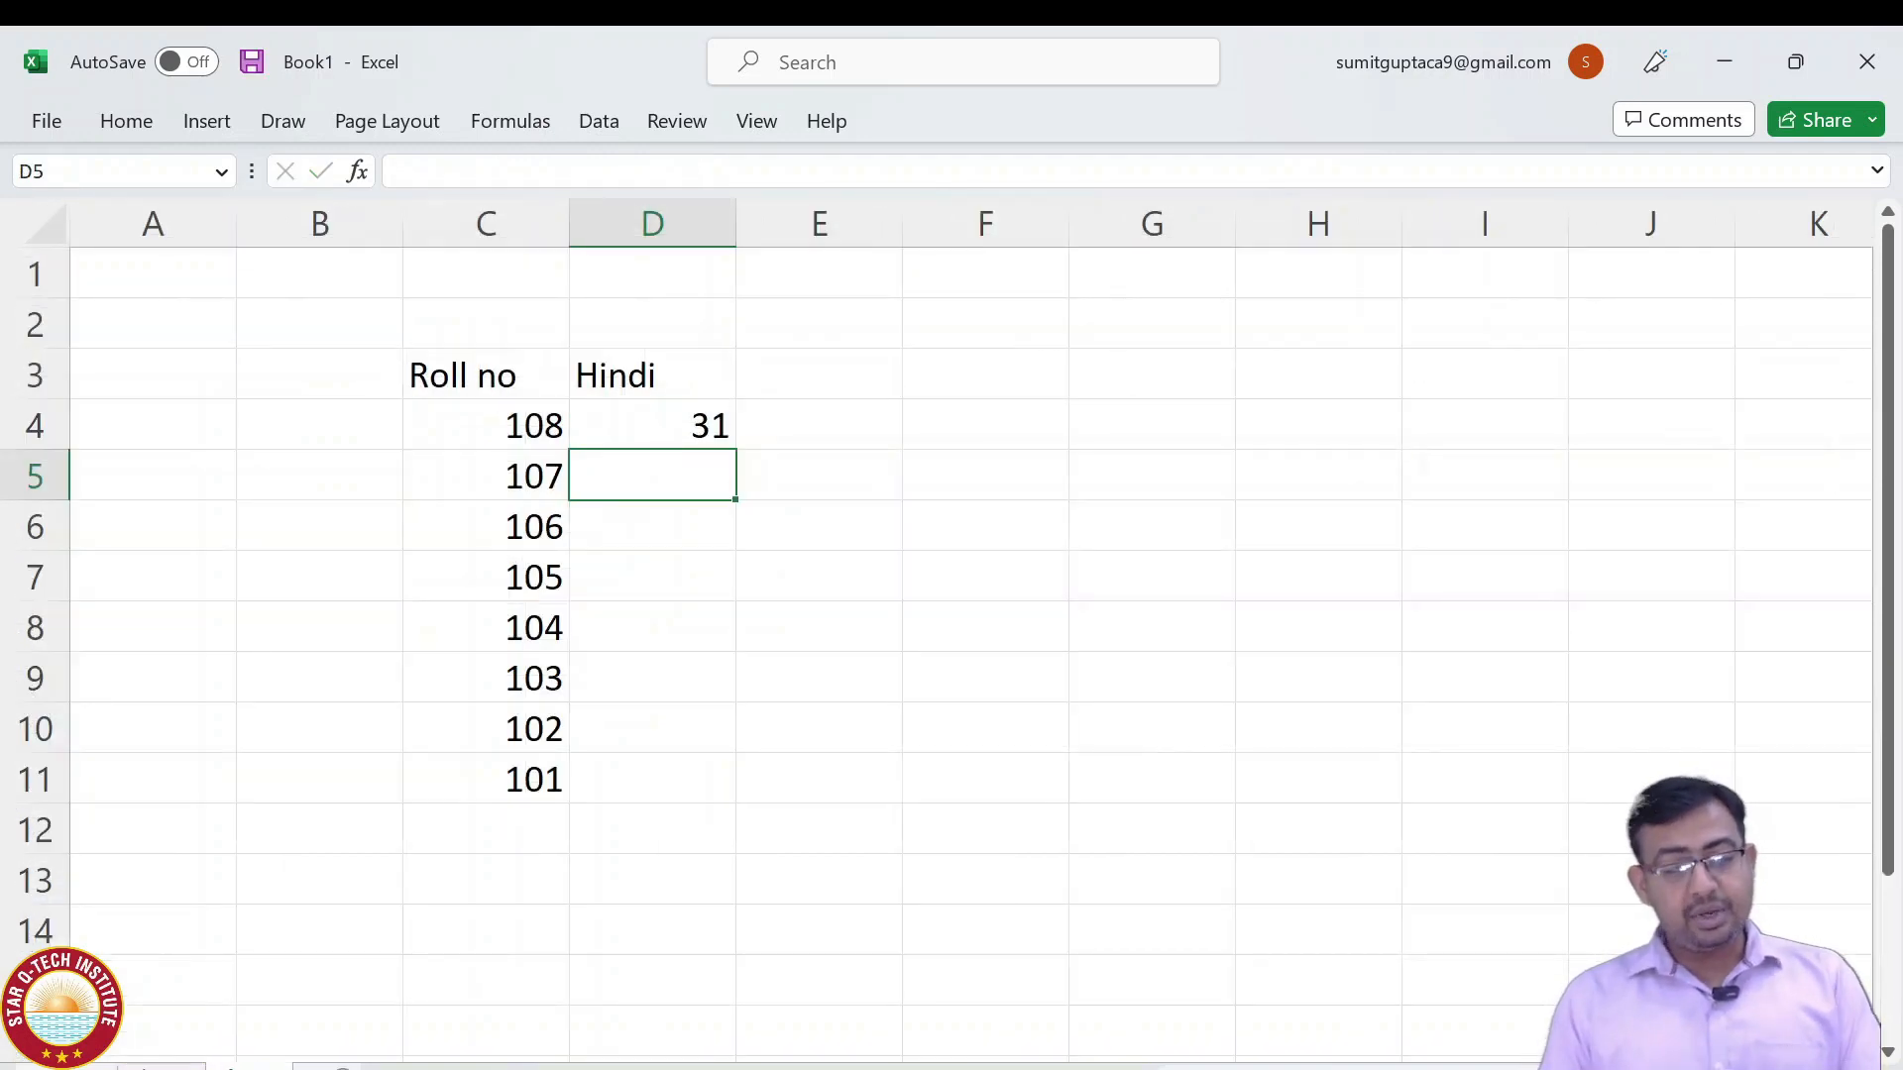
{"action": "left_click", "coordinate": [652, 425]}
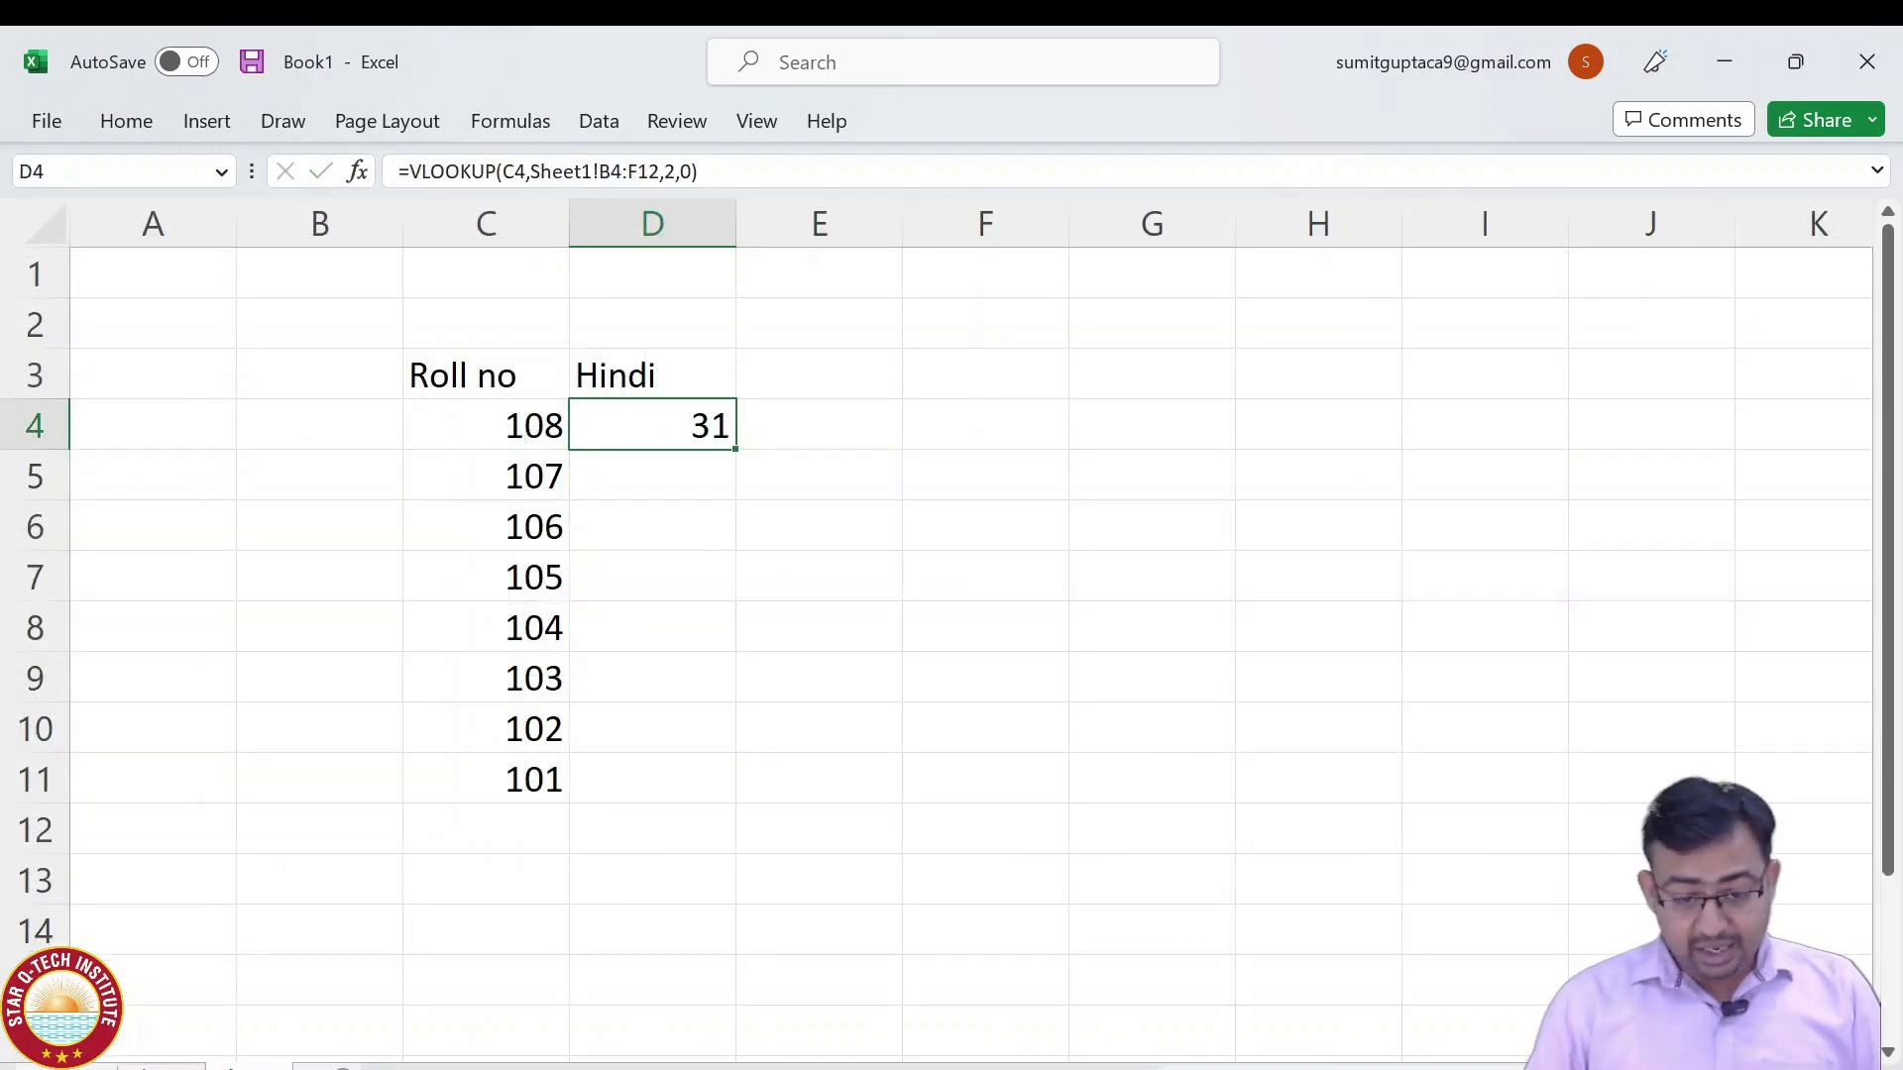
{"action": "key", "text": "Delete"}
Start a VLOOKUP formula in D4 with C4 as the lookup value.
{"action": "type", "text": "=vlo"}
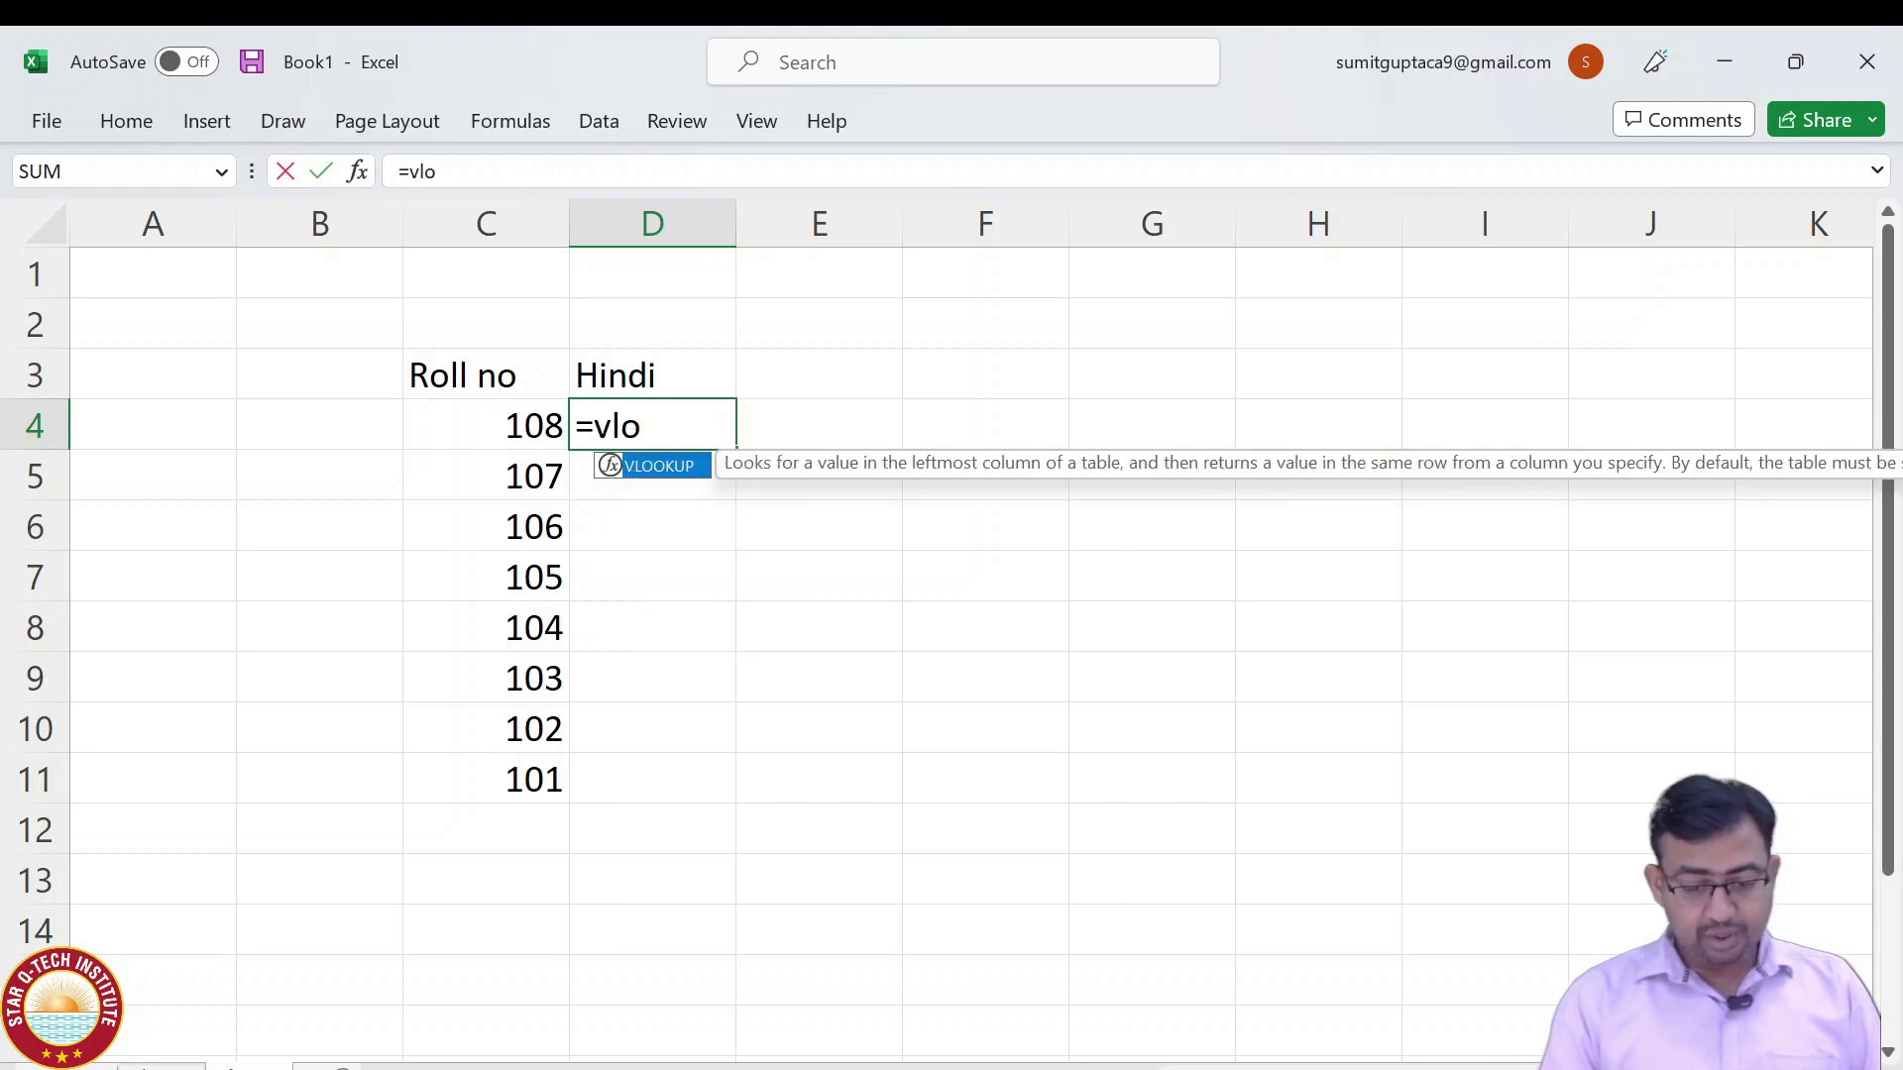
{"action": "key", "text": "Tab"}
{"action": "key", "text": "Left"}
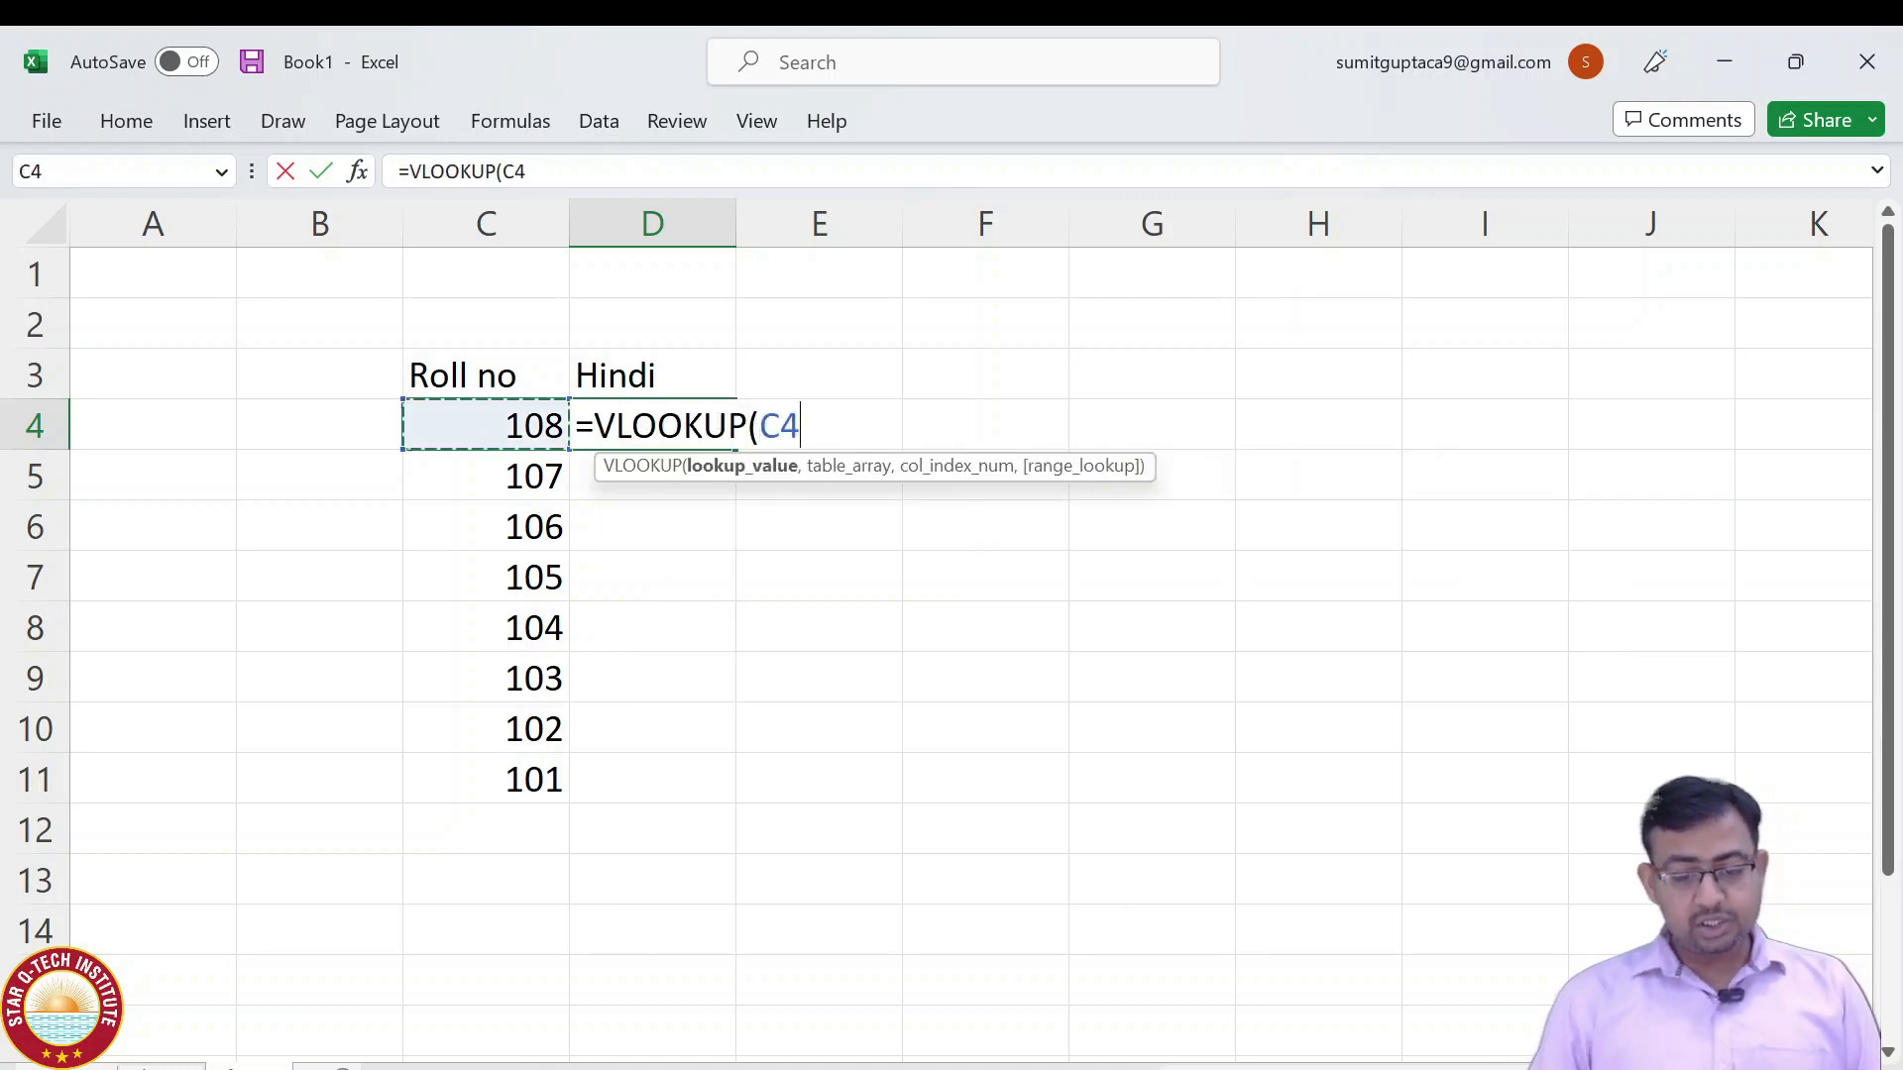
{"action": "type", "text": ","}
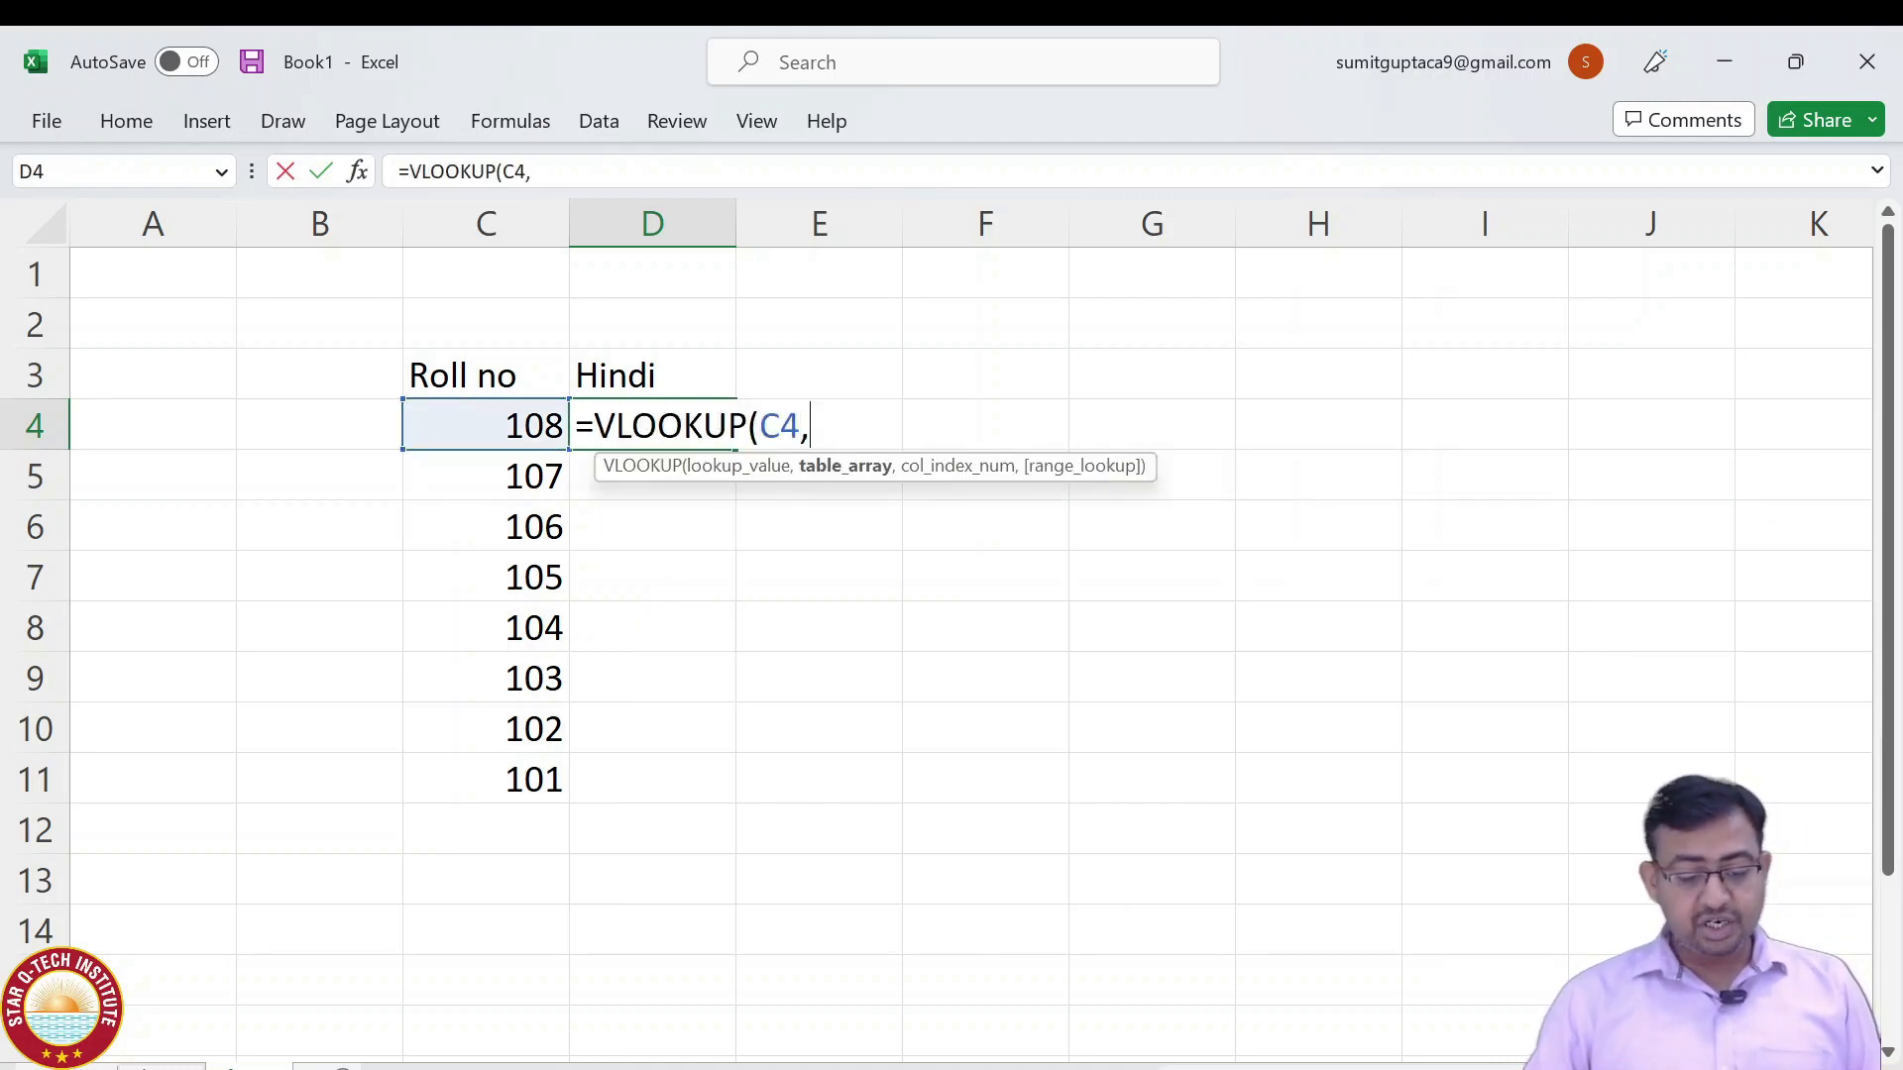
Set the VLOOKUP table array to the marks table B4:F12 on Sheet1.
{"action": "key", "text": "ctrl+Page_Up"}
{"action": "key", "text": "Down"}
{"action": "key", "text": "Down"}
{"action": "key", "text": "Down"}
{"action": "key", "text": "Right"}
{"action": "key", "text": "ctrl+shift+Right"}
{"action": "key", "text": "ctrl+shift+Down"}
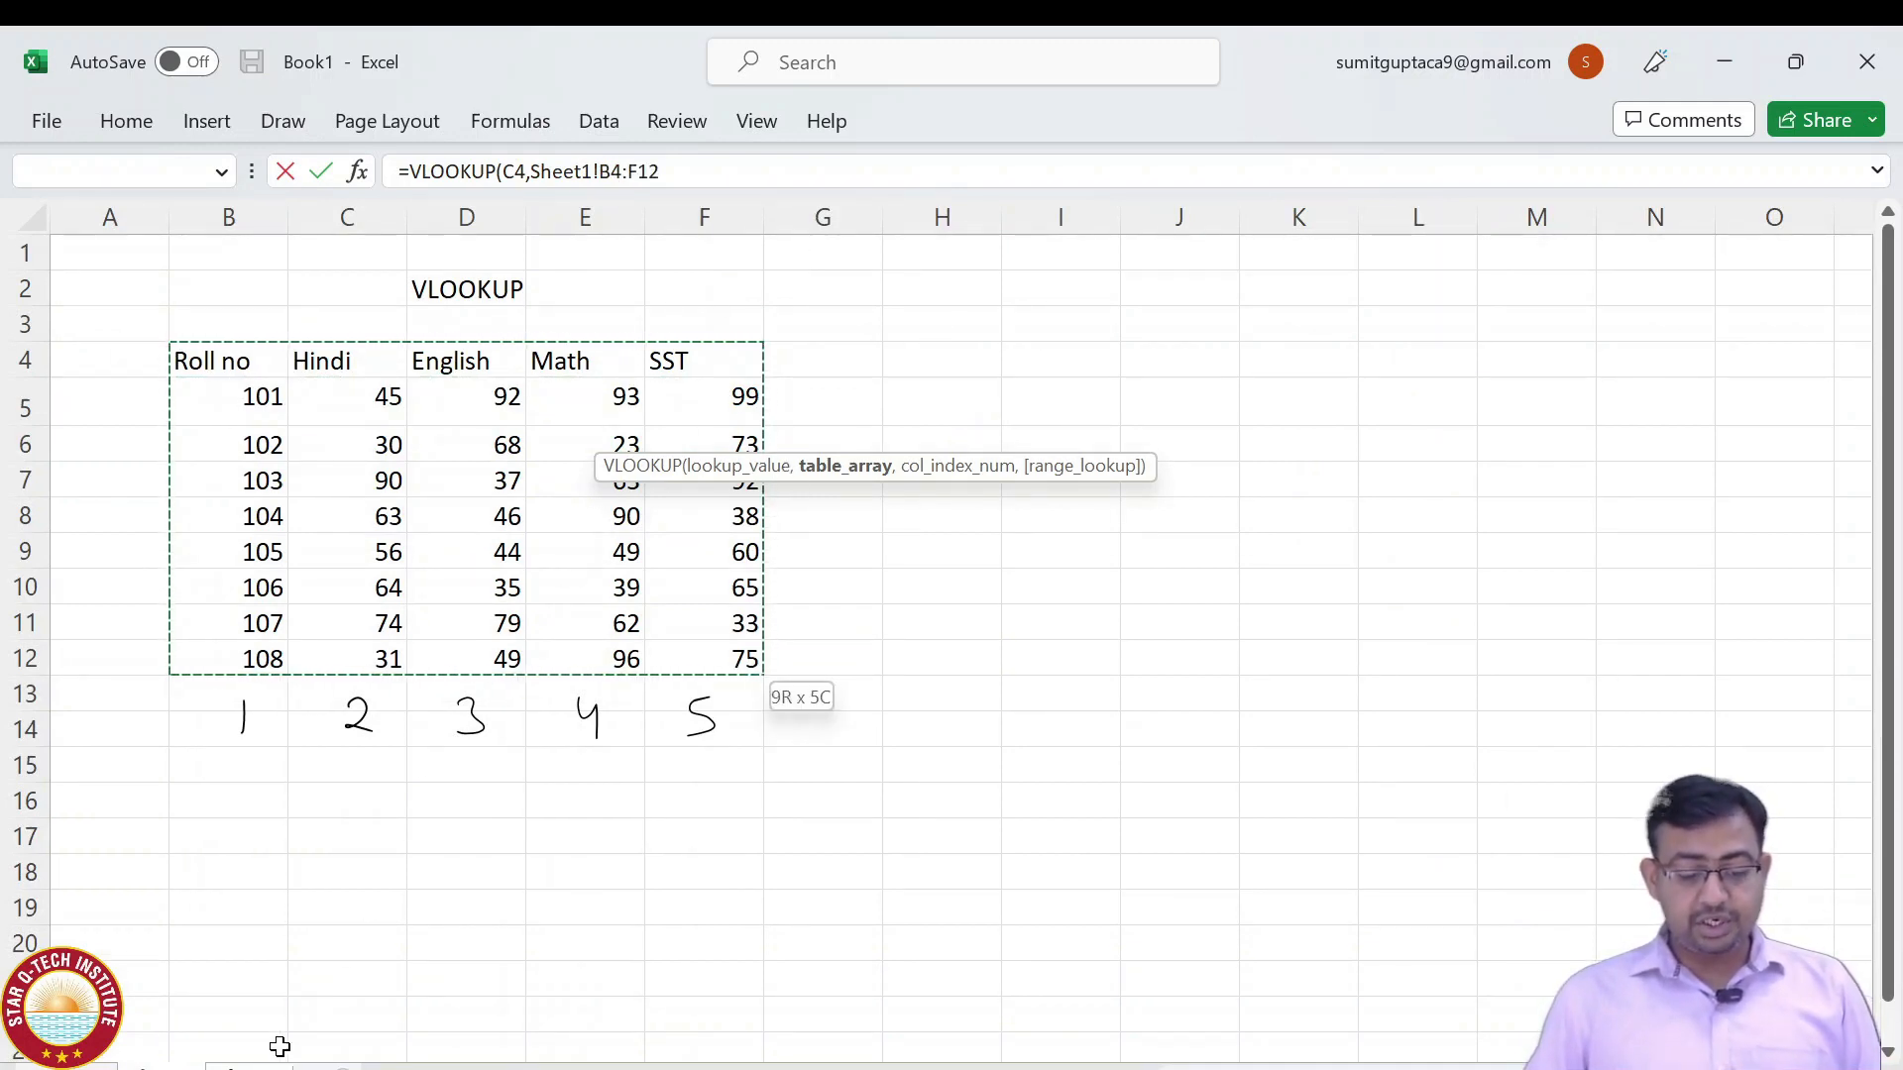
{"action": "key", "text": "ctrl+Page_Down"}
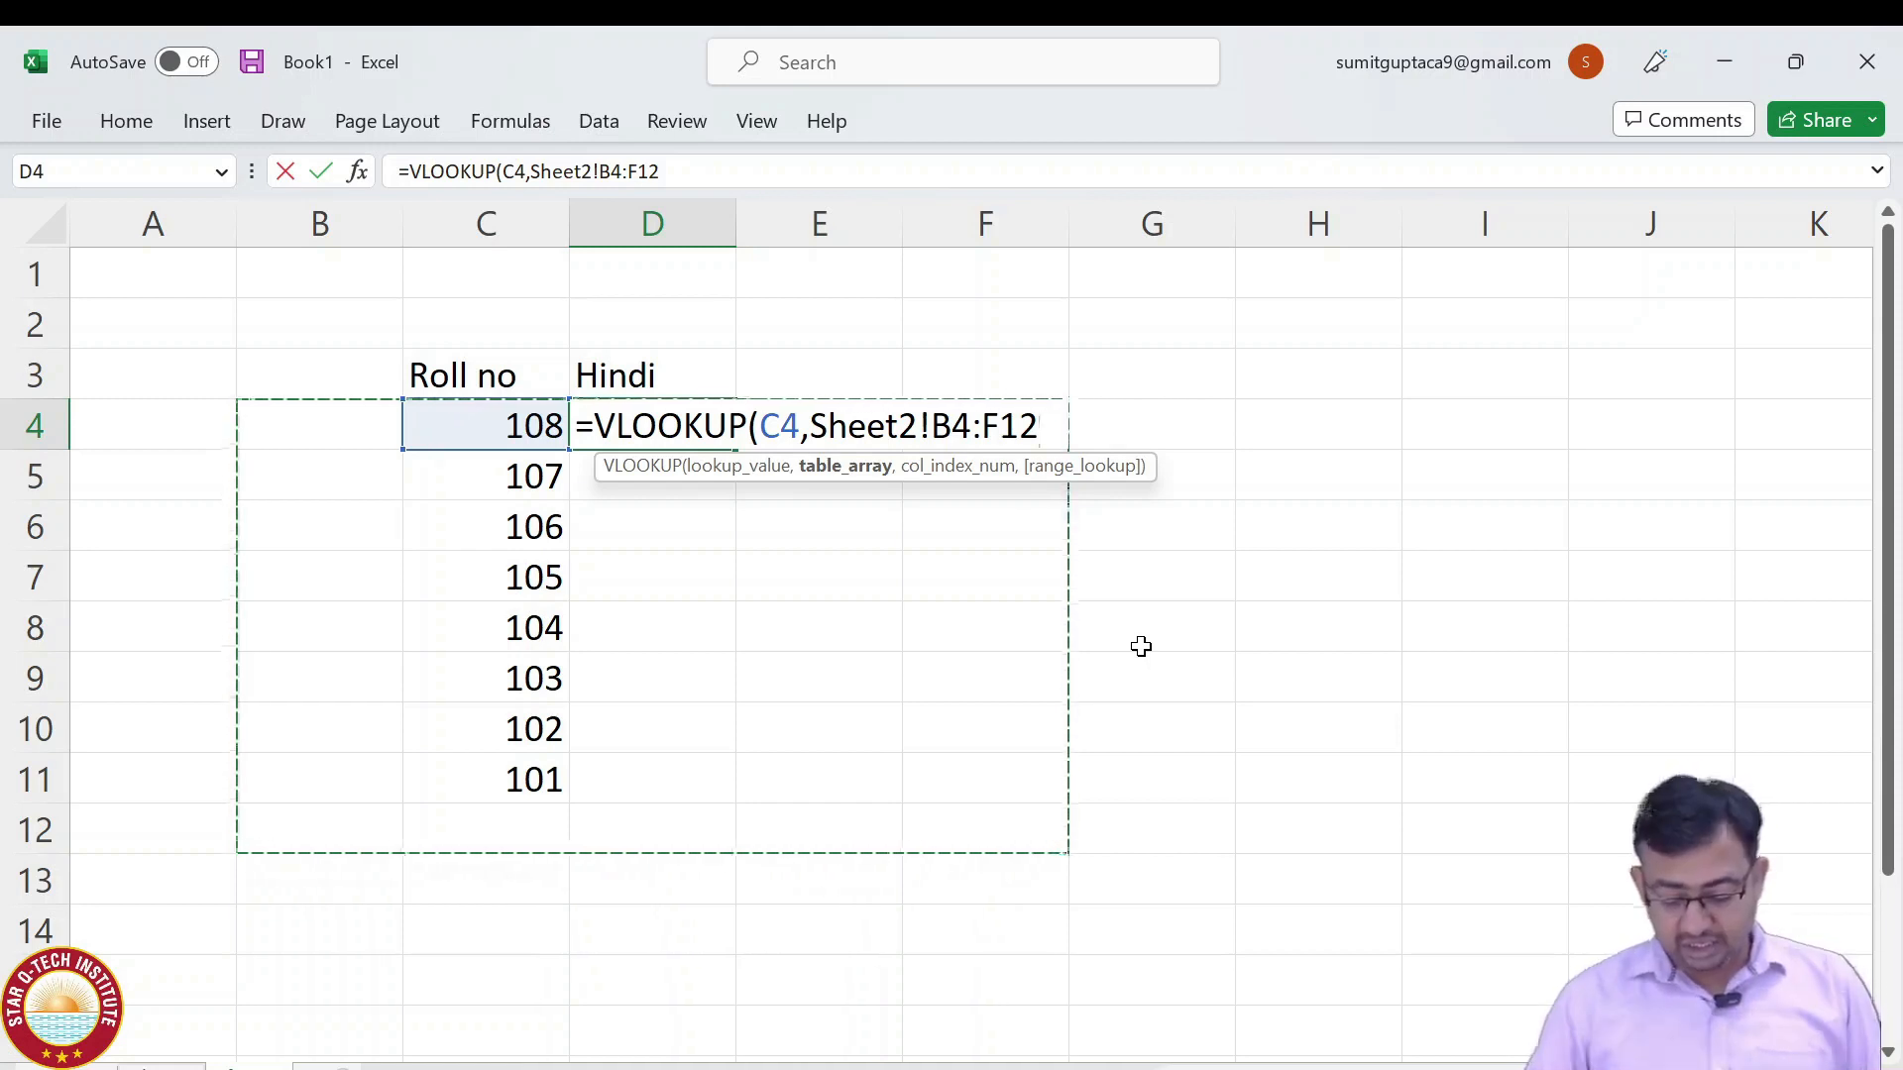
{"action": "key", "text": "ctrl+Page_Down"}
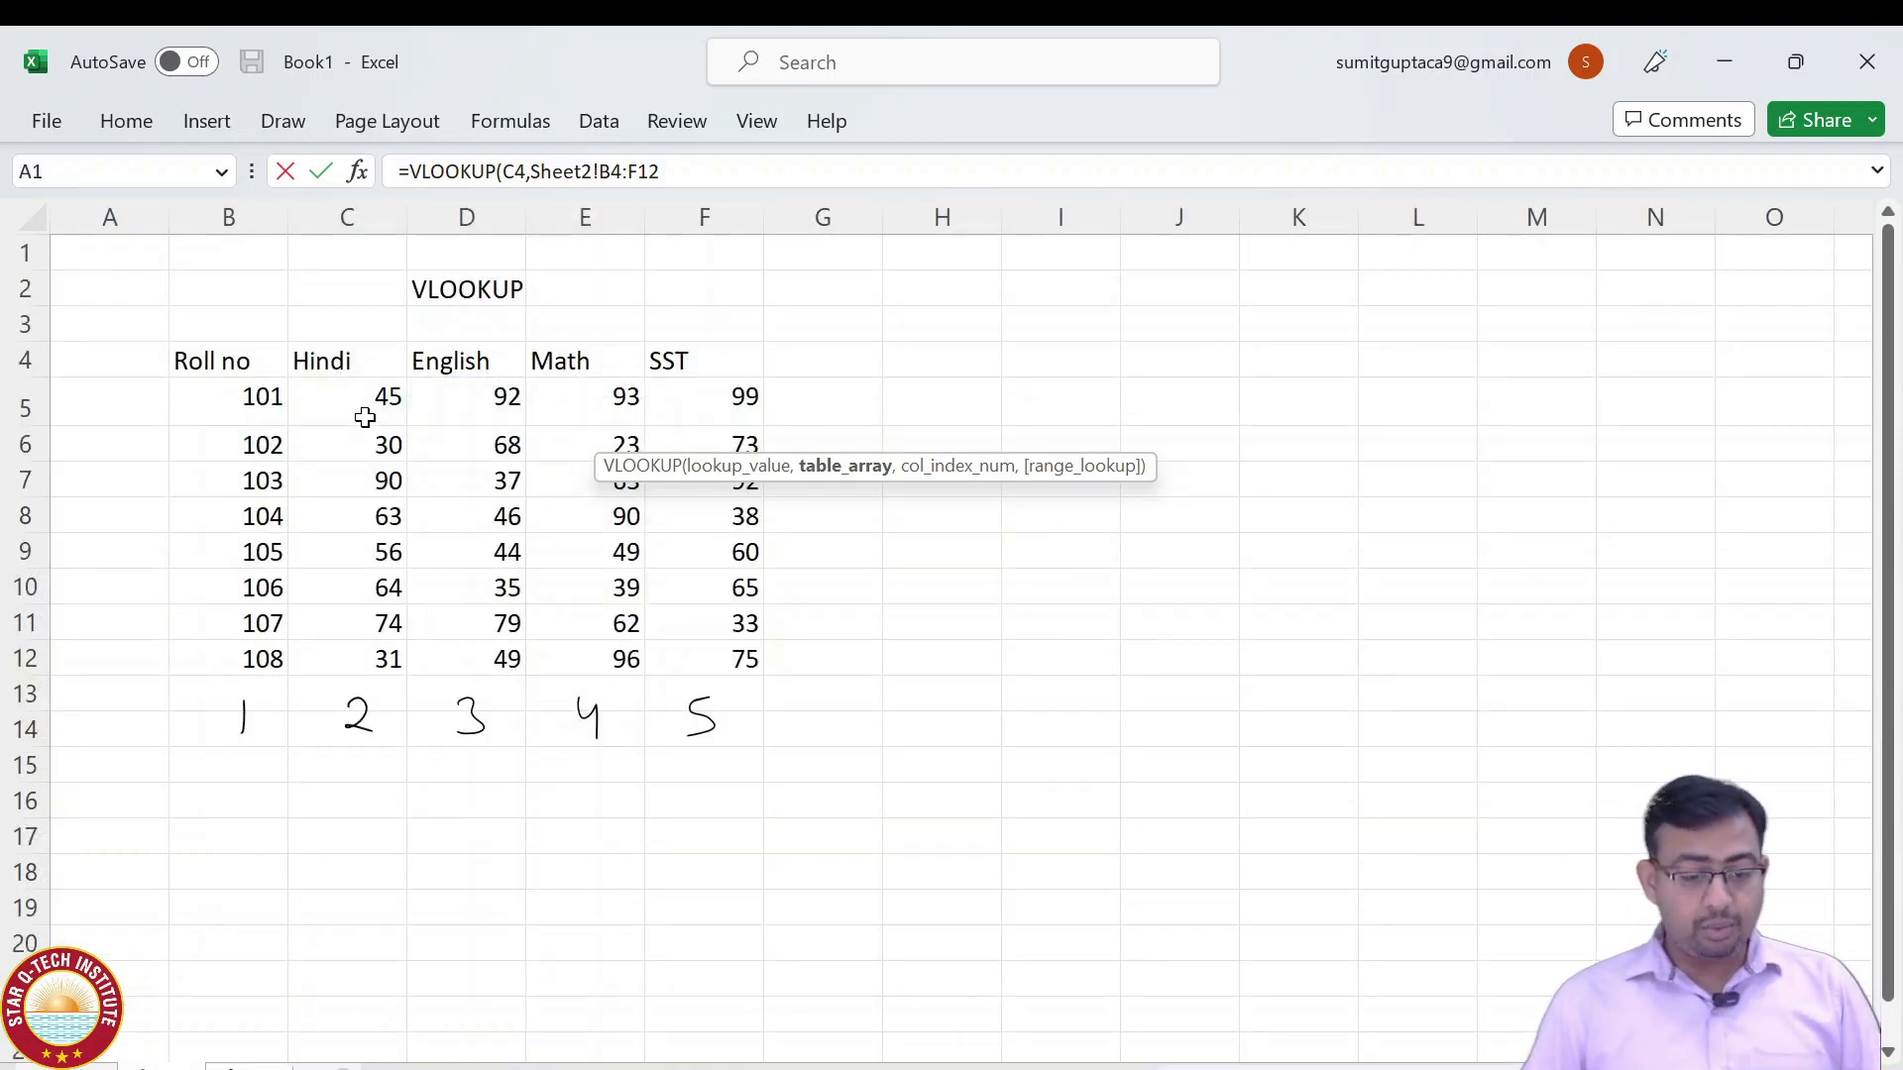
{"action": "left_click_drag", "start_coordinate": [191, 361], "coordinate": [733, 659]}
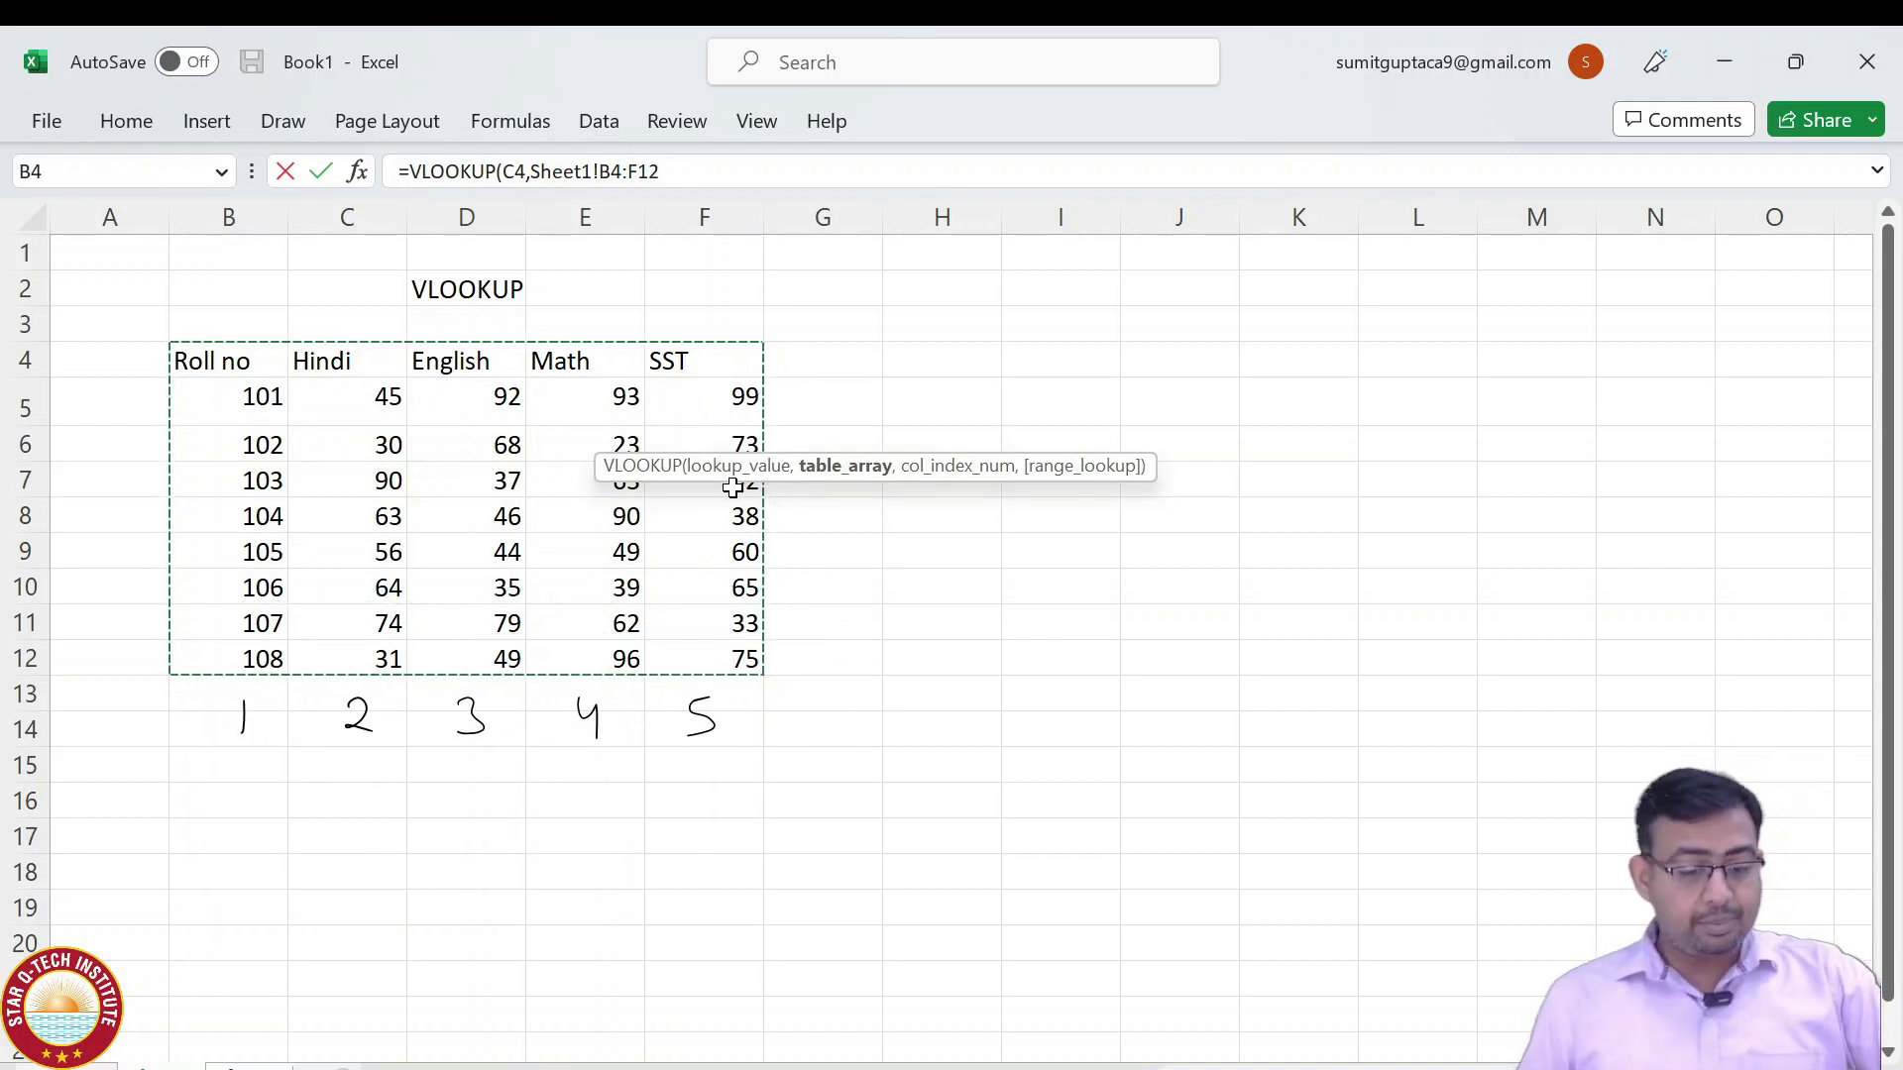
Complete the VLOOKUP in D4 with column index 2 and range lookup 0, and reselect D4.
{"action": "type", "text": ","}
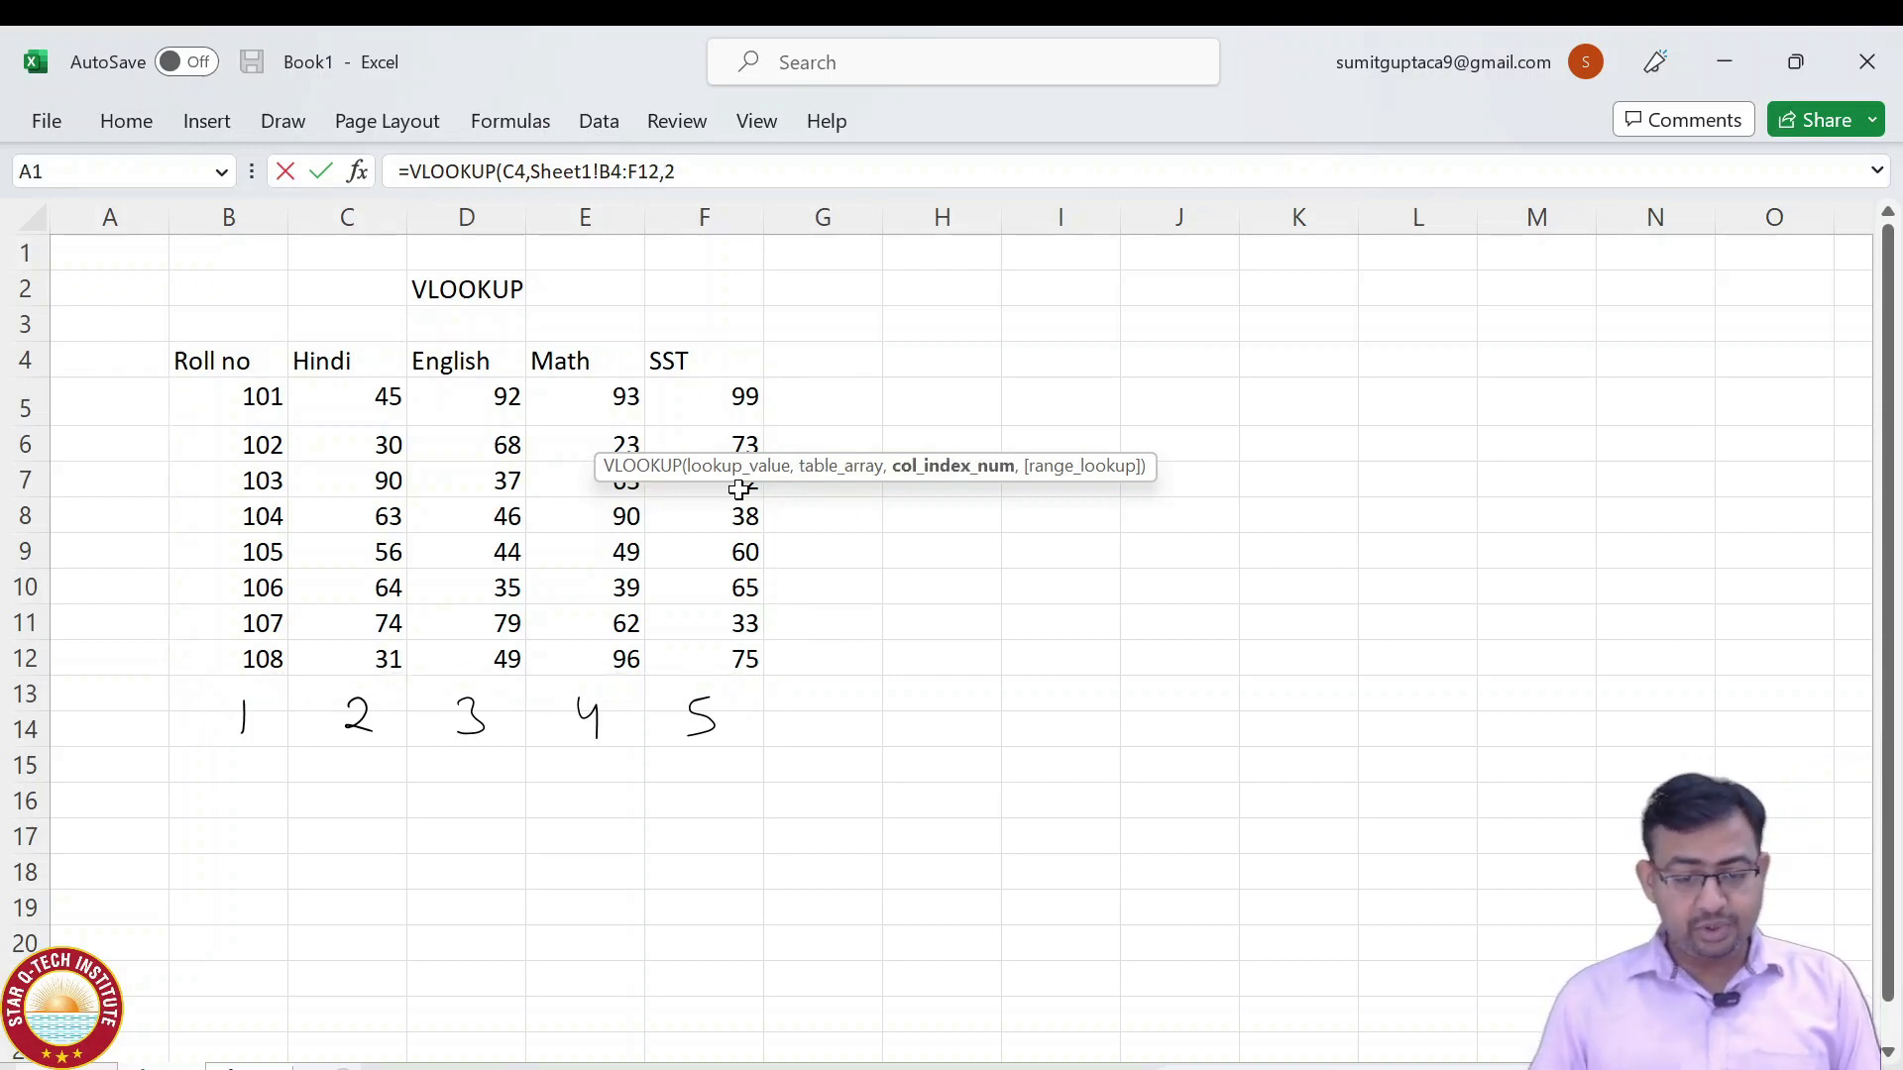
{"action": "type", "text": "2,0"}
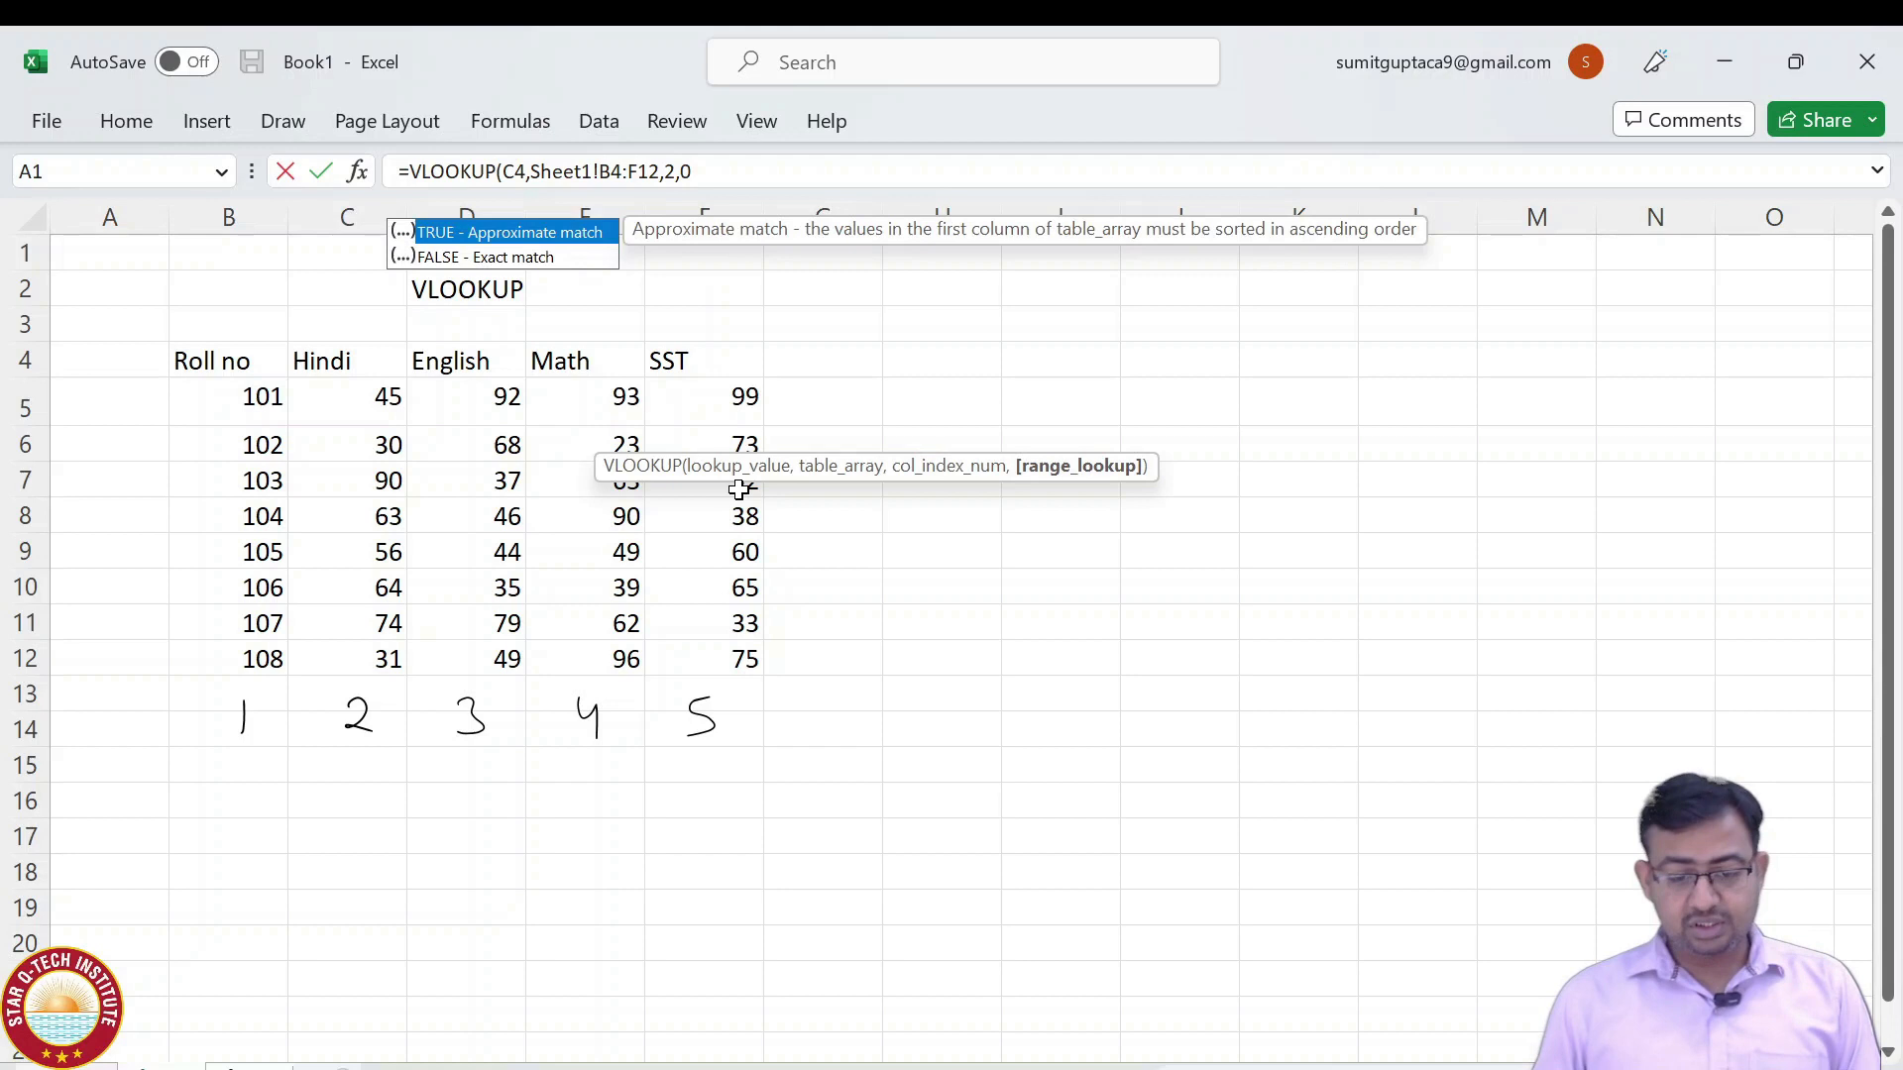
{"action": "key", "text": "Return"}
{"action": "key", "text": "Up"}
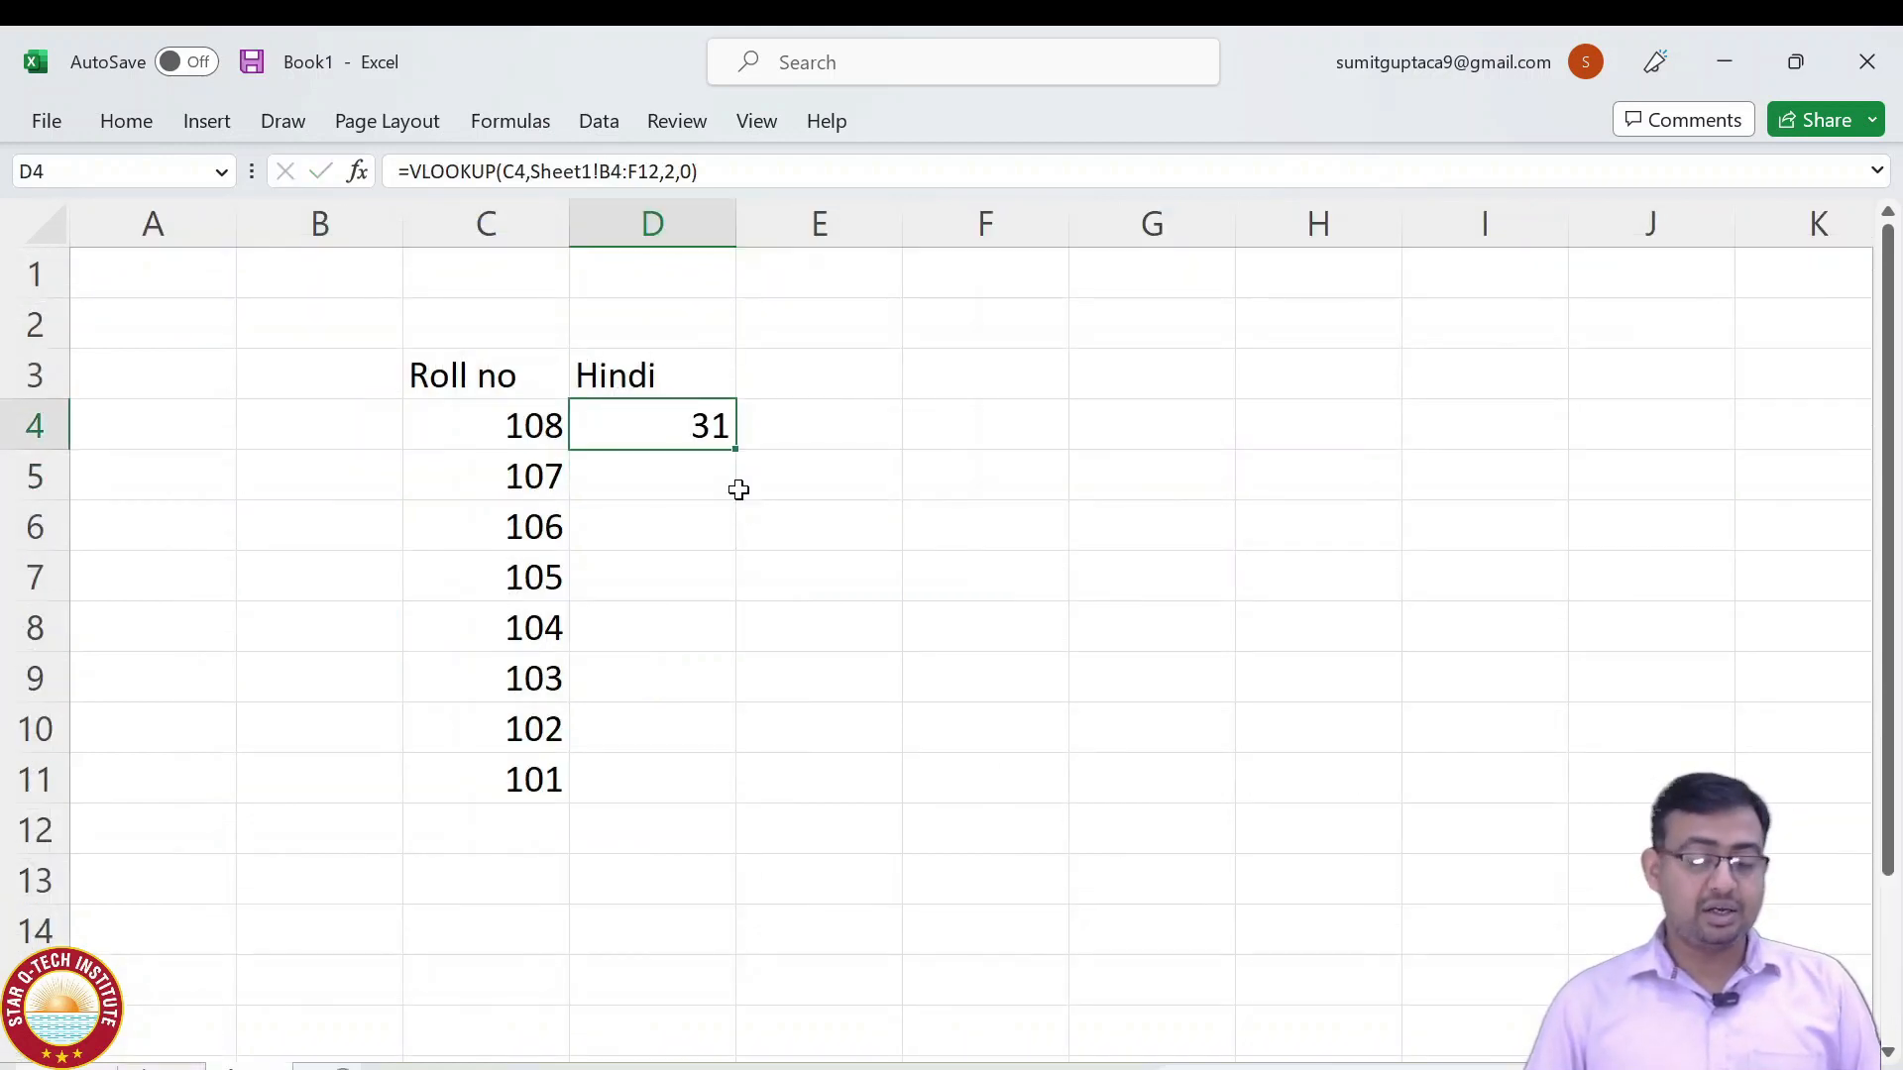
Fill the Hindi VLOOKUP formula from D4 down to D11.
{"action": "key", "text": "shift+Down"}
{"action": "key", "text": "shift+Down"}
{"action": "key", "text": "shift+Down"}
{"action": "key", "text": "shift+Down"}
{"action": "key", "text": "shift+Down"}
{"action": "key", "text": "shift+Down"}
{"action": "key", "text": "shift+Down"}
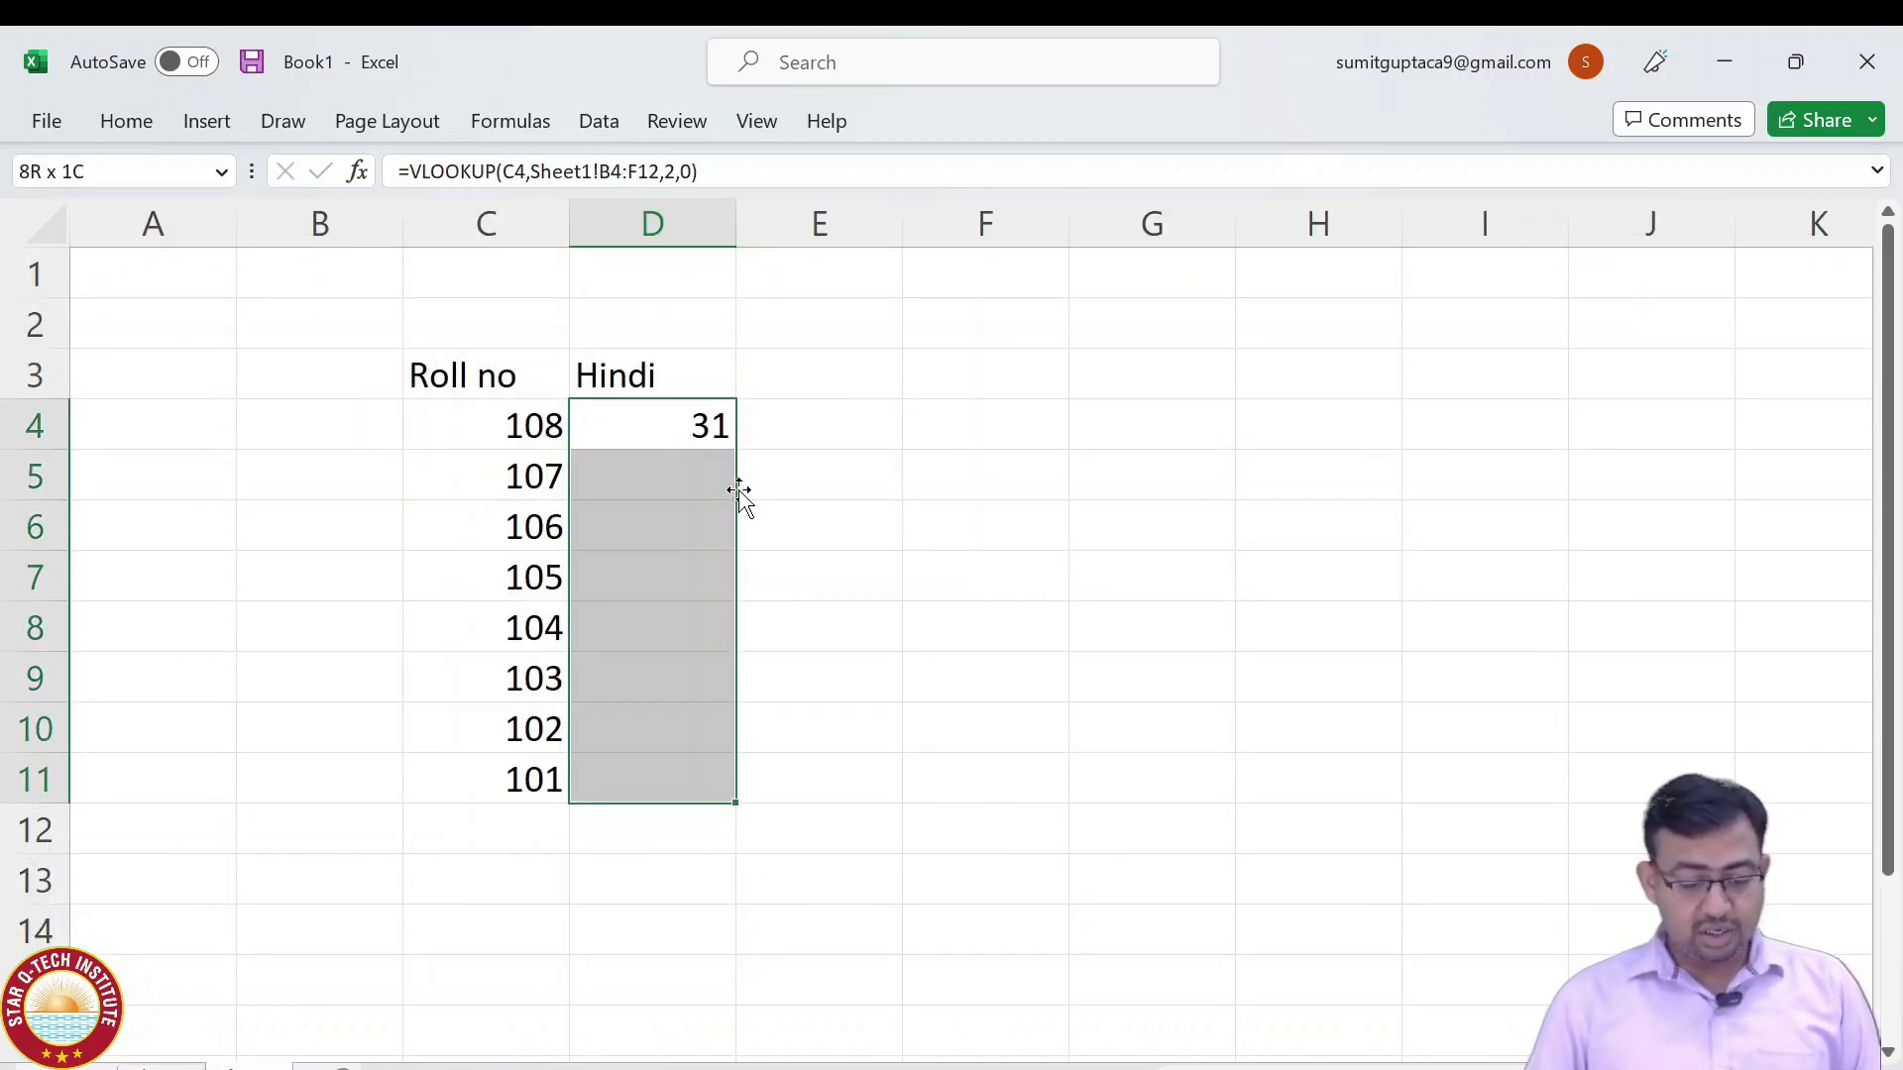
{"action": "key", "text": "ctrl+d"}
Examine the filled VLOOKUP formulas in the Hindi column to see how their table ranges shift.
{"action": "key", "text": "Down"}
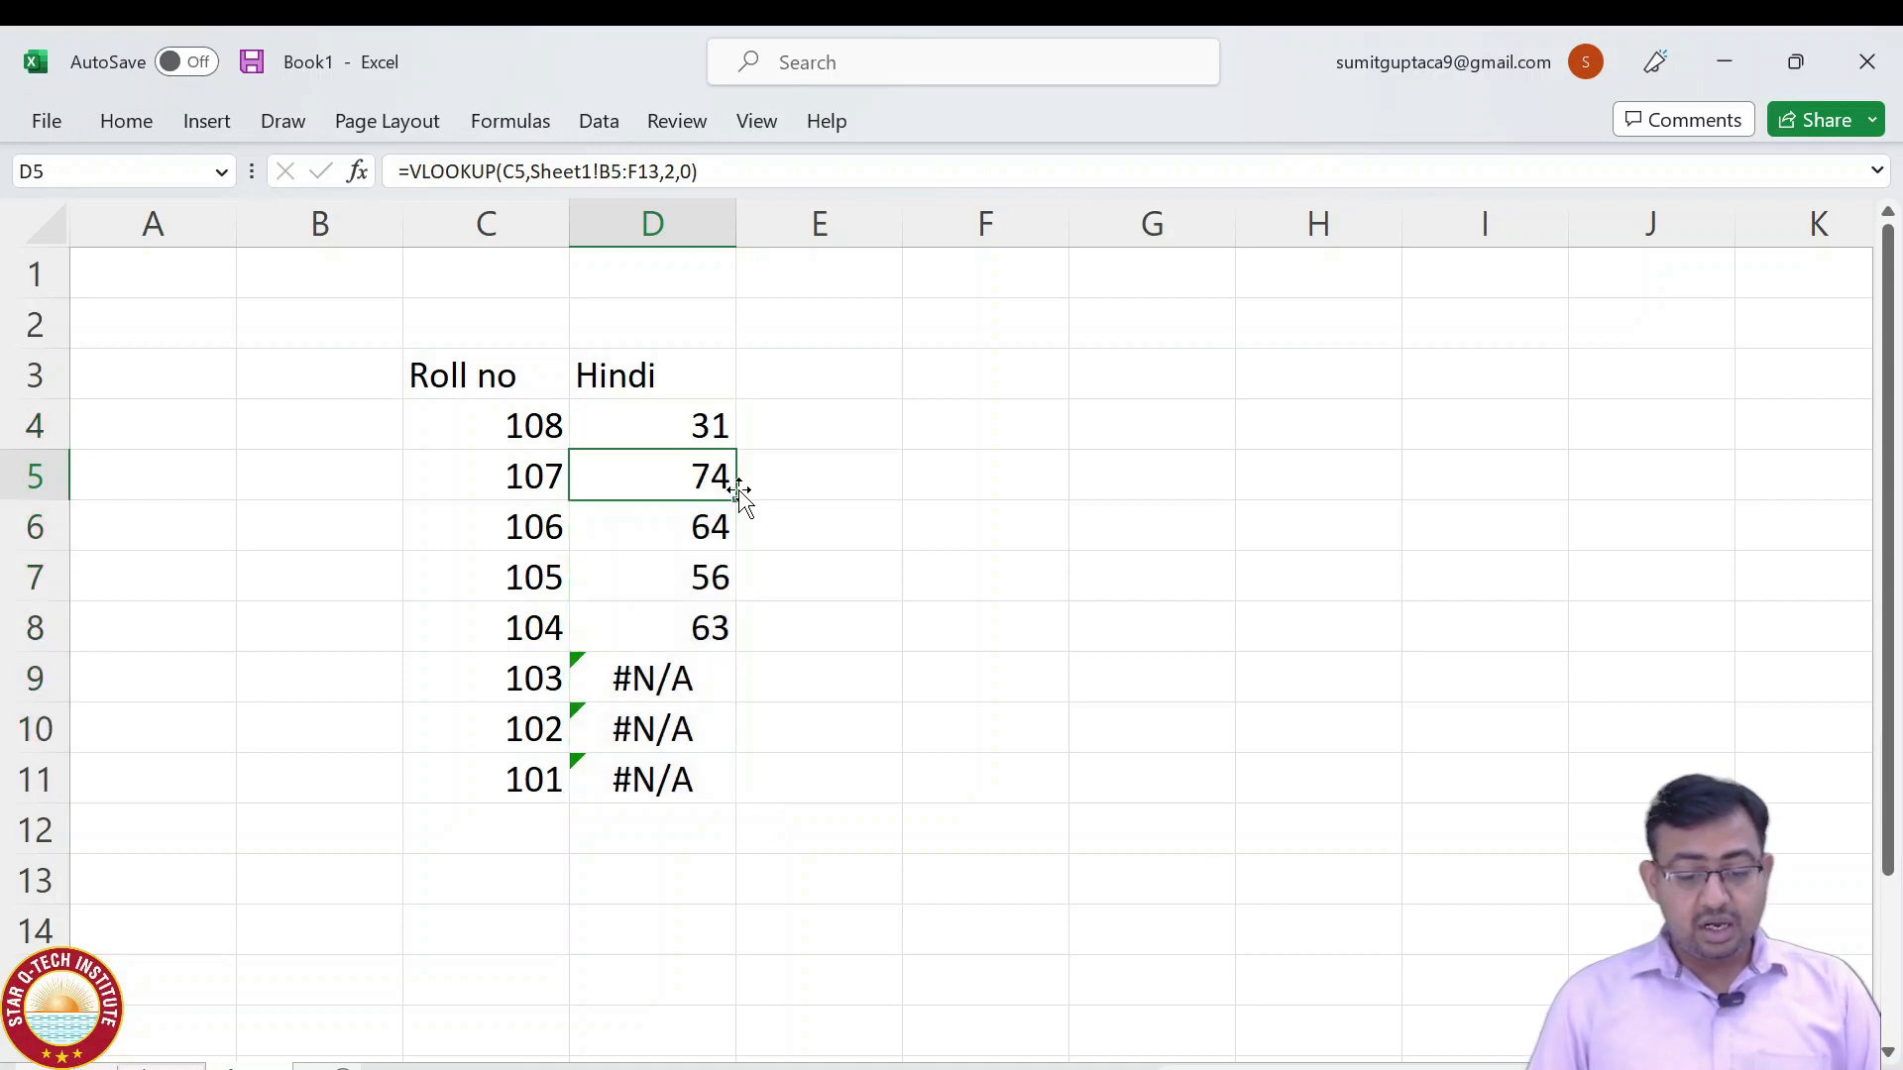
{"action": "key", "text": "Down"}
{"action": "key", "text": "Down"}
{"action": "key", "text": "Down"}
{"action": "key", "text": "Down"}
{"action": "key", "text": "Up"}
{"action": "key", "text": "Up"}
{"action": "key", "text": "Up"}
{"action": "key", "text": "Up"}
{"action": "key", "text": "Up"}
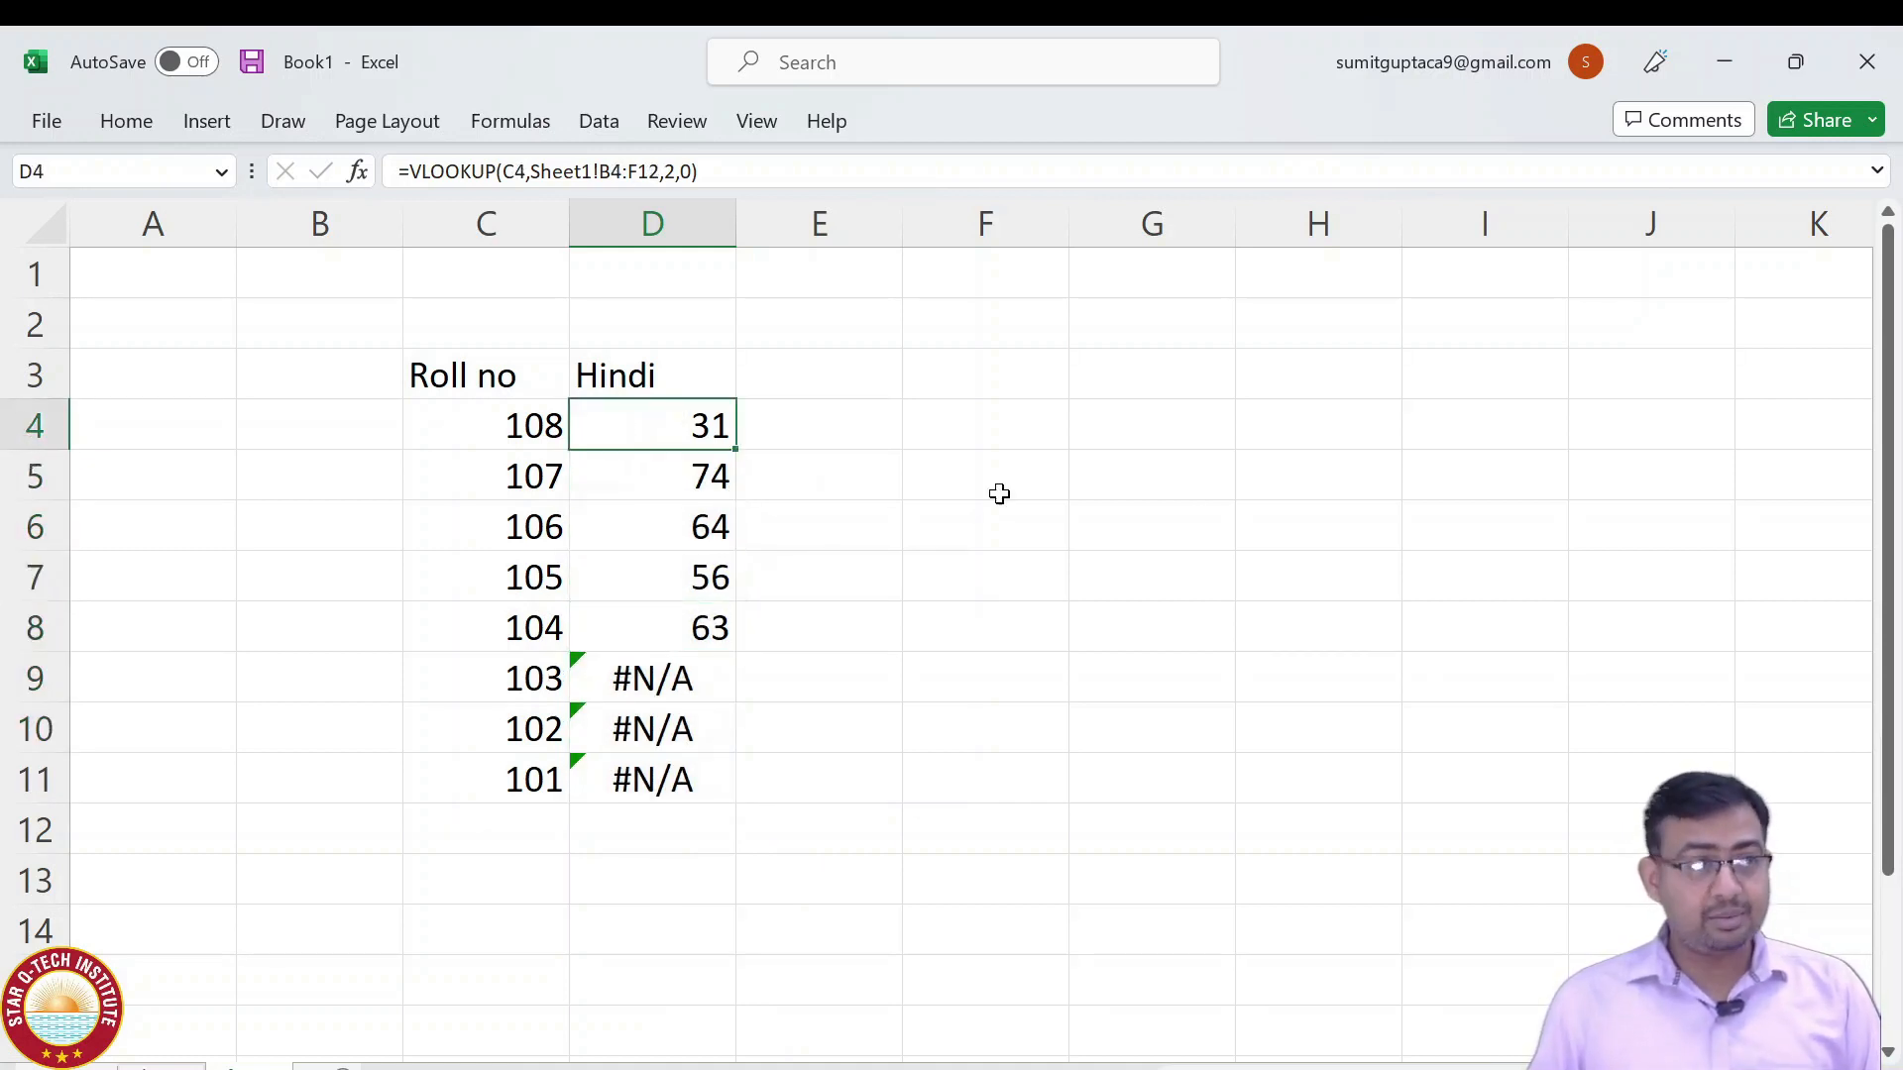
Inspect the Sheet1 table range in D4's VLOOKUP formula and check the roll number in C5.
{"action": "key", "text": "F2"}
{"action": "left_click_drag", "start_coordinate": [931, 426], "coordinate": [1040, 426]}
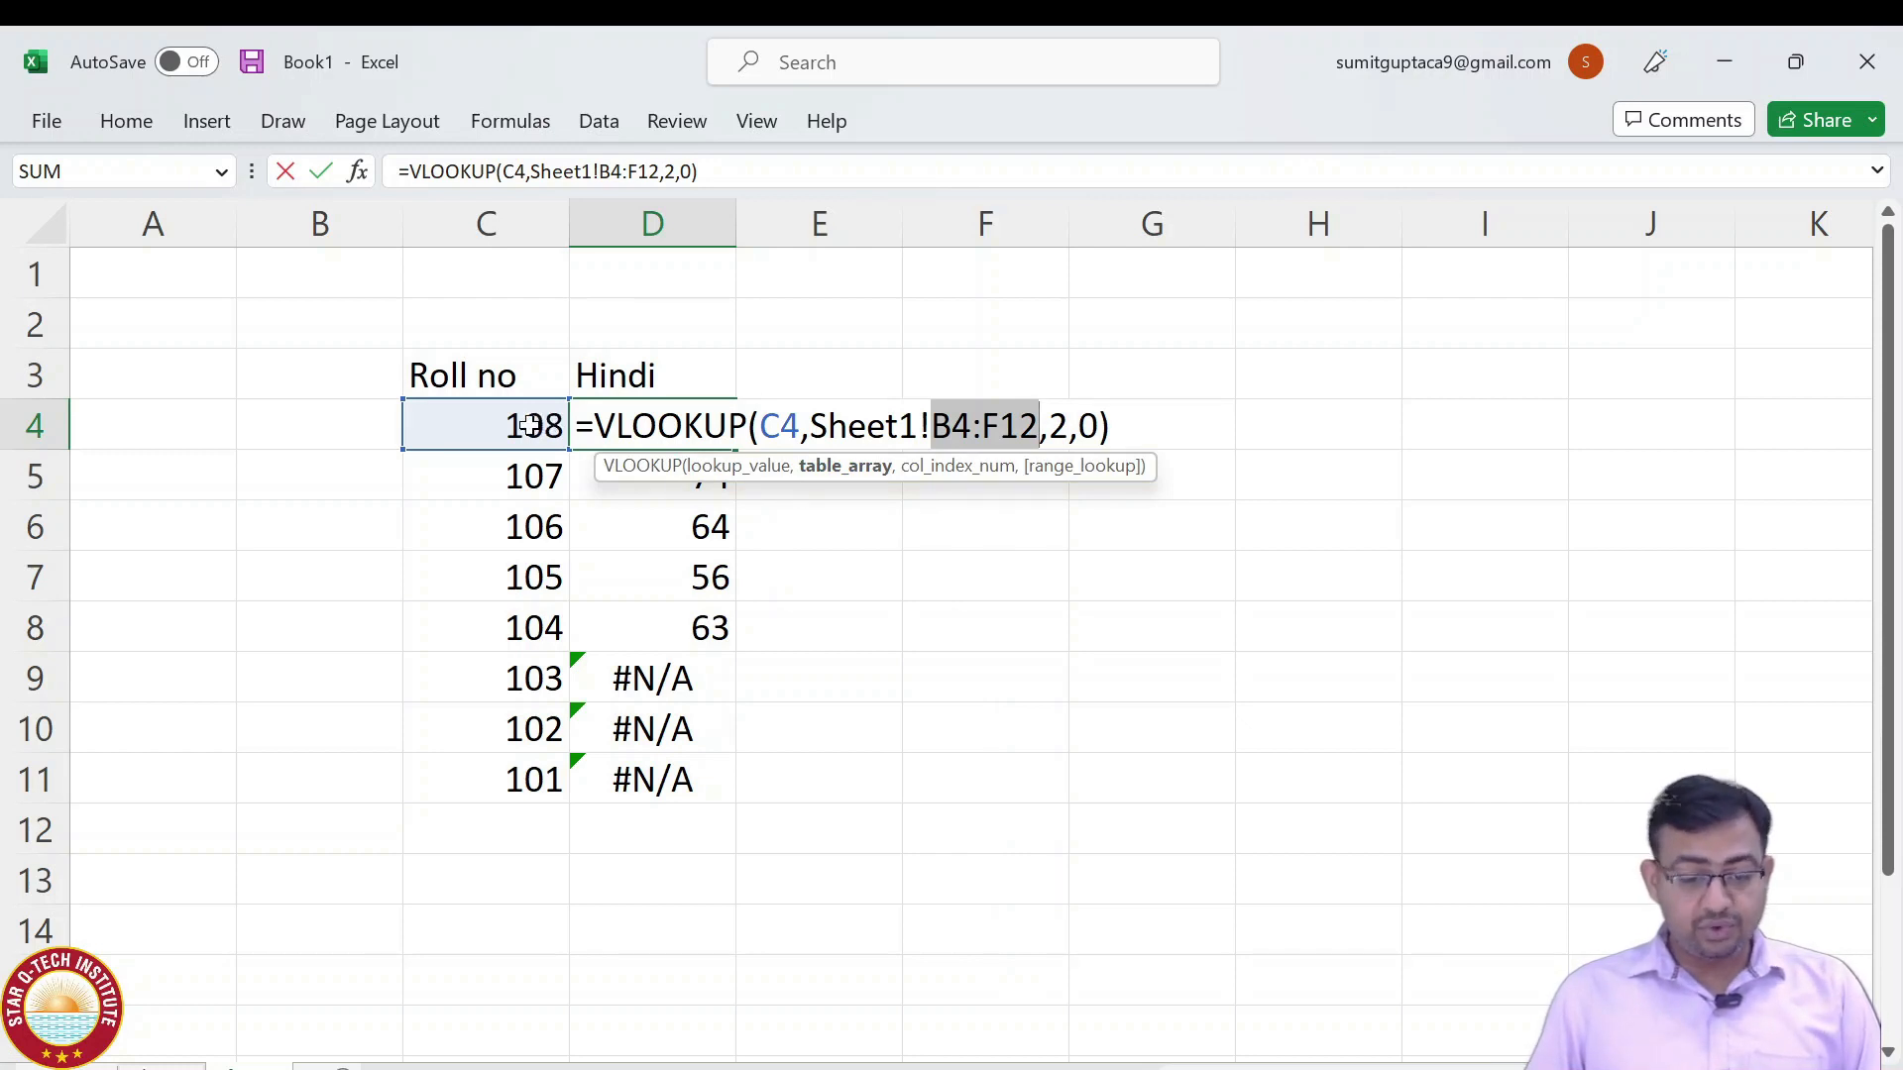
{"action": "key", "text": "ctrl+Return"}
{"action": "left_click", "coordinate": [491, 488]}
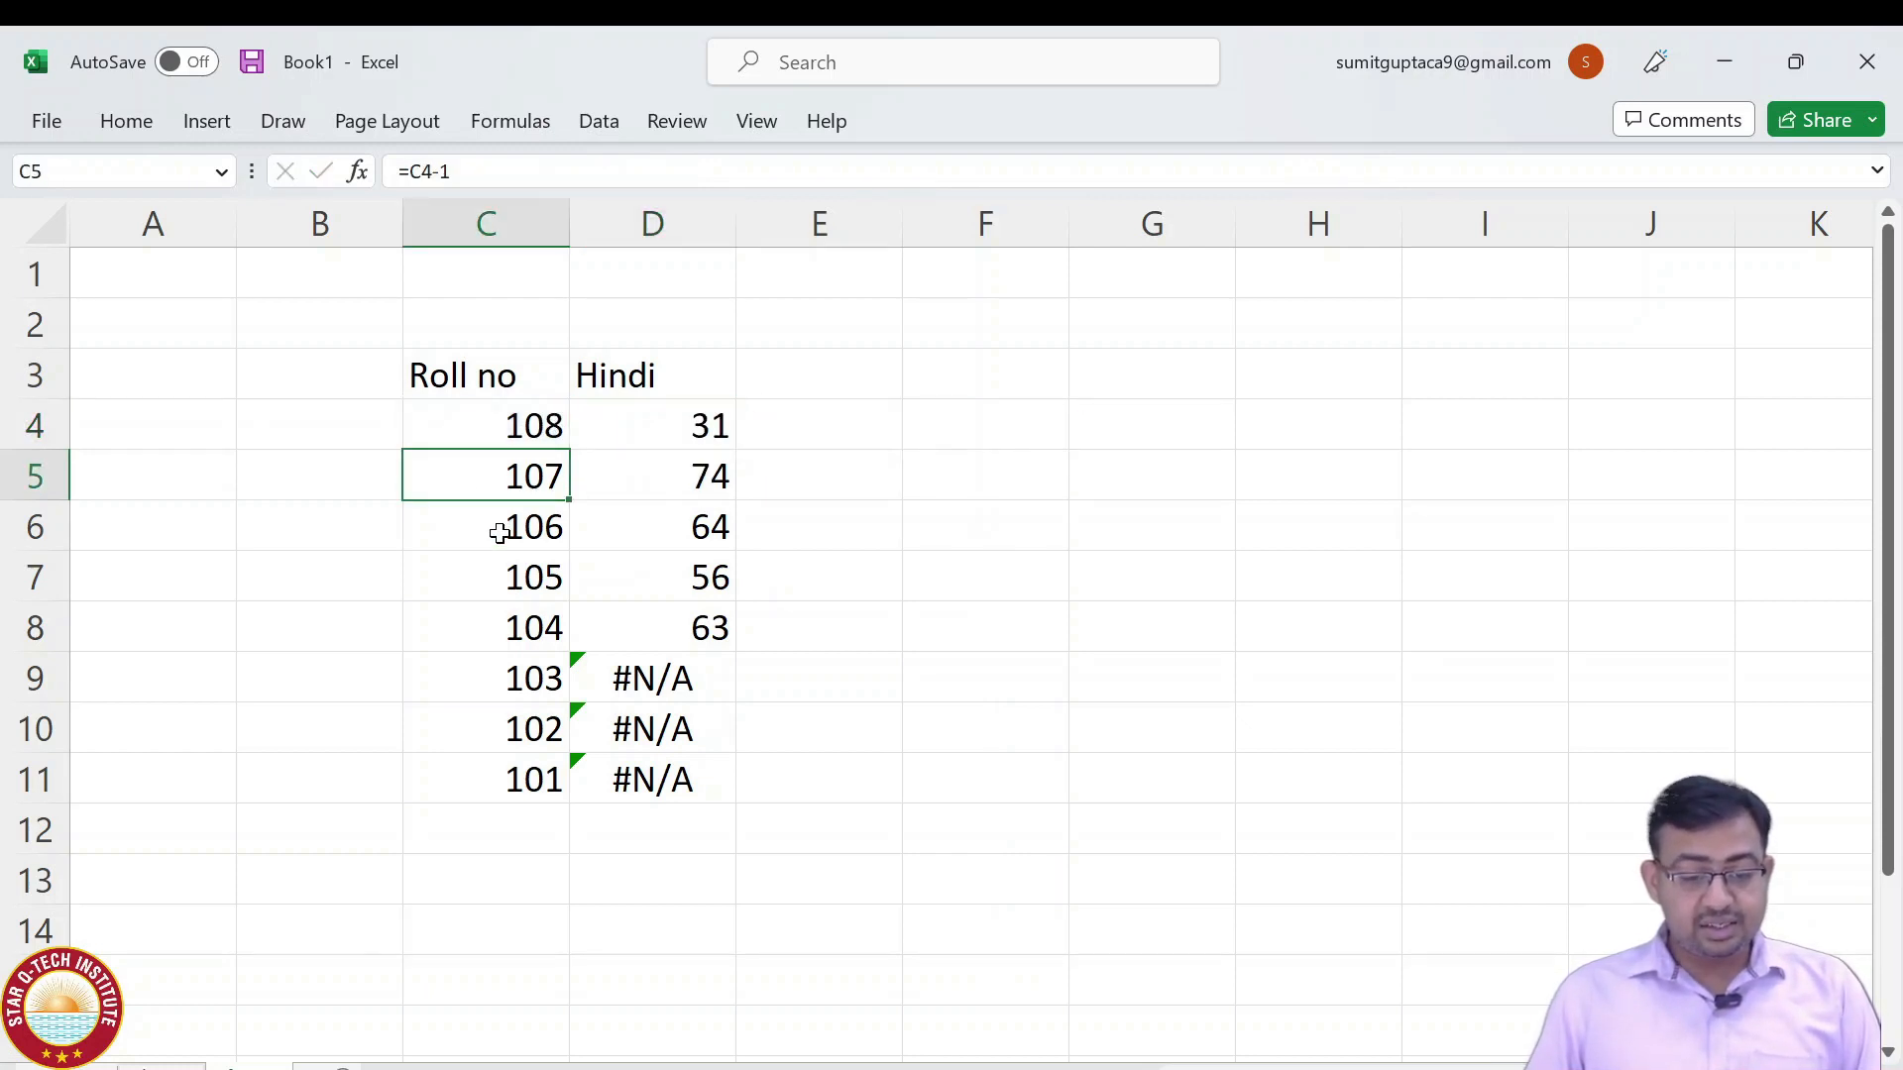
Check the roll numbers in C4:C11 and the Hindi formula in D5.
{"action": "left_click", "coordinate": [497, 533]}
{"action": "left_click", "coordinate": [496, 580]}
{"action": "left_click_drag", "start_coordinate": [490, 429], "coordinate": [516, 777]}
{"action": "left_click", "coordinate": [638, 477]}
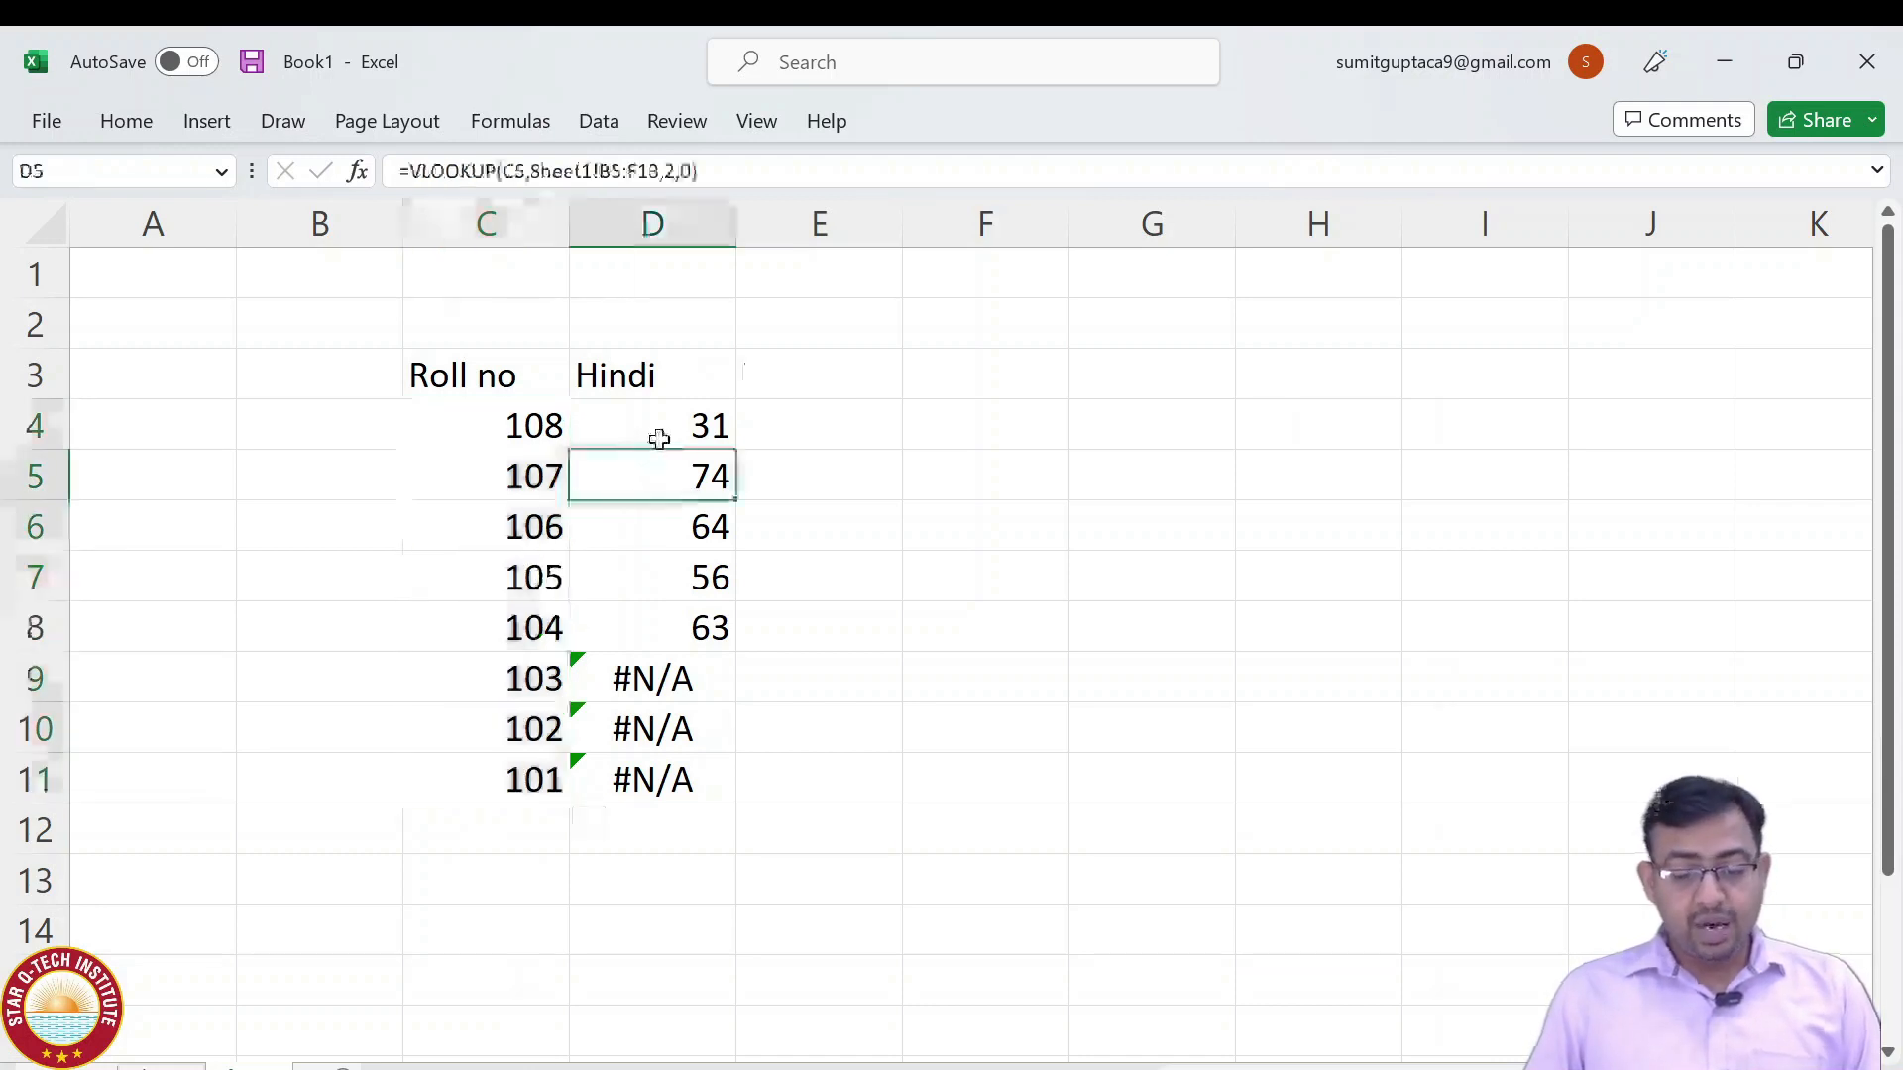
Make the table range in D4's VLOOKUP absolute as Sheet1!$B$4:$F$12 and reselect D4.
{"action": "left_click", "coordinate": [697, 428]}
{"action": "double_click", "coordinate": [697, 428]}
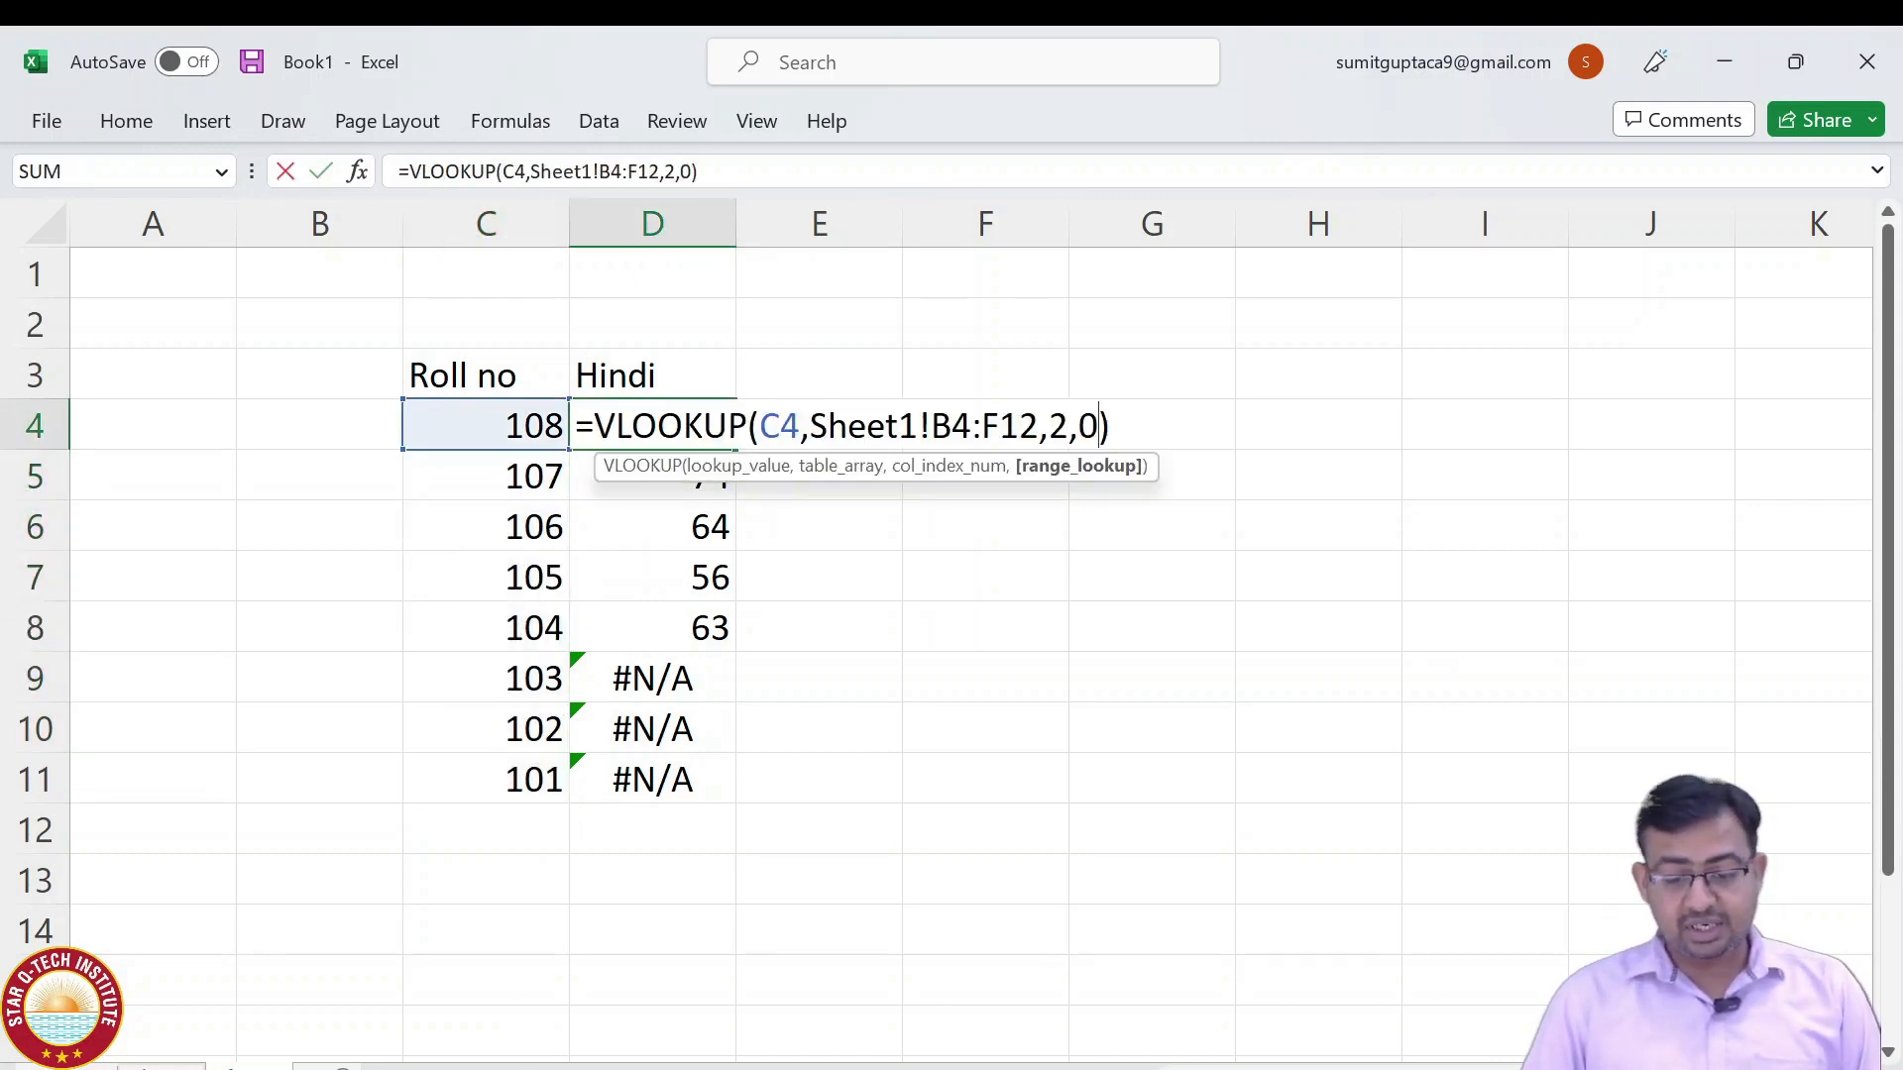
{"action": "left_click", "coordinate": [919, 426]}
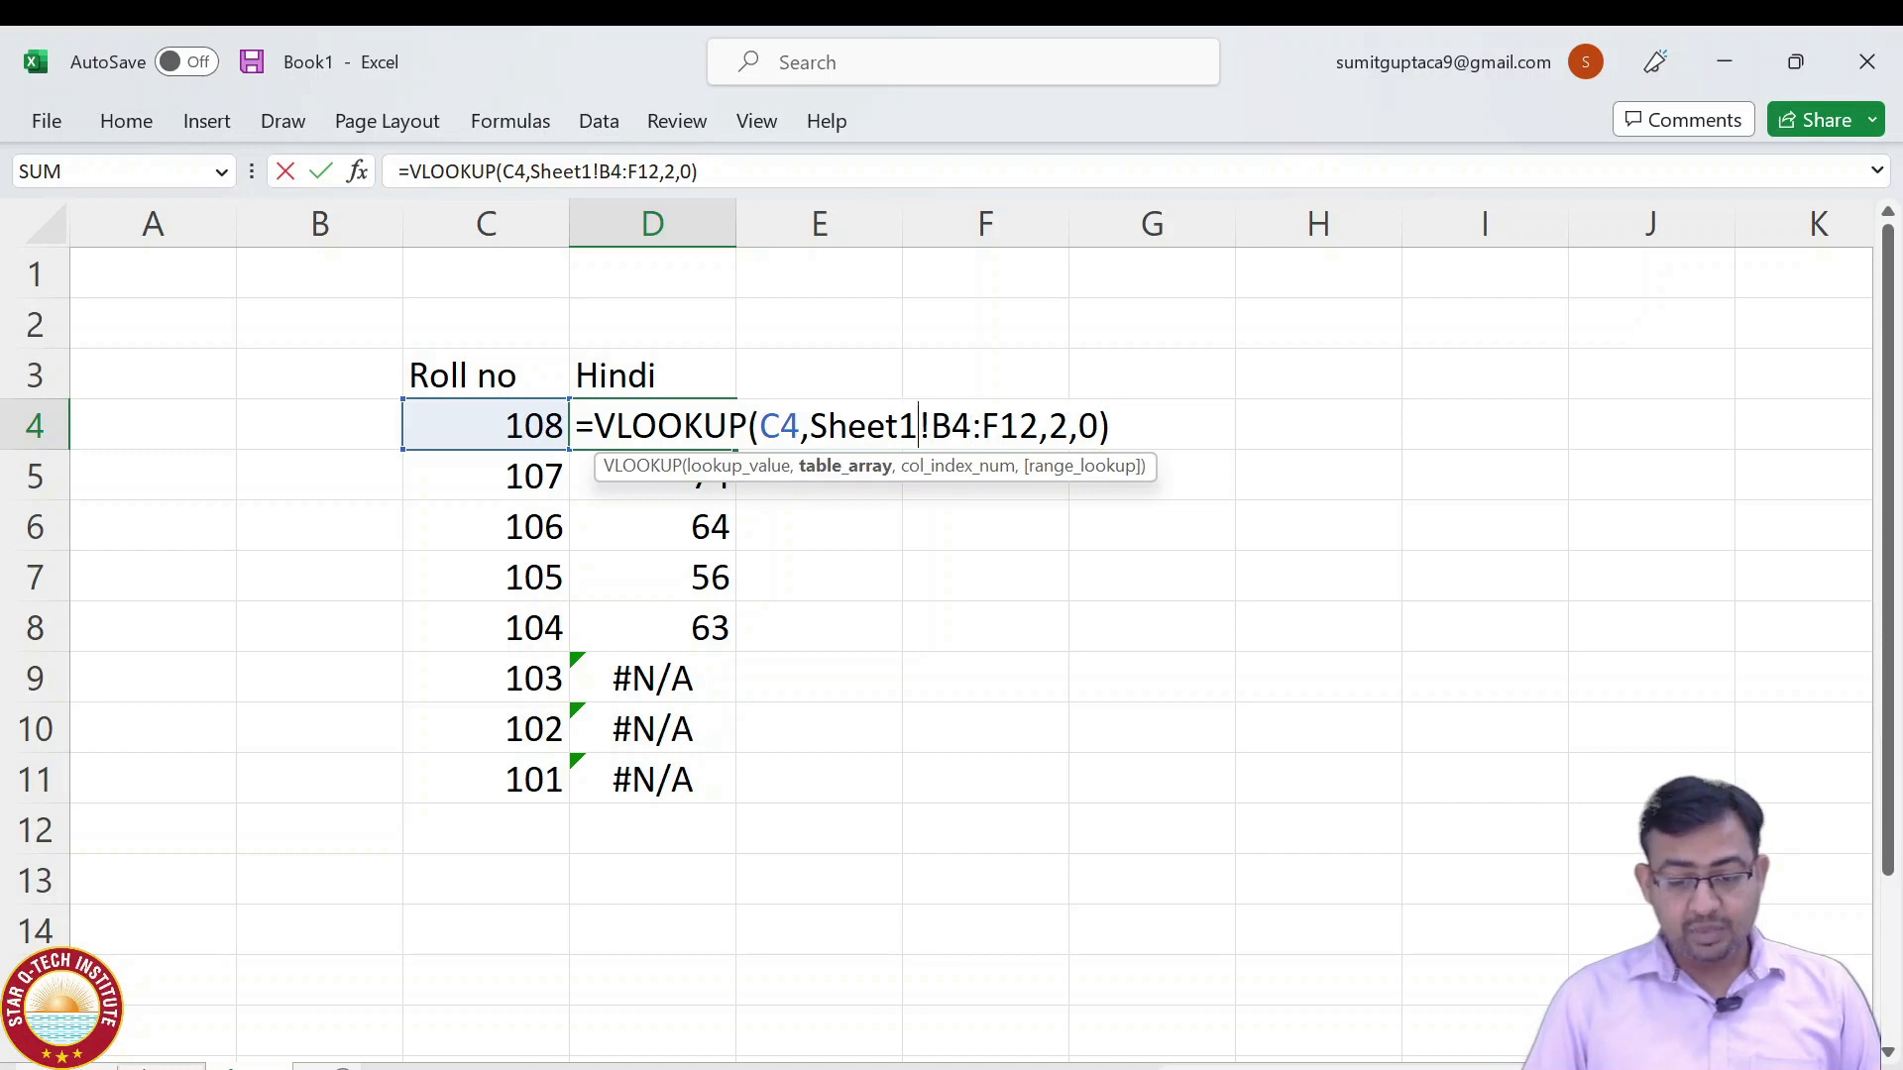
{"action": "left_click_drag", "start_coordinate": [931, 426], "coordinate": [1039, 426]}
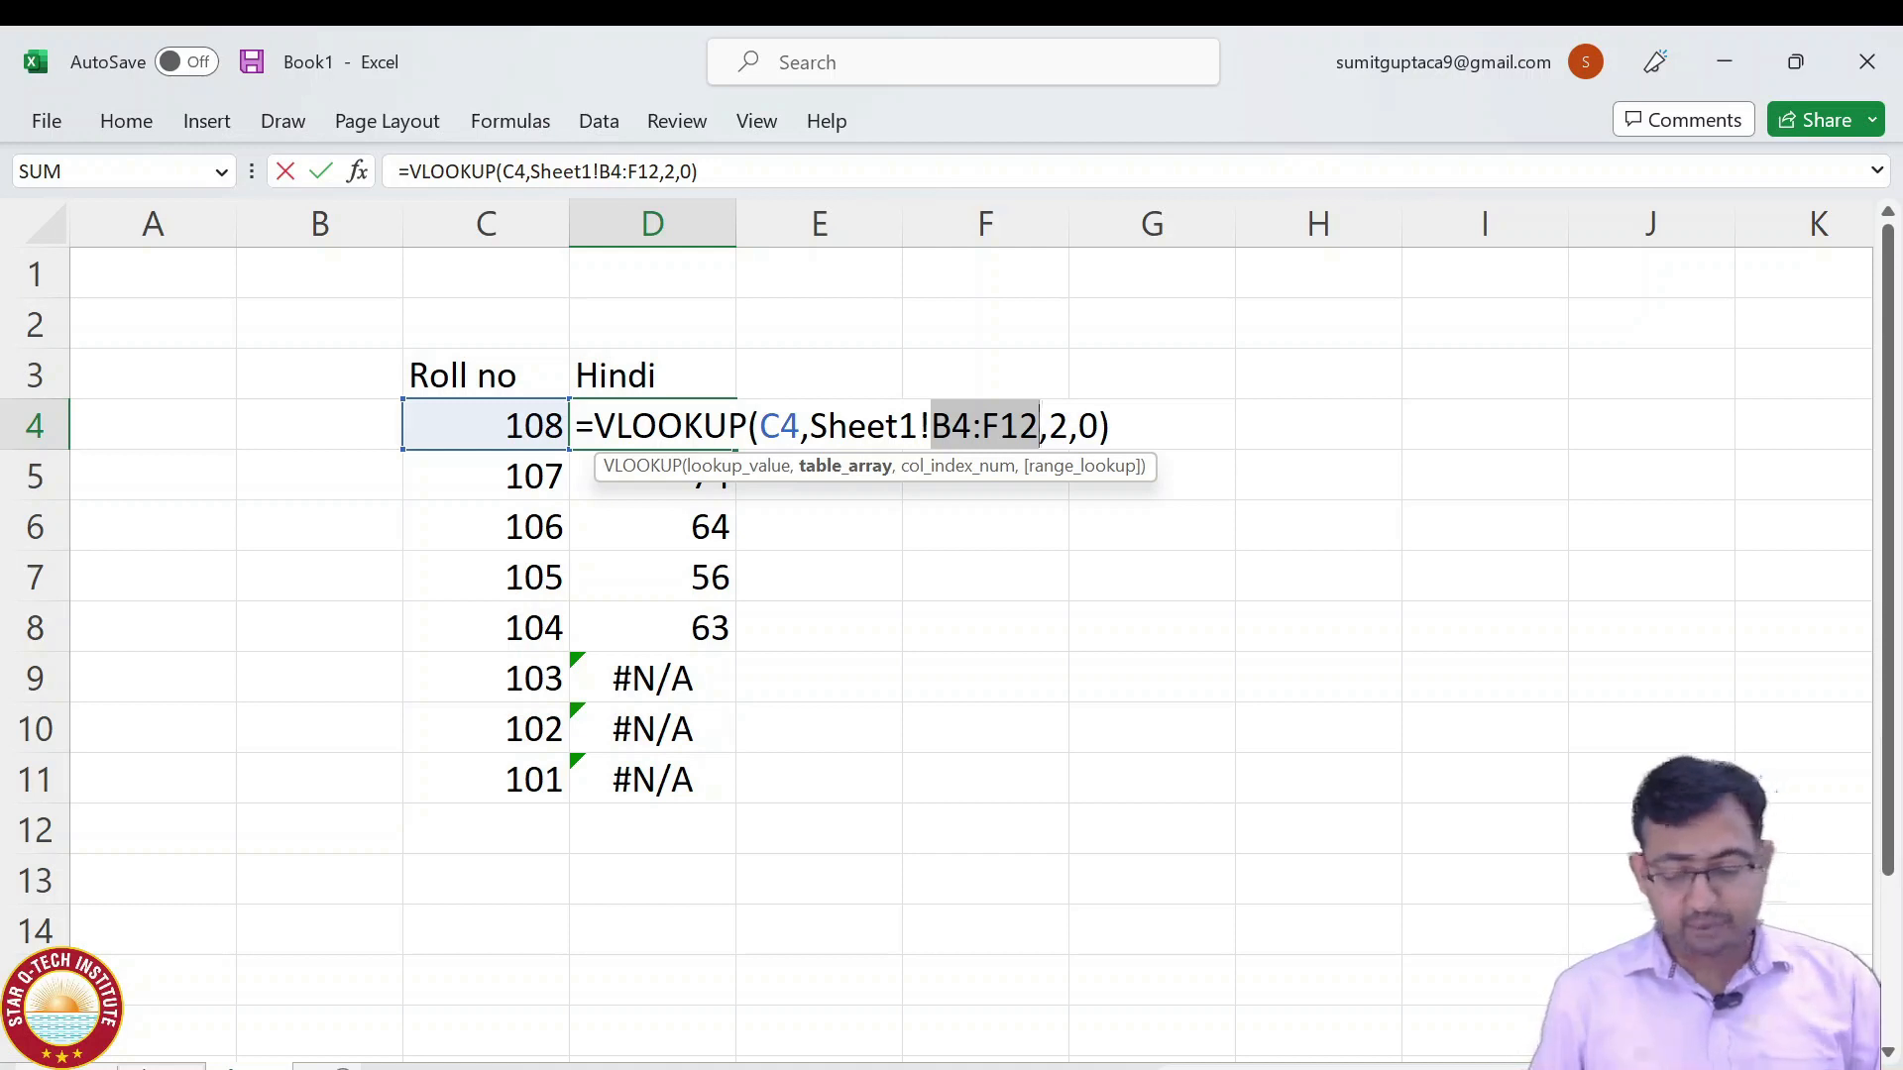
{"action": "key", "text": "F4"}
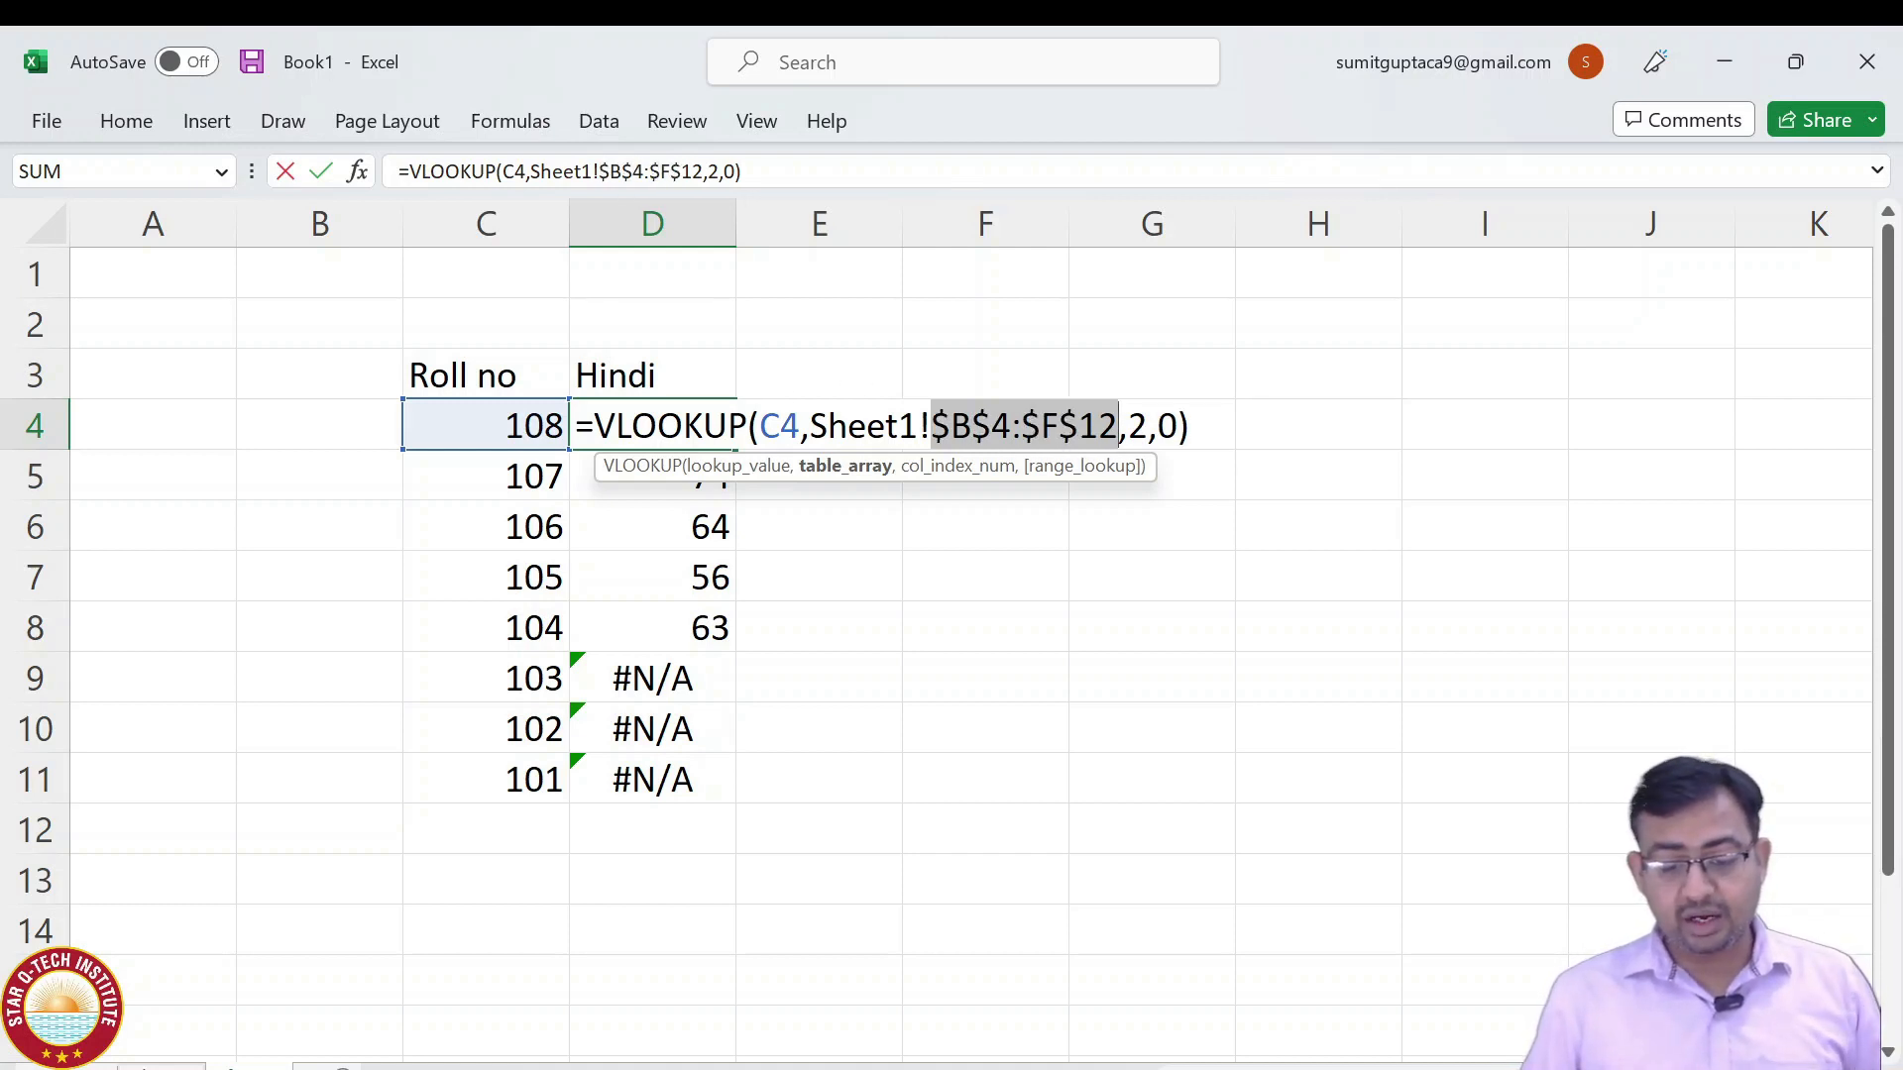
{"action": "key", "text": "Return"}
{"action": "key", "text": "Up"}
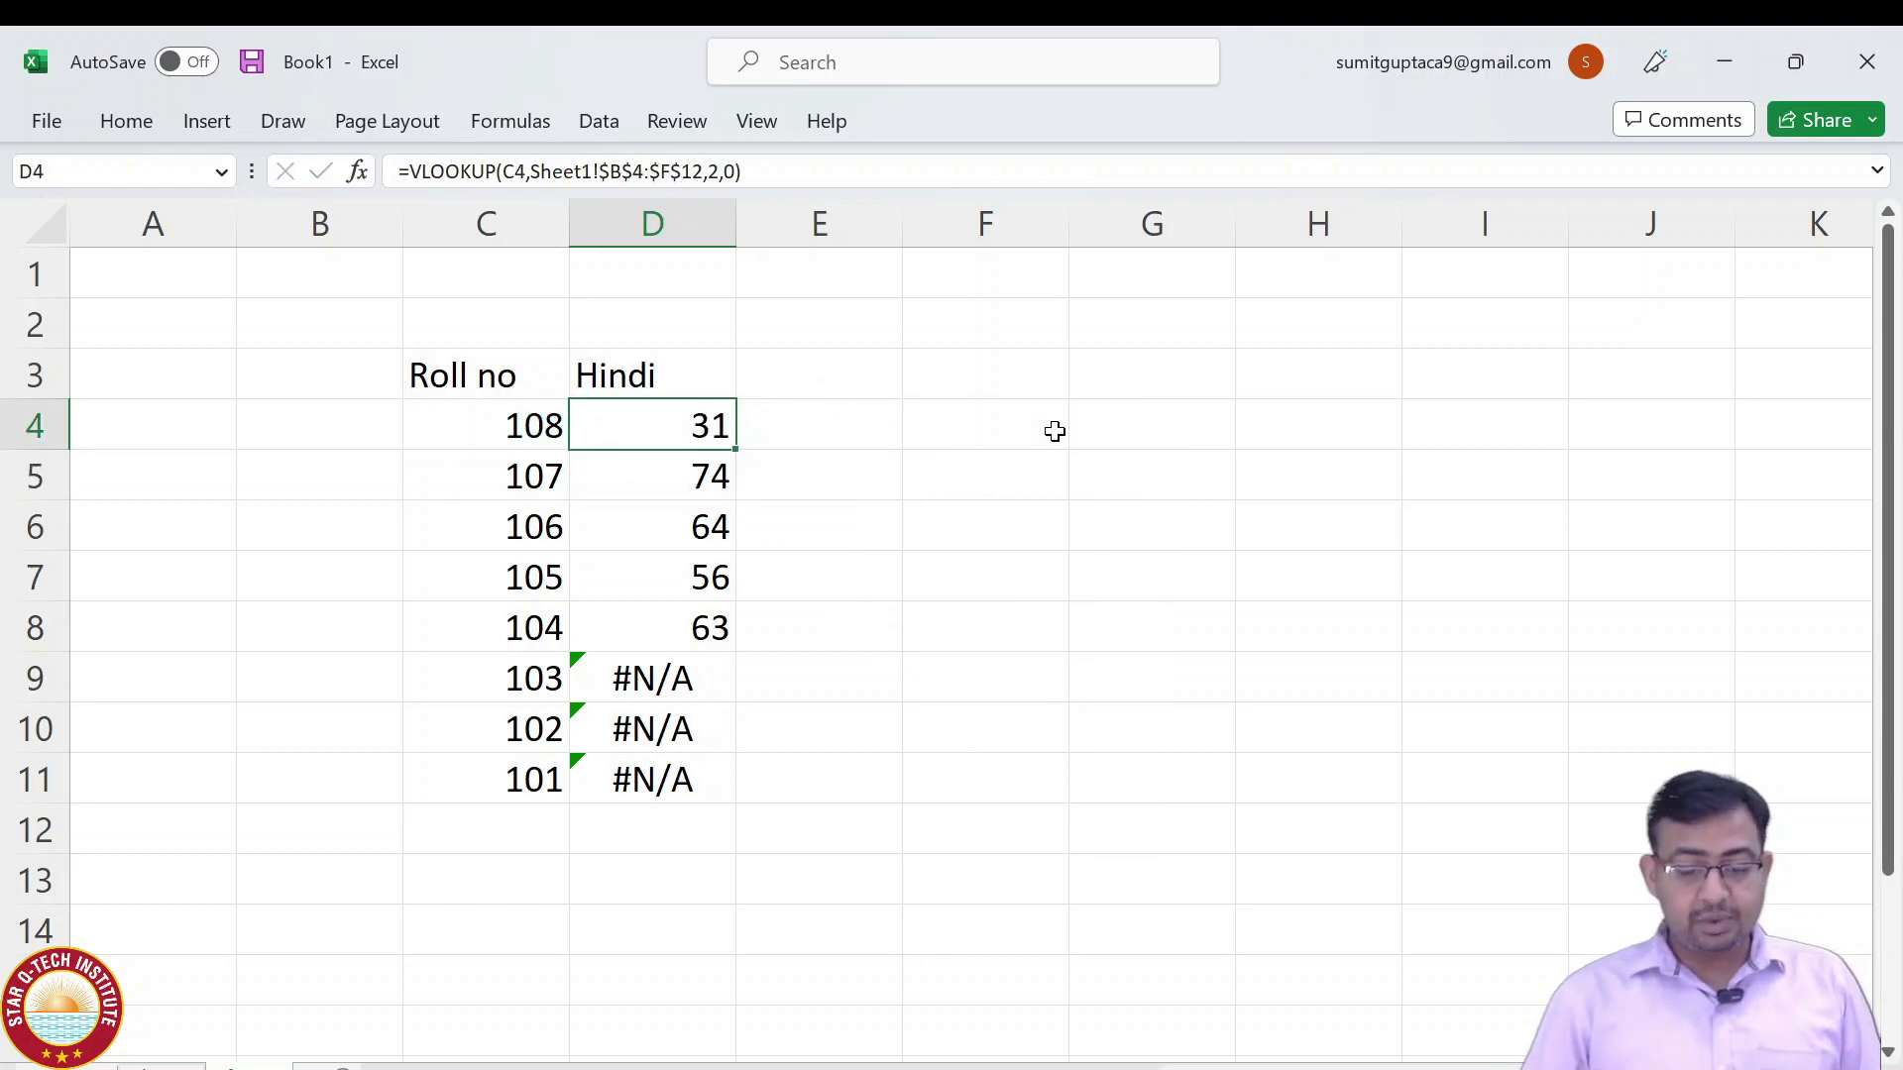
Fill the corrected Hindi VLOOKUP from D4 down to D11 and check the formula in D4.
{"action": "key", "text": "ctrl+shift+Down"}
{"action": "key", "text": "ctrl+d"}
{"action": "key", "text": "ctrl+q"}
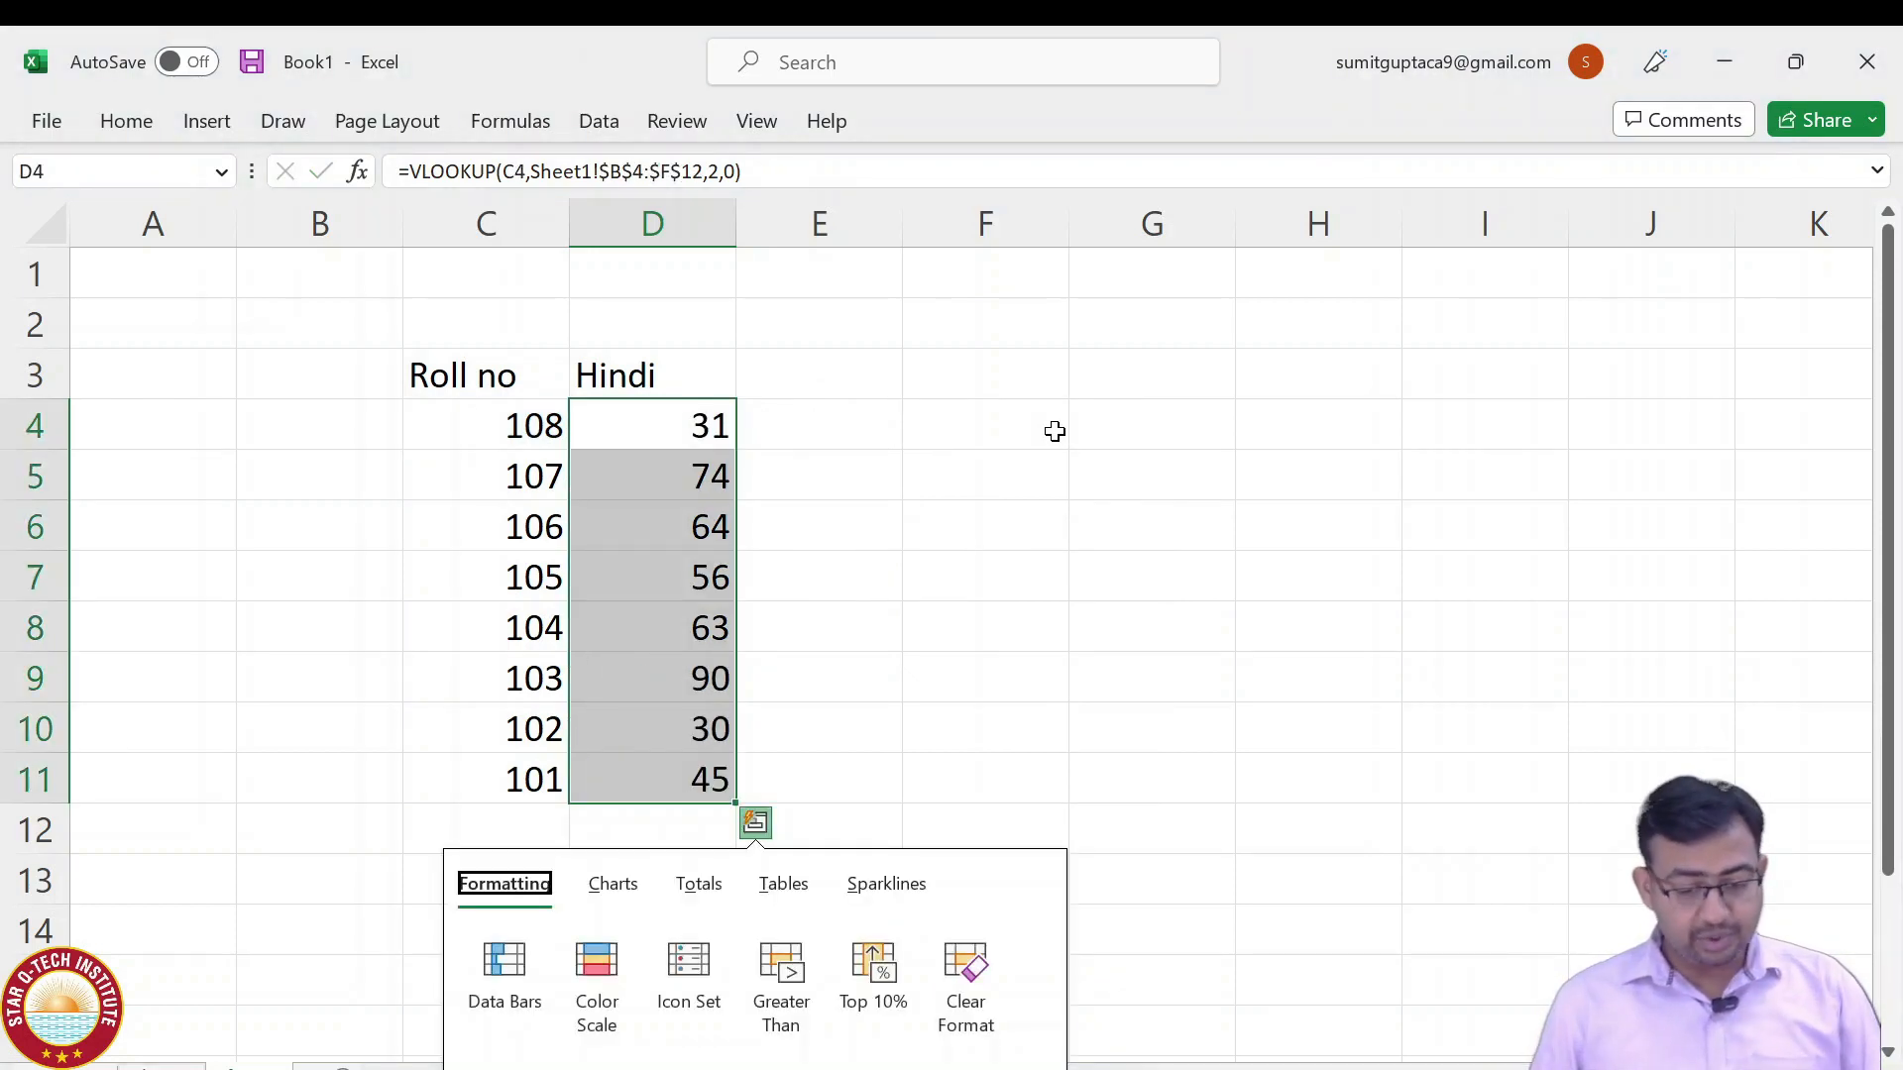
{"action": "key", "text": "Escape"}
{"action": "left_click", "coordinate": [670, 429]}
{"action": "key", "text": "F2"}
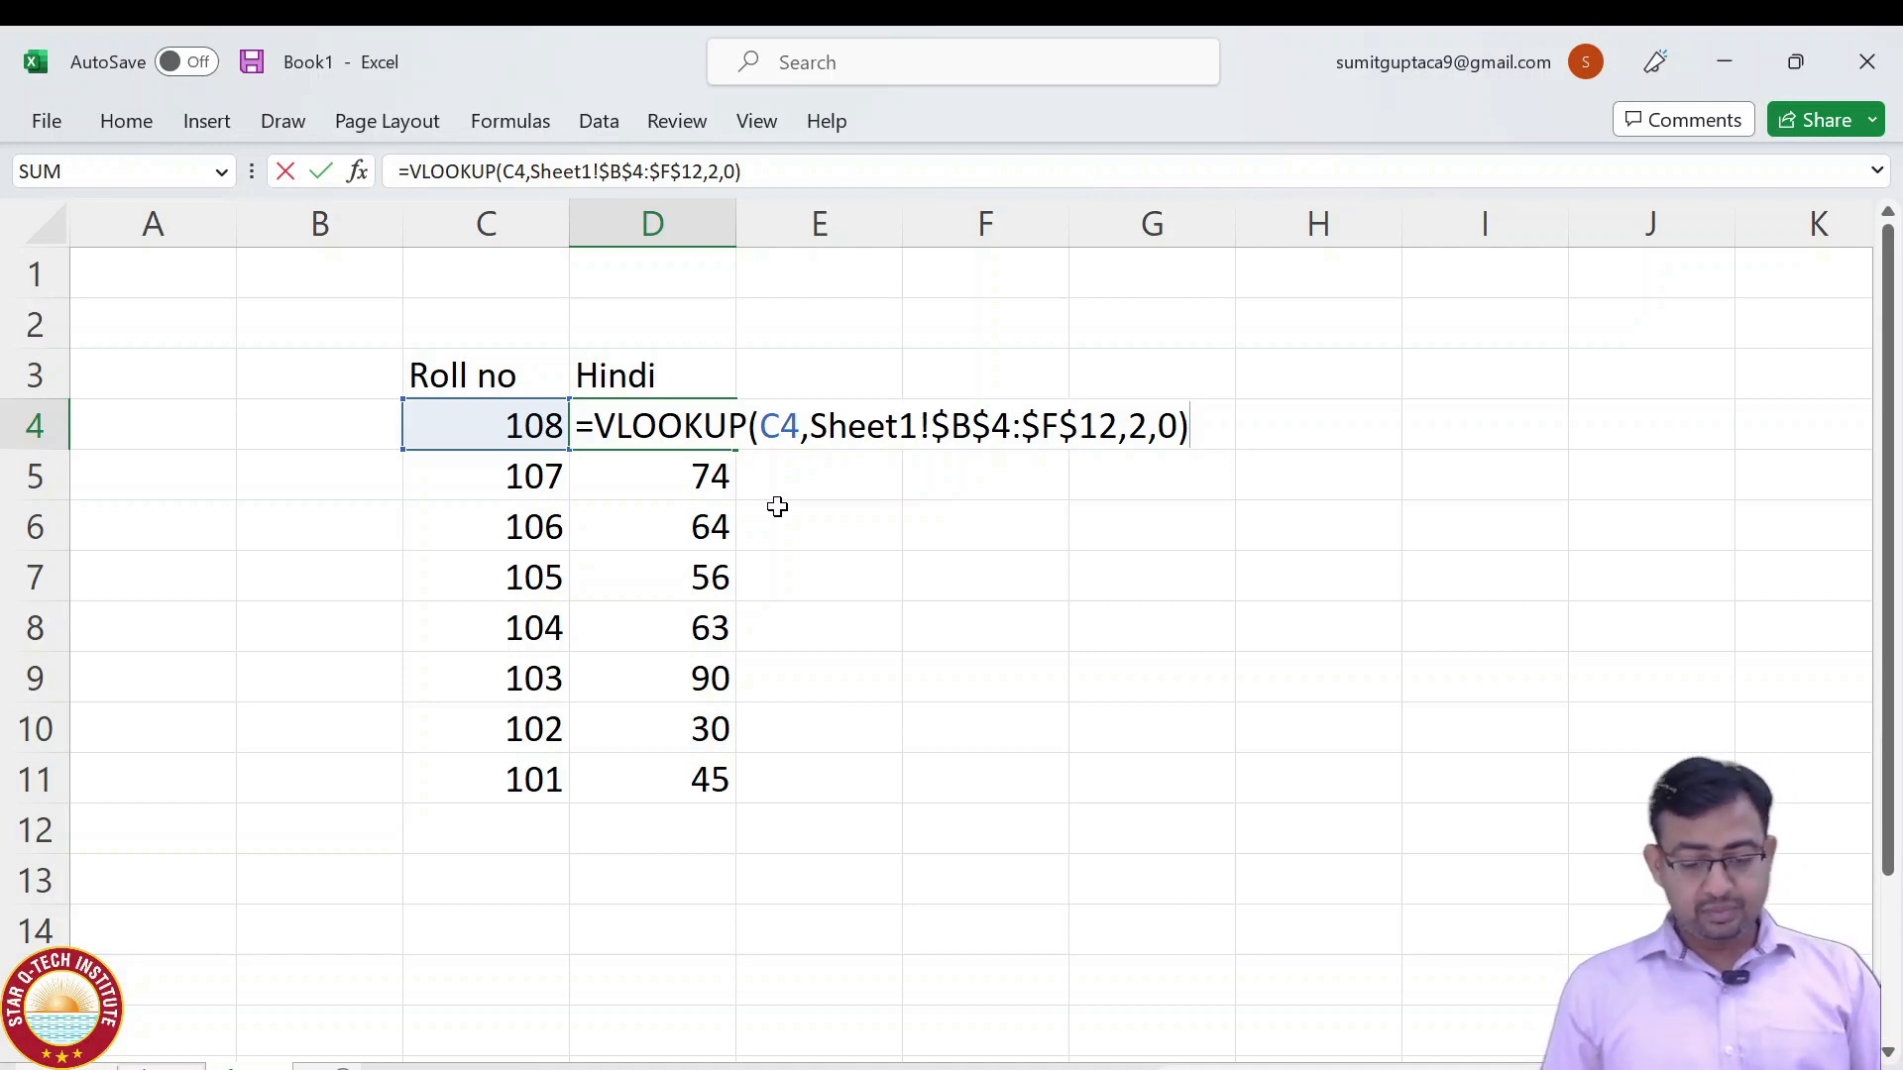
{"action": "key", "text": "Escape"}
Start a new table with the heading Roll no in B21 and roll numbers 101, 102, 103 and 104 in B22:B25.
{"action": "scroll", "coordinate": [777, 506], "scroll_direction": "down", "scroll_amount": 6}
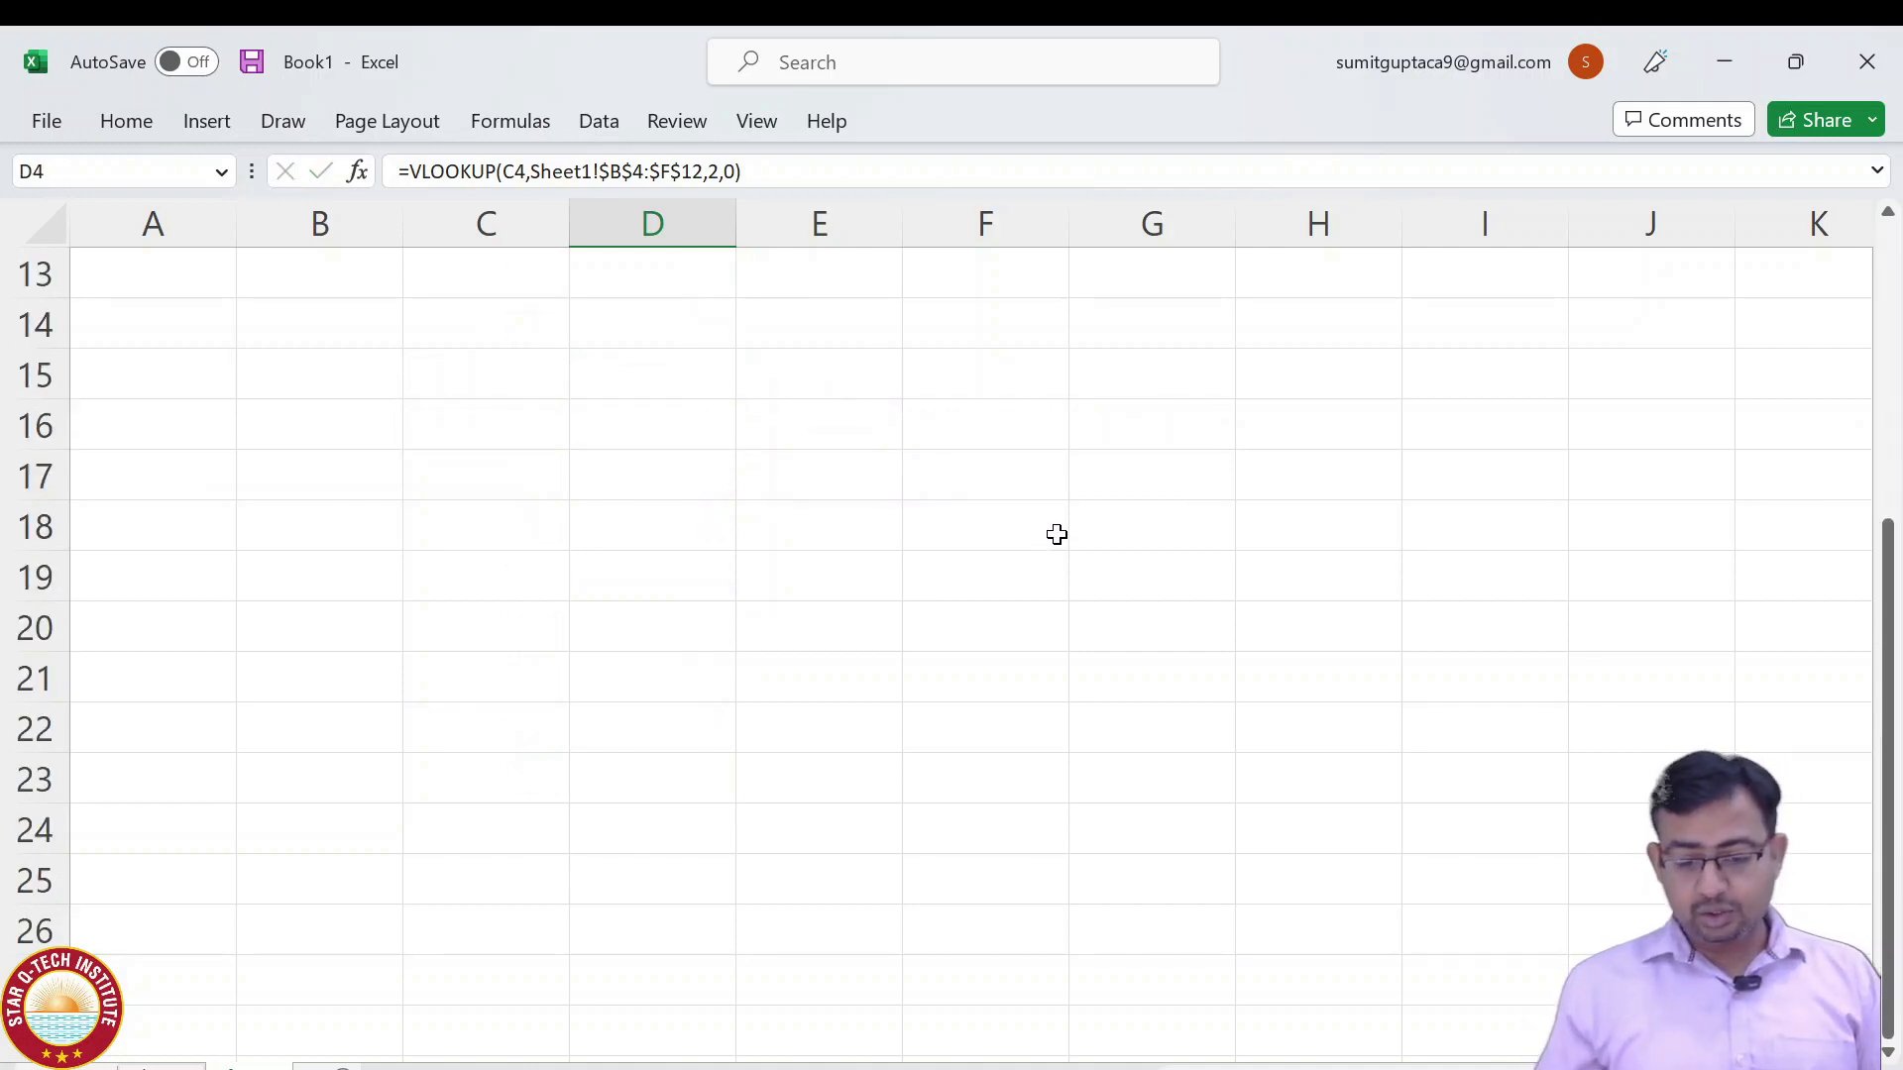
{"action": "left_click", "coordinate": [354, 372]}
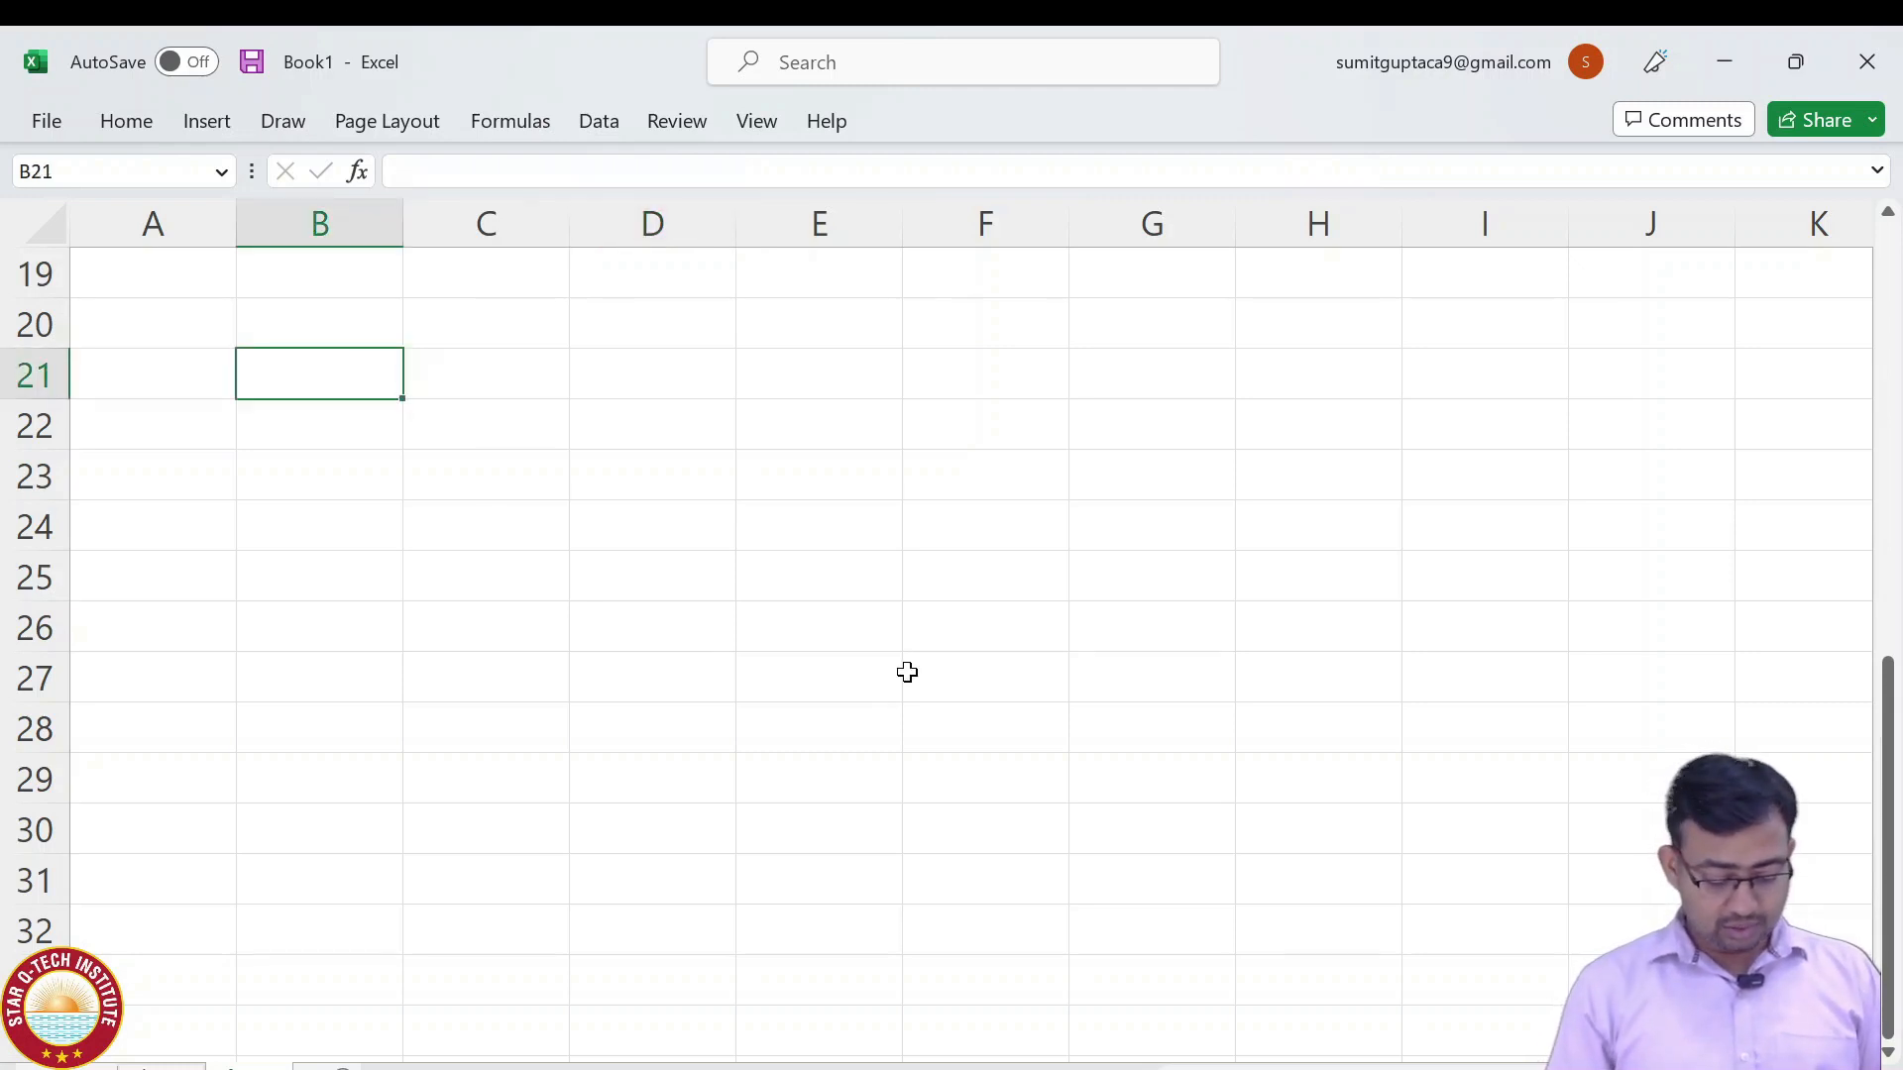
{"action": "type", "text": "Ro"}
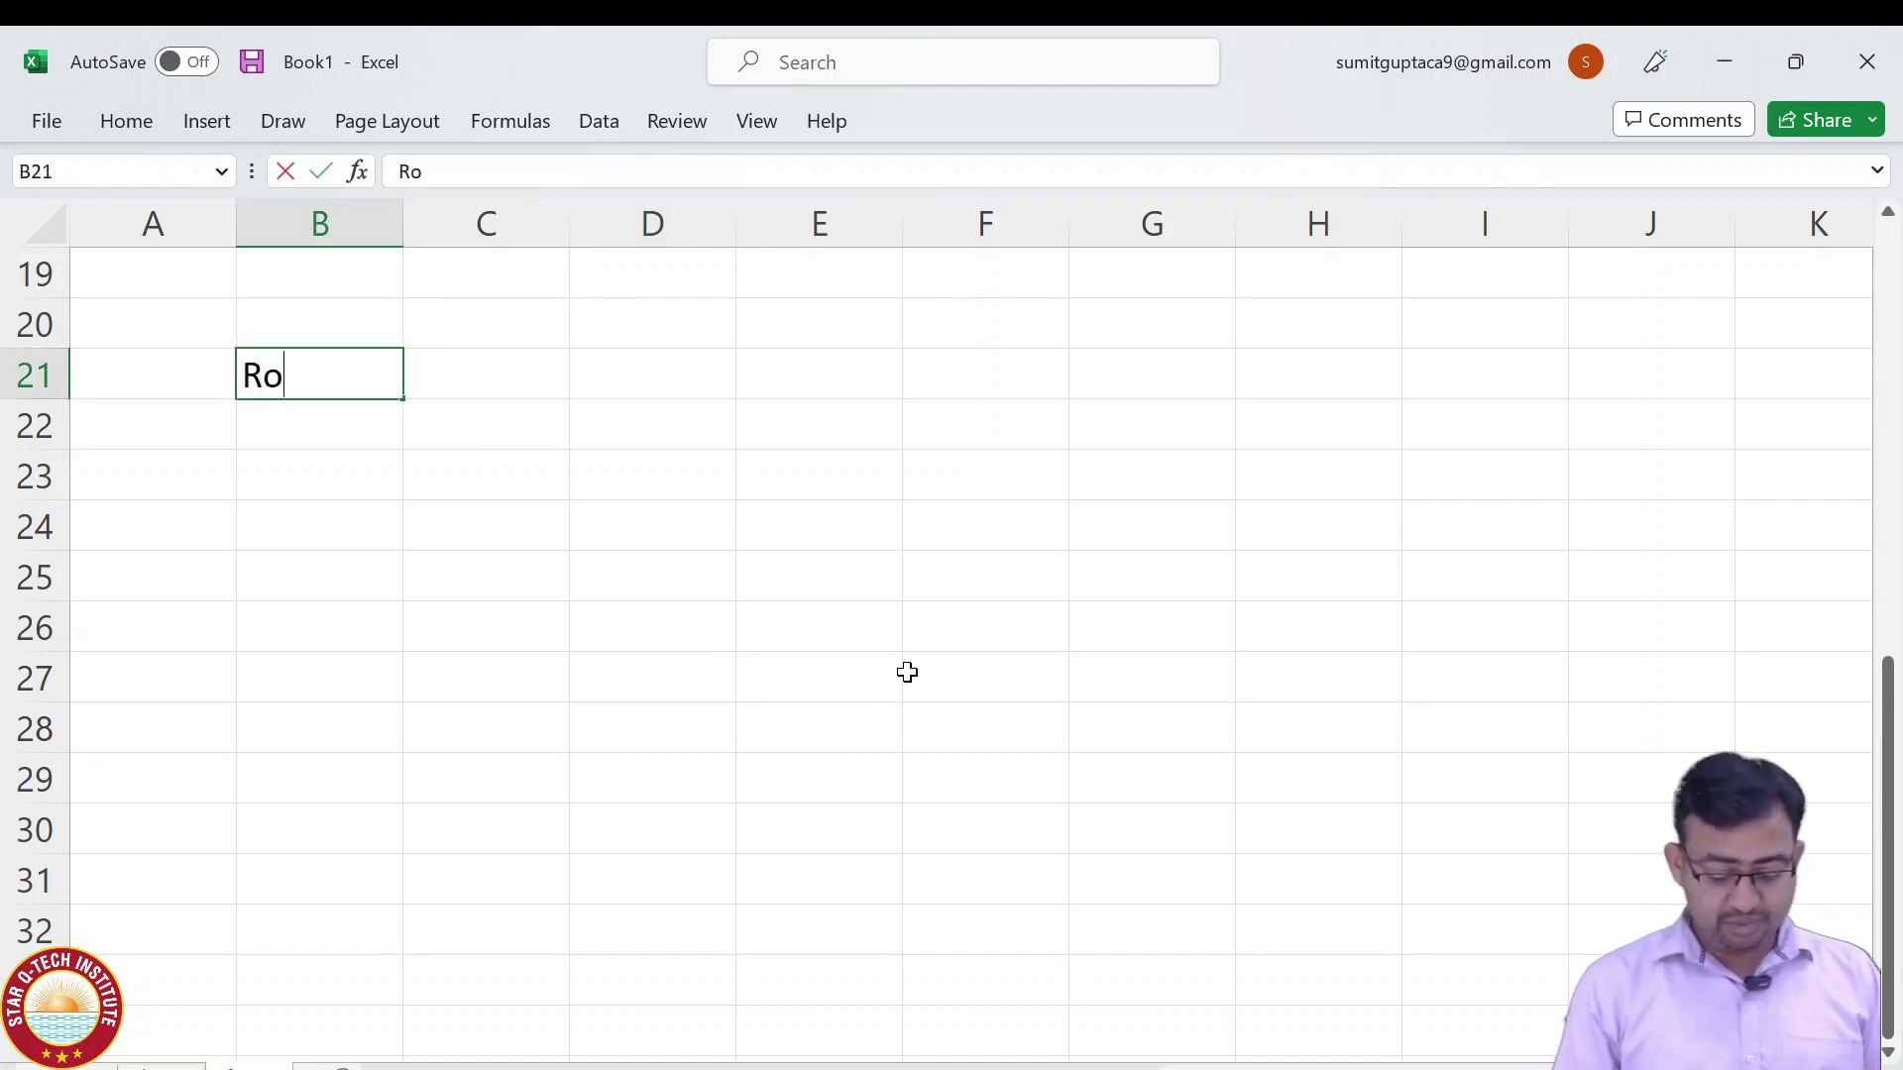
{"action": "type", "text": "ll no"}
{"action": "key", "text": "Return"}
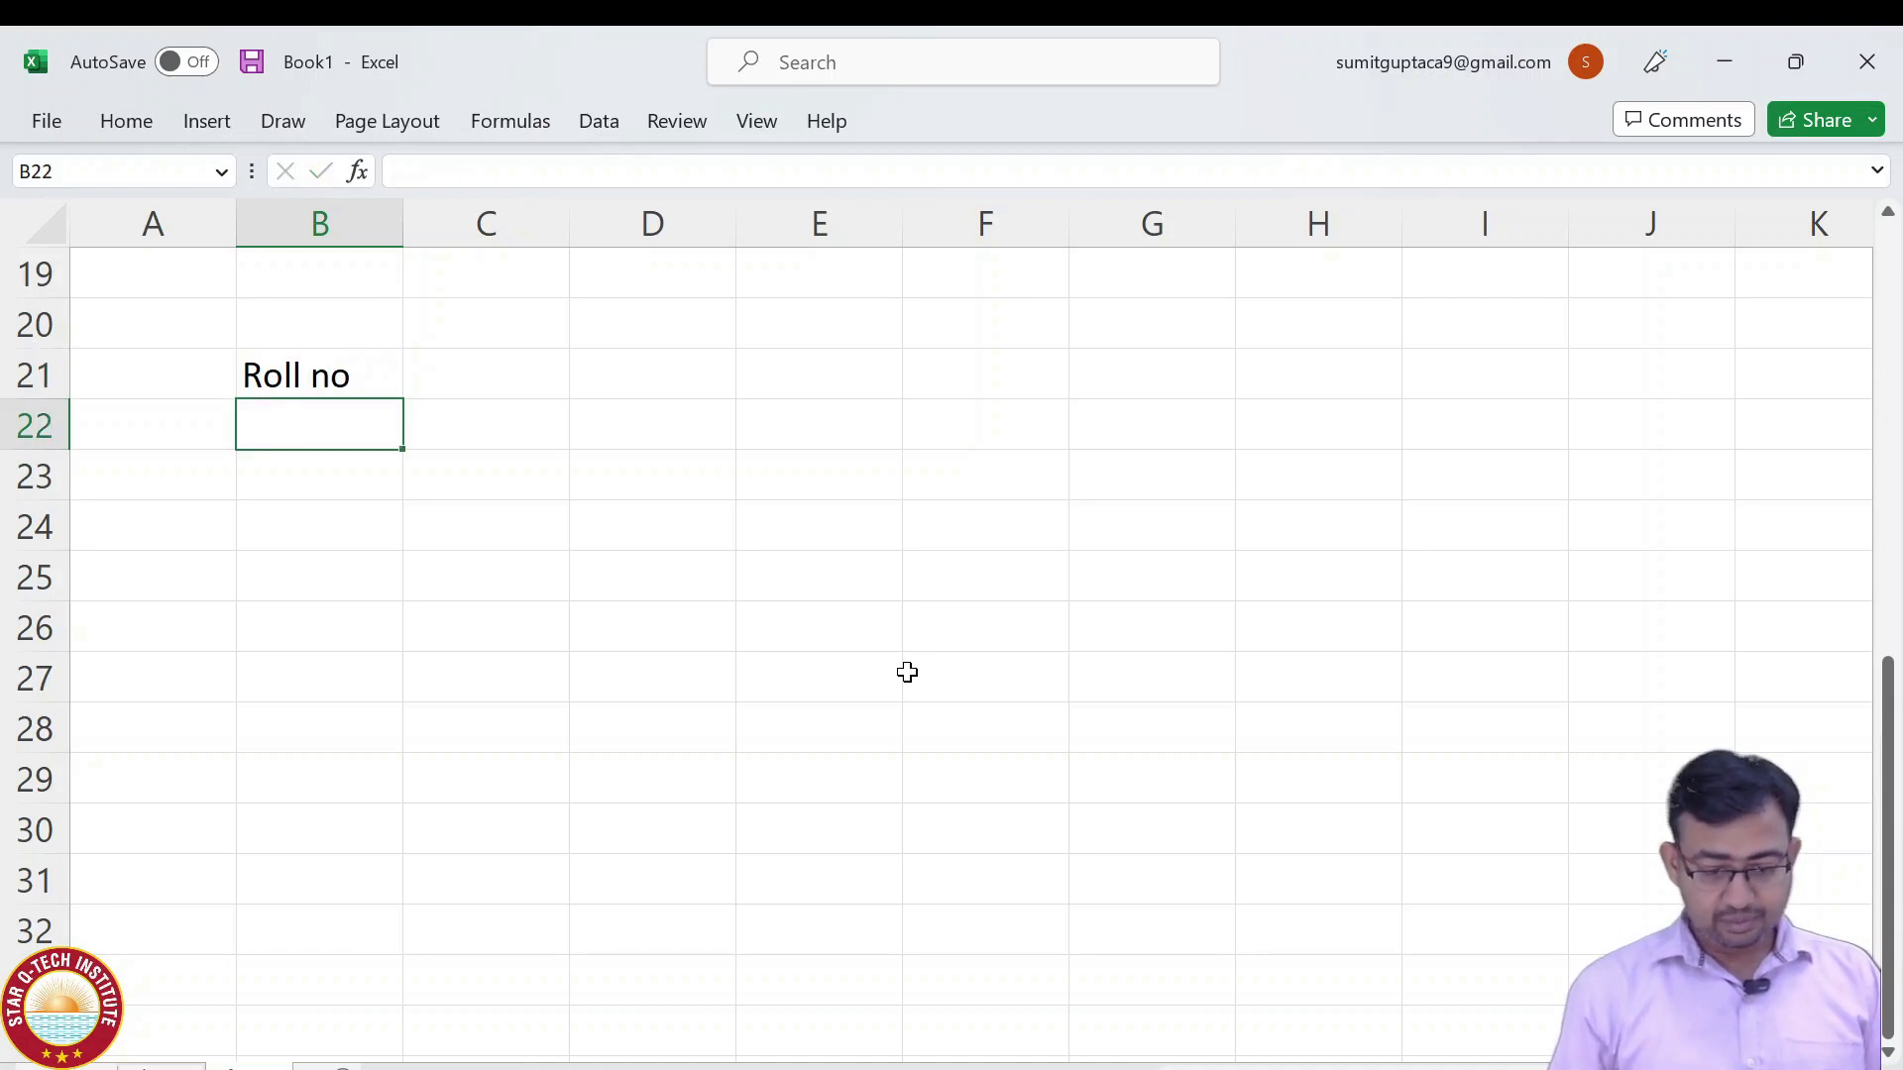
{"action": "type", "text": "101"}
{"action": "key", "text": "Return"}
{"action": "type", "text": "102"}
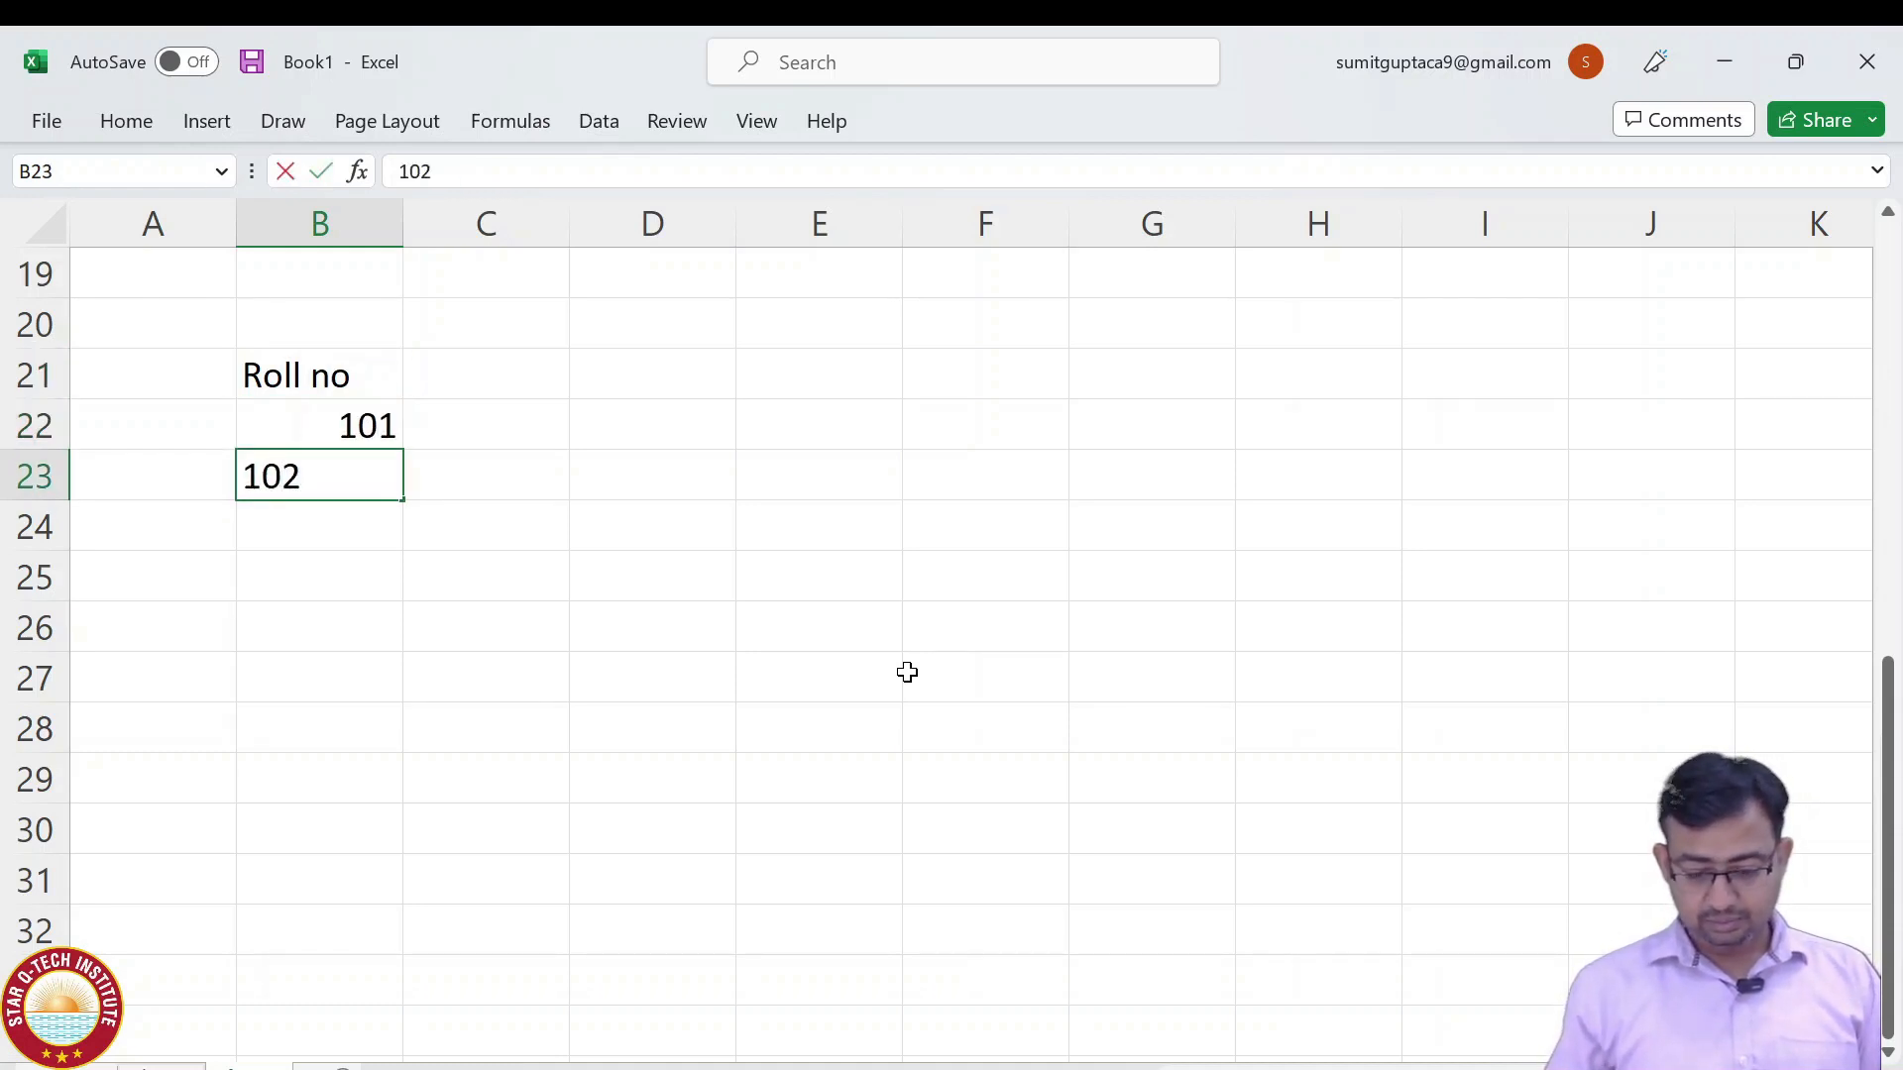
{"action": "key", "text": "Return"}
{"action": "type", "text": "103"}
{"action": "key", "text": "Return"}
{"action": "type", "text": "104"}
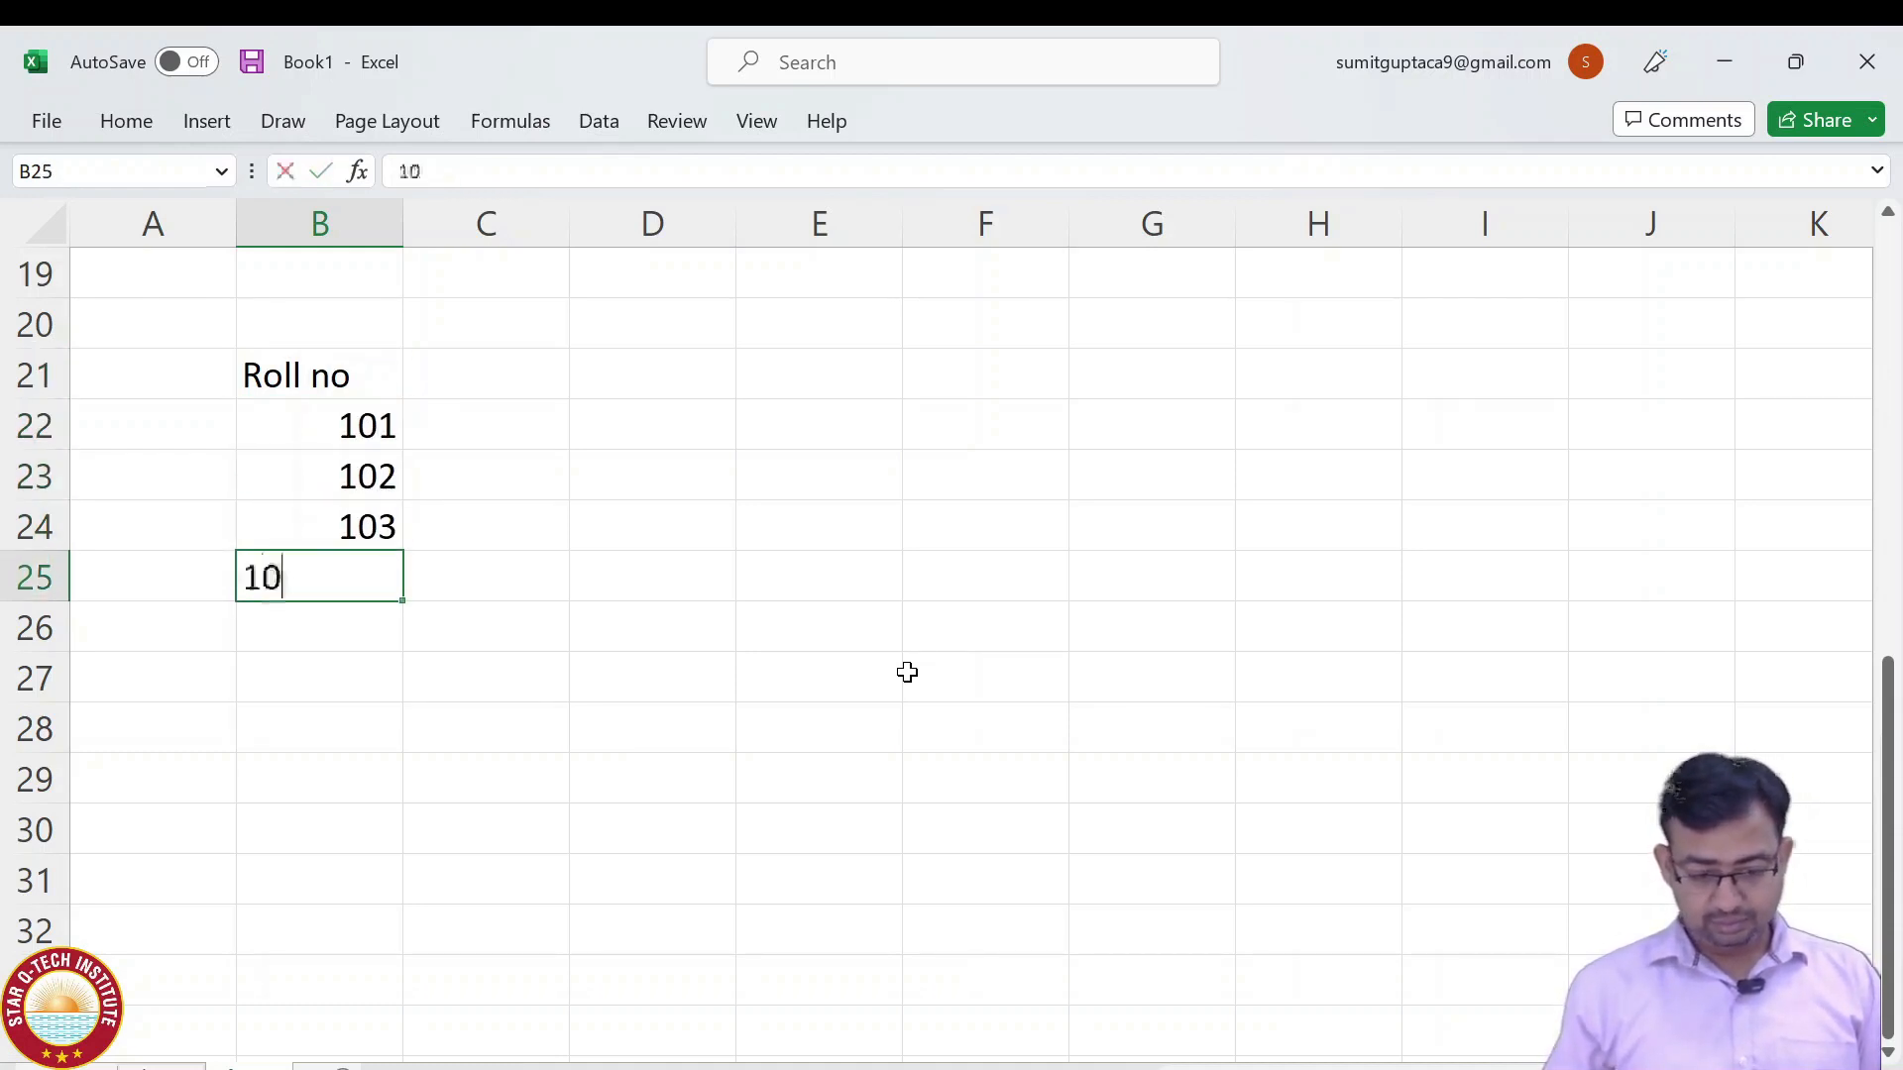
{"action": "key", "text": "Return"}
Add a Code column beside the roll numbers with AAA, BBB, CCC and DDD in C22:C25.
{"action": "key", "text": "Up"}
{"action": "key", "text": "Up"}
{"action": "key", "text": "Up"}
{"action": "key", "text": "Up"}
{"action": "key", "text": "Right"}
{"action": "key", "text": "Up"}
{"action": "type", "text": "Code"}
{"action": "key", "text": "Return"}
{"action": "type", "text": "AAA"}
{"action": "key", "text": "Return"}
{"action": "type", "text": "BBB"}
{"action": "key", "text": "Return"}
{"action": "type", "text": "CC"}
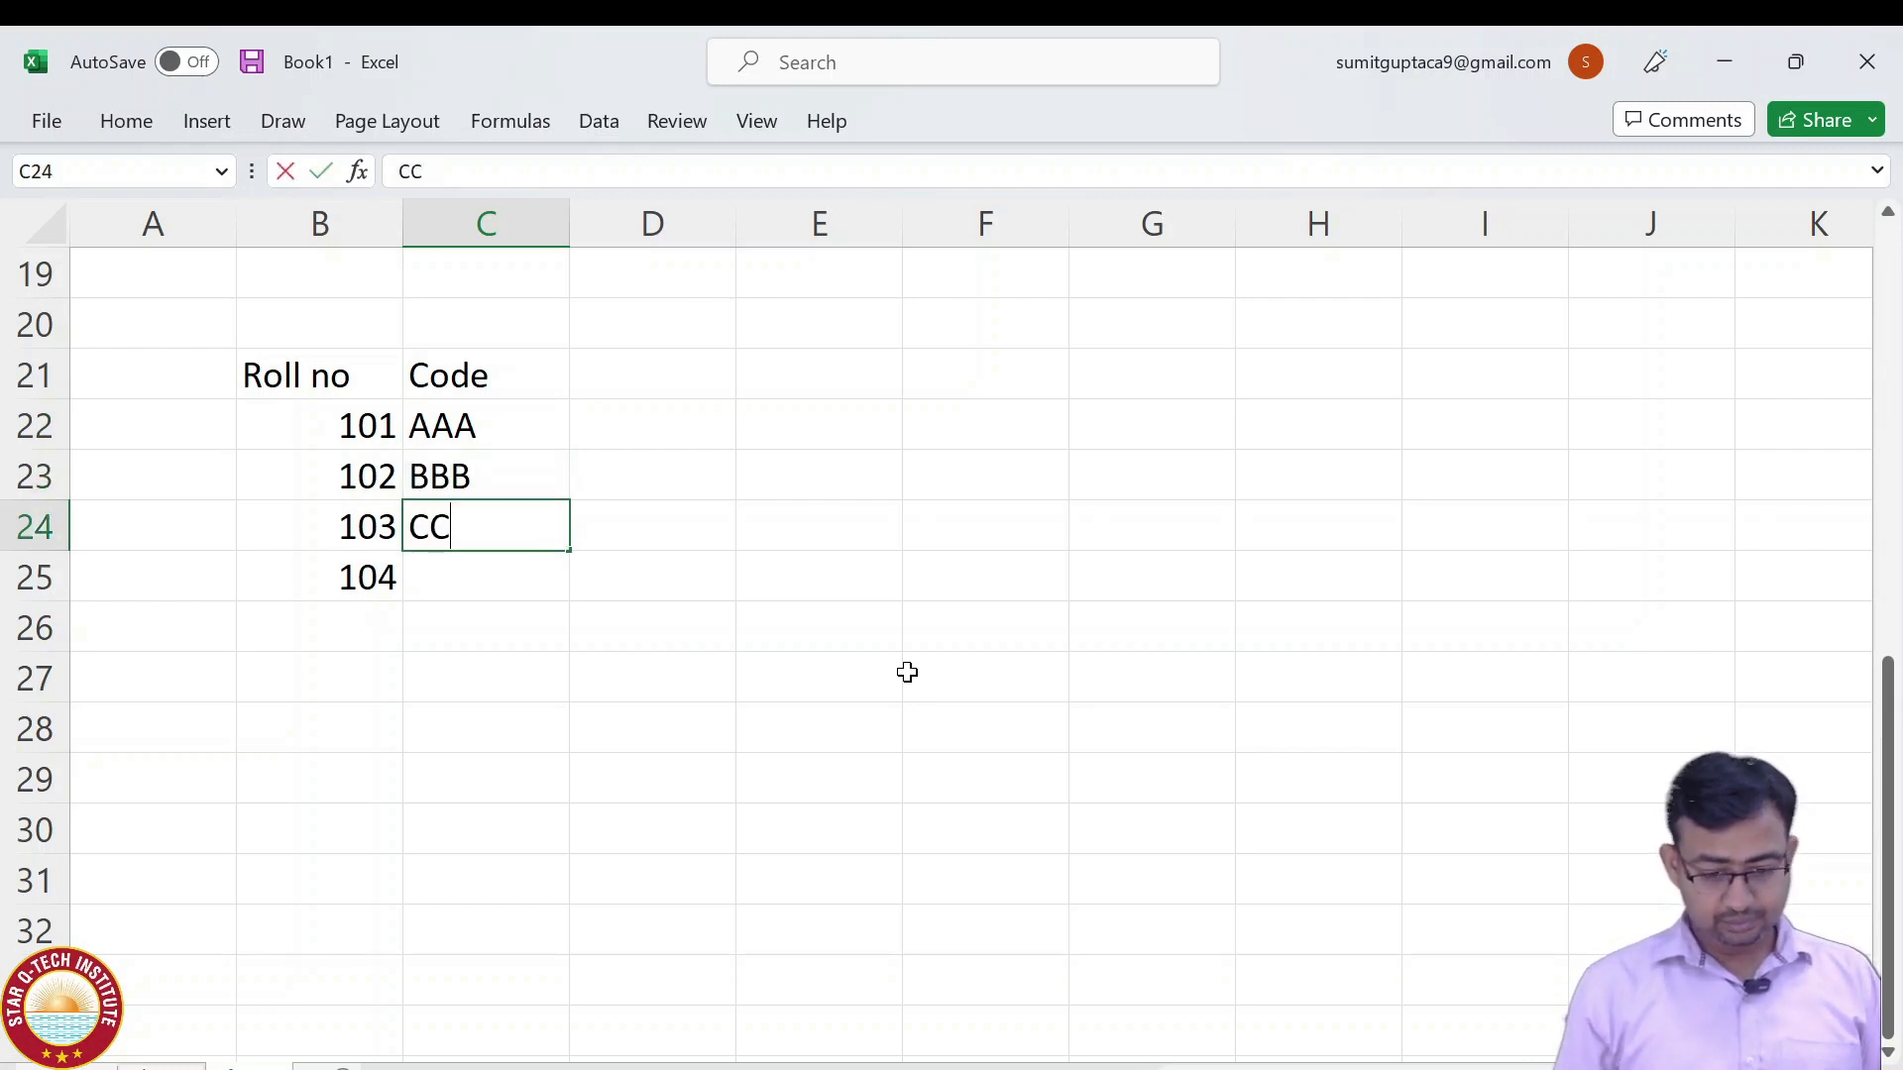
{"action": "type", "text": "C"}
{"action": "key", "text": "Return"}
{"action": "type", "text": "DDD"}
{"action": "key", "text": "Tab"}
Enter the headings Code in F21 and Marks in G21 for a second table.
{"action": "key", "text": "Tab"}
{"action": "key", "text": "Up"}
{"action": "key", "text": "Up"}
{"action": "key", "text": "Up"}
{"action": "key", "text": "Up"}
{"action": "key", "text": "alt"}
{"action": "key", "text": "Left"}
{"action": "key", "text": "Right"}
{"action": "key", "text": "Escape"}
{"action": "key", "text": "Right"}
{"action": "type", "text": "Cod"}
{"action": "key", "text": "Right"}
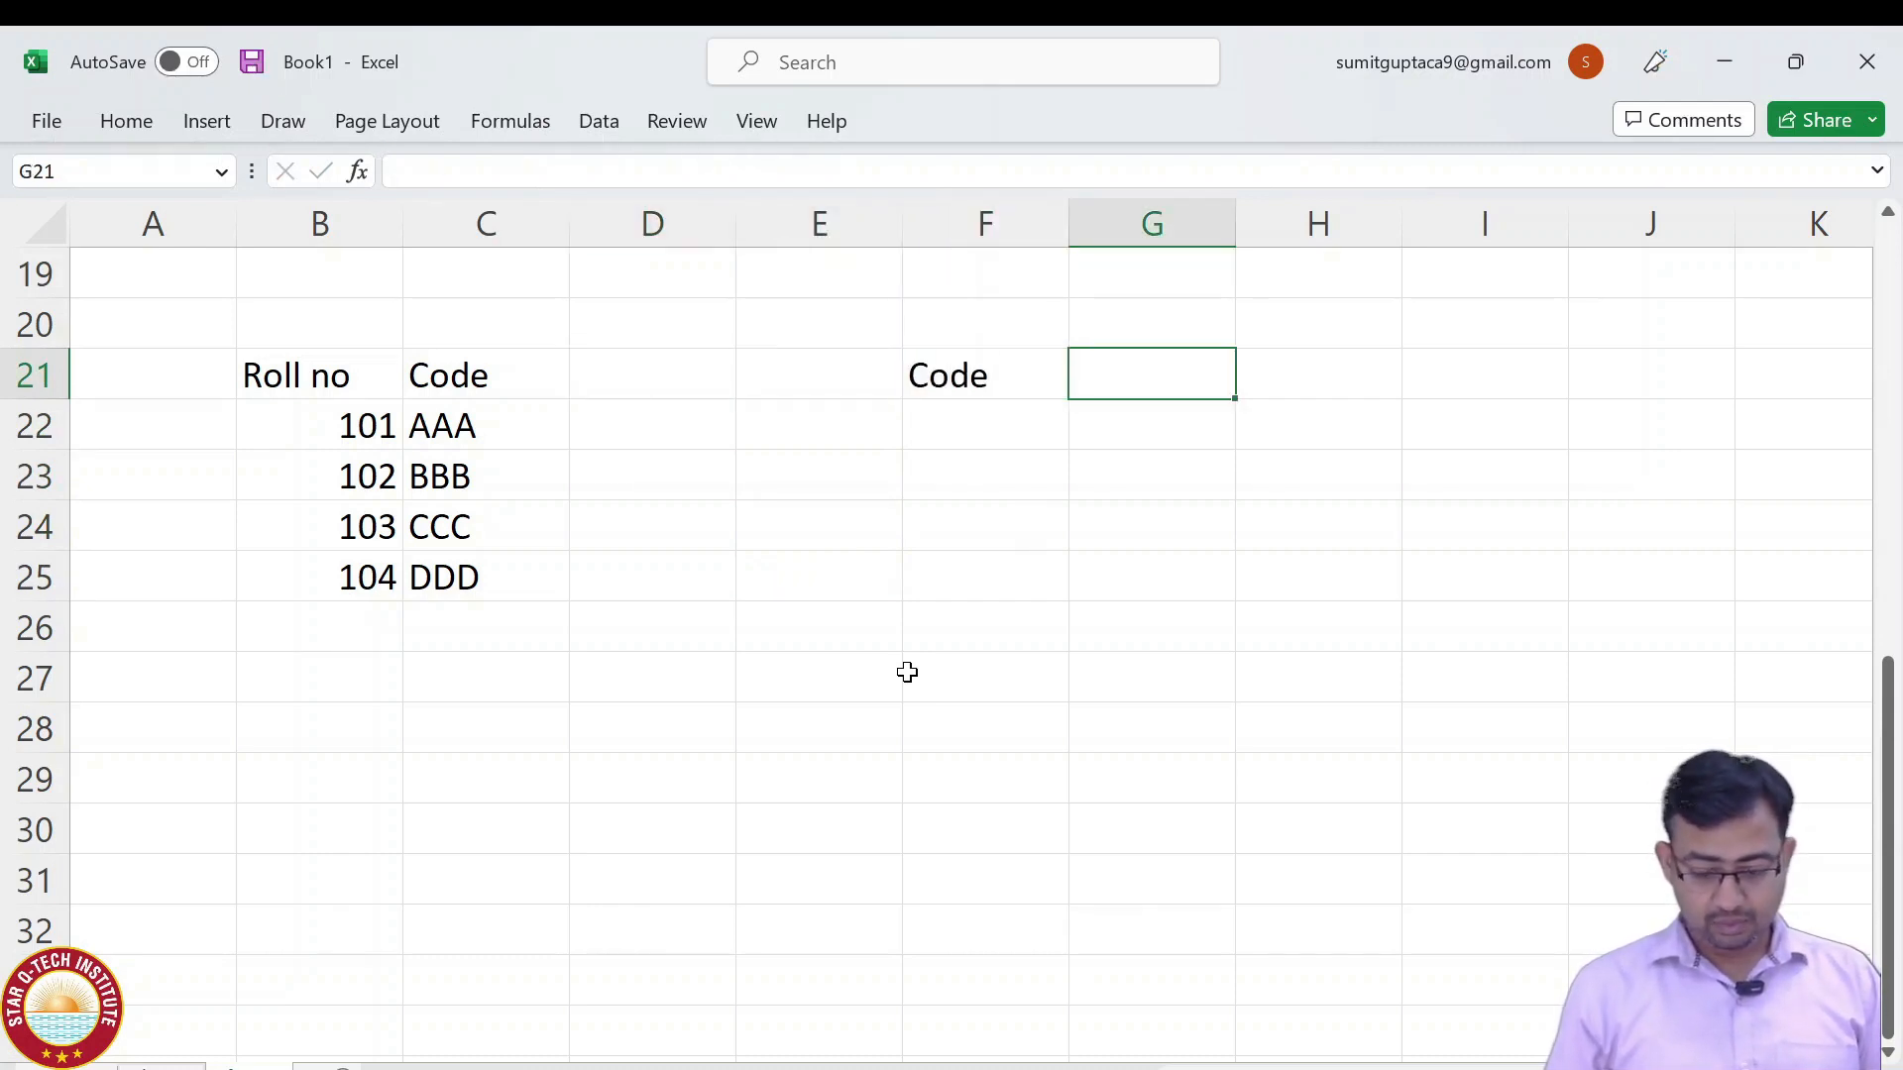
{"action": "type", "text": "Marks"}
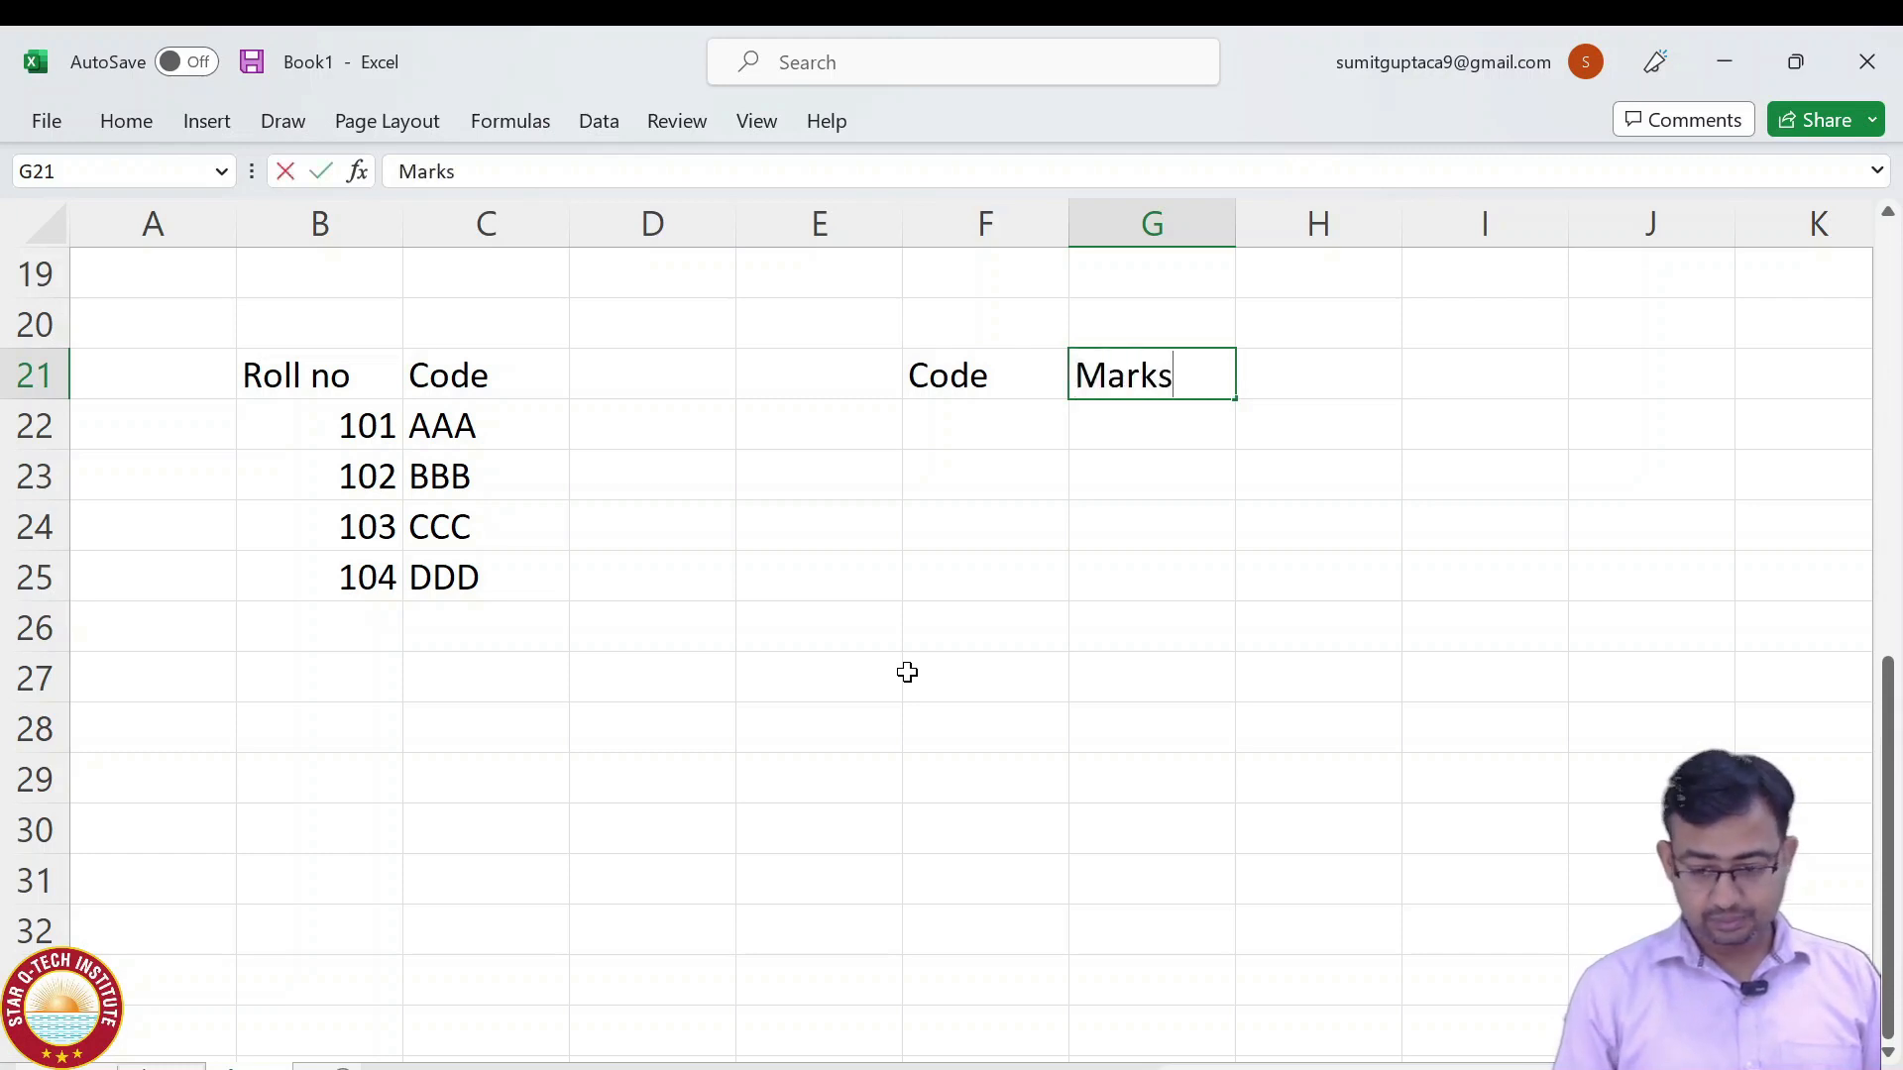
{"action": "key", "text": "Return"}
List the codes DDD, CCC, BBB and AAA in F22:F25 under the second table's Code heading.
{"action": "key", "text": "Left"}
{"action": "type", "text": "DDD"}
{"action": "key", "text": "Return"}
{"action": "type", "text": "CCC"}
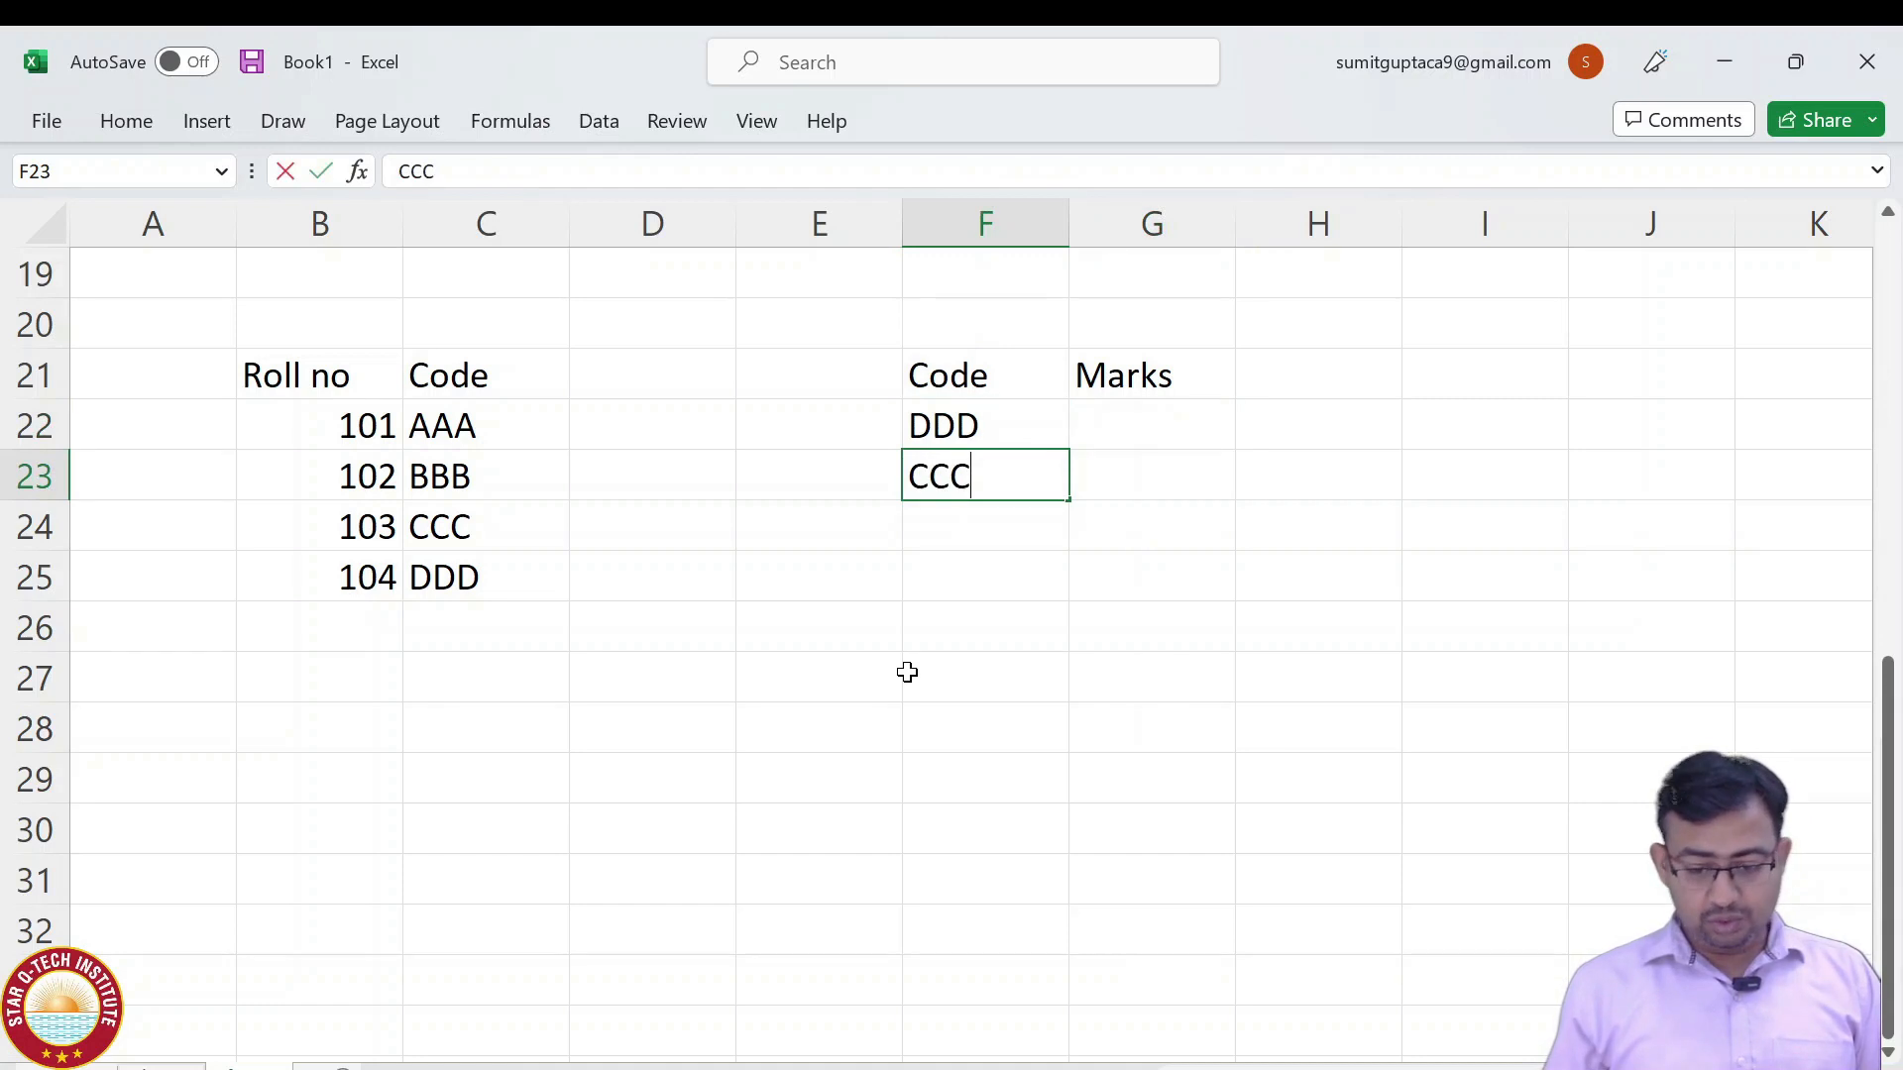
{"action": "key", "text": "Return"}
{"action": "type", "text": "DDD"}
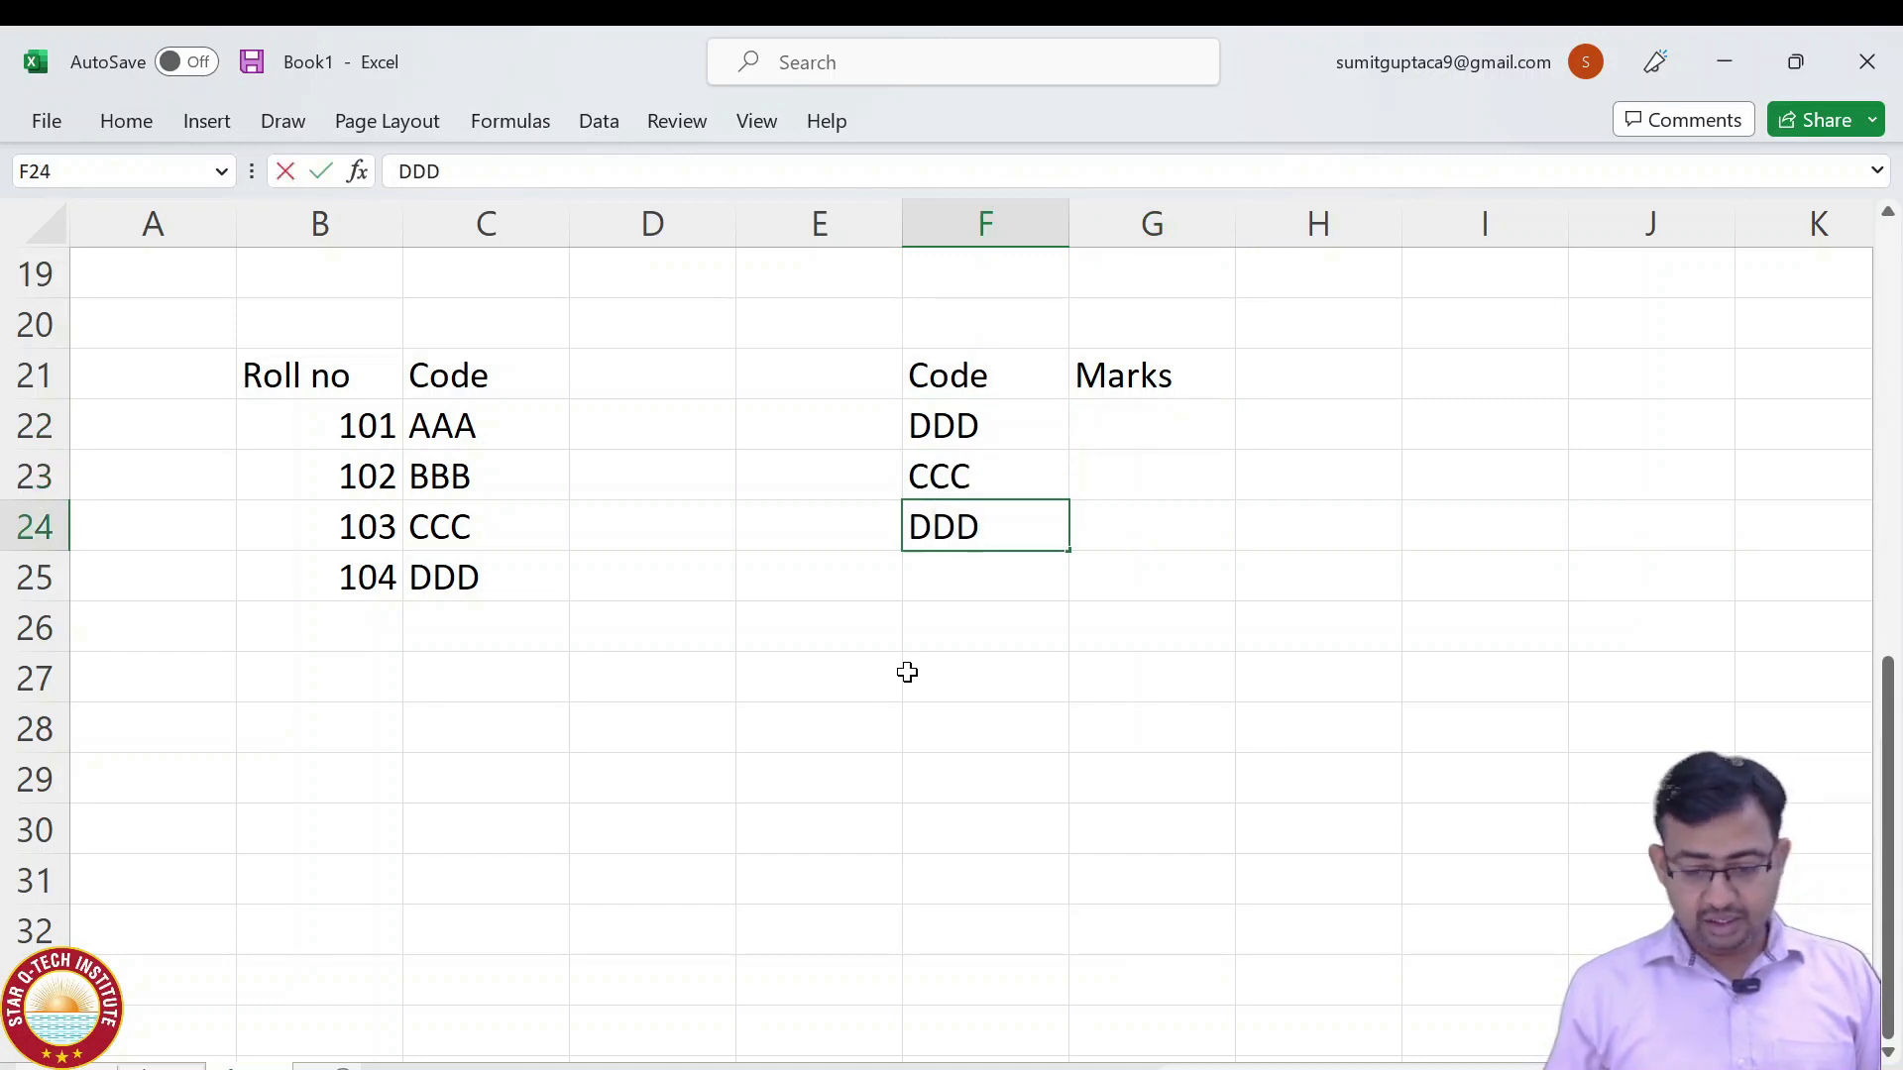
{"action": "key", "text": "Escape"}
{"action": "type", "text": "BBB"}
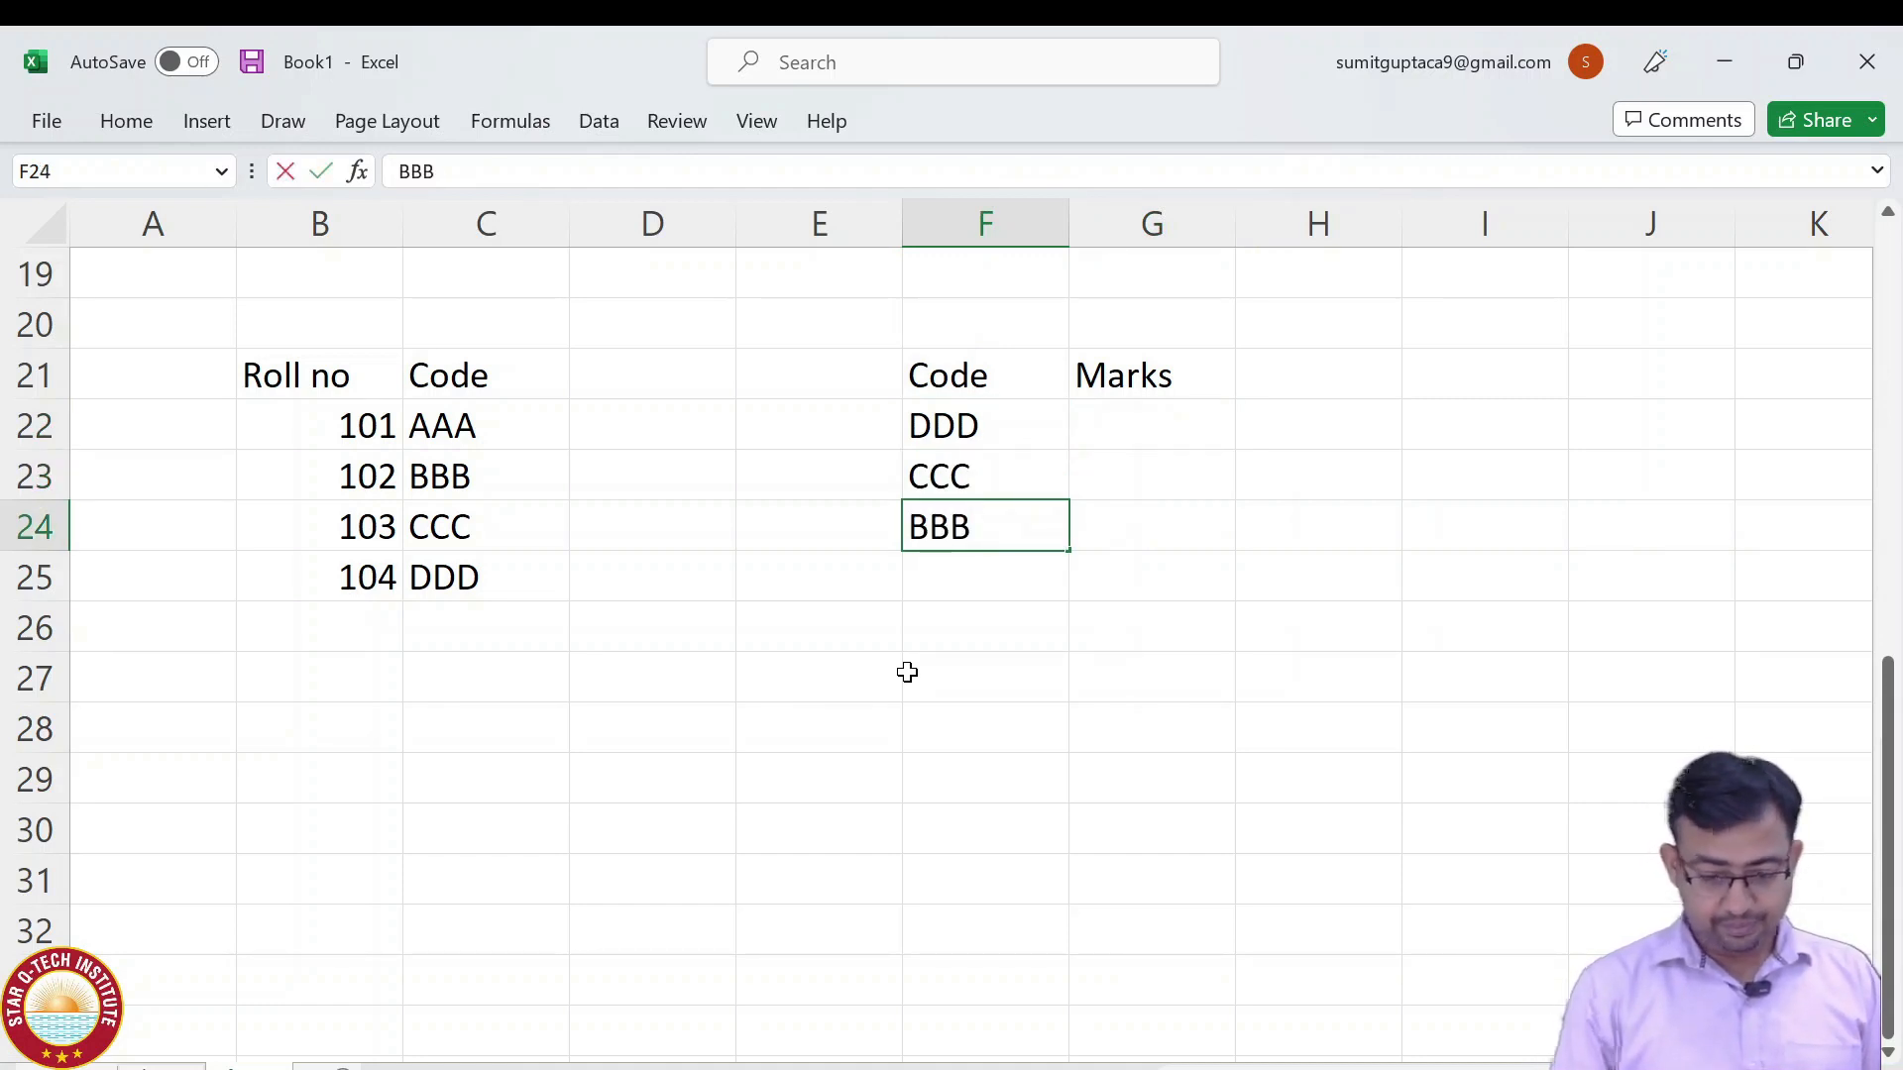
{"action": "key", "text": "Return"}
{"action": "type", "text": "AAA"}
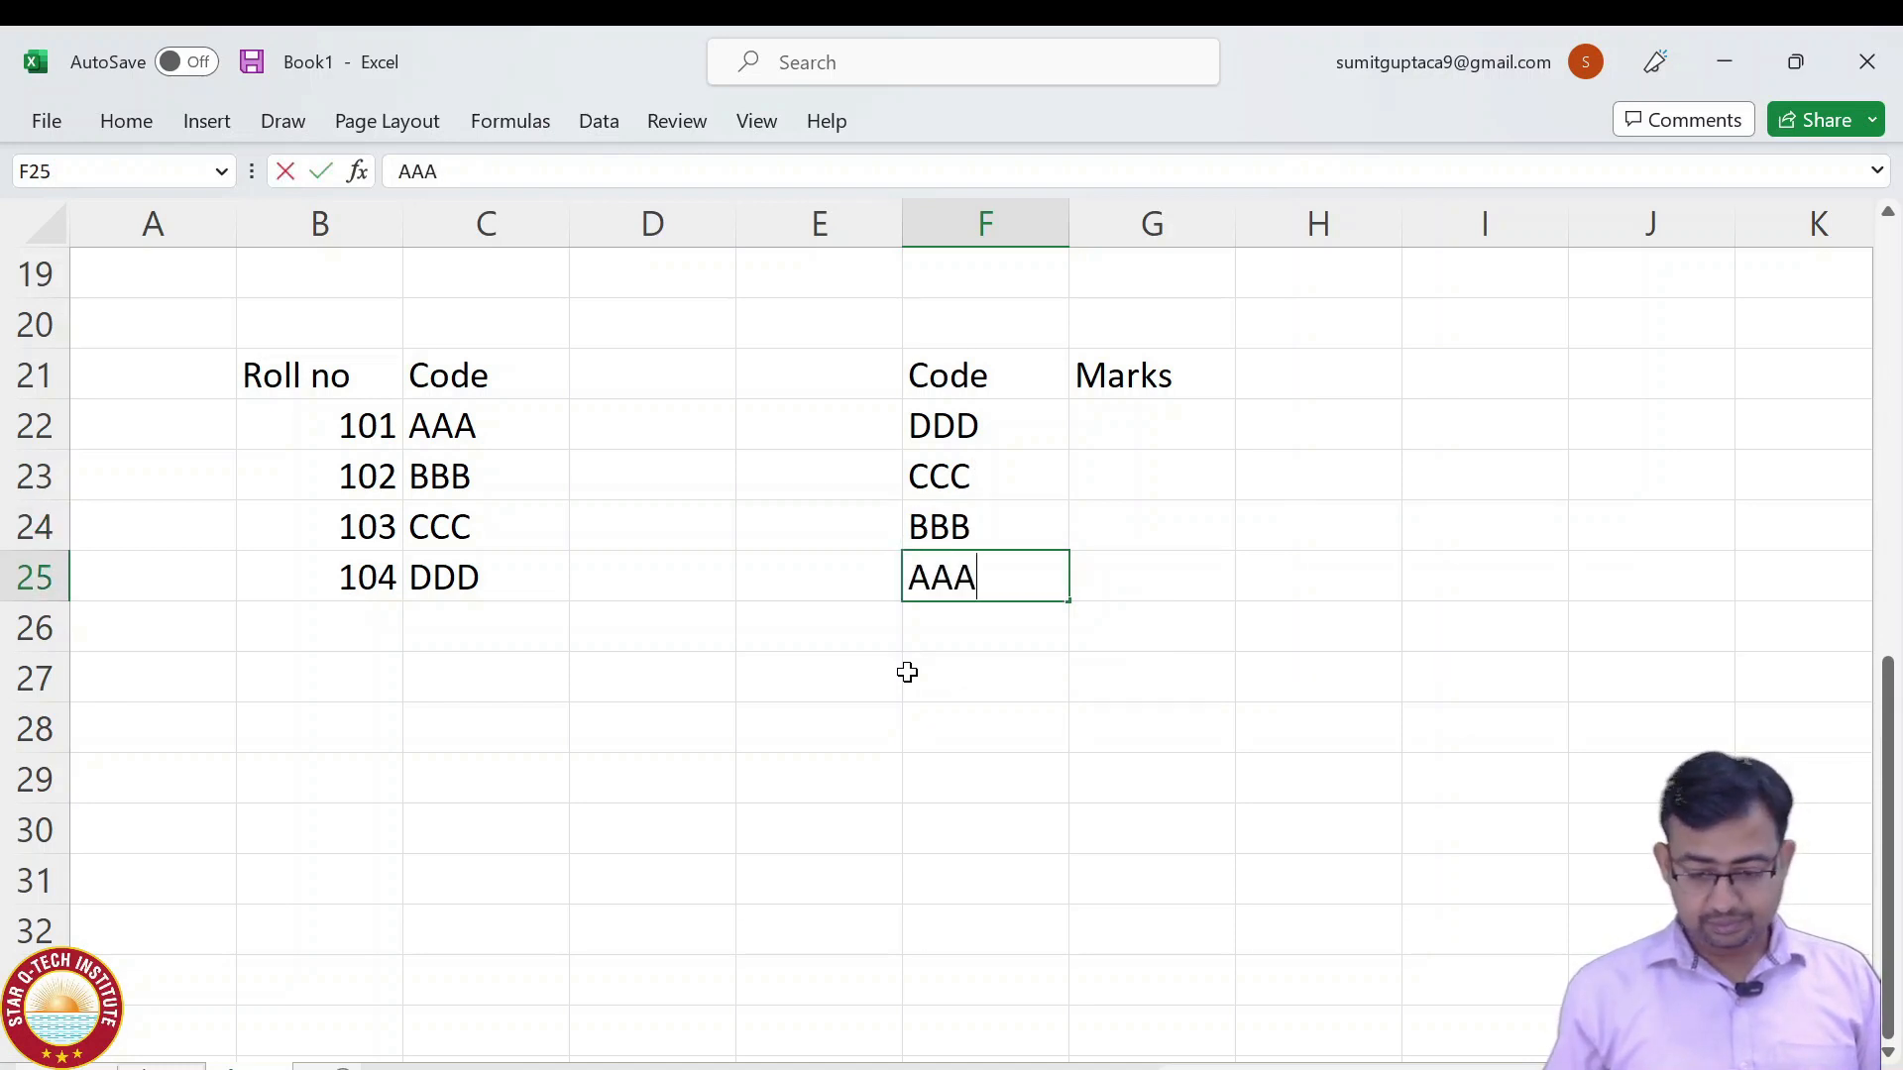
Enter the marks 90, 80, 70 and 60 in G22:G25 beside the codes.
{"action": "key", "text": "Up"}
{"action": "key", "text": "Up"}
{"action": "key", "text": "Up"}
{"action": "key", "text": "Right"}
{"action": "type", "text": "90"}
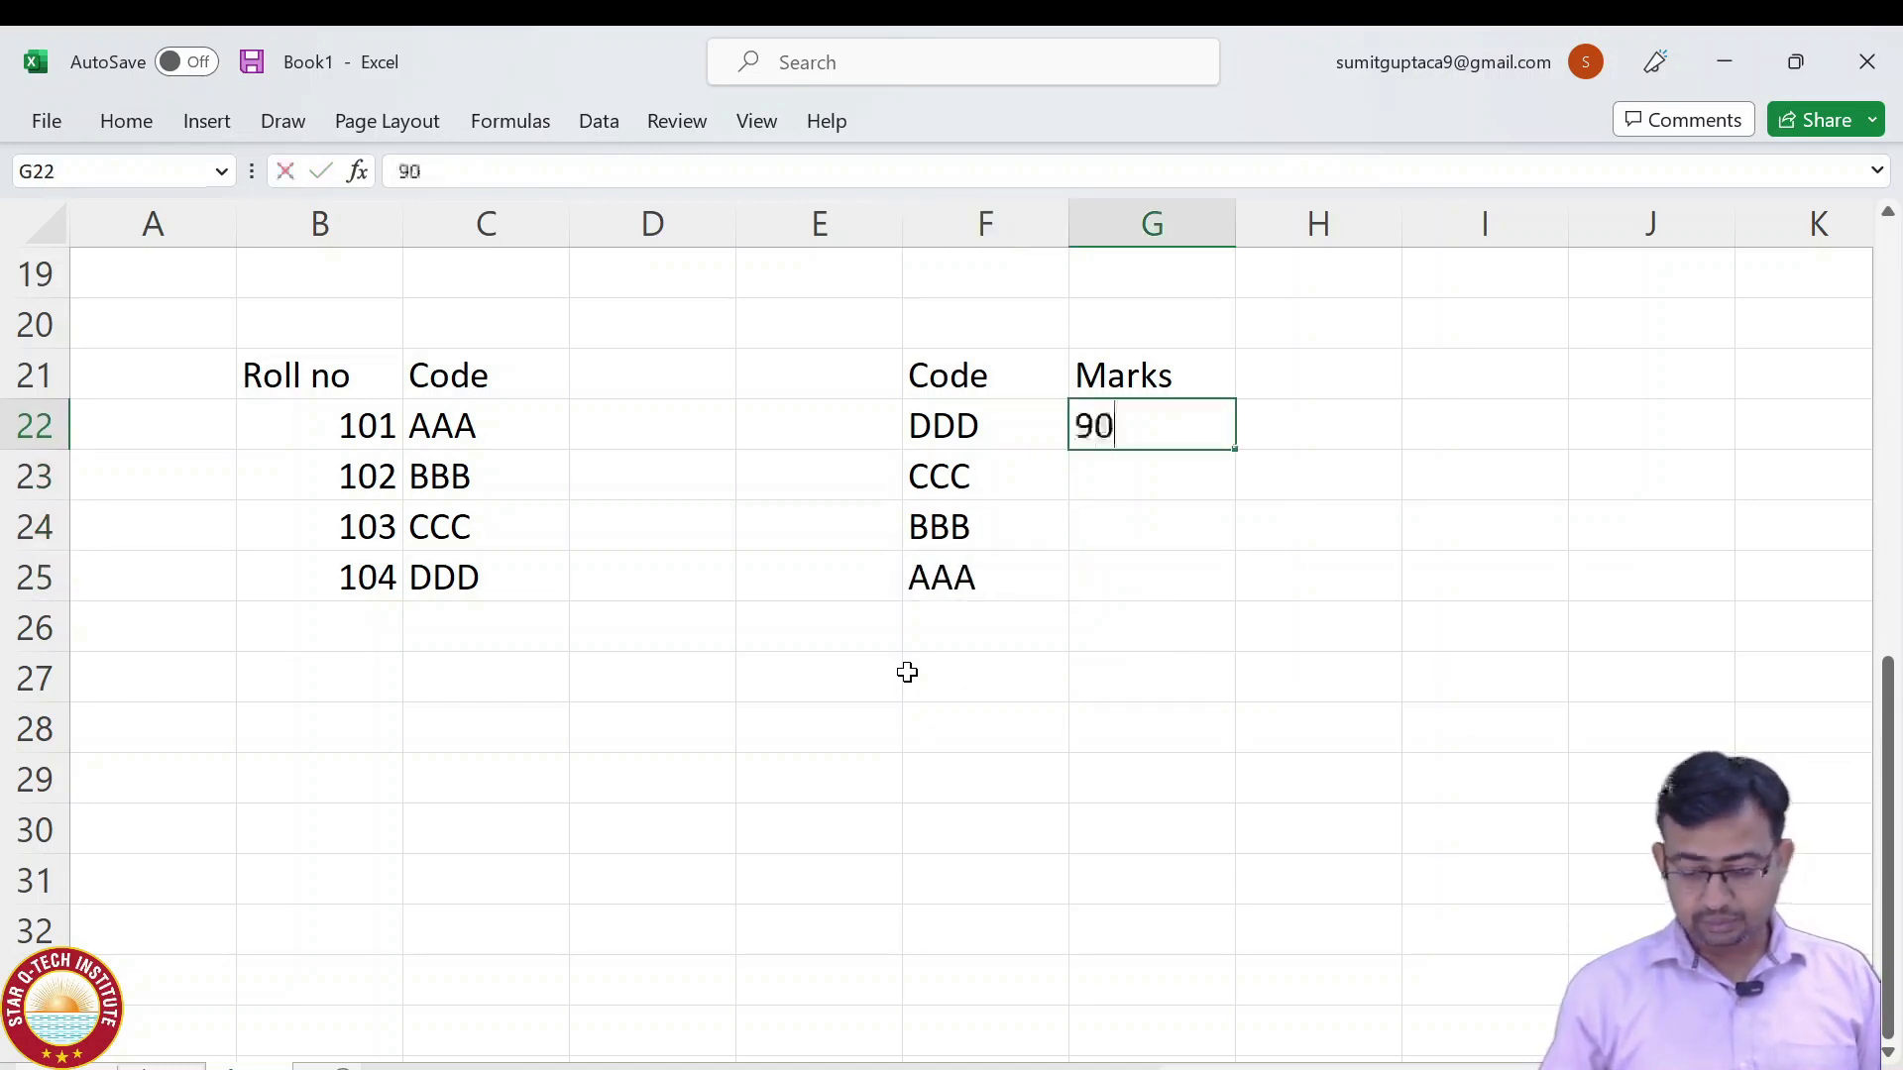
{"action": "key", "text": "Return"}
{"action": "type", "text": "80"}
{"action": "key", "text": "Return"}
{"action": "type", "text": "70"}
{"action": "key", "text": "Return"}
{"action": "type", "text": "60"}
{"action": "key", "text": "Return"}
Enter the heading Roll no in C28 and the lookup roll number 102 in C29.
{"action": "key", "text": "Down"}
{"action": "key", "text": "Down"}
{"action": "key", "text": "Down"}
{"action": "key", "text": "Left"}
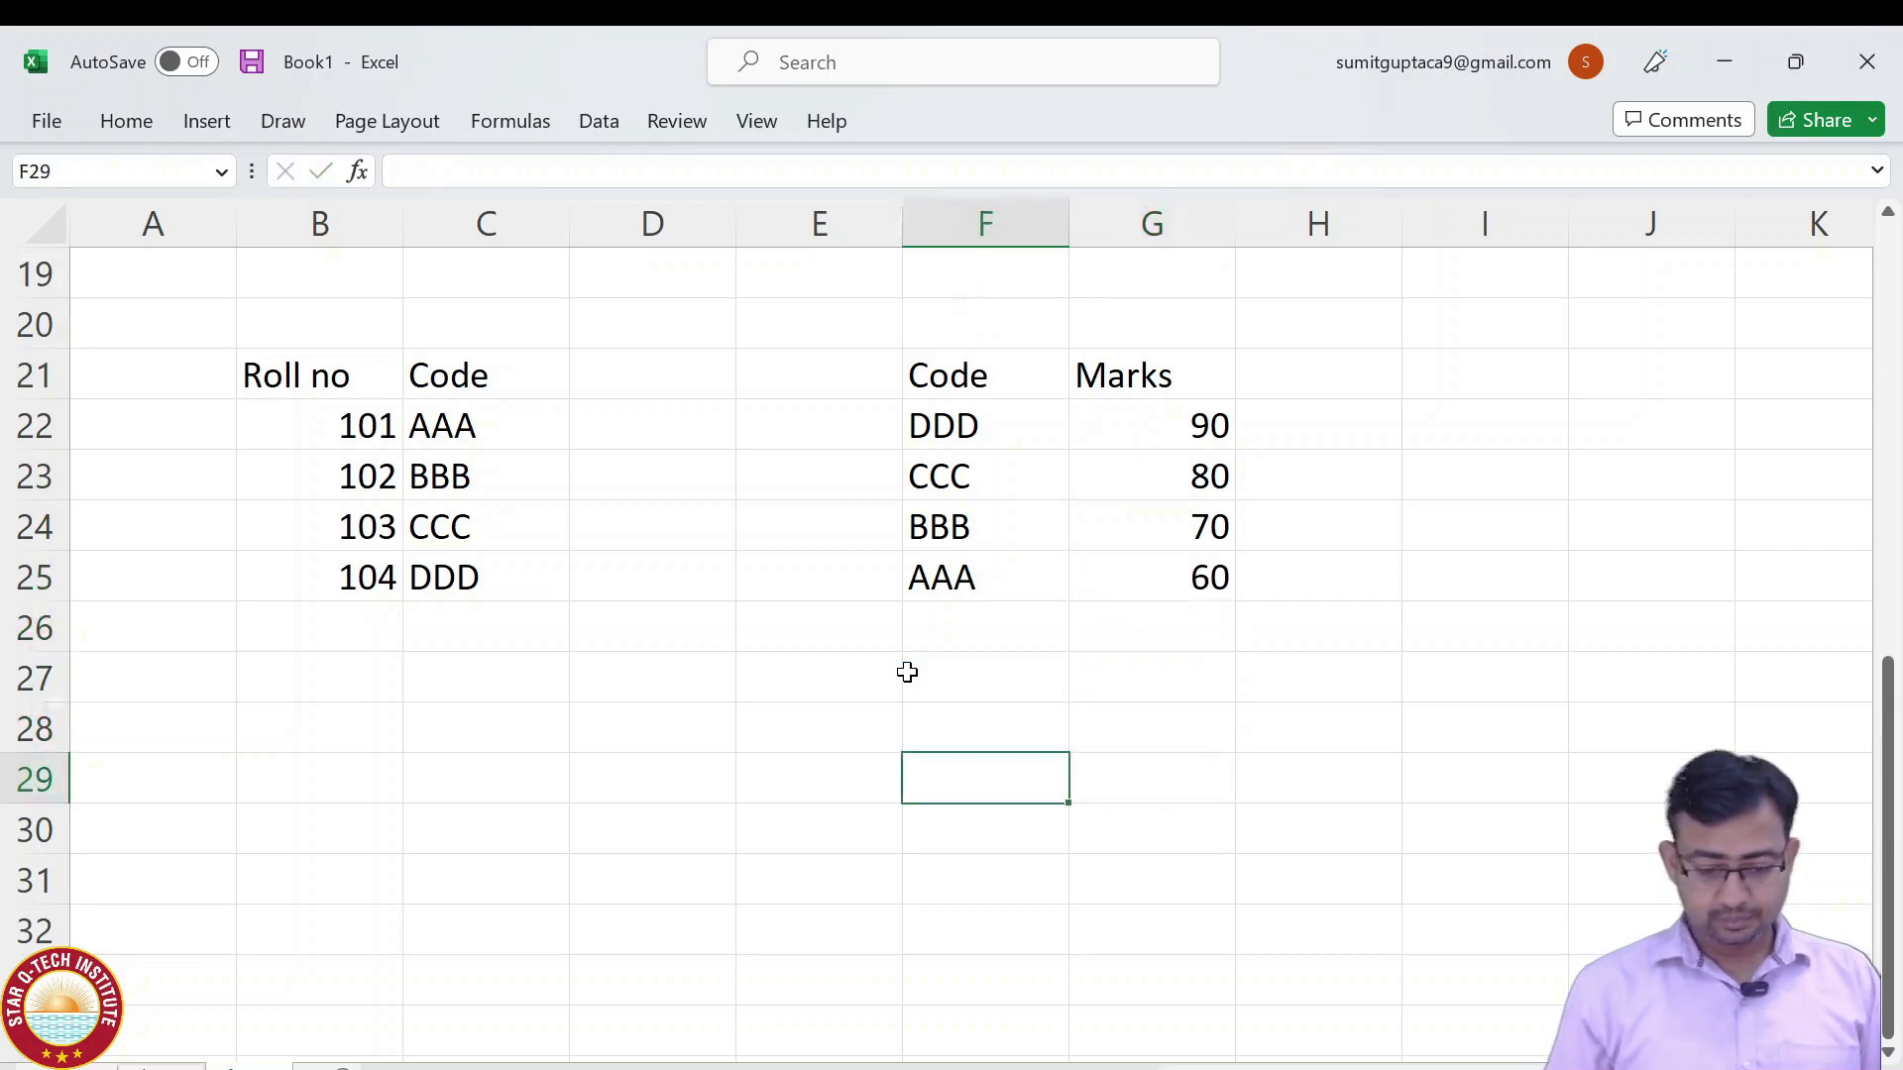
{"action": "key", "text": "Left"}
{"action": "key", "text": "Left"}
{"action": "key", "text": "Left"}
{"action": "key", "text": "Up"}
{"action": "type", "text": "R"}
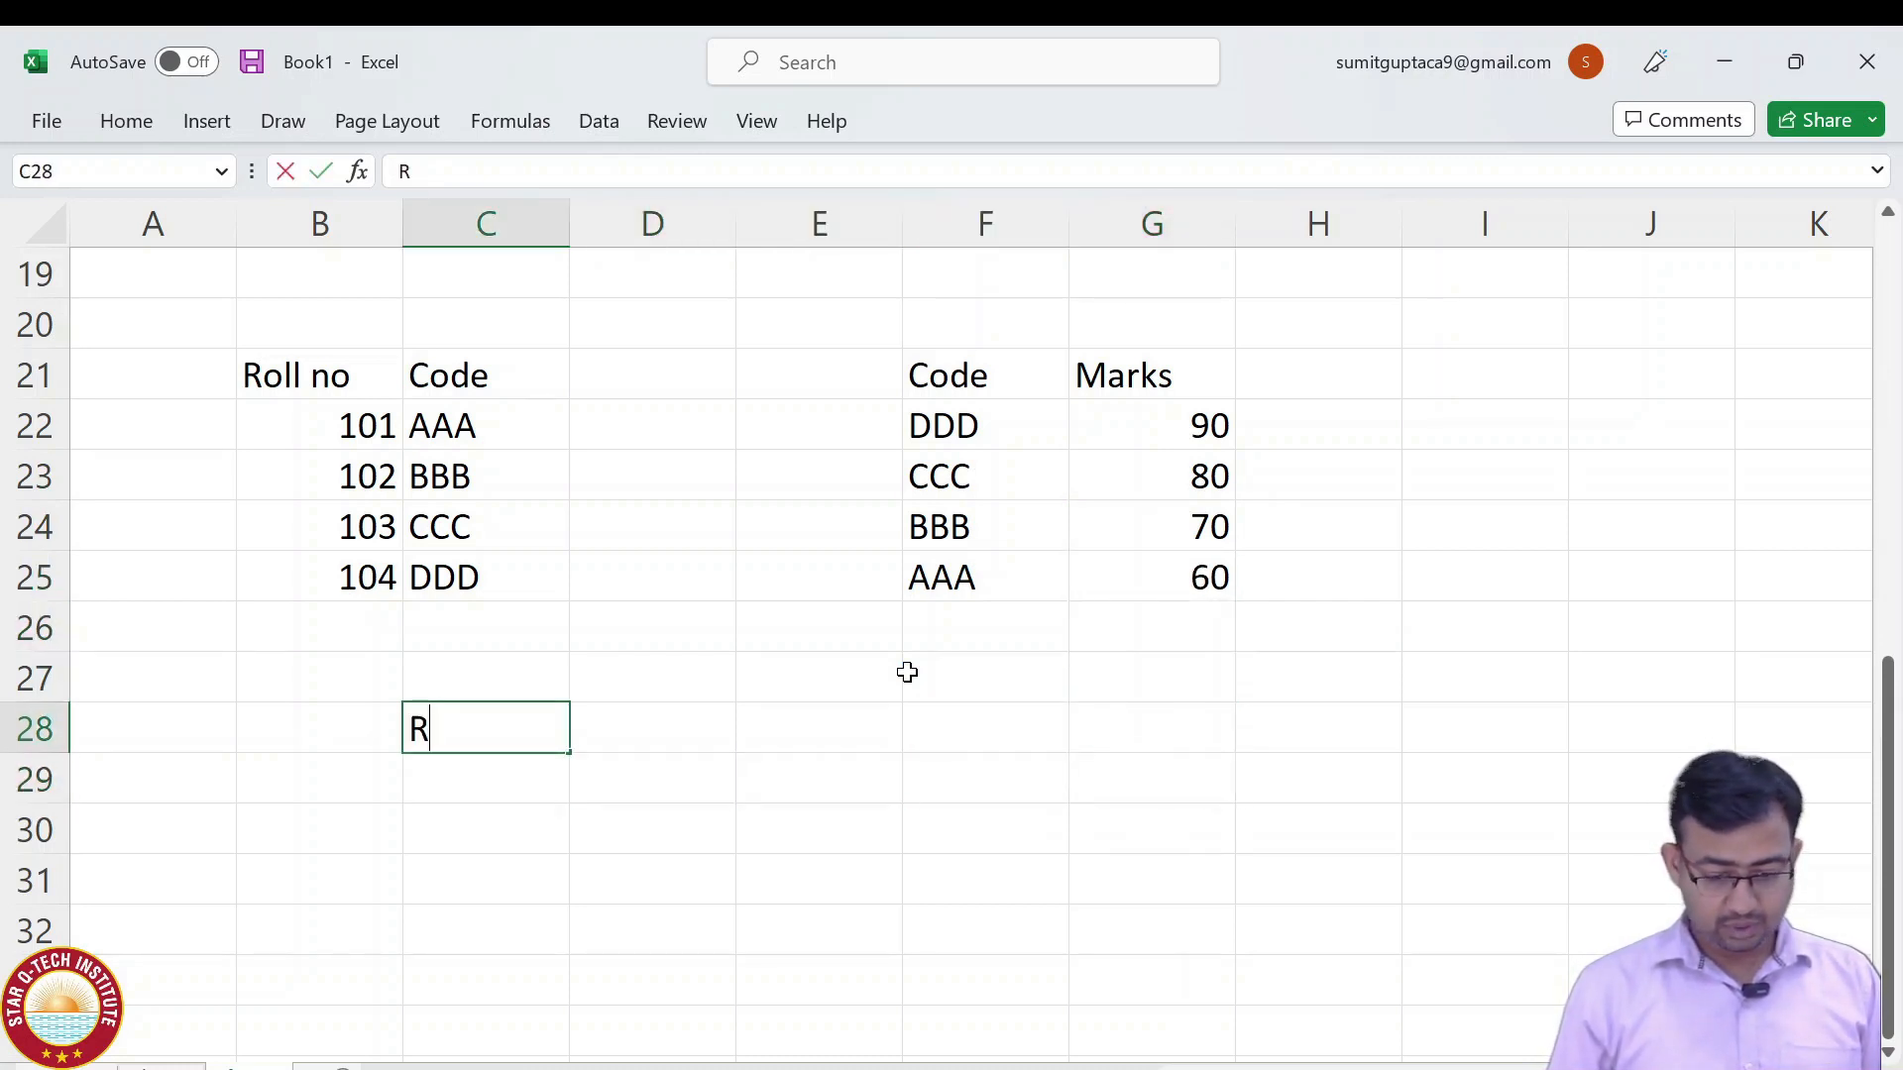
{"action": "type", "text": "oll no"}
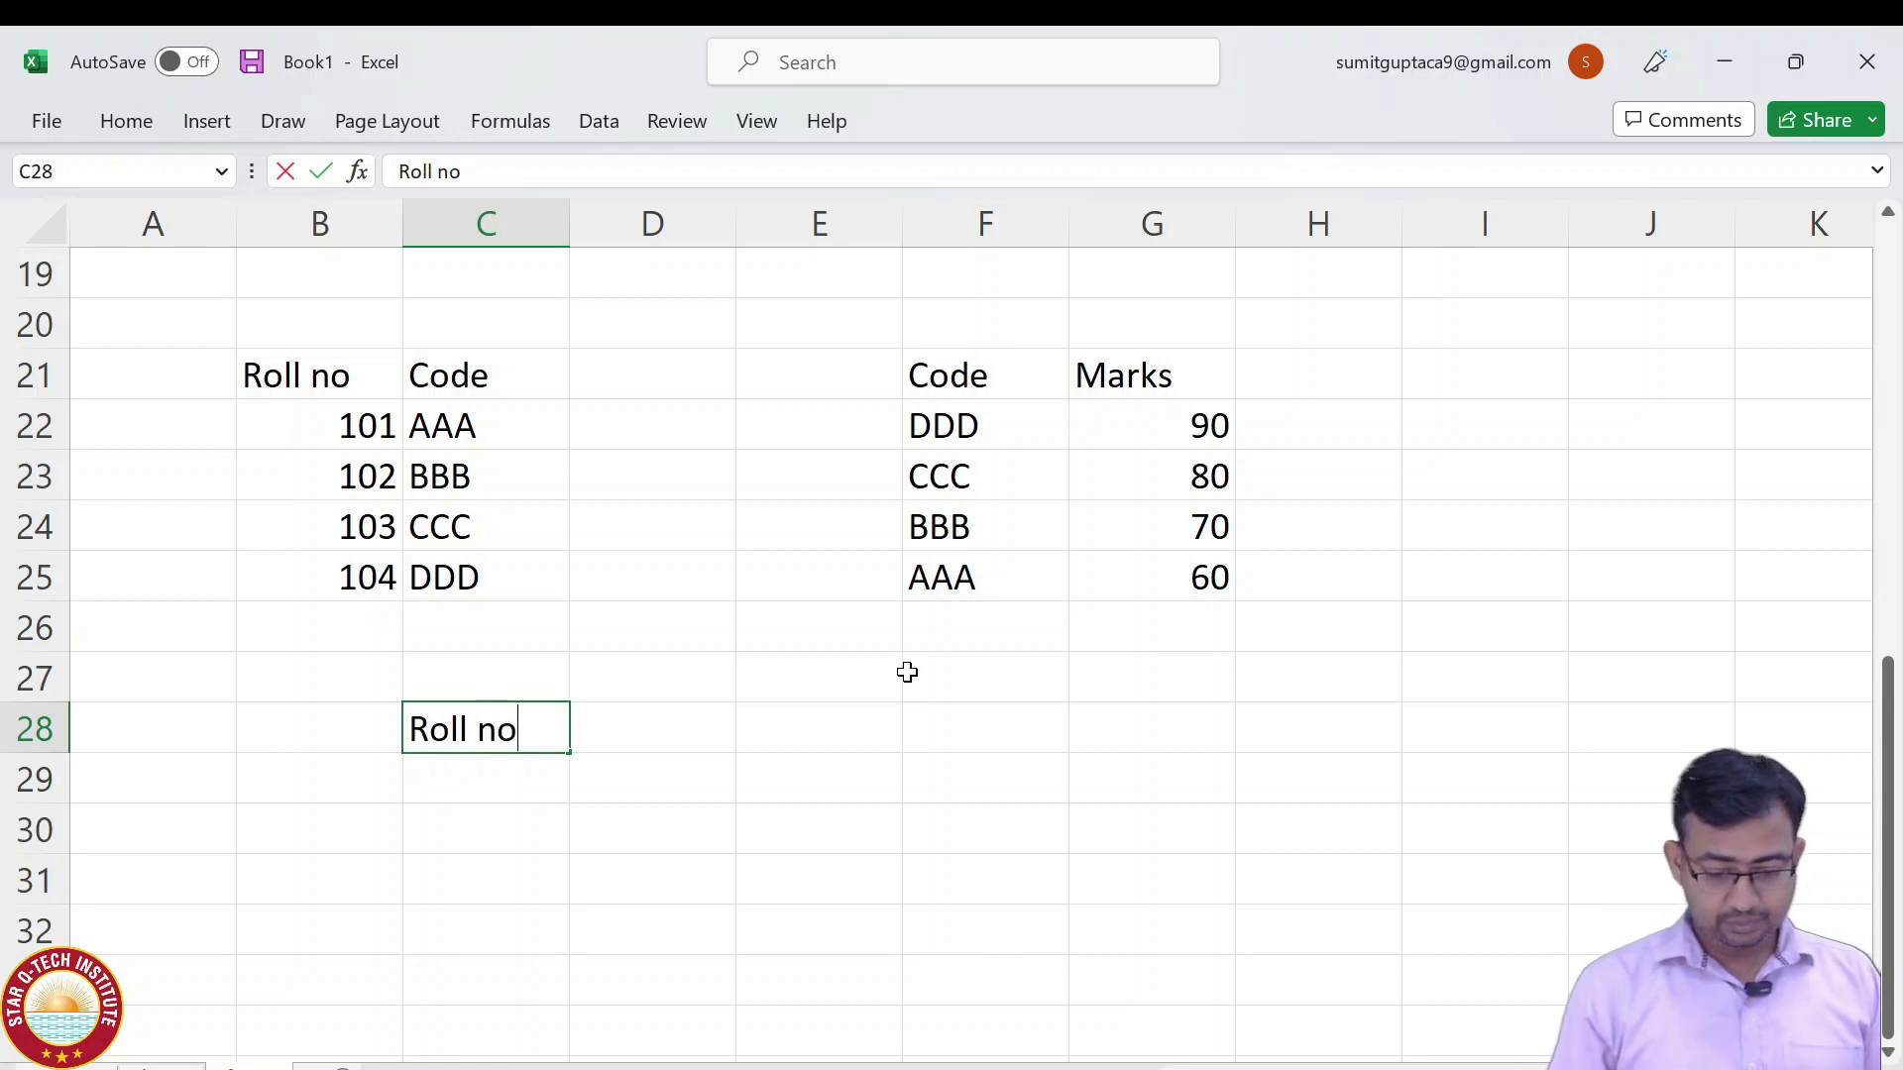
{"action": "key", "text": "Return"}
{"action": "type", "text": "102"}
{"action": "key", "text": "Return"}
Enter the heading marks in D28 beside the Roll no lookup heading.
{"action": "key", "text": "Up"}
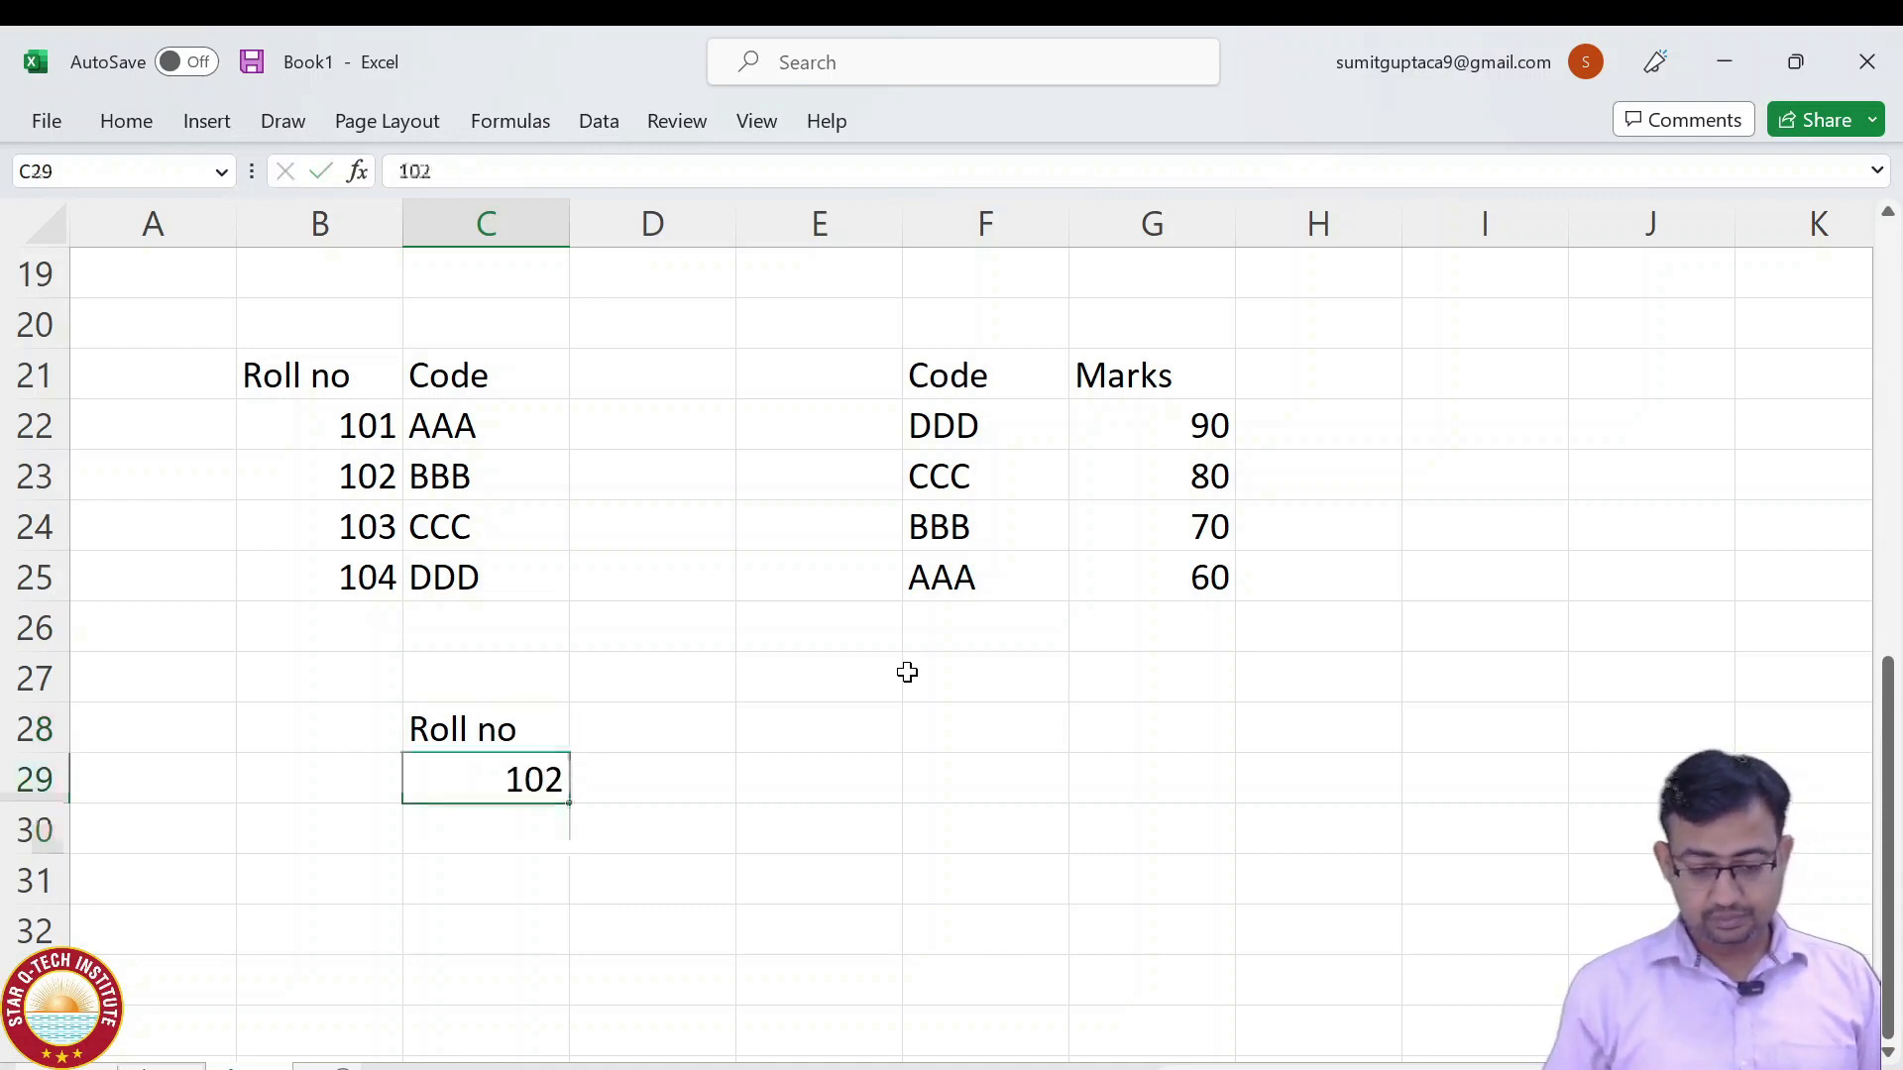
{"action": "key", "text": "Up"}
{"action": "key", "text": "Right"}
{"action": "type", "text": "marks"}
{"action": "key", "text": "Tab"}
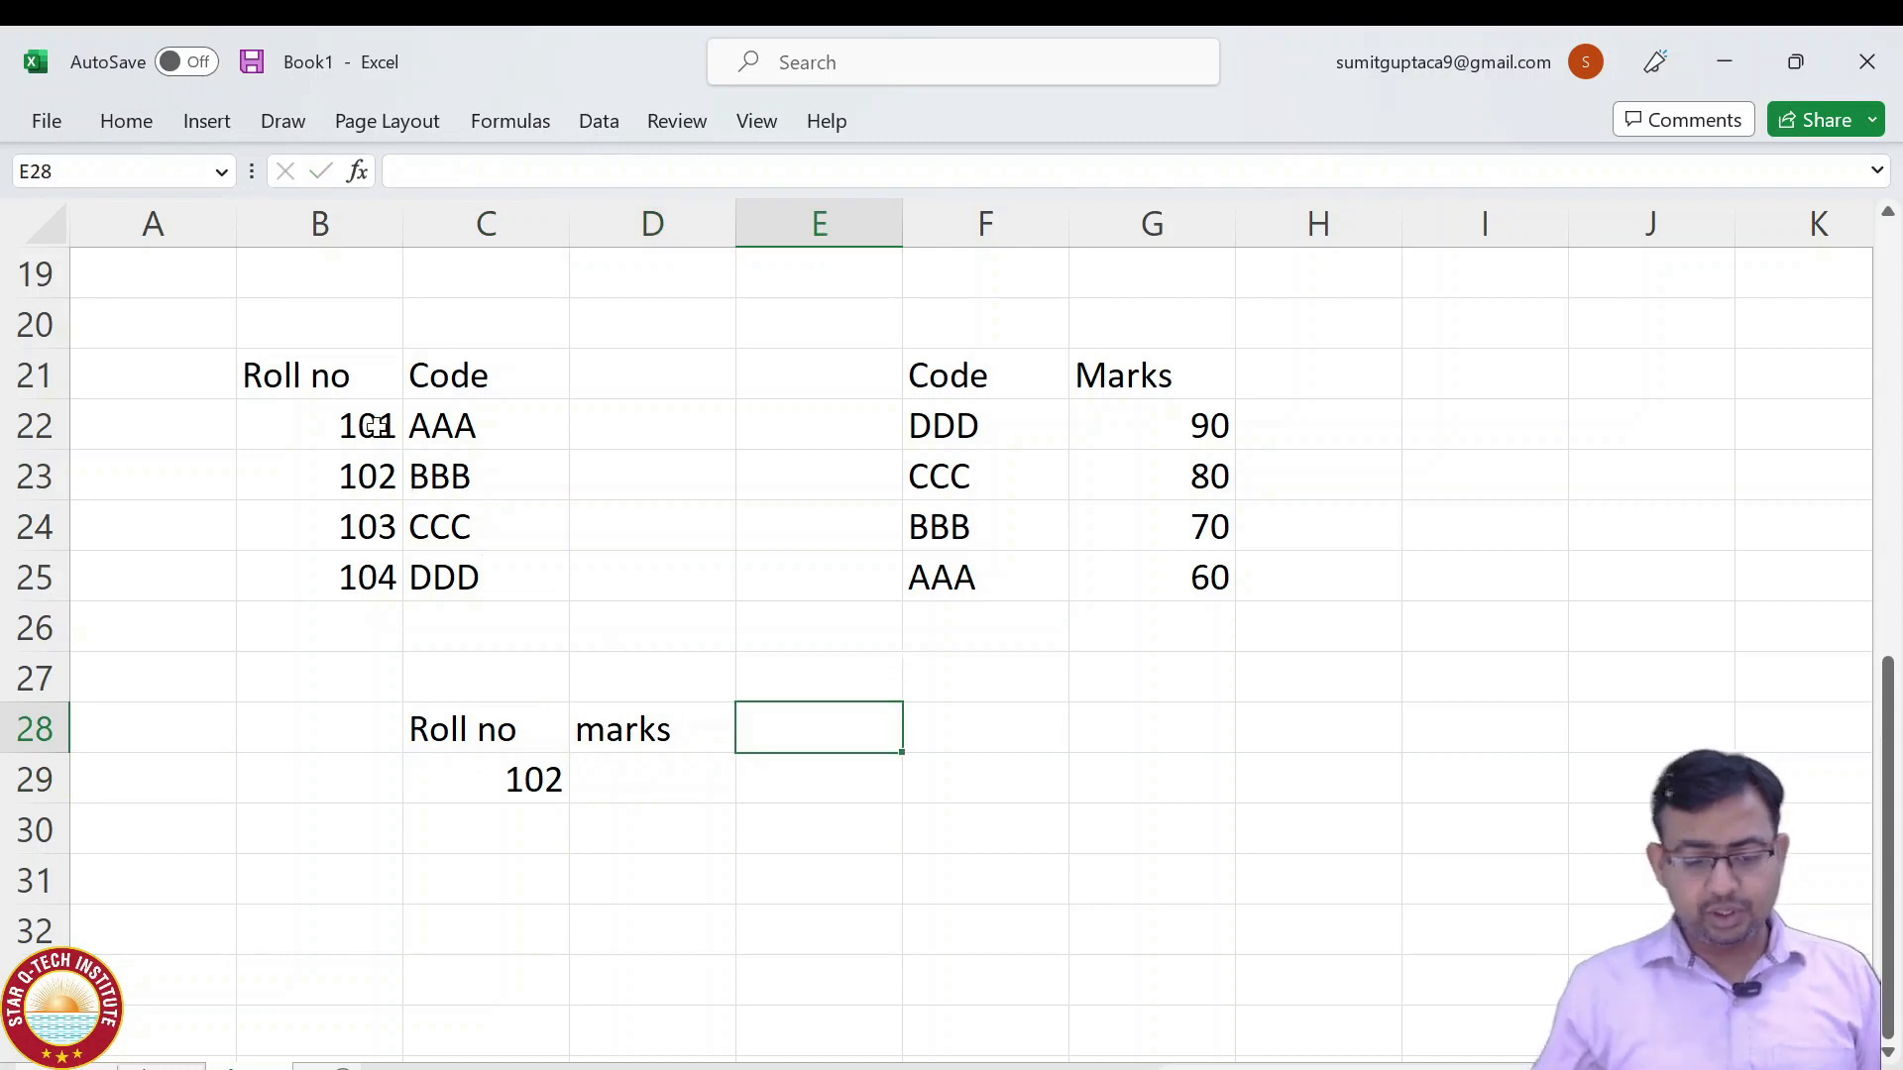
Apply all borders to the Roll no/Code table B21:C25 and the Code/Marks table F21:G25.
{"action": "left_click_drag", "start_coordinate": [319, 378], "coordinate": [491, 585]}
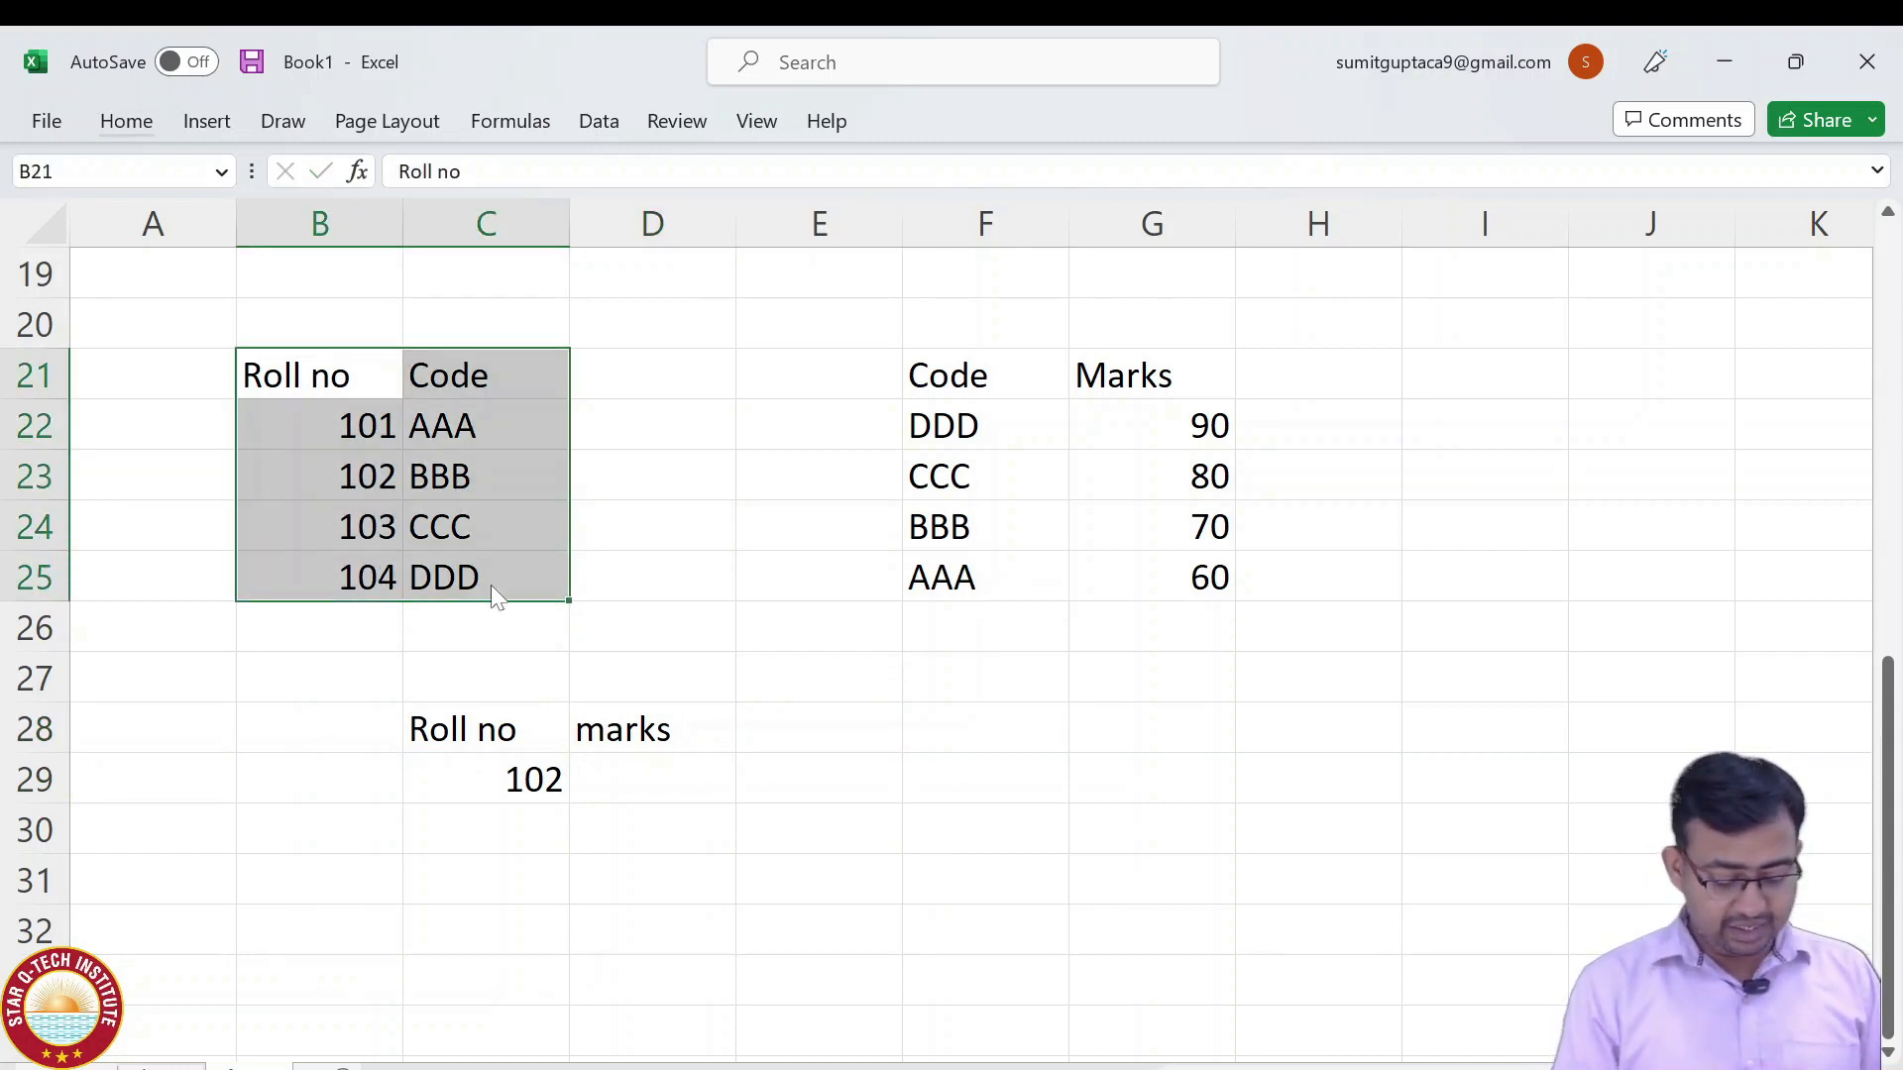
{"action": "left_click_drag", "start_coordinate": [957, 394], "coordinate": [1135, 582]}
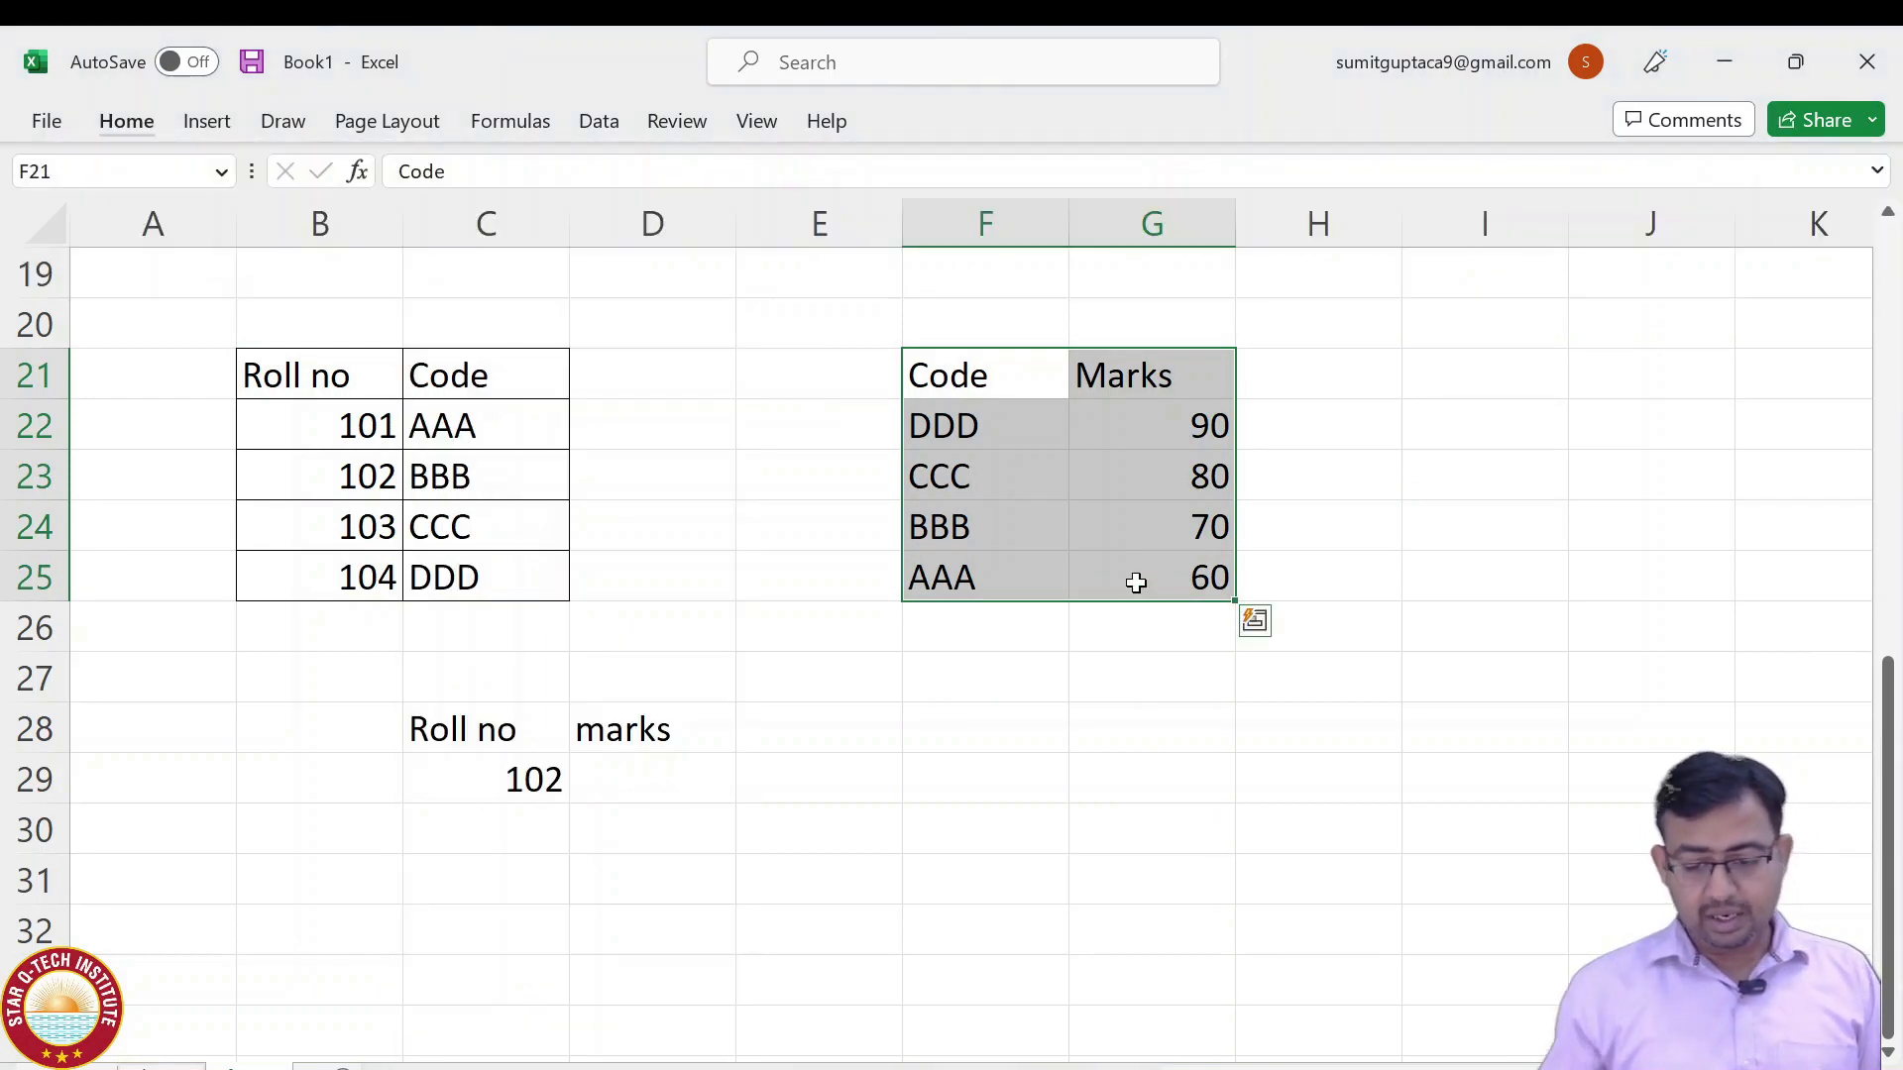
{"action": "left_click", "coordinate": [994, 390]}
Bold the header cells B21:C21 and F21:G21 of both tables.
{"action": "left_click_drag", "start_coordinate": [364, 355], "coordinate": [476, 368]}
{"action": "key", "text": "ctrl+b"}
{"action": "left_click", "coordinate": [953, 377]}
{"action": "left_click_drag", "start_coordinate": [953, 377], "coordinate": [1091, 374]}
{"action": "key", "text": "ctrl+b"}
Insert a blank row at row 20 above the tables and enter the title Double Vlookup in D20.
{"action": "left_click", "coordinate": [653, 777]}
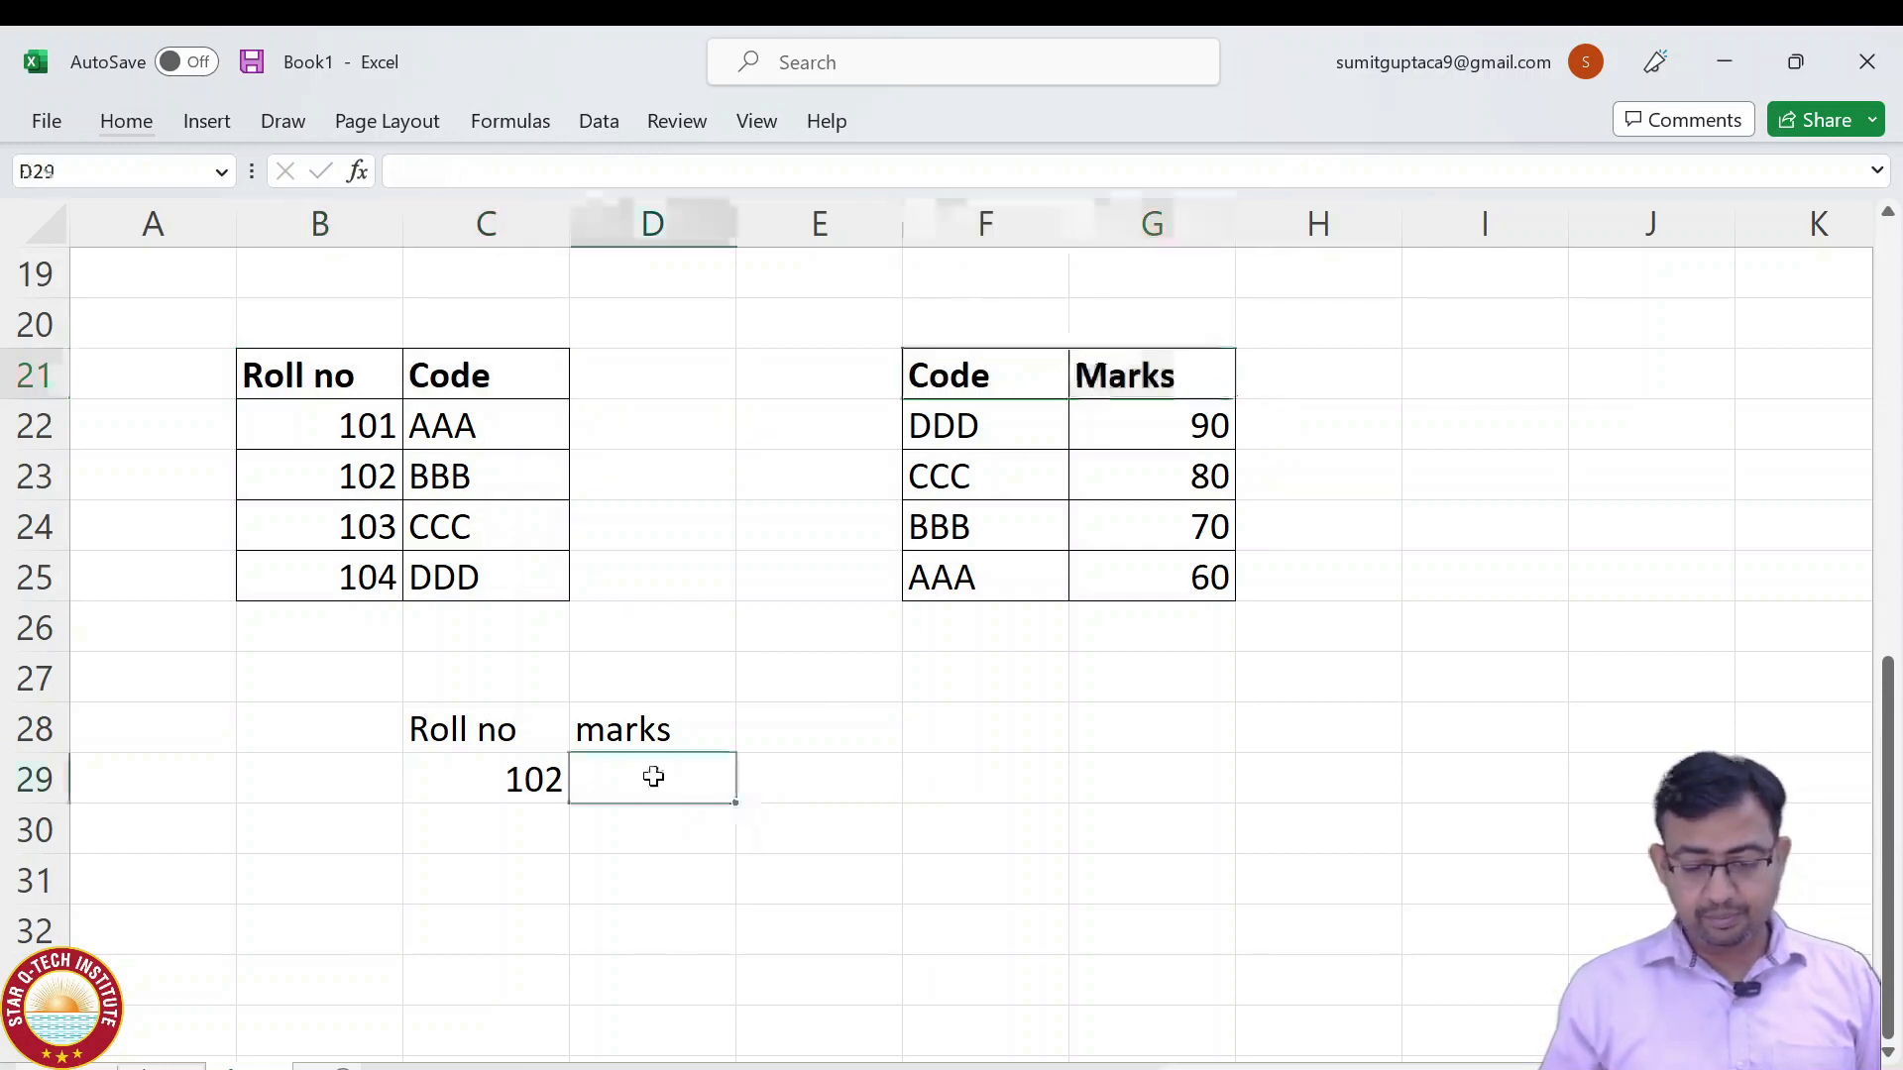
{"action": "left_click_drag", "start_coordinate": [496, 727], "coordinate": [645, 777]}
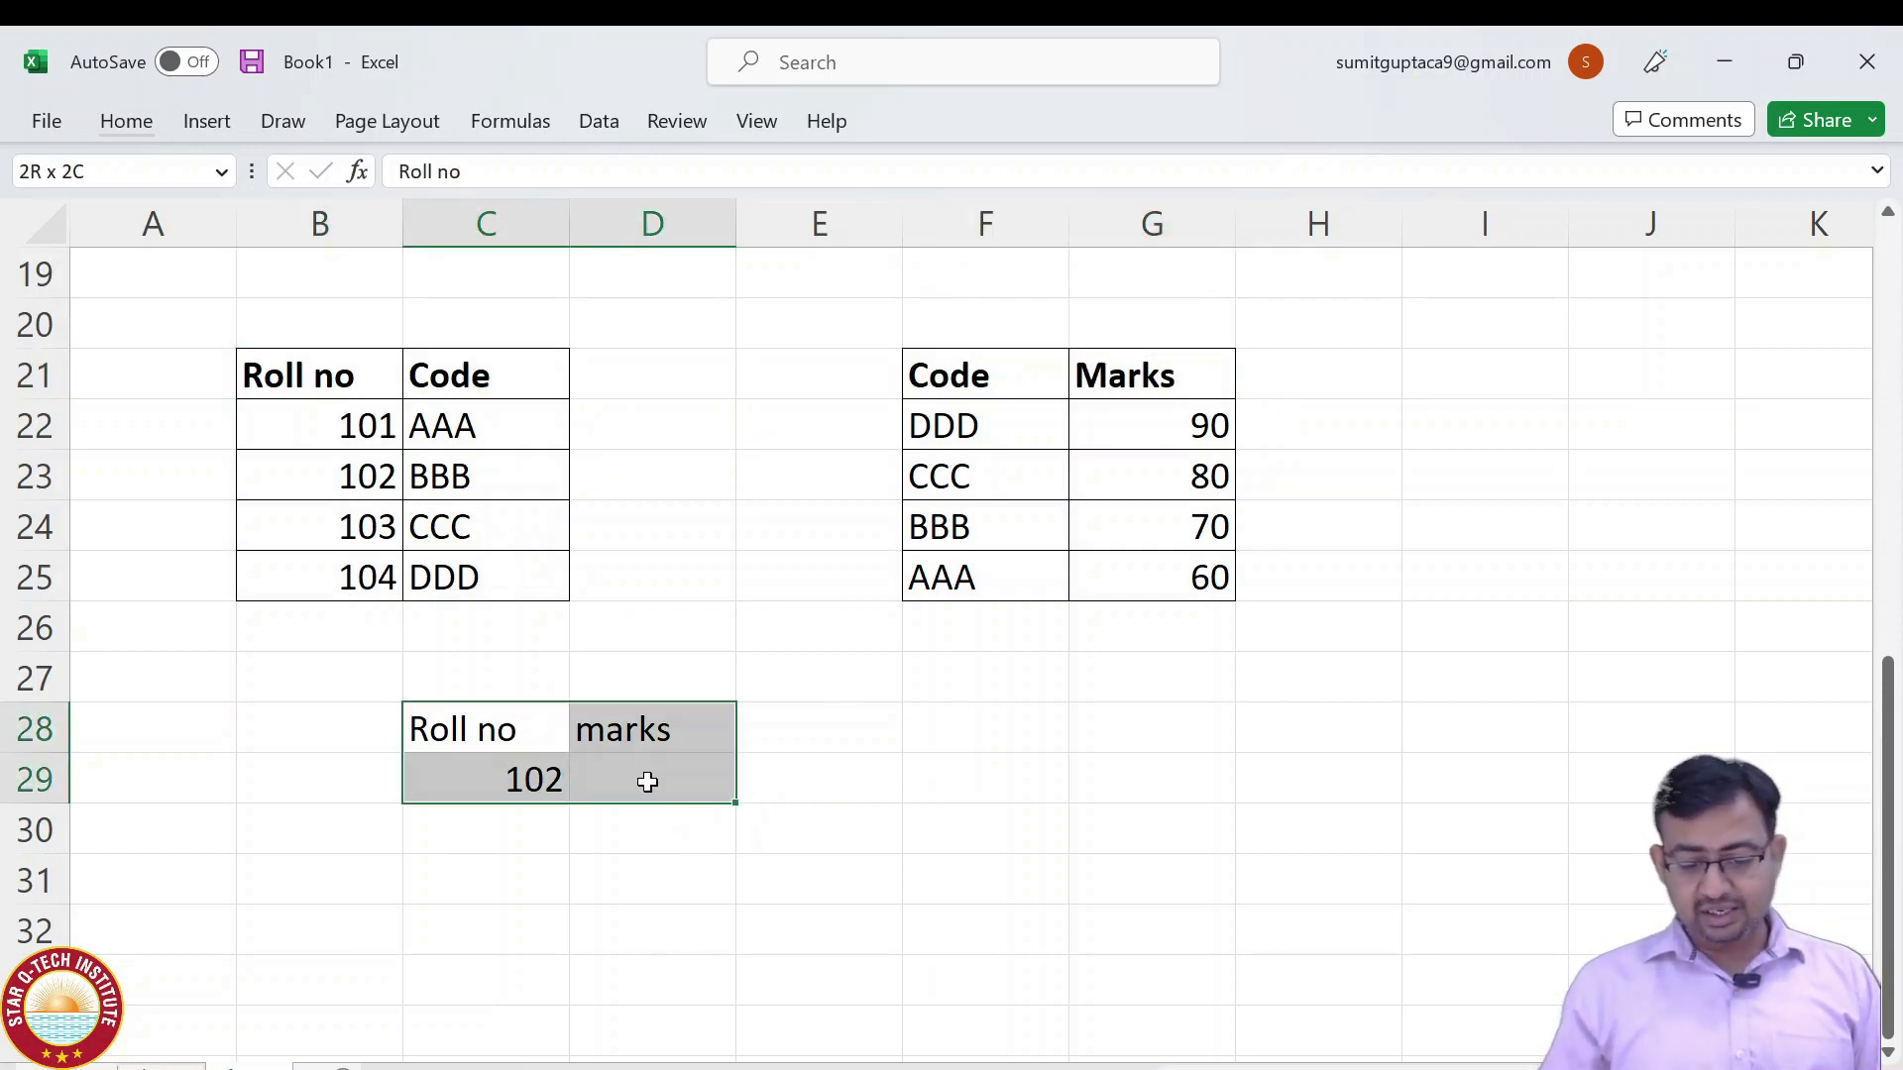
{"action": "left_click", "coordinate": [709, 326]}
{"action": "key", "text": "shift+space"}
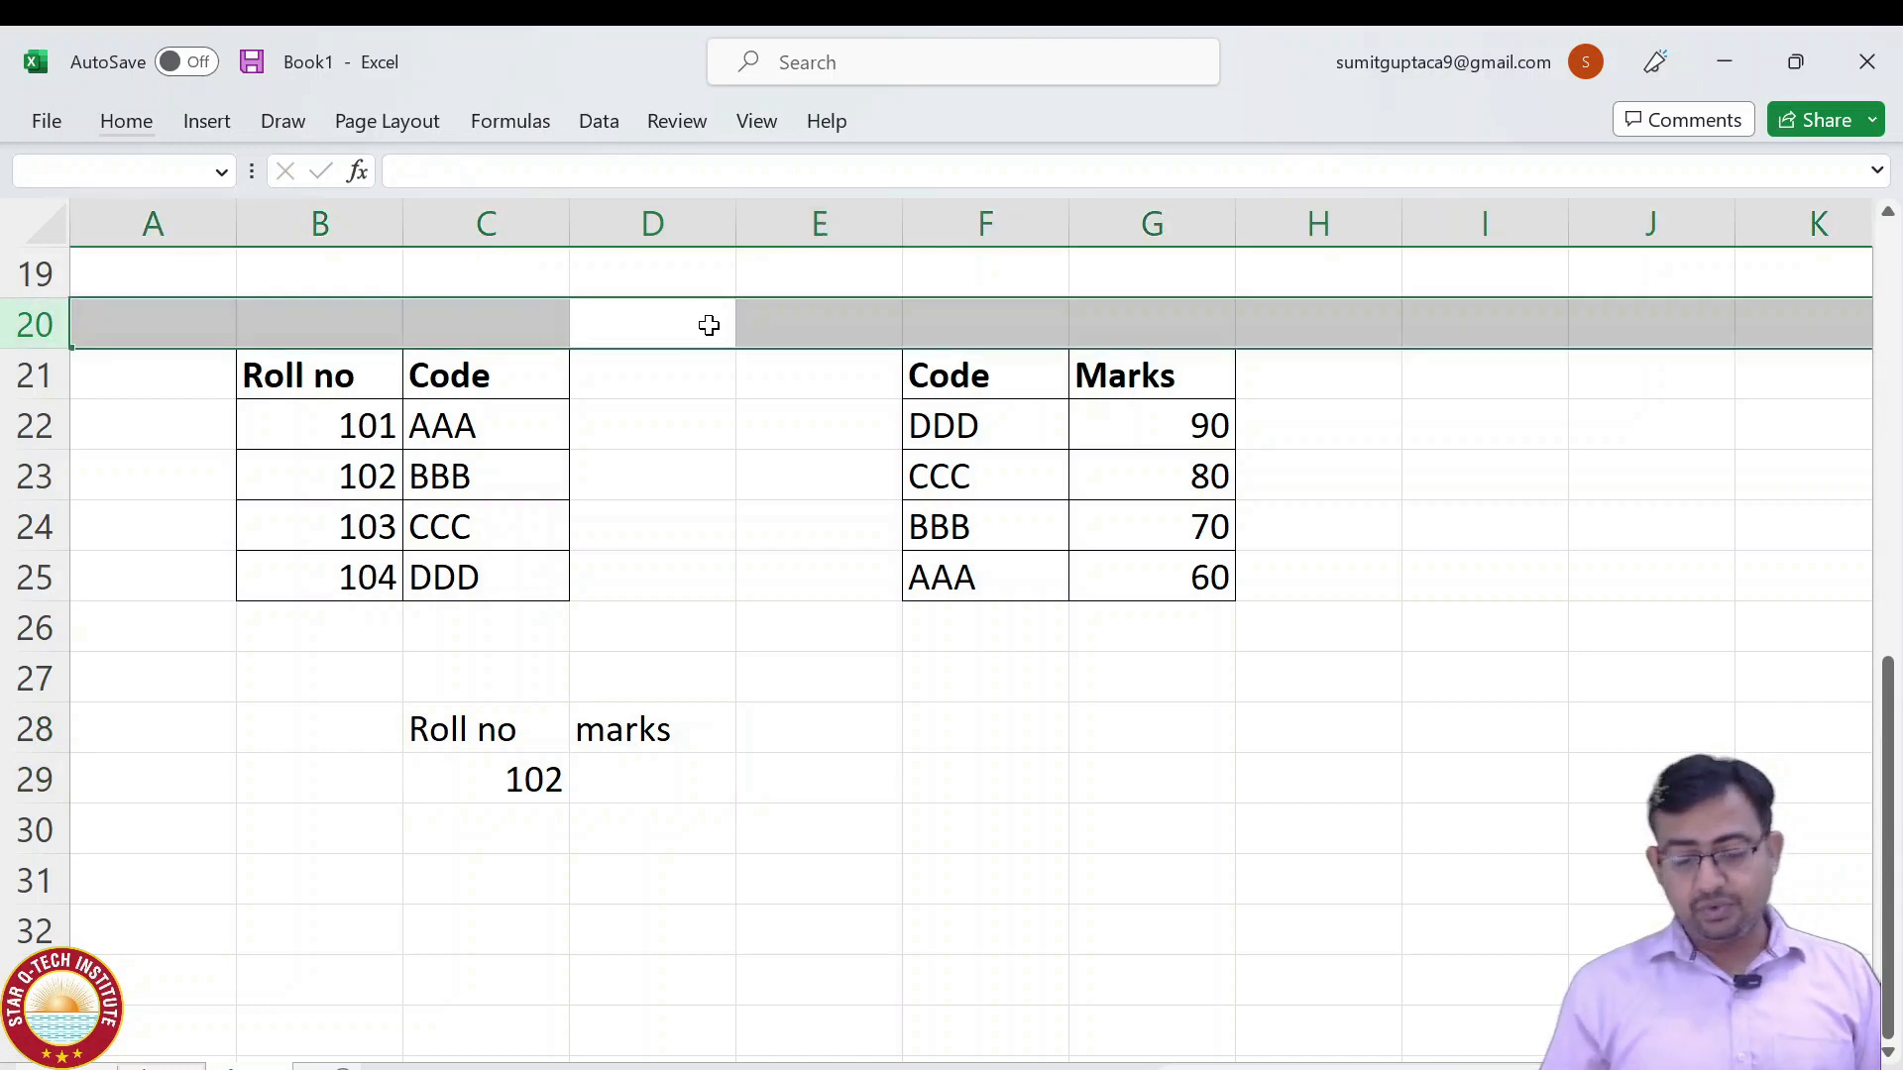
{"action": "key", "text": "ctrl+shift+plus"}
{"action": "left_click", "coordinate": [709, 325]}
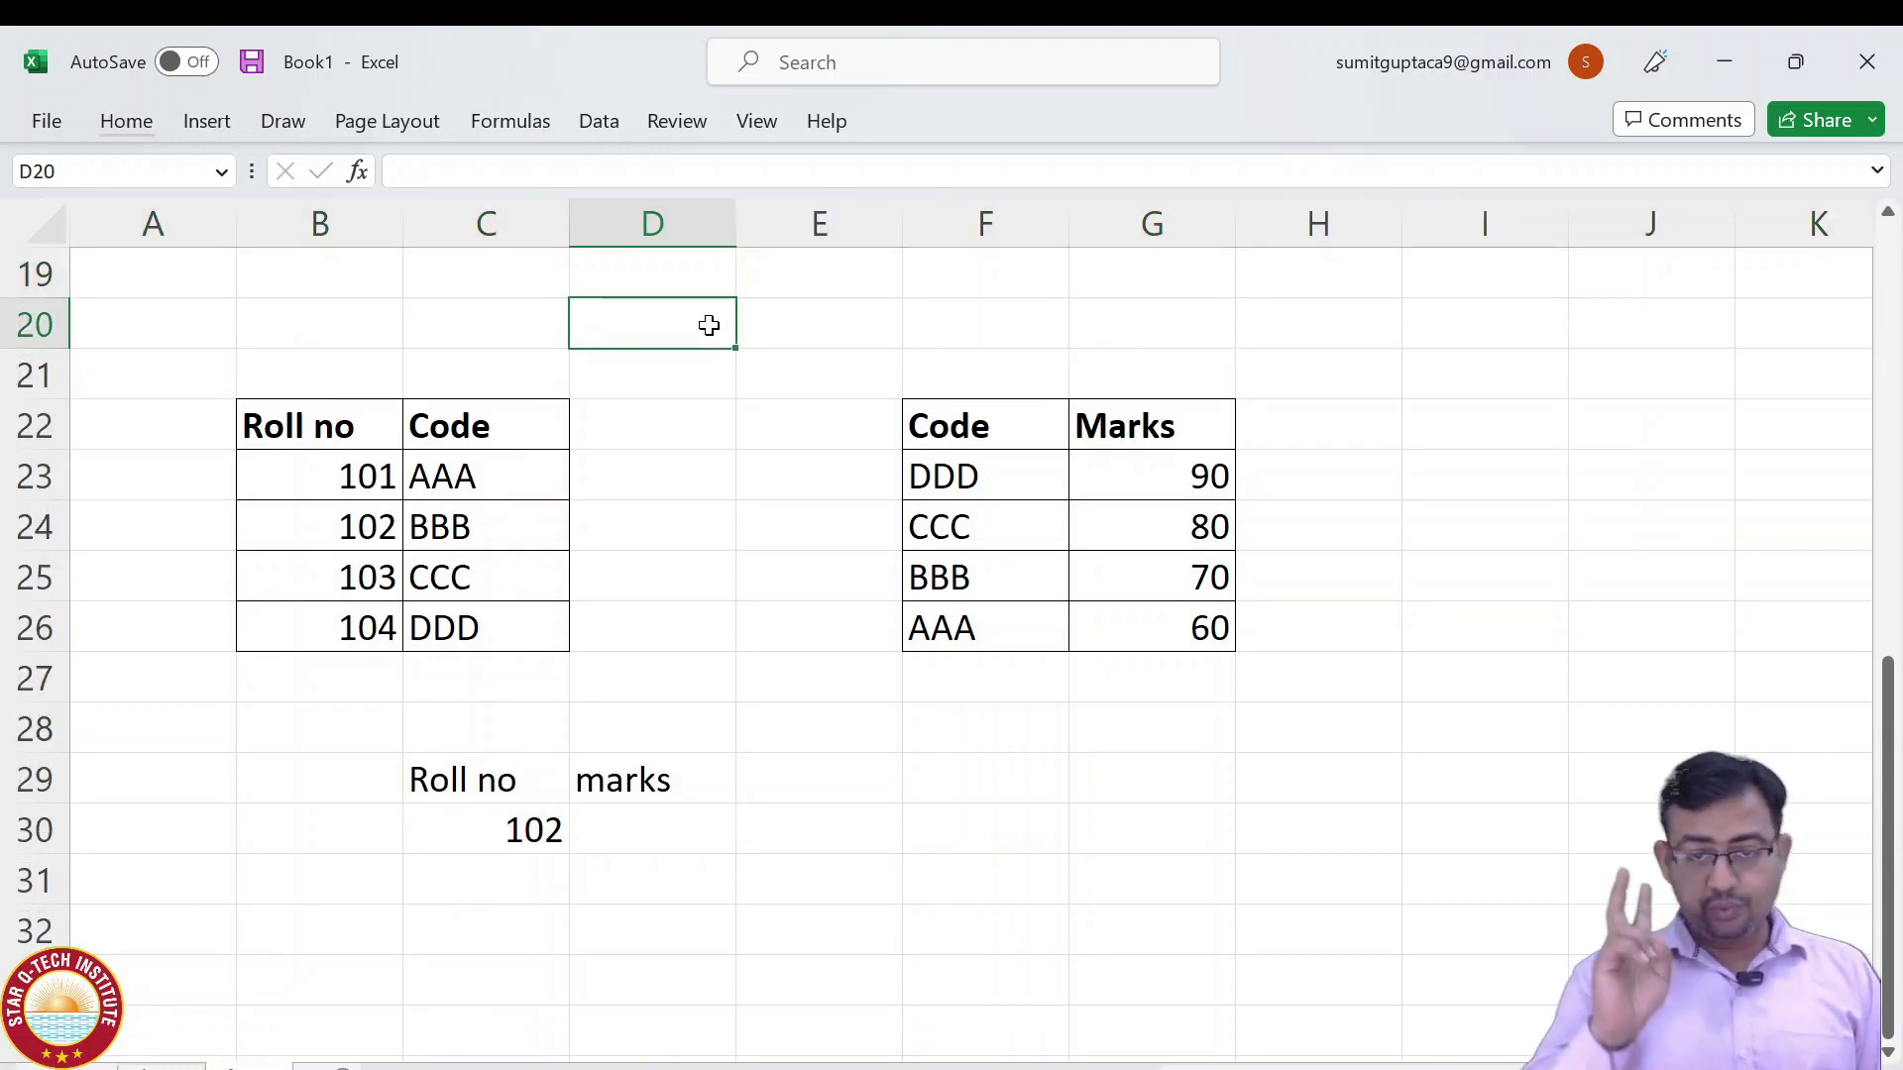
{"action": "type", "text": "Double Vlook"}
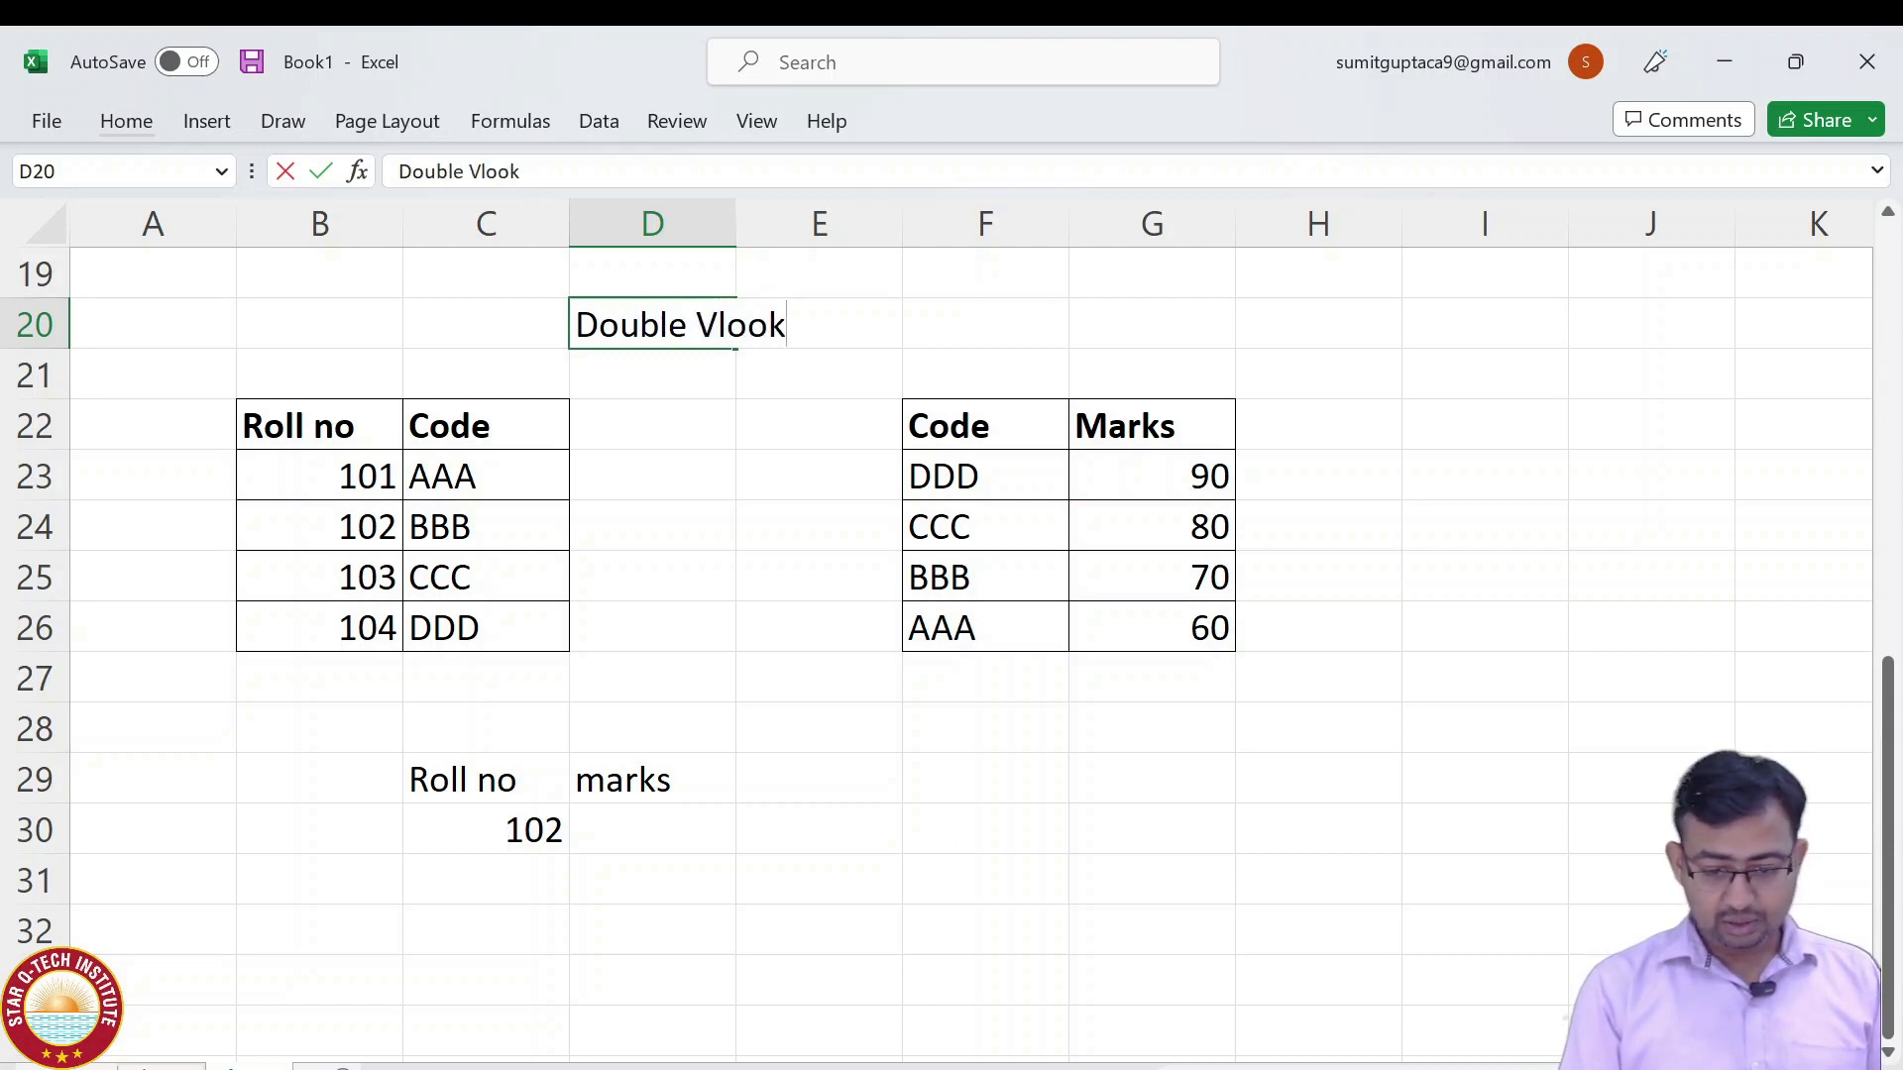
{"action": "type", "text": "up"}
{"action": "key", "text": "Return"}
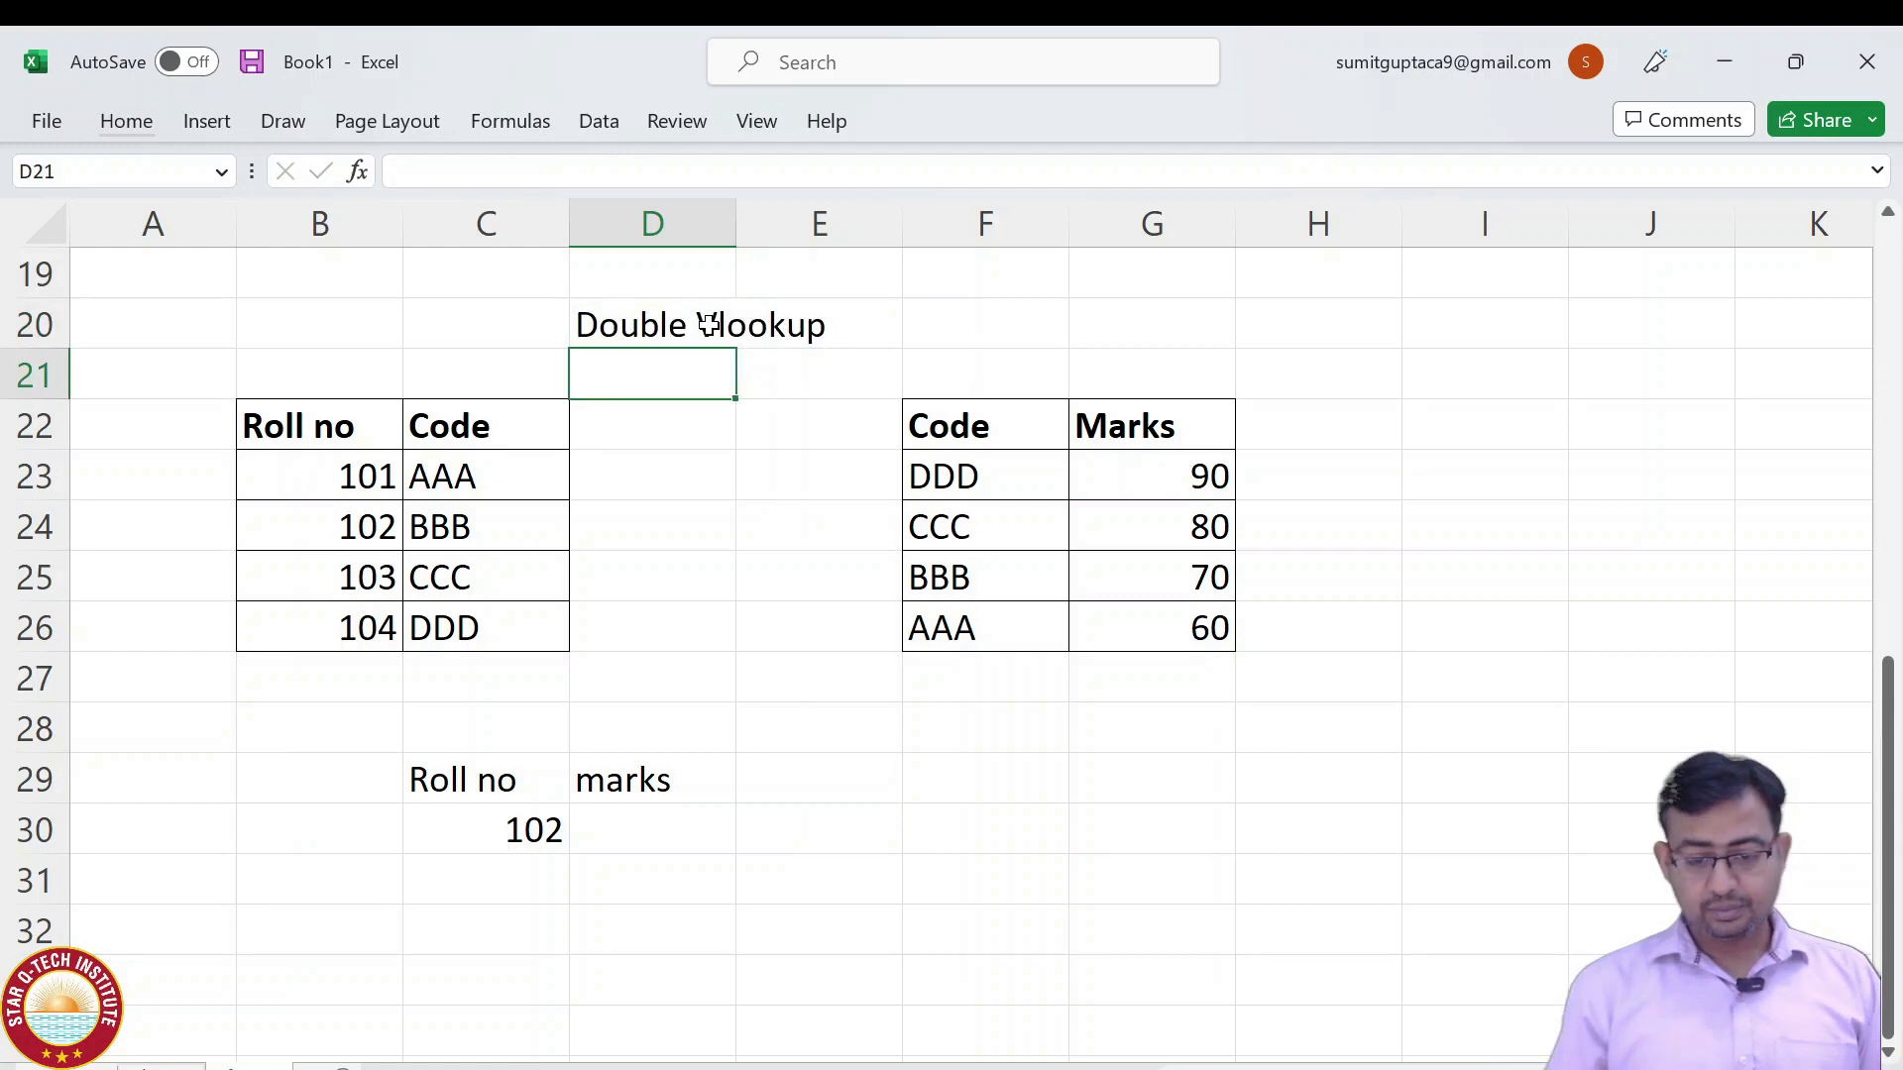
Examine the Roll no/Code table, the Code/Marks table and the Roll no and marks lookup cells in C29:D30.
{"action": "left_click", "coordinate": [680, 856]}
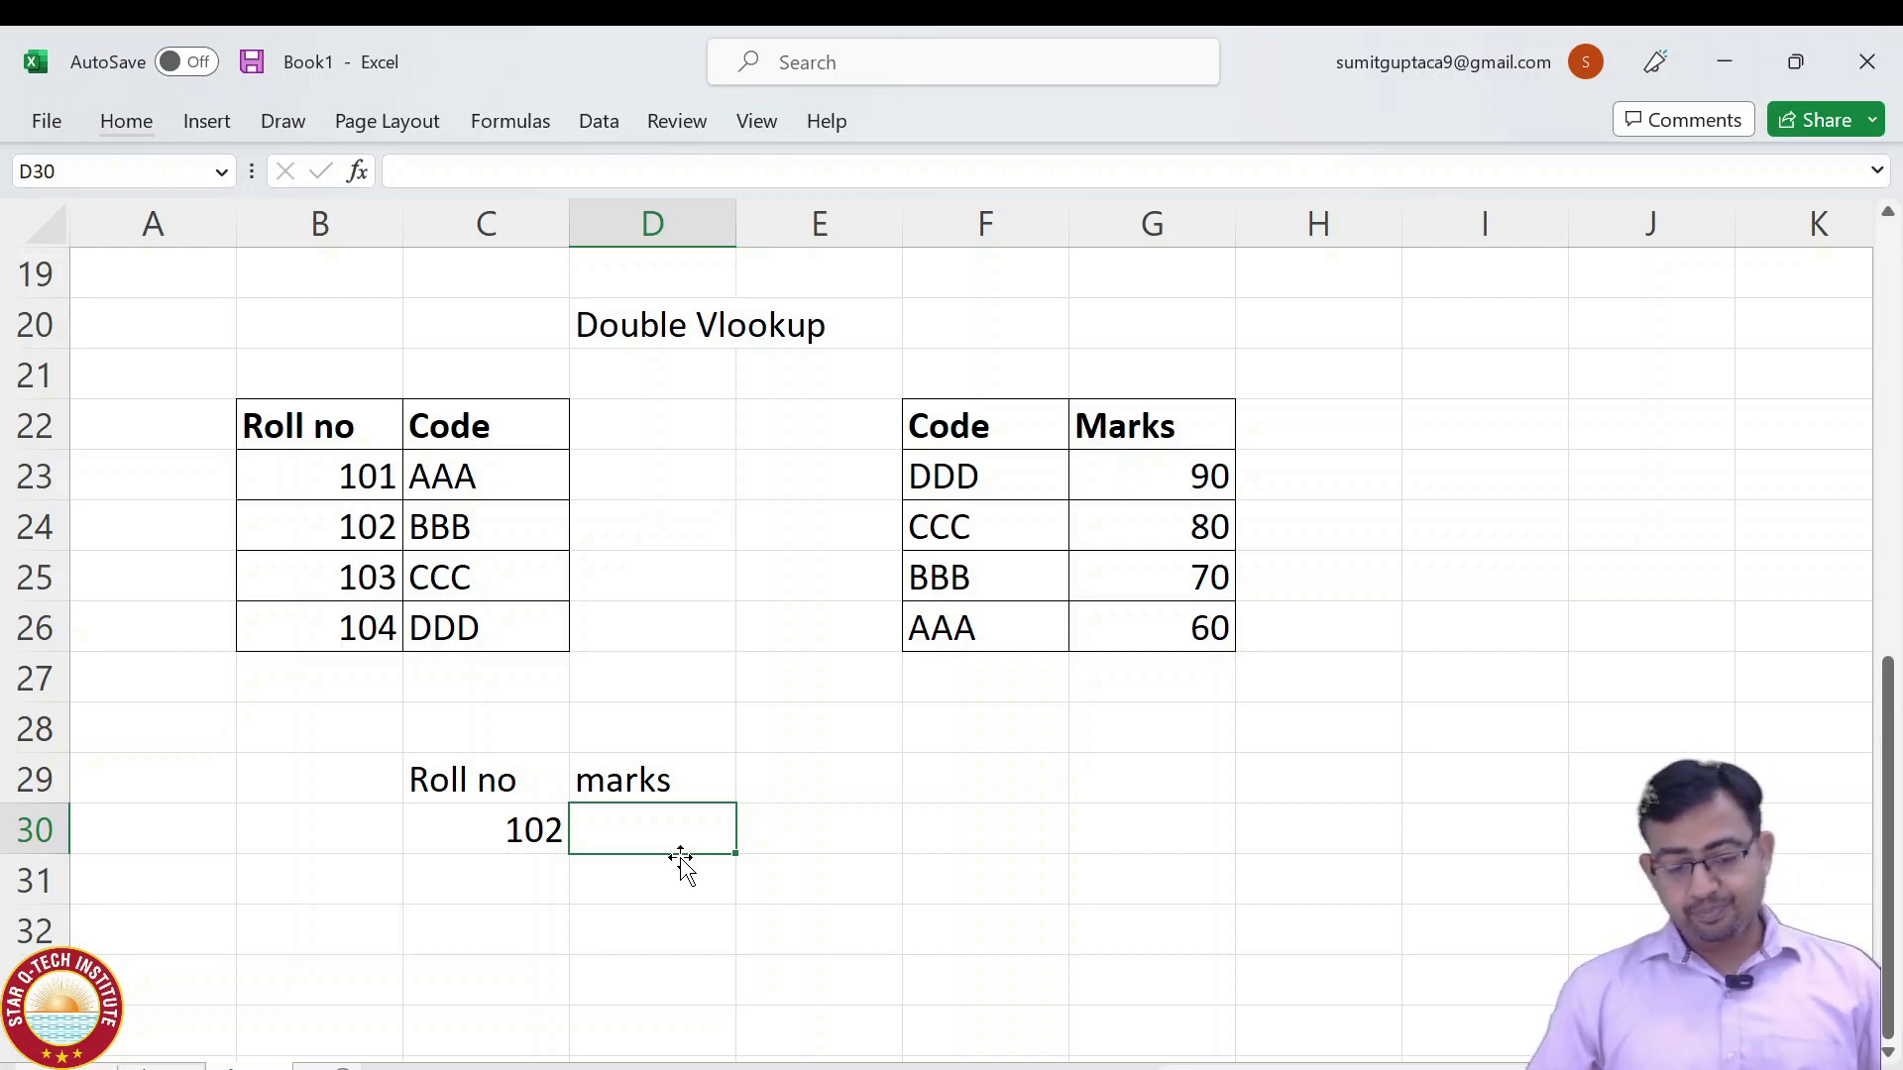
{"action": "left_click", "coordinate": [325, 424]}
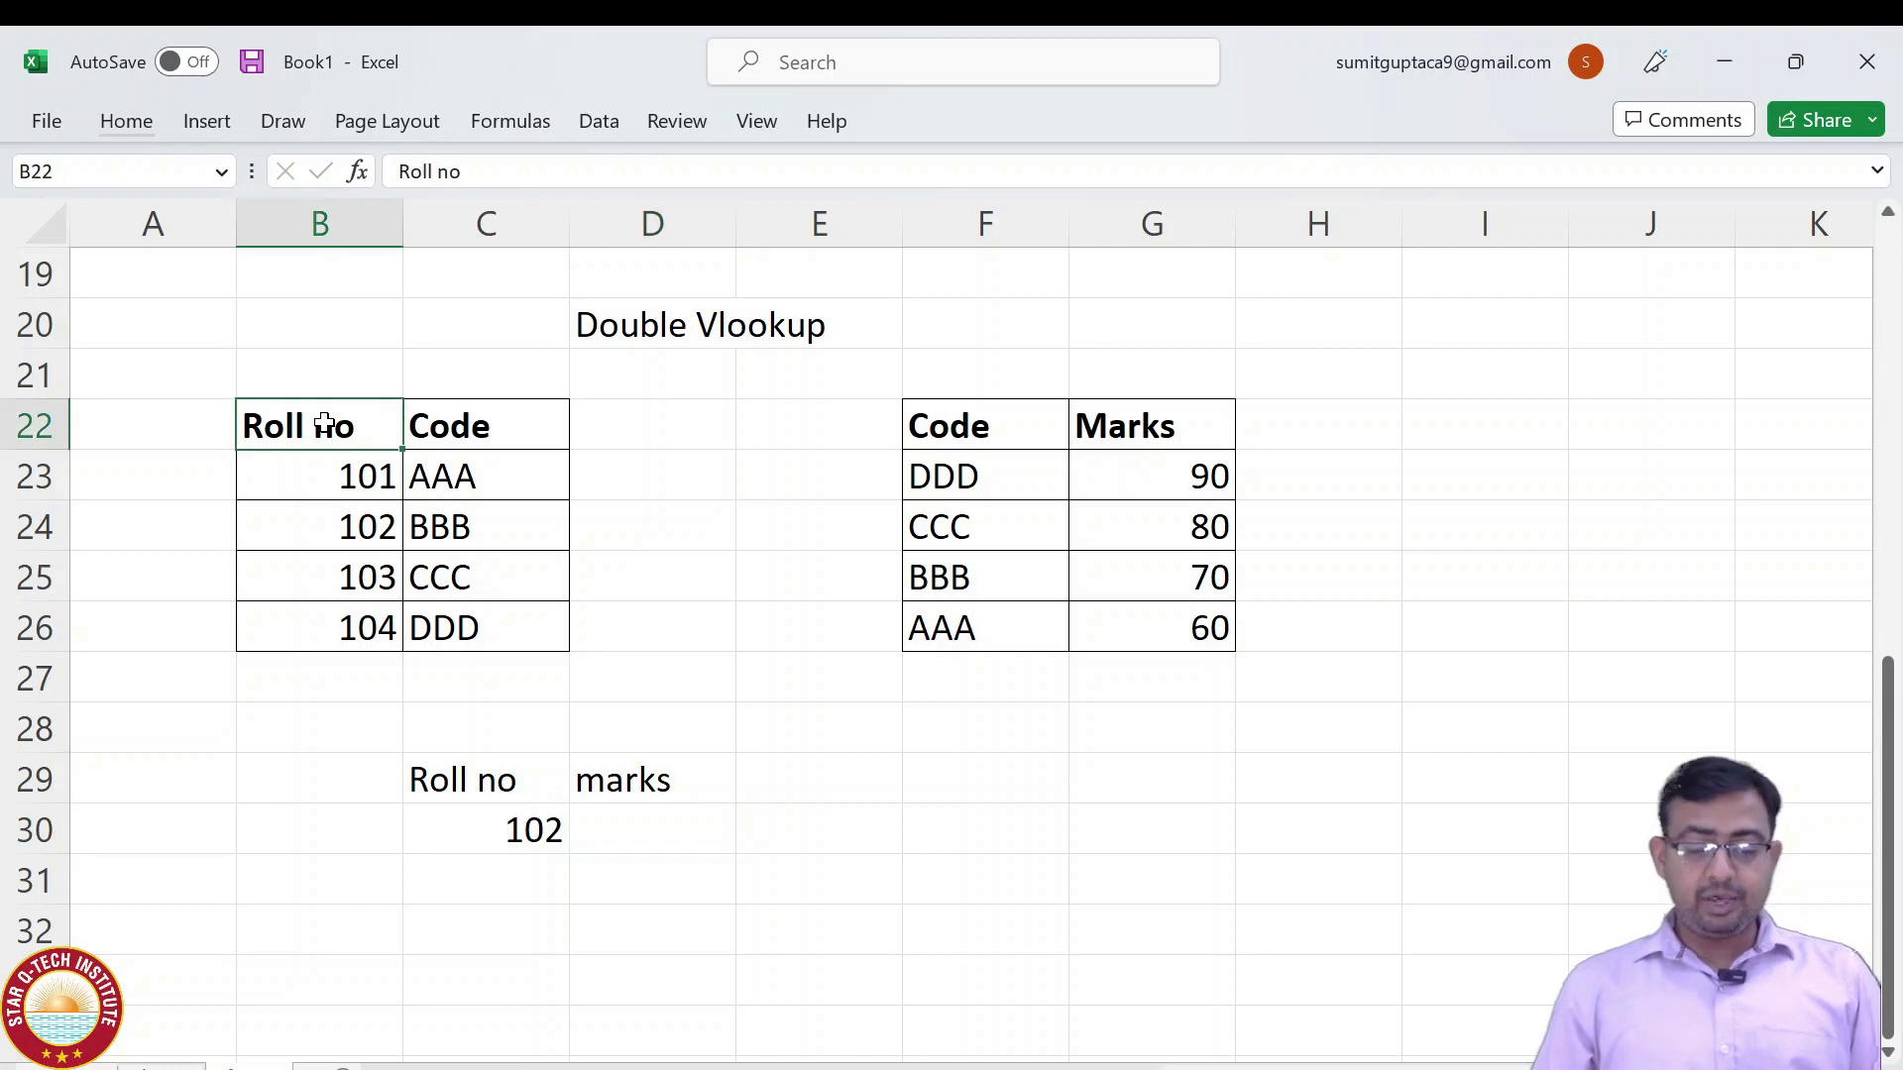
{"action": "left_click_drag", "start_coordinate": [325, 424], "coordinate": [364, 622]}
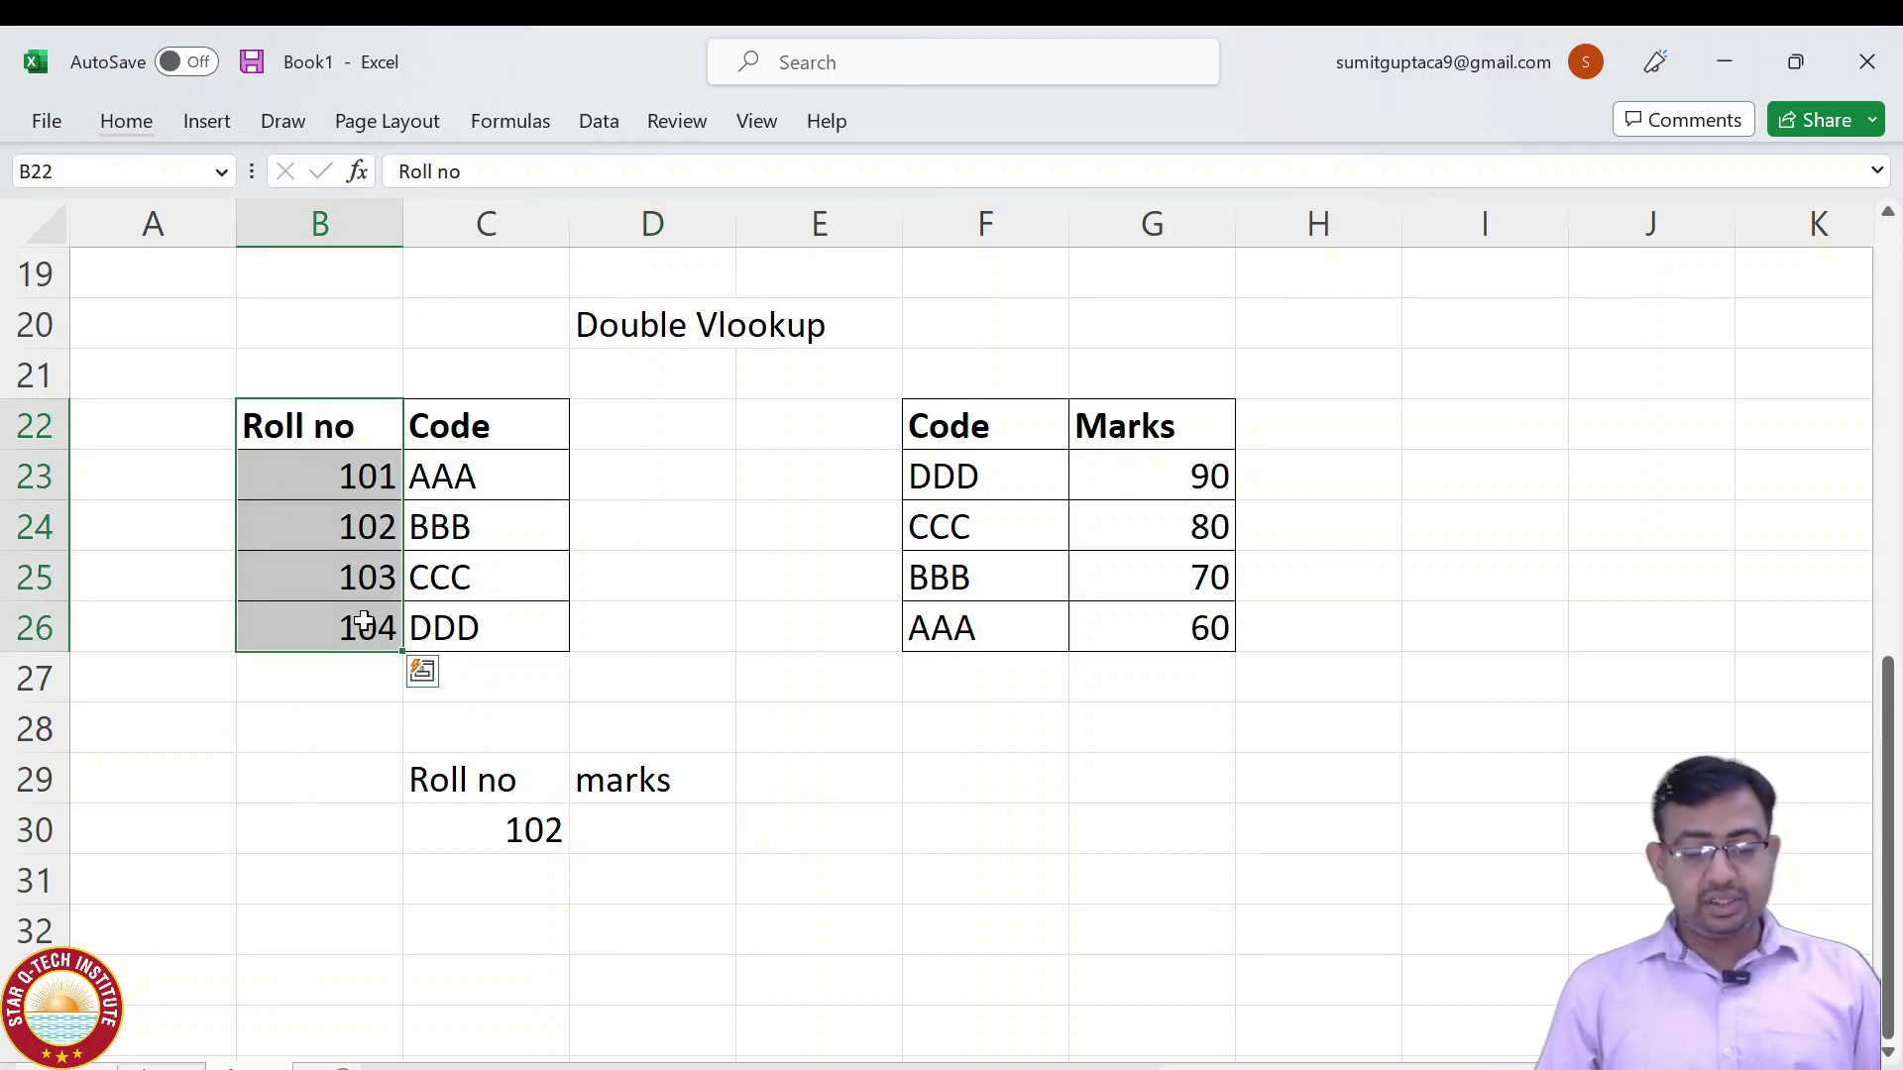
{"action": "left_click", "coordinate": [364, 429]}
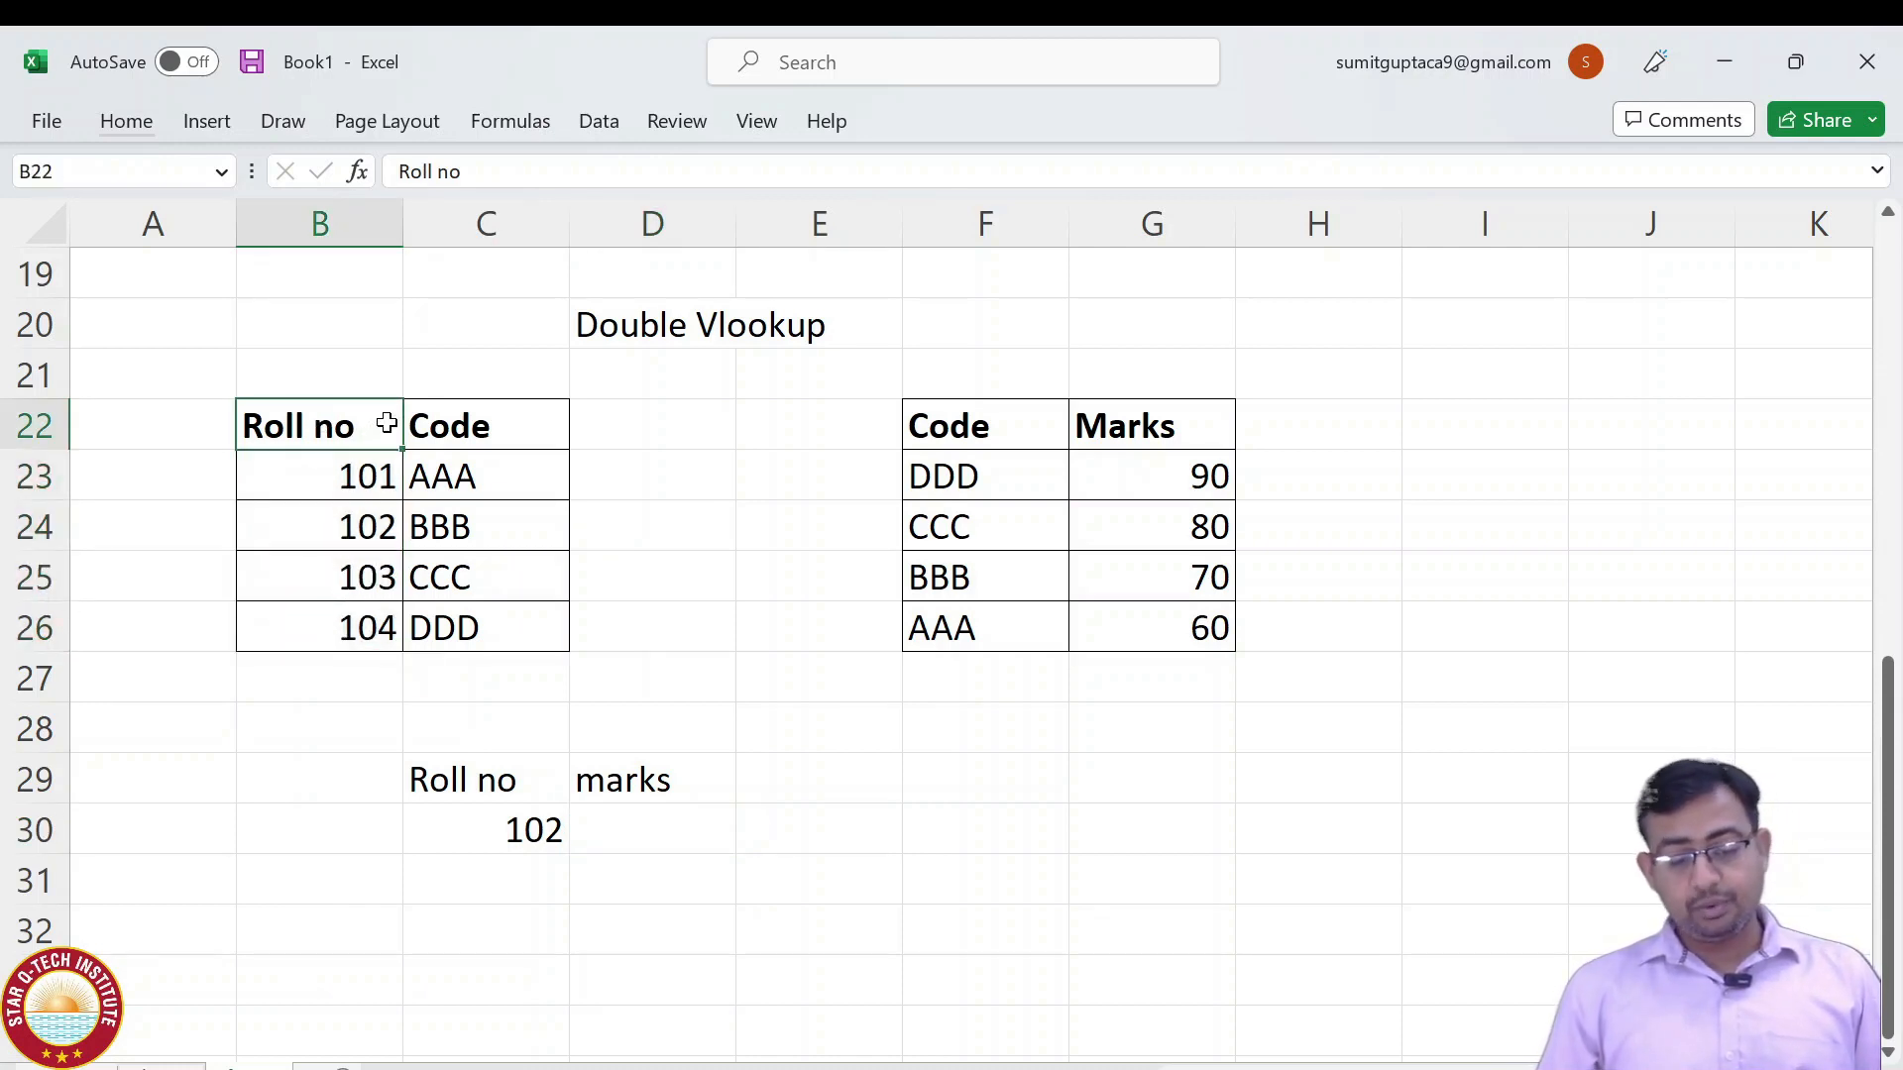
{"action": "left_click_drag", "start_coordinate": [496, 424], "coordinate": [492, 624]}
{"action": "left_click", "coordinate": [976, 429]}
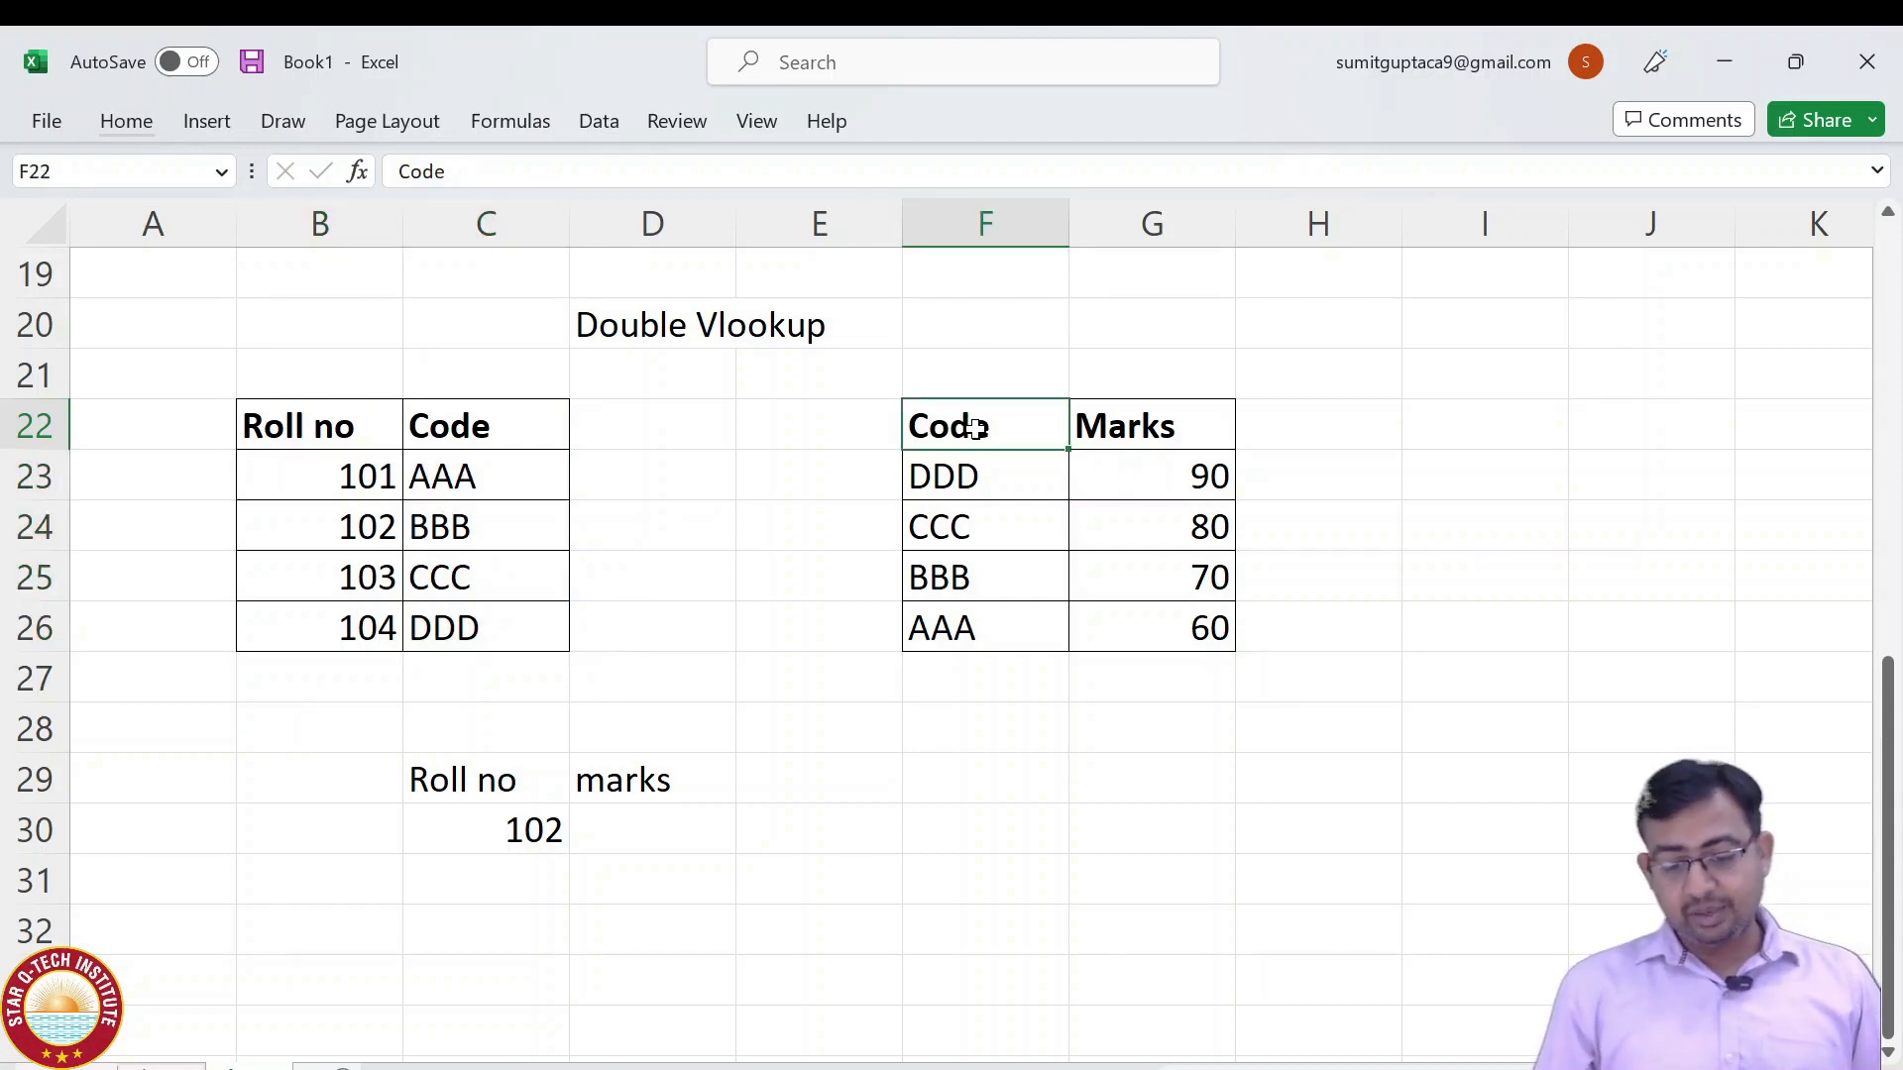
{"action": "left_click_drag", "start_coordinate": [976, 428], "coordinate": [978, 637]}
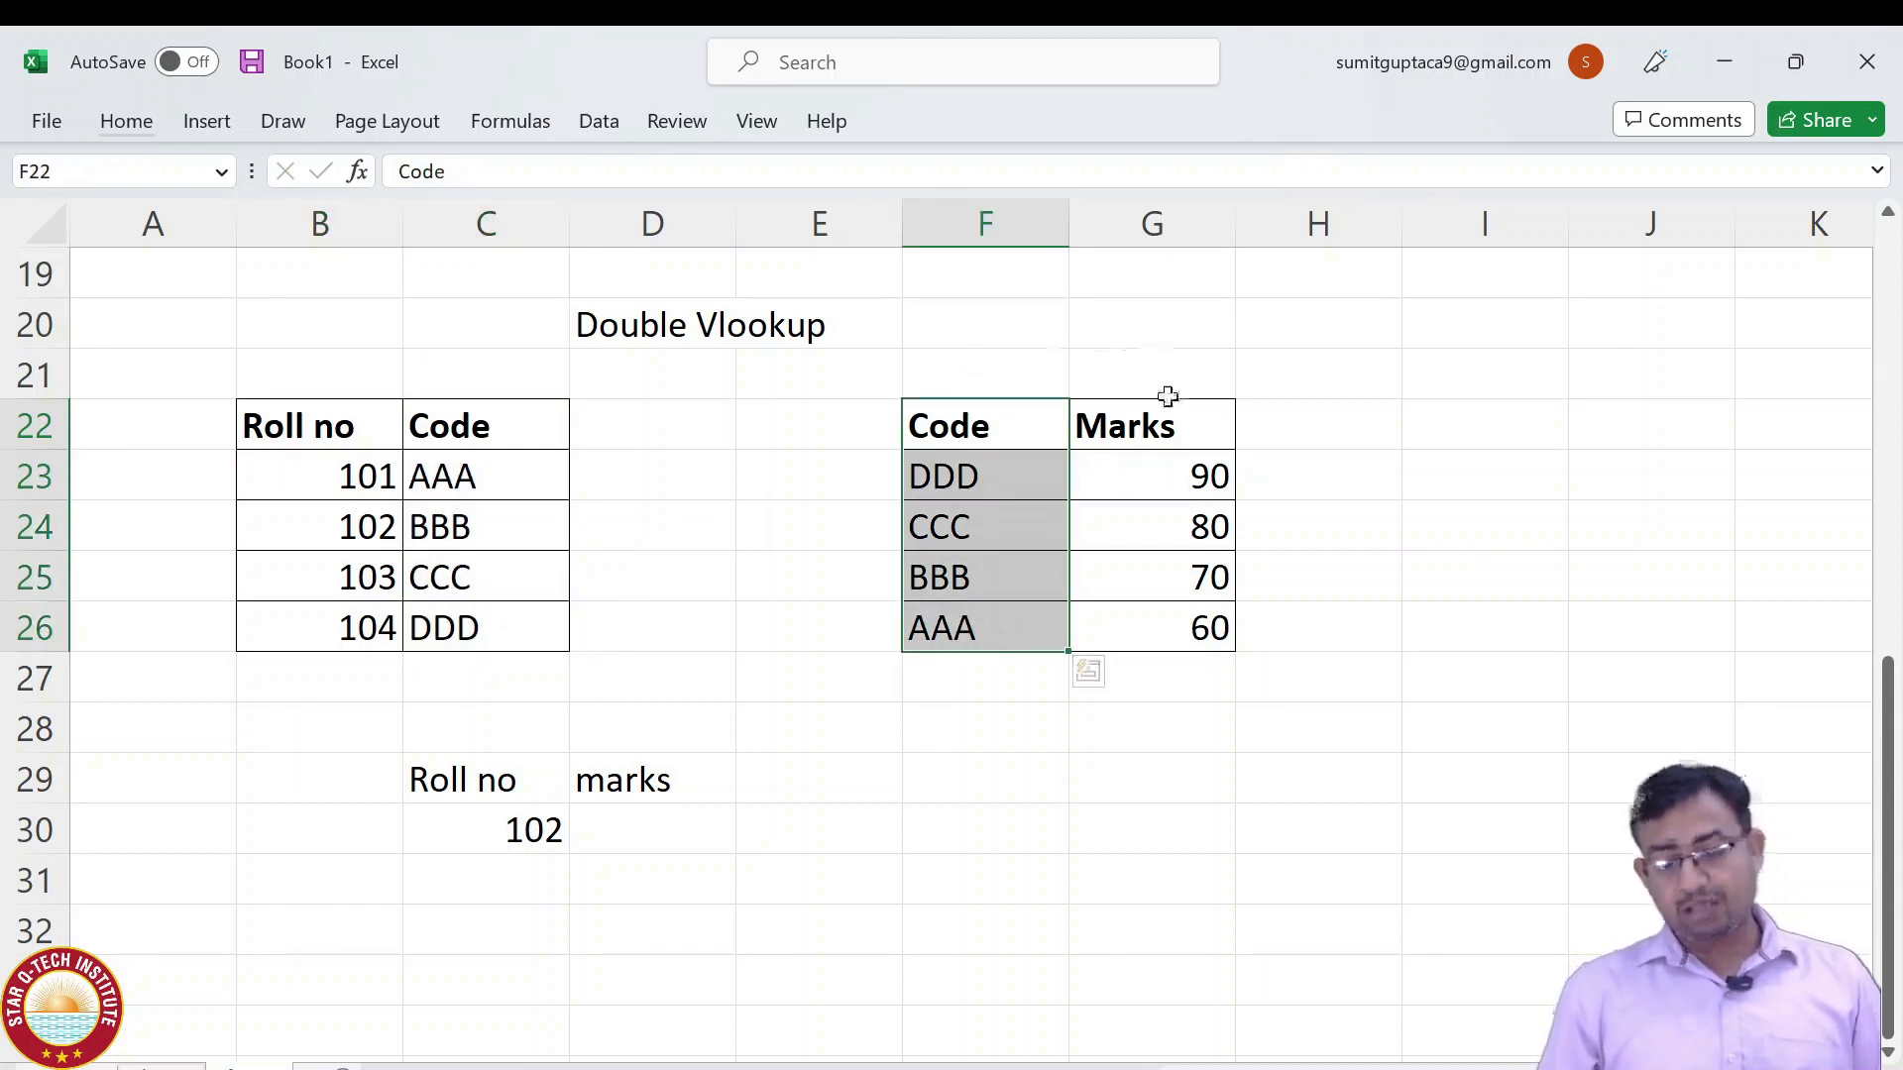
{"action": "left_click", "coordinate": [1172, 429]}
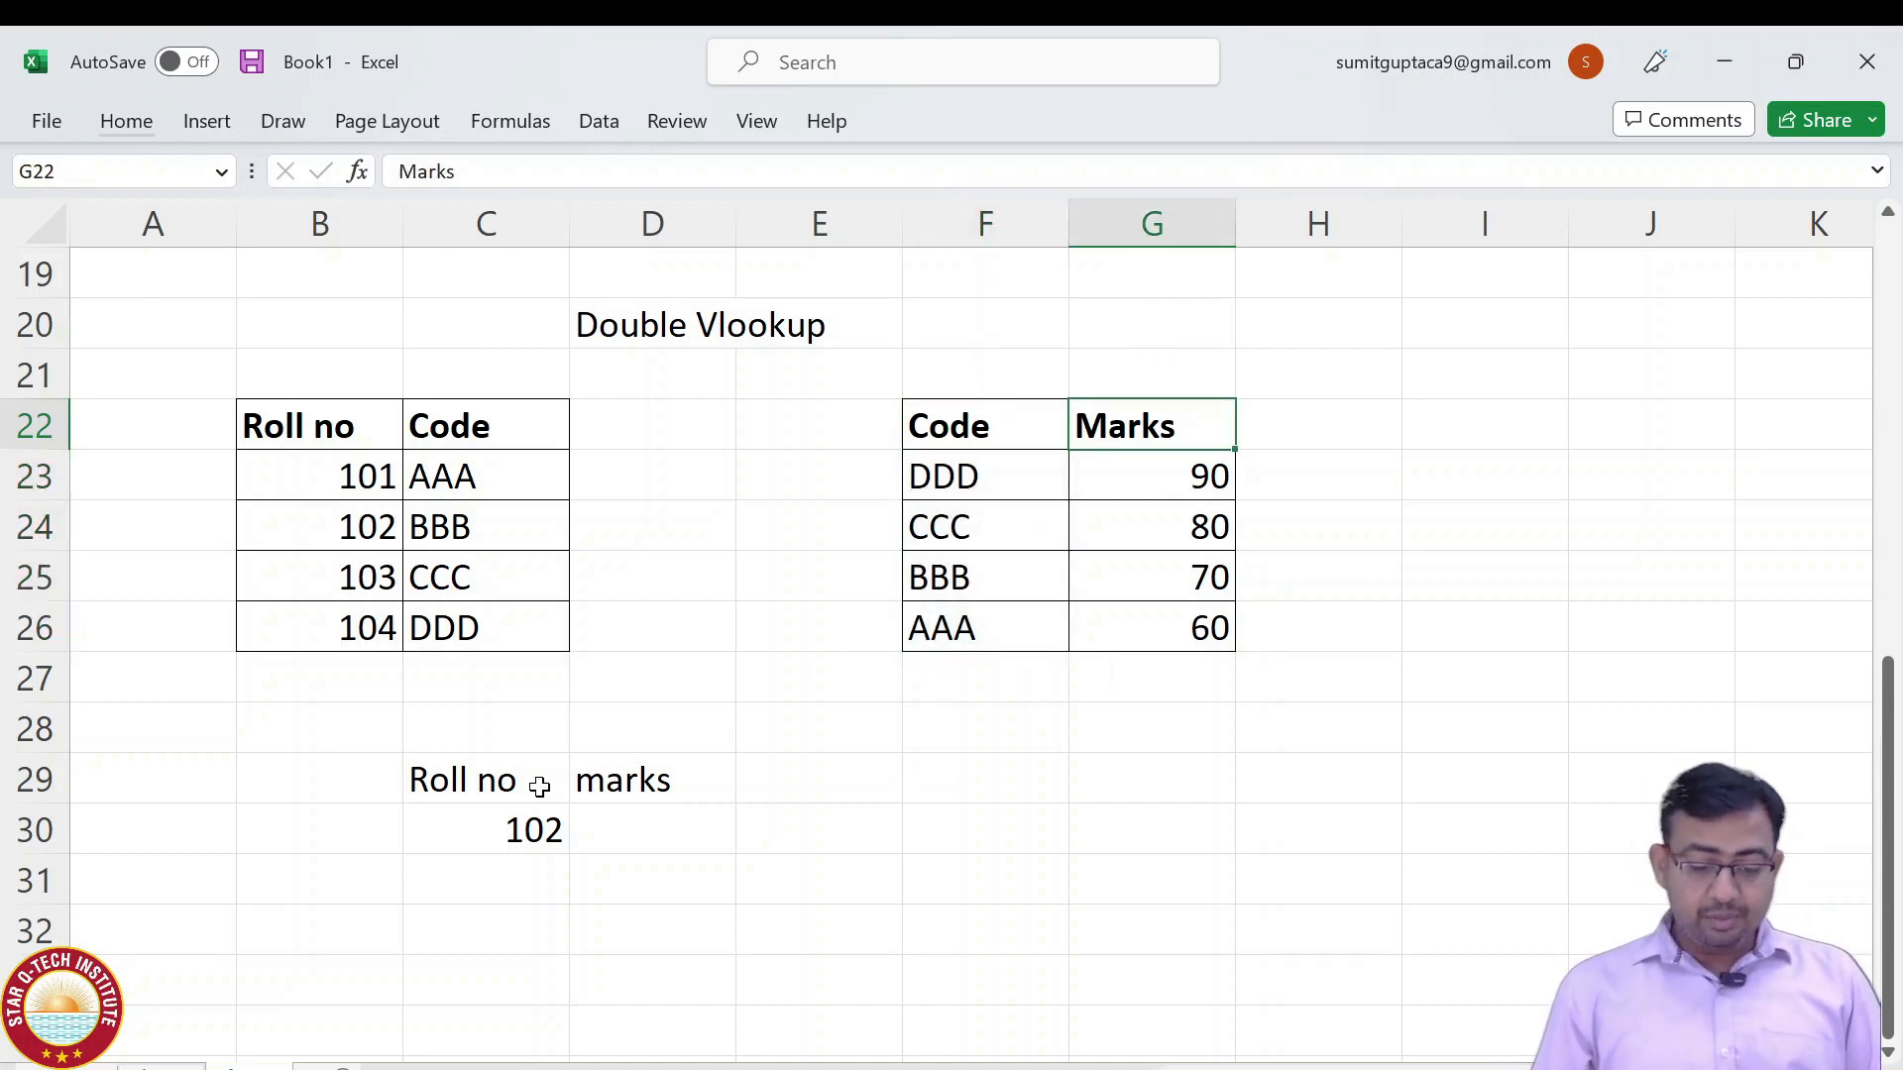
{"action": "left_click_drag", "start_coordinate": [514, 782], "coordinate": [638, 791]}
{"action": "left_click", "coordinate": [662, 827]}
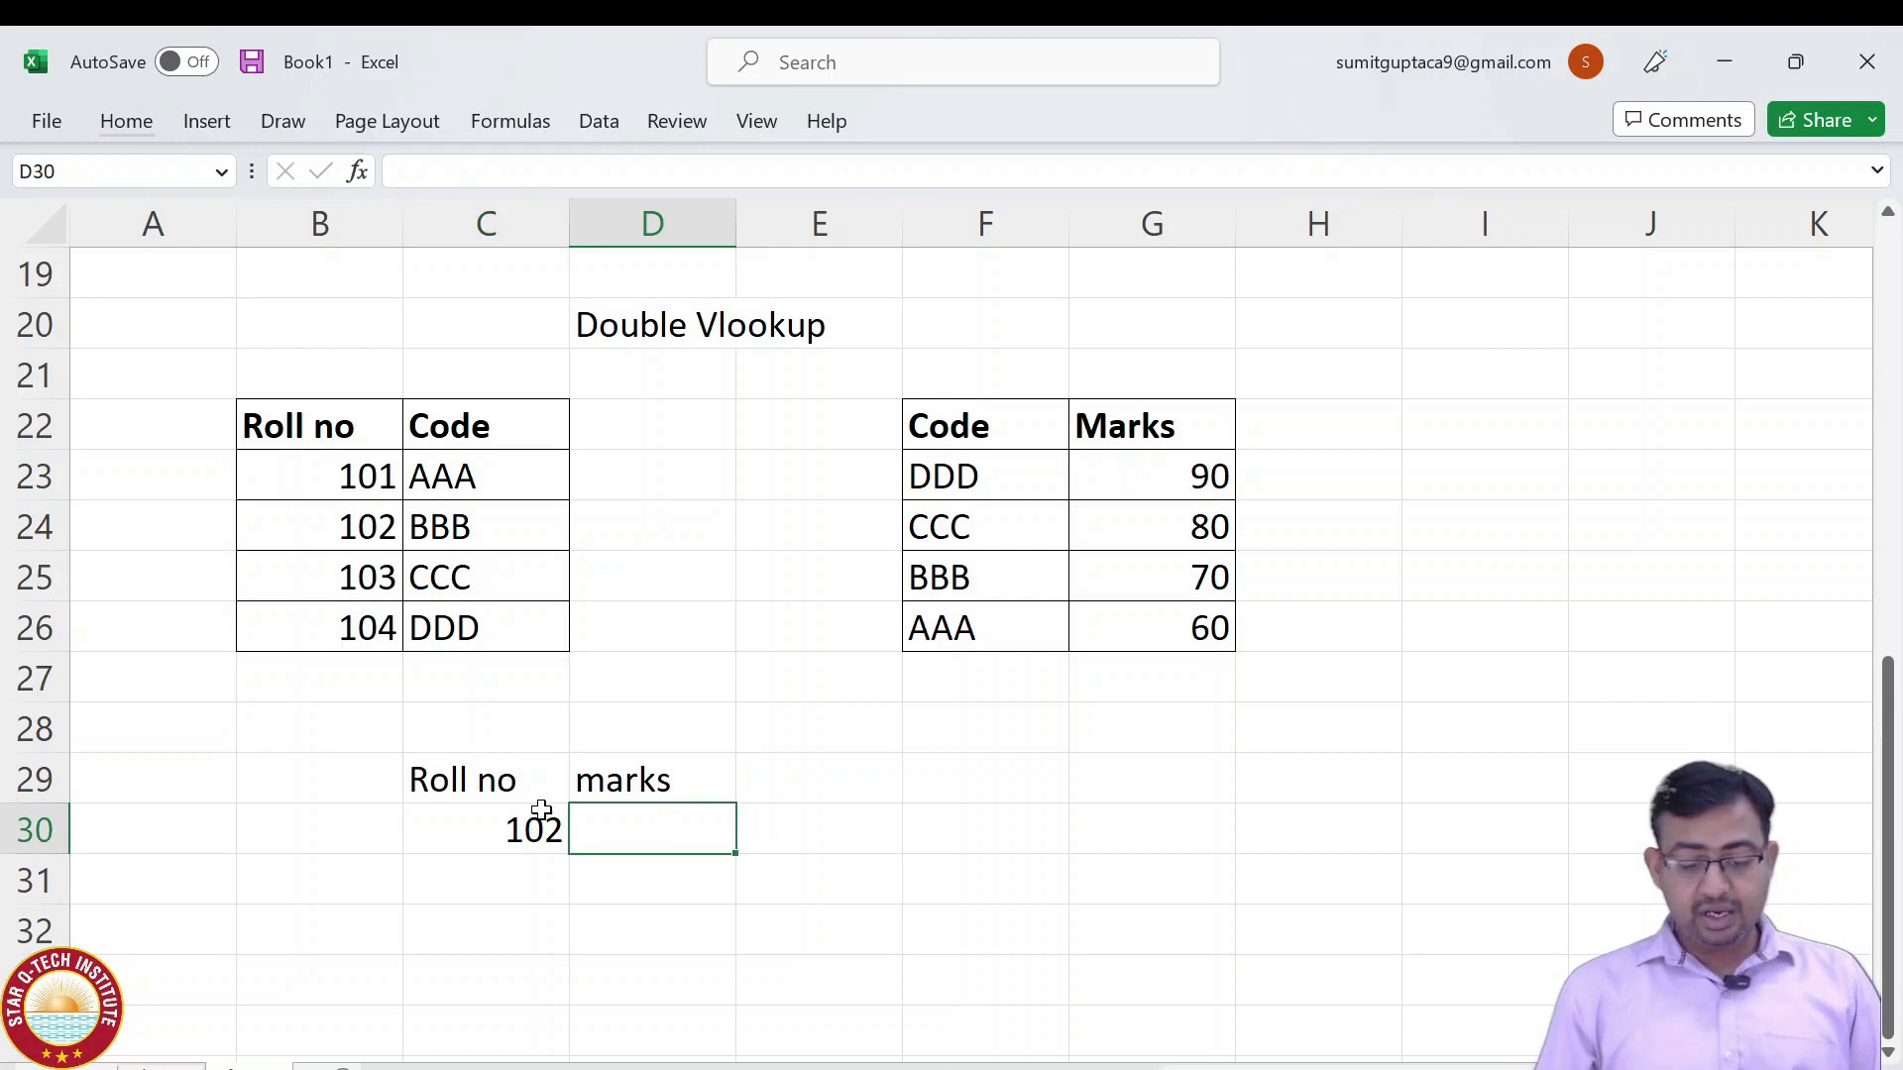
Compare the headers and Code columns of B22:C26 and F22:G26 to see how a roll number leads to marks.
{"action": "left_click", "coordinate": [305, 429]}
{"action": "left_click_drag", "start_coordinate": [304, 429], "coordinate": [440, 446]}
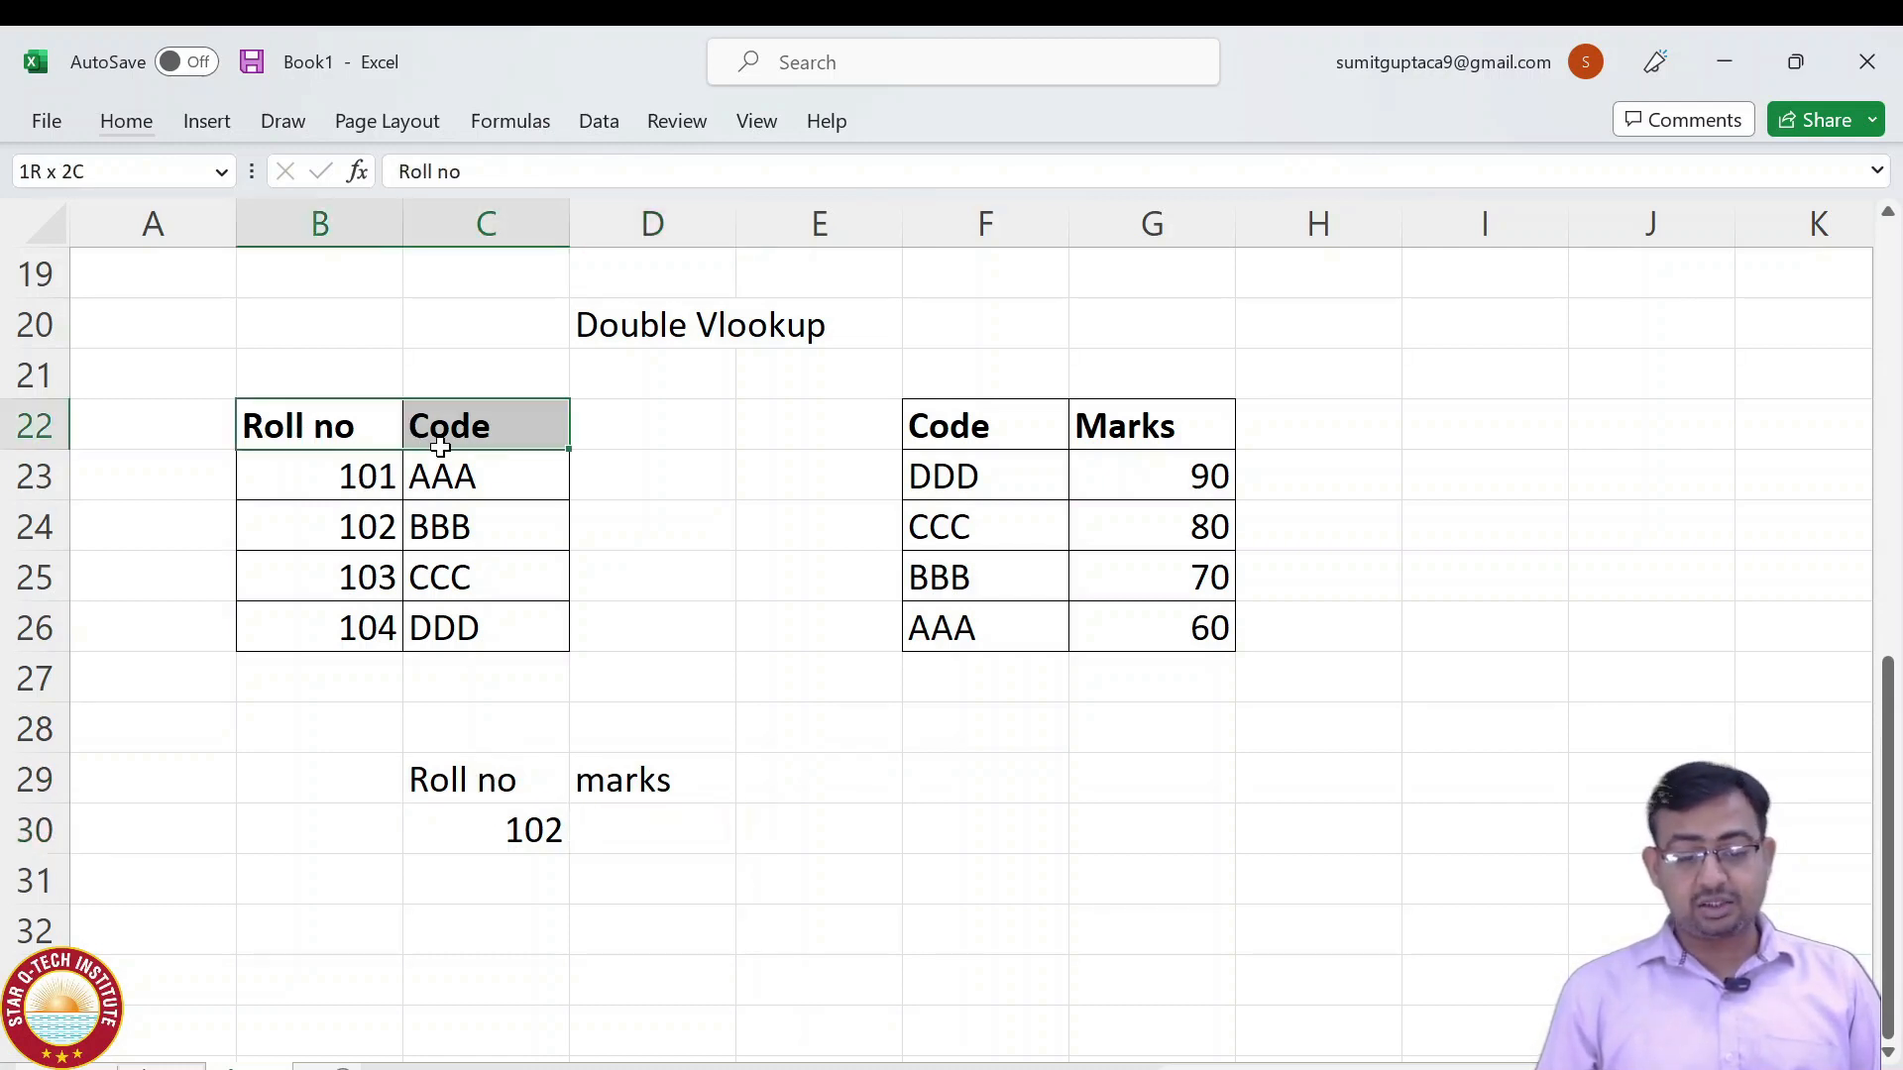
{"action": "left_click", "coordinate": [348, 406]}
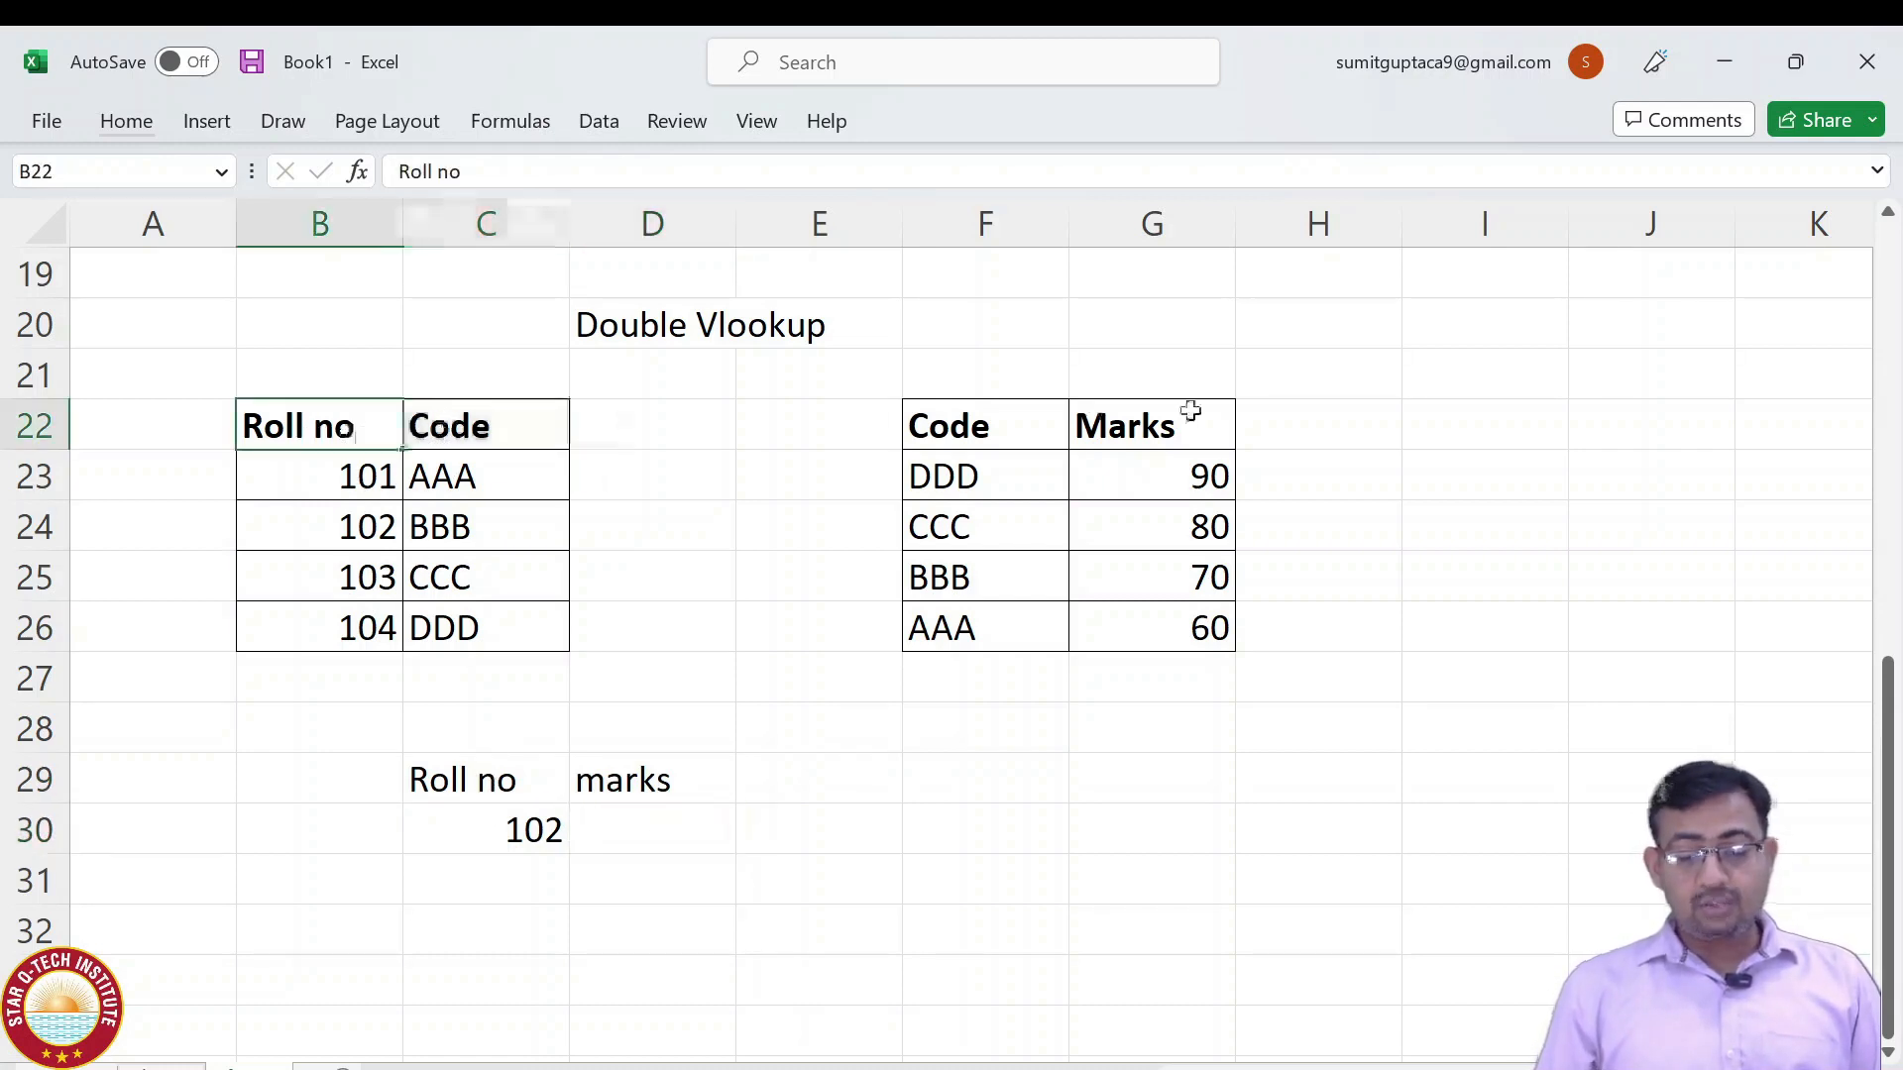
{"action": "left_click", "coordinate": [1145, 436]}
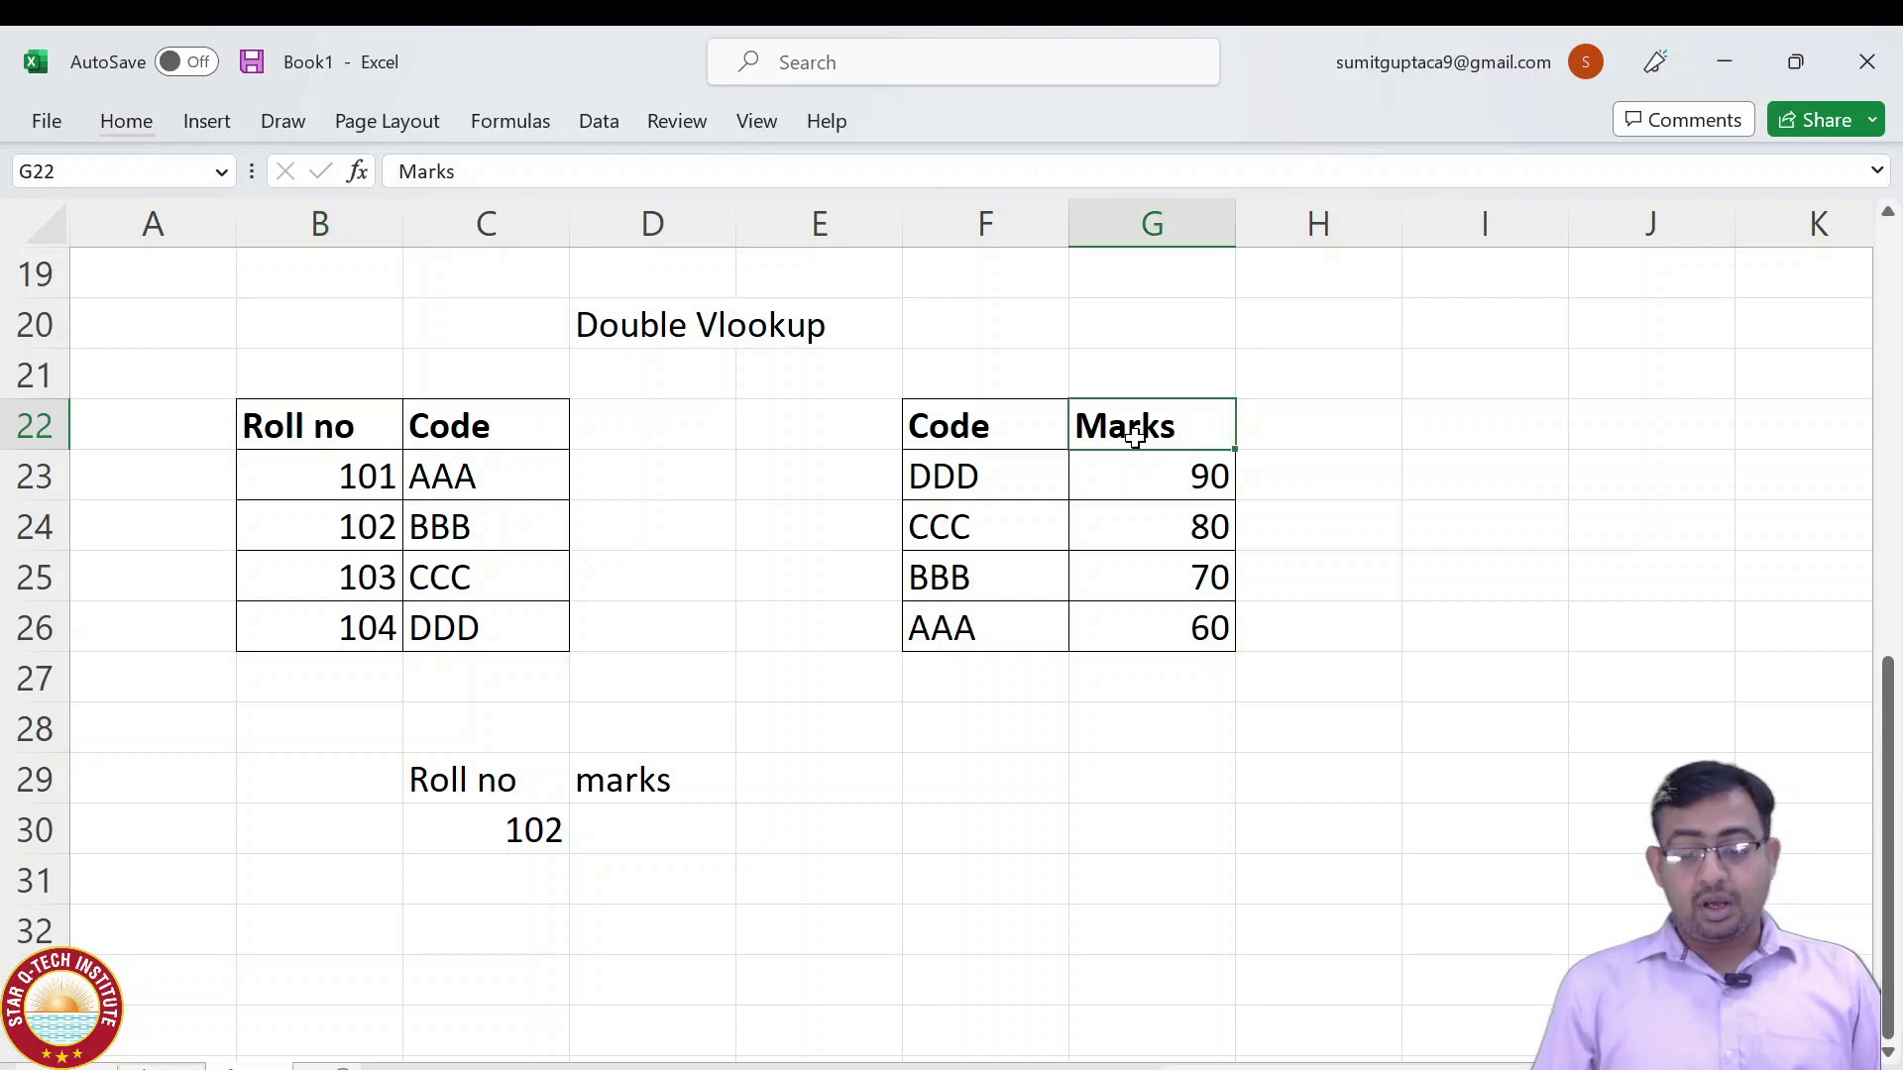
{"action": "left_click", "coordinate": [939, 433]}
{"action": "left_click", "coordinate": [1083, 425], "text": "shift"}
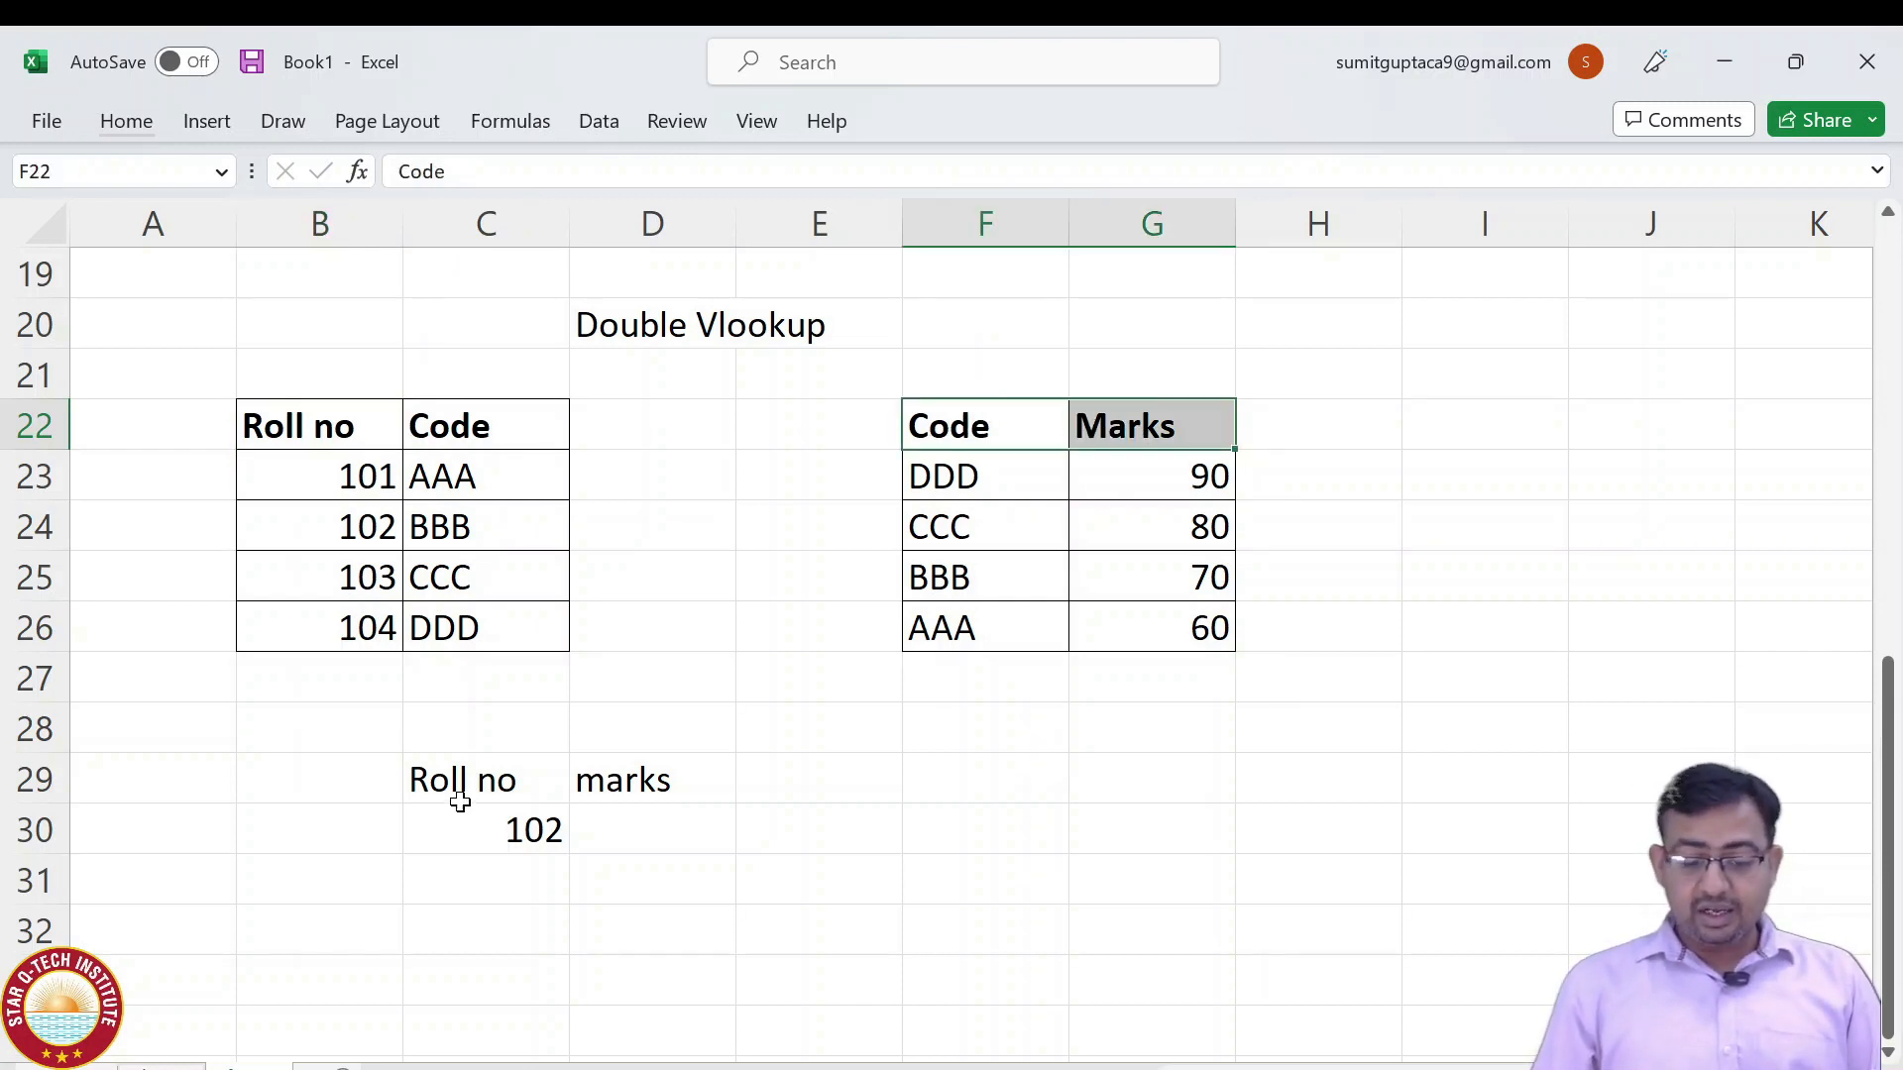
{"action": "left_click", "coordinate": [472, 772]}
{"action": "left_click", "coordinate": [652, 821]}
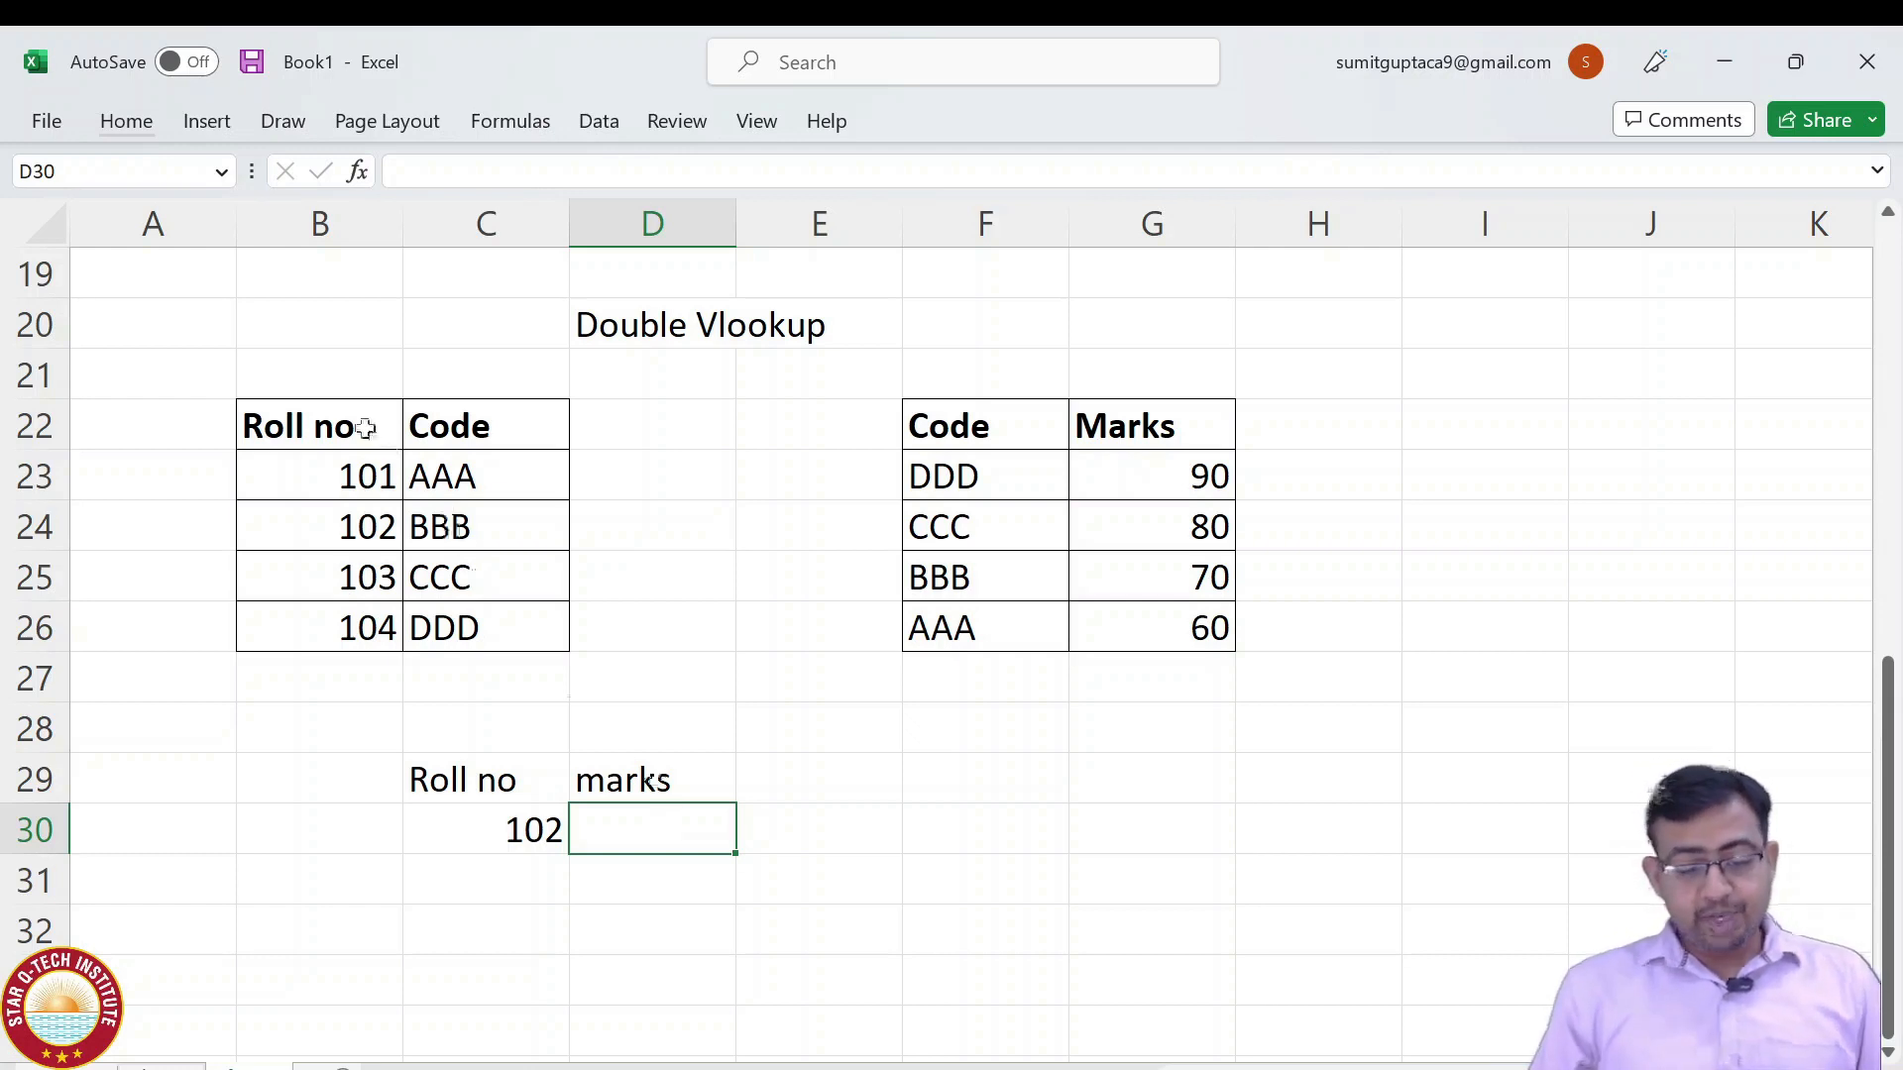
{"action": "left_click_drag", "start_coordinate": [383, 424], "coordinate": [376, 584]}
{"action": "left_click_drag", "start_coordinate": [515, 409], "coordinate": [510, 629]}
{"action": "left_click_drag", "start_coordinate": [288, 424], "coordinate": [510, 630]}
{"action": "left_click_drag", "start_coordinate": [1004, 410], "coordinate": [1141, 624]}
{"action": "left_click_drag", "start_coordinate": [966, 424], "coordinate": [953, 619]}
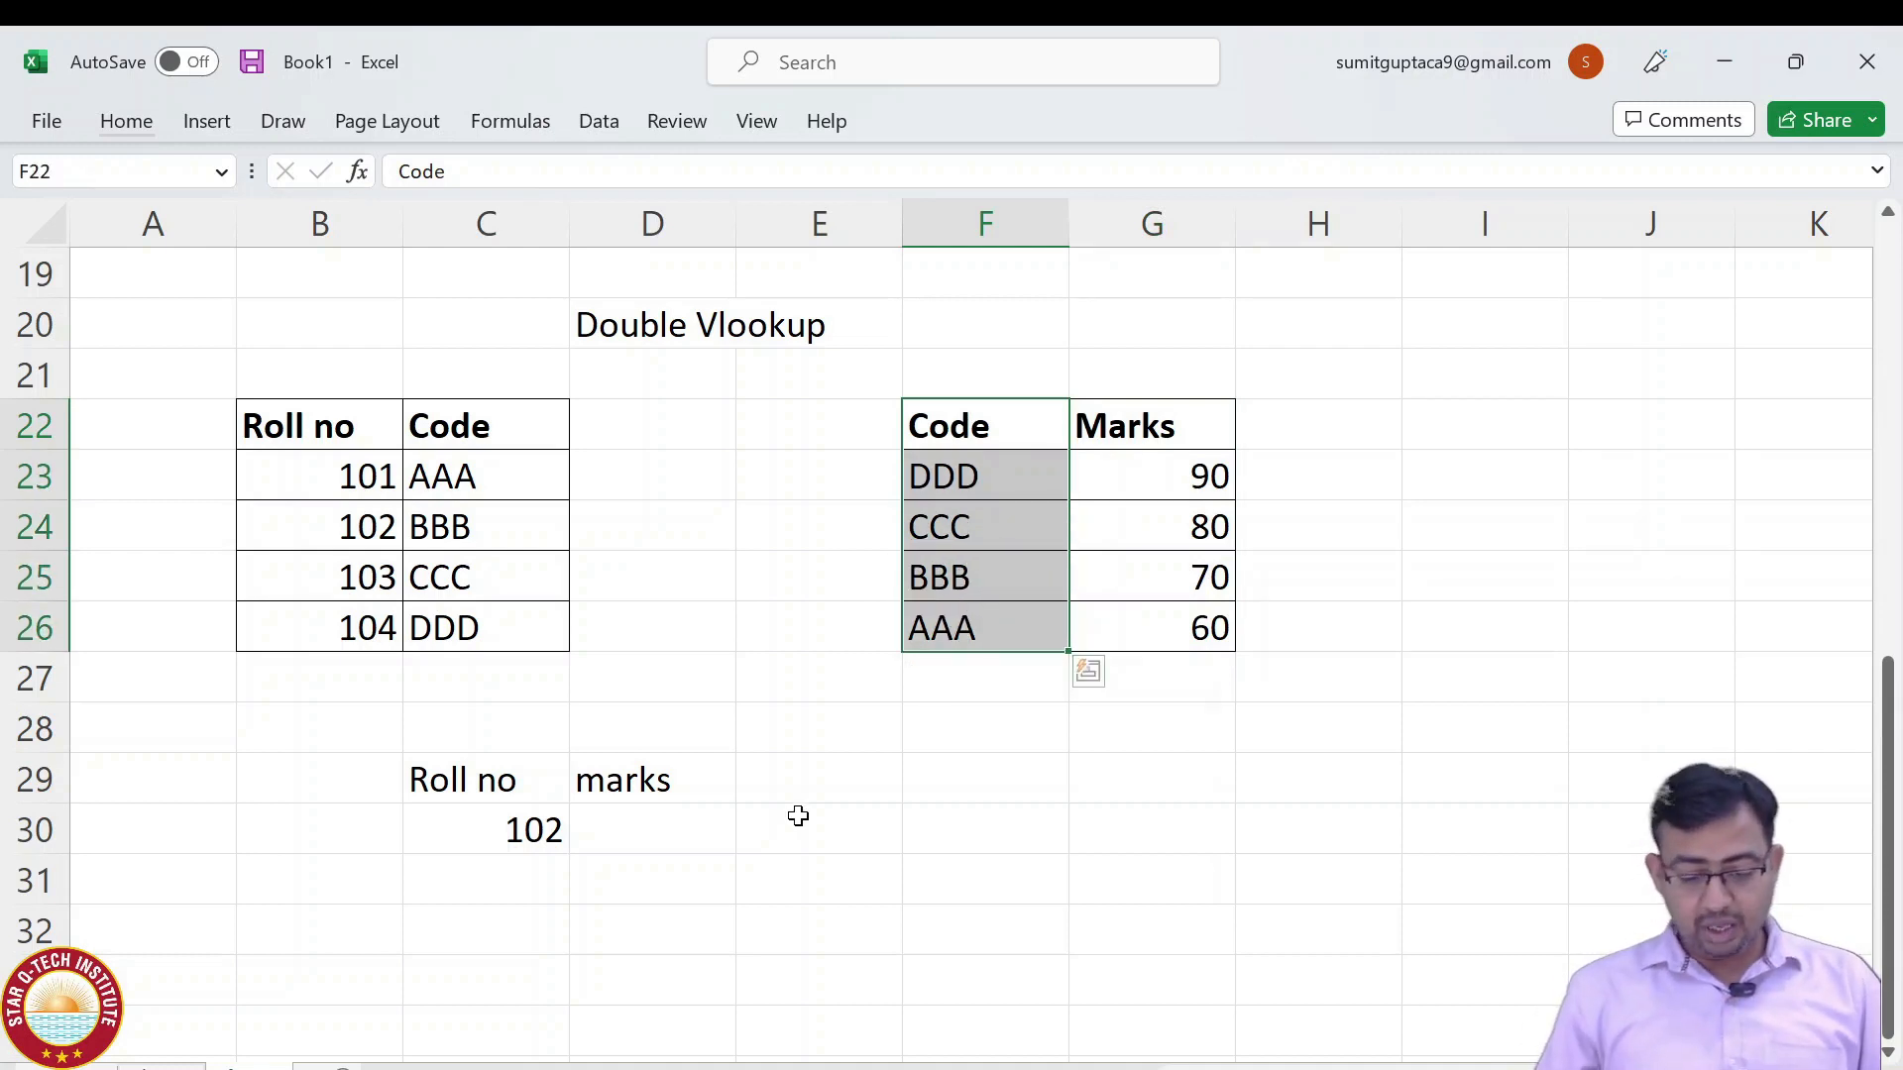
Enter =VLOOKUP(C30,B22:C26,2,0) in D30 to find the code for the roll number in C30.
{"action": "left_click", "coordinate": [635, 822]}
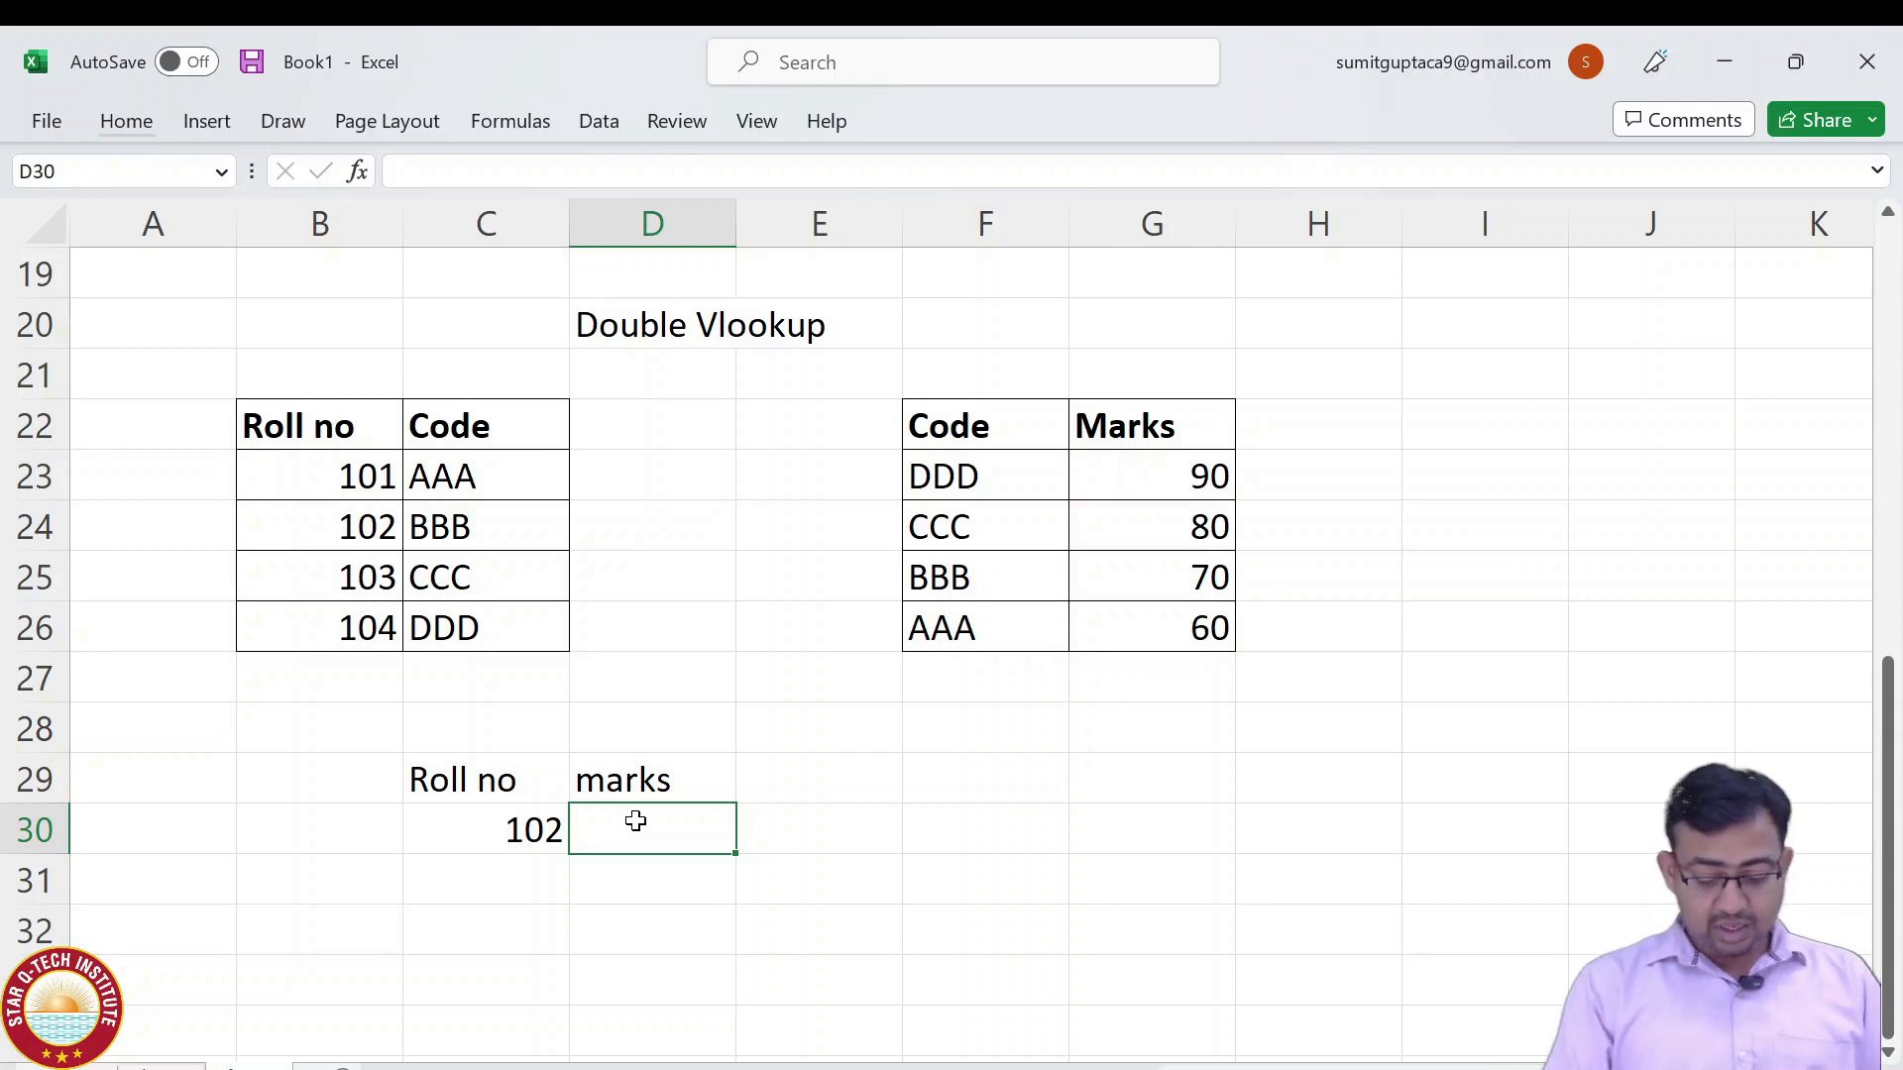
{"action": "type", "text": "=vlo"}
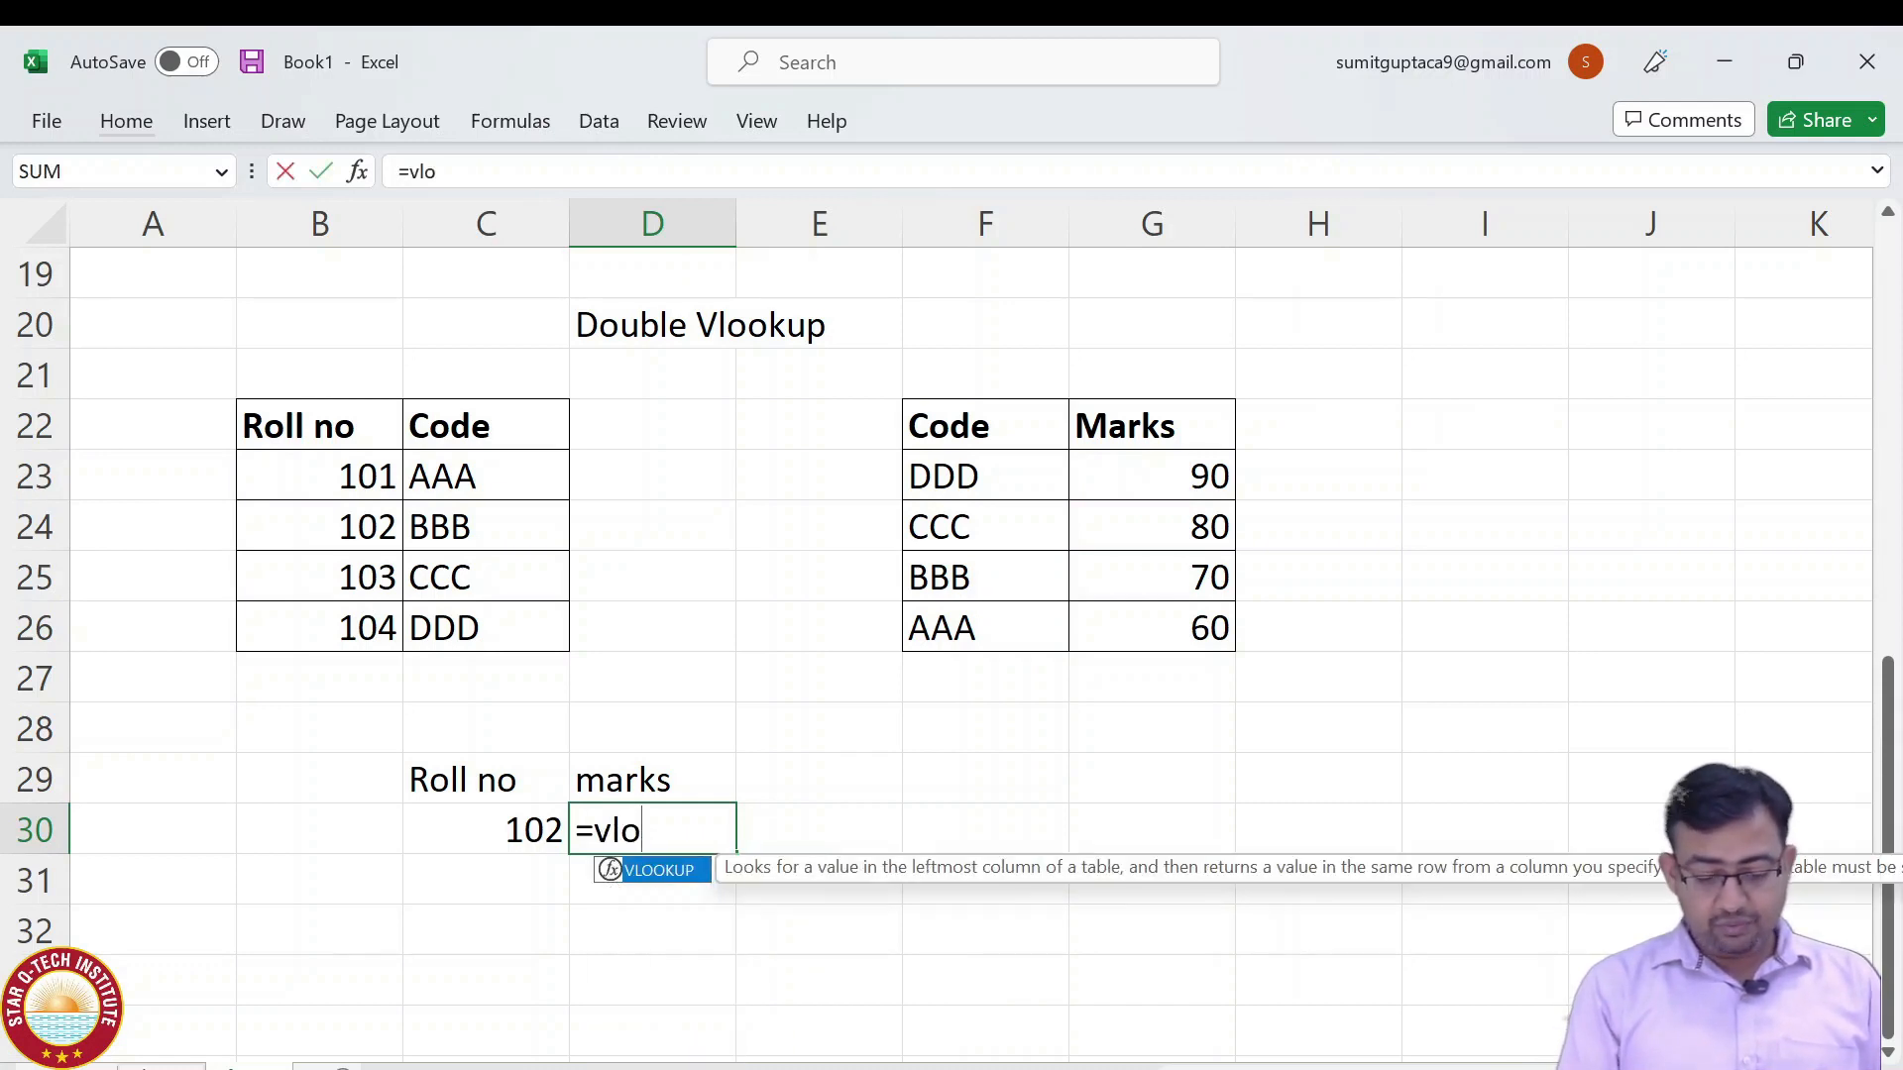
{"action": "key", "text": "Tab"}
{"action": "key", "text": "Left"}
{"action": "type", "text": ","}
{"action": "left_click_drag", "start_coordinate": [315, 425], "coordinate": [455, 618]}
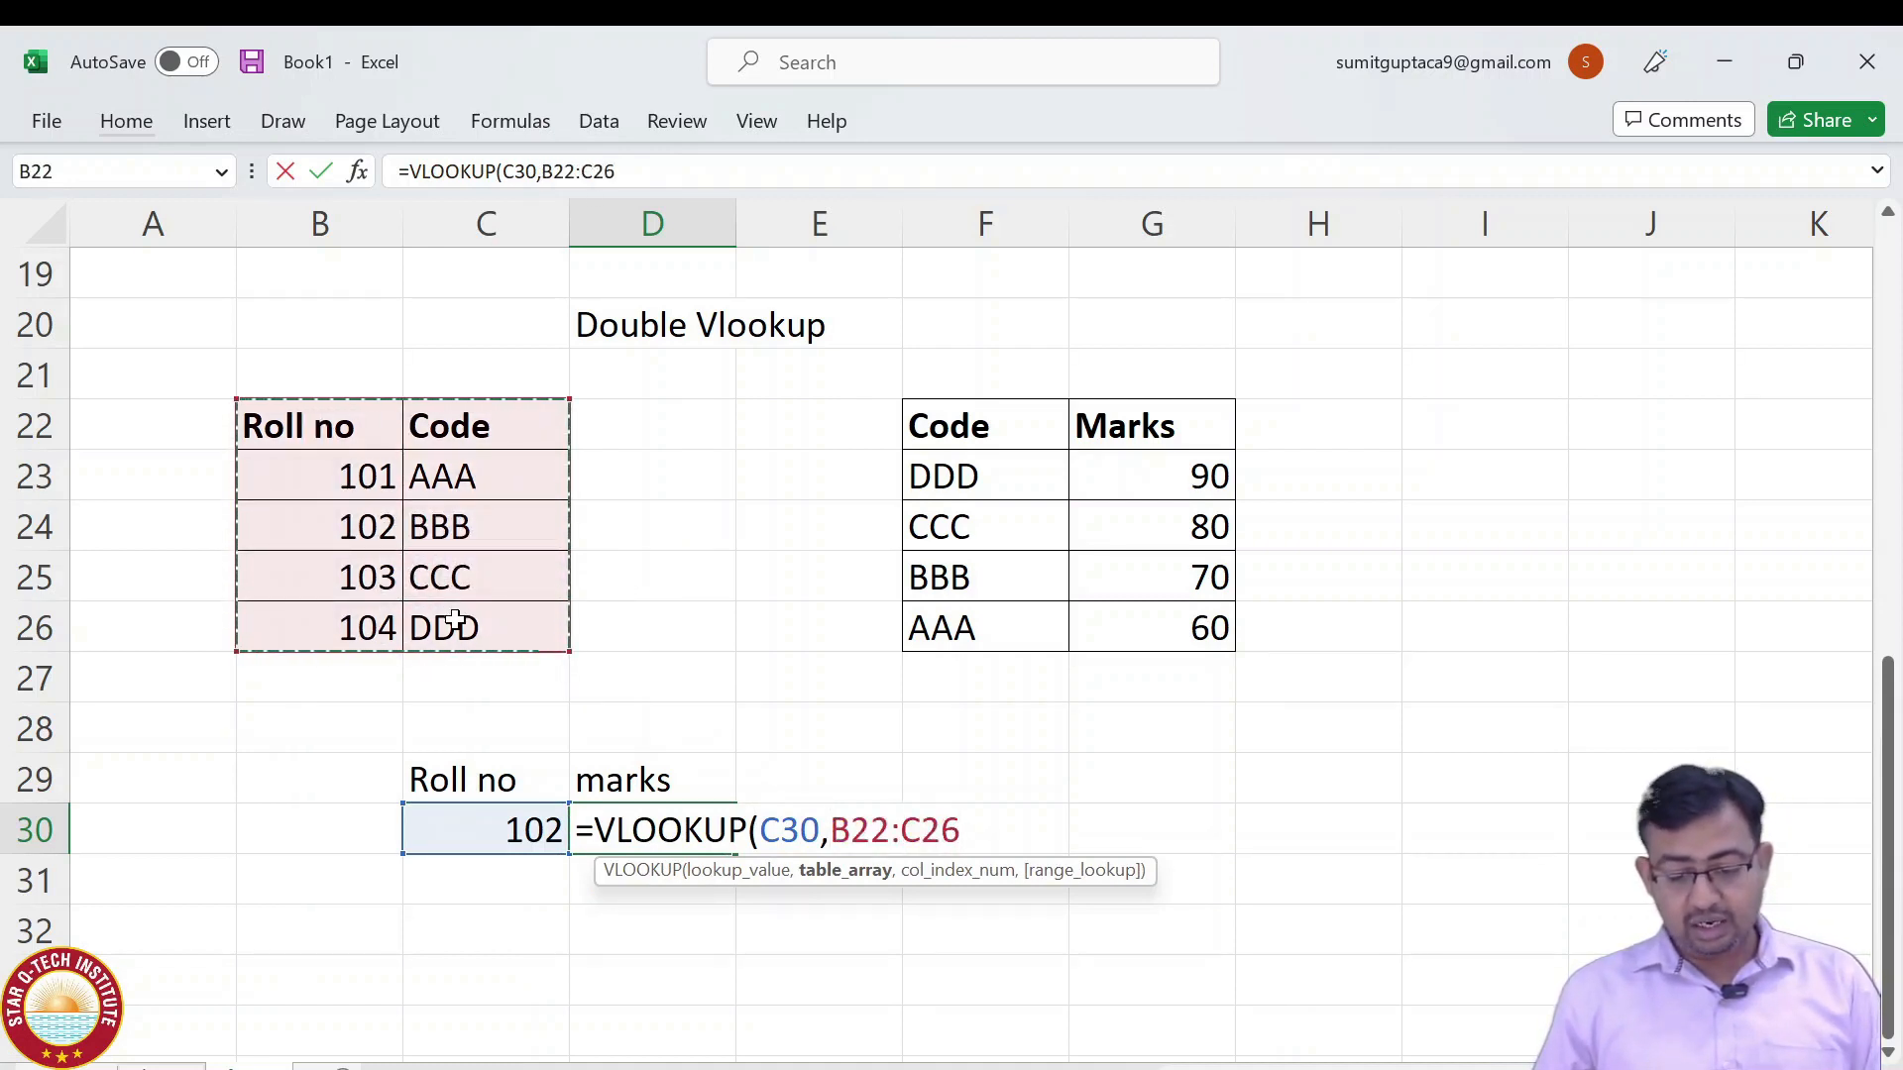
{"action": "type", "text": ","}
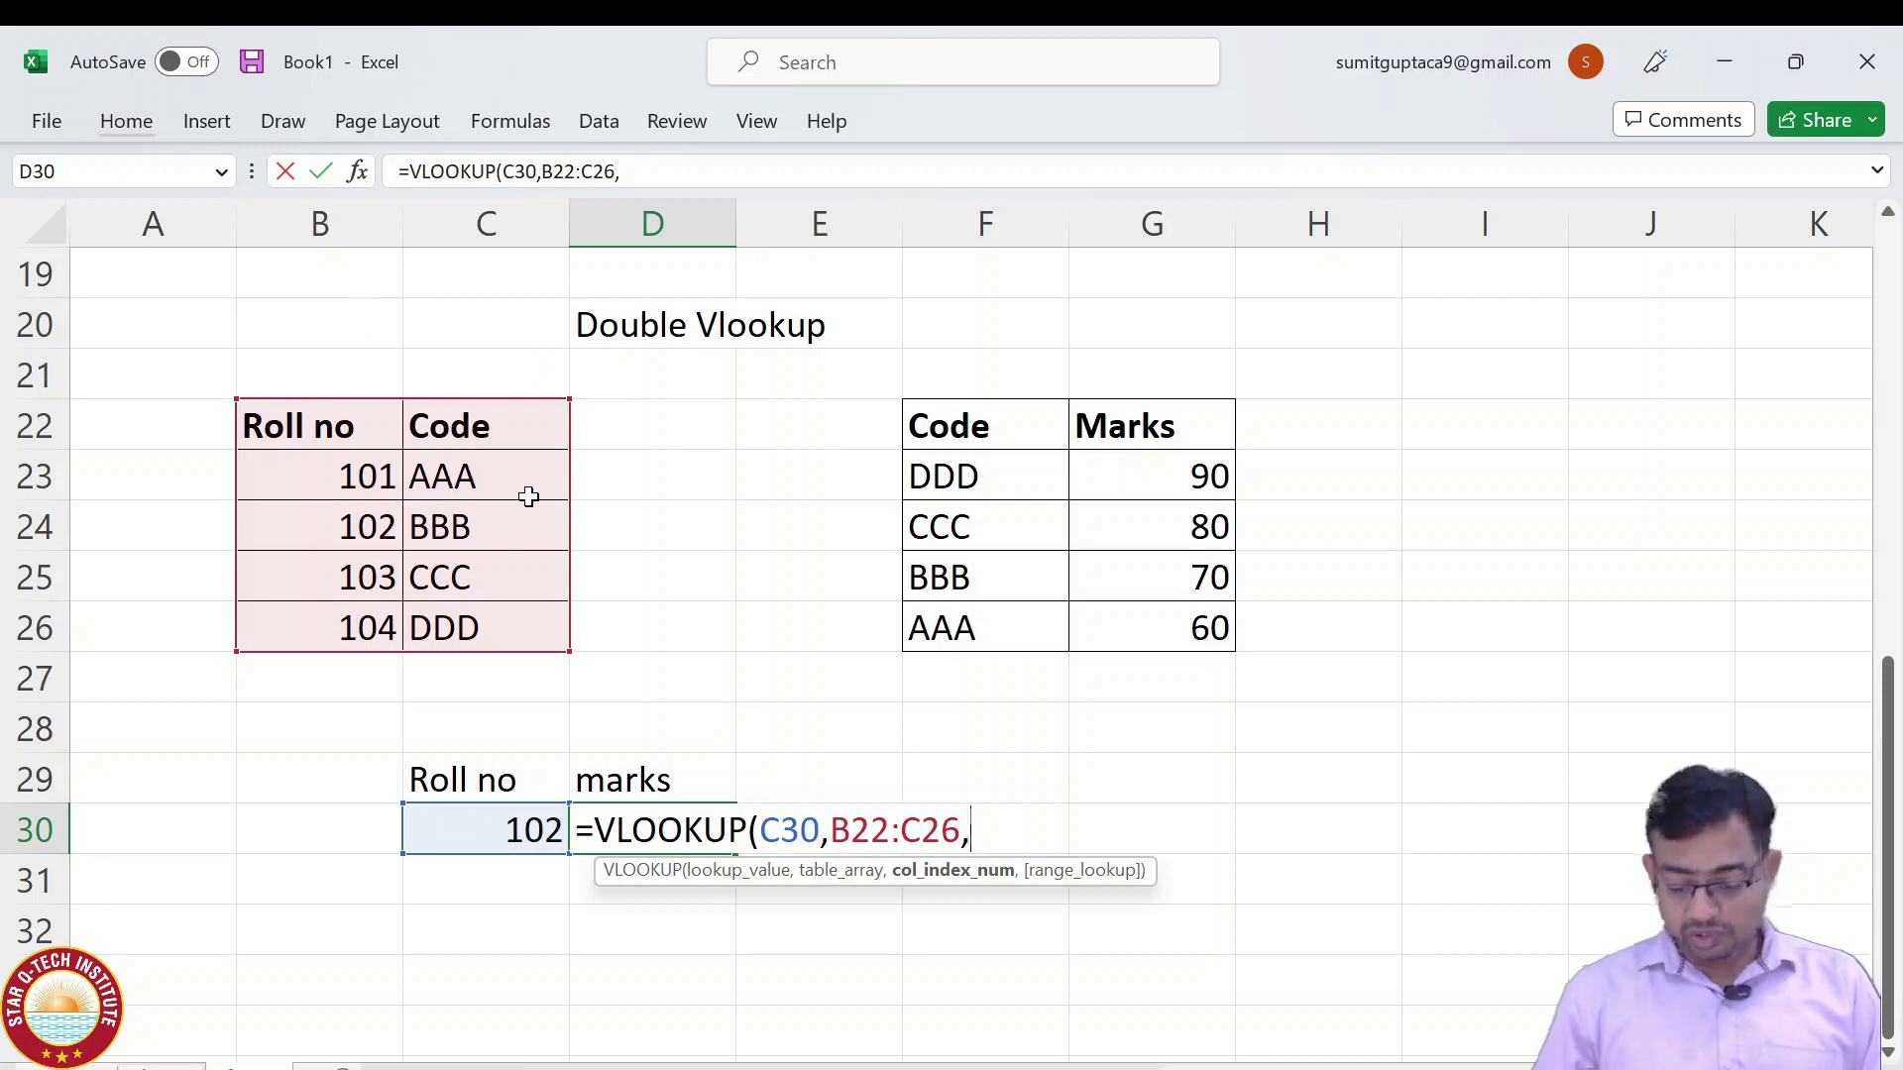
{"action": "type", "text": "2"}
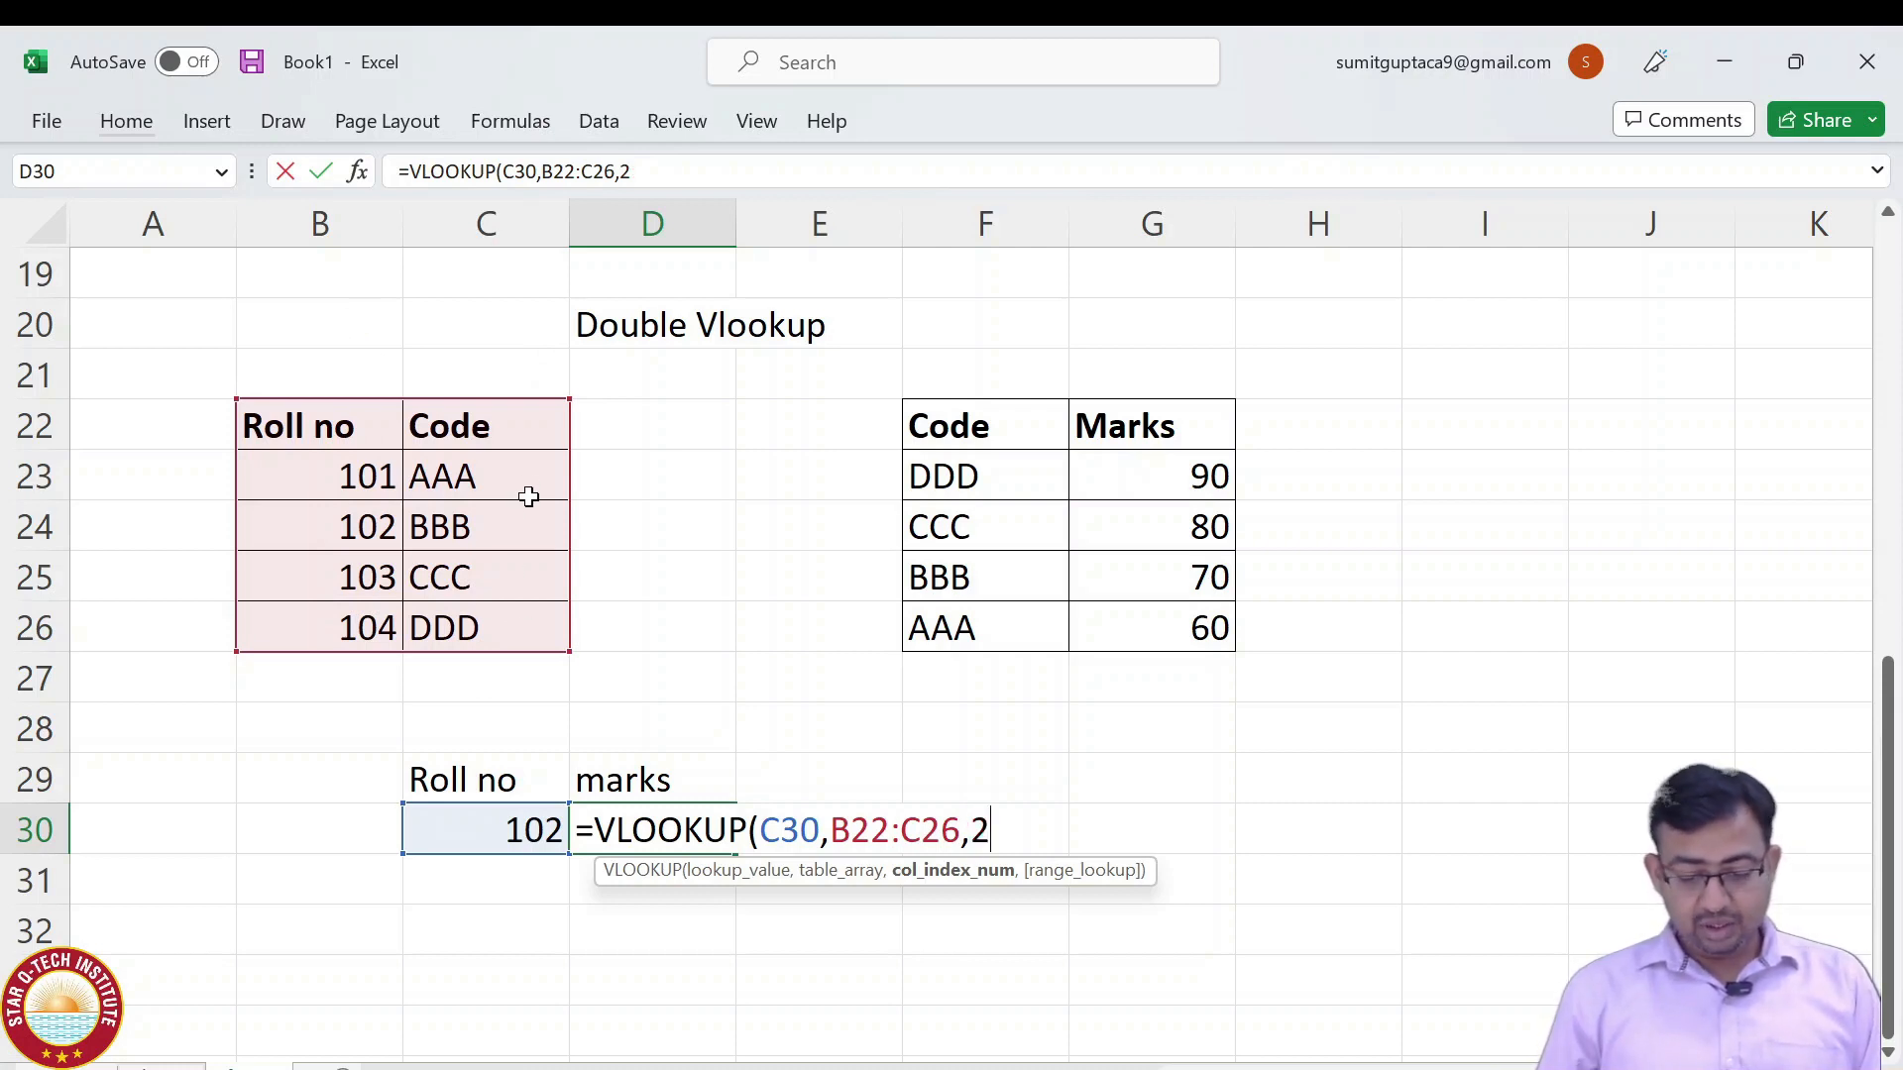
{"action": "type", "text": ",0"}
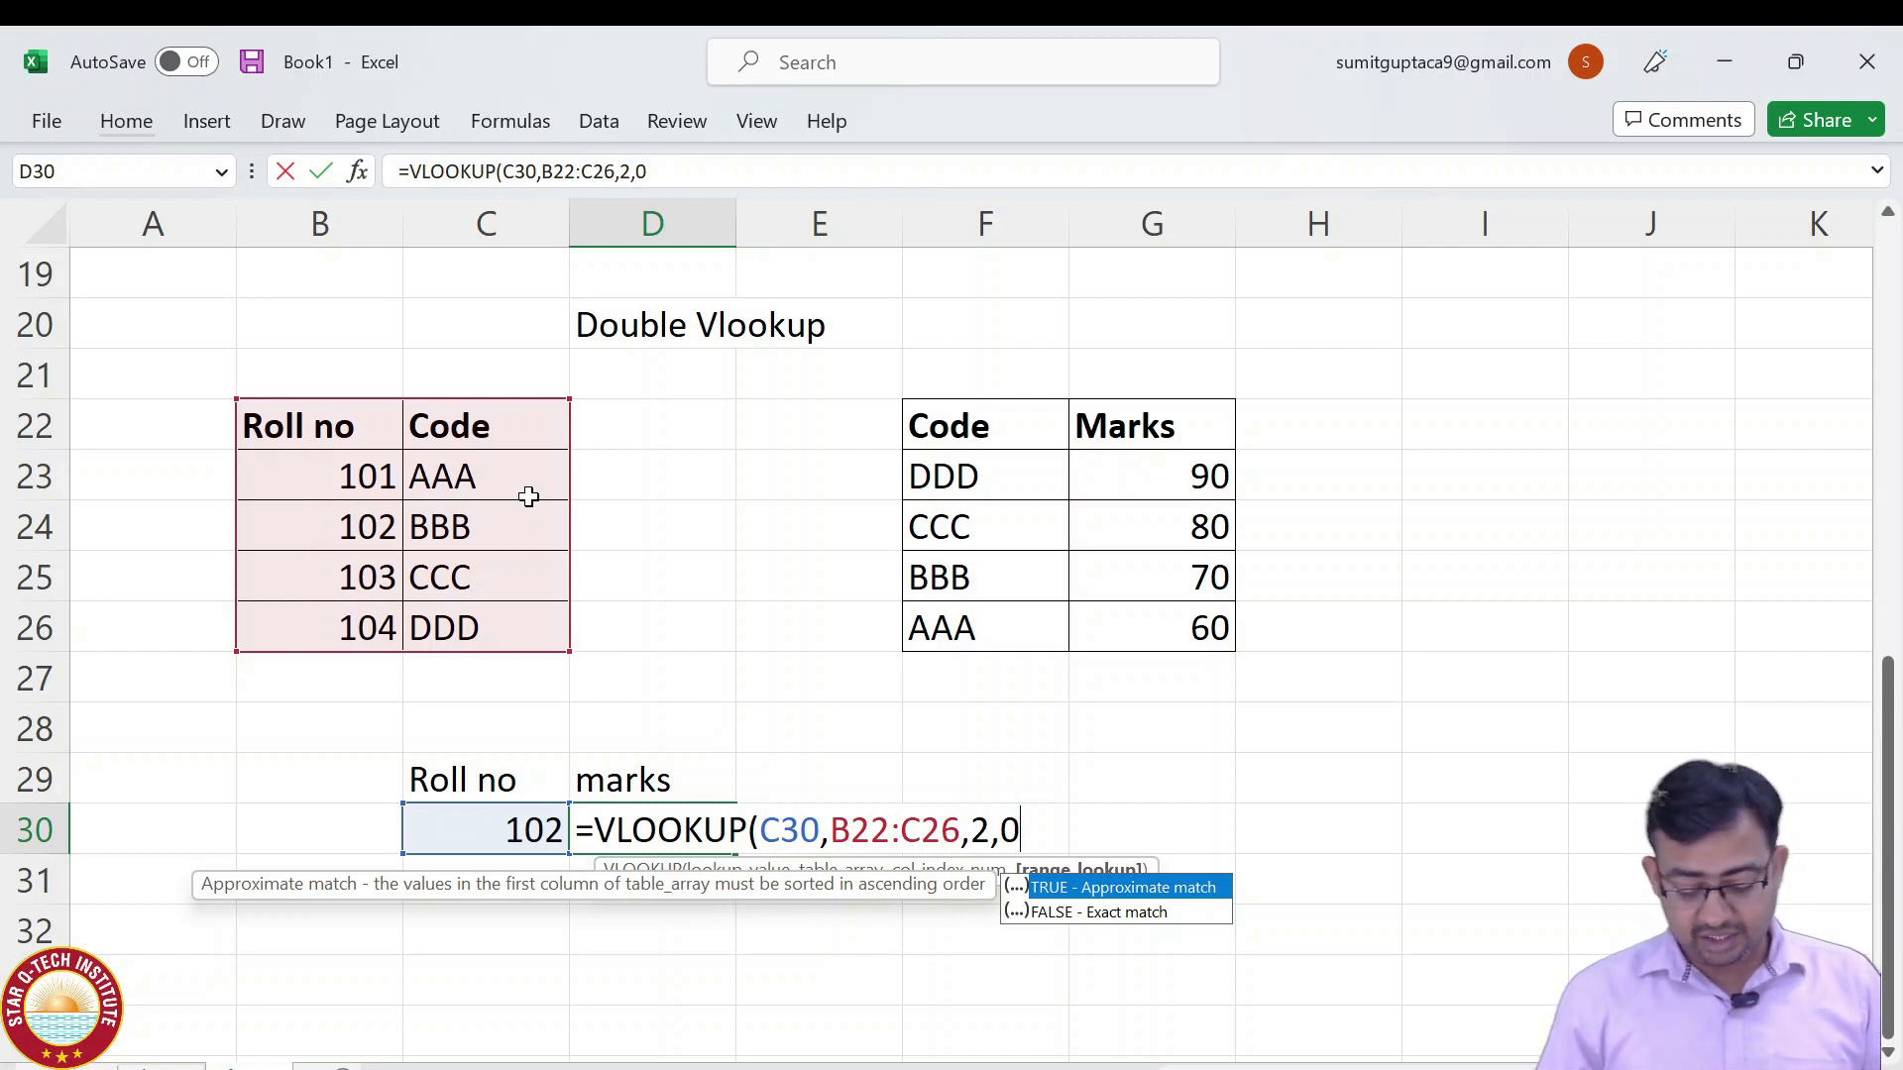
{"action": "type", "text": ")"}
{"action": "key", "text": "Return"}
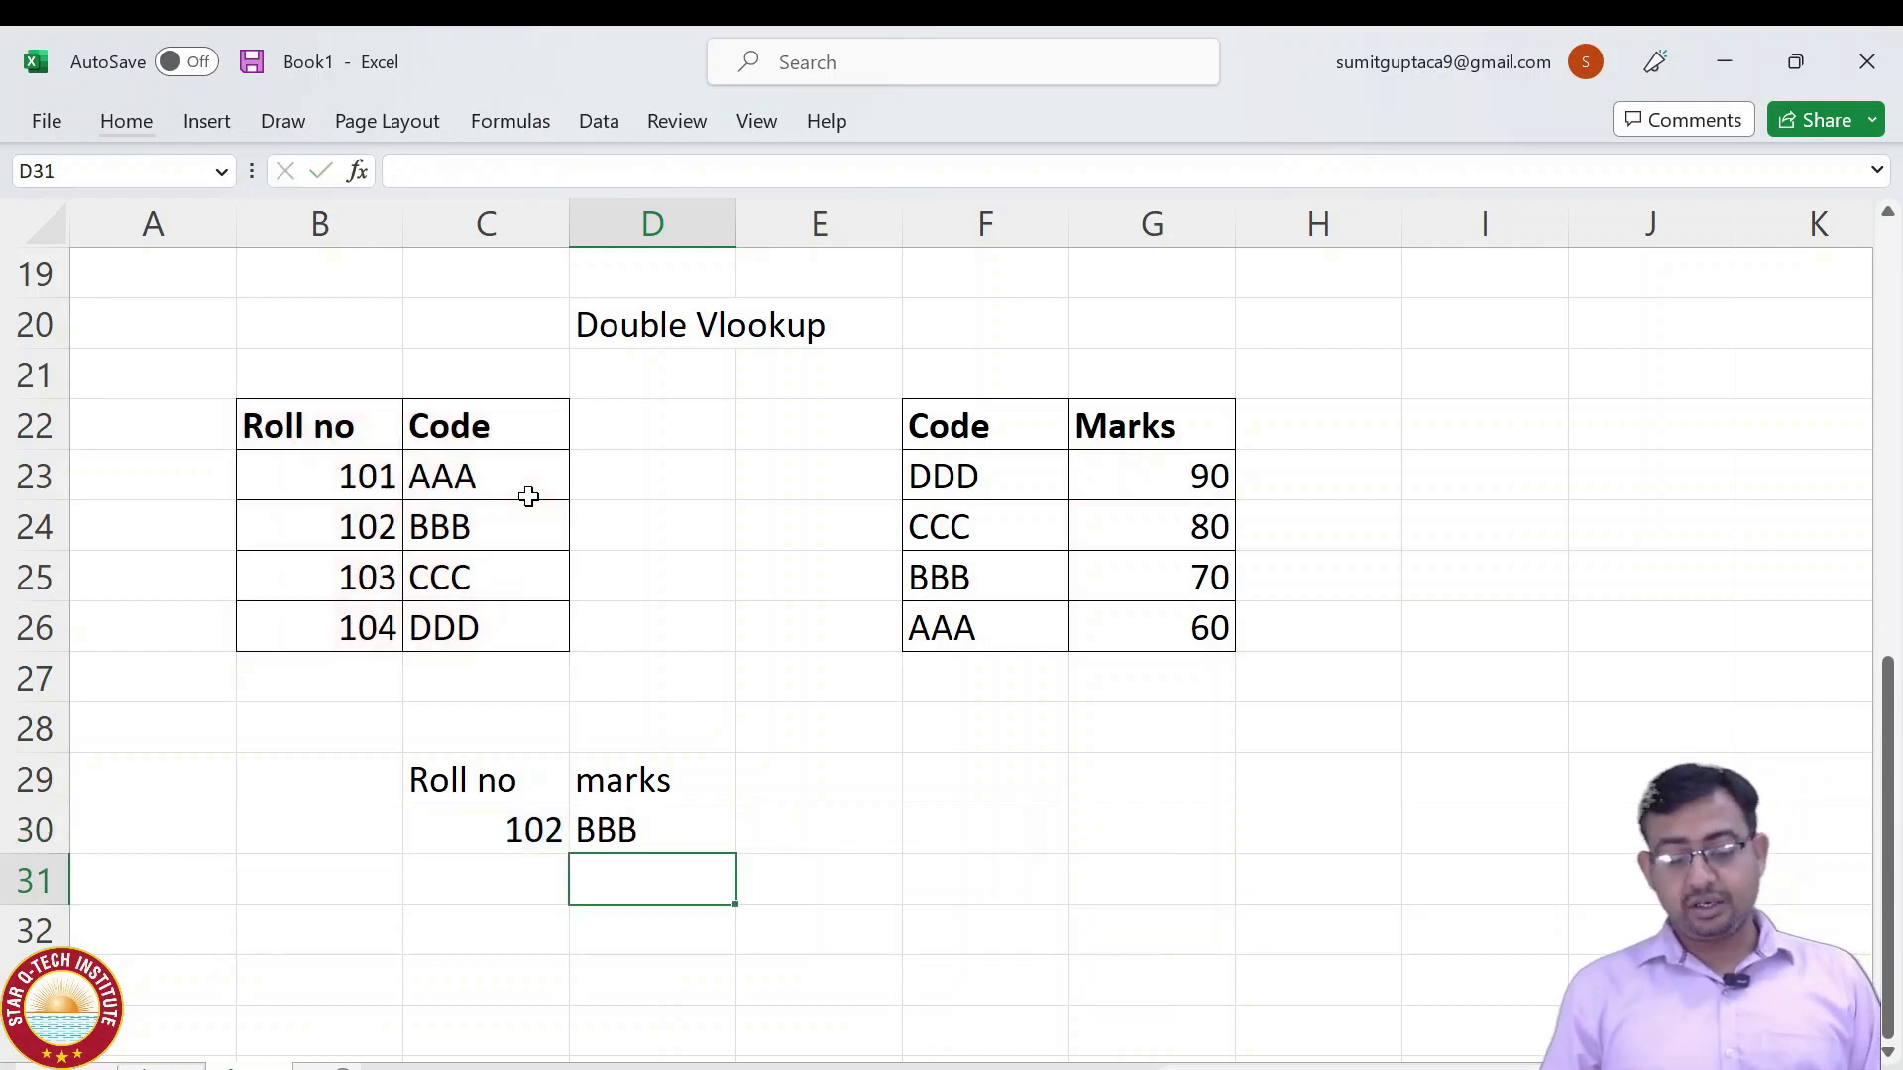
Nest the D30 formula inside an outer VLOOKUP so that VLOOKUP(C30,B22:C26,2,0) serves as its lookup value.
{"action": "key", "text": "Up"}
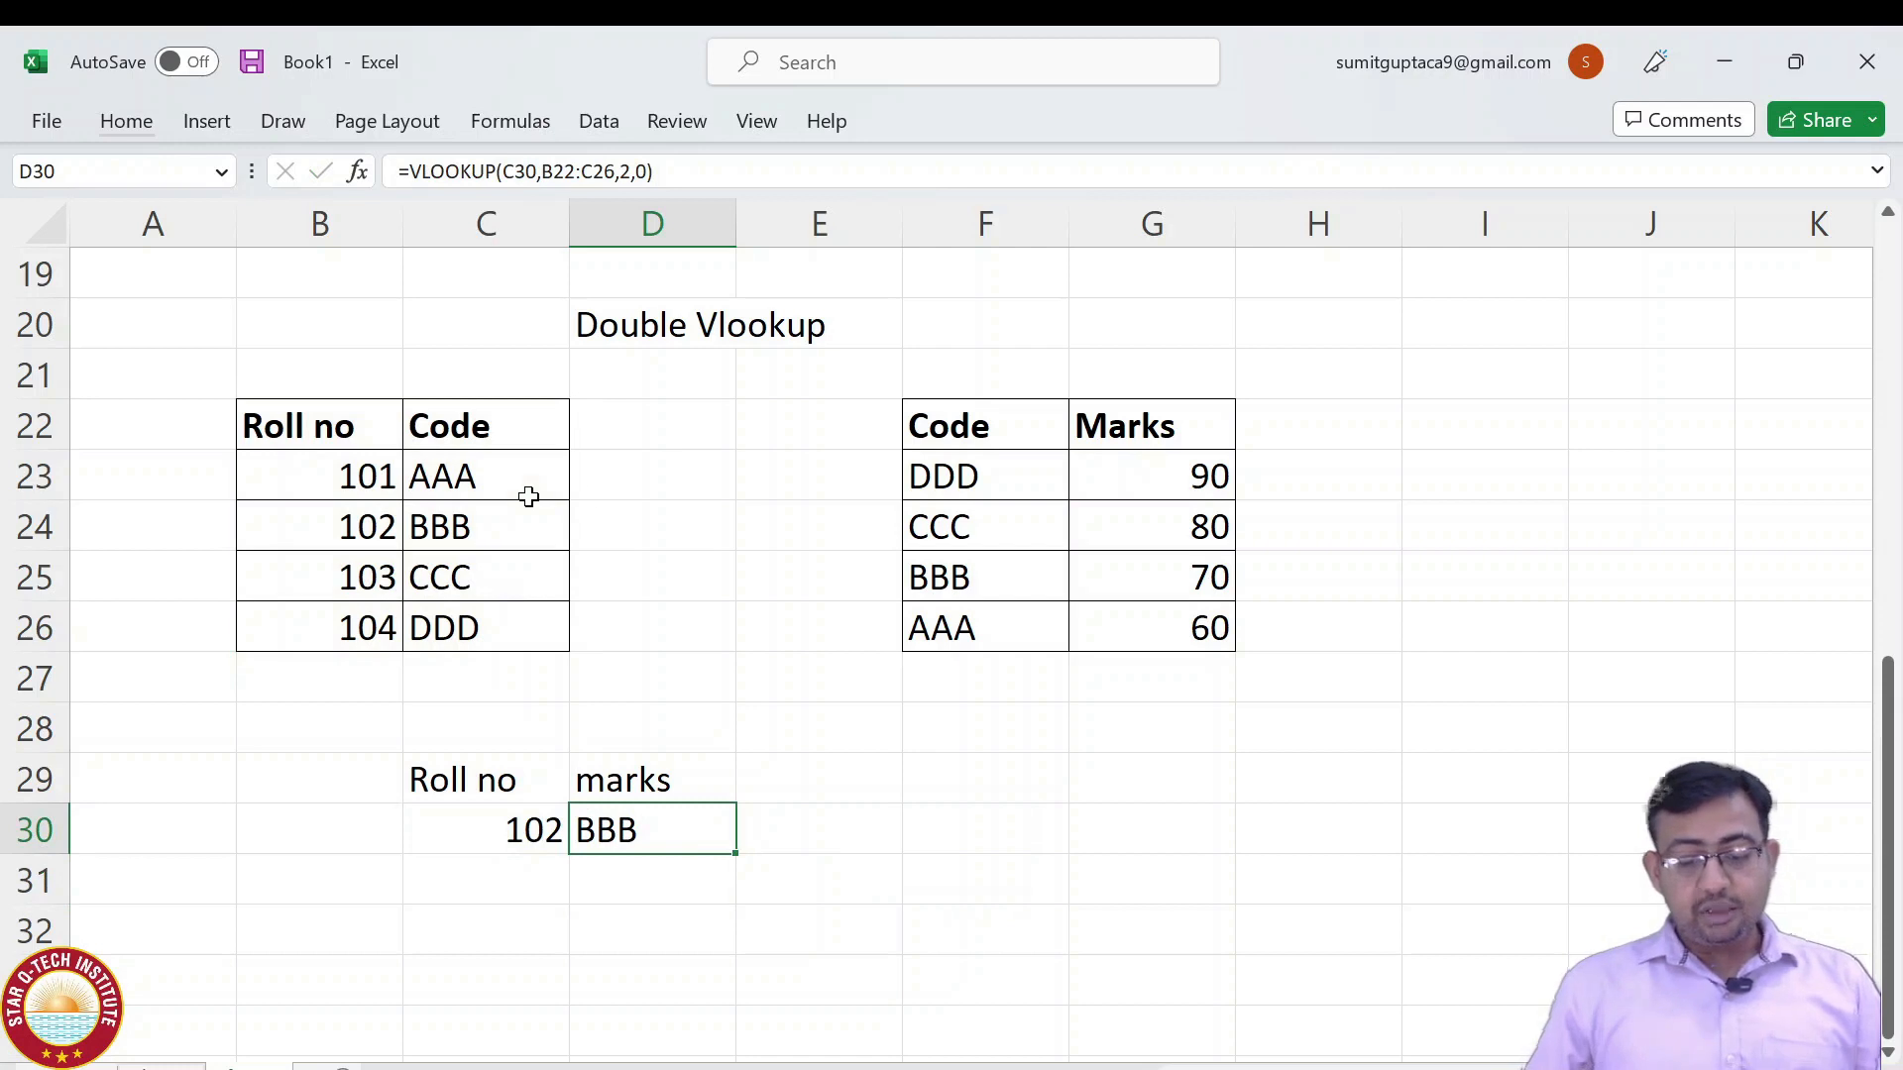
{"action": "key", "text": "F2"}
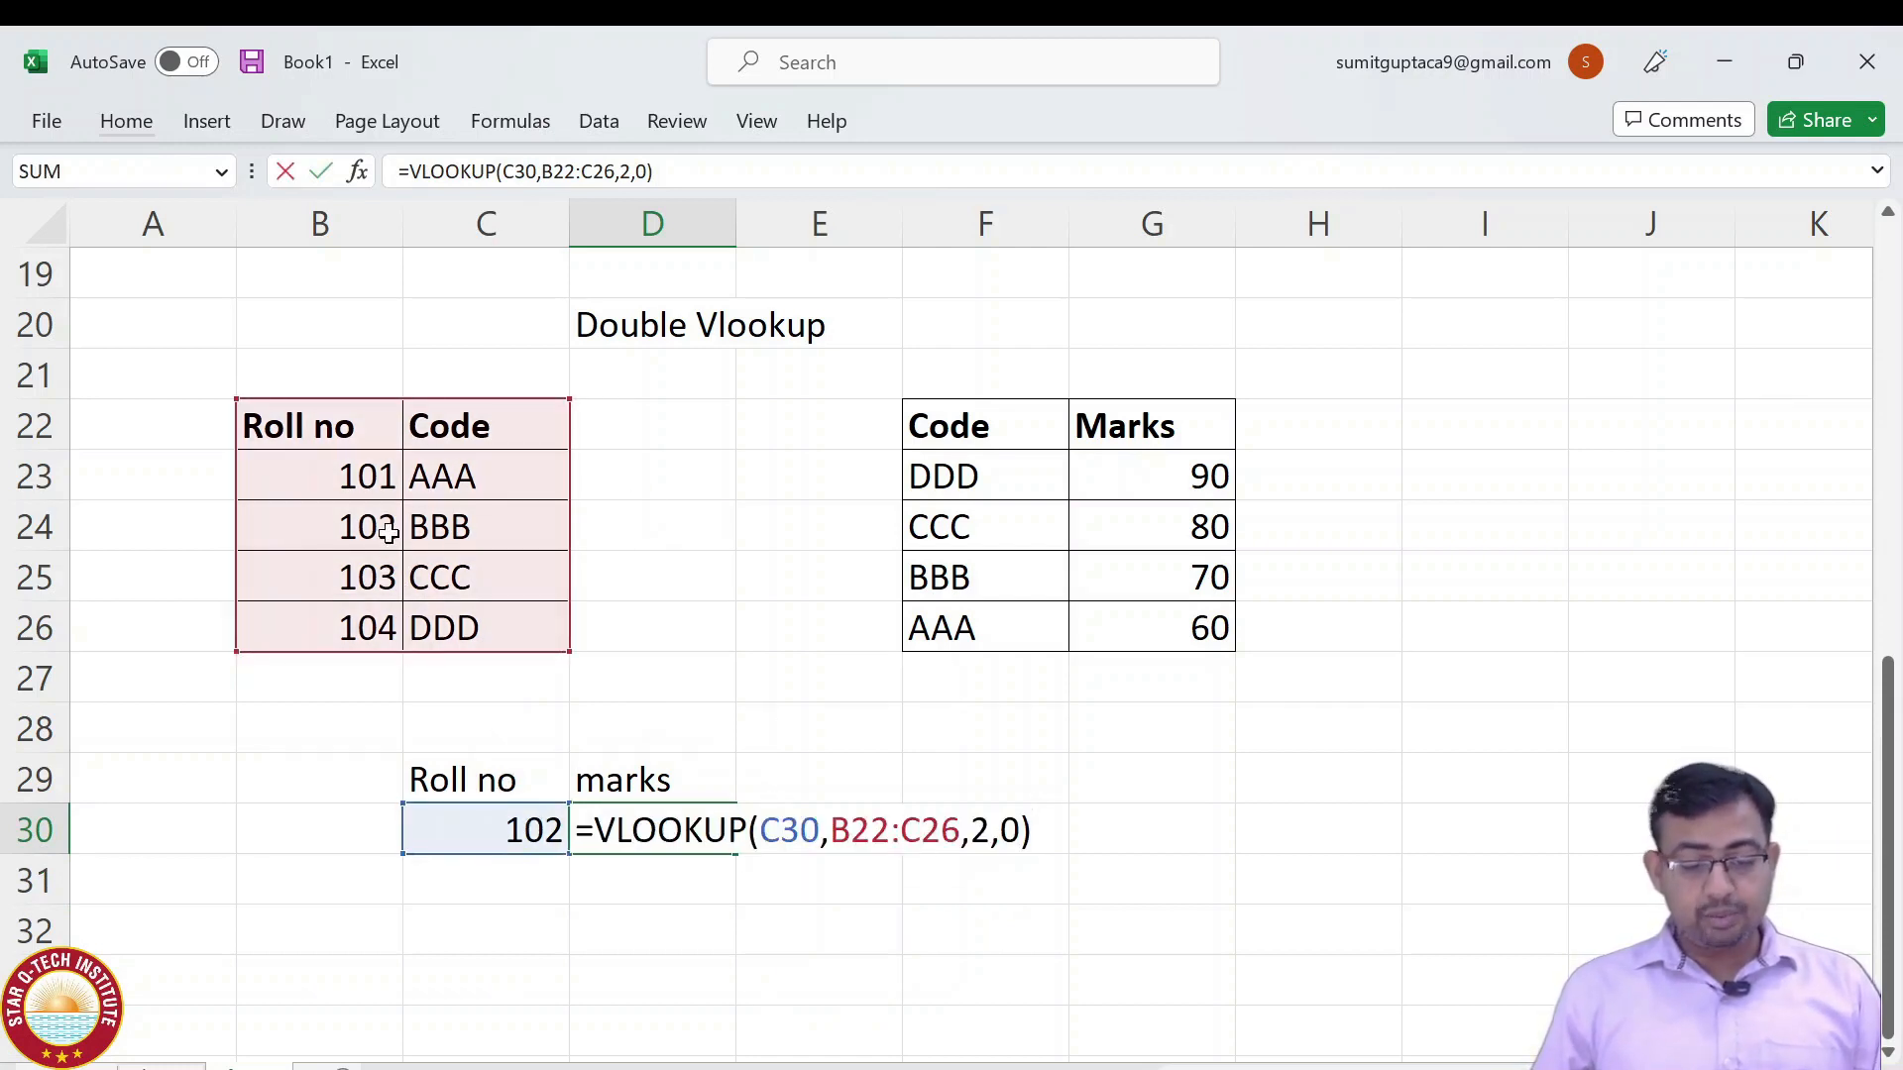
{"action": "key", "text": "ctrl+Return"}
{"action": "left_click_drag", "start_coordinate": [1020, 417], "coordinate": [1139, 626]}
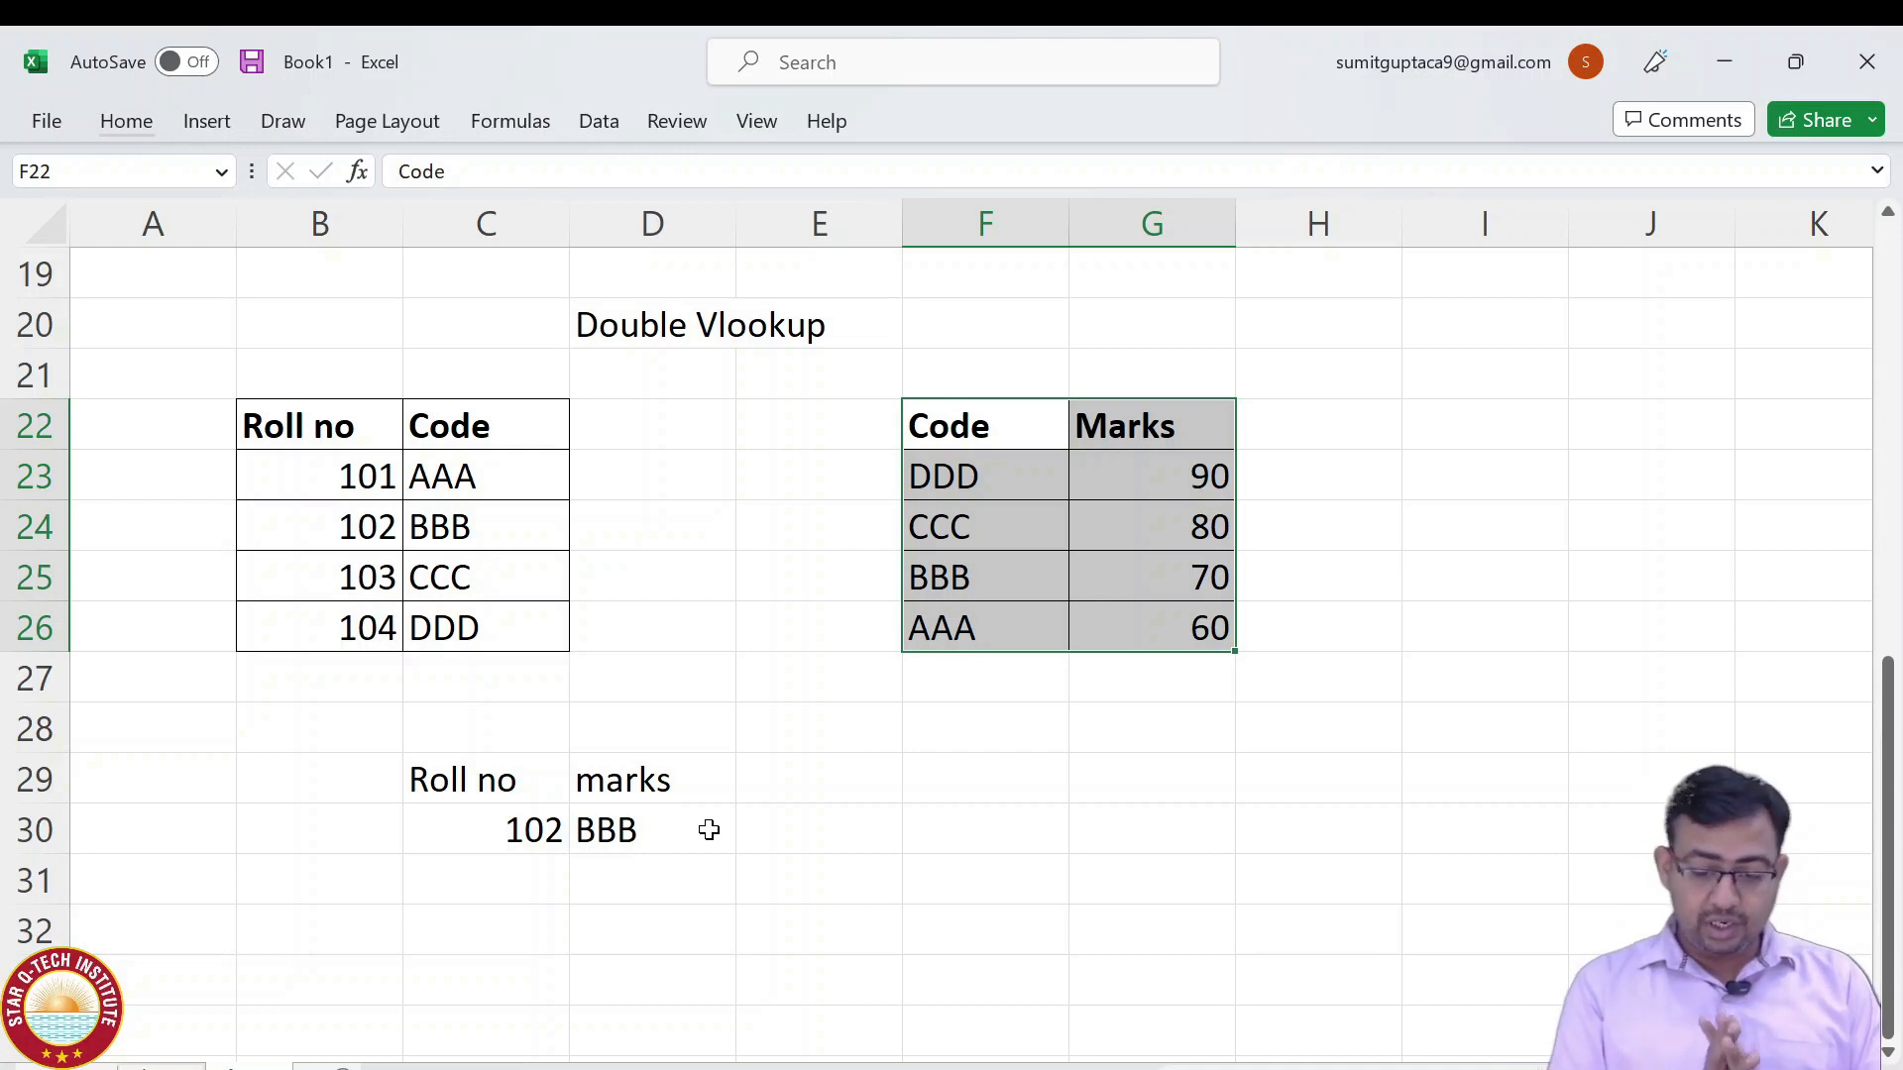
{"action": "left_click", "coordinate": [708, 829]}
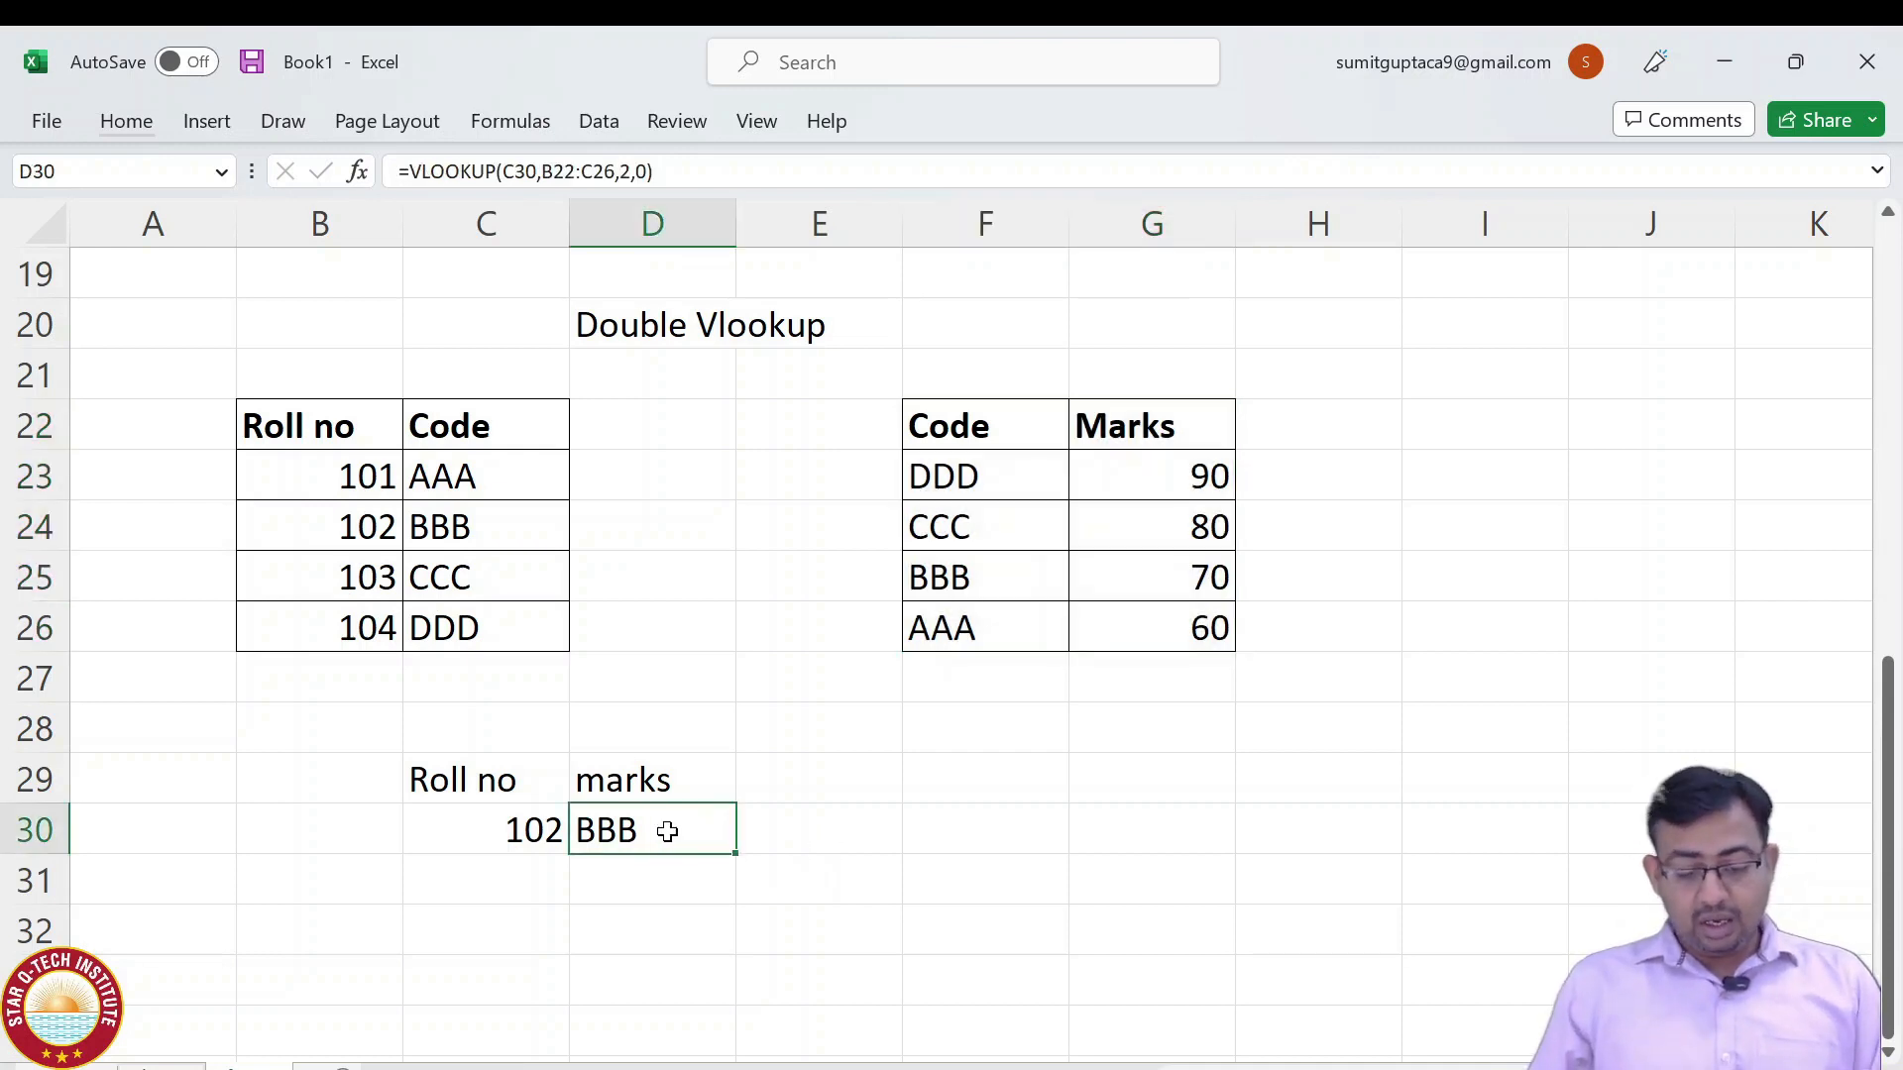
{"action": "key", "text": "F2"}
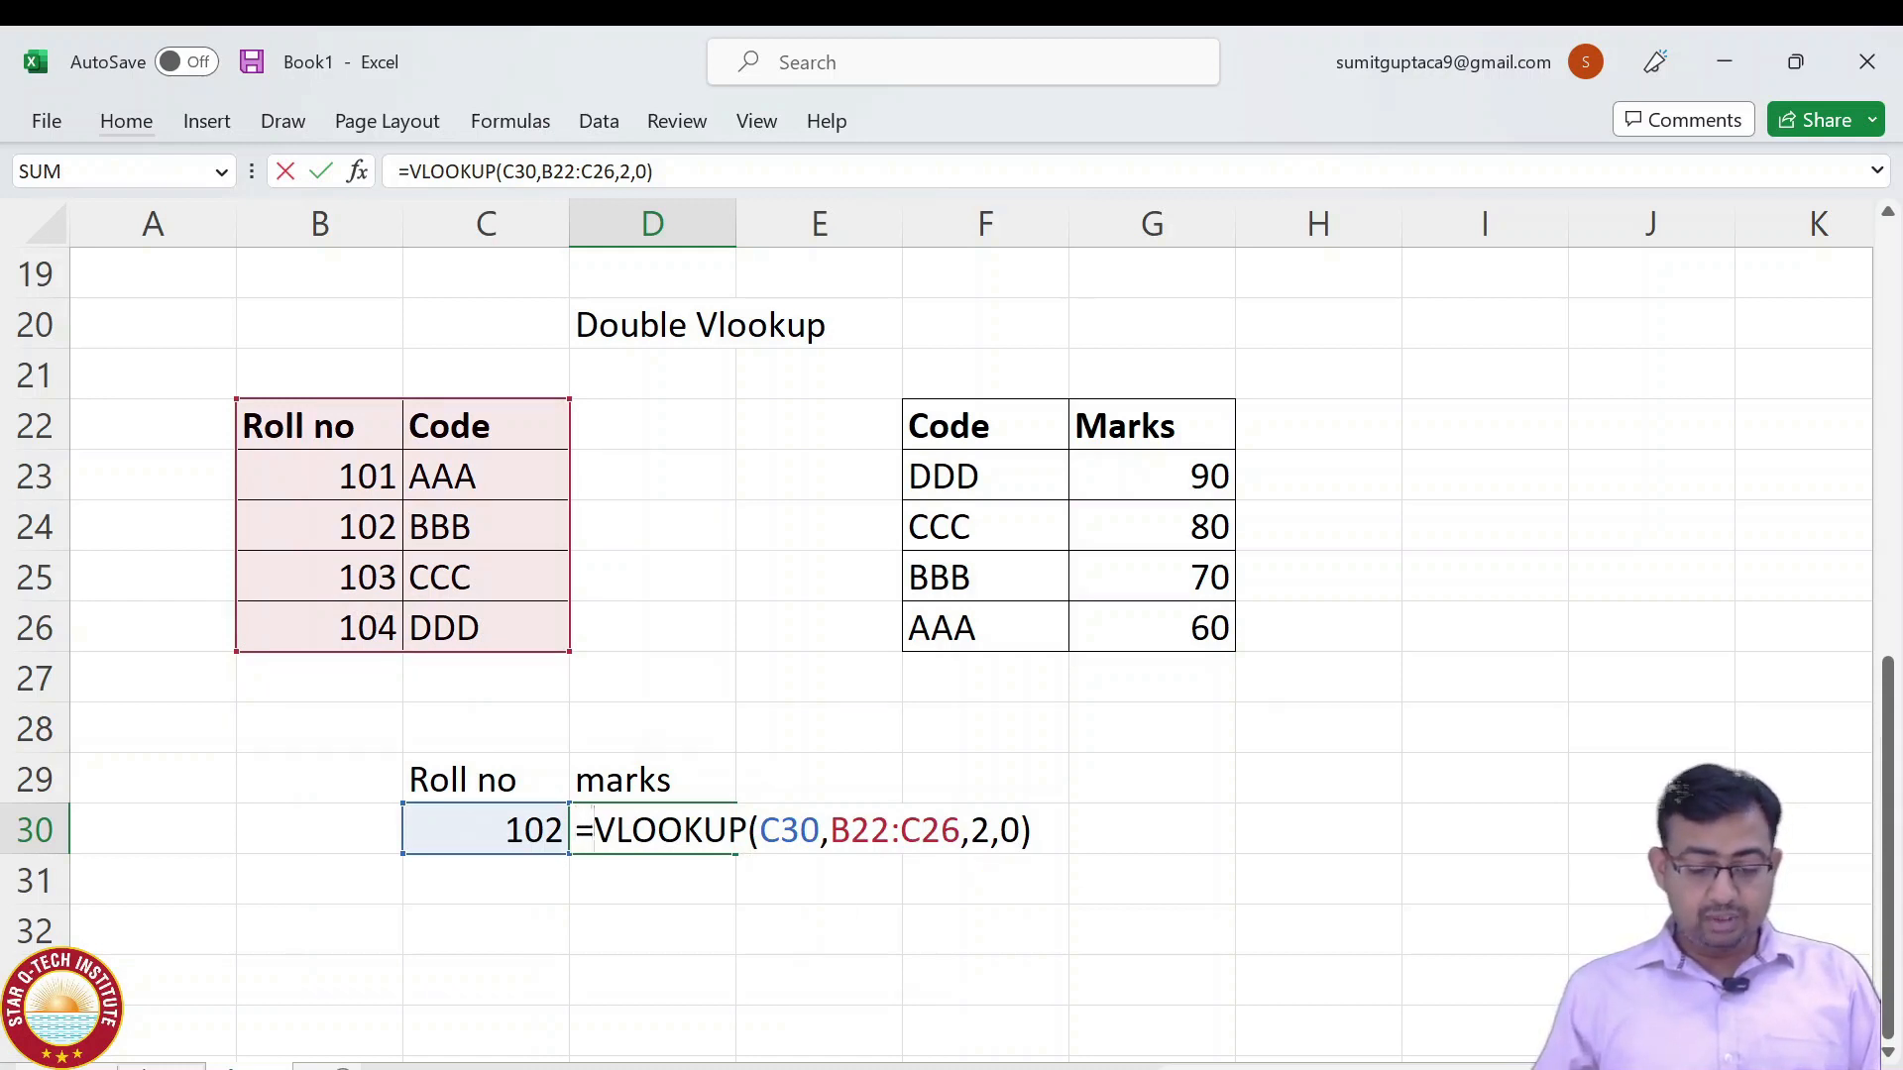
{"action": "type", "text": "vloo"}
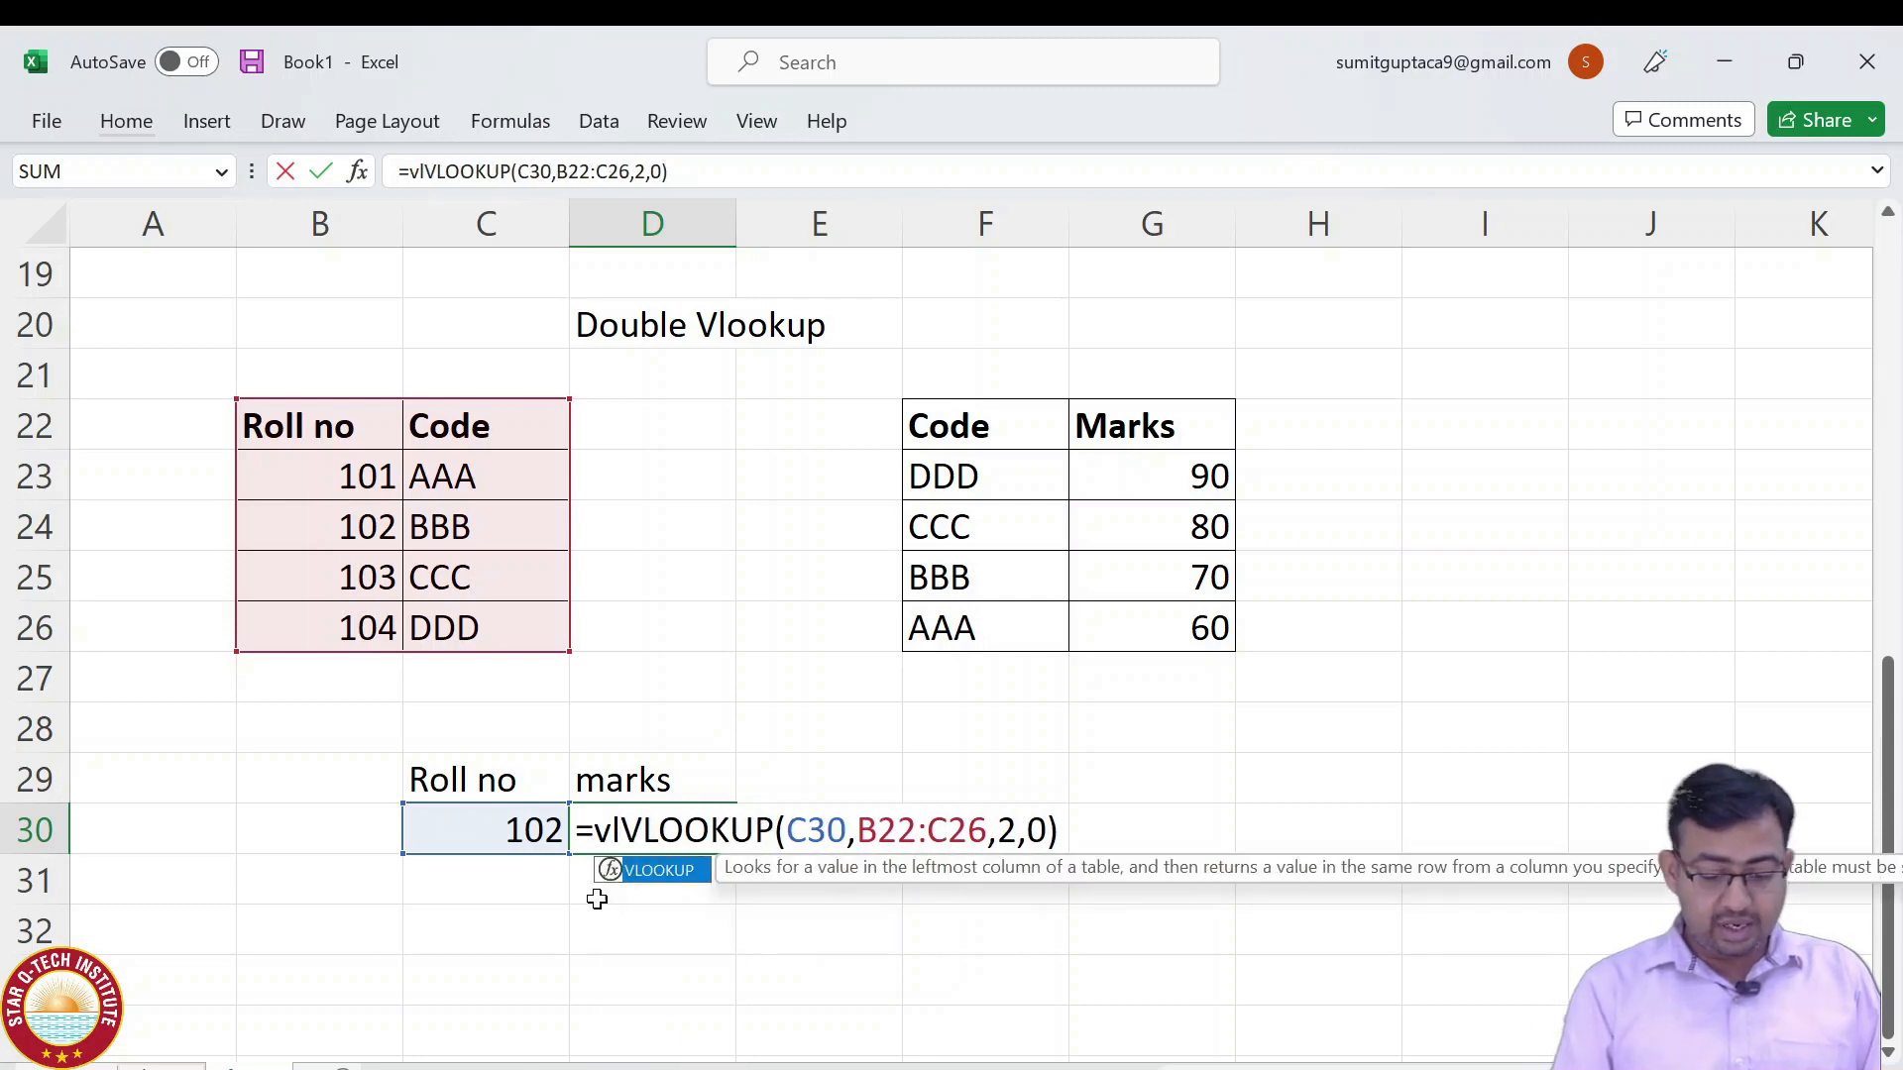
{"action": "key", "text": "Tab"}
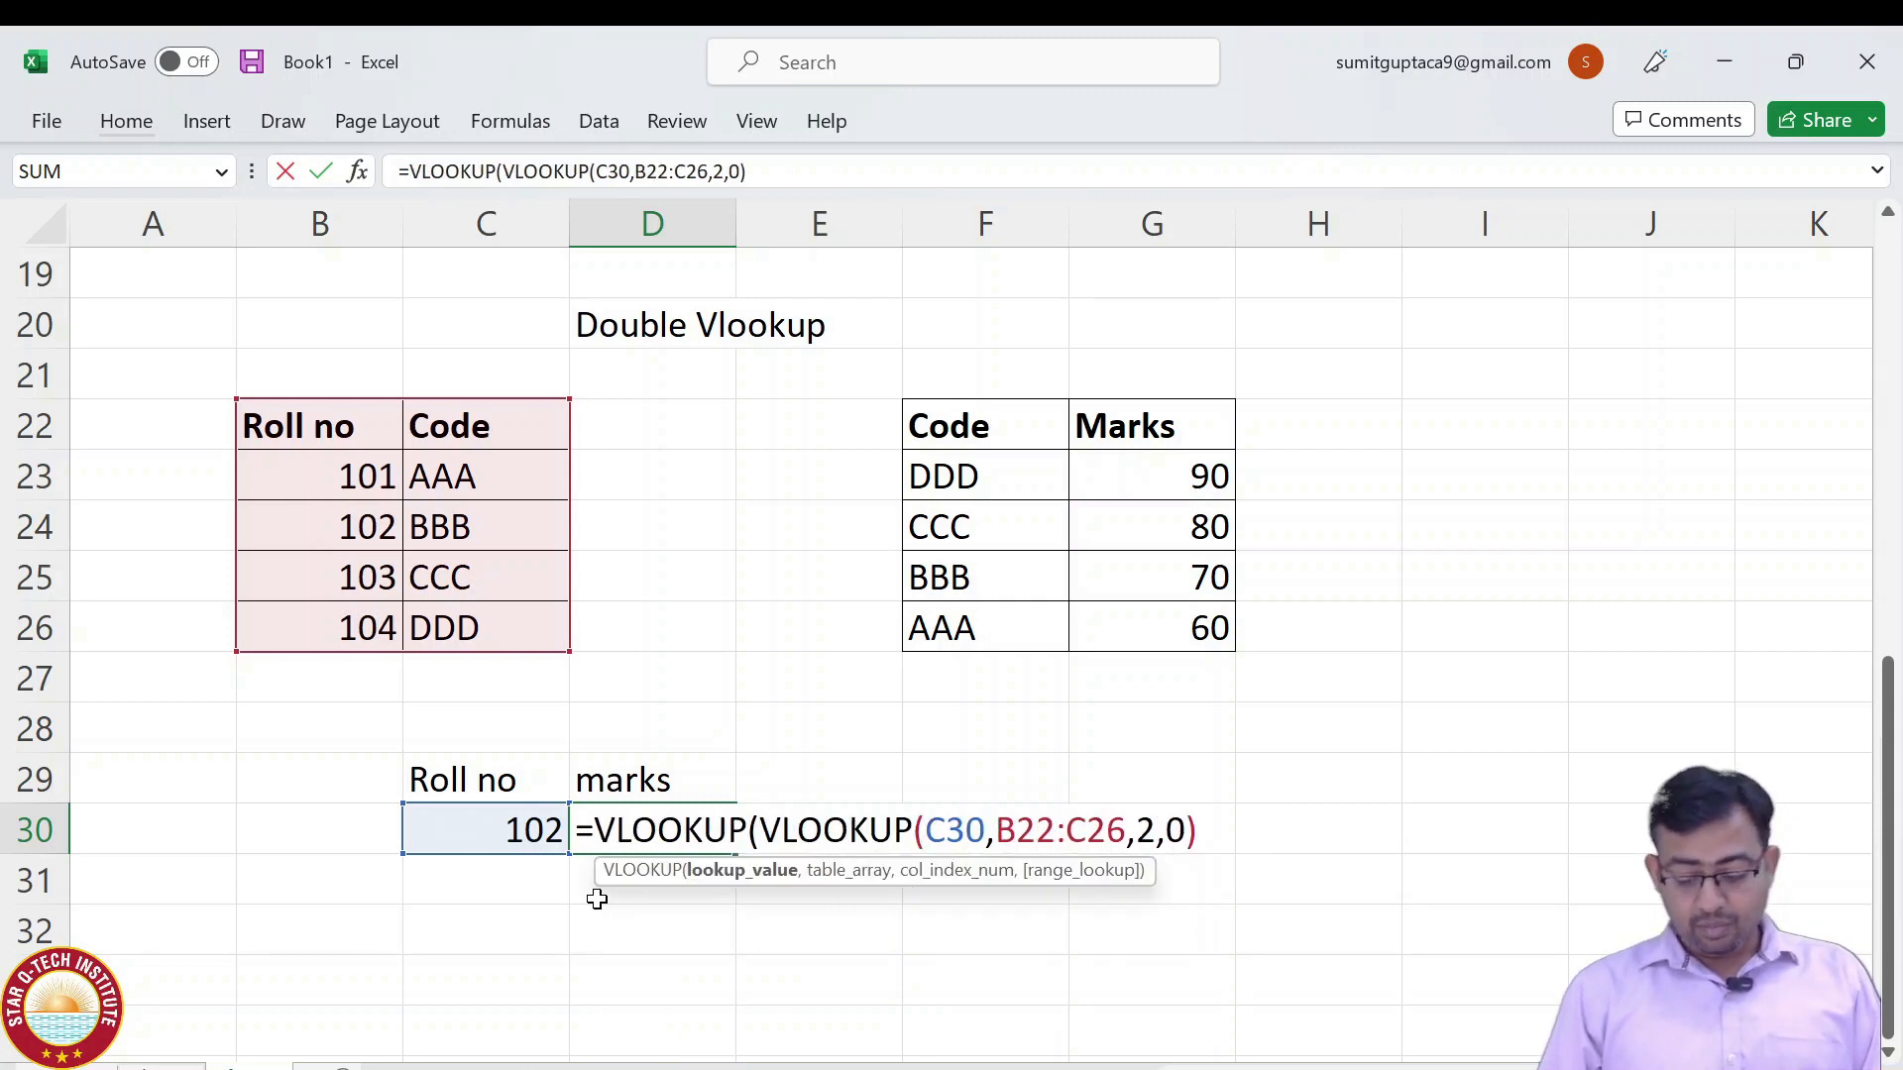
{"action": "key", "text": "End"}
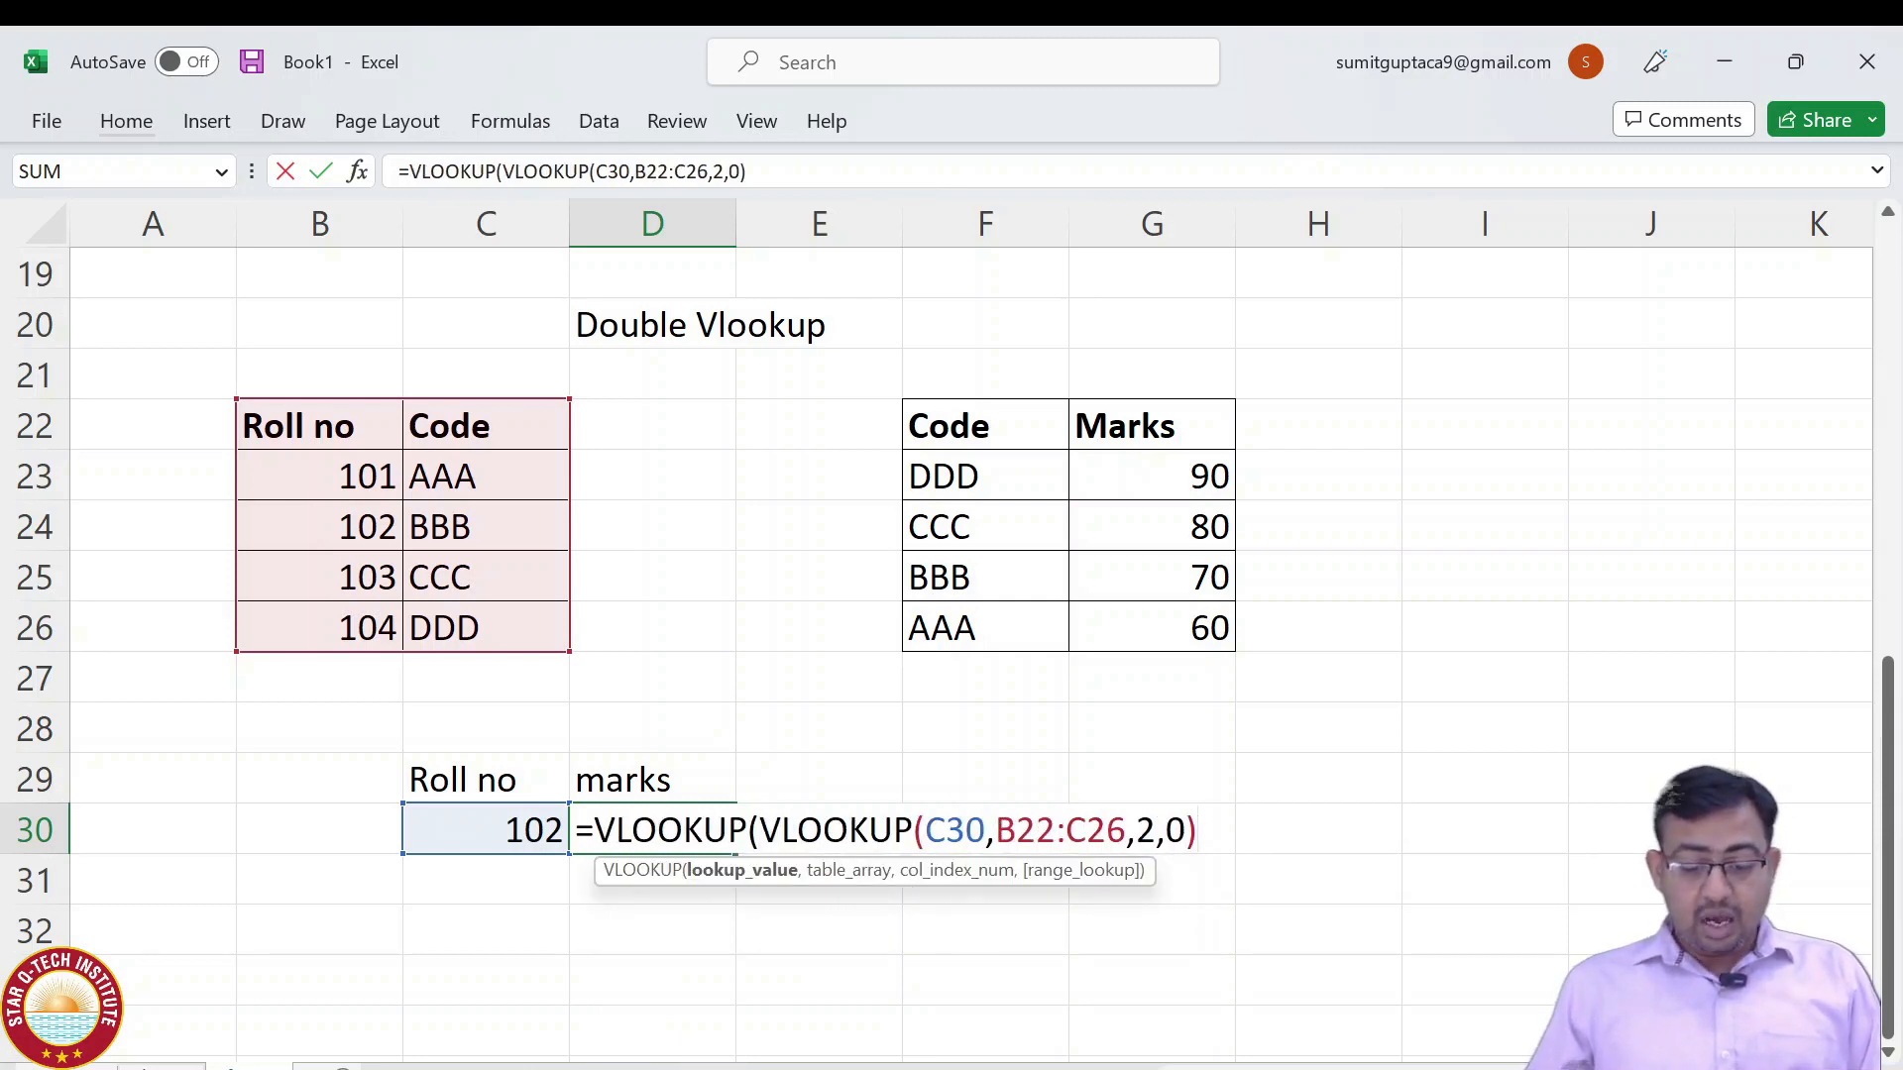
{"action": "left_click_drag", "start_coordinate": [760, 830], "coordinate": [1198, 830]}
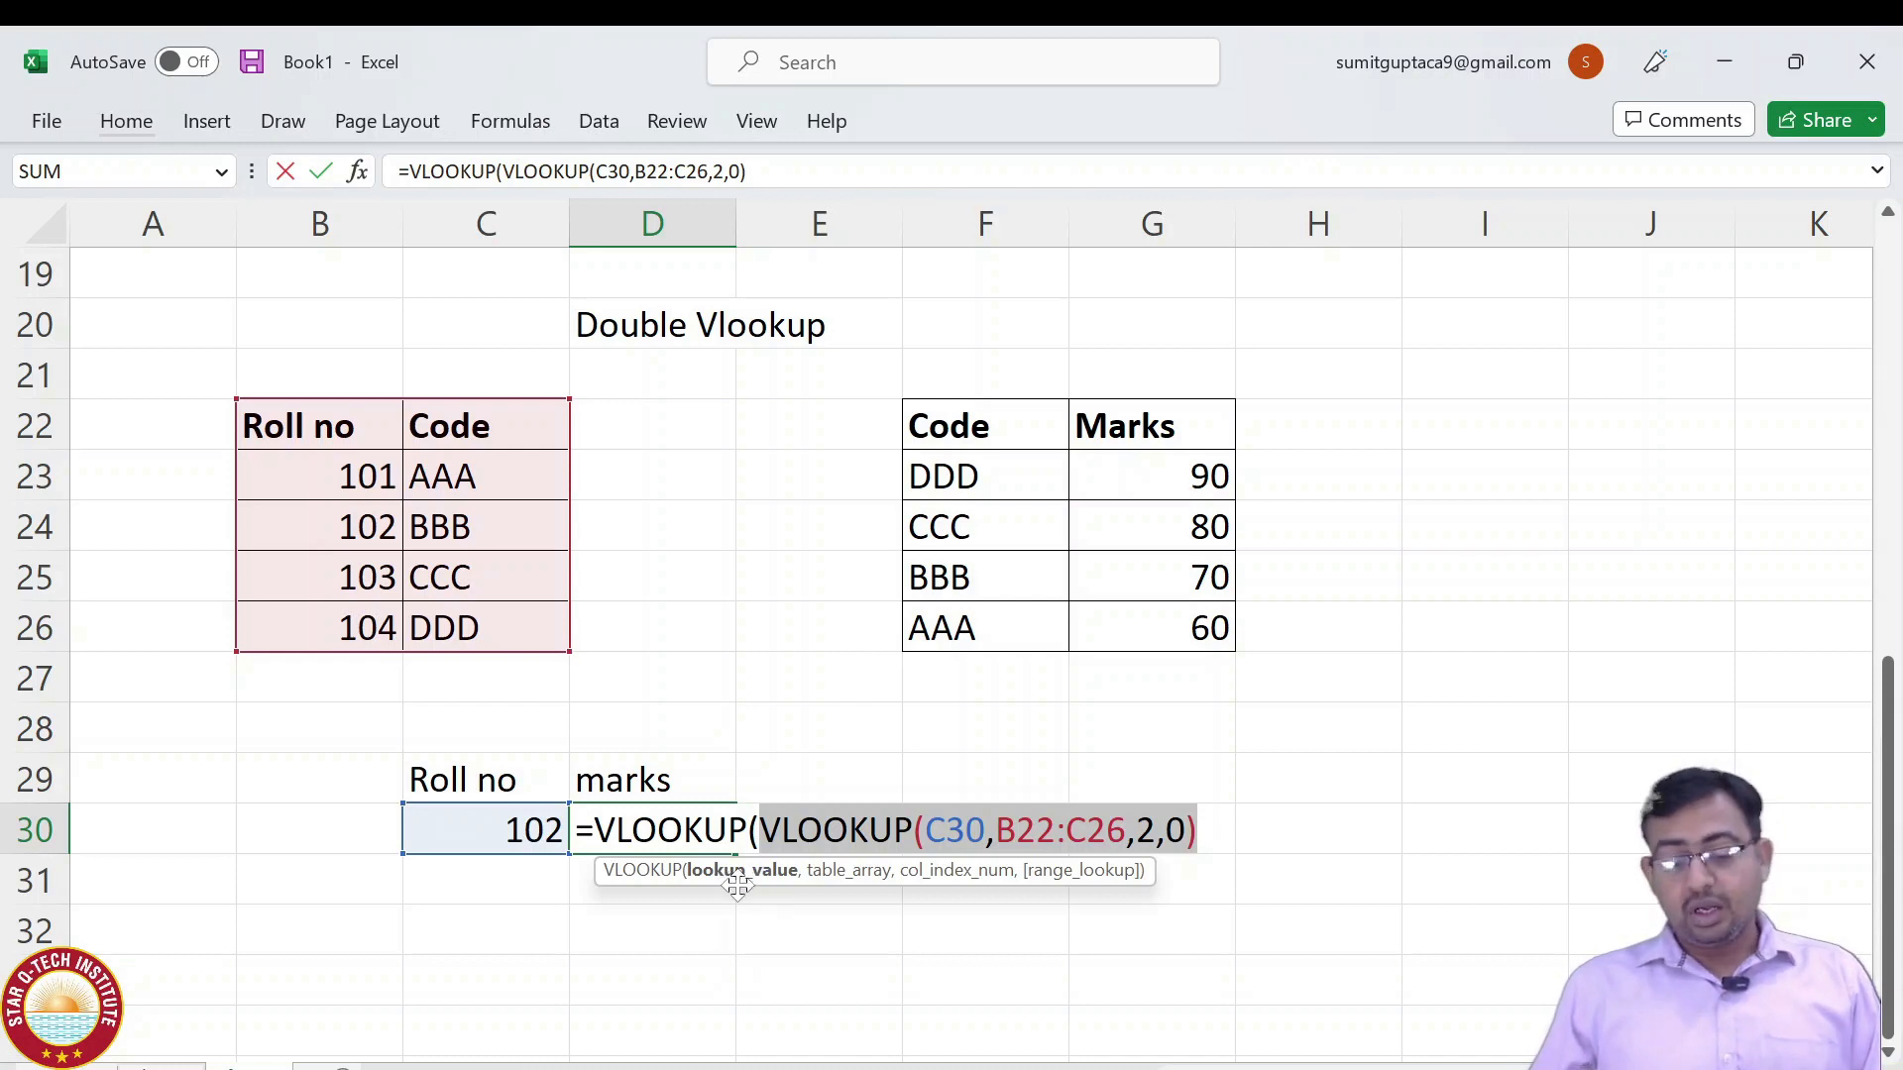
{"action": "left_click", "coordinate": [798, 830]}
{"action": "left_click_drag", "start_coordinate": [759, 830], "coordinate": [1198, 830]}
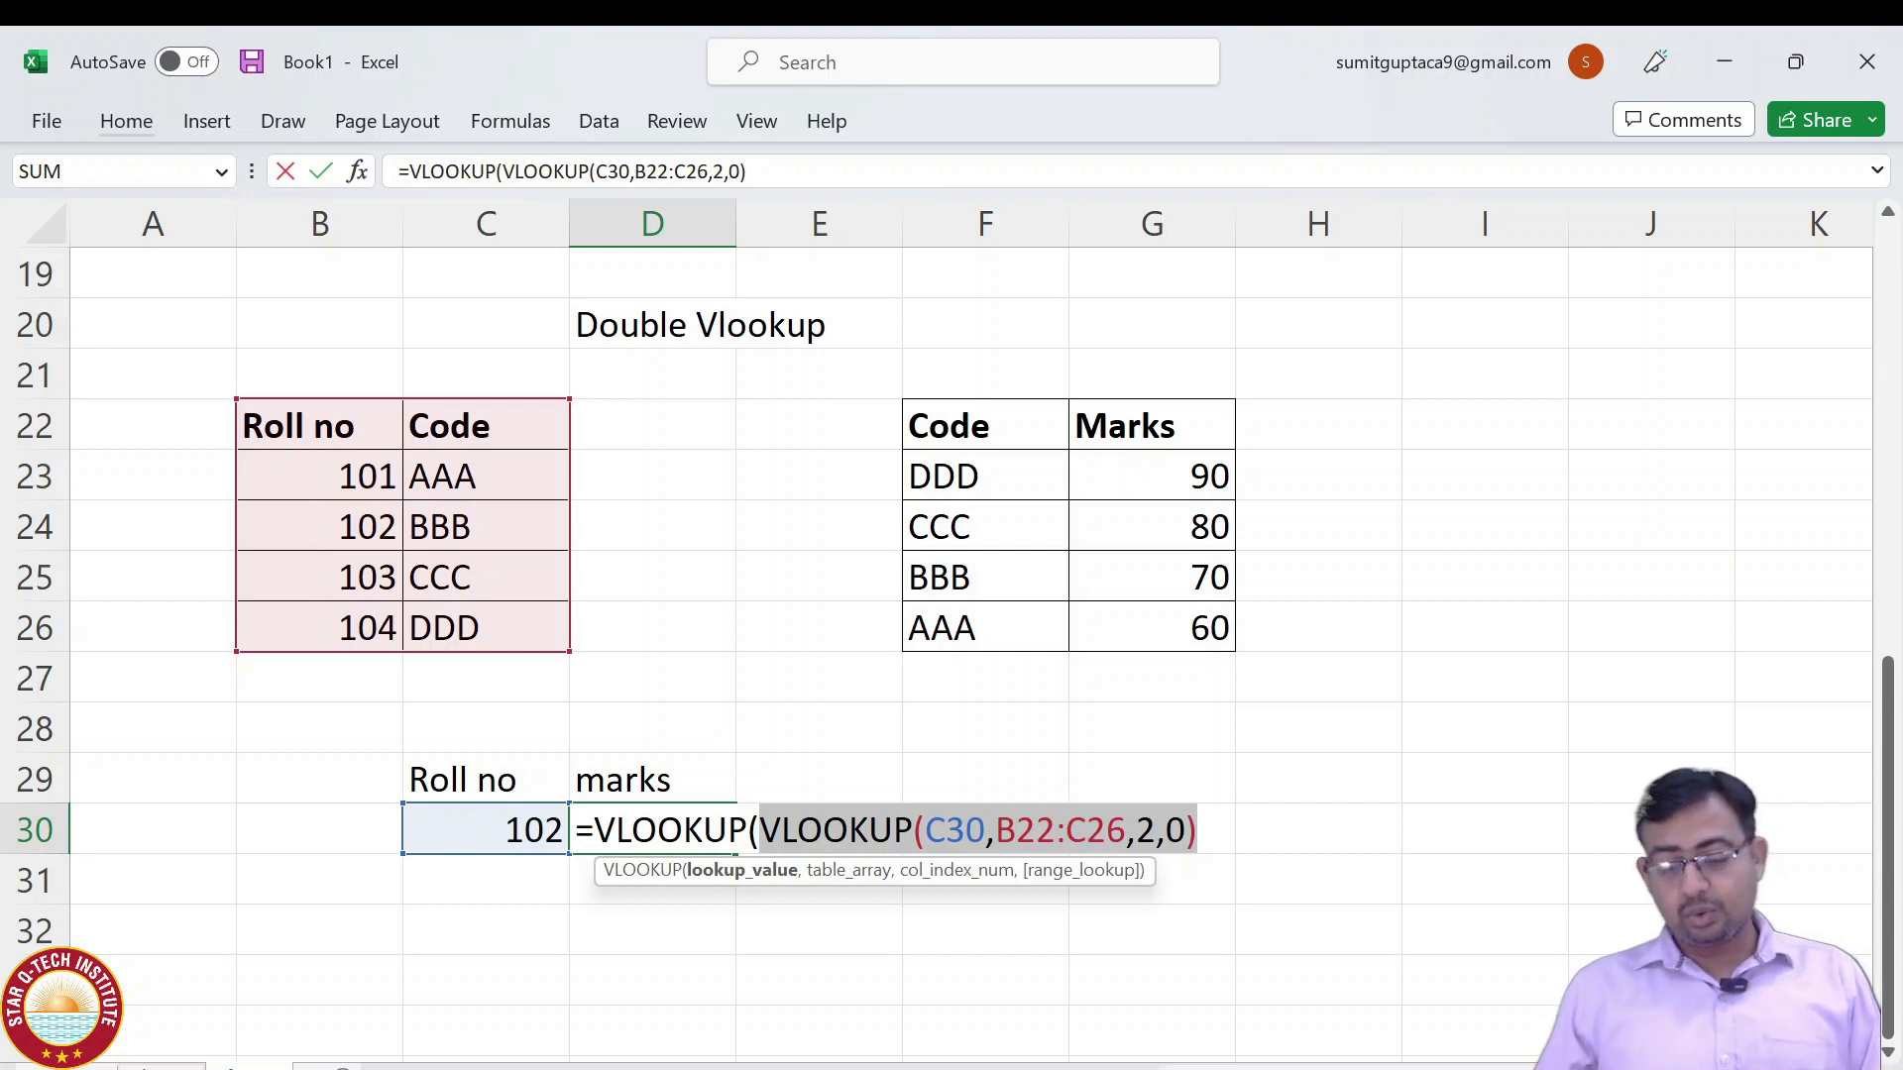
Complete the outer VLOOKUP in D30 with table range F22:G26, column index 2 and exact match 0.
{"action": "key", "text": "Right"}
{"action": "type", "text": ","}
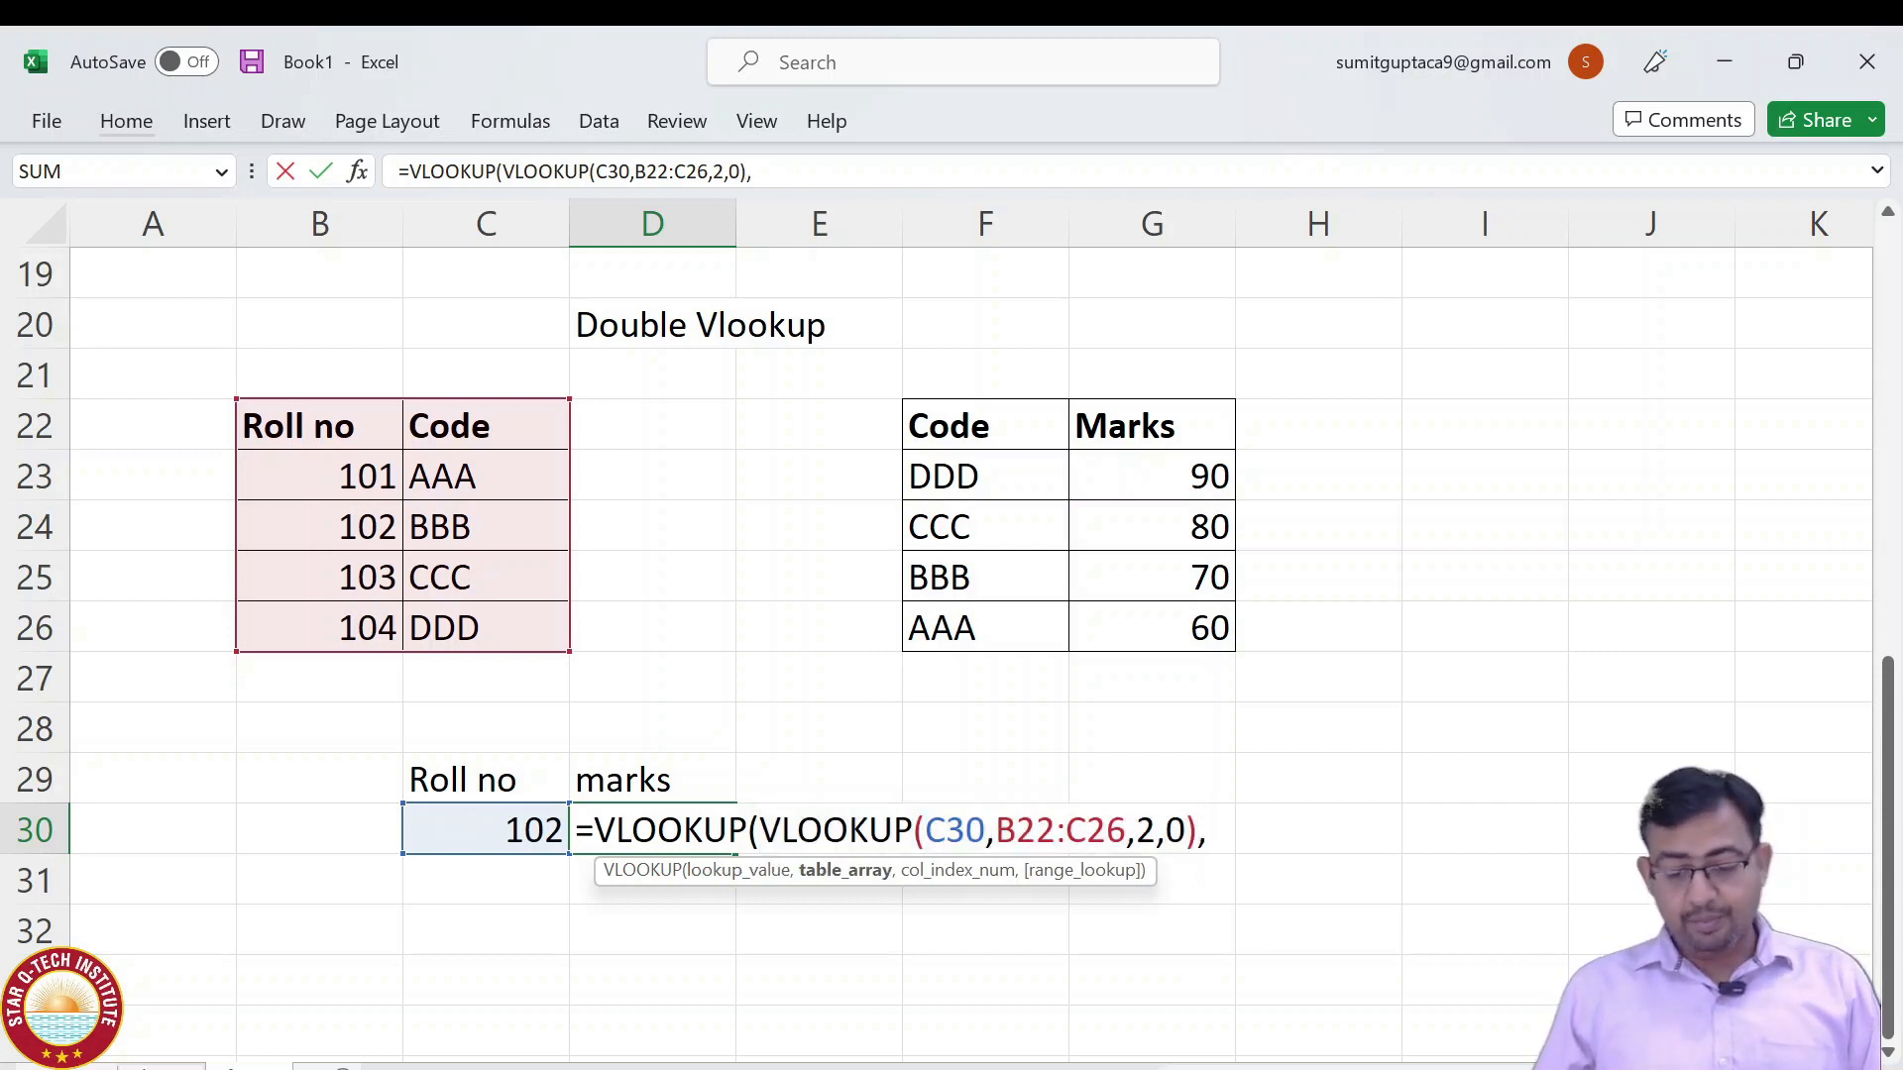
{"action": "left_click_drag", "start_coordinate": [969, 429], "coordinate": [1155, 623]}
{"action": "type", "text": ","}
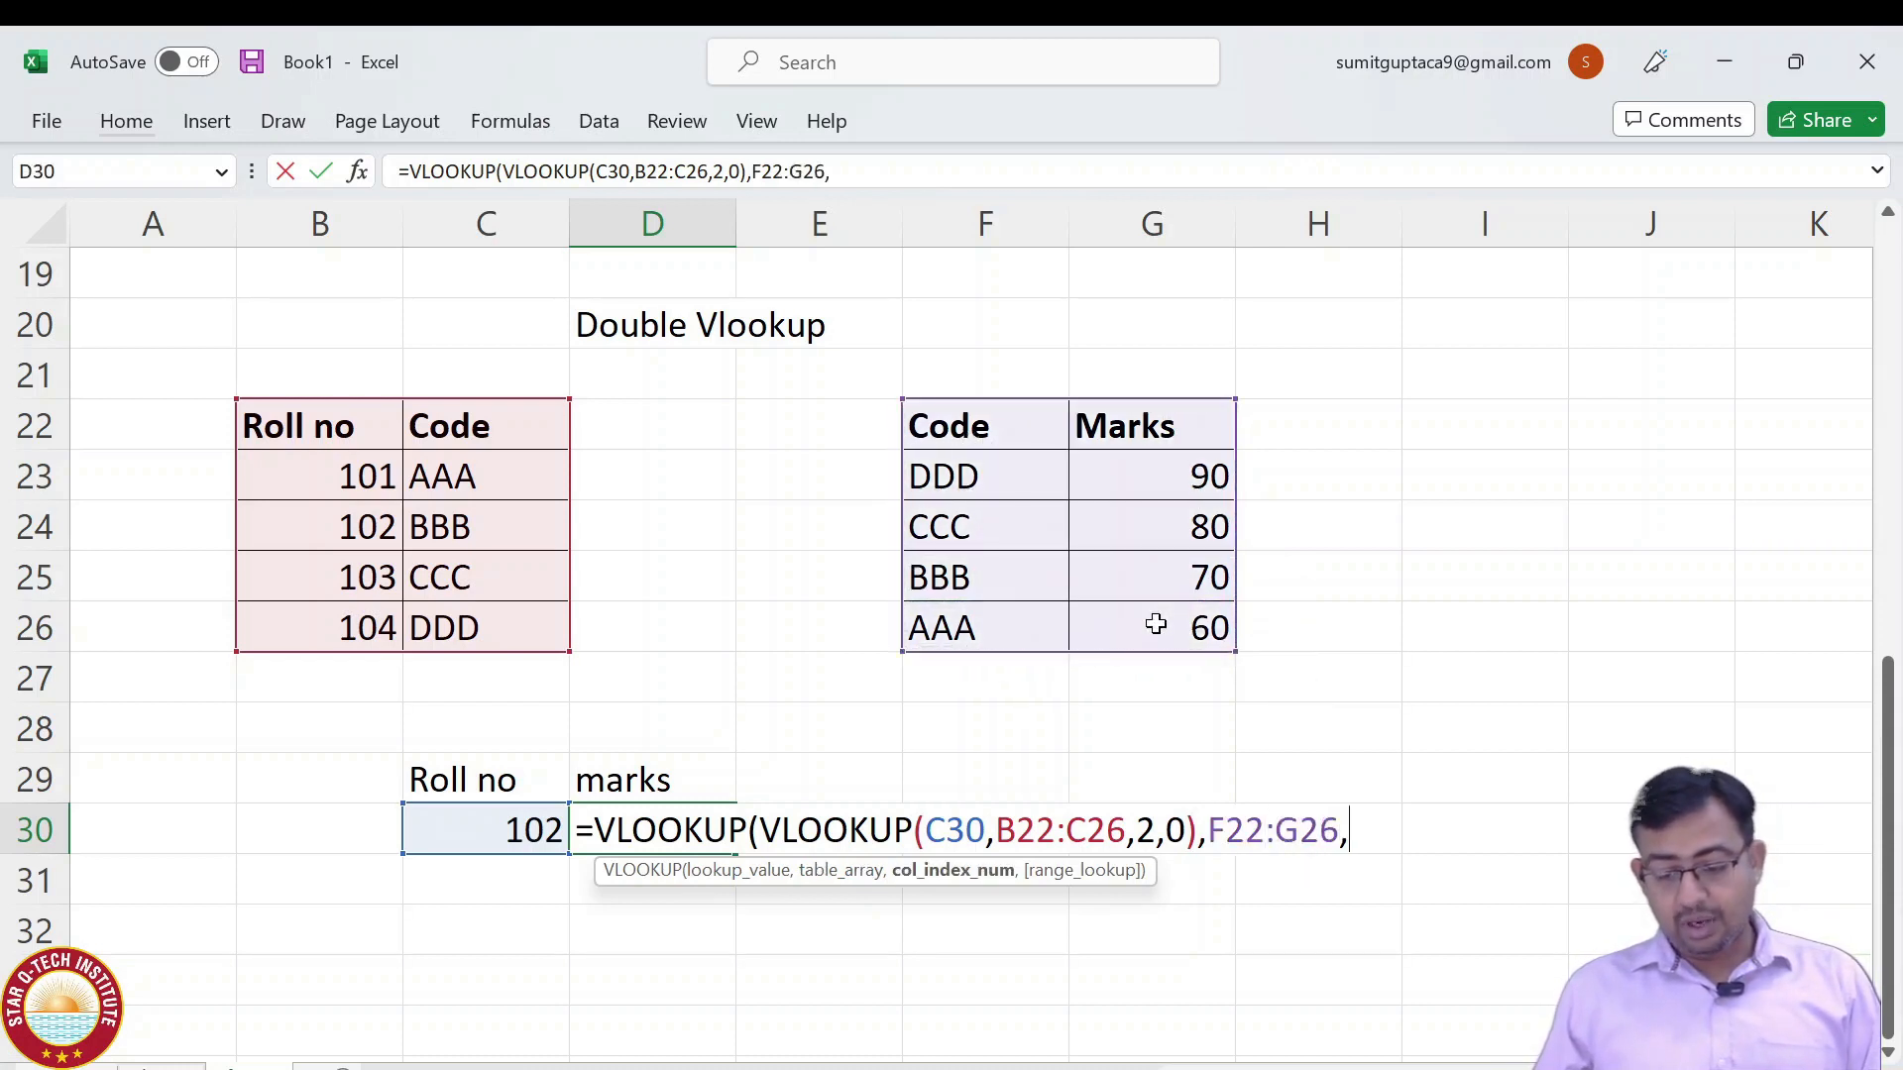
{"action": "type", "text": "2"}
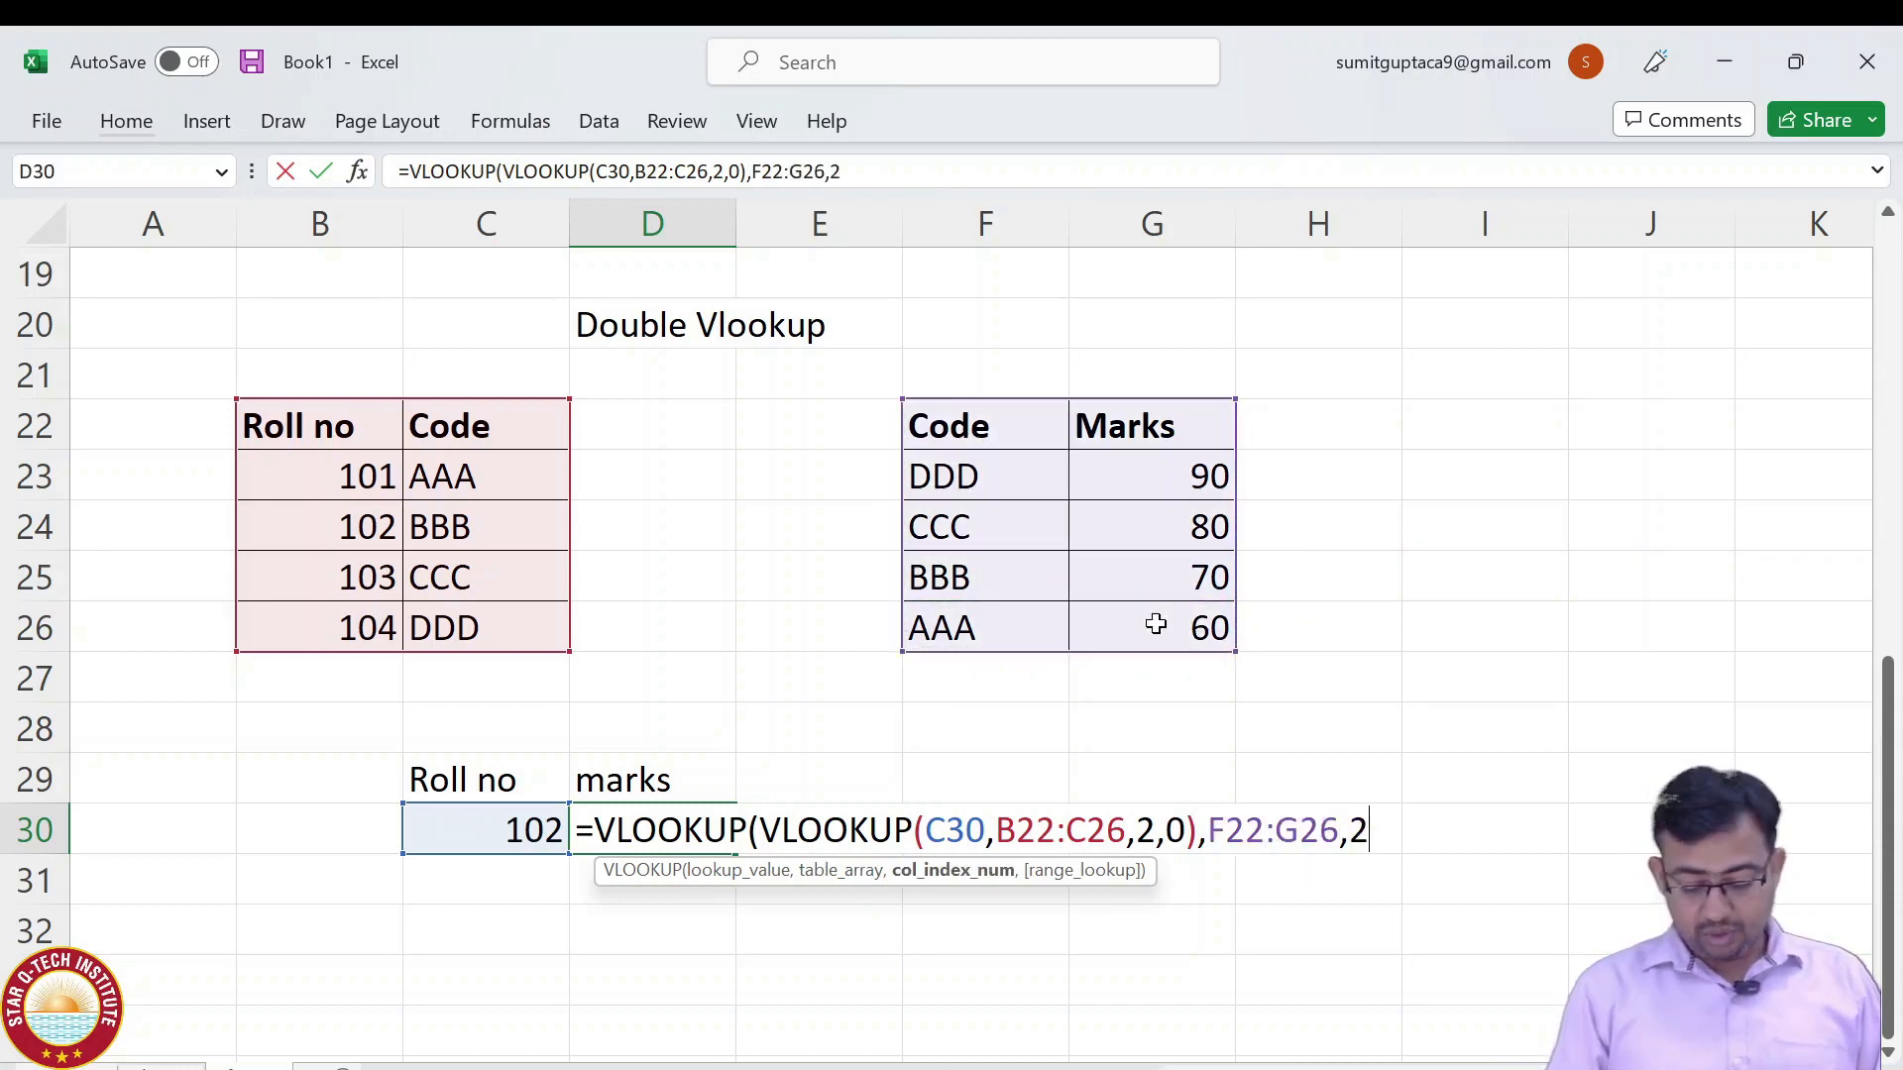
{"action": "type", "text": ",0)"}
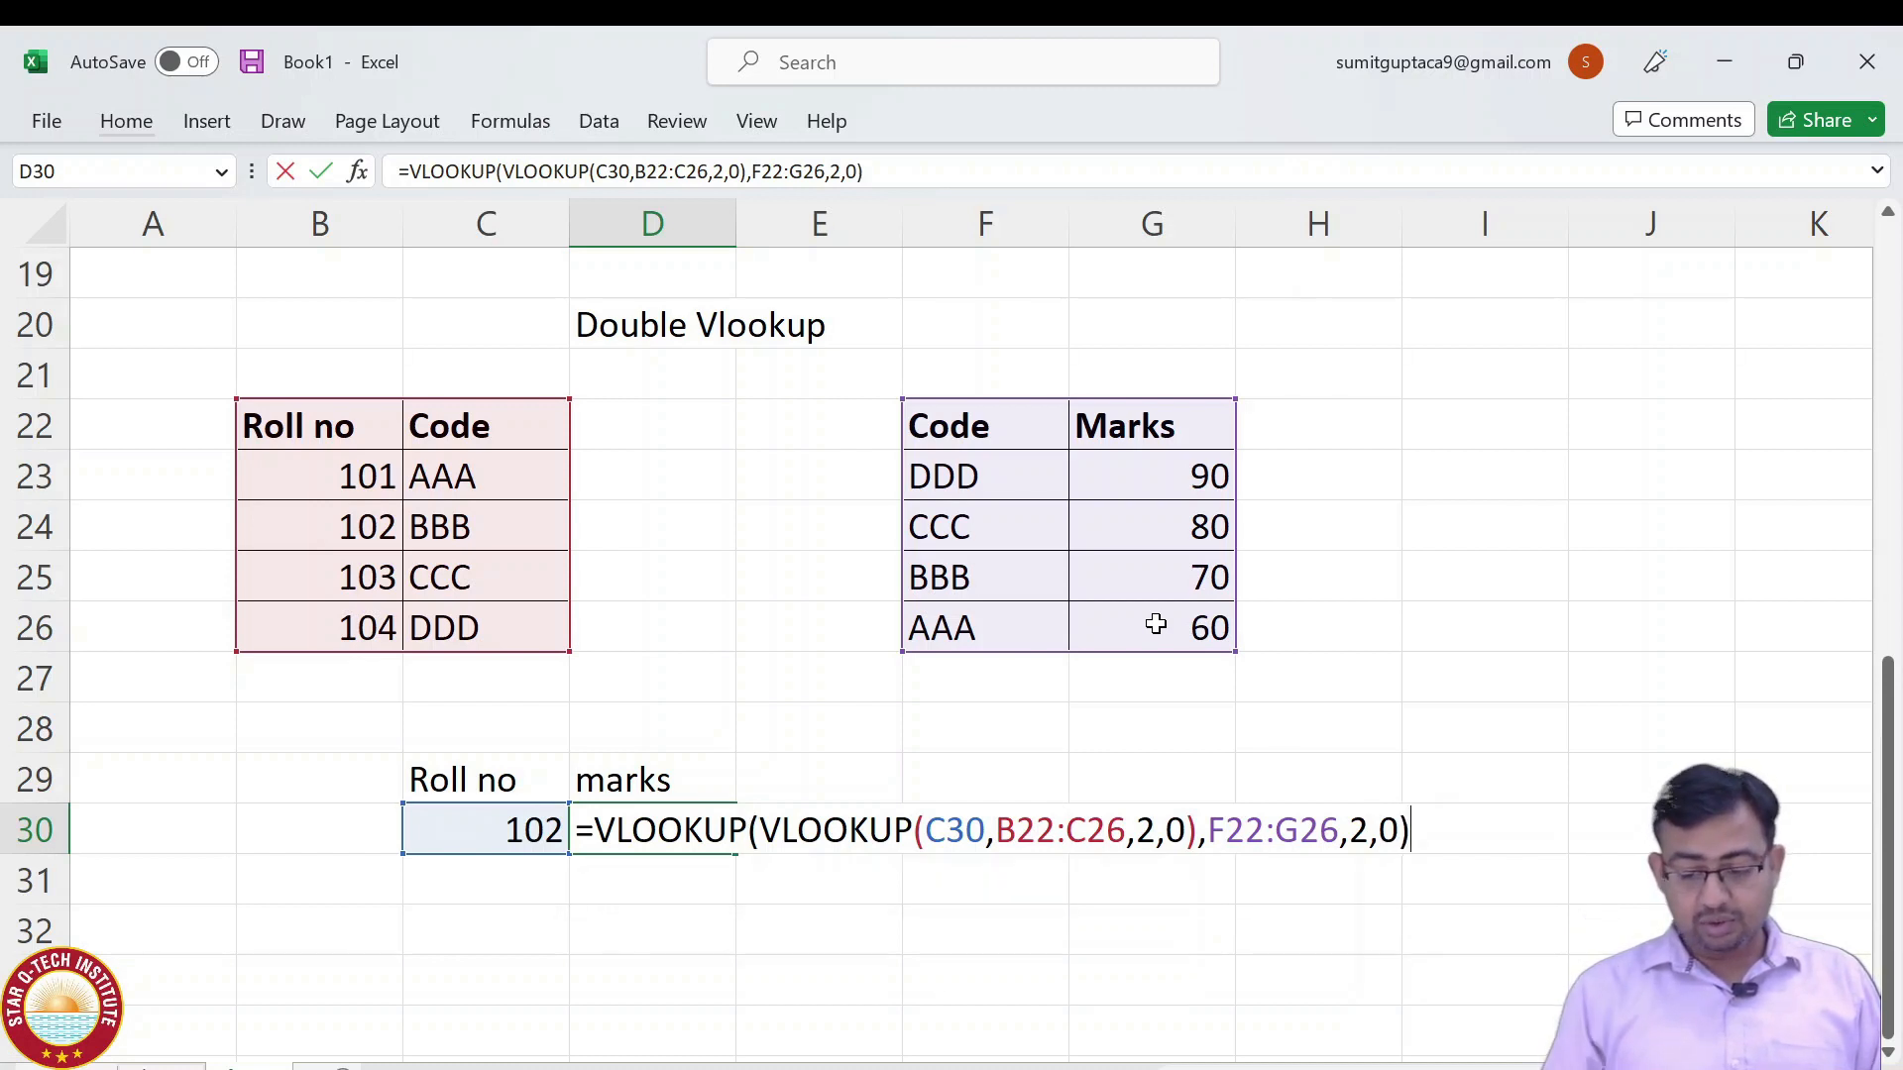
{"action": "key", "text": "Return"}
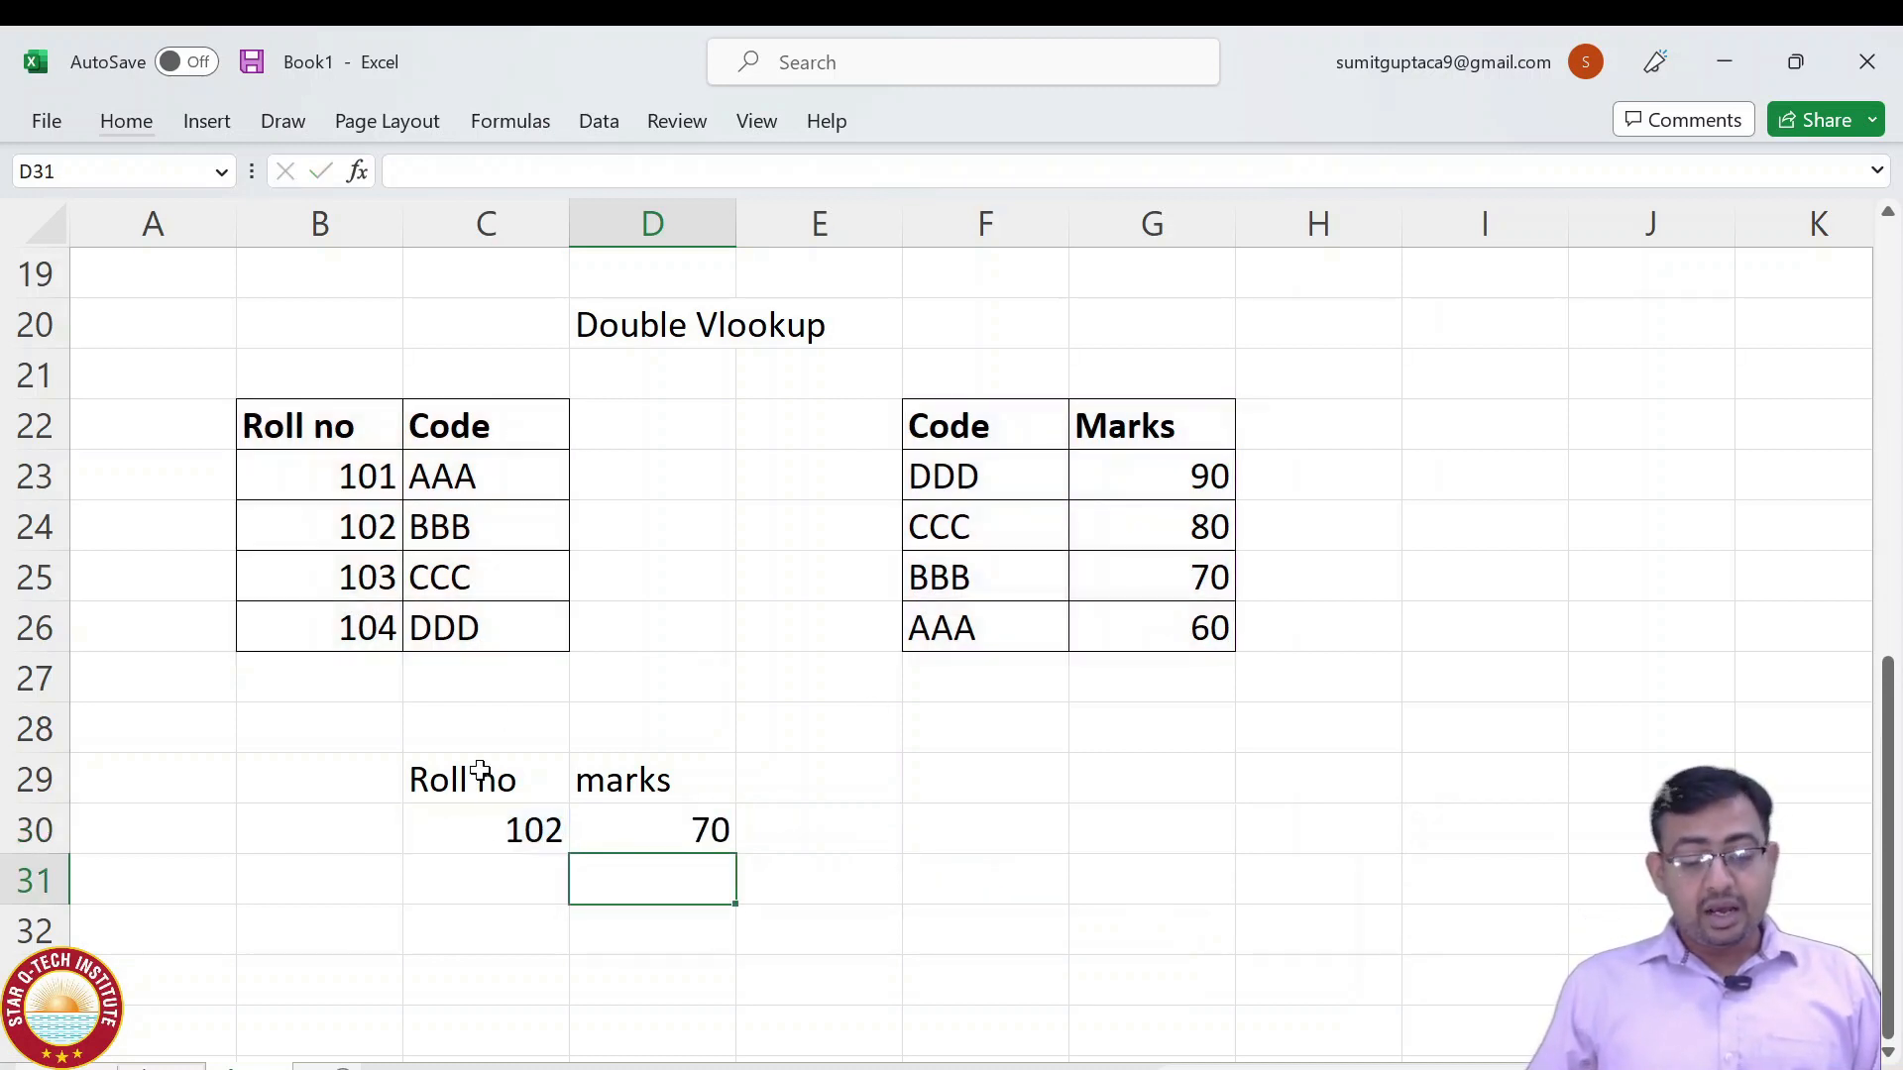
Trace roll number 102 through B24:C24 and F25:G25, and inspect the nested formula in D30.
{"action": "left_click", "coordinate": [541, 830]}
{"action": "left_click", "coordinate": [654, 834]}
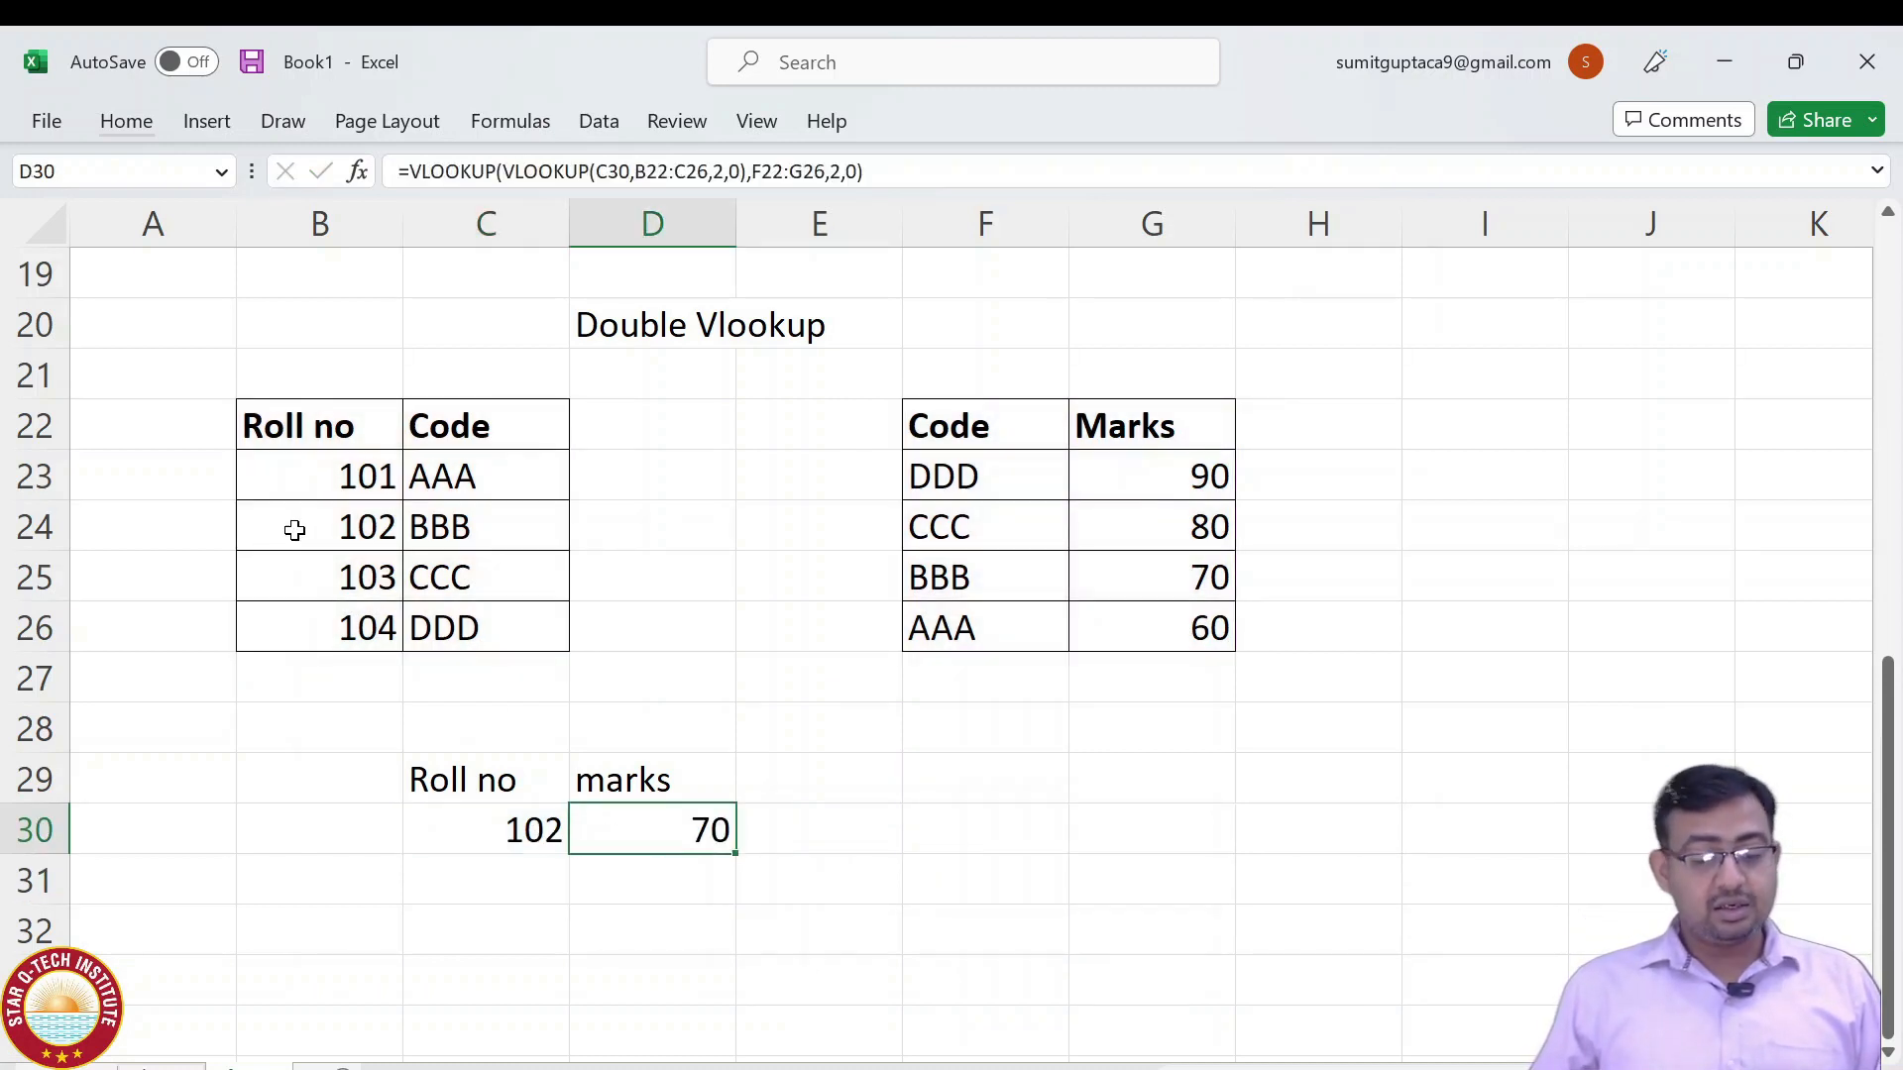
{"action": "left_click_drag", "start_coordinate": [340, 526], "coordinate": [482, 540]}
{"action": "left_click_drag", "start_coordinate": [955, 578], "coordinate": [1178, 578]}
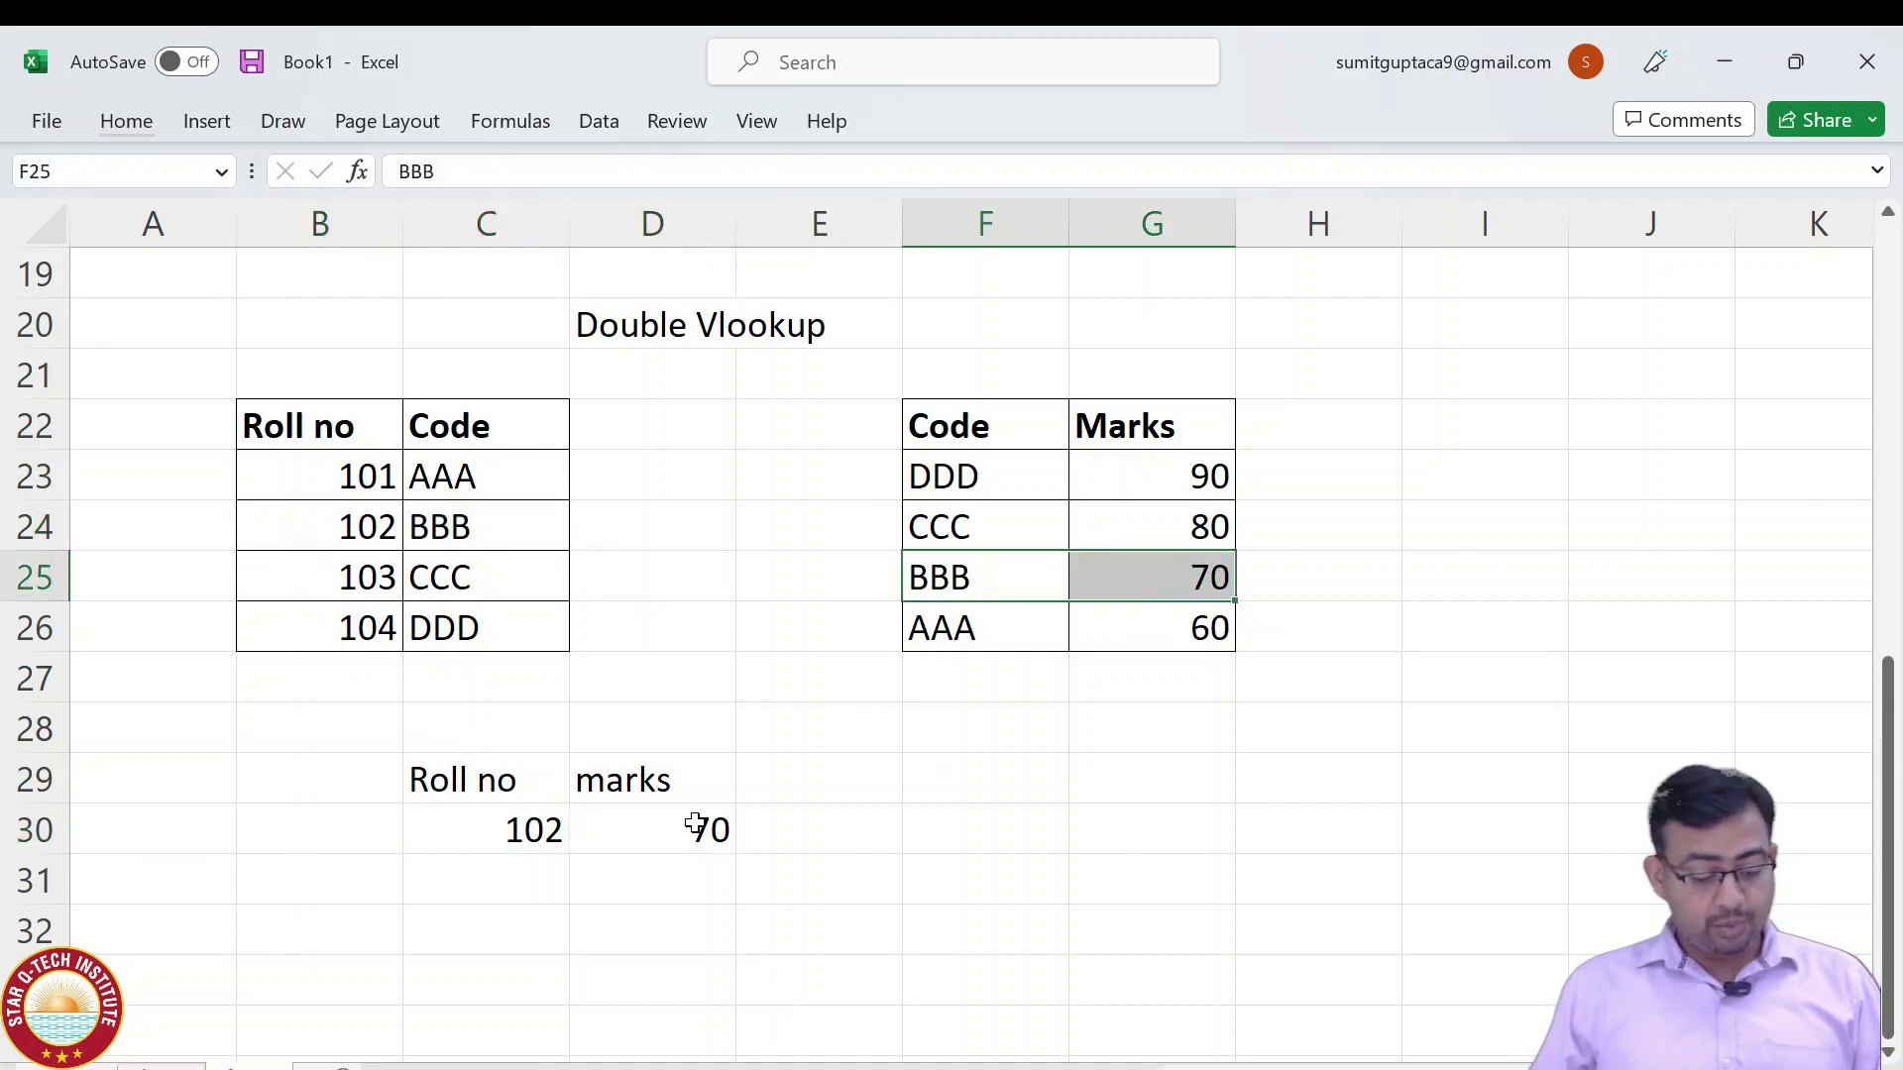
{"action": "double_click", "coordinate": [700, 829]}
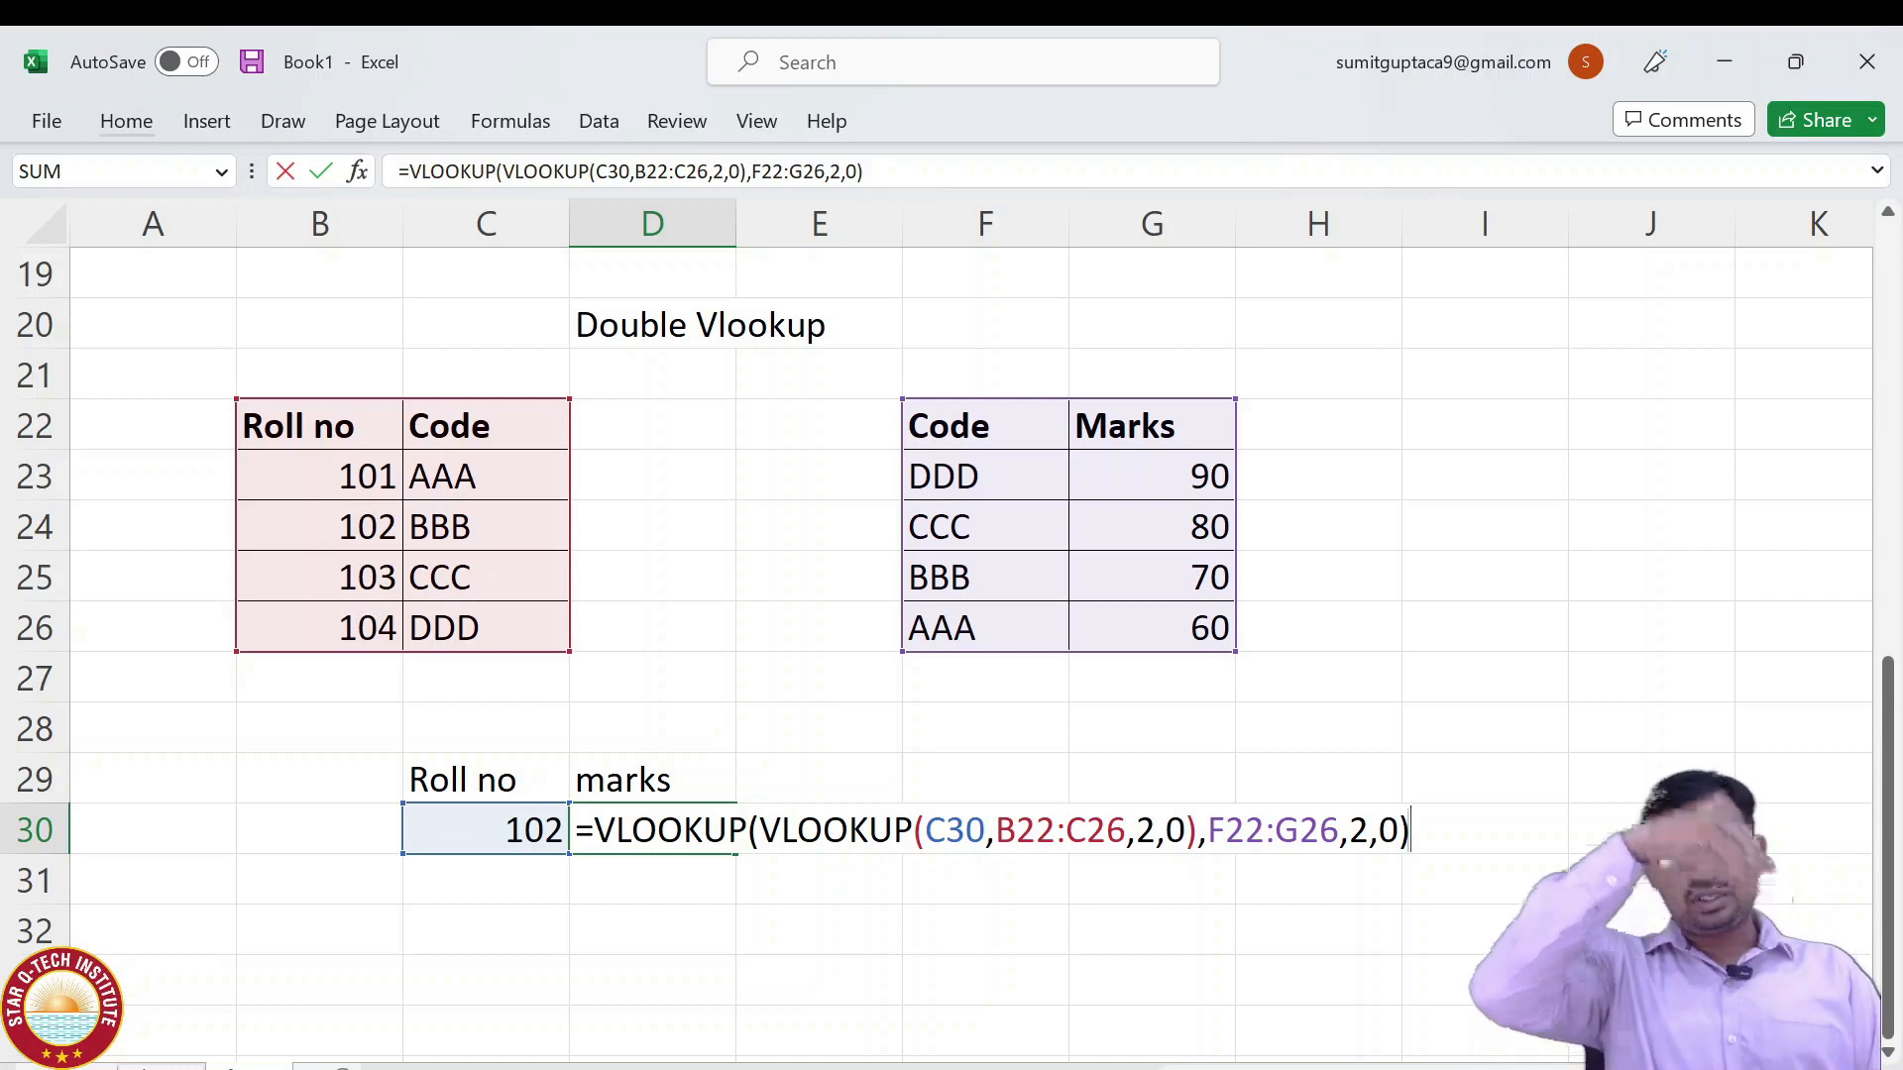
{"action": "key", "text": "Escape"}
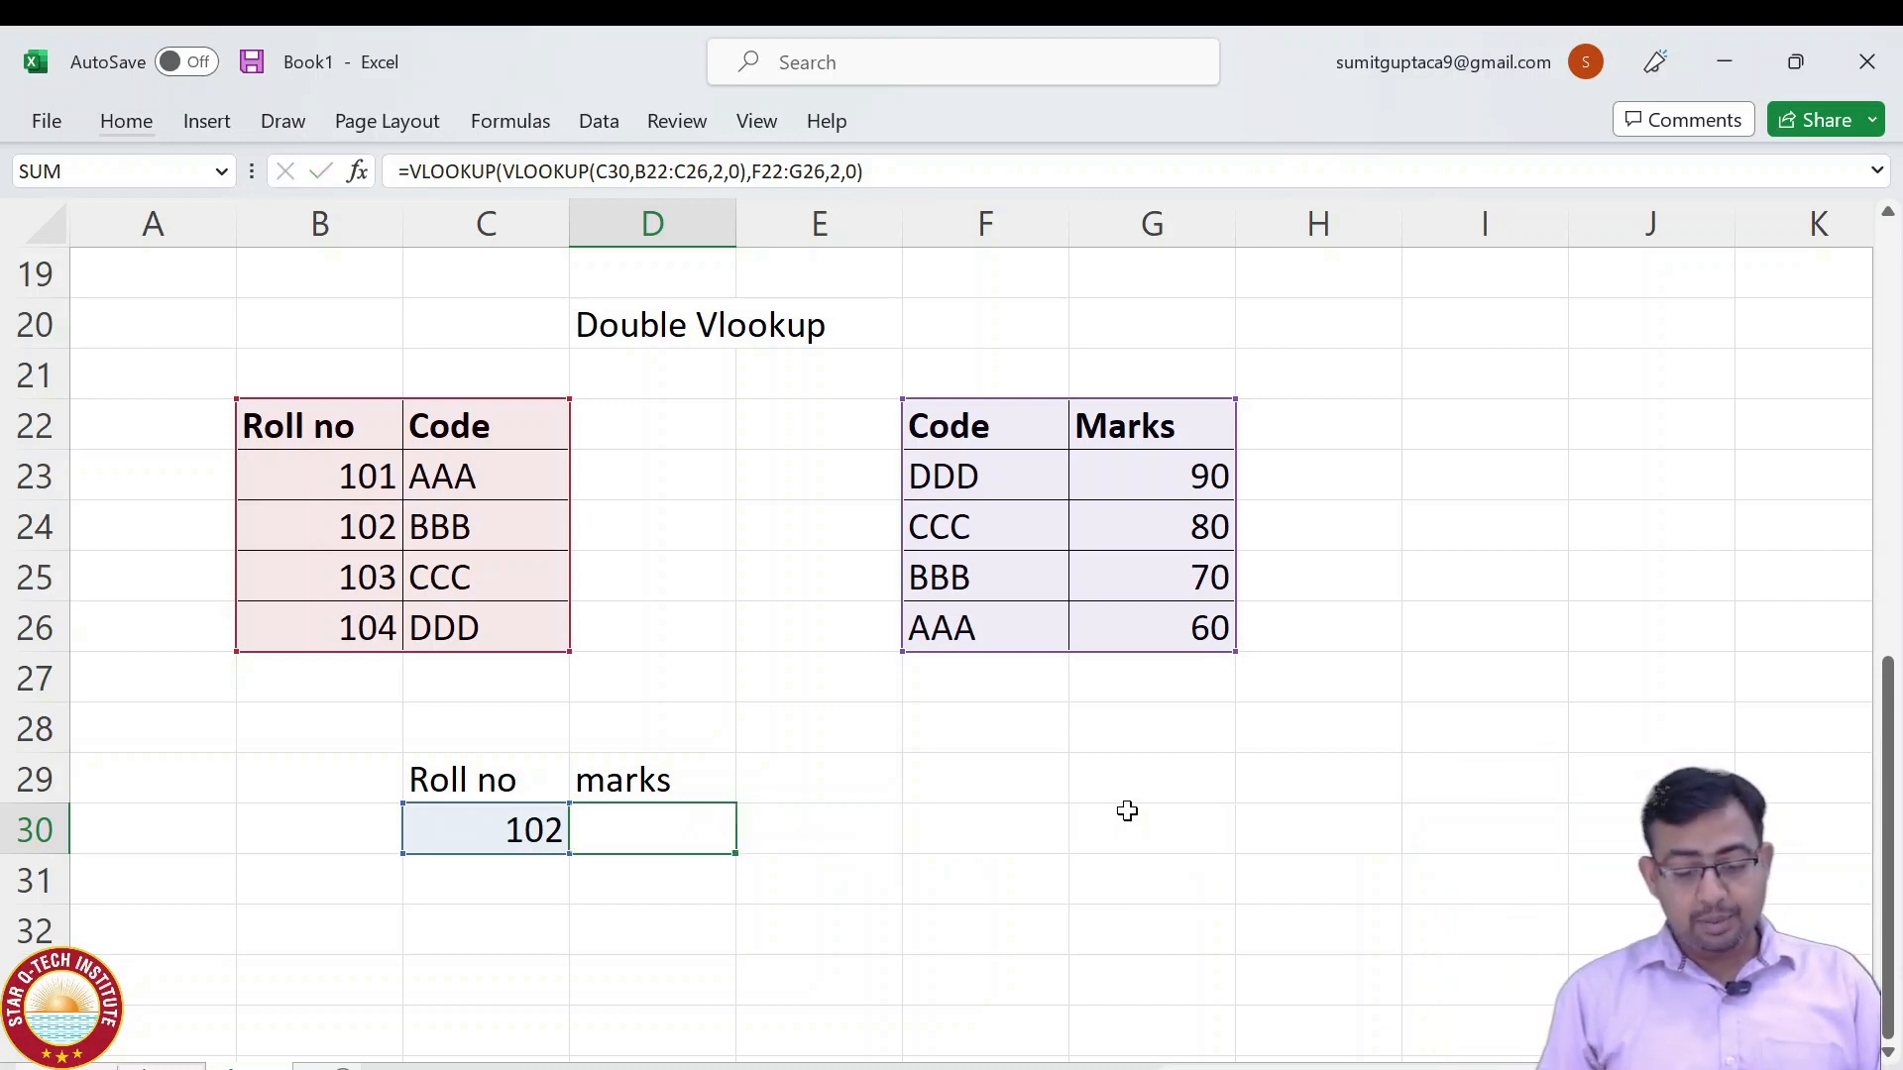
Set the roll number in C30 to 101.
{"action": "key", "text": "Left"}
{"action": "type", "text": "101"}
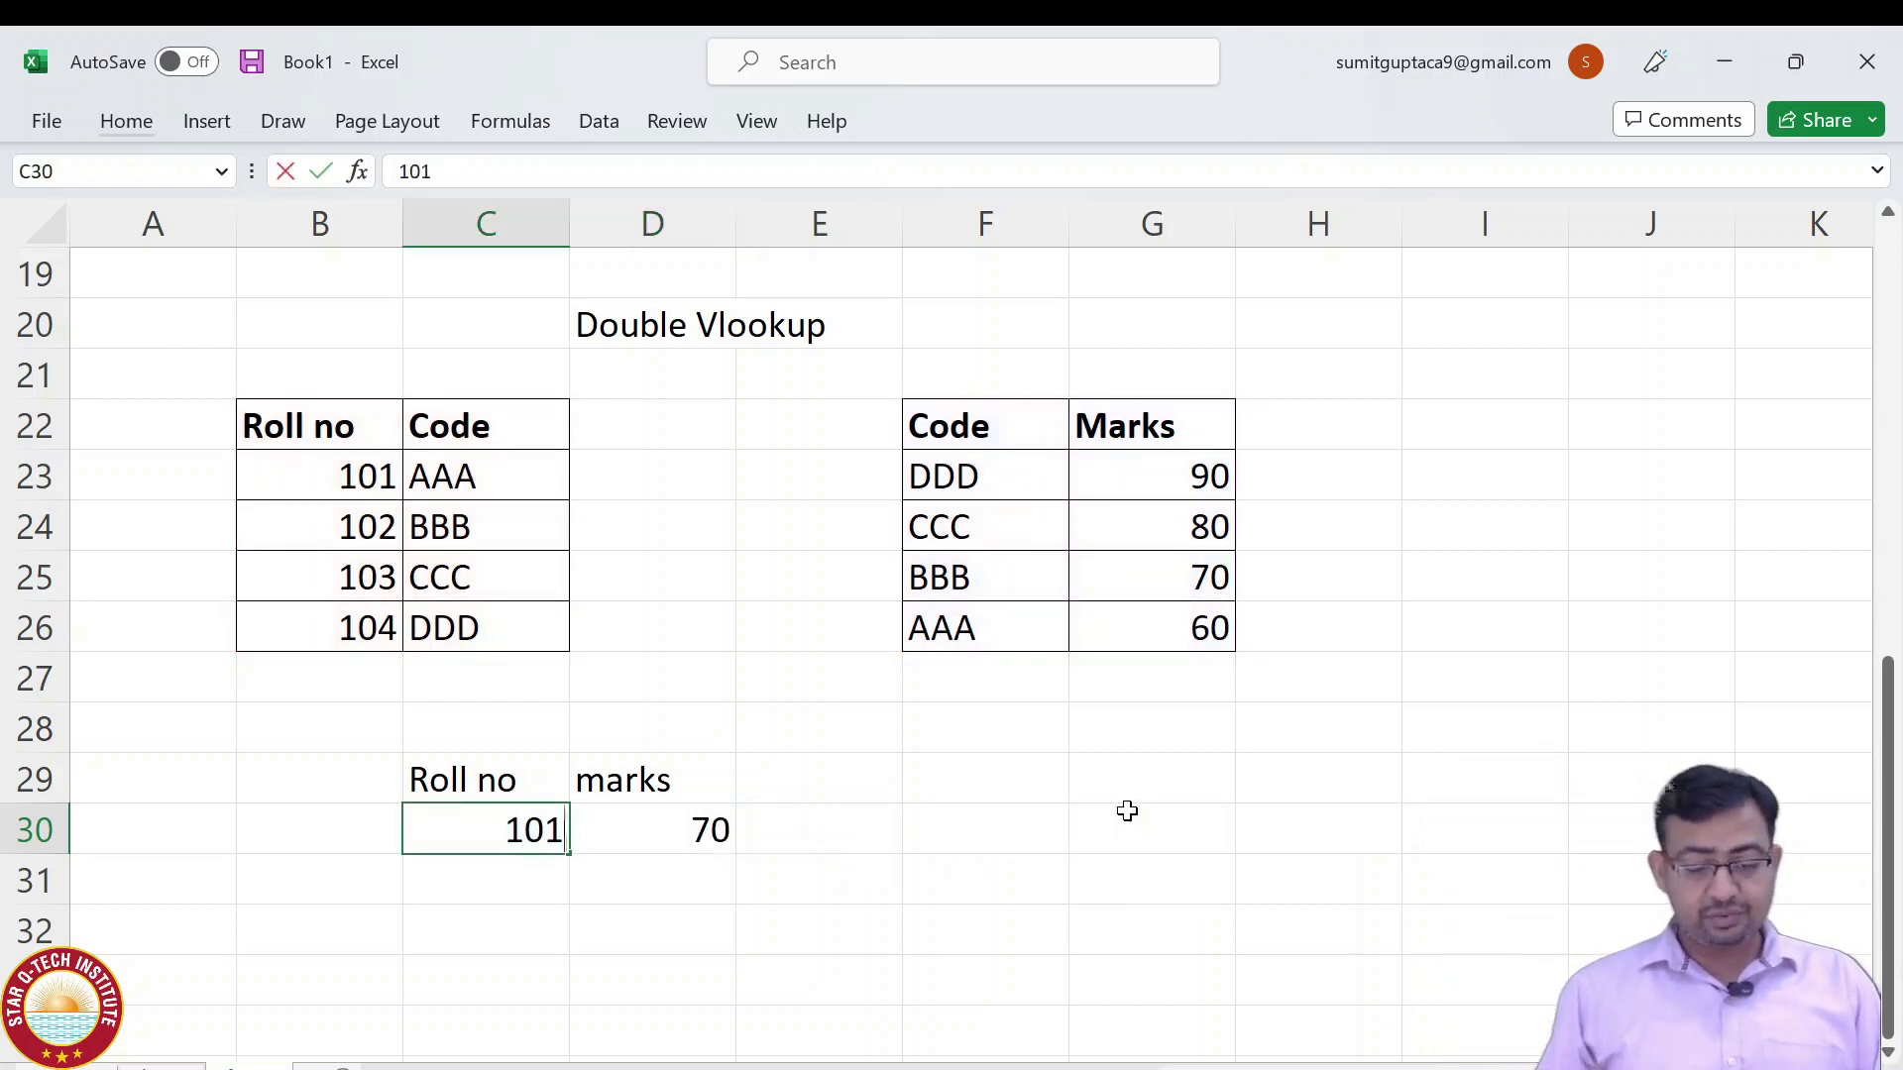
{"action": "key", "text": "Return"}
{"action": "key", "text": "Up"}
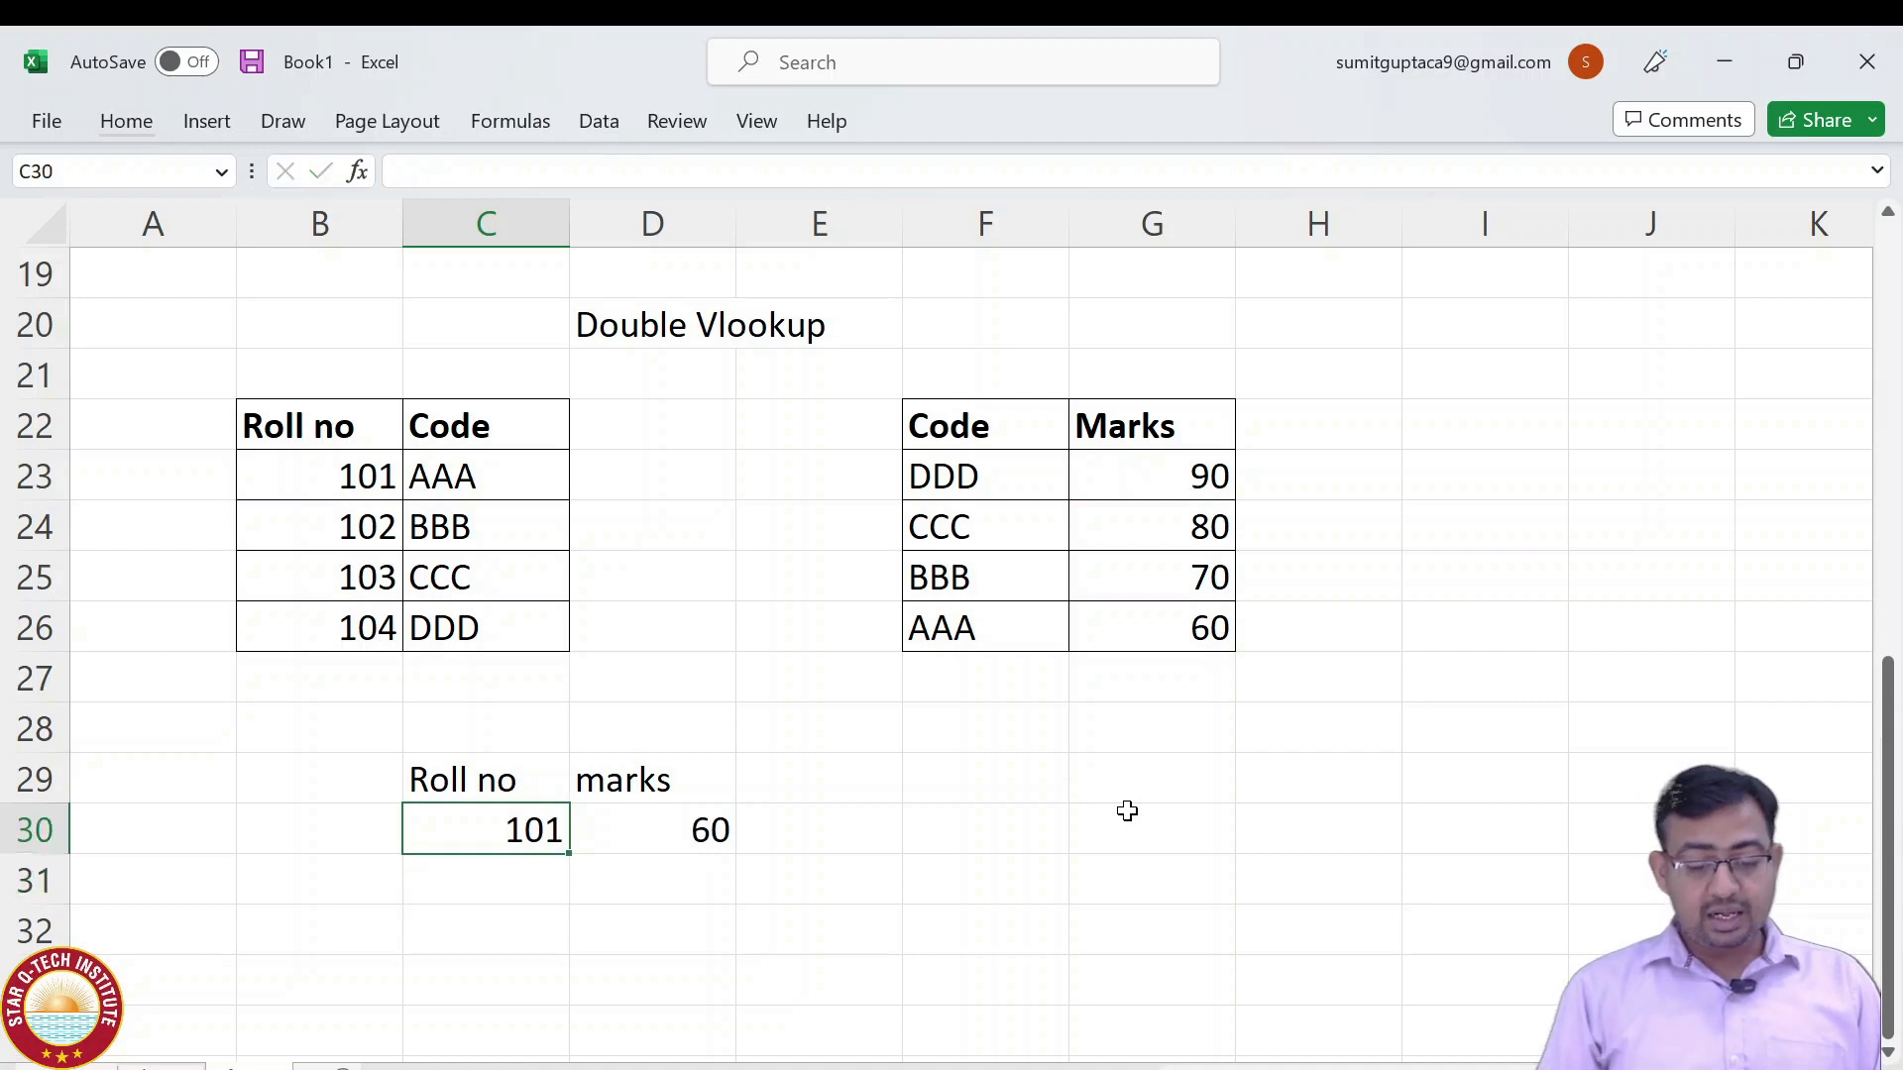
Check the D30 marks for roll number 101 against B23:C23 and the matching code row F26:G26.
{"action": "key", "text": "Right"}
{"action": "left_click", "coordinate": [387, 477]}
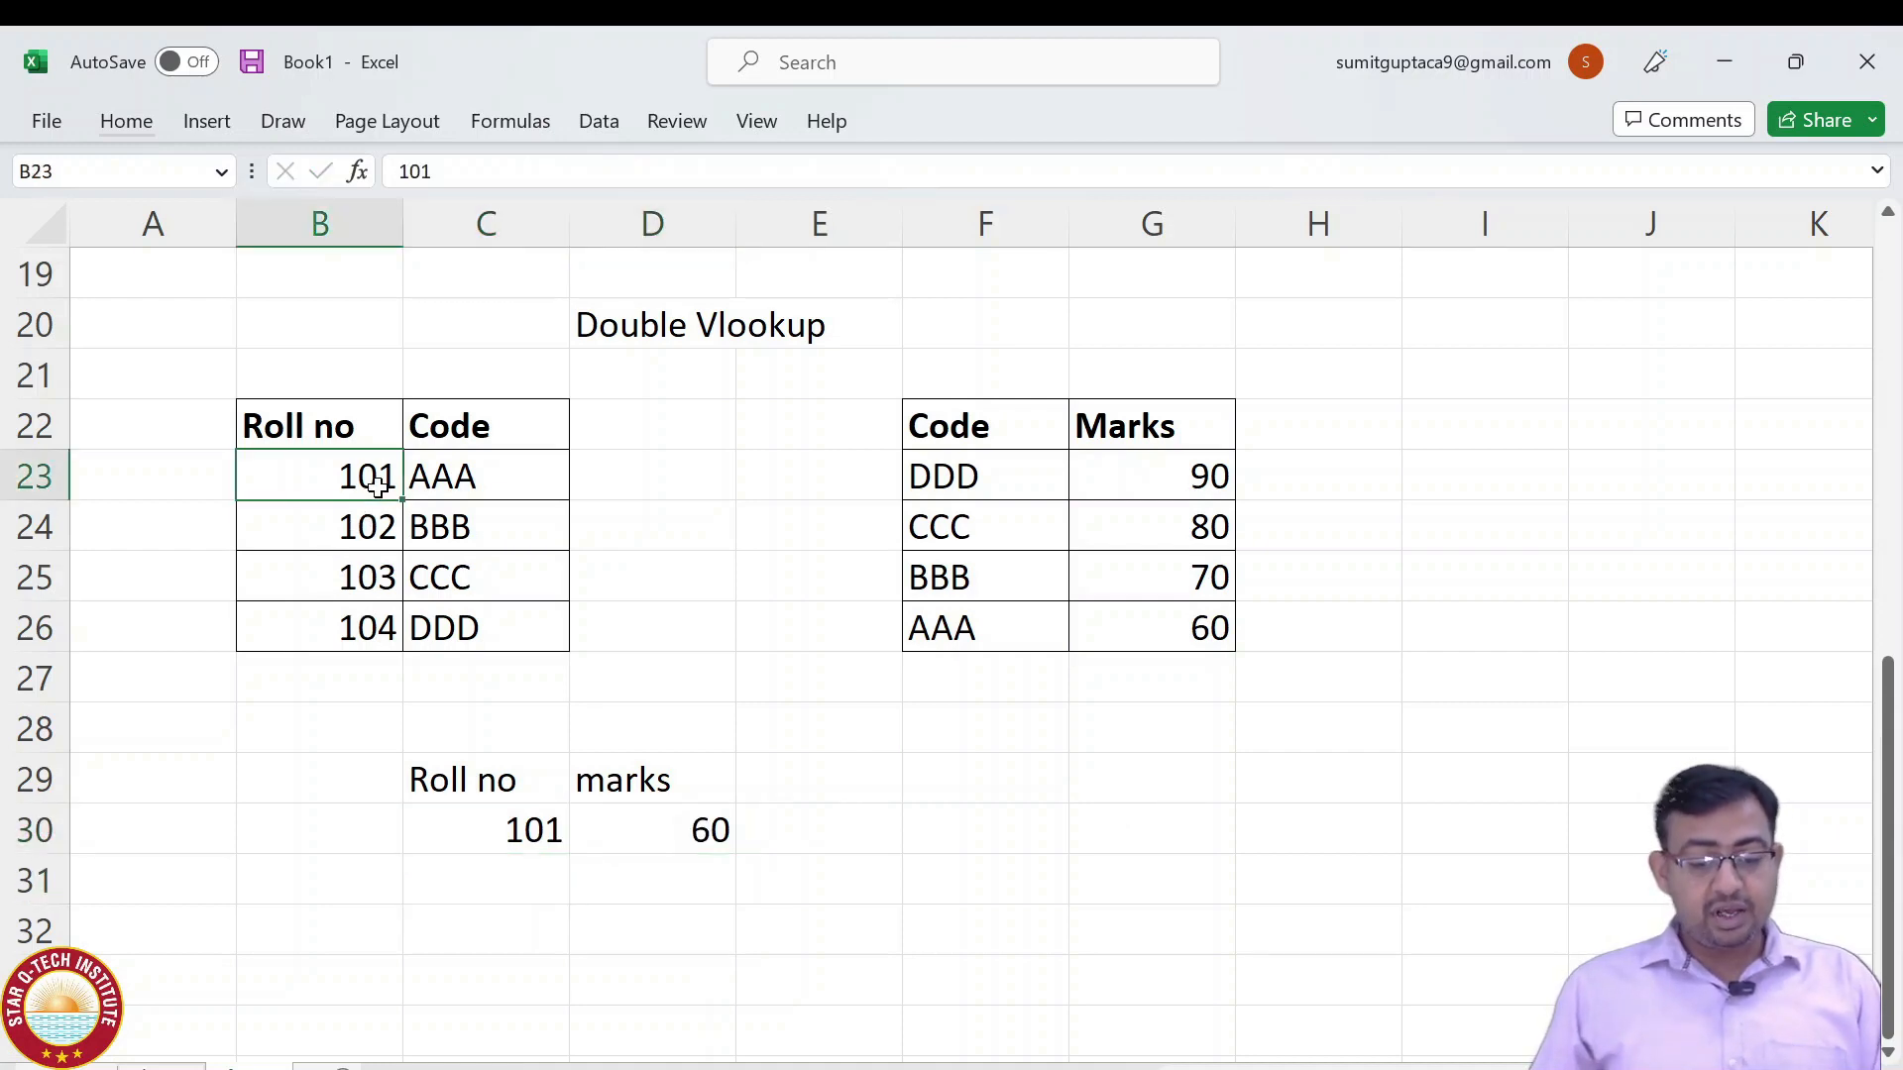
{"action": "left_click", "coordinate": [468, 477]}
{"action": "left_click_drag", "start_coordinate": [1007, 638], "coordinate": [1190, 656]}
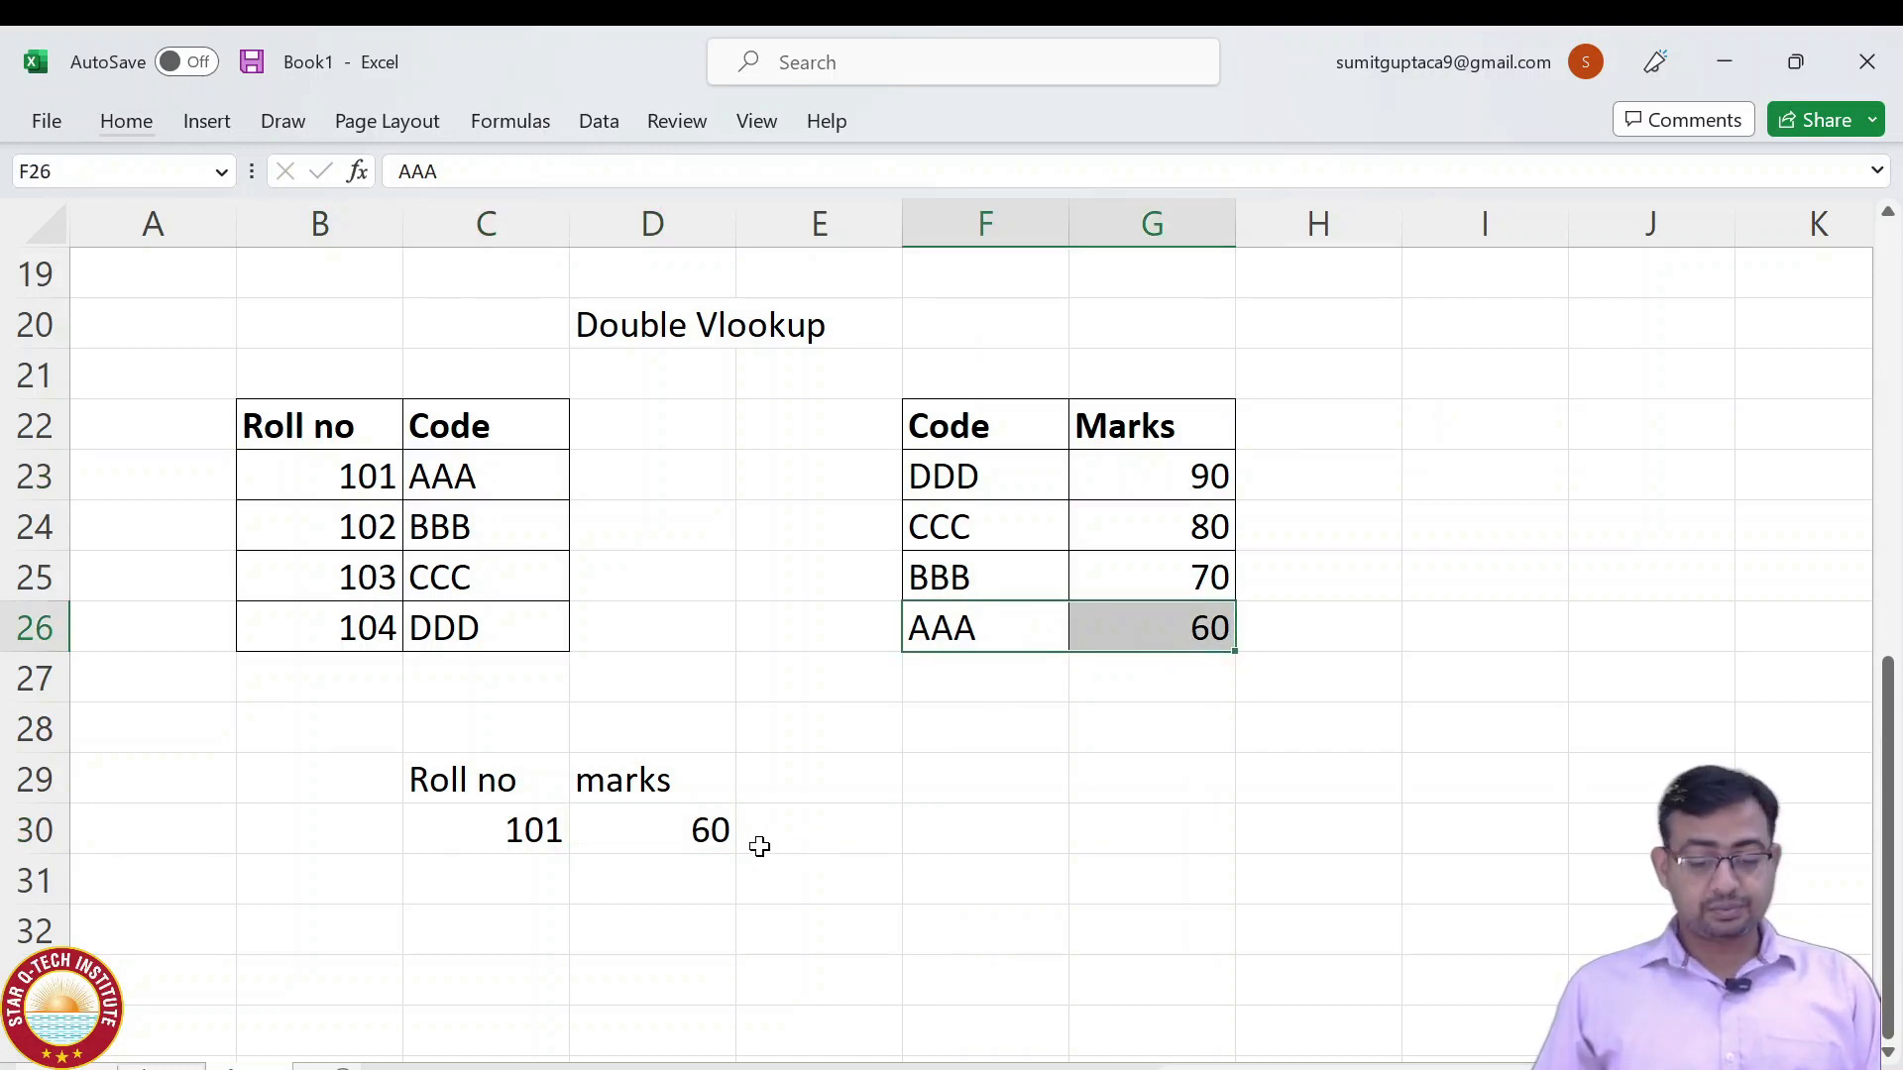
{"action": "left_click", "coordinate": [682, 825]}
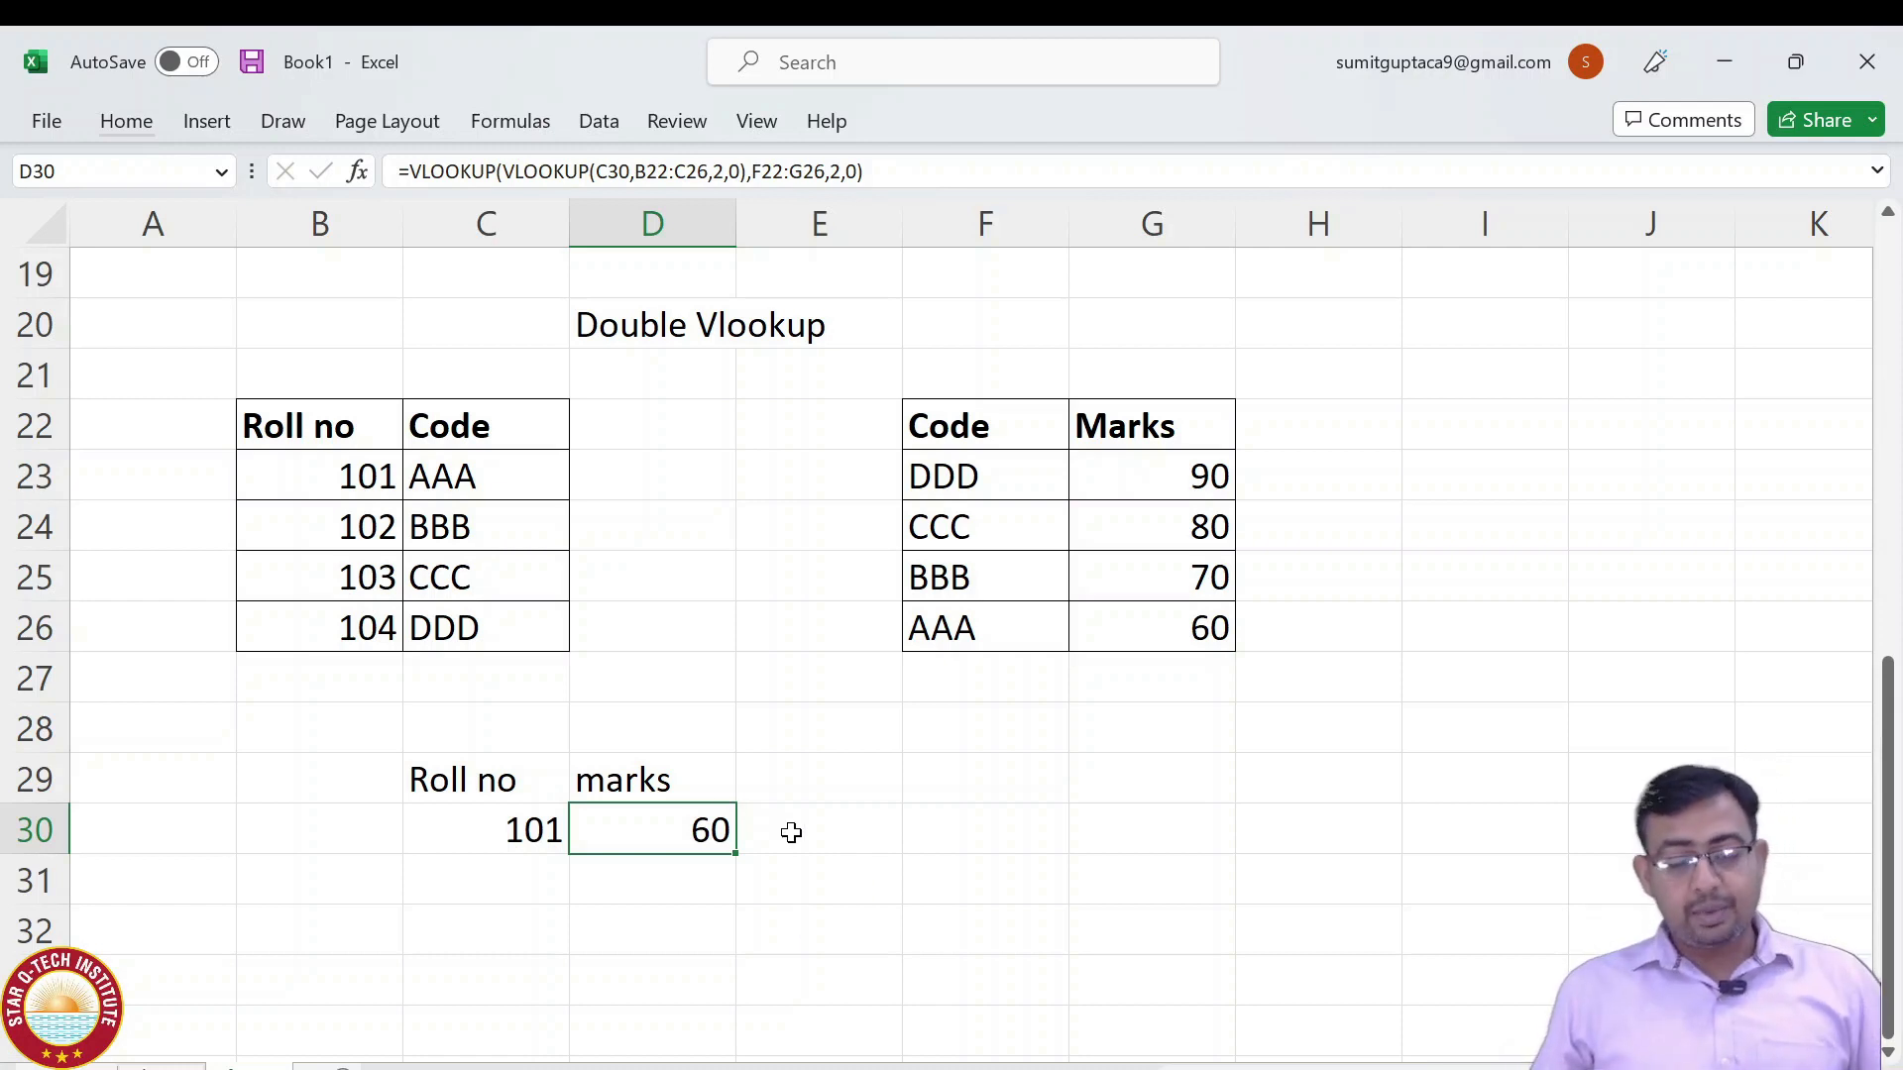
Review the Roll no column in the first table and the references used by the nested VLOOKUP formula in D30.
{"action": "left_click", "coordinate": [319, 427]}
{"action": "left_click_drag", "start_coordinate": [357, 428], "coordinate": [357, 477]}
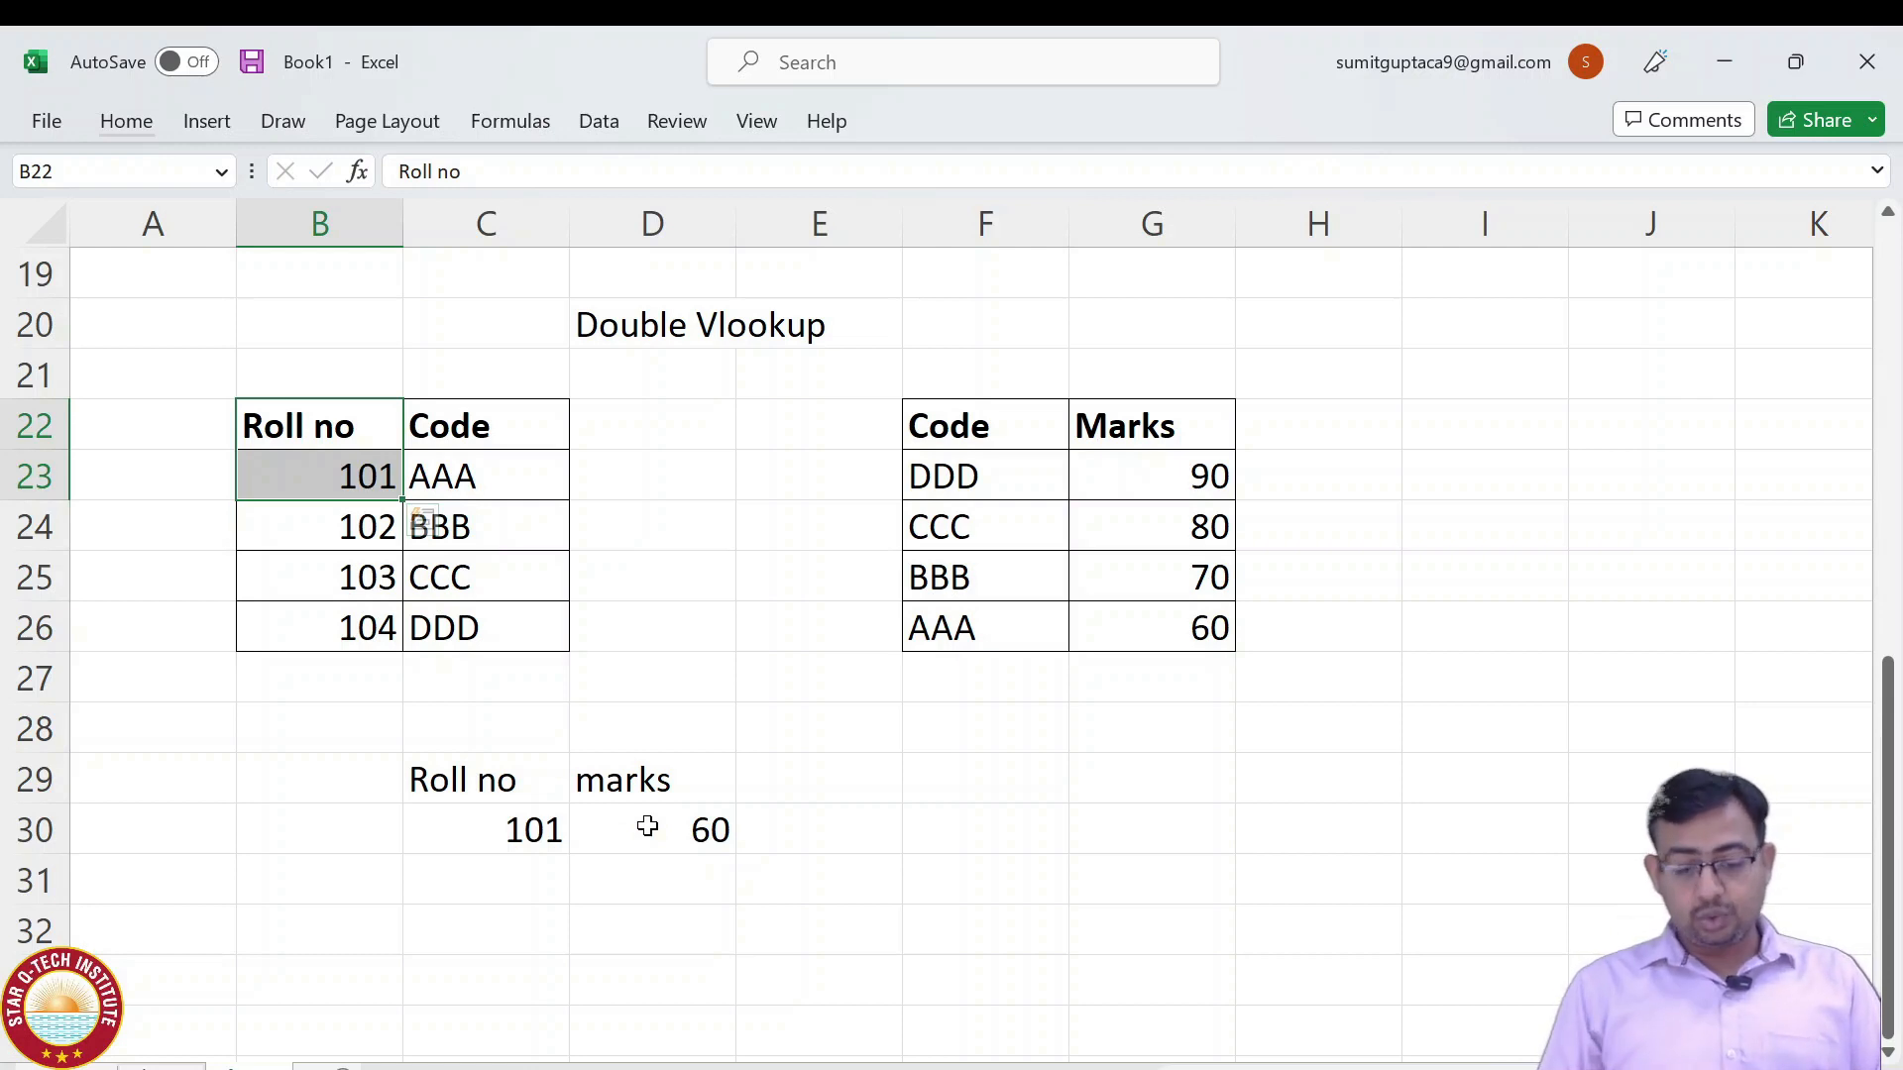
{"action": "key", "text": "Down"}
{"action": "key", "text": "Down"}
{"action": "key", "text": "Down"}
{"action": "key", "text": "Down"}
{"action": "key", "text": "Down"}
{"action": "key", "text": "Down"}
{"action": "key", "text": "Down"}
{"action": "key", "text": "Down"}
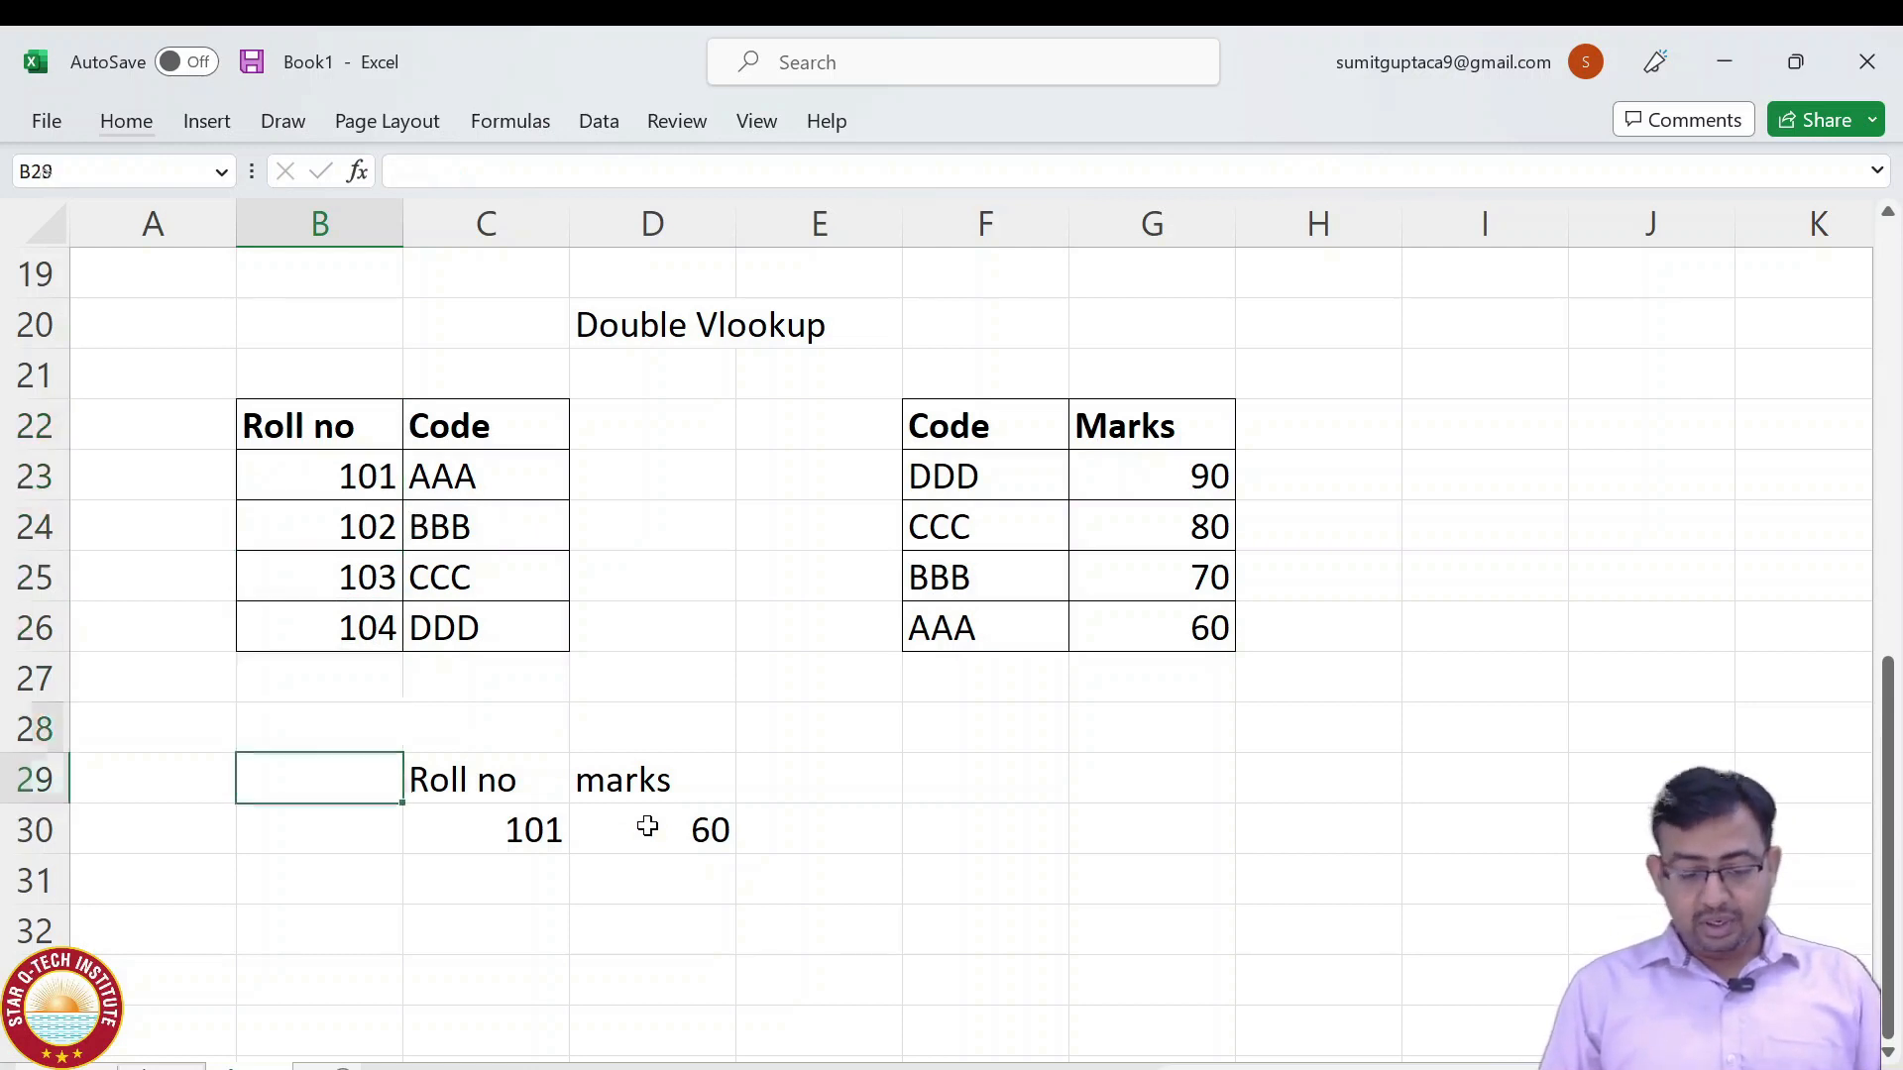
{"action": "key", "text": "Right"}
{"action": "key", "text": "Right"}
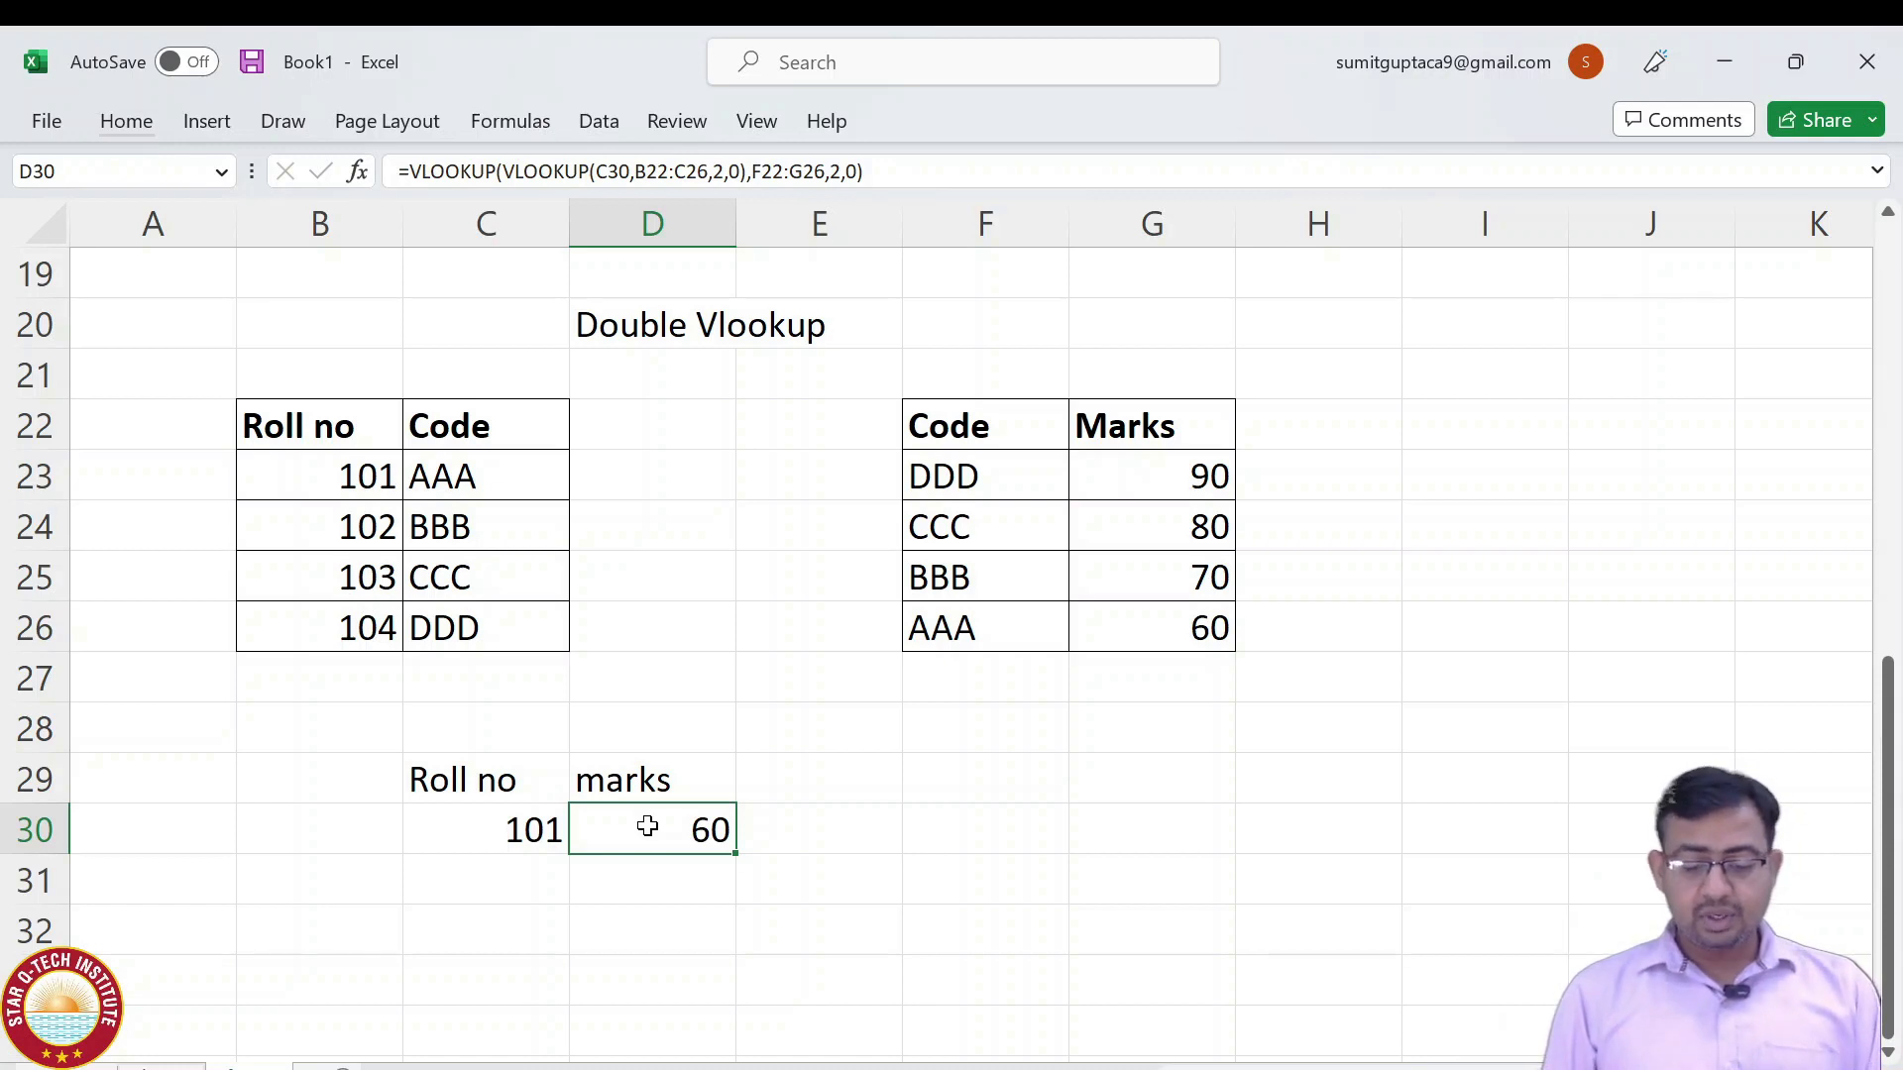
{"action": "double_click", "coordinate": [647, 826]}
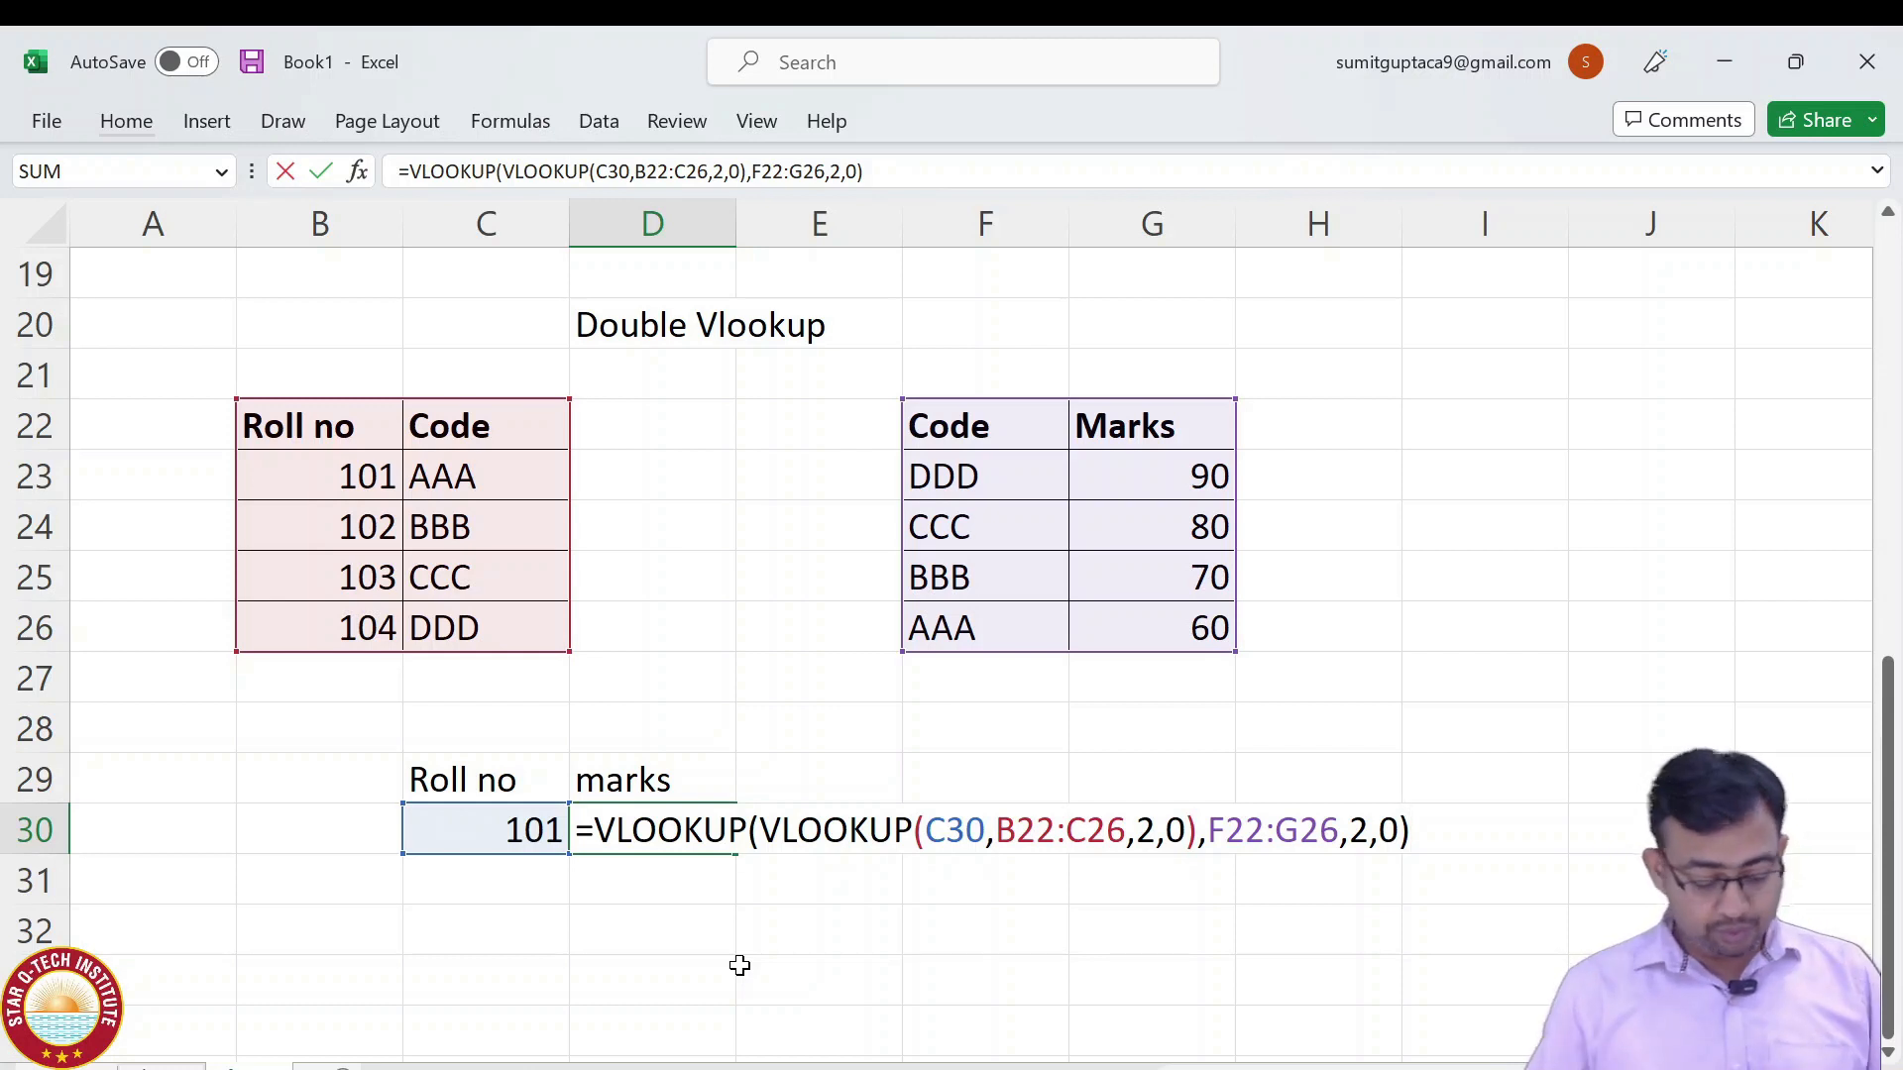
Clear the nested formula from D30 and replace the heading in D29 with code.
{"action": "key", "text": "ctrl+Return"}
{"action": "key", "text": "Delete"}
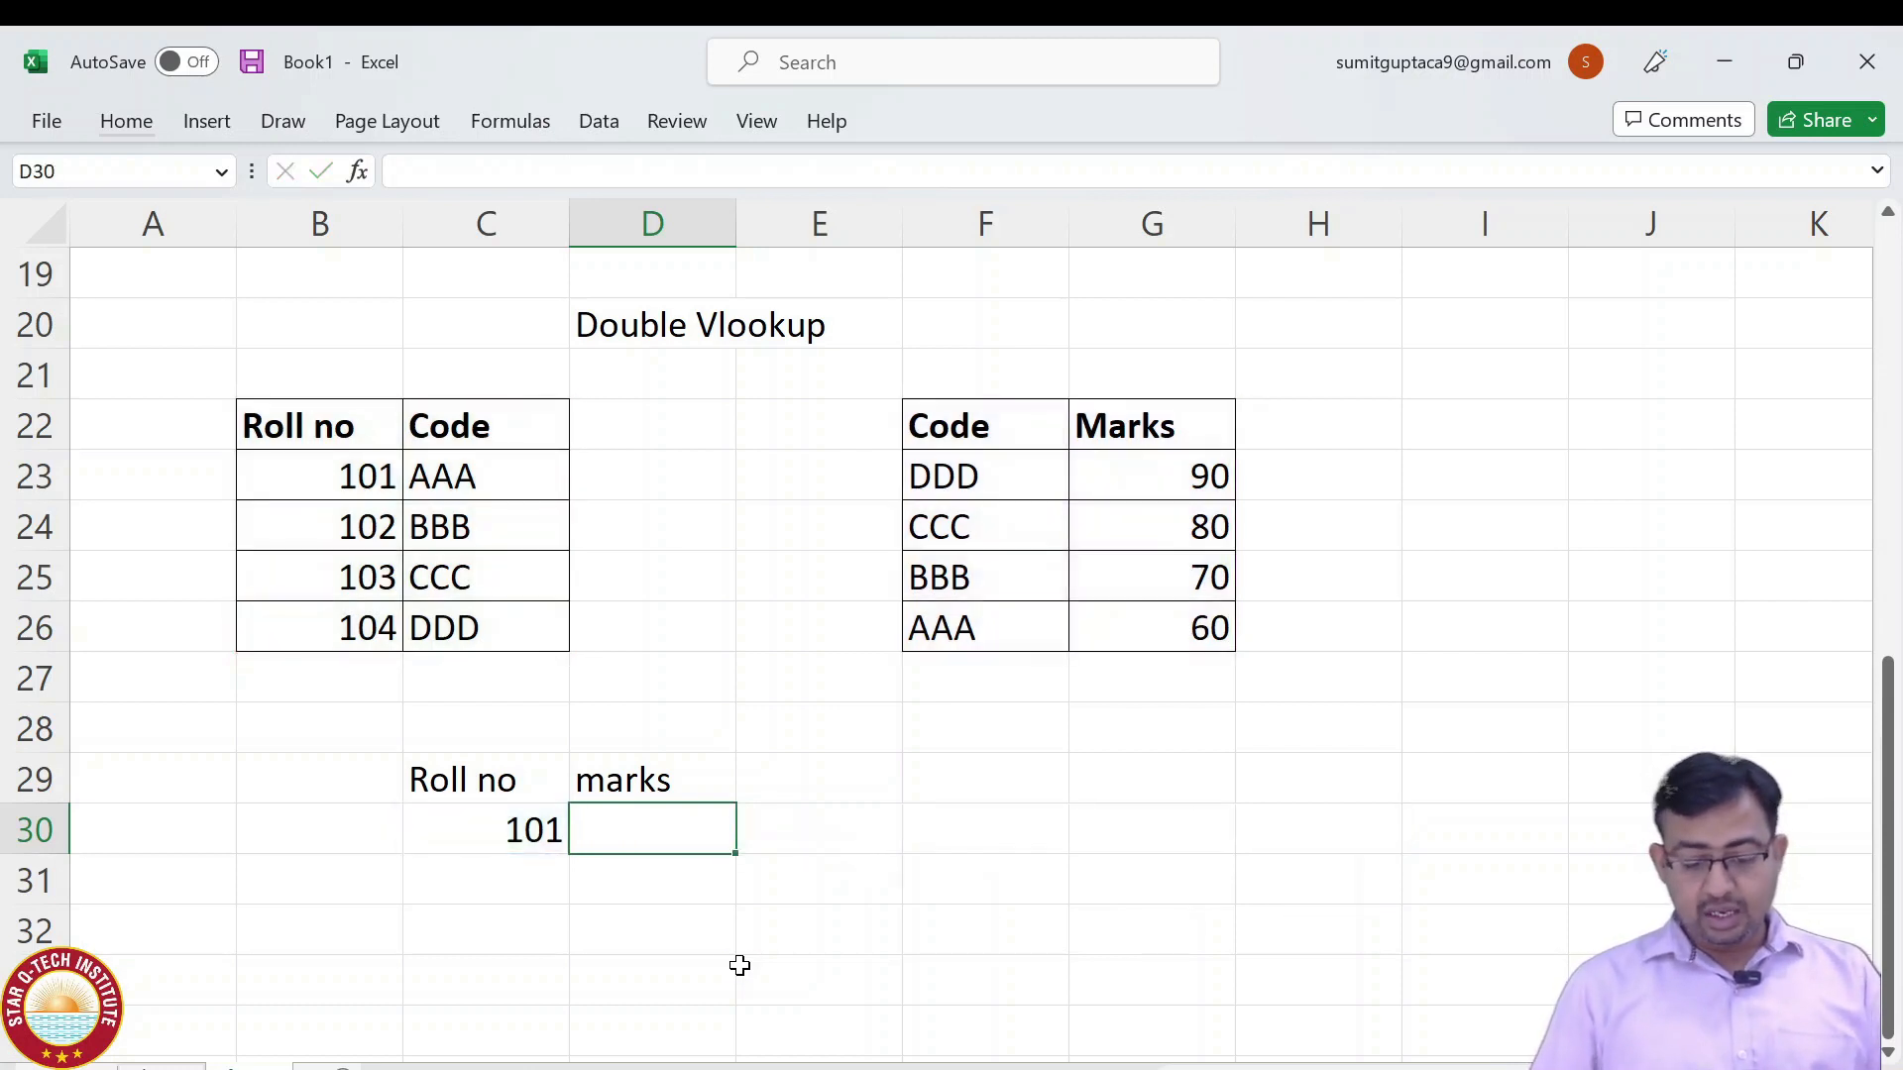
{"action": "key", "text": "Up"}
{"action": "key", "text": "Delete"}
{"action": "key", "text": "Down"}
{"action": "key", "text": "Up"}
{"action": "type", "text": "code"}
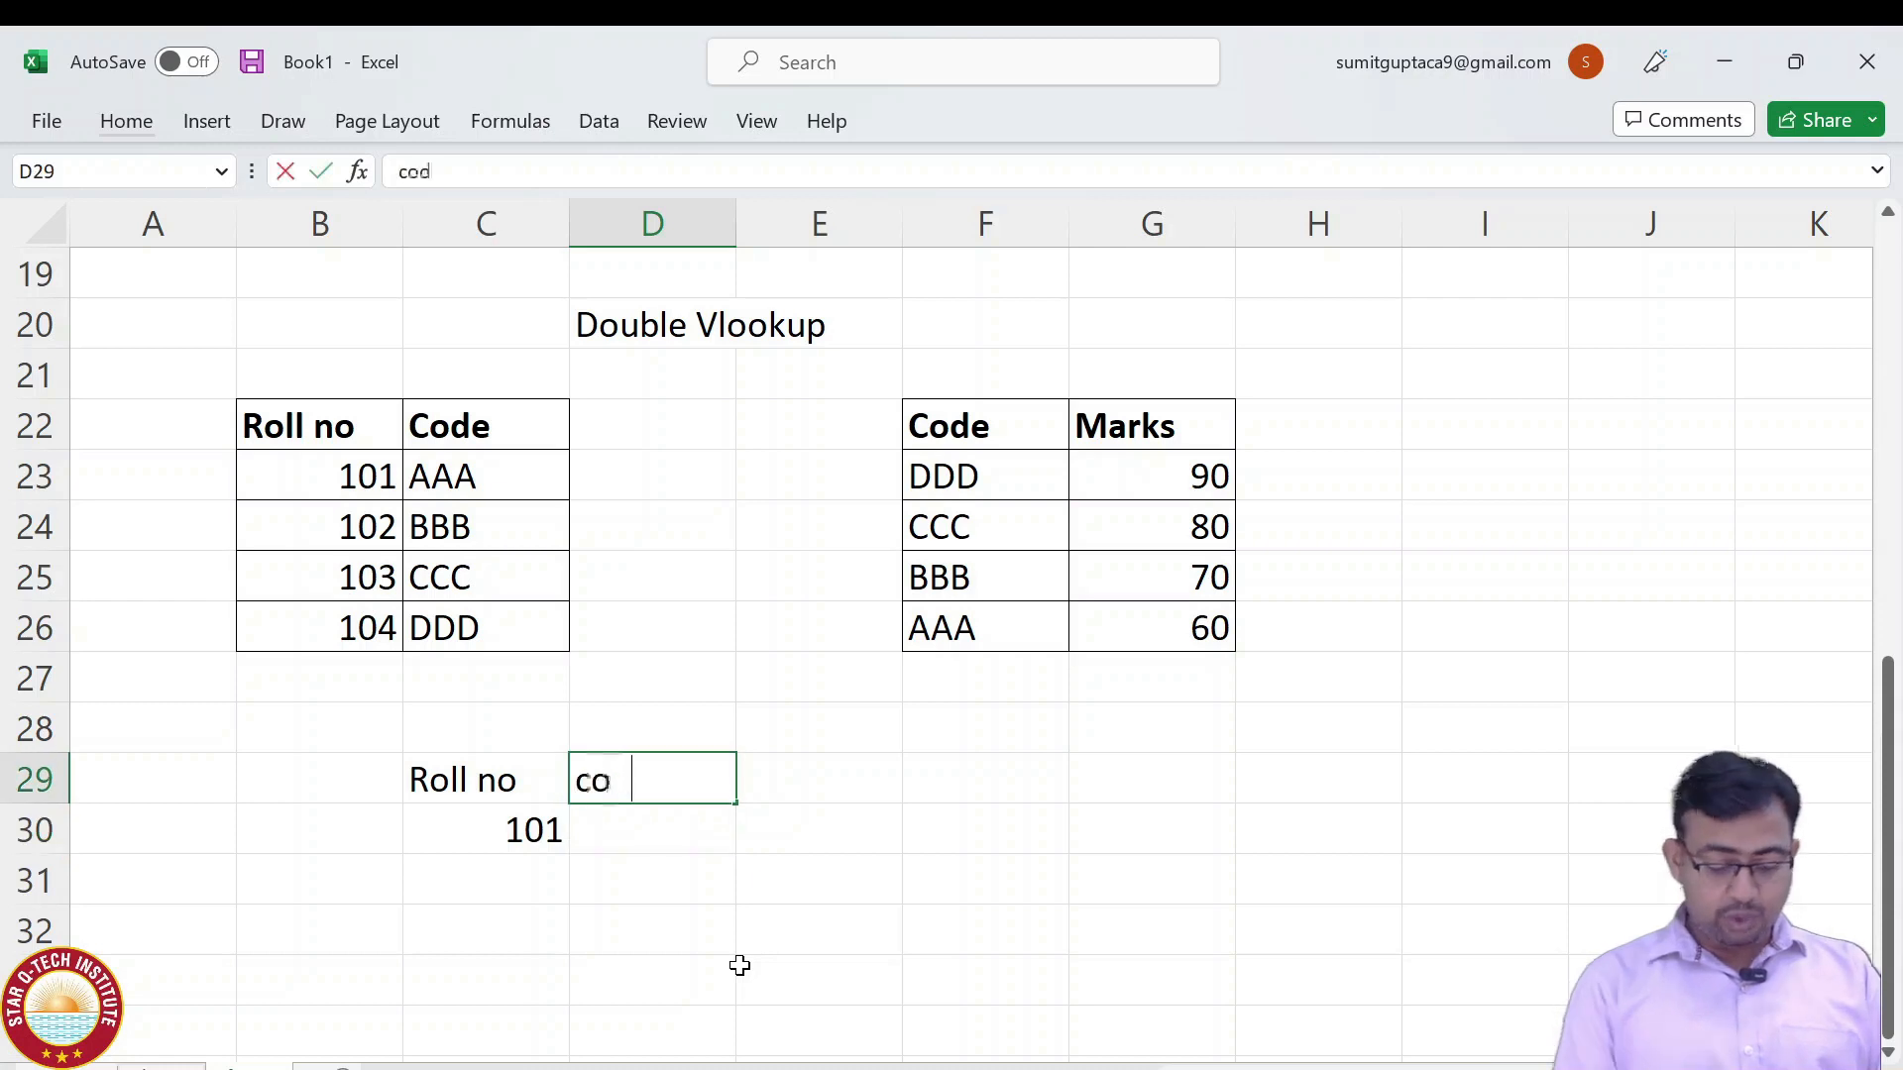
Enter =VLOOKUP(C30,B22:C26,2,0) in D30 to look up the code from the Roll no and Code table.
{"action": "left_click", "coordinate": [327, 441]}
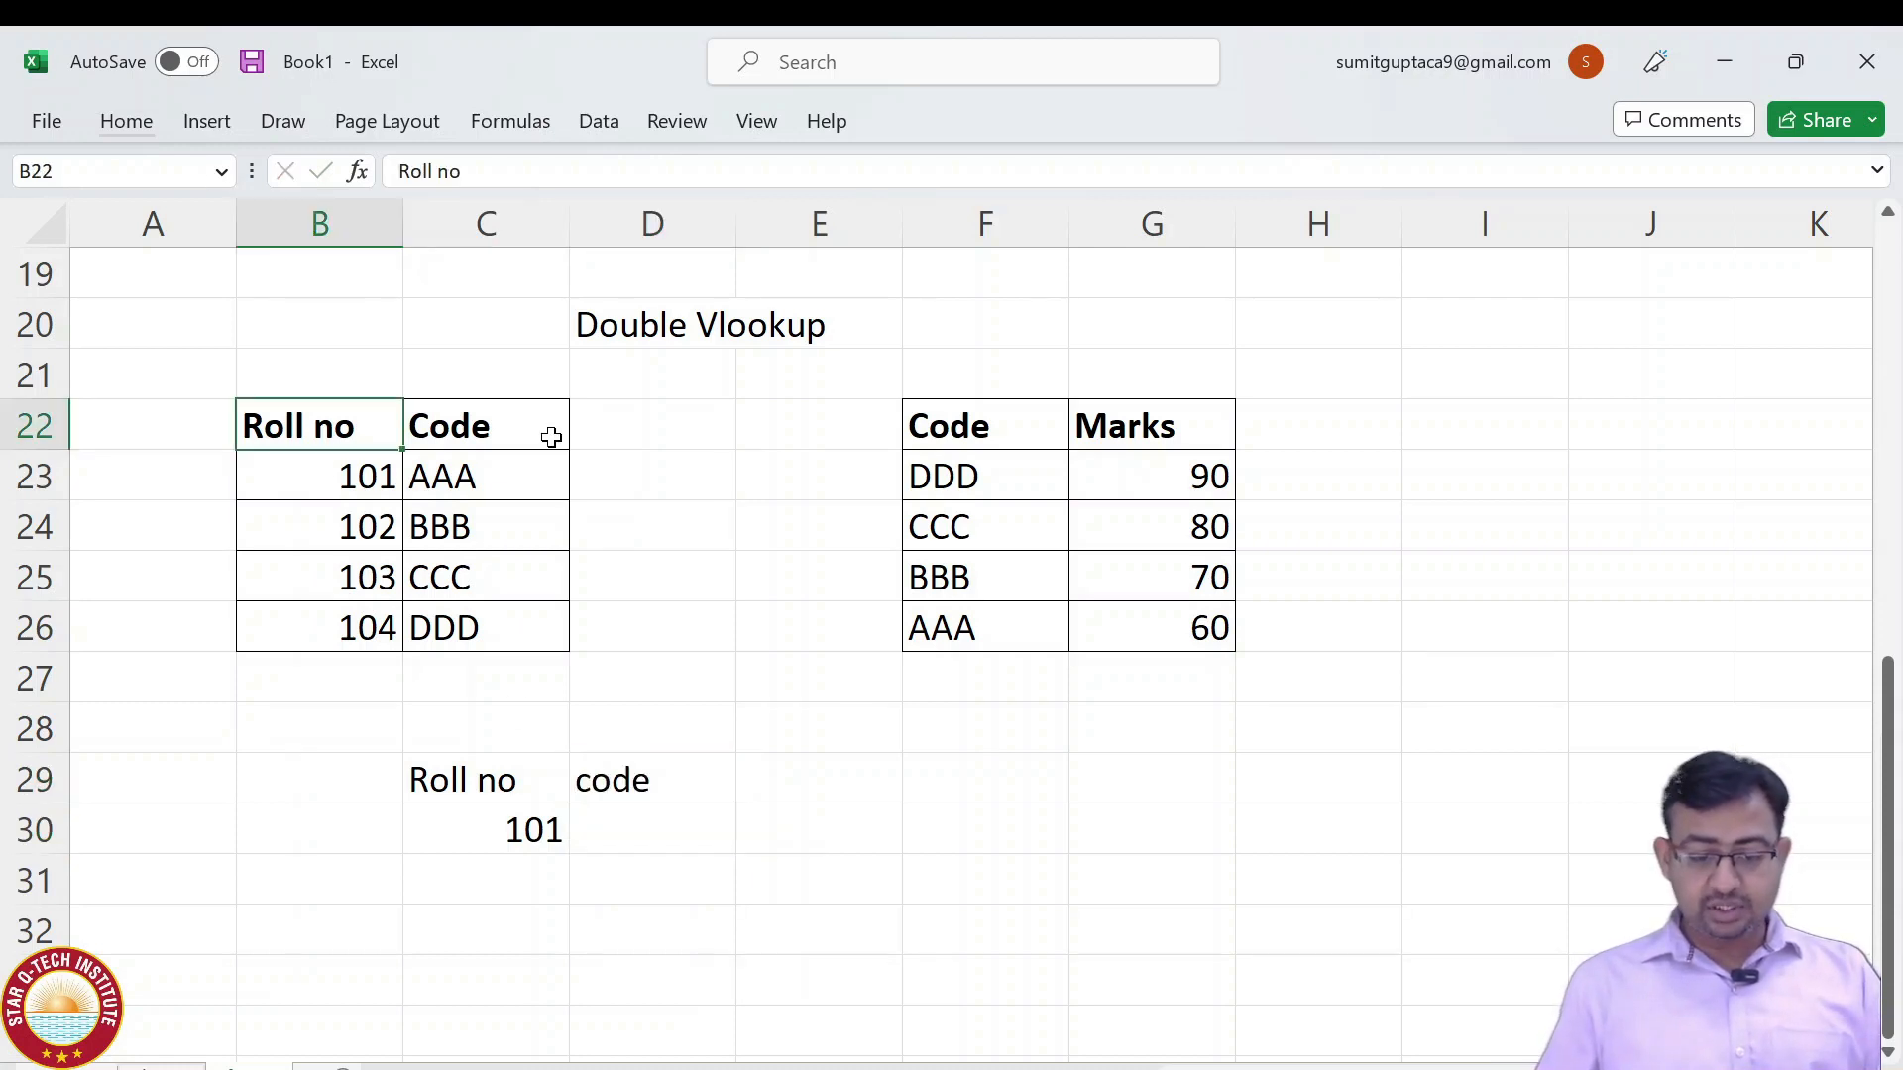
{"action": "left_click", "coordinate": [550, 437]}
{"action": "left_click", "coordinate": [628, 829]}
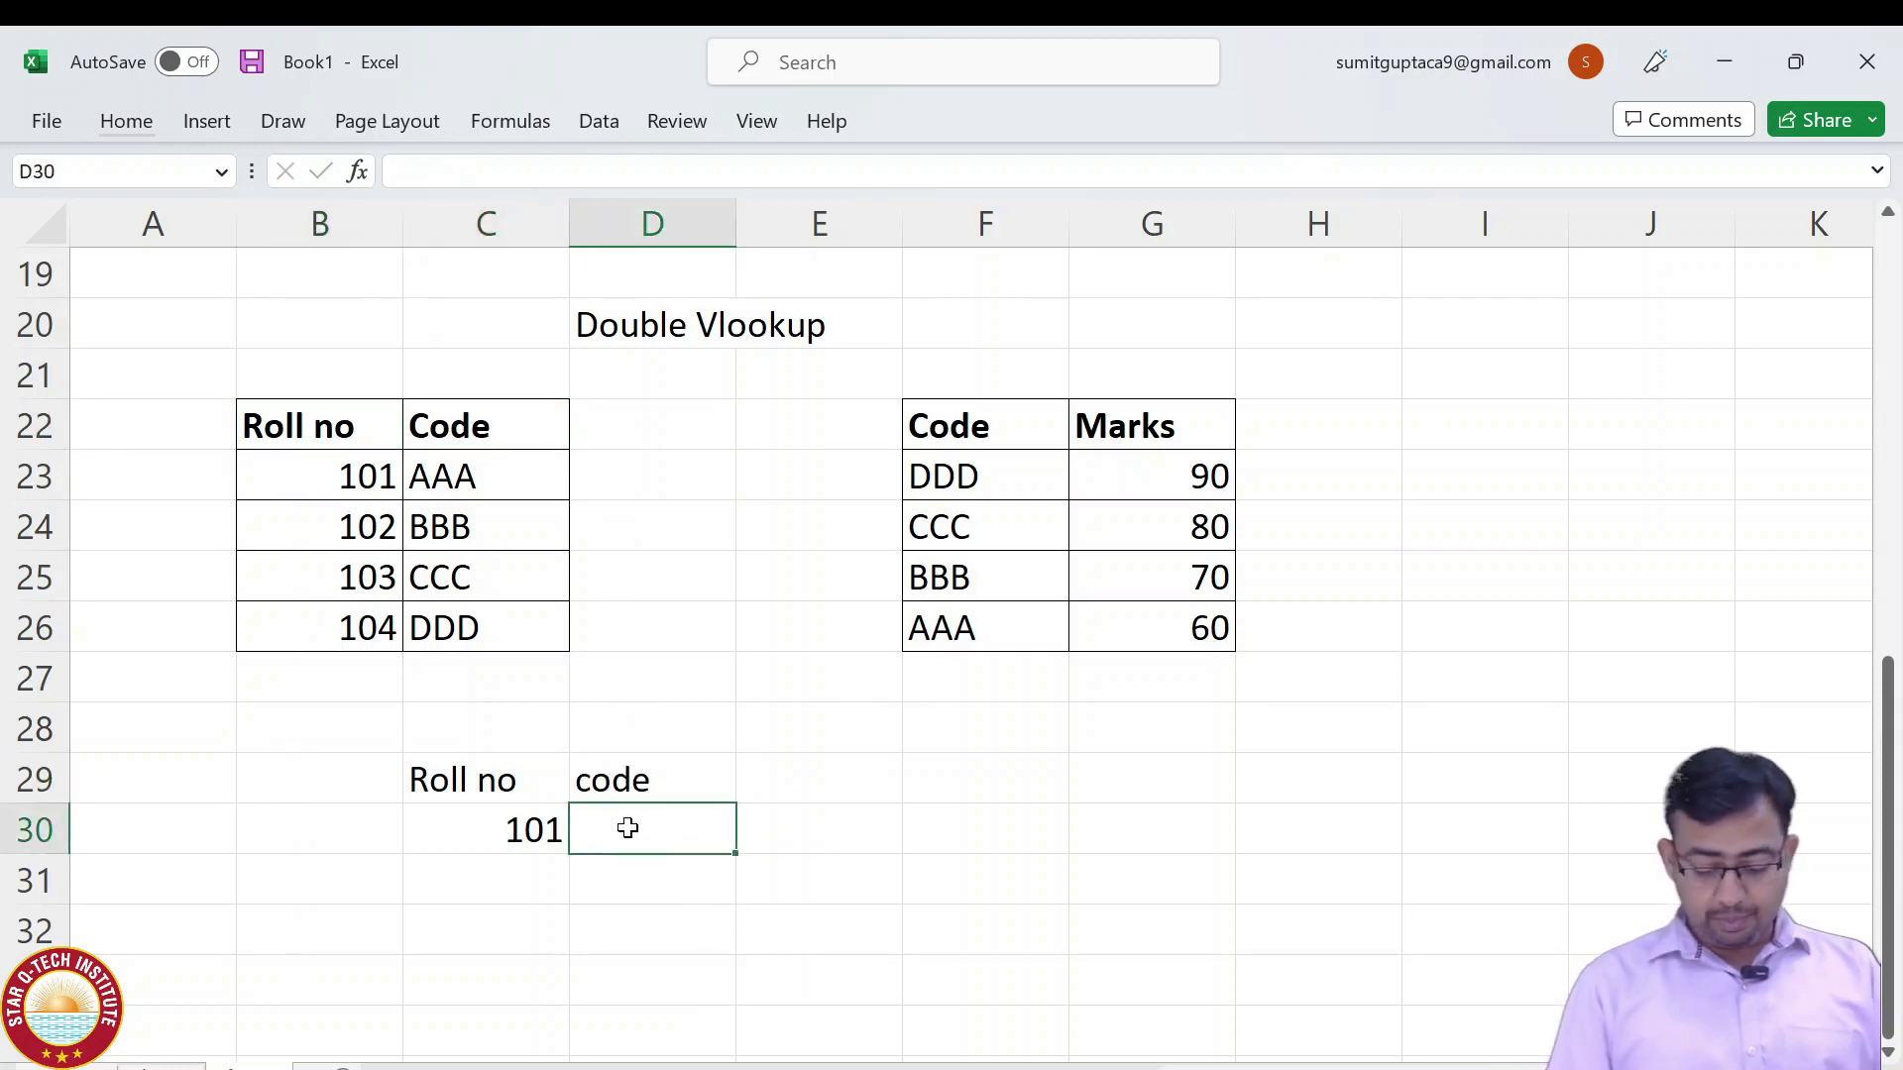
{"action": "type", "text": "=vlo"}
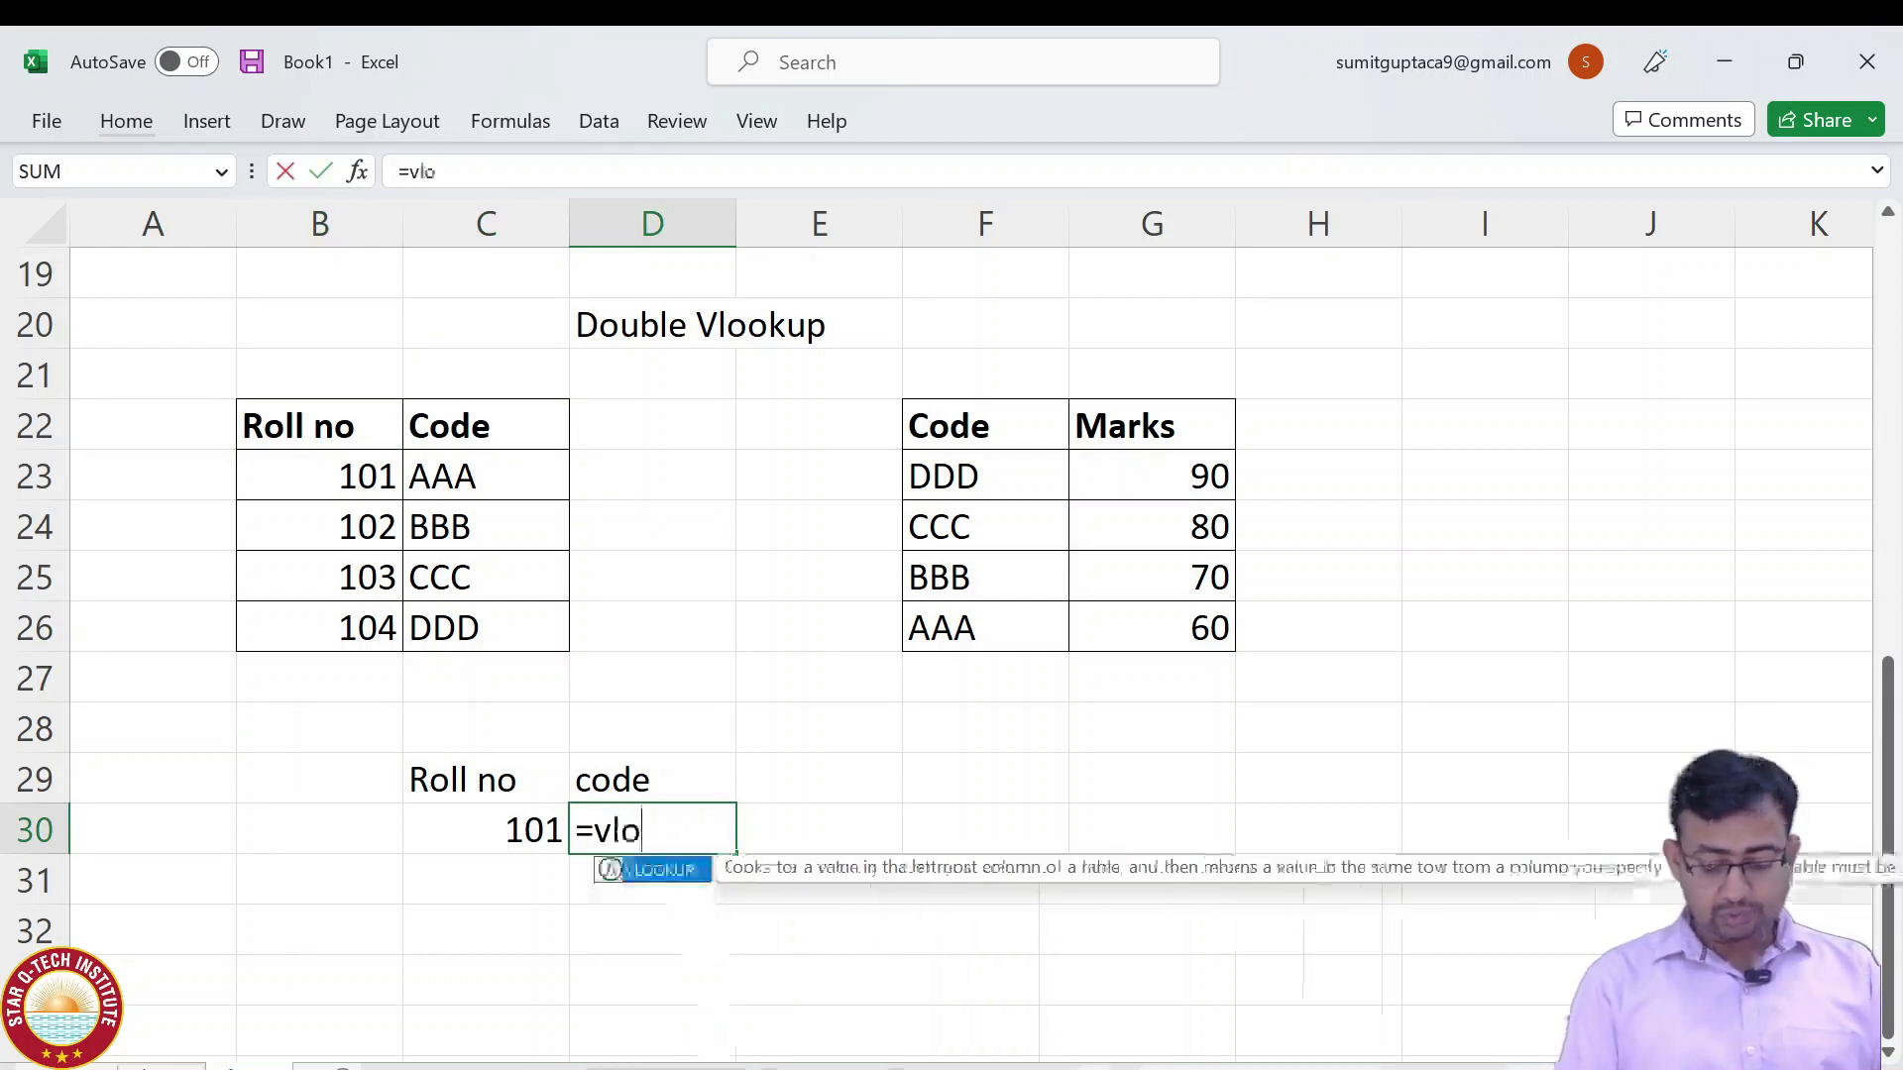
{"action": "key", "text": "Tab"}
{"action": "key", "text": "Left"}
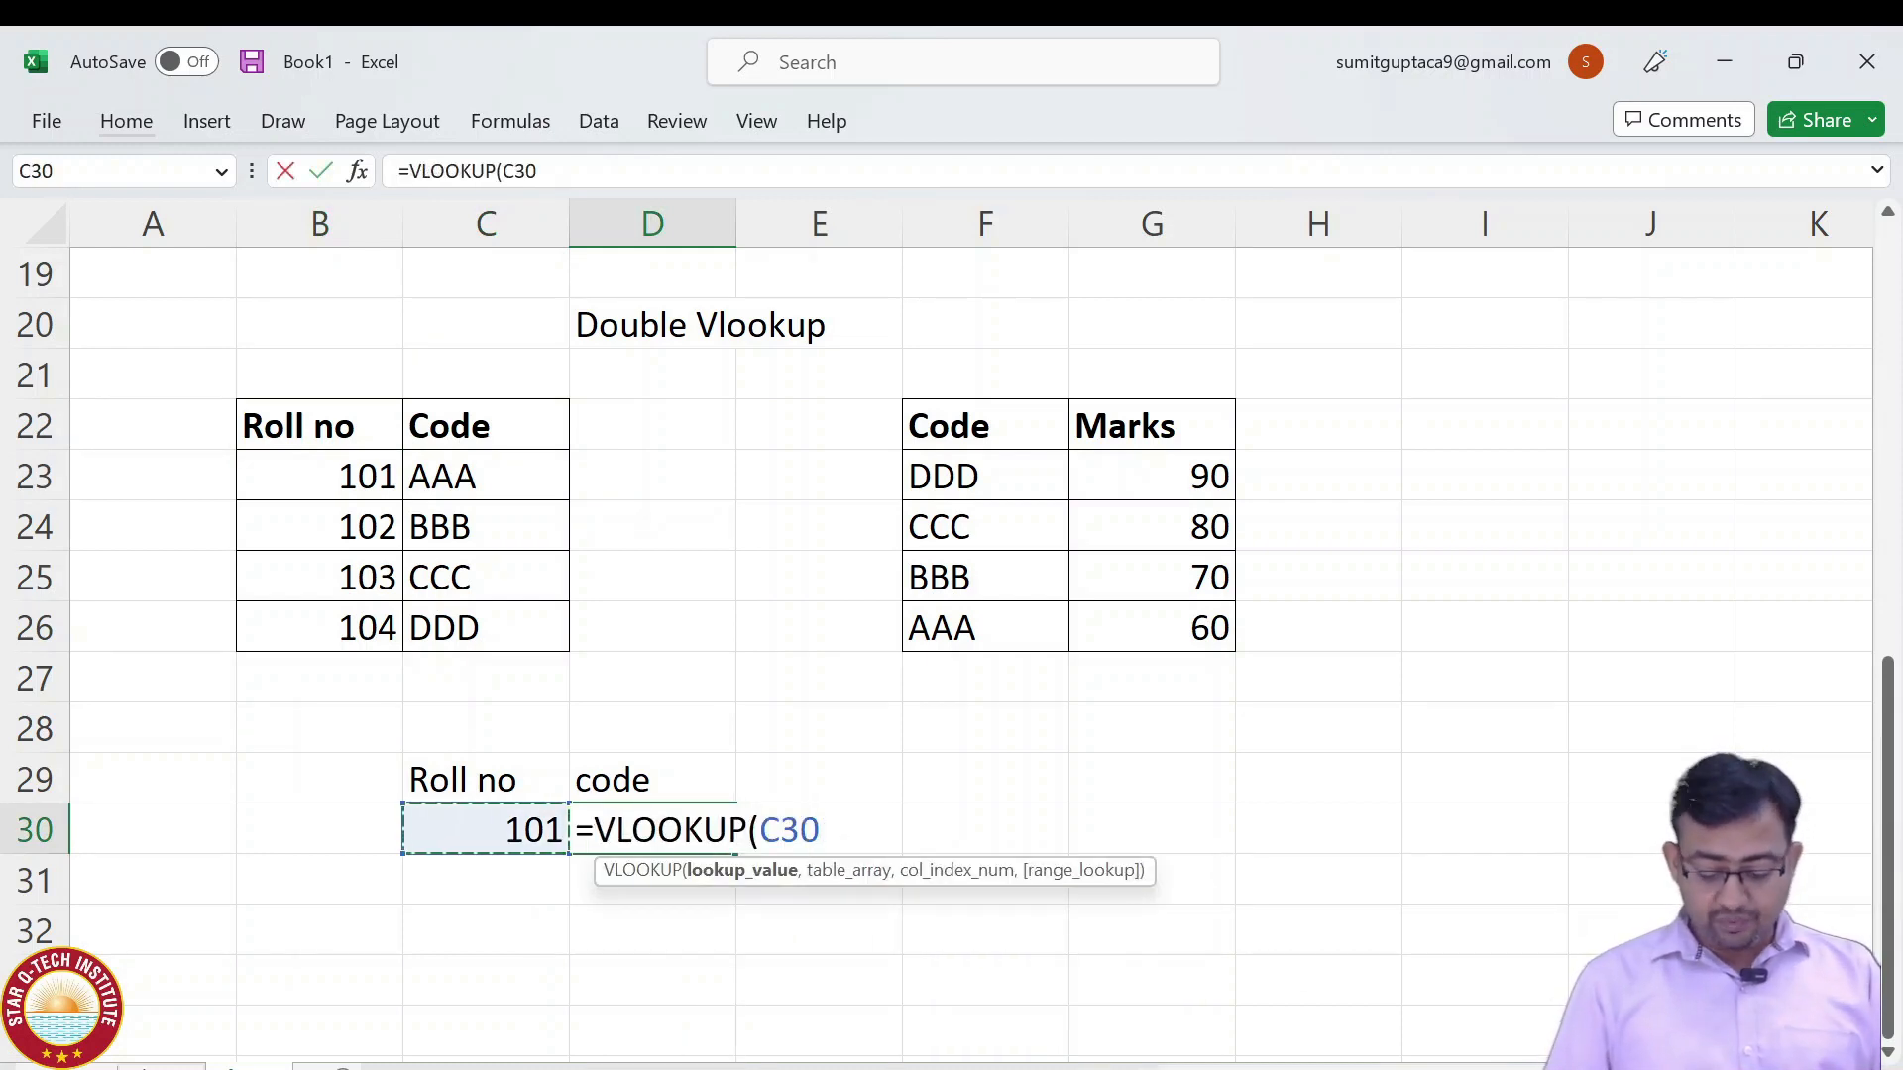
{"action": "type", "text": ","}
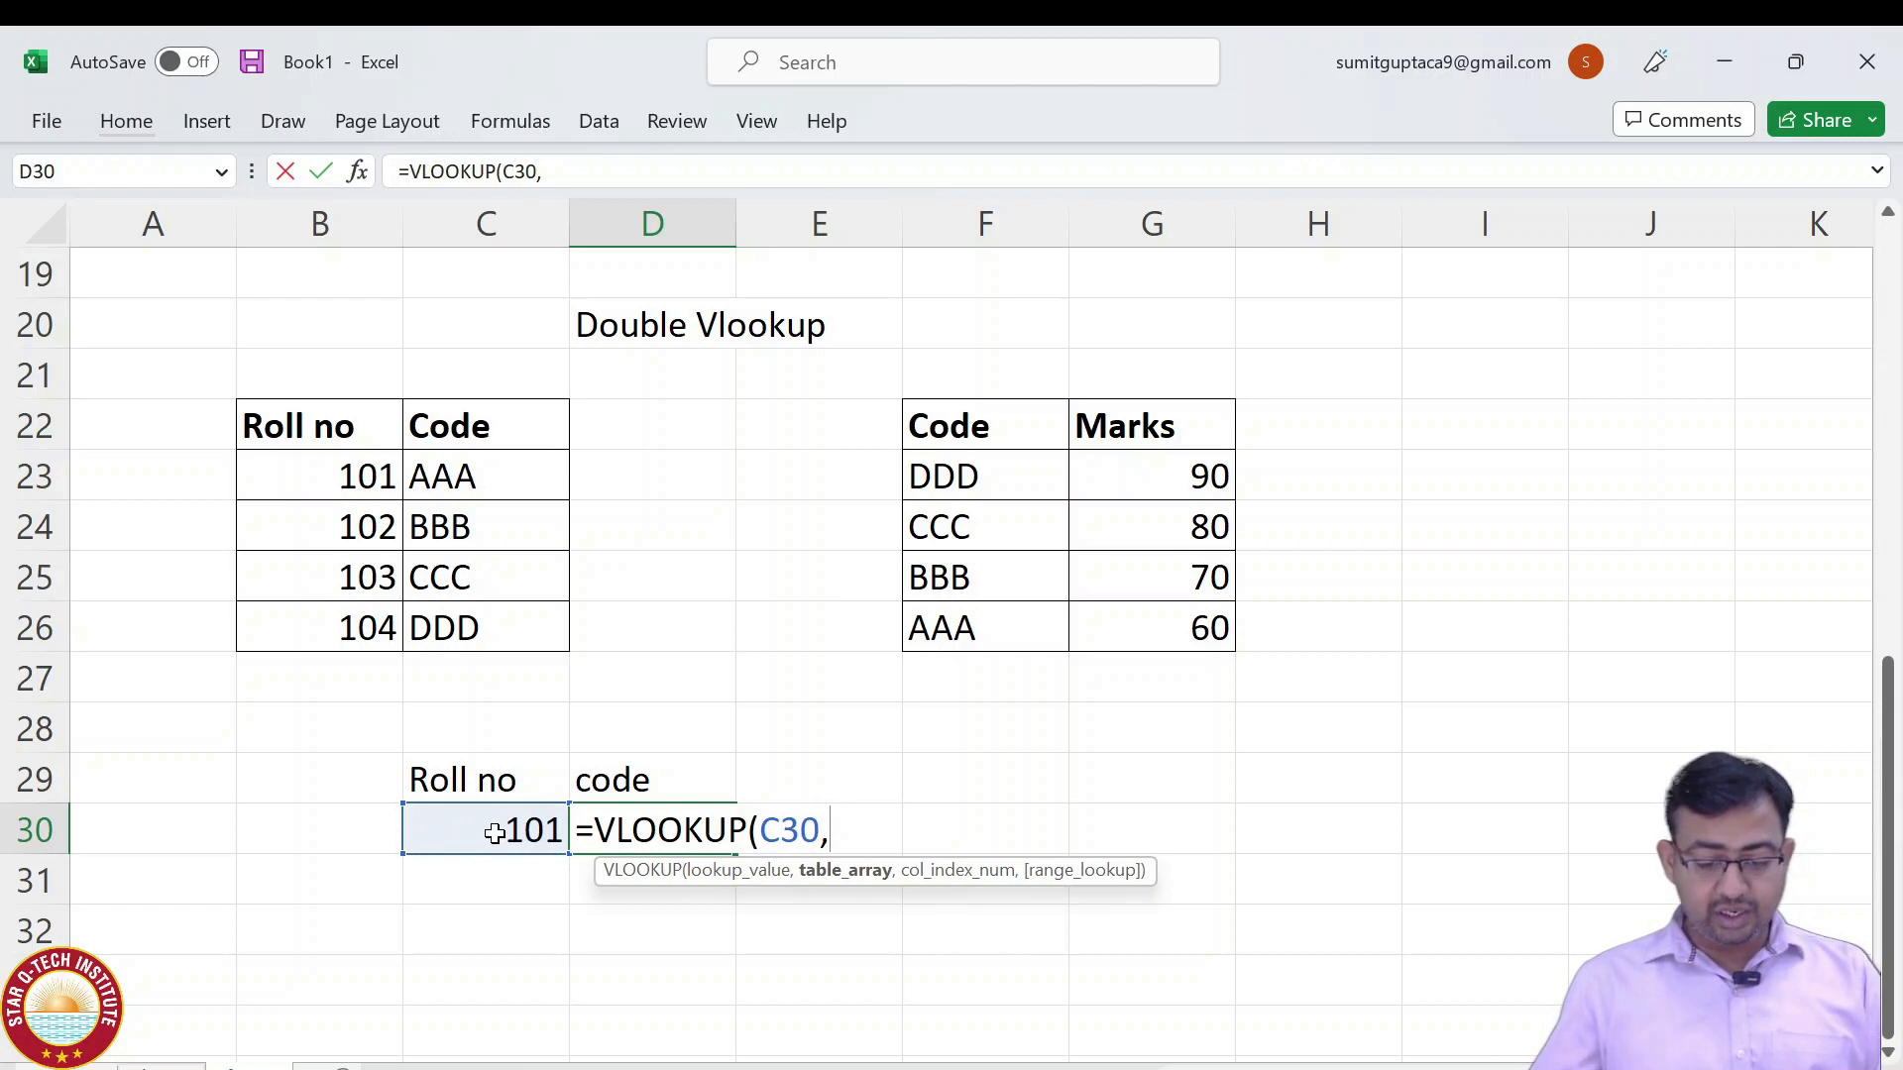
{"action": "left_click_drag", "start_coordinate": [331, 425], "coordinate": [480, 619]}
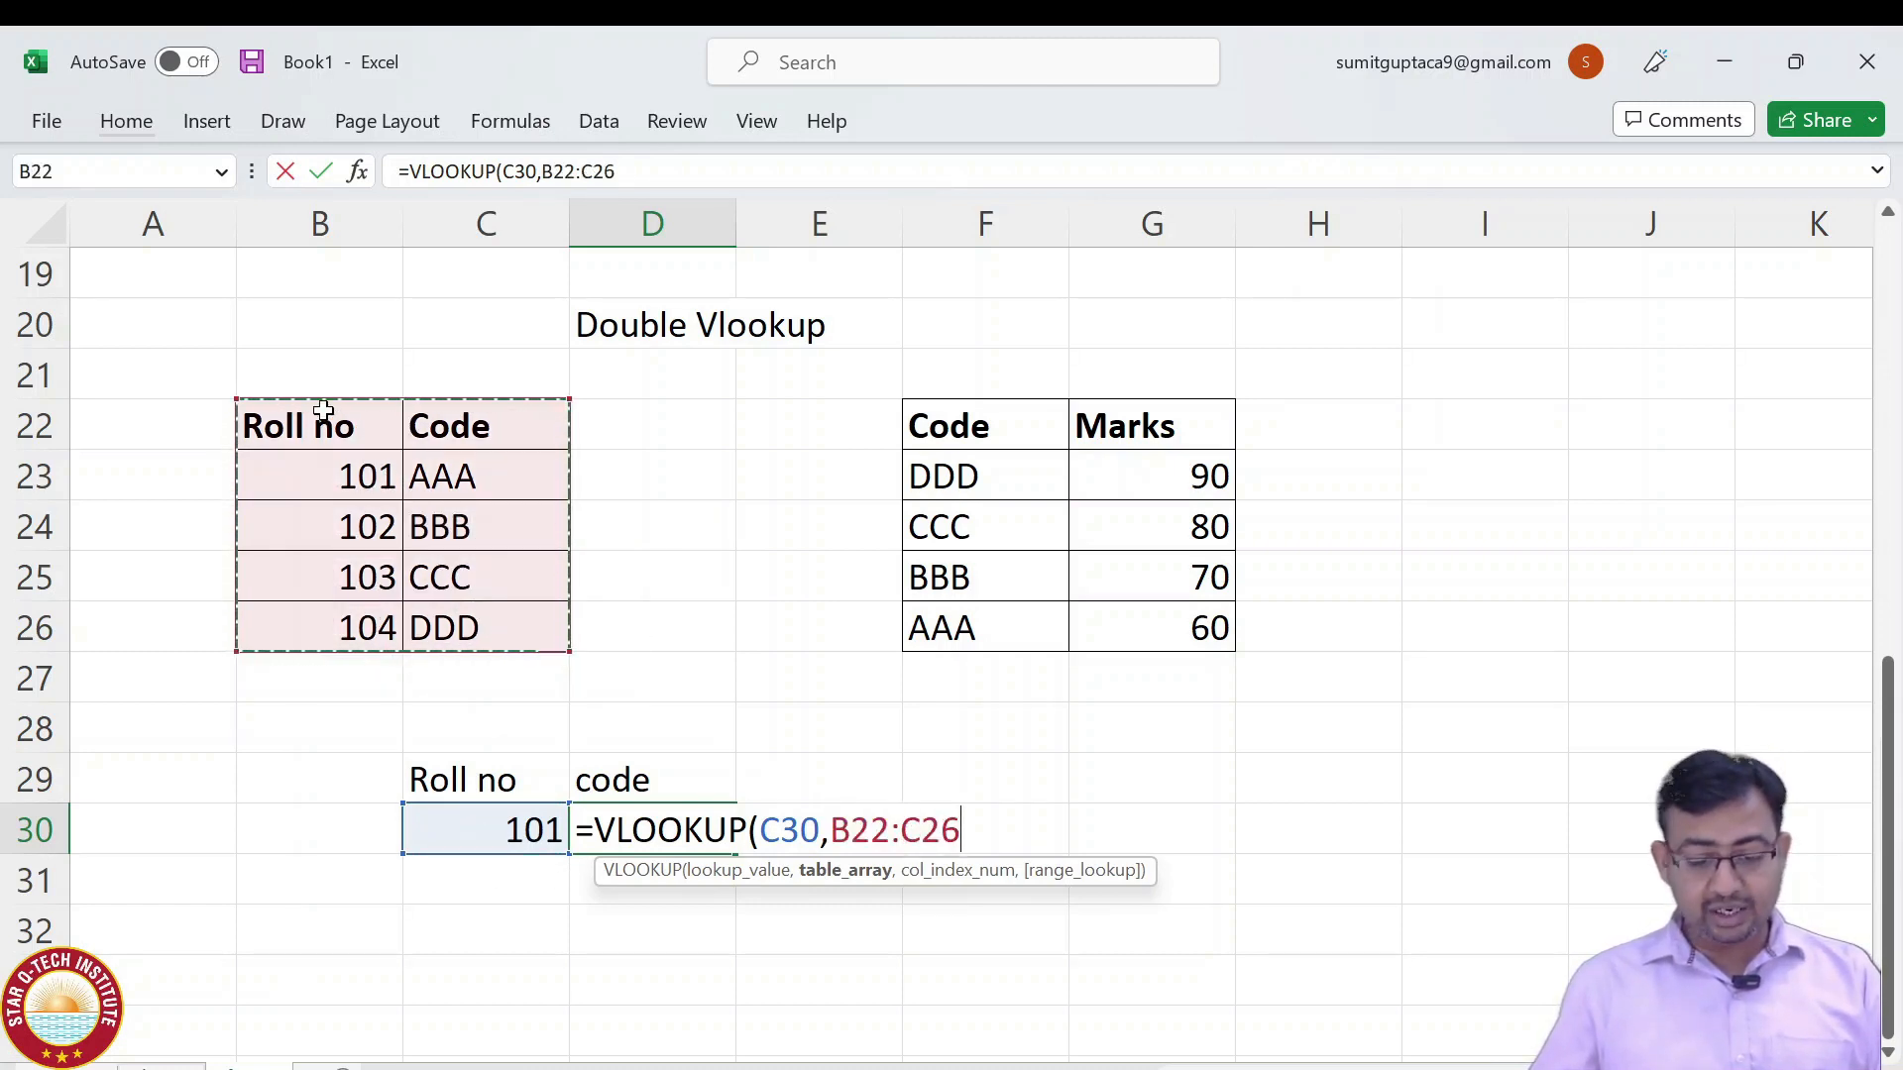
{"action": "type", "text": ","}
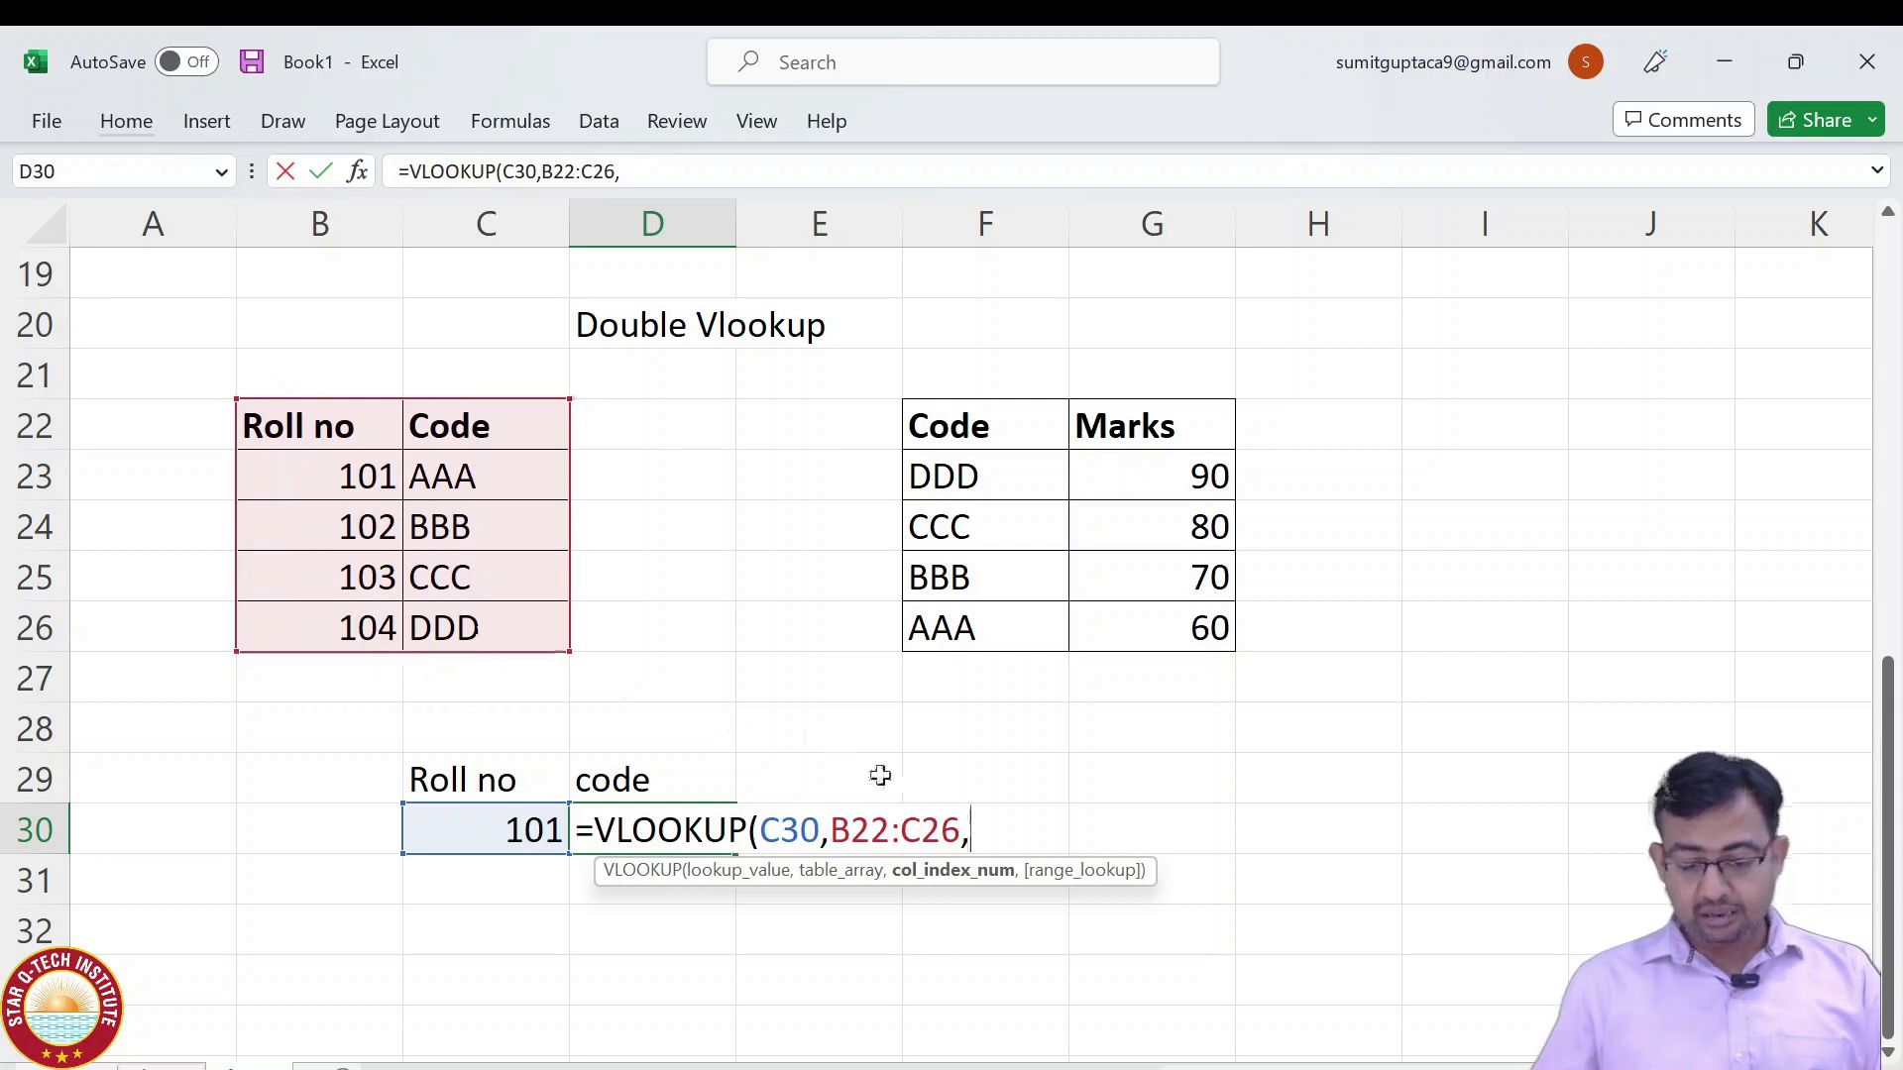
{"action": "type", "text": "2"}
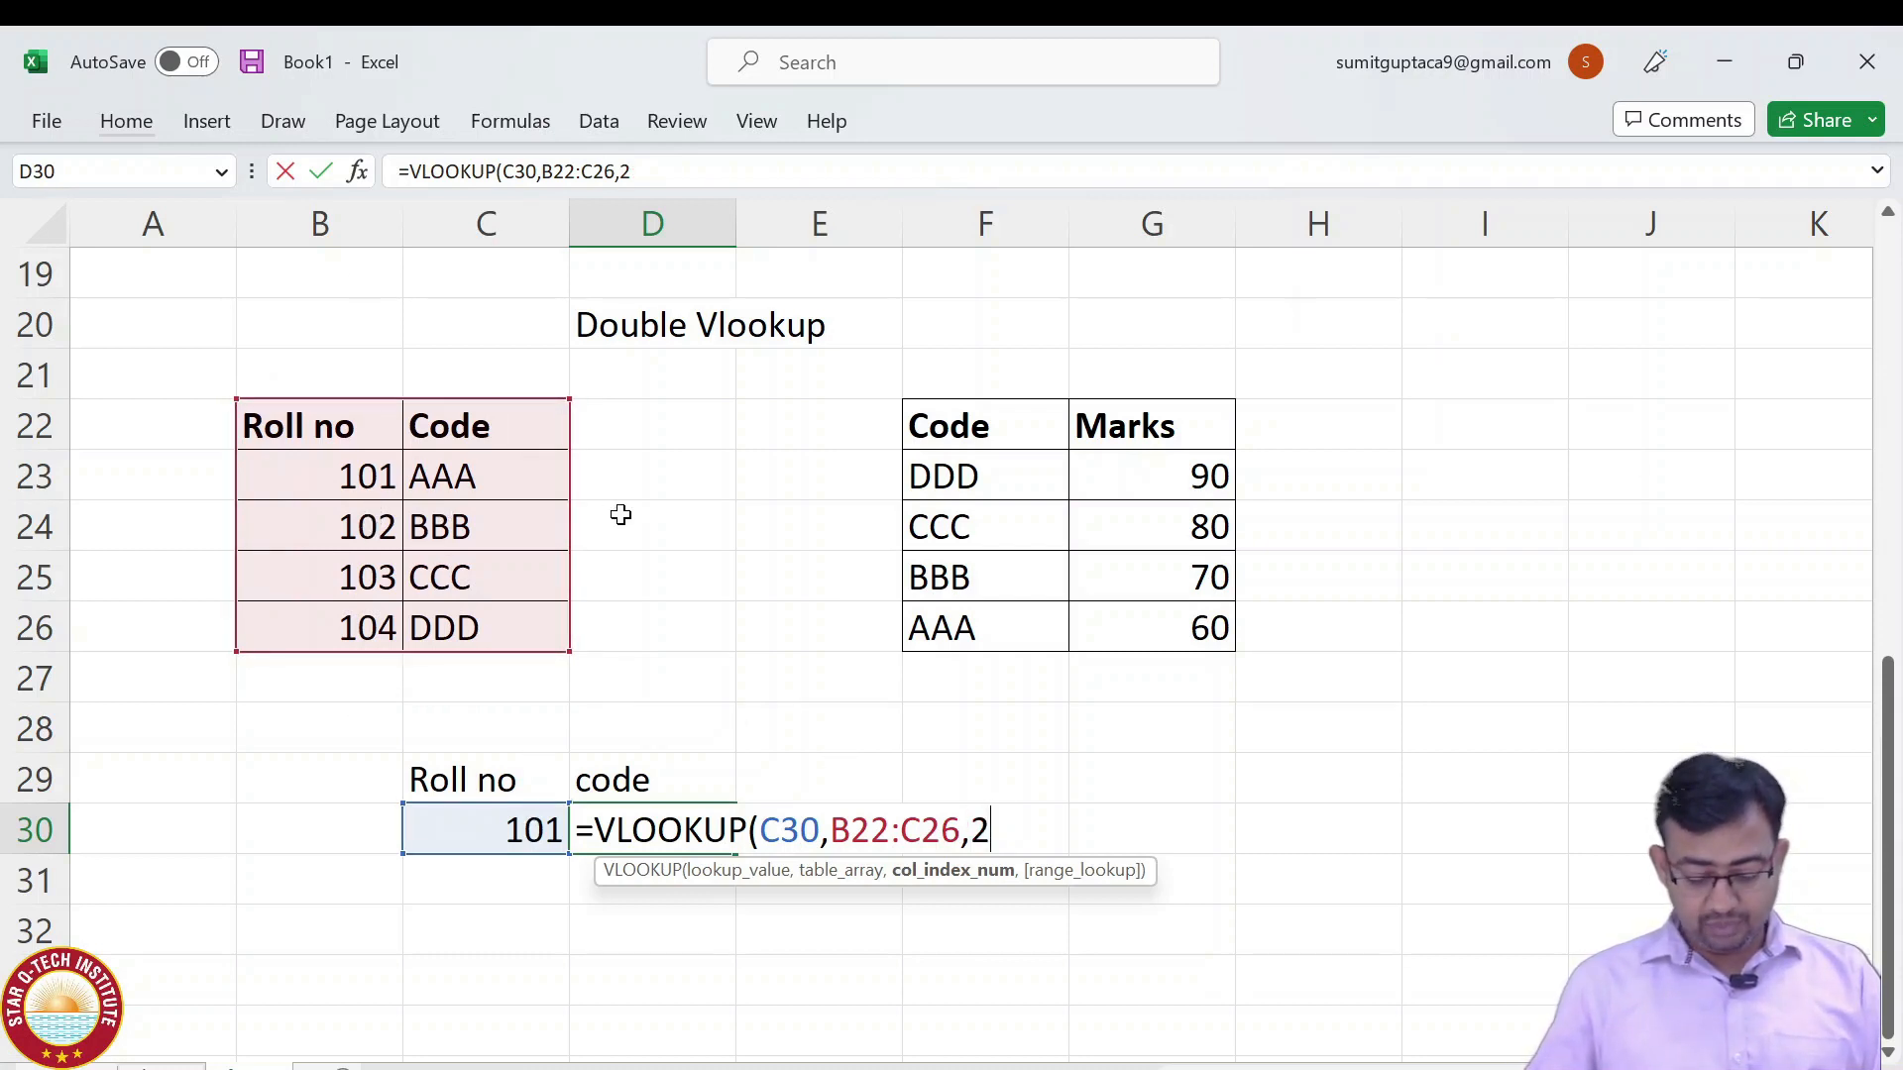
{"action": "type", "text": ","}
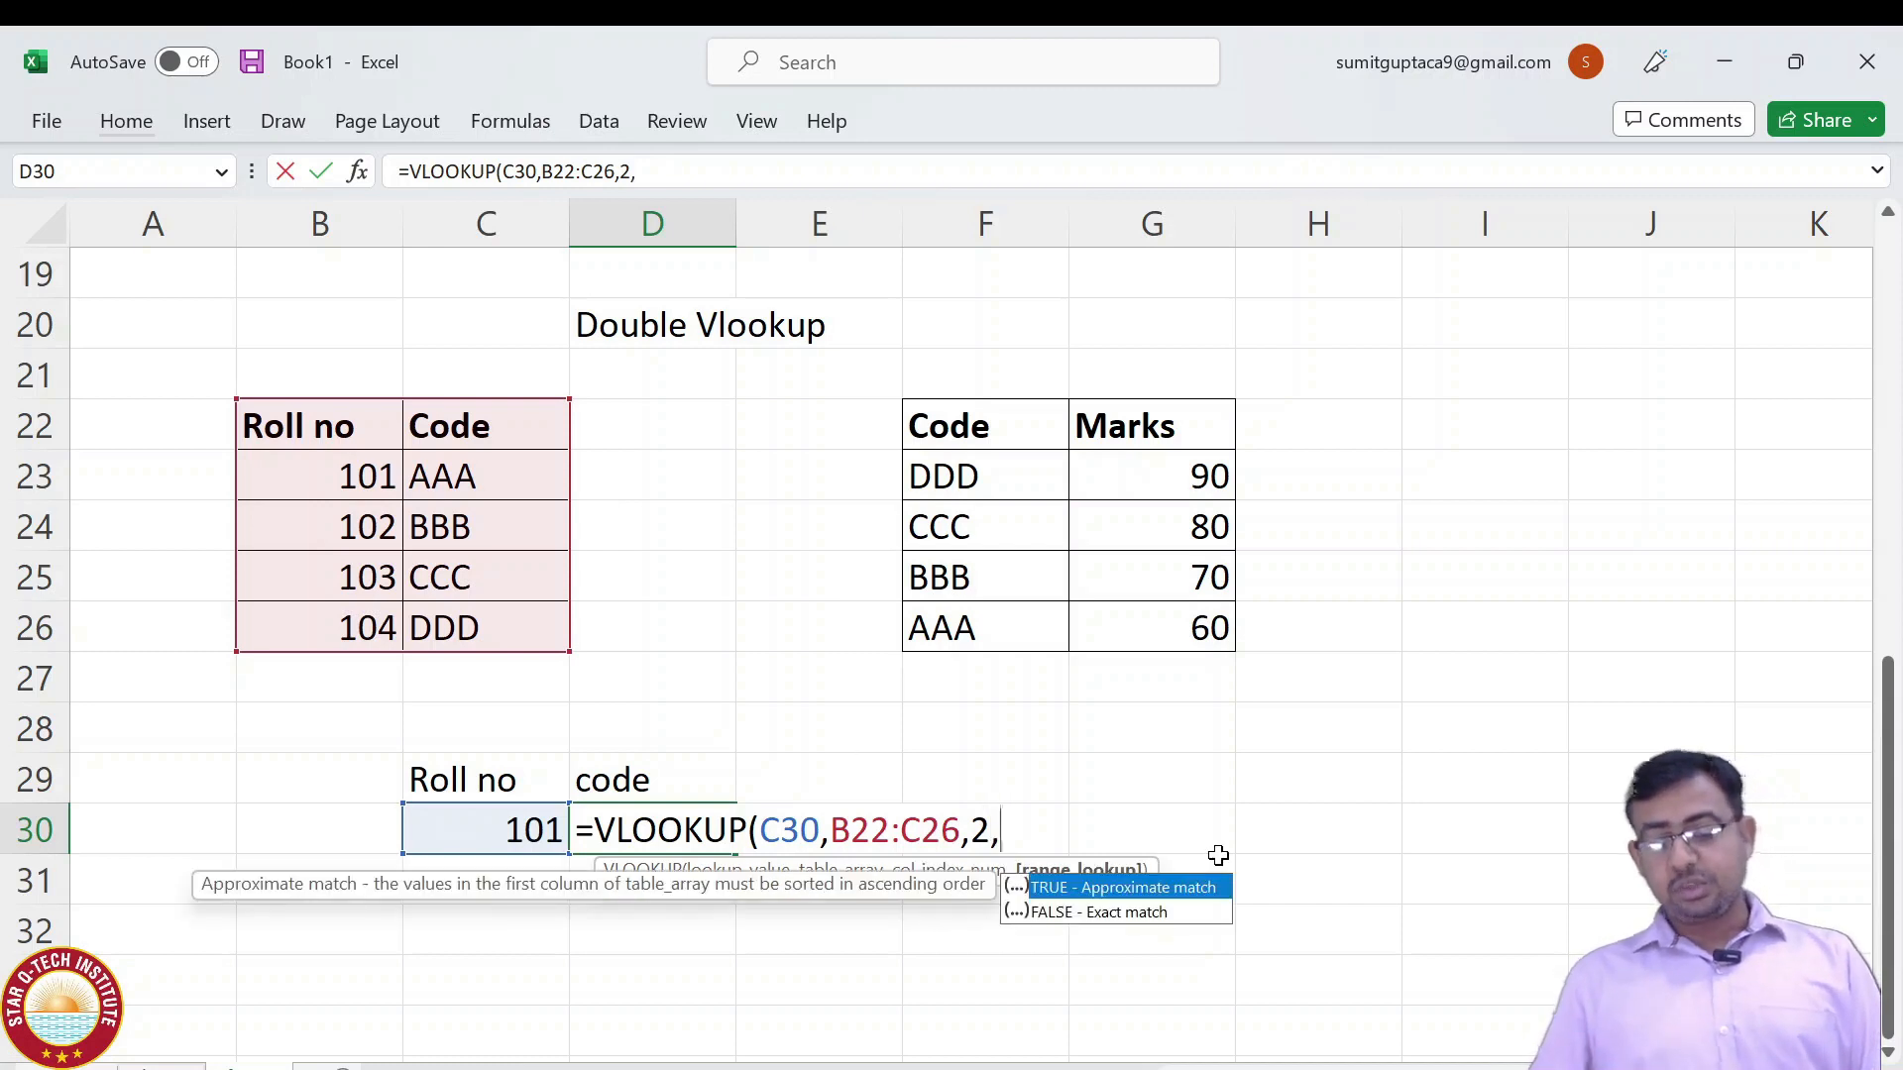
{"action": "type", "text": "0"}
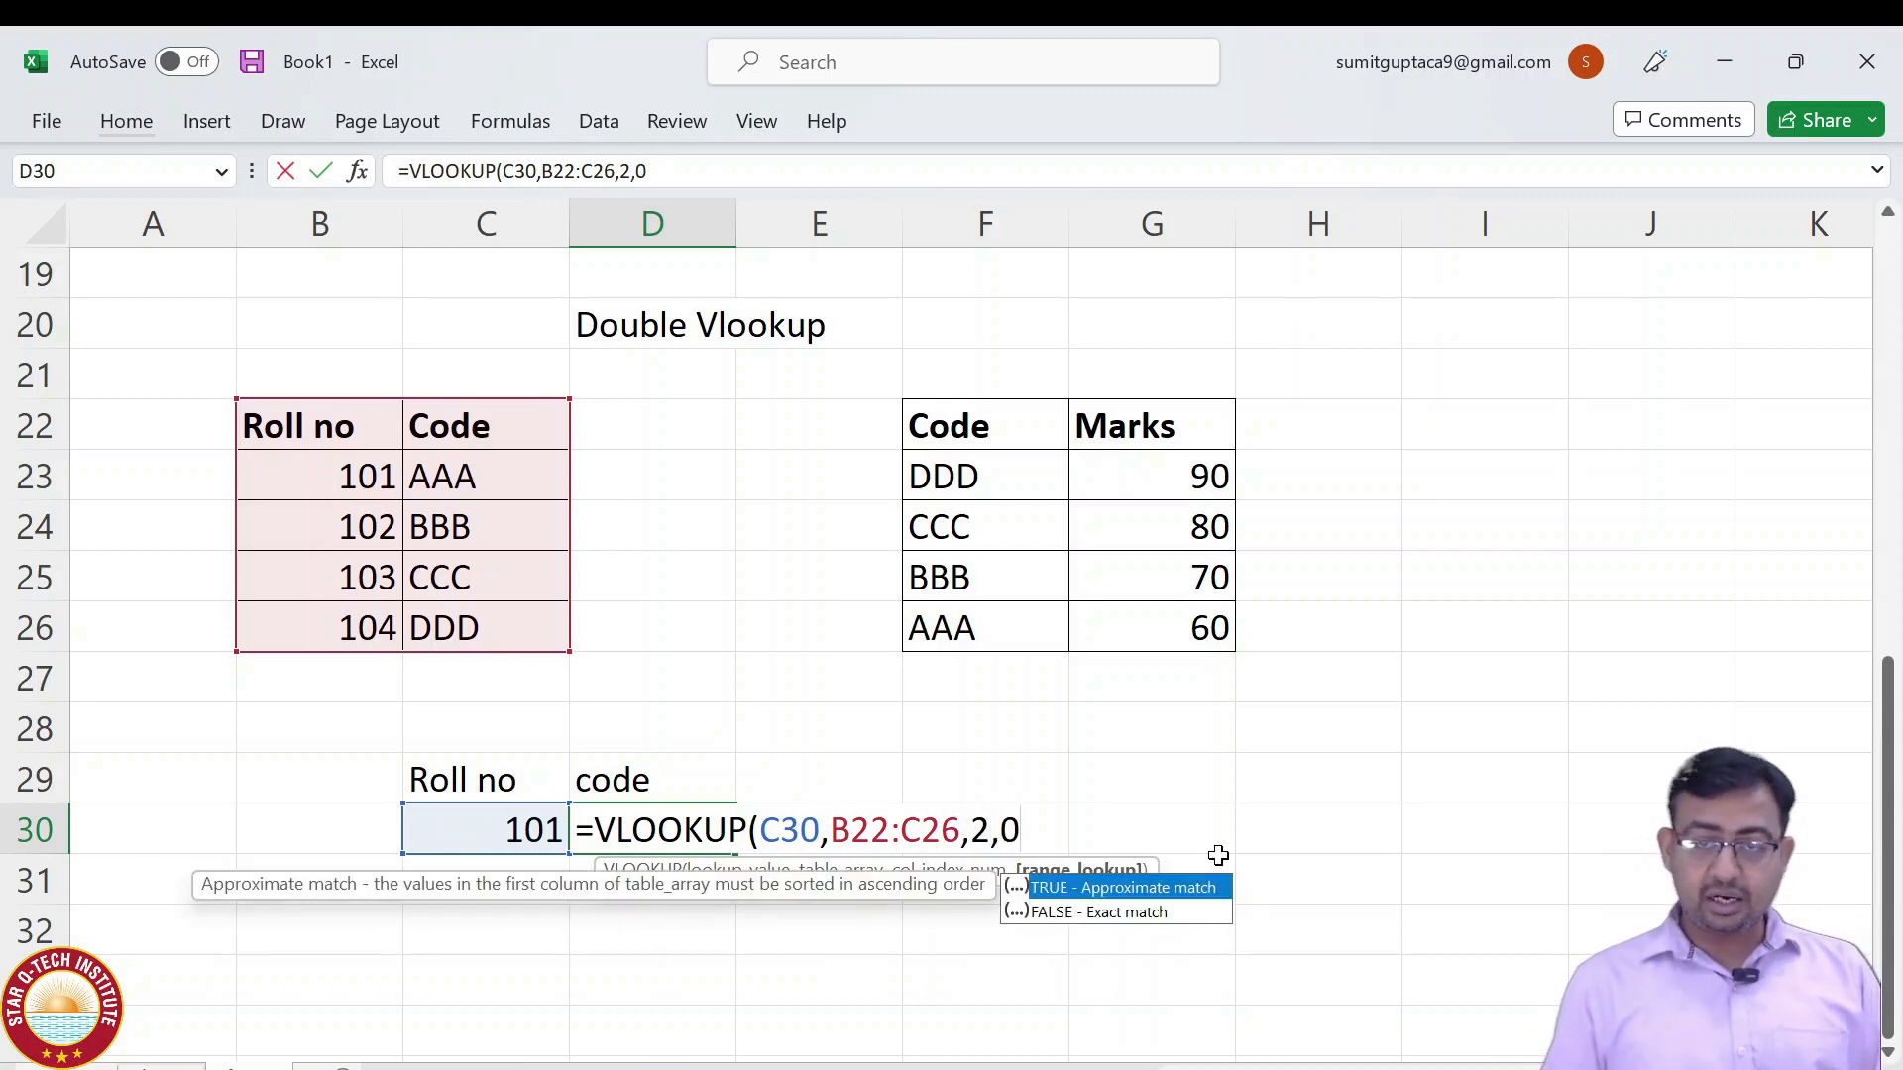
{"action": "type", "text": ")"}
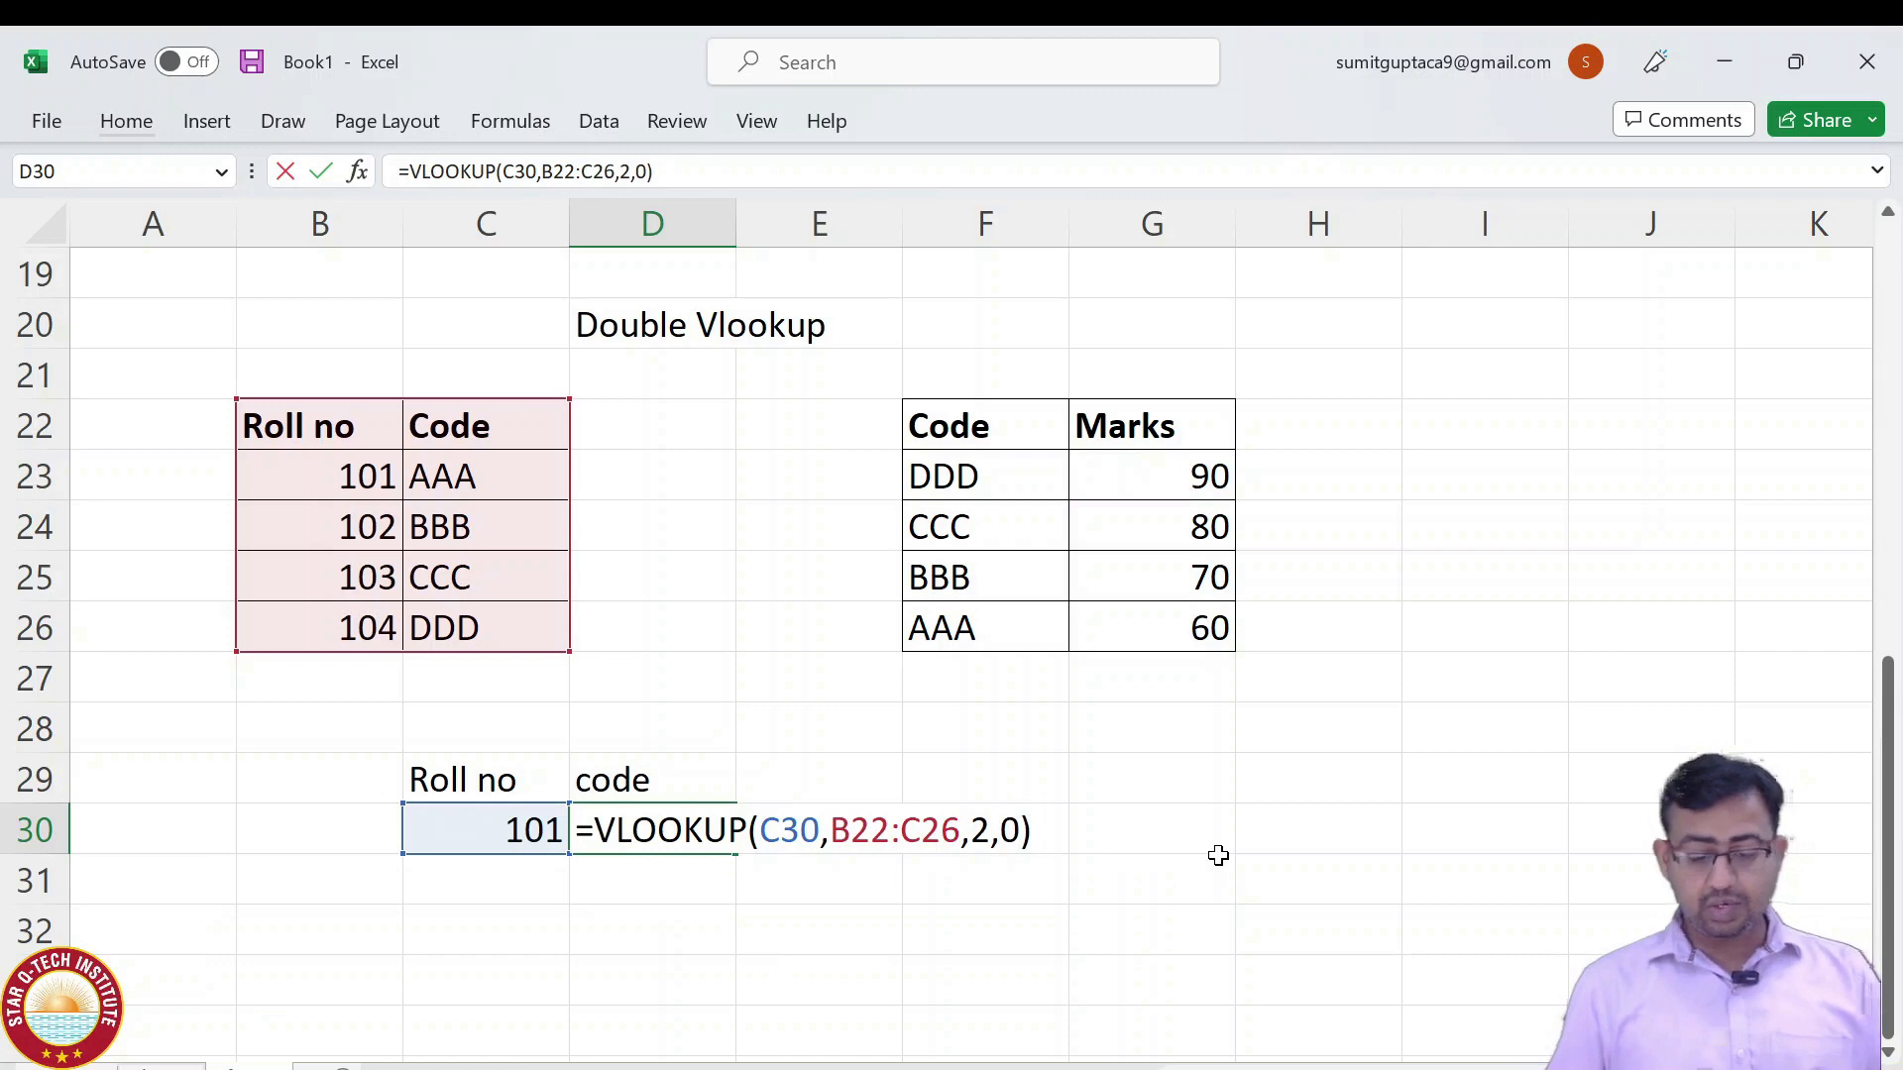
{"action": "key", "text": "Return"}
Compare the code in D30 with row B23:C23 and the matching Code and Marks row F26:G26.
{"action": "left_click_drag", "start_coordinate": [386, 480], "coordinate": [454, 474]}
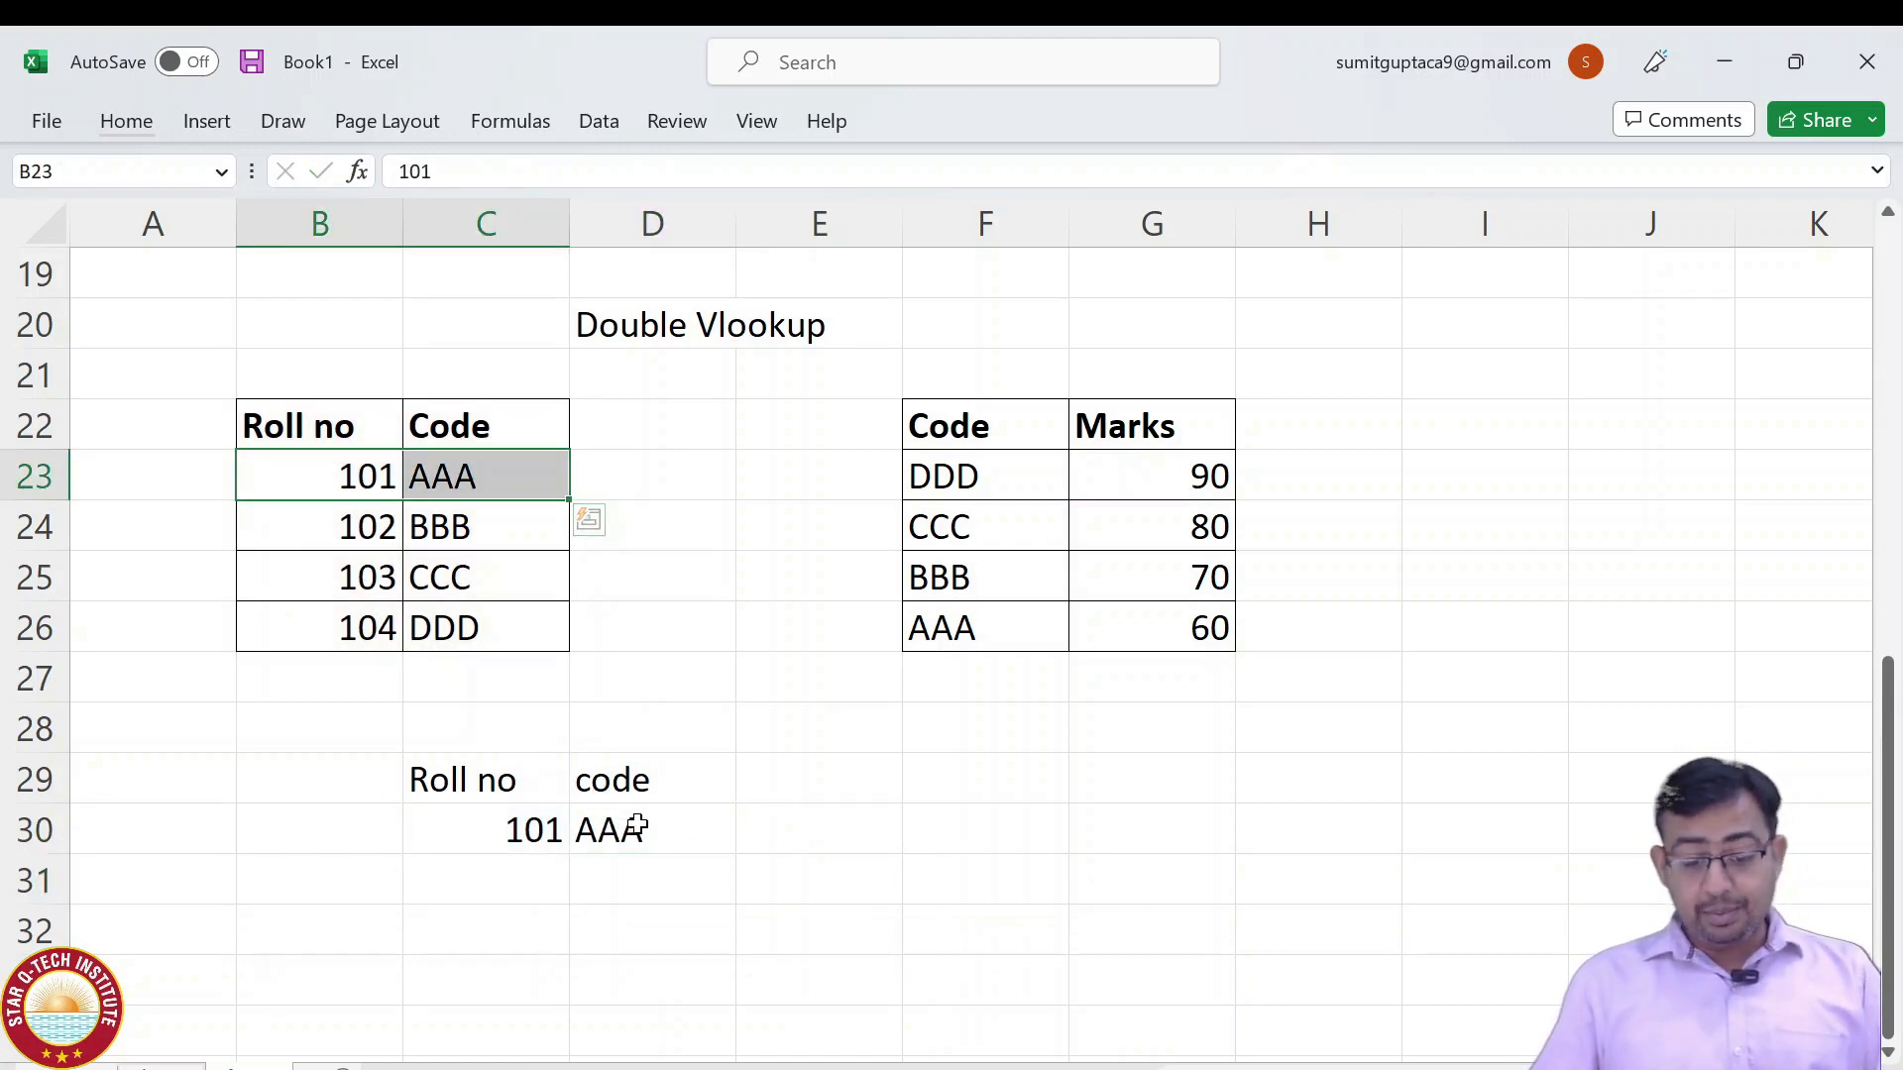
{"action": "left_click", "coordinate": [684, 828]}
{"action": "left_click_drag", "start_coordinate": [942, 628], "coordinate": [1168, 629]}
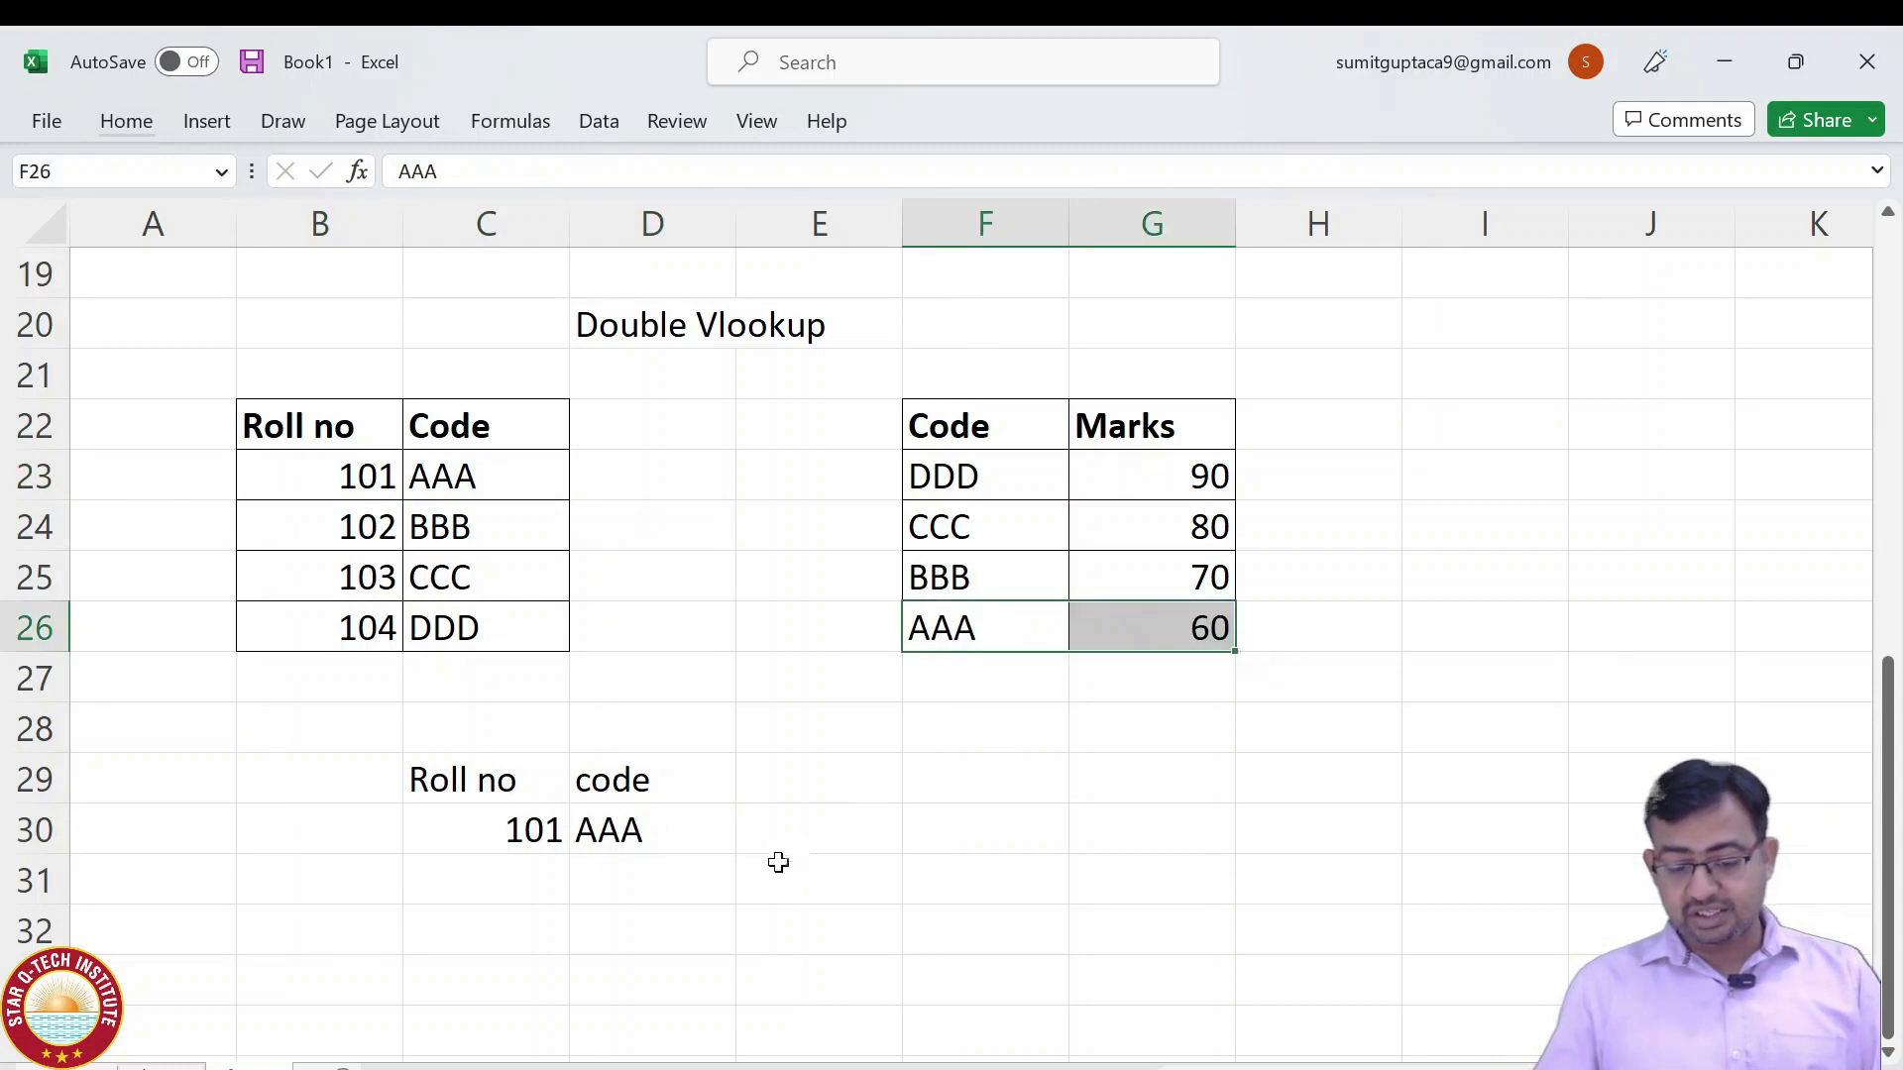
Enter =VLOOKUP(D30,F22:G26,2,0) in E30 to look up the marks for the code from the Code and Marks table.
{"action": "left_click", "coordinate": [828, 835]}
{"action": "type", "text": "=vloo"}
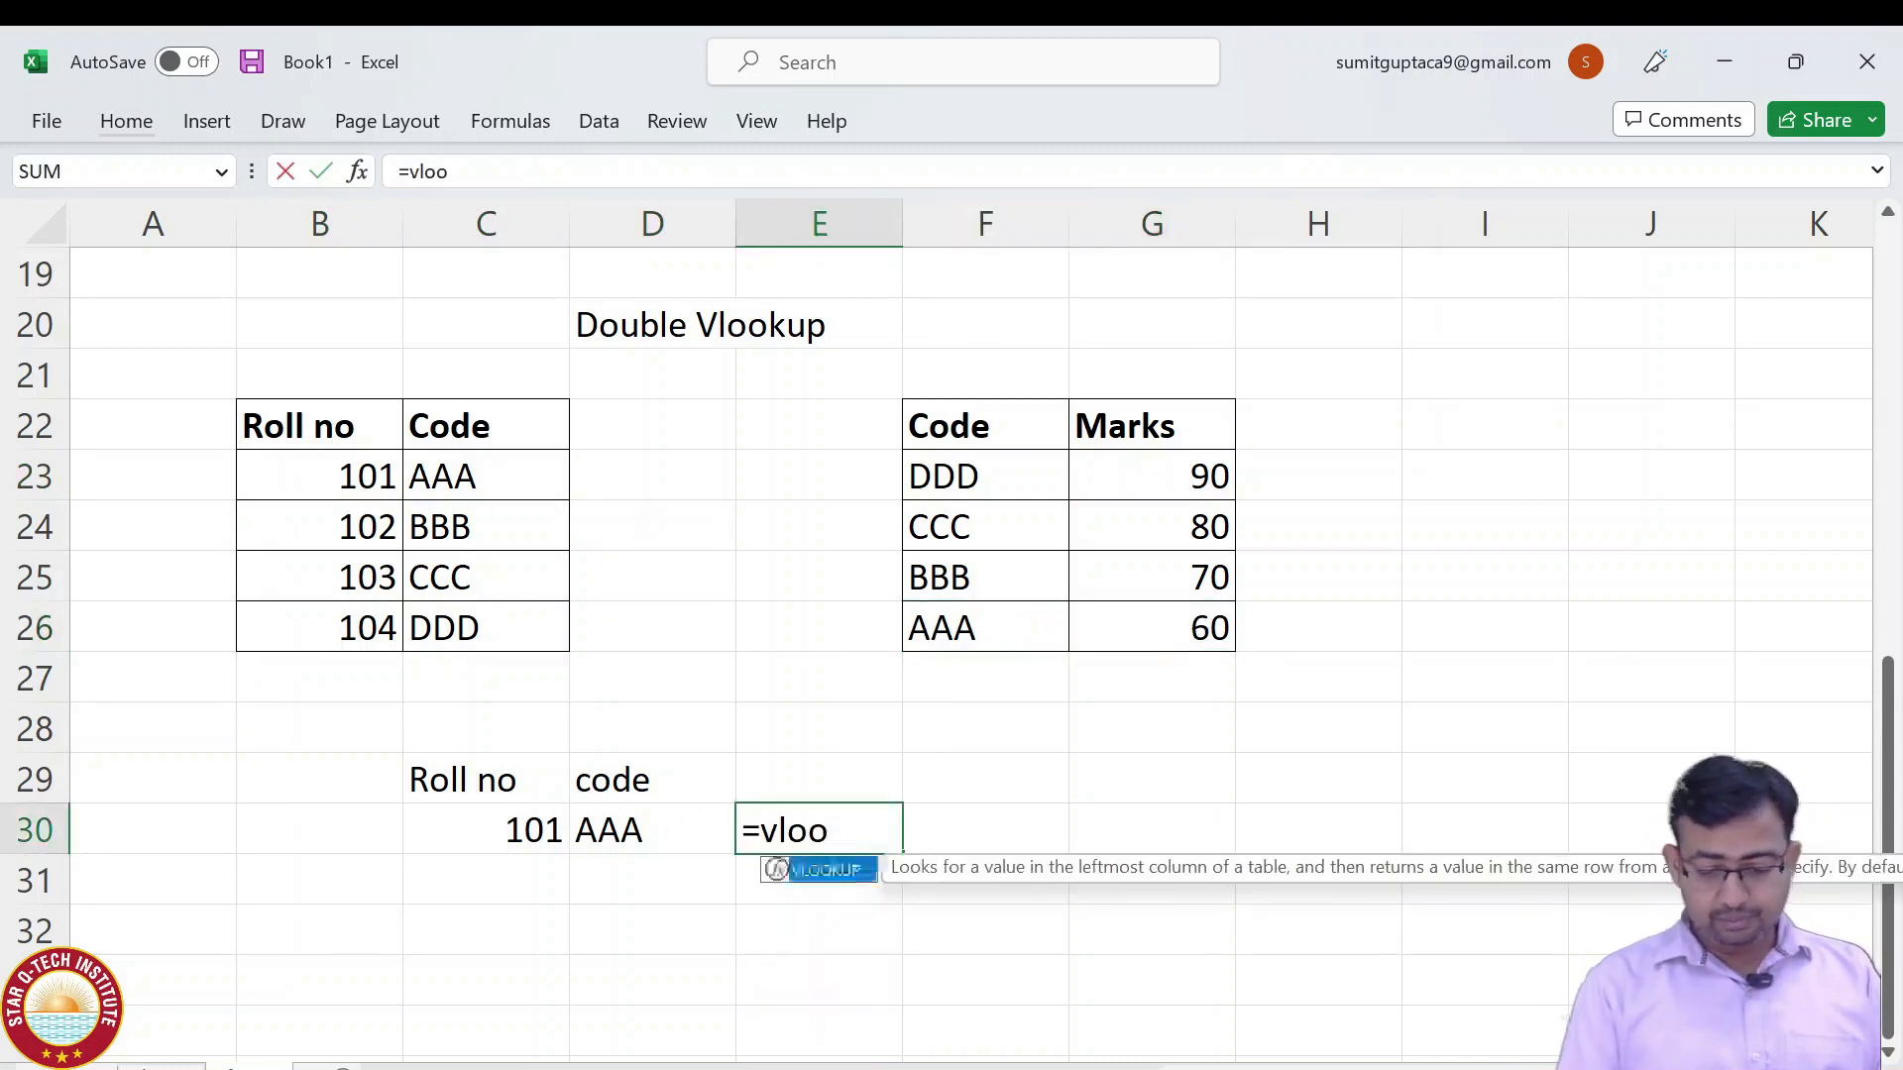
{"action": "key", "text": "Tab"}
{"action": "left_click", "coordinate": [652, 829]}
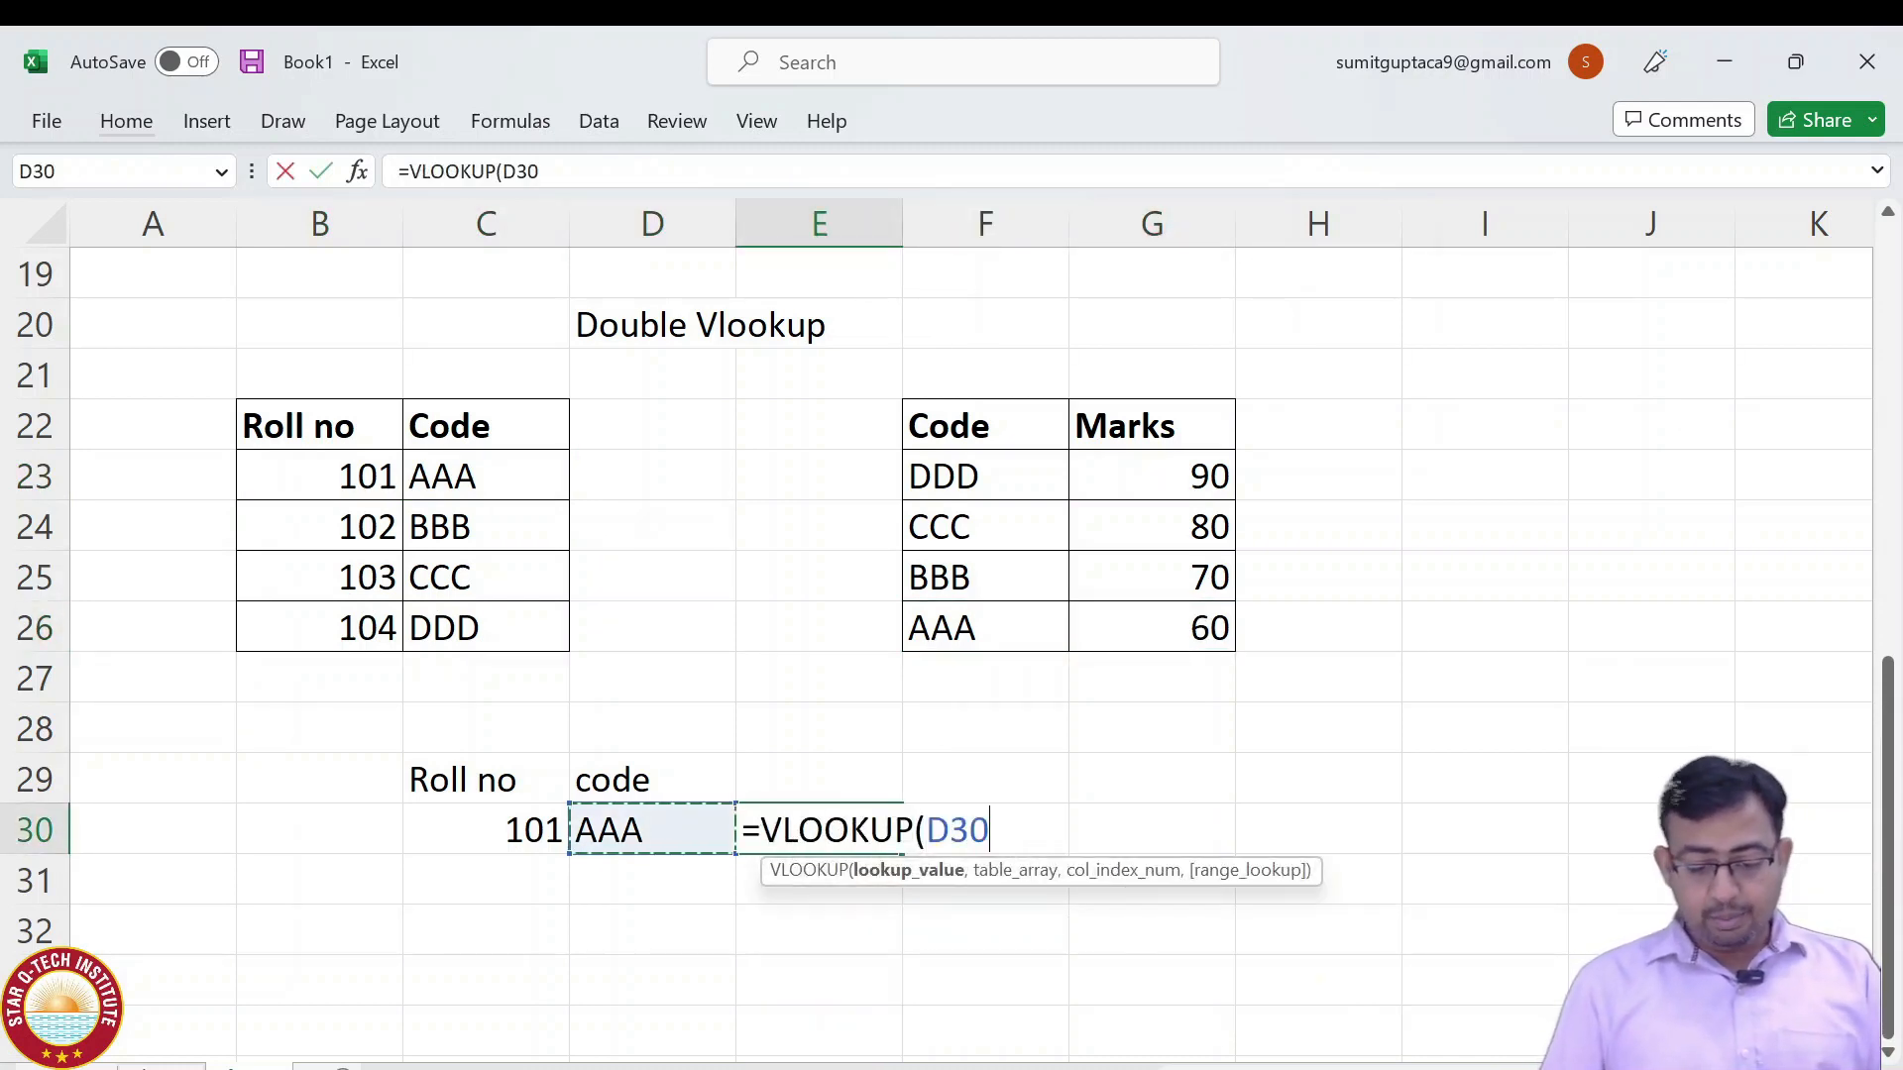
{"action": "type", "text": ","}
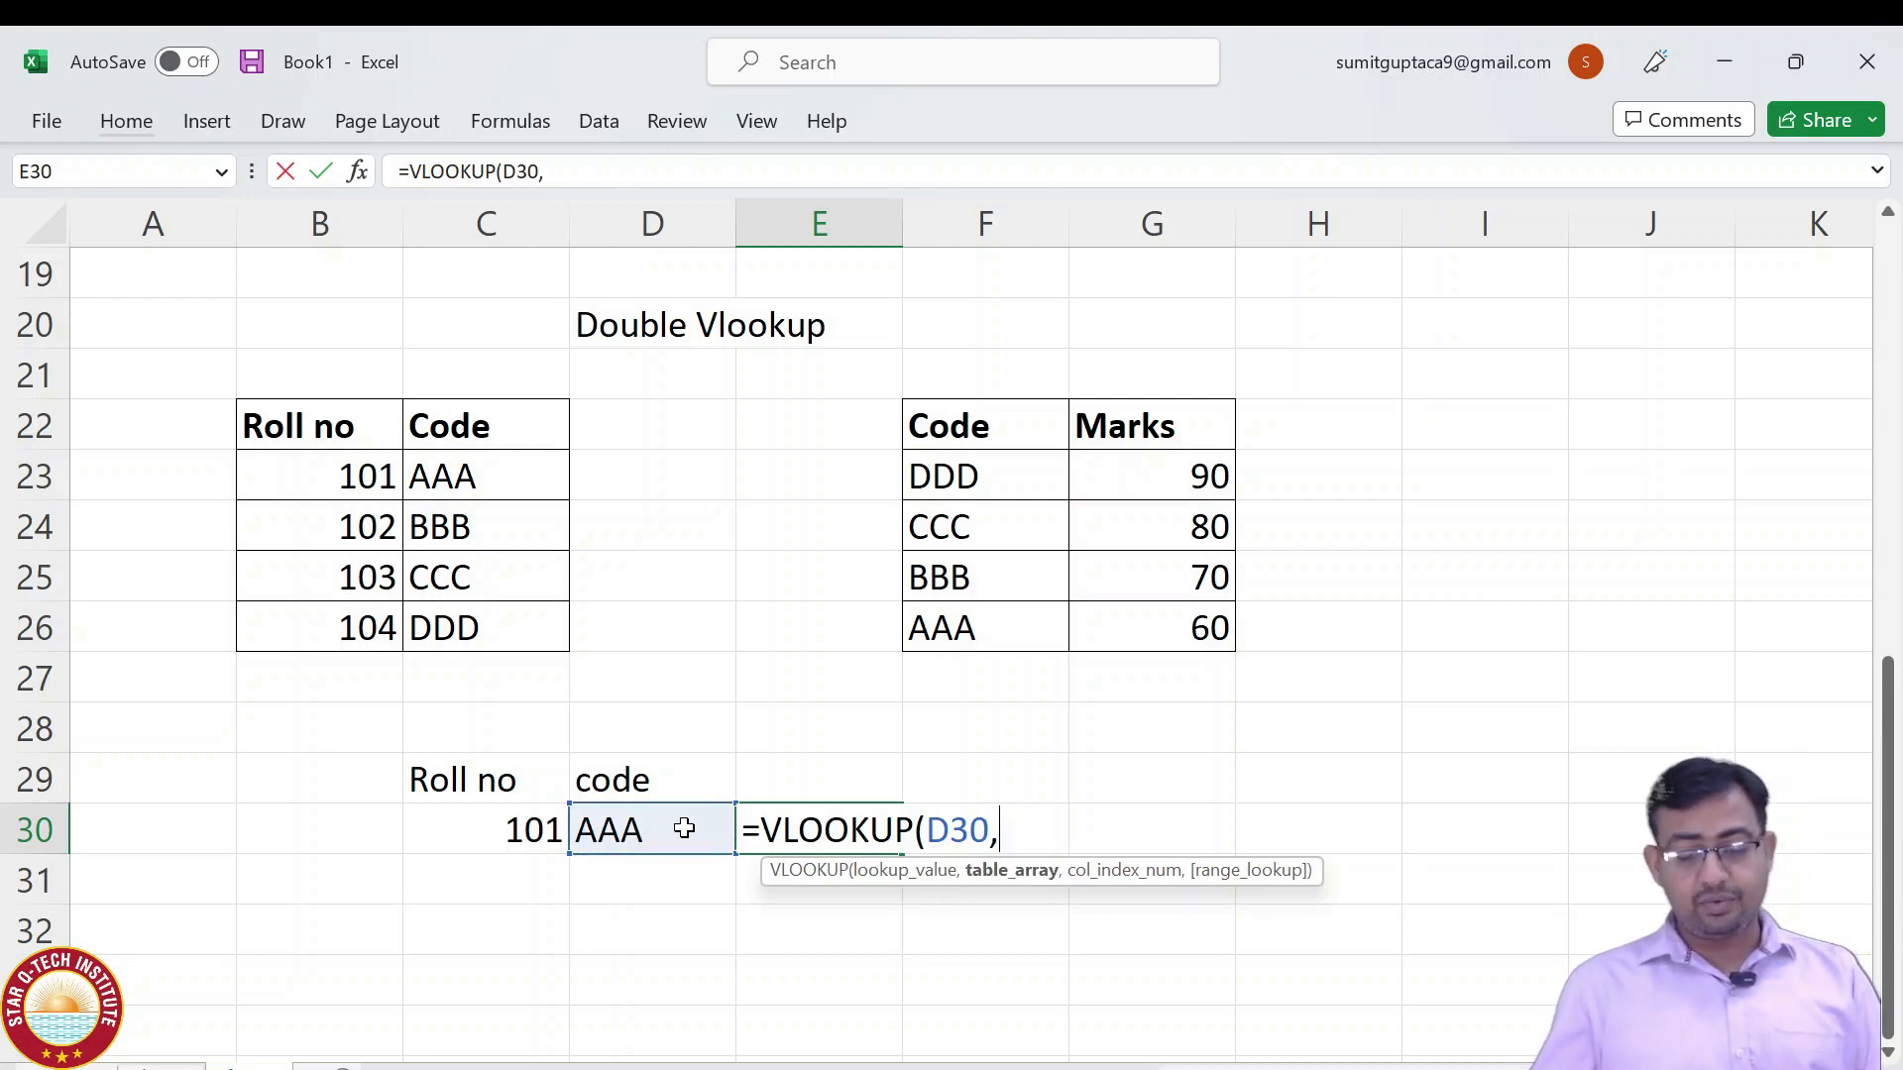
{"action": "left_click_drag", "start_coordinate": [976, 431], "coordinate": [1132, 631]}
{"action": "type", "text": ","}
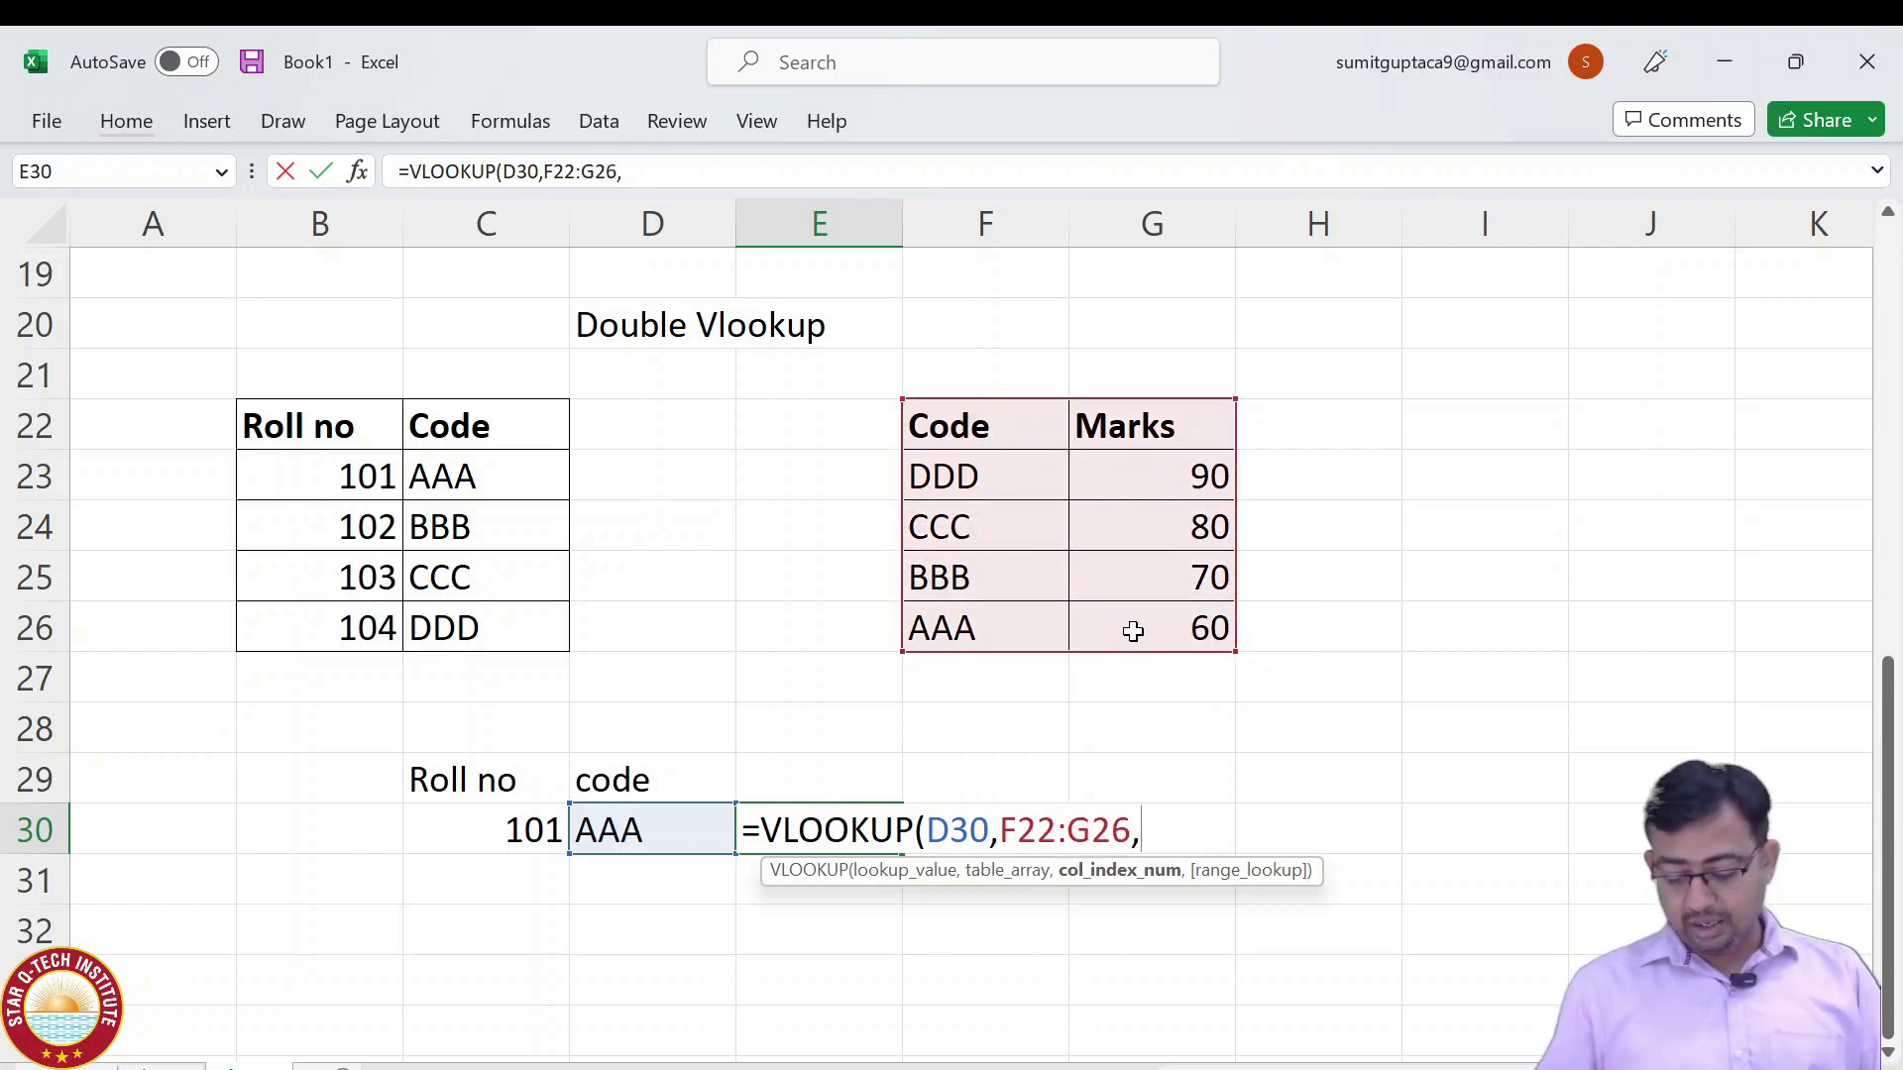
{"action": "type", "text": "2,0"}
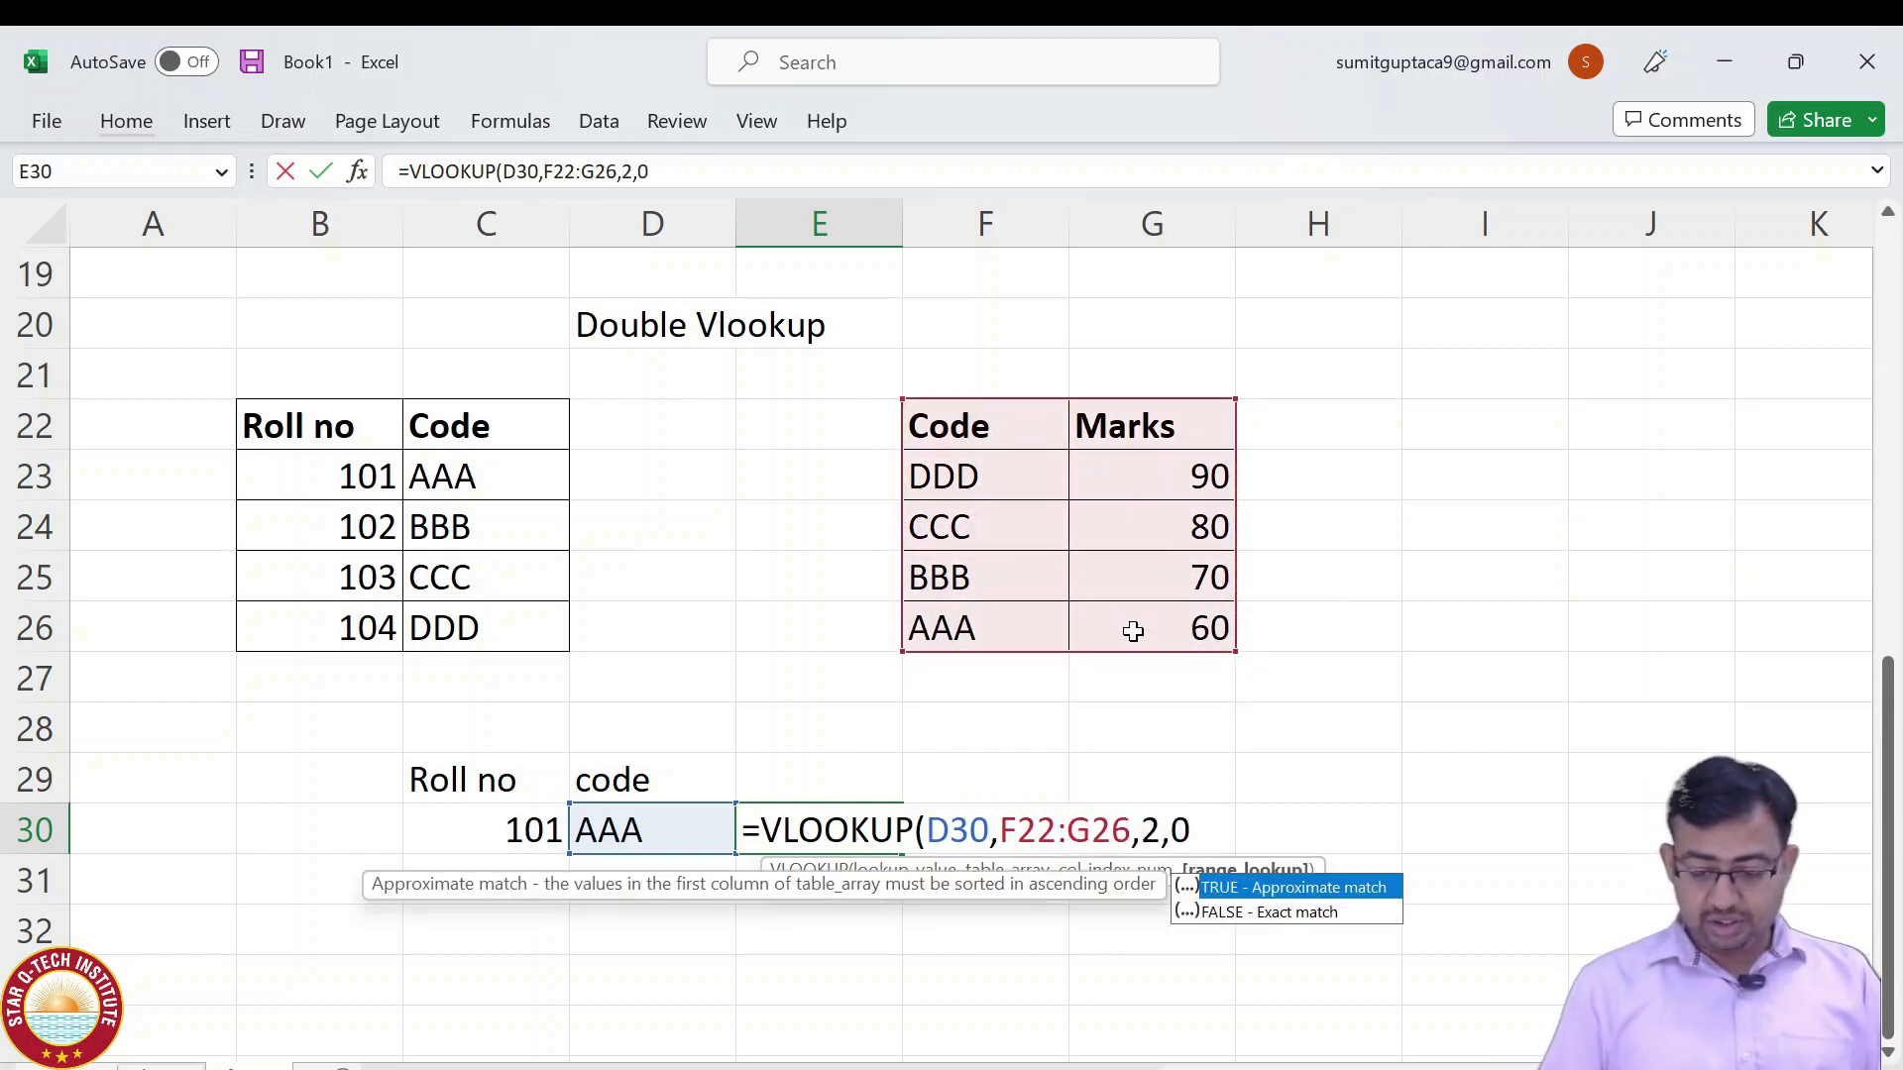
{"action": "type", "text": ")"}
{"action": "key", "text": "Return"}
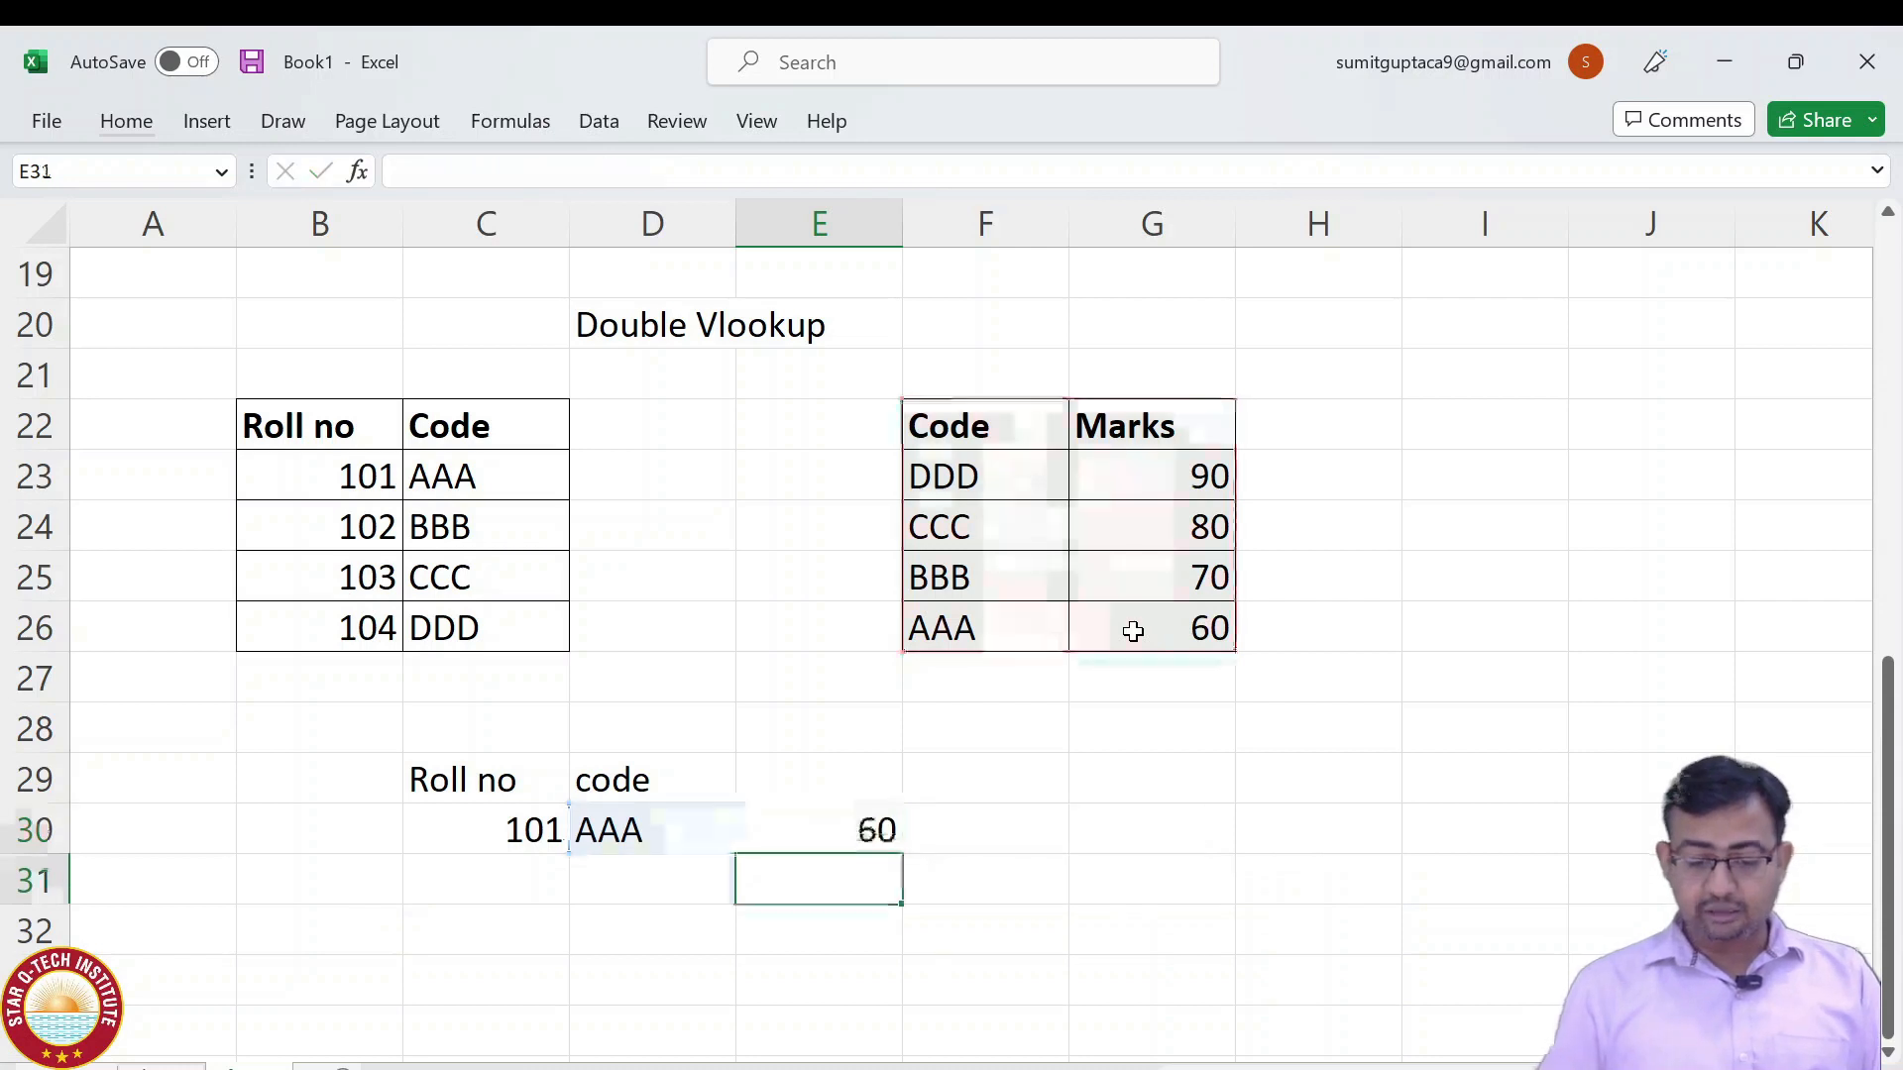
Add the heading mark in E29 above the marks lookup.
{"action": "left_click_drag", "start_coordinate": [700, 807], "coordinate": [793, 828]}
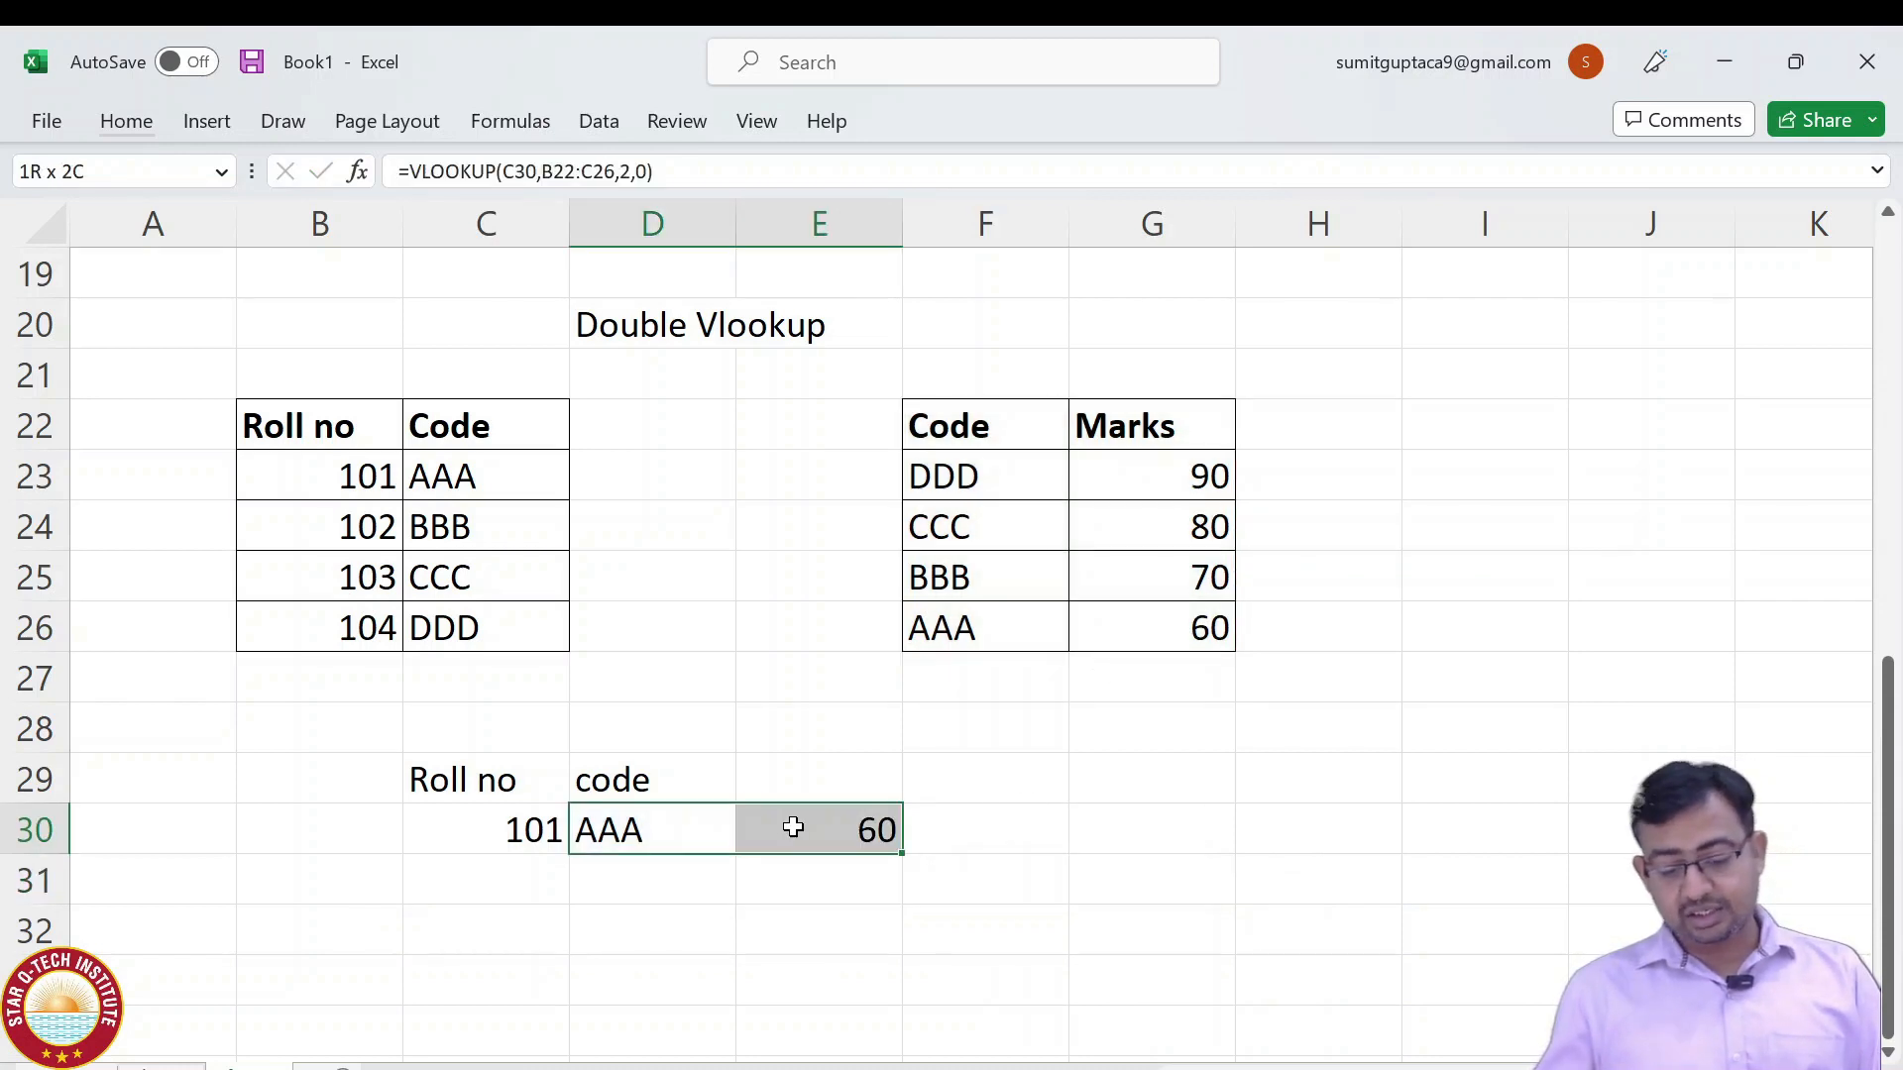
{"action": "left_click", "coordinate": [786, 902]}
{"action": "left_click", "coordinate": [778, 774]}
{"action": "type", "text": "mark"}
{"action": "left_click", "coordinate": [768, 896]}
{"action": "left_click", "coordinate": [677, 828]}
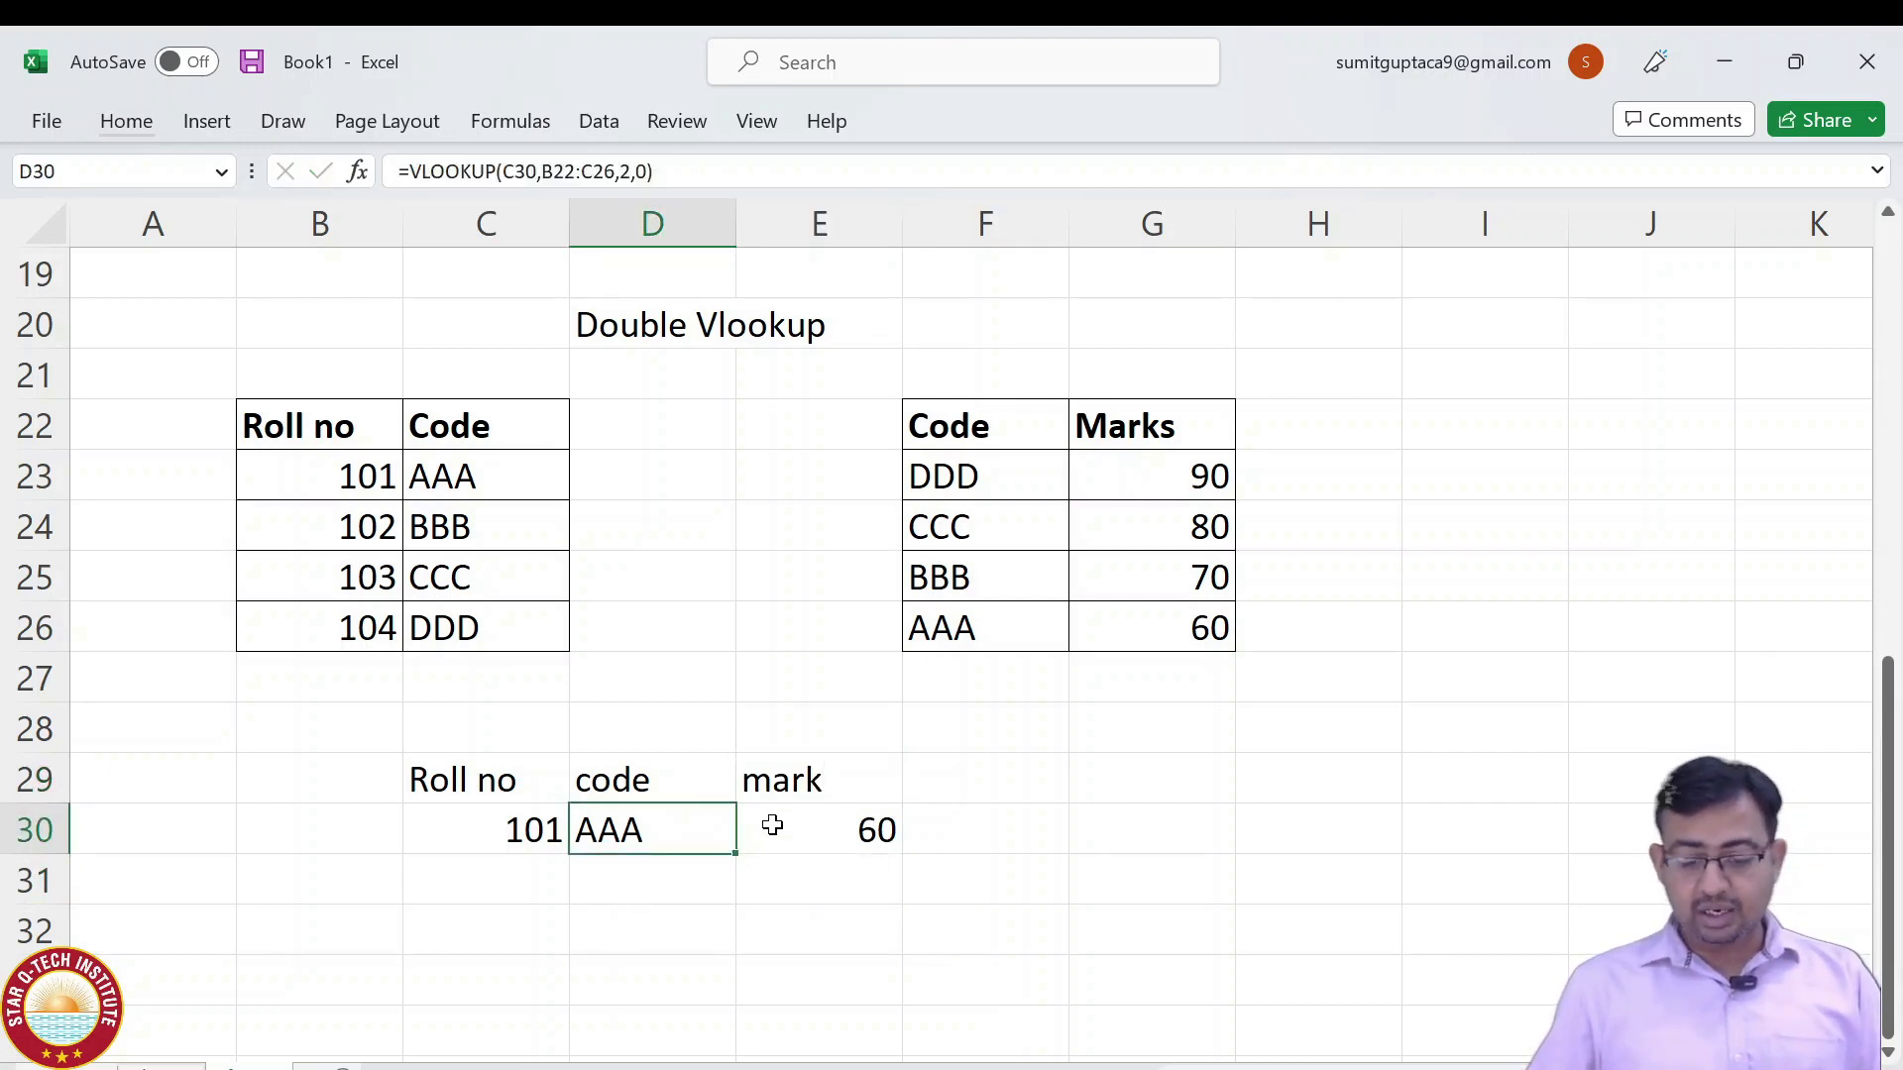
Replace the D30 lookup value in E30's formula with a nested VLOOKUP(C30,B22:C26,2,0).
{"action": "left_click", "coordinate": [804, 826]}
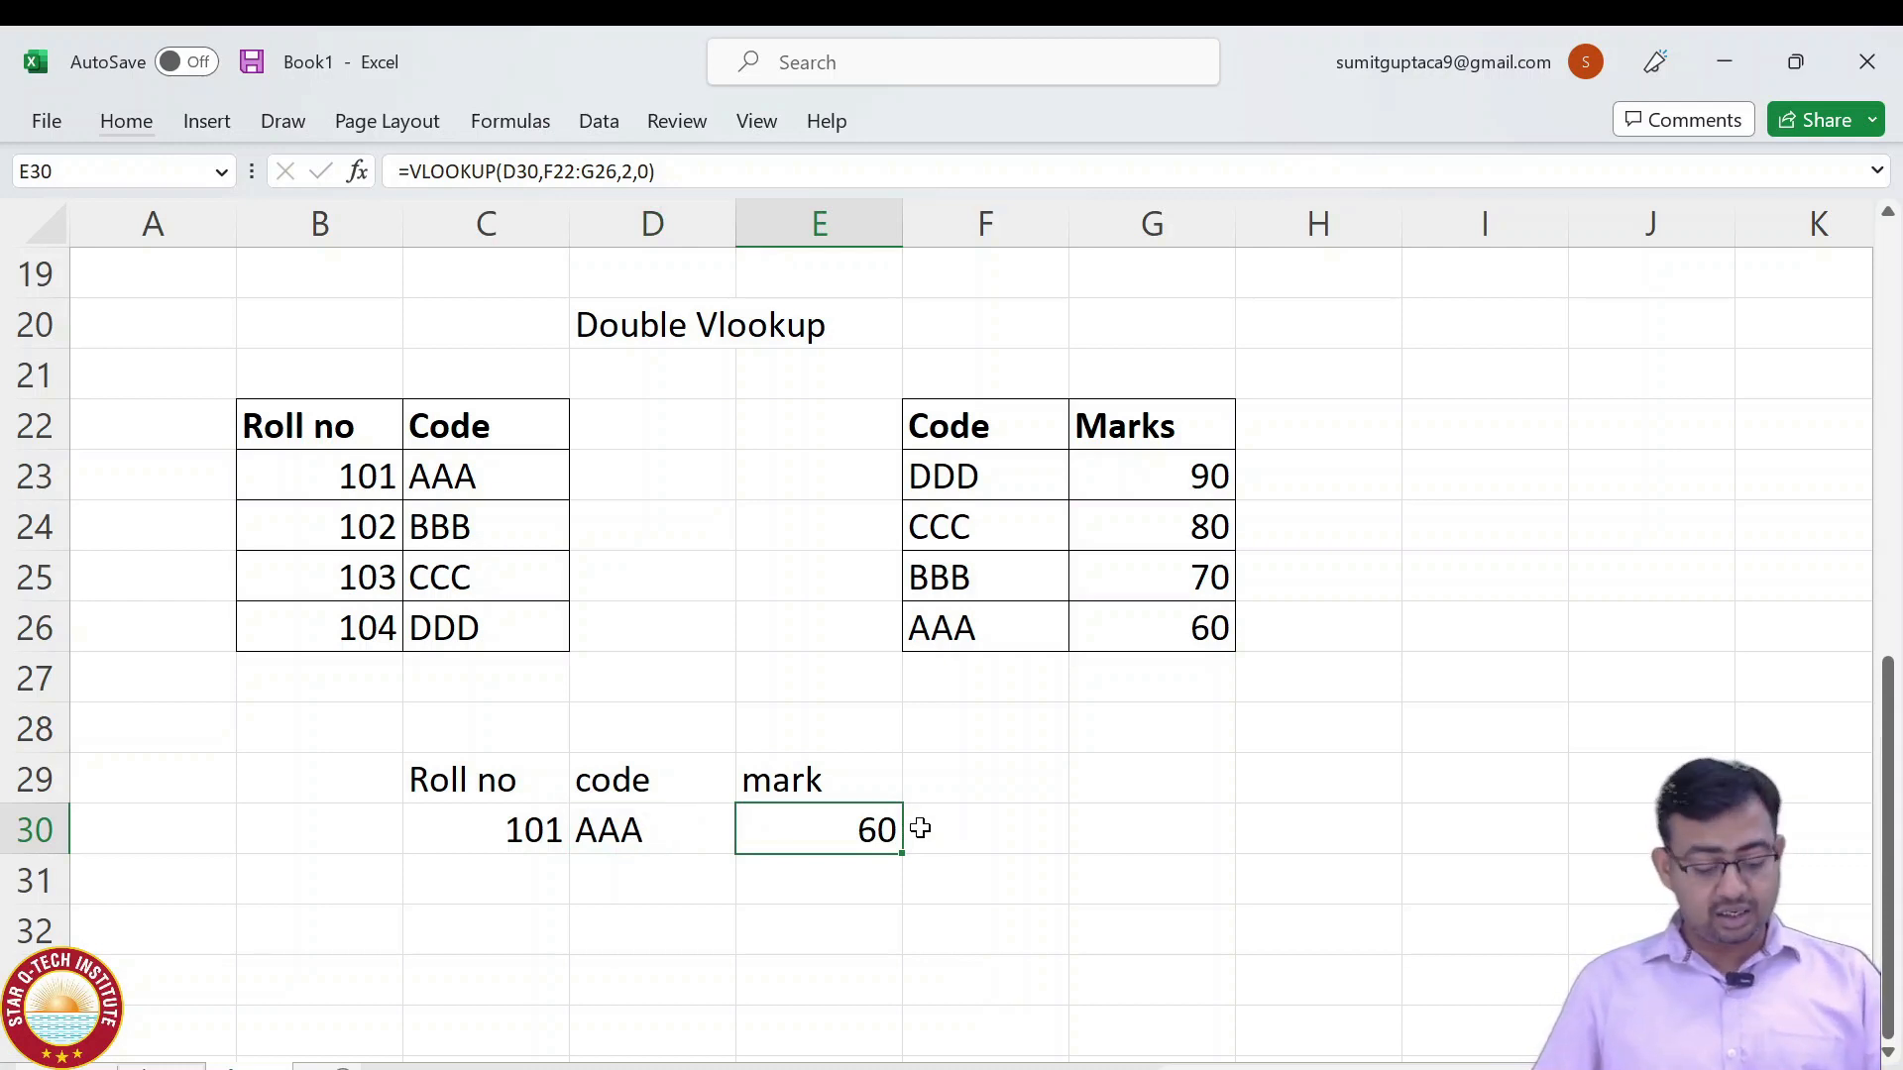
{"action": "key", "text": "F2"}
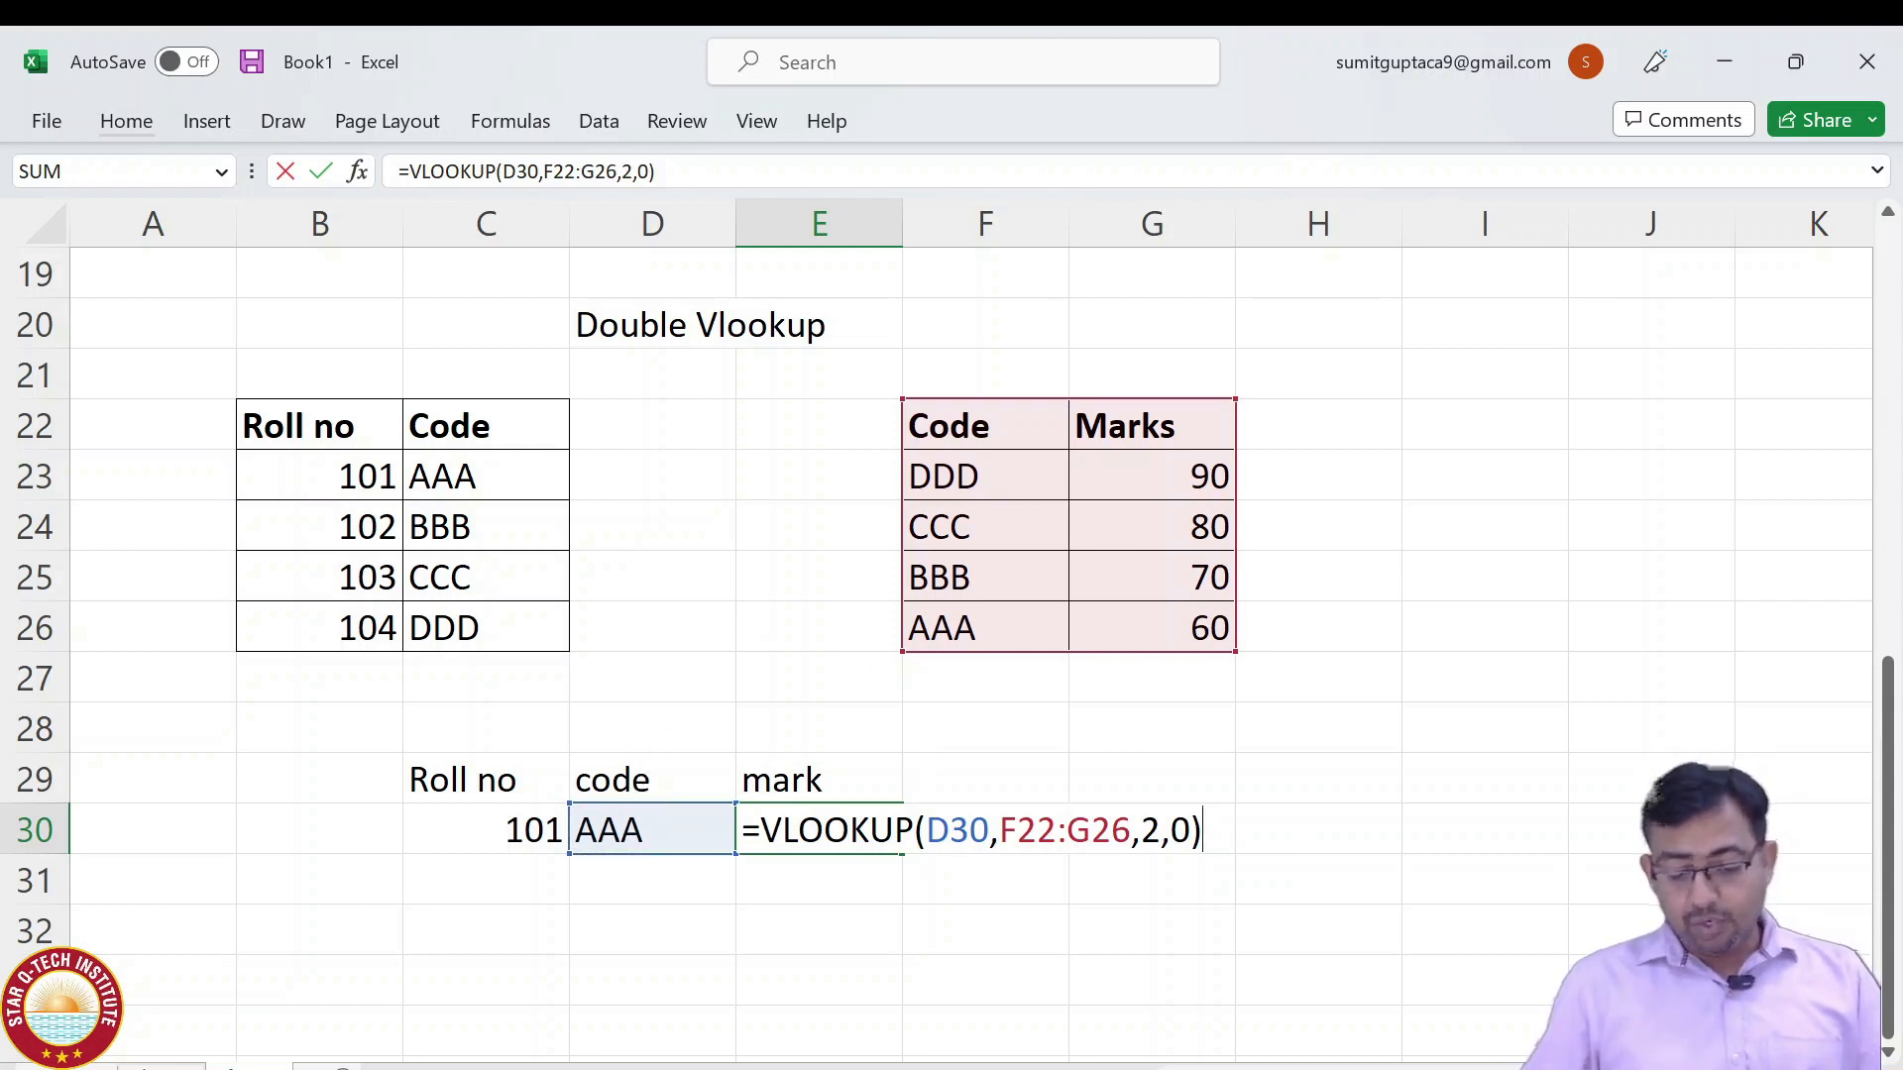
{"action": "left_click_drag", "start_coordinate": [927, 830], "coordinate": [990, 831]}
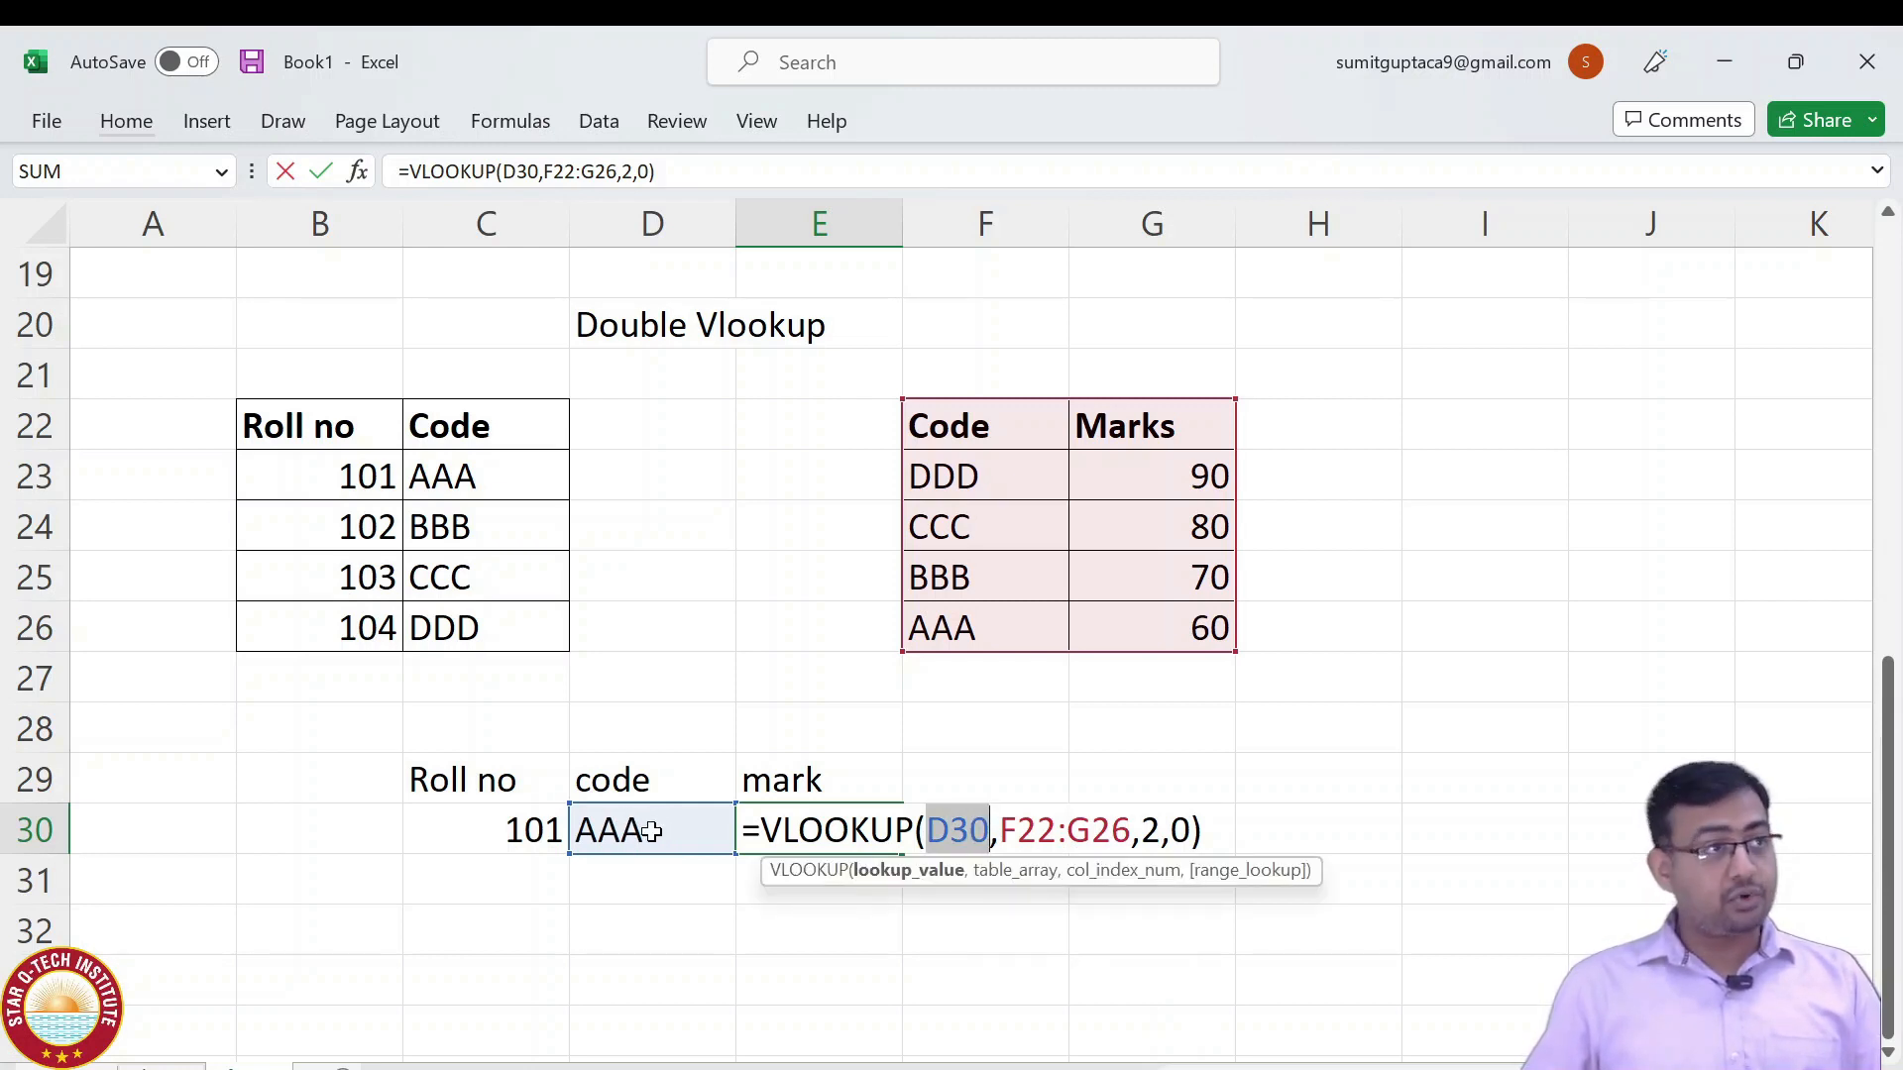
{"action": "left_click", "coordinate": [927, 830]}
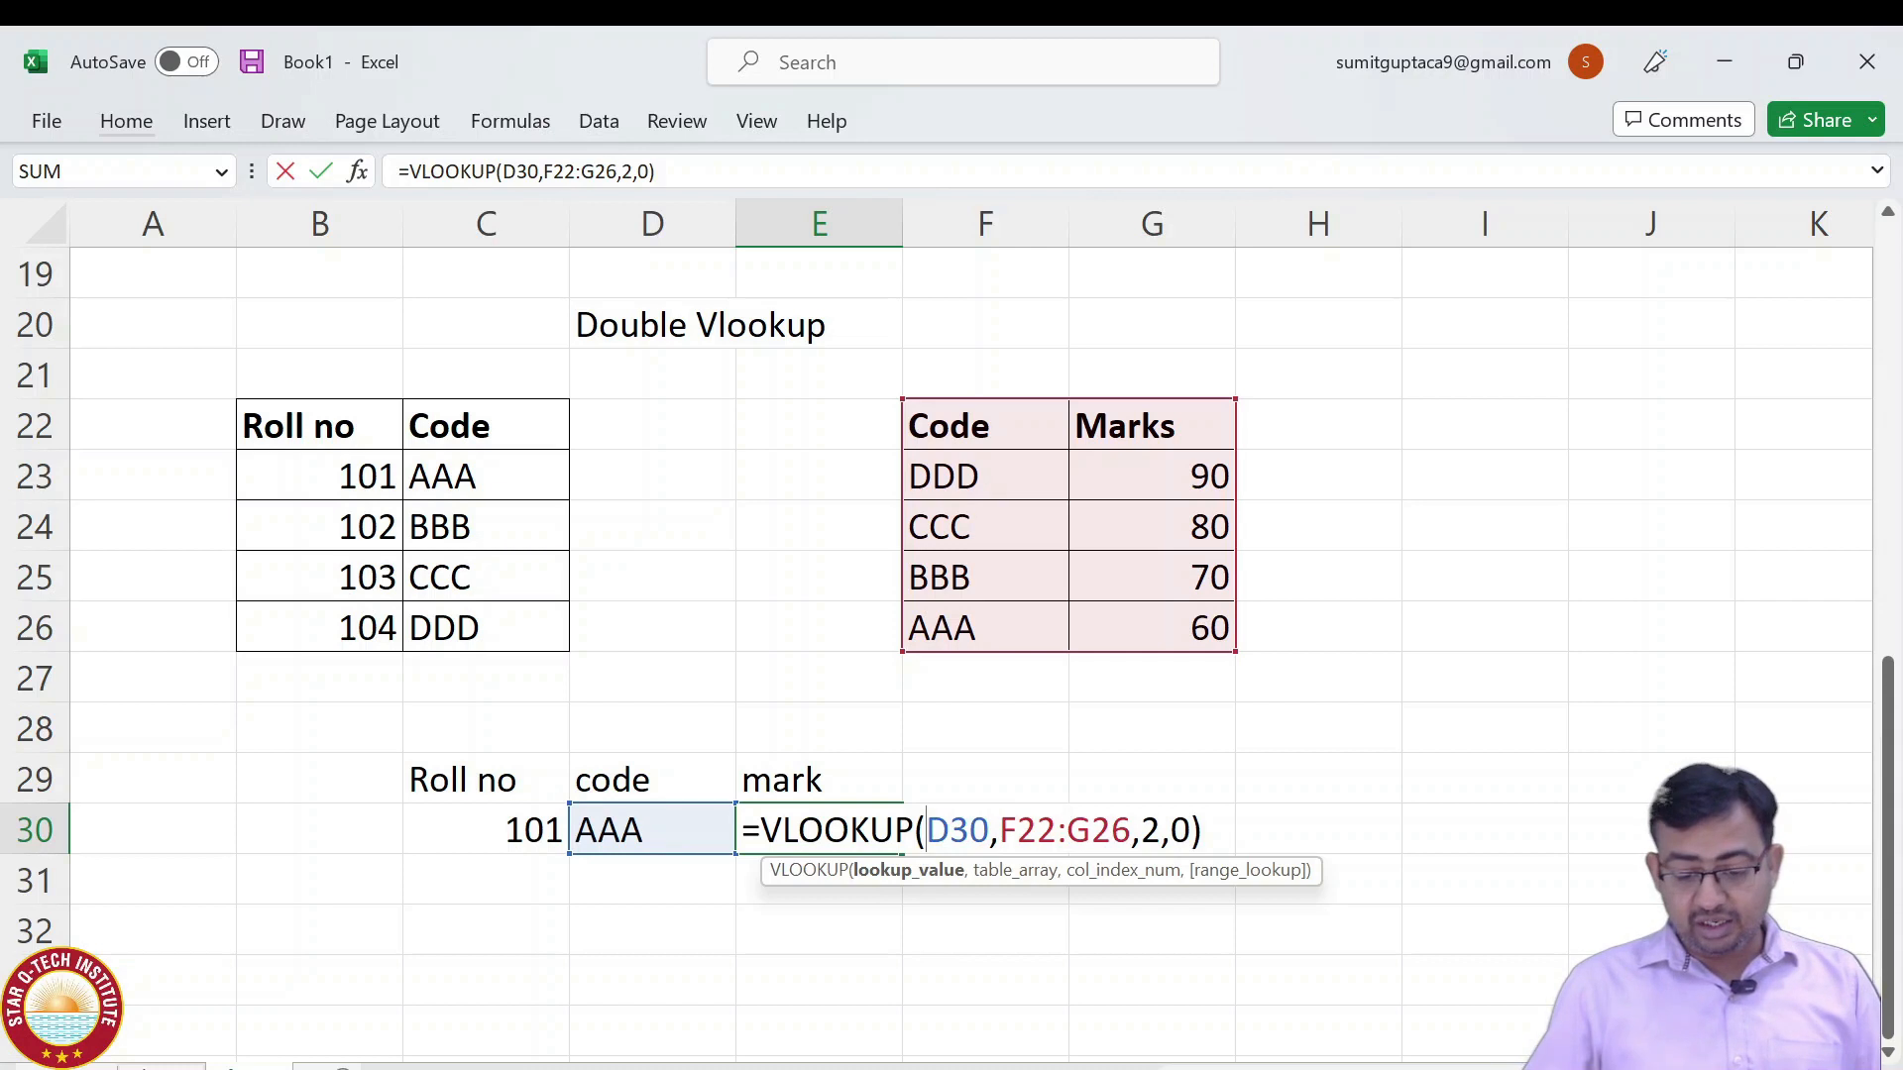
{"action": "double_click", "coordinate": [942, 830]}
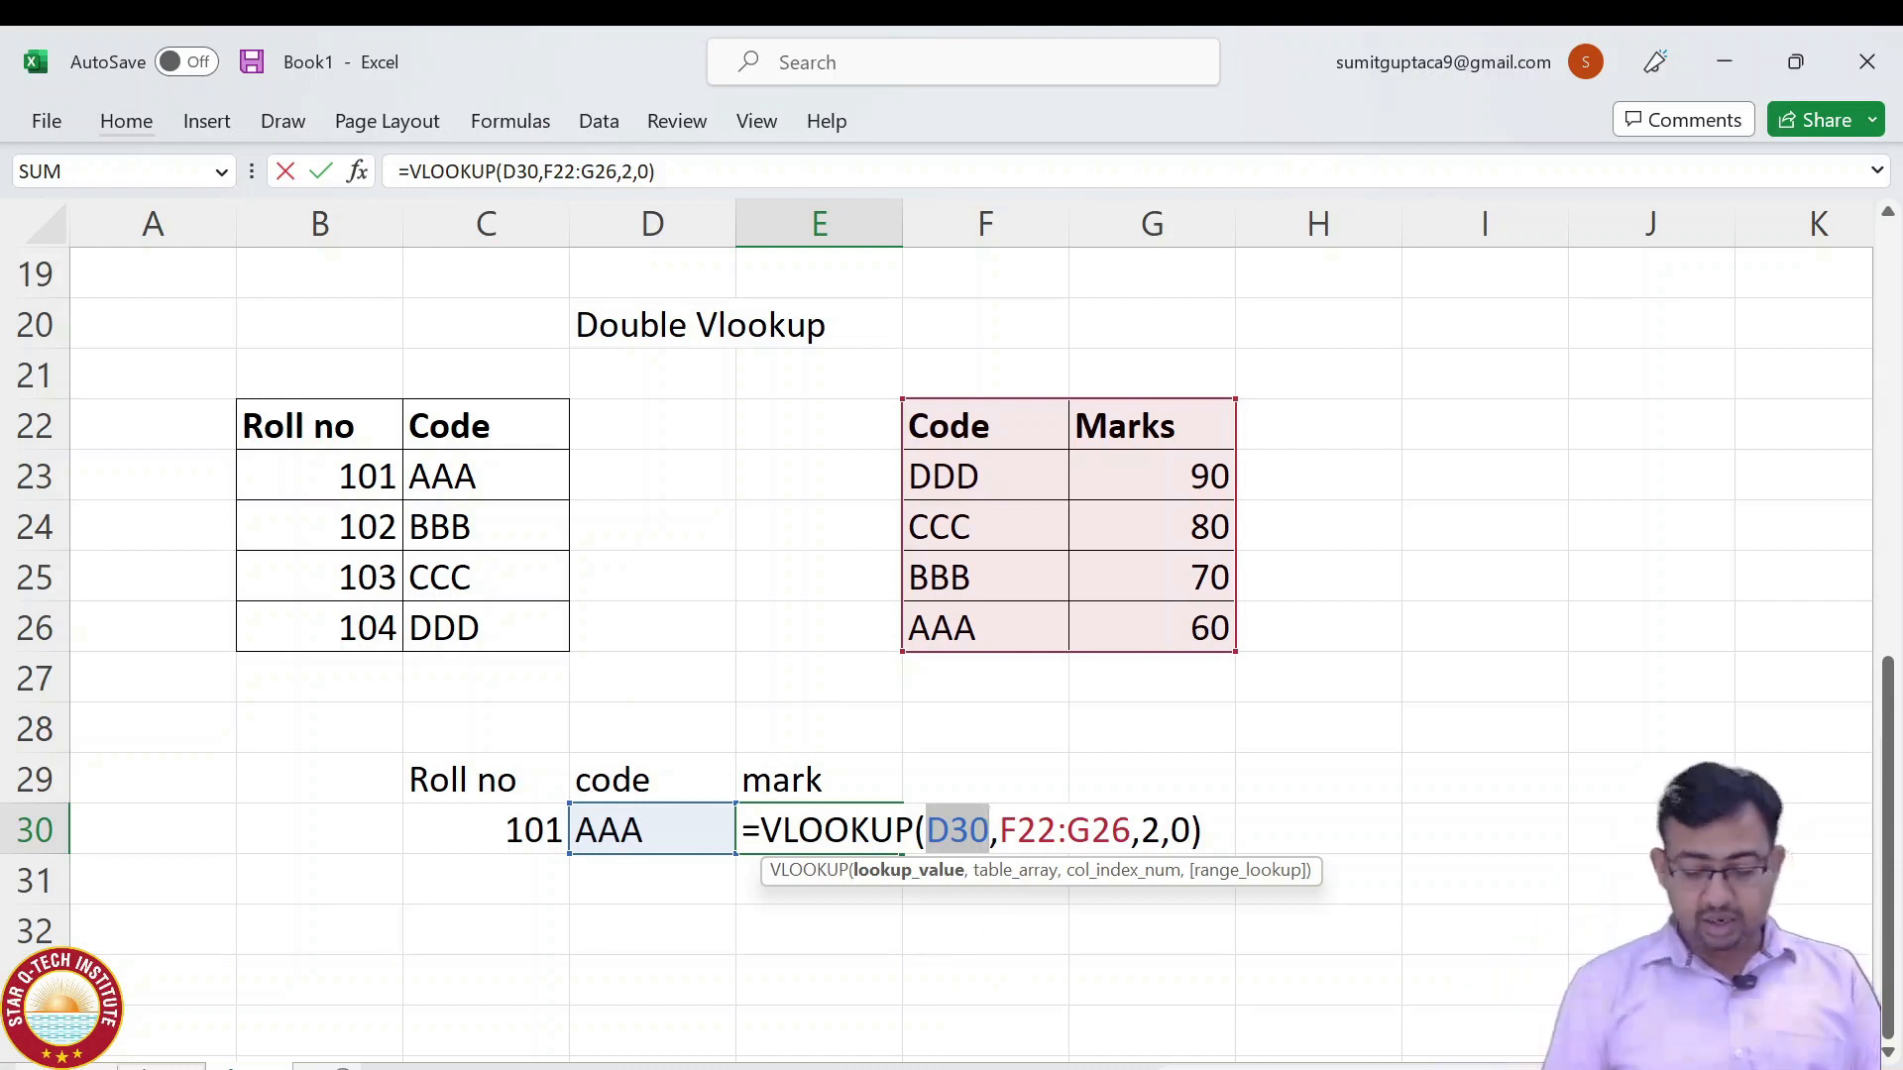
{"action": "key", "text": "BackSpace"}
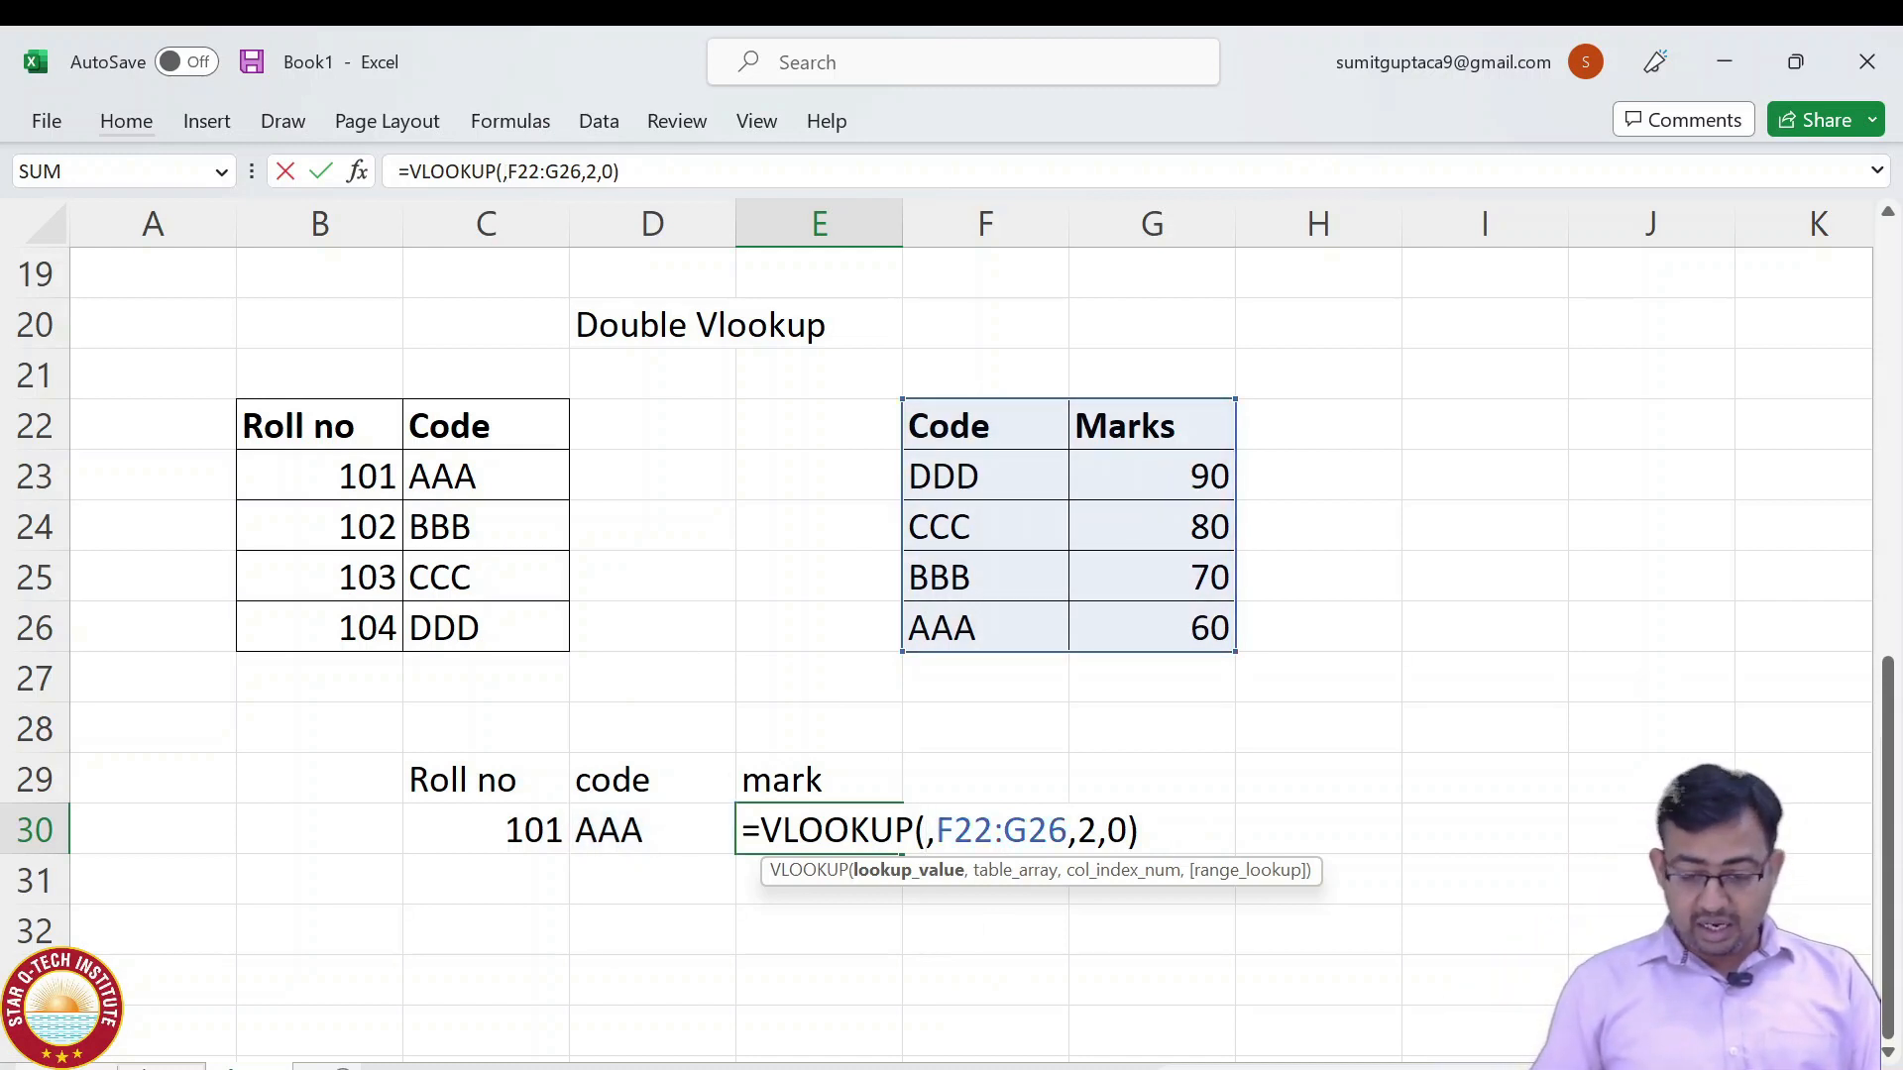
{"action": "type", "text": "vloo"}
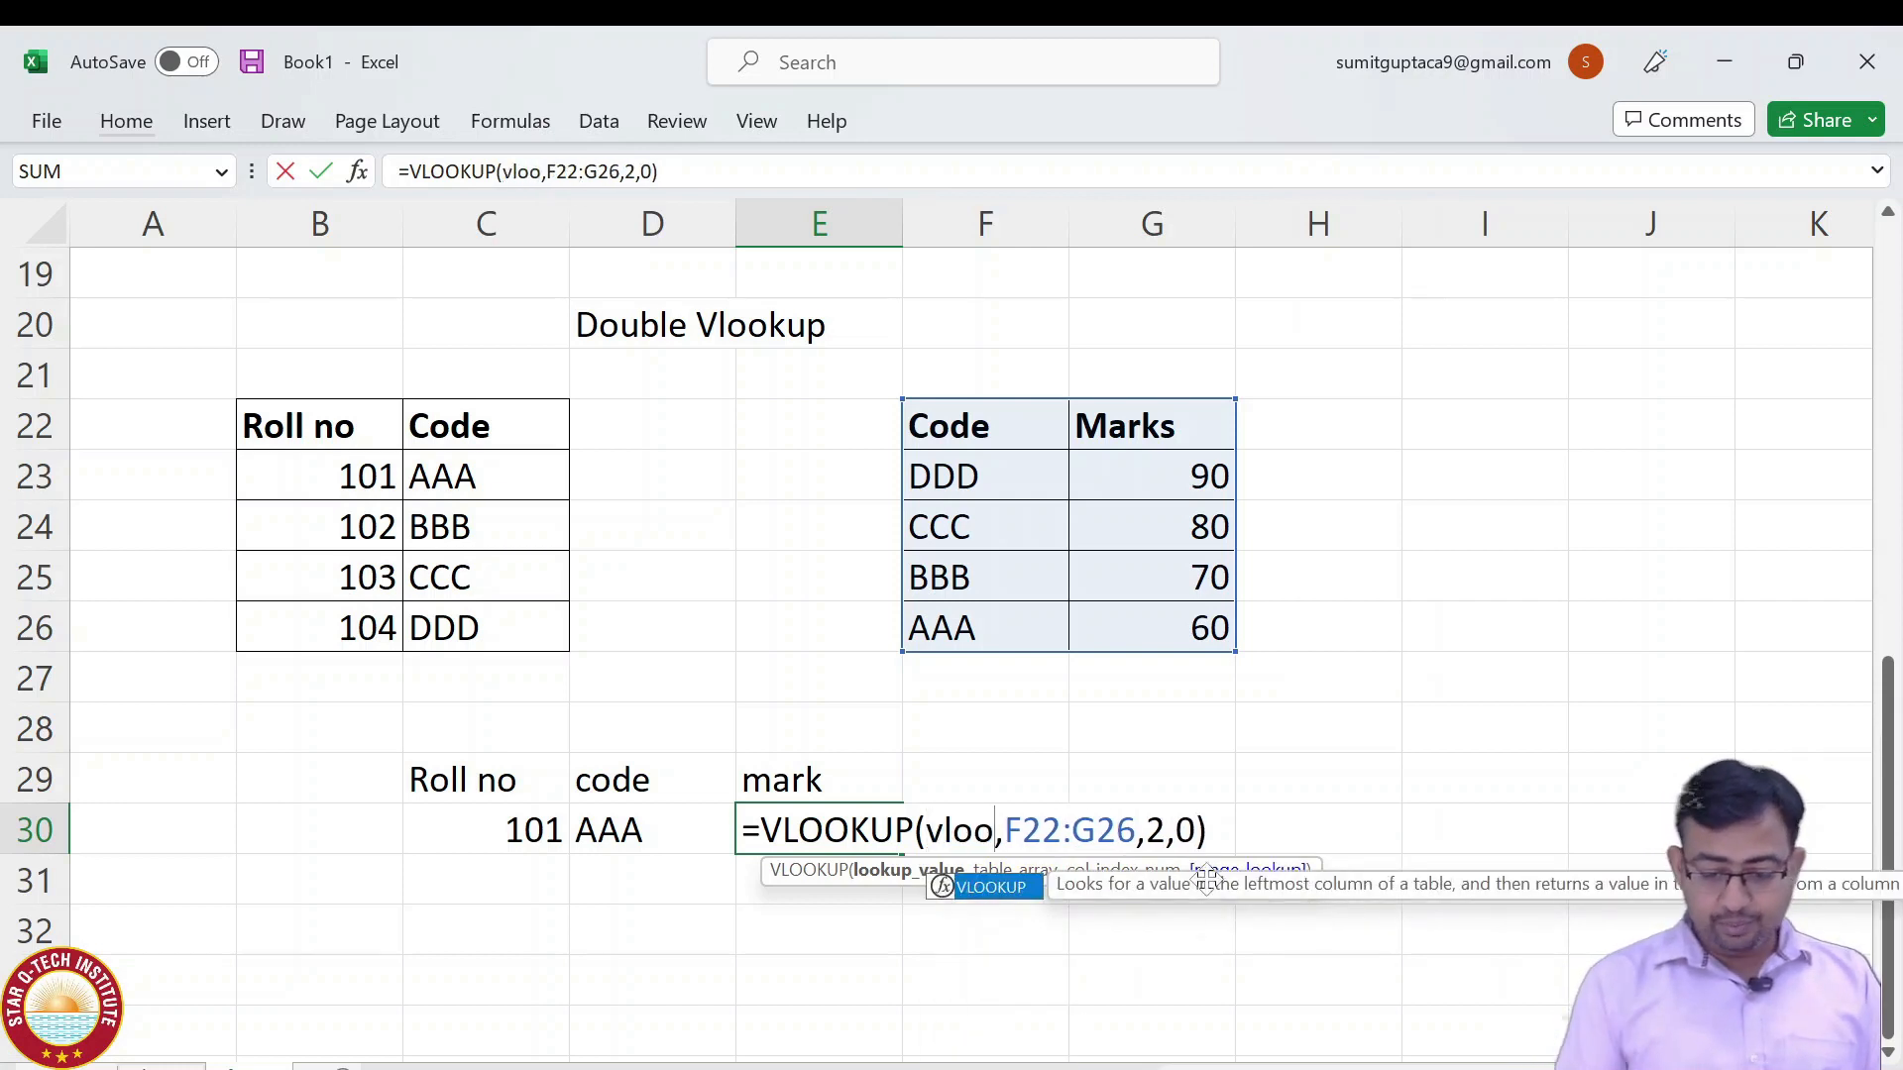
{"action": "key", "text": "Tab"}
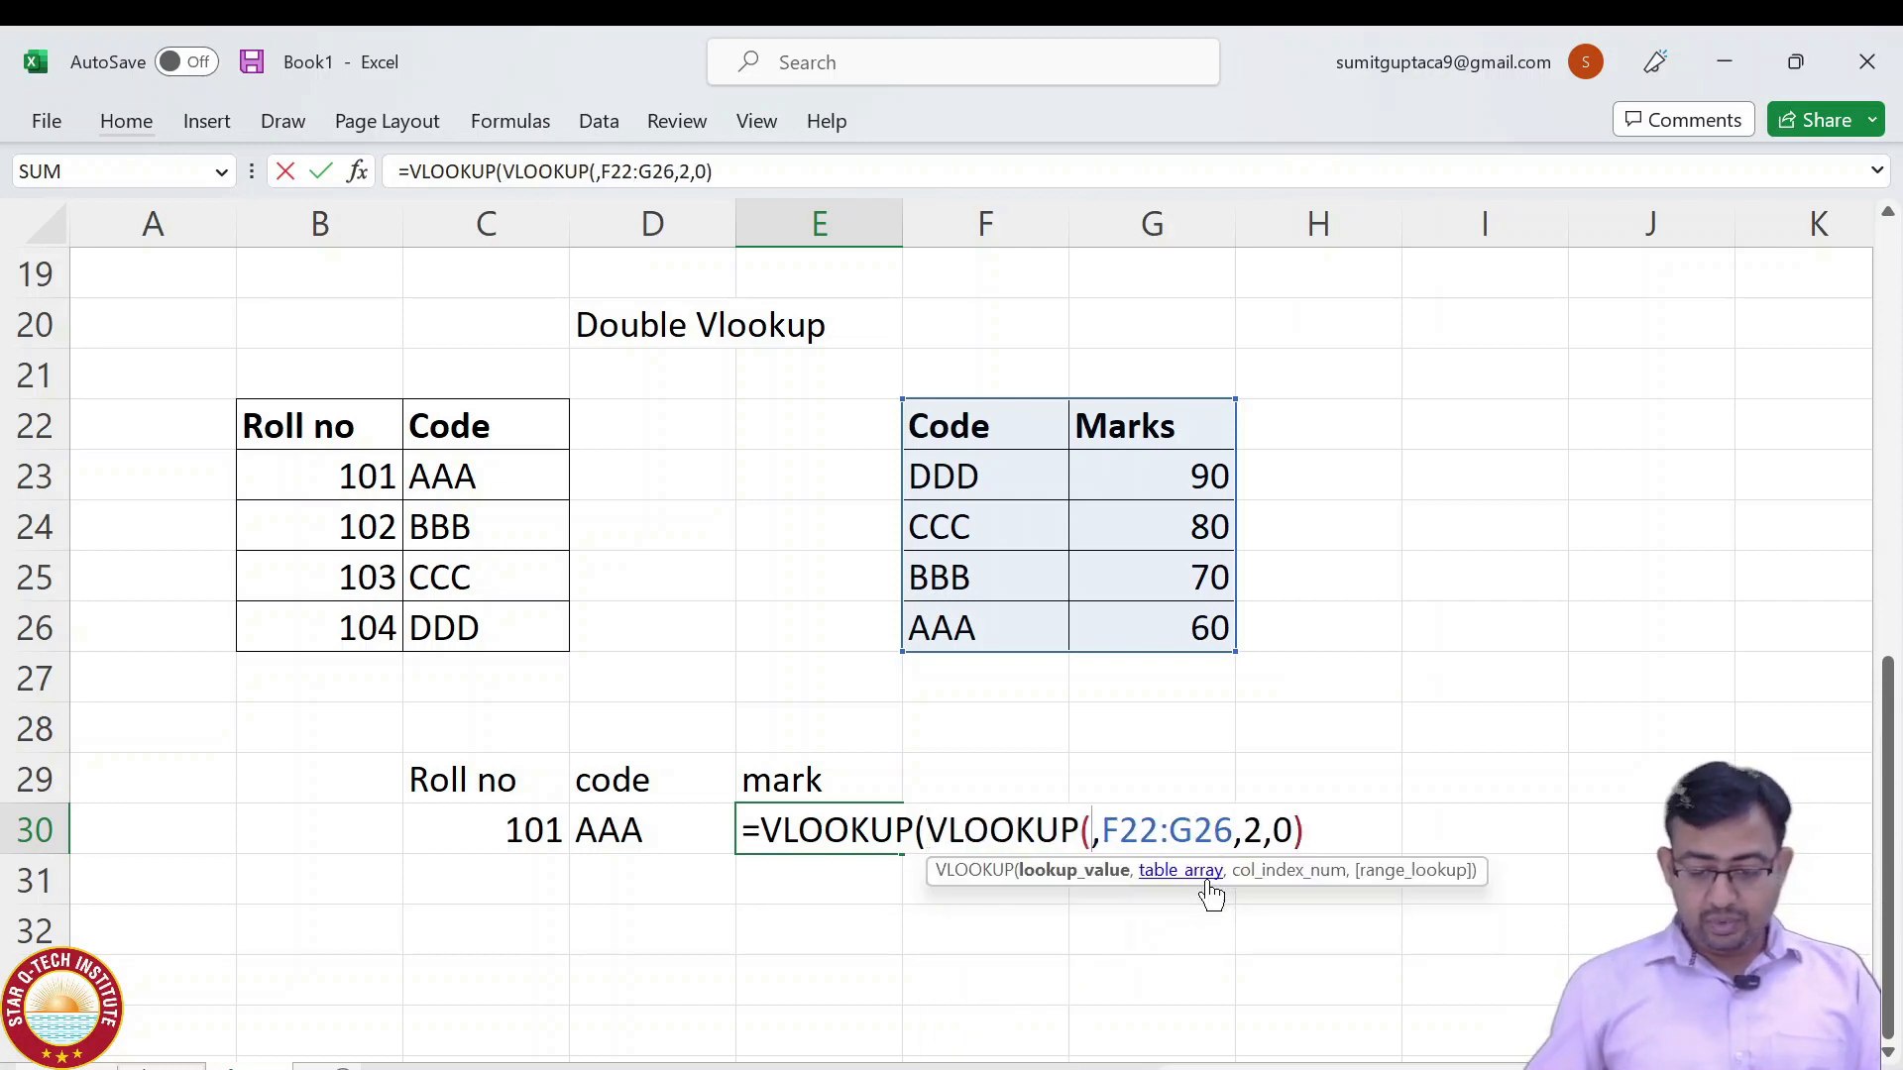
{"action": "left_click", "coordinate": [534, 831]}
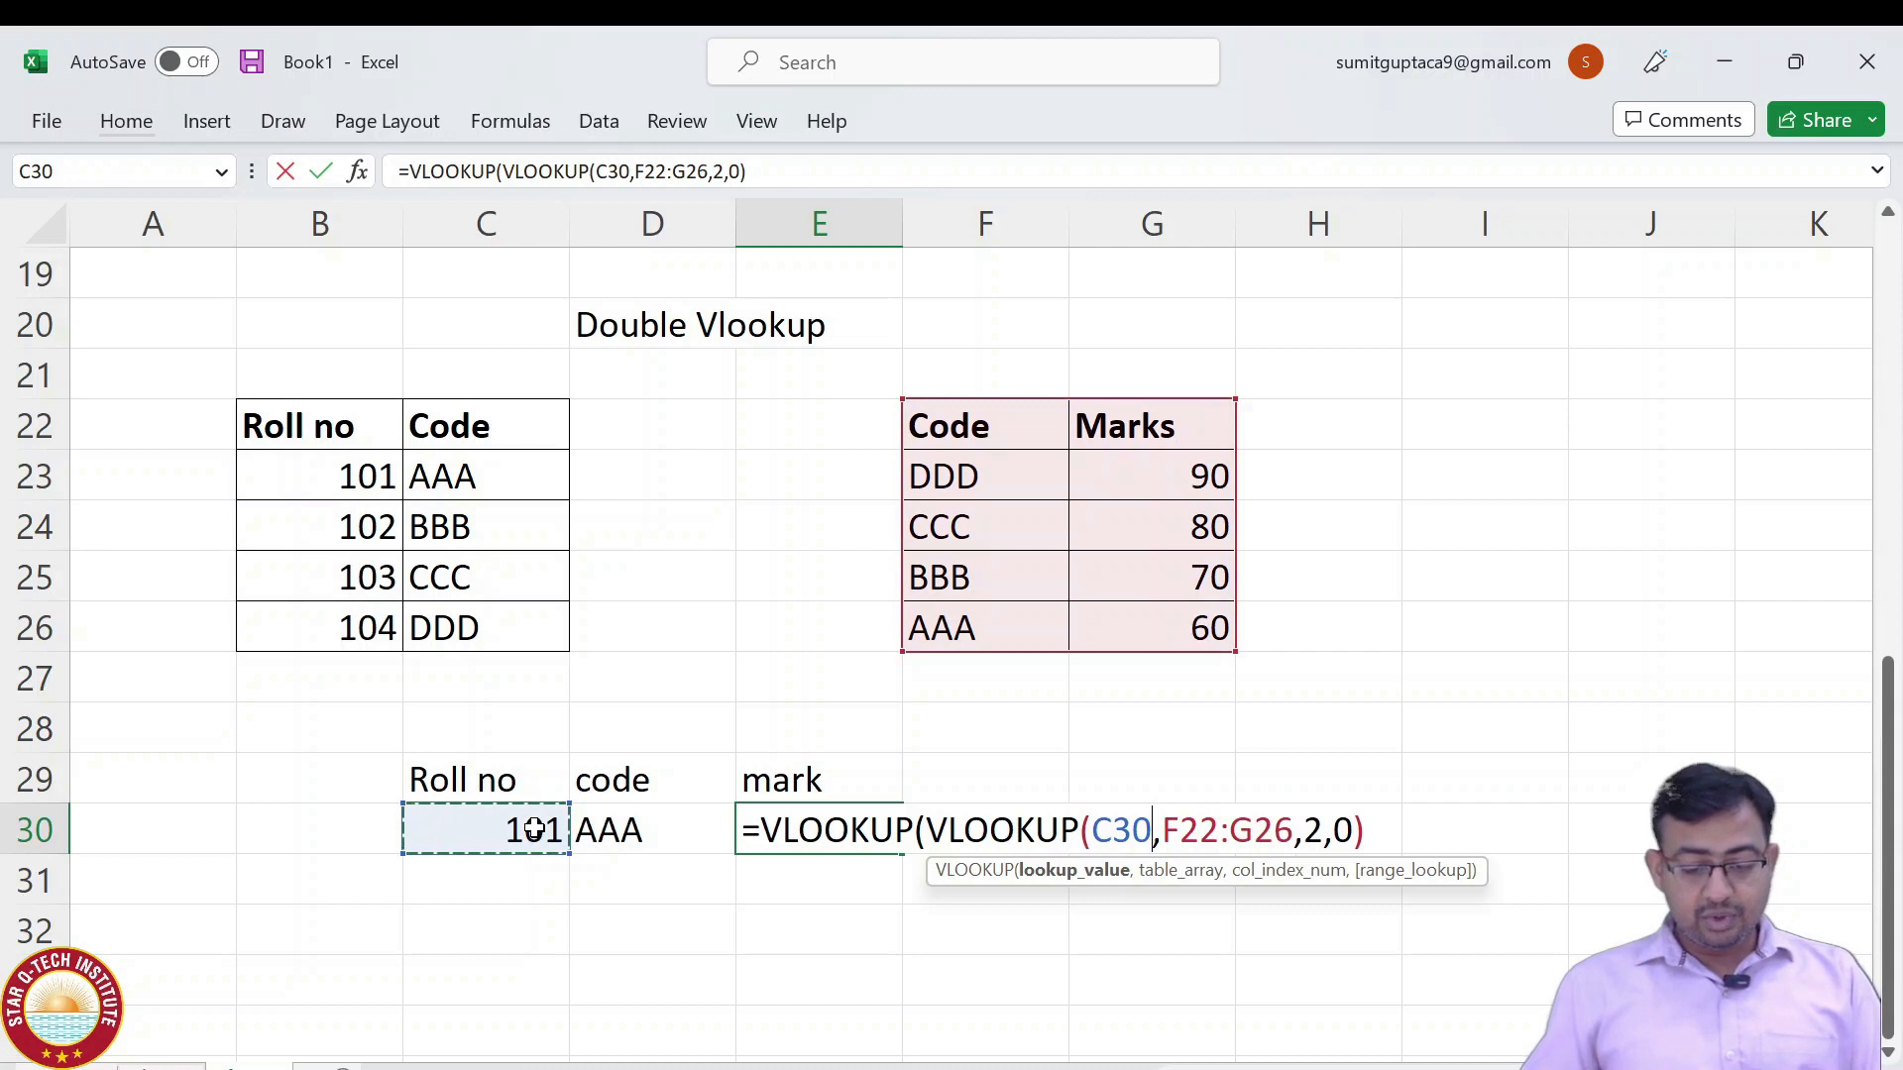
{"action": "type", "text": ","}
{"action": "left_click_drag", "start_coordinate": [337, 437], "coordinate": [490, 629]}
{"action": "type", "text": ","}
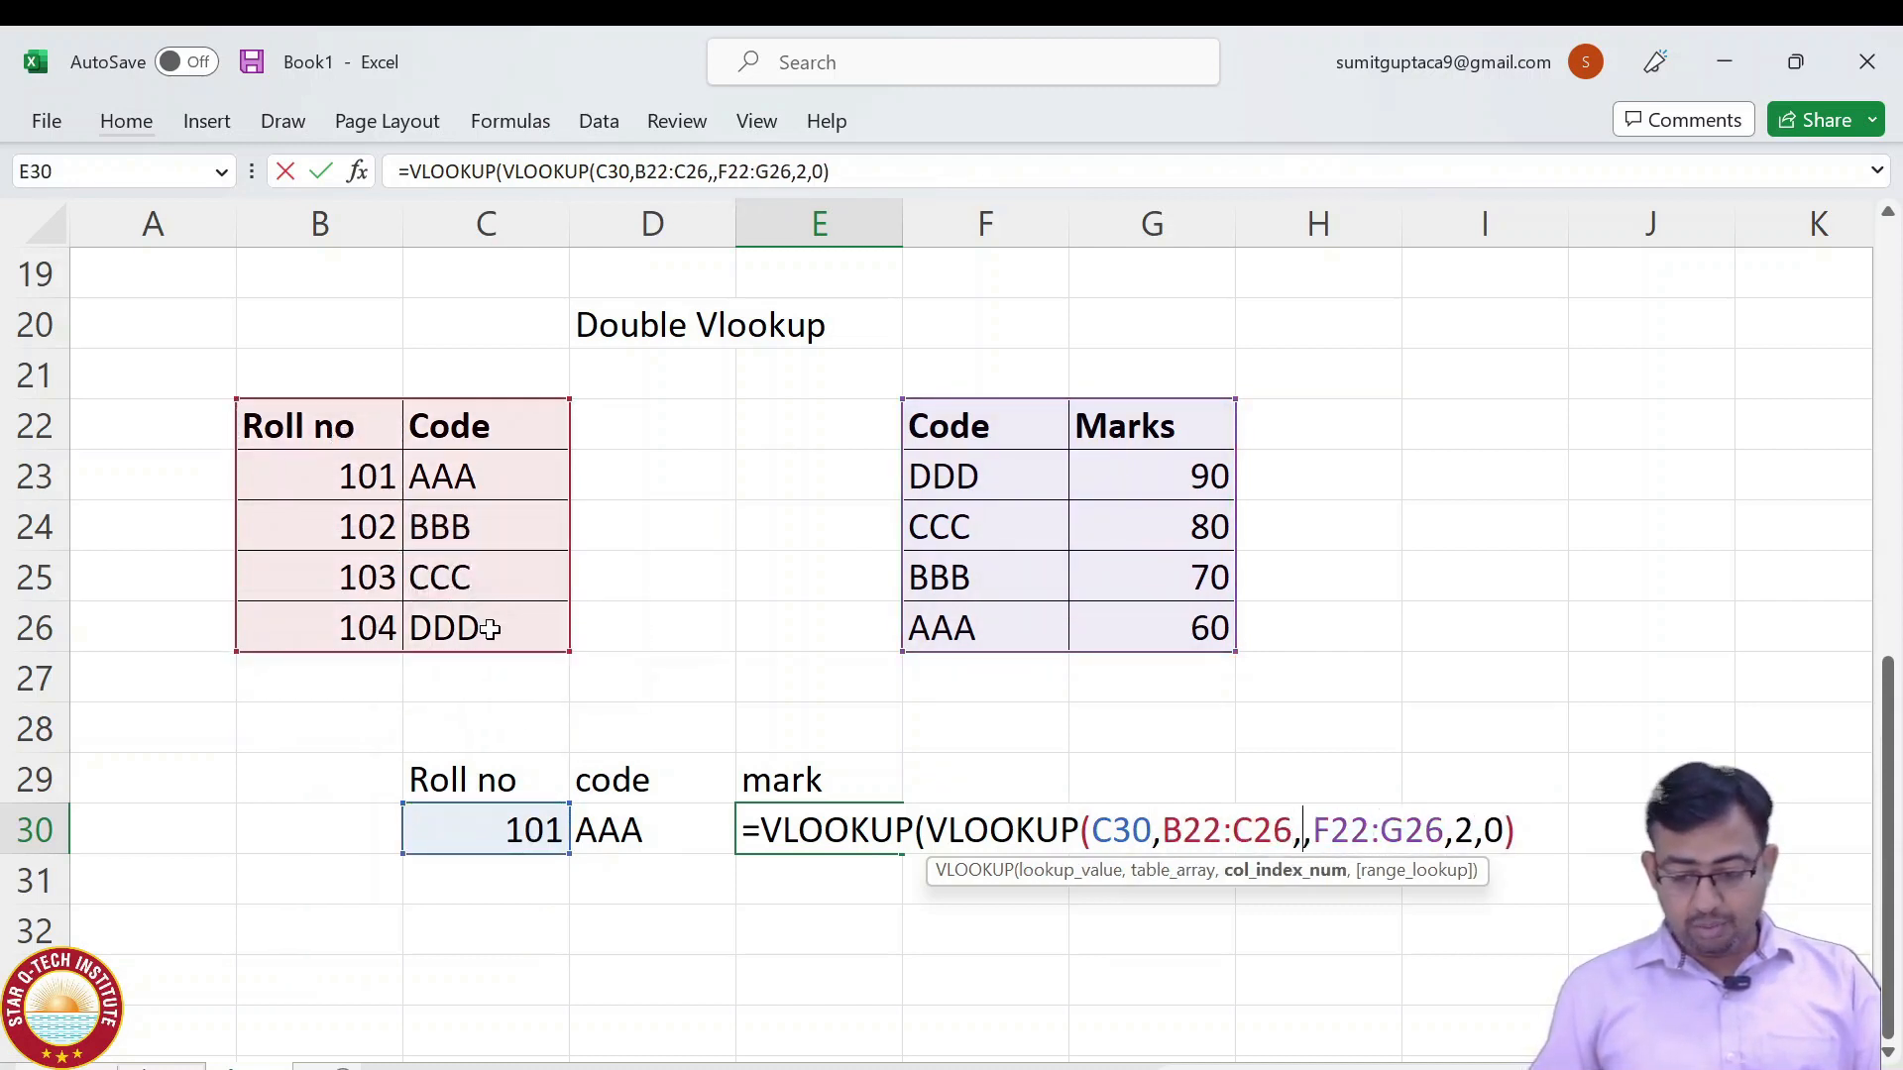
{"action": "type", "text": "2,0)"}
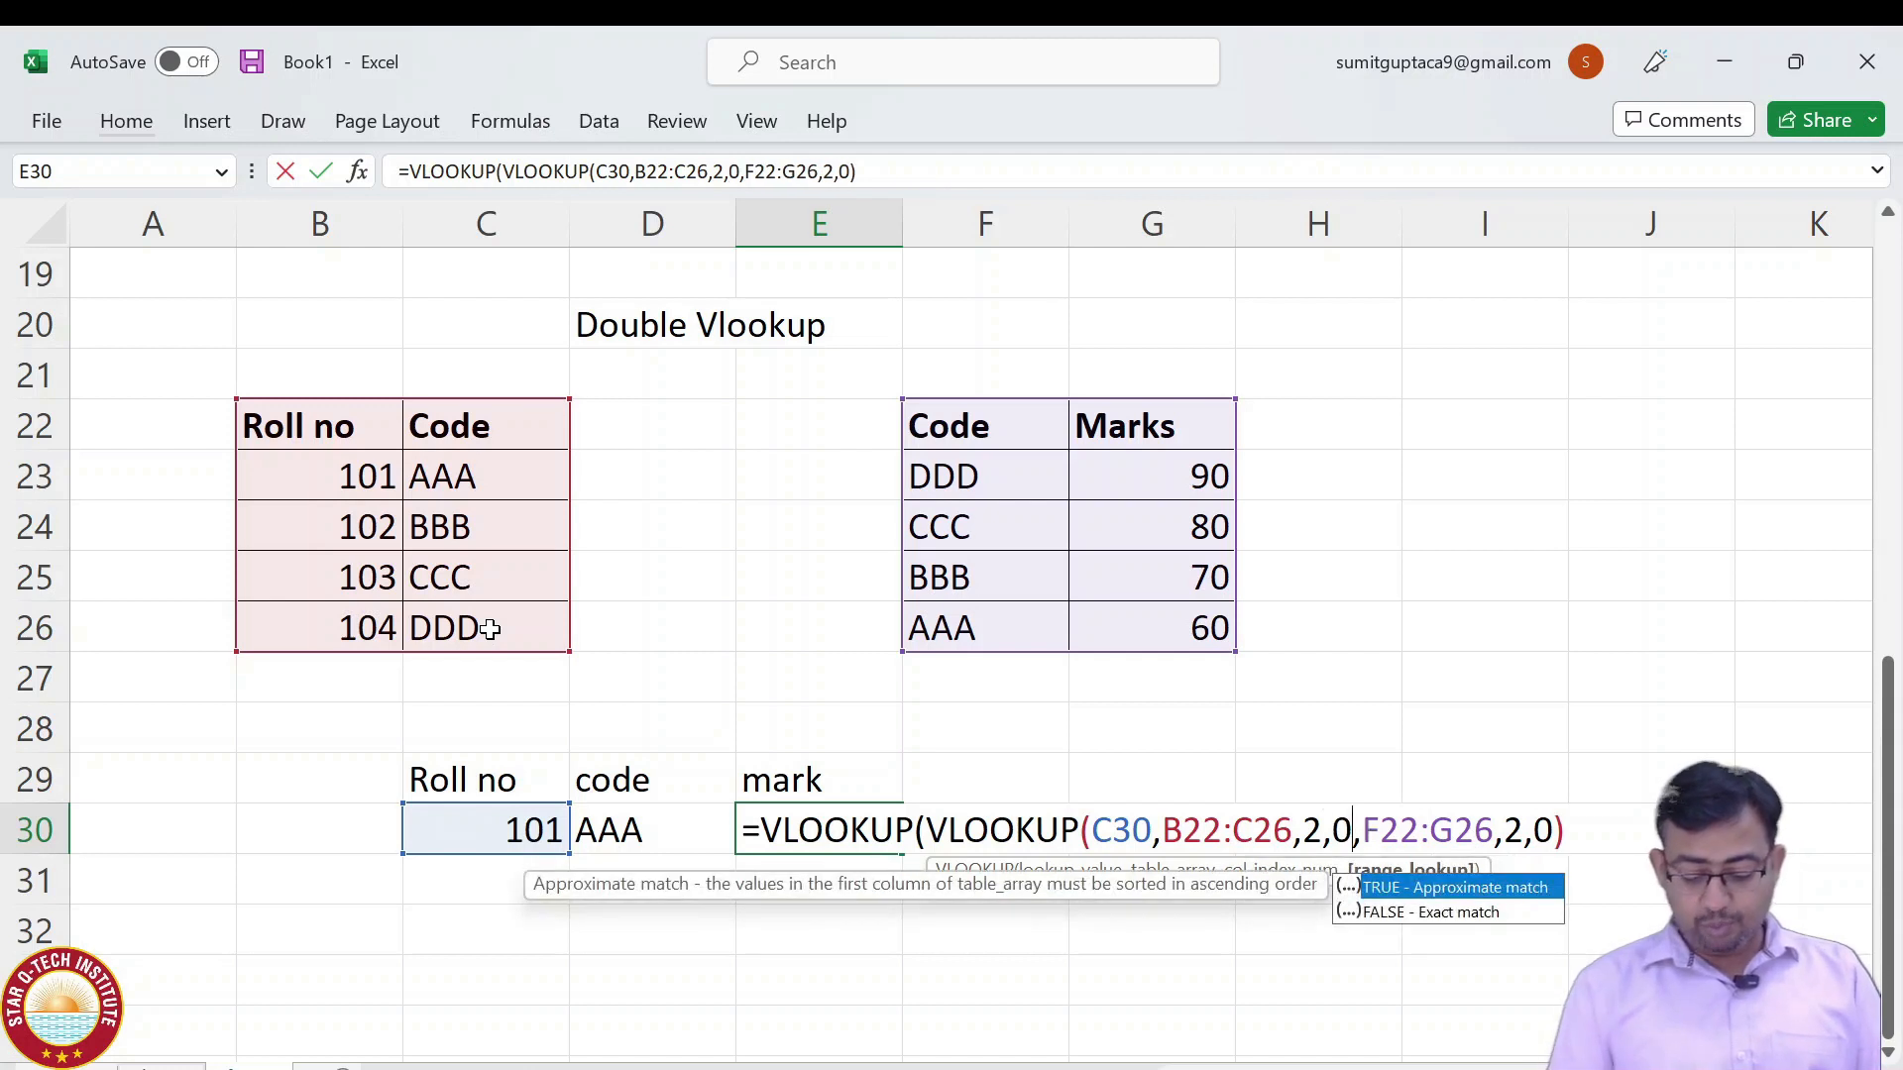
{"action": "type", "text": ","}
{"action": "key", "text": "Return"}
Clear the code heading and its lookup formula from D29:D30.
{"action": "key", "text": "Up"}
{"action": "key", "text": "Left"}
{"action": "key", "text": "shift+Up"}
{"action": "key", "text": "Delete"}
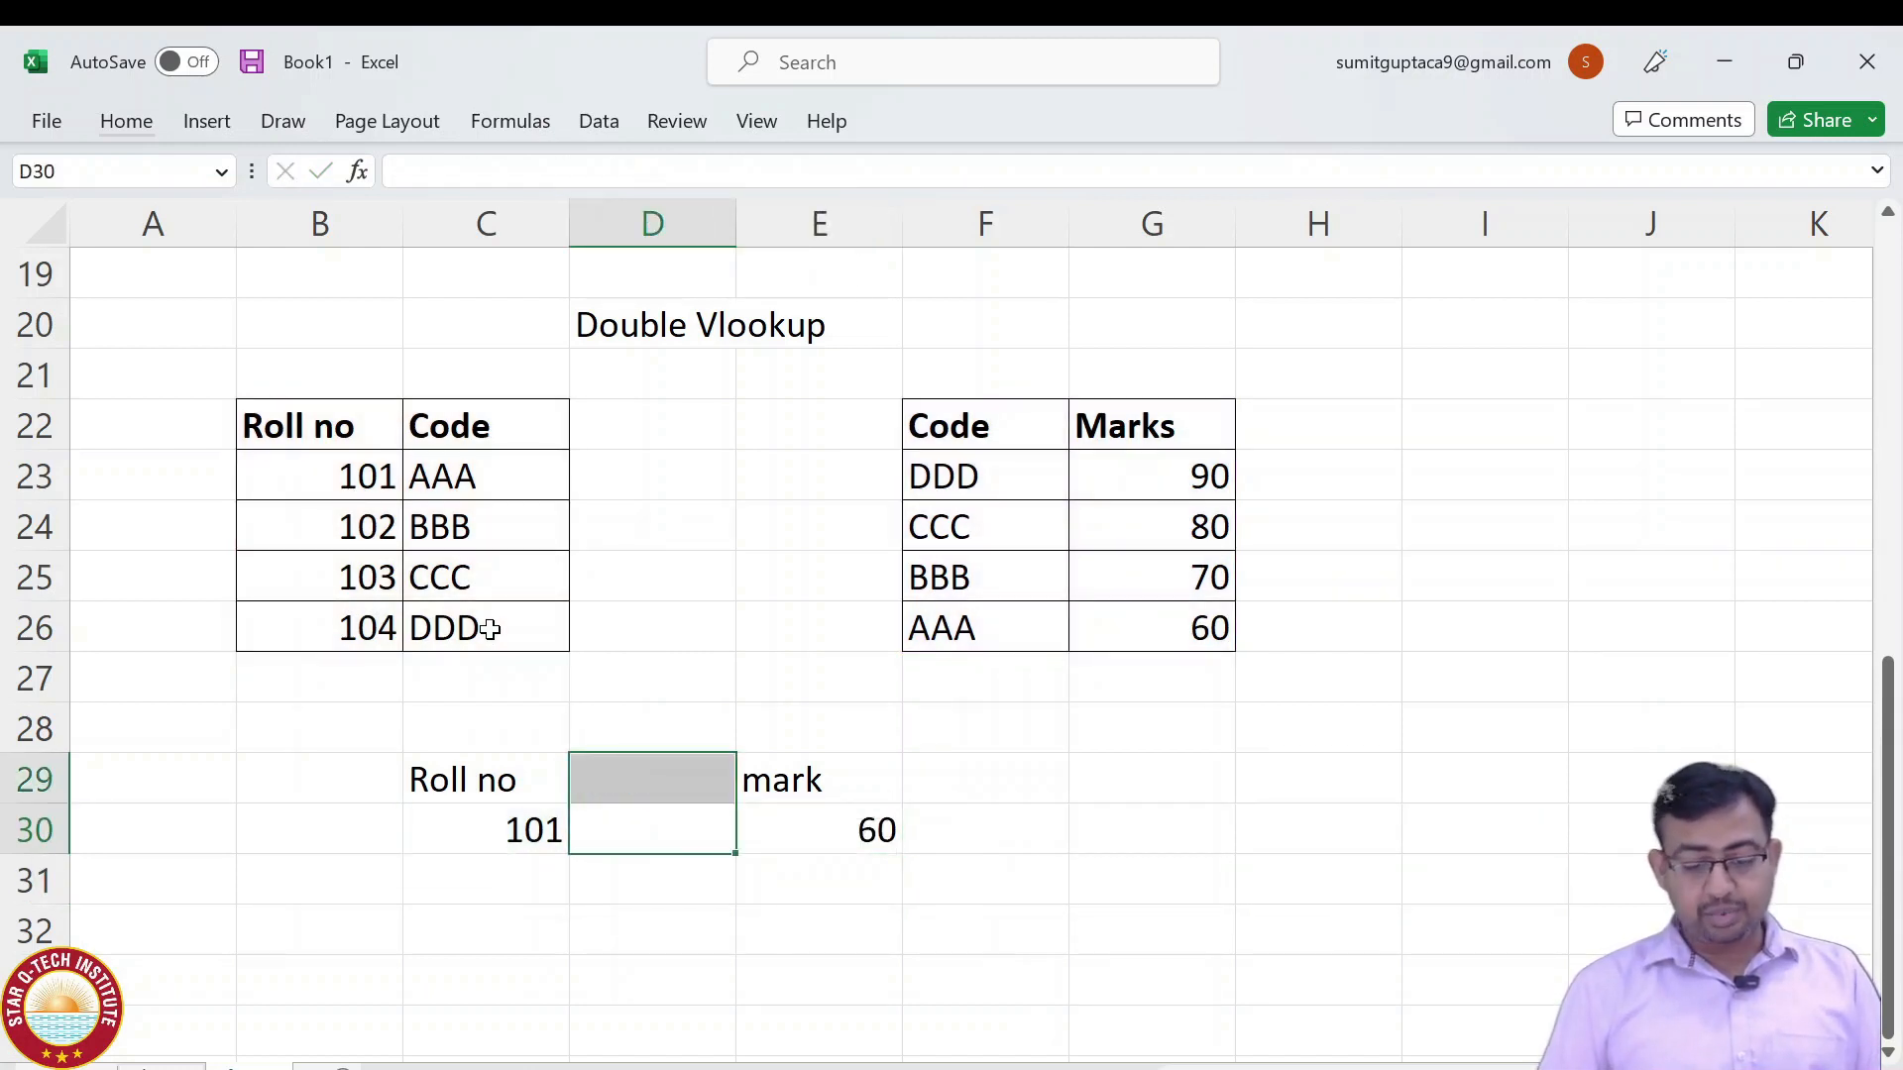
Review the nested VLOOKUP formula in E30 and the ranges it references without the helper code column.
{"action": "key", "text": "Right"}
{"action": "key", "text": "F2"}
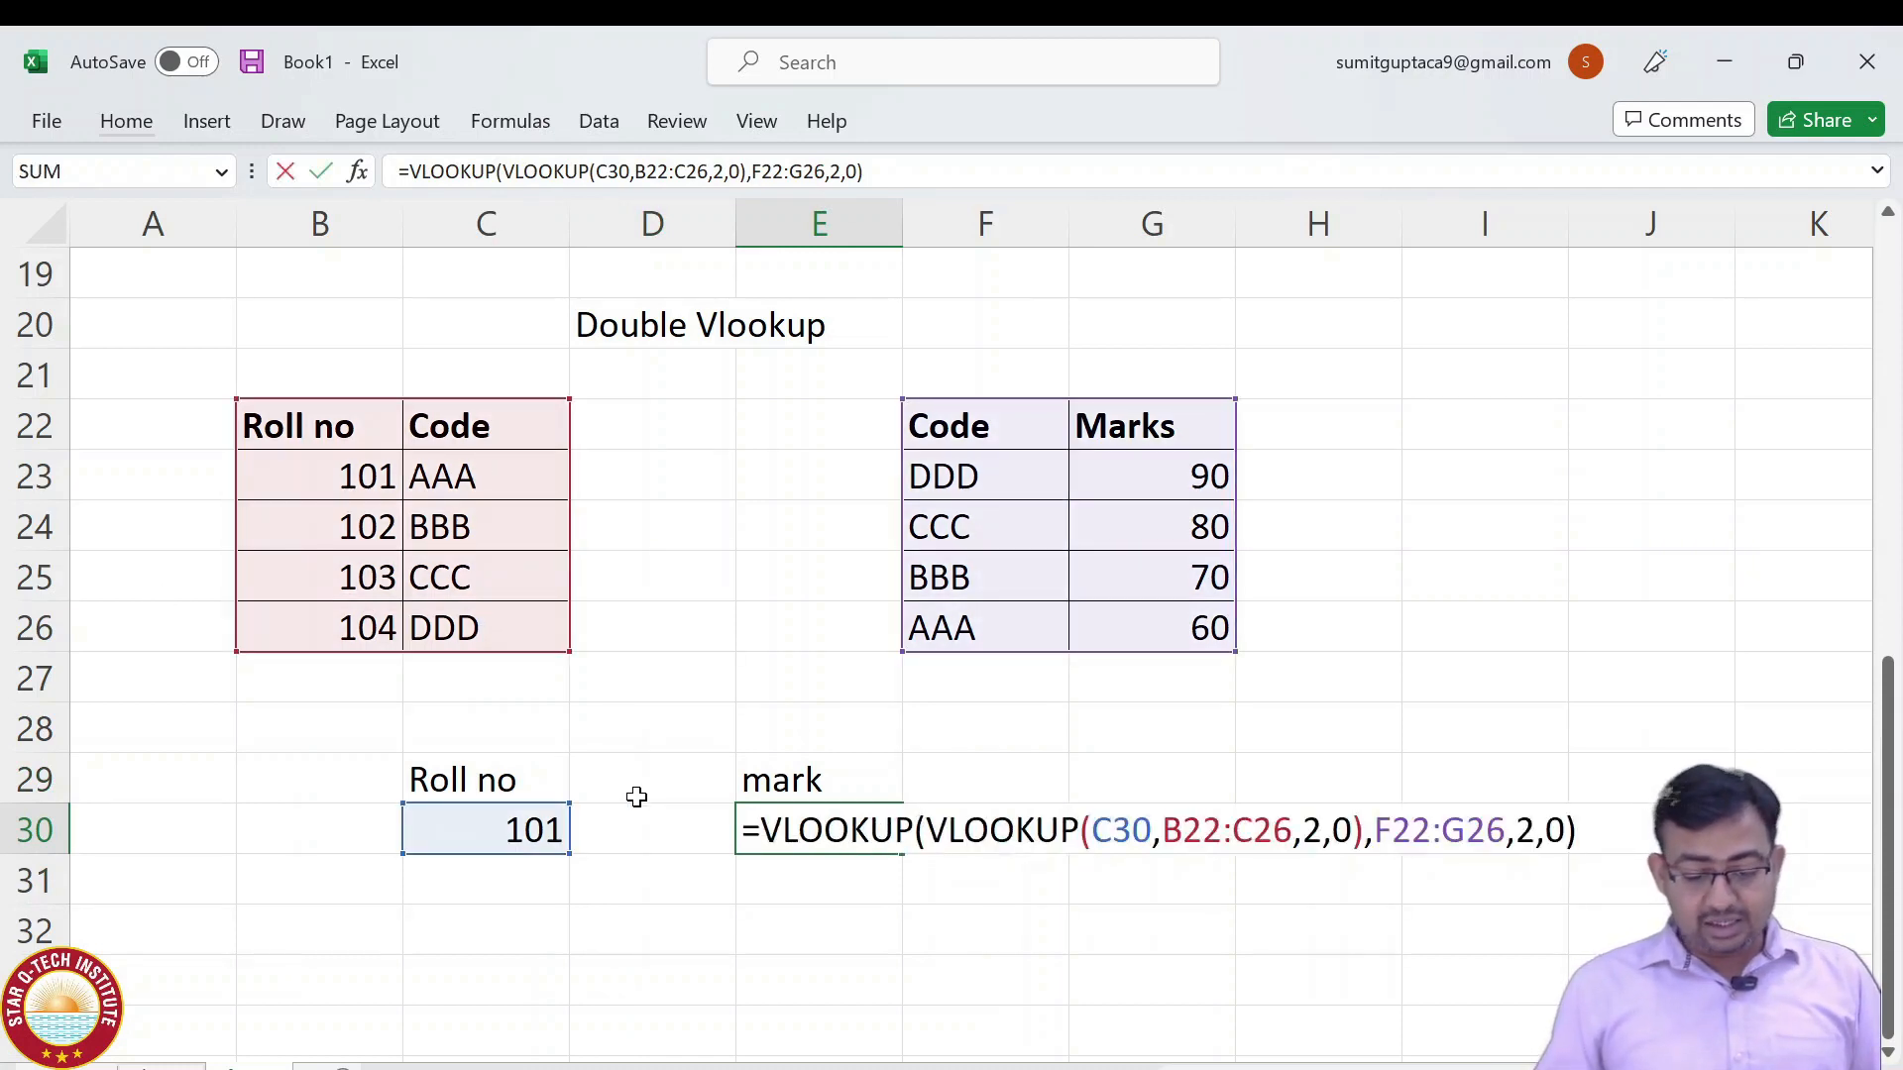
{"action": "key", "text": "ctrl+Return"}
{"action": "left_click_drag", "start_coordinate": [637, 782], "coordinate": [849, 828]}
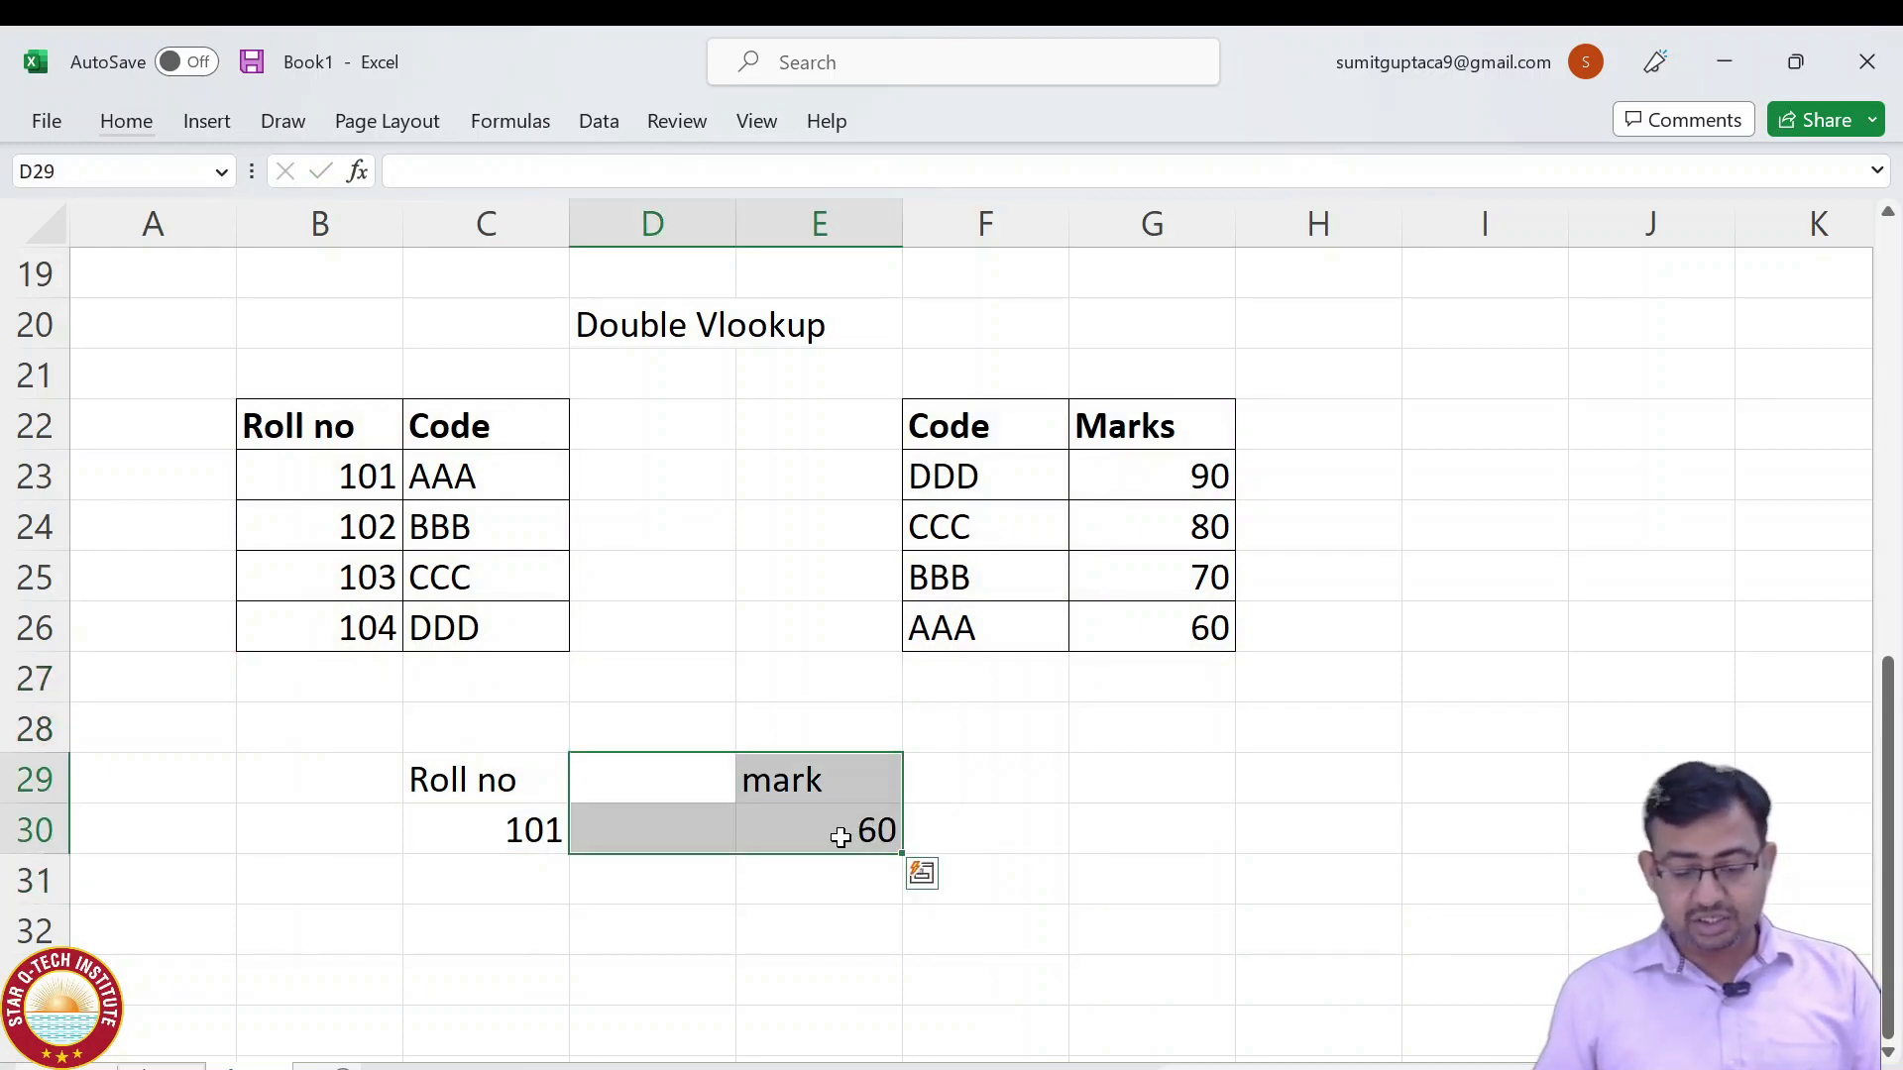
{"action": "left_click", "coordinate": [848, 832]}
{"action": "key", "text": "F2"}
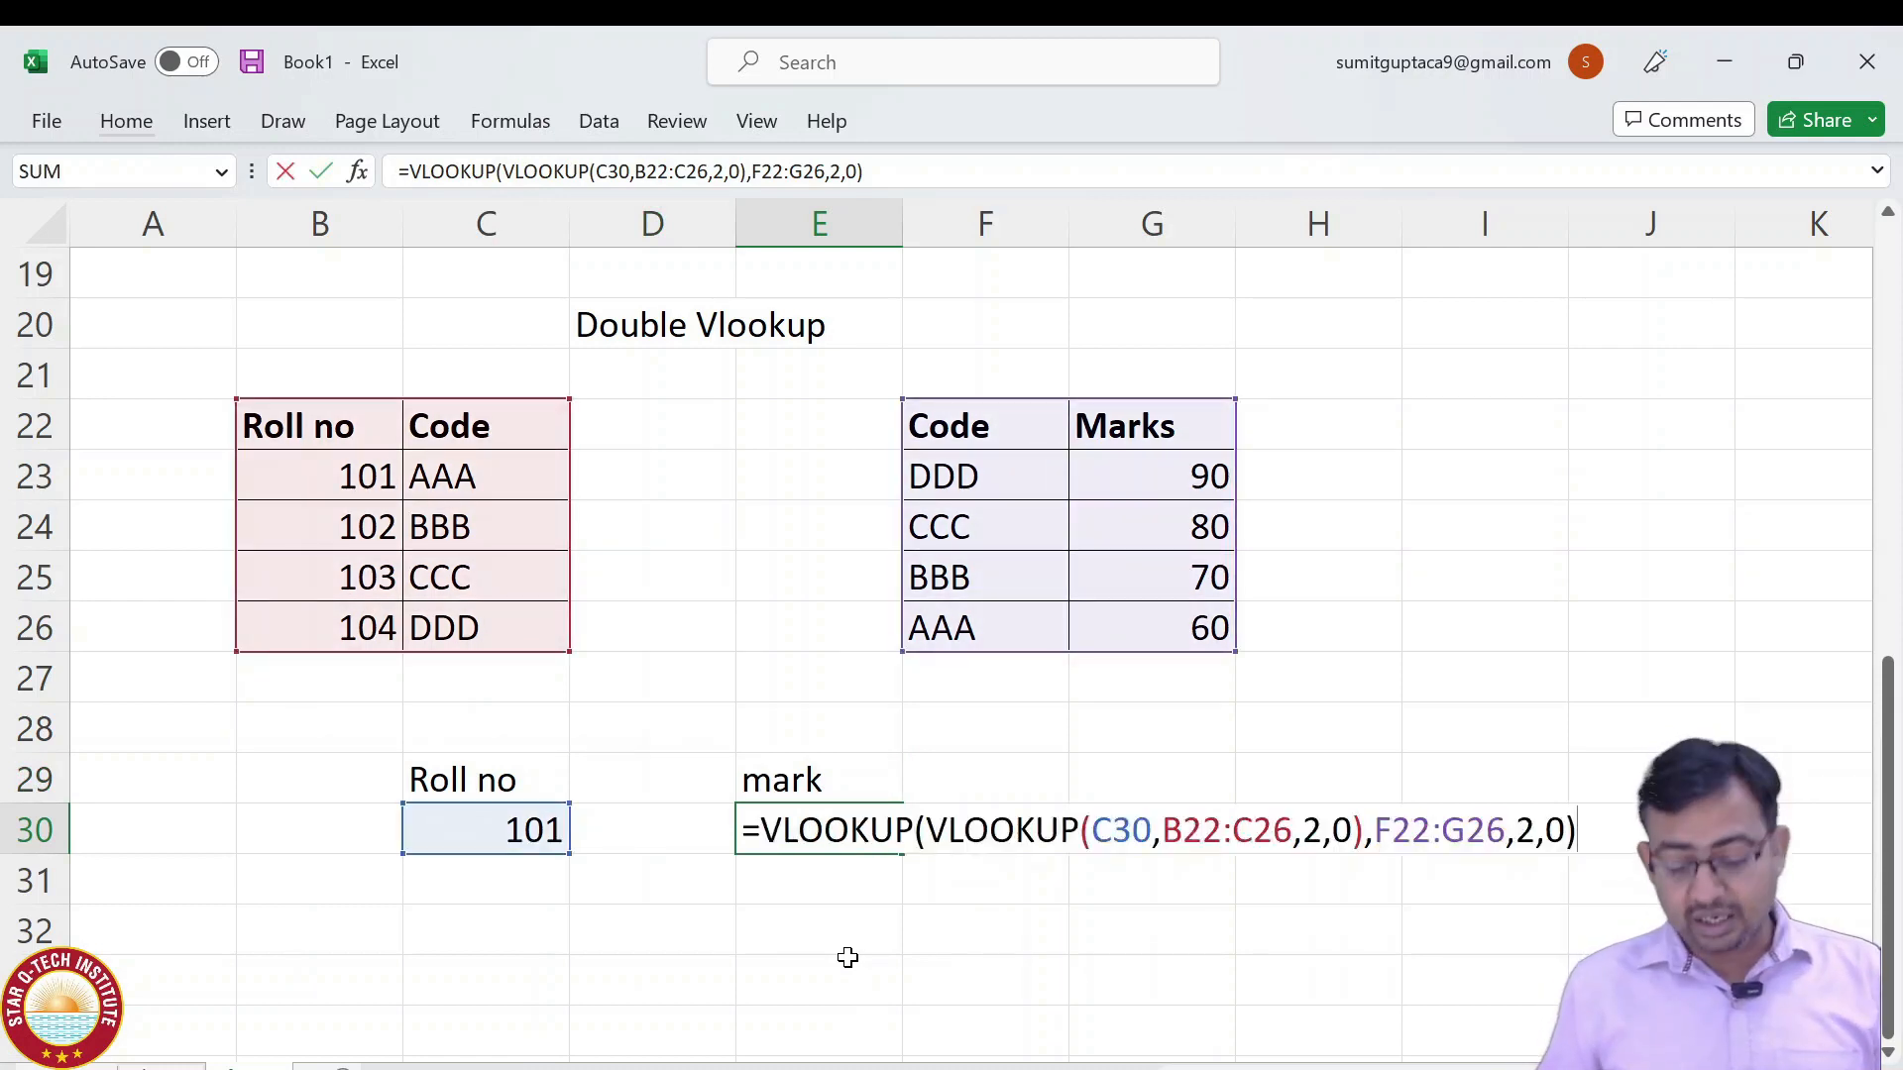
{"action": "key", "text": "Escape"}
Undo the clearing of D29:D30 and delete the mark heading and nested formula from E29:E31.
{"action": "key", "text": "ctrl+z"}
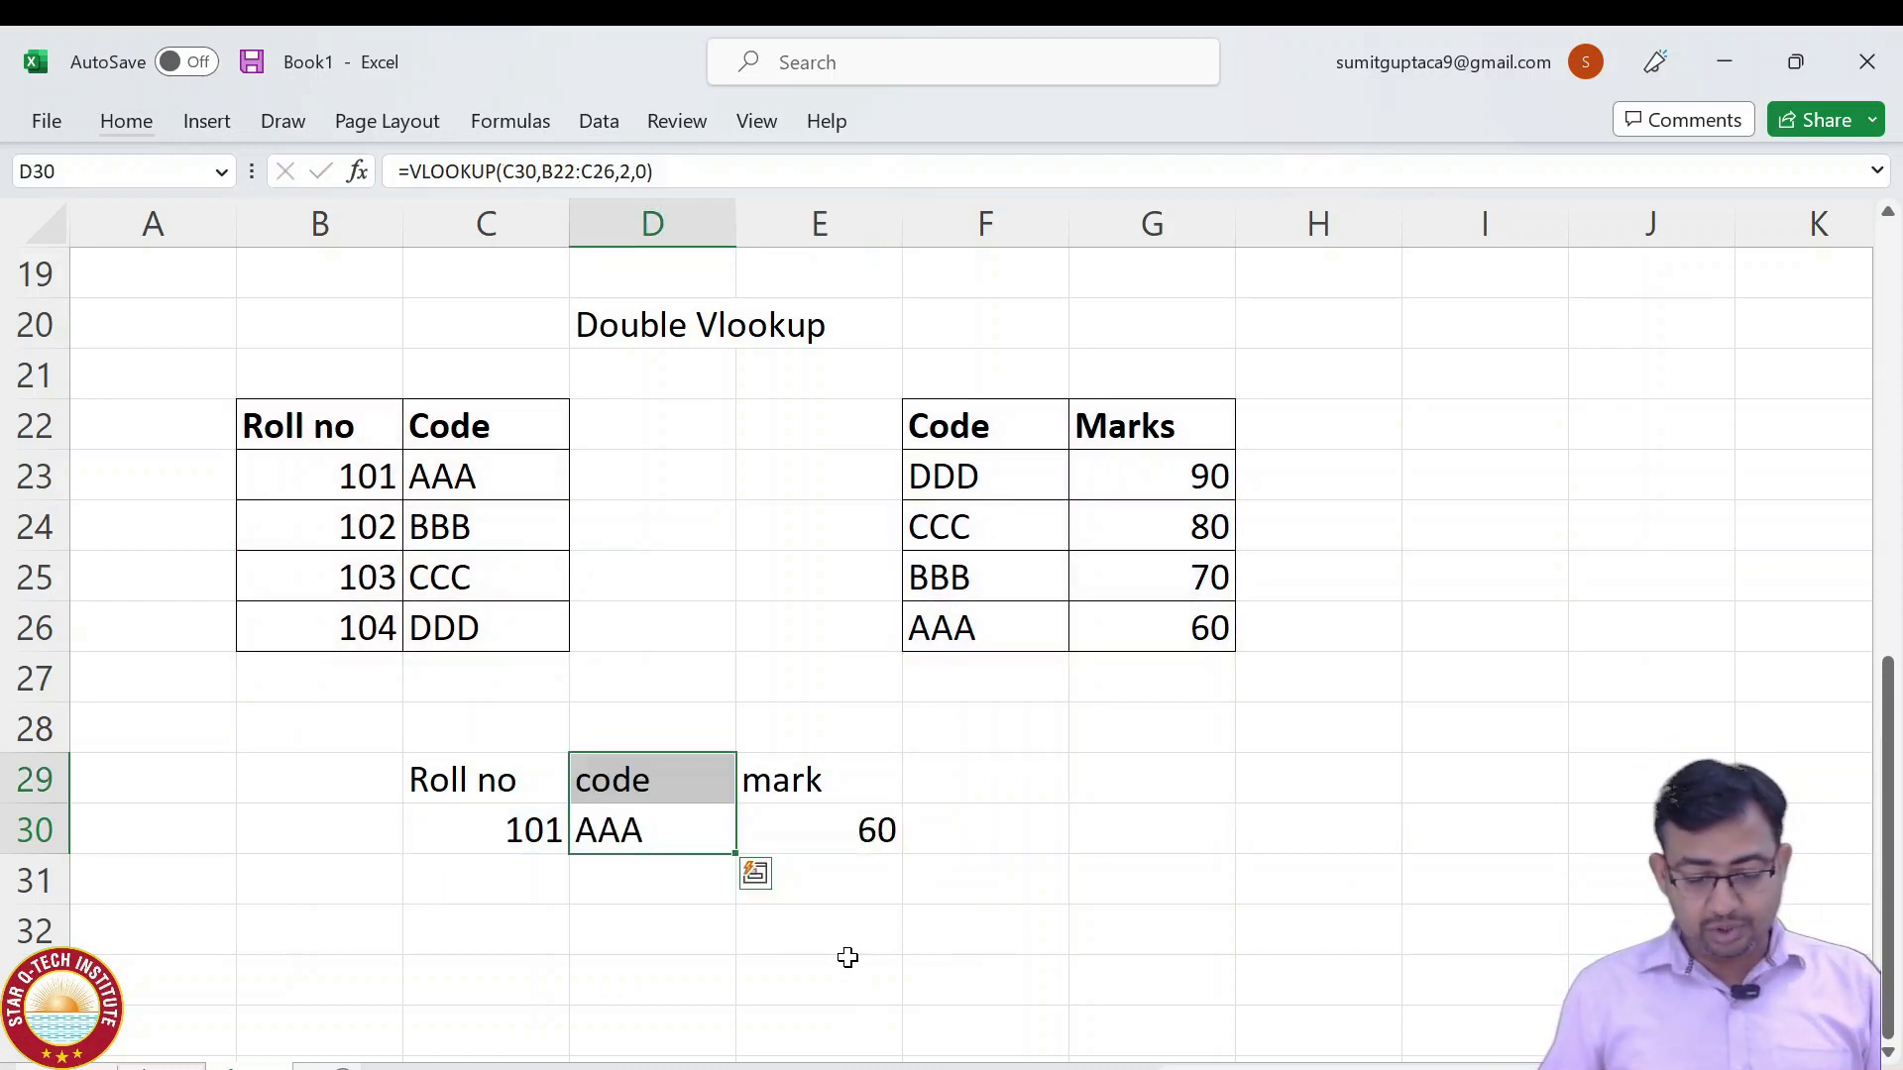
{"action": "left_click", "coordinate": [1029, 916]}
{"action": "left_click_drag", "start_coordinate": [791, 762], "coordinate": [853, 879]}
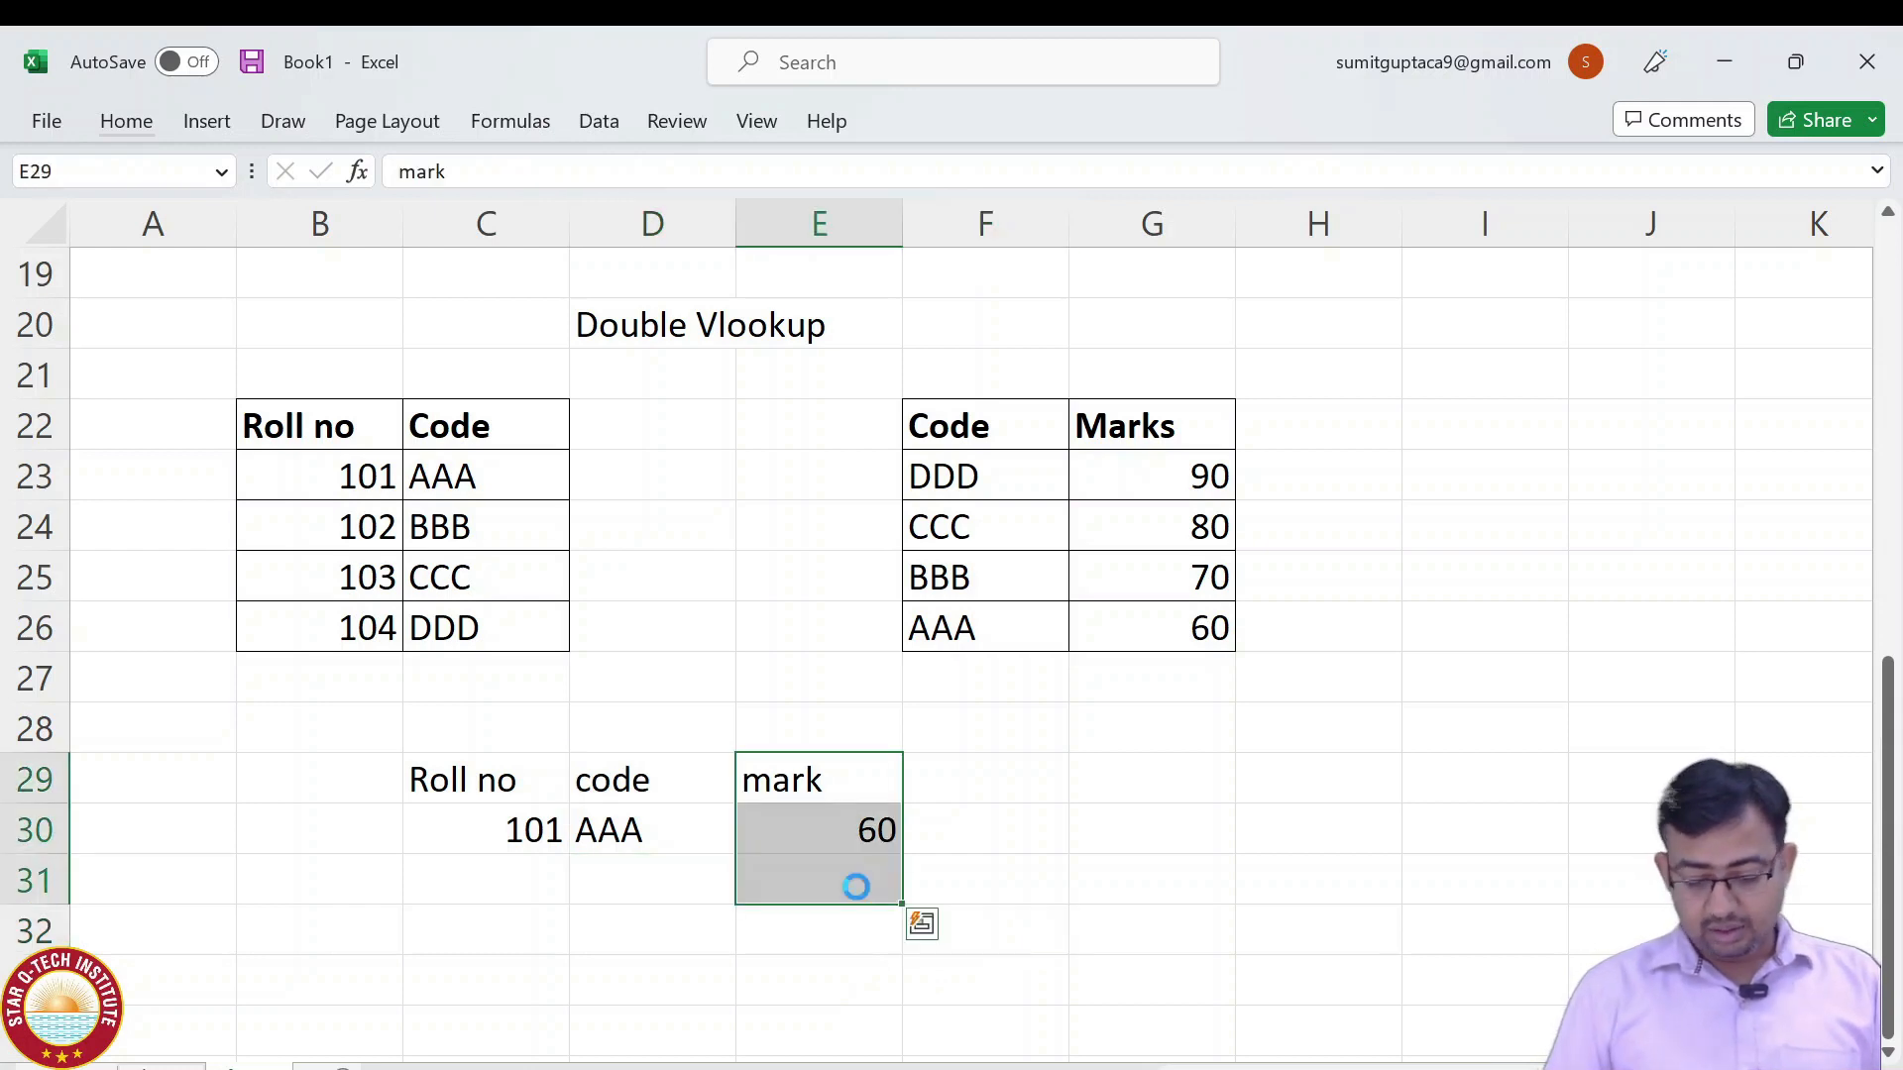
{"action": "key", "text": "Delete"}
Display the code lookup formula in D30, underline it and handwrite AAA beneath it.
{"action": "key", "text": "Left"}
{"action": "key", "text": "Down"}
{"action": "key", "text": "F2"}
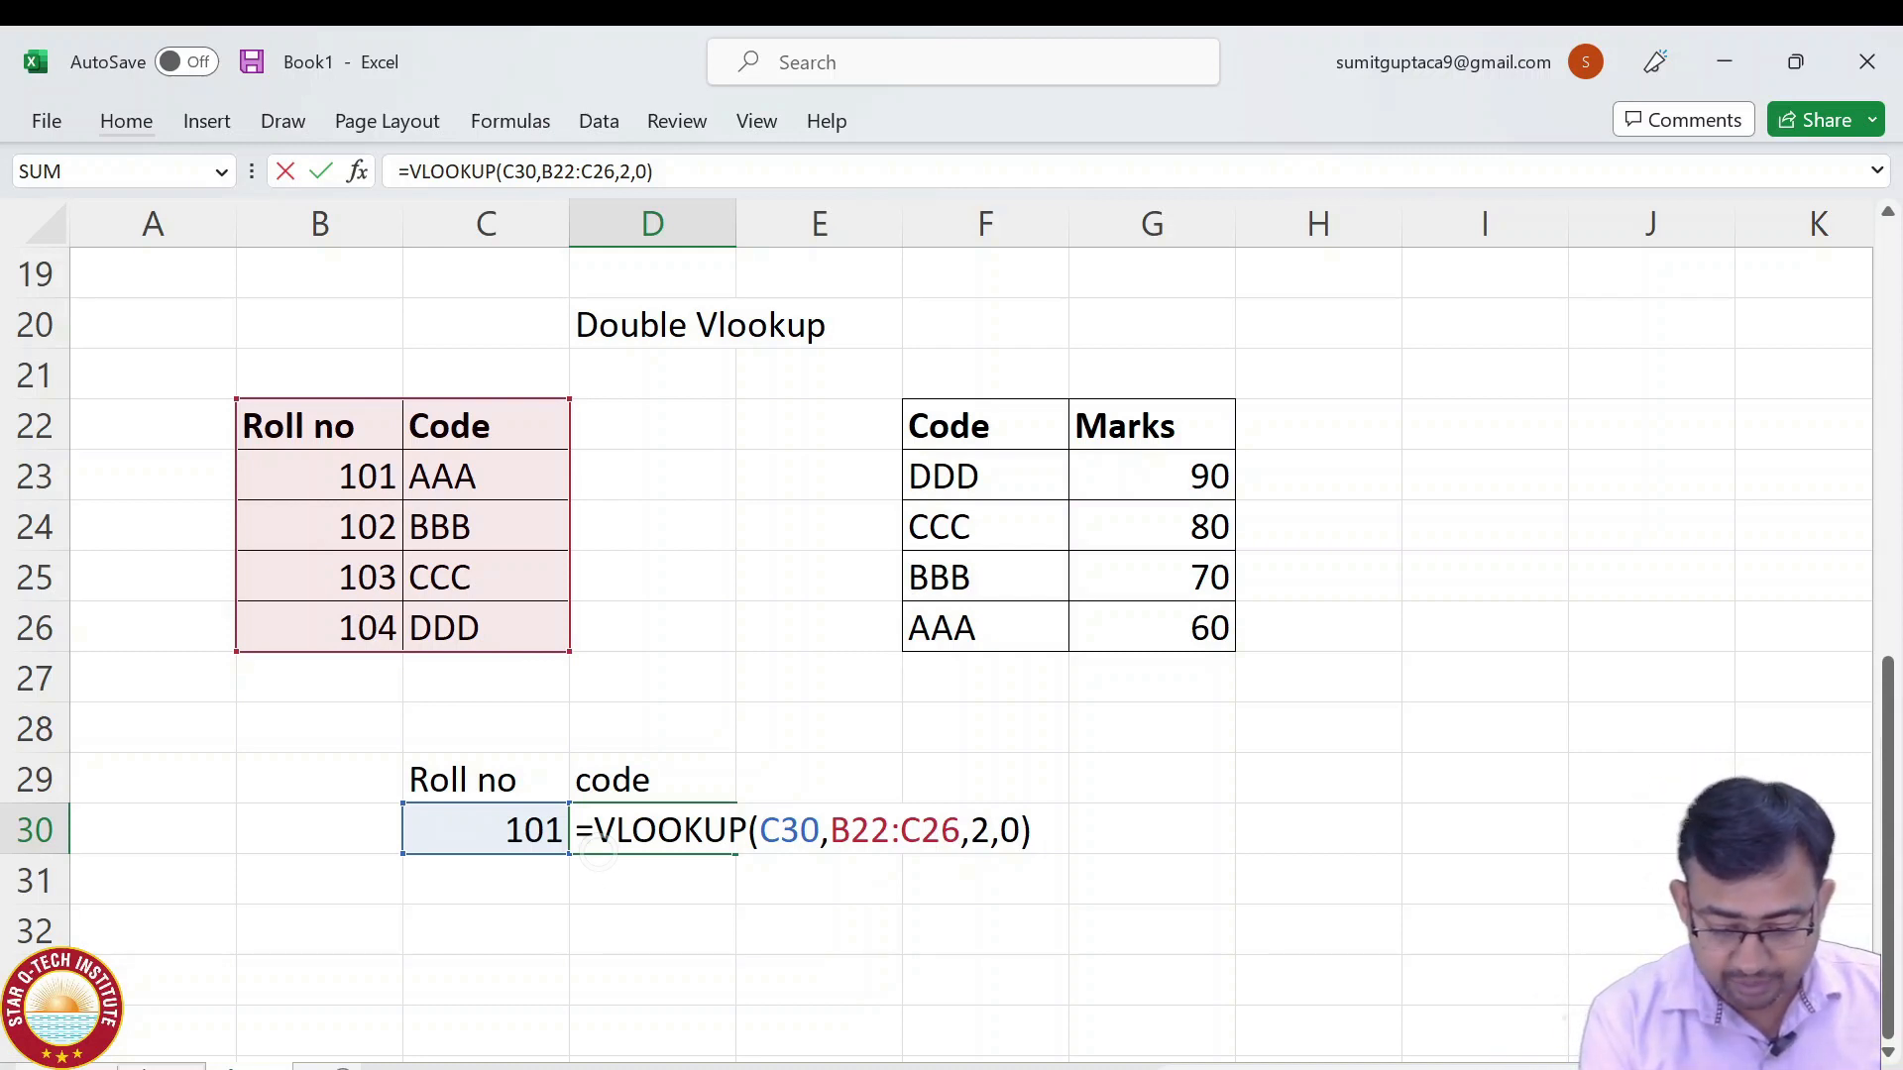
{"action": "left_click_drag", "start_coordinate": [606, 874], "coordinate": [1030, 866]}
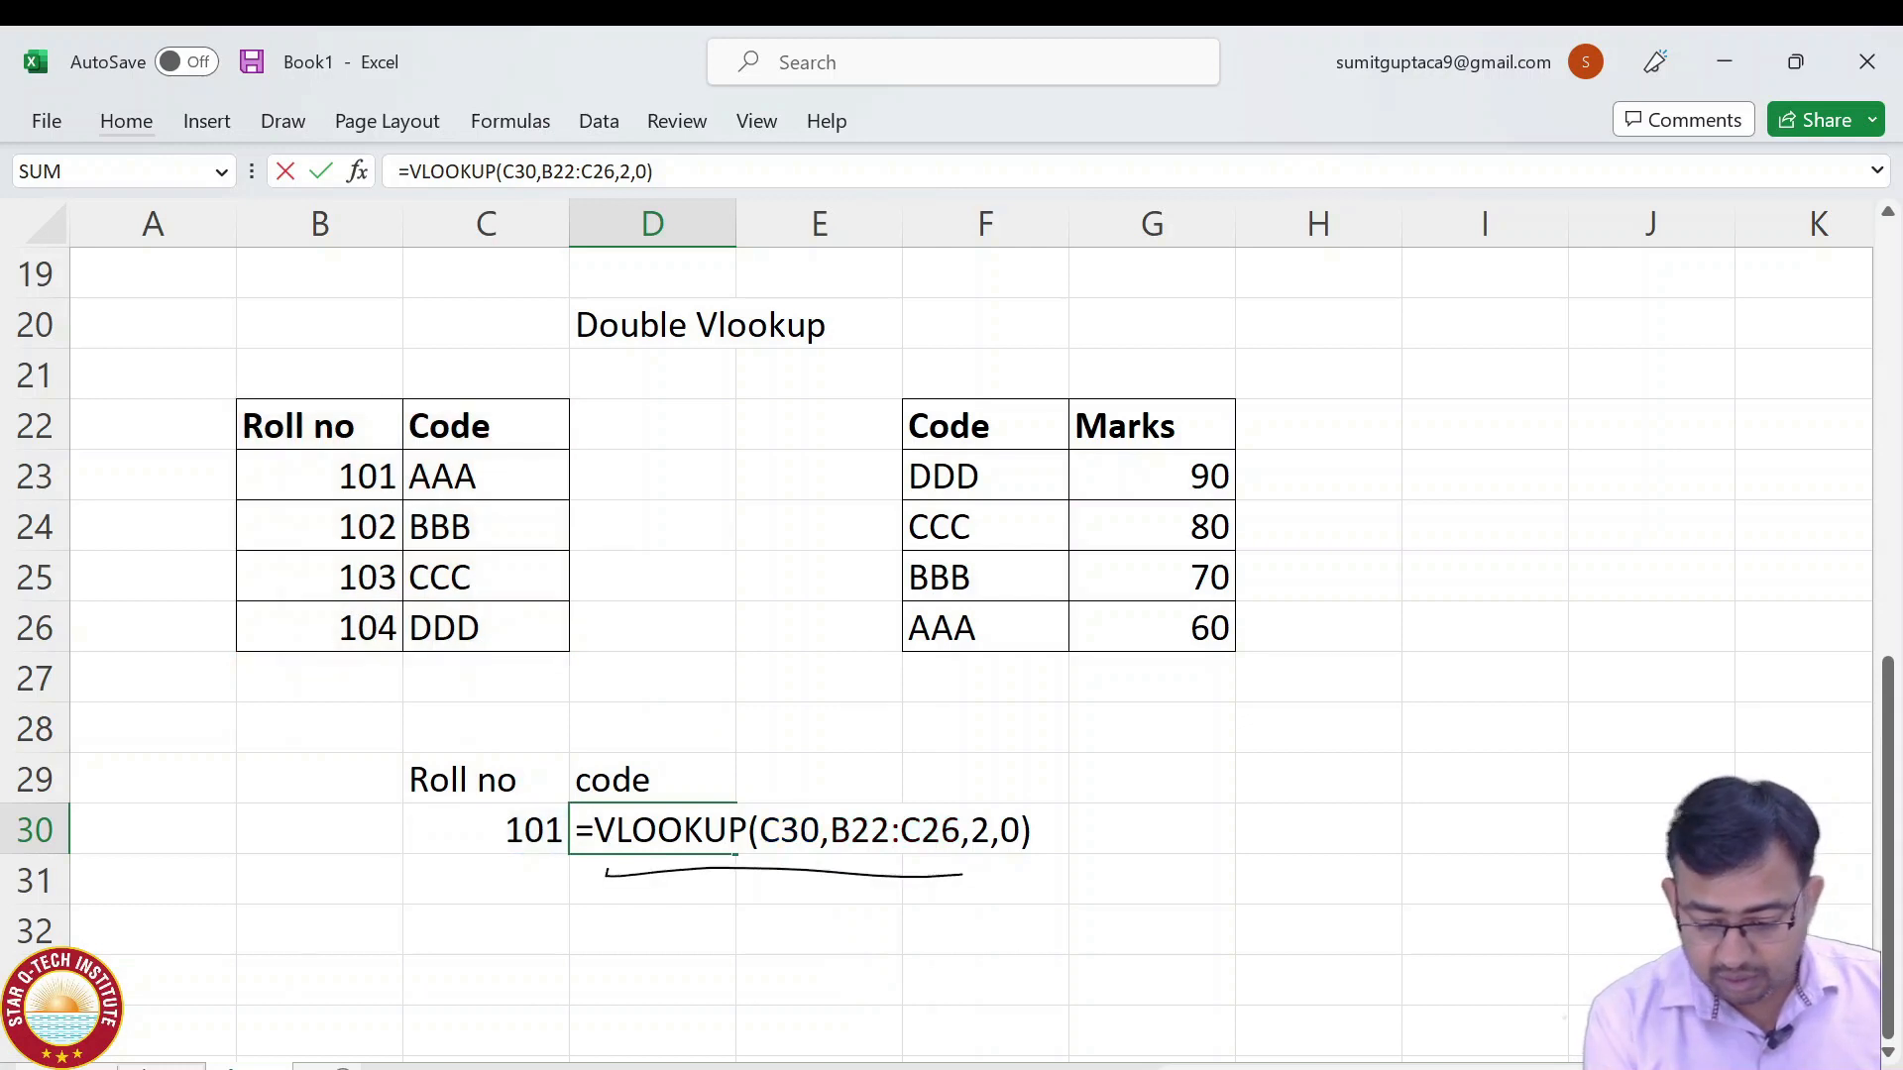
{"action": "mouse_move", "coordinate": [743, 922]}
{"action": "left_mouse_down"}
{"action": "mouse_move", "coordinate": [796, 887]}
{"action": "mouse_move", "coordinate": [813, 920]}
{"action": "mouse_move", "coordinate": [839, 901]}
{"action": "left_mouse_up"}
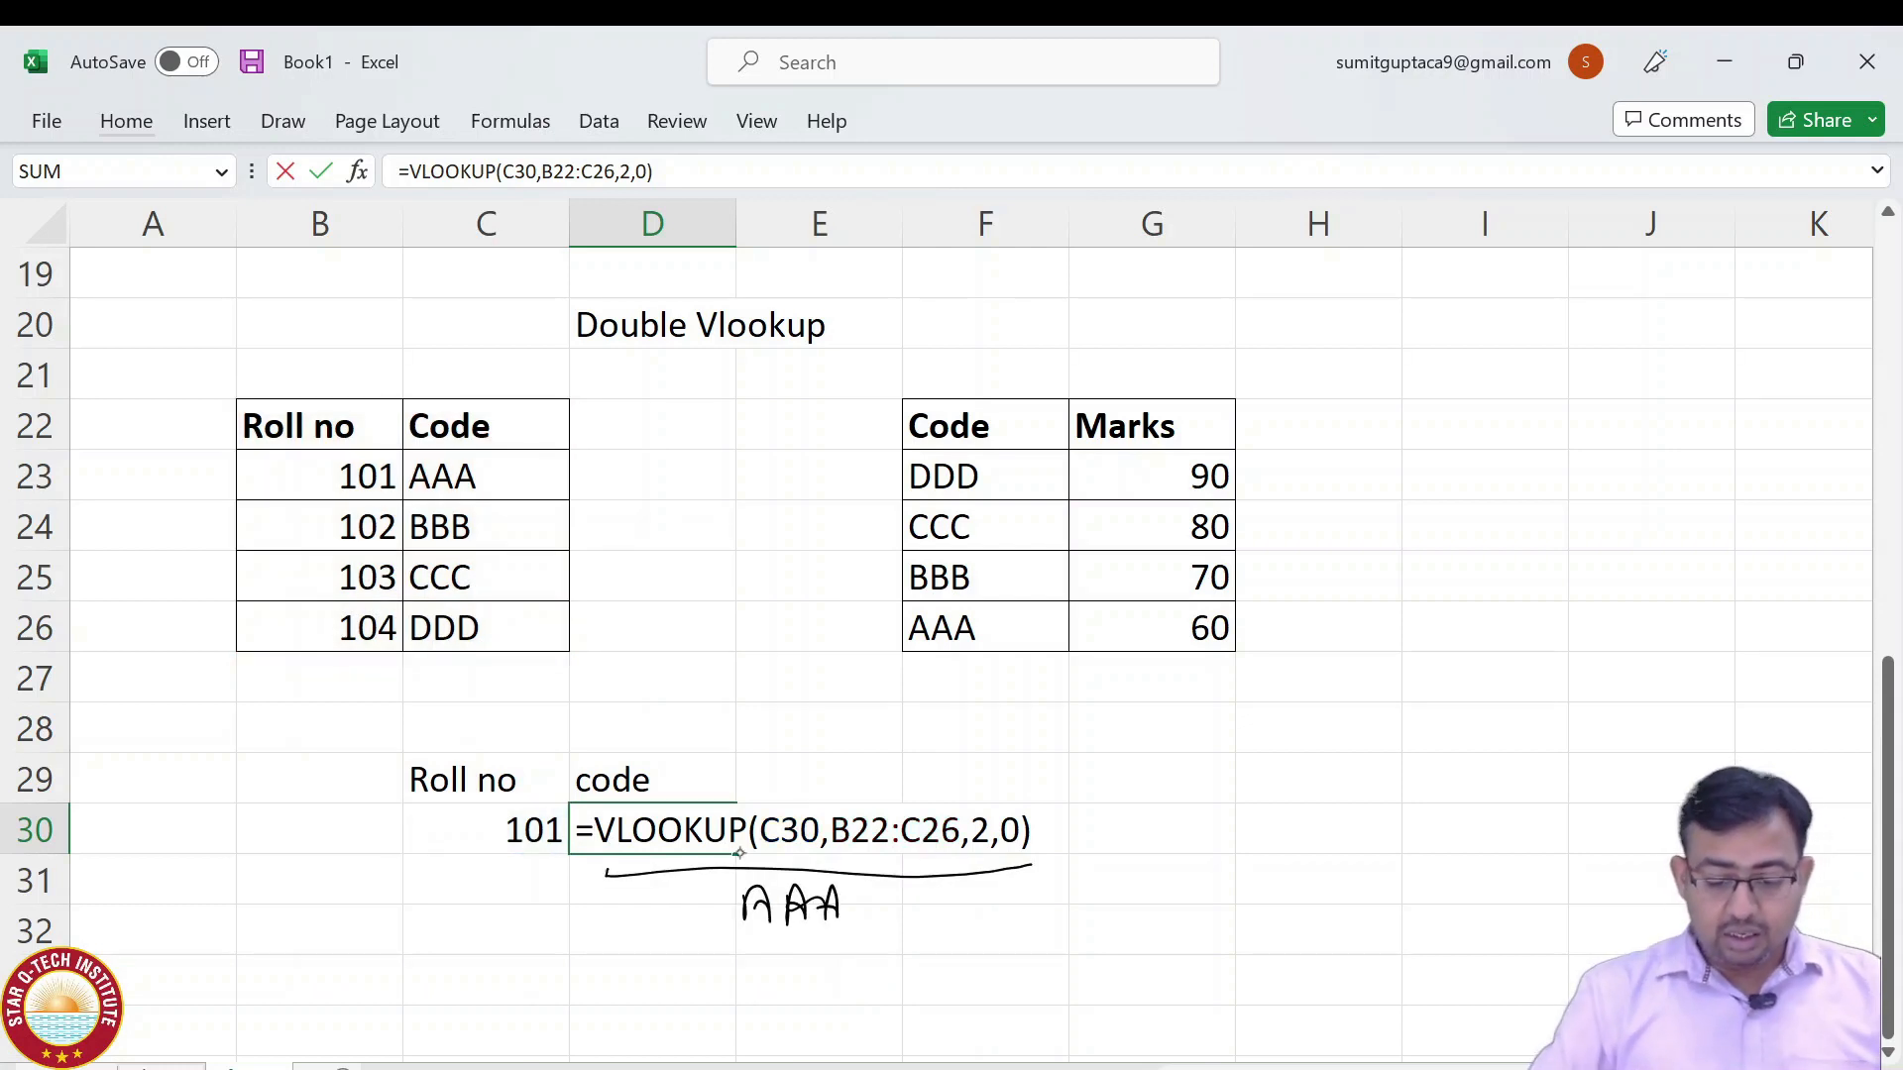
{"action": "key", "text": "ctrl+Return"}
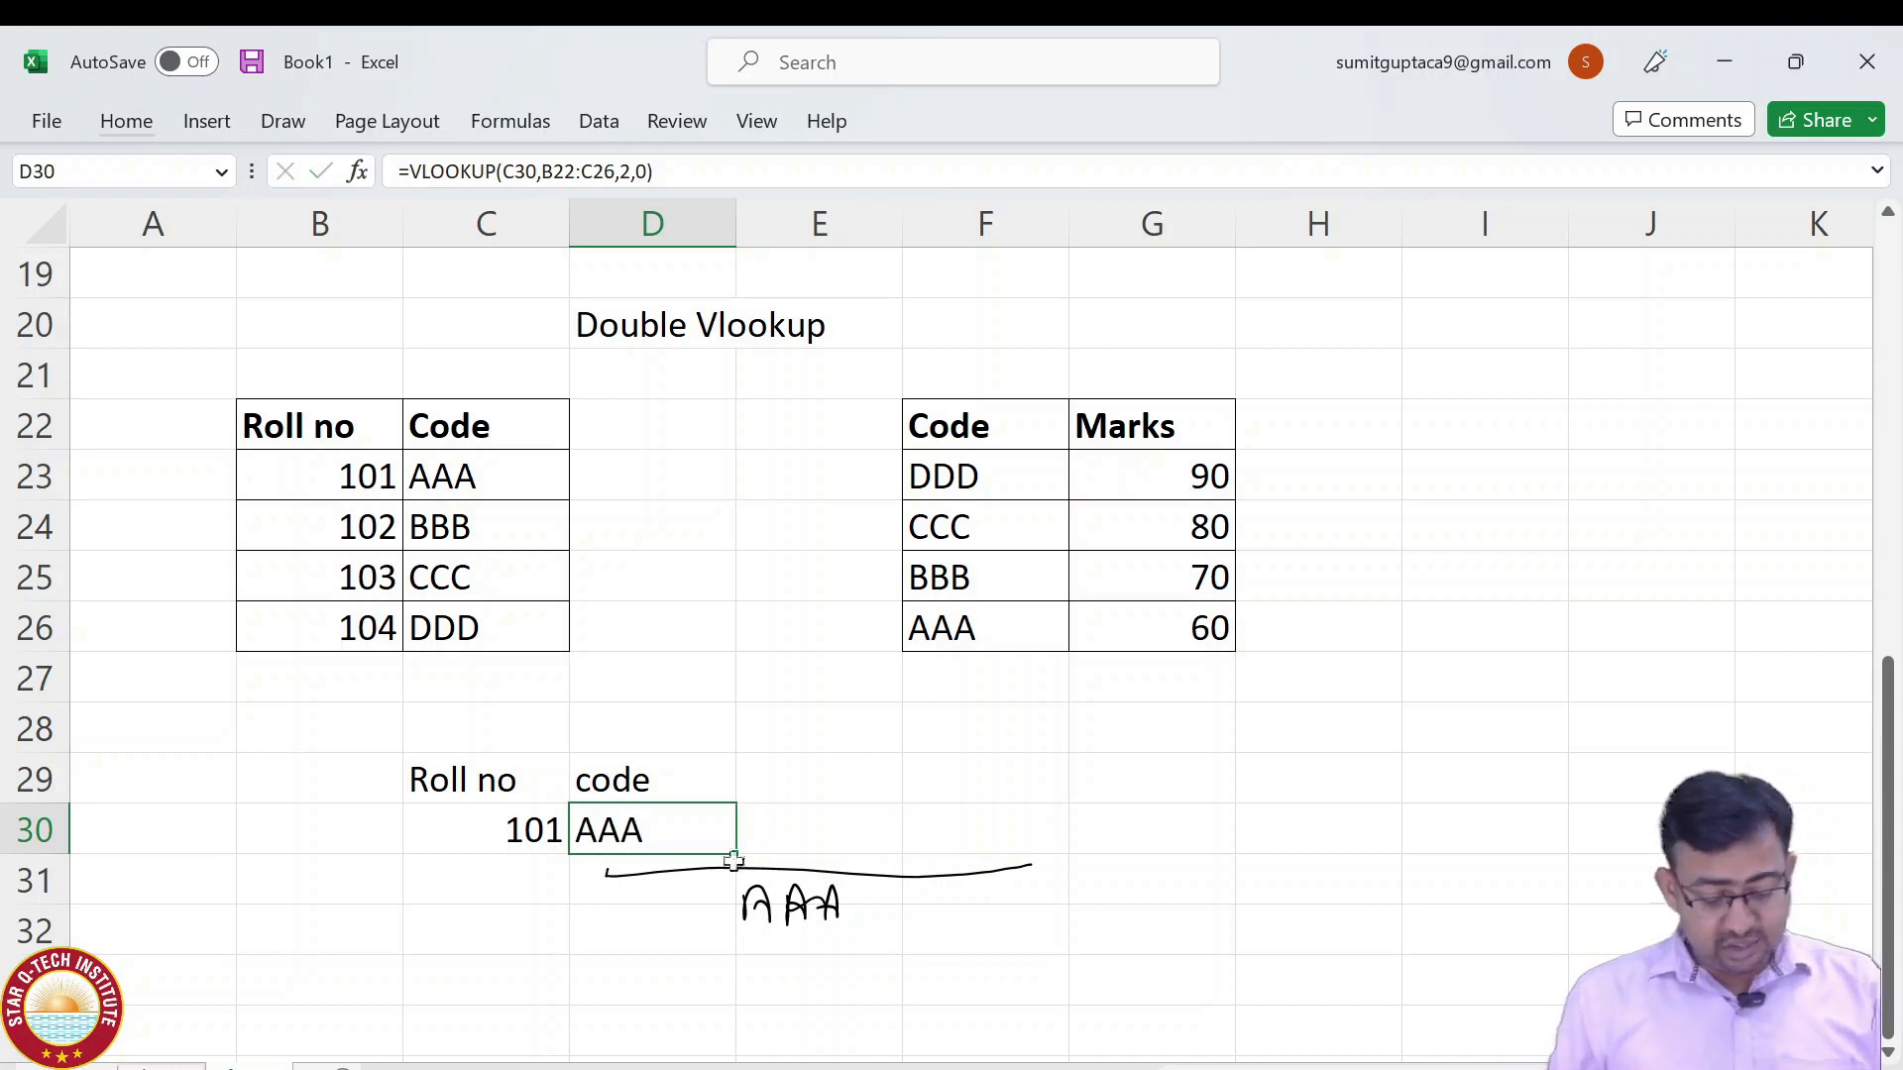
{"action": "key", "text": "F2"}
{"action": "left_click", "coordinate": [593, 830]}
{"action": "type", "text": "vloo"}
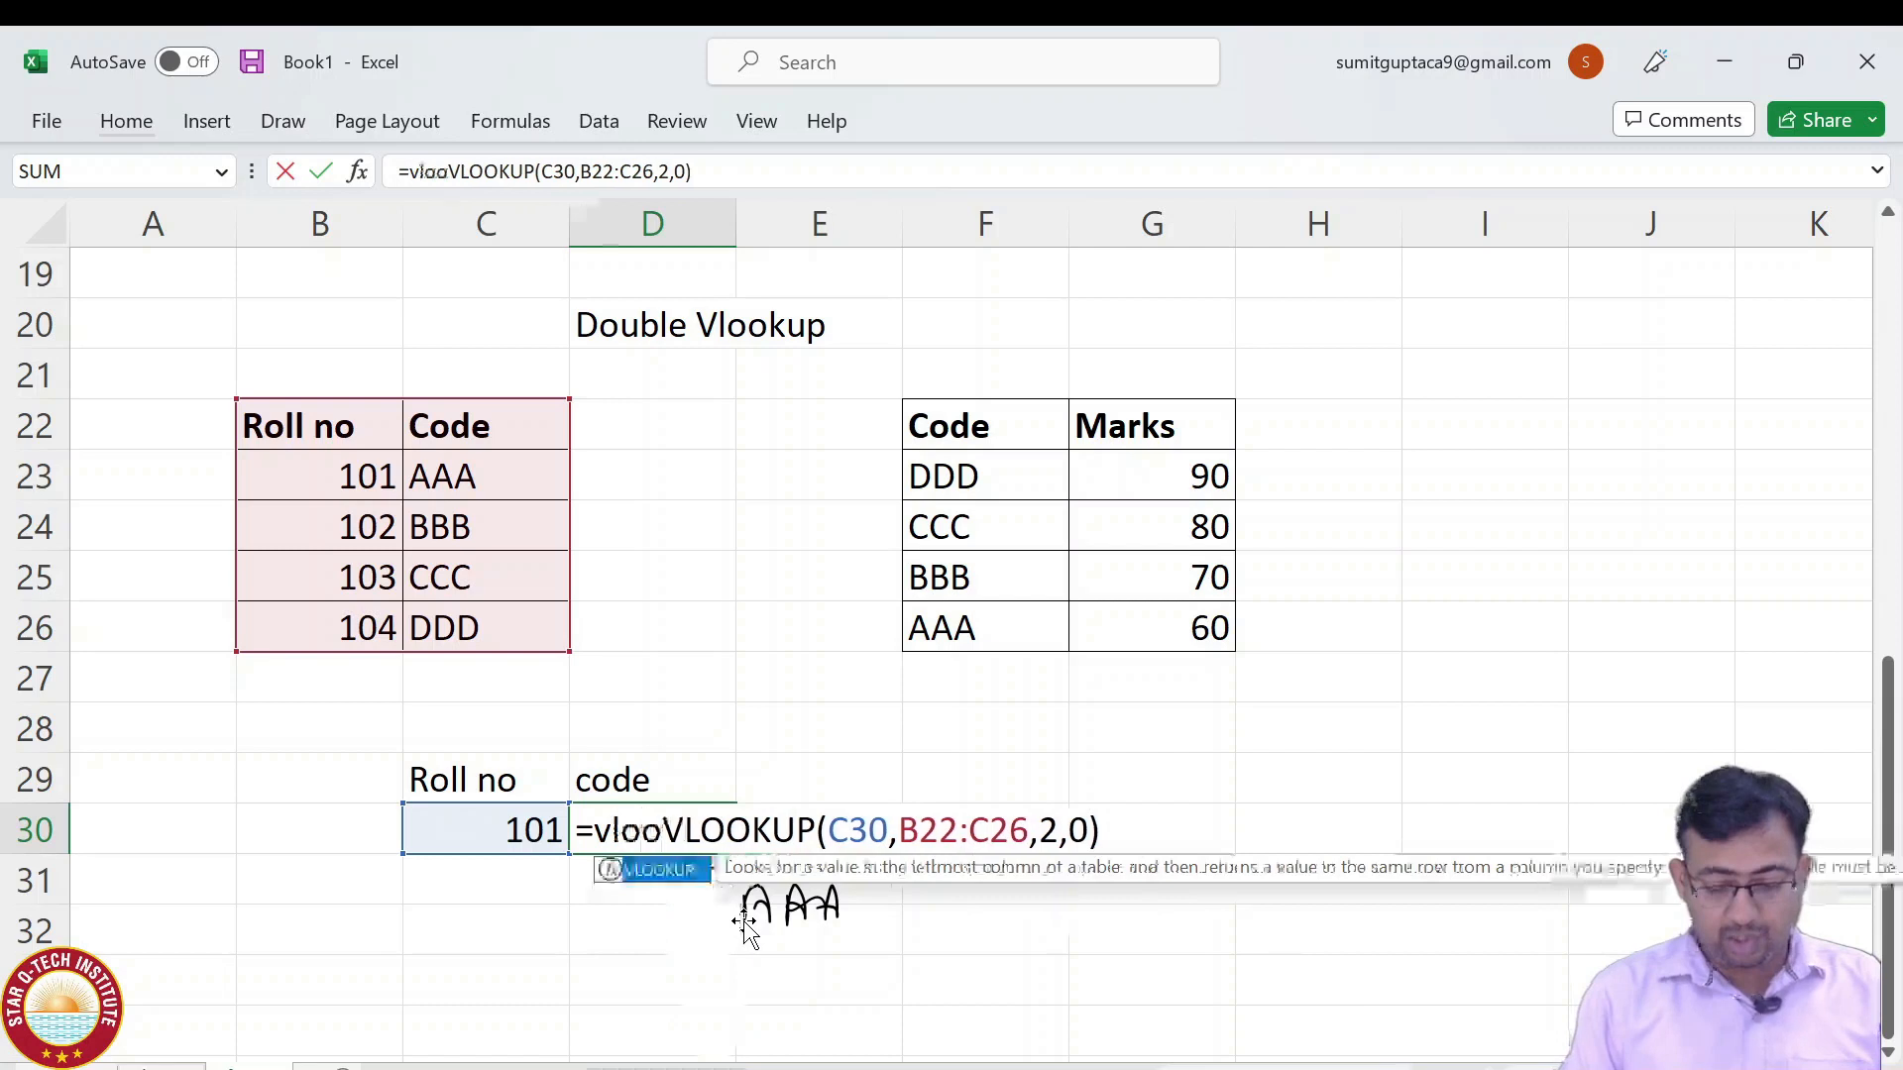
{"action": "key", "text": "Tab"}
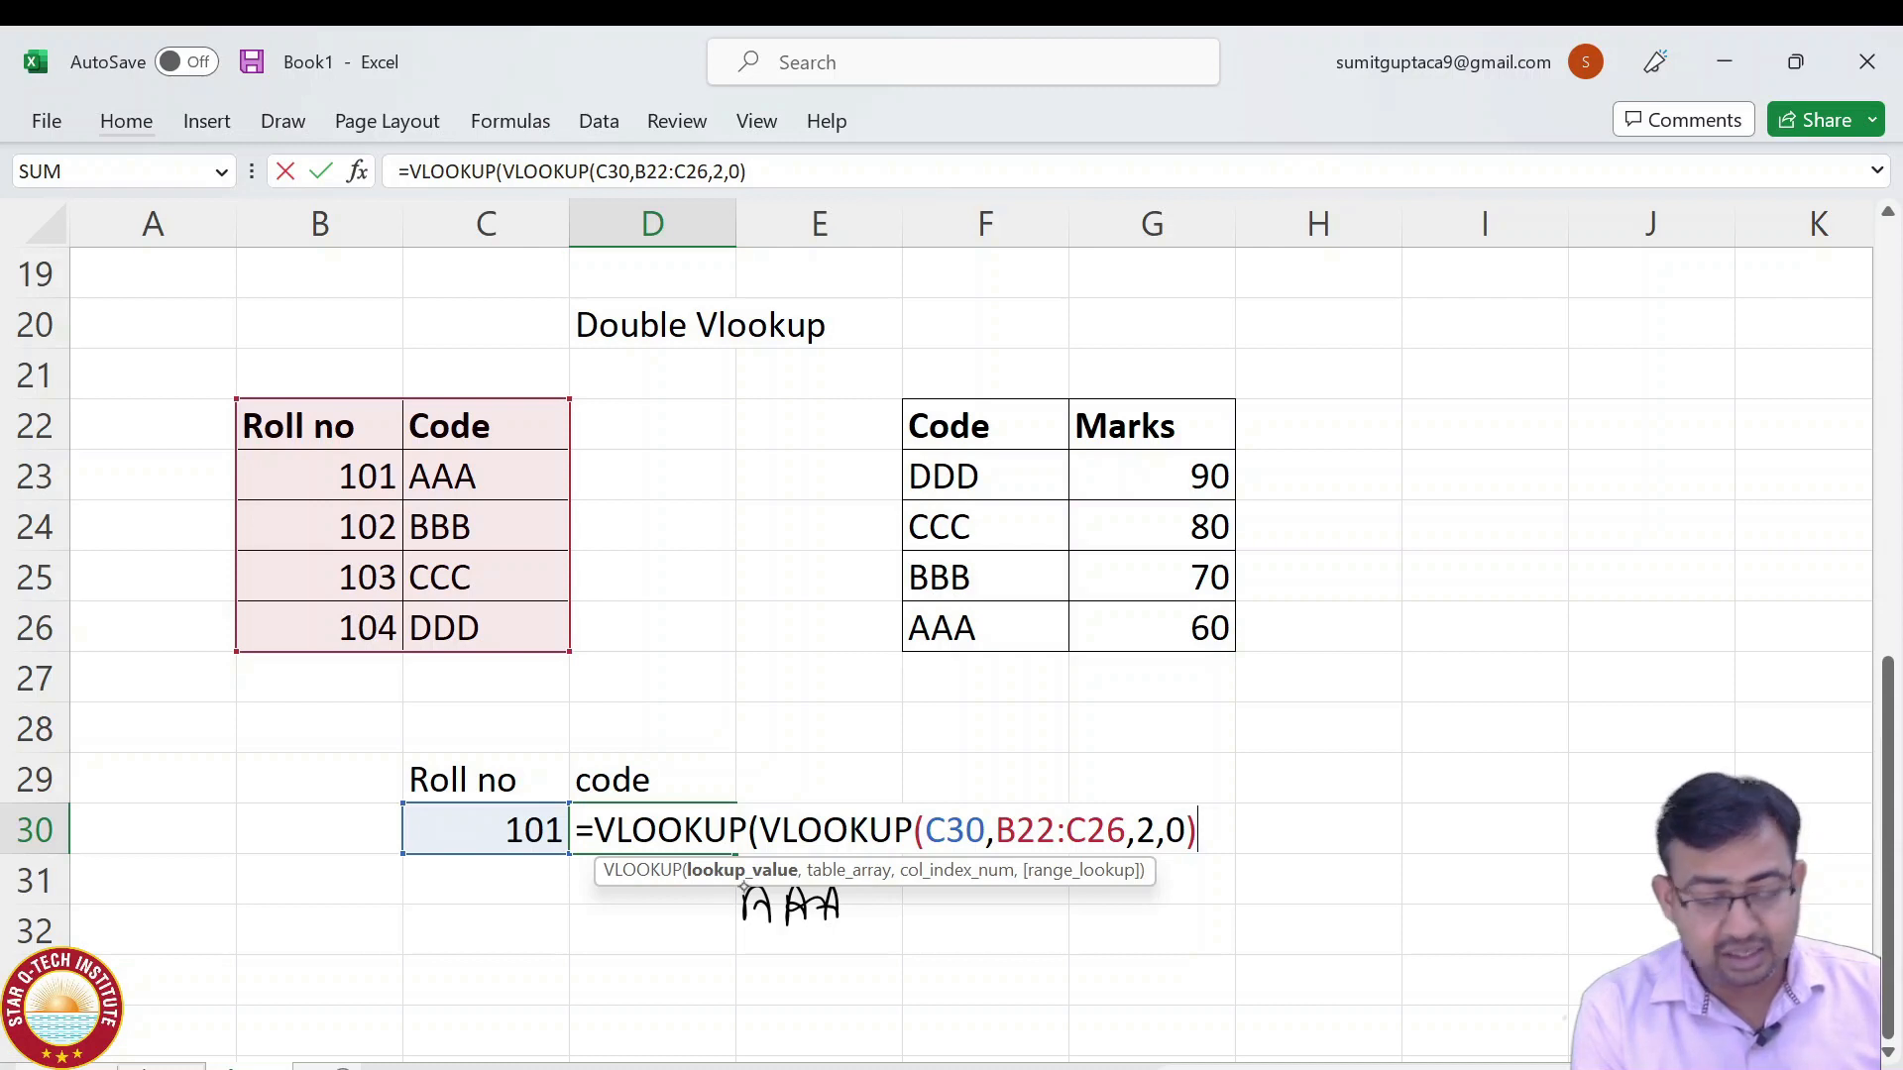
{"action": "type", "text": ","}
{"action": "left_click_drag", "start_coordinate": [759, 830], "coordinate": [1197, 830]}
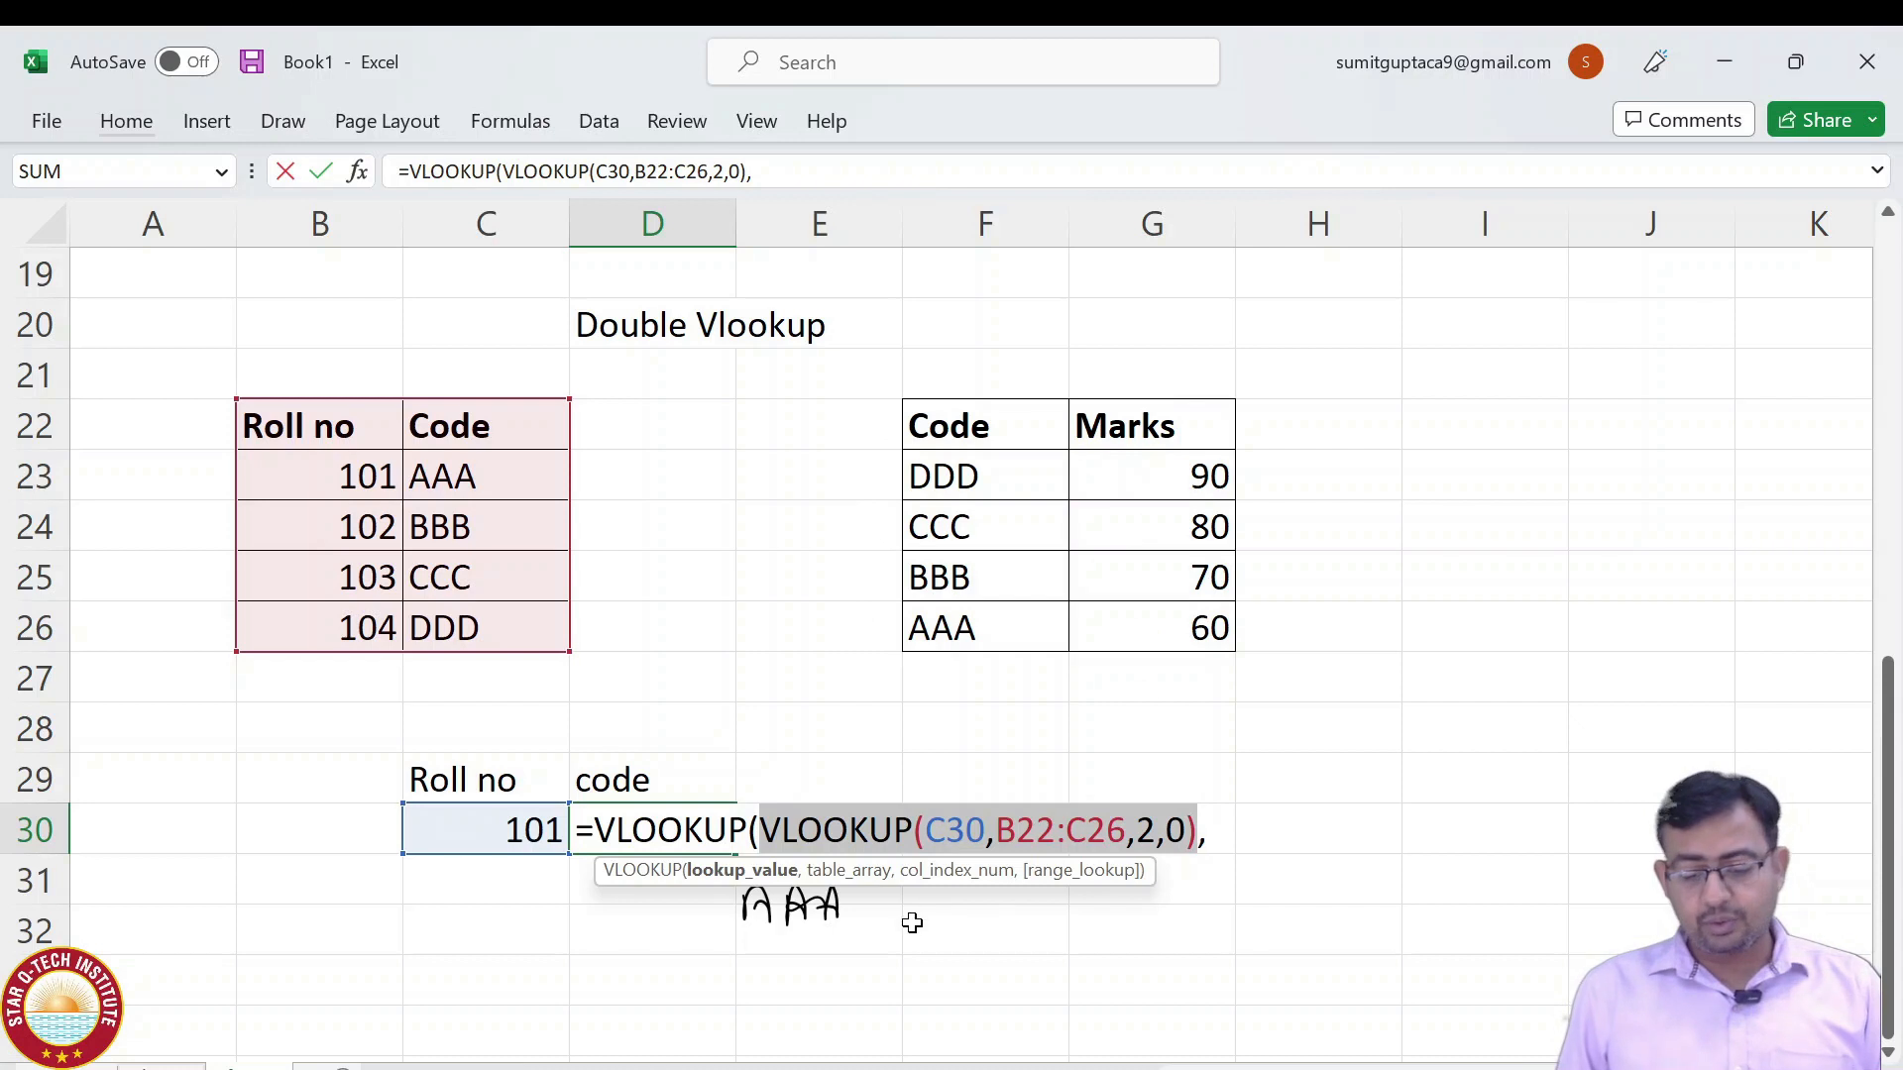
{"action": "left_click", "coordinate": [1250, 821]}
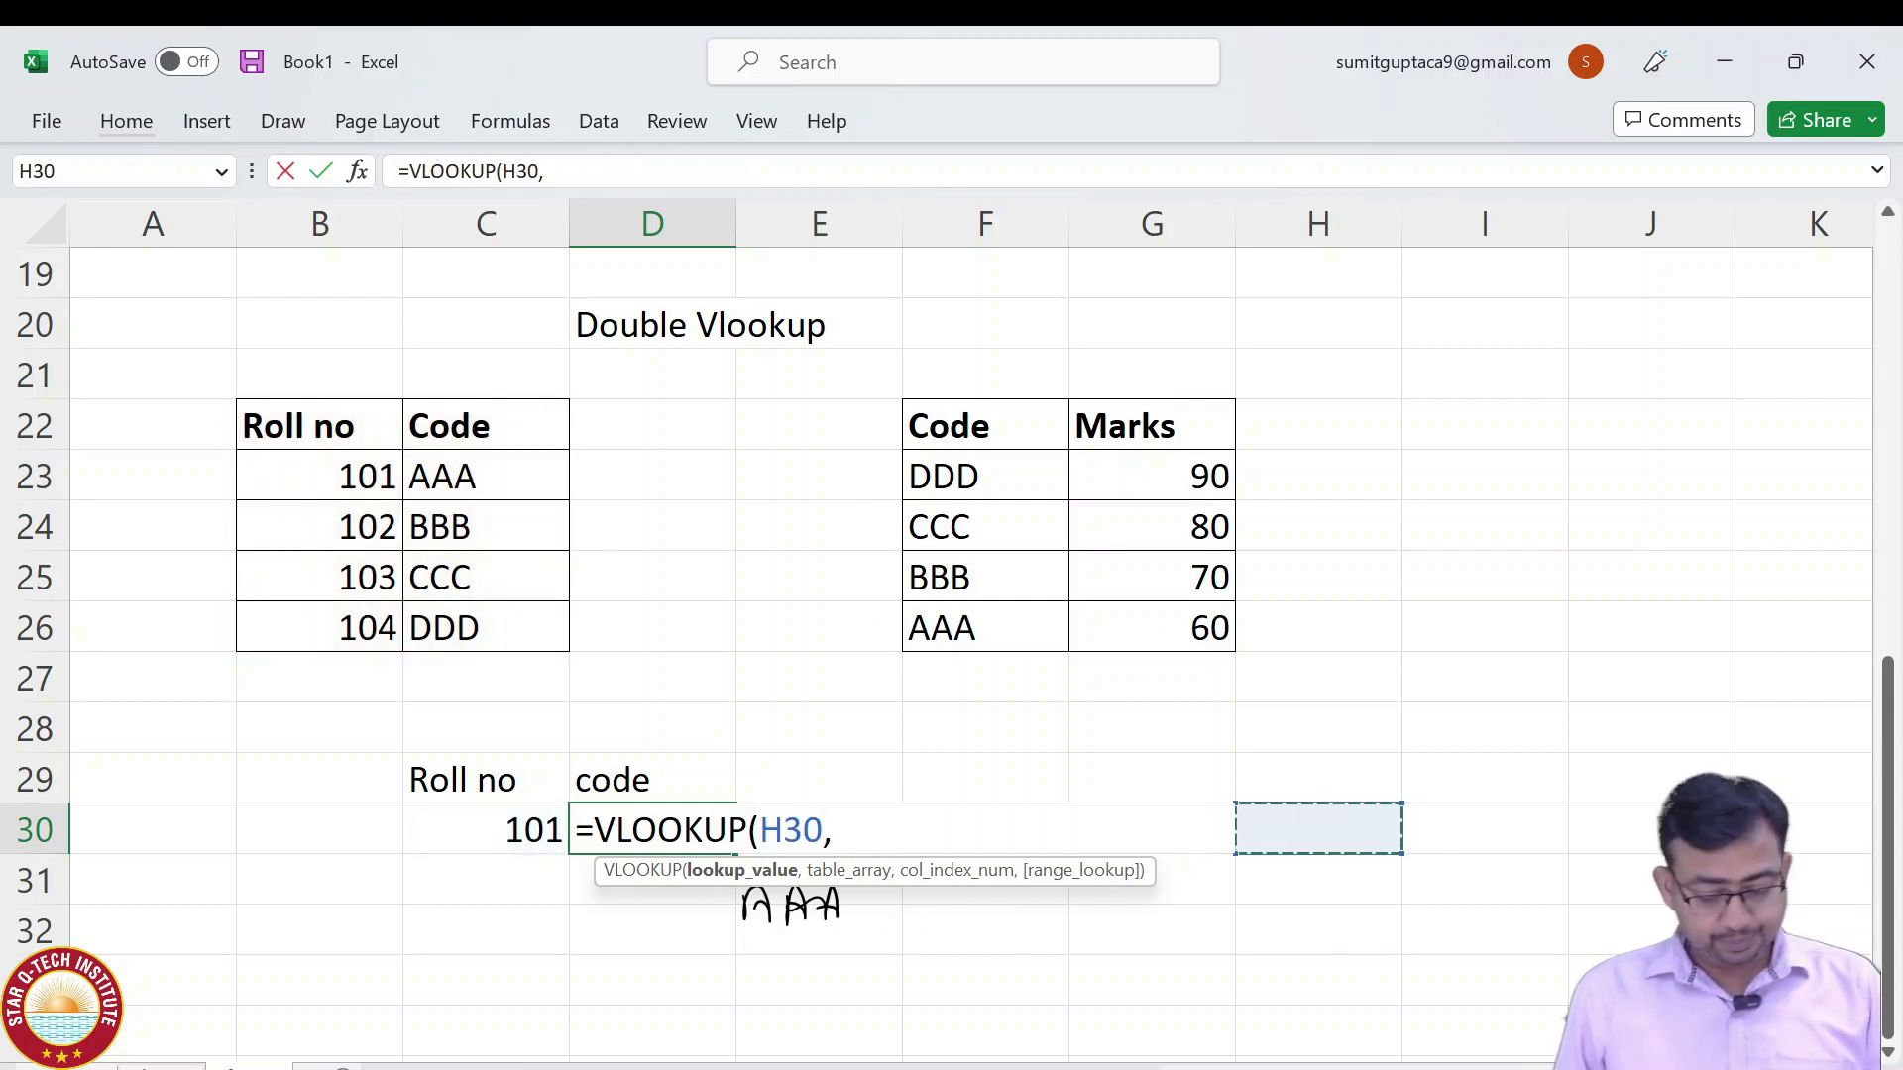
{"action": "key", "text": "Escape"}
Wrap D30's code lookup in an outer VLOOKUP to make =VLOOKUP(VLOOKUP(C30,B22:C26,2,0),F22:G26,2,0).
{"action": "key", "text": "F2"}
{"action": "key", "text": "Home"}
{"action": "key", "text": "Right"}
{"action": "type", "text": "vlo"}
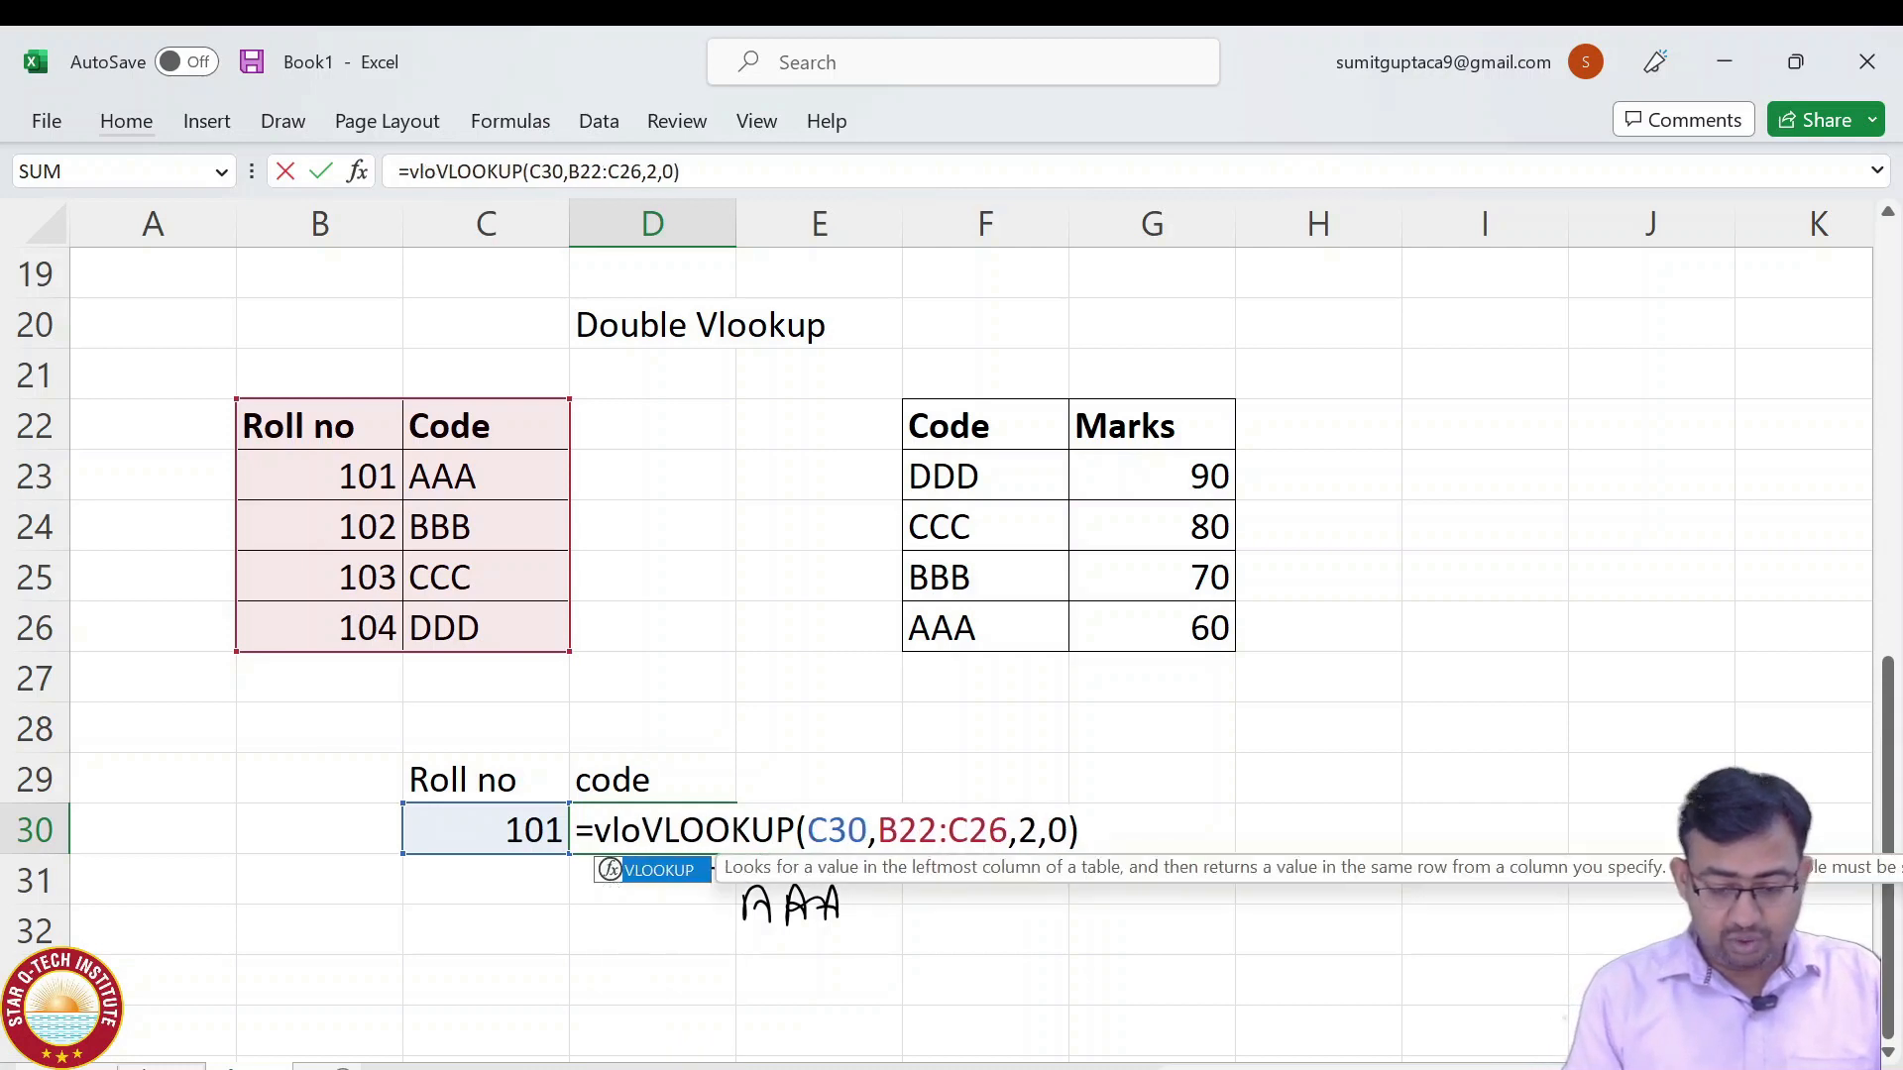
{"action": "key", "text": "Tab"}
{"action": "type", "text": ","}
{"action": "left_click_drag", "start_coordinate": [924, 421], "coordinate": [1106, 628]}
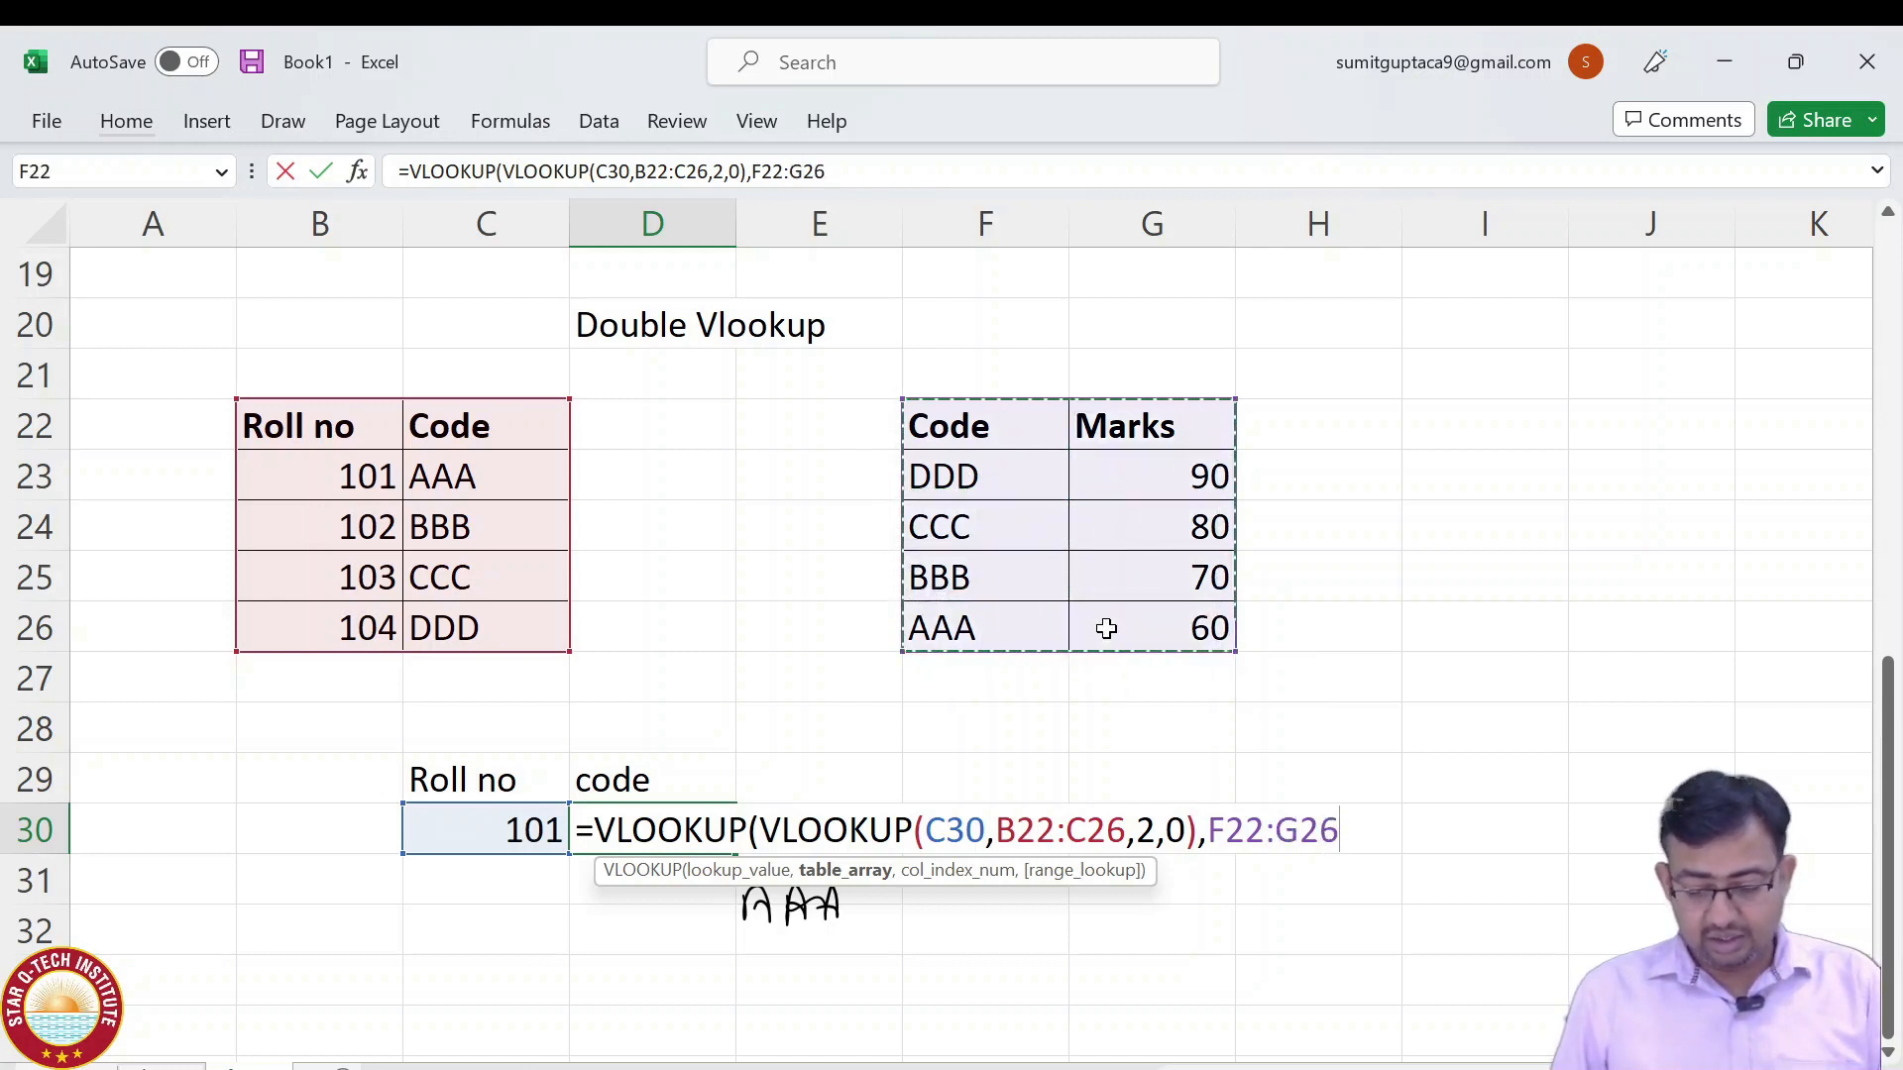
{"action": "type", "text": ",2,0"}
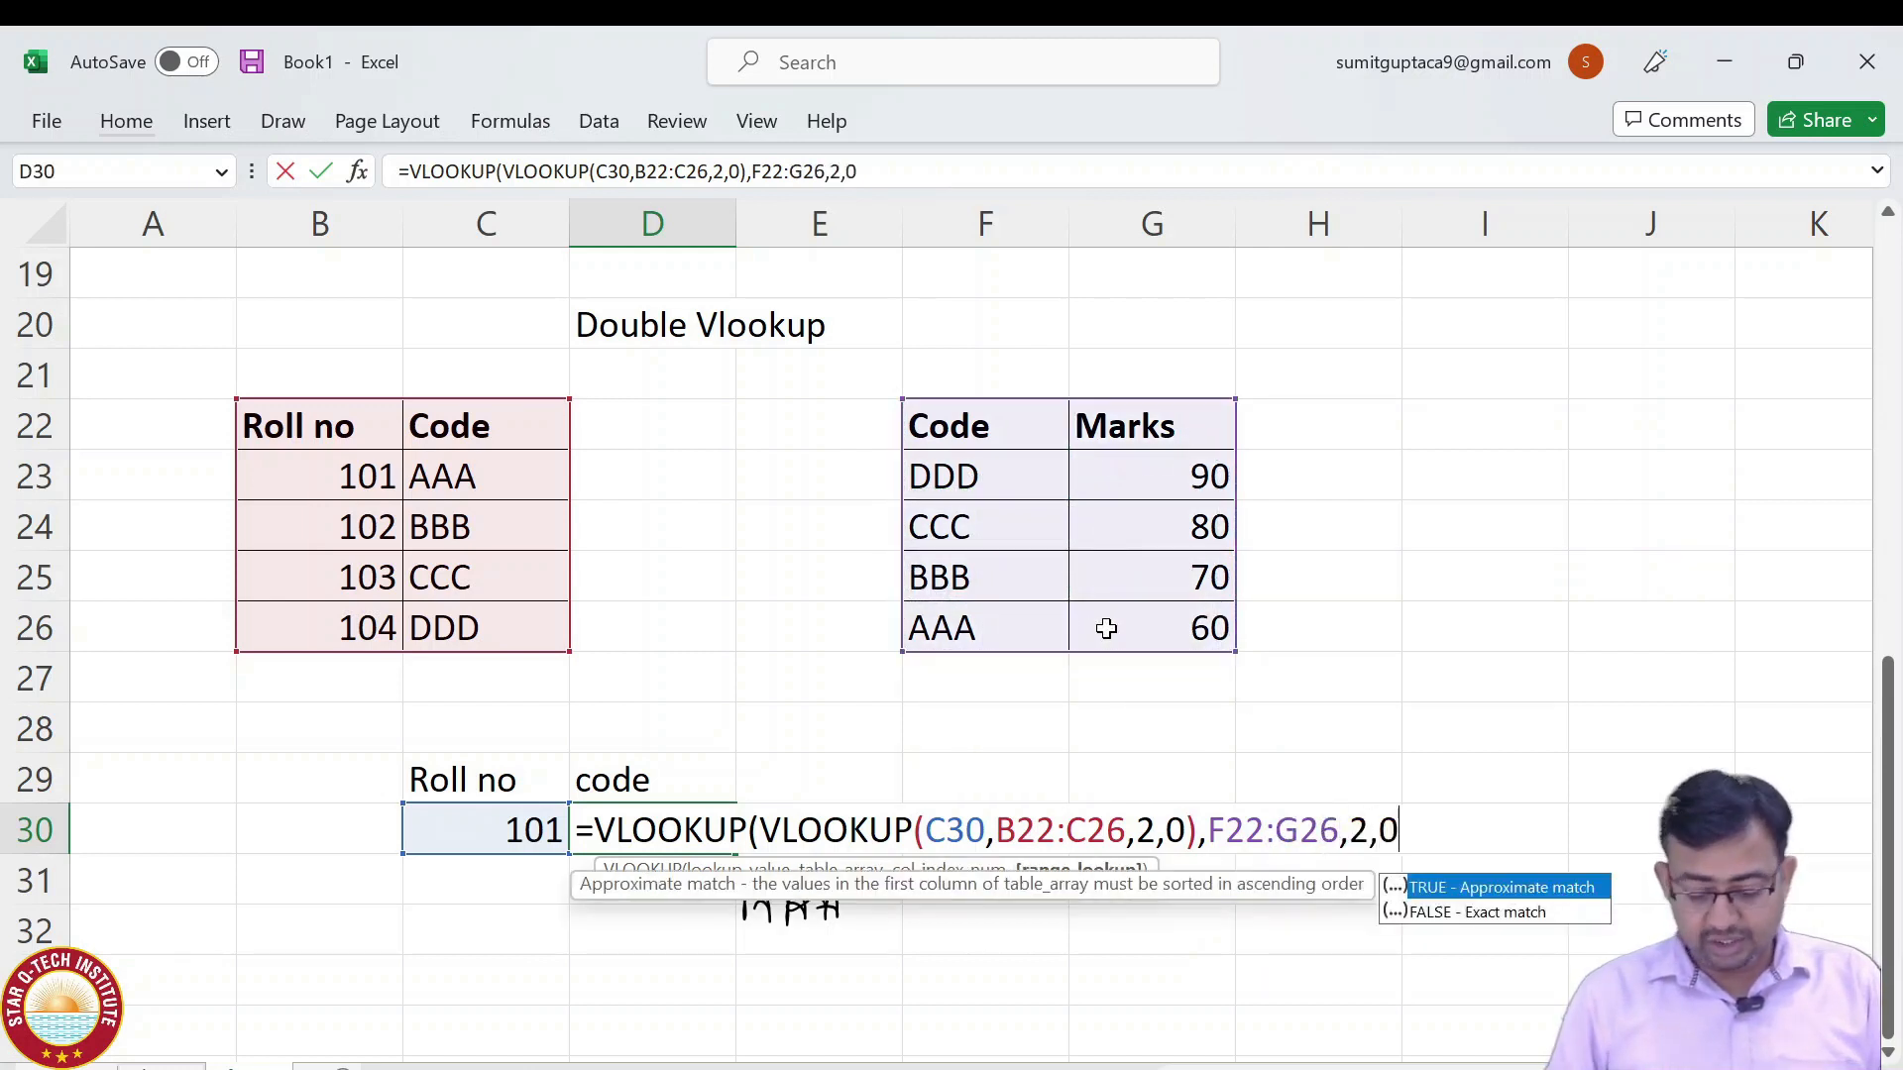
{"action": "type", "text": ")"}
{"action": "key", "text": "Return"}
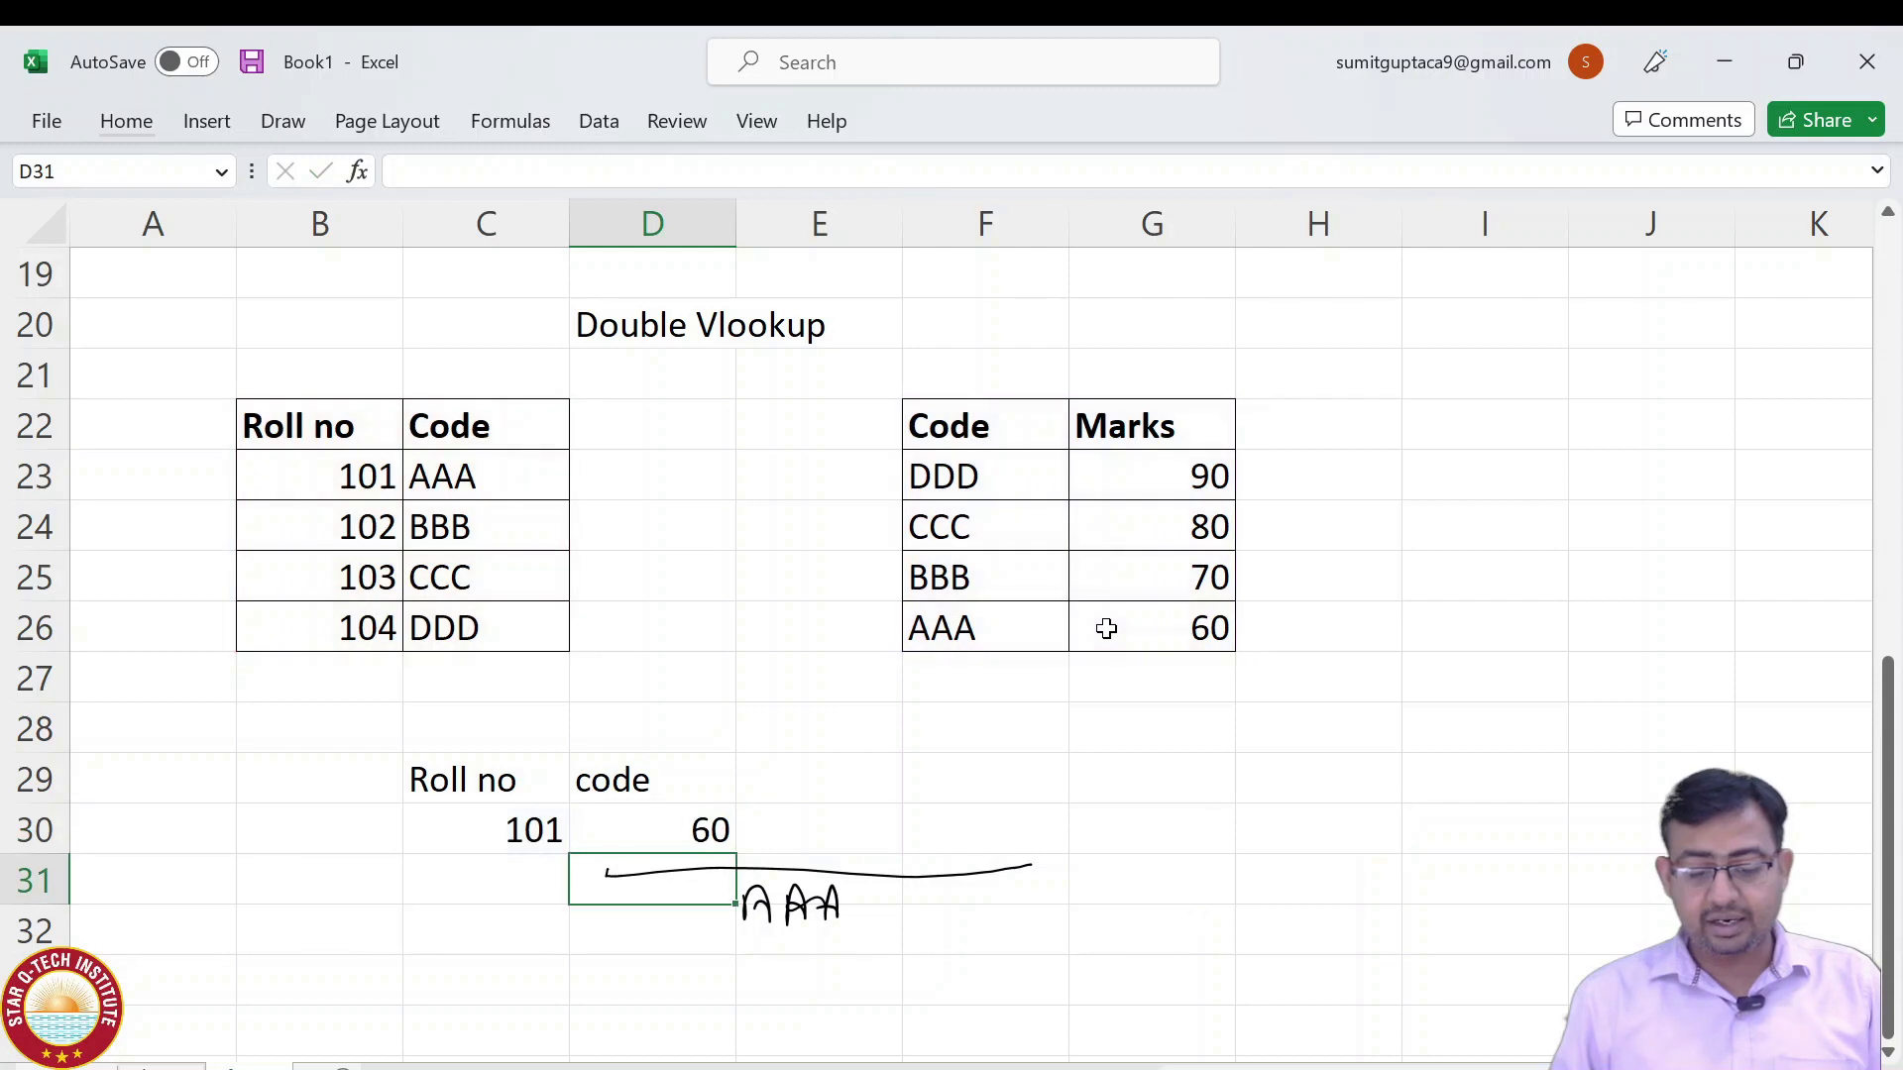
Open the nested VLOOKUP formula in D30 to review its arguments and referenced tables.
{"action": "key", "text": "Up"}
{"action": "key", "text": "F2"}
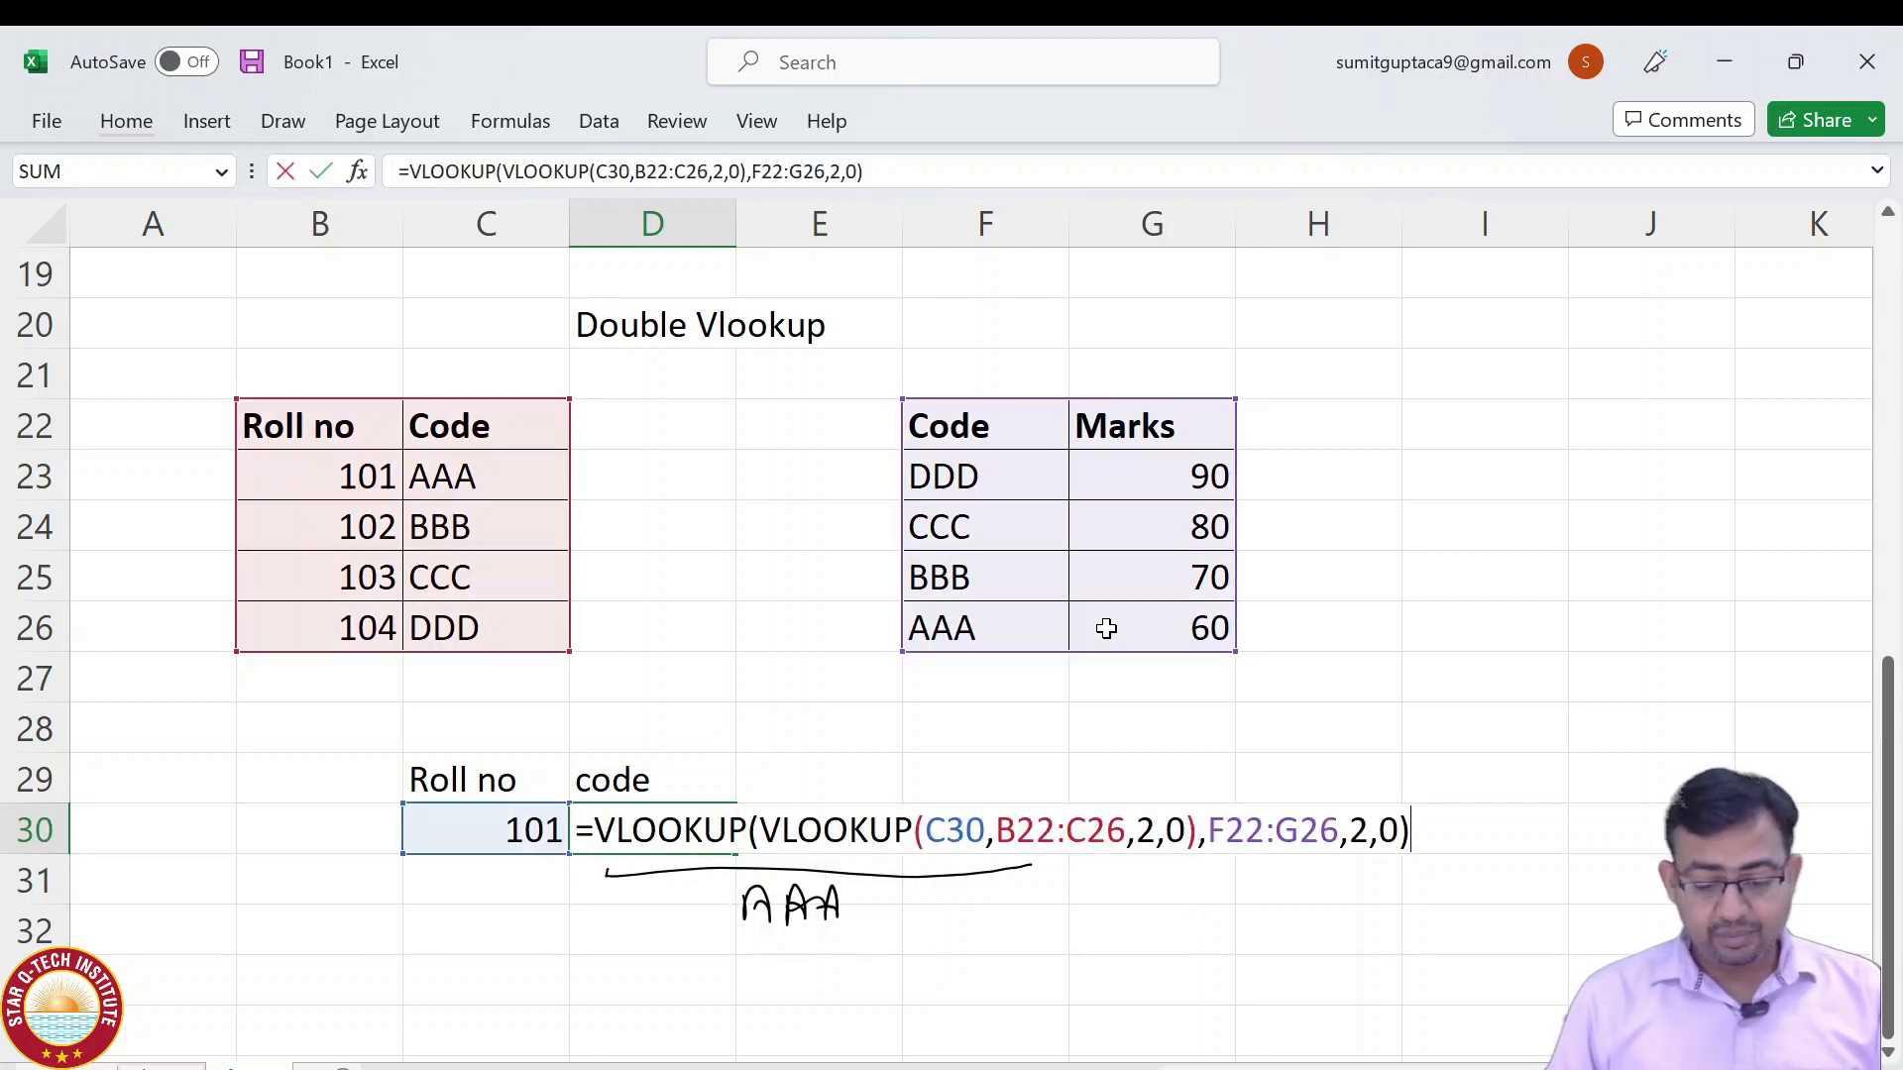